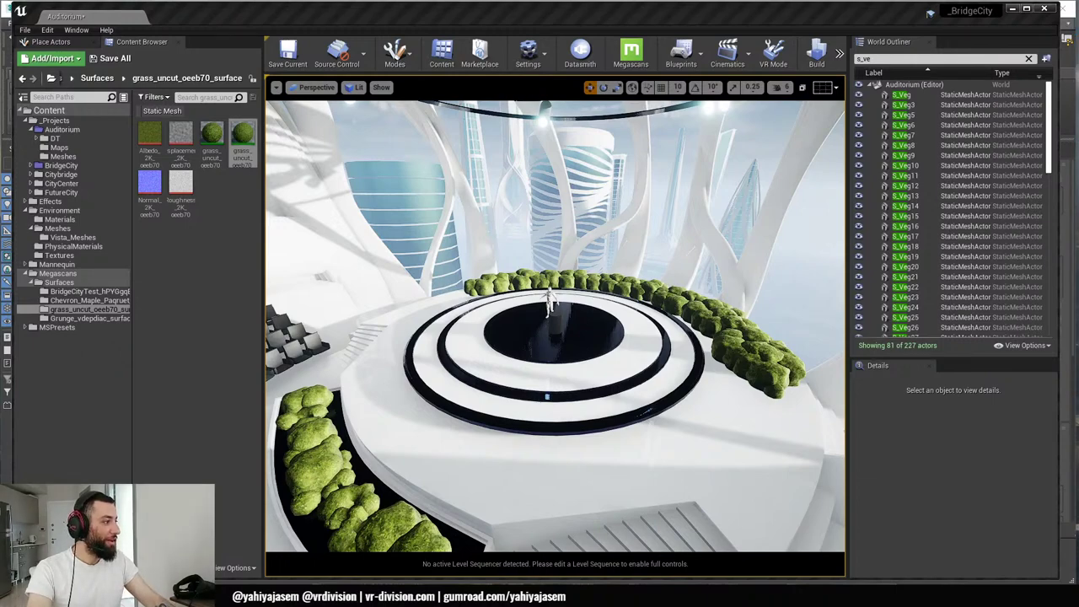
- Review the auditorium stage and its planters in the level, and compare them with the concept images in PureRef
right_drag(759, 290, 823, 349)
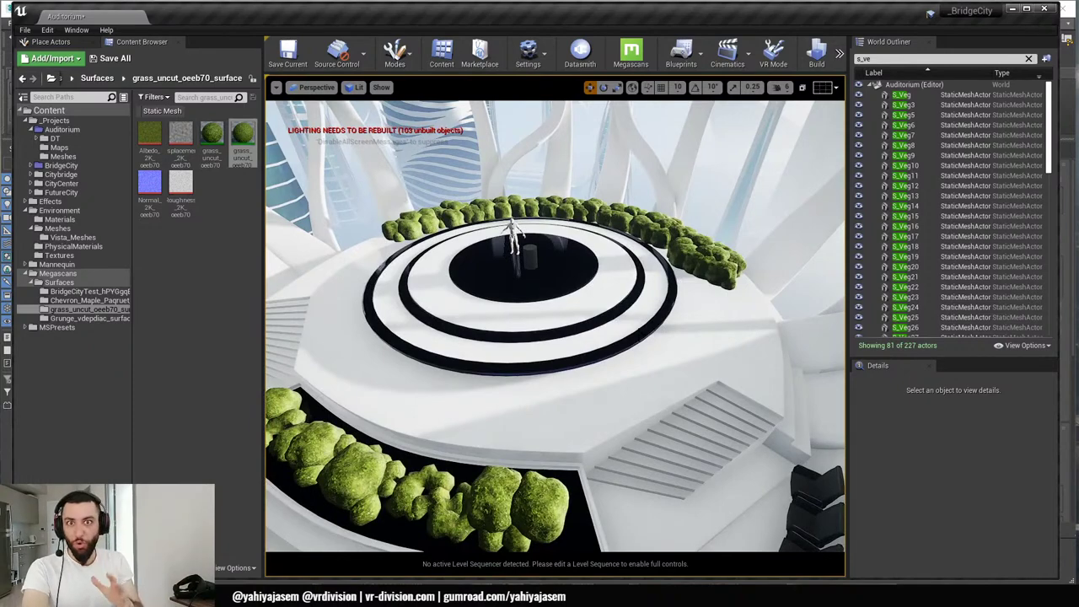
key(s)
right_drag(749, 458, 686, 427)
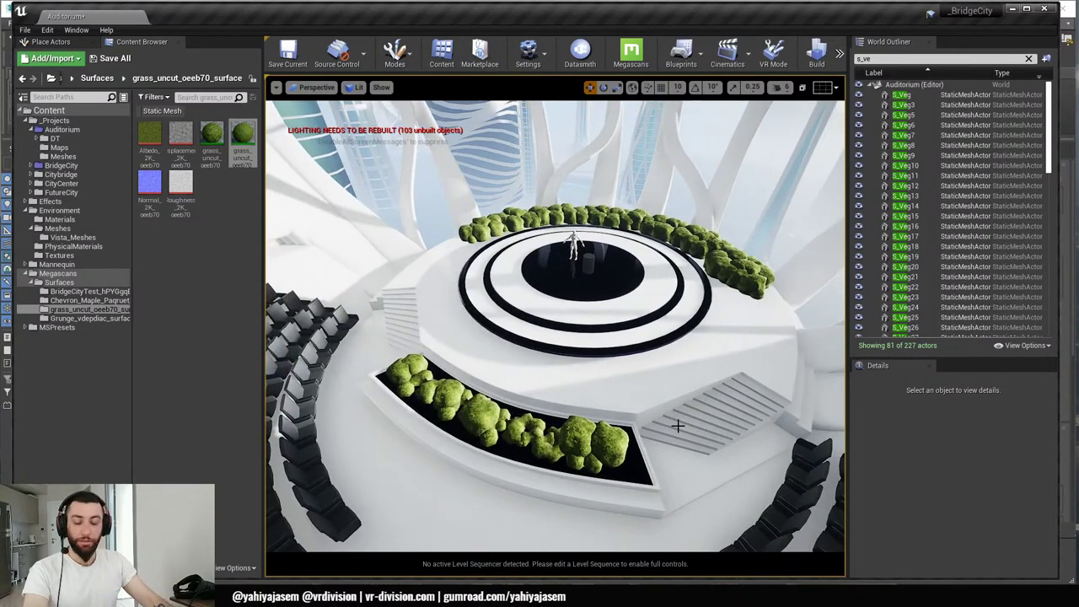
key(alt+Tab)
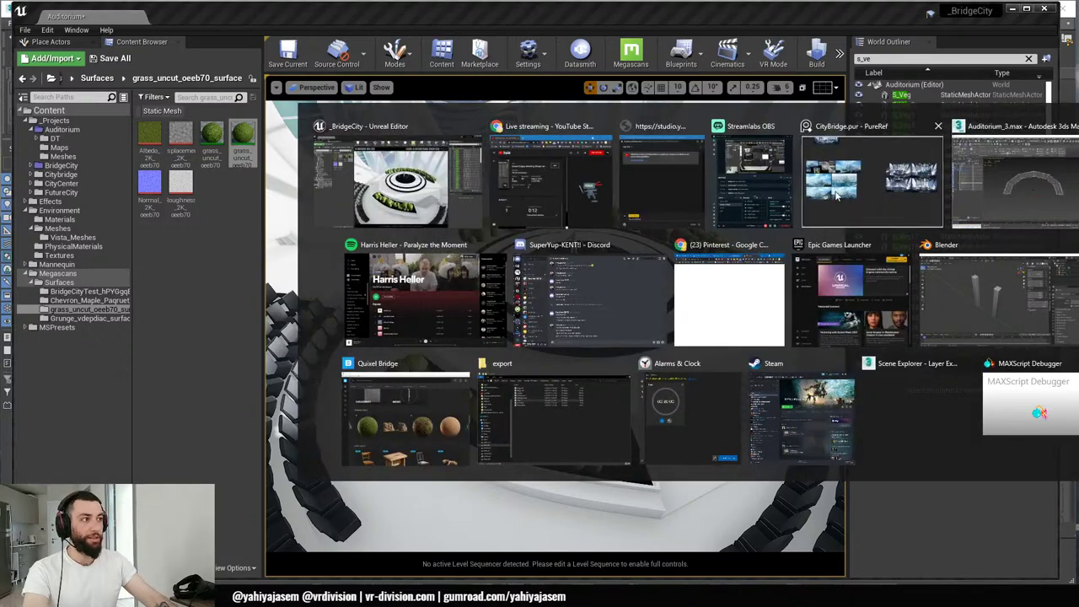
click(835, 194)
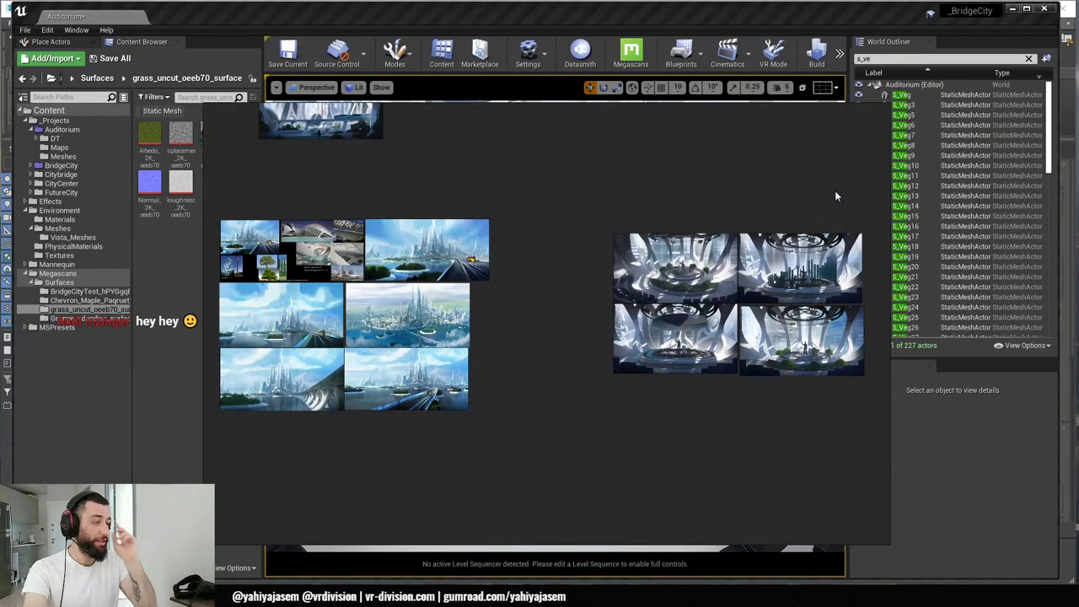
scroll(709, 259, up, 3)
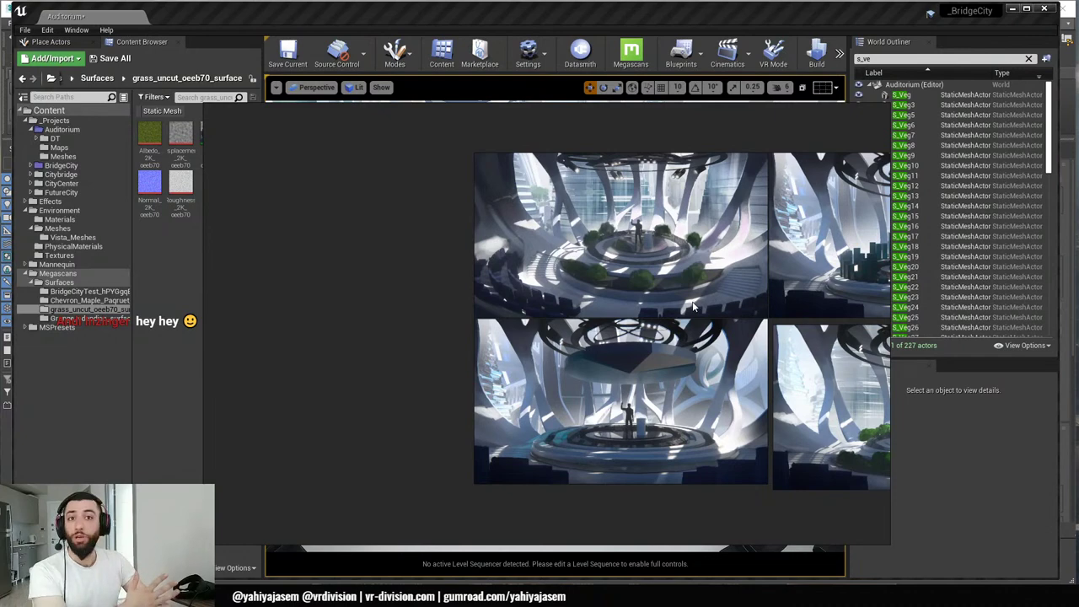
scroll(693, 306, up, 4)
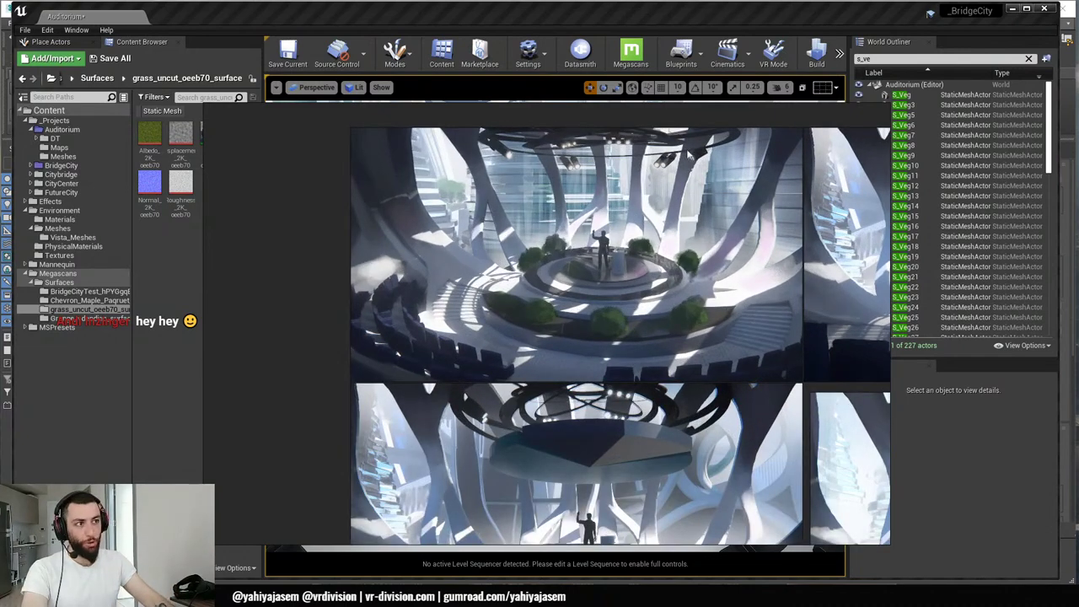
middle_drag(358, 222, 787, 251)
middle_drag(471, 272, 925, 261)
scroll(613, 333, down, 3)
middle_drag(677, 334, 591, 282)
middle_drag(745, 297, 586, 293)
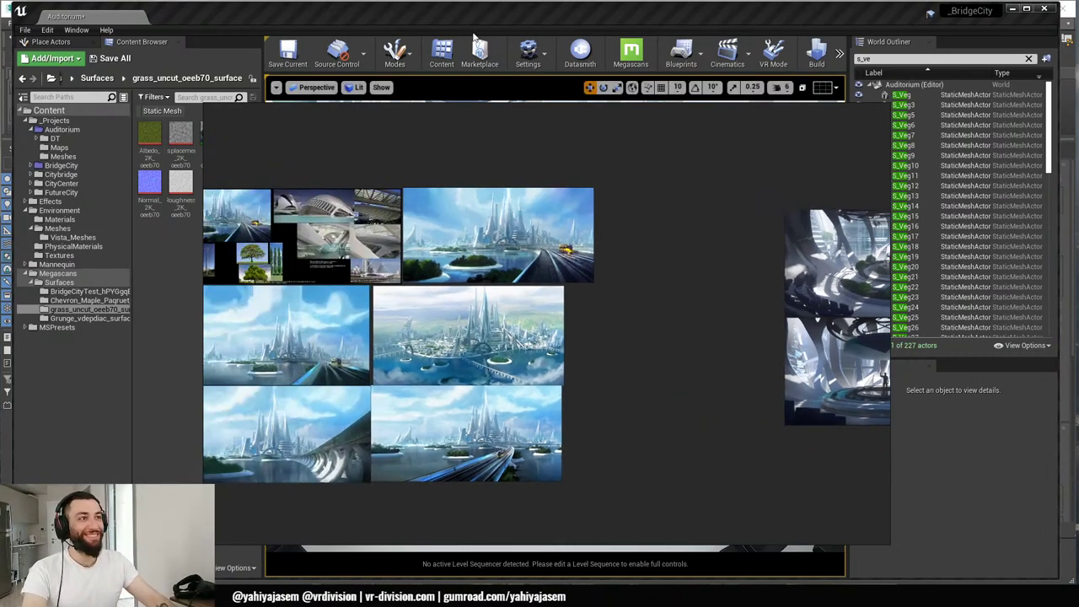
- Switch to 3ds Max and inspect the low-poly curved planter S_Floor_008, especially its squared end
click(530, 181)
right_drag(530, 181, 485, 205)
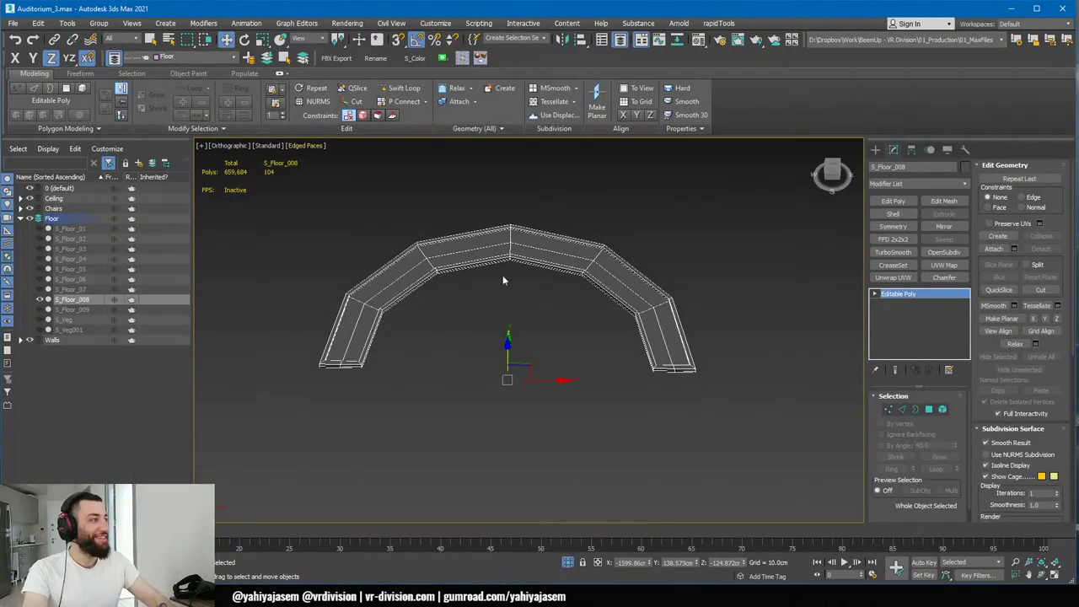
scroll(504, 312, down, 1)
alt+middle_drag(504, 314, 484, 286)
scroll(546, 324, up, 3)
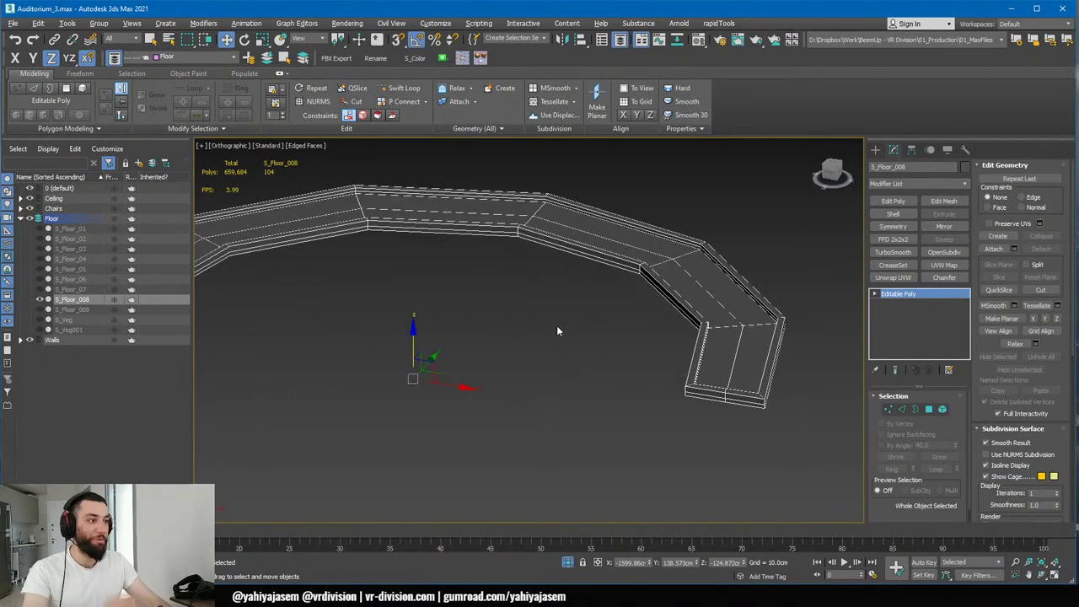
middle_drag(685, 353, 646, 346)
scroll(679, 373, up, 5)
scroll(702, 386, down, 7)
alt+middle_drag(692, 373, 750, 347)
scroll(750, 351, up, 6)
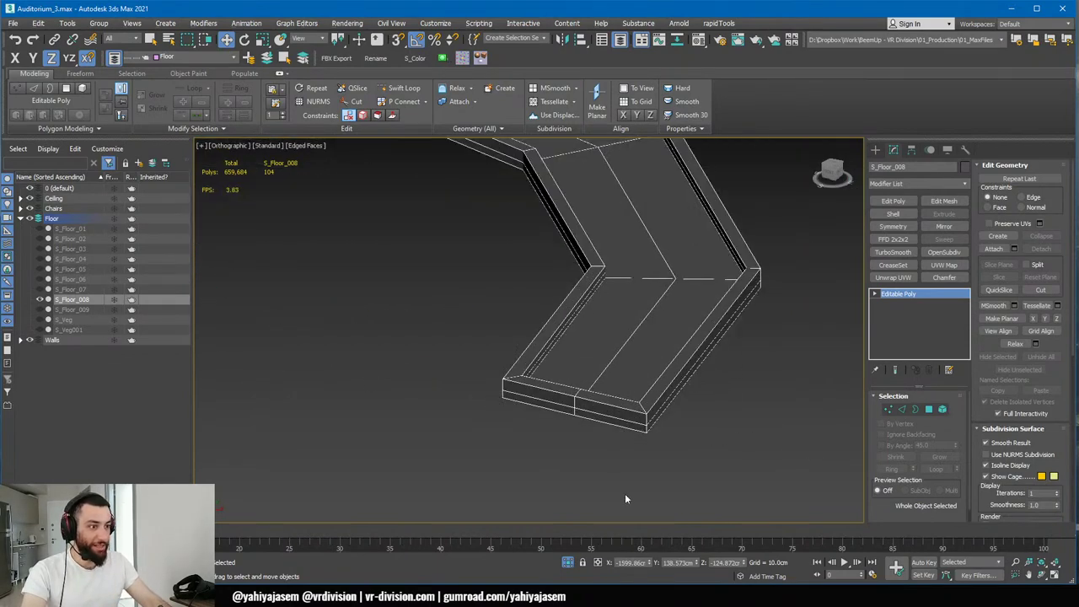
- Leave isolation to check S_Floor_008 within the whole auditorium in wireframe, and isolate the planter again
click(573, 563)
scroll(582, 240, down, 4)
alt+middle_drag(582, 228, 583, 199)
scroll(584, 199, up, 2)
alt+middle_drag(602, 238, 607, 317)
scroll(606, 295, down, 4)
scroll(618, 237, up, 4)
key(F3)
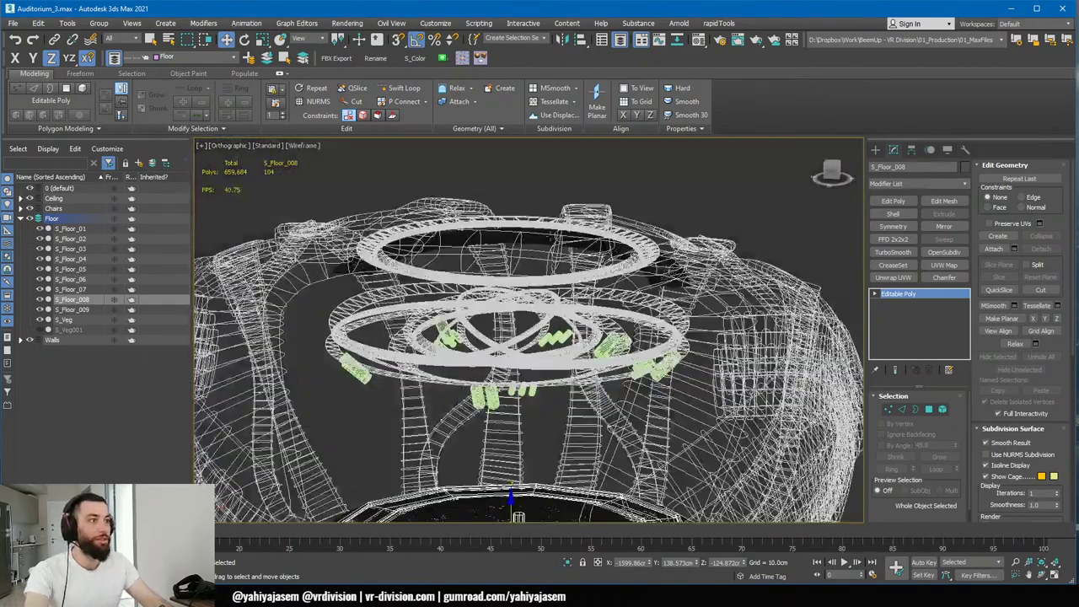
alt+middle_drag(618, 237, 628, 238)
scroll(628, 239, down, 4)
middle_drag(629, 287, 620, 232)
scroll(620, 232, up, 4)
key(F3)
key(alt+q)
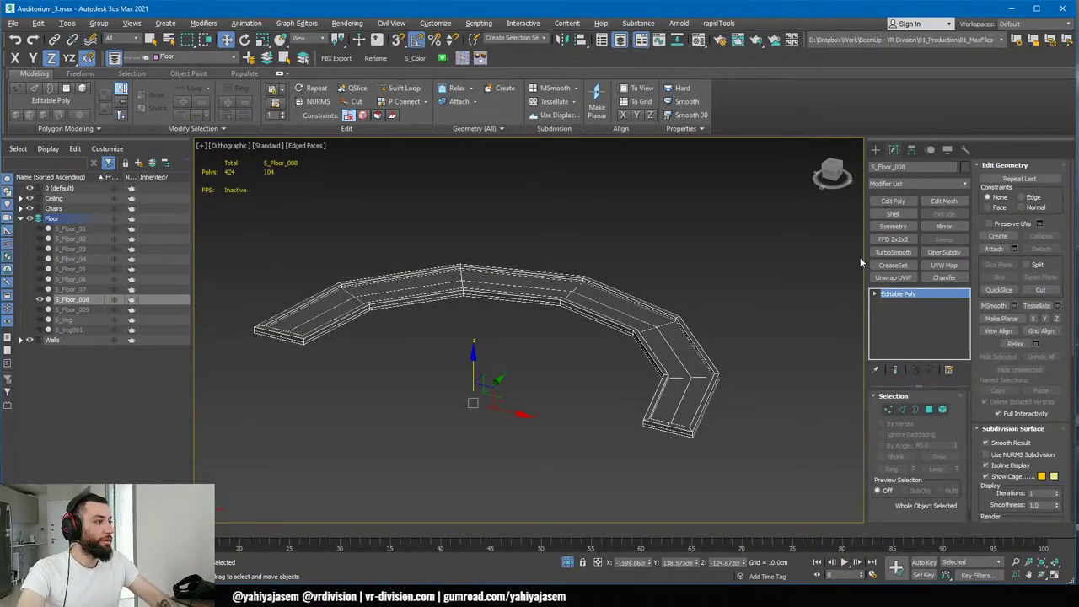
- Apply a TurboSmooth modifier with 3 iterations to S_Floor_008 and check the smoothed ends without edge display
click(893, 252)
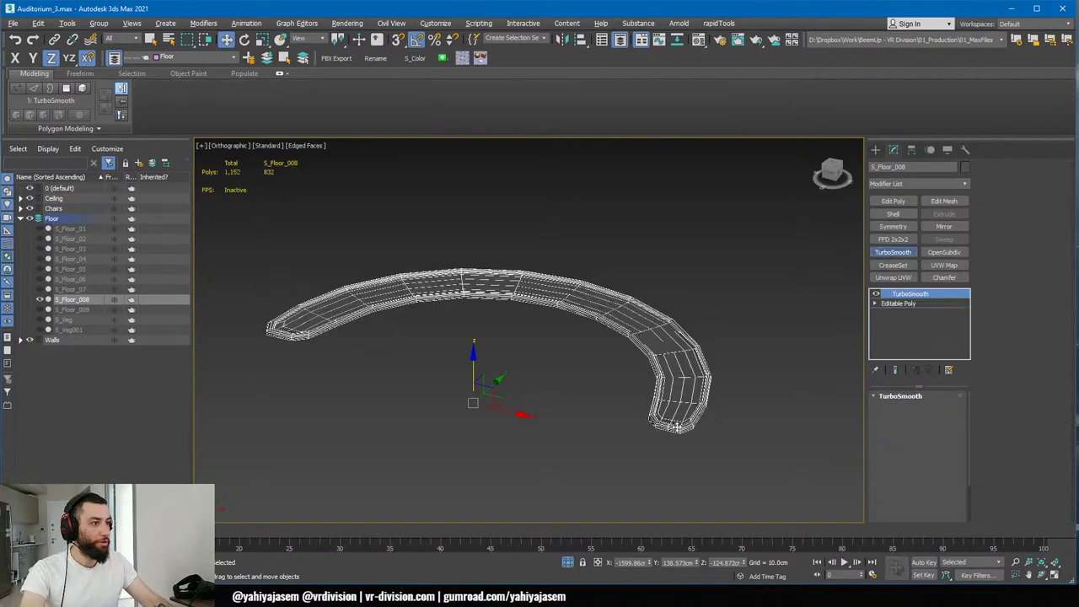
key(F4)
scroll(683, 408, up, 3)
click(953, 414)
click(953, 415)
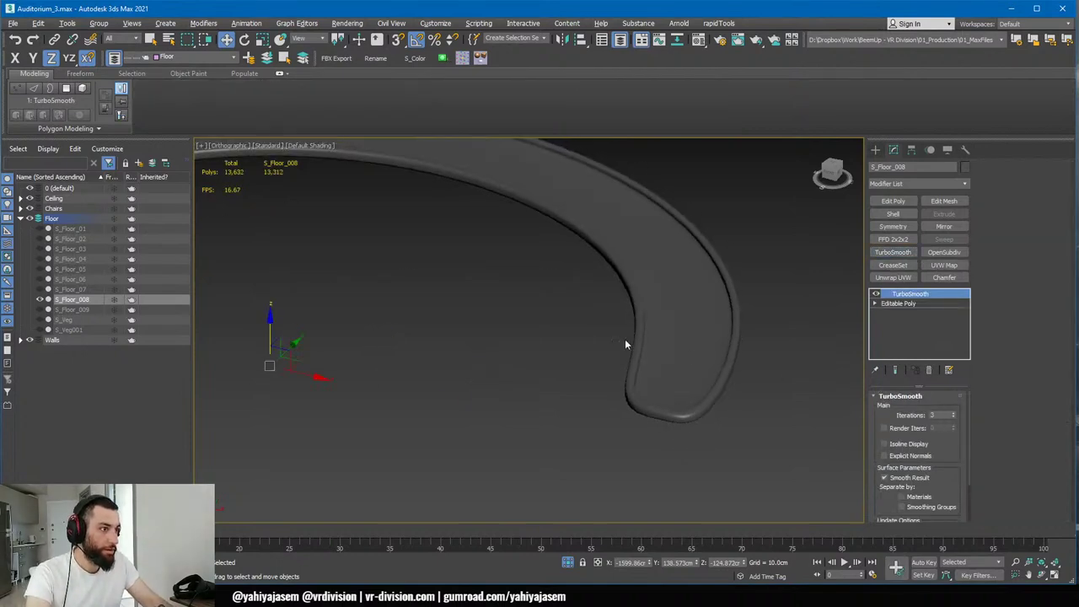
scroll(700, 380, down, 3)
alt+middle_drag(700, 380, 717, 412)
middle_drag(718, 413, 702, 354)
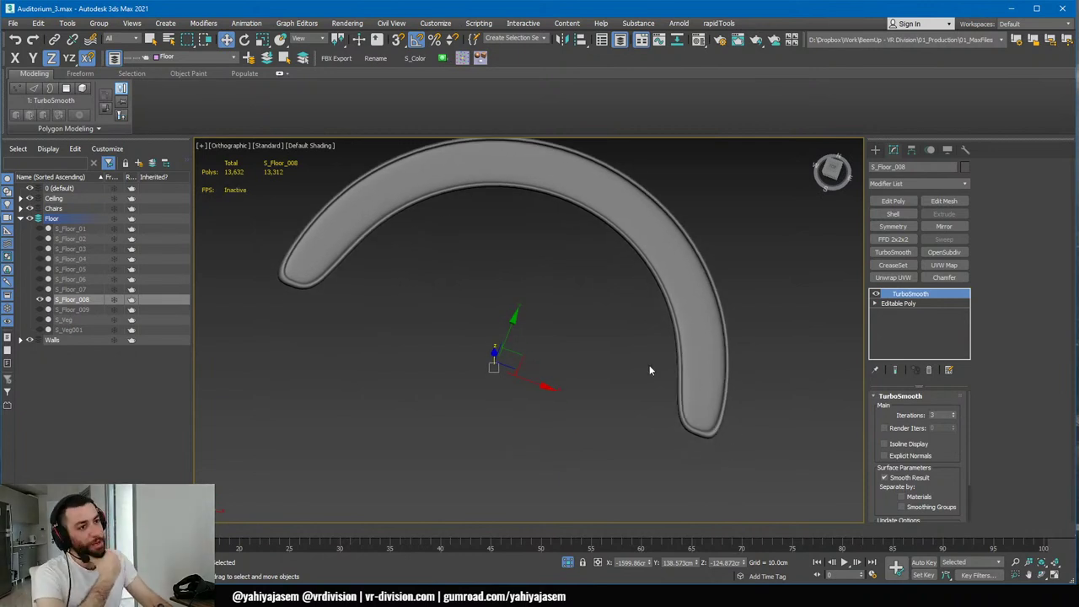
- Add a Symmetry modifier on the X axis between S_Floor_008's Editable Poly and TurboSmooth, keeping the smoothing turned on
click(875, 294)
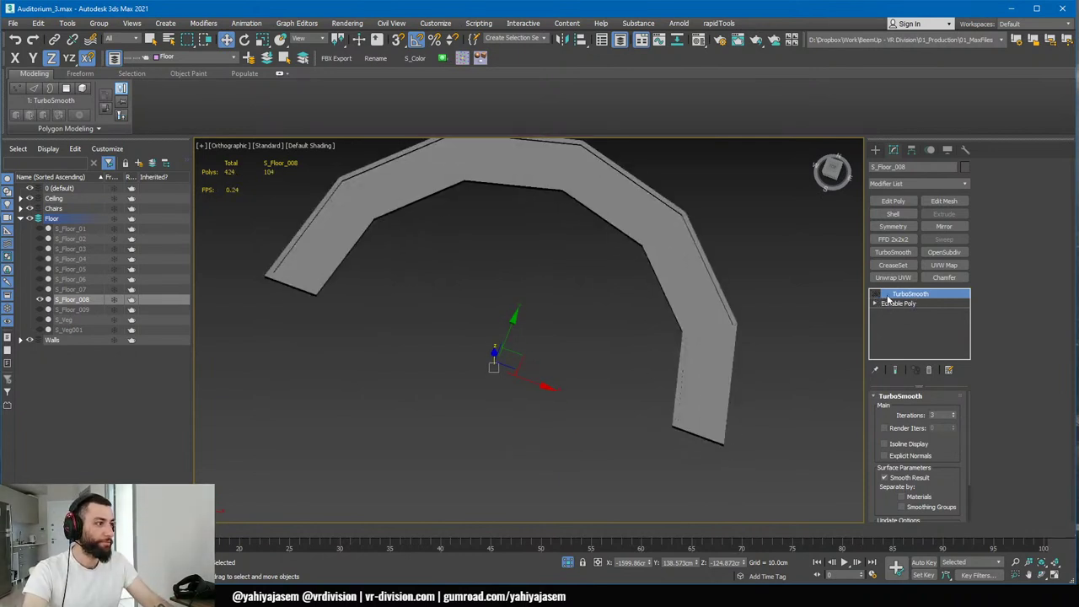
click(898, 303)
click(893, 226)
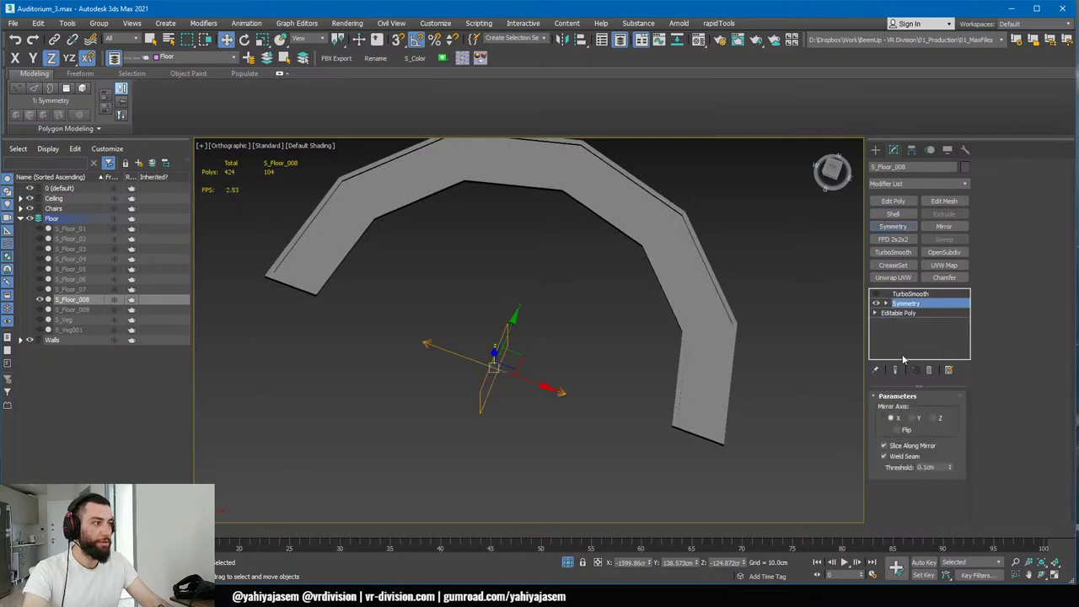
click(906, 293)
click(875, 294)
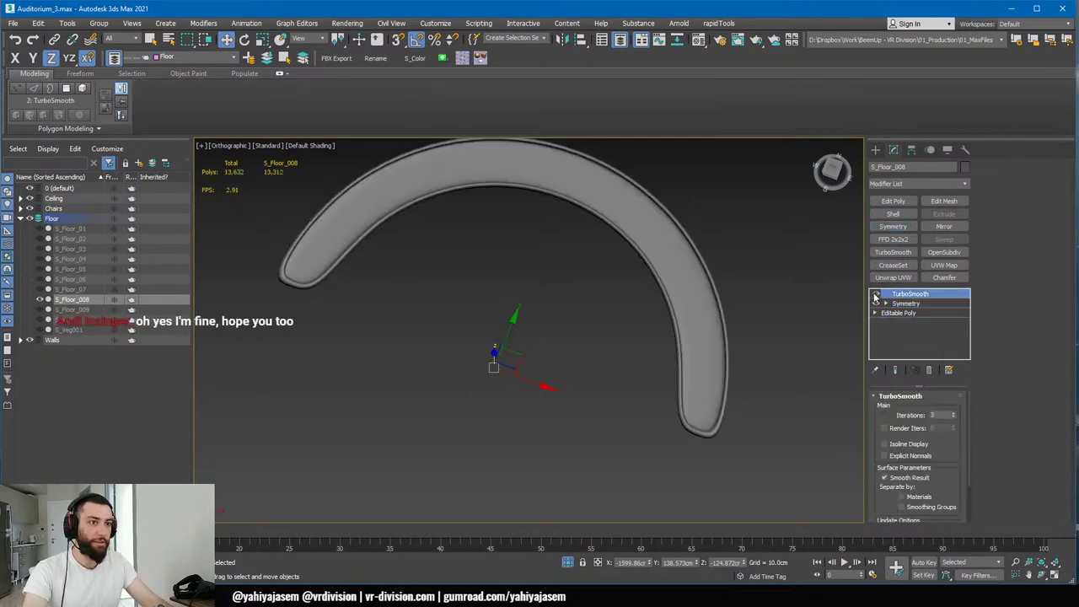
- Isolate S_Floor_008 with stage base S_Floor_04 and walls S_Wall_03, S_Wall_05 and S_Wall_07 to inspect how the planter fits
scroll(636, 504, down, 2)
click(569, 562)
alt+middle_drag(556, 496, 390, 317)
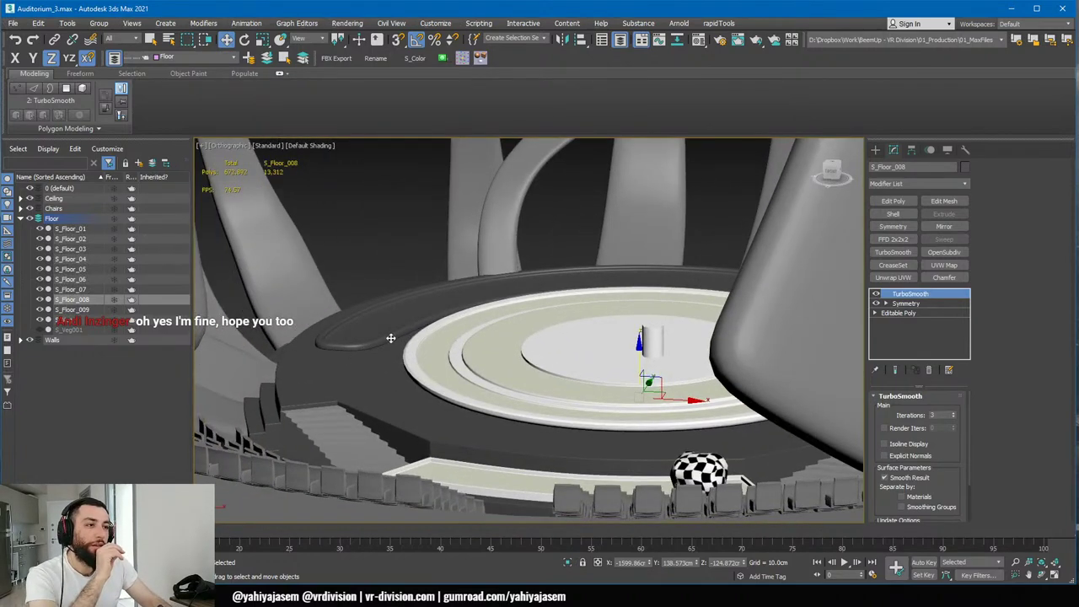
scroll(389, 335, down, 2)
alt+middle_drag(391, 336, 348, 366)
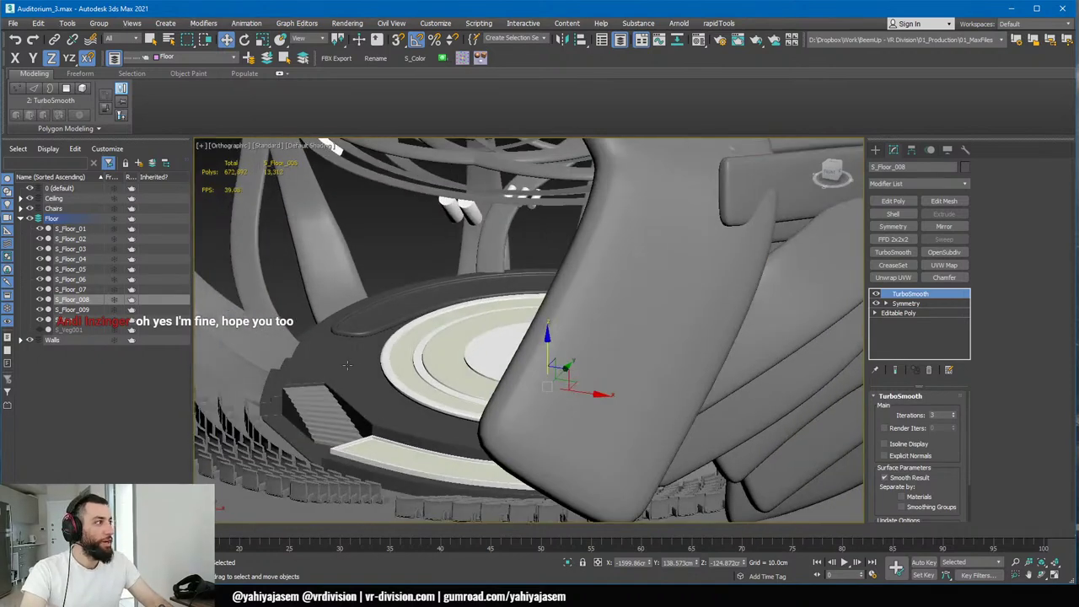
ctrl+click(346, 367)
ctrl+click(316, 273)
alt+middle_drag(316, 273, 349, 278)
ctrl+click(454, 249)
ctrl+click(400, 256)
key(alt+q)
scroll(472, 366, up, 6)
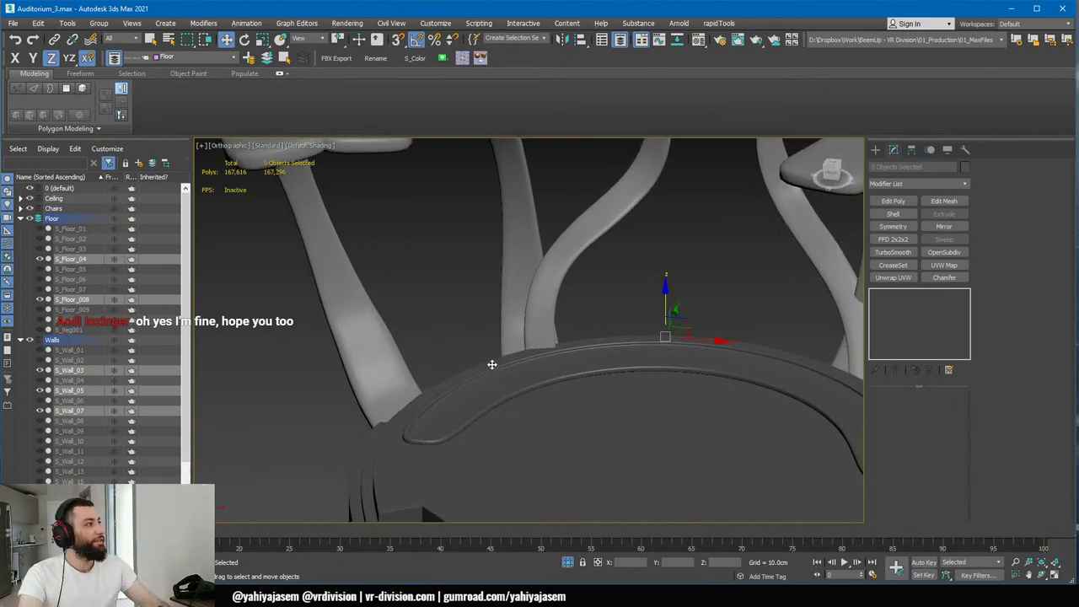
alt+middle_drag(612, 323, 617, 354)
click(478, 313)
middle_drag(688, 353, 609, 346)
scroll(629, 342, down, 5)
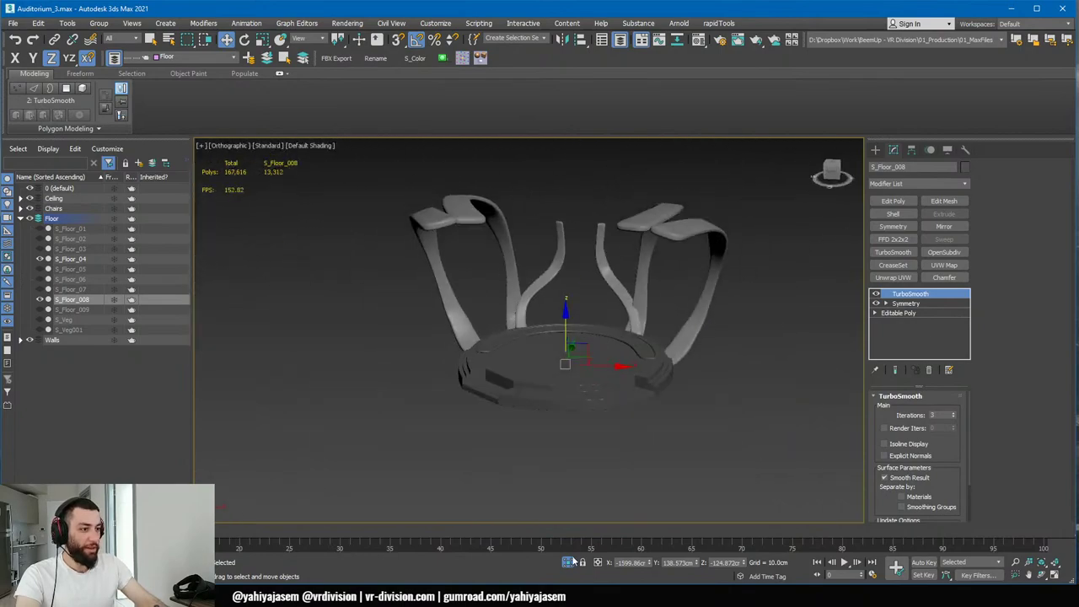
- Leave isolation and try to add the matching curved piece to the S_Floor_008 selection from the top wireframe view
click(569, 563)
scroll(535, 359, up, 5)
key(F4)
key(t)
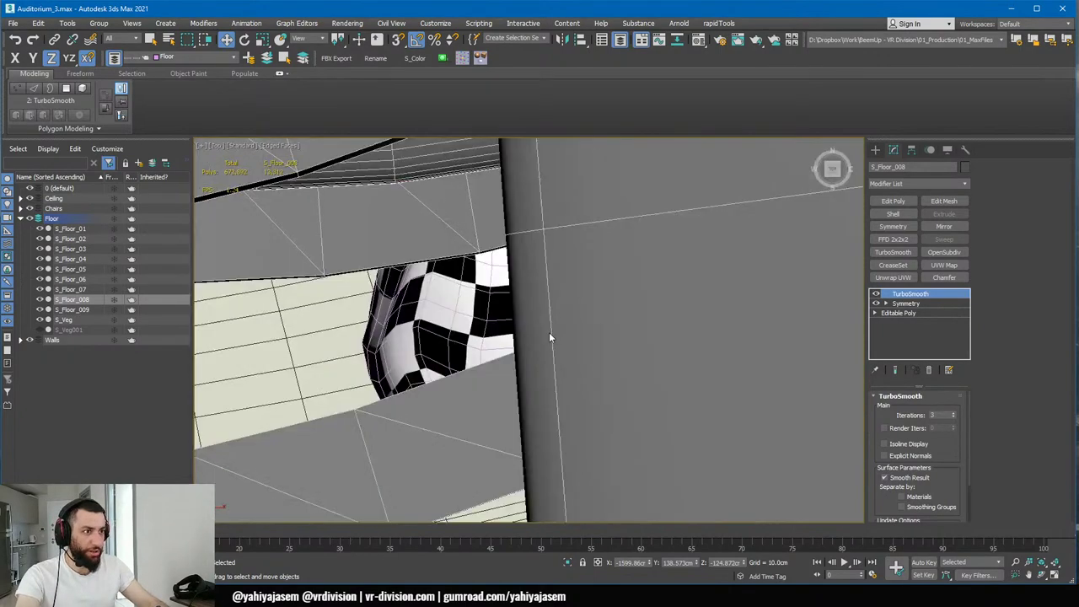
key(z)
key(F3)
scroll(561, 211, up, 10)
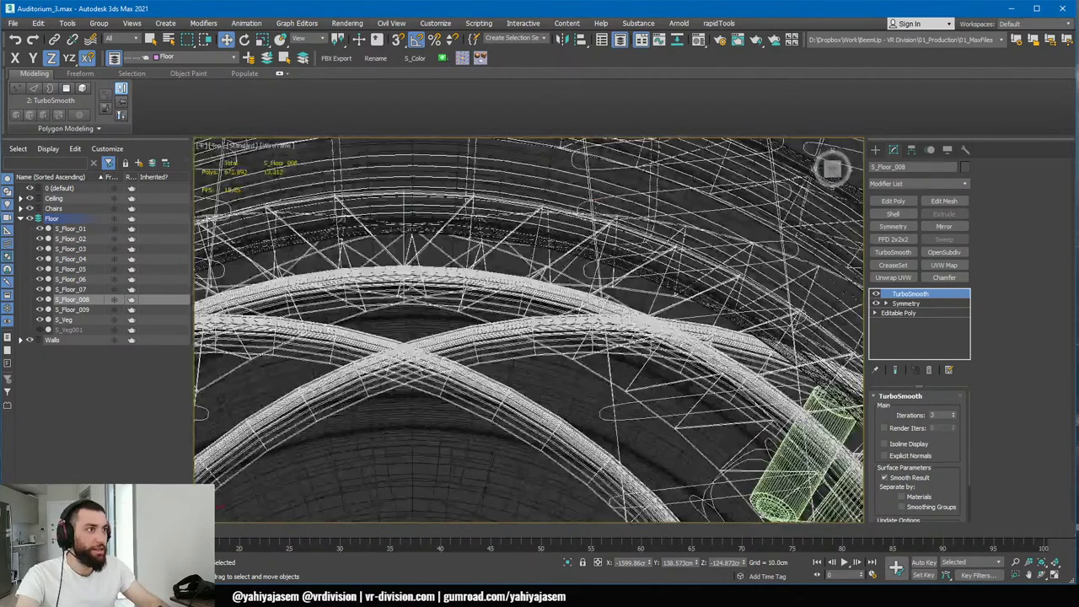
scroll(561, 190, up, 3)
ctrl+drag(548, 202, 523, 226)
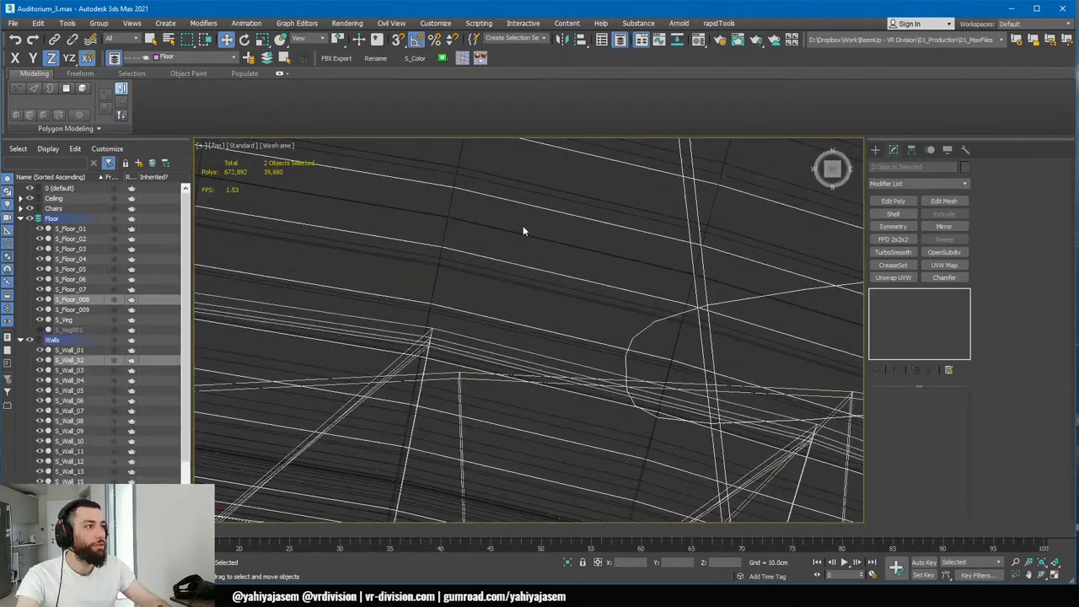
key(z)
key(alt+q)
alt+middle_drag(523, 226, 510, 361)
key(alt+q)
key(alt+q)
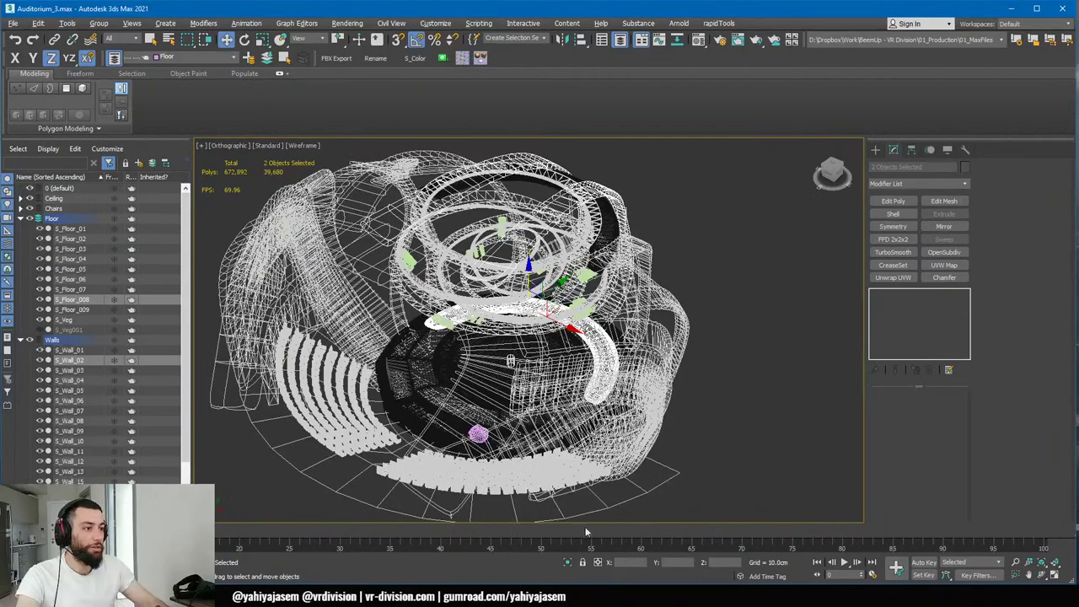
- Unhide all objects in the auditorium scene
click(567, 564)
click(569, 563)
right_click(731, 356)
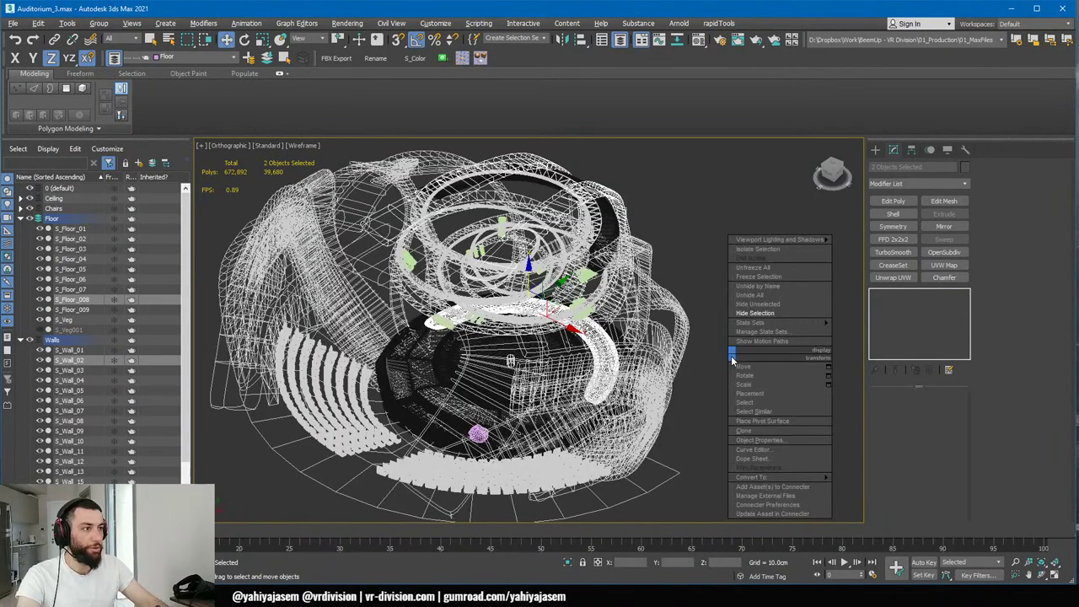
click(747, 297)
- Restore the shaded display and isolate S_Floor_008 together with S_Floor_009
alt+middle_drag(745, 297, 772, 268)
key(F3)
scroll(590, 254, up, 4)
mouse_move(603, 266)
alt+middle_down()
mouse_move(588, 254)
mouse_move(601, 218)
mouse_move(598, 265)
alt+middle_up()
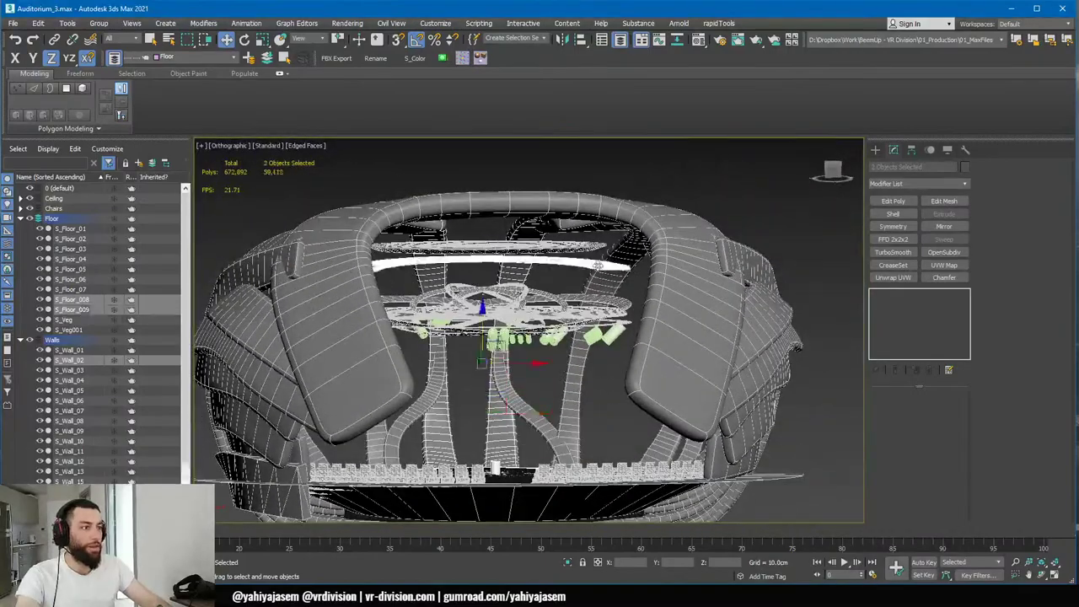
key(alt+q)
alt+middle_drag(590, 332, 472, 386)
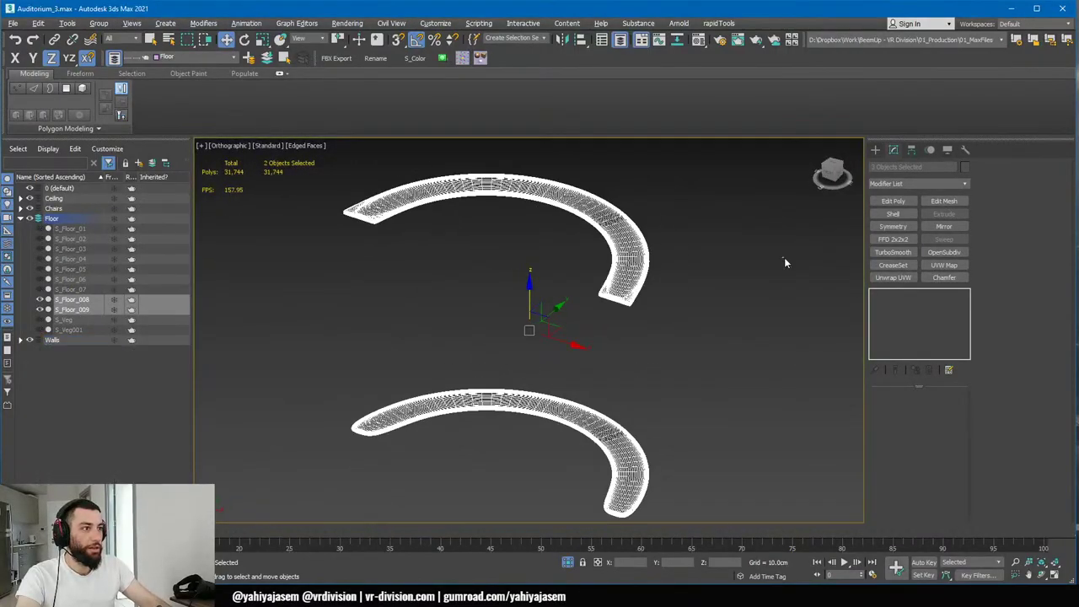
- Clear the selection, turn off edge display and compare the end shapes of the two isolated curved pieces
click(784, 257)
key(F4)
scroll(646, 322, up, 4)
scroll(647, 350, down, 4)
middle_drag(647, 353, 656, 293)
scroll(654, 293, up, 8)
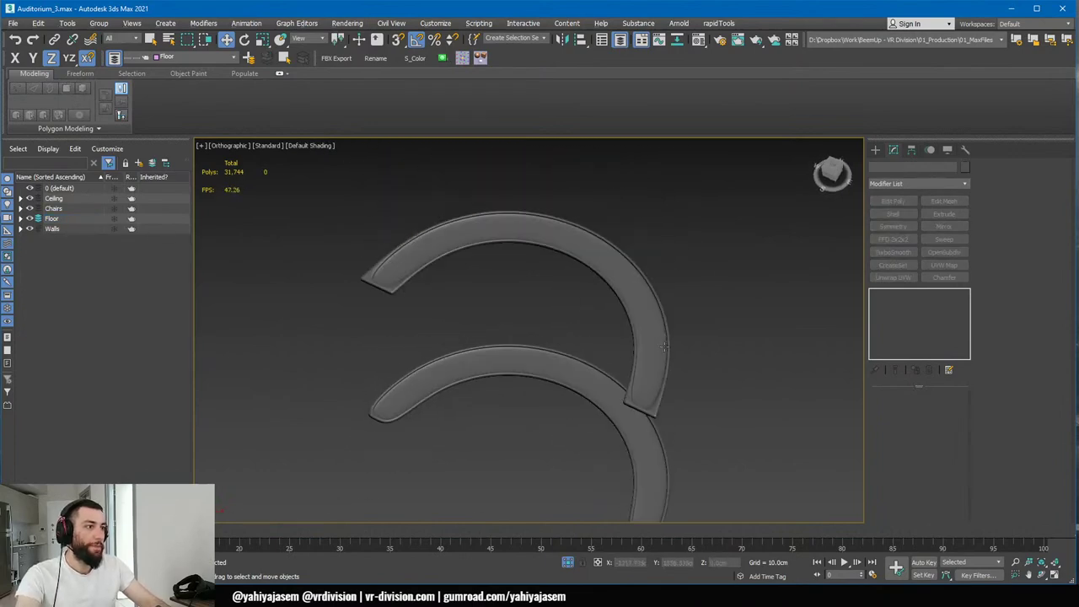
scroll(637, 308, up, 2)
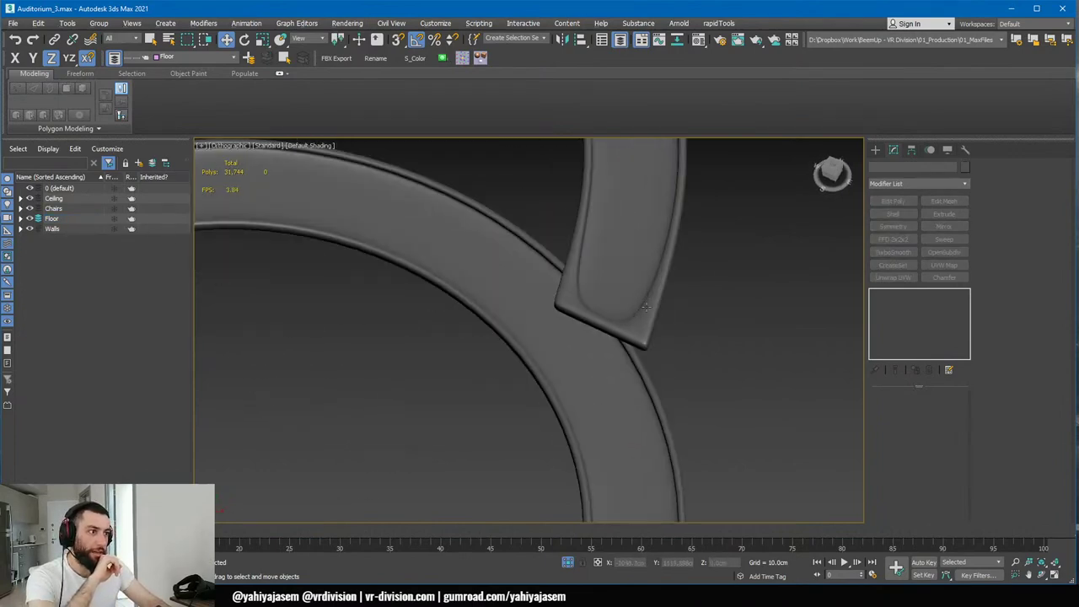
- Switch to Spotify, lower the playback volume and return to 3ds Max
click(736, 597)
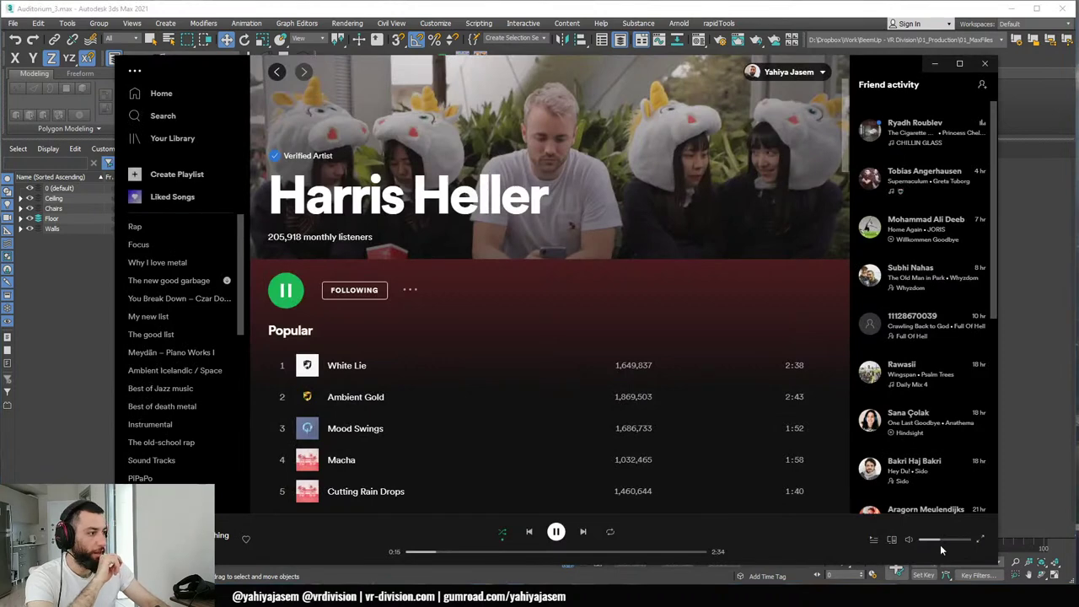
click(931, 540)
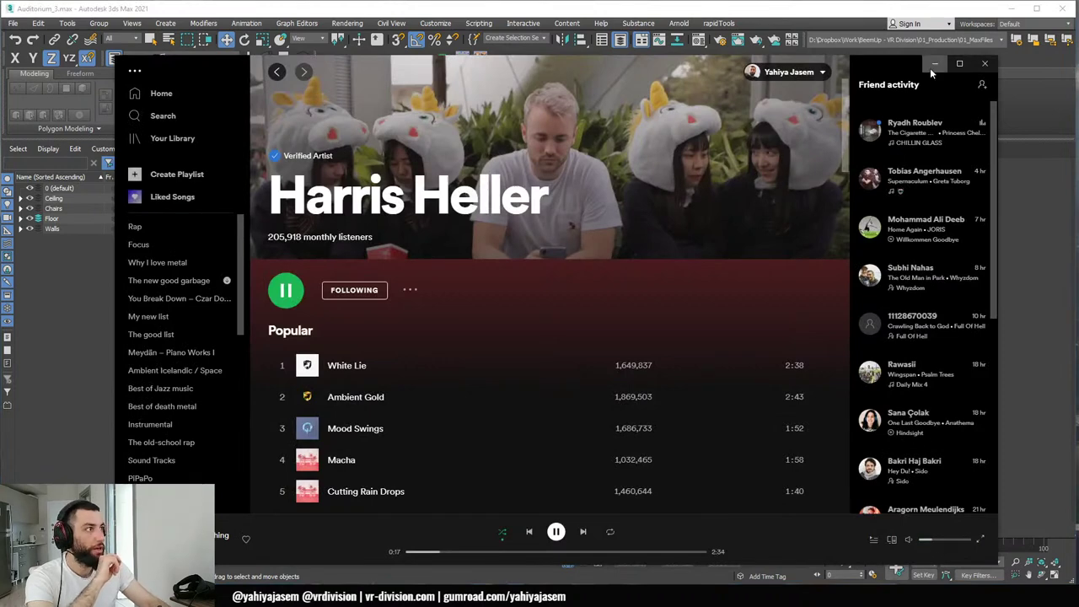
click(934, 64)
- Compare both full arcs once more and select the round-ended piece S_Floor_008
scroll(521, 318, down, 3)
scroll(561, 281, up, 4)
scroll(562, 281, down, 3)
middle_drag(563, 282, 717, 382)
middle_drag(717, 382, 746, 310)
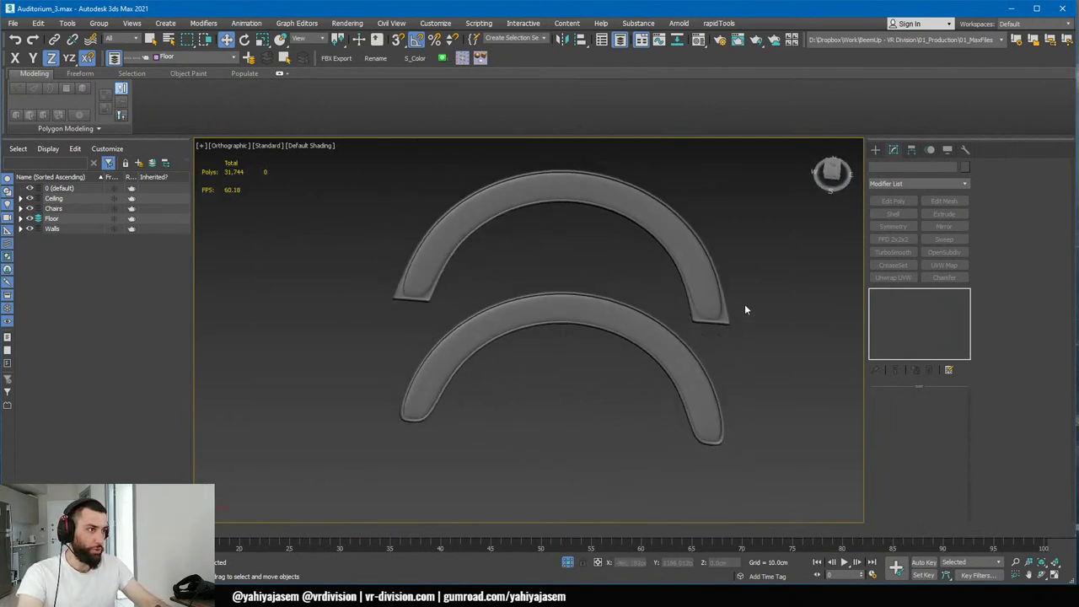
click(719, 431)
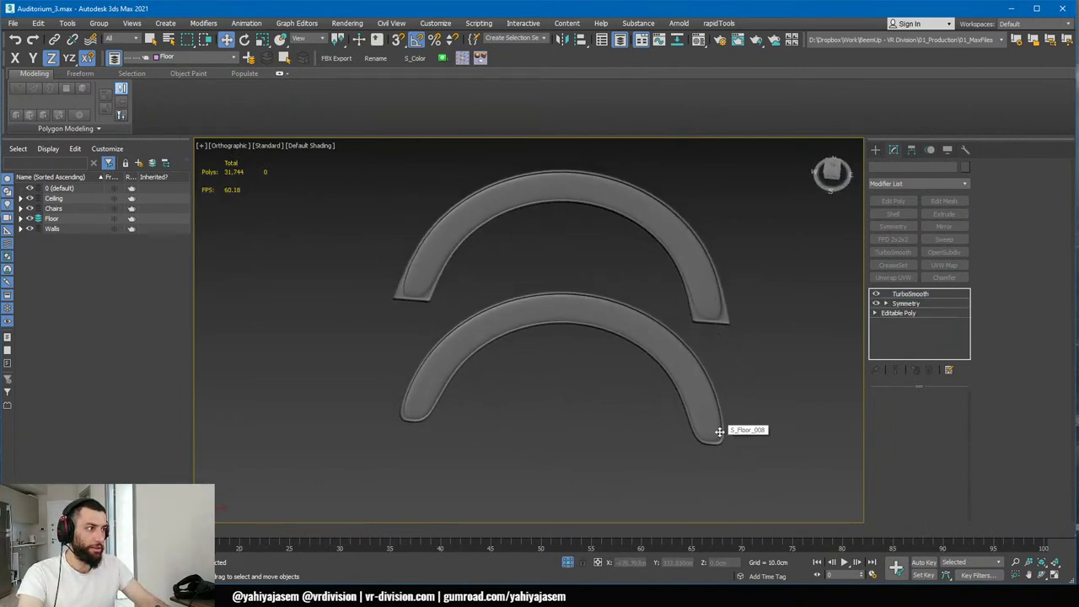
- Inspect the base mesh of S_Floor_008 at edge level and its smoothed wireframe around the side of its end
click(919, 314)
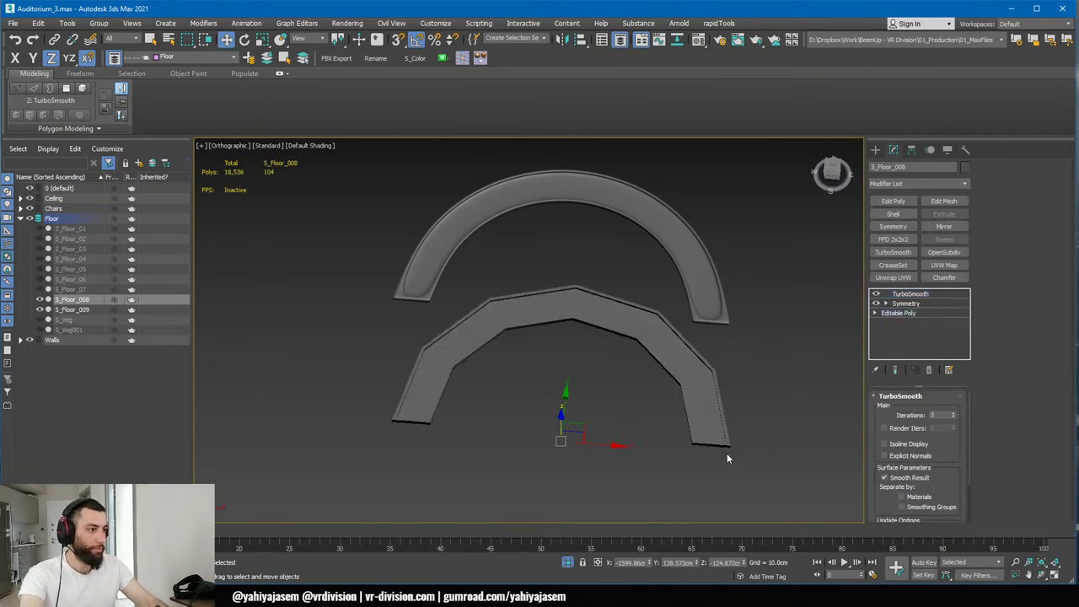
scroll(726, 452, up, 5)
key(2)
double_click(655, 492)
alt+middle_drag(663, 489, 588, 365)
key(2)
click(554, 350)
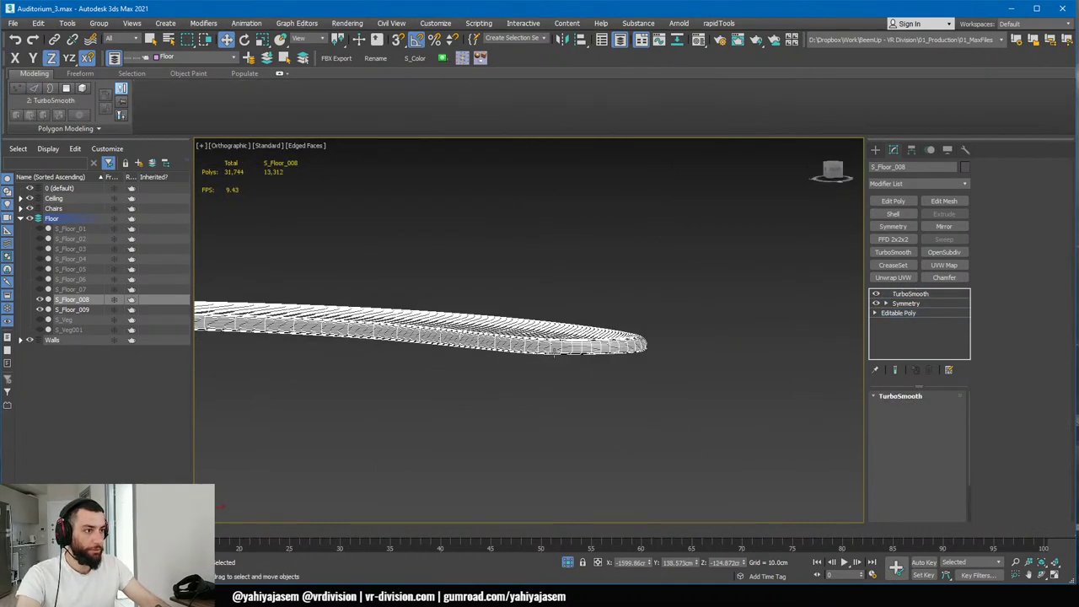
alt+middle_drag(678, 358, 708, 361)
- Remove the horizontal edge loop running around the side of S_Floor_008's Editable Poly base mesh
click(894, 313)
key(2)
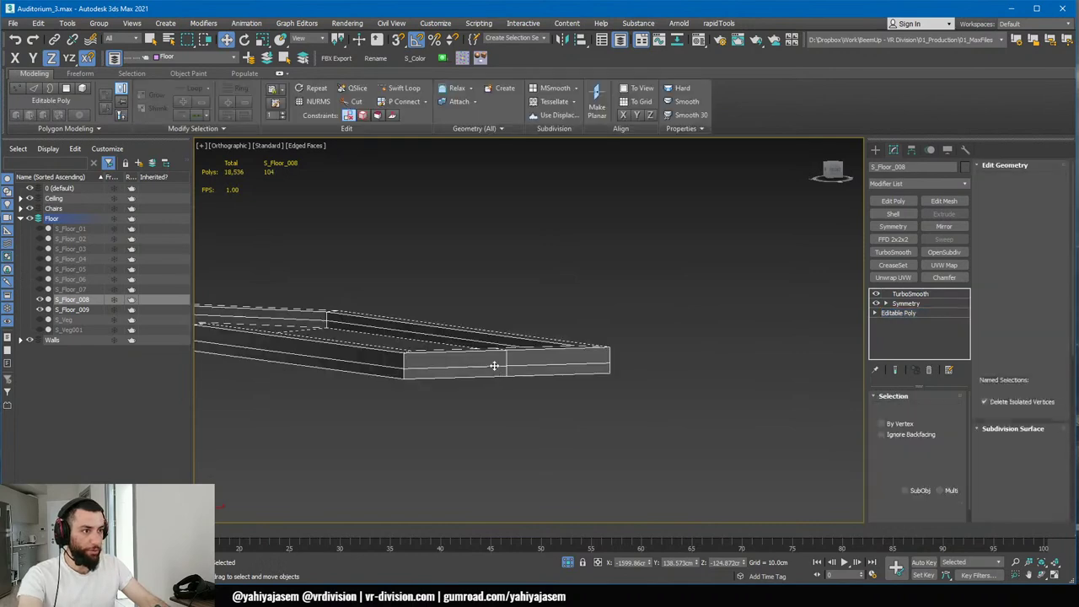
key(F4)
click(520, 370)
key(F4)
- Show the end result over the base cage and examine the smoothed shape of S_Floor_008
click(896, 371)
alt+middle_drag(603, 347, 514, 395)
key(F4)
middle_drag(491, 339, 645, 327)
click(664, 423)
scroll(666, 413, up, 8)
key(F4)
key(F4)
scroll(683, 298, down, 10)
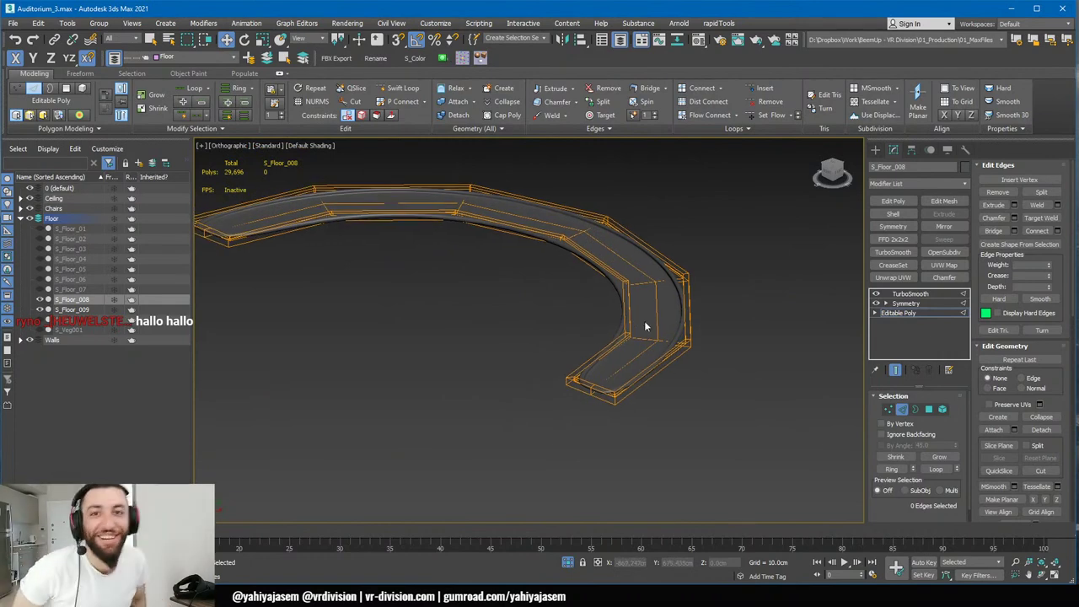
mouse_move(592, 292)
alt+middle_down()
mouse_move(590, 345)
mouse_move(633, 359)
mouse_move(554, 351)
mouse_move(677, 377)
alt+middle_up()
key(F4)
scroll(646, 360, down, 3)
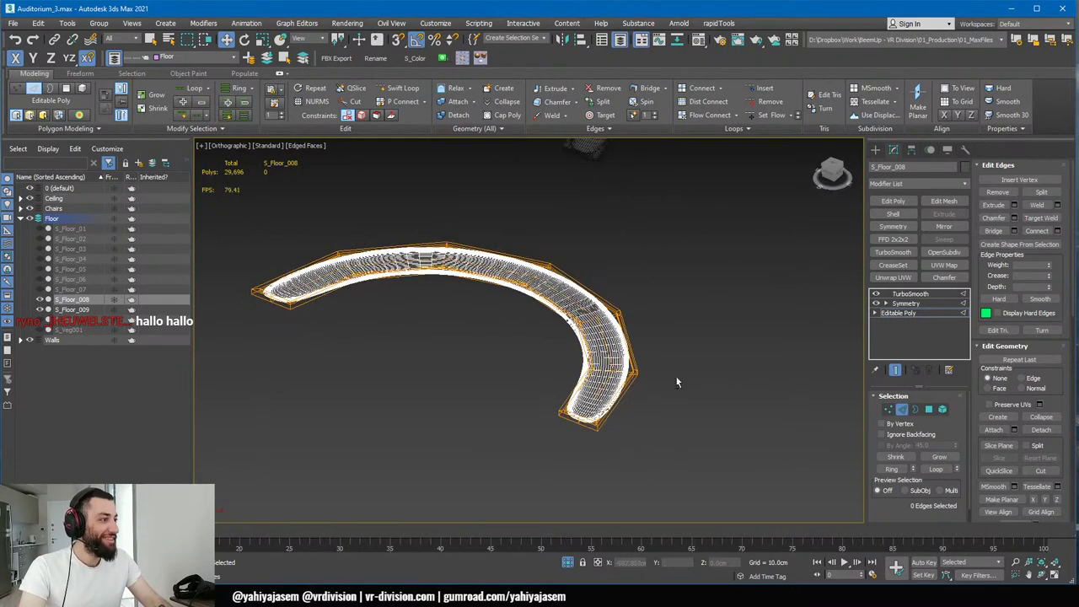
- Leave edge editing on S_Floor_008, hide the edged faces and compare the ends of both curved pieces
click(914, 313)
key(F4)
scroll(631, 381, up, 2)
scroll(589, 417, up, 2)
scroll(578, 422, down, 1)
scroll(576, 398, down, 1)
middle_drag(466, 304, 494, 348)
scroll(559, 368, down, 1)
middle_drag(611, 378, 674, 389)
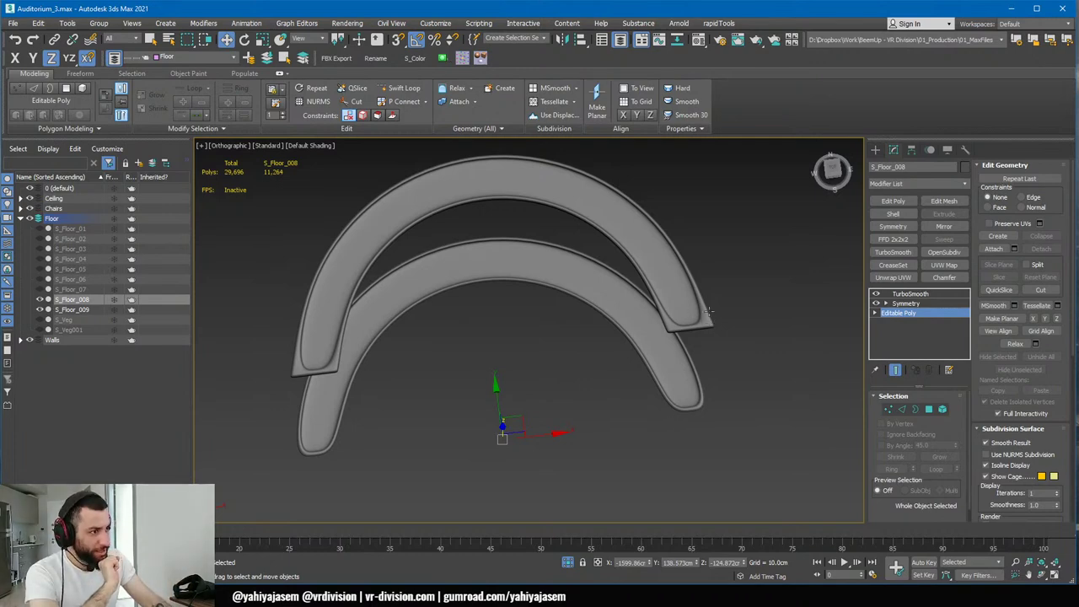
scroll(707, 318, up, 3)
middle_drag(736, 410, 711, 311)
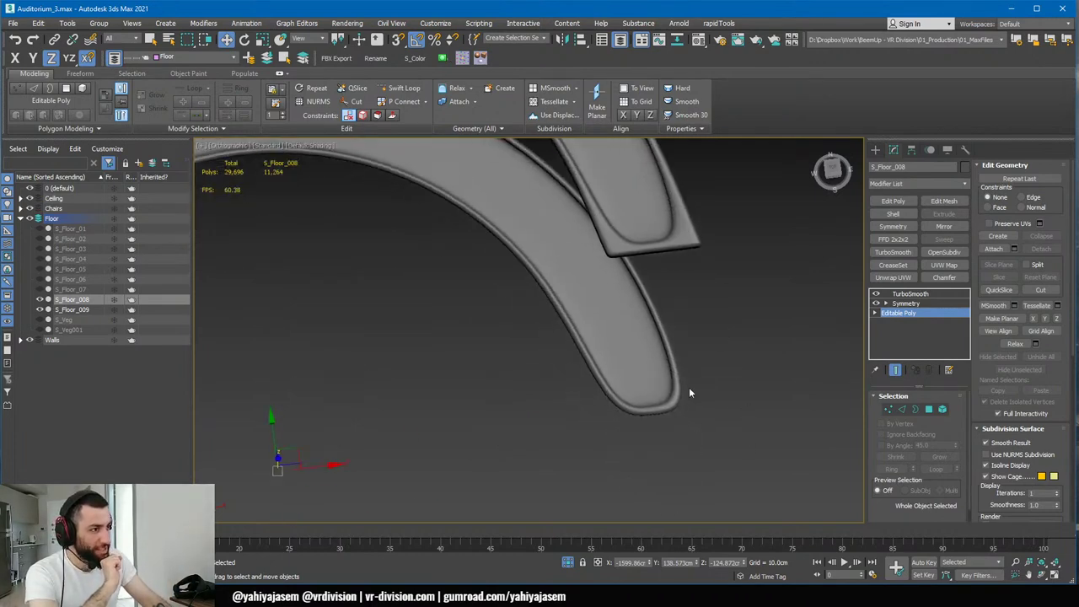
scroll(646, 330, down, 3)
- Show the edged faces, return S_Floor_008 to its TurboSmooth level and examine the wireframe of its rounded end
alt+middle_drag(644, 332, 544, 327)
mouse_move(544, 327)
middle_down()
mouse_move(636, 347)
mouse_move(686, 385)
mouse_move(686, 243)
middle_up()
scroll(635, 346, up, 4)
key(F4)
alt+middle_drag(640, 428, 792, 311)
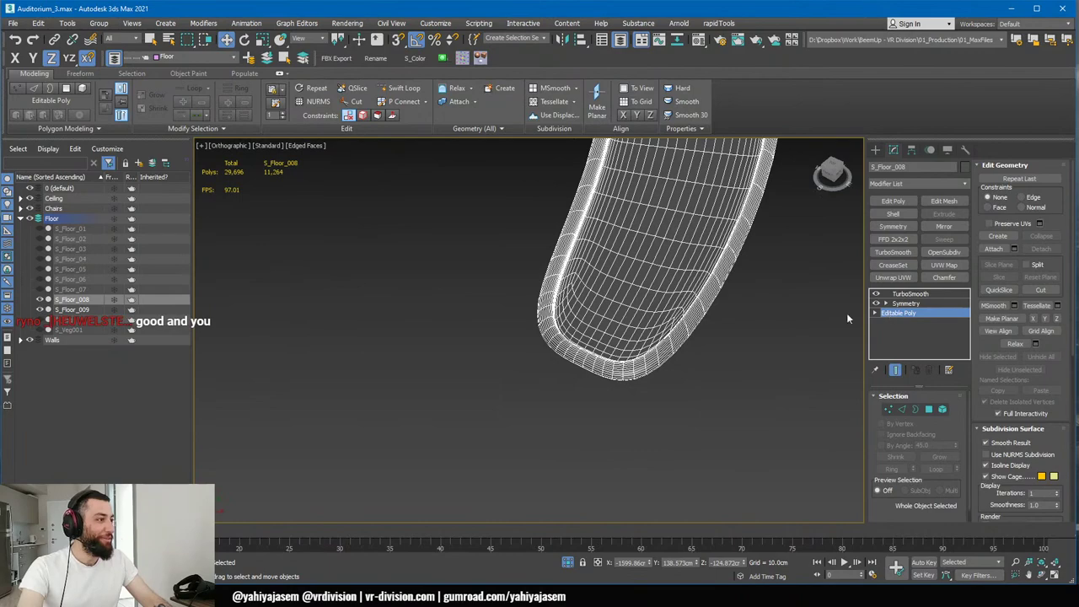
click(709, 349)
key(ctrl+z)
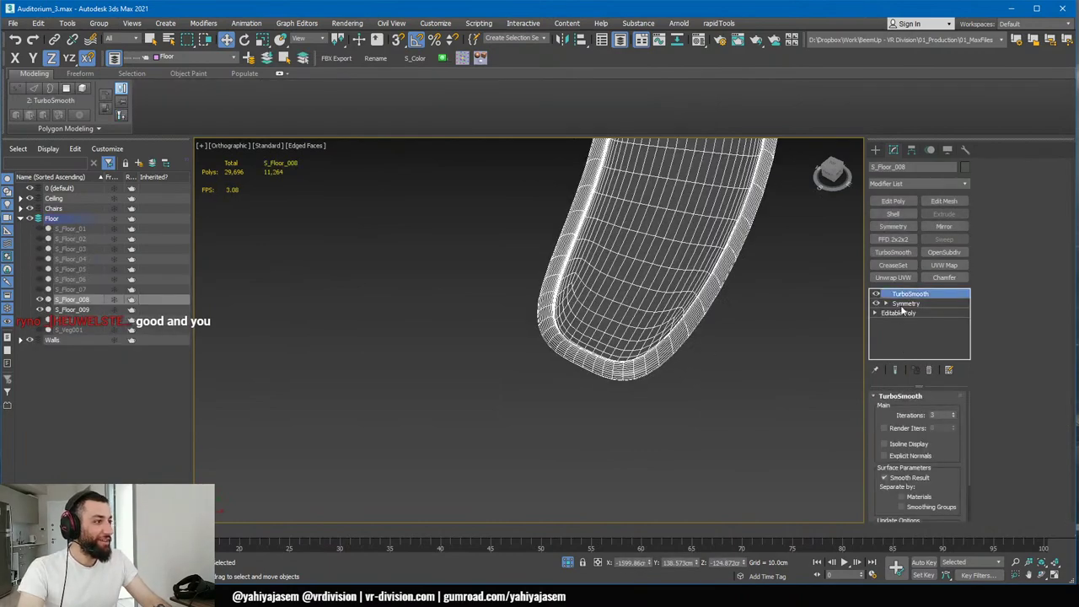
scroll(680, 370, up, 2)
scroll(679, 369, down, 4)
middle_drag(680, 370, 664, 462)
scroll(664, 462, down, 5)
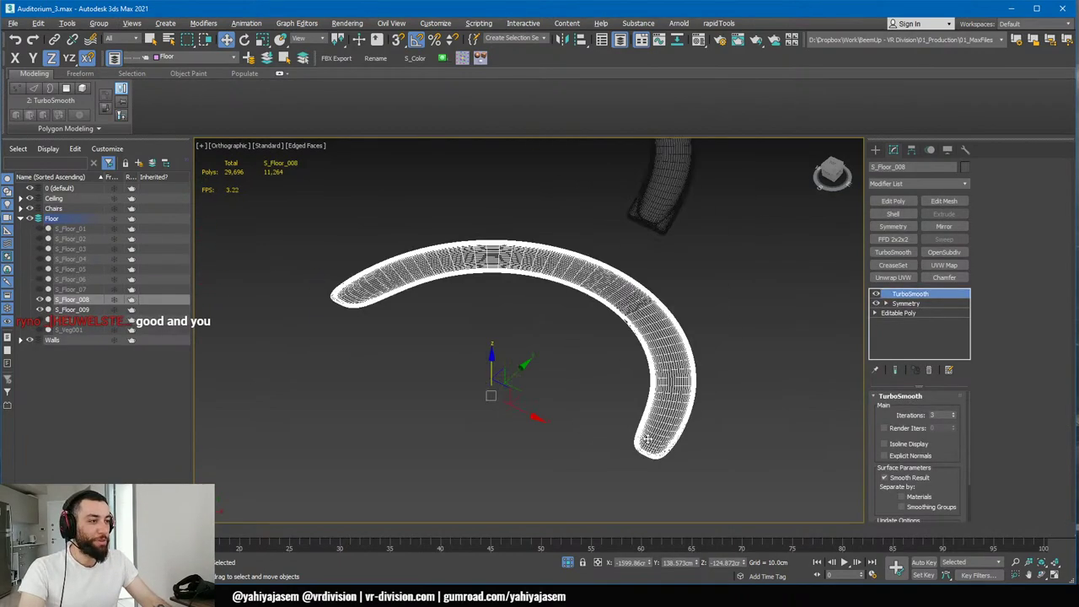
- Switch to Unreal Editor, select bush S_Veg5 in the front planter, examine the planter up close and return to 3ds Max
key(alt+Tab)
key(alt+Tab)
mouse_move(681, 338)
right_down()
mouse_move(718, 266)
mouse_move(672, 276)
mouse_move(662, 328)
right_up()
key(s)
click(590, 378)
scroll(590, 378, up, 5)
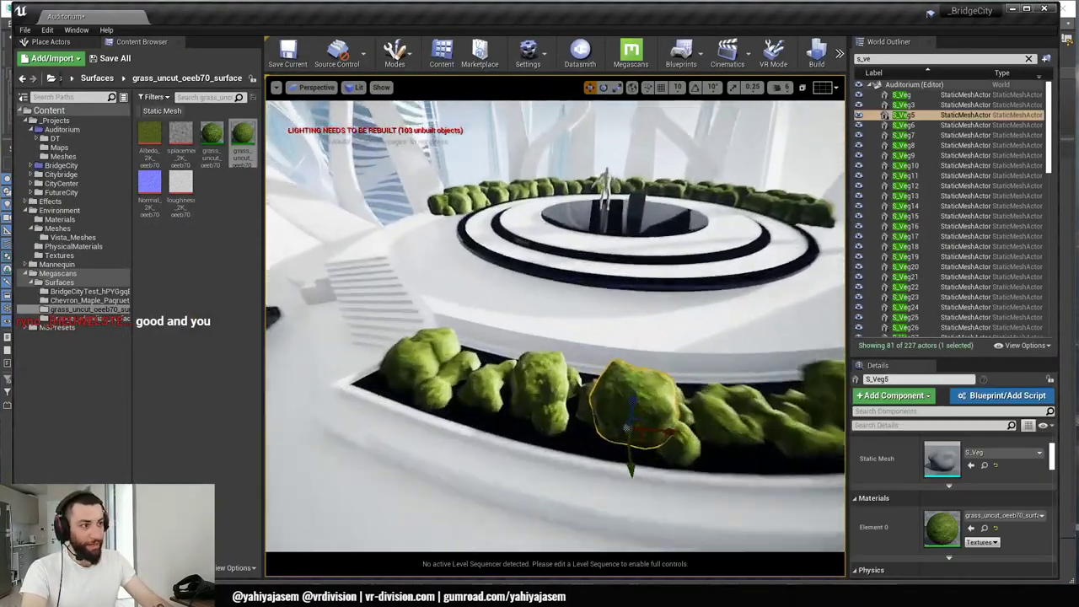
right_drag(656, 396, 733, 395)
key(a)
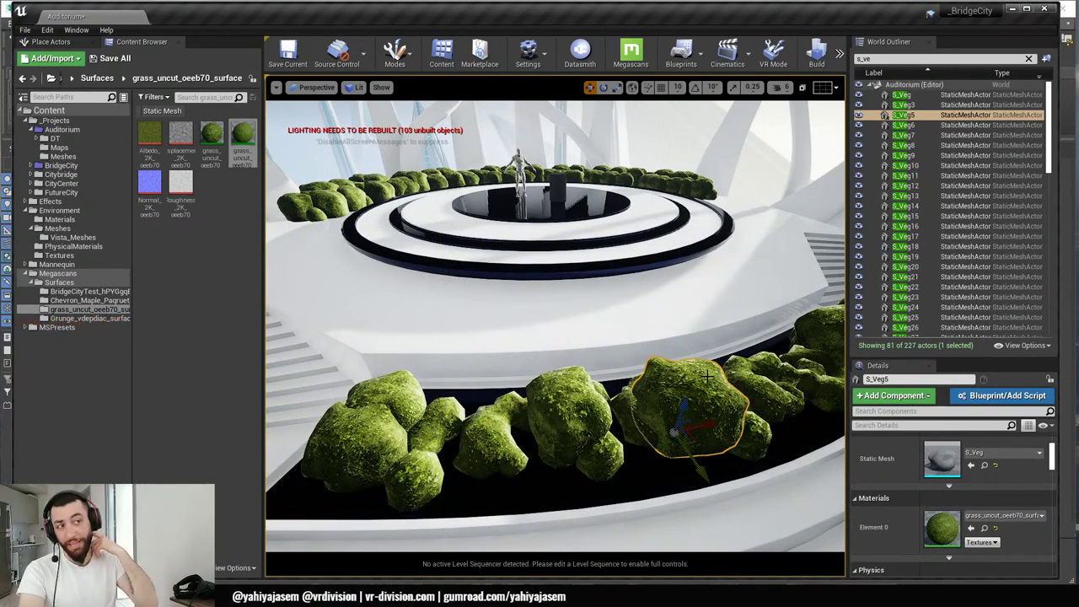
right_drag(707, 376, 333, 463)
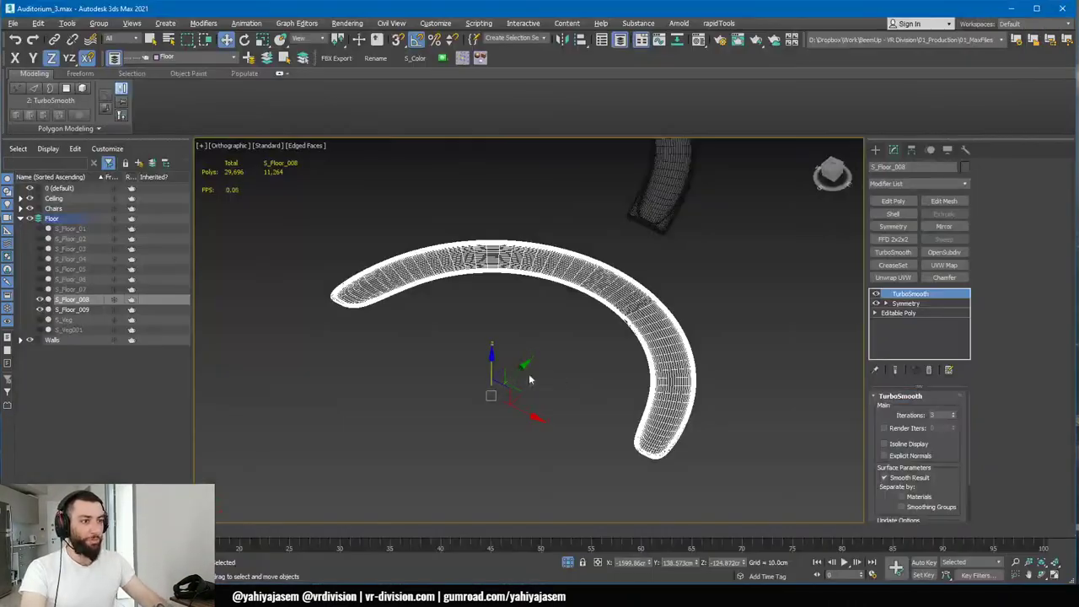
- Turn off the edged faces and compare the rounded piece with the square-ended S_Floor_009
alt+middle_drag(529, 373, 578, 354)
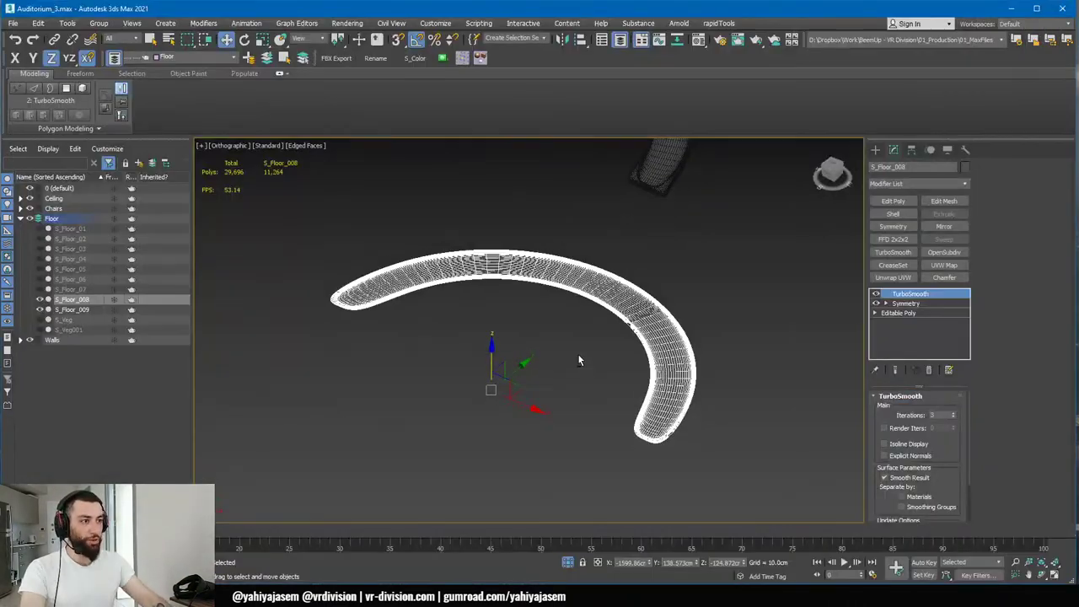
key(F4)
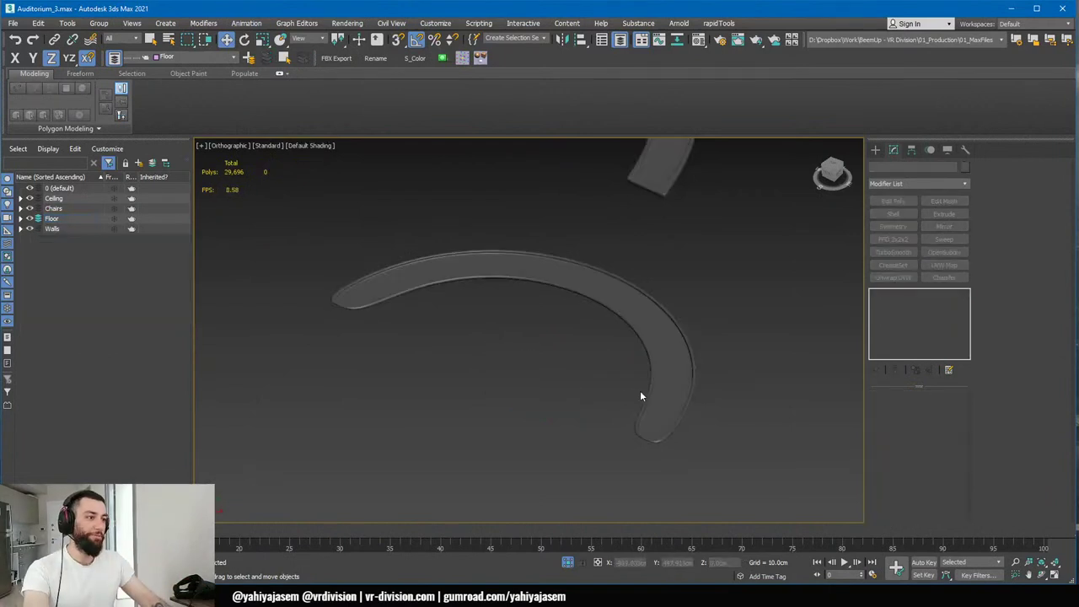
key(F4)
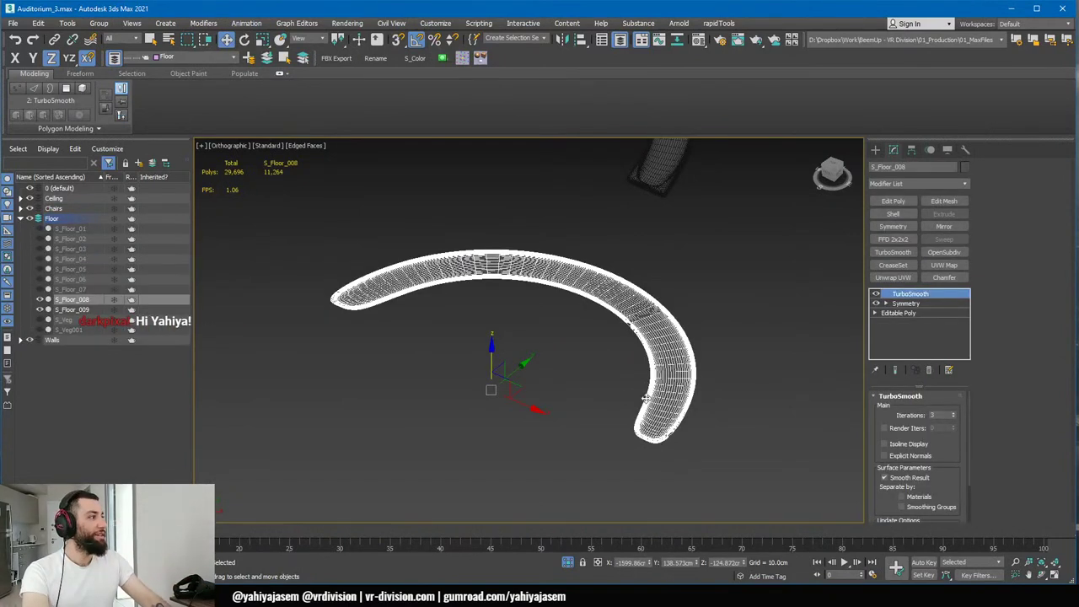
scroll(644, 408, down, 2)
middle_drag(666, 277, 677, 313)
key(F4)
scroll(672, 253, up, 8)
scroll(678, 274, down, 3)
middle_drag(678, 274, 726, 339)
scroll(658, 287, down, 2)
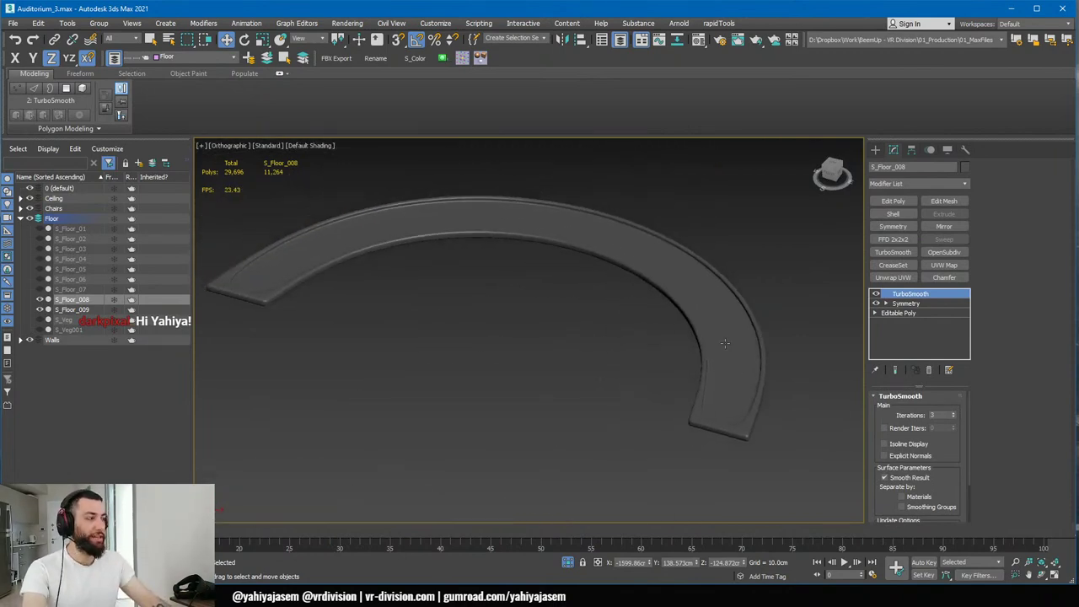
- Switch to Unreal Editor, clear the bush selection and view the stage and planters from the auditorium seating
key(alt+Tab)
mouse_move(690, 326)
right_down()
mouse_move(689, 253)
mouse_move(689, 311)
right_up()
key(s)
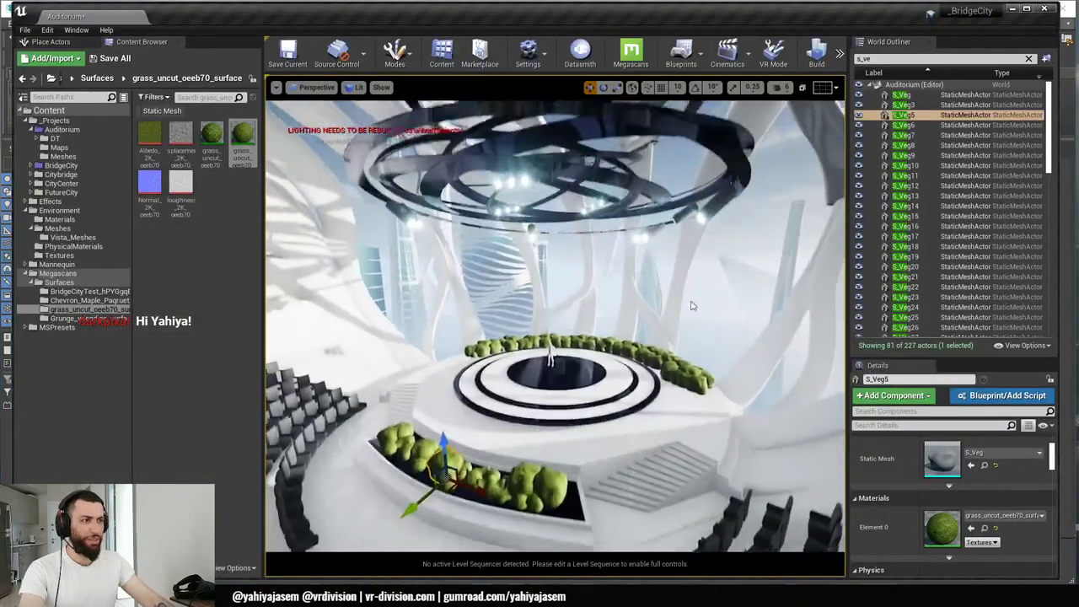
key(a)
right_drag(689, 255, 638, 300)
key(w)
right_click(637, 299)
right_drag(488, 306, 538, 303)
key(Escape)
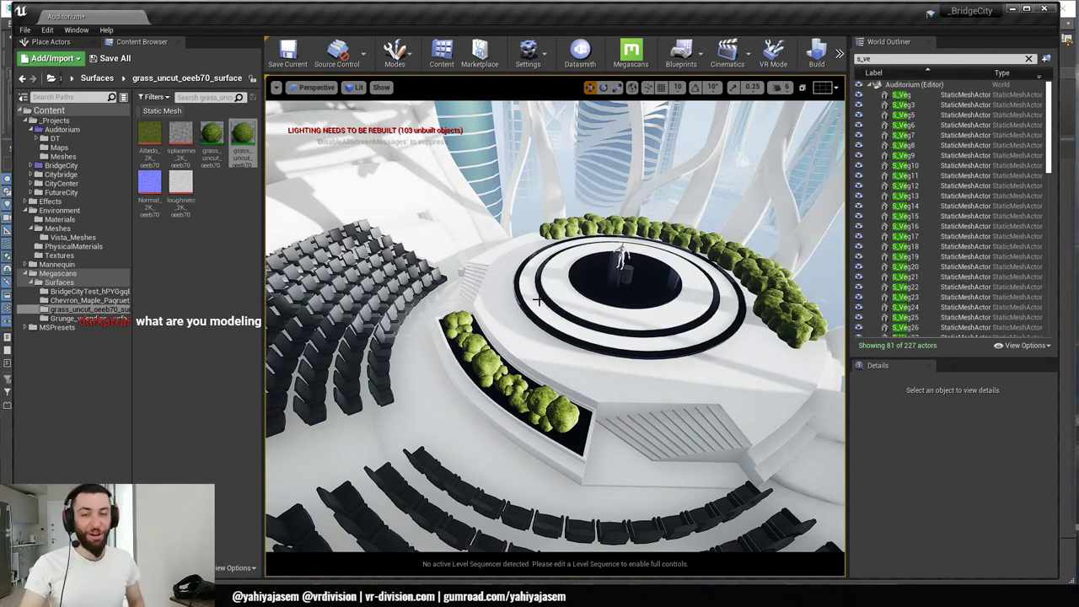
mouse_move(501, 243)
right_down()
mouse_move(511, 207)
mouse_move(513, 240)
mouse_move(486, 253)
right_up()
- Switch to the PureRef board and look over the futuristic city concept images
key(alt+Tab)
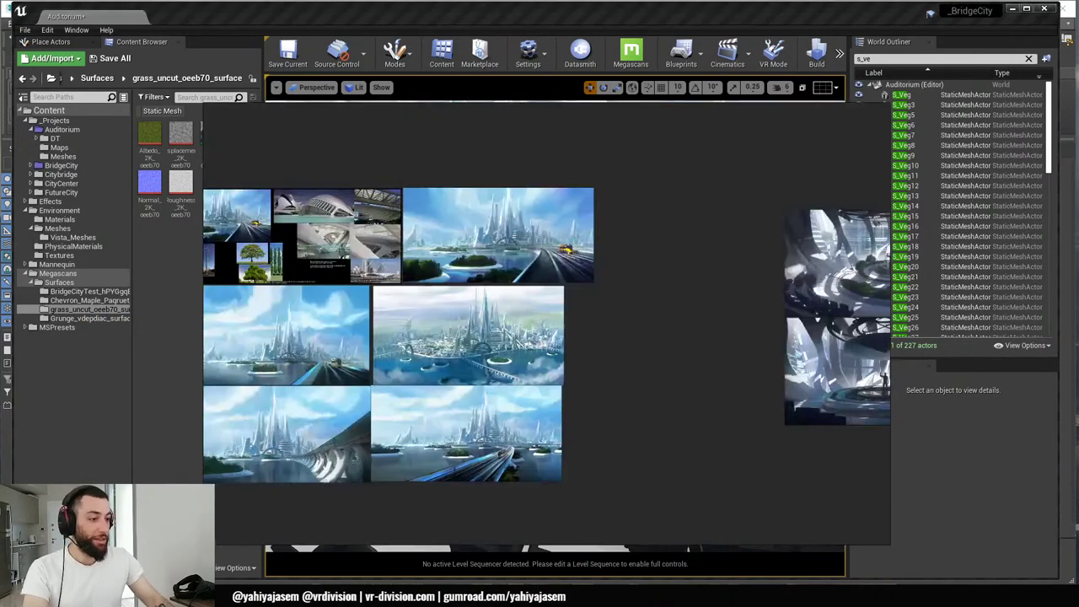
scroll(558, 372, down, 2)
middle_drag(554, 376, 572, 313)
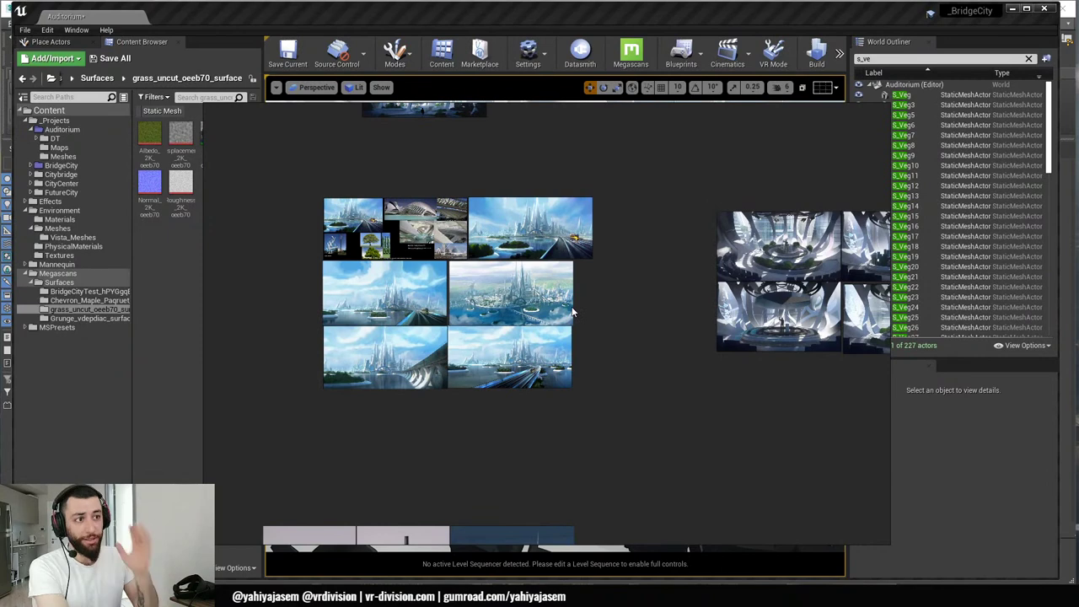
scroll(570, 312, up, 2)
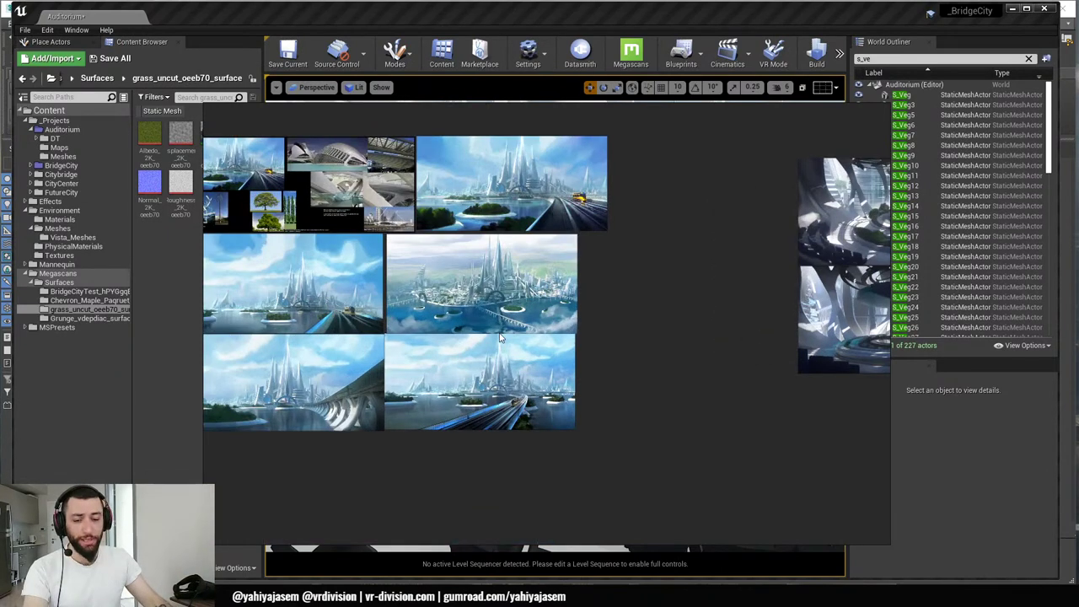
scroll(576, 299, up, 1)
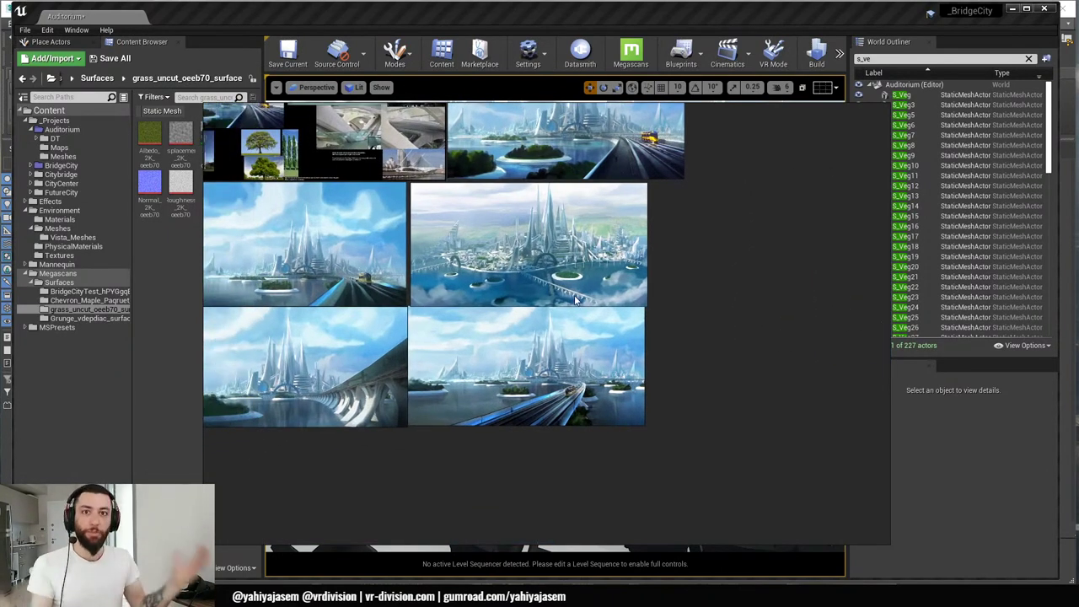
scroll(633, 380, down, 1)
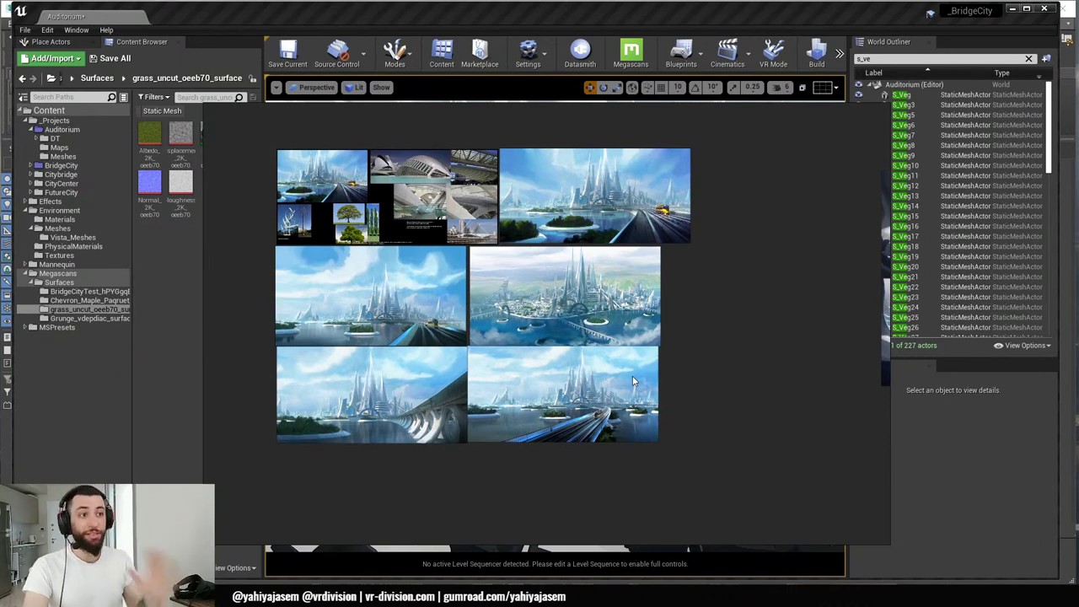
- Go to the auditorium concept images and examine how the planters surround the stage
scroll(588, 300, up, 2)
middle_drag(554, 339, 80, 406)
middle_drag(752, 320, 412, 339)
middle_drag(584, 358, 522, 310)
scroll(539, 355, up, 2)
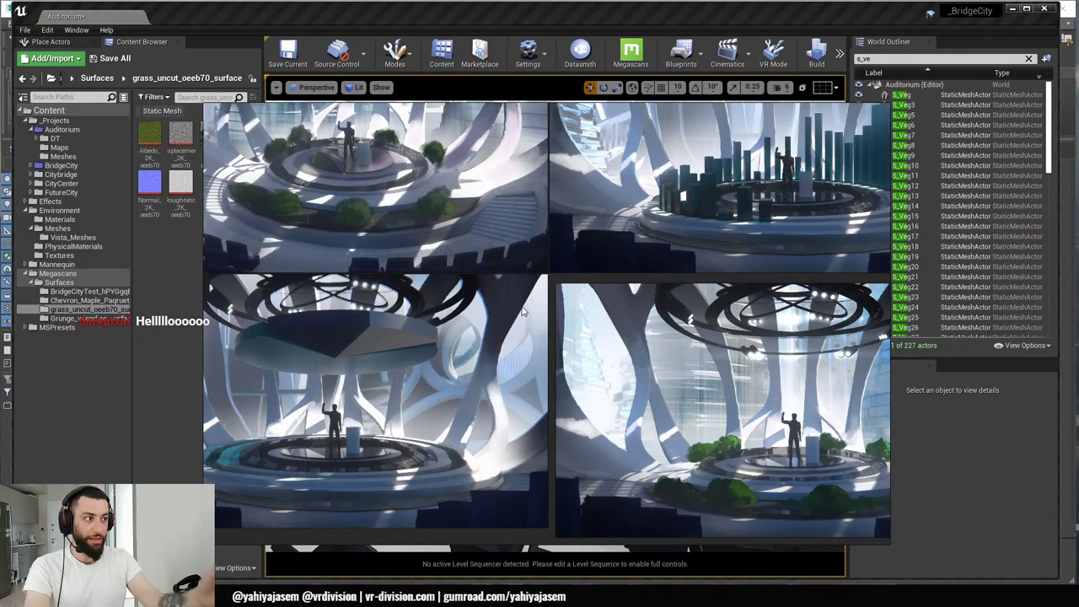
scroll(494, 247, up, 5)
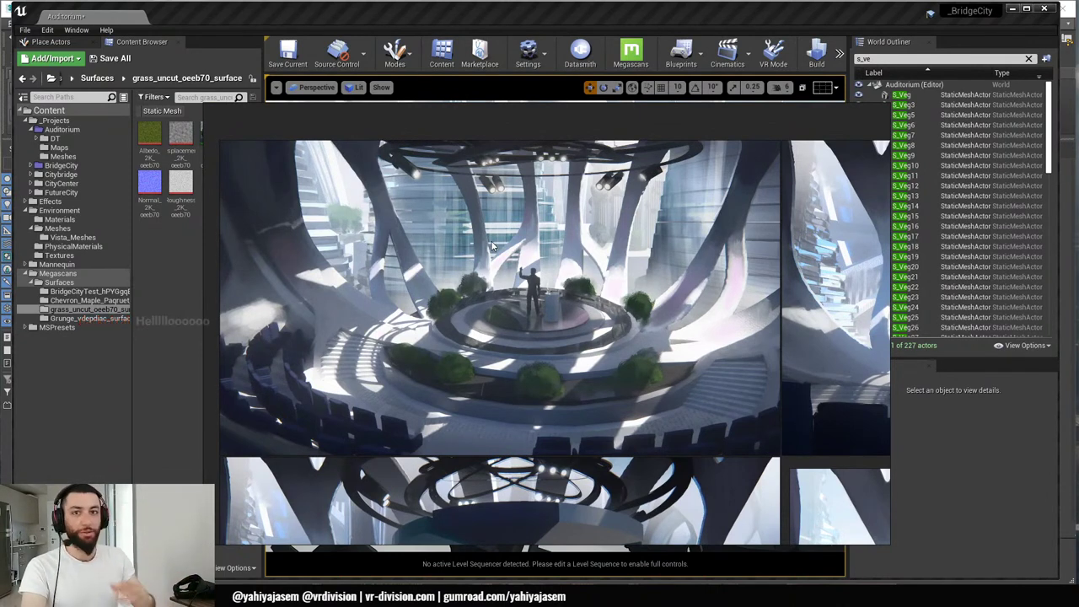
middle_drag(511, 317, 202, 206)
scroll(500, 324, down, 5)
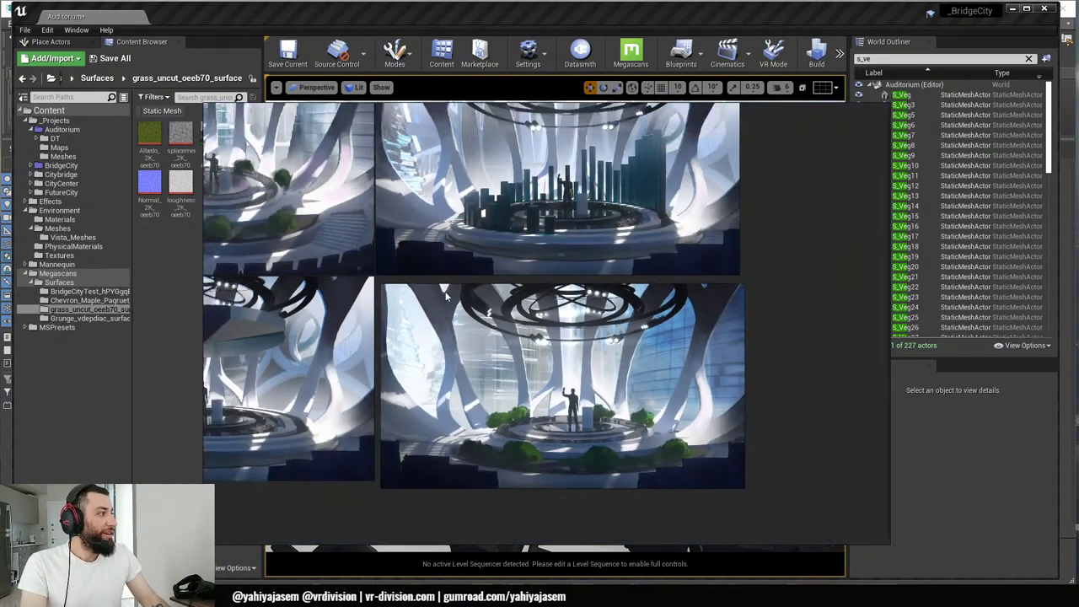
- Examine the planter rims and bushes up close in the auditorium concept with the speaker beside the lectern
scroll(501, 323, up, 5)
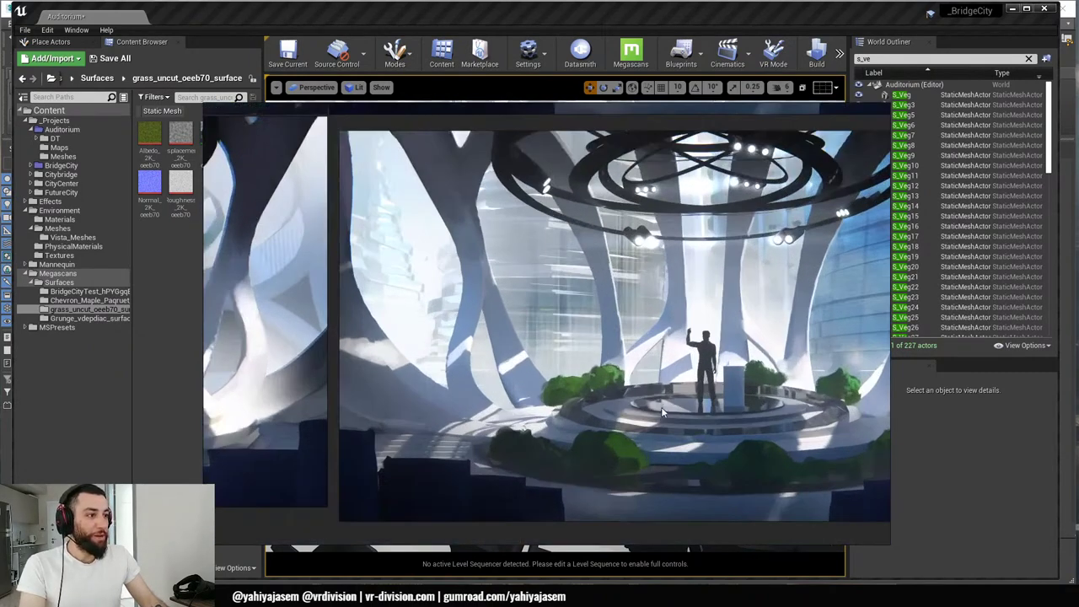
middle_drag(798, 459, 686, 379)
scroll(689, 379, up, 1)
middle_drag(831, 373, 731, 345)
scroll(784, 351, up, 3)
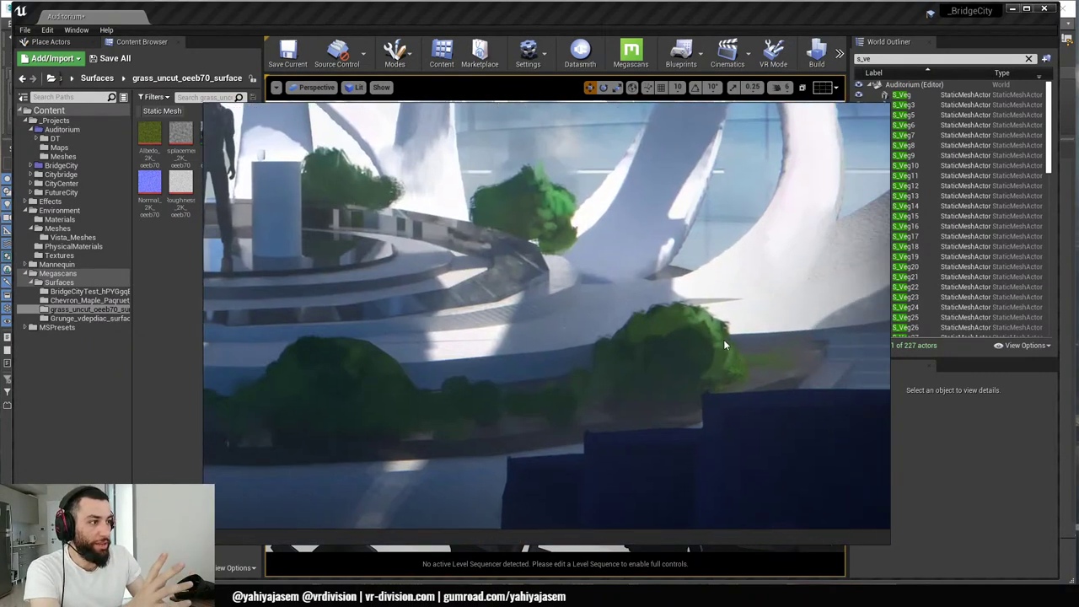
middle_drag(665, 384, 694, 356)
scroll(594, 379, up, 2)
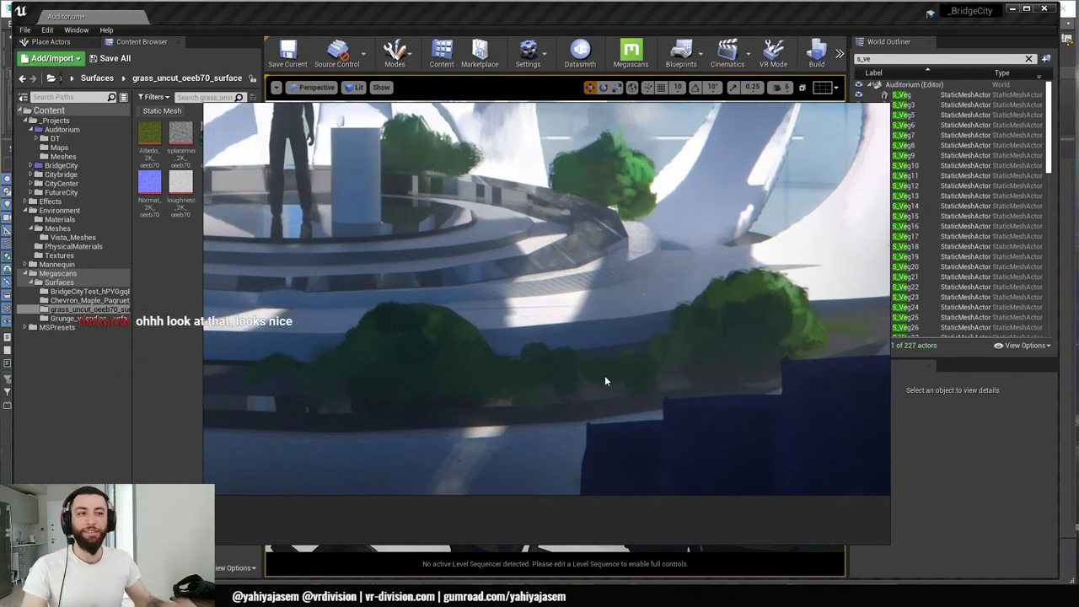
scroll(588, 312, down, 2)
scroll(607, 337, down, 2)
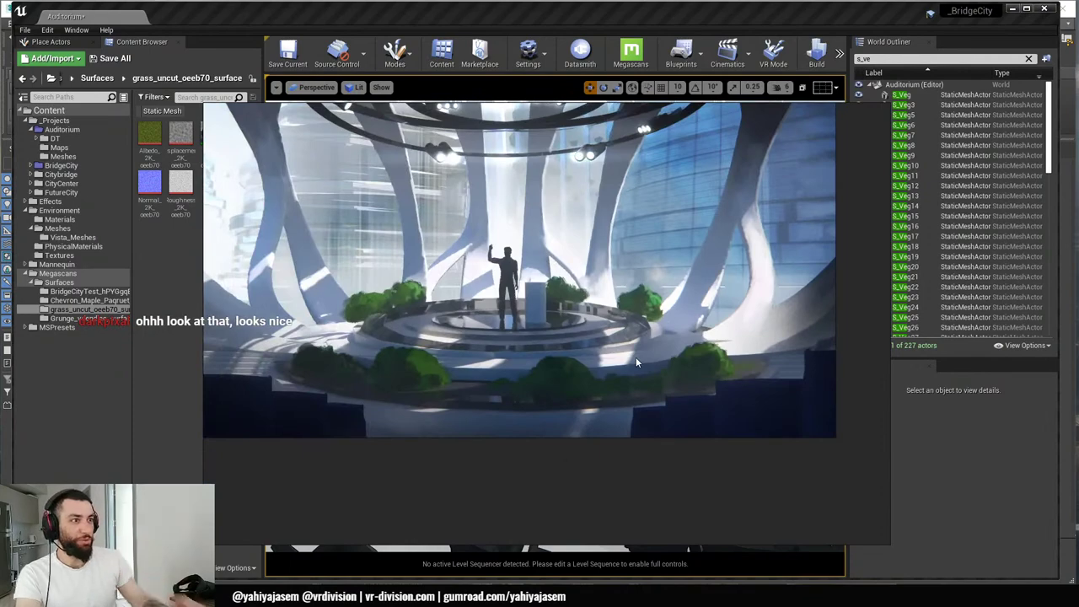
scroll(581, 316, up, 2)
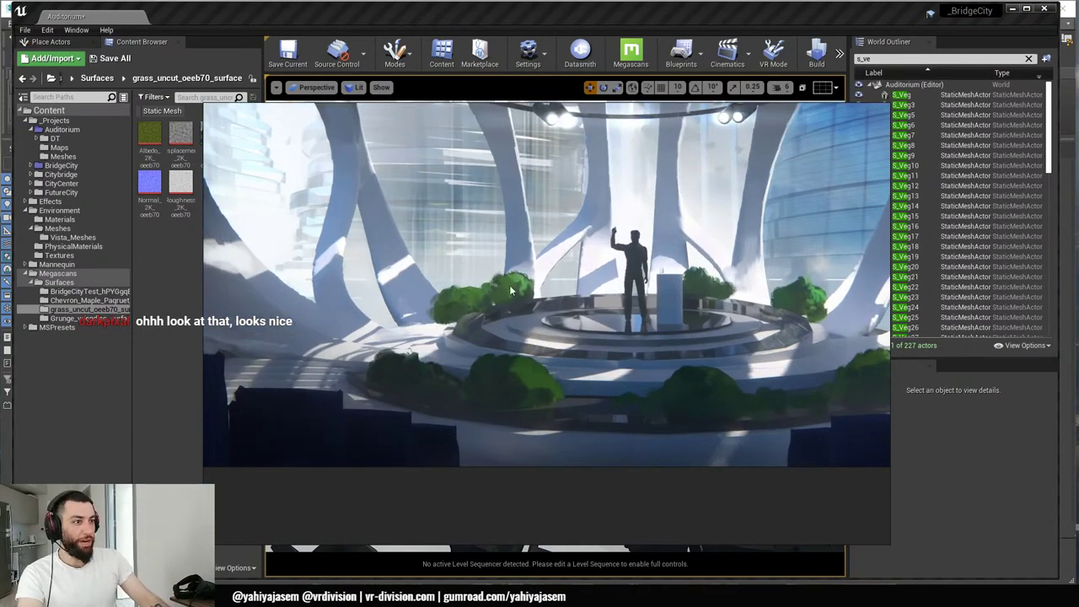
middle_drag(815, 312, 656, 317)
scroll(757, 312, up, 1)
- Switch back to Unreal Editor and view the stage rings and planters up close against the concept
key(alt+Tab)
key(alt+Tab)
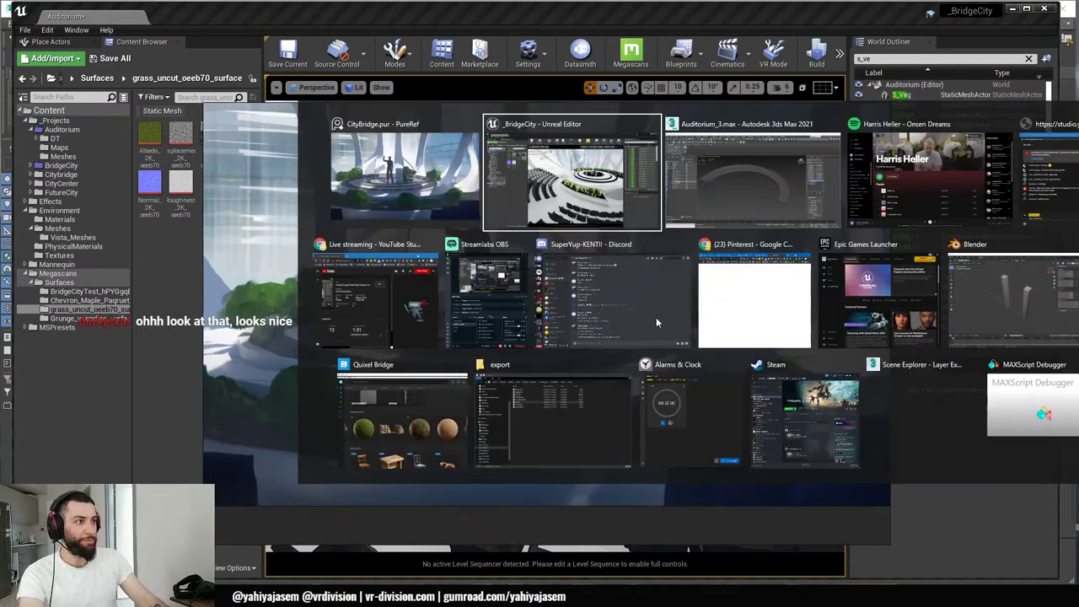
key(alt+Tab)
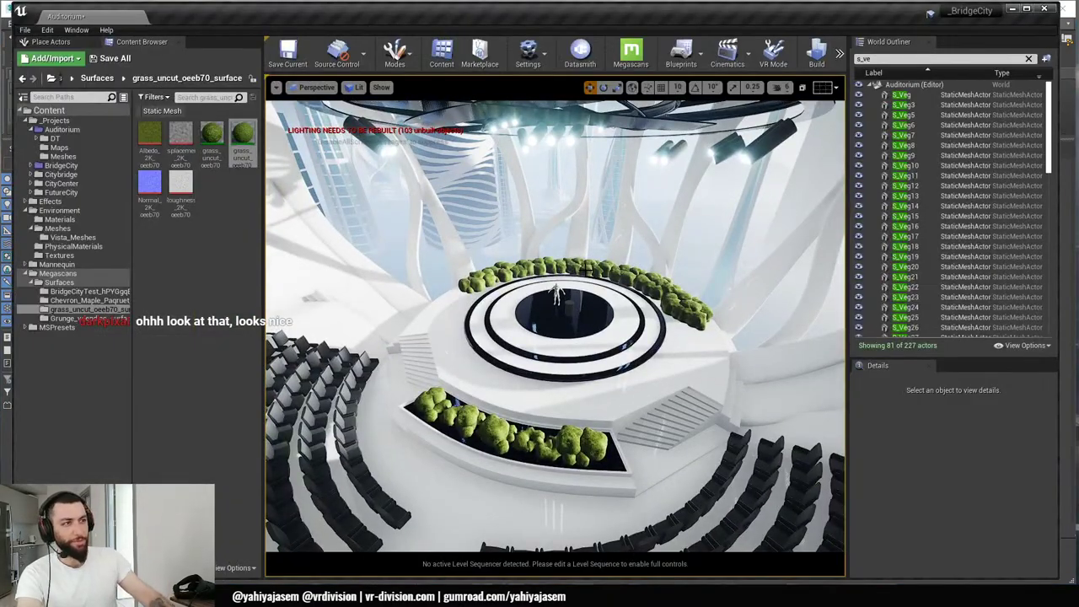
key(w)
right_drag(587, 270, 587, 269)
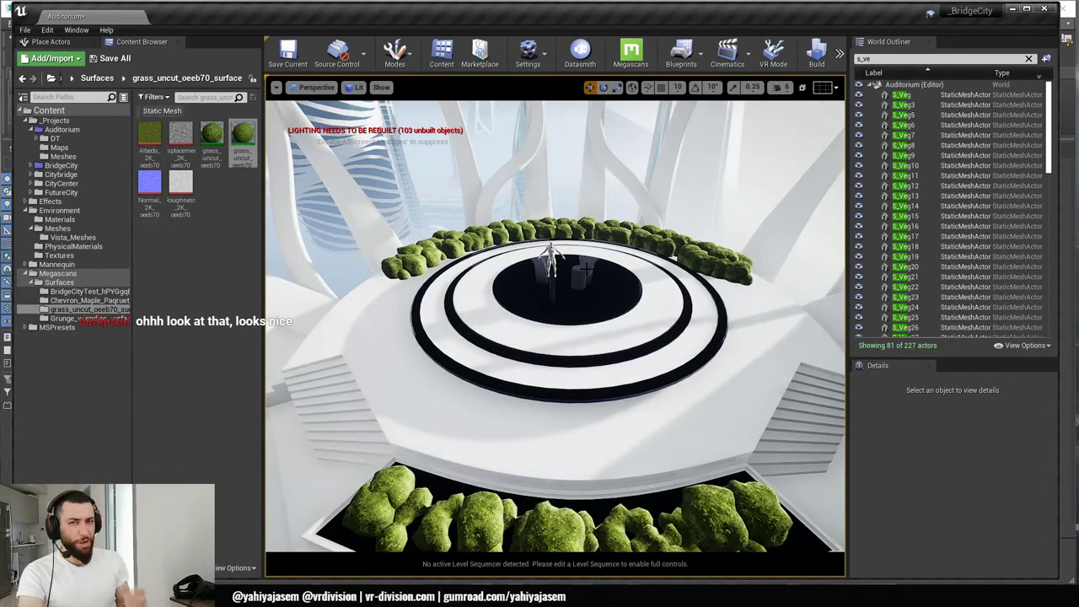
- Switch to the PureRef board, view the auditorium concept up close, and switch to 3ds Max
key(alt+Tab)
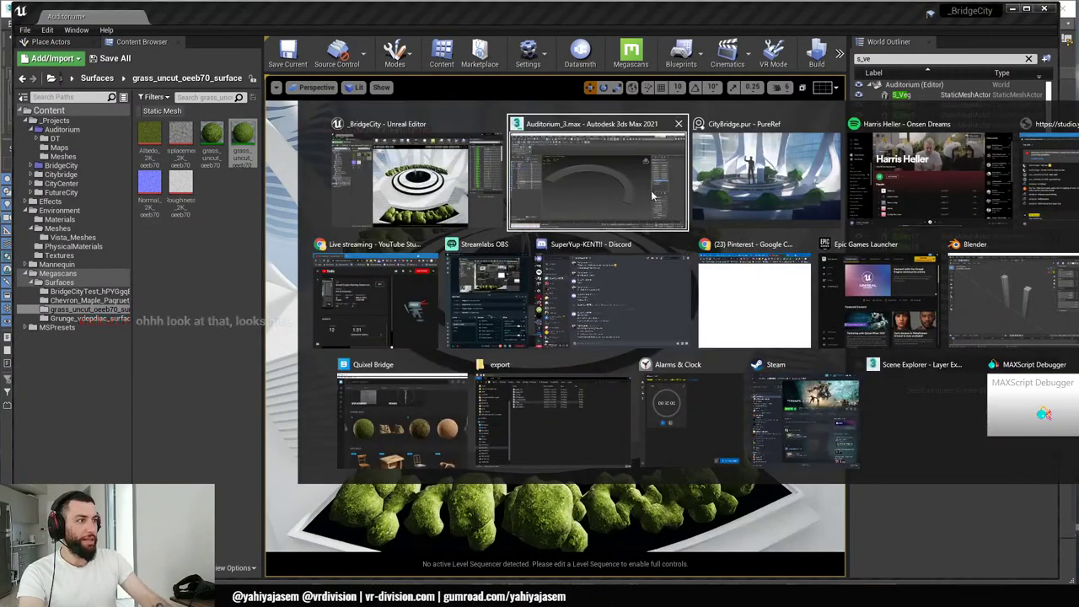
scroll(717, 343, up, 4)
key(alt+Tab)
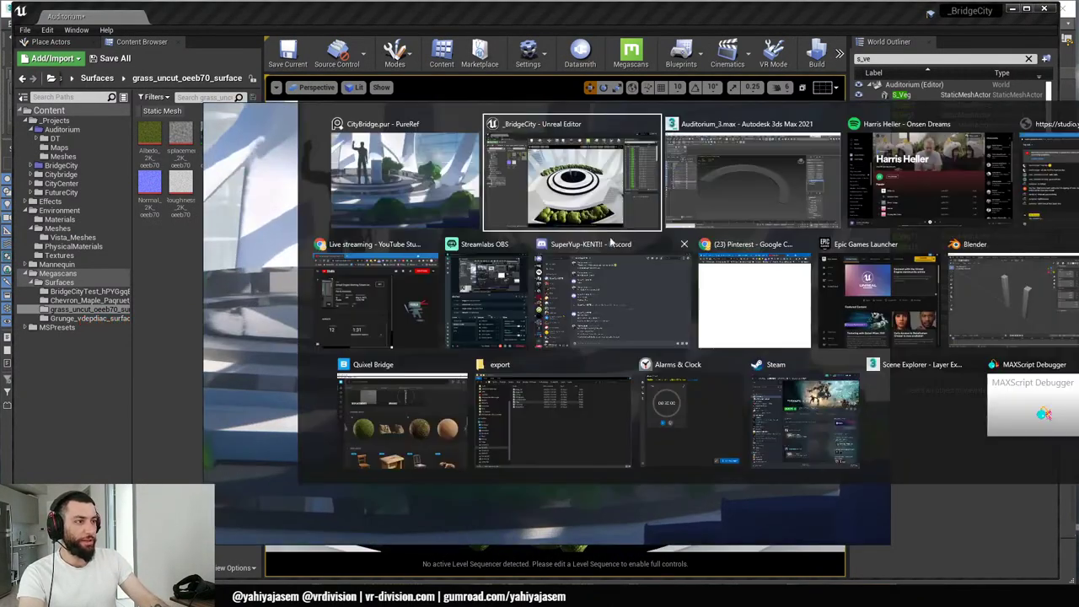
click(715, 192)
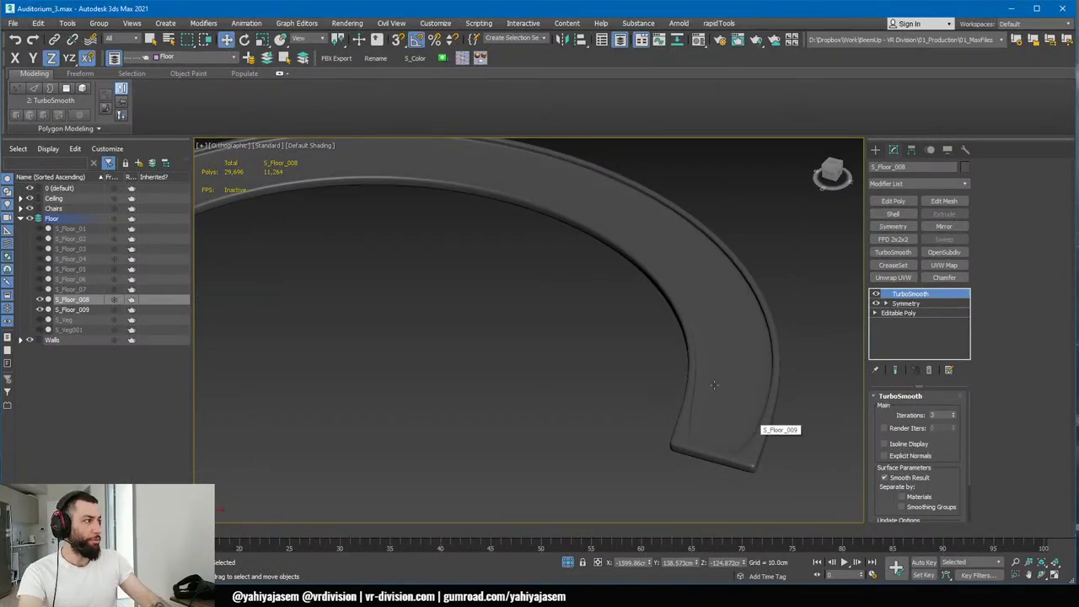
- End the isolation of the curved planter pieces to show the whole auditorium, with edged faces displayed
middle_drag(738, 484, 686, 349)
scroll(646, 388, down, 4)
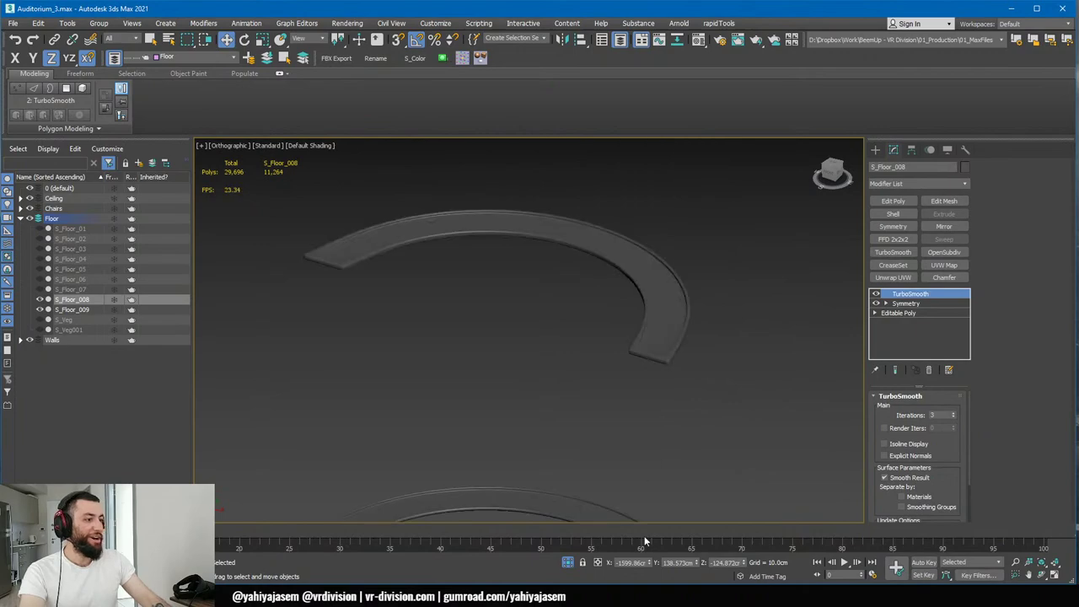
key(z)
click(567, 563)
alt+middle_drag(560, 362, 555, 419)
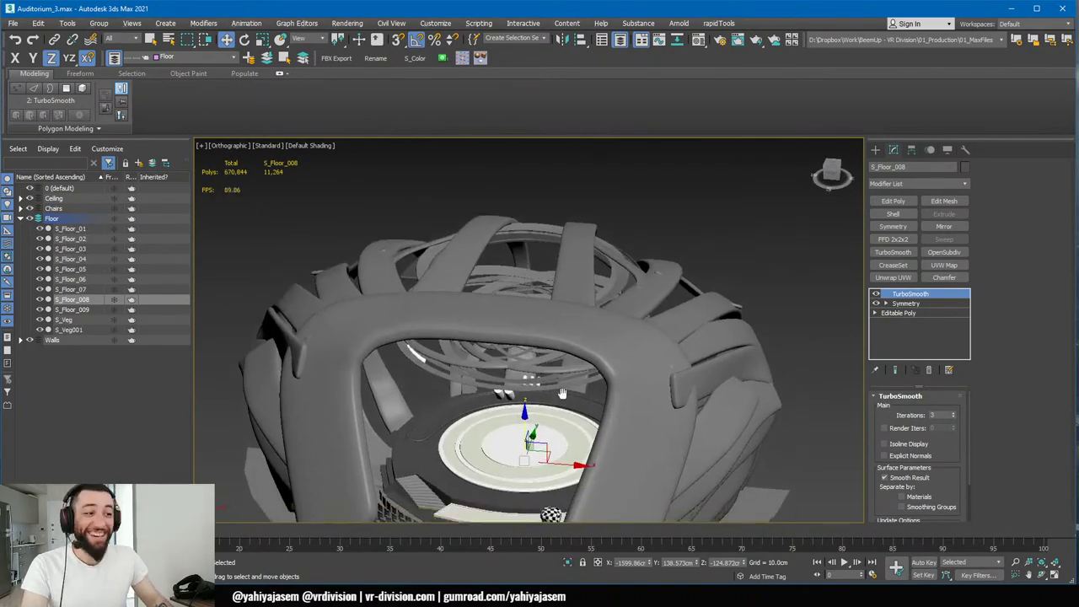
key(F4)
scroll(452, 375, up, 5)
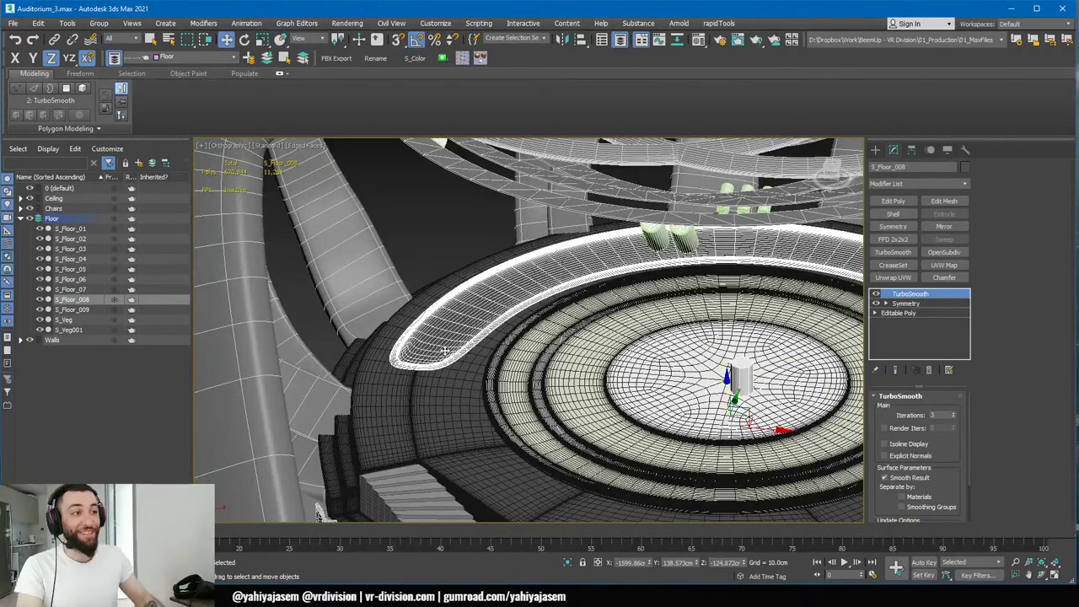
- Examine the auditorium's planters, stage rings, ceiling rings and outer walls from several angles, selecting wall S_Wall_13
alt+middle_drag(444, 350, 478, 368)
alt+middle_drag(507, 242, 652, 247)
alt+middle_drag(739, 238, 461, 205)
alt+middle_drag(704, 274, 606, 301)
scroll(498, 280, up, 3)
alt+middle_drag(499, 281, 487, 317)
click(612, 247)
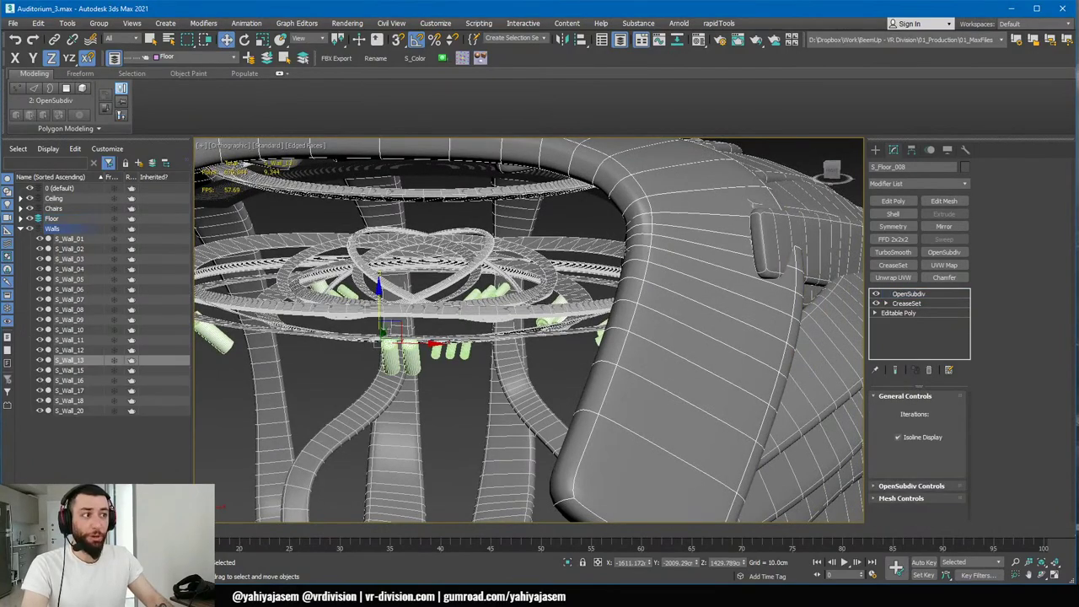
alt+middle_drag(627, 216, 590, 282)
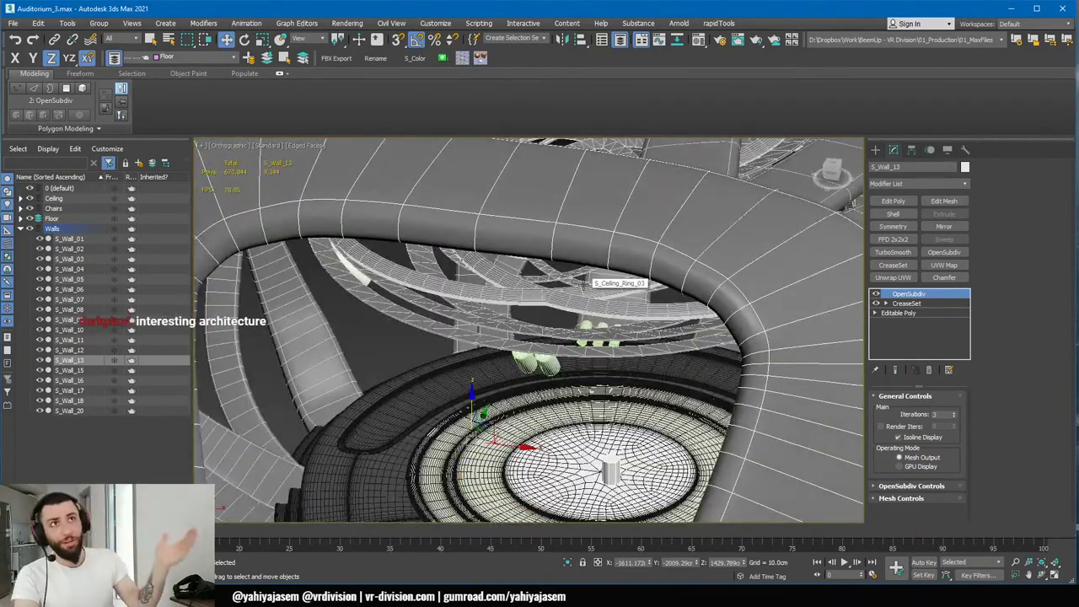
alt+middle_drag(590, 281, 672, 309)
scroll(682, 344, up, 3)
- Switch to Unreal Editor and open the Map level from BridgeCity's Levels folder, saving the Auditorium level
key(super+Tab)
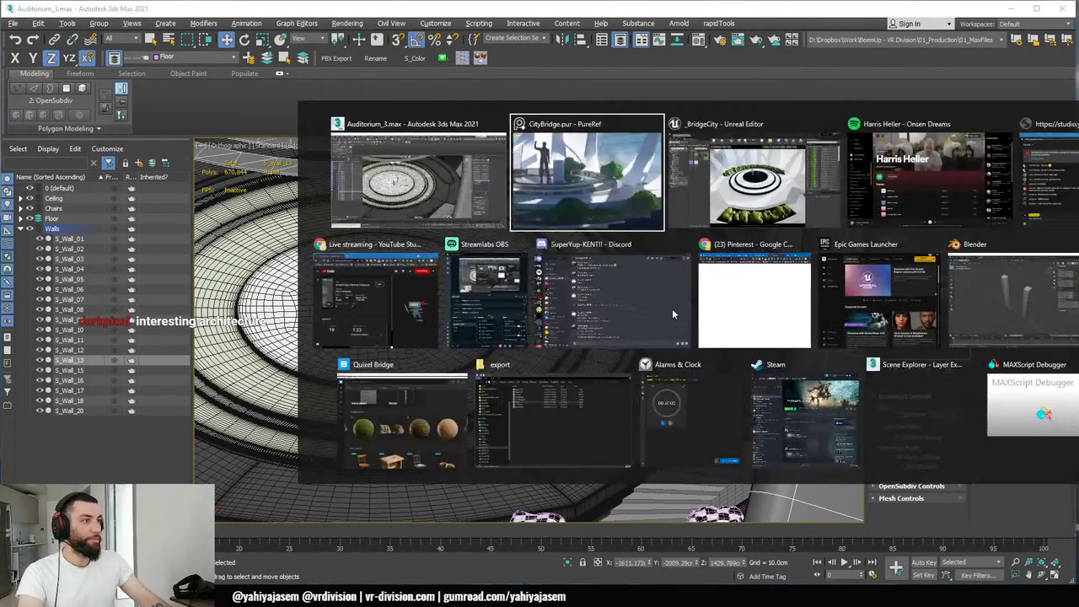
click(775, 207)
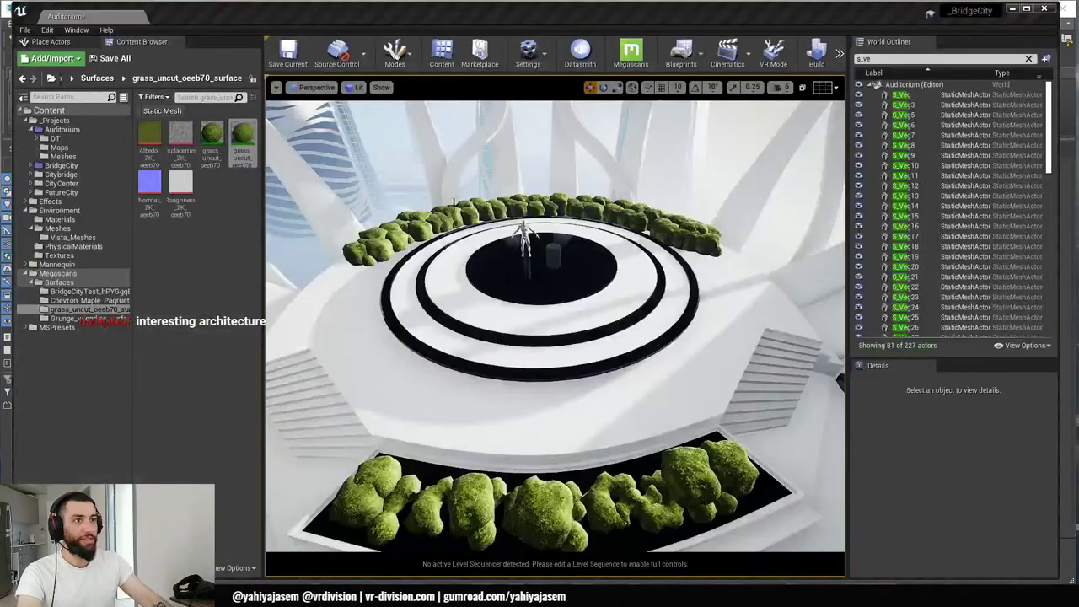
click(81, 156)
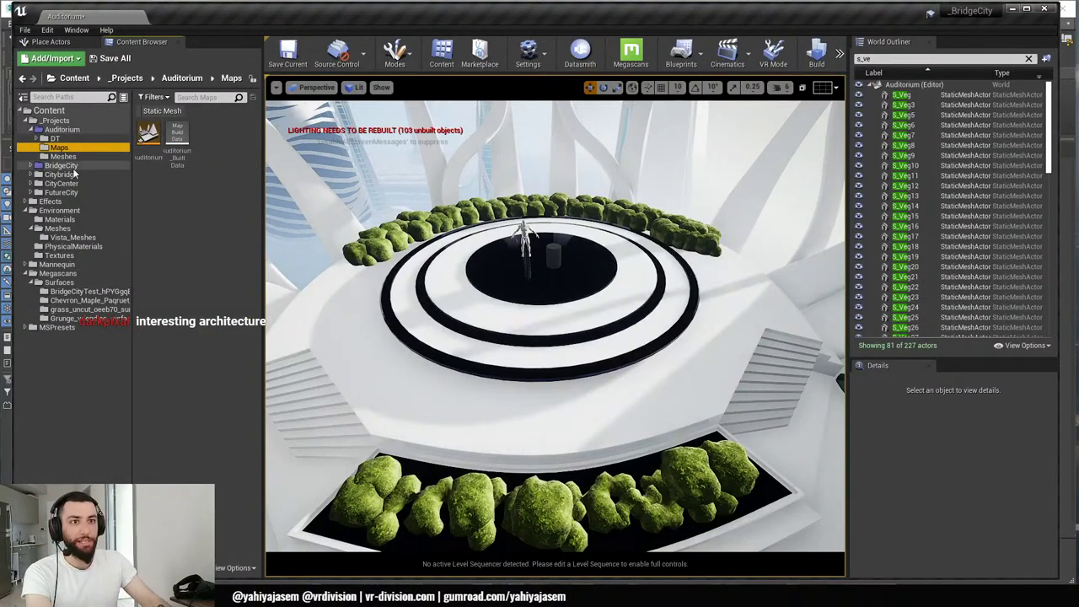
double_click(61, 165)
key(Down)
key(Down)
key(Down)
key(Left)
double_click(241, 136)
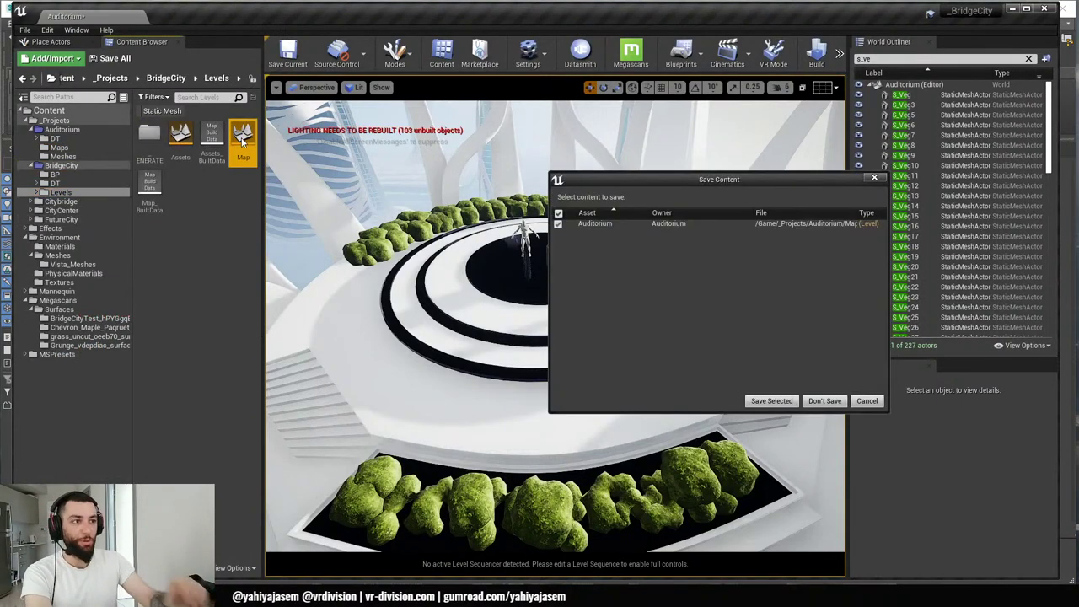
click(771, 400)
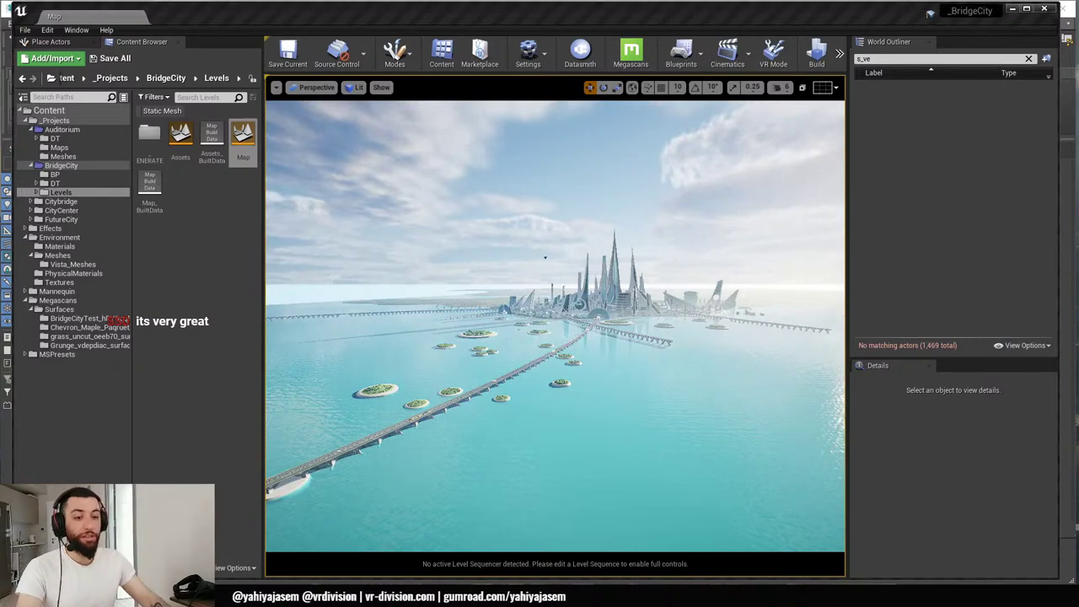
- Switch to Chrome and open the concept artist's ArtStation portfolio in a new tab
key(alt+Tab)
key(ctrl+t)
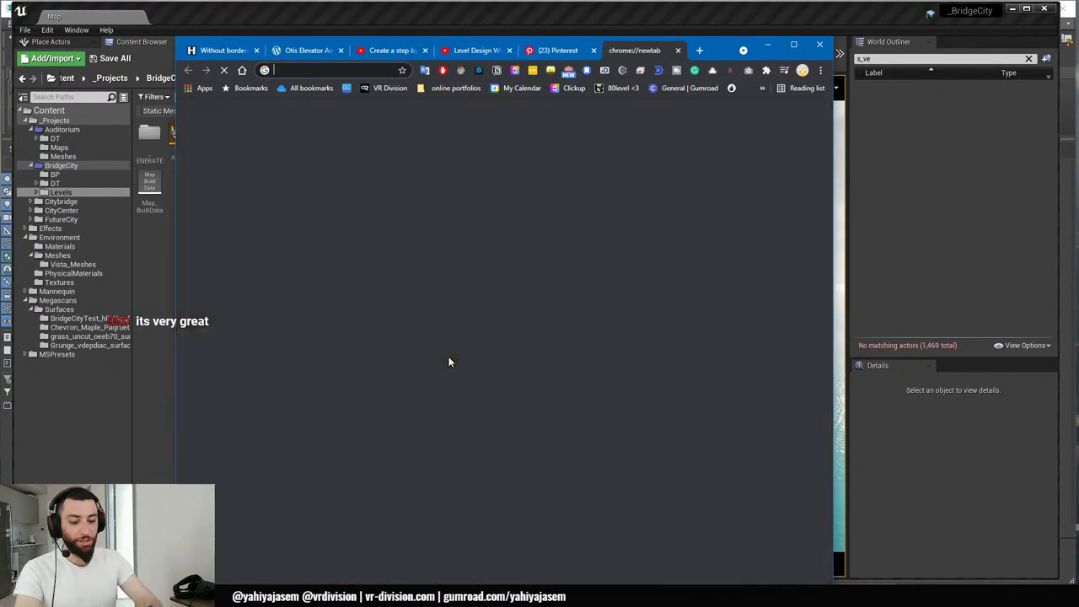
text(le)
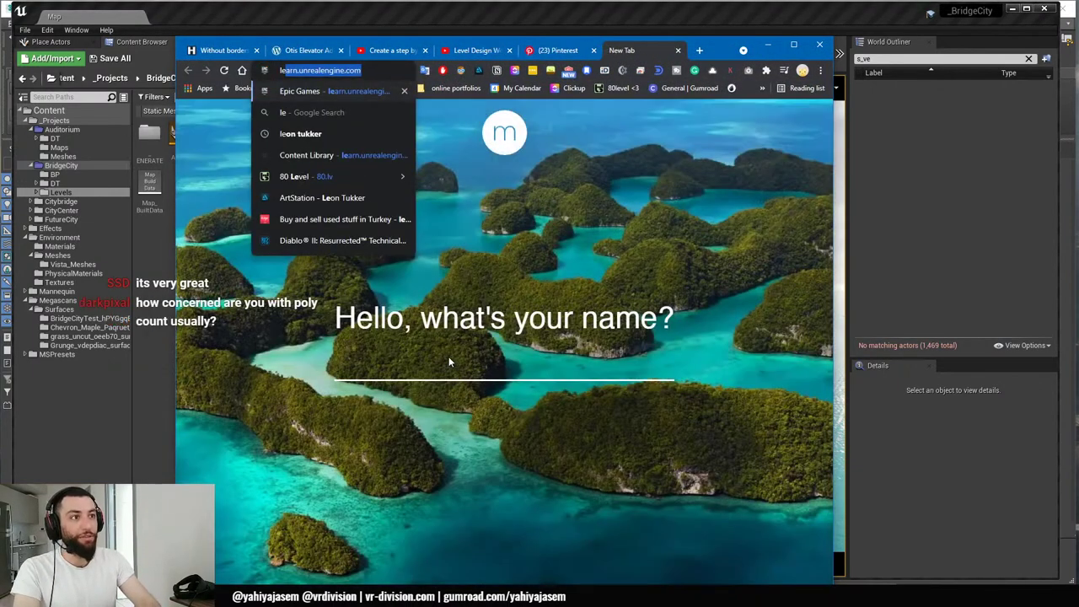
text(o)
key(Down)
key(Down)
key(Down)
key(Down)
key(Down)
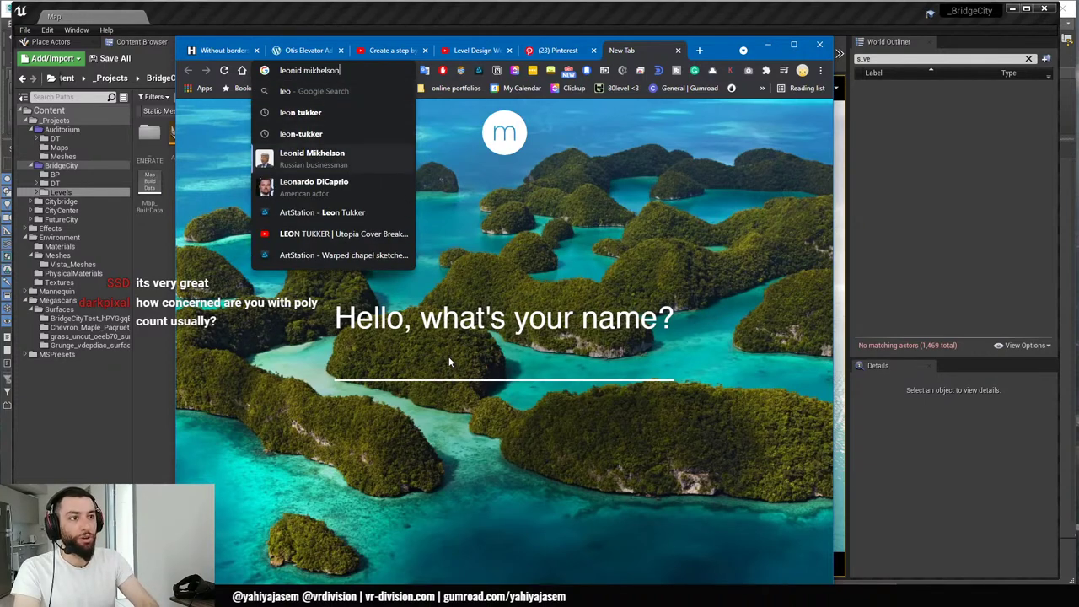
key(Return)
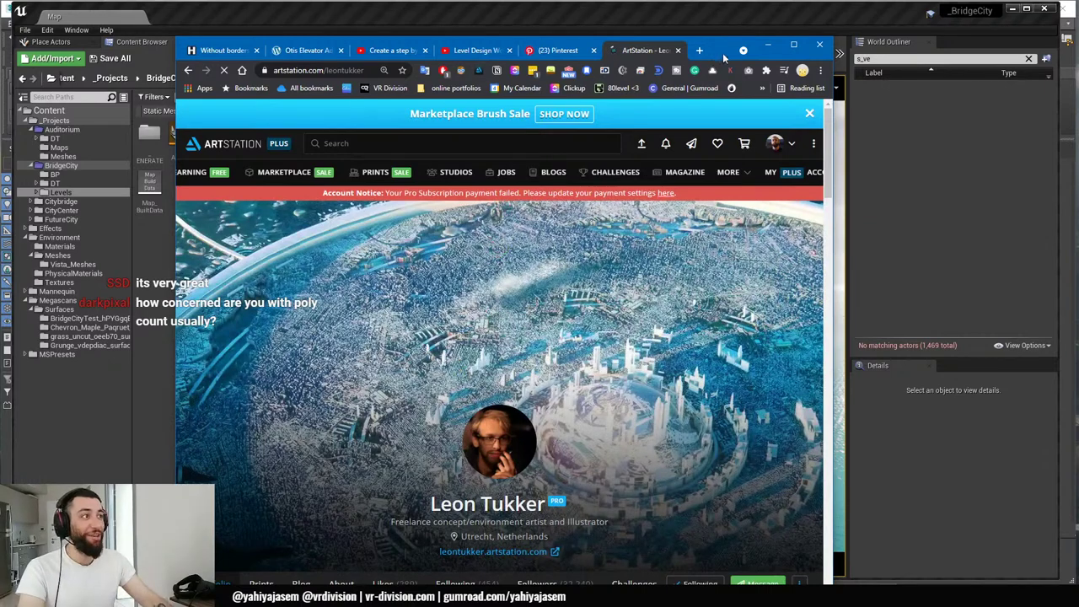
- Move and widen the browser window, open the artwork "Journey to the watertower" and look through its images
drag(717, 47, 650, 11)
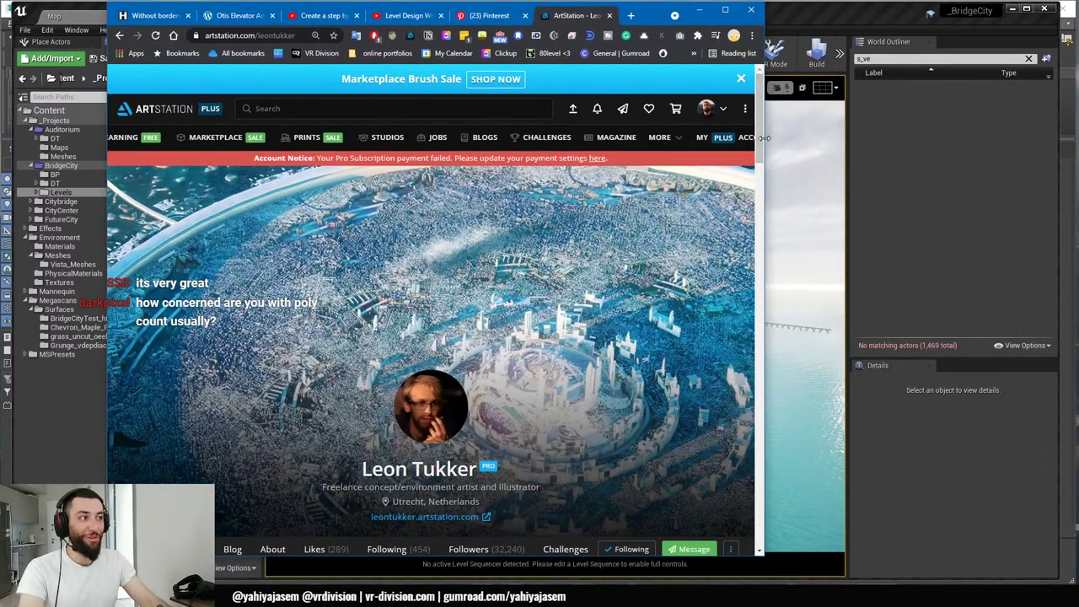
drag(761, 145, 897, 147)
scroll(690, 265, down, 4)
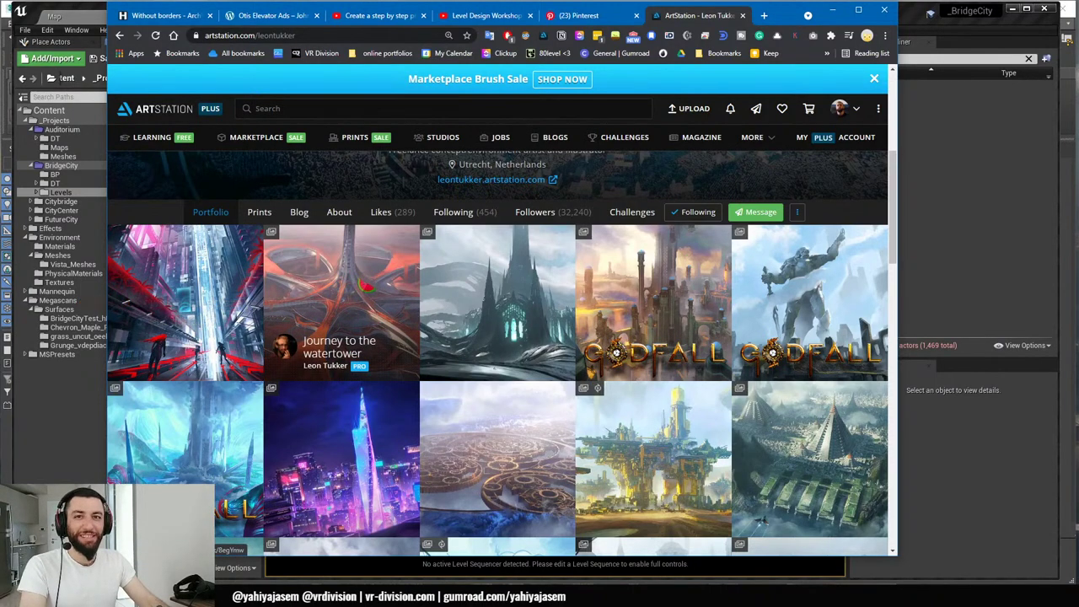
click(364, 288)
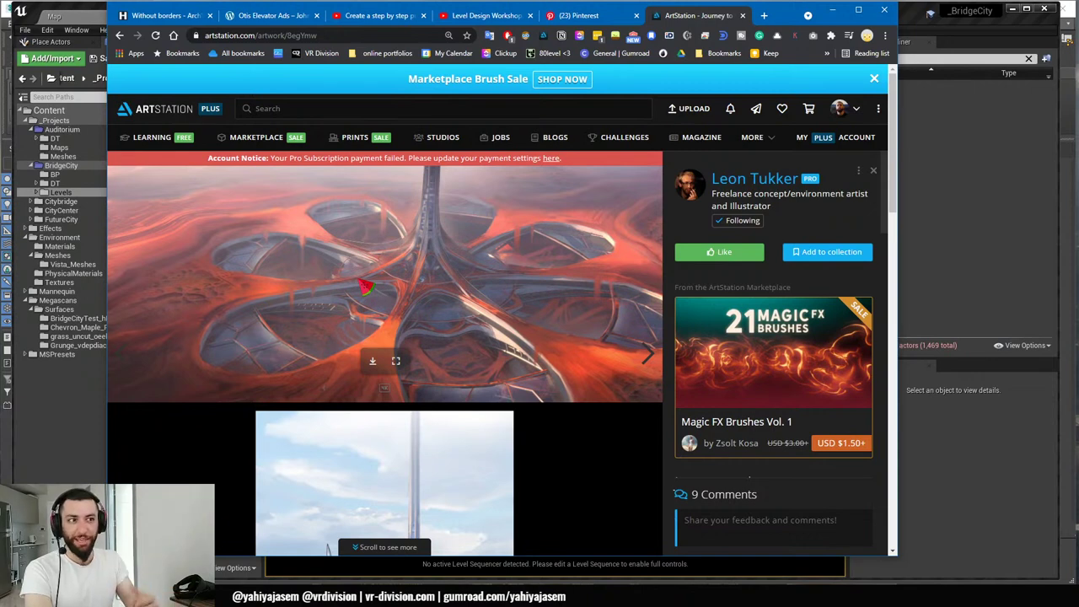
scroll(466, 344, down, 3)
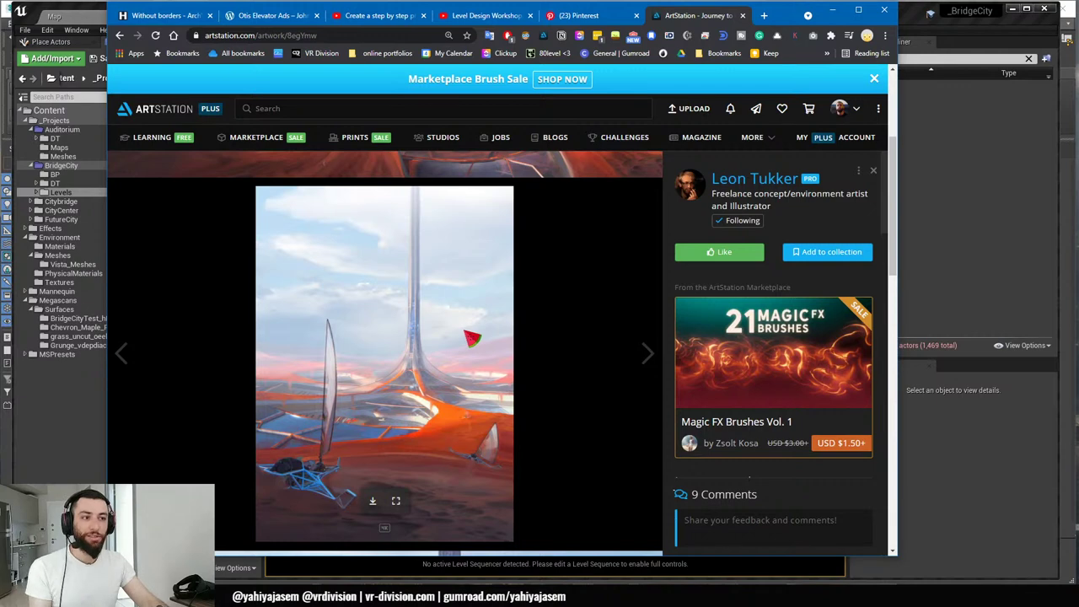
scroll(474, 342, down, 2)
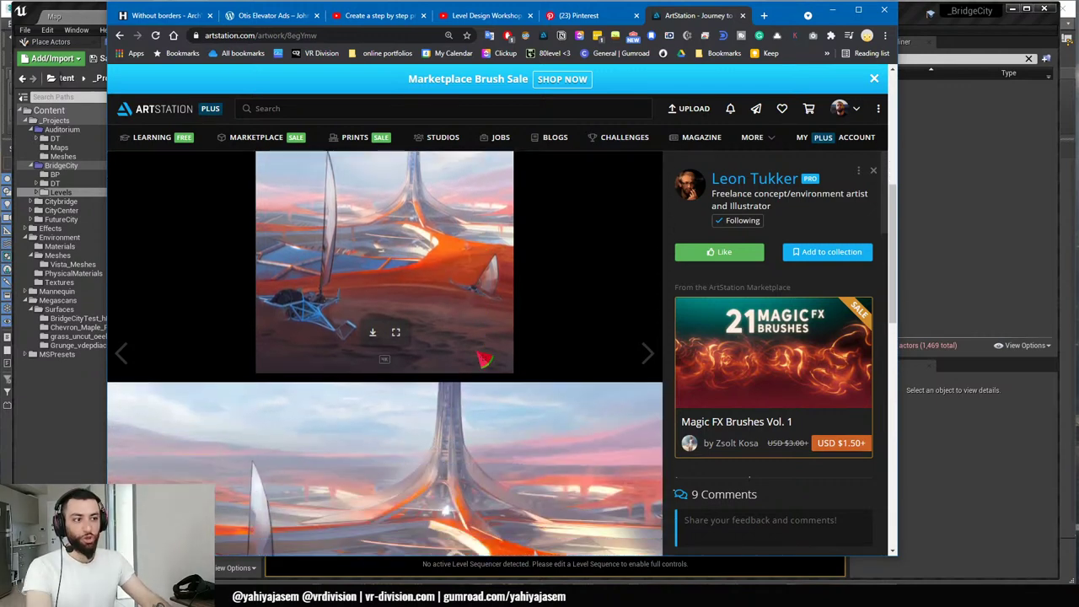
scroll(474, 341, down, 3)
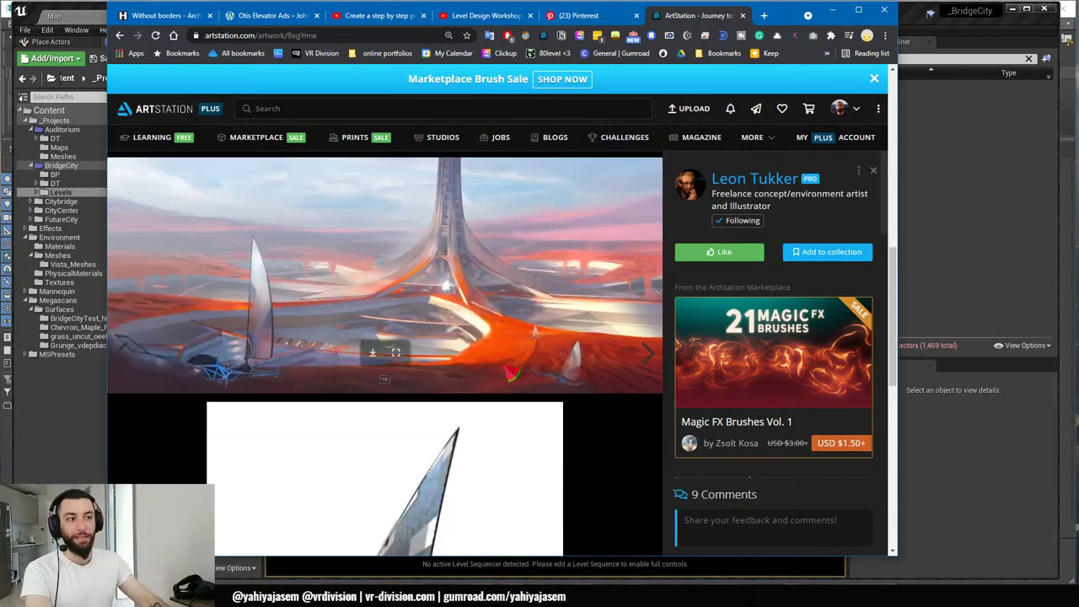
scroll(523, 374, down, 7)
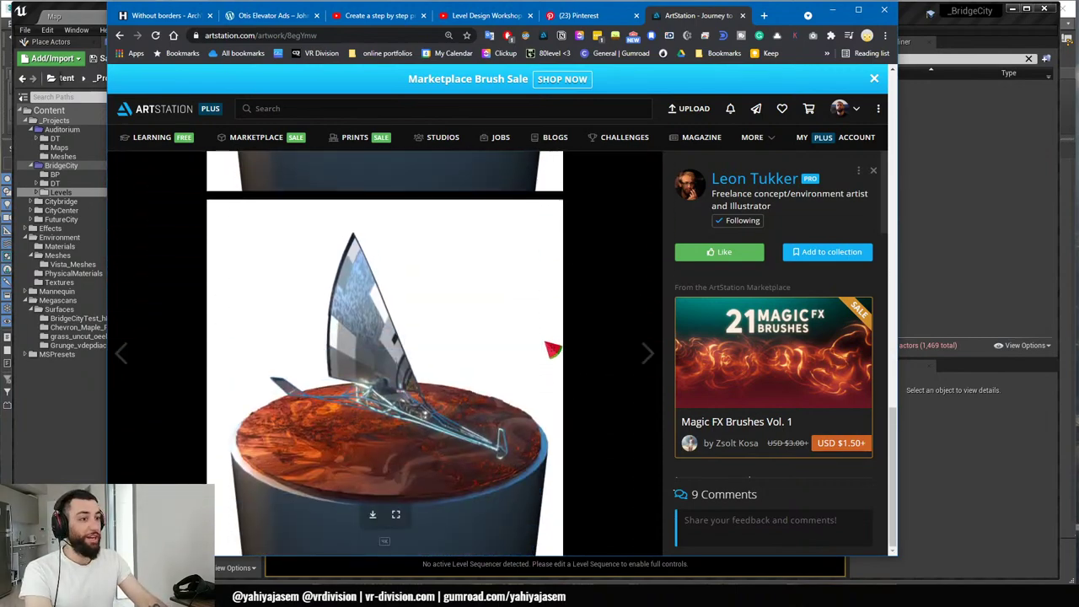
scroll(557, 354, down, 10)
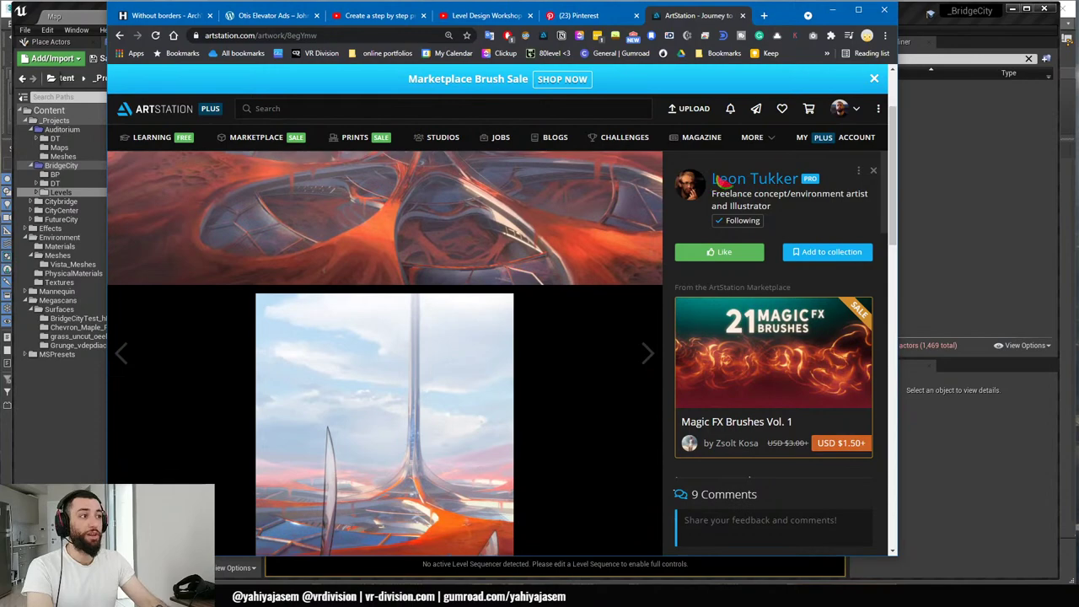
- Return to the artist's portfolio, open "Warped chapel sketches" and look through its images
click(724, 180)
scroll(516, 228, down, 1)
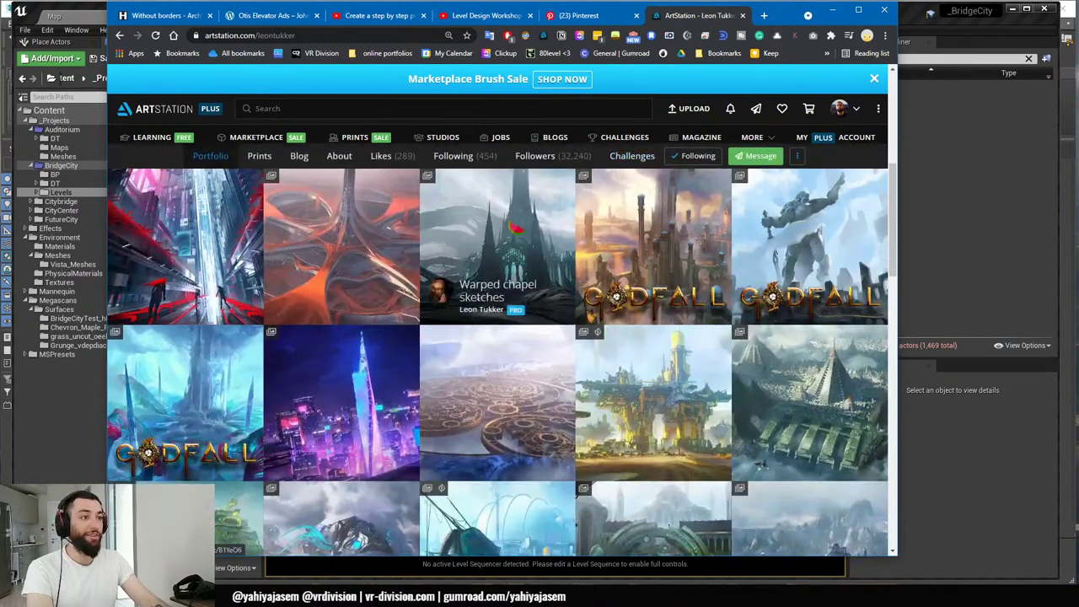
click(516, 228)
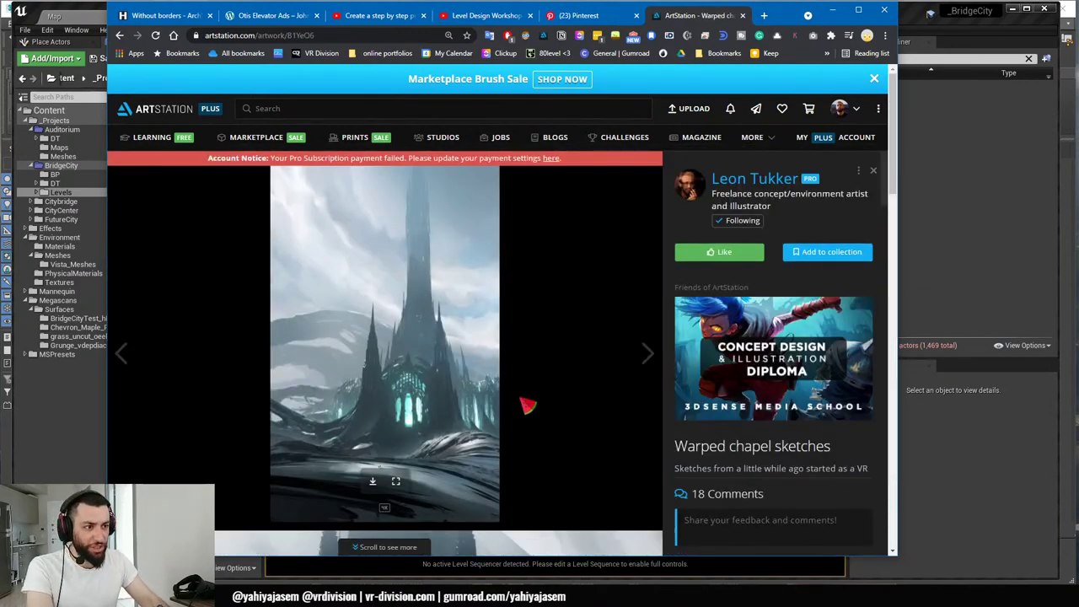
scroll(447, 447, down, 5)
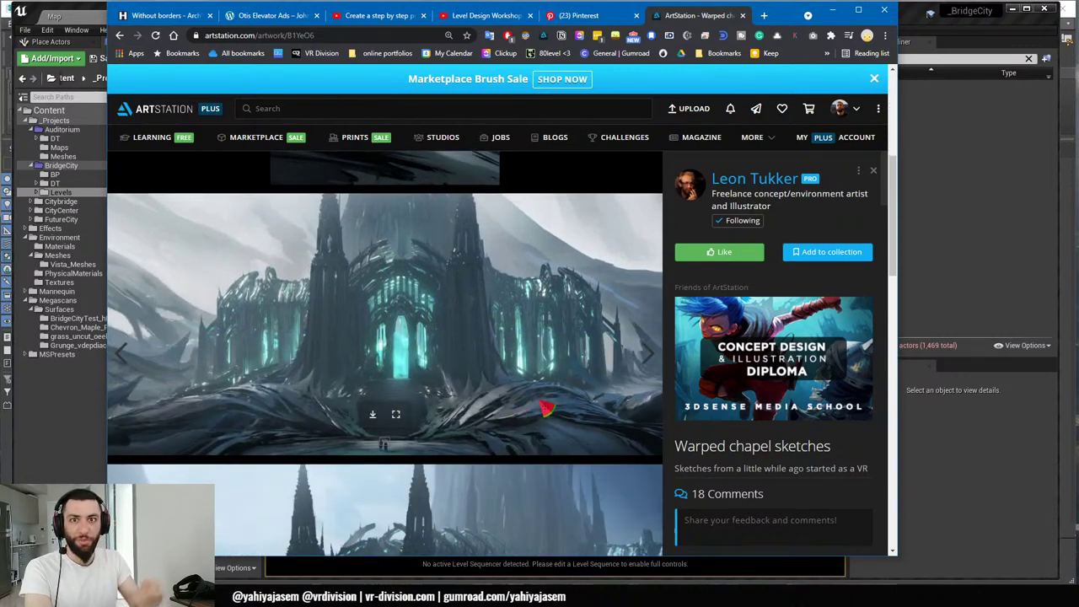
scroll(545, 408, down, 1)
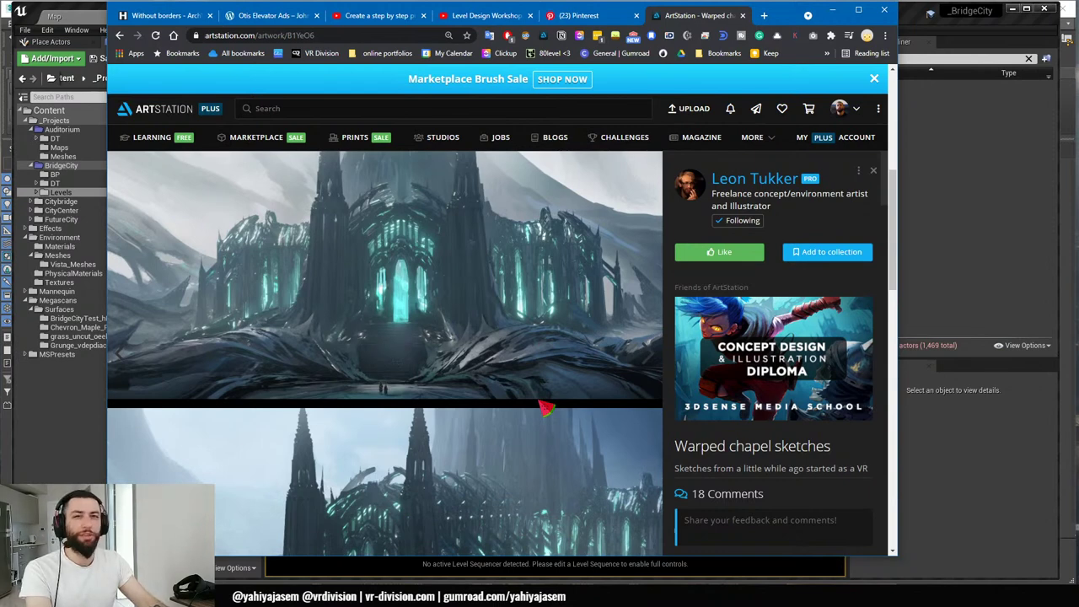
scroll(546, 408, down, 3)
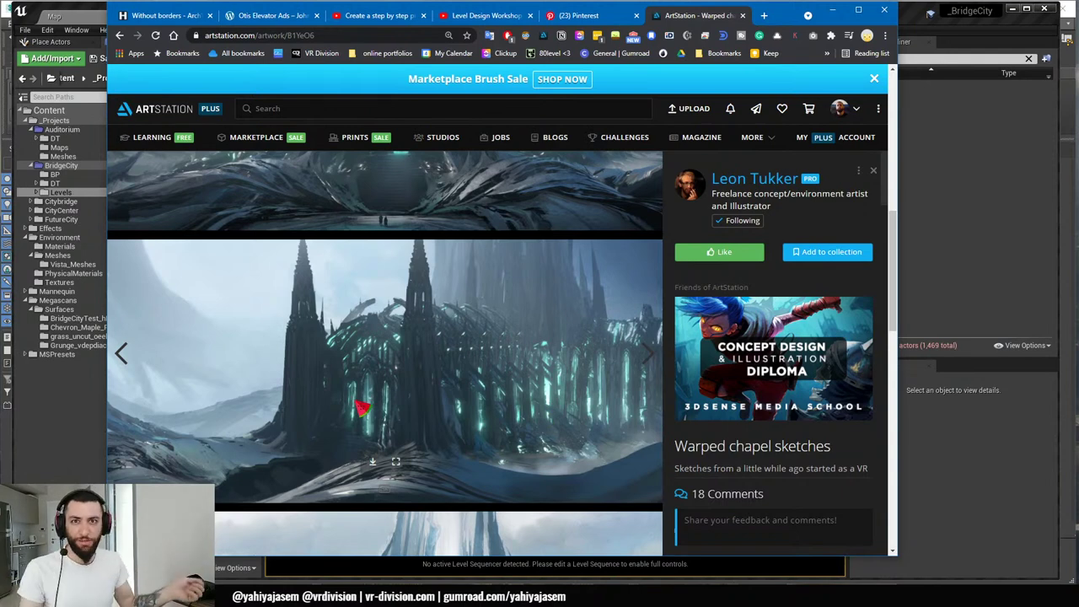
scroll(400, 384, down, 1)
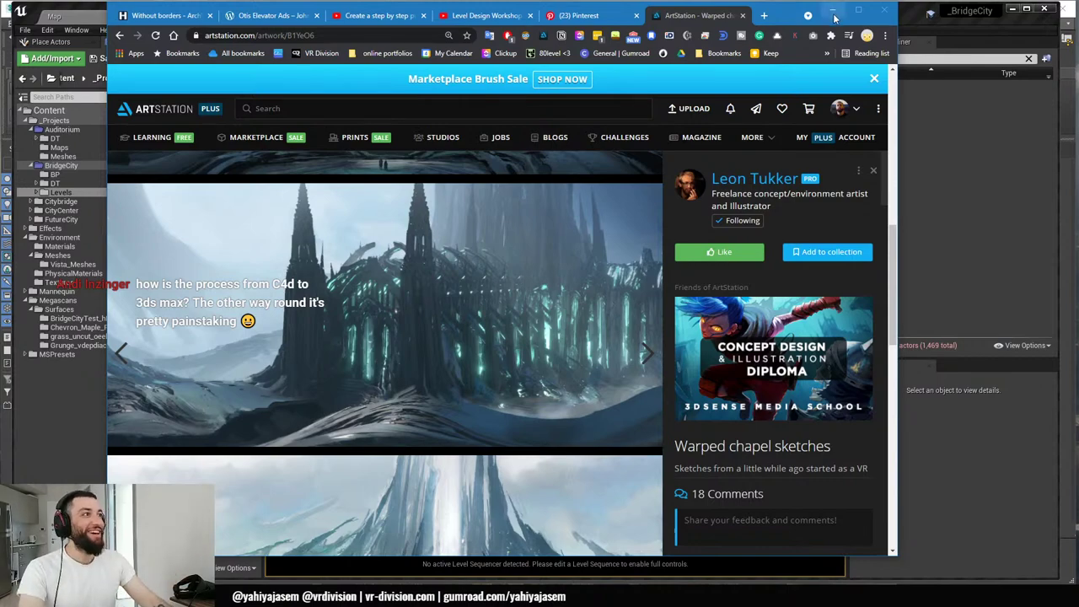
- Minimize the browser and fly over the bridge in Unreal Editor for a closer look at the city
click(833, 10)
key(w)
right_drag(575, 306, 576, 306)
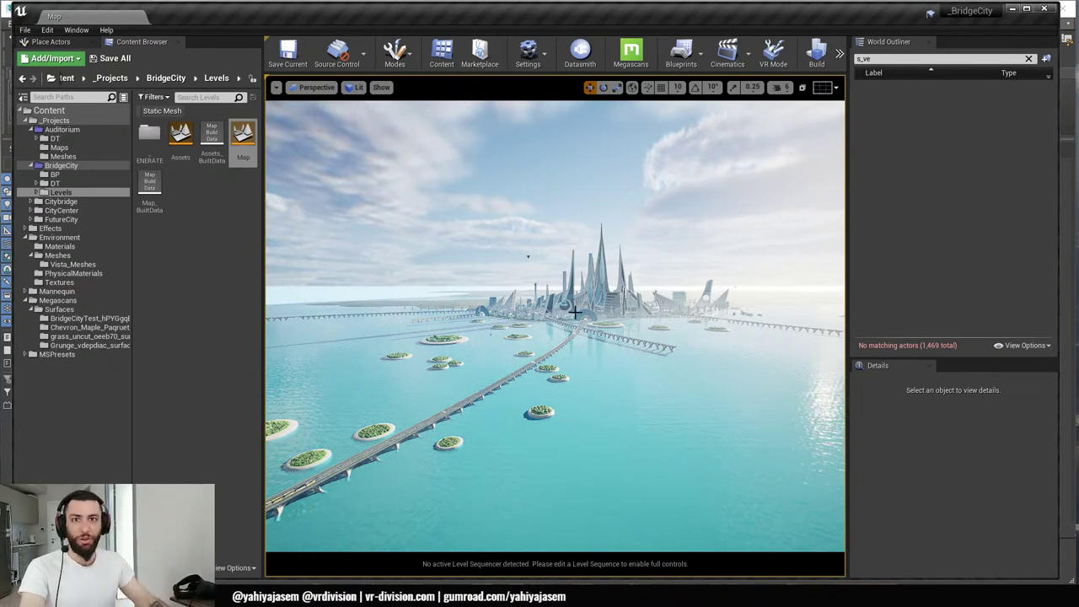
key(w)
right_drag(577, 309, 581, 304)
key(w)
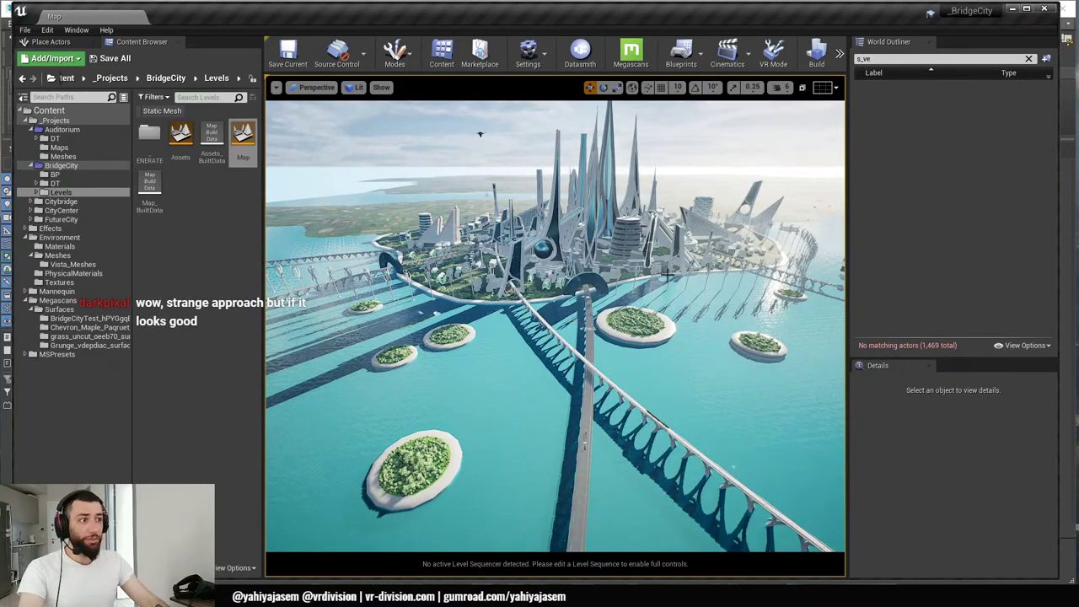
- View the BridgeCity level full screen through CineCameraActor2, and switch the view to CineCameraActor
click(308, 87)
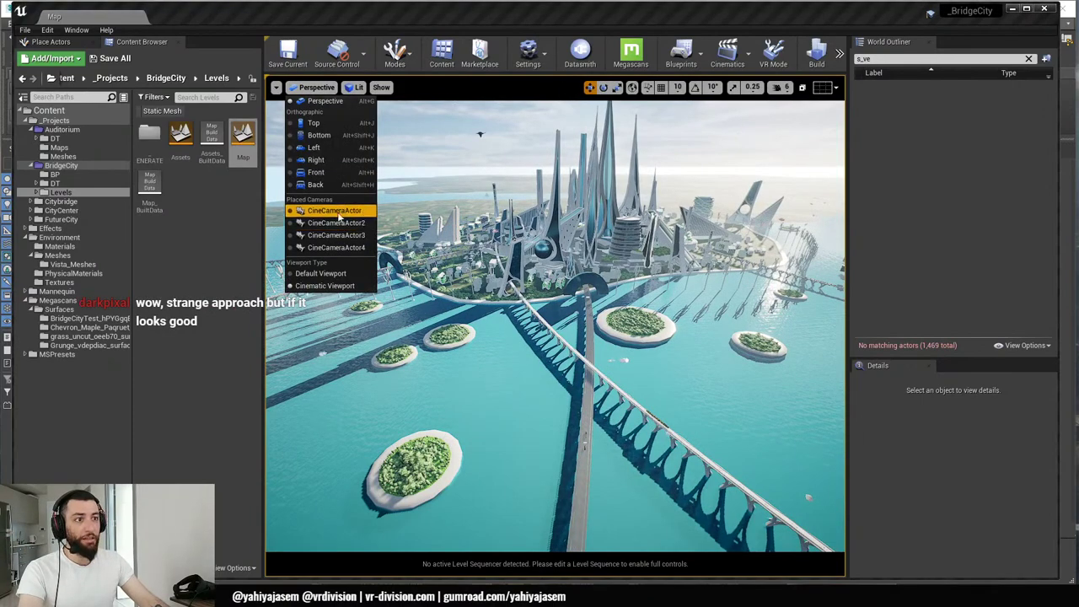
click(333, 235)
key(F11)
click(61, 13)
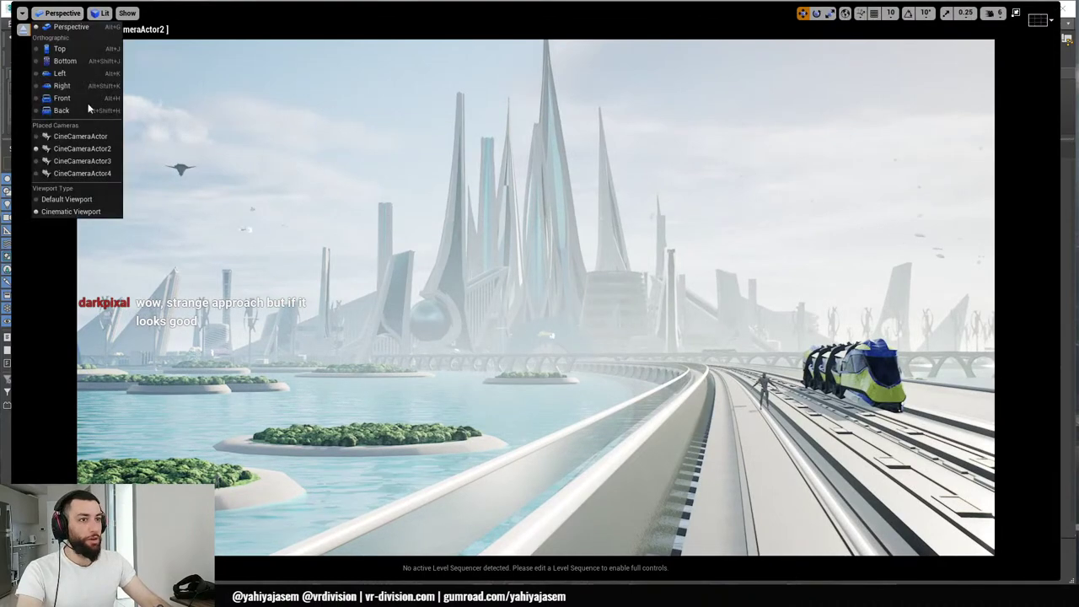
click(84, 136)
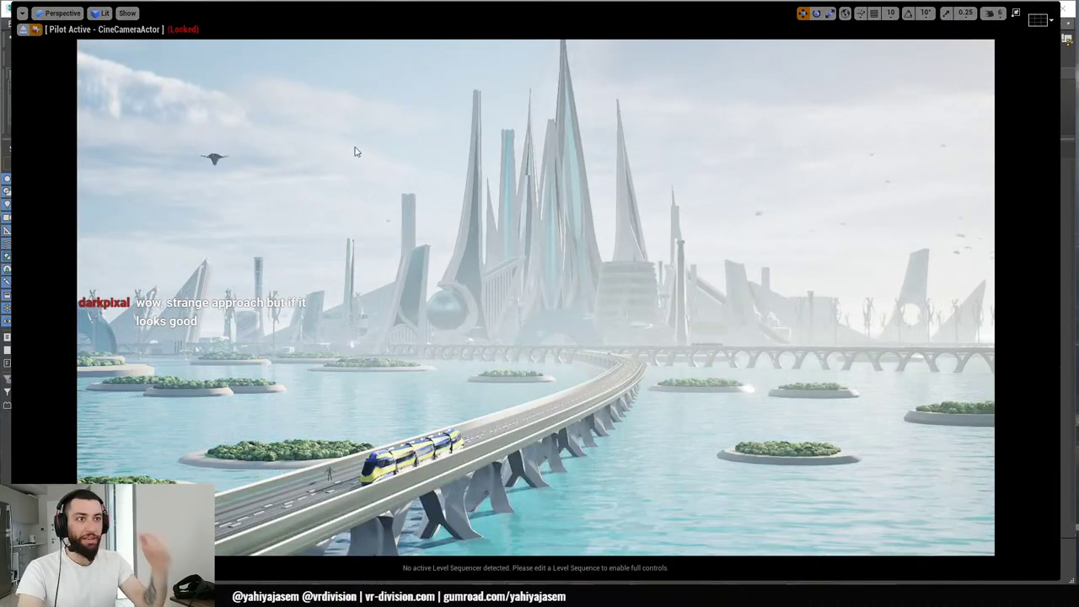
key(alt+Tab)
key(alt+Tab)
key(alt+Tab)
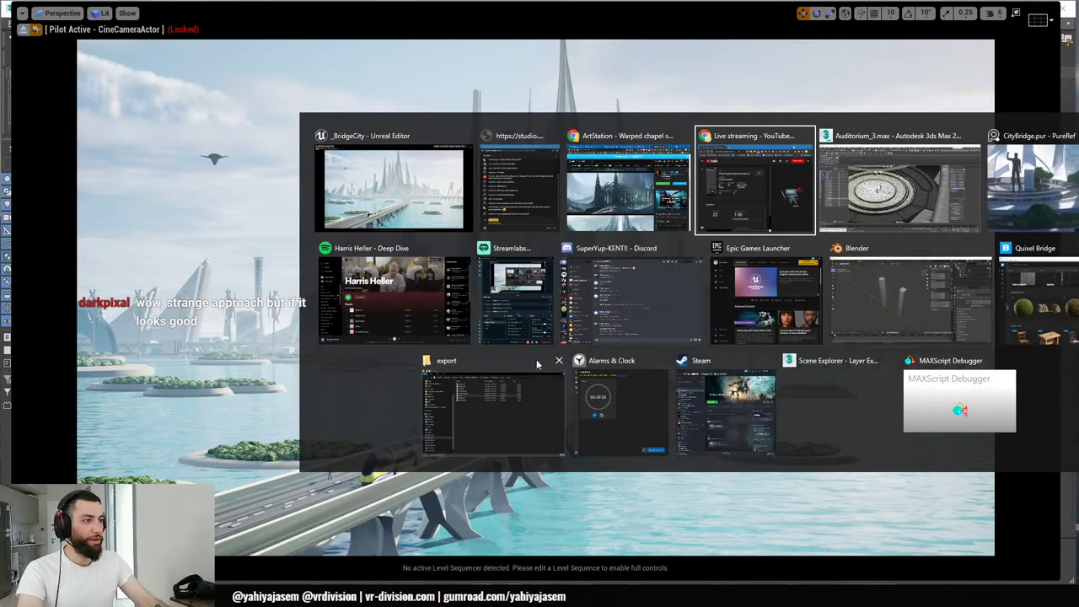
click(408, 541)
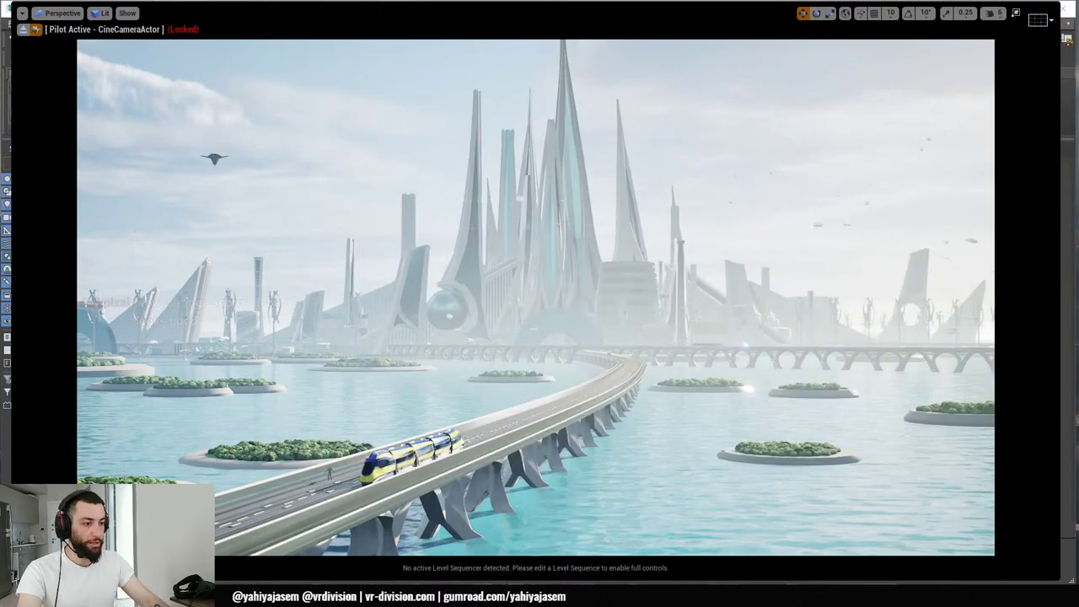
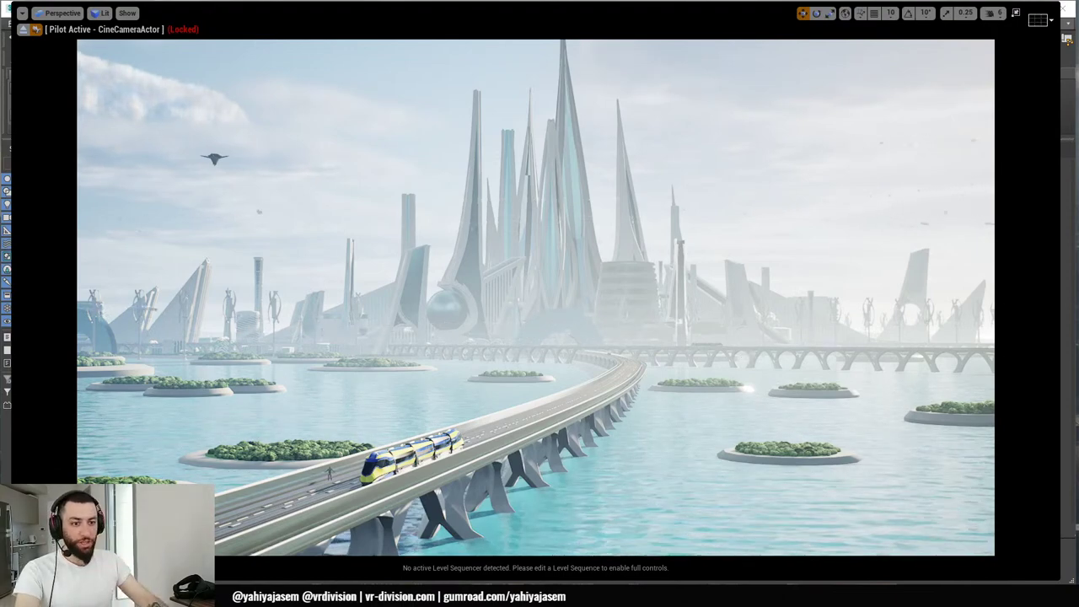
- Switch to Chrome and open the KitBash3D "Utopia Cover Breakdown" YouTube video in a new tab
key(alt+Tab)
key(ctrl+t)
text(kitbha)
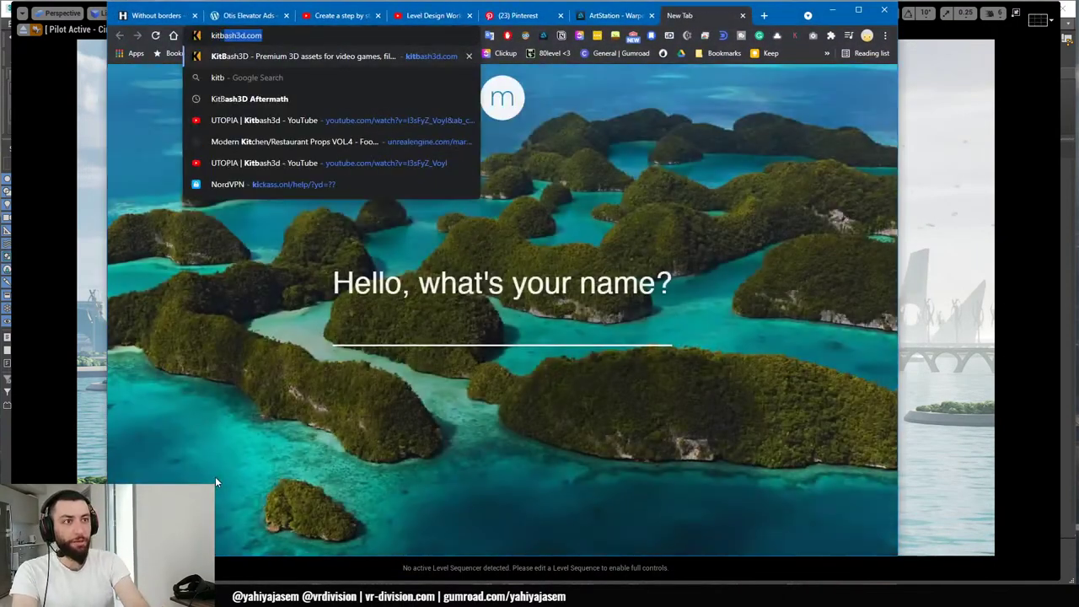
text(kitbas)
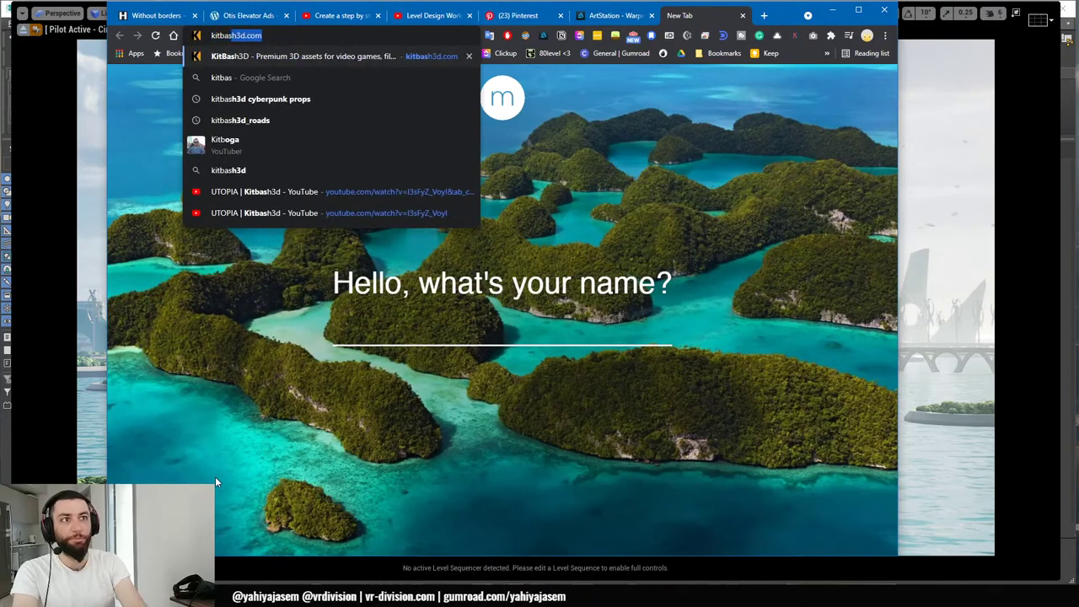
text(h 3d le)
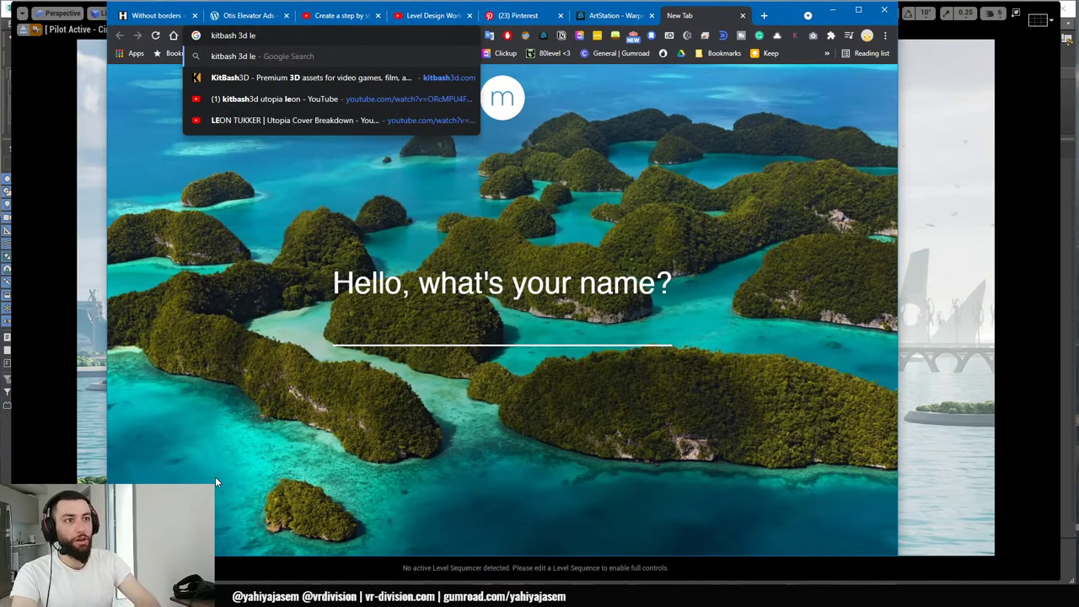
key(Down)
key(Down)
key(Down)
key(Return)
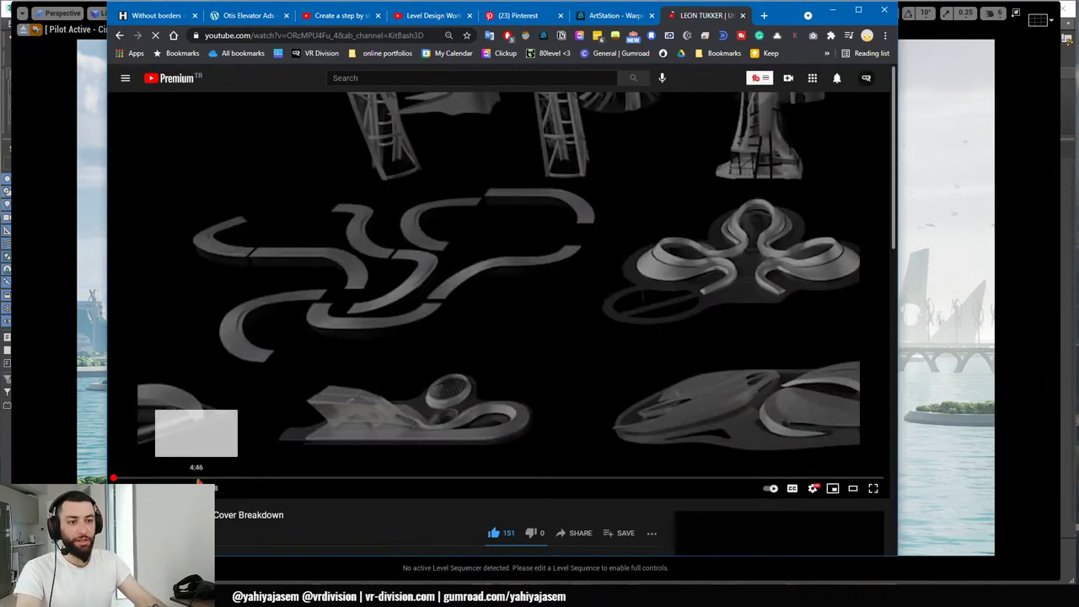
- Skip through the video to the architecture reference images at 4:46 and the building sketches, selecting the video's address for sharing
click(198, 480)
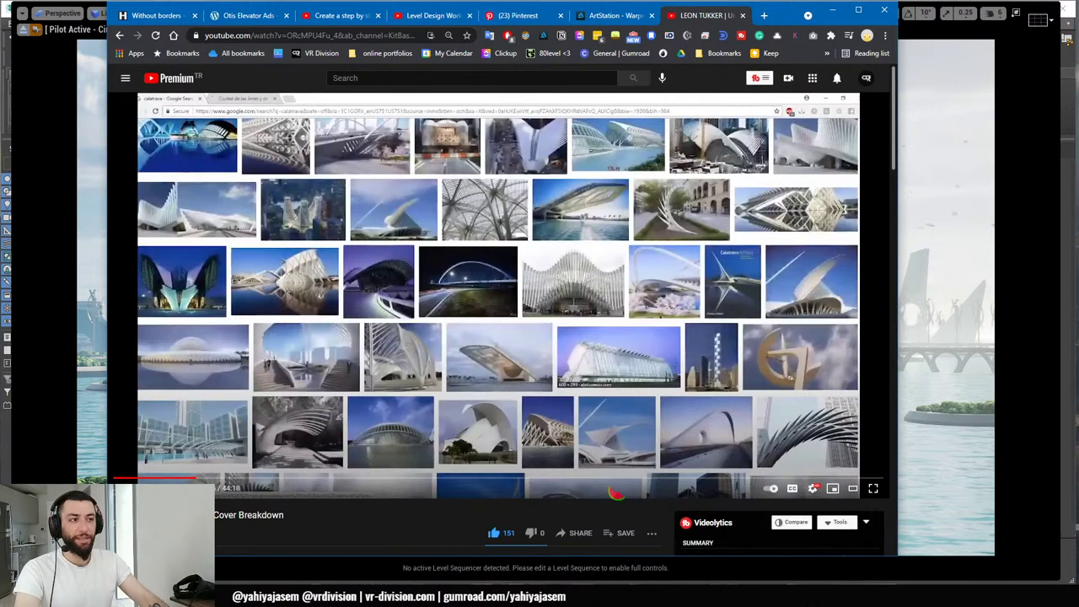
click(285, 35)
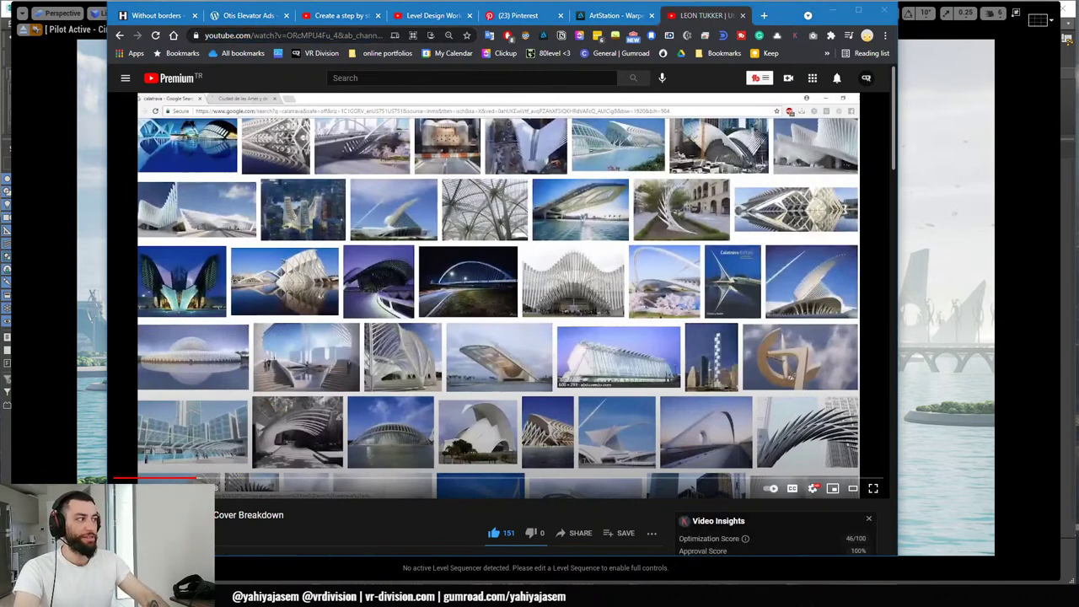
scroll(279, 472, down, 2)
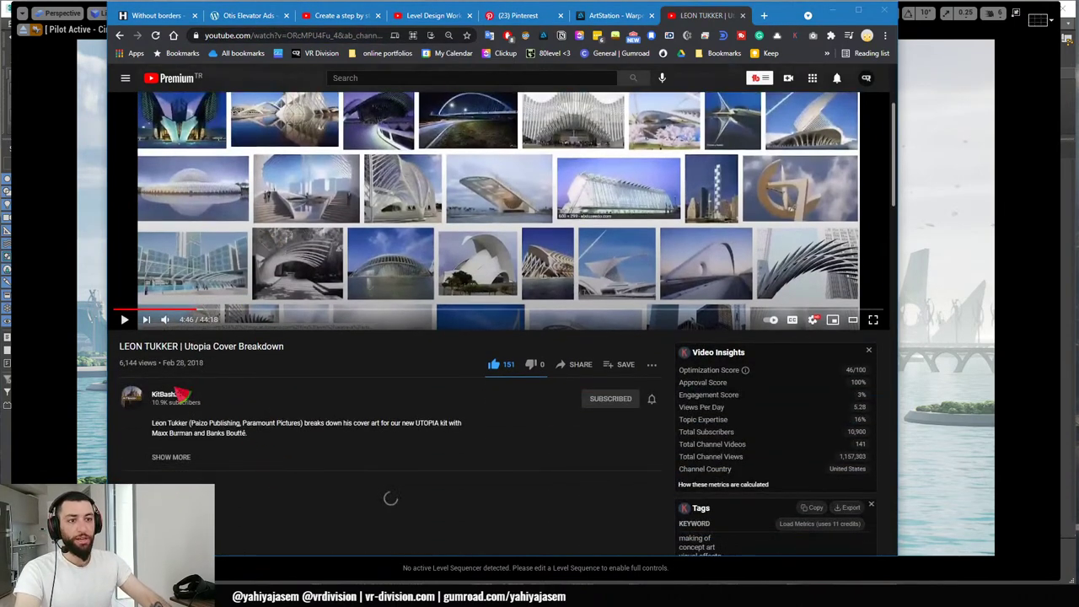
scroll(419, 472, up, 2)
click(337, 478)
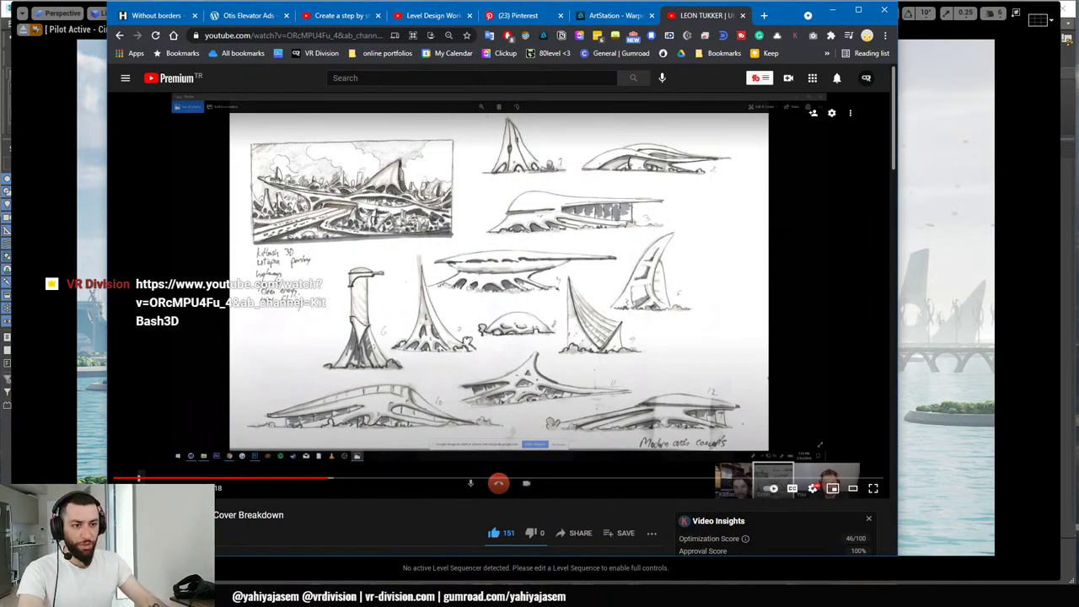
- Search Google for "kitbash3d Utopia" in a new tab
key(ctrl+t)
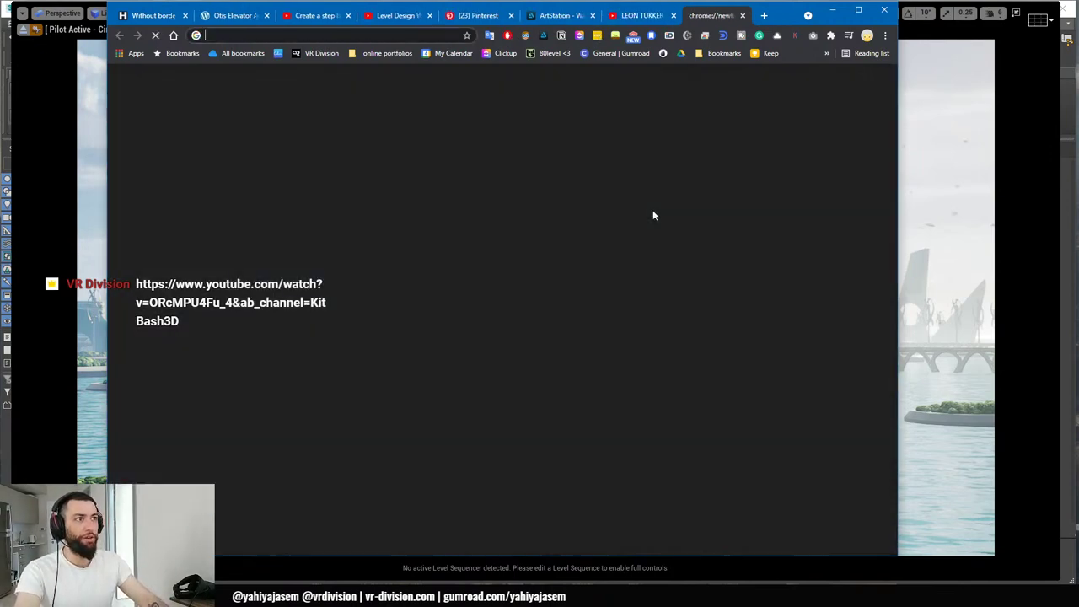
text(kitbhja)
key(BackSpace)
key(BackSpace)
key(BackSpace)
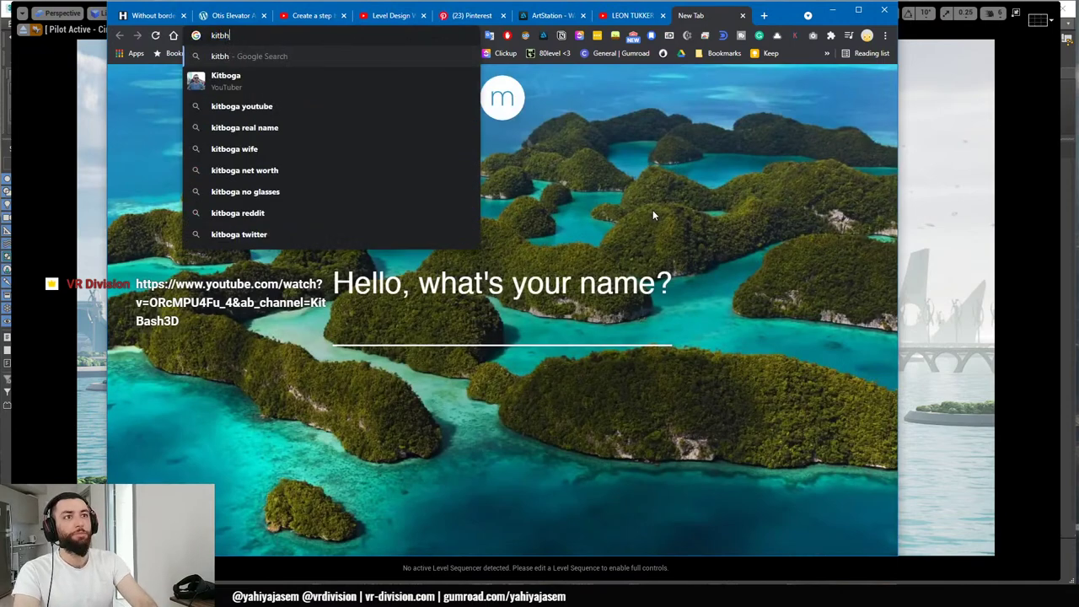
key(Down)
key(Down)
key(Up)
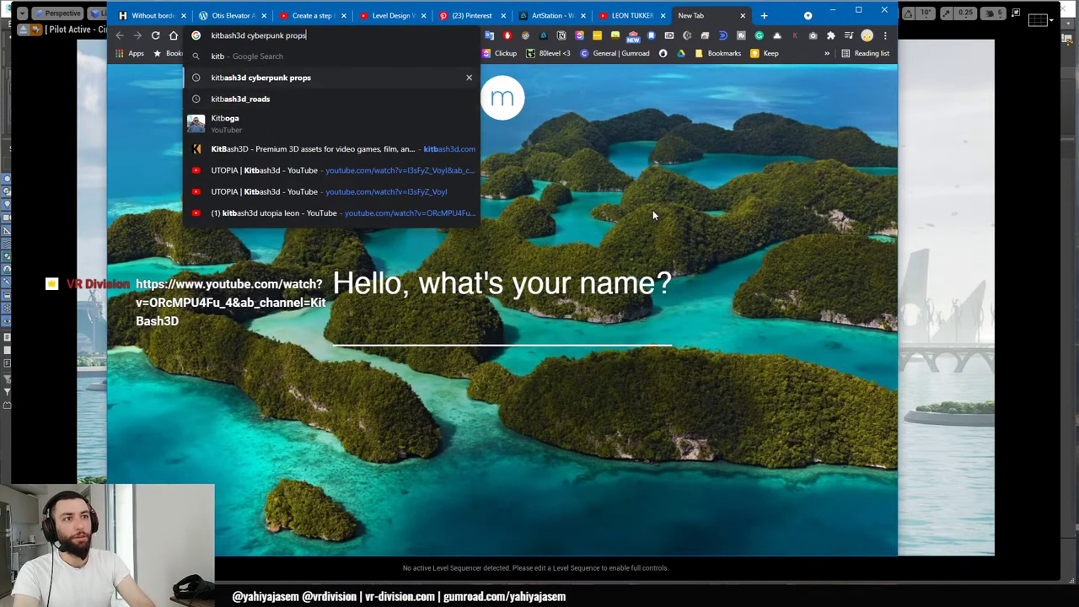
text(Utopia Cover)
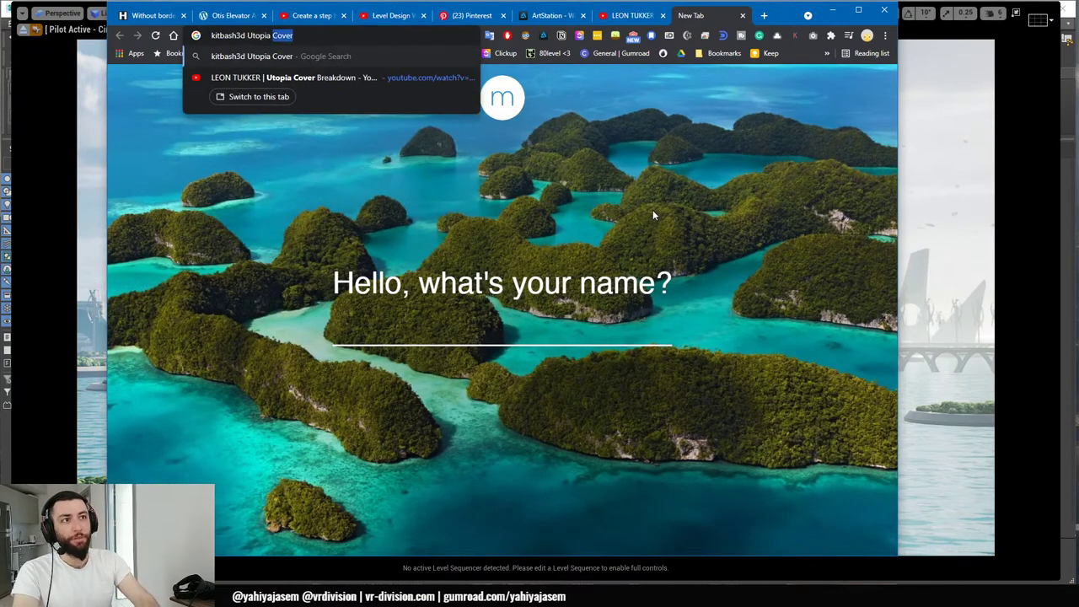
key(Delete)
key(Return)
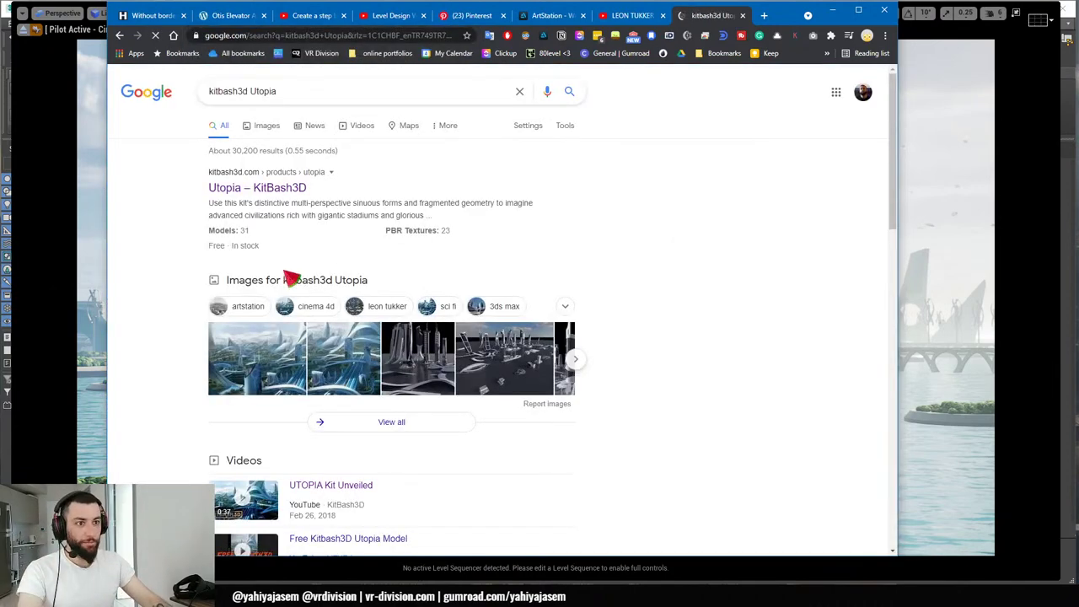
- Open the image results for KitBash3D Utopia and preview the wide city artwork
click(295, 279)
scroll(293, 237, down, 1)
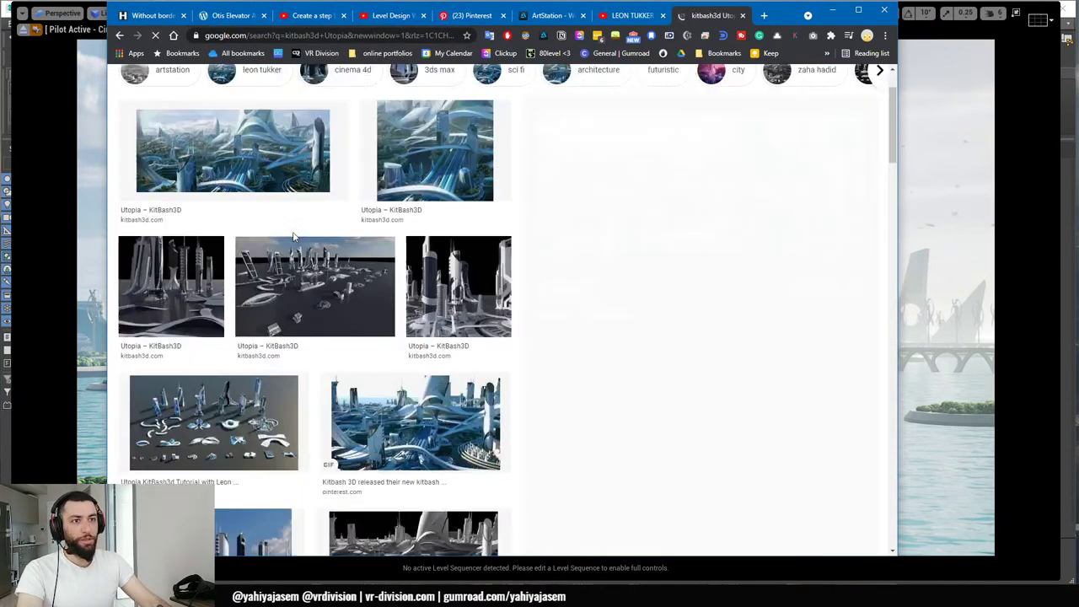
click(295, 235)
scroll(797, 194, up, 1)
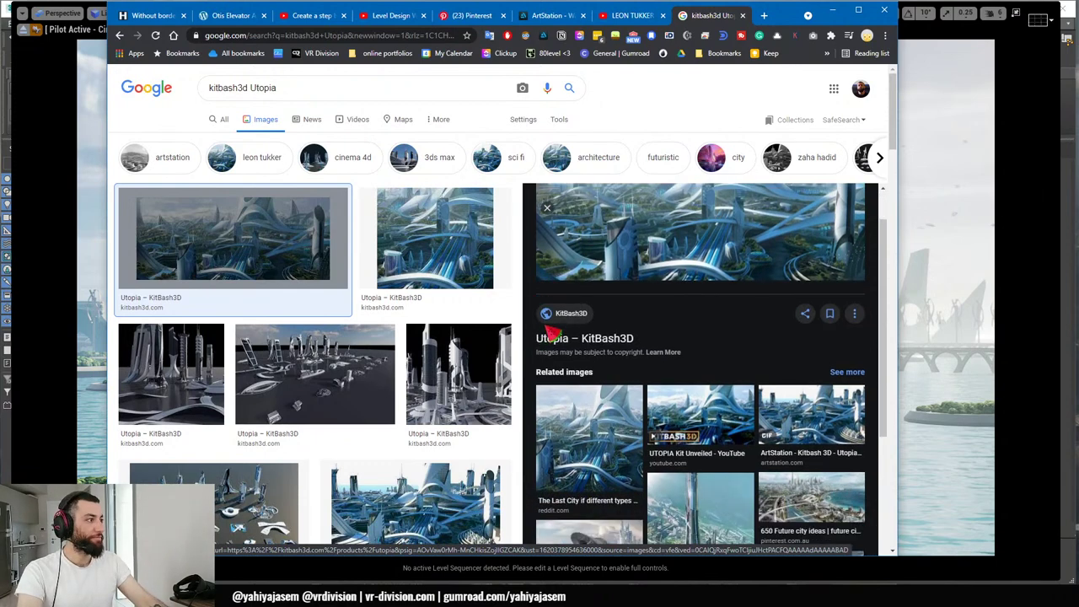
scroll(305, 395, down, 1)
scroll(305, 395, up, 1)
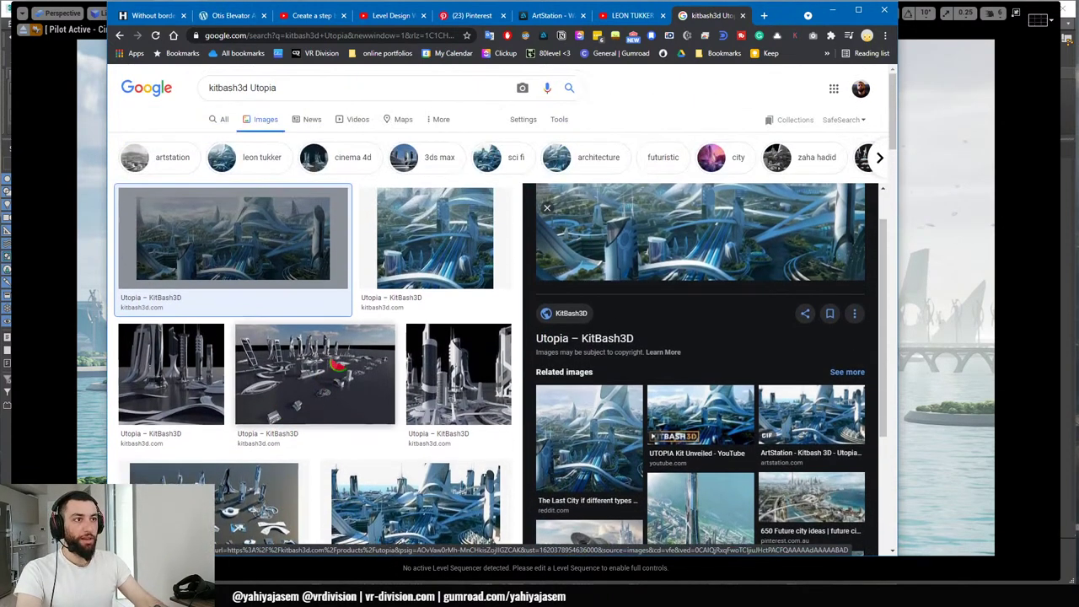
- Close the image search tab, minimize the browser and view the Unreal city through CineCameraActor4
click(742, 15)
click(833, 10)
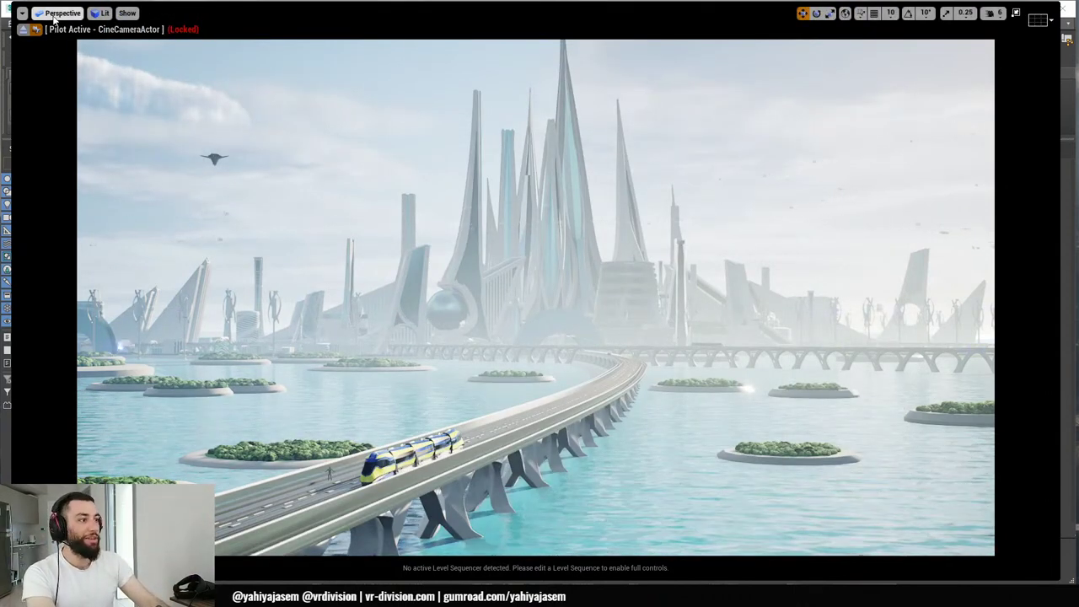
click(54, 15)
click(83, 173)
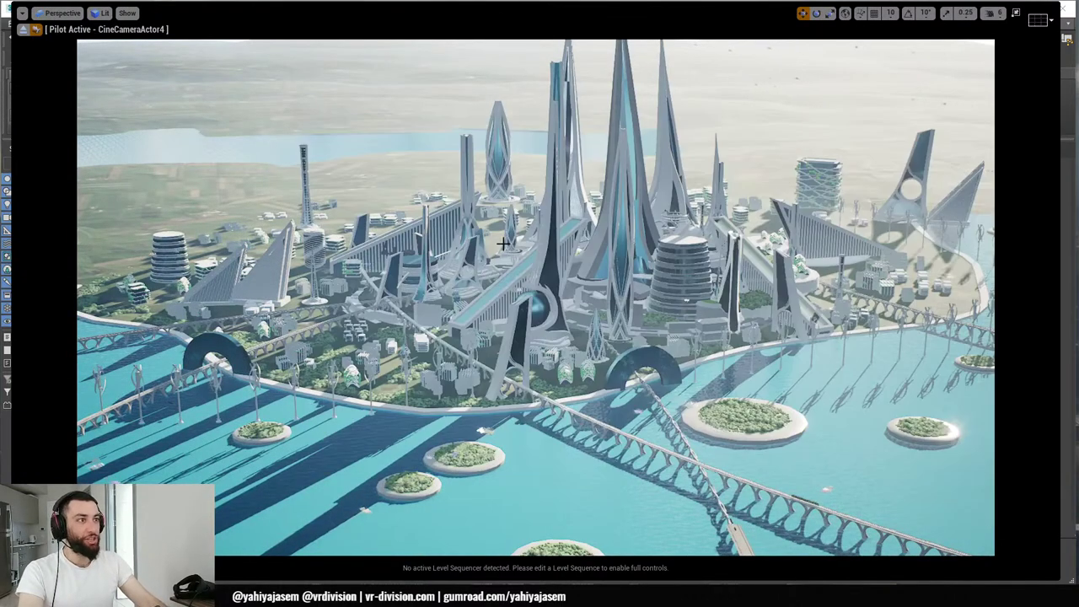
- Switch to PureRef, frame the aerial city concept and move the reference window clear of the Unreal view for comparison
key(alt+Tab)
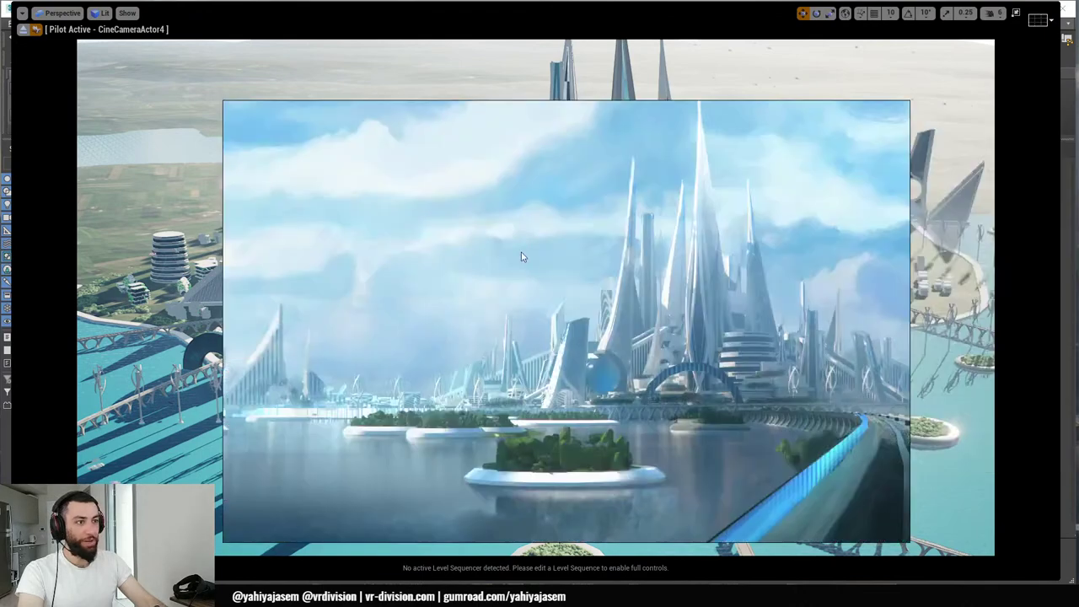
scroll(520, 256, down, 5)
middle_drag(732, 316, 603, 142)
double_click(716, 201)
scroll(713, 206, up, 2)
middle_drag(713, 206, 615, 251)
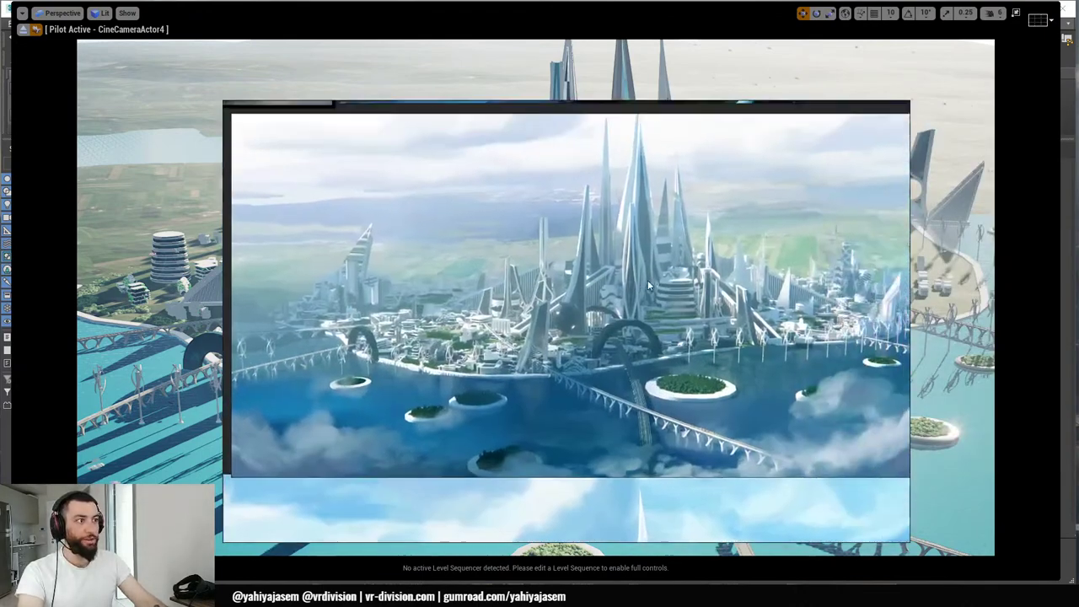
scroll(641, 262, up, 2)
middle_drag(772, 354, 677, 341)
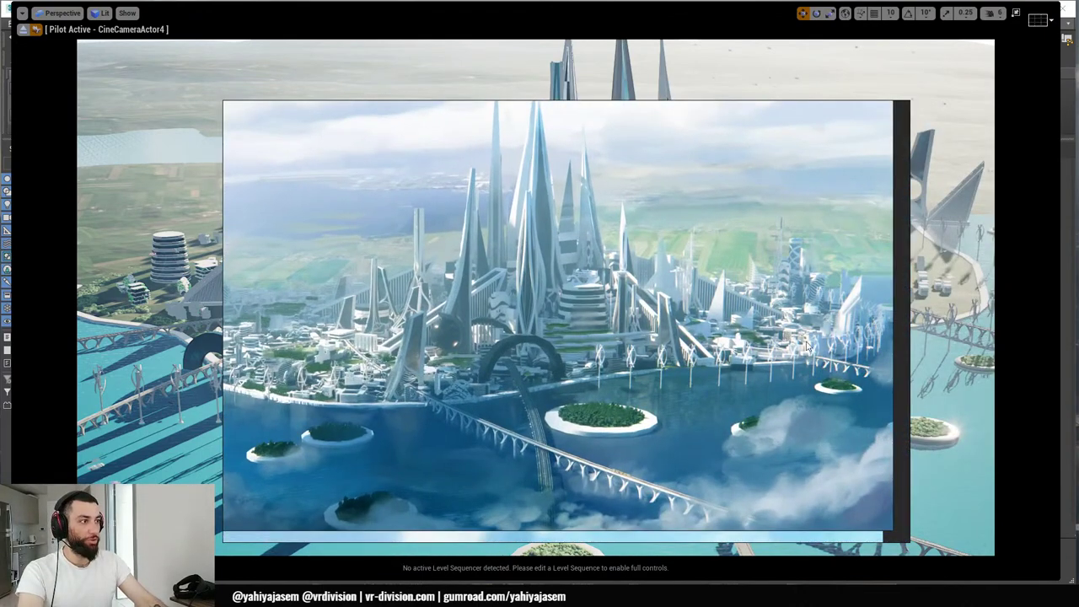
right_drag(502, 160, 718, 543)
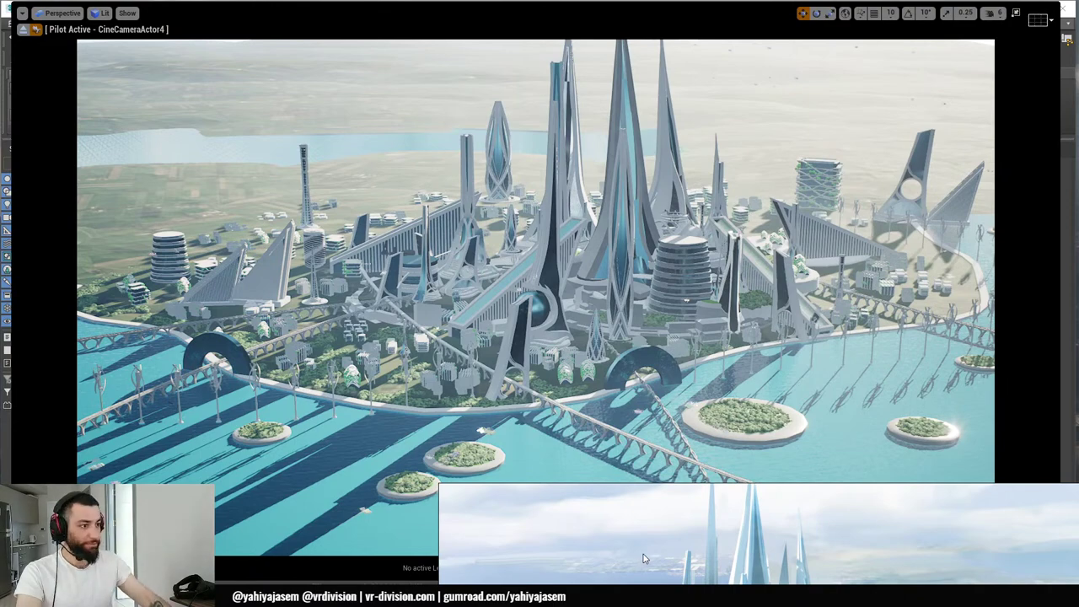
- Move the PureRef window back over the viewport and zoom in on the auditorium concept with its central stage and planters
drag(644, 554, 416, 123)
scroll(407, 210, down, 3)
scroll(590, 210, down, 2)
middle_drag(624, 211, 390, 223)
scroll(692, 223, up, 4)
middle_drag(592, 244, 630, 320)
scroll(624, 320, up, 1)
middle_drag(503, 297, 603, 302)
scroll(602, 303, up, 3)
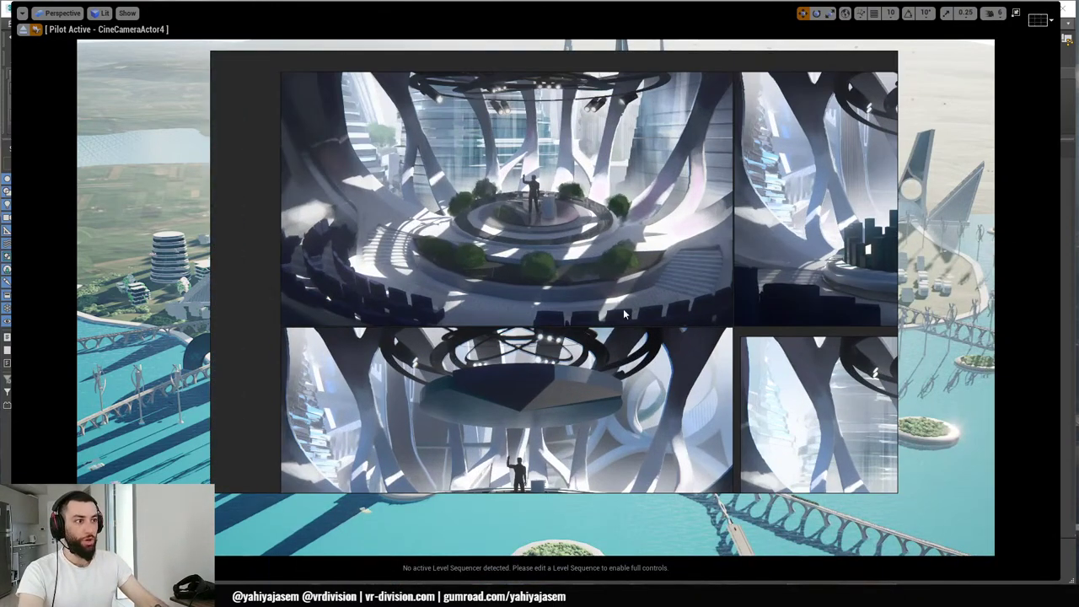
scroll(609, 262, up, 3)
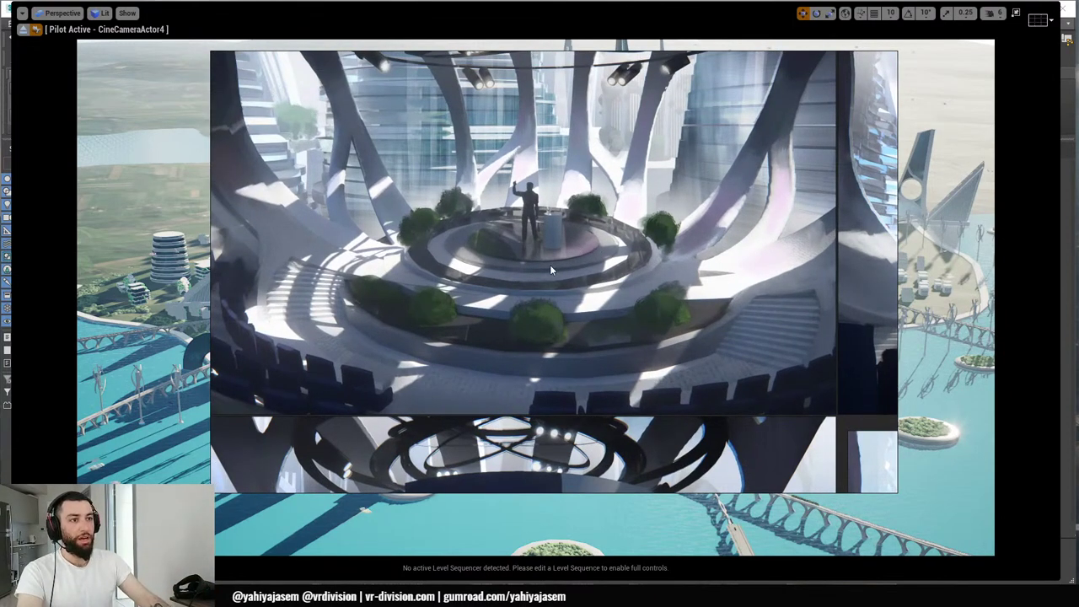
- Return to Unreal Editor, leave the full-screen view and open the Auditorium map from the project's Maps folder
click(158, 157)
key(F11)
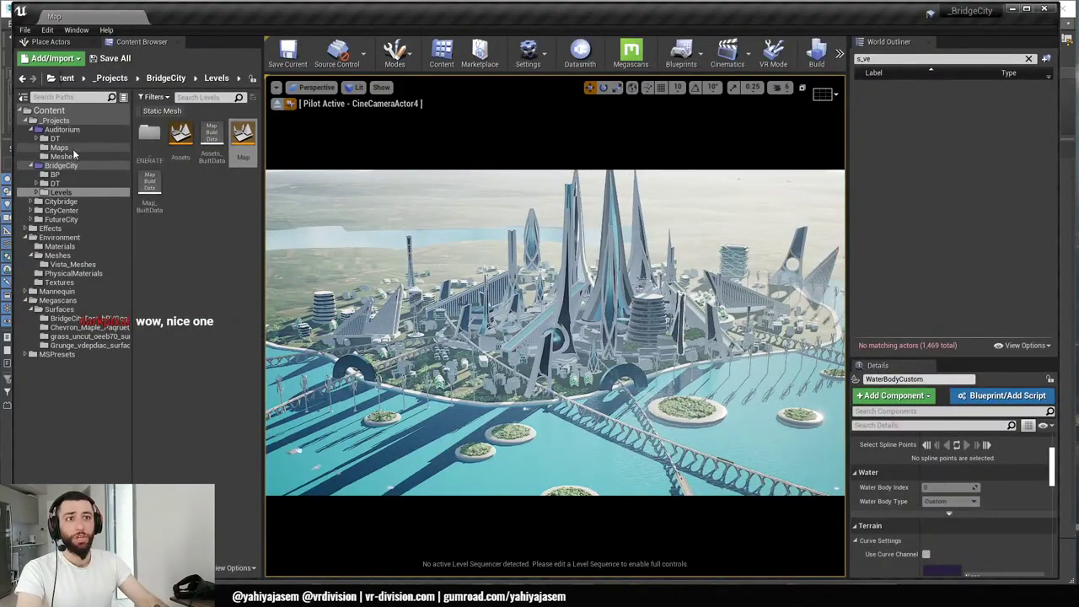
click(61, 148)
double_click(148, 135)
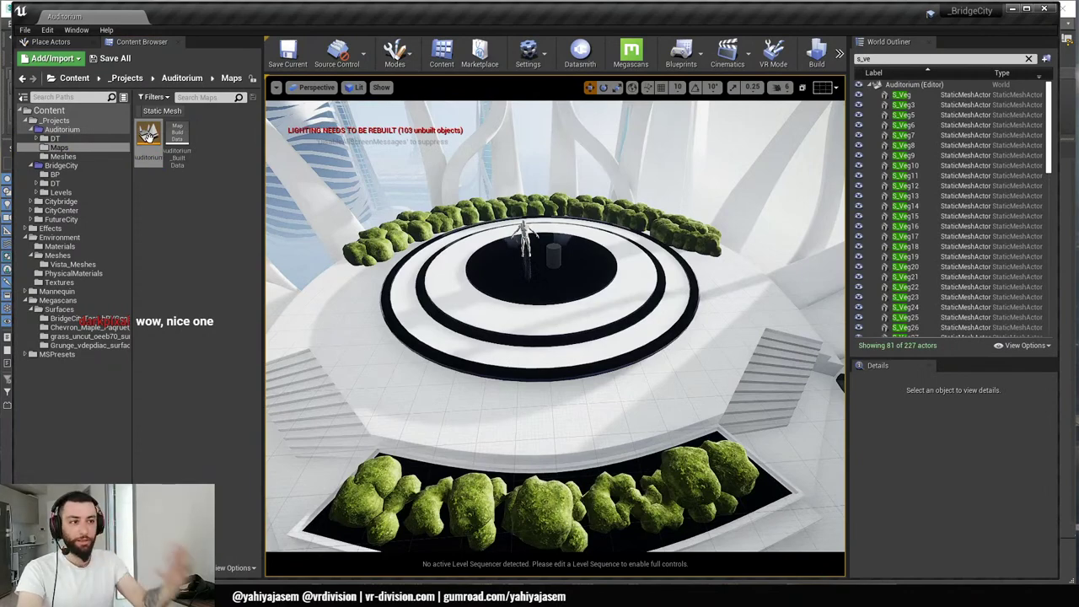
- Look around the circular stage, the steps and the surrounding planters in the Auditorium level
mouse_move(473, 338)
right_down()
mouse_move(477, 325)
mouse_move(464, 320)
mouse_move(480, 312)
mouse_move(472, 325)
right_up()
right_drag(563, 334, 570, 341)
mouse_move(656, 344)
right_down()
mouse_move(679, 342)
mouse_move(666, 349)
right_up()
right_click(649, 363)
key(Escape)
key(Escape)
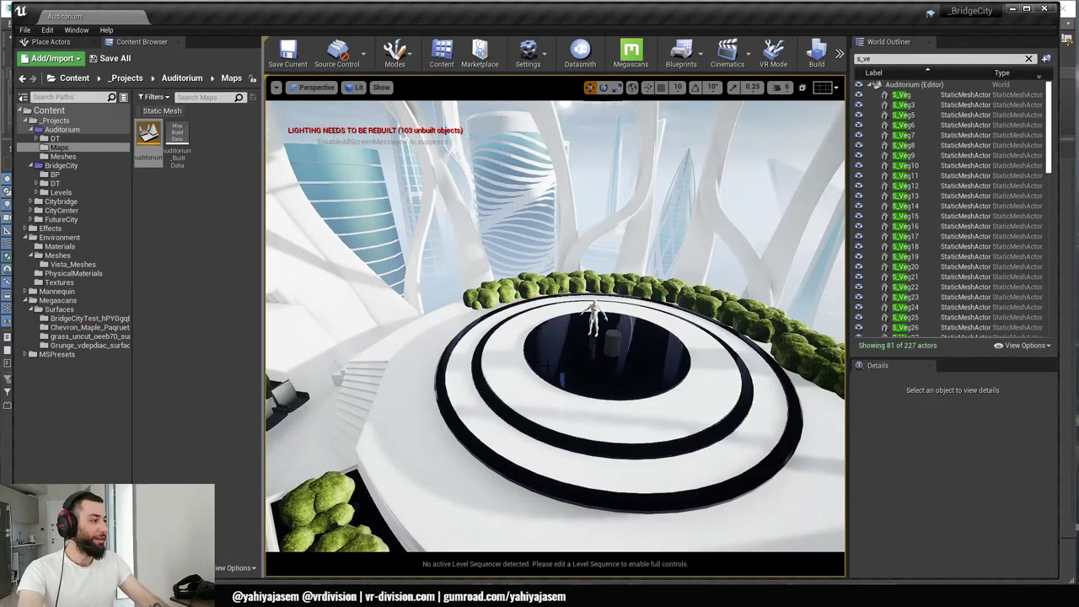
right_drag(605, 424, 494, 345)
- Switch to Auditorium_3.max in 3ds Max and bring the circular stage floor into close view
key(alt+Tab)
key(alt+Tab)
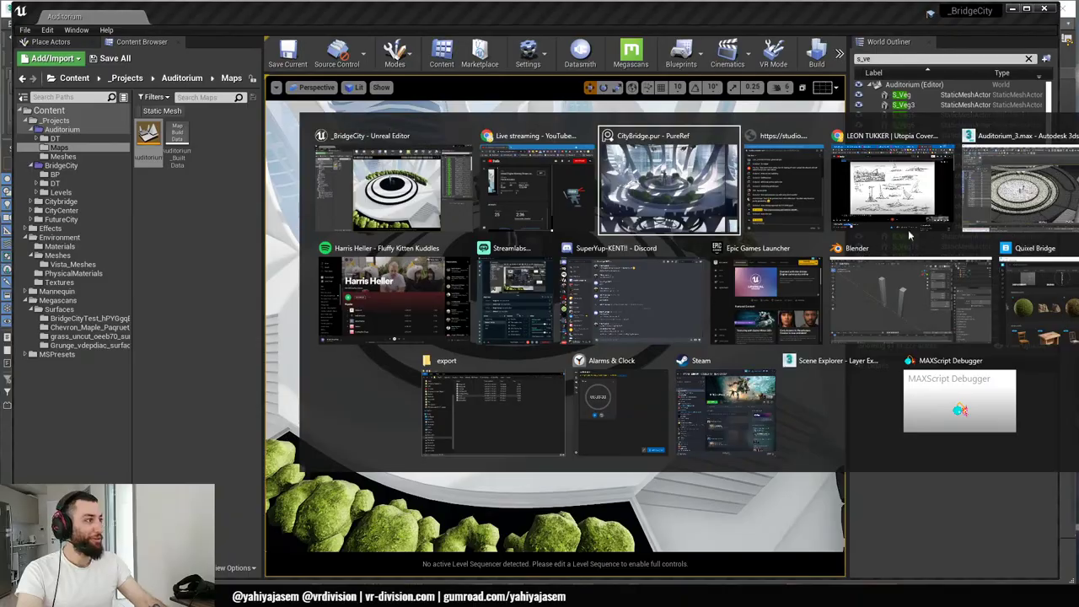
click(985, 194)
scroll(440, 290, down, 5)
alt+middle_drag(440, 290, 476, 285)
scroll(441, 287, up, 7)
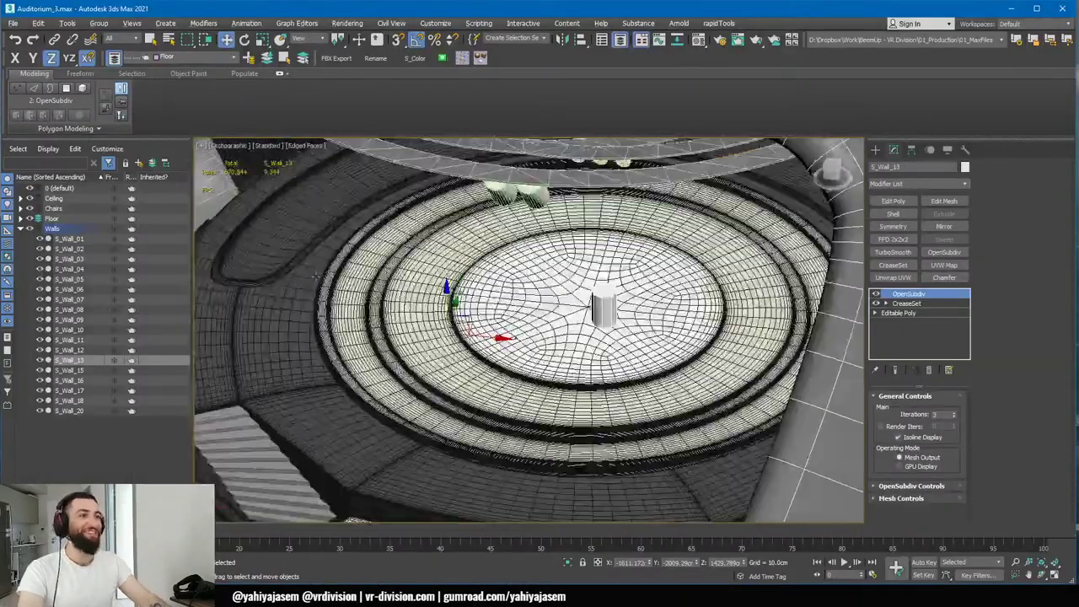
- Isolate the curved planter with the circular platform beneath it and show them shaded without edges
middle_drag(227, 229, 411, 269)
click(401, 295)
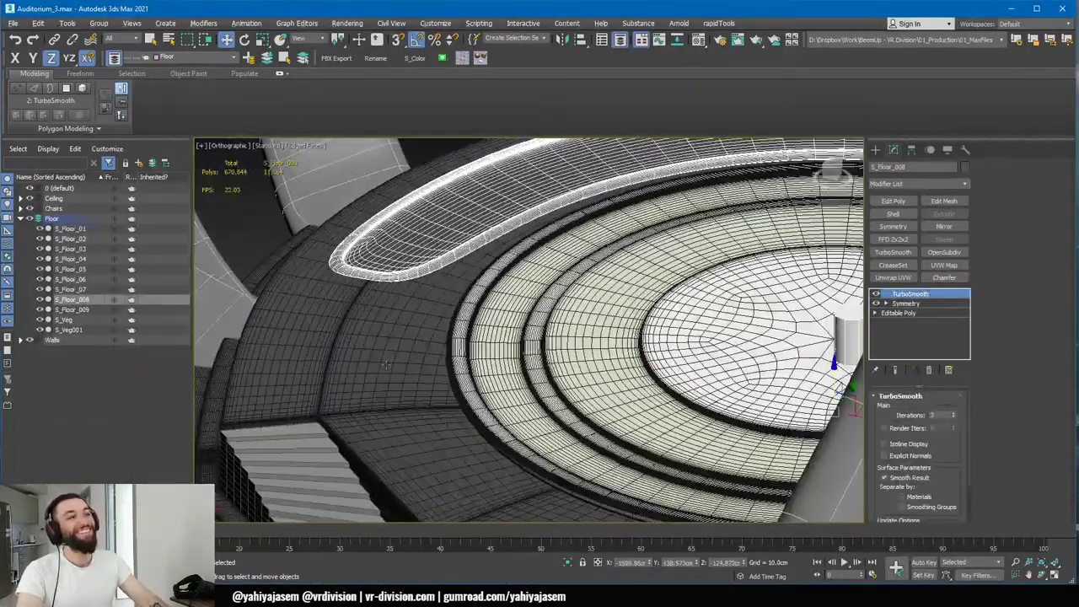
ctrl+click(425, 316)
key(alt+q)
alt+middle_drag(426, 324, 431, 353)
click(429, 347)
scroll(428, 347, up, 2)
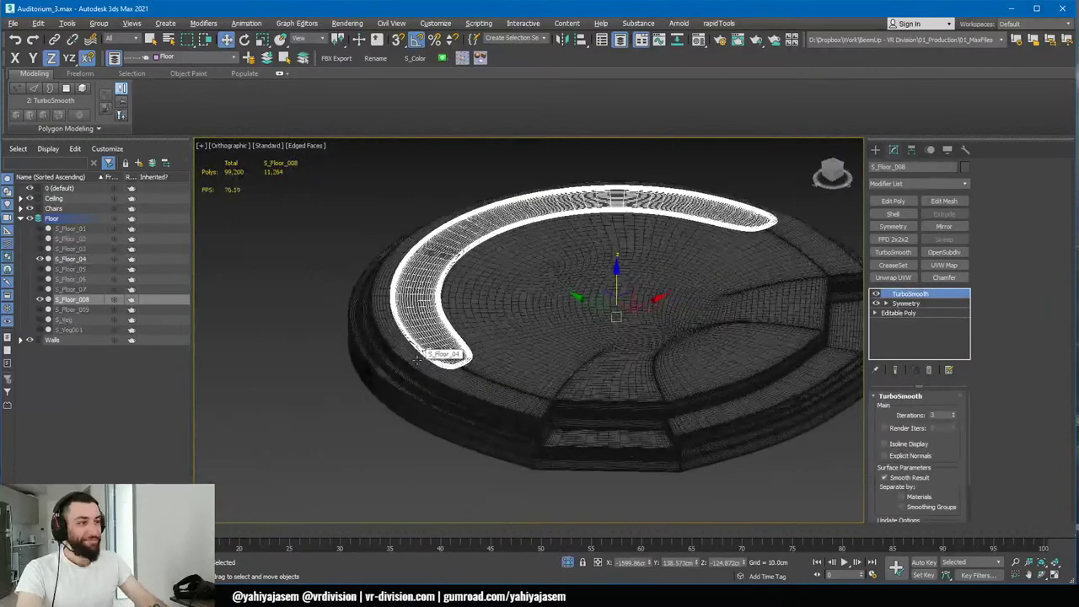
middle_drag(671, 362, 634, 360)
scroll(649, 365, up, 2)
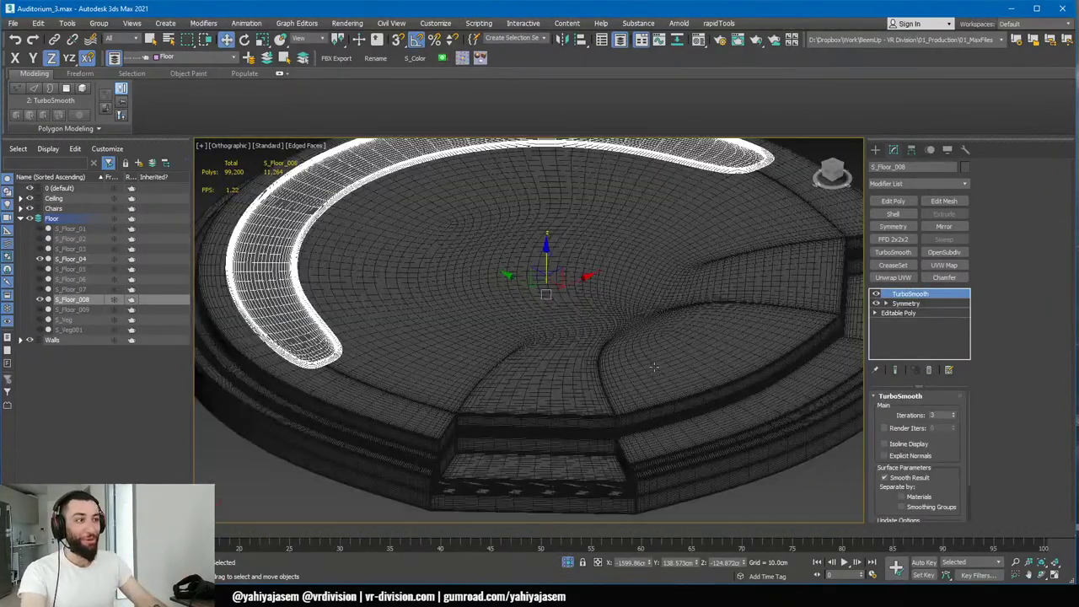
key(F4)
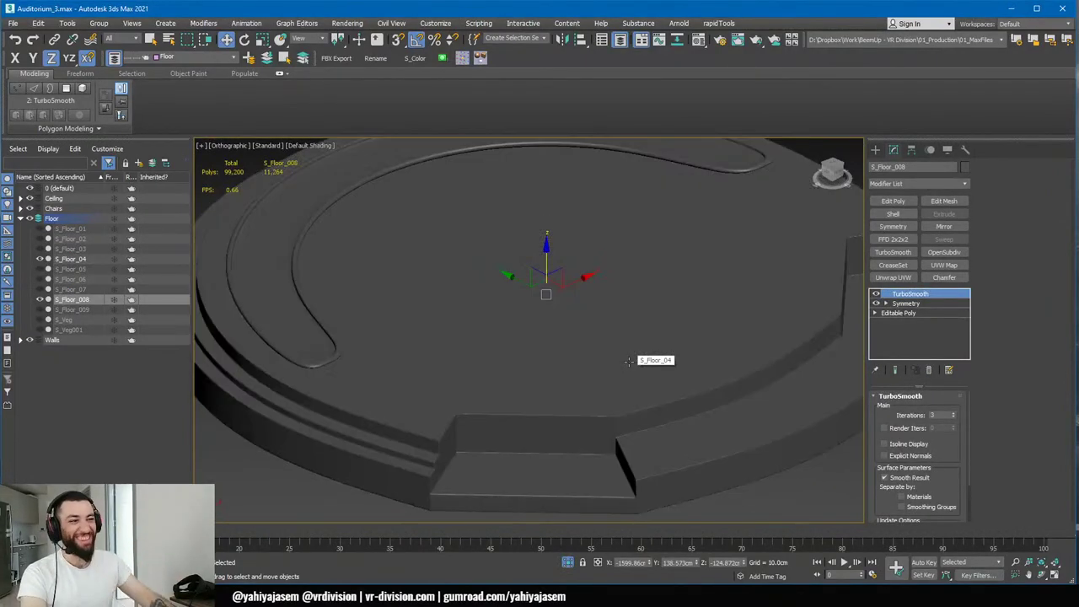
- Examine the curved planter's outline on the platform from above, then end the isolation
middle_drag(575, 384, 563, 403)
alt+middle_drag(563, 403, 566, 425)
middle_drag(645, 337, 628, 433)
scroll(624, 437, down, 5)
click(741, 386)
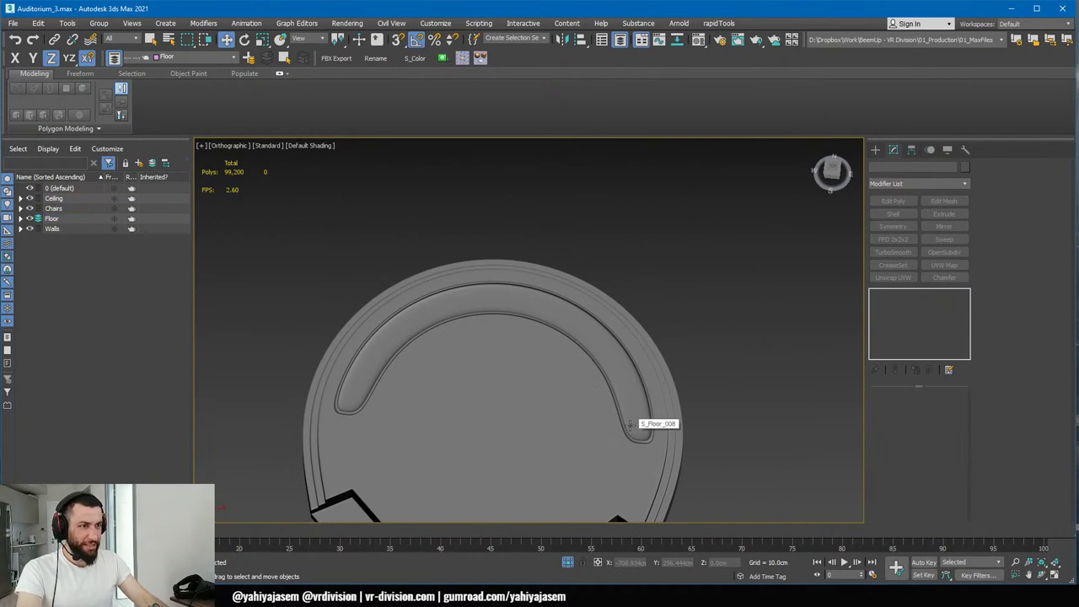
scroll(657, 439, up, 4)
alt+middle_drag(618, 424, 604, 544)
click(569, 563)
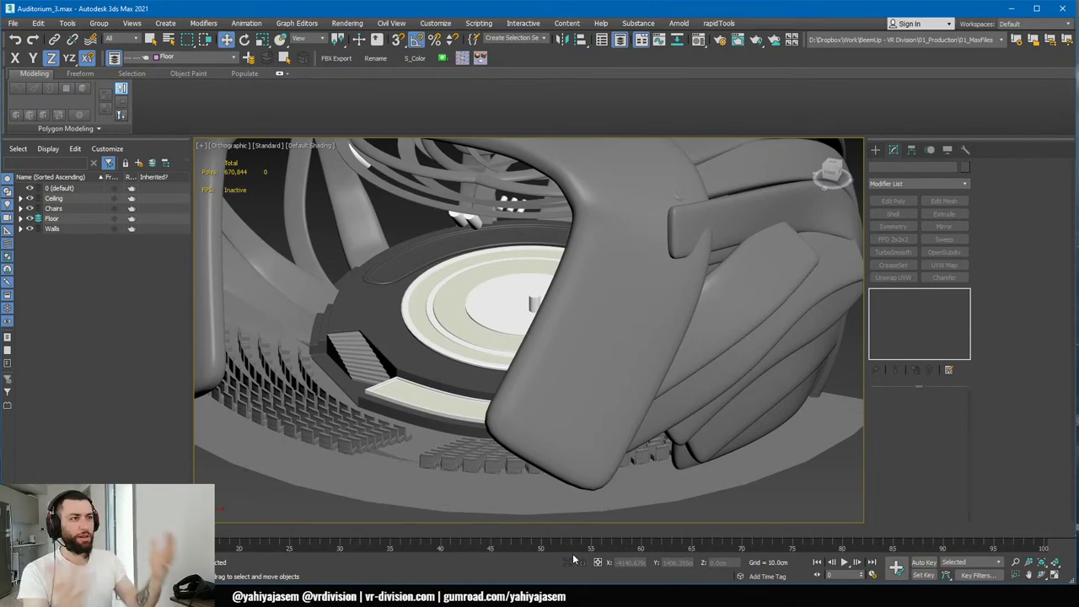
- Isolate the curved planter, the circular platform and the ringed stage floor together in a top-down view
alt+middle_drag(518, 336, 447, 303)
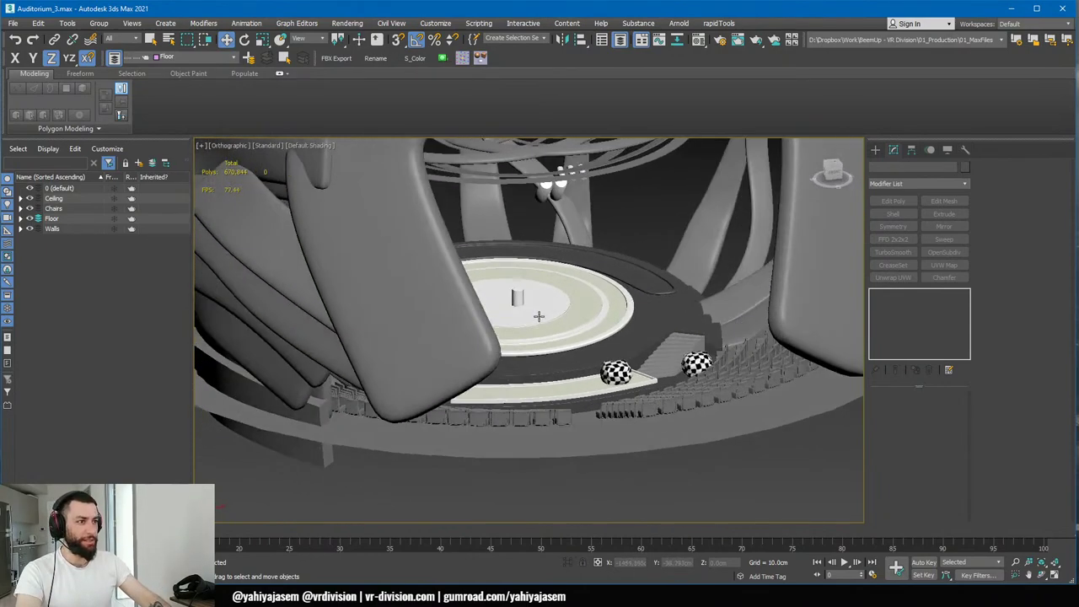
scroll(649, 291, up, 4)
alt+middle_drag(649, 291, 637, 308)
click(598, 337)
middle_drag(548, 298, 613, 403)
ctrl+click(715, 438)
ctrl+click(621, 346)
key(alt+q)
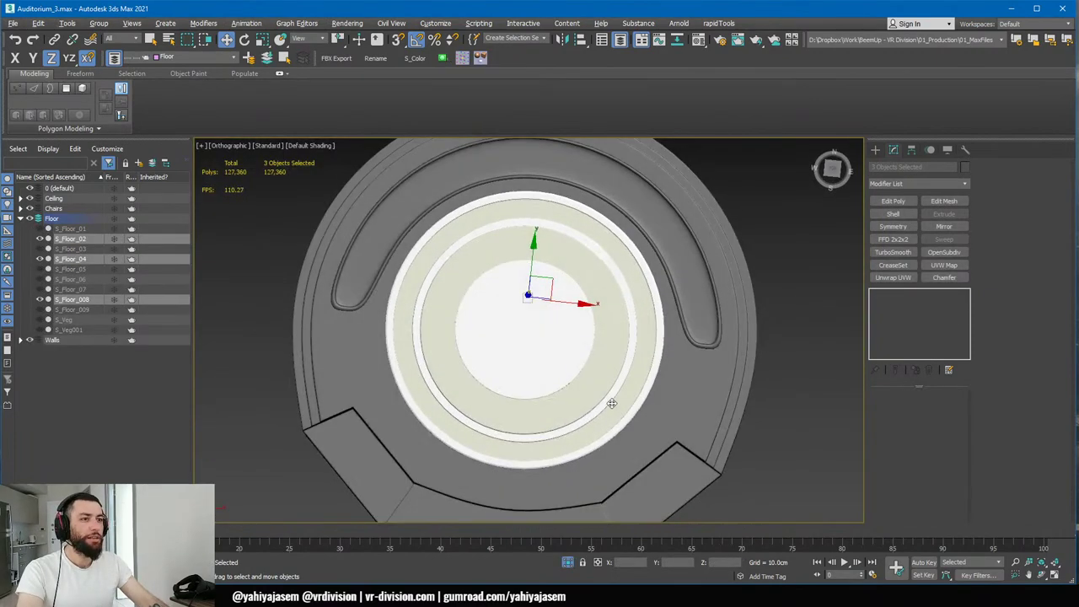
- Add an FFD 4x4x4 modifier to the curved planter and place it above Symmetry in the stack
click(789, 340)
click(738, 354)
click(902, 314)
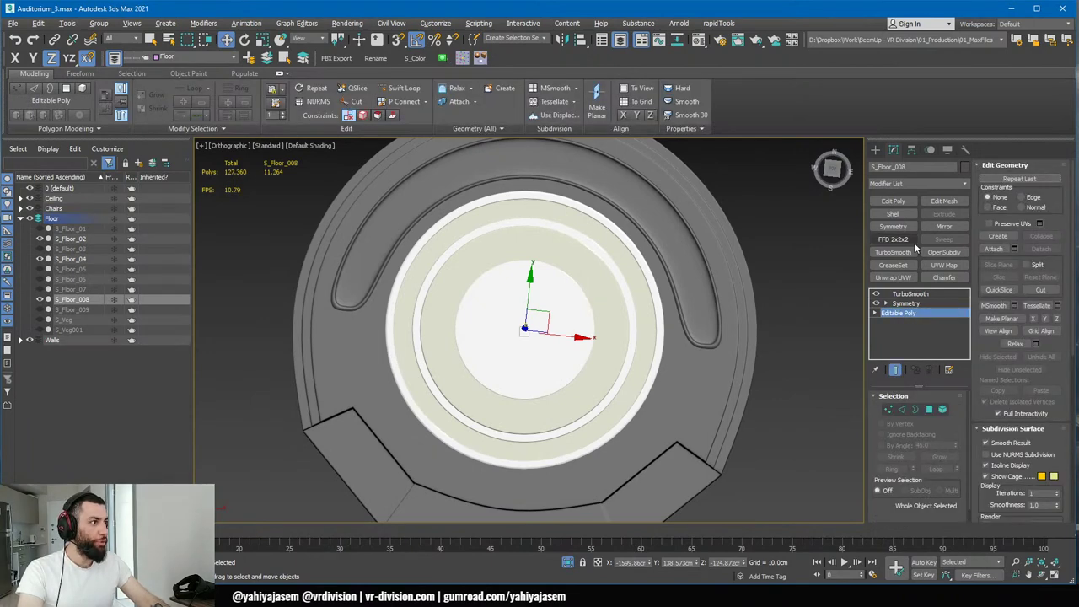
click(907, 183)
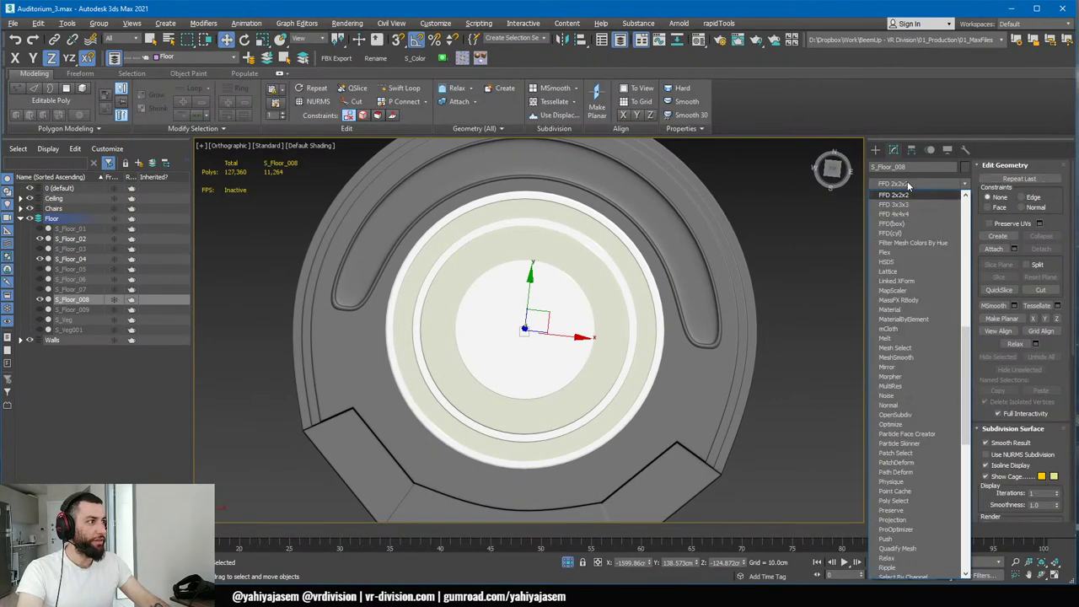
click(908, 215)
scroll(716, 298, up, 2)
alt+middle_drag(716, 298, 725, 311)
middle_drag(725, 310, 677, 385)
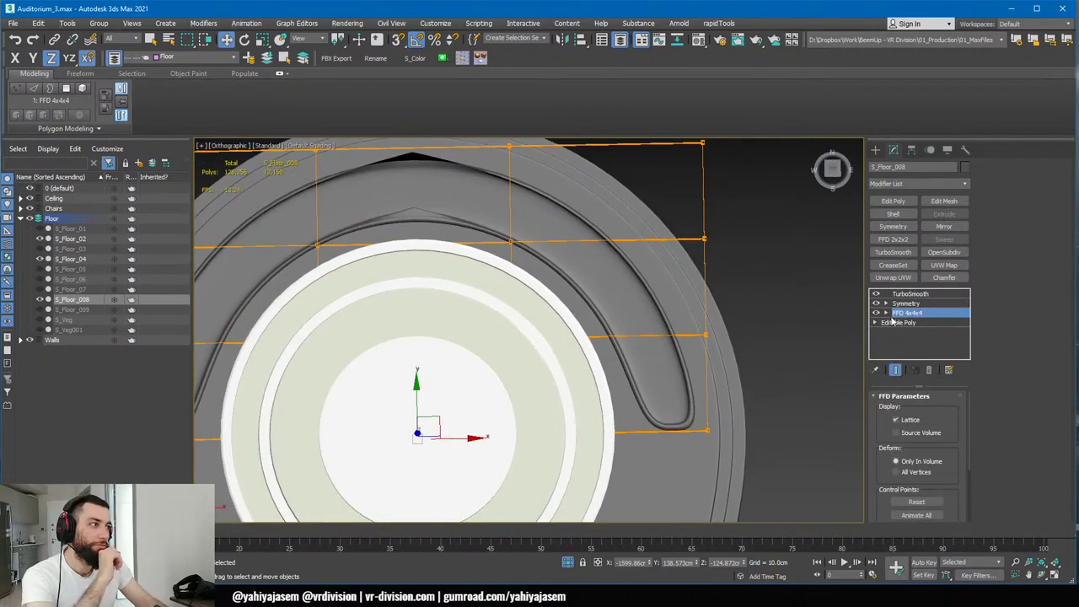
drag(902, 306, 903, 305)
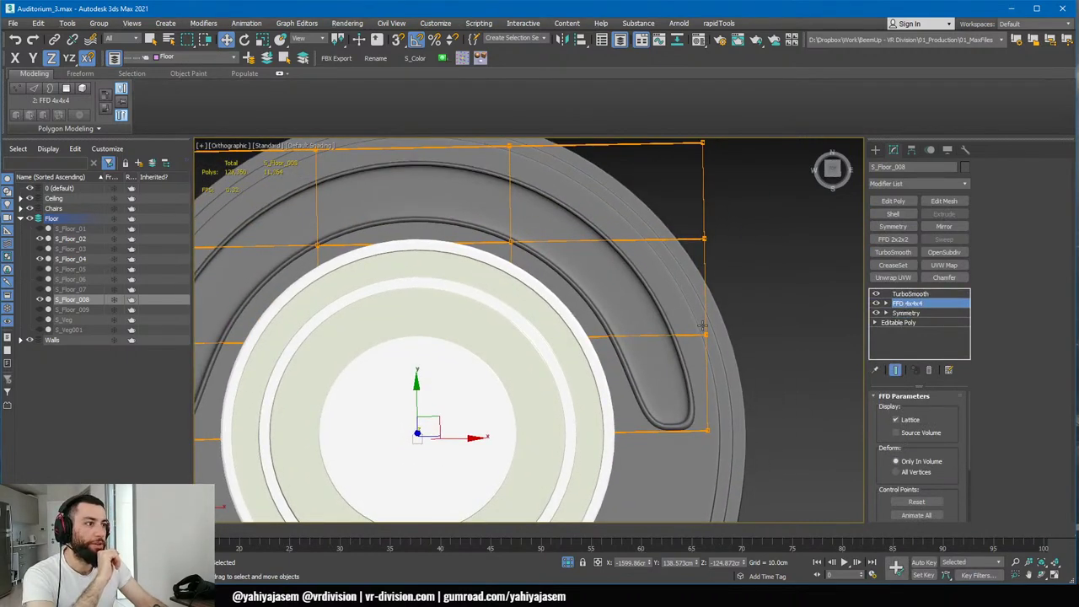
- Move the FFD lattice's control points at the planter's tip and inner curve to follow the round stage edge
middle_drag(703, 325, 704, 303)
scroll(707, 304, down, 3)
scroll(715, 308, up, 2)
key(1)
drag(719, 361, 717, 413)
scroll(710, 367, up, 3)
scroll(596, 297, down, 3)
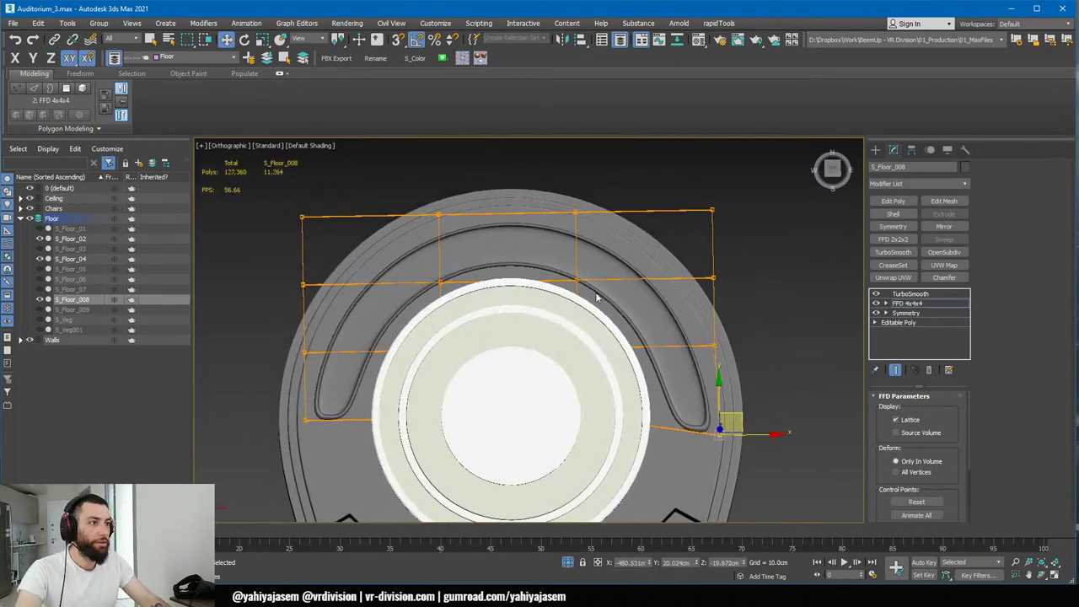
scroll(596, 297, up, 2)
drag(575, 289, 665, 310)
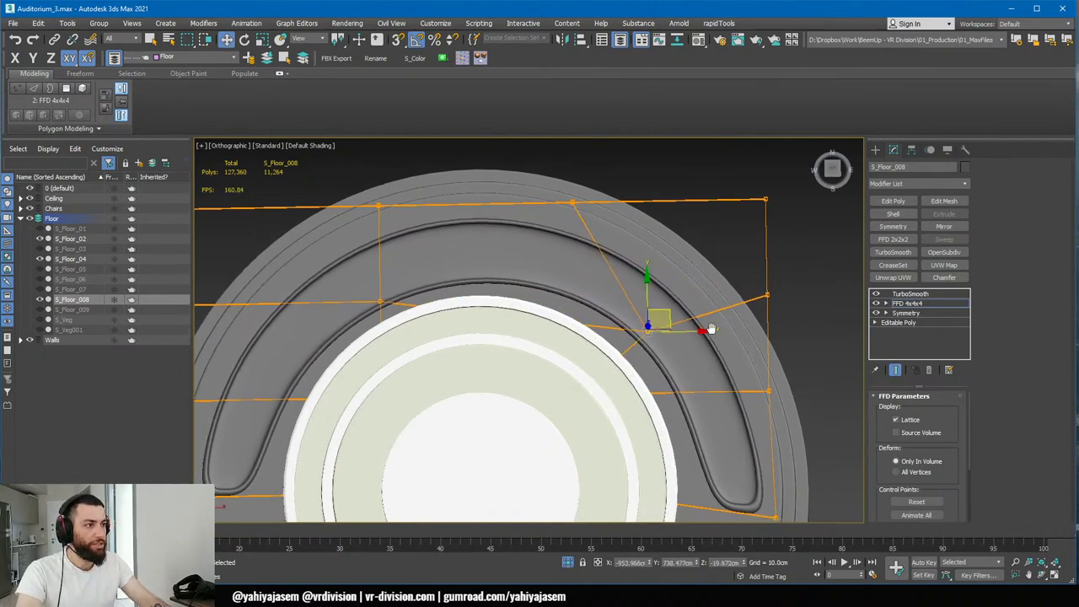
middle_drag(710, 337, 700, 312)
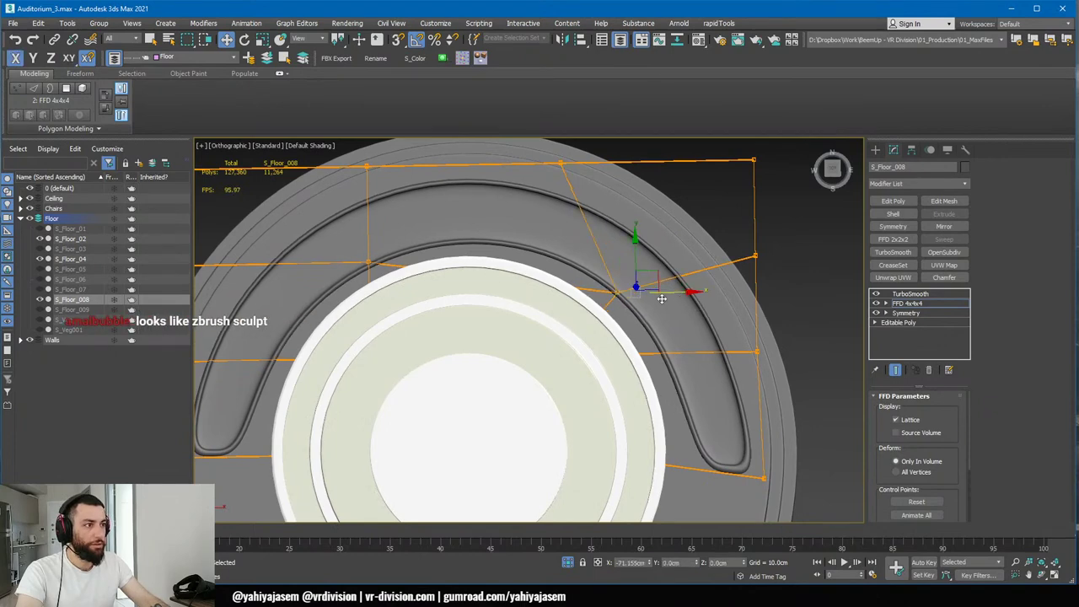
drag(694, 298, 630, 308)
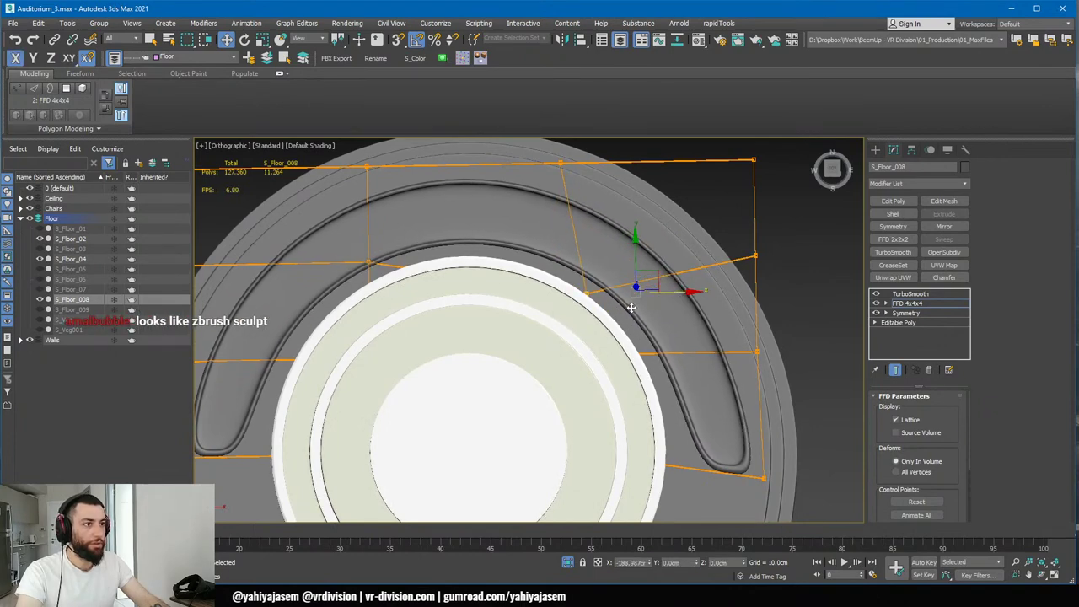
middle_drag(721, 291, 684, 339)
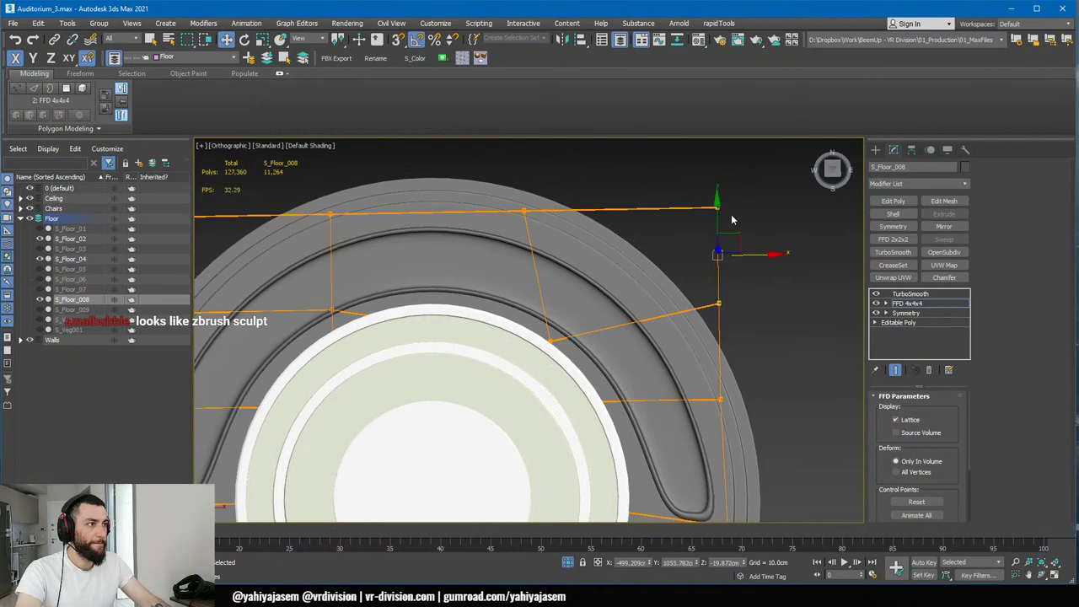
- Adjust the lattice points along the planter's outer arc and move FFD 4x4x4 below Symmetry
scroll(704, 238, down, 5)
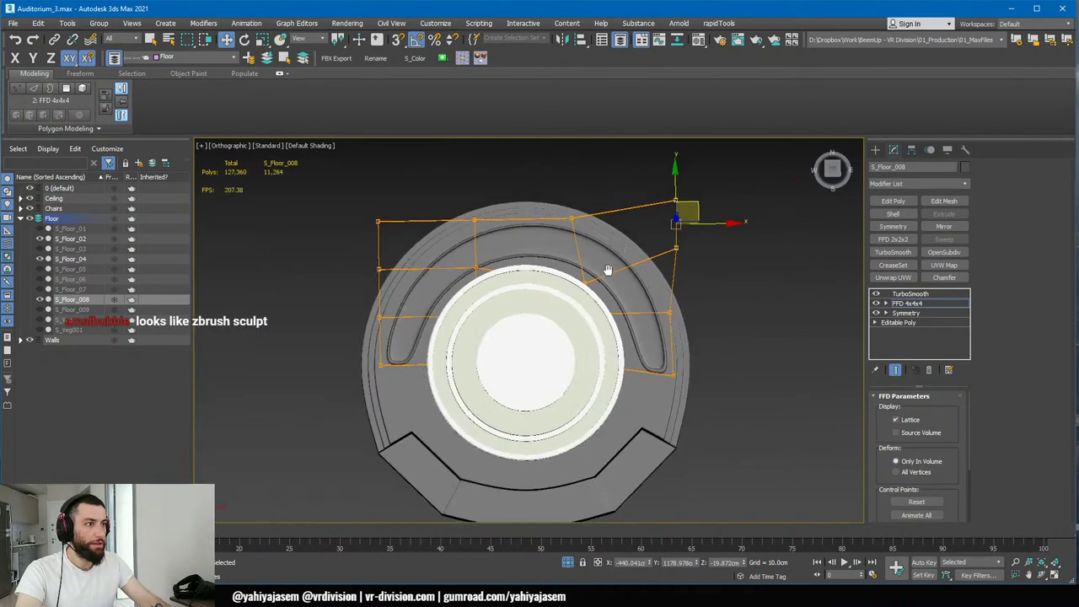
drag(477, 268, 461, 272)
drag(522, 216, 519, 213)
click(572, 265)
scroll(570, 267, up, 5)
middle_drag(563, 280, 604, 232)
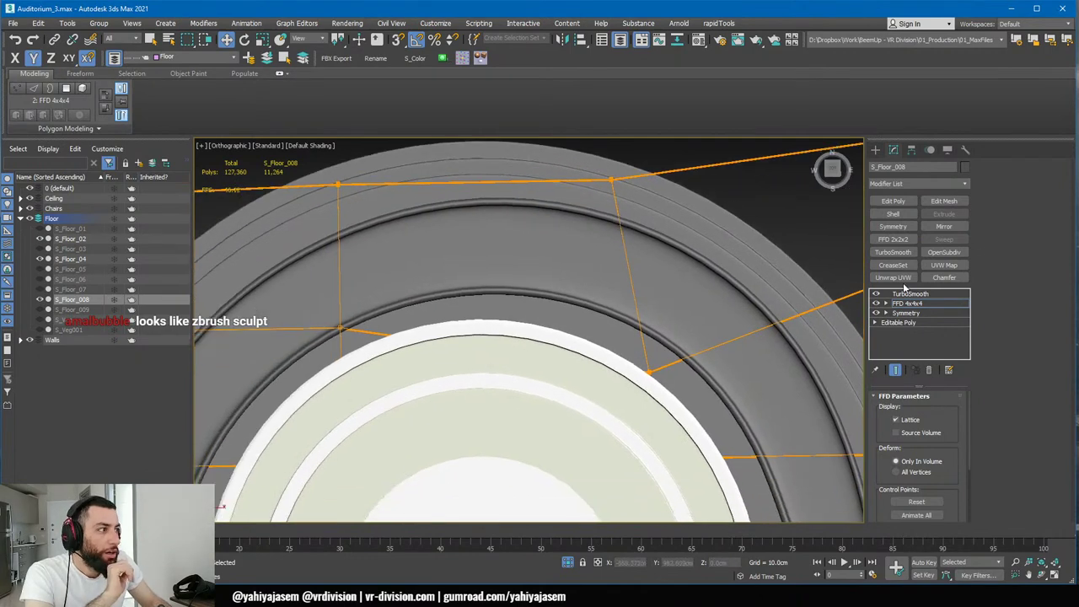
scroll(624, 282, down, 3)
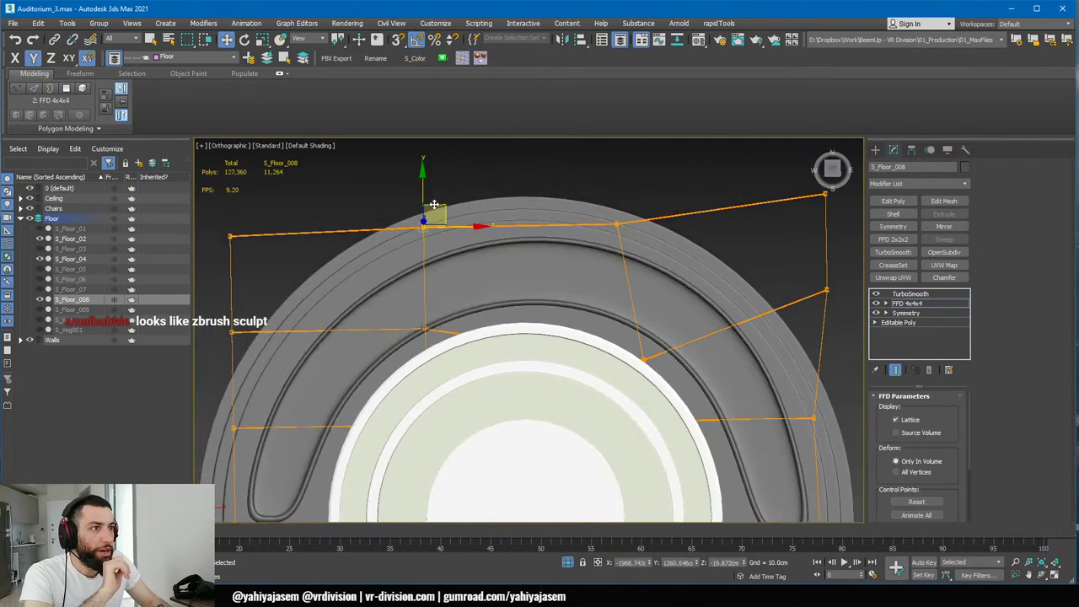
drag(434, 204, 400, 202)
click(902, 303)
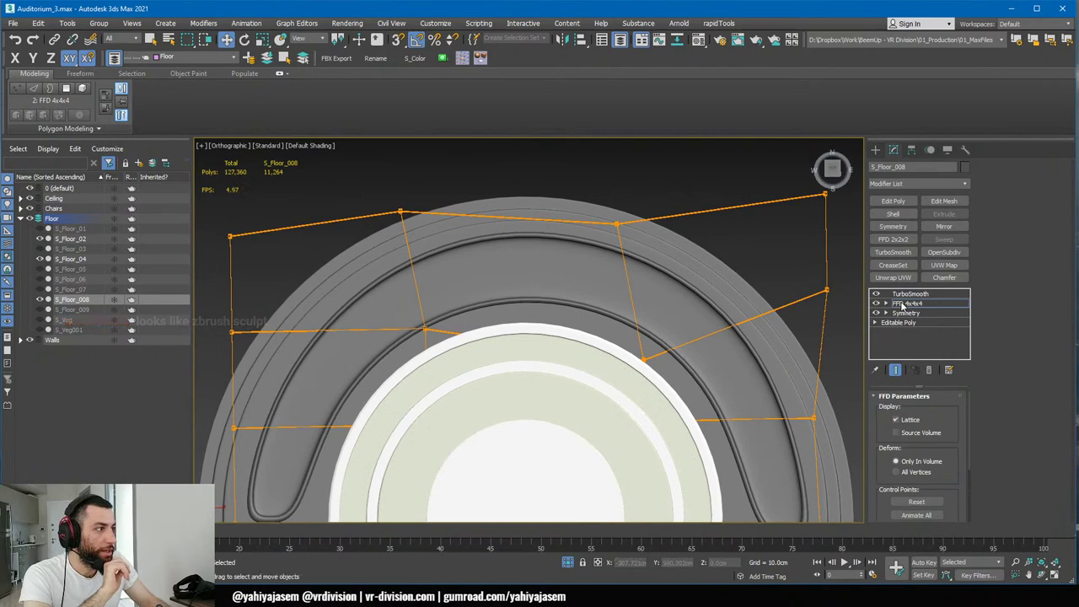
drag(912, 323, 911, 318)
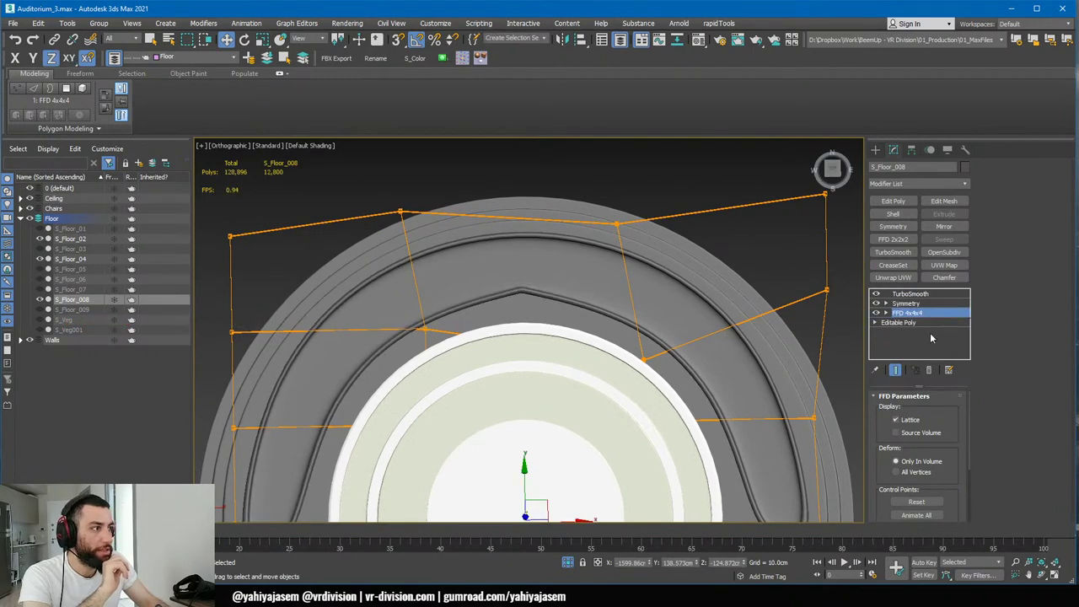
- Disable TurboSmooth on the planter, isolate it with edged faces and inspect the mesh at the symmetry seam
right_click(908, 294)
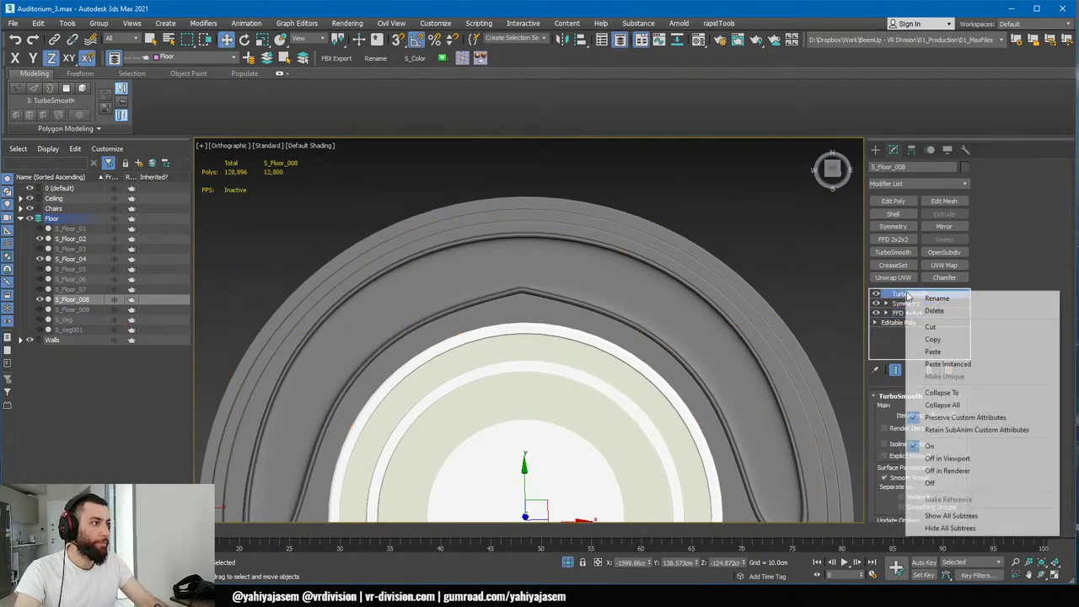
click(877, 295)
key(alt+q)
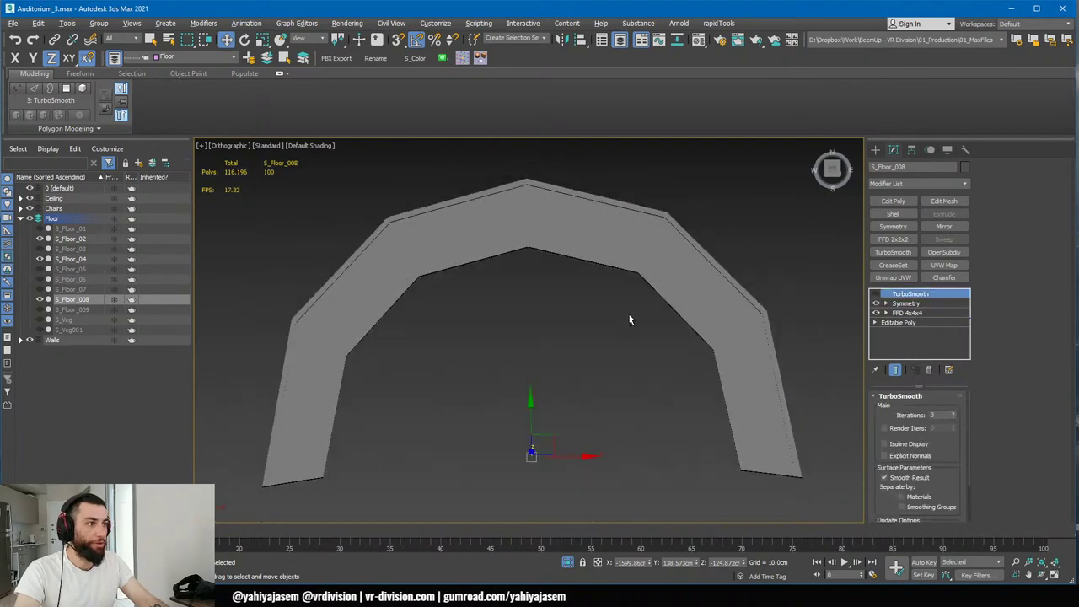
alt+middle_drag(630, 315, 620, 290)
key(F4)
scroll(607, 268, up, 5)
alt+middle_drag(503, 223, 353, 243)
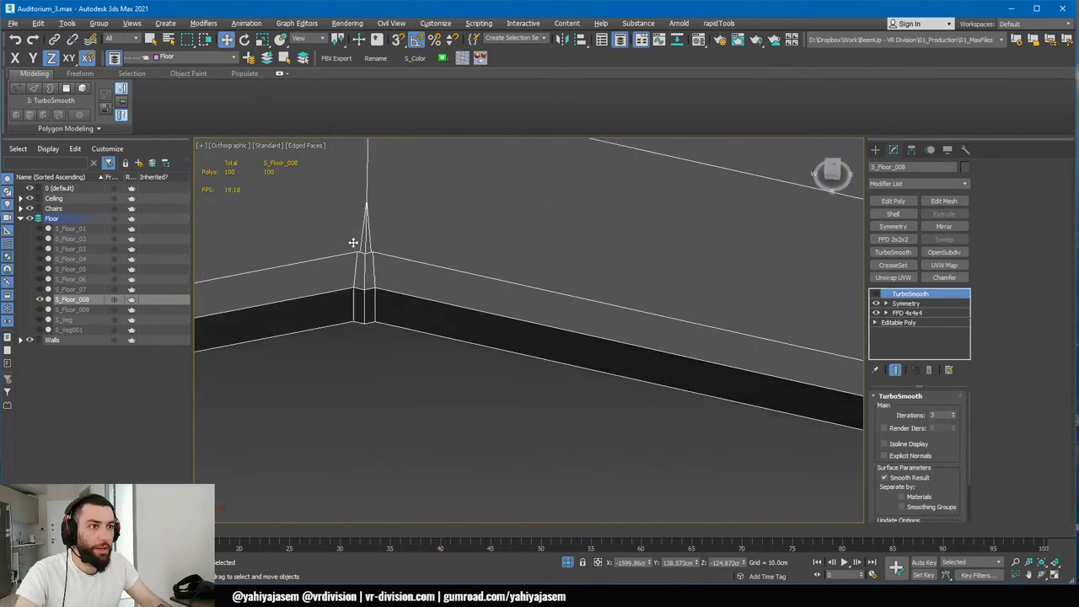
alt+middle_drag(707, 289, 852, 316)
- Delete the FFD 4x4x4 modifier from the curved planter
right_click(908, 314)
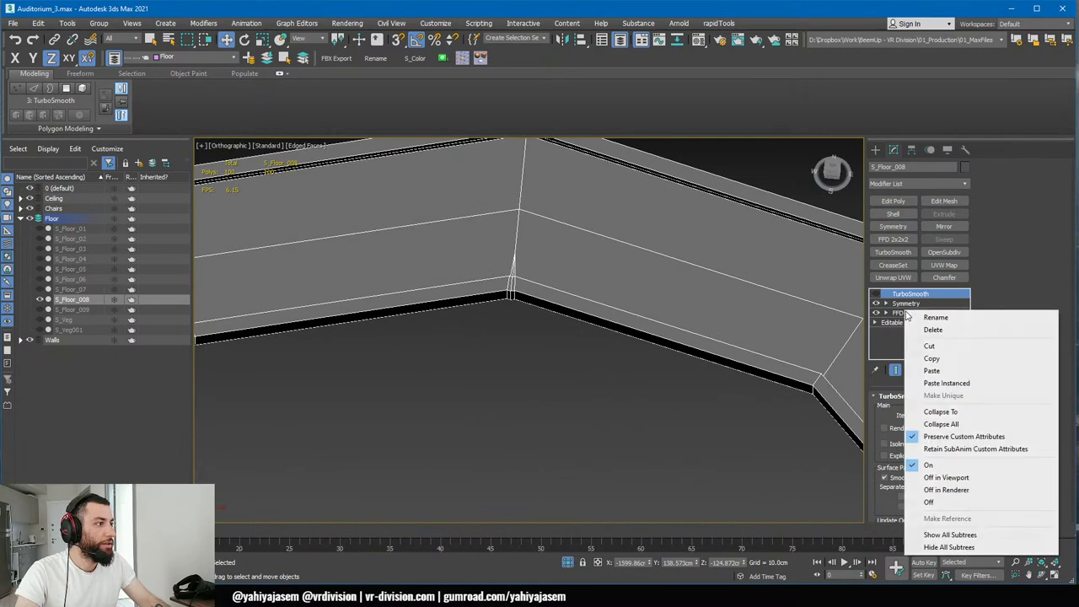
click(926, 328)
key(z)
scroll(721, 369, up, 2)
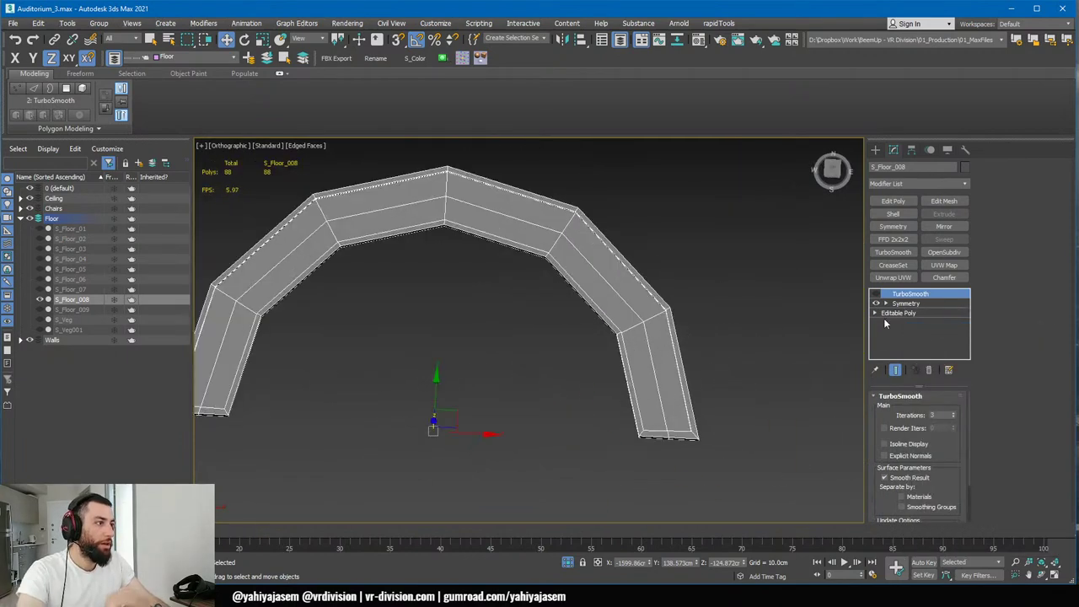
- Add an Edit Poly modifier below Symmetry and select the outer corner vertices at the planter's tip
click(895, 207)
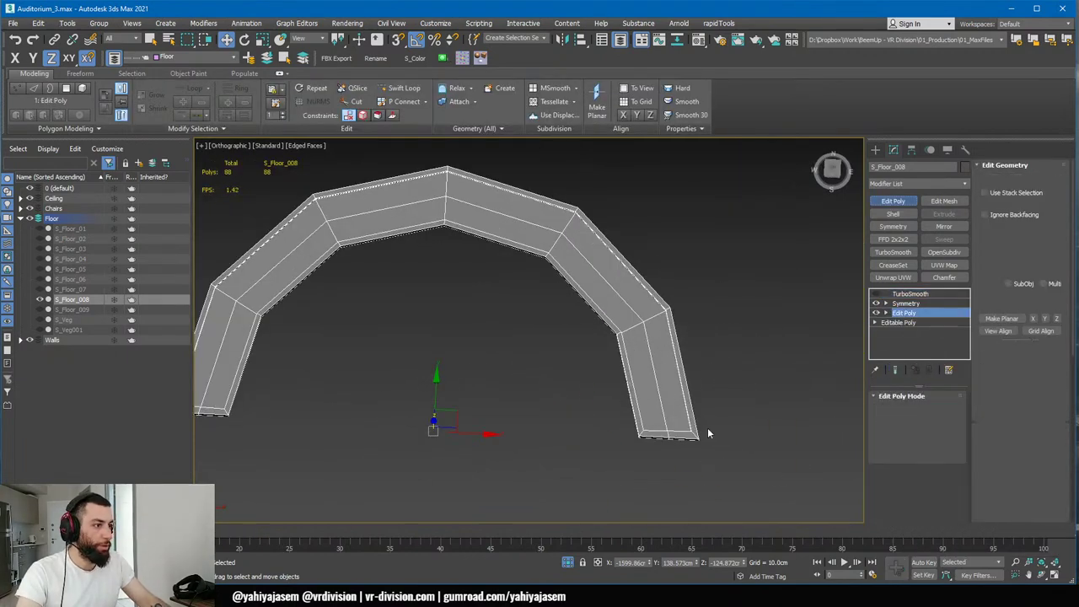
key(1)
drag(684, 455, 717, 416)
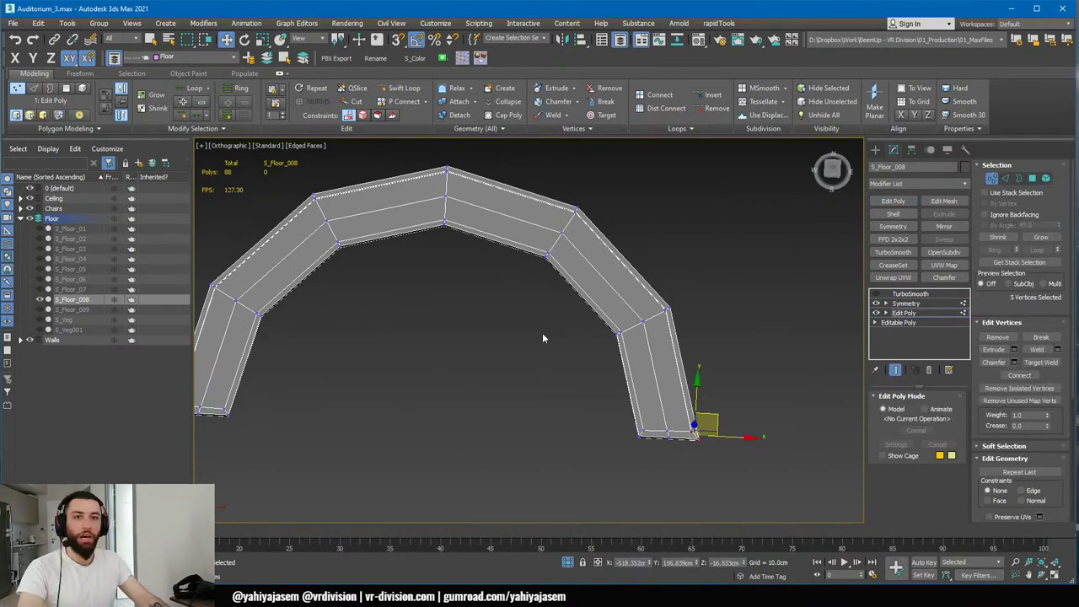
alt+middle_drag(543, 338, 580, 344)
- Re-enable TurboSmooth on the planter and check the smoothed shape of its rounded tip
click(876, 293)
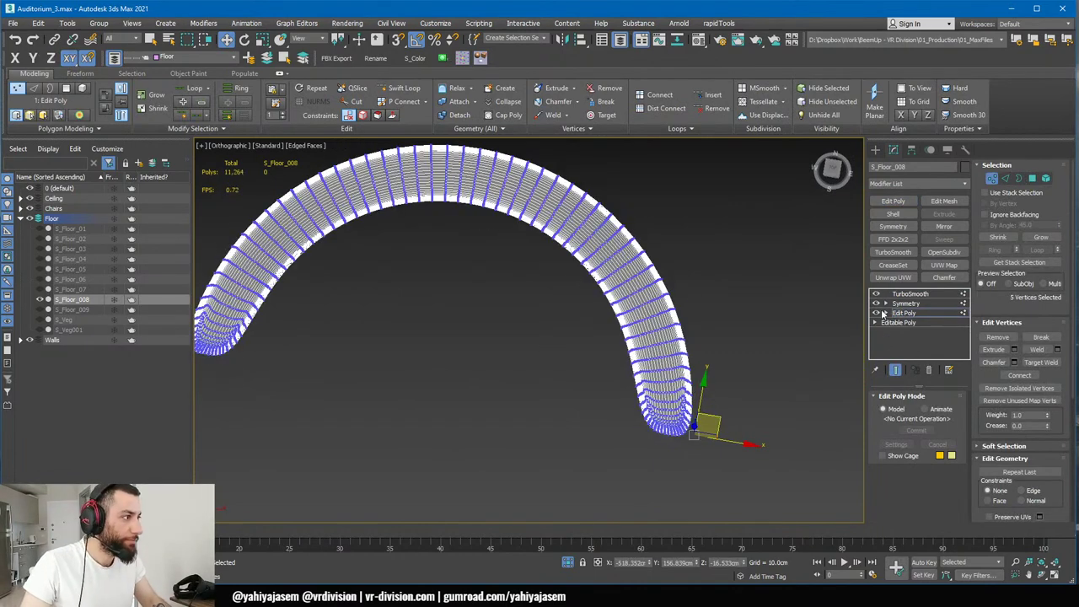
scroll(654, 431, up, 3)
key(F4)
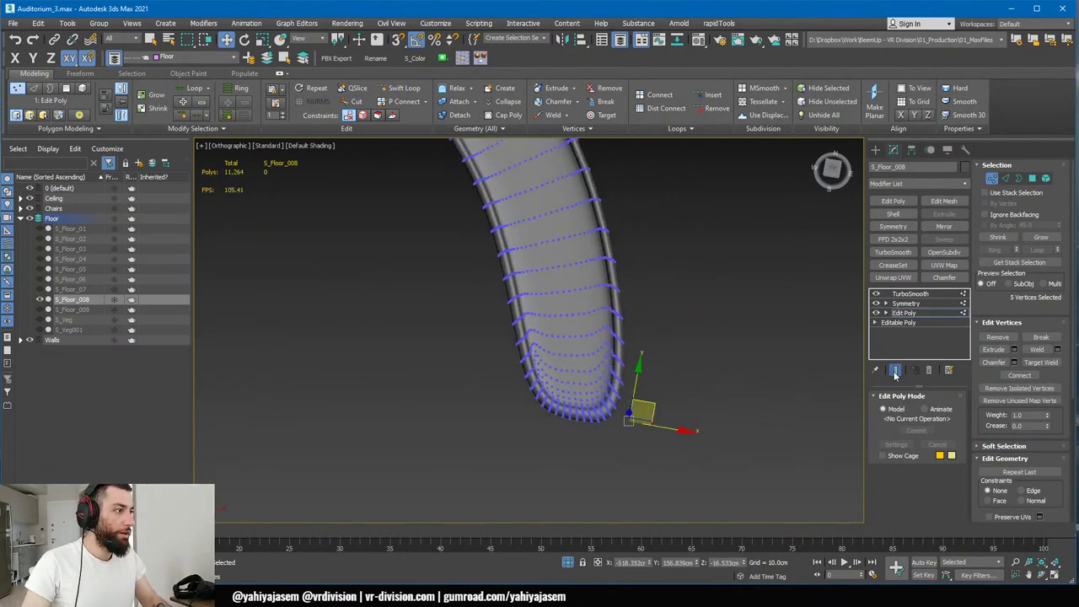
click(895, 371)
key(F4)
scroll(660, 363, down, 3)
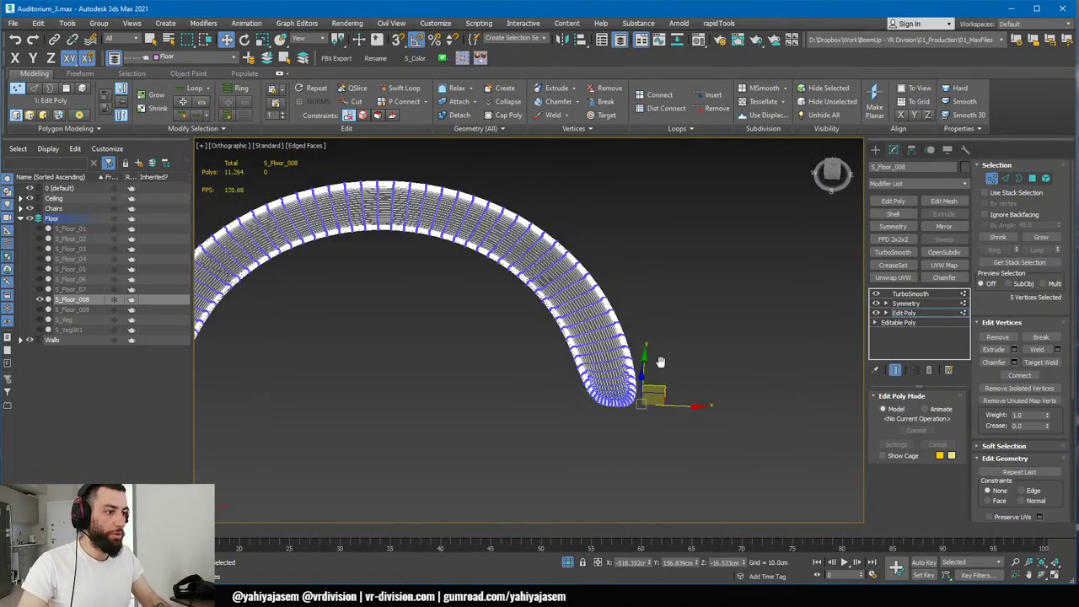
click(568, 562)
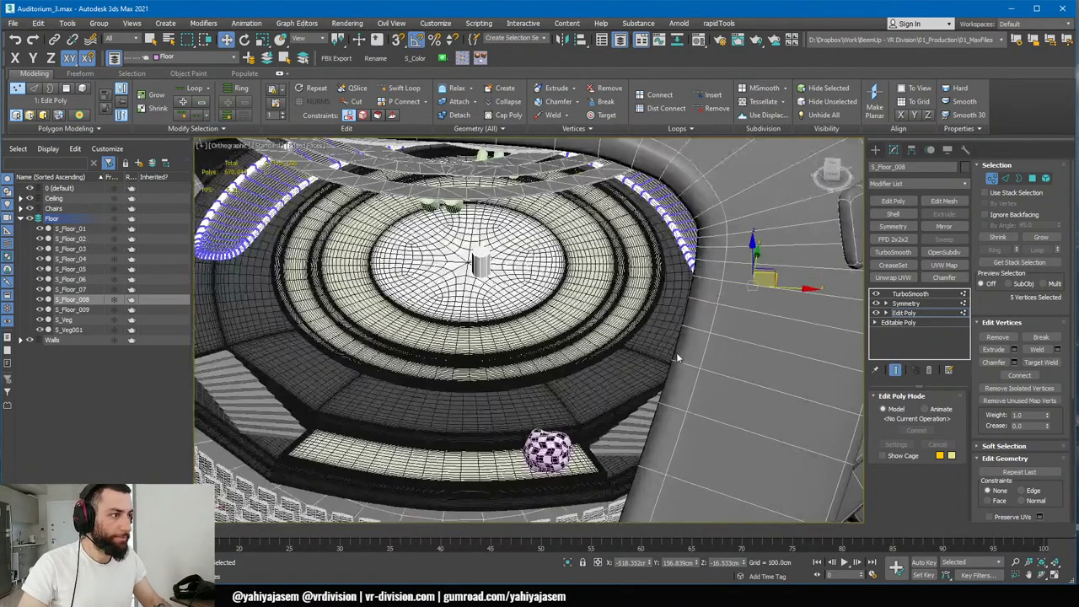
alt+middle_drag(677, 354, 681, 372)
key(alt+q)
scroll(728, 321, up, 3)
alt+middle_drag(727, 324, 667, 374)
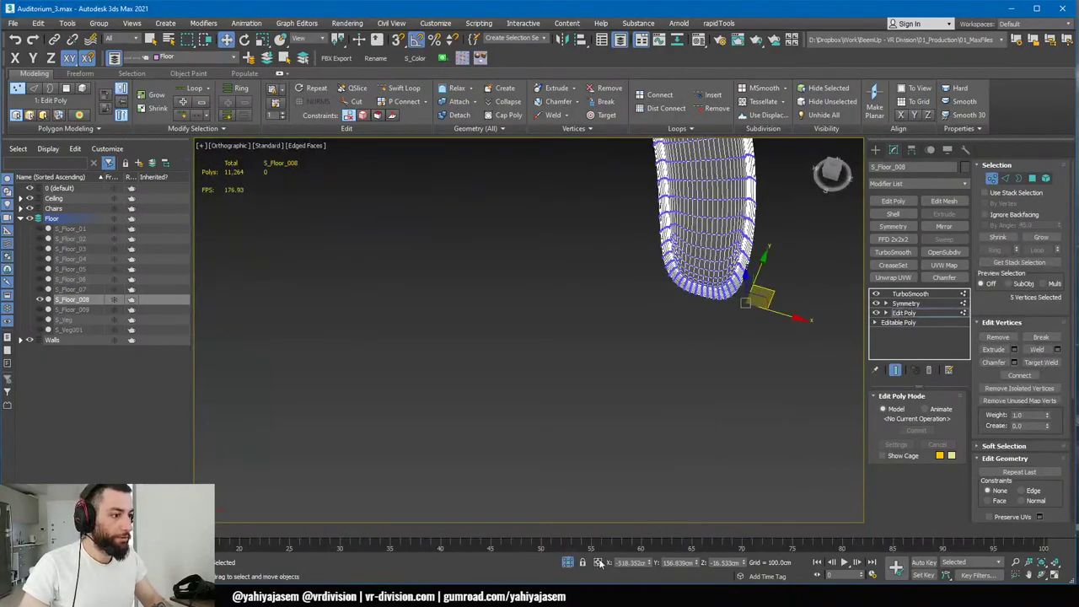
- Finish editing the planter vertices, leave its isolation, and isolate S_Floor_02, S_Floor_04 and S_Floor_008 together
key(1)
click(567, 561)
ctrl+click(646, 373)
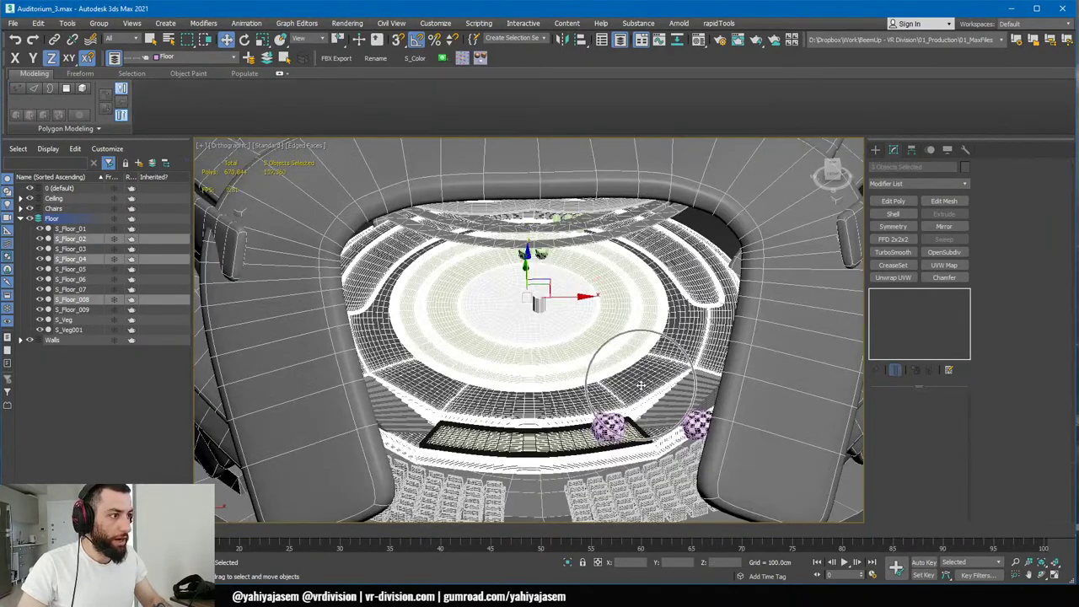
key(alt+q)
alt+middle_drag(646, 373, 626, 385)
- Turn off edged faces, select the curved planter and examine how it follows the circular stage from above
click(756, 396)
key(F4)
click(712, 339)
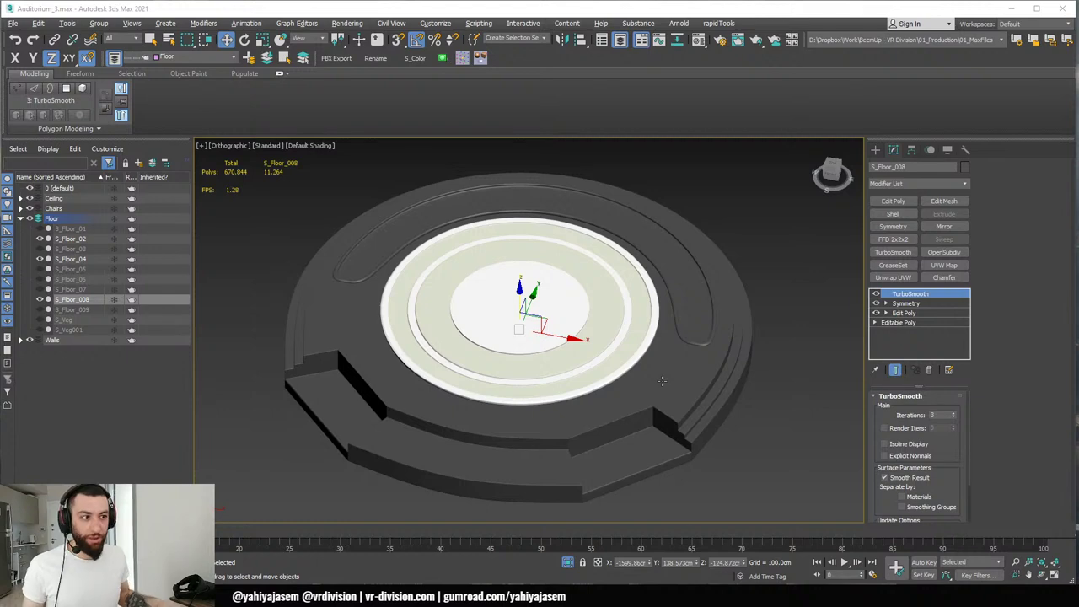
scroll(498, 302, down, 5)
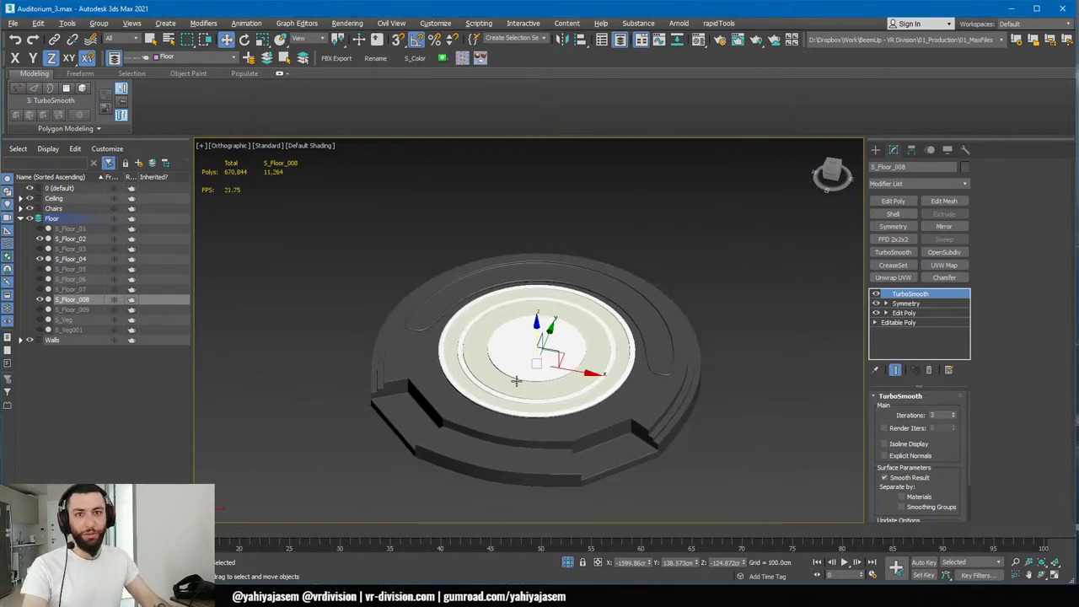
alt+middle_drag(521, 385, 504, 427)
scroll(497, 388, up, 4)
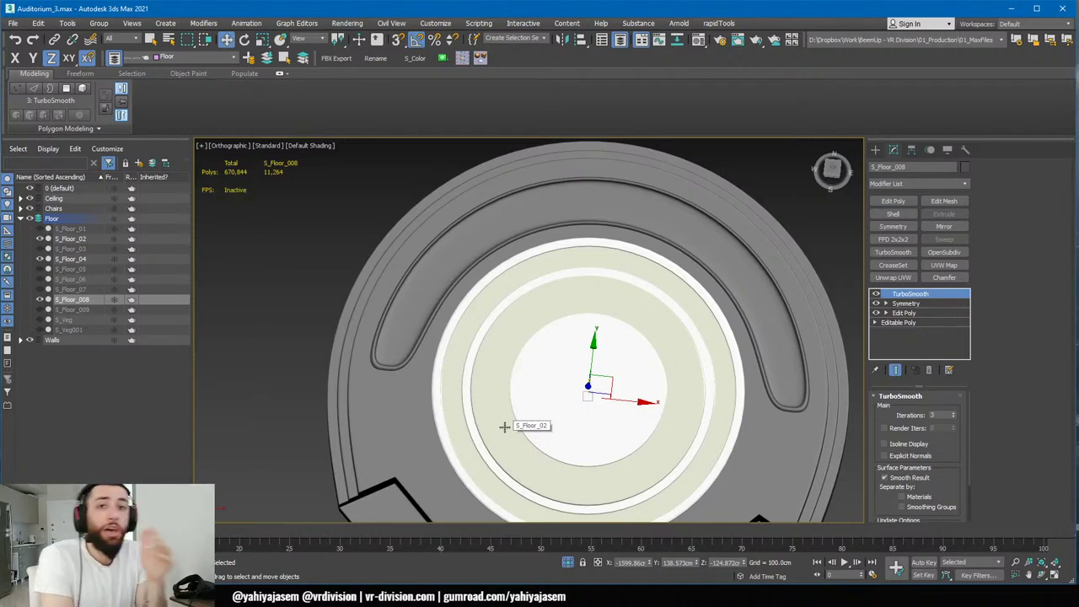
- Switch to the Unreal Editor and search the whole Content folder for "merge"
key(alt+Tab)
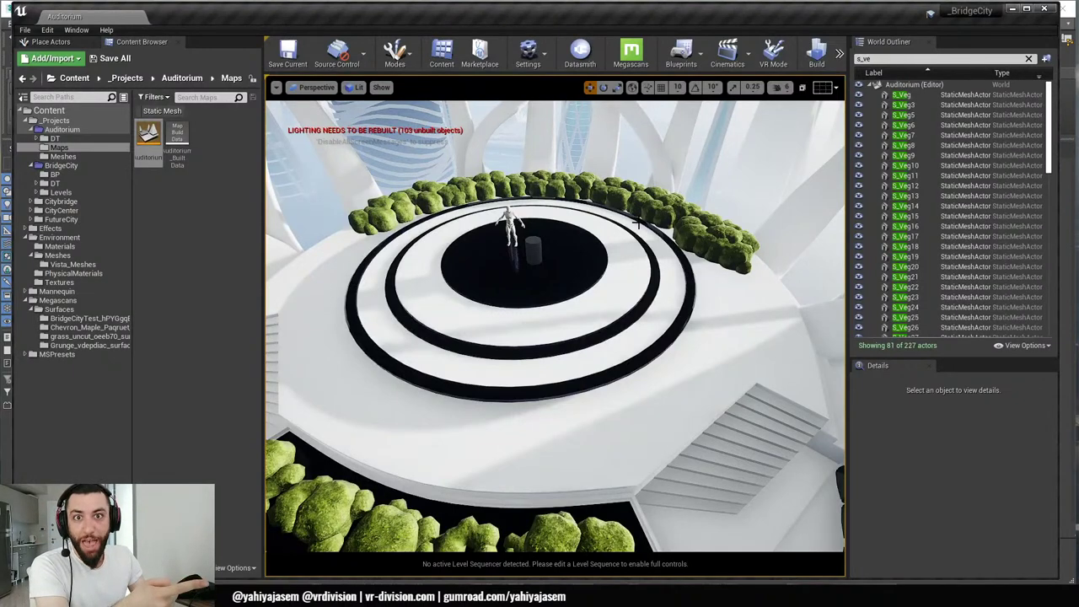
alt+drag(725, 266, 720, 266)
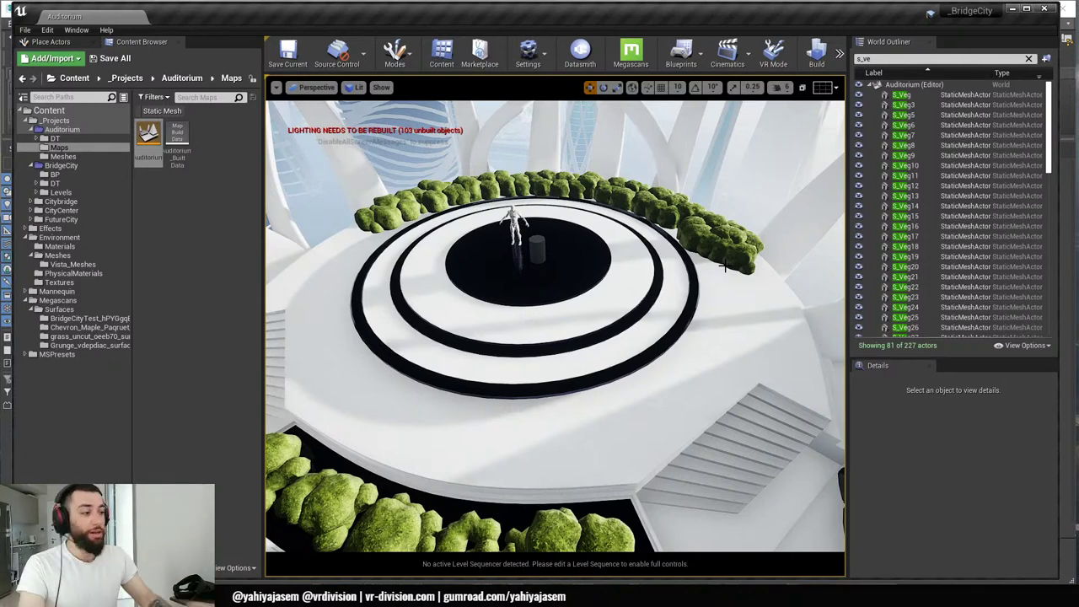
click(56, 110)
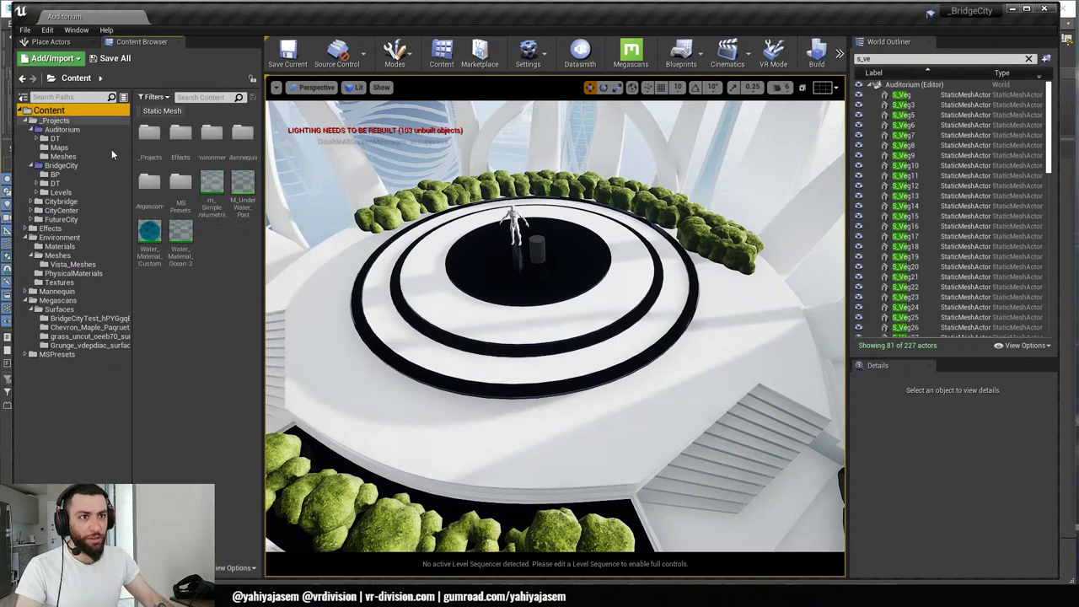
click(209, 98)
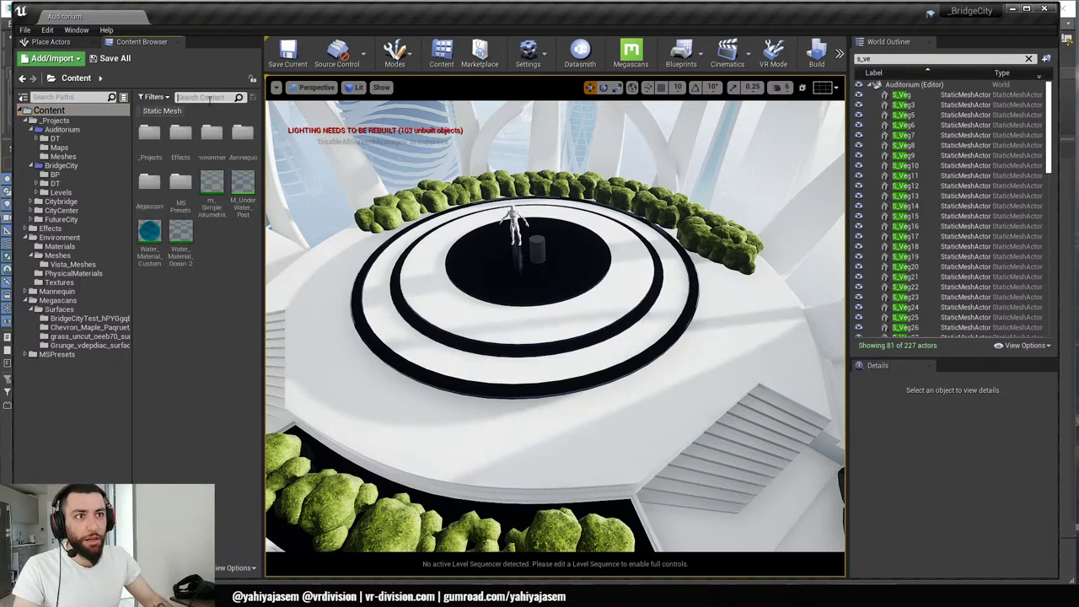
text(merge)
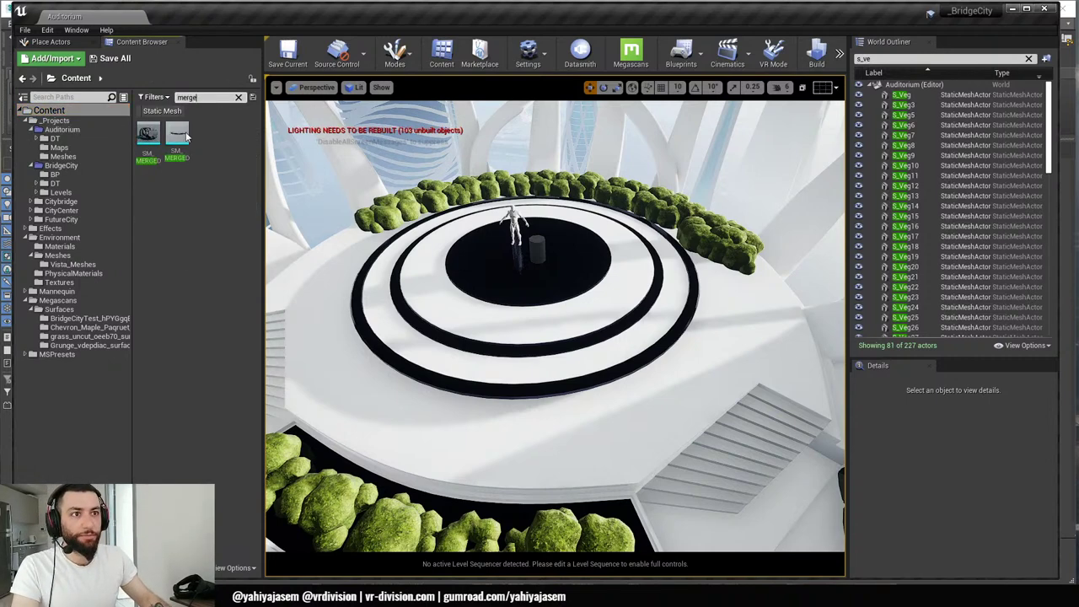
click(187, 145)
key(ctrl+b)
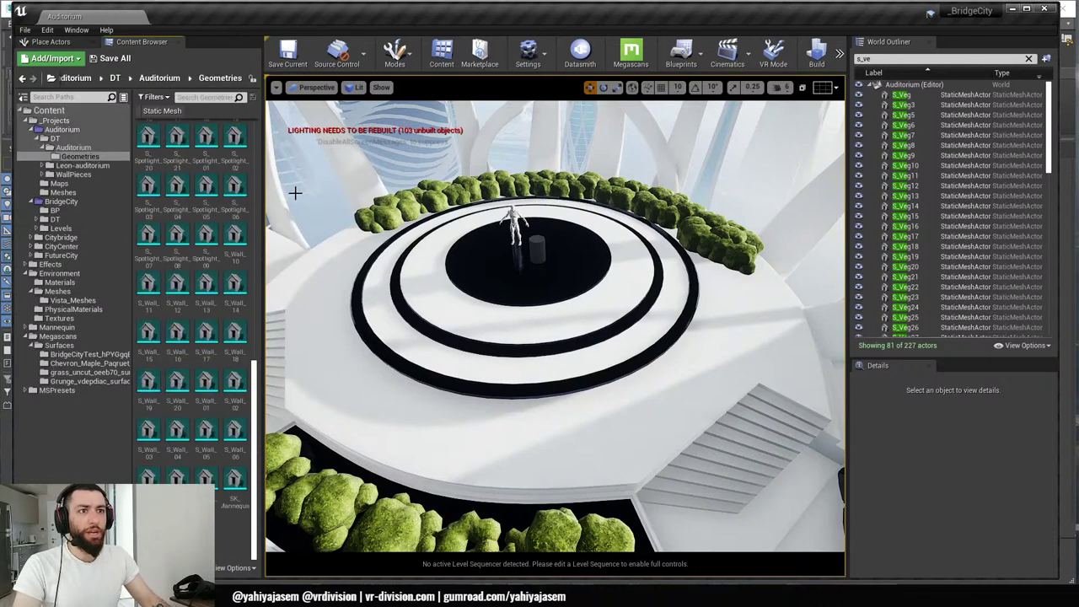
- Search the Content folder for "merge" again and open the first SM_MERGED static mesh
click(68, 110)
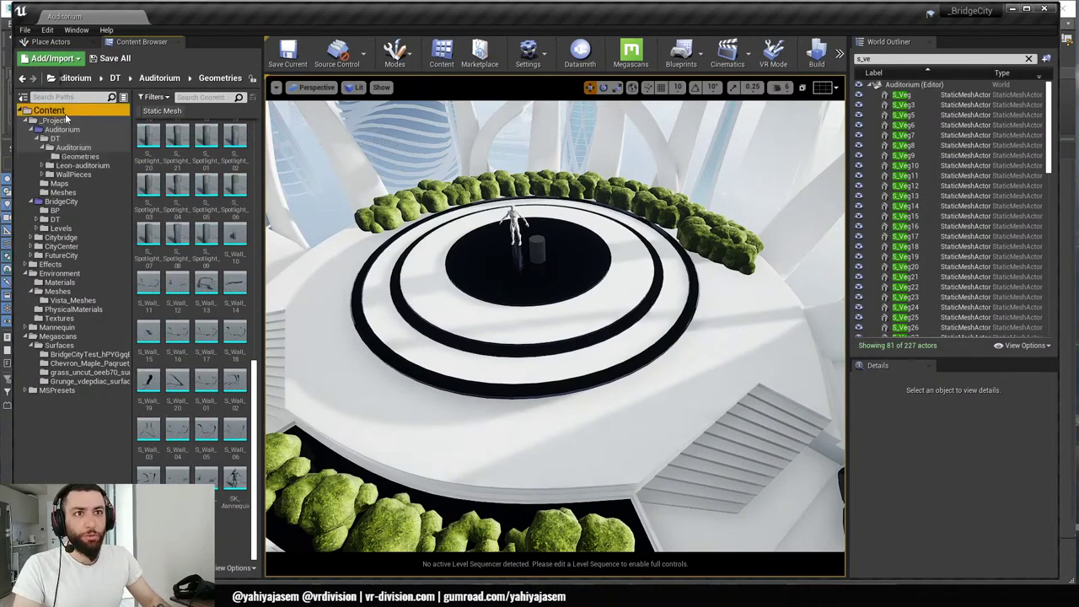
click(192, 97)
text(merg)
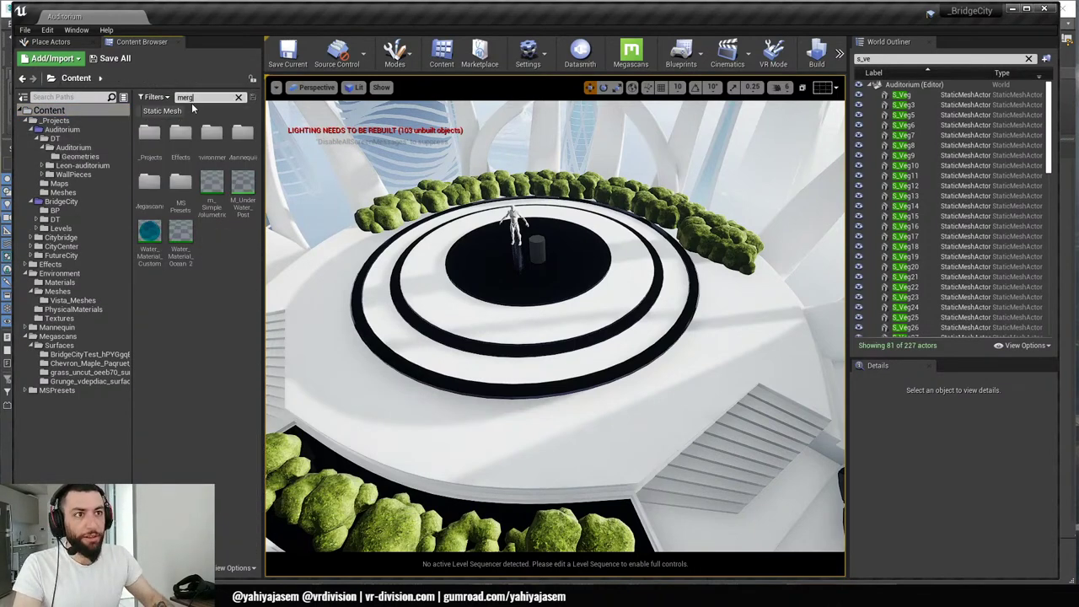
text(e)
double_click(154, 139)
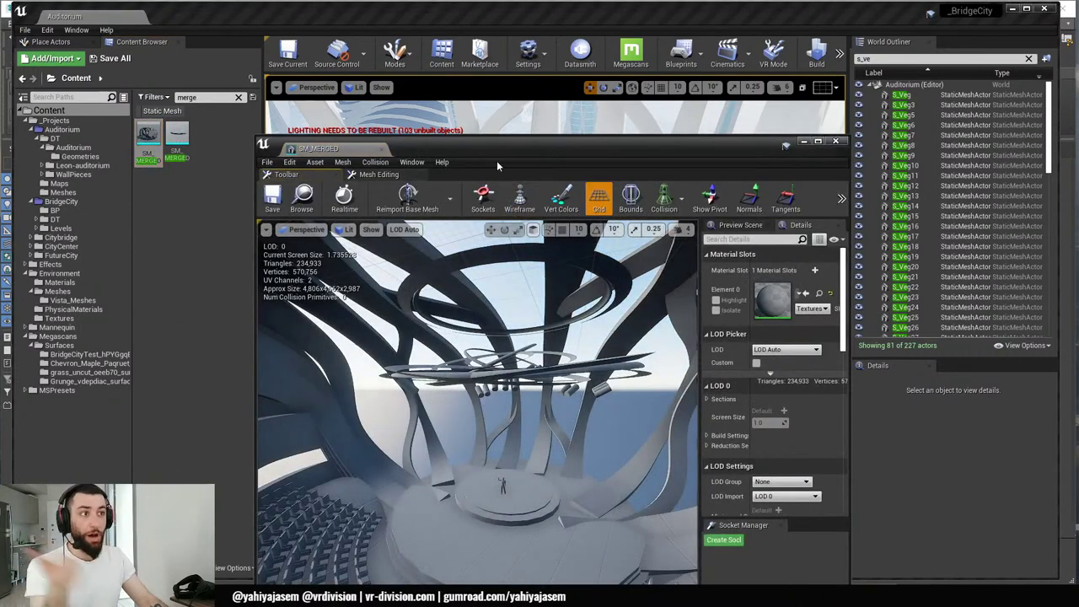
- Move the SM_MERGED window clear of the level viewport and look up at the auditorium's walls and ceiling
drag(498, 152, 443, 471)
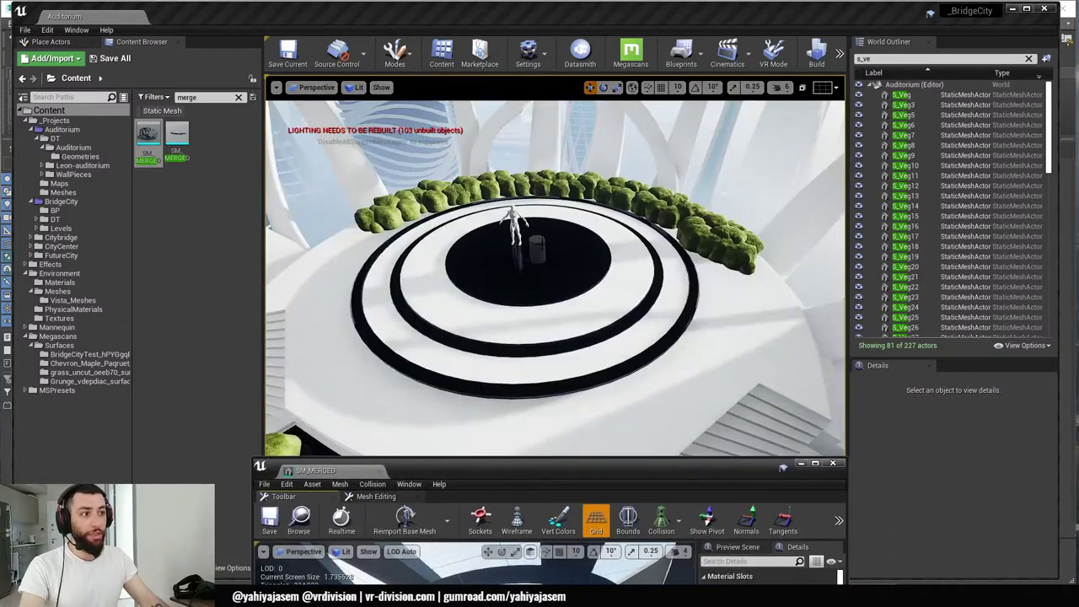
right_drag(568, 251, 570, 173)
click(569, 251)
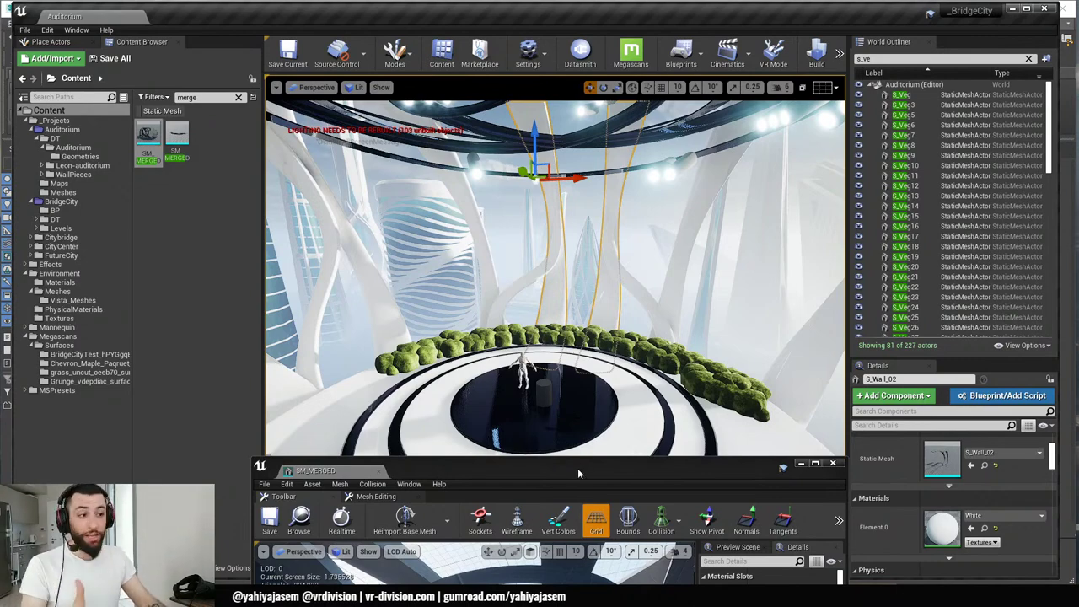
- Maximize the SM_MERGED mesh editor and examine the merged auditorium blockout from outside and around the seating
drag(578, 468, 580, 110)
double_click(580, 110)
mouse_move(540, 329)
right_down()
mouse_move(595, 349)
mouse_move(527, 339)
right_up()
mouse_move(567, 263)
right_down()
mouse_move(514, 270)
mouse_move(566, 262)
right_up()
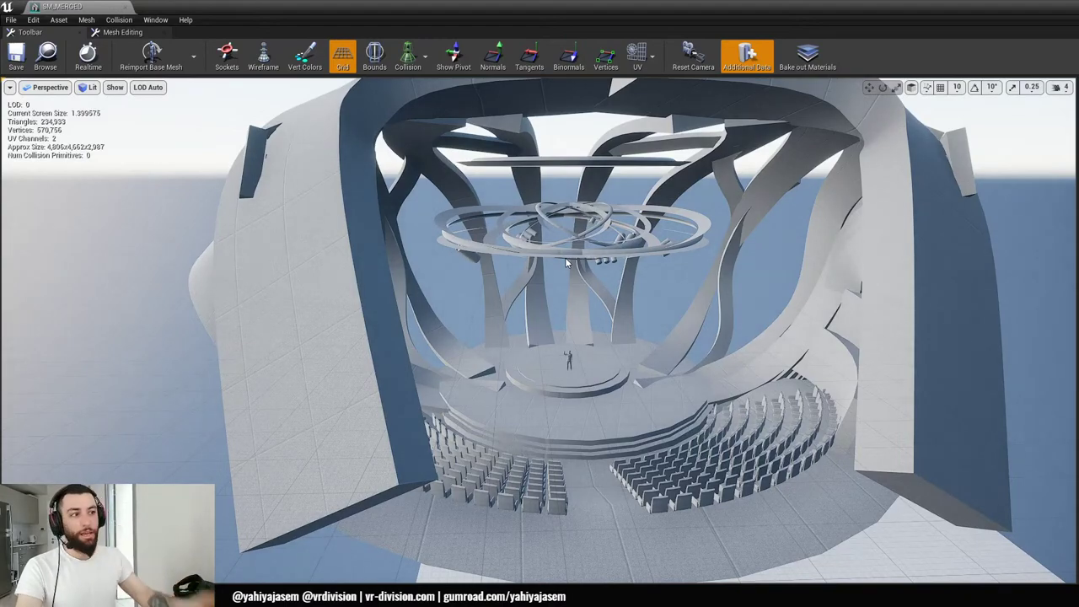
right_drag(565, 260, 725, 253)
right_drag(708, 304, 517, 278)
- Dock the SM_MERGED editor beside the Auditorium level and return to the level
key(alt+Tab)
drag(99, 8, 242, 26)
click(106, 17)
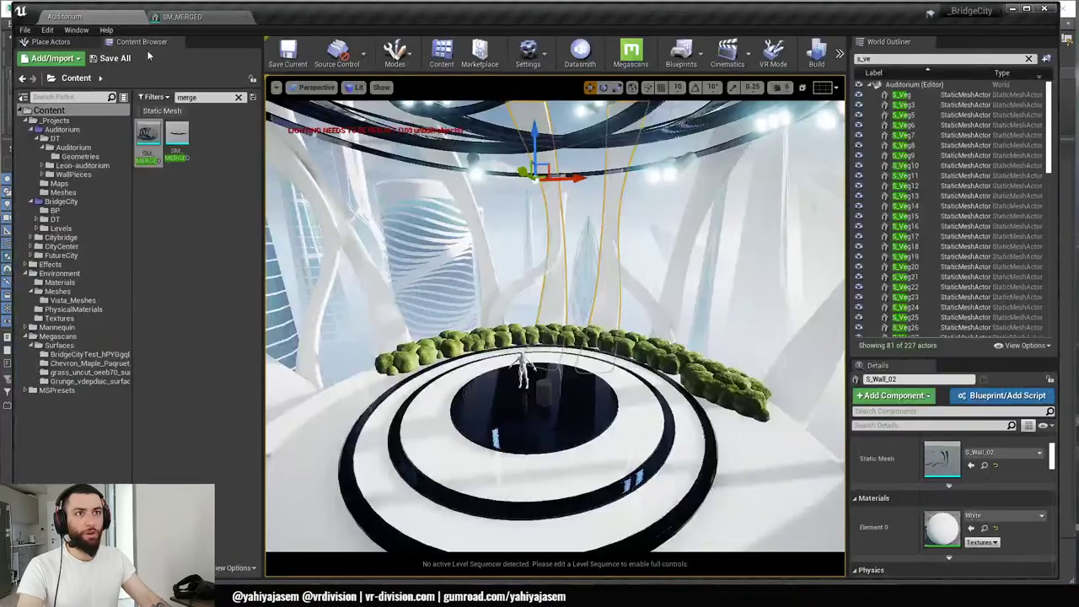
- Deselect the wall piece and examine the columns and the hedge around the stage in the Auditorium level
mouse_move(554, 348)
right_down()
mouse_move(506, 337)
mouse_move(567, 343)
right_up()
key(Escape)
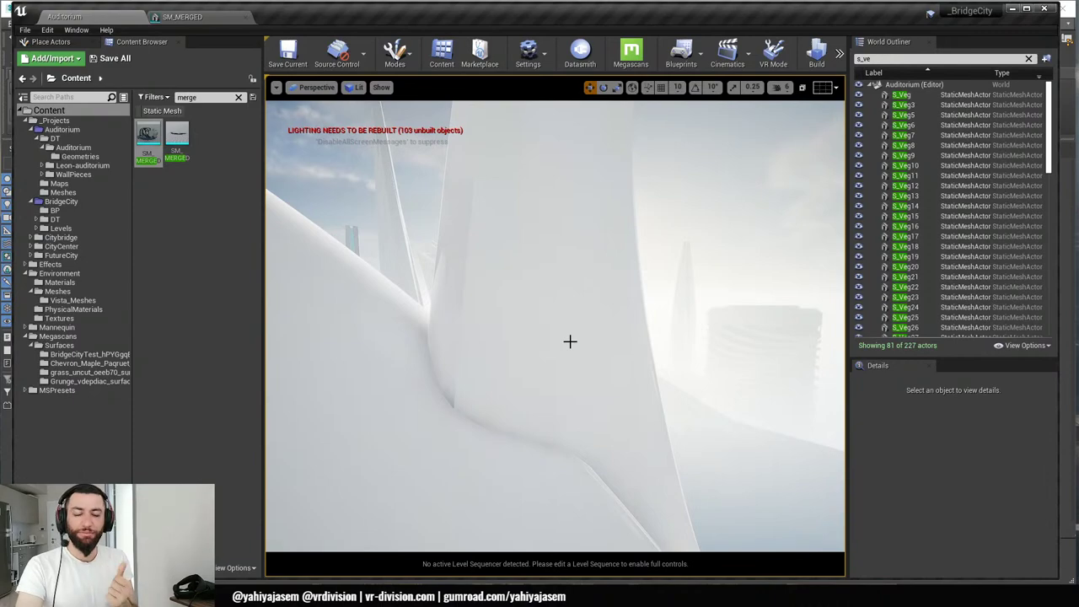
right_drag(570, 341, 524, 356)
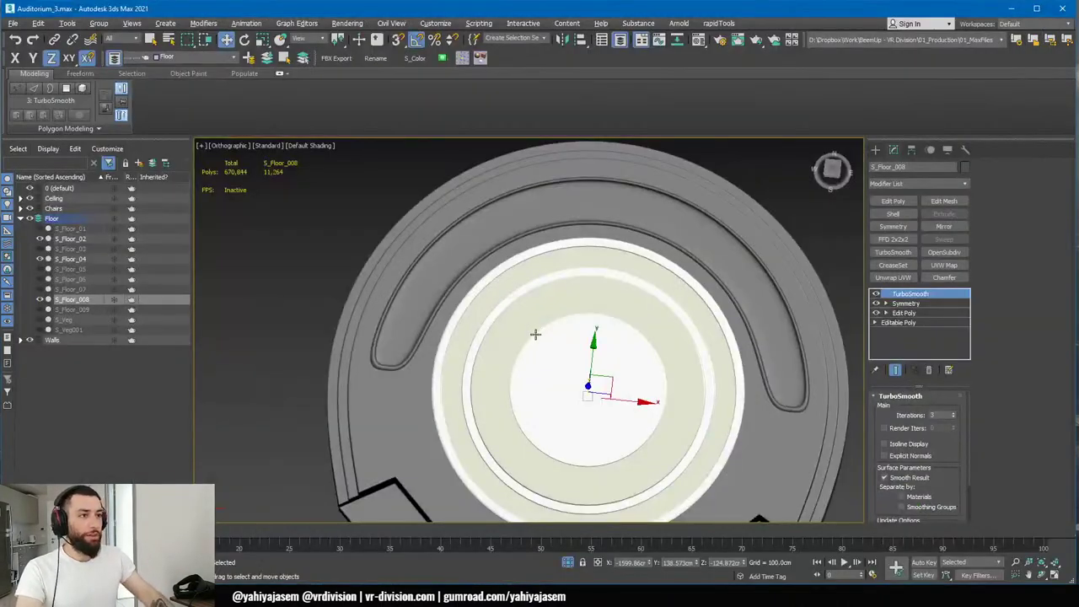
- Reopen the SM_MERGED mesh and compare its stage, columns and ceiling rings with the concept art
key(alt+Tab)
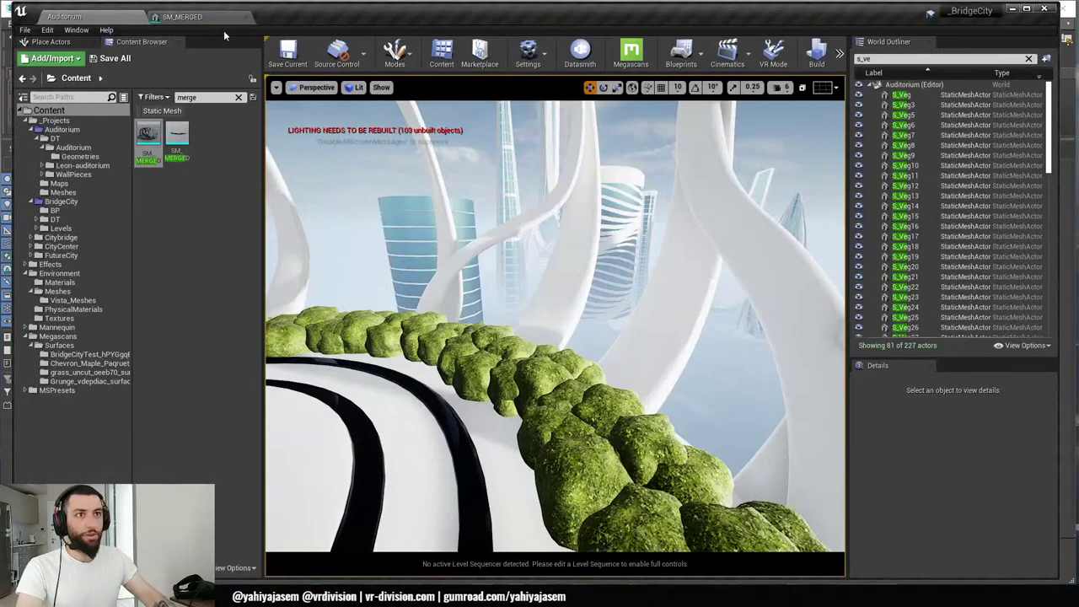
click(218, 18)
right_drag(369, 152, 324, 191)
right_drag(378, 324, 517, 249)
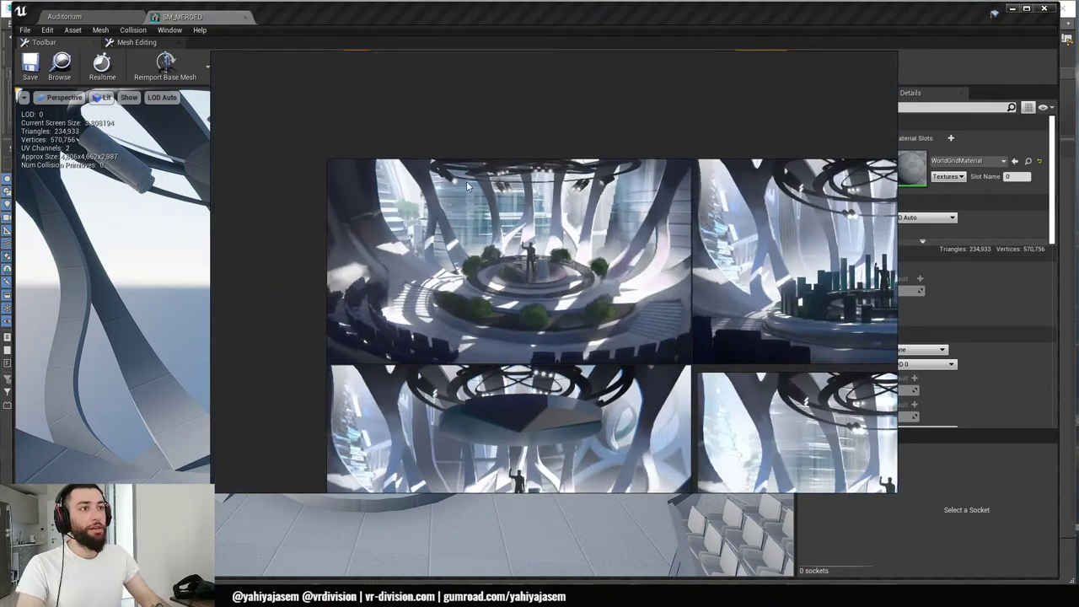
click(361, 17)
mouse_move(529, 193)
right_down()
mouse_move(519, 193)
mouse_move(529, 193)
right_up()
key(w)
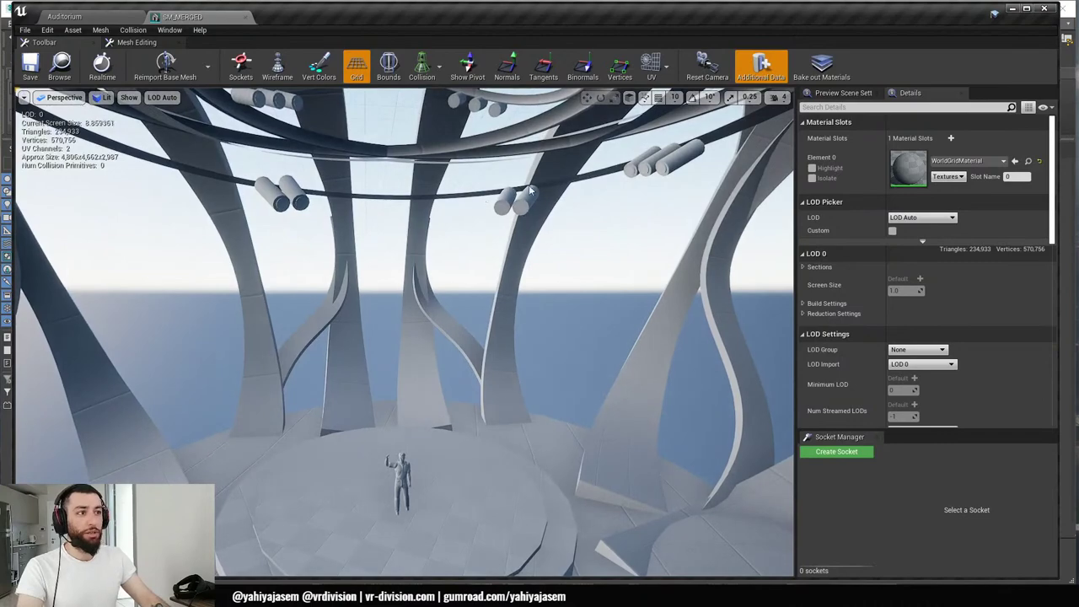
- Switch back to 3ds Max, turn on edged faces and examine the stage rings and curved planter
key(alt+Tab)
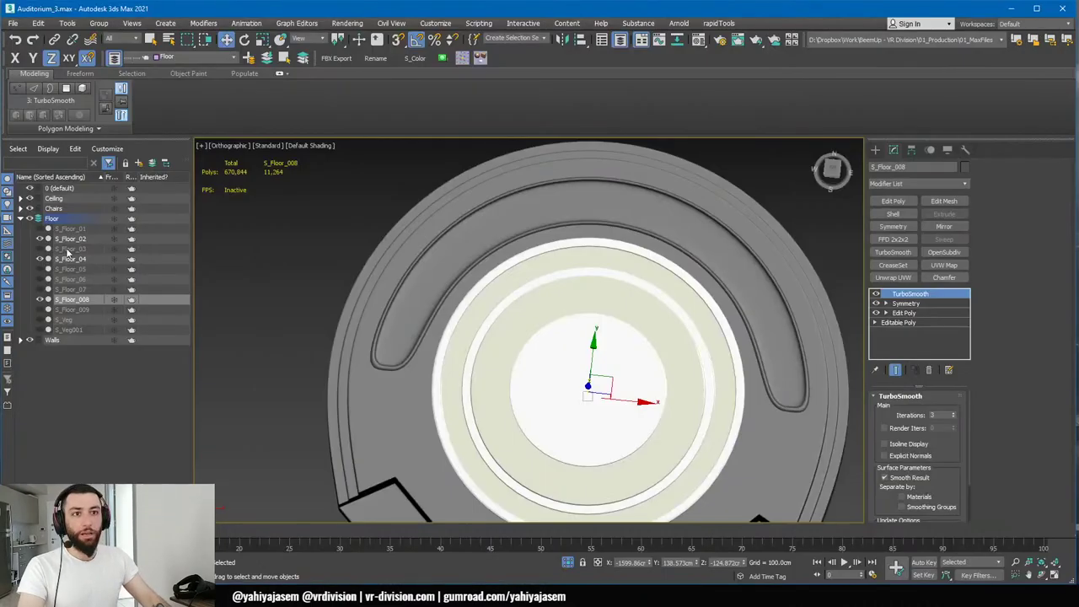
alt+middle_drag(525, 339, 600, 291)
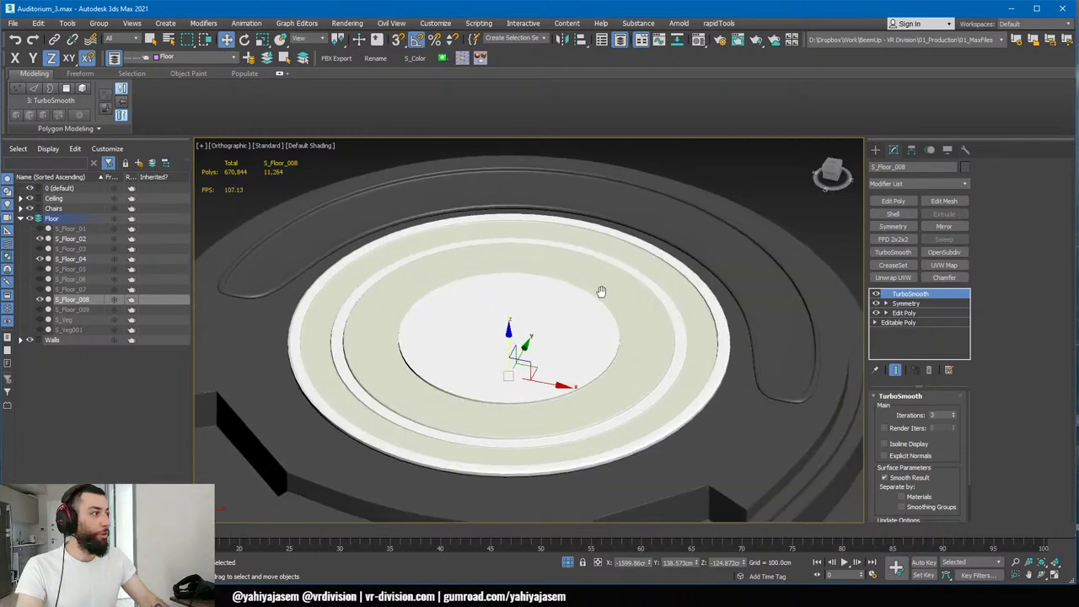
scroll(569, 303, up, 3)
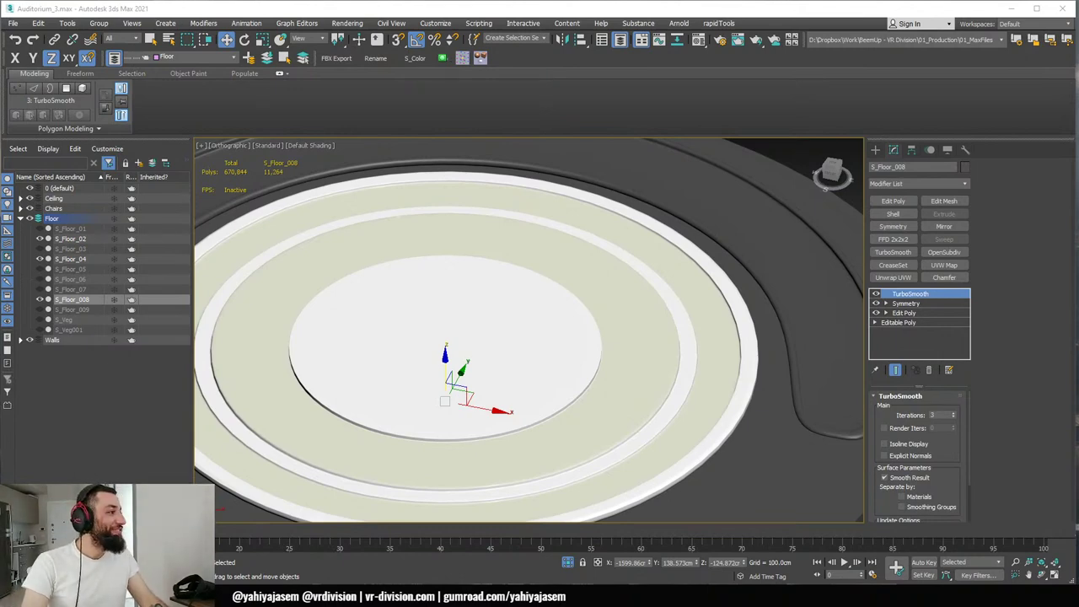
scroll(448, 315, up, 4)
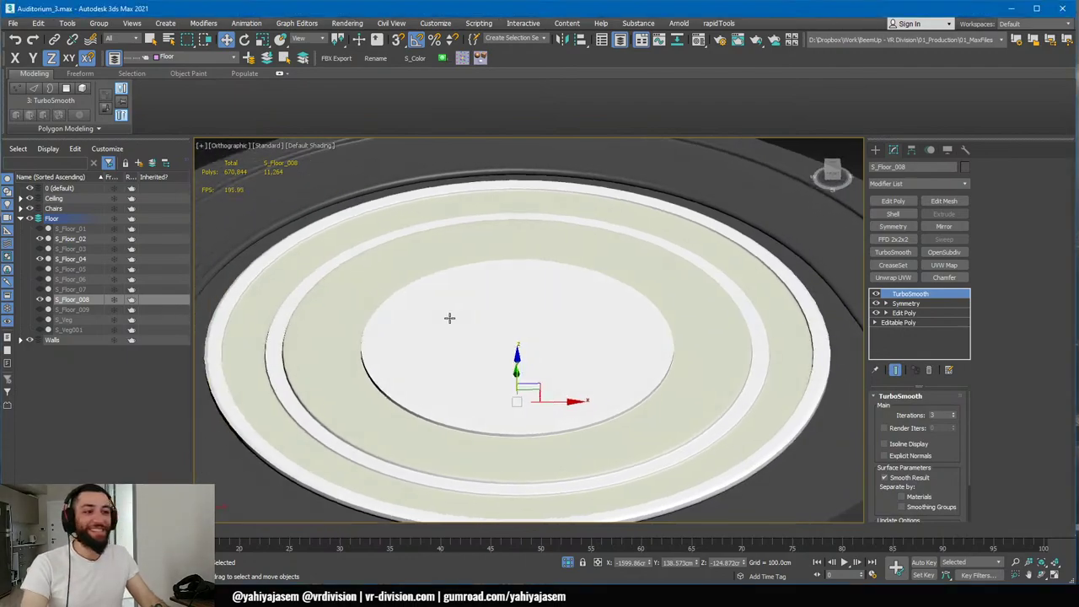
key(F4)
scroll(660, 252, down, 8)
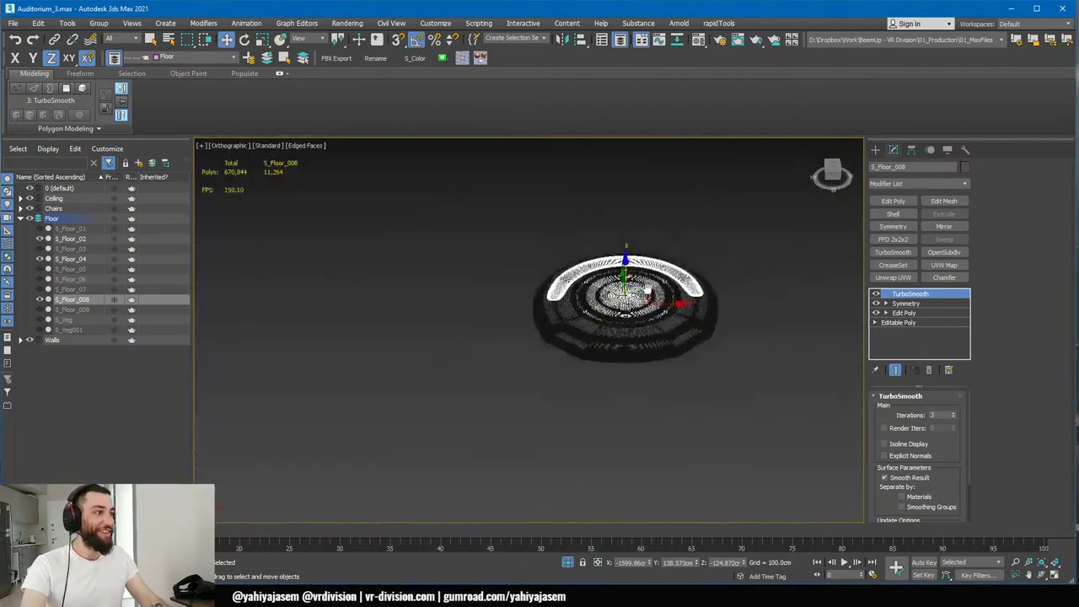
alt+middle_drag(660, 253, 656, 394)
scroll(656, 393, up, 4)
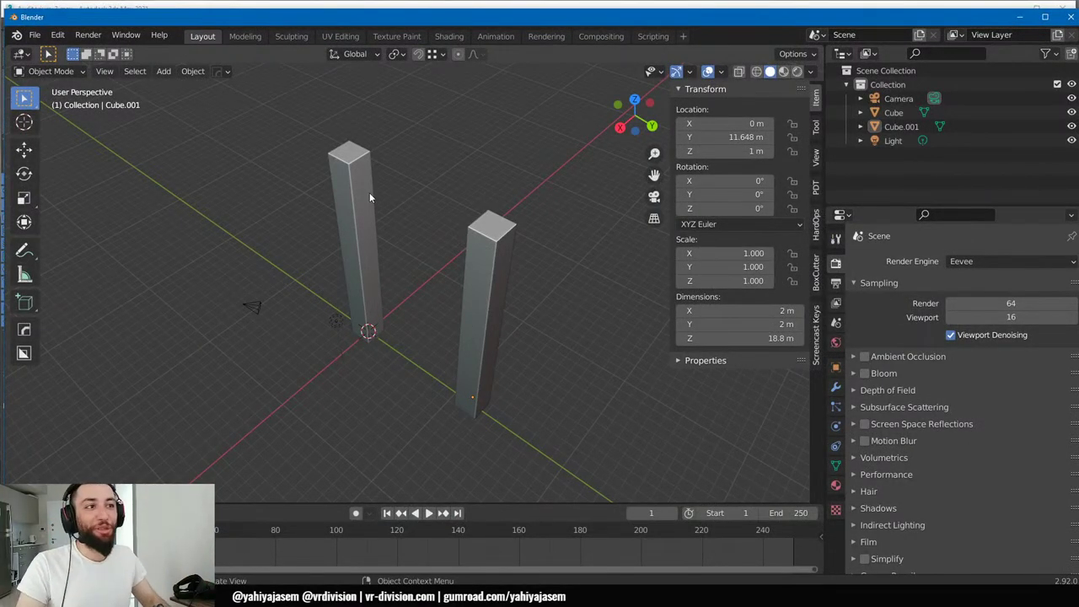
- Minimize Blender and bring up the procedural city tutorial video in the browser
scroll(370, 197, down, 4)
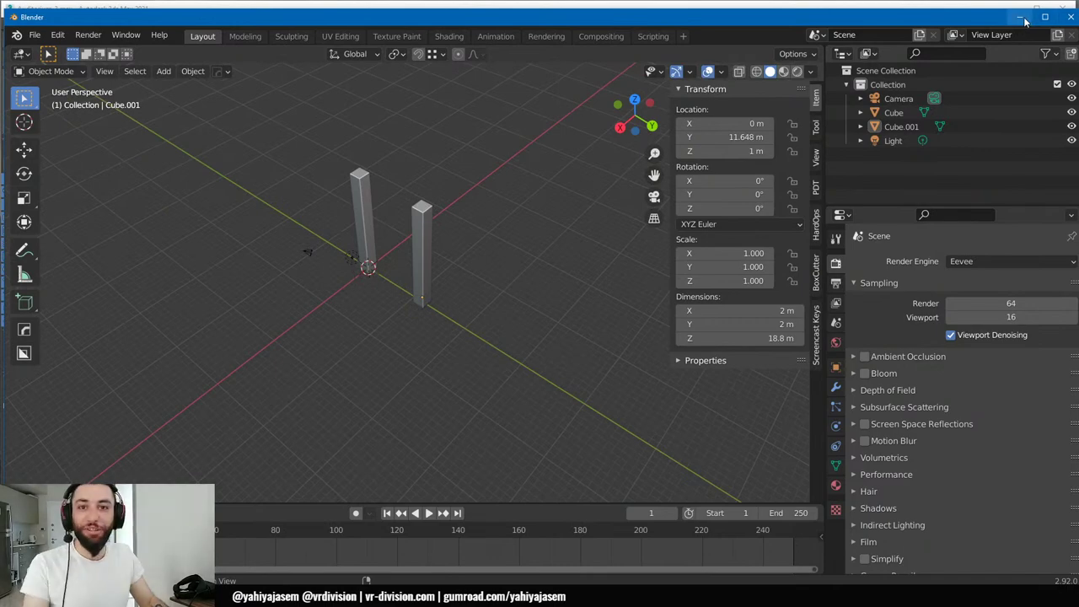
click(1022, 18)
key(alt+Tab)
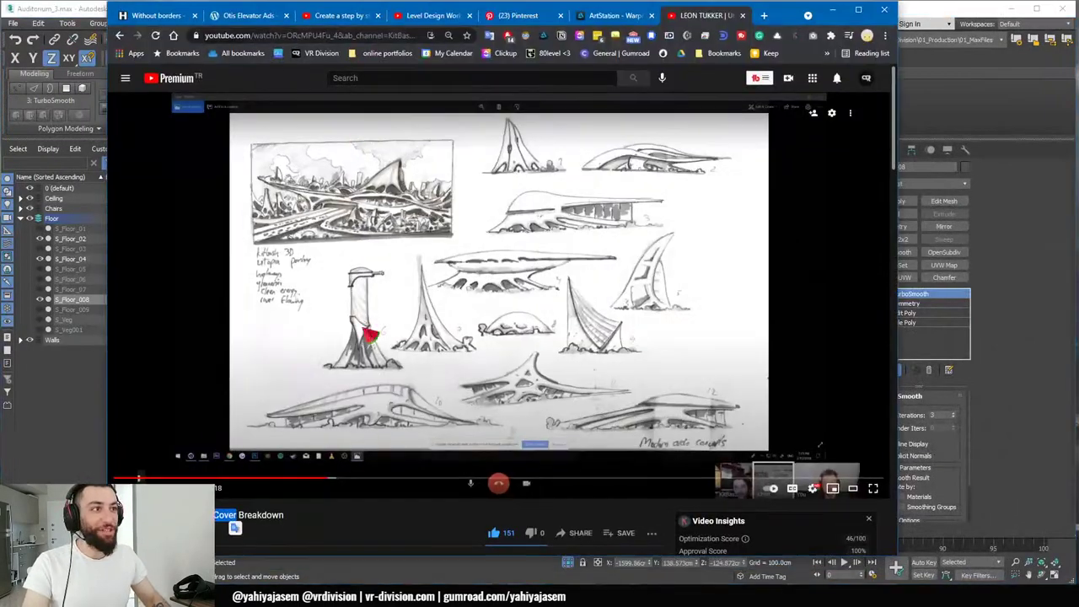
click(334, 18)
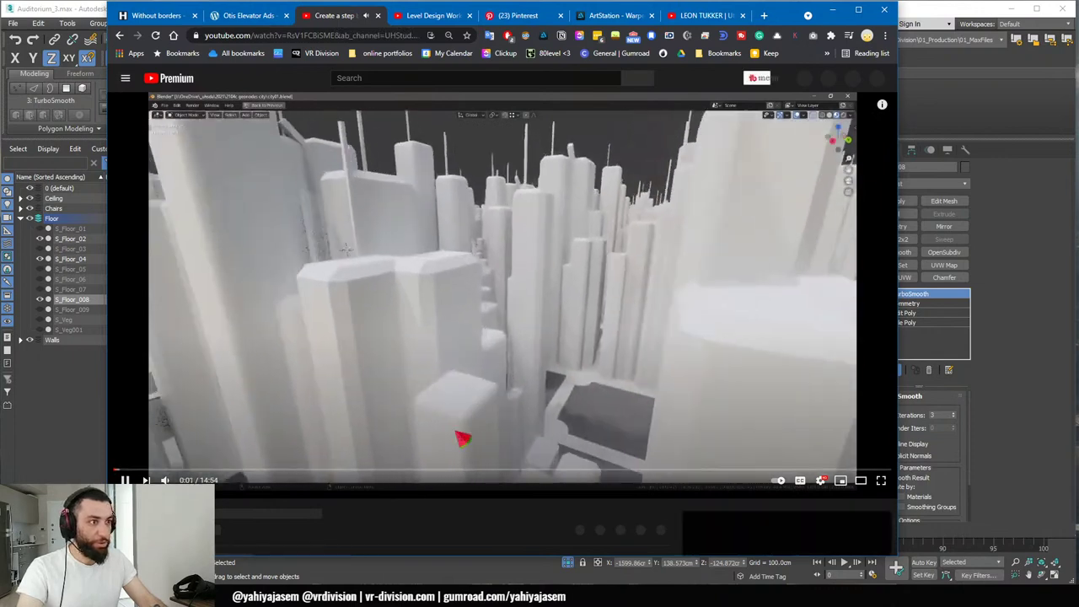
- Skip through the procedural city video to its roof geometry node section and beyond, finishing on the concept art board
drag(125, 476, 768, 480)
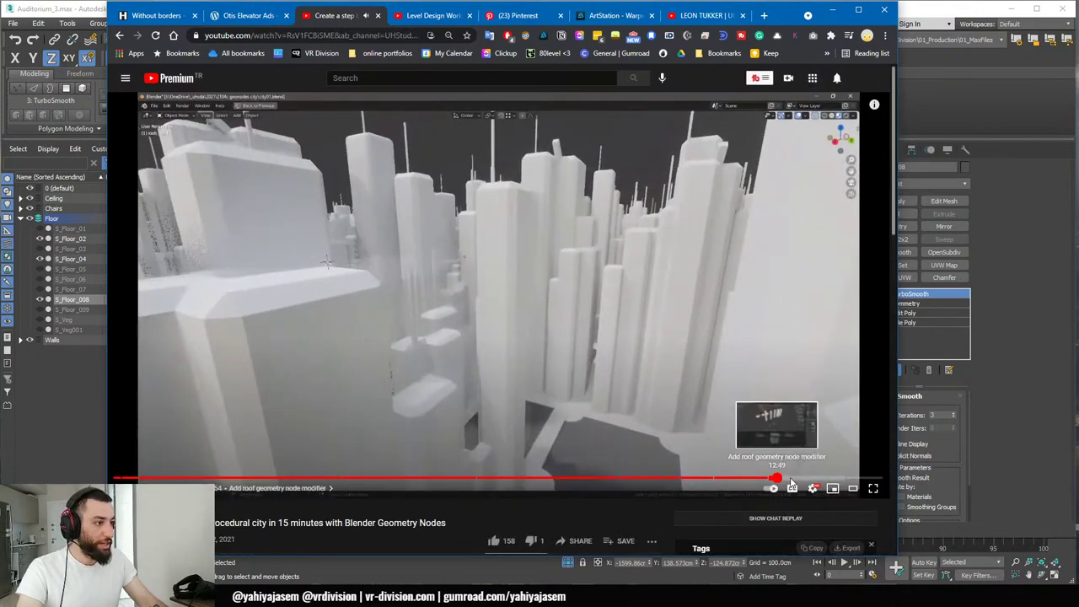
click(769, 478)
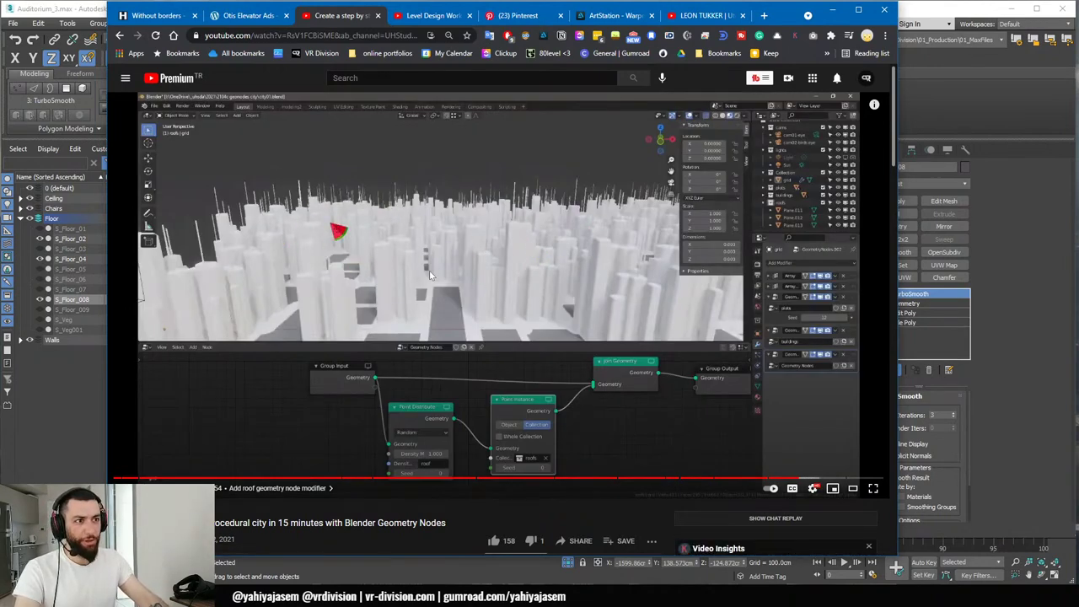
click(832, 486)
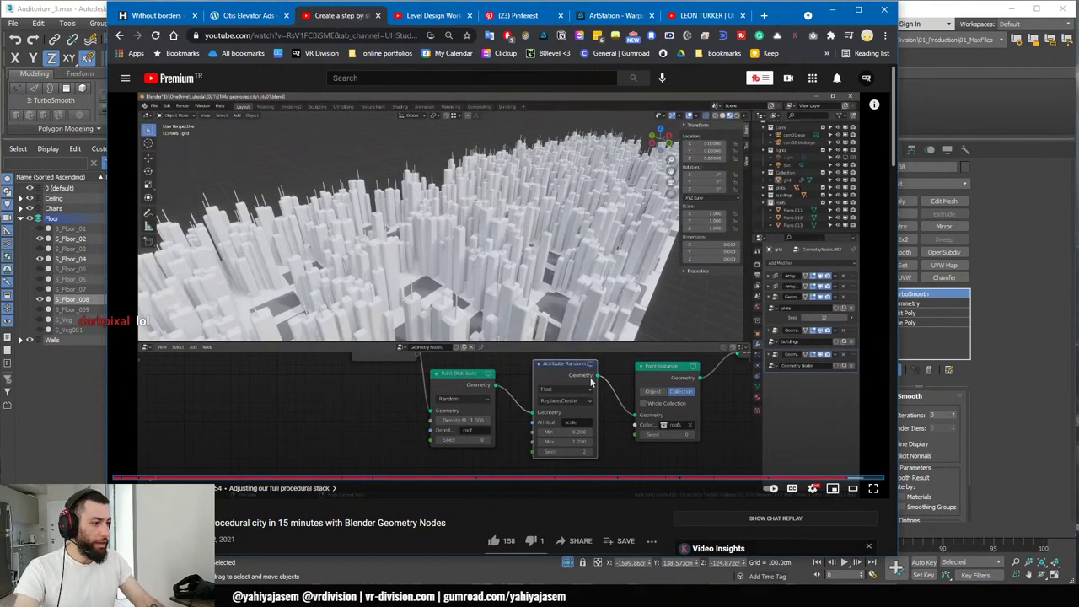
key(alt+Tab)
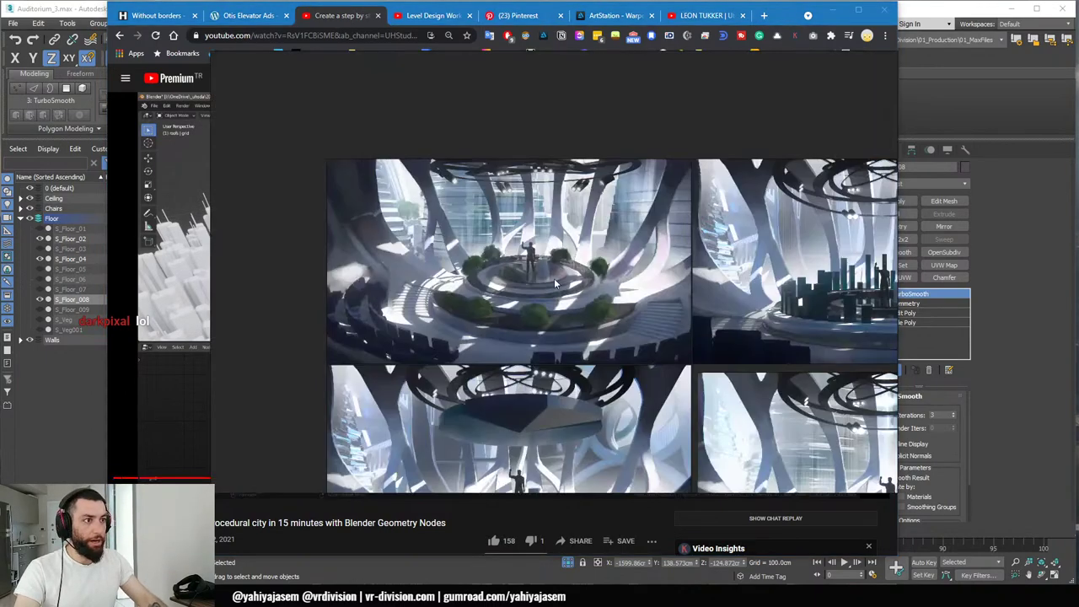
- View the bridge city painting on the concept art board, and return to 3ds Max to inspect the stage and curved planter
scroll(569, 274, down, 7)
scroll(427, 271, up, 7)
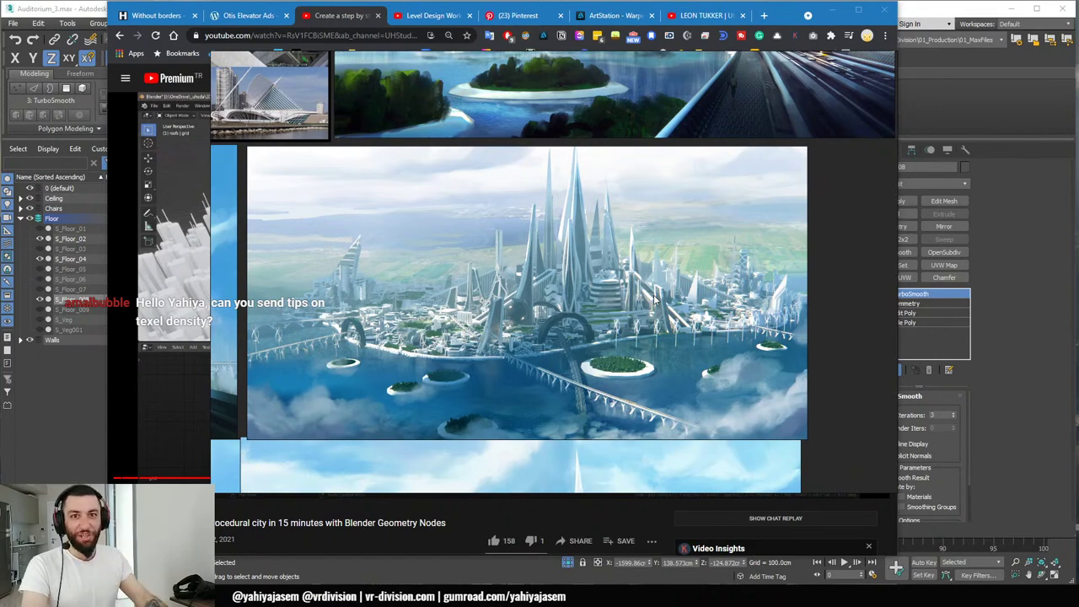
click(1012, 288)
mouse_move(597, 327)
alt+middle_down()
mouse_move(606, 330)
mouse_move(537, 302)
mouse_move(584, 328)
alt+middle_up()
scroll(546, 312, up, 5)
scroll(537, 302, down, 5)
scroll(537, 302, up, 3)
scroll(564, 317, down, 4)
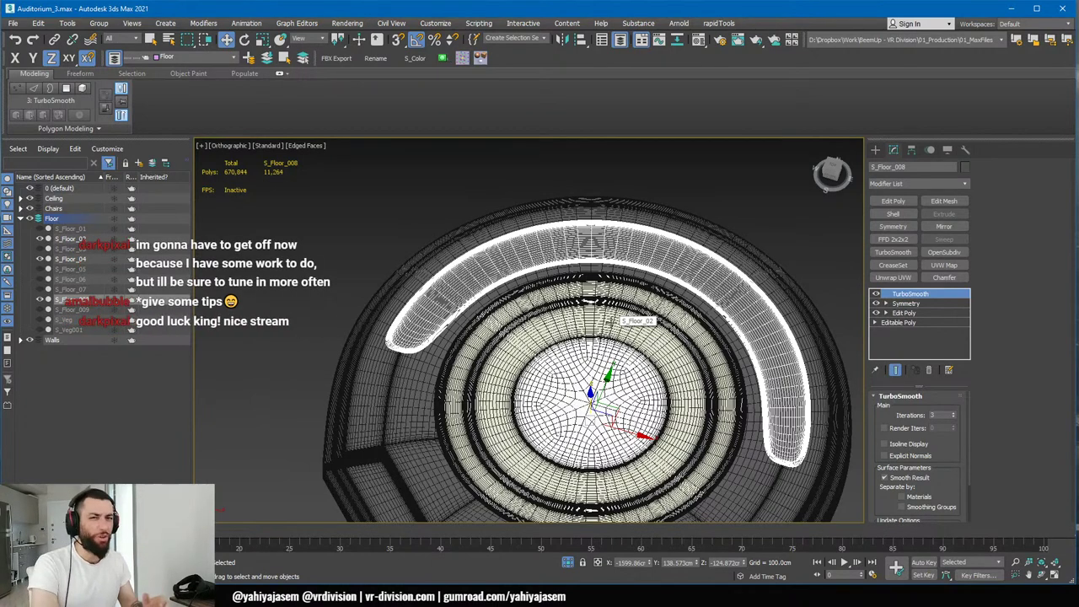
- Examine the wireframe density of the curved planter and stage rings, from the planter's end out to the whole stage
key(alt+Tab)
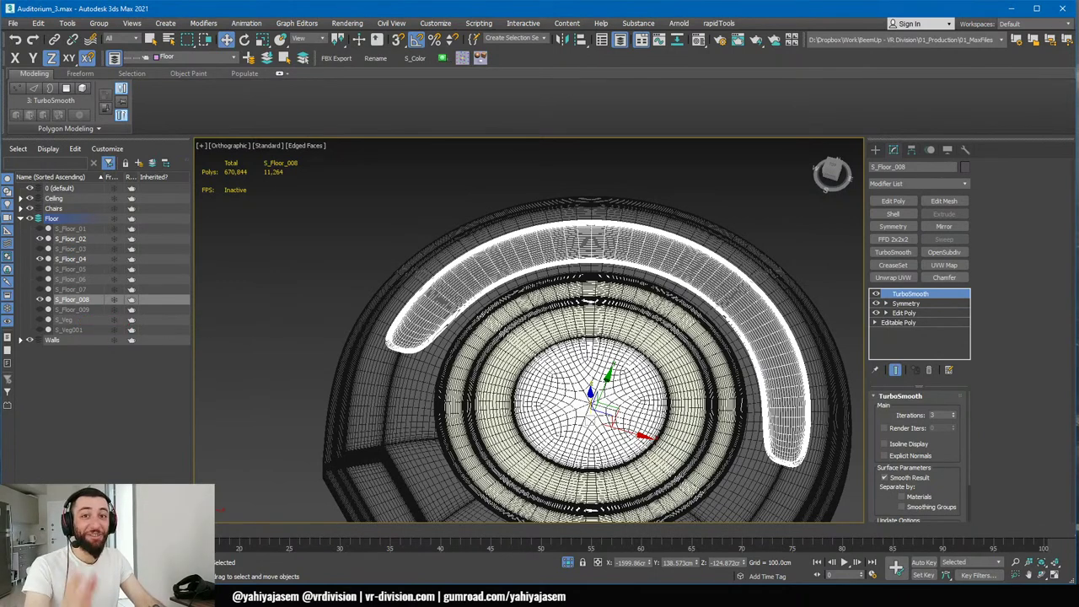
scroll(669, 329, up, 4)
middle_drag(736, 335, 553, 286)
scroll(573, 291, up, 3)
middle_drag(603, 312, 617, 273)
scroll(622, 263, up, 3)
scroll(545, 273, down, 4)
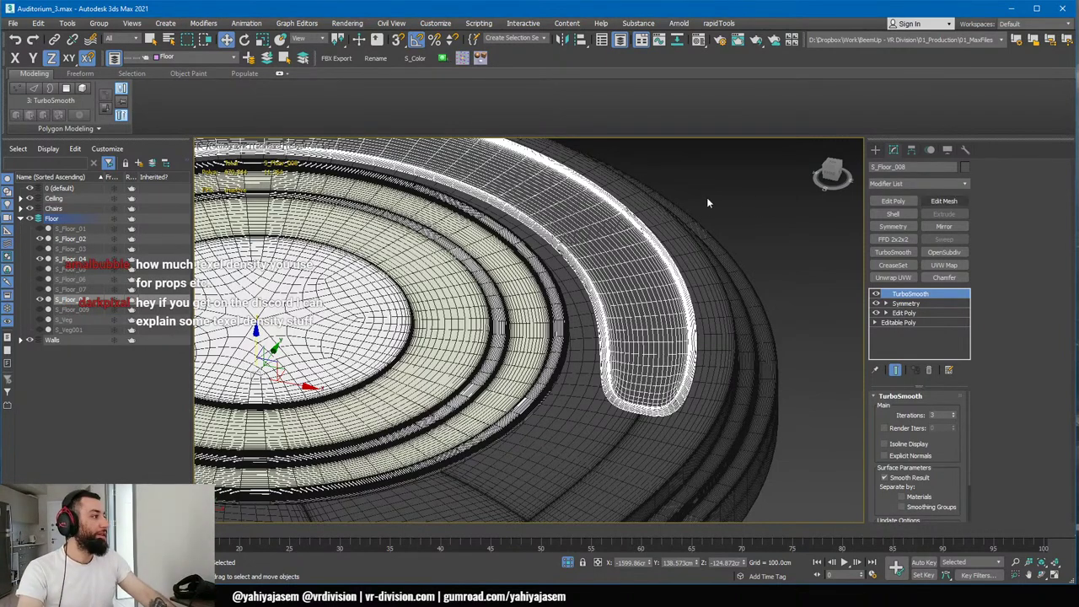
middle_drag(561, 250, 624, 308)
scroll(717, 277, down, 1)
scroll(624, 308, down, 4)
middle_drag(624, 307, 684, 280)
- Switch to the Unreal Editor and close the SM_MERGED mesh editor to return to the Auditorium level
key(alt+Tab)
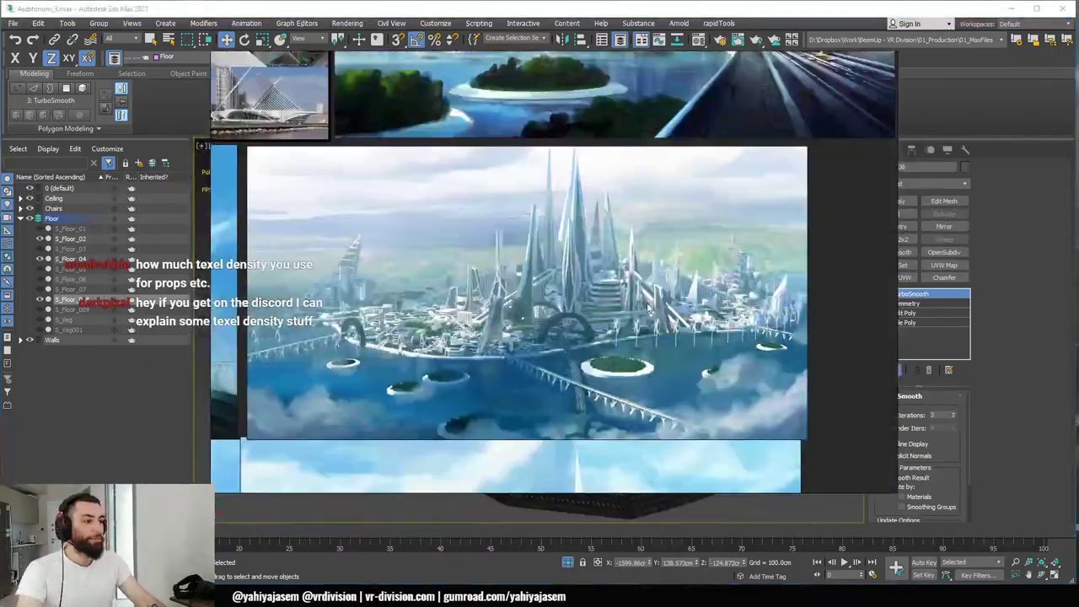
key(alt+Tab)
key(alt+Tab)
click(842, 177)
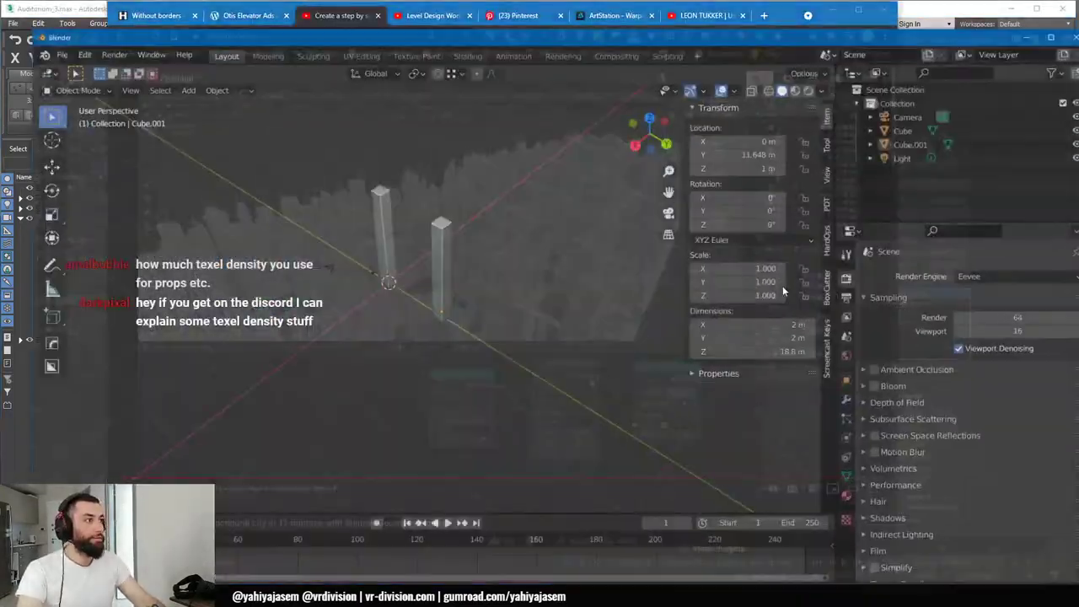
key(alt+Tab)
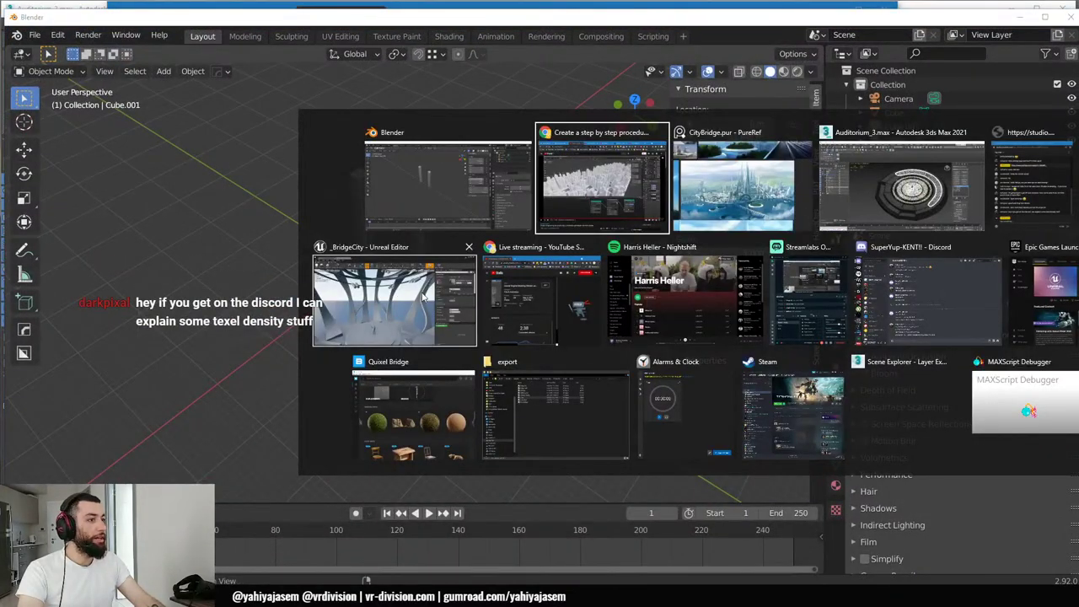
click(403, 304)
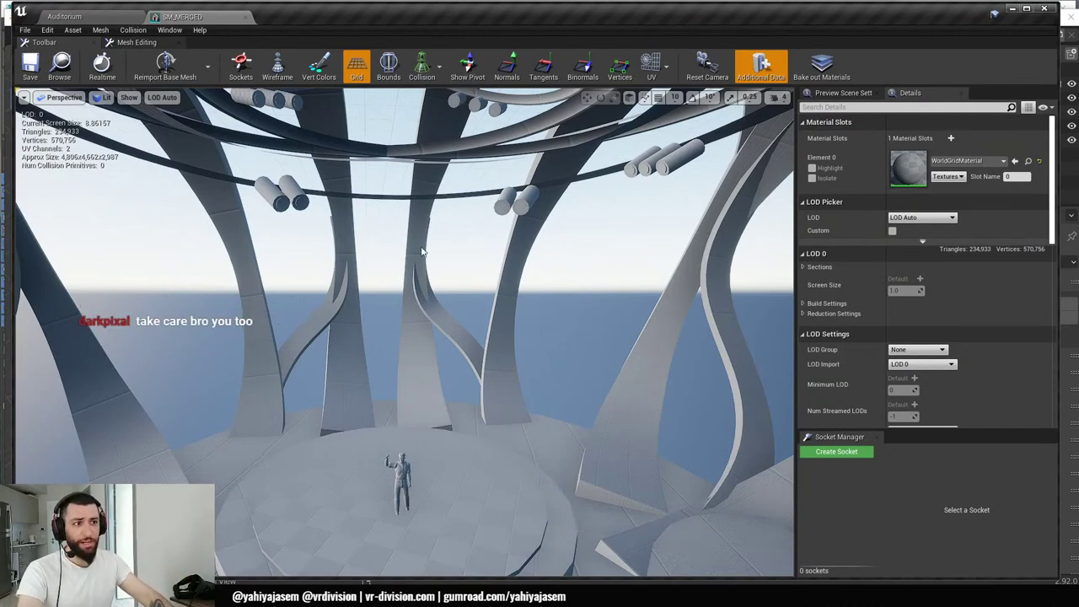
right_drag(421, 251, 379, 278)
middle_click(164, 16)
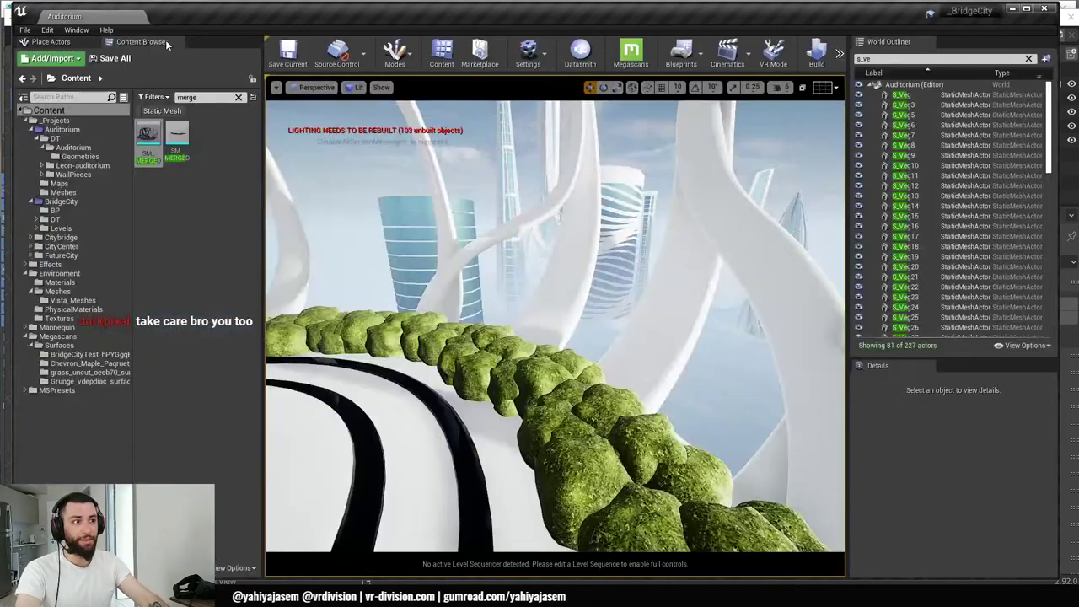
- Examine the circular stage, its black rings, the steps and the hedge row from several angles in the Auditorium level
right_drag(356, 205, 367, 205)
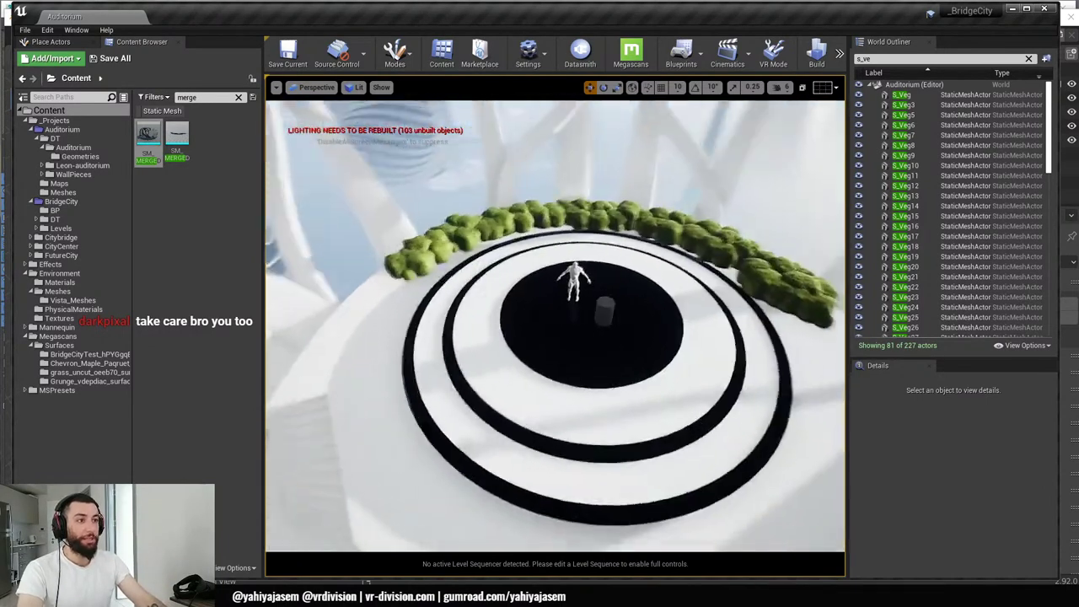
right_drag(486, 362, 485, 363)
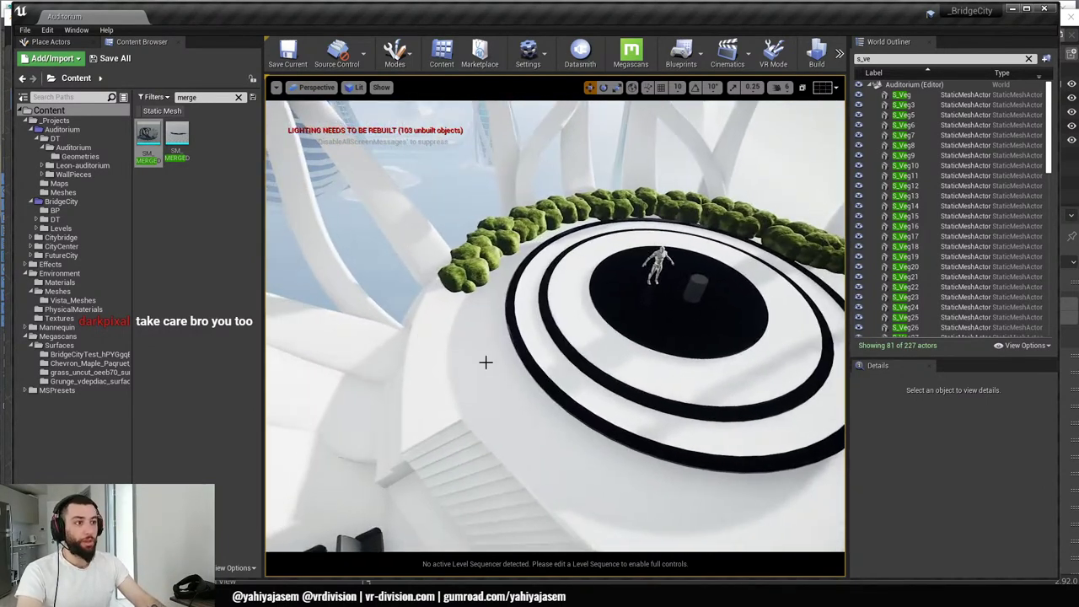
click(485, 363)
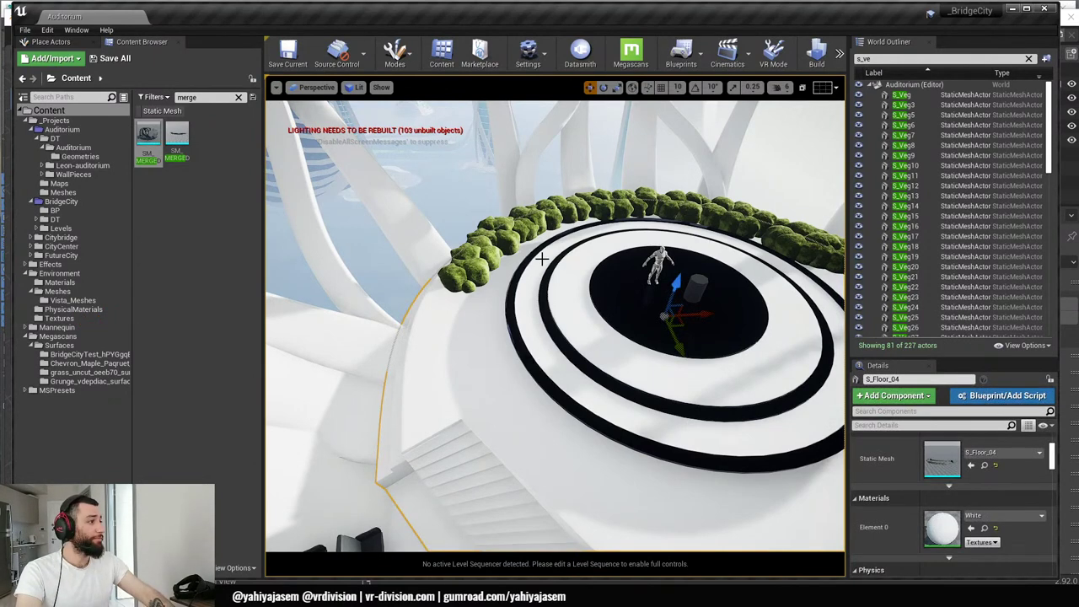
right_drag(542, 259, 542, 259)
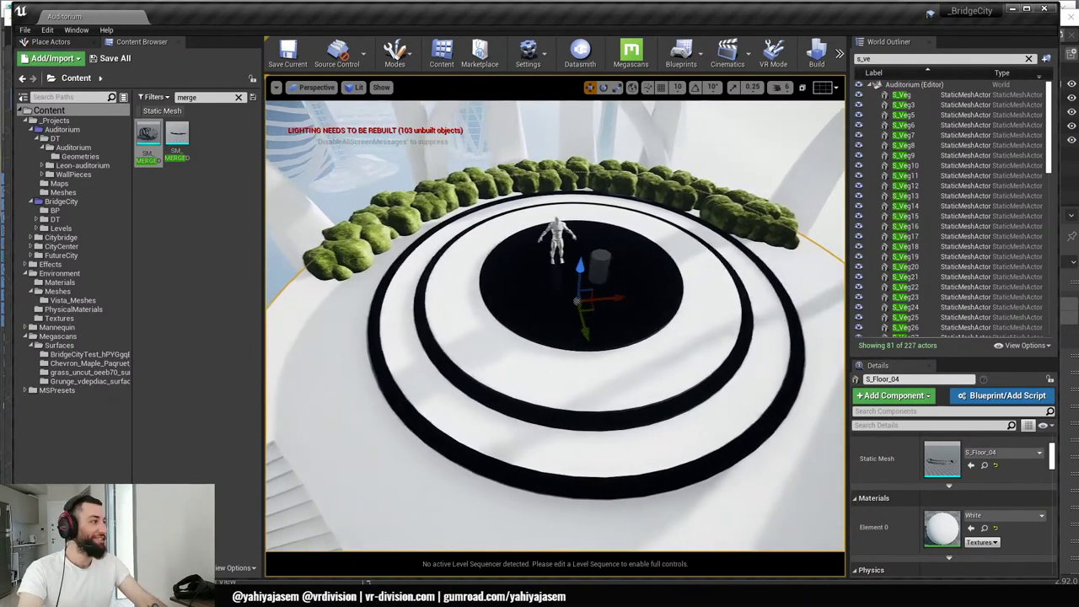
right_drag(570, 294, 570, 294)
key(Escape)
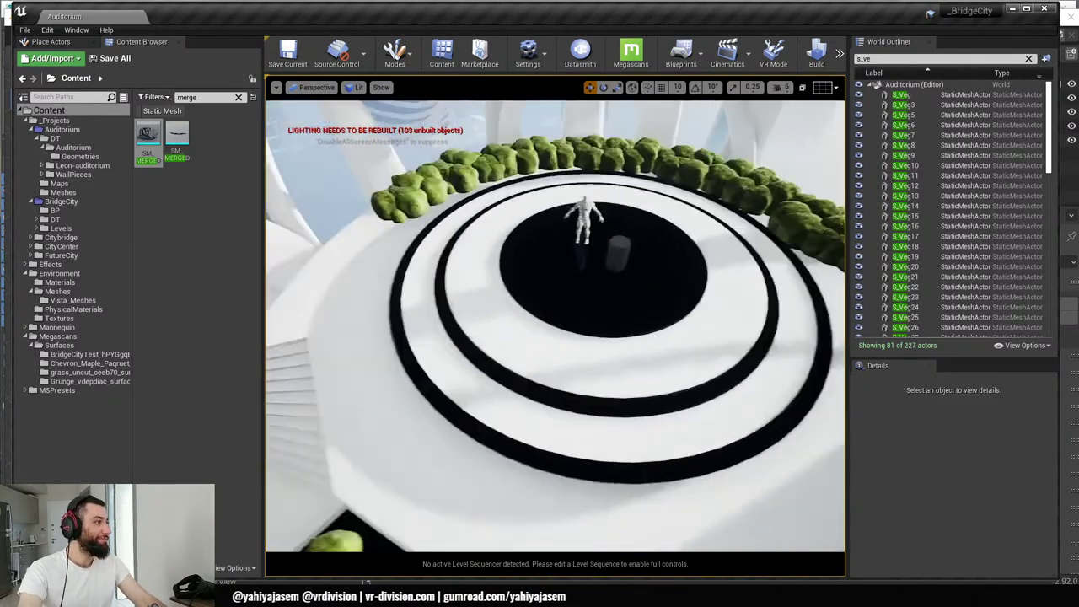
right_drag(542, 259, 542, 259)
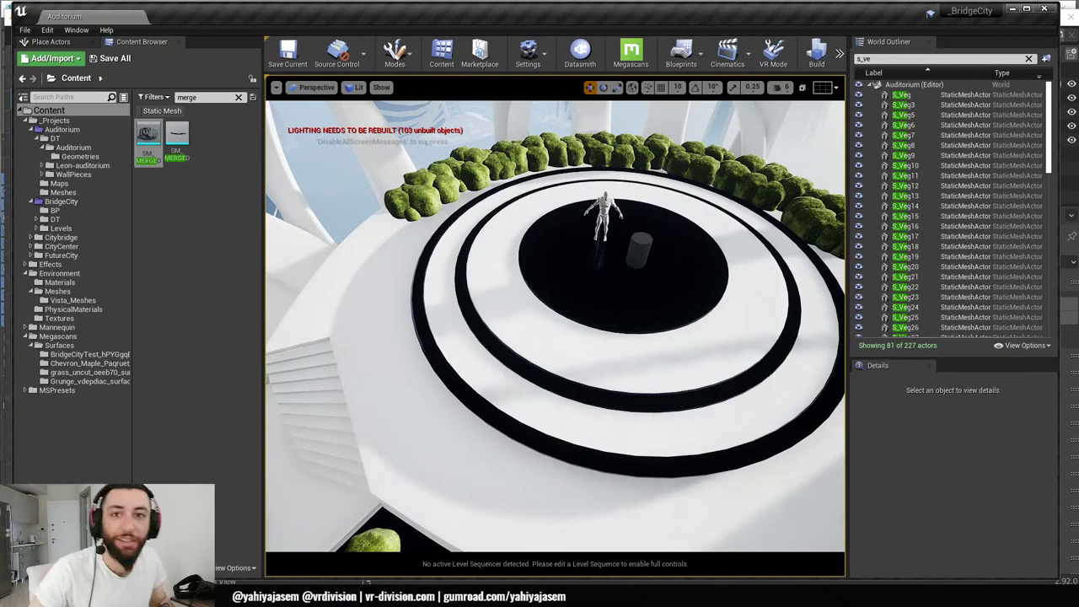
right_drag(542, 259, 542, 259)
- Switch back to 3ds Max and isolate the stage base S_Floor_04 together with the curved planter S_Floor_008
key(alt+Tab)
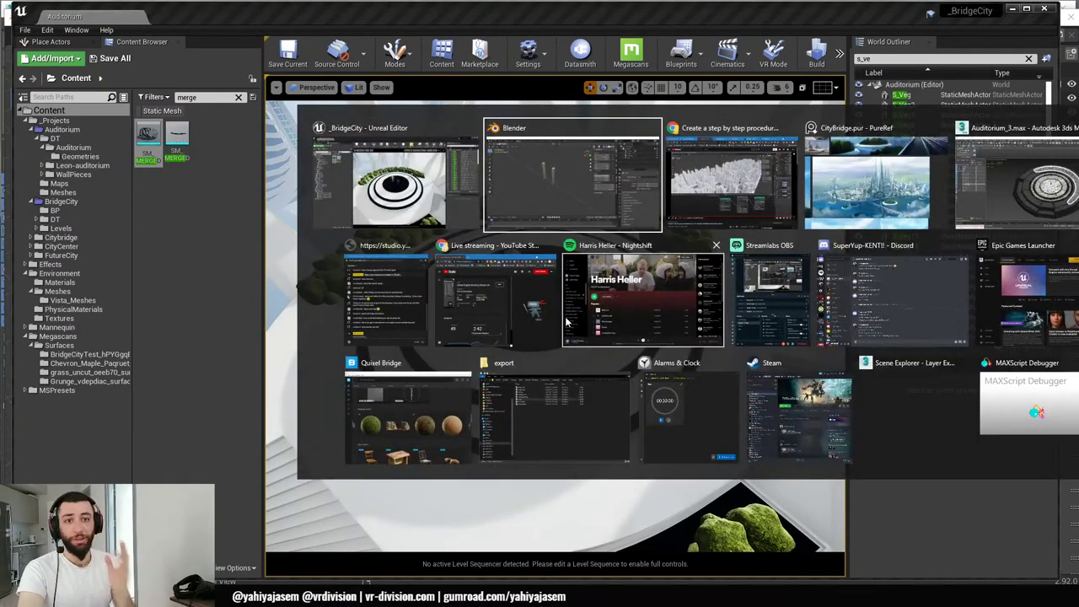
key(alt+Tab)
key(alt+Tab)
key(alt+Tab)
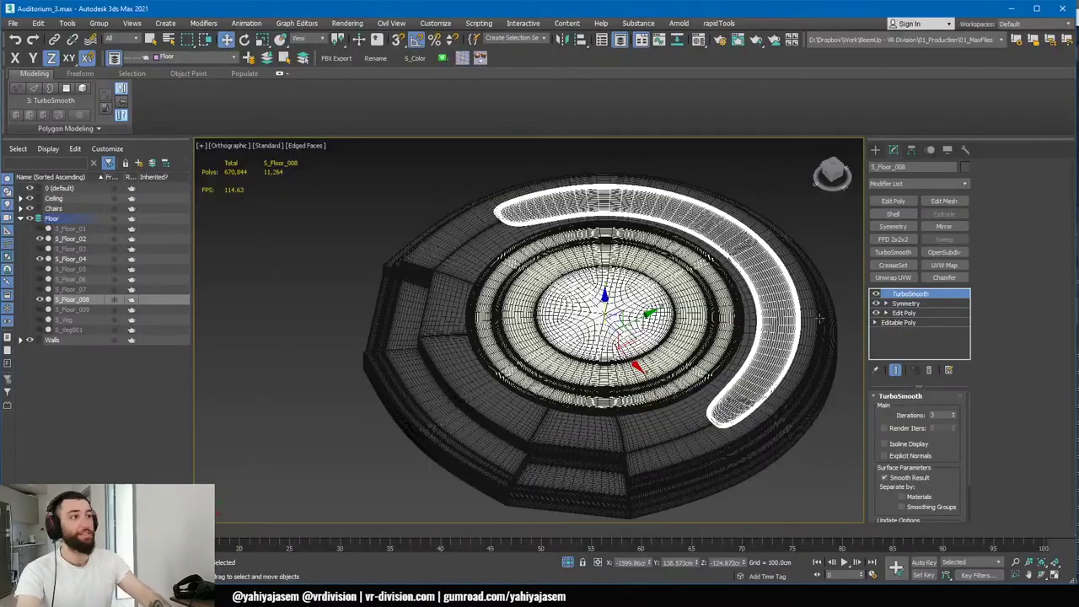
scroll(740, 384, up, 3)
alt+middle_drag(750, 407, 776, 401)
ctrl+click(701, 411)
key(z)
key(alt+q)
alt+middle_drag(622, 394, 649, 402)
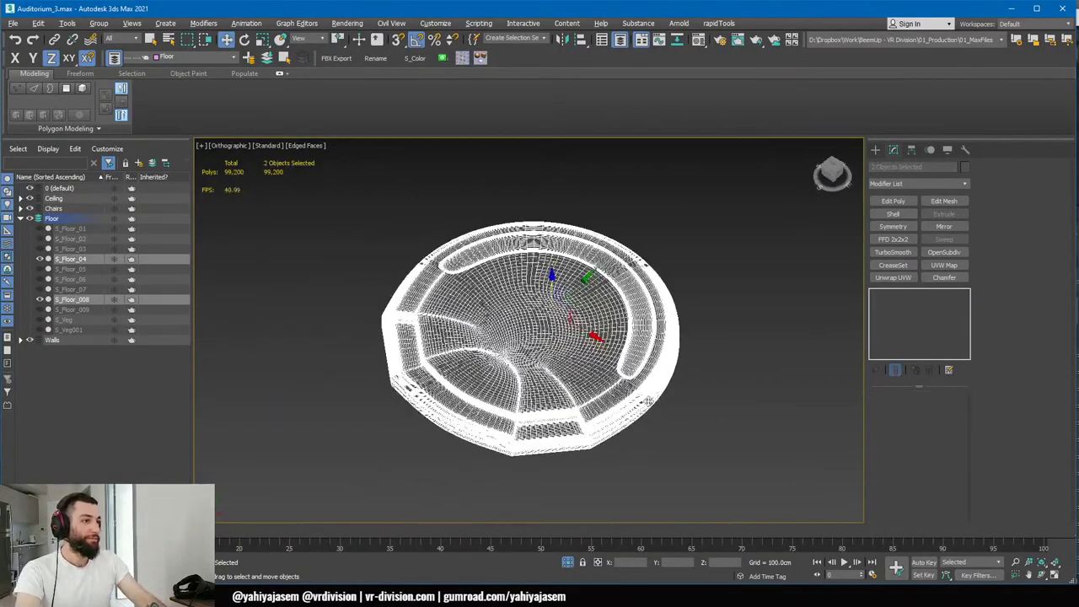
- Open the curved planter's Edit Poly at vertex level without the end result, with the five outer corner vertices at its end selected
scroll(648, 402, up, 5)
click(756, 414)
key(F4)
click(602, 313)
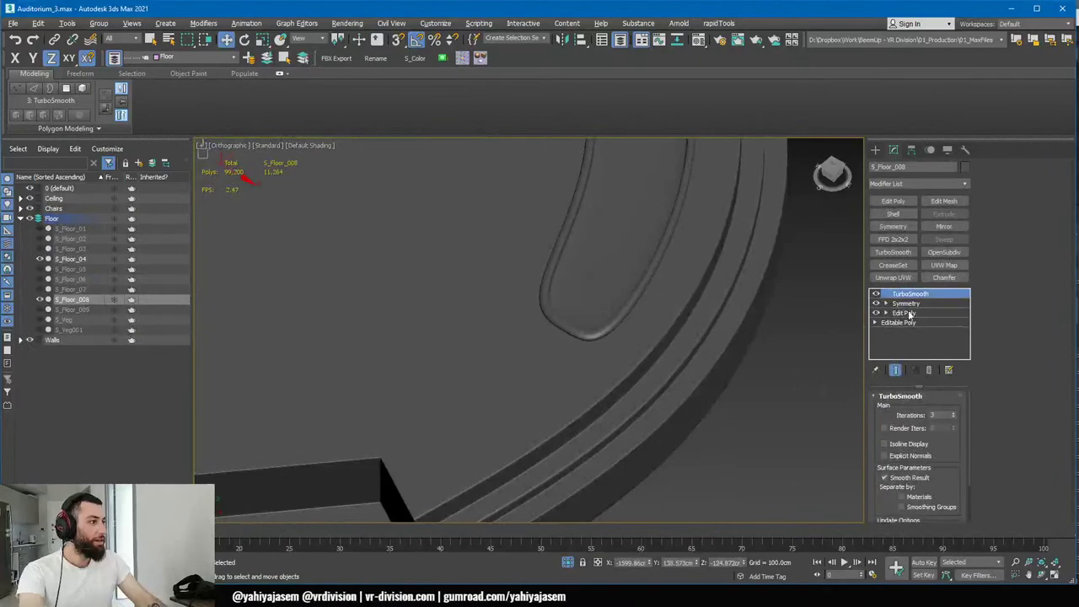
click(904, 313)
key(F4)
scroll(672, 332, up, 4)
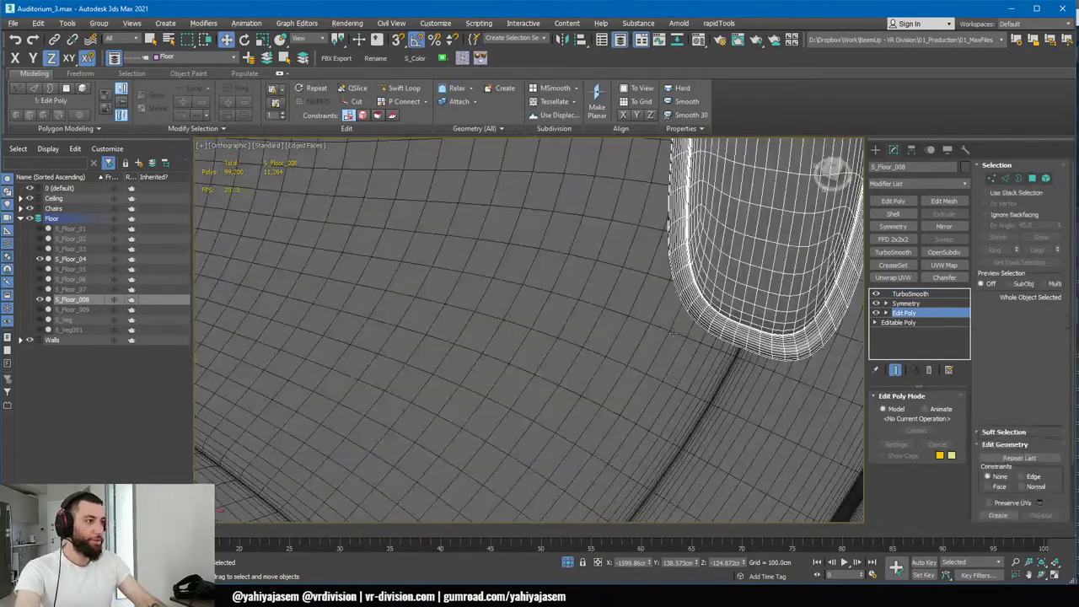
key(1)
key(F4)
middle_drag(730, 296, 607, 374)
key(F4)
scroll(783, 385, down, 6)
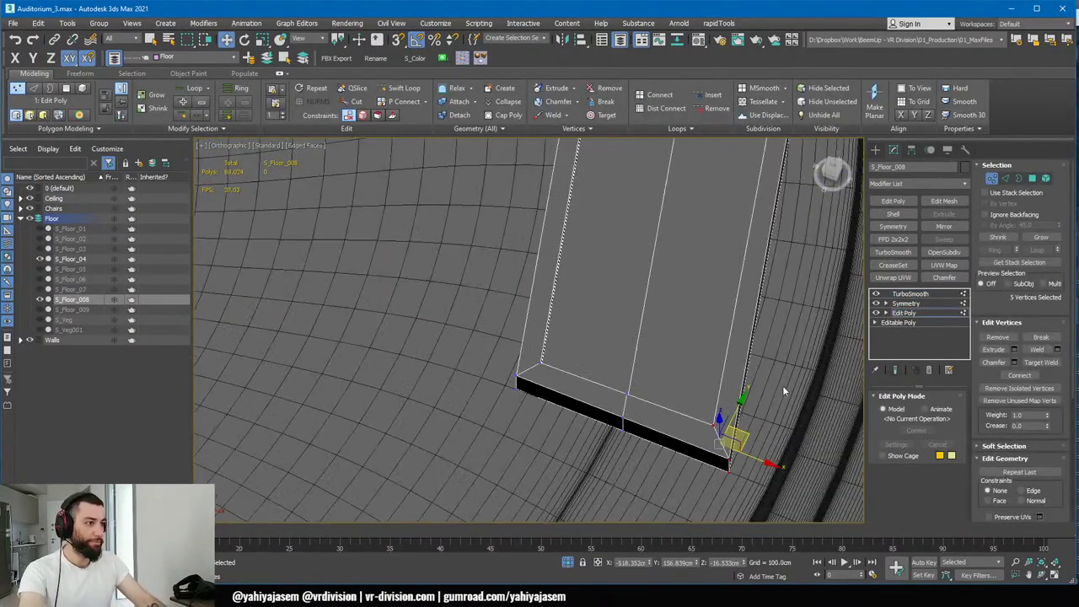
- Show the smoothed end result and reposition the selected outer corner vertices to reshape the planter's end
click(895, 369)
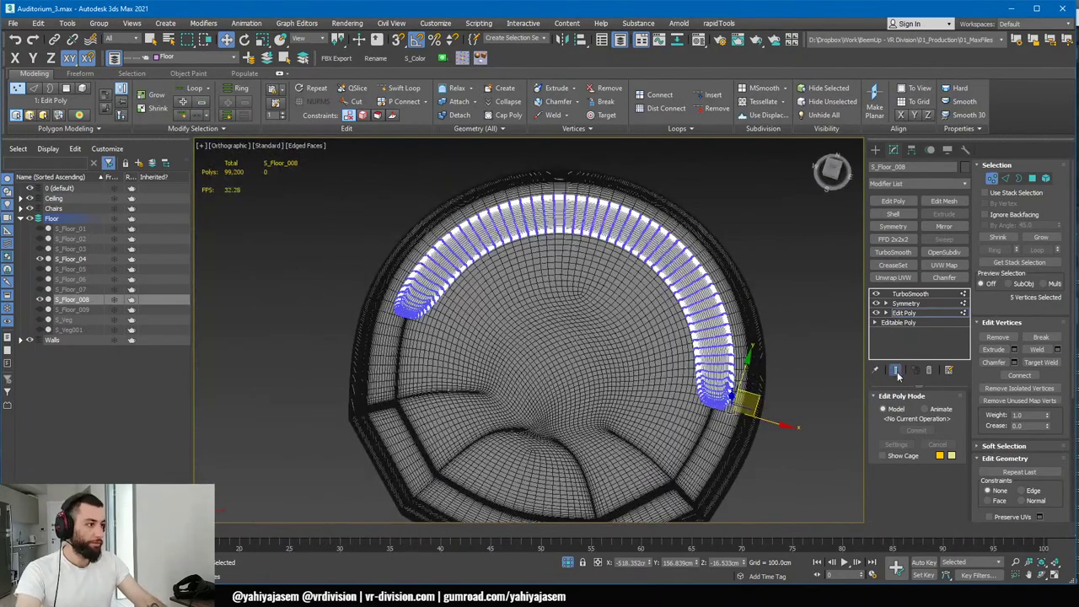
scroll(781, 351, up, 3)
key(F4)
scroll(782, 352, up, 2)
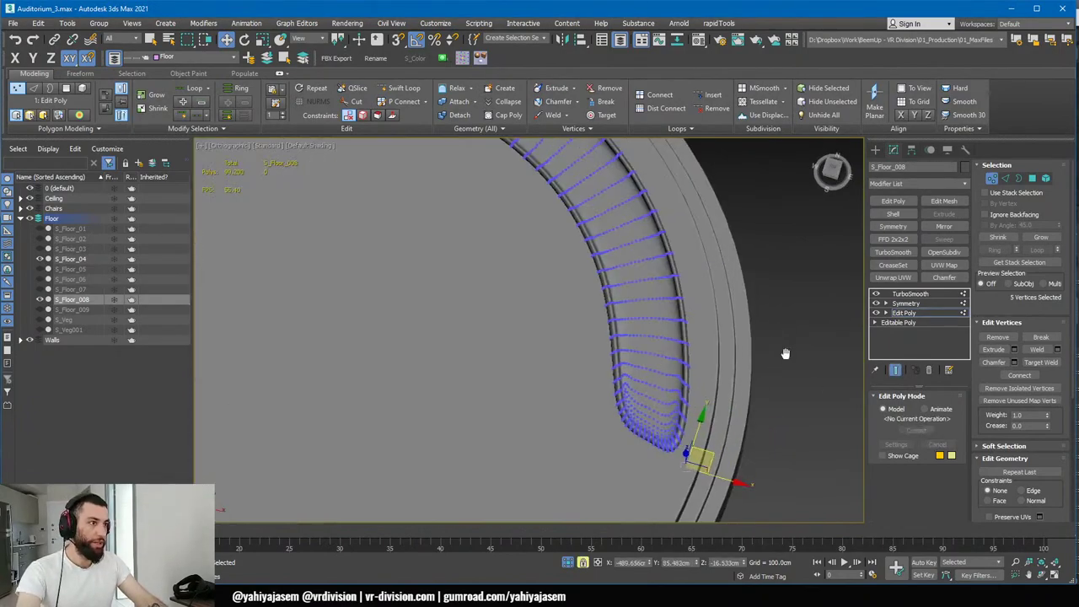
key(F4)
scroll(745, 396, up, 2)
middle_drag(747, 400, 750, 345)
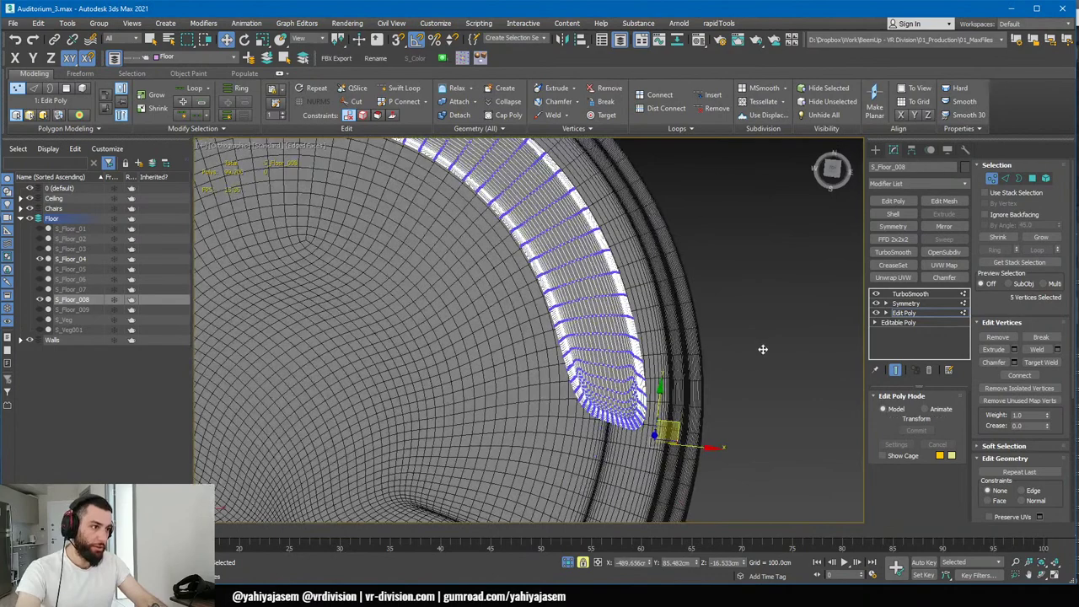
key(F4)
scroll(694, 412, up, 2)
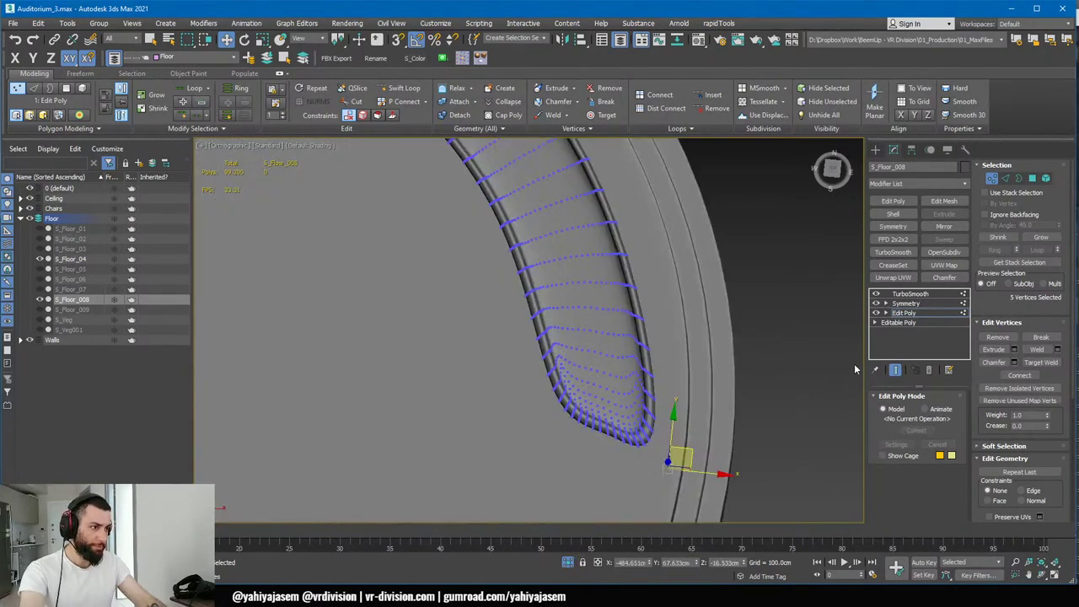
middle_drag(742, 383, 742, 370)
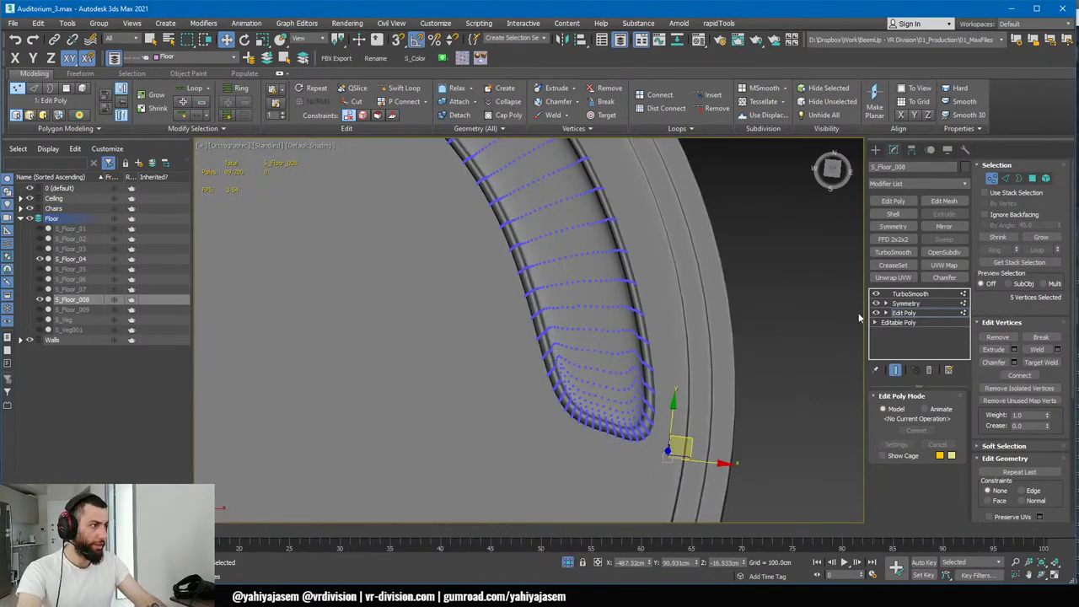
- Move the five inner corner vertices of the planter's end and check the smoothed shape at the Symmetry level
key(F4)
drag(593, 364, 506, 451)
key(space)
drag(659, 355, 650, 374)
scroll(658, 375, down, 6)
scroll(848, 384, up, 2)
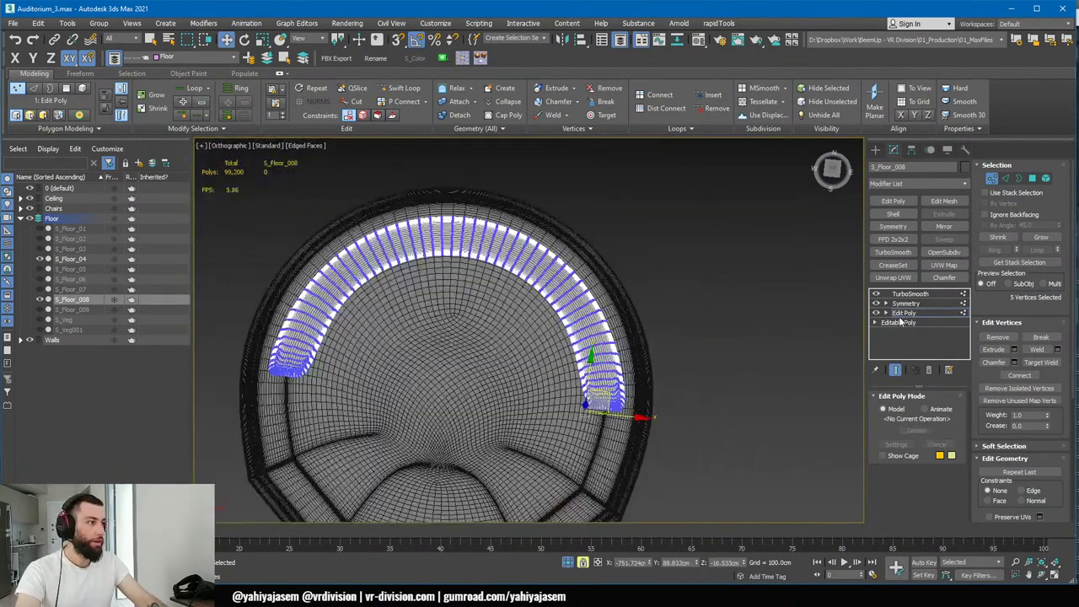
click(905, 313)
click(906, 303)
key(F4)
scroll(607, 406, up, 6)
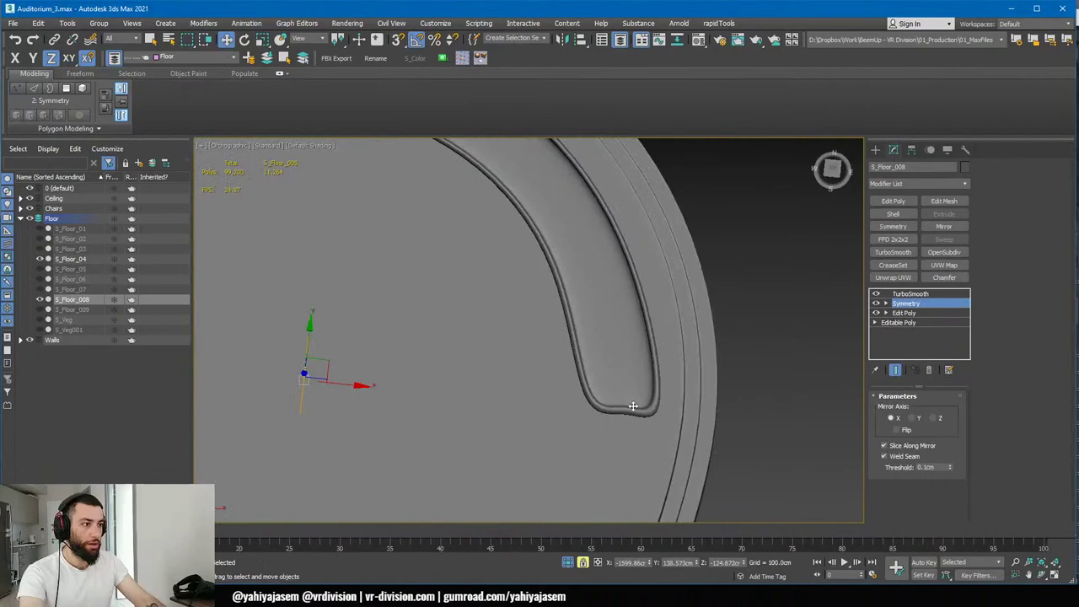
middle_drag(648, 391, 641, 359)
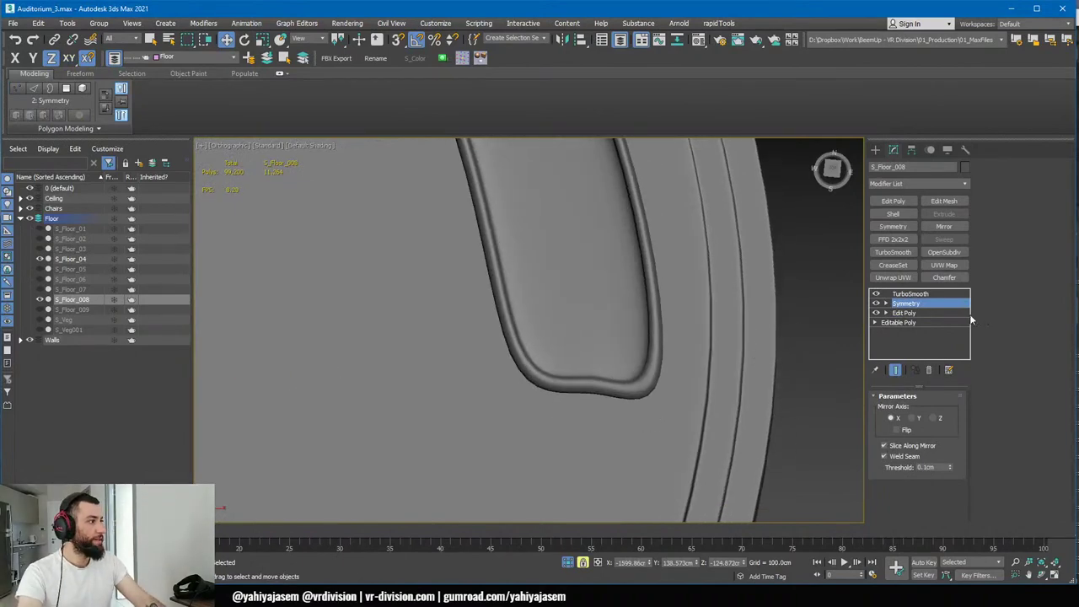
- Remove the lengthwise centre edge loop from the planter's Edit Poly cage and turn the smoothed end result back on
click(902, 313)
key(F3)
key(1)
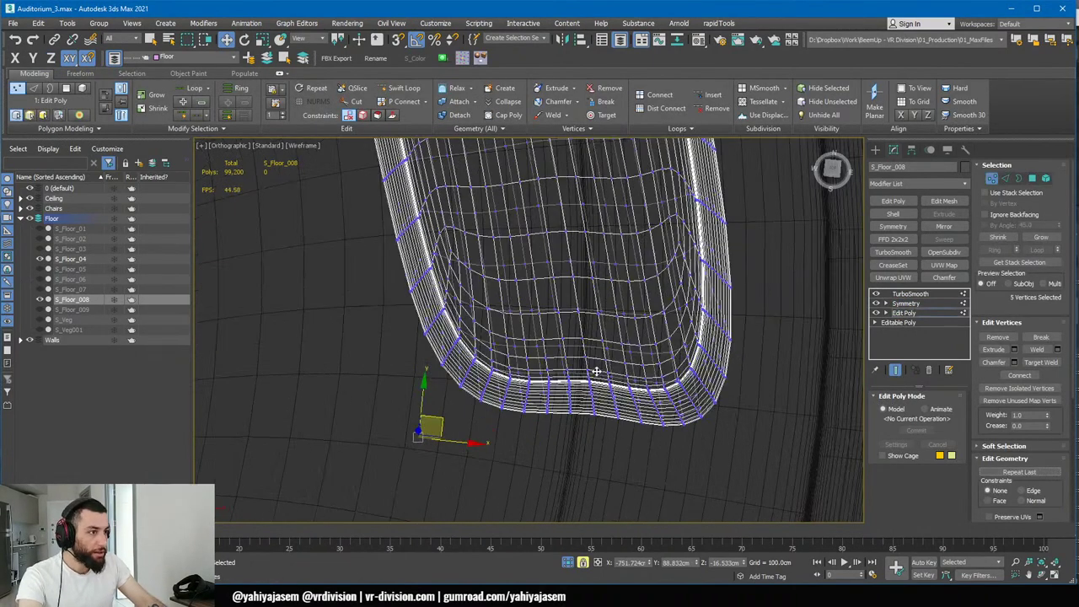
click(894, 372)
scroll(667, 373, down, 8)
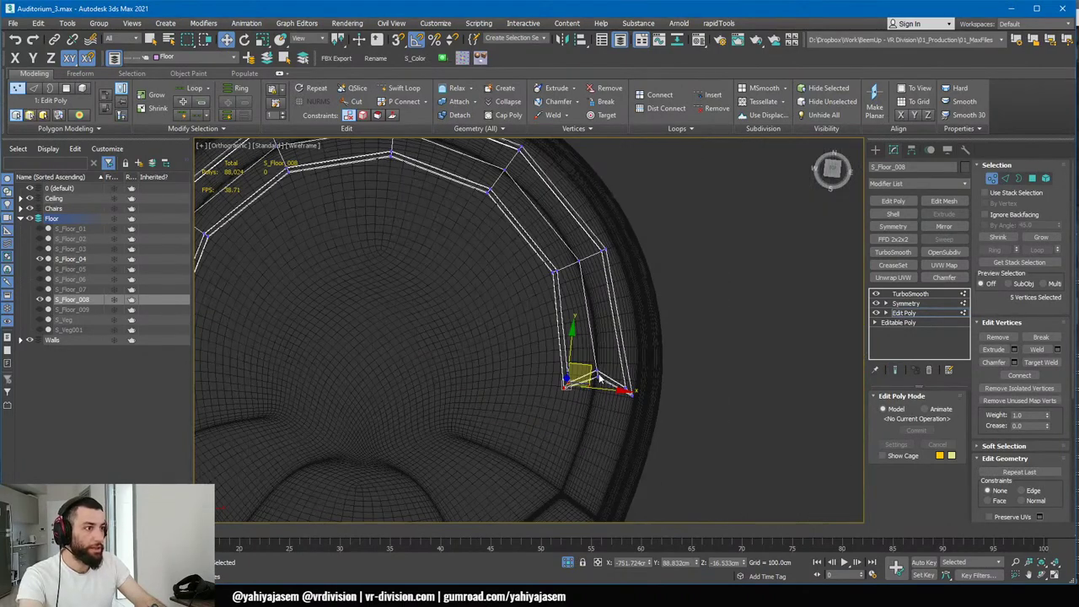
key(2)
scroll(637, 364, up, 2)
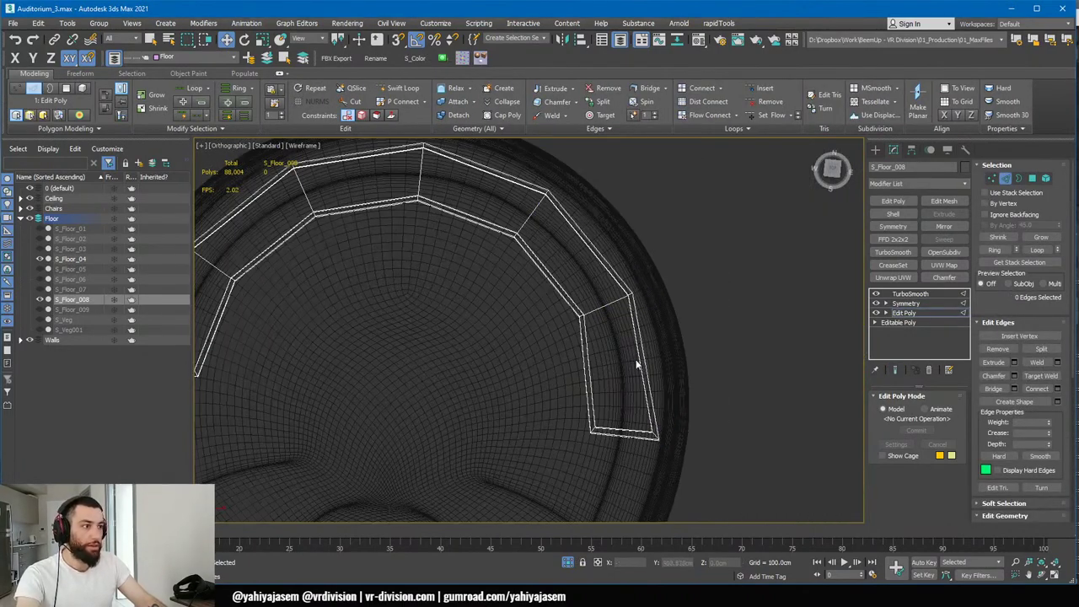
click(906, 313)
click(896, 371)
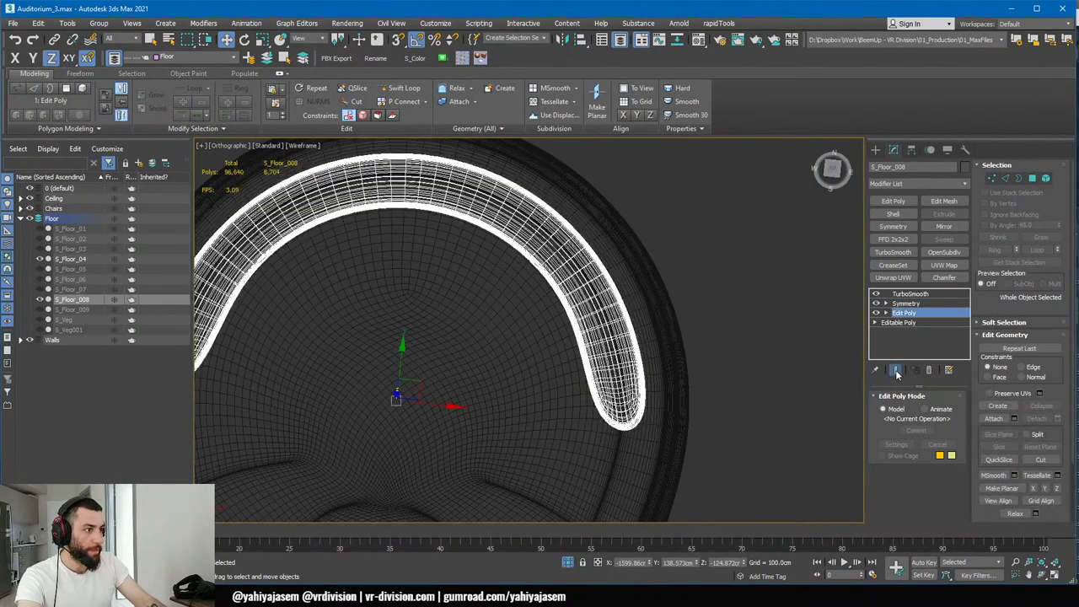
- Add lengthwise Swift Loop edge loops near the planter's outer and inner sides, working in the shaded view without edges
key(F3)
key(F4)
mouse_move(678, 395)
middle_down()
mouse_move(761, 371)
mouse_move(740, 386)
middle_up()
key(alt+s)
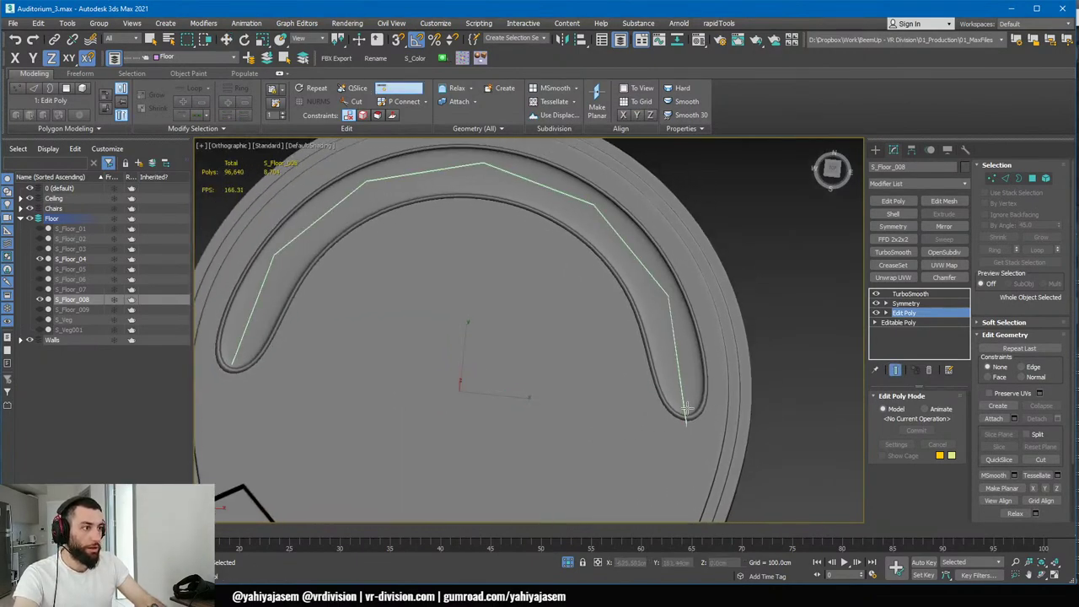
click(691, 415)
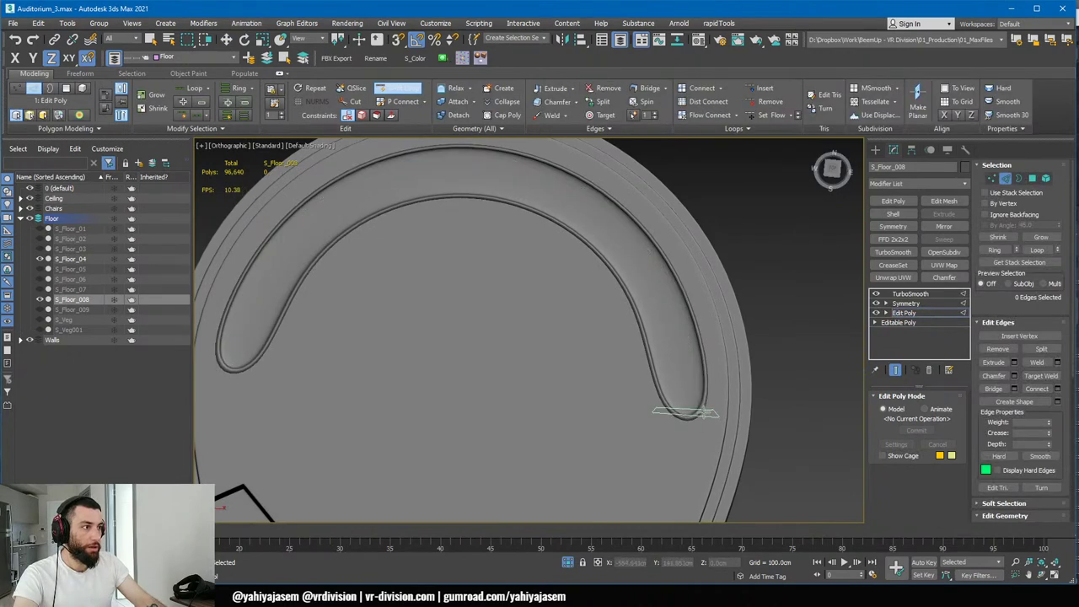
click(726, 420)
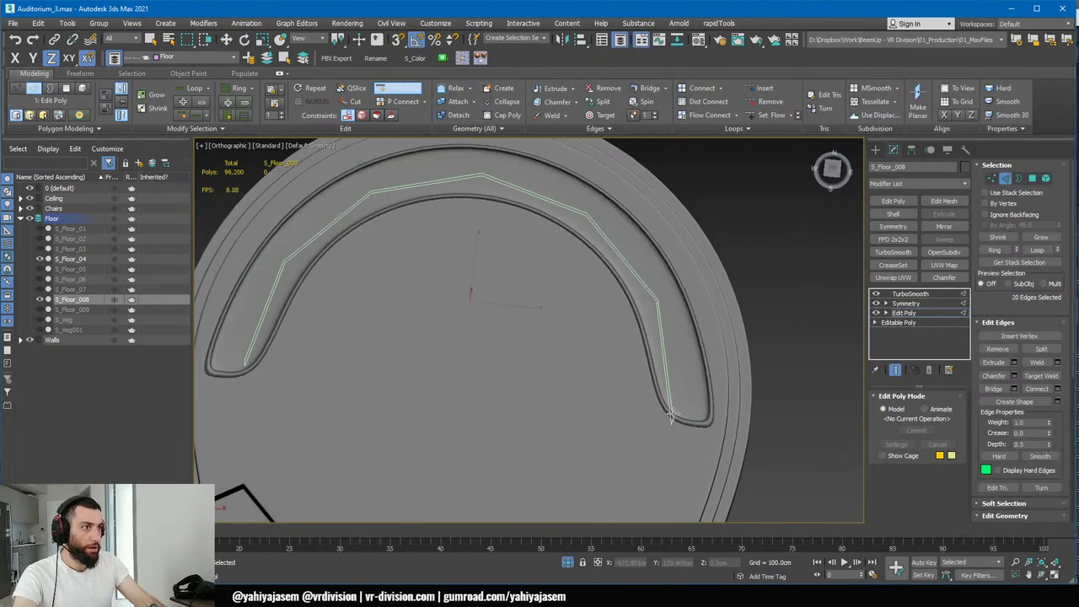
click(672, 415)
- Add a supporting edge loop around the planter's rim at its end, on the top face close to the inner edge
scroll(658, 406, up, 3)
scroll(647, 396, down, 5)
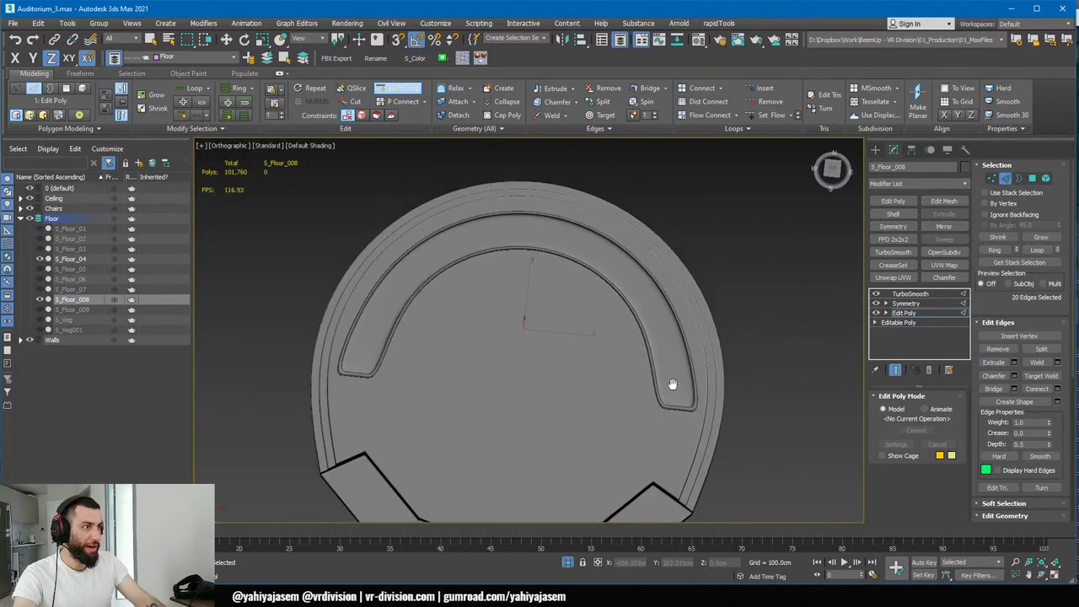
alt+middle_drag(681, 404, 691, 371)
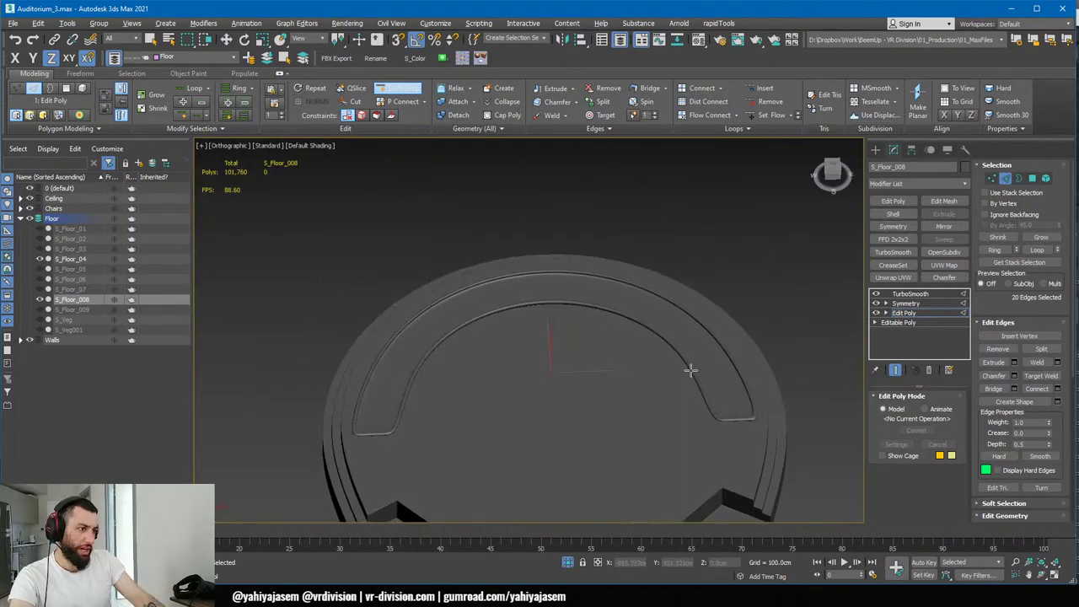
scroll(742, 417, up, 5)
alt+middle_drag(725, 412, 599, 346)
scroll(722, 368, down, 3)
scroll(619, 448, down, 4)
scroll(627, 383, up, 7)
scroll(681, 291, up, 4)
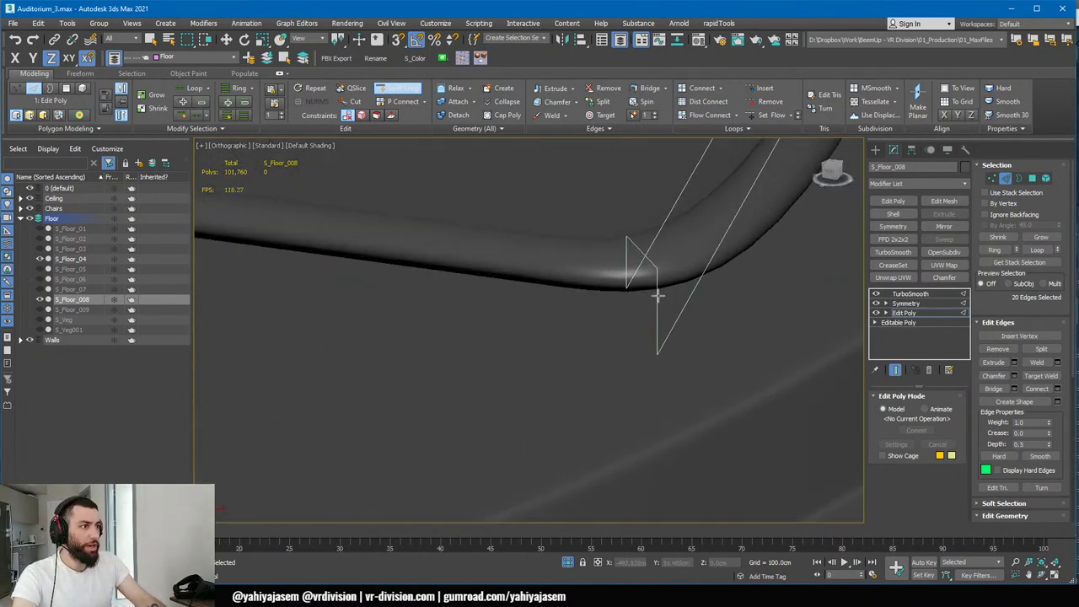
middle_drag(666, 258, 716, 244)
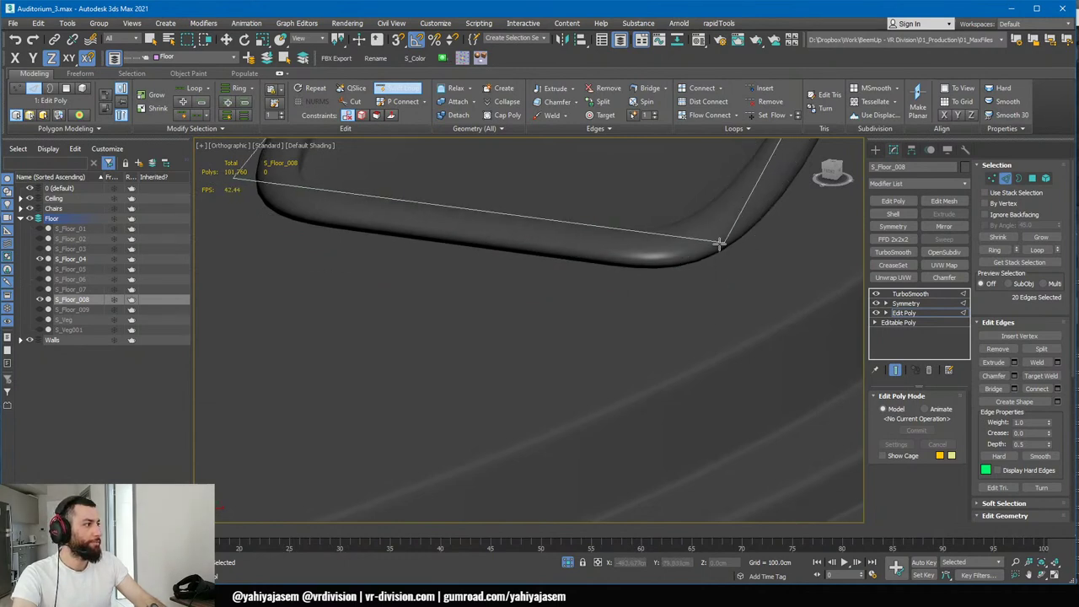
click(720, 242)
- Examine the smoothed shape of the planter's end and its rim from several low angles
middle_drag(689, 215, 661, 369)
scroll(661, 368, down, 3)
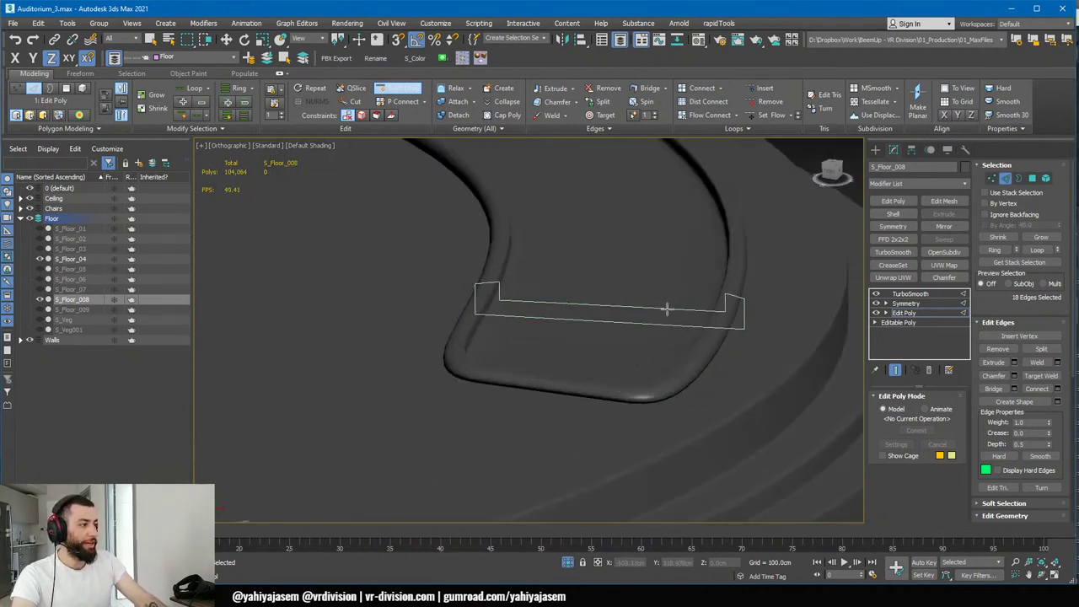
alt+middle_drag(667, 309, 650, 334)
scroll(648, 388, down, 6)
alt+middle_drag(649, 393, 698, 378)
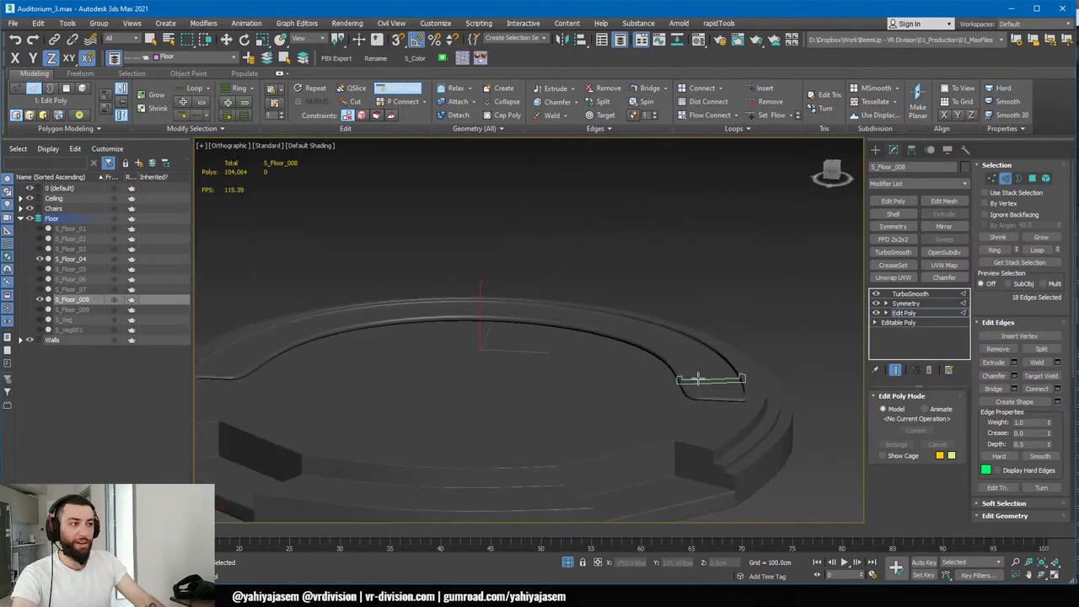
scroll(698, 380, up, 5)
alt+middle_drag(651, 408, 788, 269)
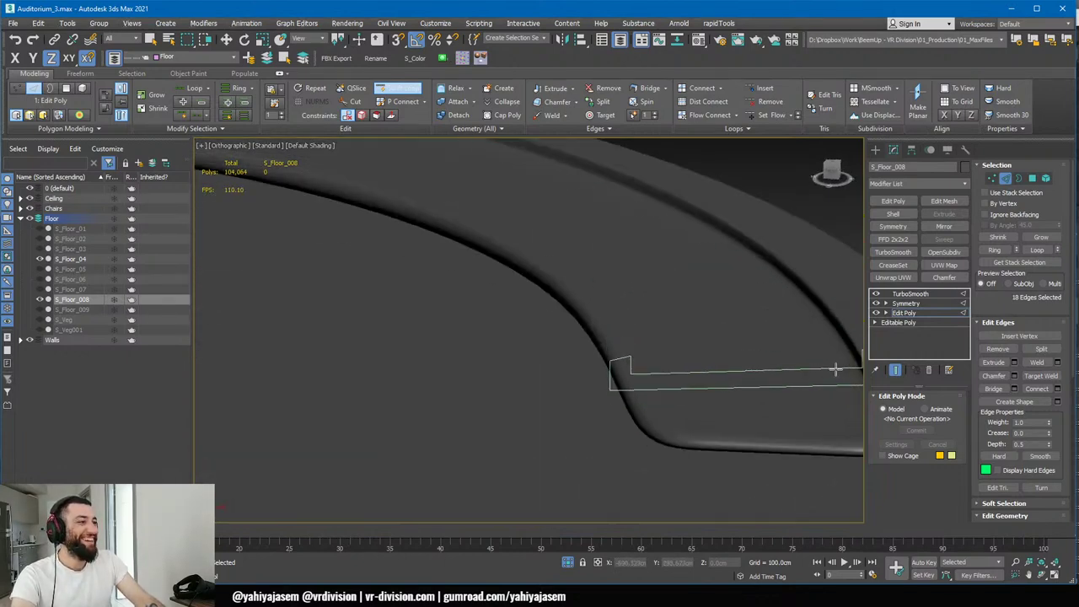
middle_drag(835, 369, 606, 352)
key(F4)
key(F4)
- Add an edge loop high on the rim's inner wall in the unsmoothed cage and turn the smoothed end result back on
click(896, 371)
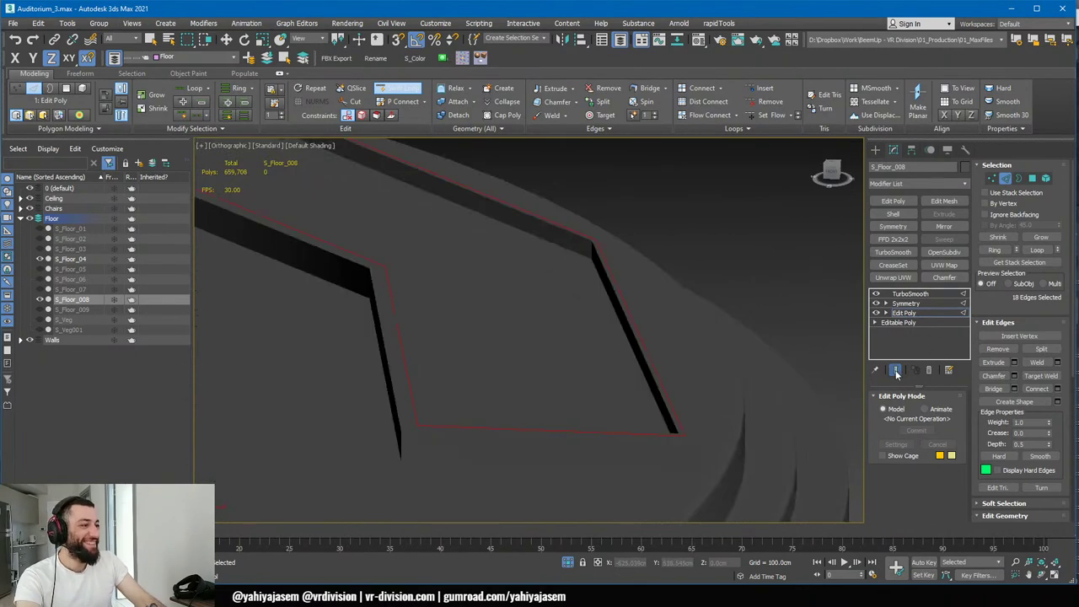
key(F4)
scroll(588, 258, up, 5)
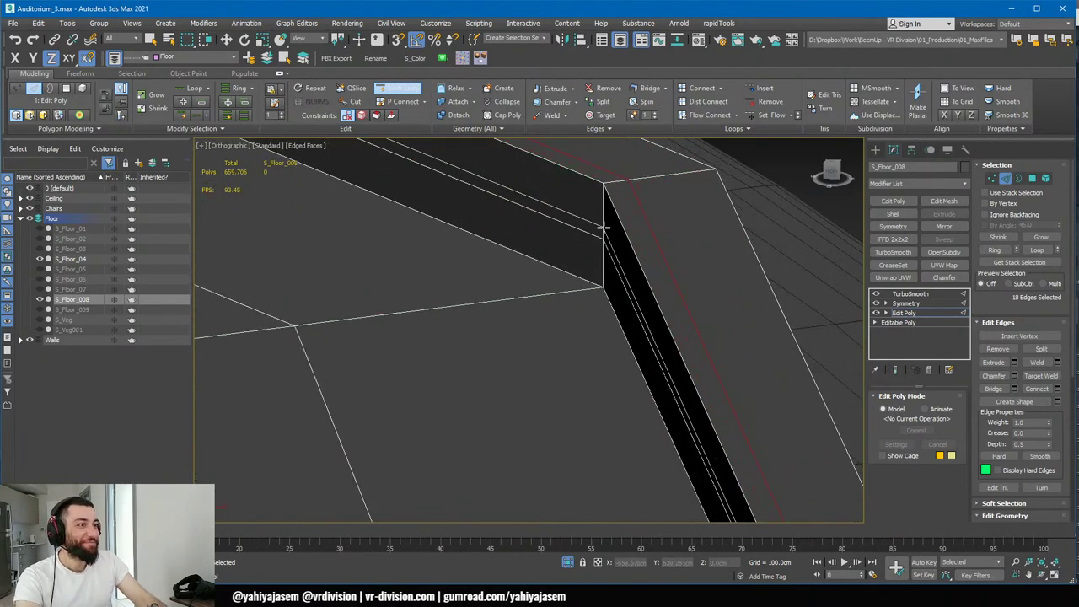
key(F4)
click(599, 207)
key(F4)
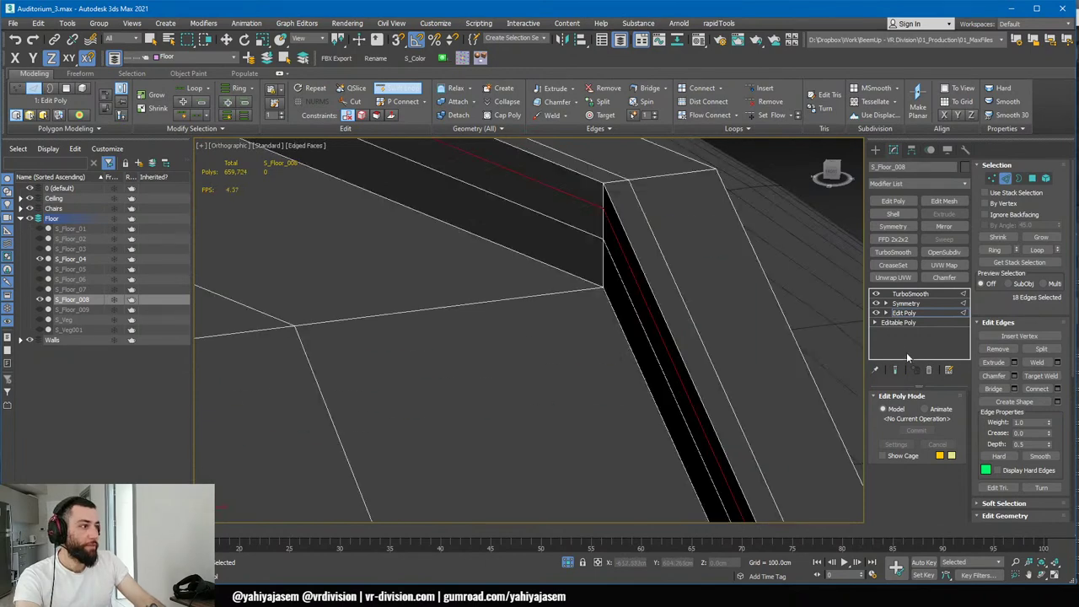
click(896, 371)
key(F4)
scroll(624, 239, down, 5)
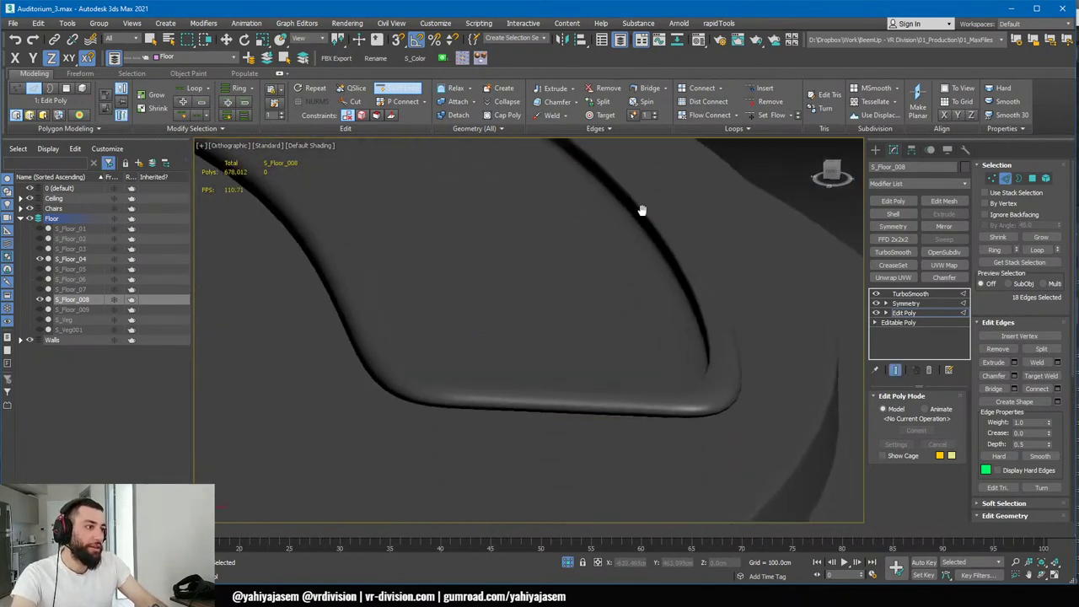
- Add another supporting edge loop around the rim near the planter's outer end corner, comparing the cage with the smoothed result
scroll(710, 348, up, 6)
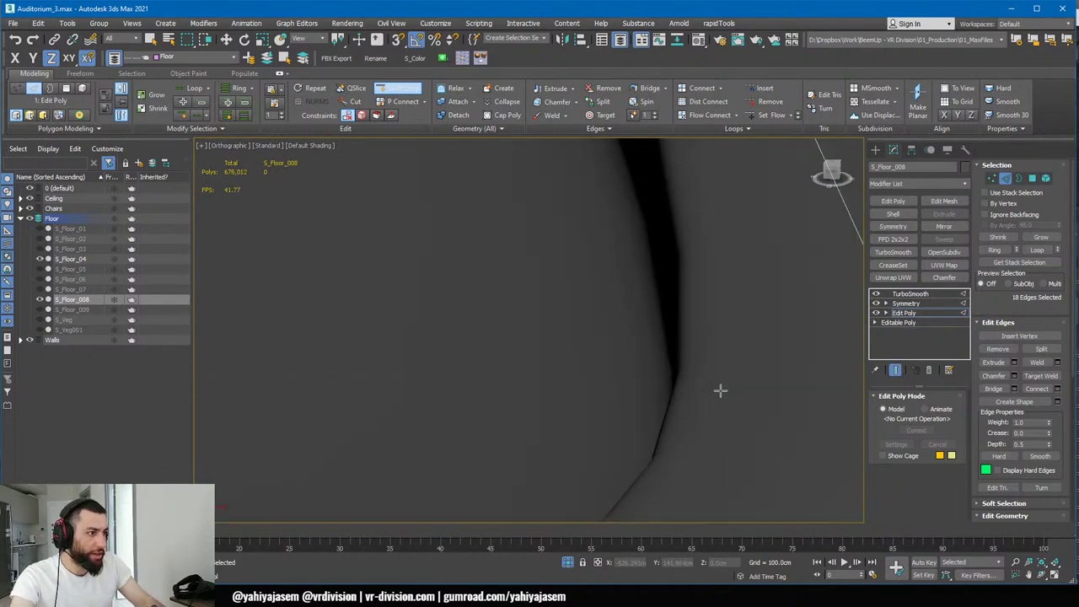
scroll(774, 403, down, 3)
middle_drag(774, 403, 653, 385)
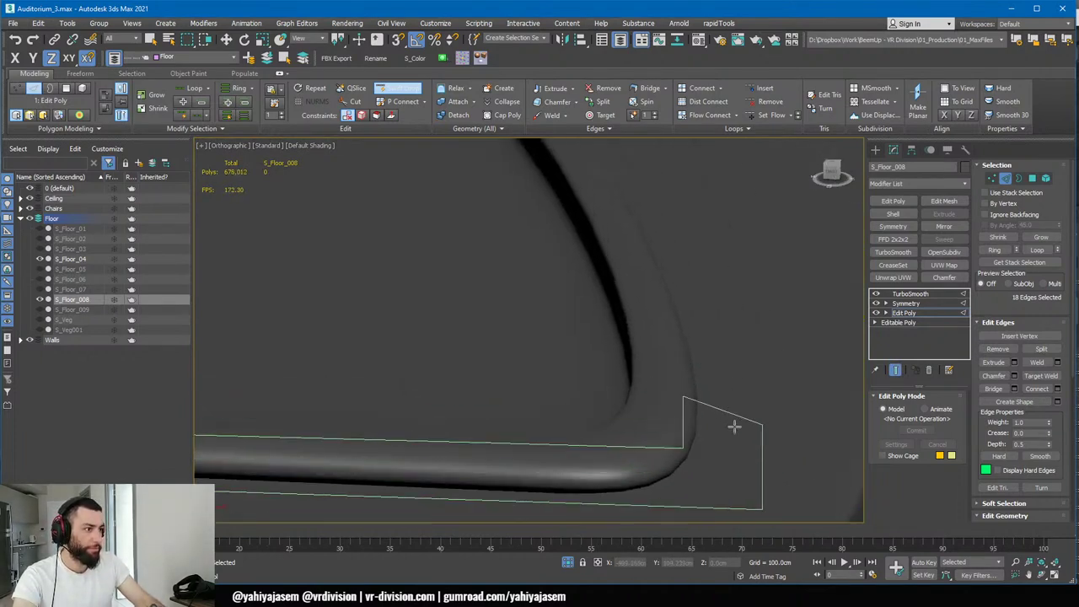
click(895, 369)
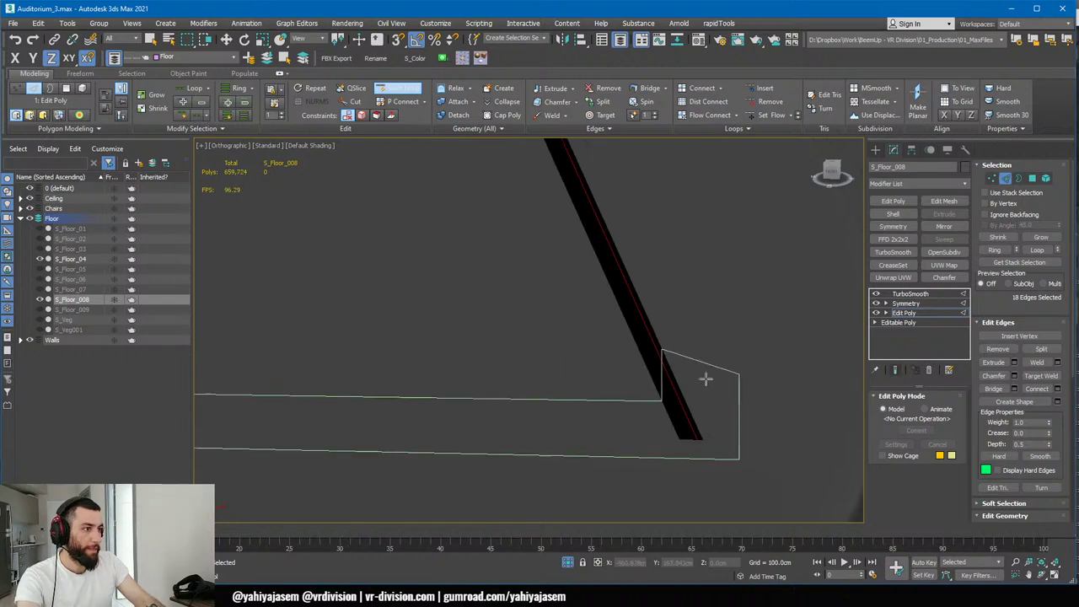
key(F4)
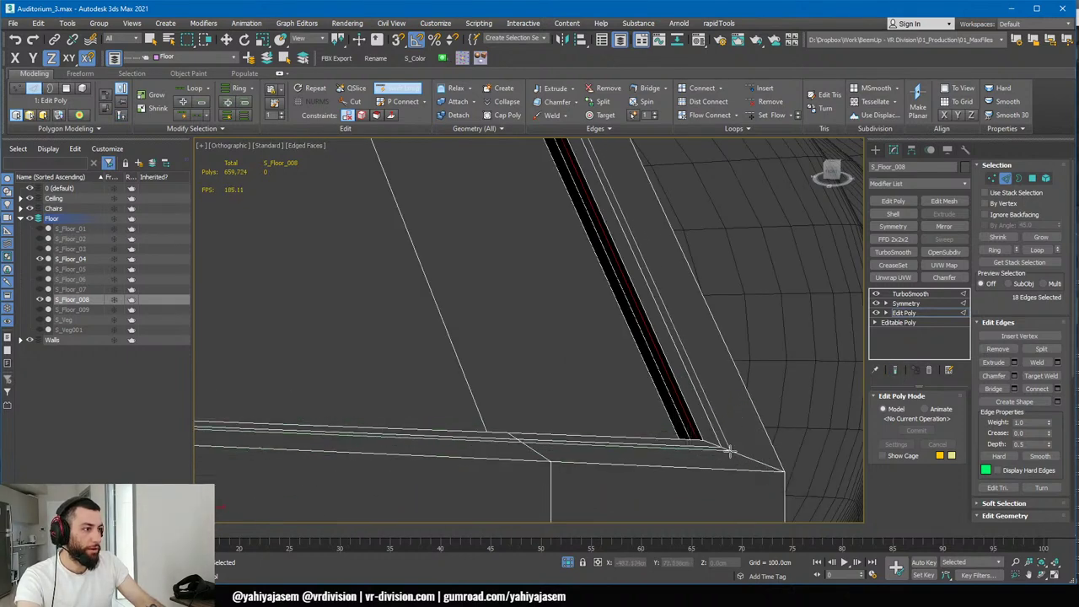
click(896, 369)
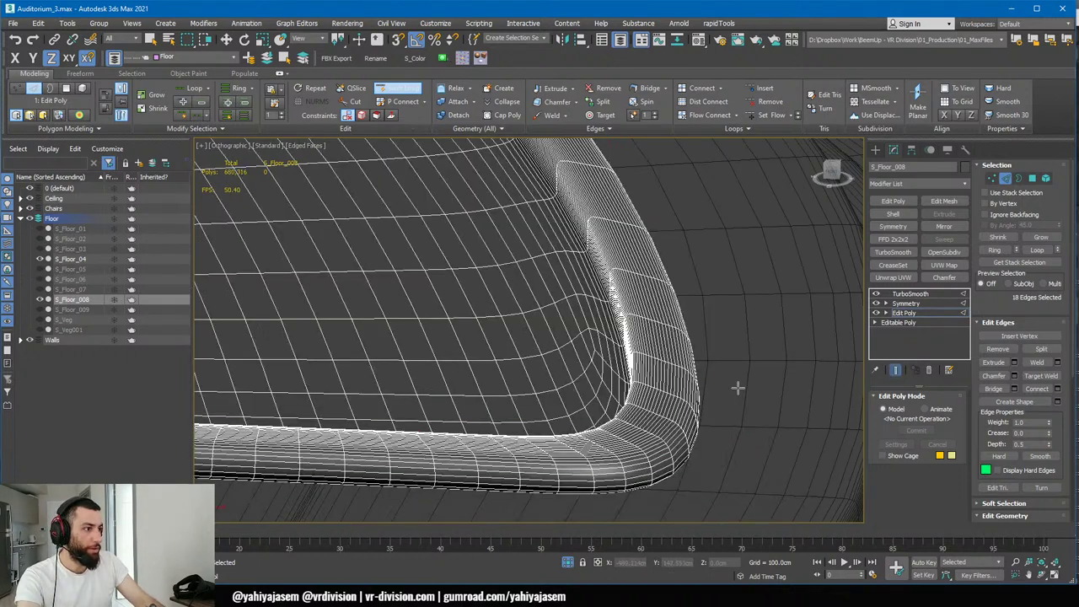
key(F4)
click(756, 423)
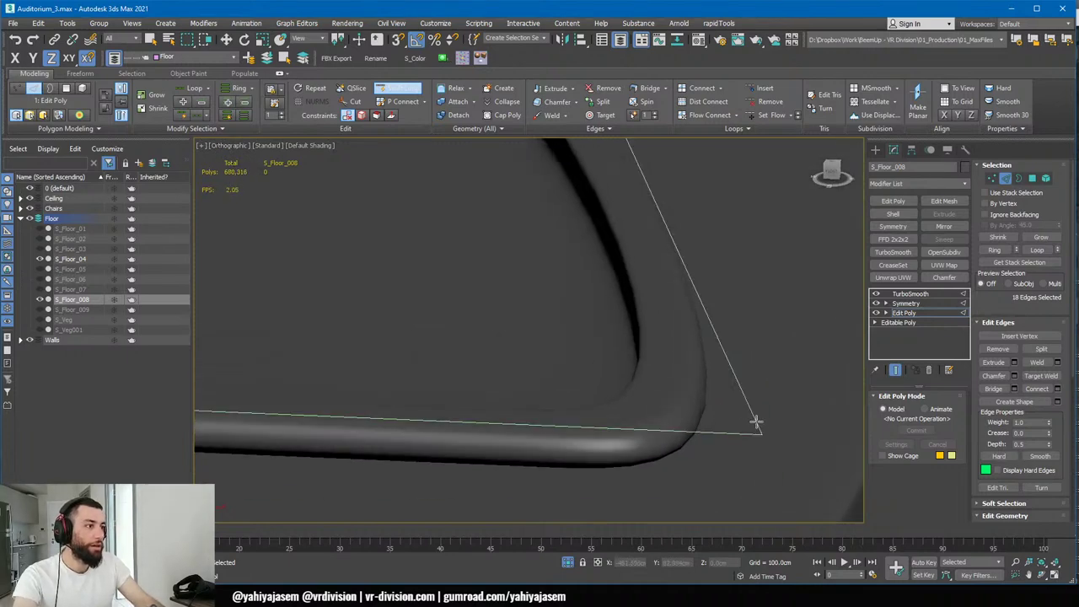
- Add an edge loop low around the planter's base and check the smoothed end from a side view
scroll(756, 423, down, 6)
alt+middle_drag(754, 417, 729, 330)
scroll(684, 366, up, 3)
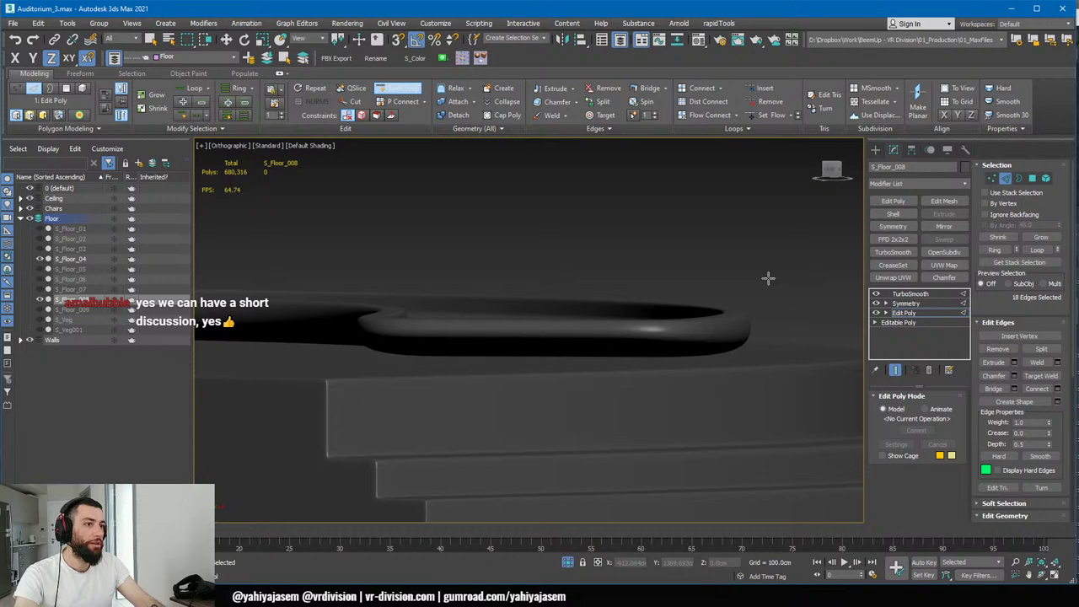
alt+middle_drag(768, 277, 756, 335)
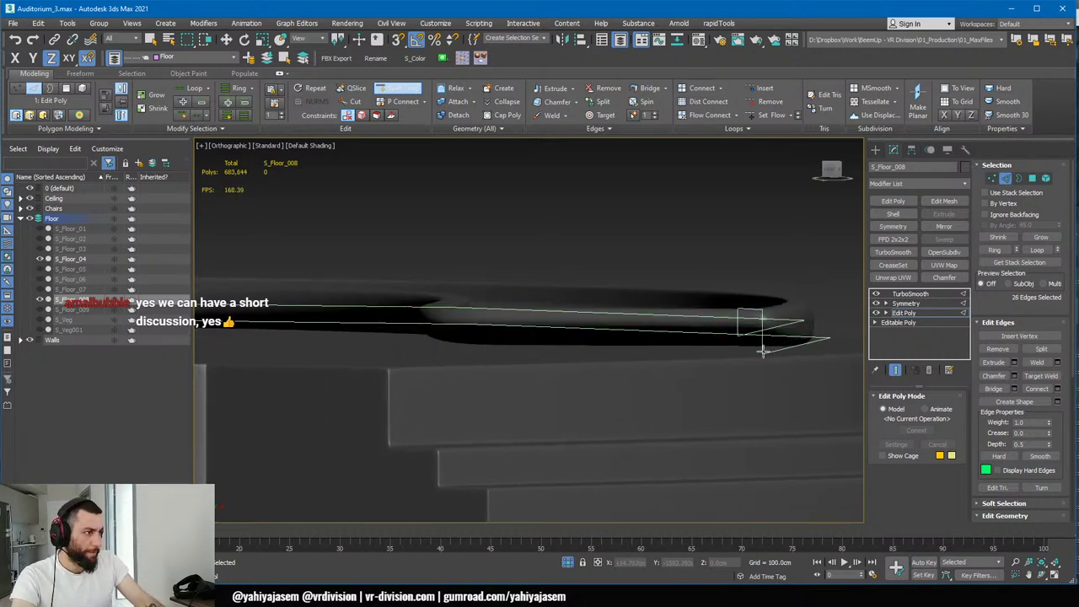
alt+middle_drag(710, 398, 422, 351)
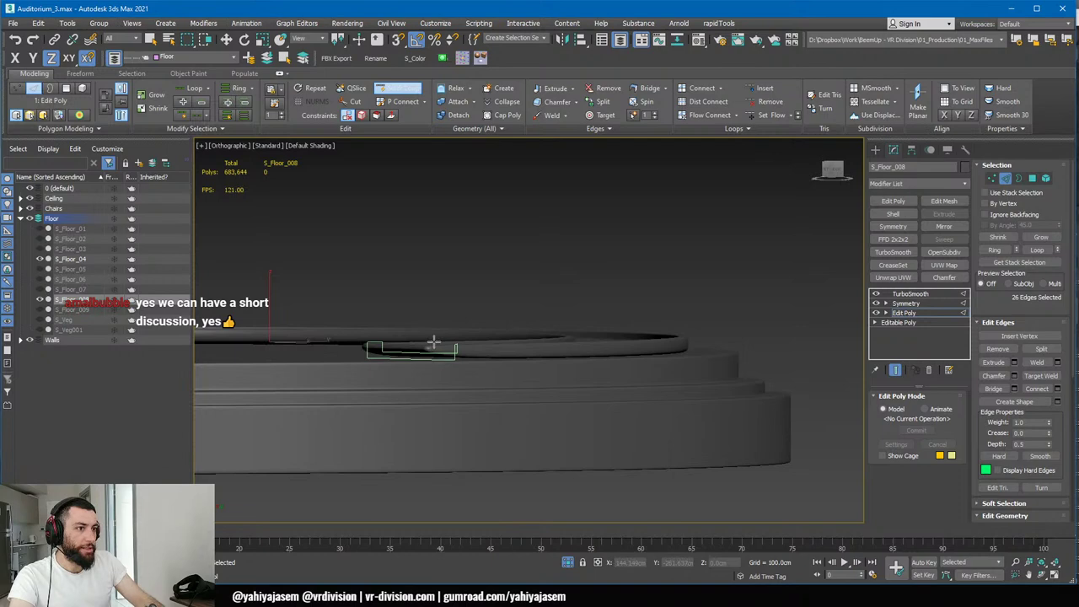
scroll(413, 366, up, 5)
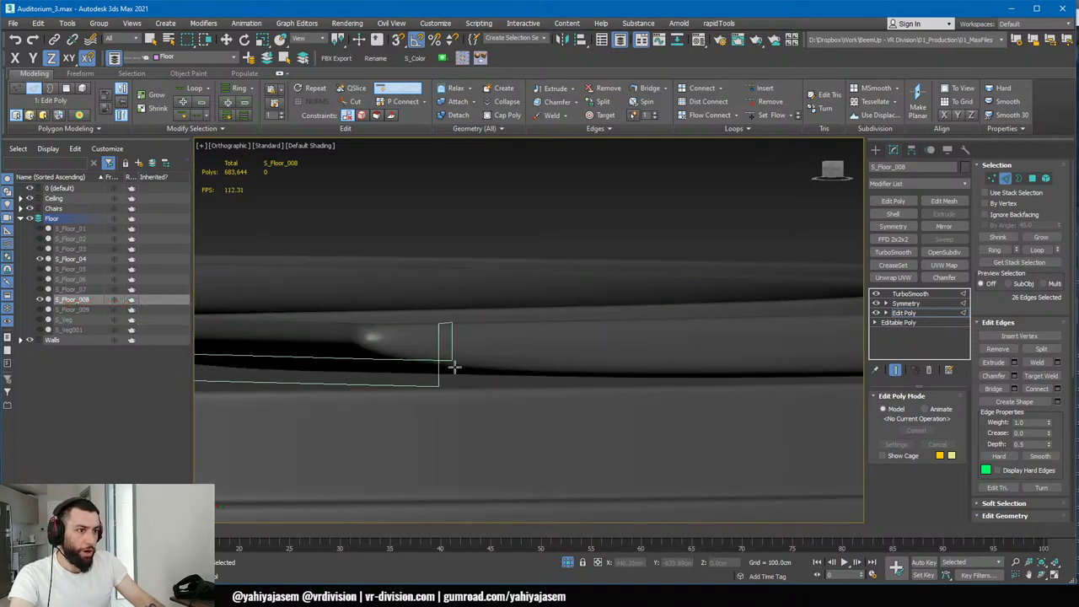
scroll(455, 363, down, 5)
mouse_move(450, 361)
alt+middle_down()
mouse_move(374, 359)
mouse_move(551, 376)
mouse_move(403, 352)
mouse_move(436, 371)
alt+middle_up()
scroll(406, 356, up, 2)
scroll(371, 358, up, 3)
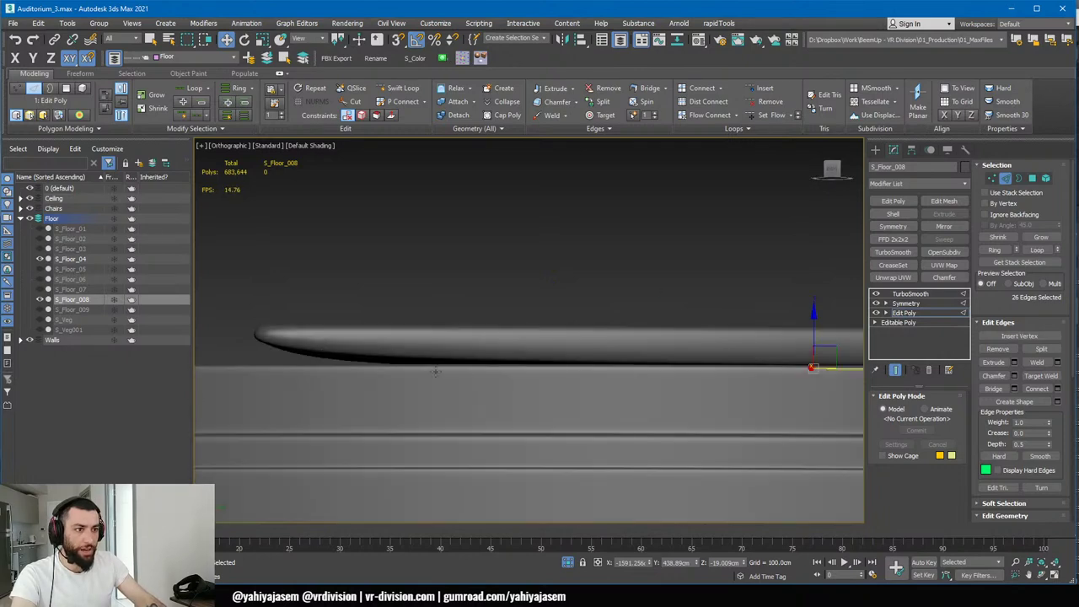
- Turn off the end result and select the five base vertices across the planter's end in the Edit Poly cage
click(913, 314)
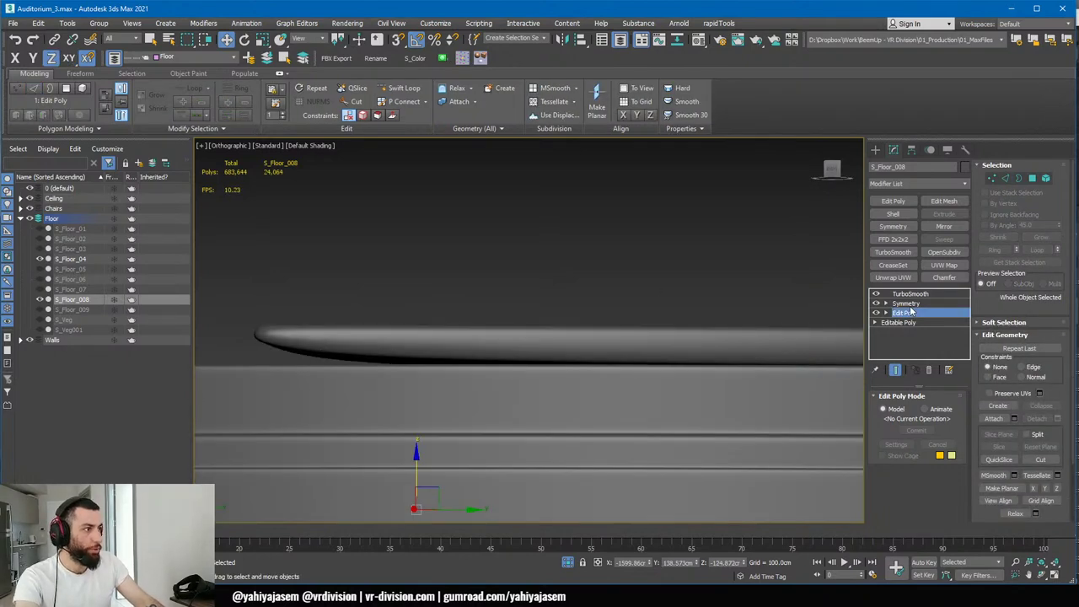
click(893, 371)
alt+middle_drag(501, 343, 571, 396)
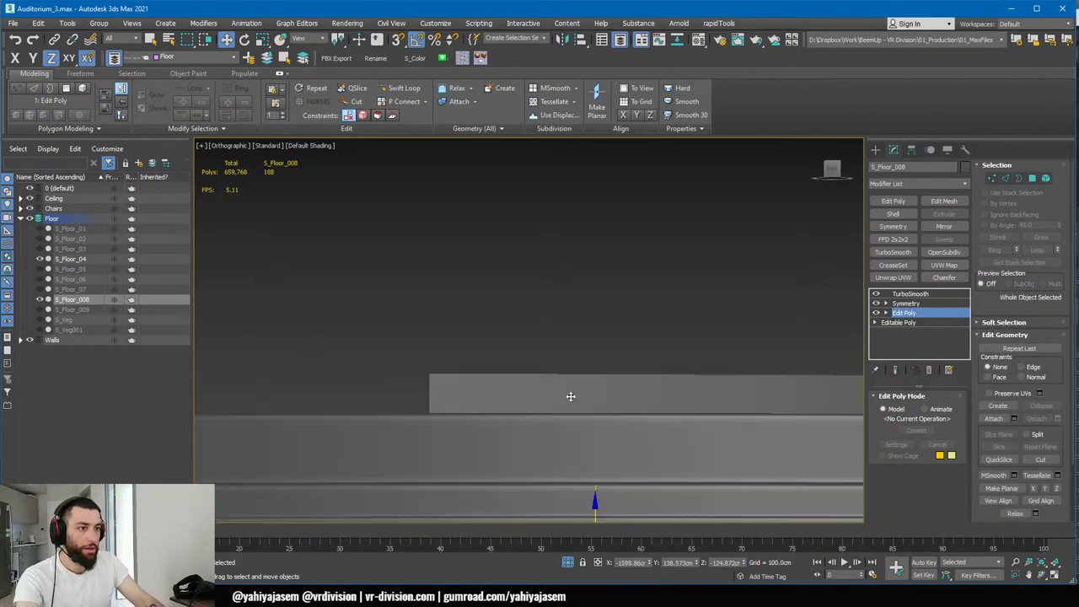
key(1)
key(F3)
alt+middle_drag(443, 416, 560, 437)
scroll(554, 436, up, 2)
drag(529, 428, 350, 480)
mouse_move(349, 483)
alt+middle_down()
mouse_move(462, 460)
mouse_move(540, 465)
mouse_move(576, 486)
mouse_move(516, 427)
alt+middle_up()
key(F3)
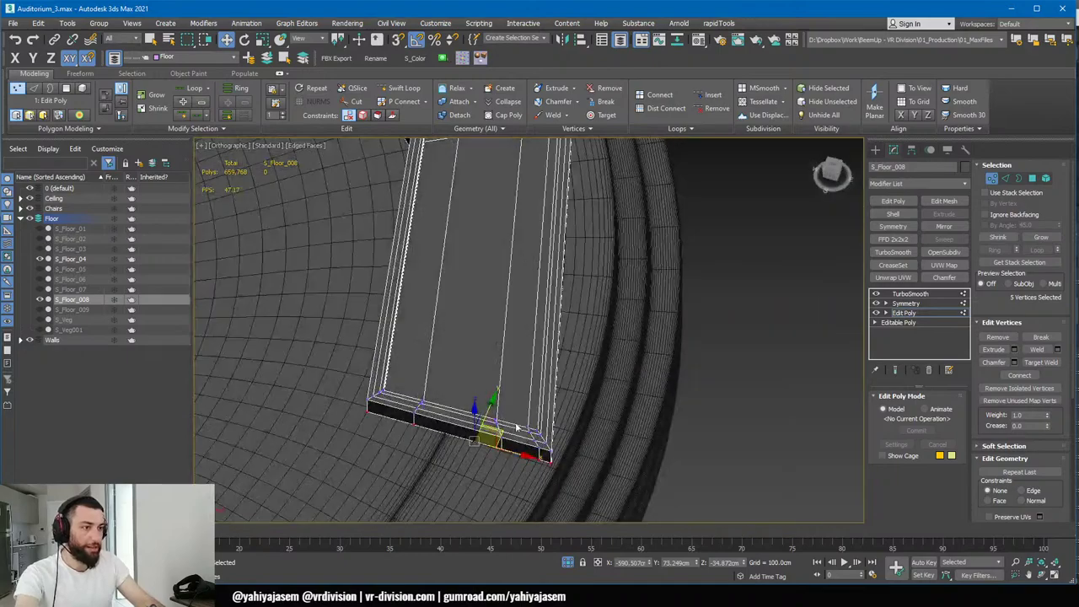
- Move the five selected base vertices inward along the planter and show the smoothed end result without edges
alt+middle_drag(583, 452, 482, 403)
drag(493, 447, 555, 453)
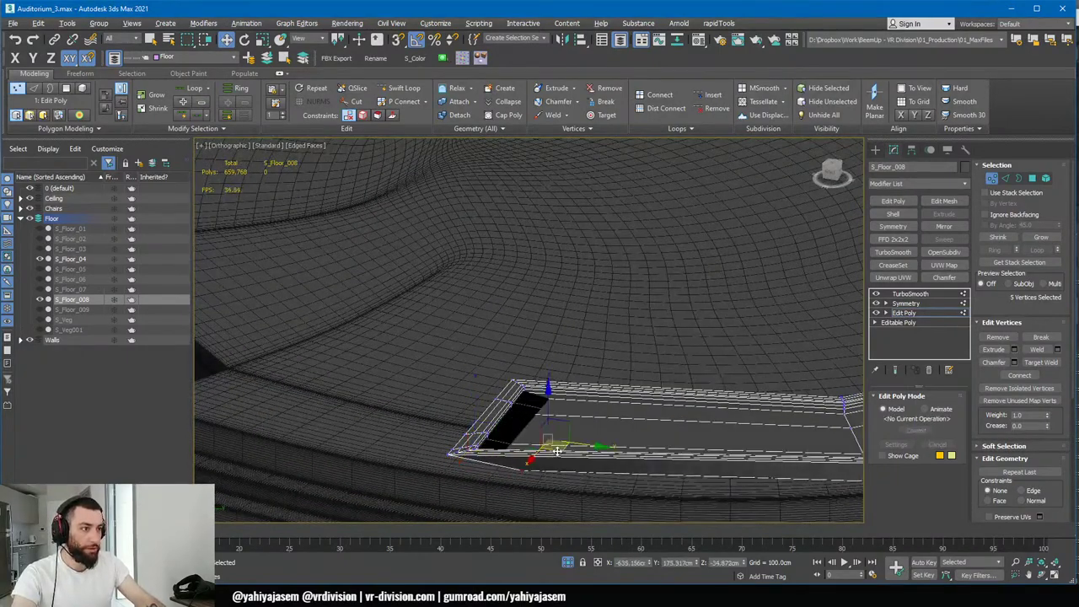
alt+middle_drag(555, 453, 554, 431)
click(895, 370)
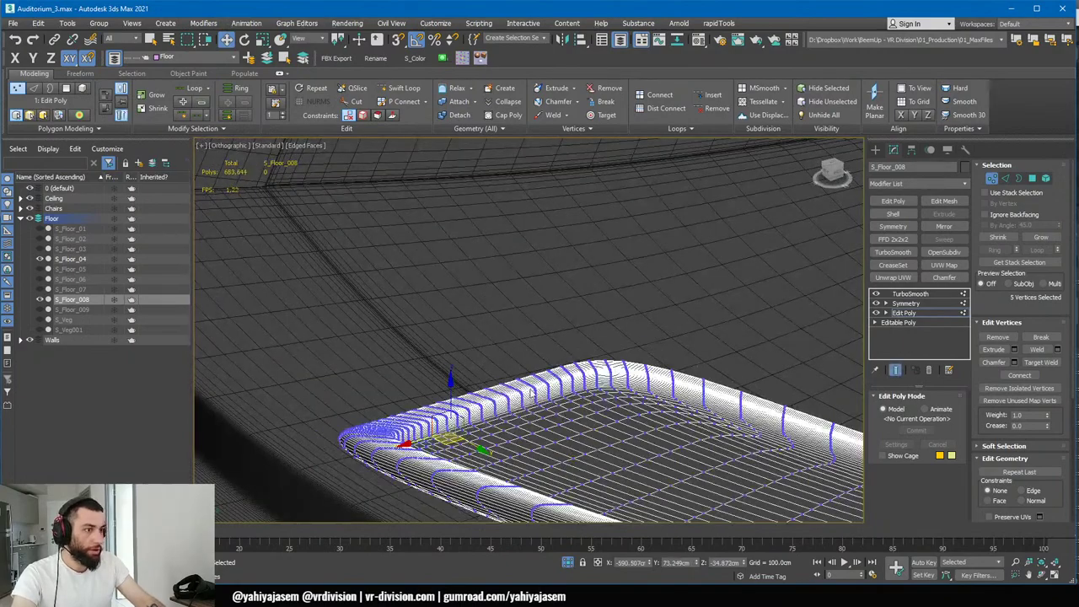
alt+middle_drag(556, 337, 577, 397)
key(F4)
scroll(561, 332, up, 3)
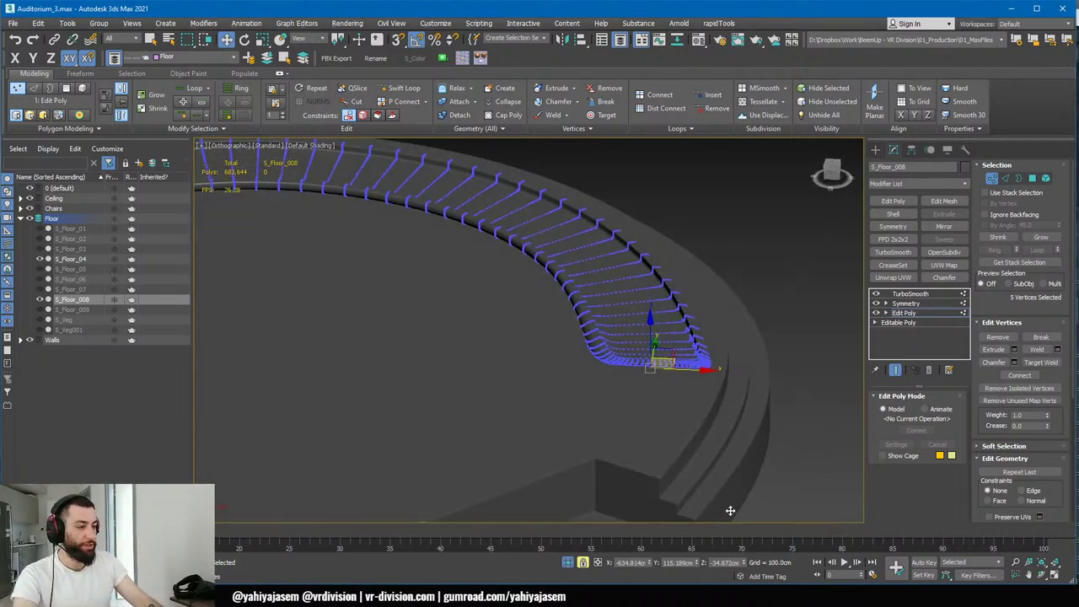
- Inspect the planter's smoothed end with and without edges, up close and from above
alt+middle_drag(730, 510, 630, 409)
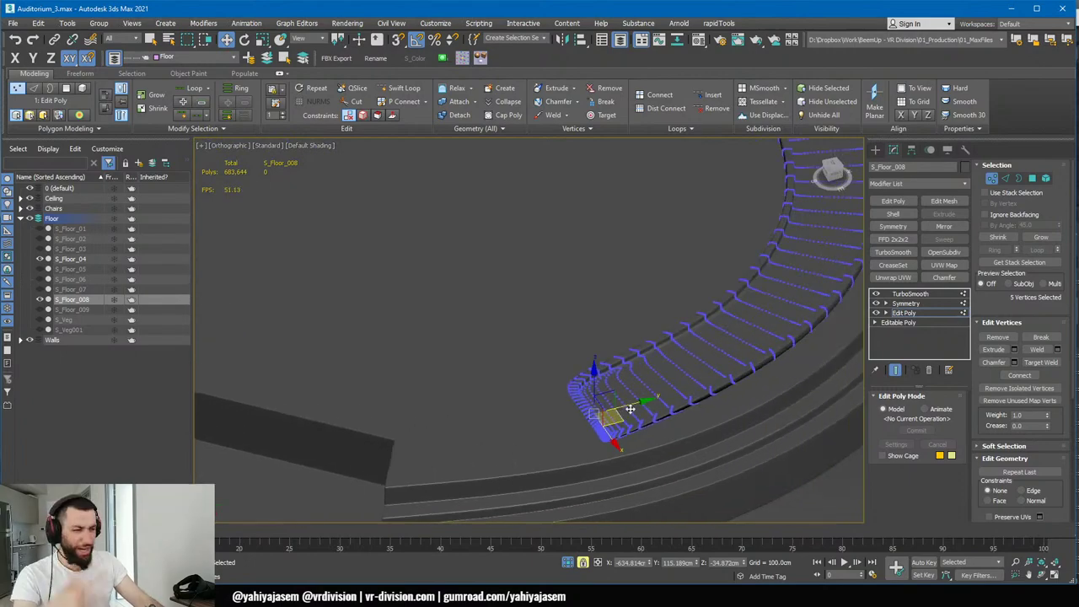
scroll(630, 409, up, 8)
key(F4)
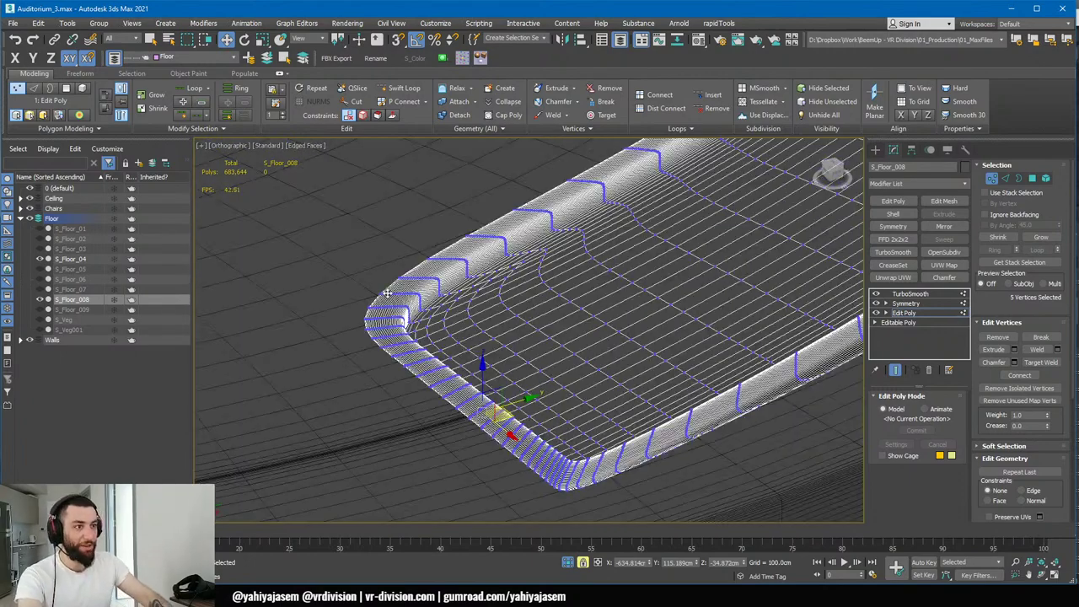
alt+middle_drag(521, 394, 436, 380)
scroll(458, 313, down, 8)
mouse_move(460, 314)
middle_down()
mouse_move(590, 410)
mouse_move(540, 362)
mouse_move(512, 294)
middle_up()
key(F4)
scroll(398, 315, up, 3)
middle_drag(398, 314, 523, 396)
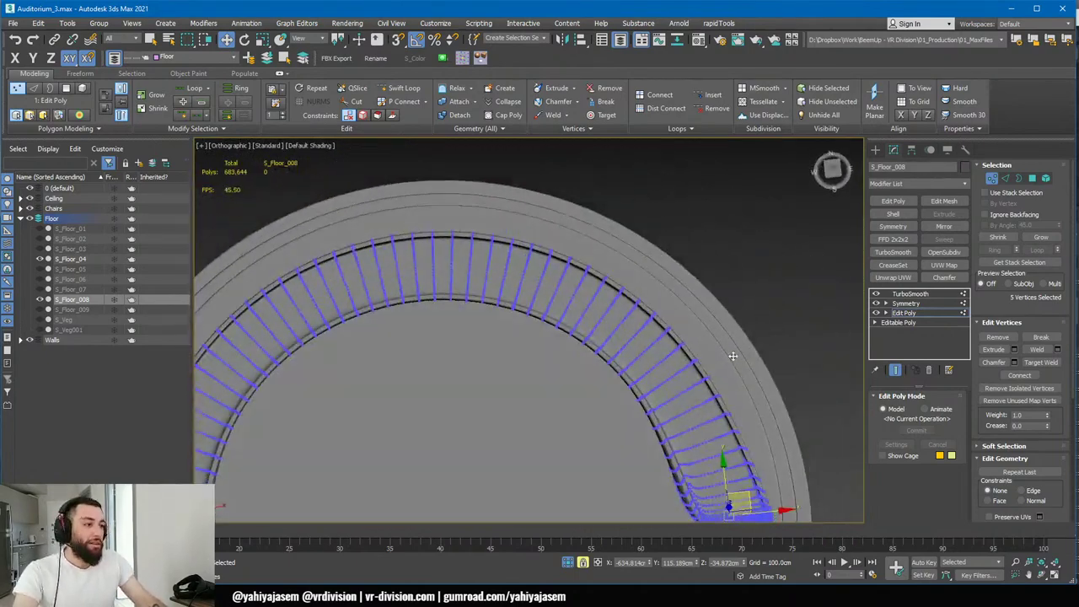
- Leave the Edit Poly's vertex level and display the smoothed planter with its edges in the top view
click(906, 312)
key(F4)
middle_drag(701, 359, 647, 238)
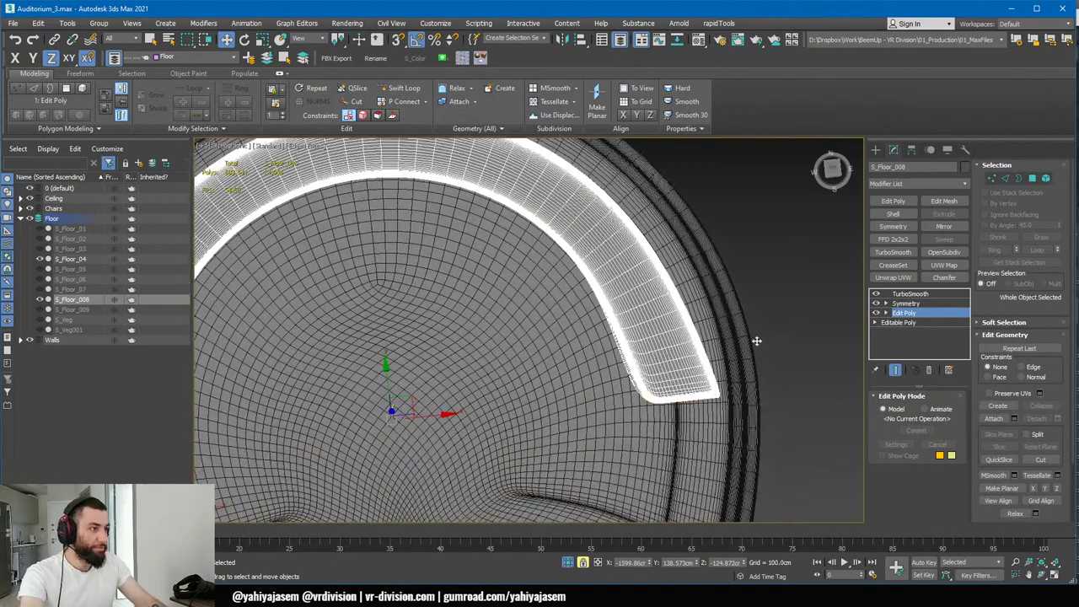
- Deselect the planter, hide the edges and inspect its smoothed shape from above, then its end corner up close
alt+middle_drag(761, 363, 721, 414)
click(812, 392)
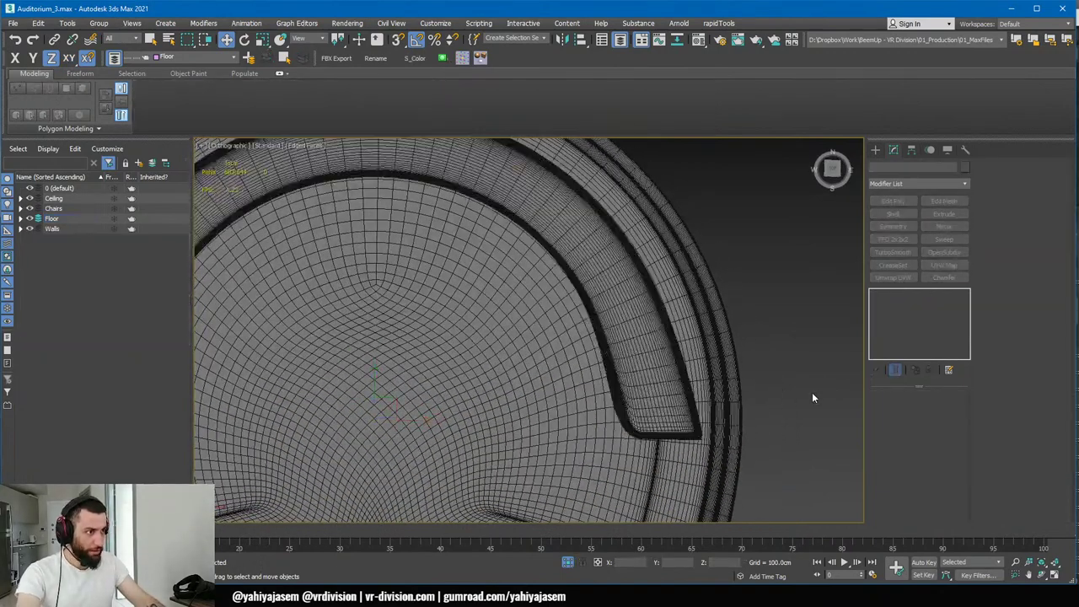
key(F4)
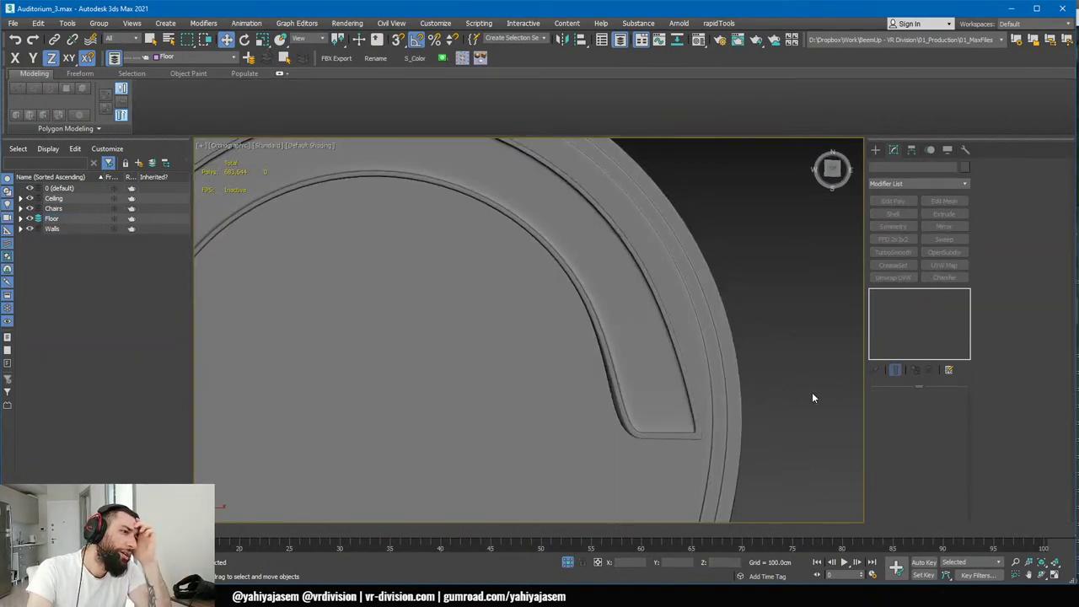
scroll(580, 357, down, 3)
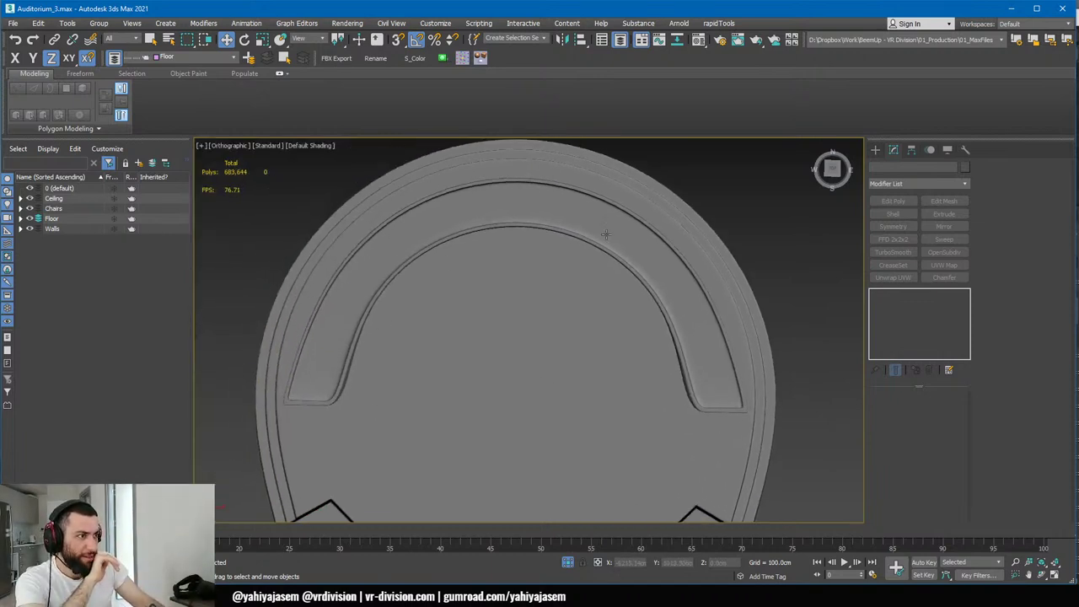
scroll(738, 434, up, 3)
scroll(749, 398, up, 1)
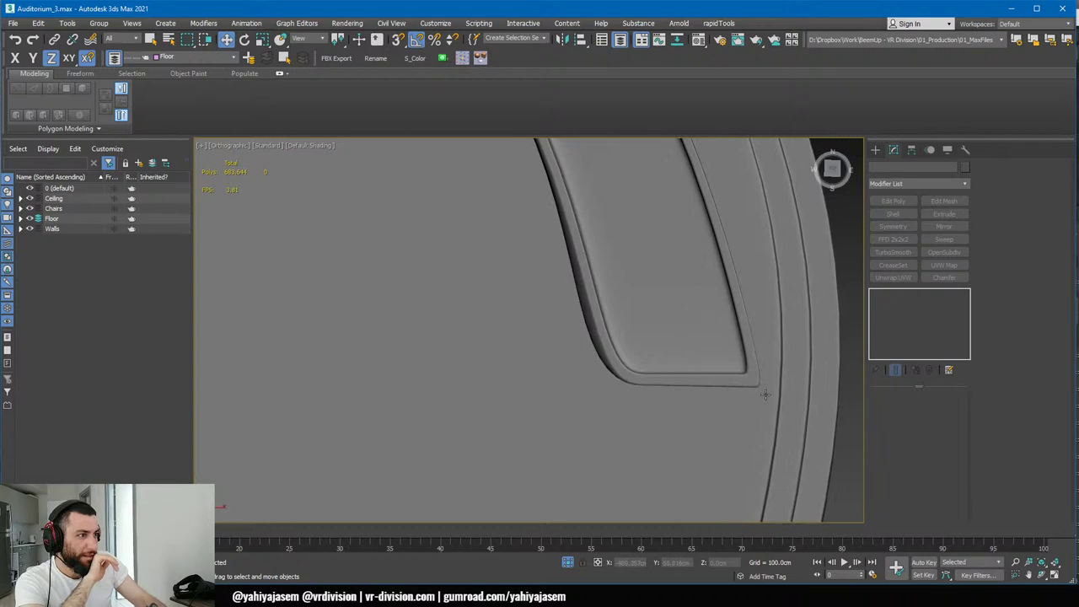
scroll(759, 390, up, 2)
- Select the planter and show its Edit Poly cage with edges at the end corner, with the end result turned off
click(750, 388)
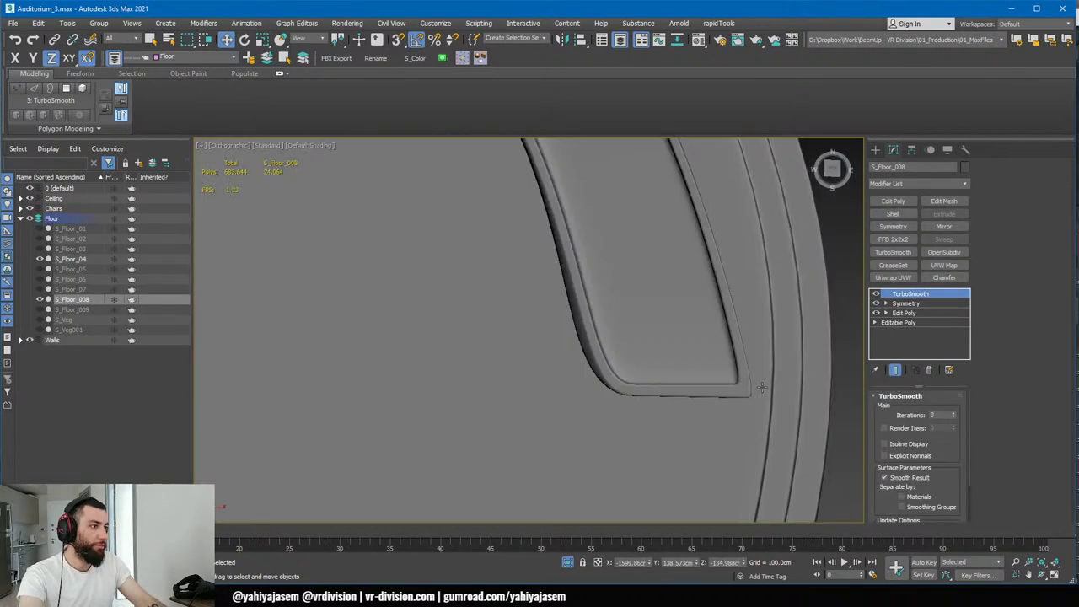
scroll(761, 387, up, 2)
key(F4)
click(904, 313)
key(F4)
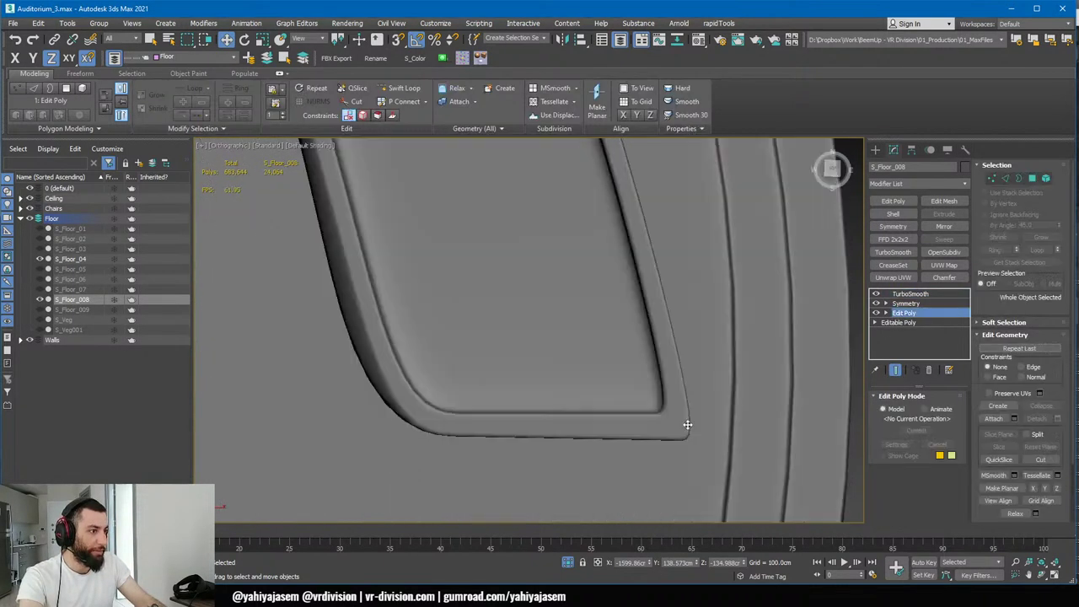
key(F4)
key(F4)
click(895, 370)
key(F4)
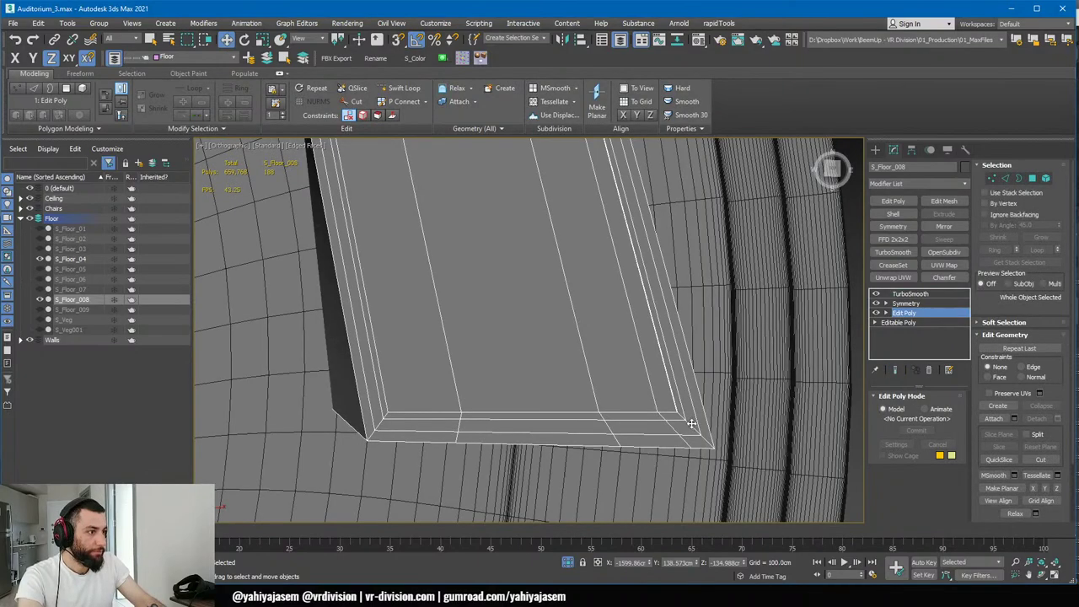
- Select the edge loop running through the planter's outer end corner in the Edit Poly cage
key(2)
double_click(691, 424)
scroll(685, 367, down, 3)
scroll(685, 368, up, 6)
alt+middle_drag(686, 368, 633, 342)
scroll(599, 244, down, 4)
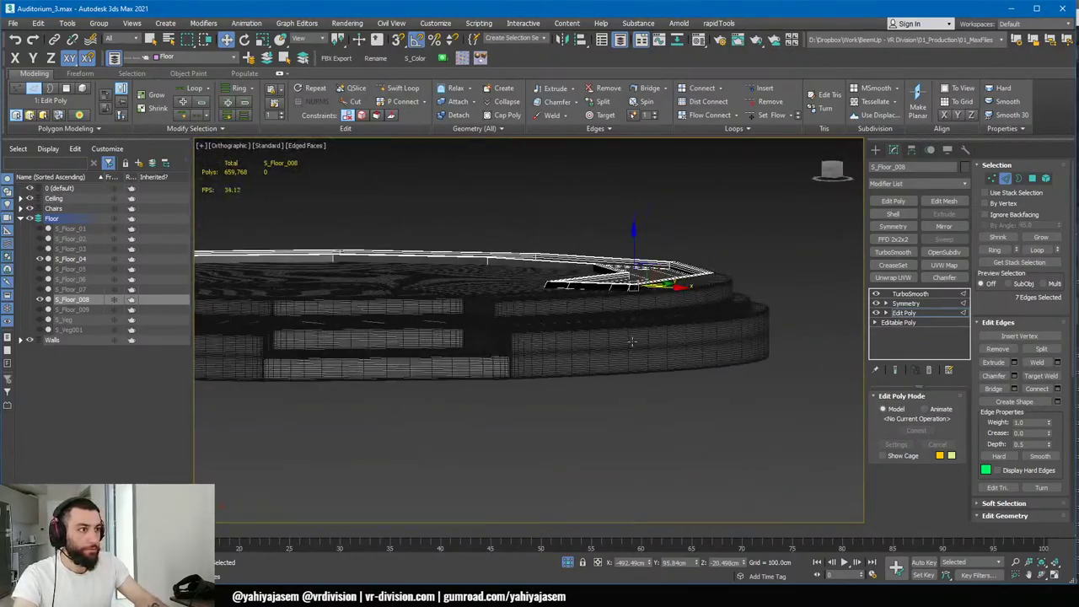
key(1)
key(z)
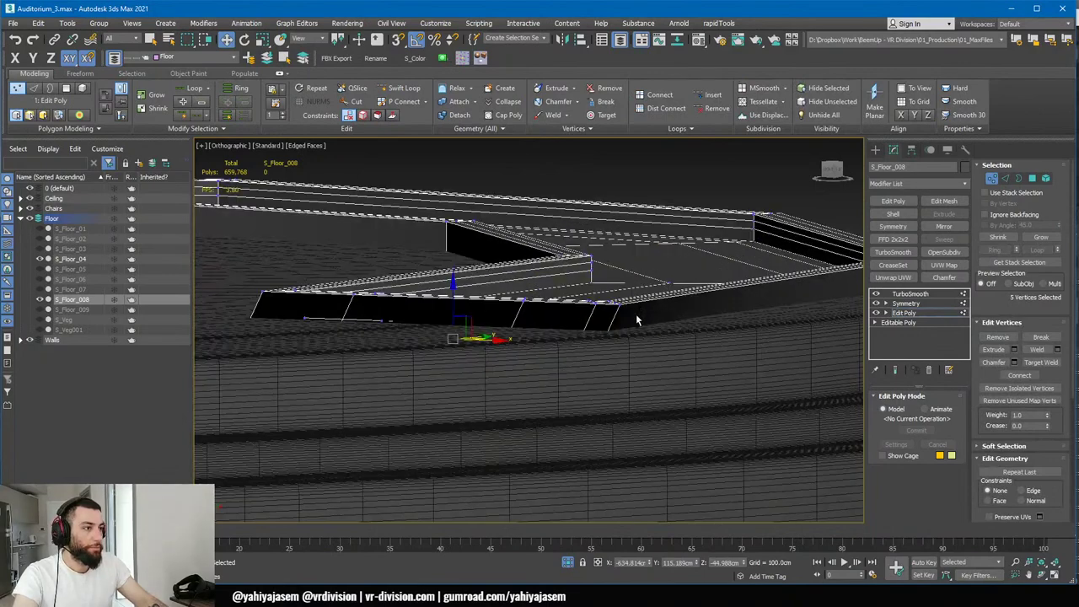
key(2)
key(z)
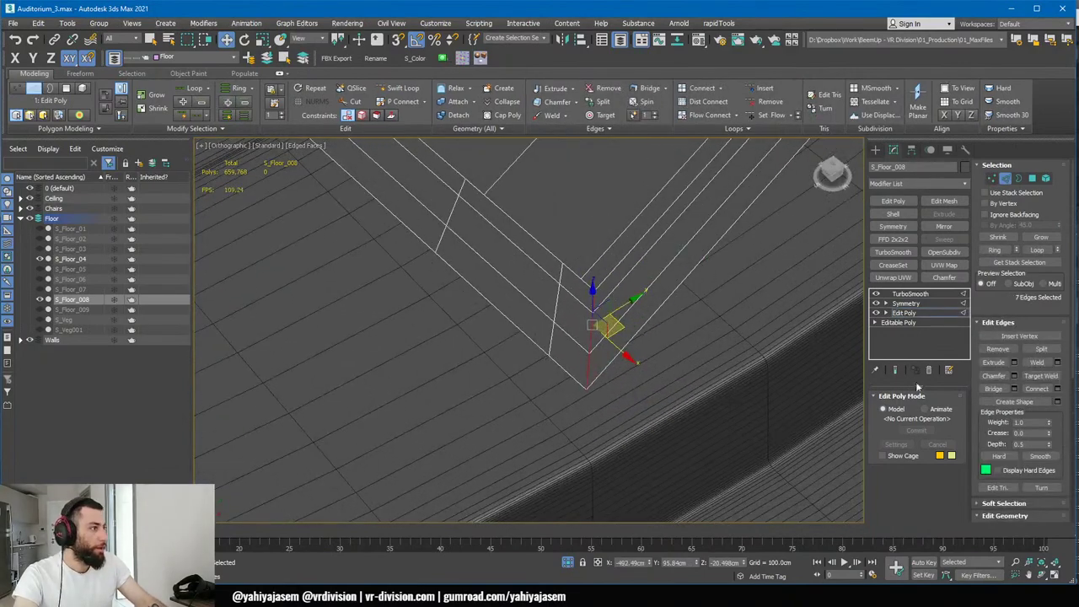
- Try a 1.509 cm chamfer on the selected corner edges and preview it on the smoothed planter
click(1015, 377)
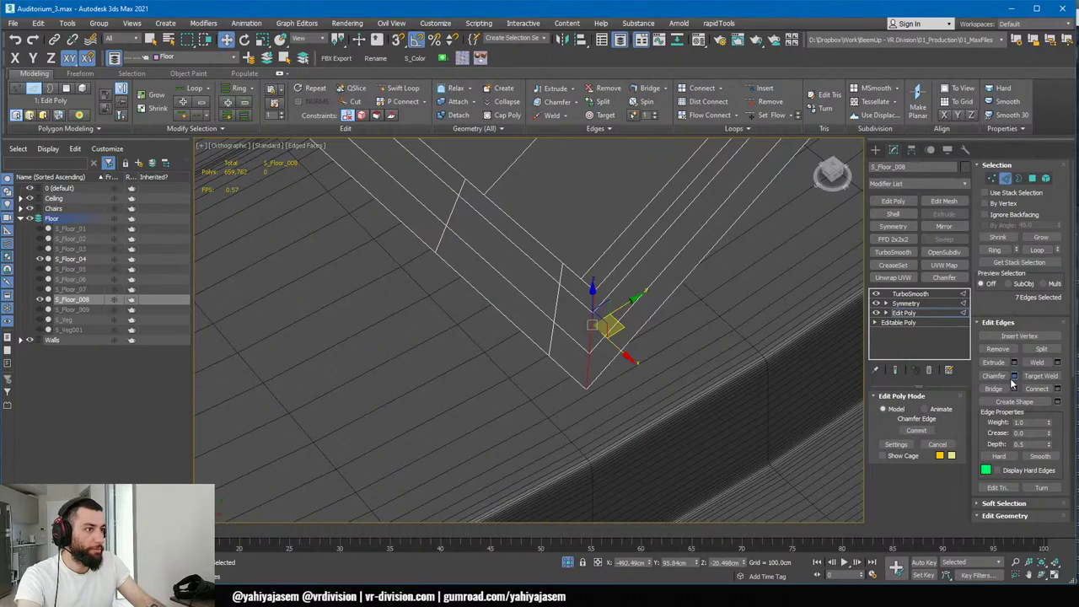
key(F4)
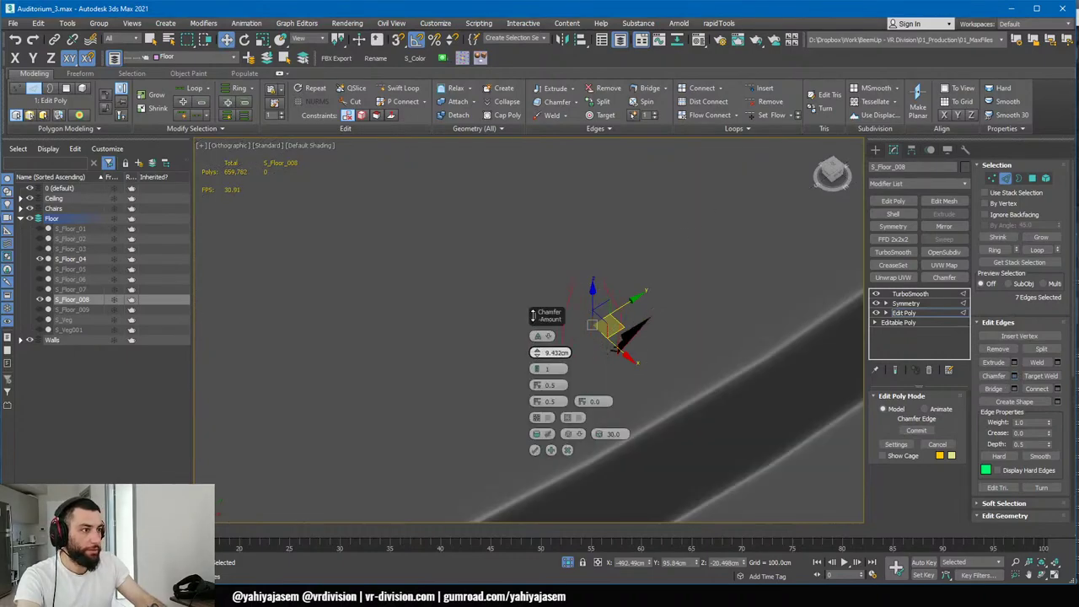
key(F4)
middle_drag(686, 360, 706, 399)
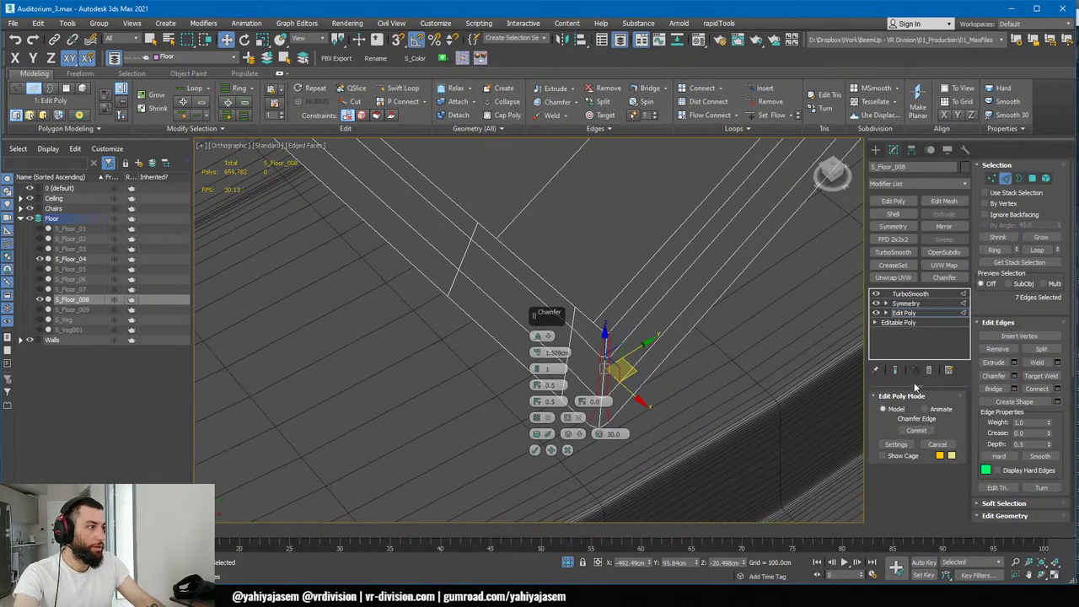
click(897, 371)
scroll(732, 341, down, 5)
mouse_move(732, 342)
alt+middle_down()
mouse_move(729, 317)
mouse_move(747, 384)
mouse_move(795, 329)
mouse_move(774, 347)
alt+middle_up()
key(F4)
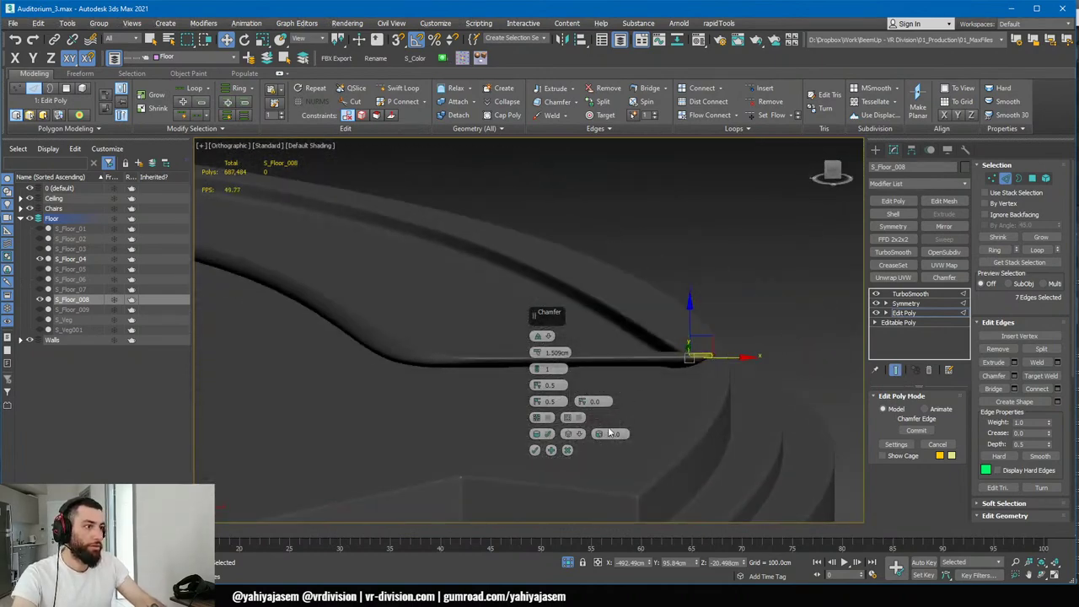
click(567, 450)
- Leave the edge level and inspect the planter's smoothed end corner
alt+middle_drag(676, 403, 672, 431)
click(904, 316)
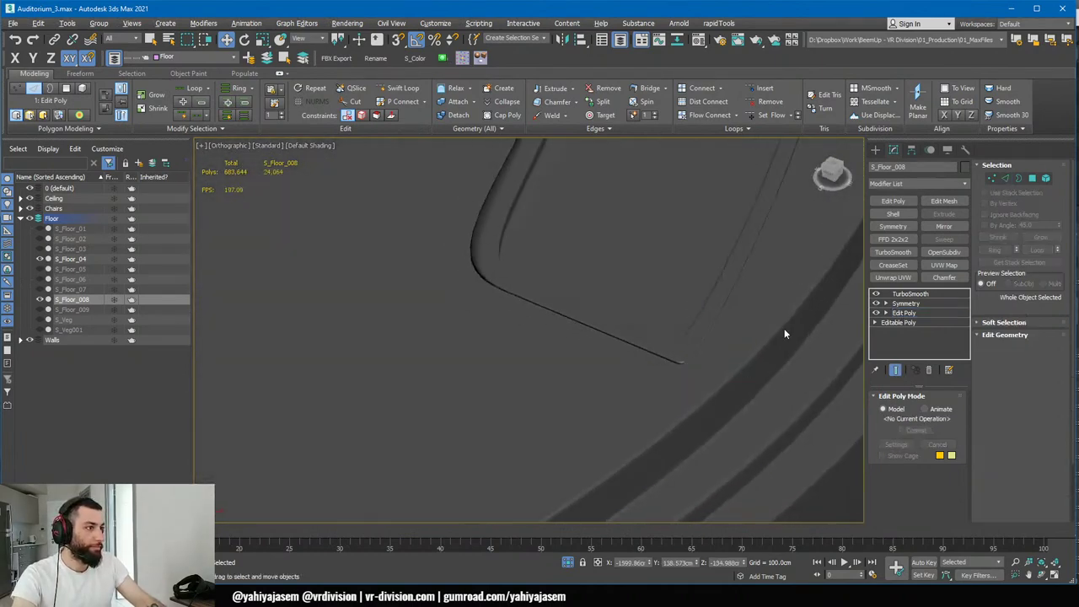
alt+middle_drag(732, 326, 706, 348)
scroll(707, 349, up, 3)
scroll(708, 347, down, 3)
- Select the vertices at the planter's outer end corner in the cage and try rotating them 35 degrees about Z
key(1)
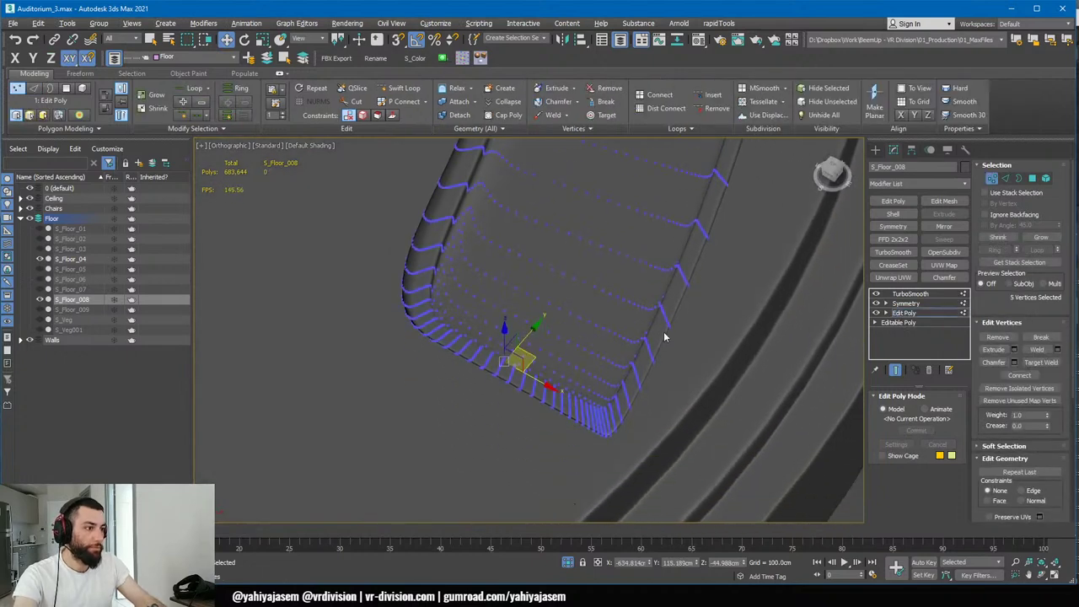
click(897, 371)
key(F4)
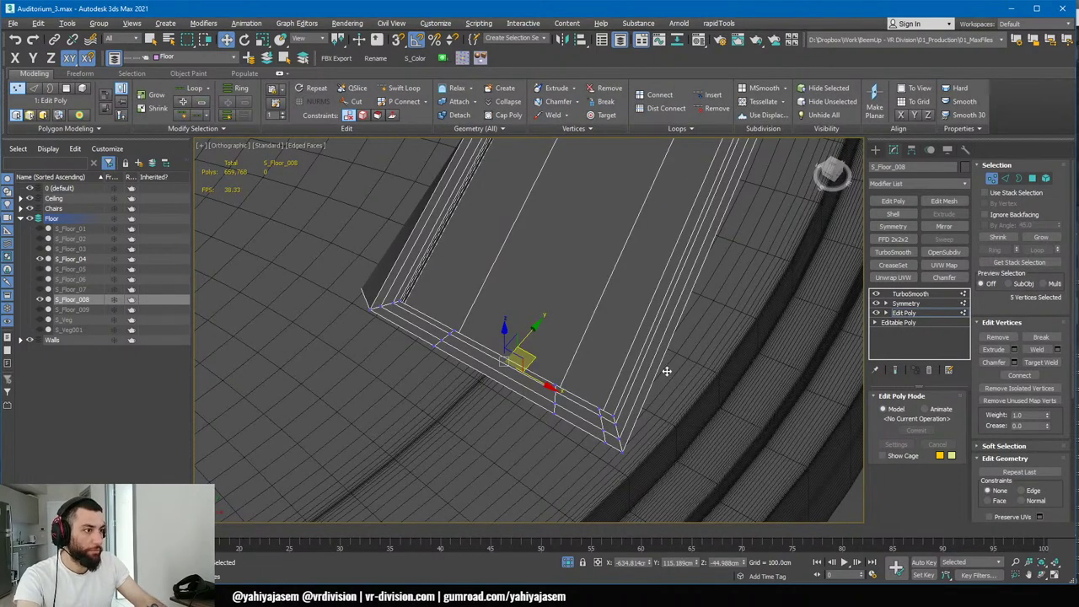
drag(583, 473, 583, 472)
key(F4)
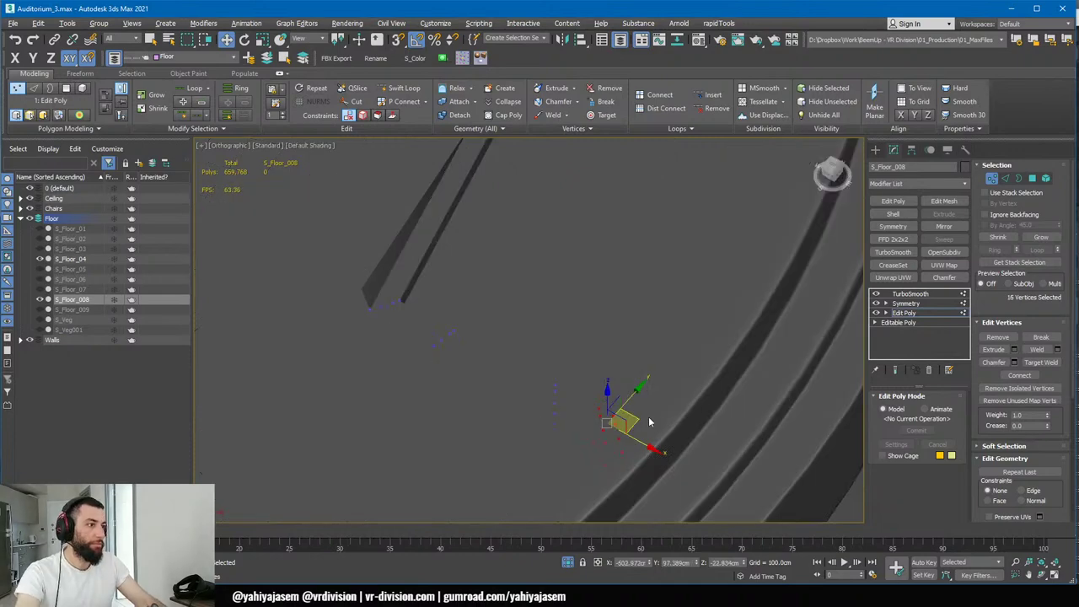
mouse_move(643, 399)
alt+middle_down()
mouse_move(691, 385)
mouse_move(675, 366)
mouse_move(622, 408)
alt+middle_up()
key(F4)
key(e)
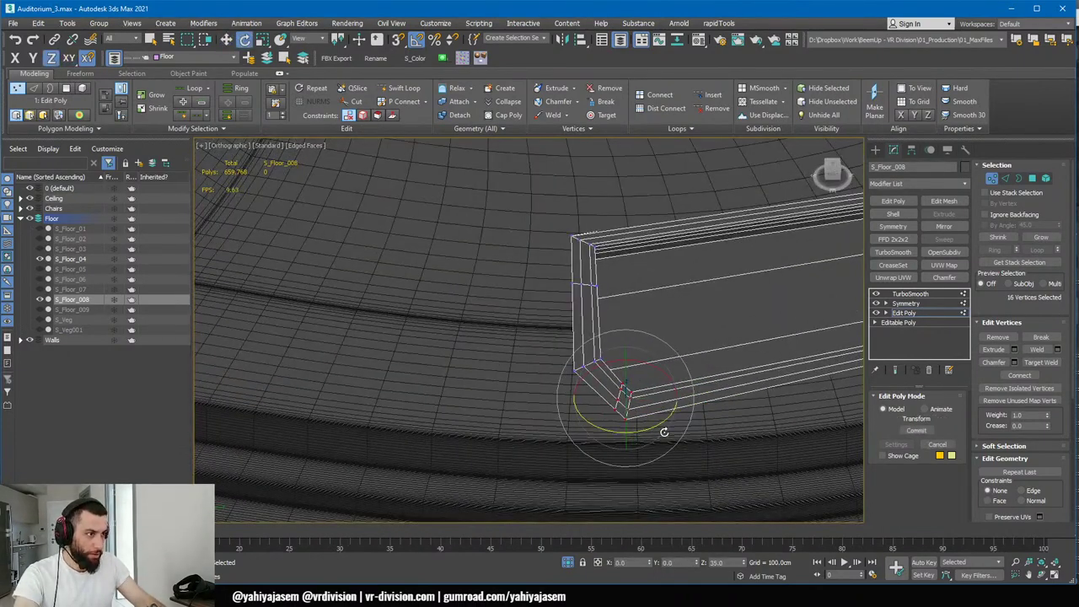
- Leave the vertex level and show the smoothed planter without edges in a view of the whole stage
click(919, 315)
key(F4)
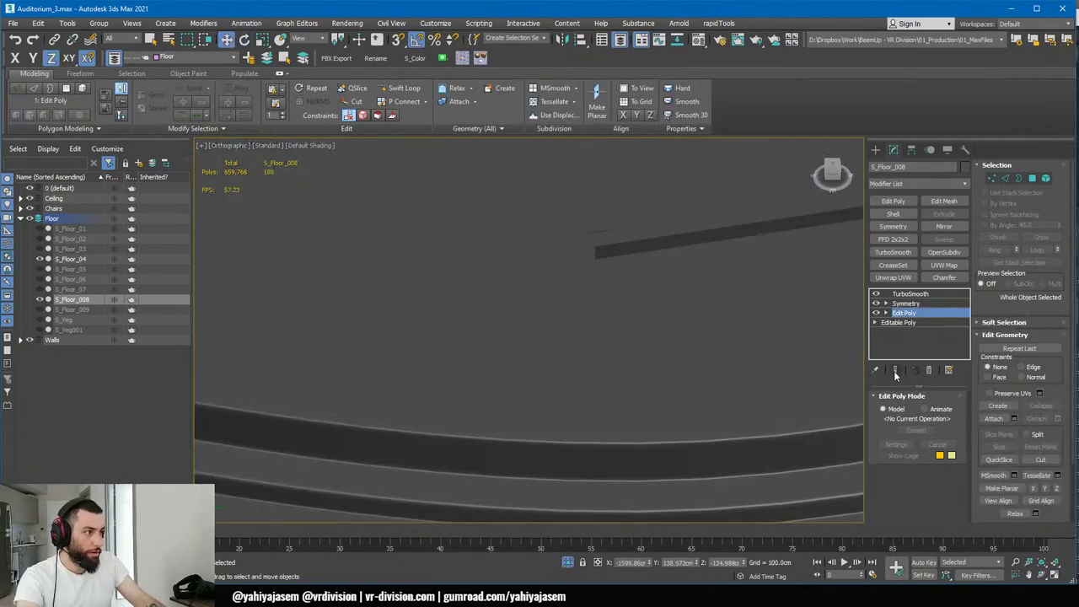
click(896, 371)
scroll(607, 369, down, 5)
alt+middle_drag(606, 369, 530, 331)
scroll(650, 334, up, 3)
scroll(643, 399, down, 3)
scroll(607, 345, down, 4)
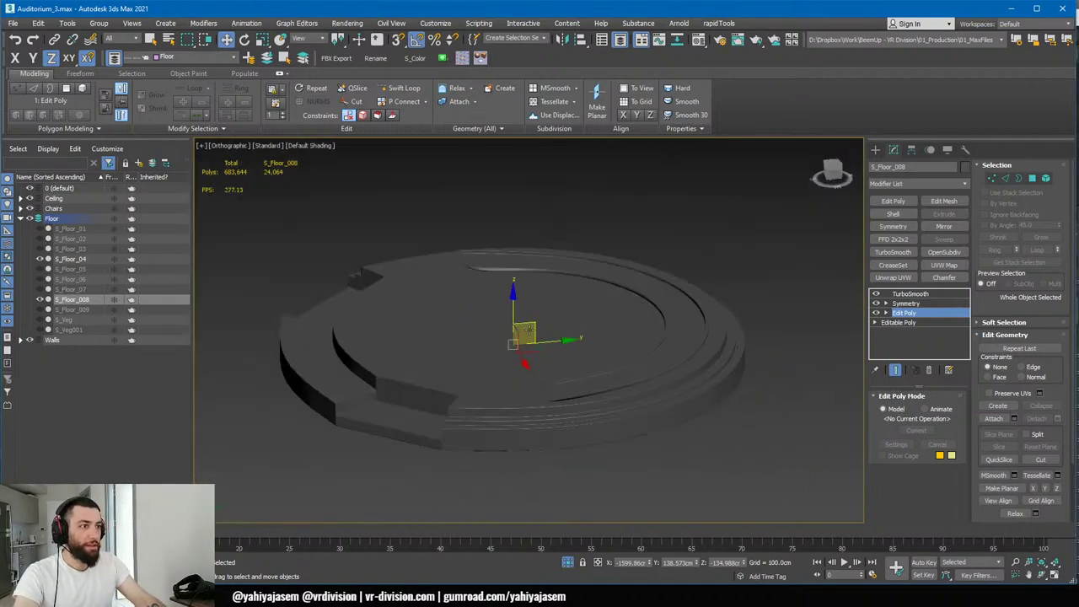
- Align the planter's minimum Z position to the maximum of the stage floor S_Floor_04 and inspect both with edges
key(alt+a)
click(513, 353)
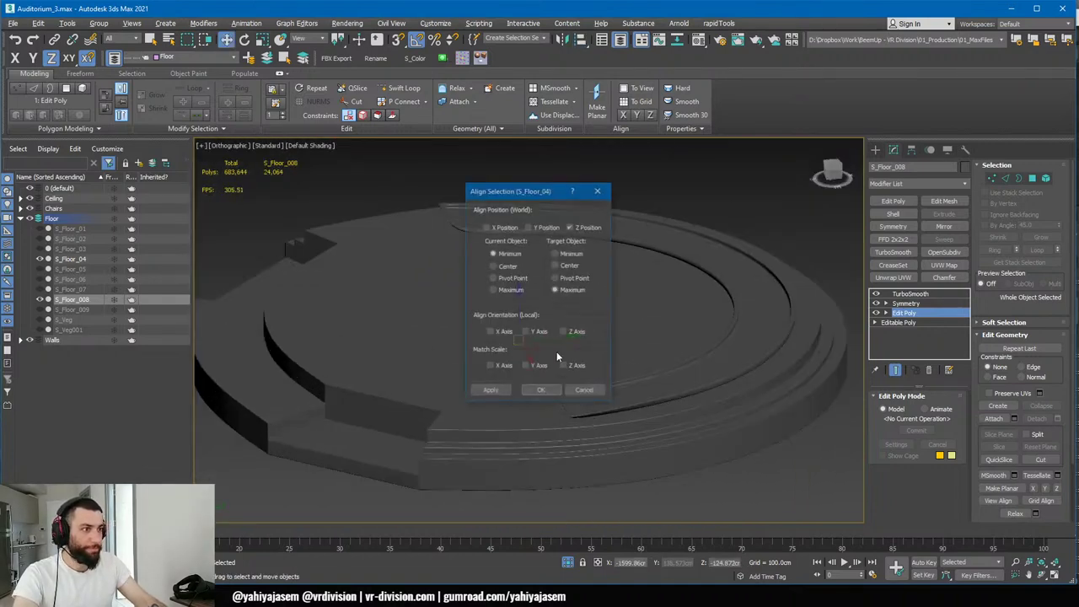
click(542, 391)
click(565, 369)
mouse_move(566, 368)
alt+middle_down()
mouse_move(526, 345)
mouse_move(623, 374)
mouse_move(628, 390)
alt+middle_up()
key(F4)
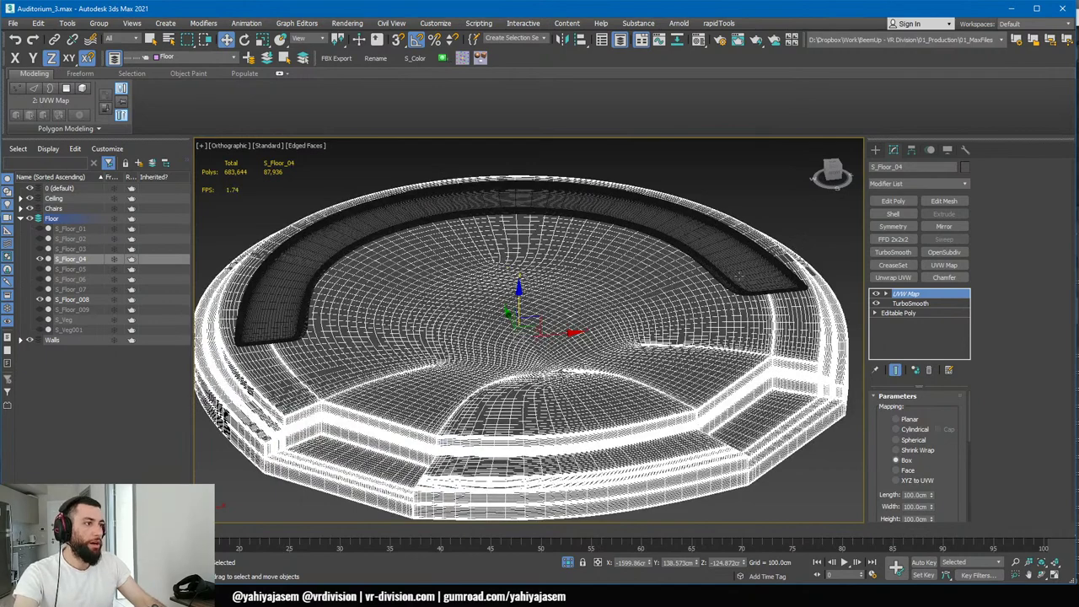
- Isolate the planter and assign it the white tiled material, displaying it without edges
click(739, 274)
alt+middle_drag(739, 274, 675, 312)
key(m)
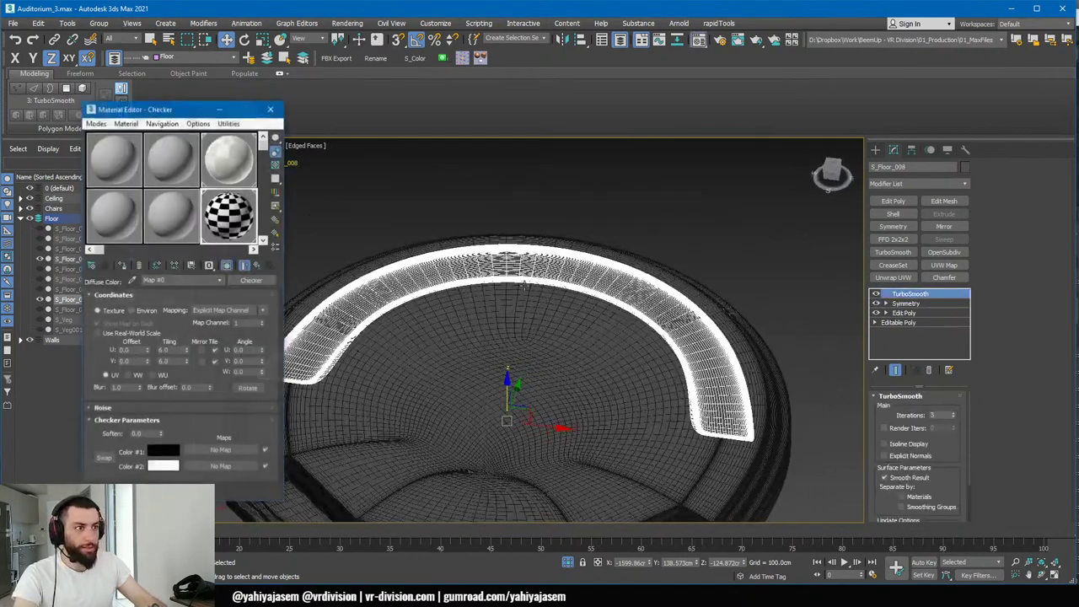
key(alt+q)
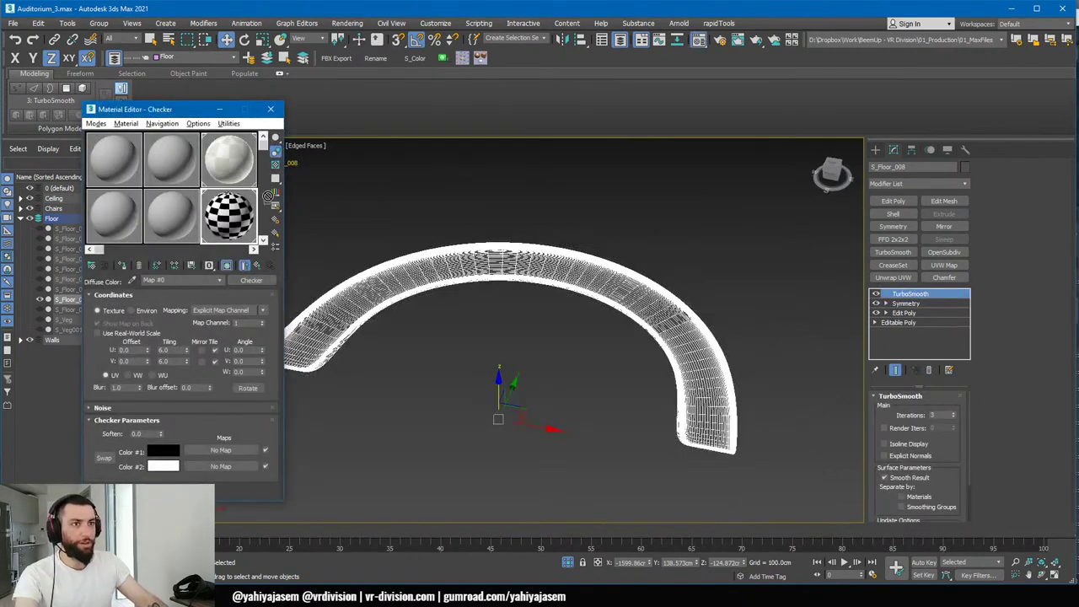
key(F4)
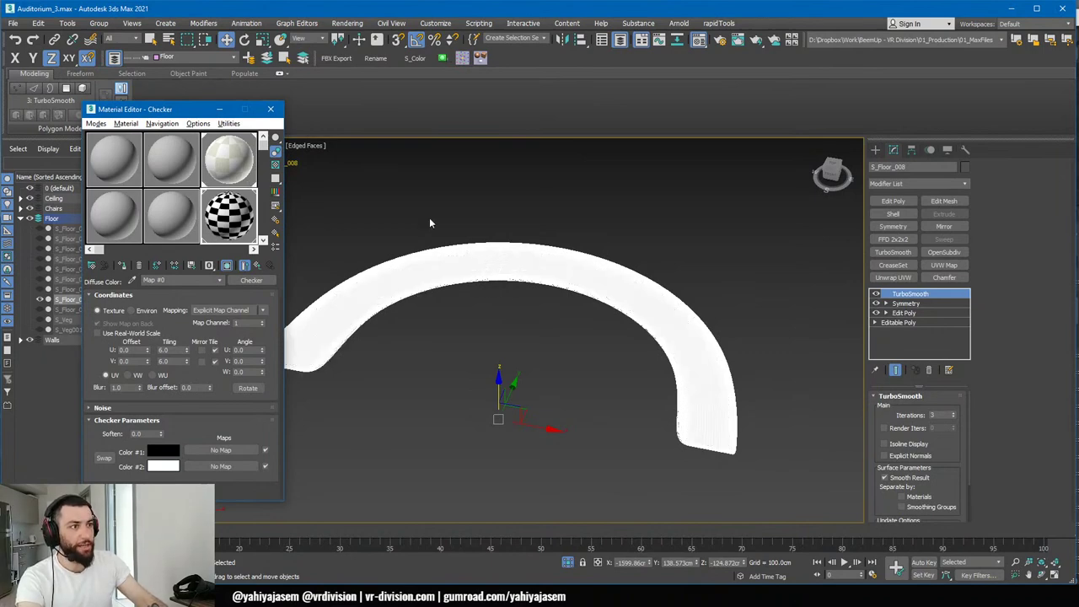
click(271, 110)
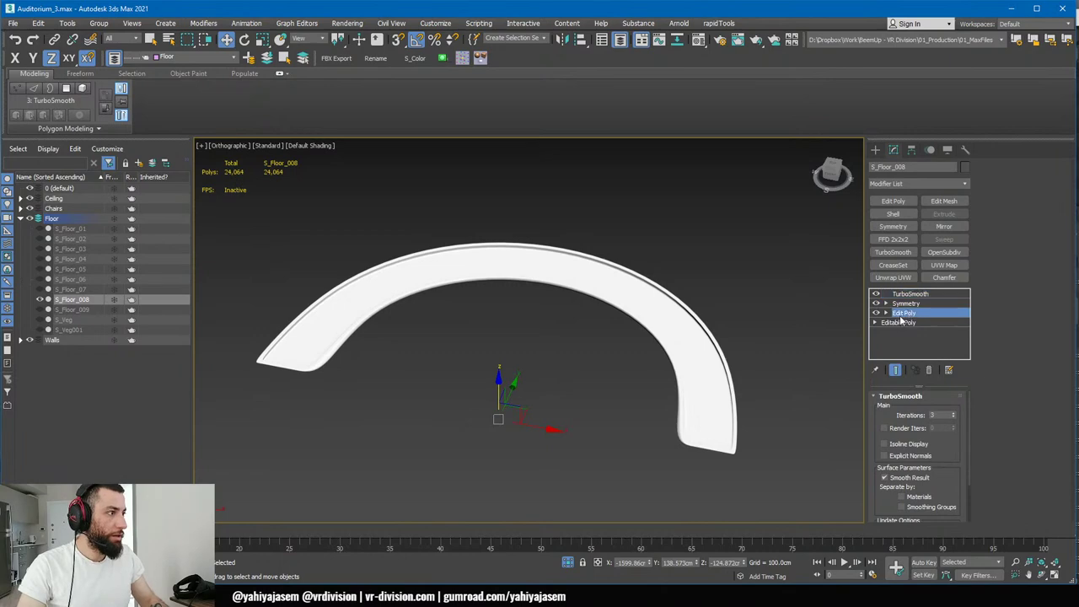
- Enter the Edit Poly's polygon level and show the unsmoothed cage with edges at the planter's end
key(F4)
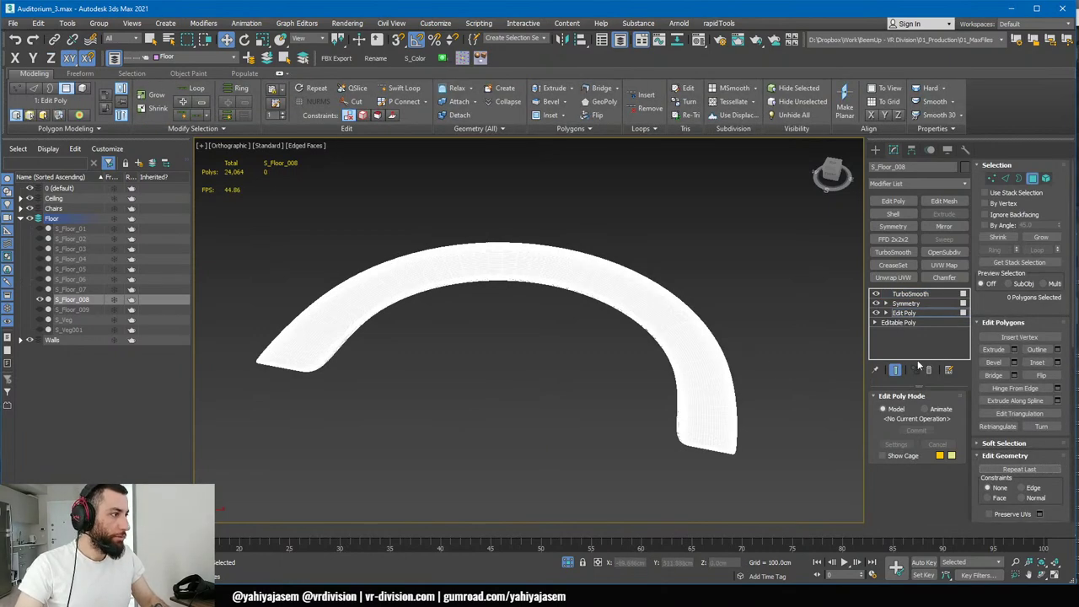
click(896, 371)
key(F4)
scroll(701, 419, up, 3)
scroll(714, 426, down, 3)
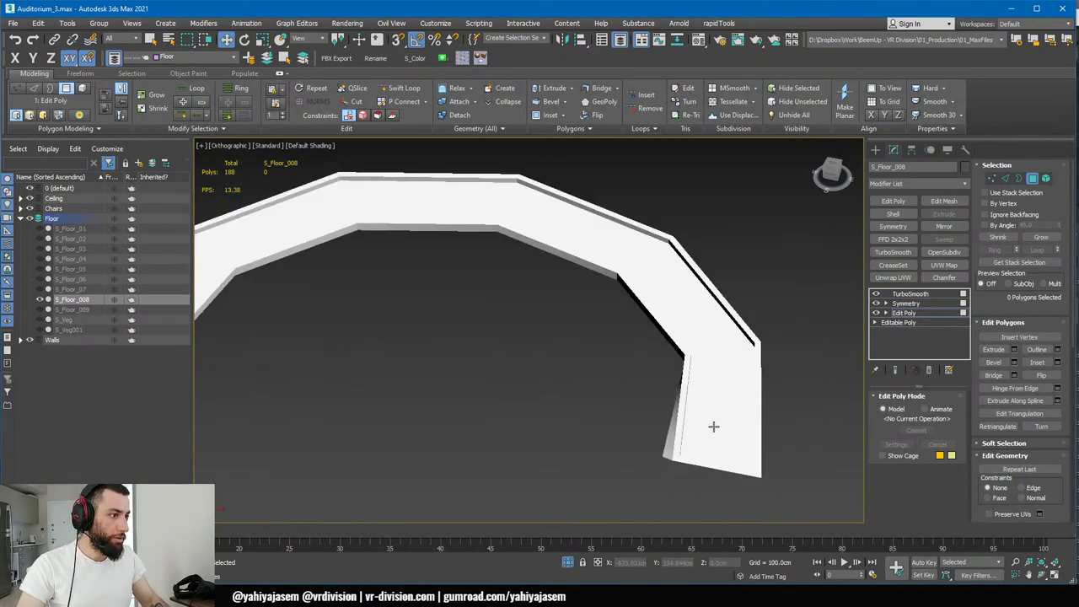
alt+middle_drag(713, 427, 607, 385)
scroll(718, 329, up, 5)
key(F4)
- Select all the polygons inside the planter's rim with Ignore Backfacing on and By Angle at 45
click(585, 345)
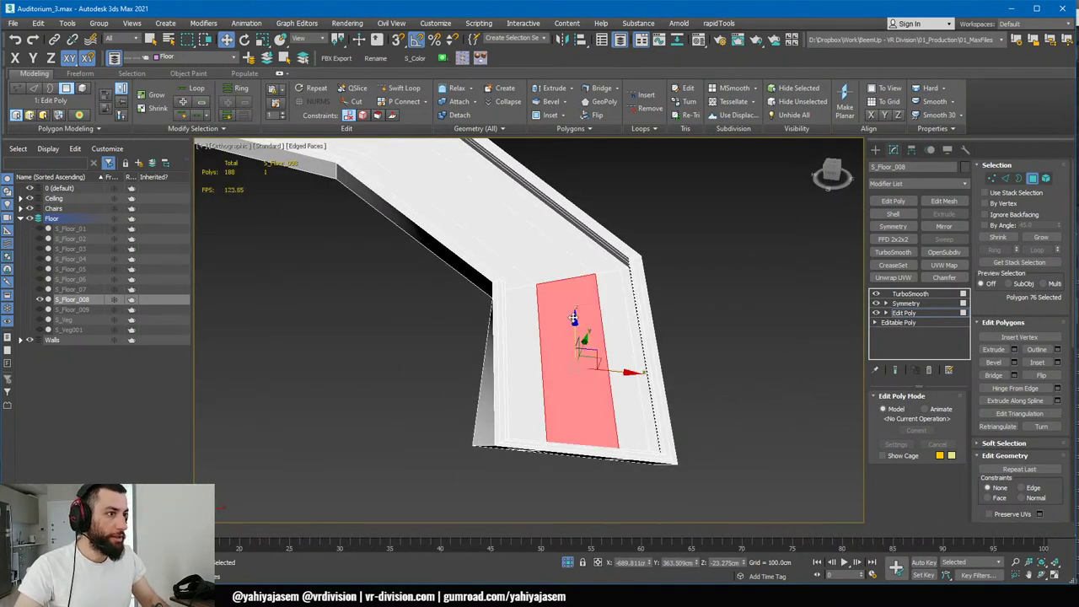
scroll(582, 344, down, 5)
scroll(582, 344, up, 1)
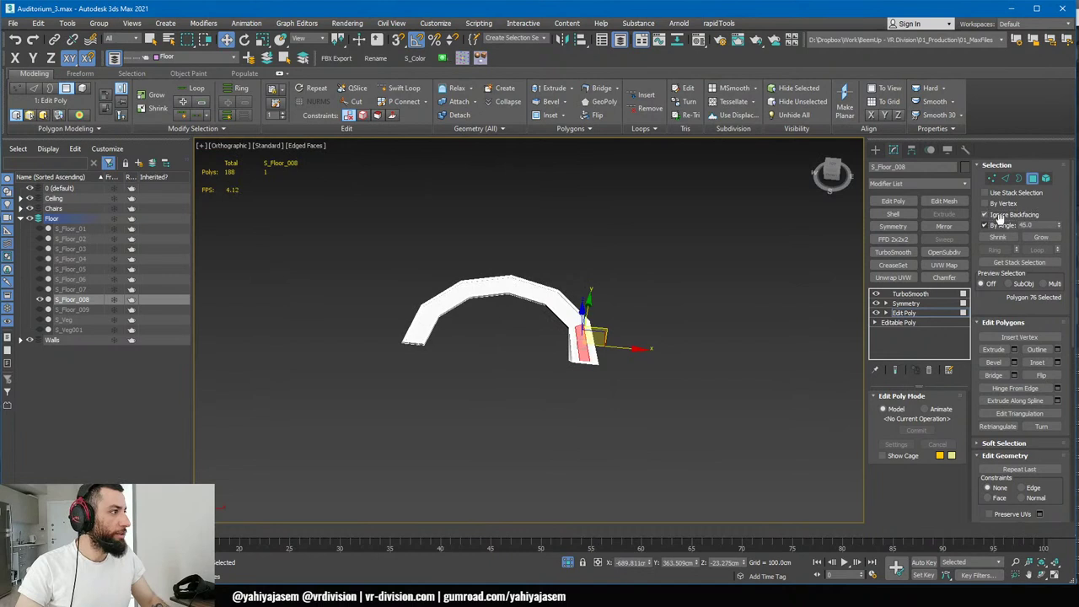
scroll(563, 338, up, 3)
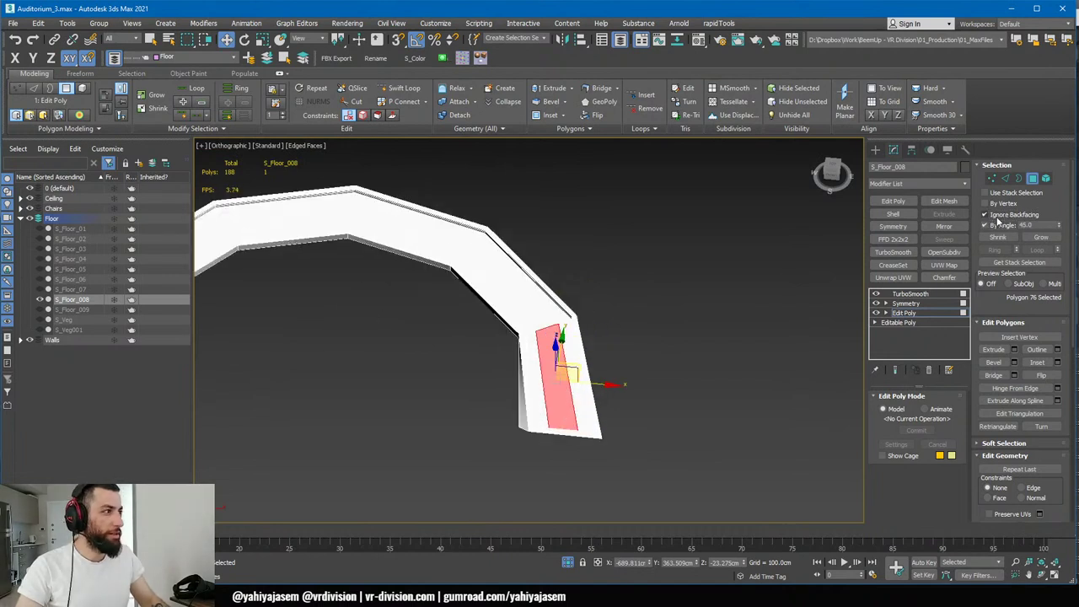
click(491, 272)
middle_drag(408, 285, 550, 298)
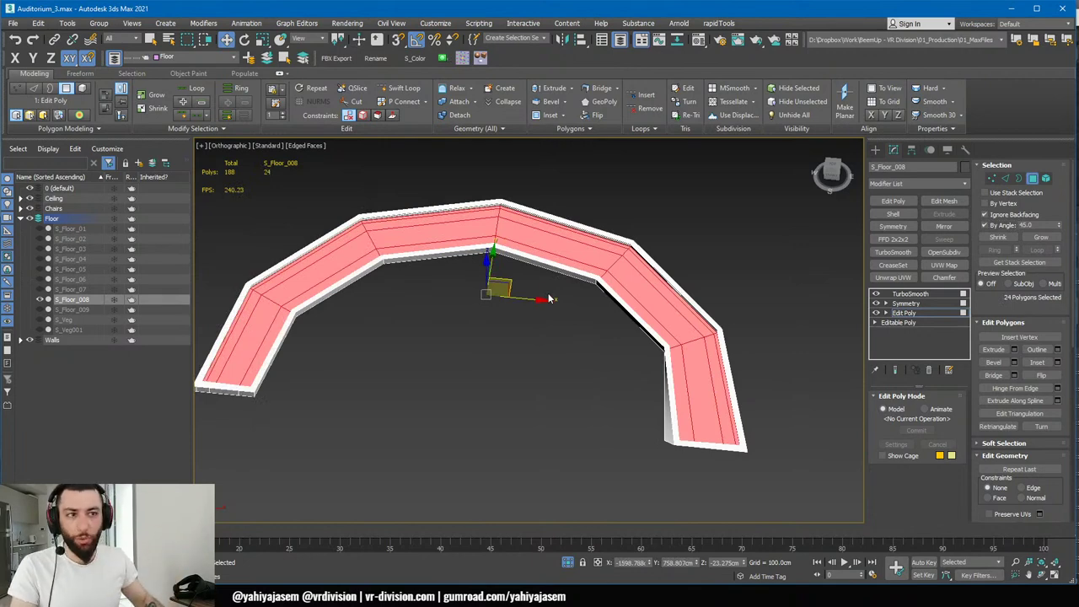
- Assign material ID 2 to the selected polygons inside the planter's rim
scroll(722, 296, up, 2)
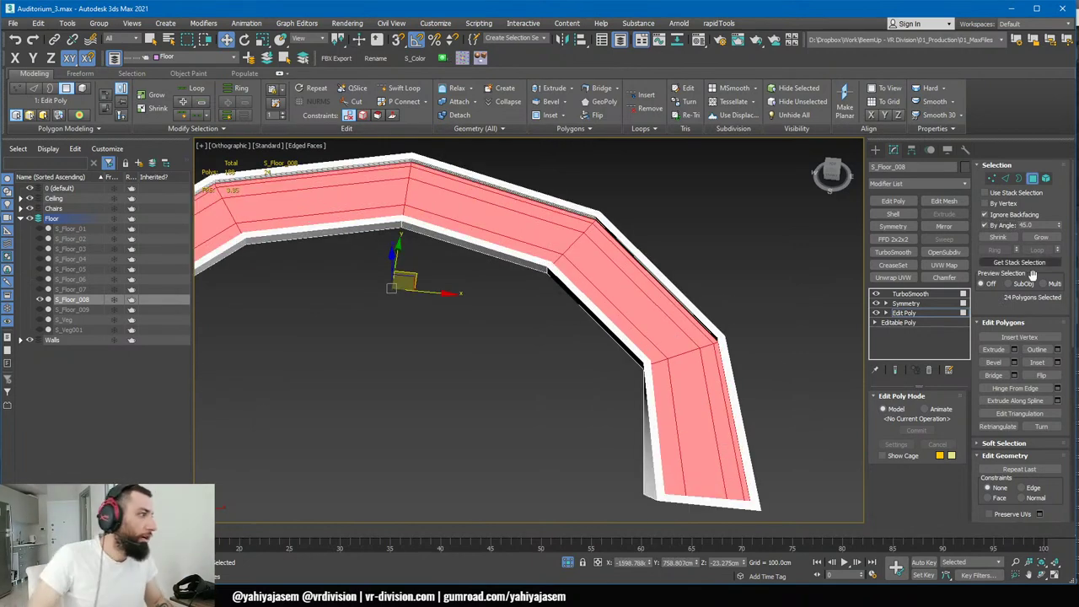
scroll(1037, 426, down, 3)
scroll(1037, 426, down, 5)
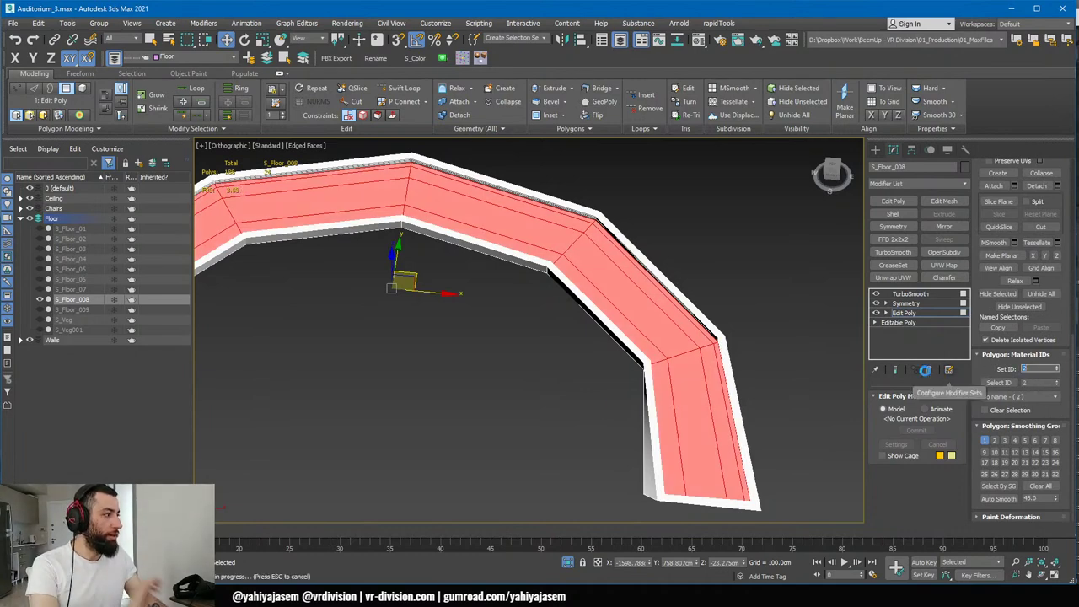
- Deselect the planter's inner polygons and compare its underside and rim in the smoothed result and the unsmoothed cage
click(553, 375)
scroll(554, 375, down, 3)
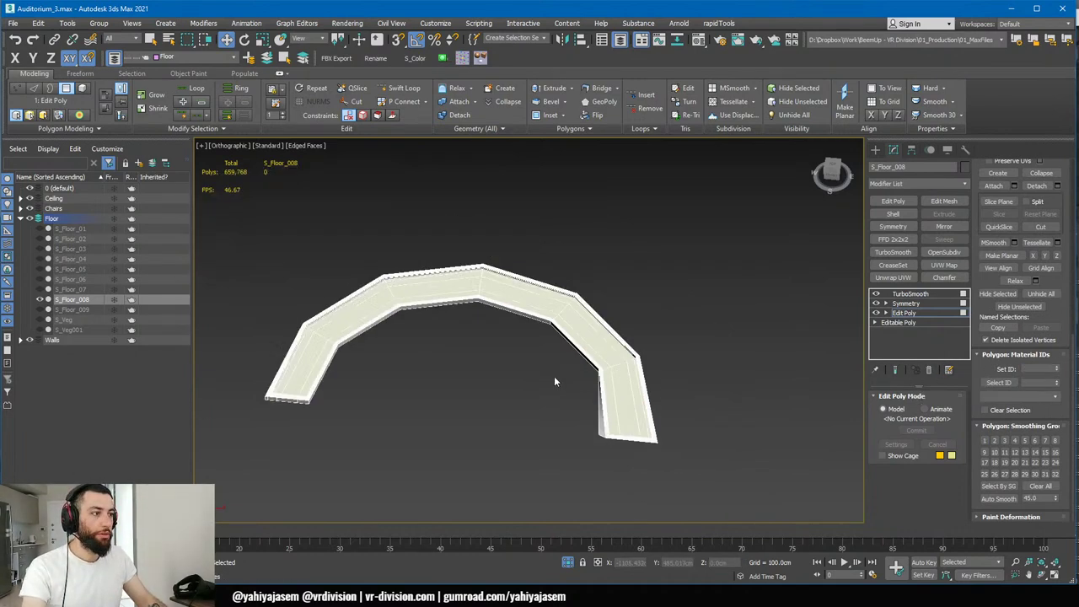
middle_drag(554, 376, 727, 331)
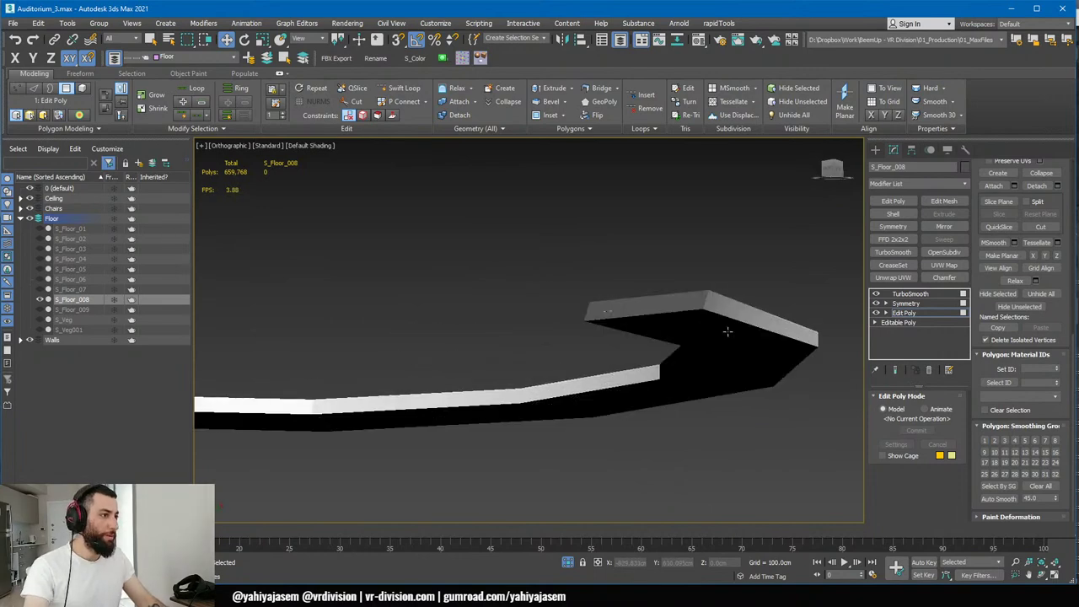
click(900, 293)
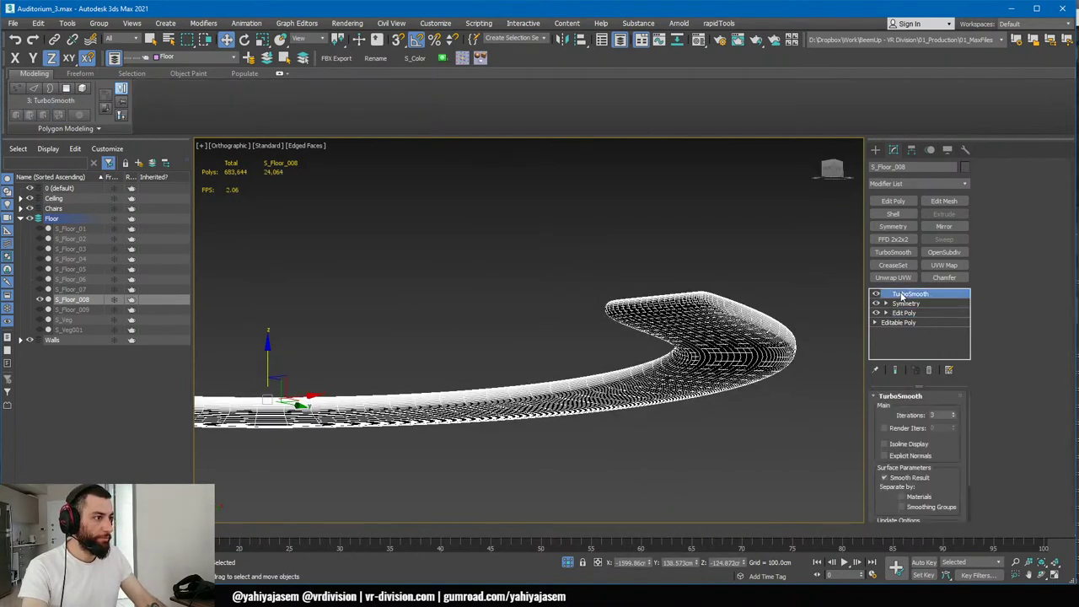
key(F4)
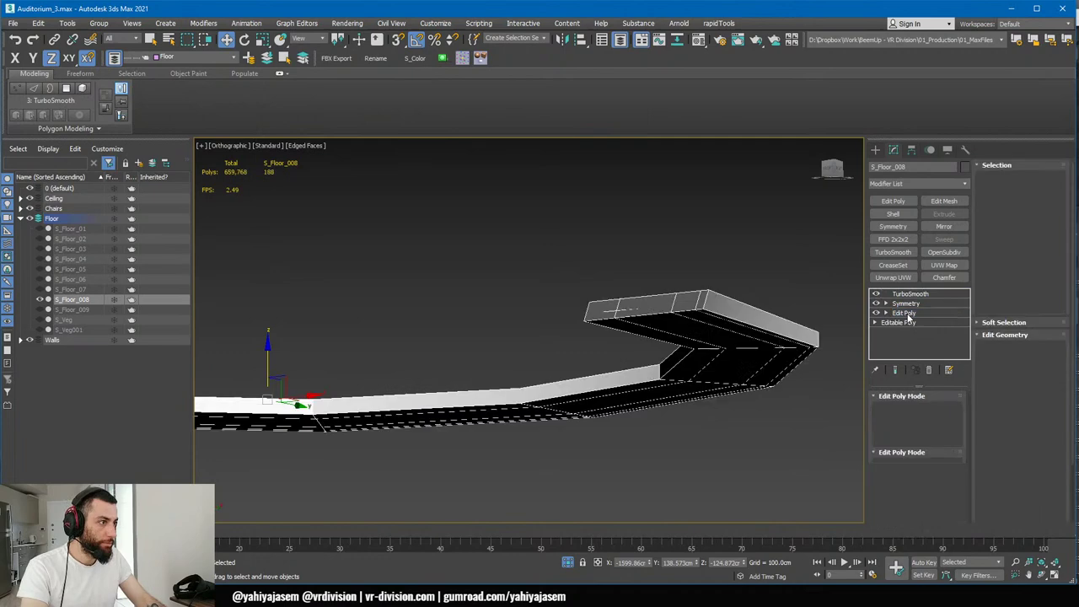
mouse_move(753, 320)
alt+middle_down()
mouse_move(754, 299)
mouse_move(691, 328)
mouse_move(696, 356)
mouse_move(738, 325)
alt+middle_up()
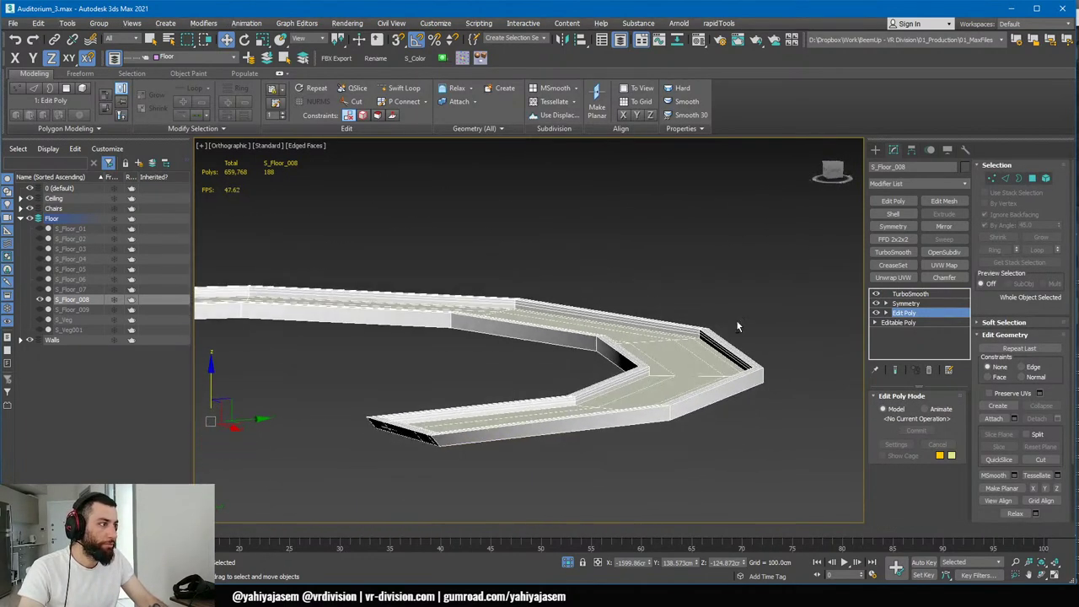
click(910, 293)
key(F4)
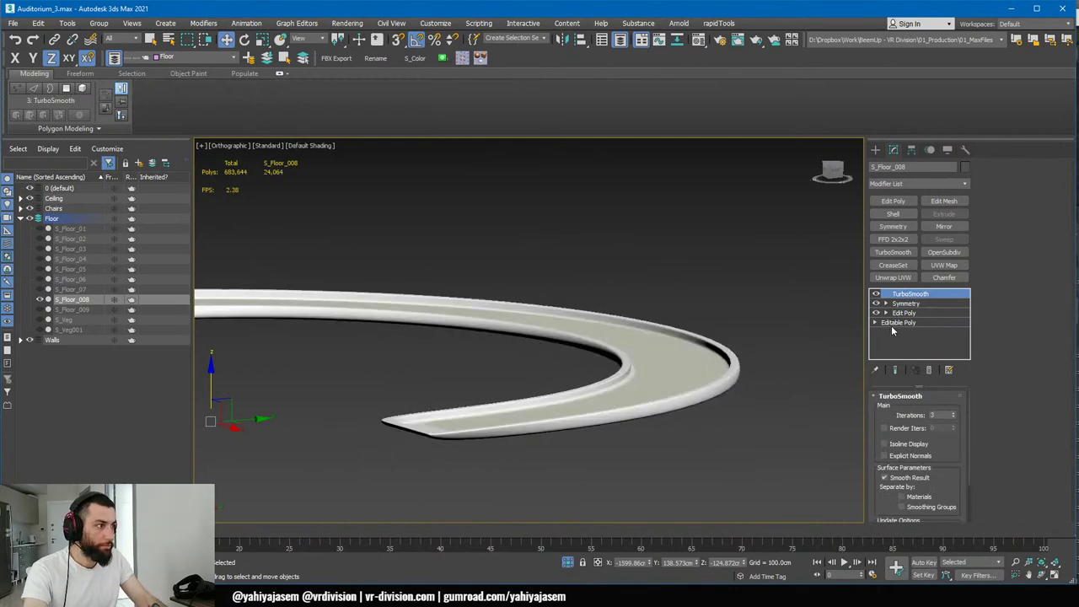
- Add a second Edit Poly above the first and insert a Swift Loop edge loop around the lower part of the planter's outer walls
click(896, 201)
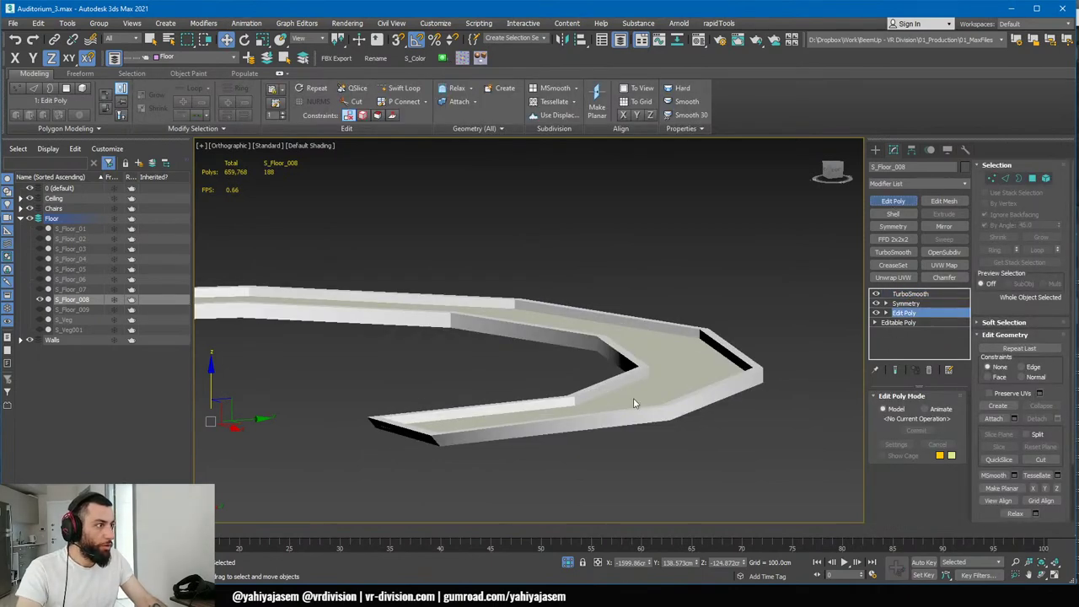
alt+middle_drag(635, 404, 547, 418)
key(F4)
click(895, 370)
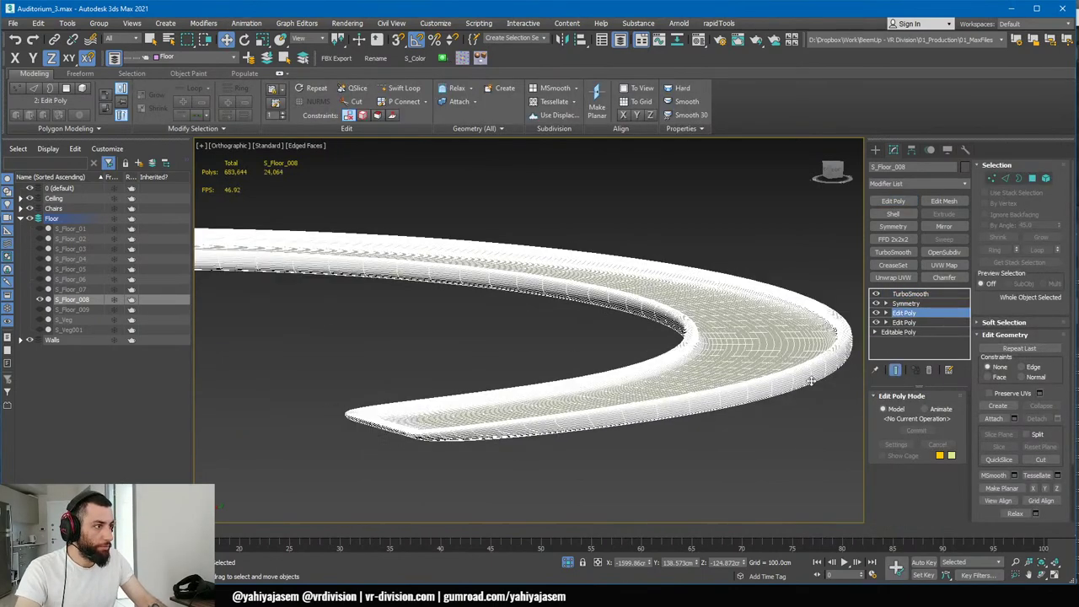
click(895, 370)
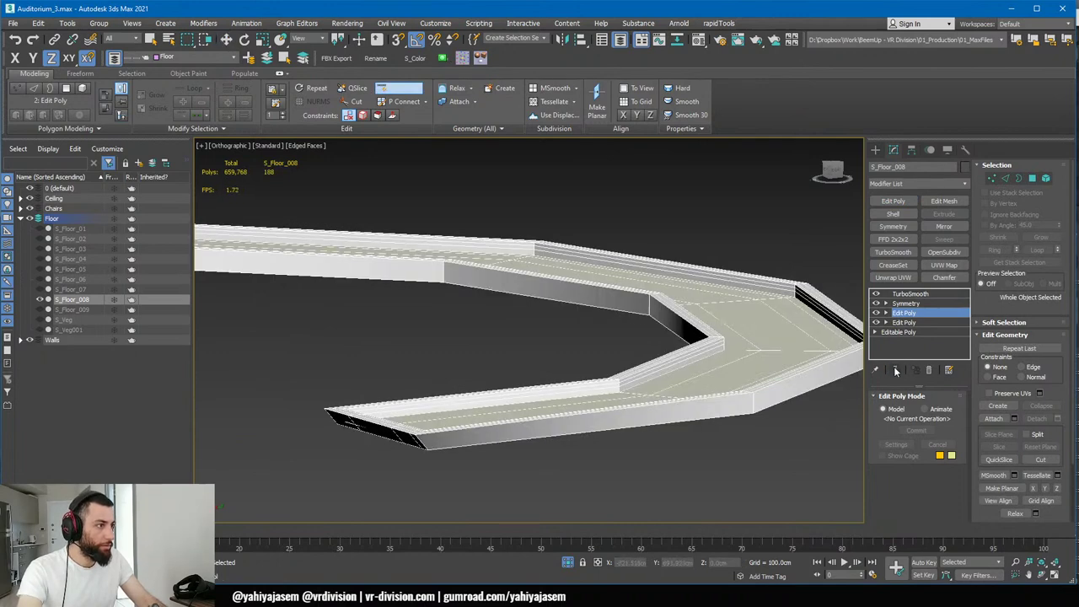
scroll(757, 396, up, 6)
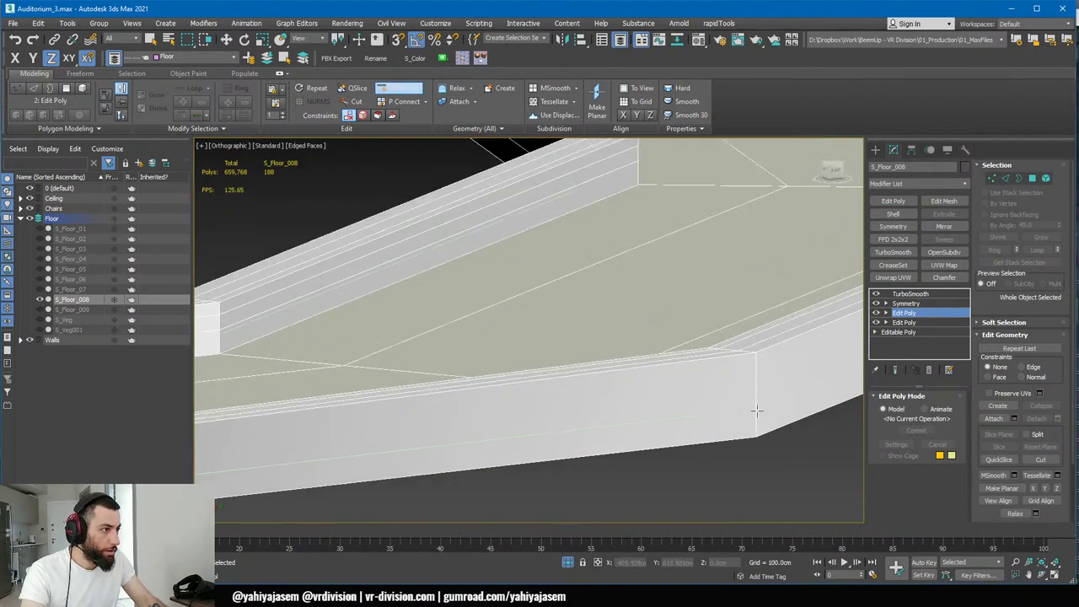
click(758, 409)
right_click(775, 408)
scroll(775, 407, down, 6)
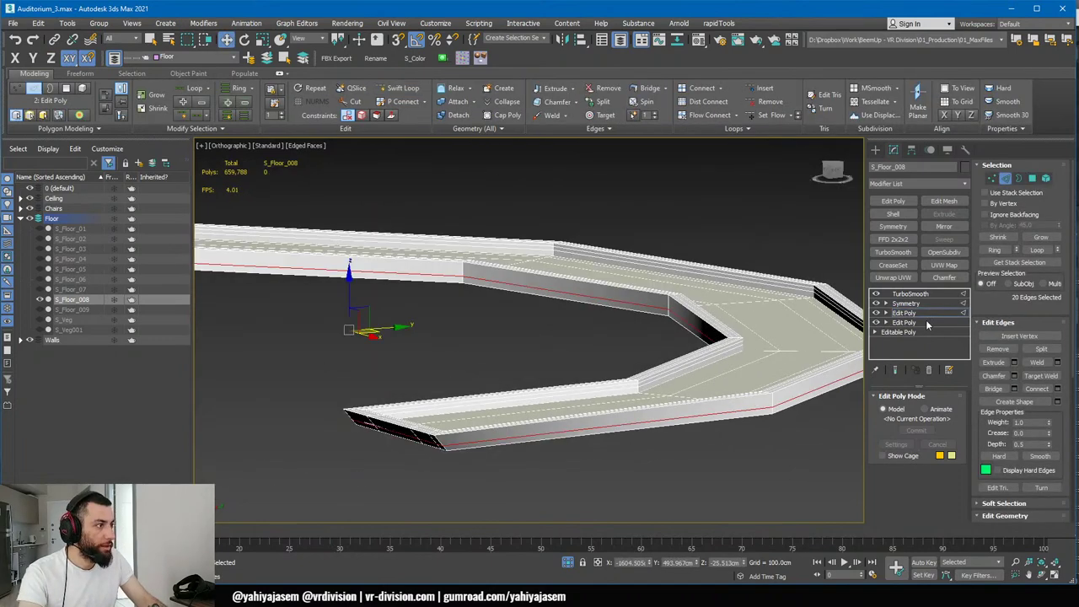
- Compare the smoothed planter with and without the added edge loop, shown without edges, by switching the upper Edit Poly off and on
click(914, 313)
click(896, 372)
key(F4)
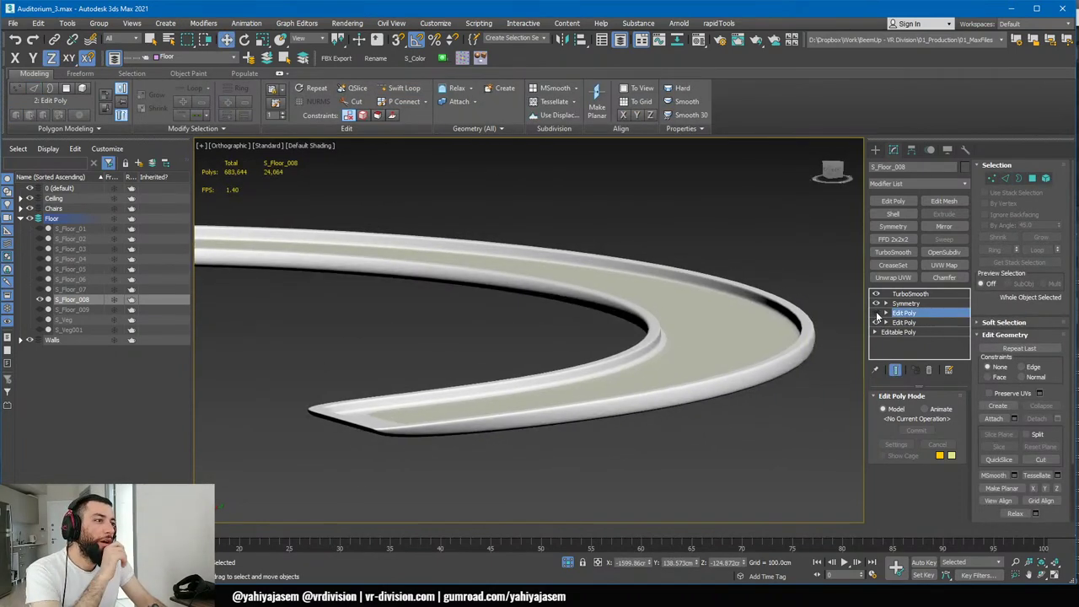
click(877, 314)
click(877, 314)
scroll(575, 320, down, 4)
middle_drag(544, 317, 810, 305)
scroll(457, 304, up, 2)
scroll(457, 303, up, 2)
middle_drag(617, 286, 560, 294)
click(876, 313)
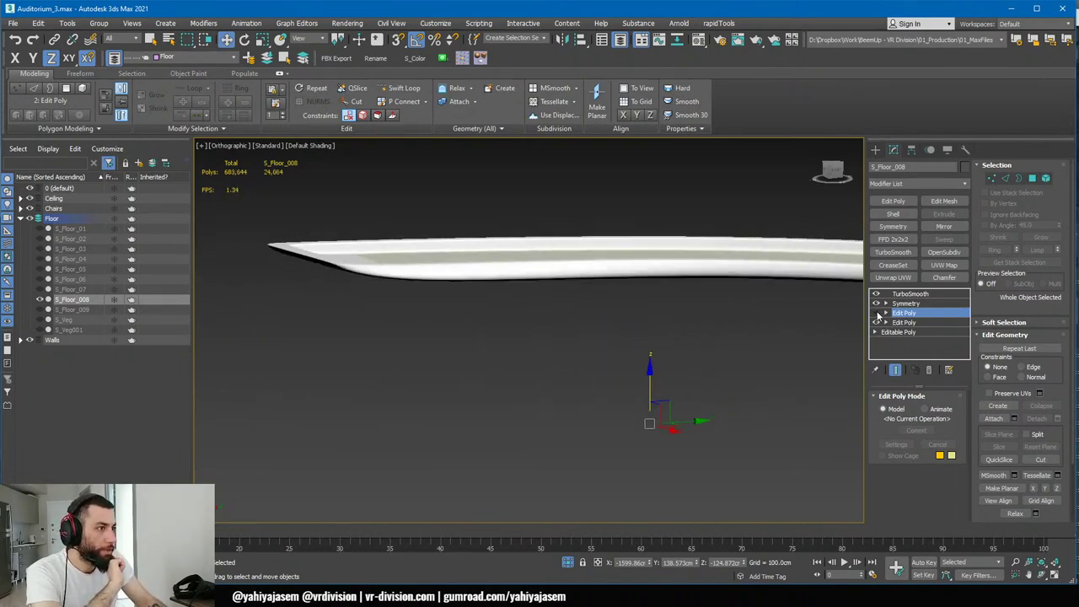
click(876, 313)
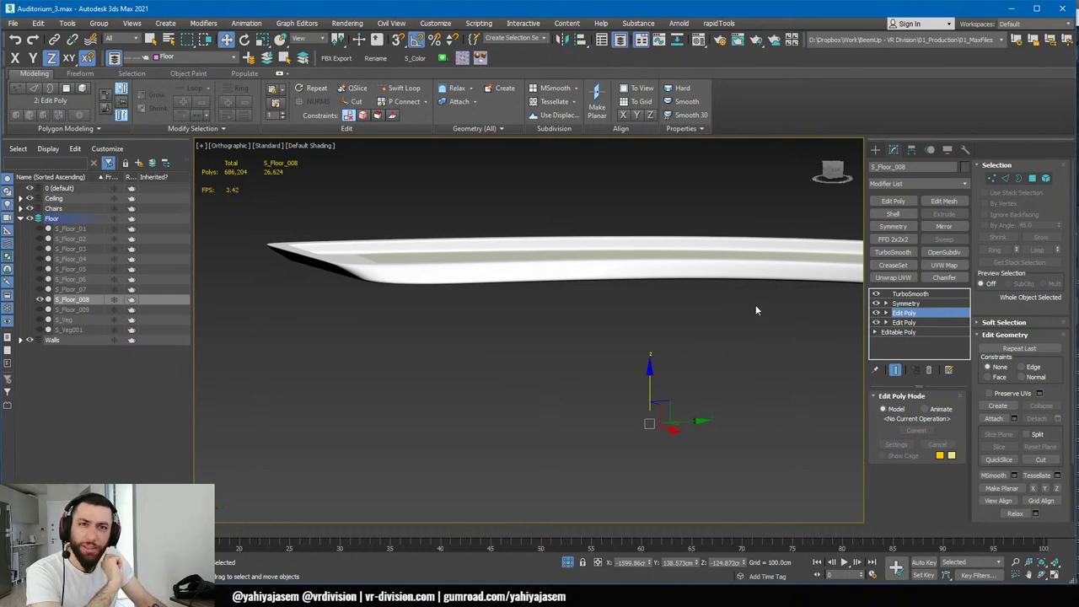
- Collapse the stack from the upper Edit Poly down into the Editable Poly, keeping Symmetry and TurboSmooth above it
alt+middle_drag(739, 311, 843, 312)
right_click(935, 316)
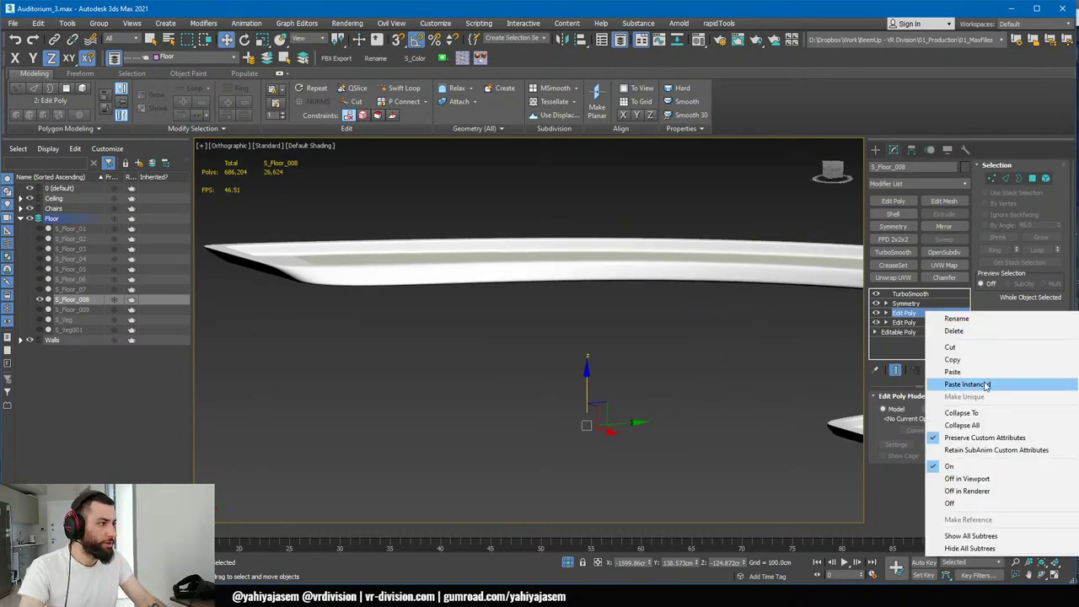
click(982, 413)
mouse_move(767, 367)
middle_down()
mouse_move(686, 342)
mouse_move(626, 339)
mouse_move(718, 311)
middle_up()
key(F4)
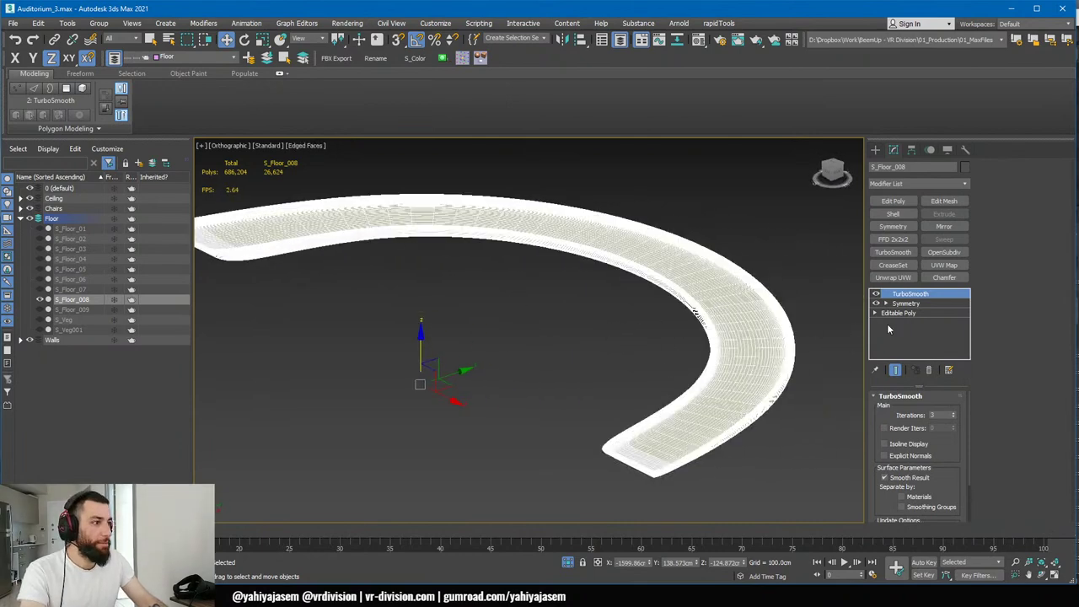
key(F4)
- Try TurboSmooth at 4 iterations on the planter, then set it back to 3
click(954, 414)
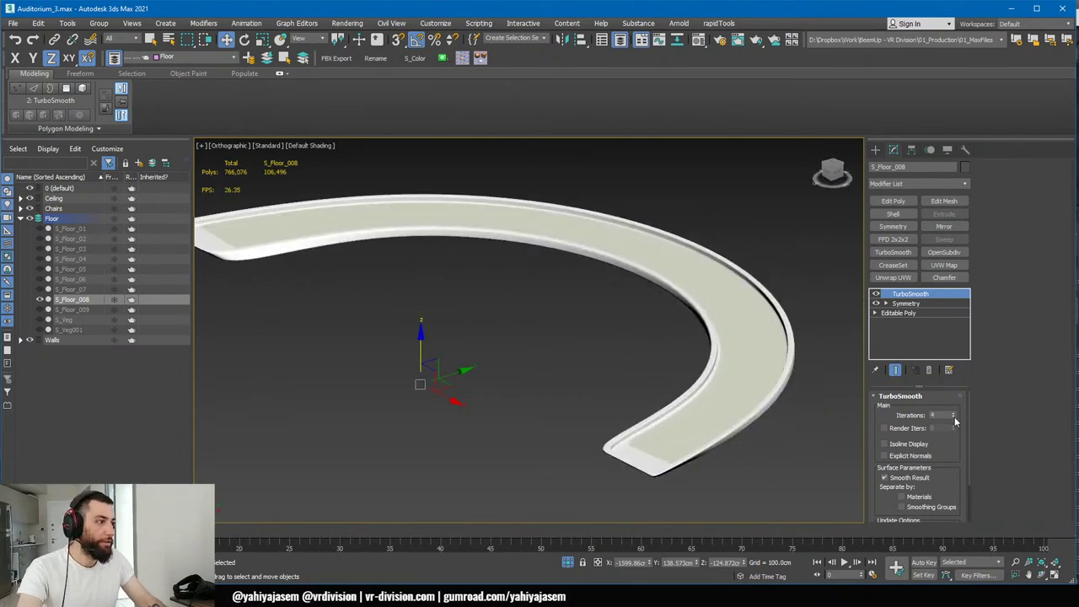
alt+middle_drag(537, 339, 589, 344)
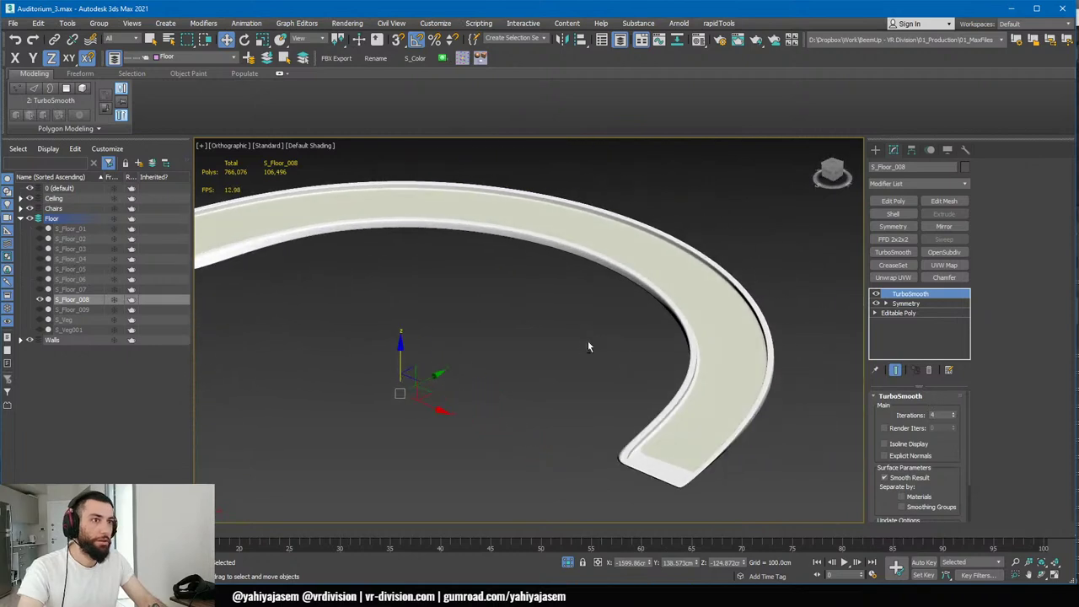
scroll(773, 415, up, 2)
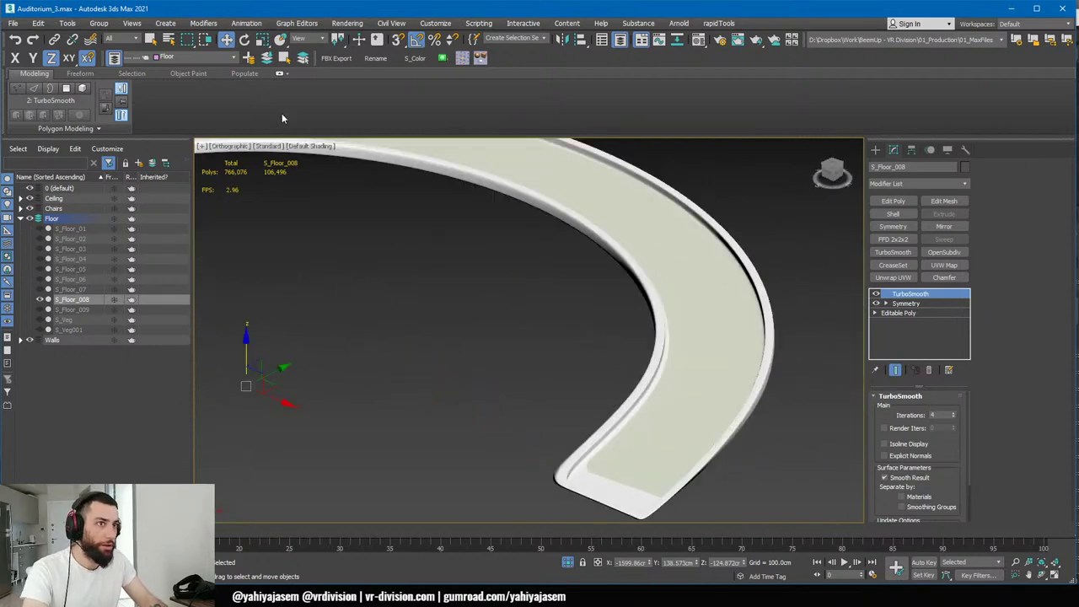
click(954, 418)
key(F4)
scroll(515, 297, down, 2)
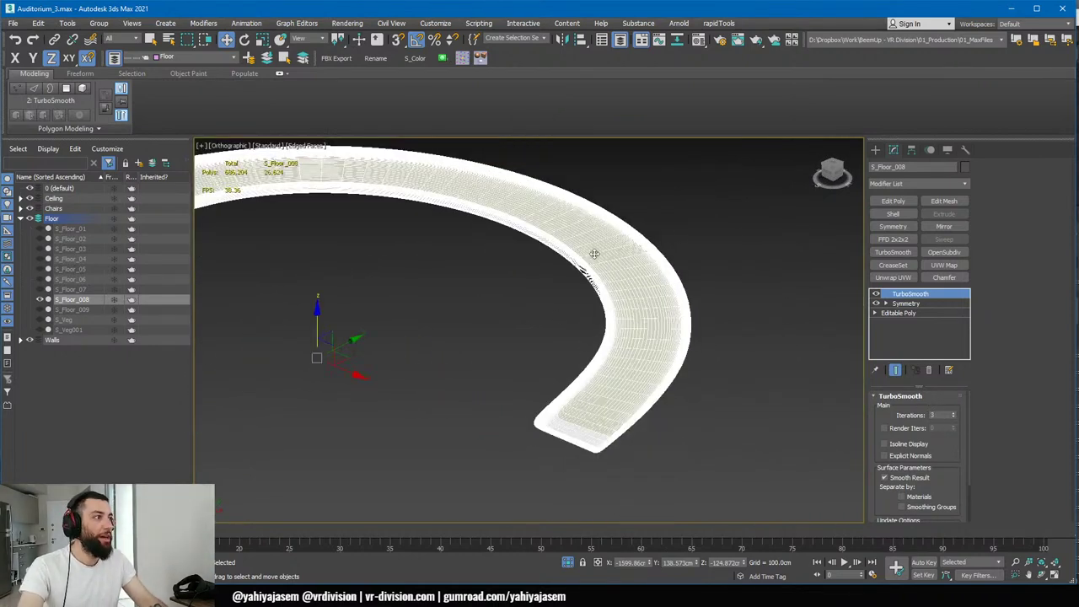
- Rename the planter object as S_Planter
middle_drag(595, 253, 711, 268)
double_click(915, 166)
text(S_Plan)
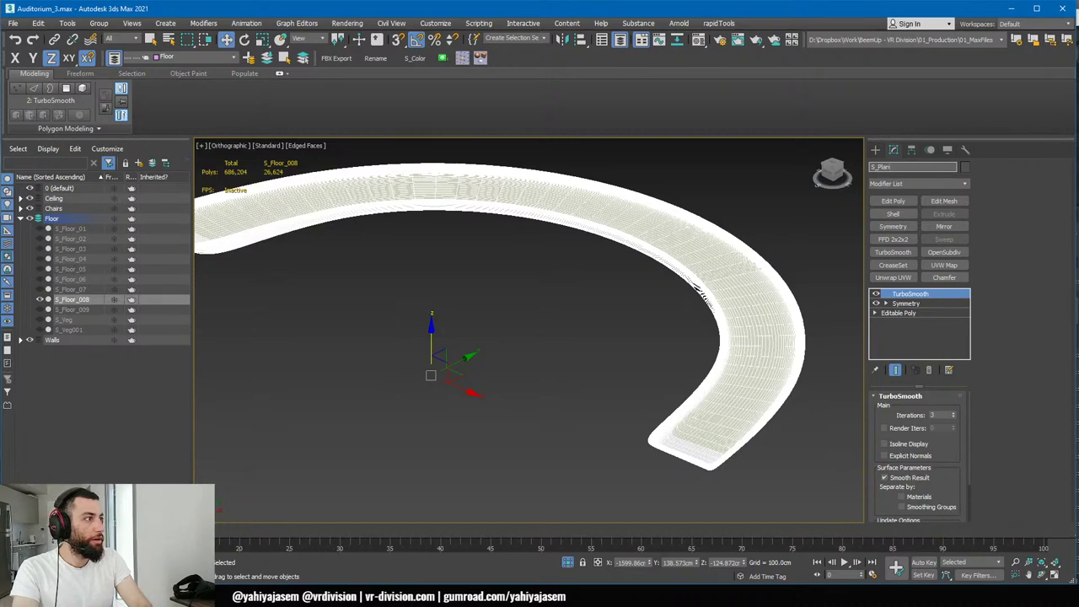
text(ter)
key(Return)
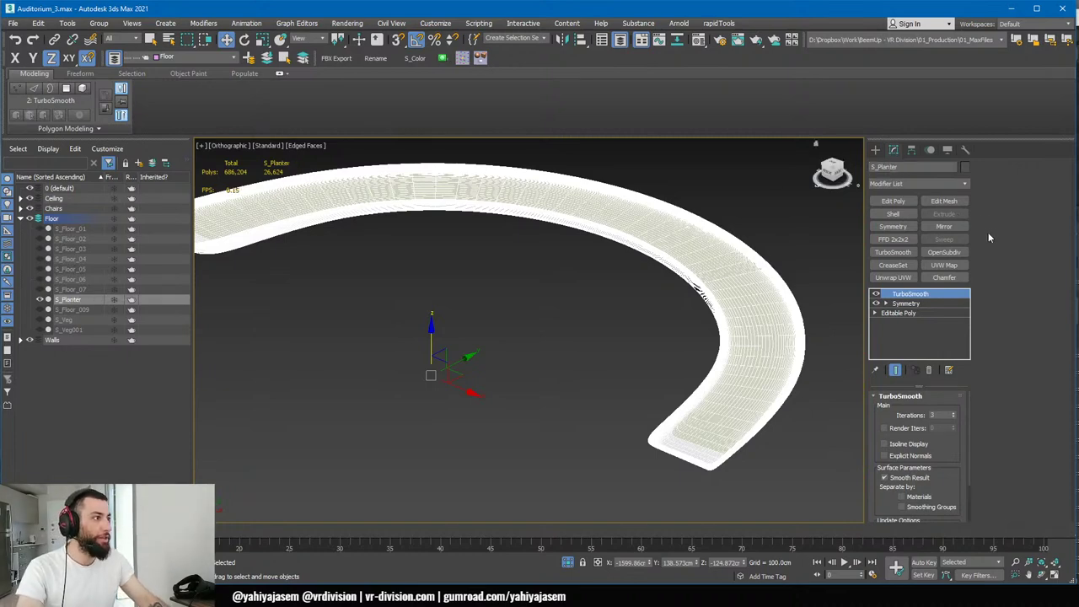
- Collapse the Symmetry modifier into the planter's Editable Poly and turn TurboSmooth off
right_click(919, 302)
click(953, 404)
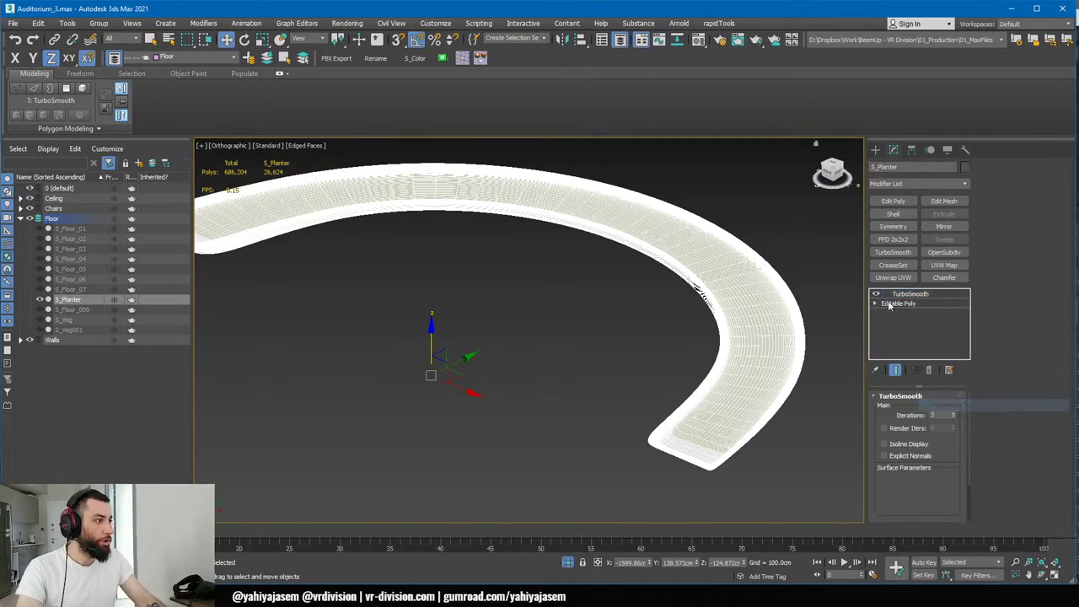
click(876, 293)
click(919, 303)
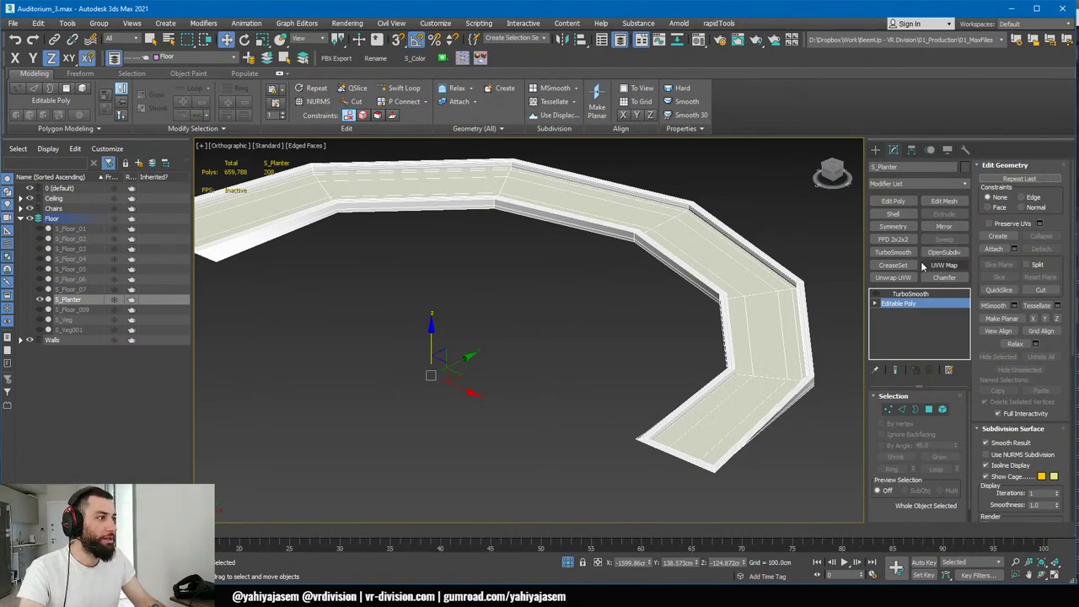
- Undo a trial UVW Map and add an Unwrap UVW modifier above TurboSmooth, set to map channel 2
click(942, 265)
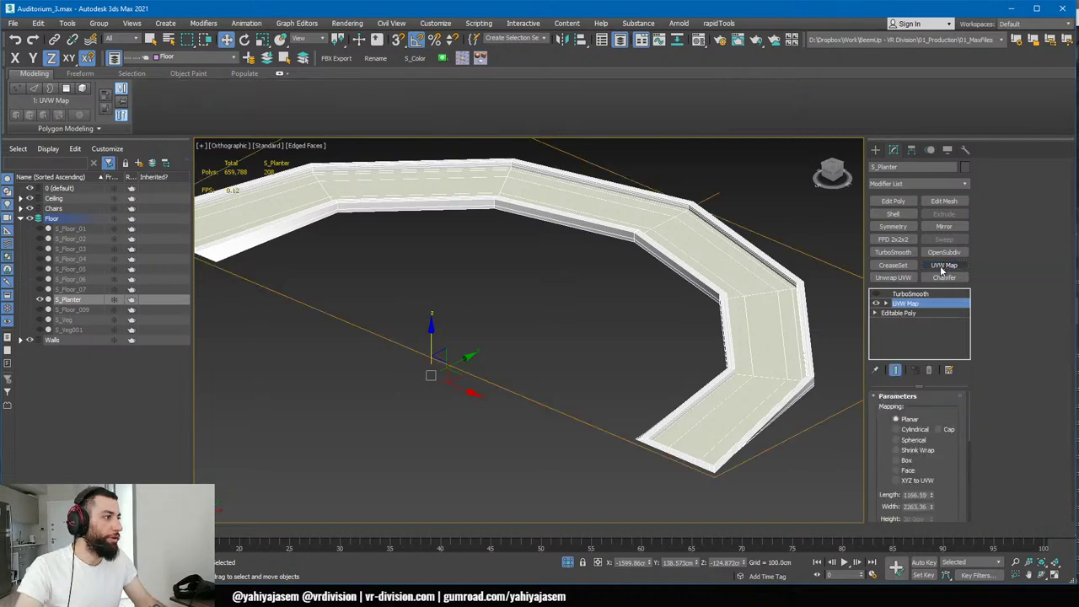
key(ctrl+z)
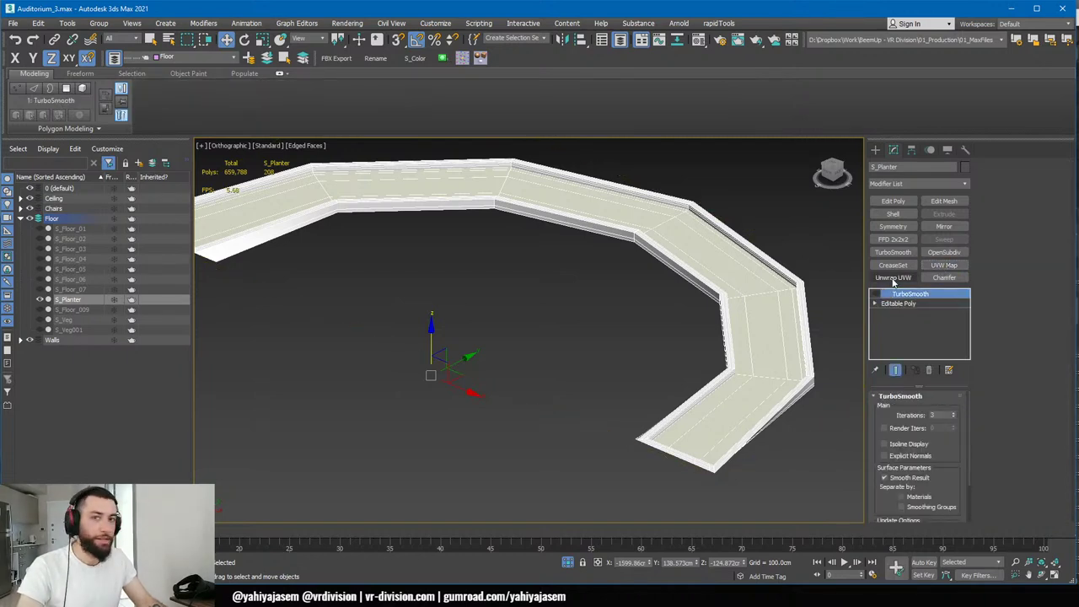
click(894, 279)
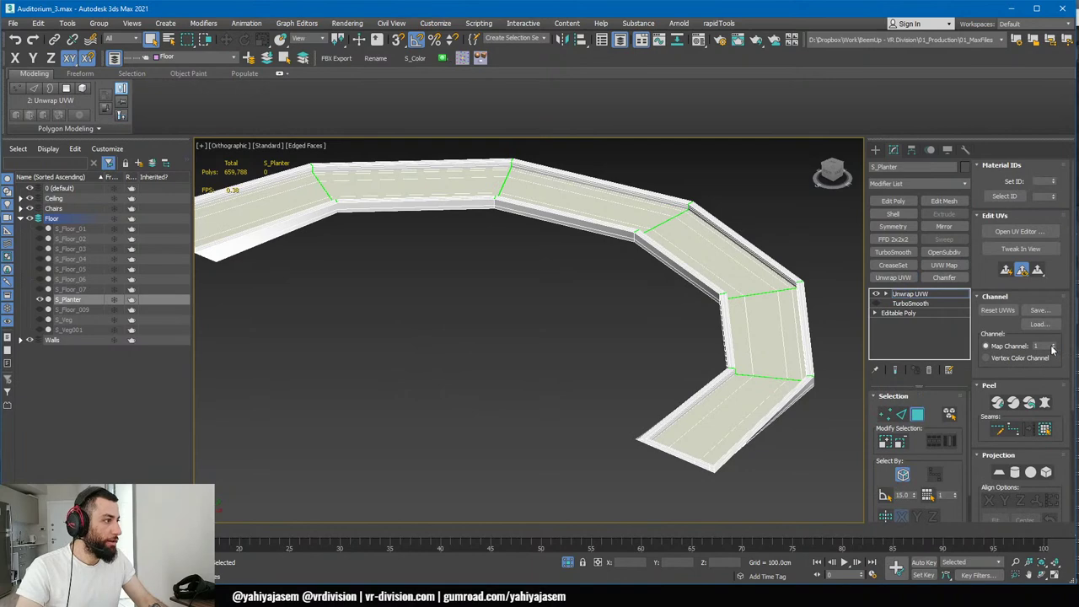
click(1052, 345)
click(666, 336)
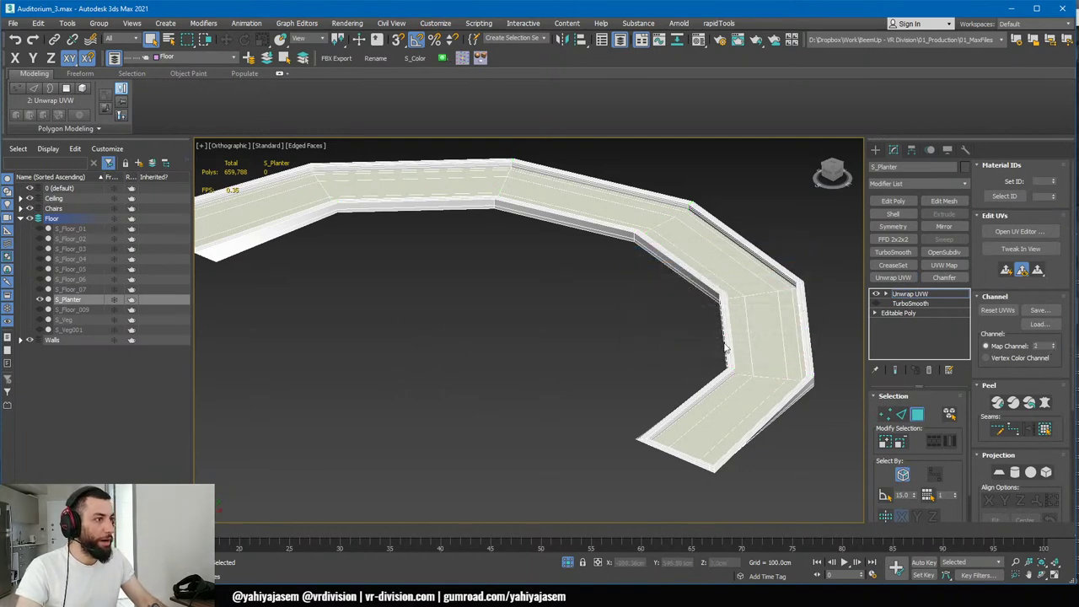
- Open the UV editor and select all the planter's inner-surface polygons by planar angle at 15
click(1020, 231)
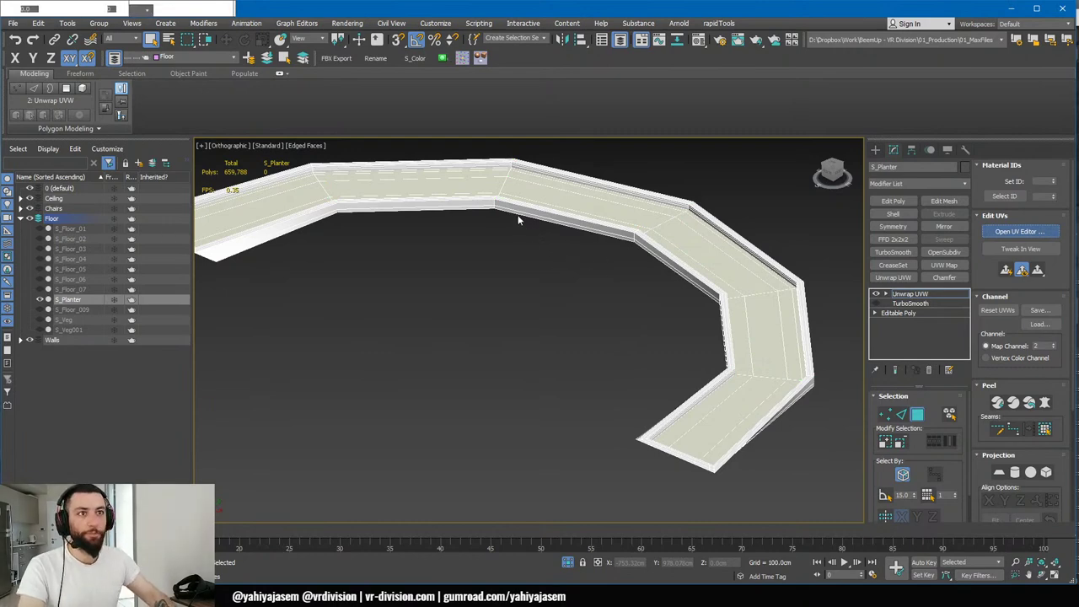
middle_drag(190, 223, 195, 293)
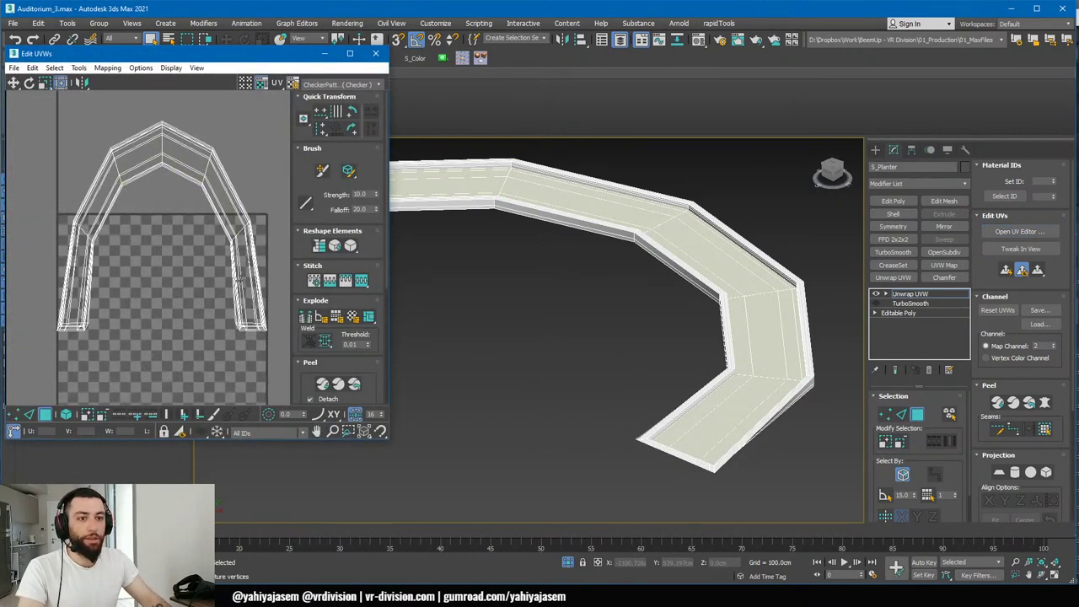
scroll(806, 236, up, 8)
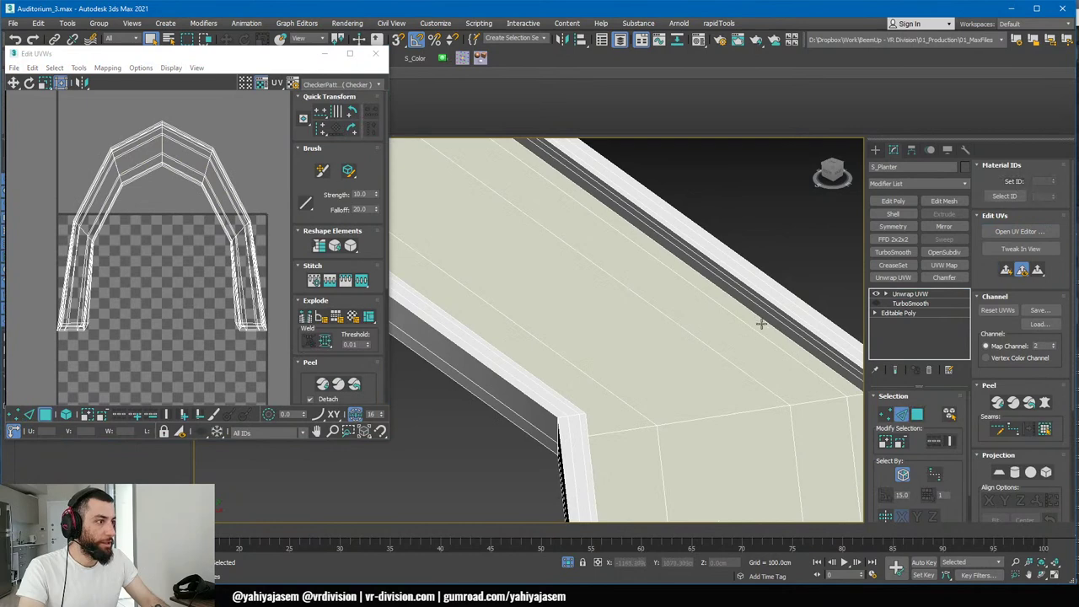
scroll(762, 324, down, 8)
scroll(742, 354, up, 1)
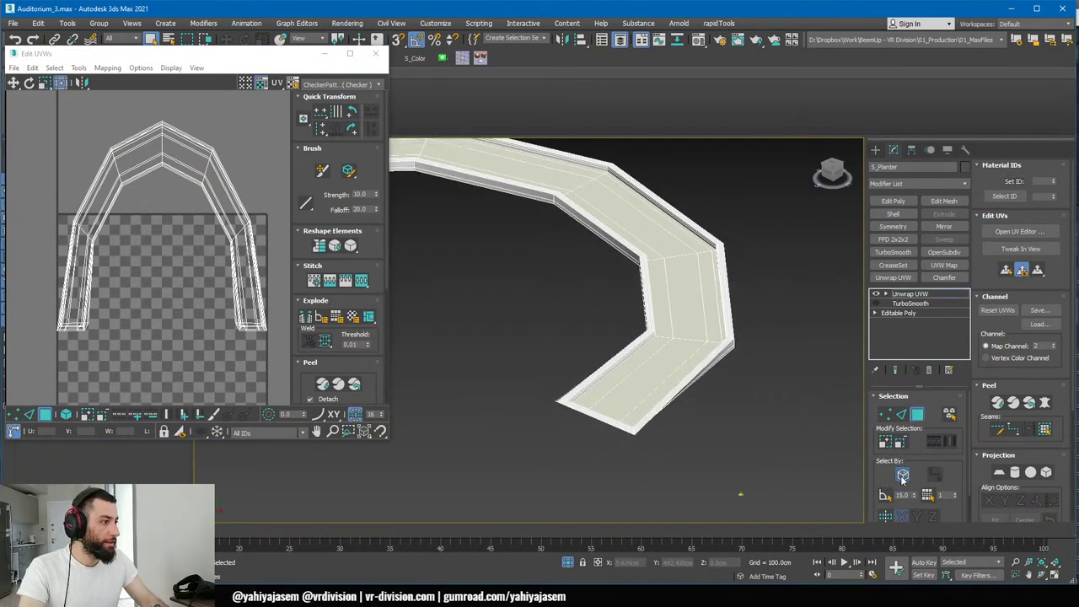
click(686, 368)
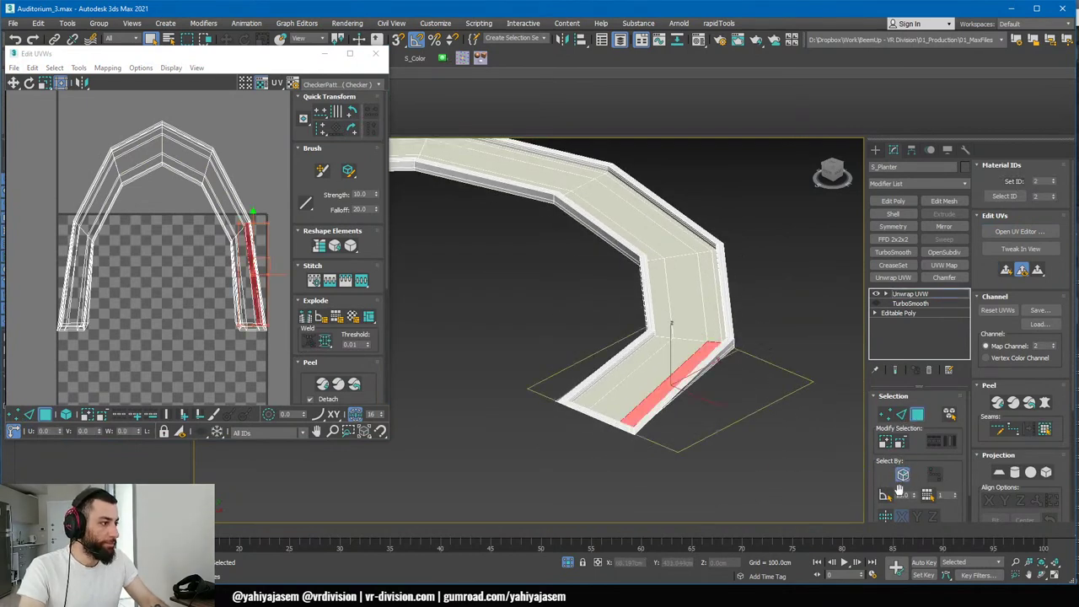
click(885, 495)
click(667, 354)
alt+middle_drag(667, 354, 708, 438)
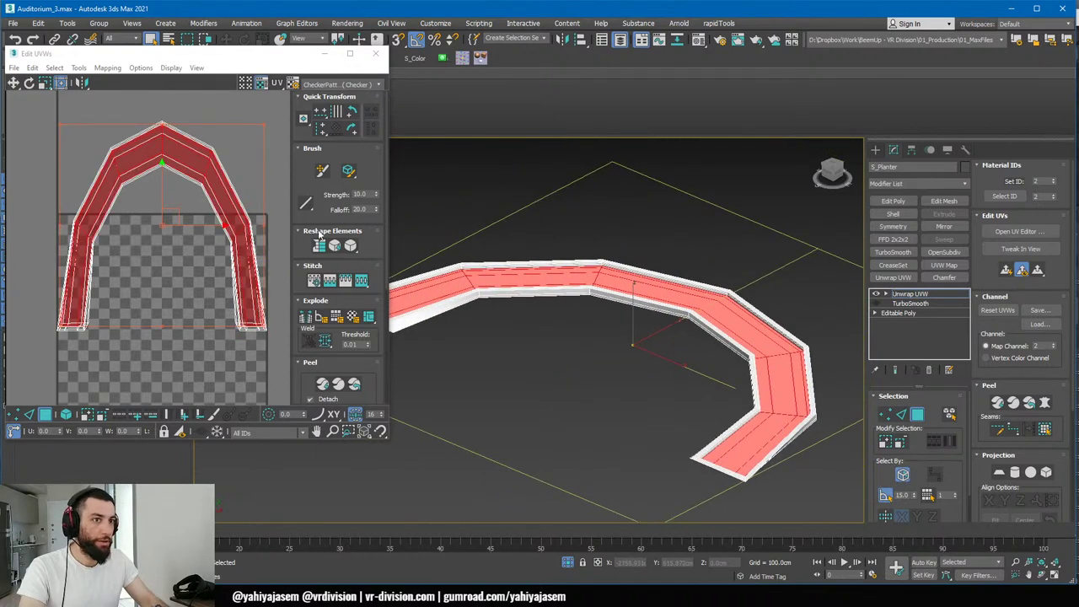
- Break the planter's selected inner-surface polygons, and its underside polygons, off as separate UV shells
right_click(187, 187)
click(177, 202)
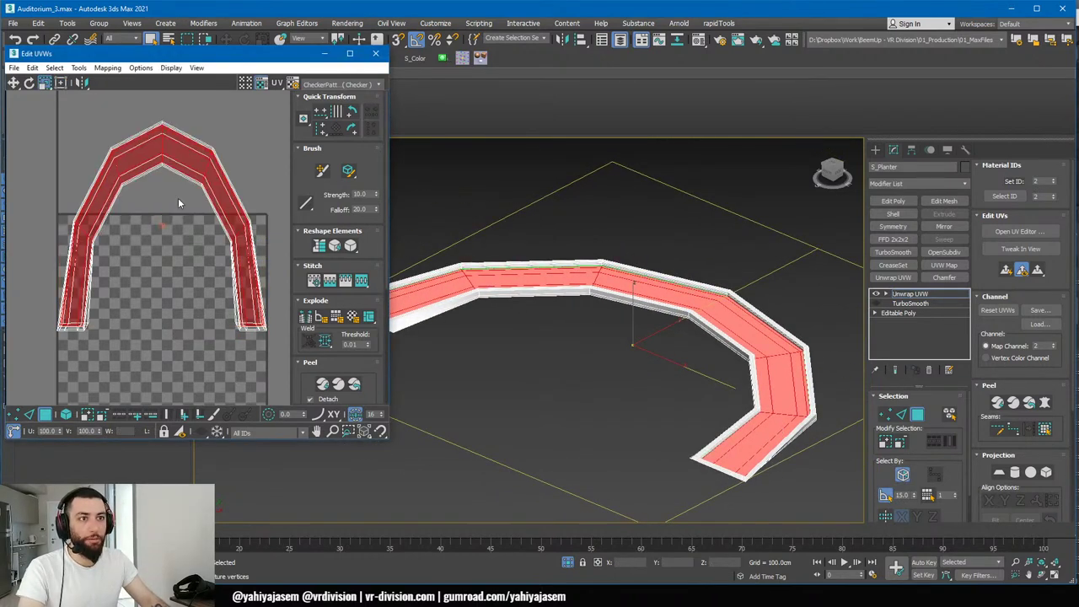
alt+middle_drag(665, 341, 730, 275)
right_click(196, 279)
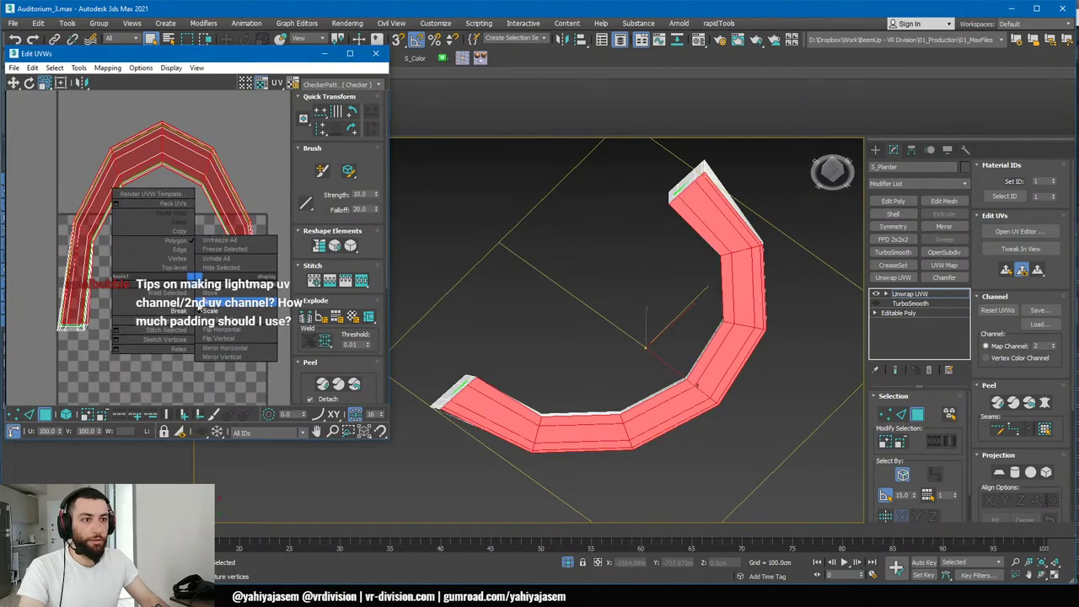
click(181, 312)
- Select the inner and outer edge loops of the planter's top rim and break the UVs along them
alt+middle_drag(568, 287, 760, 417)
key(2)
click(744, 286)
scroll(748, 332, up, 2)
alt+middle_drag(609, 362, 464, 338)
scroll(744, 353, up, 5)
double_click(777, 351)
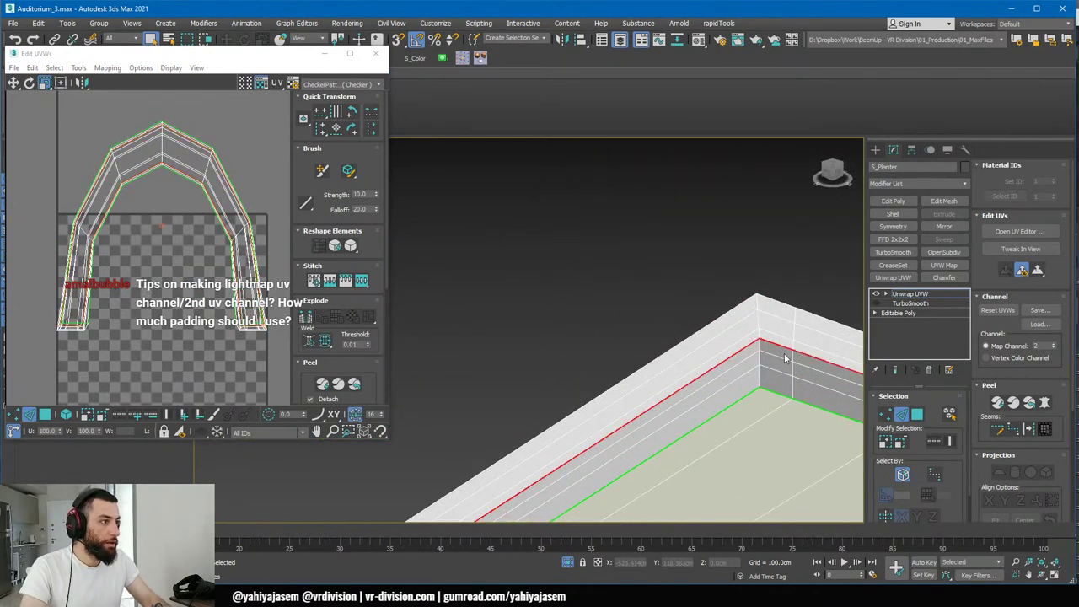
middle_drag(785, 357, 700, 332)
ctrl+double_click(662, 296)
right_click(162, 287)
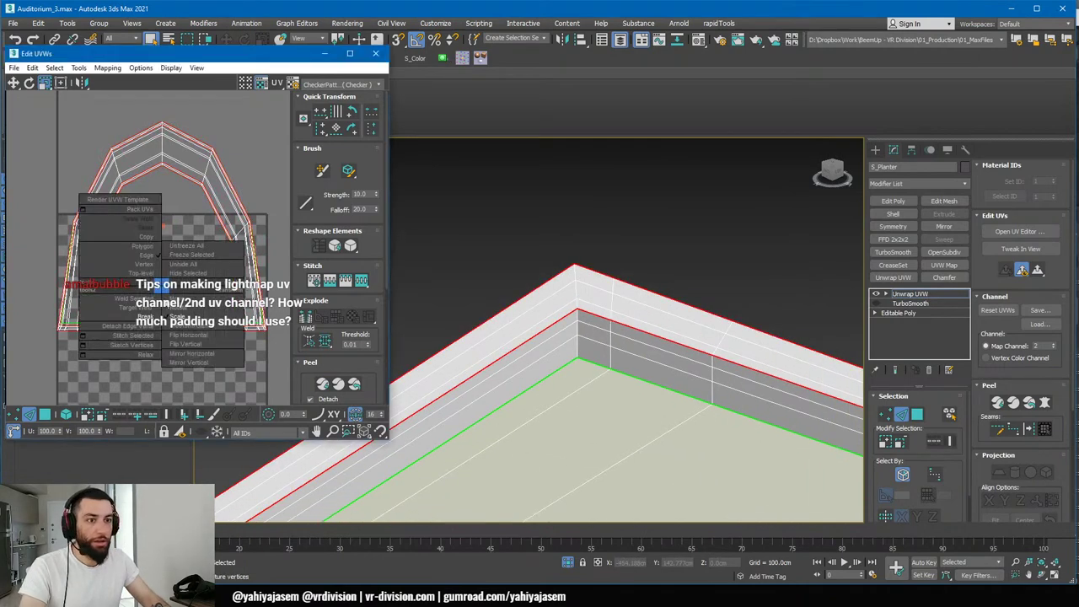
click(145, 316)
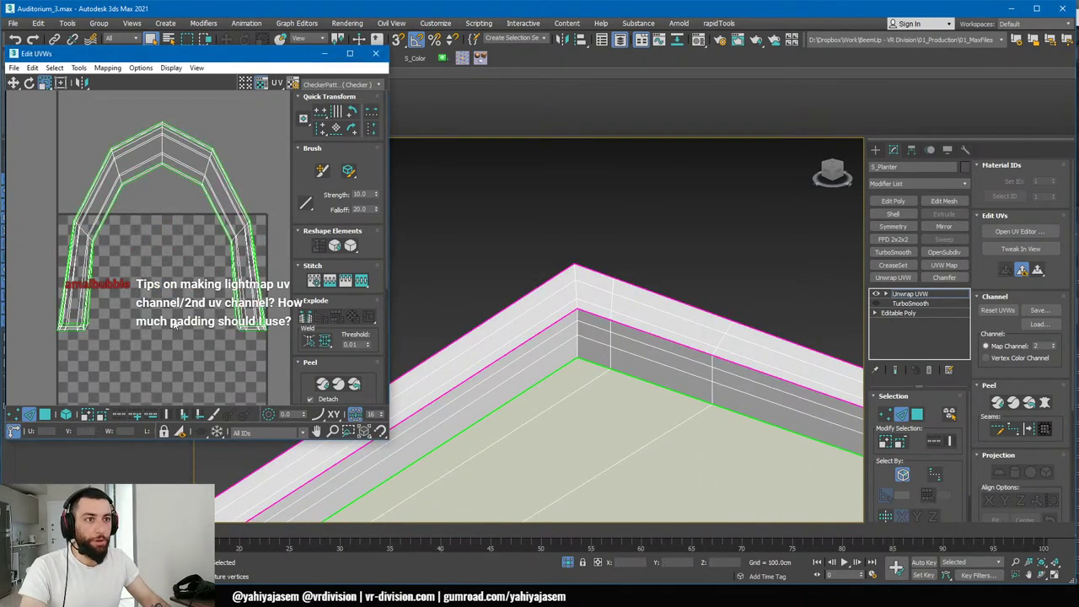
- Pack the planter's UV shells into the UV tile
click(78, 67)
click(116, 211)
click(175, 152)
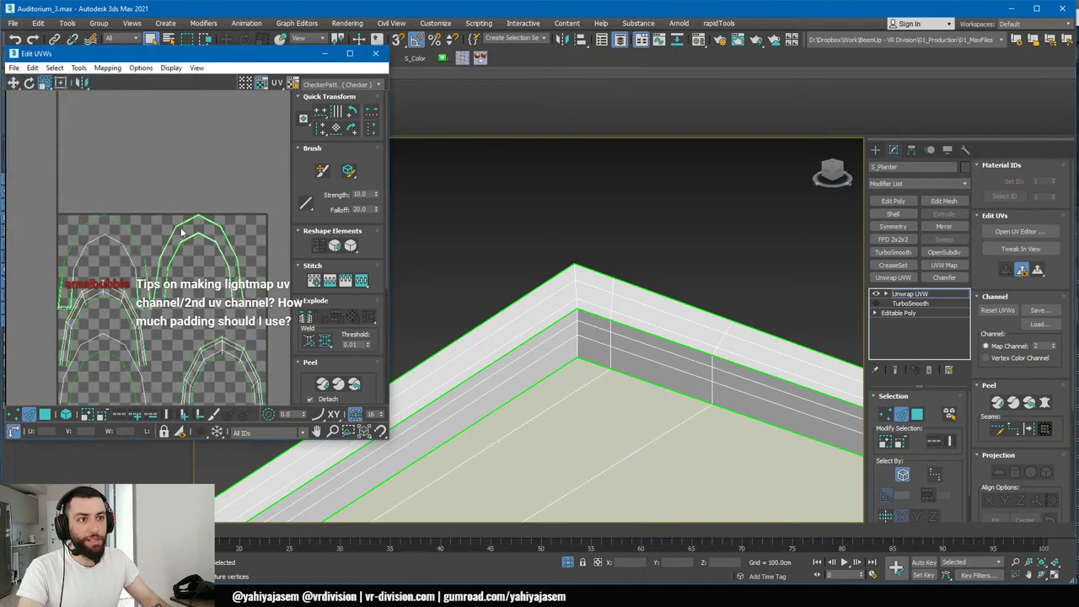
scroll(182, 230, down, 2)
middle_drag(177, 192, 184, 150)
scroll(133, 316, up, 2)
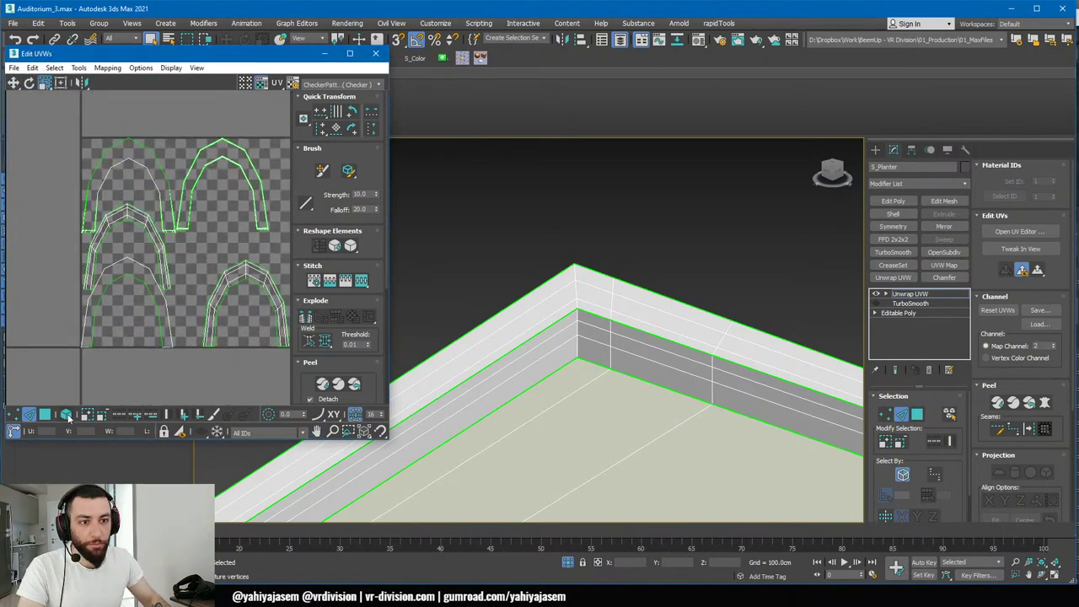
- Turn on element selection, select all UV shells and apply Quick Peel to them
click(65, 414)
click(244, 291)
click(179, 310)
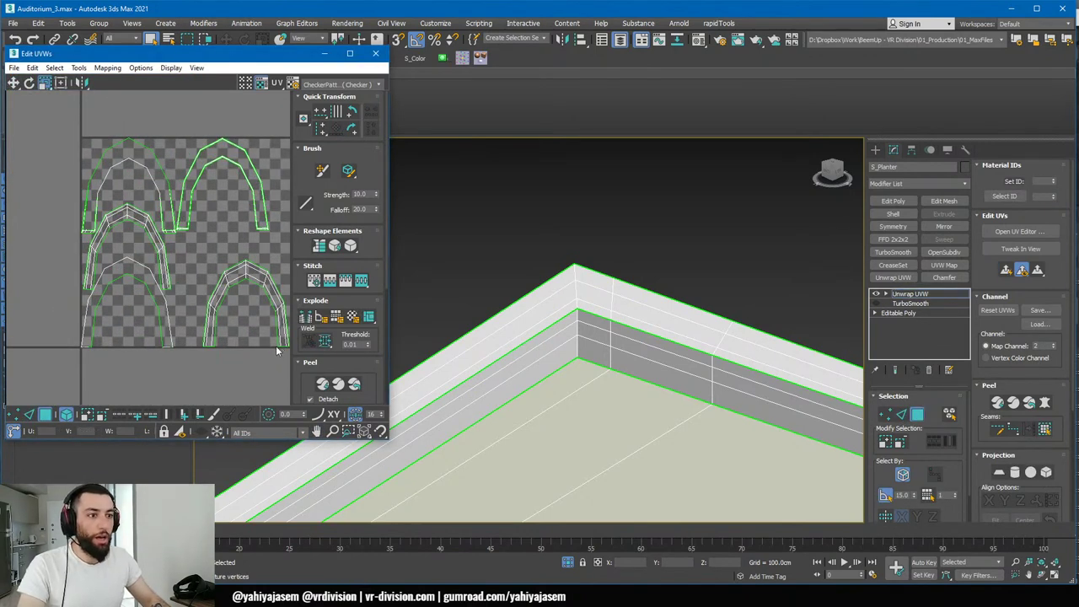
key(ctrl+a)
click(322, 385)
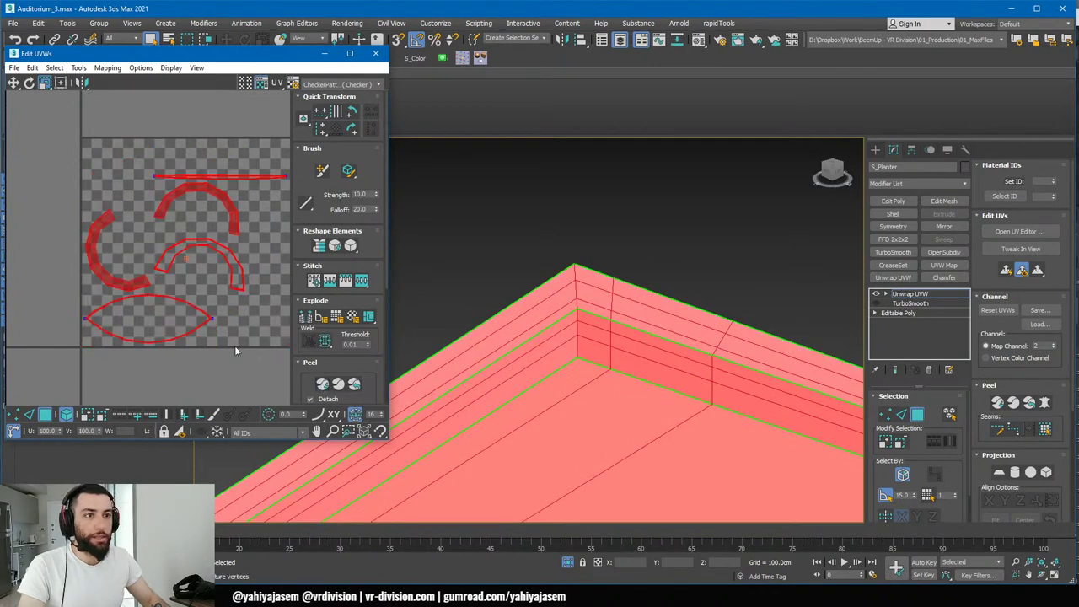
- Examine the peeled UV shells one by one, including the curved strips and the narrow wall shells
click(177, 327)
scroll(105, 257, up, 3)
click(78, 238)
scroll(176, 216, down, 4)
middle_drag(238, 160, 127, 217)
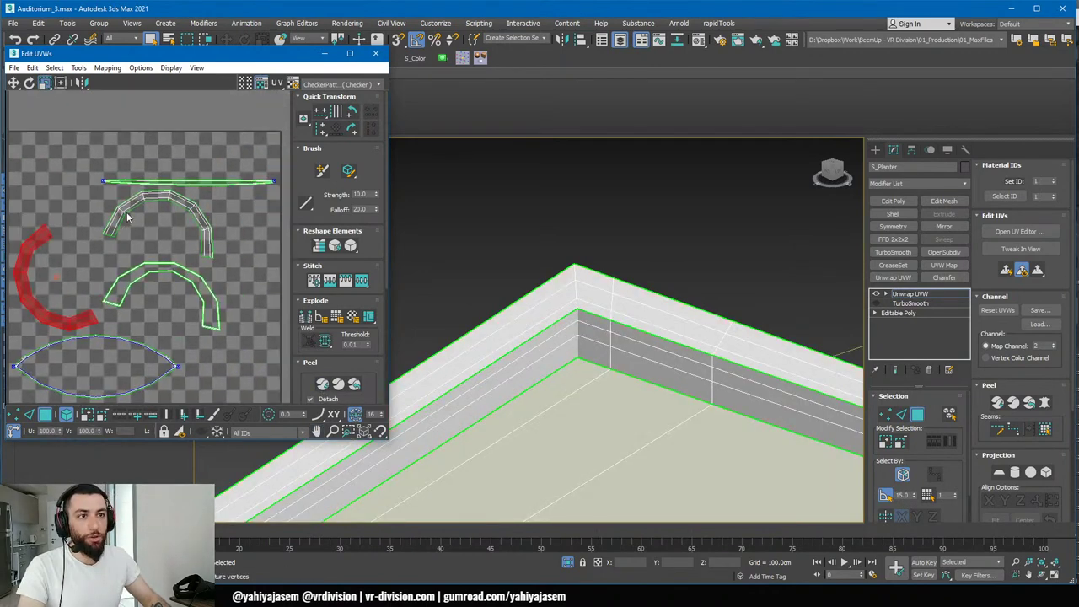
scroll(134, 214, up, 4)
click(159, 188)
middle_drag(252, 226, 154, 213)
click(215, 148)
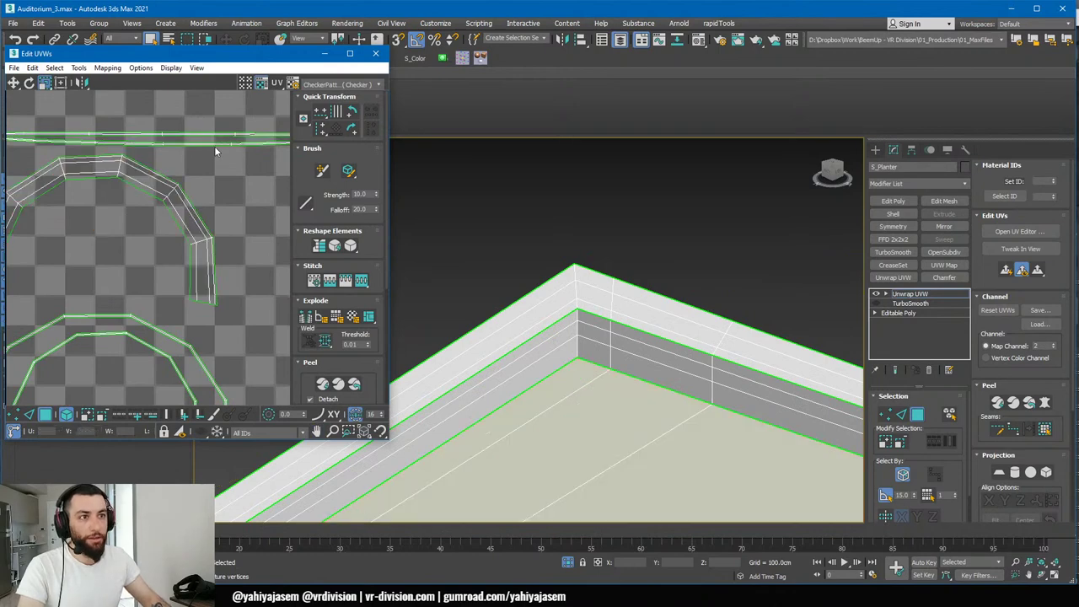
click(215, 141)
scroll(539, 261, down, 4)
- Select the vertical edges at the end corner of the planter's inner wall and break the UVs along them
alt+middle_drag(514, 244, 696, 259)
scroll(521, 279, up, 6)
key(2)
double_click(490, 294)
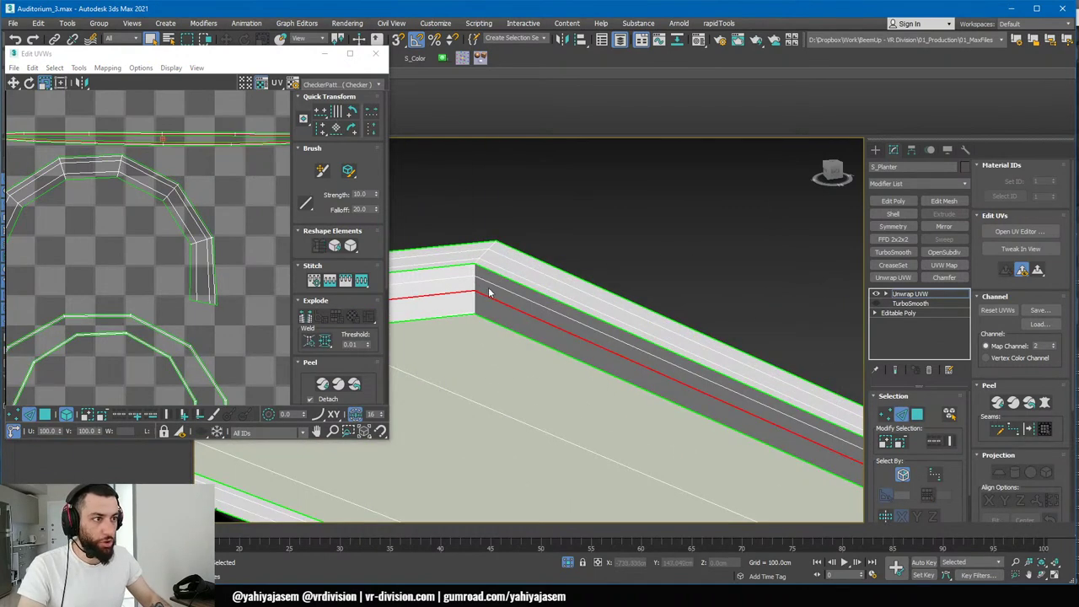
double_click(477, 280)
middle_drag(487, 287, 552, 284)
scroll(544, 274, up, 3)
scroll(222, 202, down, 2)
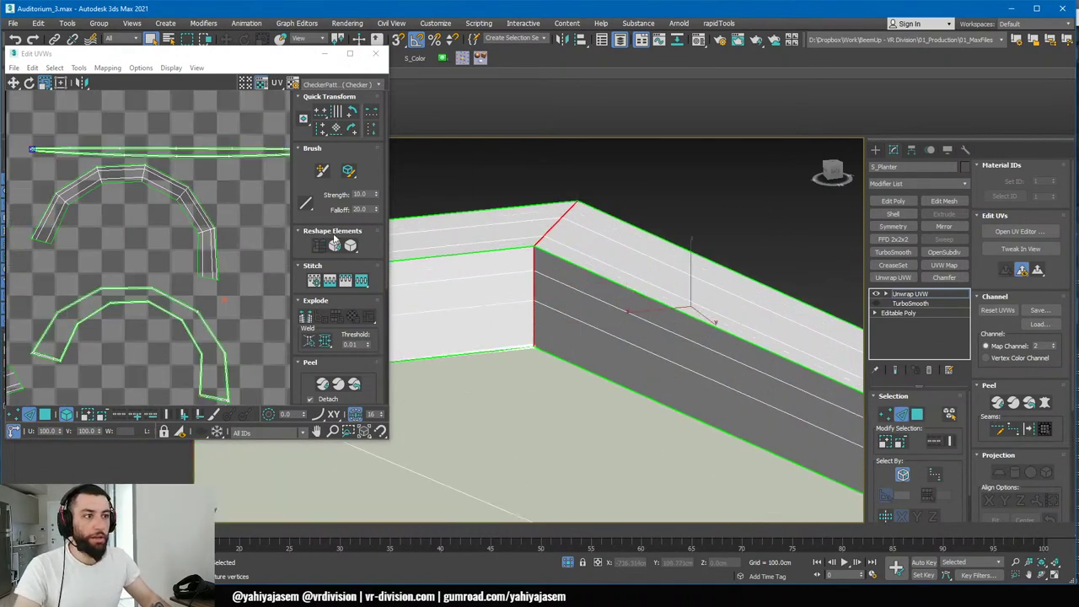
click(535, 261)
scroll(533, 300, up, 3)
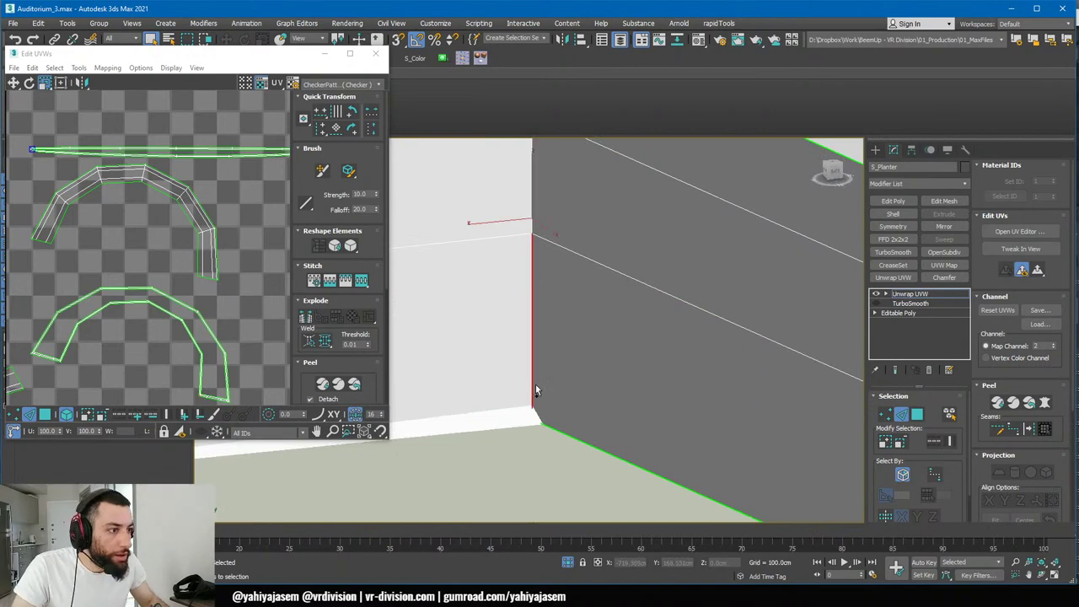
alt+middle_drag(538, 416, 540, 371)
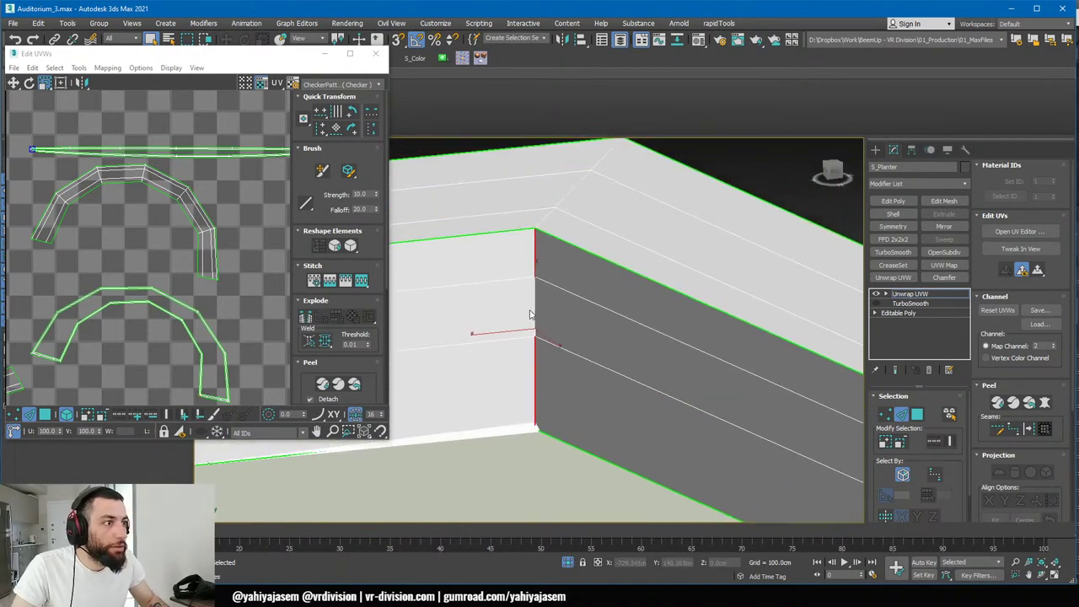
middle_drag(114, 222, 222, 279)
right_click(145, 209)
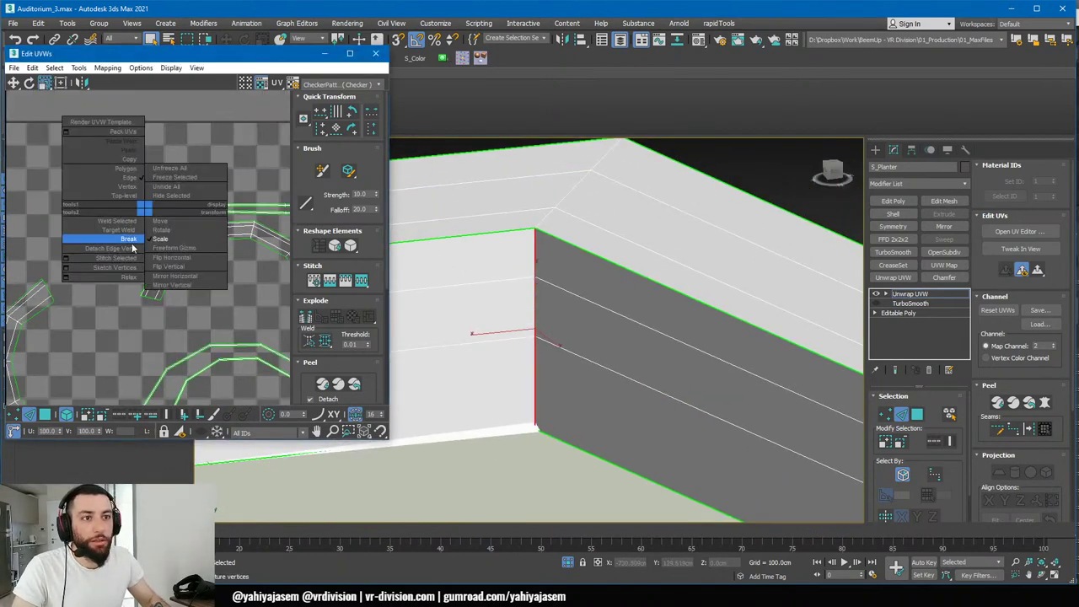
click(130, 242)
- Select the inner wall's polygons and examine their narrow shell in the UV layout
click(142, 279)
key(3)
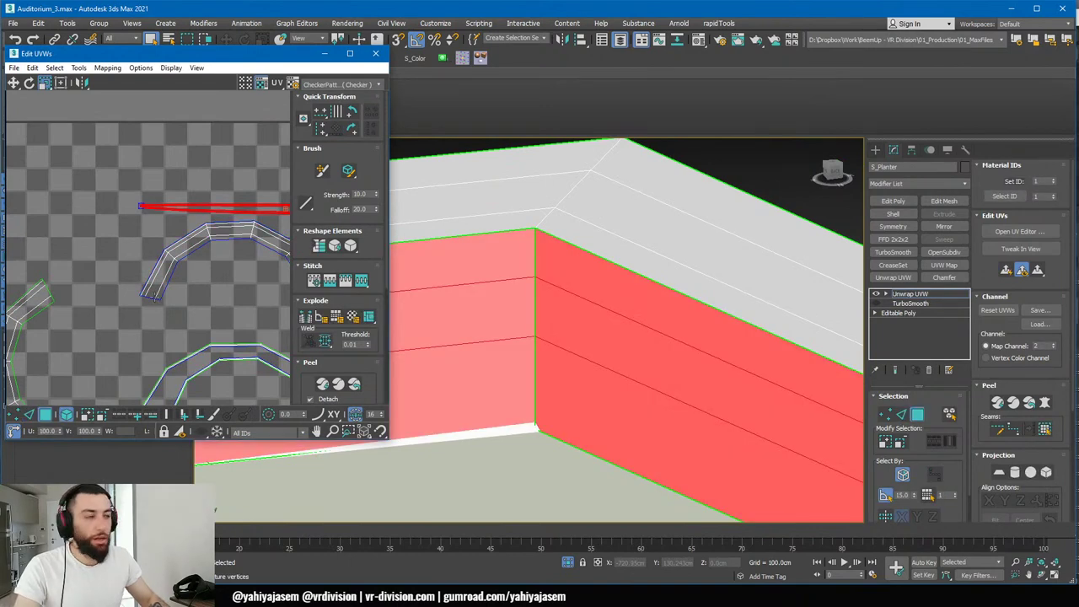
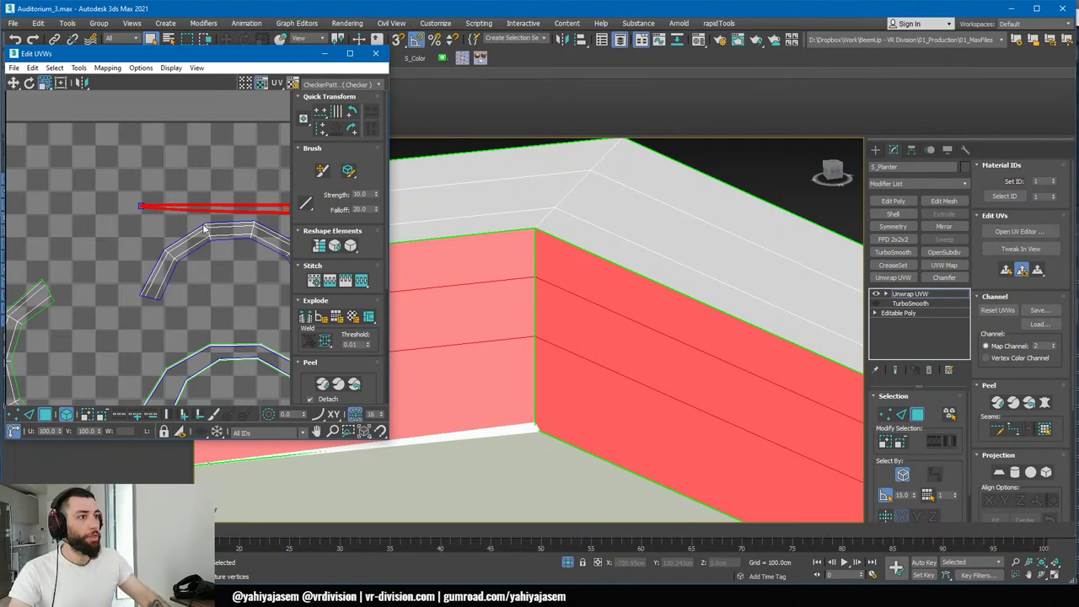
scroll(221, 252, down, 4)
scroll(188, 274, up, 2)
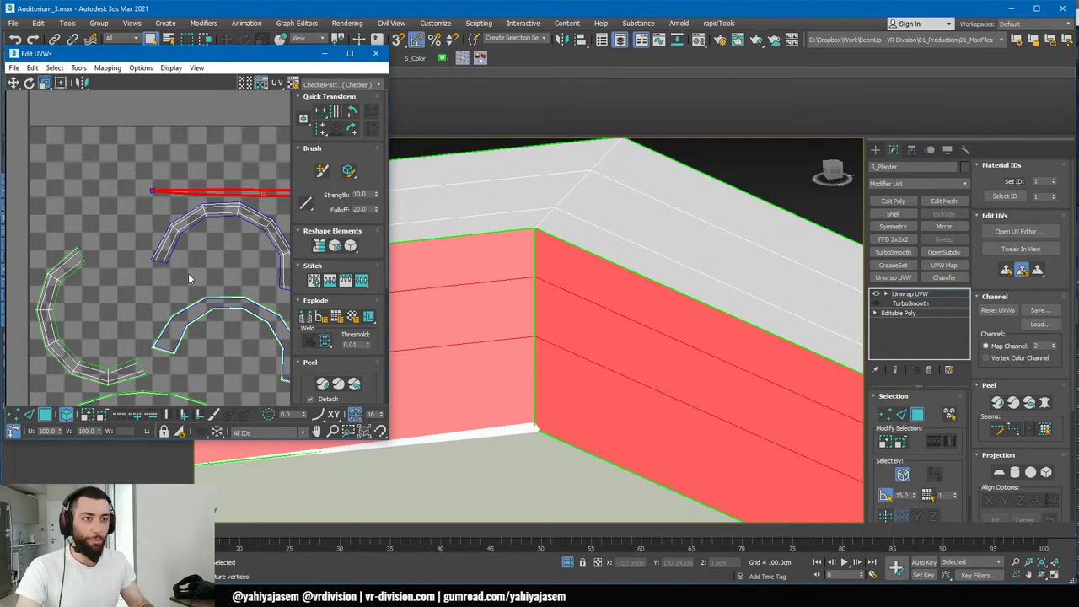
middle_drag(181, 259, 145, 253)
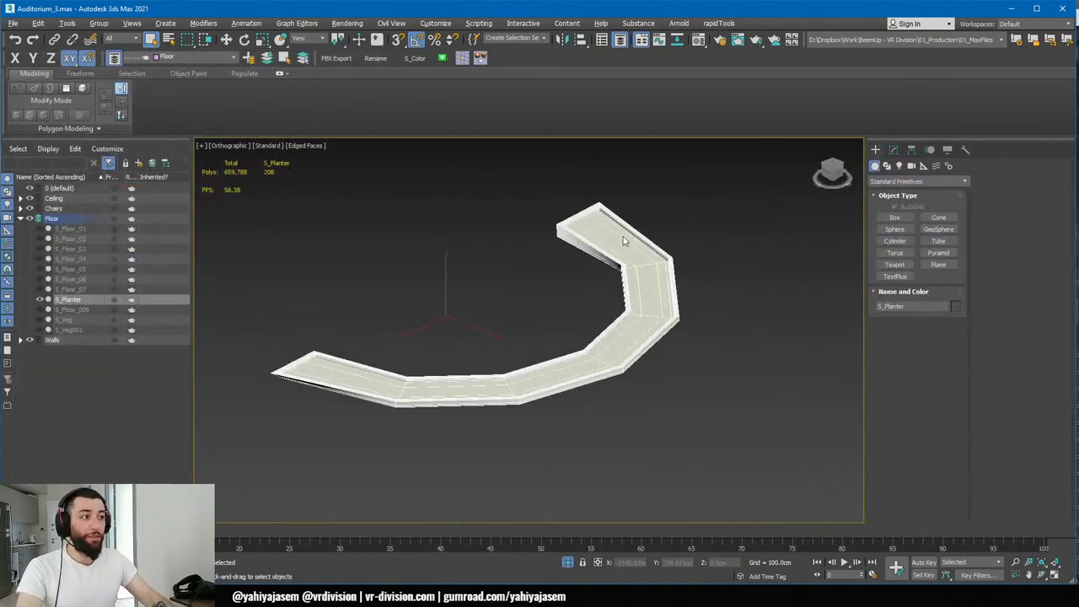
- Examine the low-poly planter from above and below, including its rim and corners
alt+middle_drag(624, 242, 688, 246)
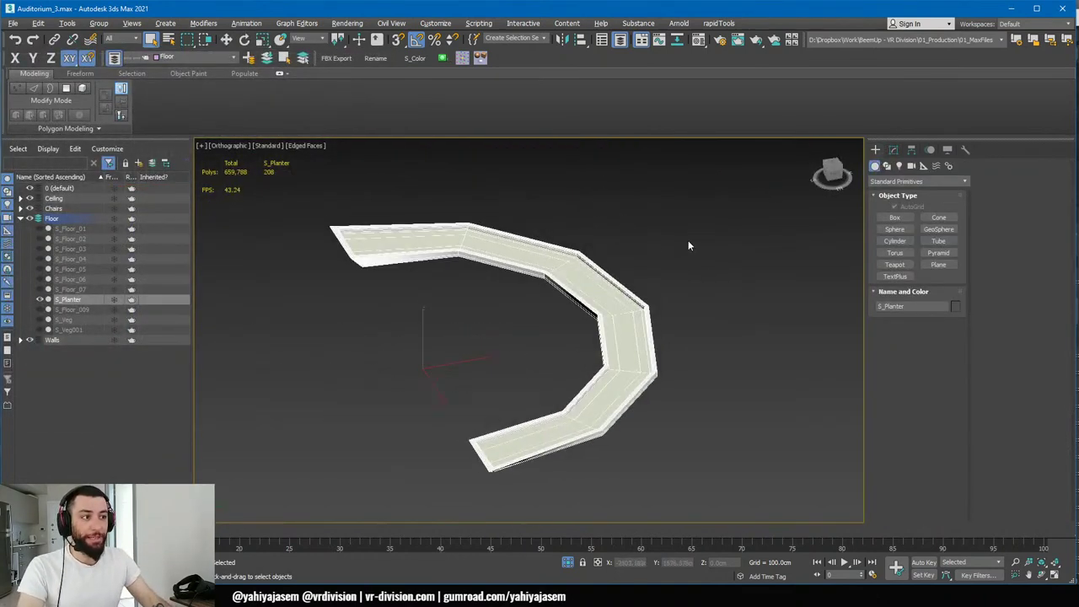
scroll(557, 314, up, 4)
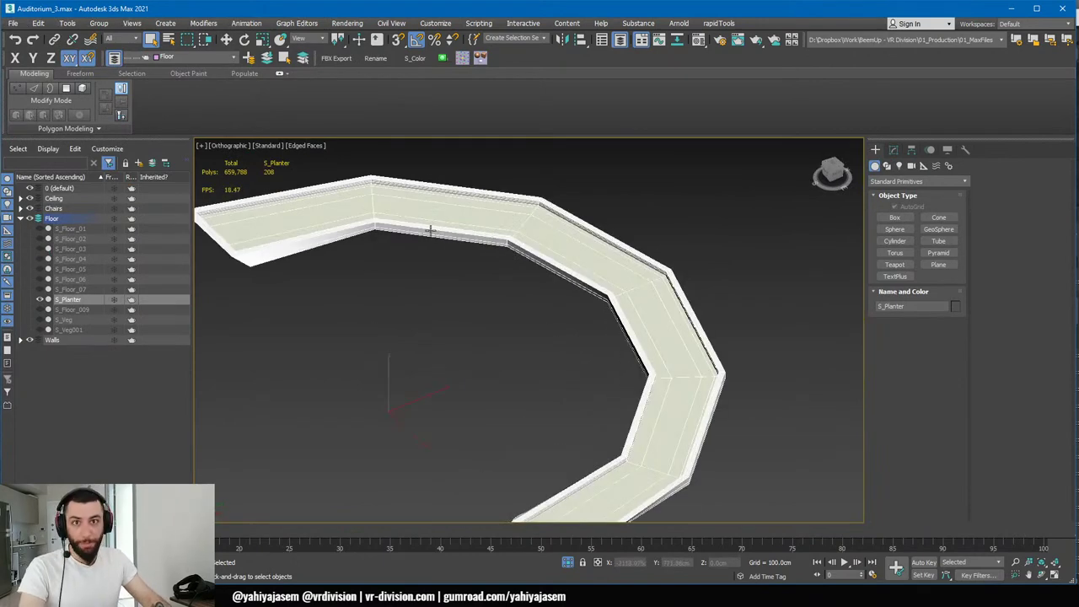
alt+middle_drag(517, 348, 710, 262)
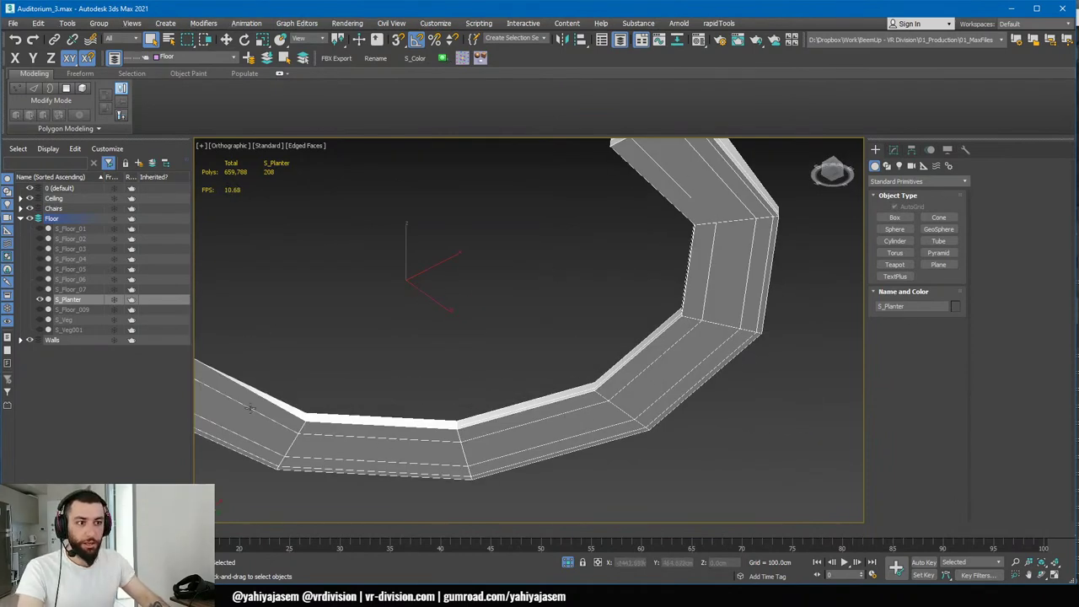
alt+middle_drag(467, 448, 392, 343)
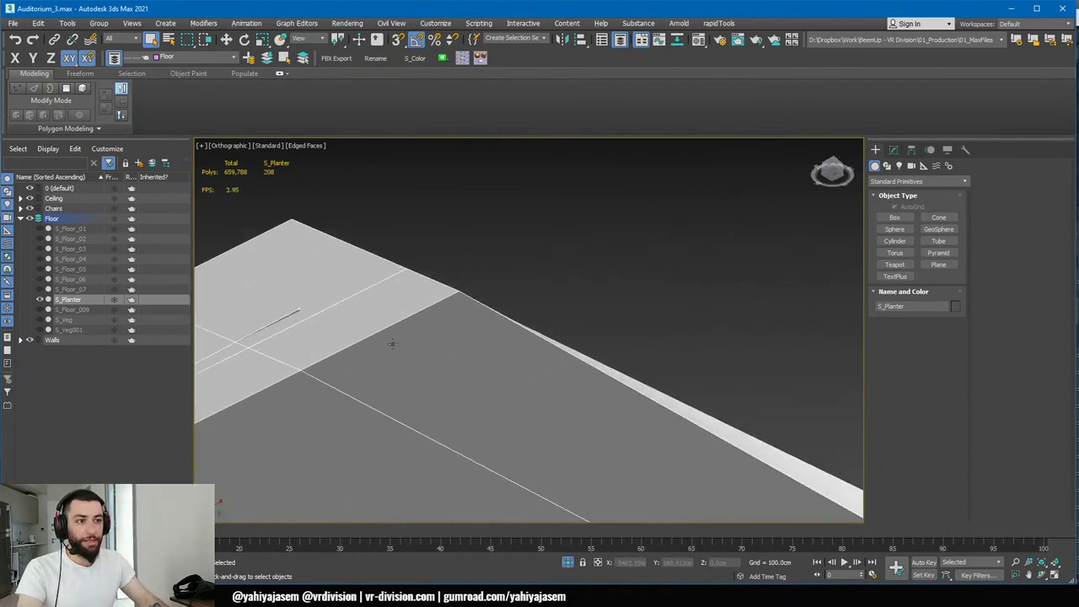
scroll(422, 349, down, 6)
middle_drag(516, 249, 397, 350)
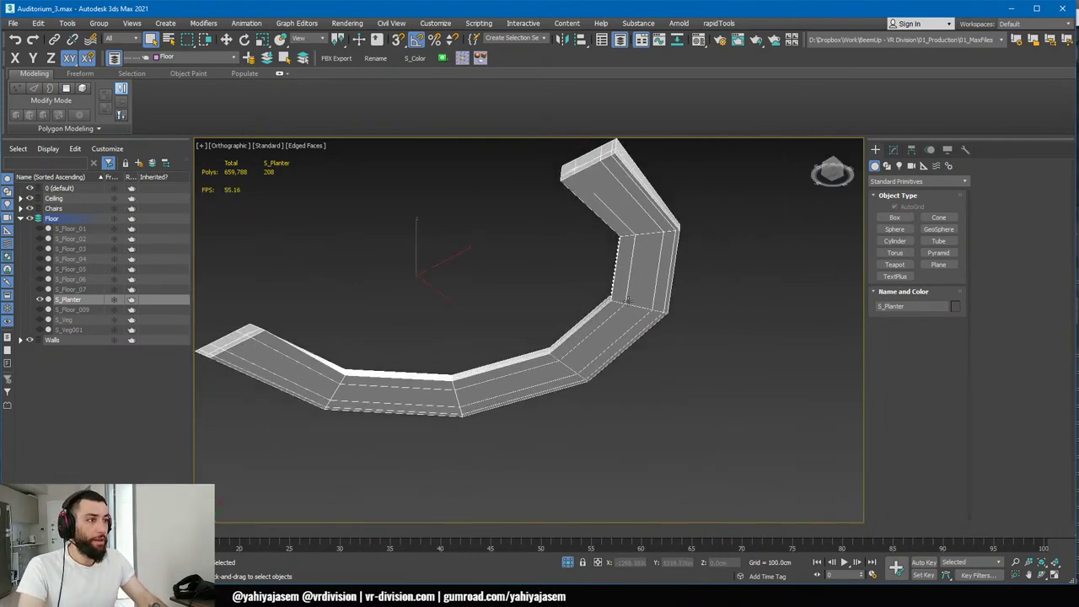
alt+middle_drag(591, 430, 649, 373)
scroll(648, 372, up, 5)
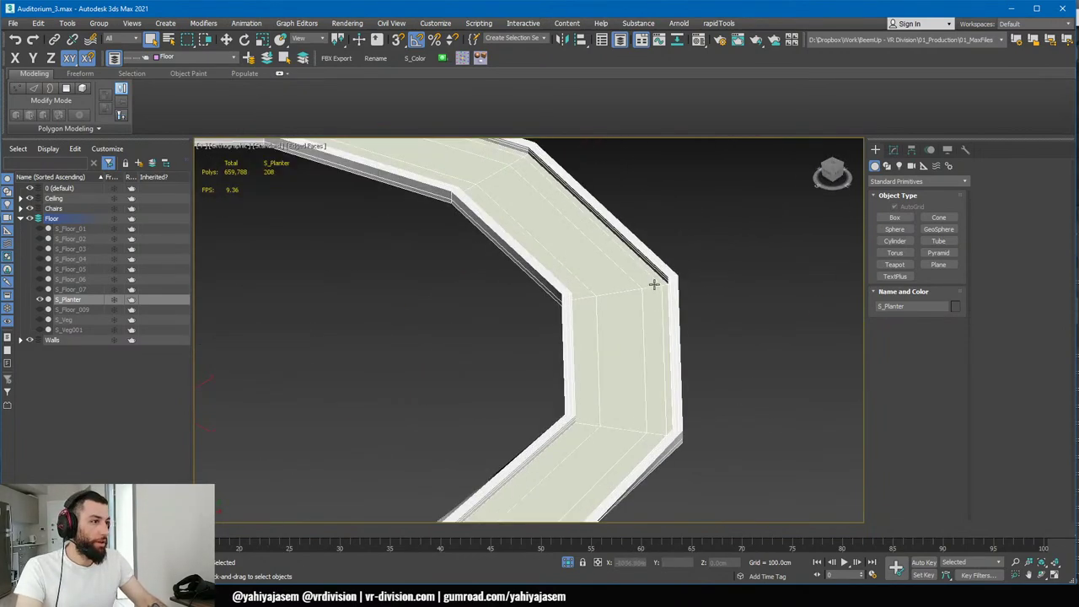
- Turn TurboSmooth back on beneath Unwrap UVW, hide the edged faces and inspect the smoothed planter
click(894, 150)
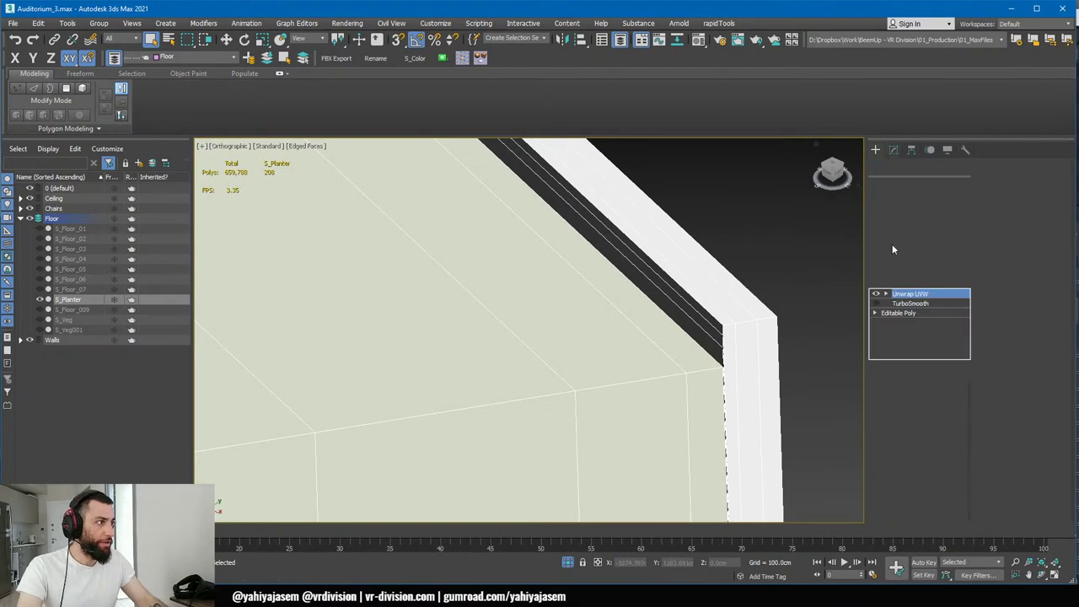
click(876, 303)
key(F4)
scroll(576, 296, up, 2)
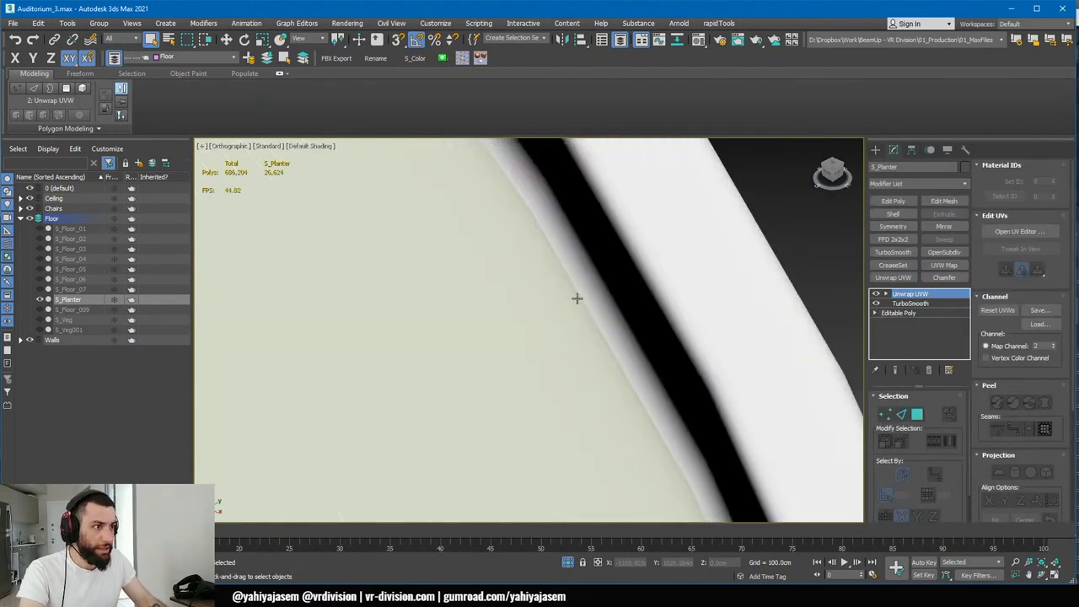
scroll(587, 305, down, 4)
scroll(587, 309, up, 3)
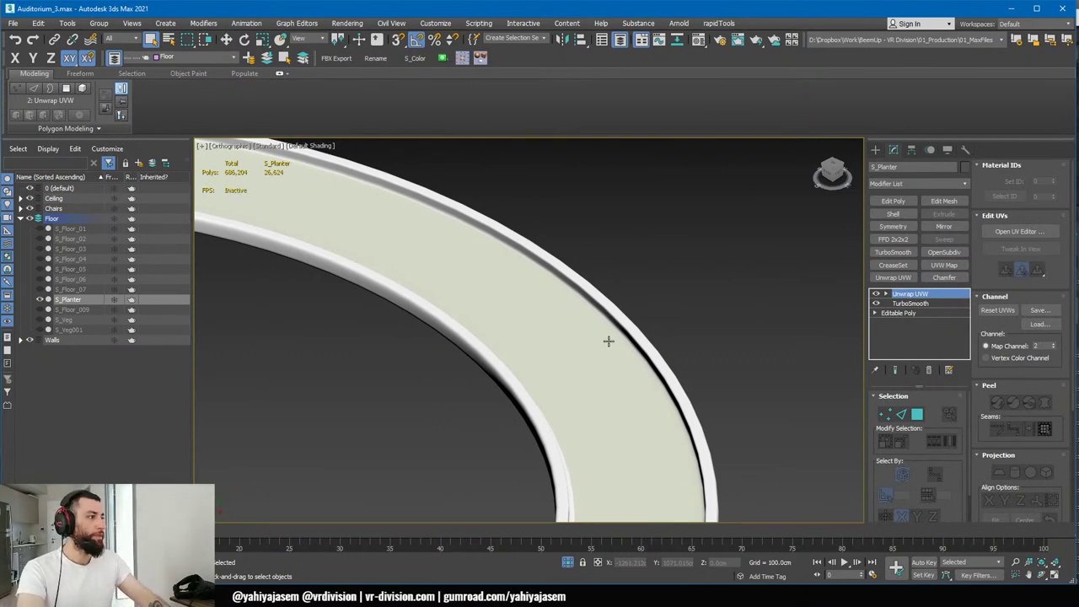
scroll(559, 303, down, 5)
alt+middle_drag(559, 313, 712, 328)
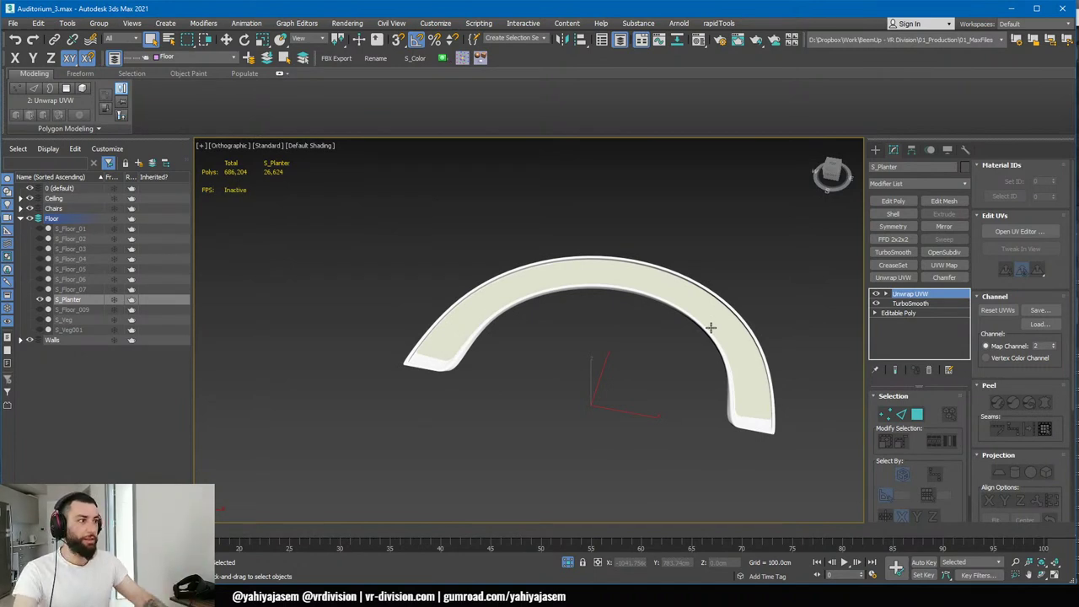
alt+middle_drag(540, 371, 477, 275)
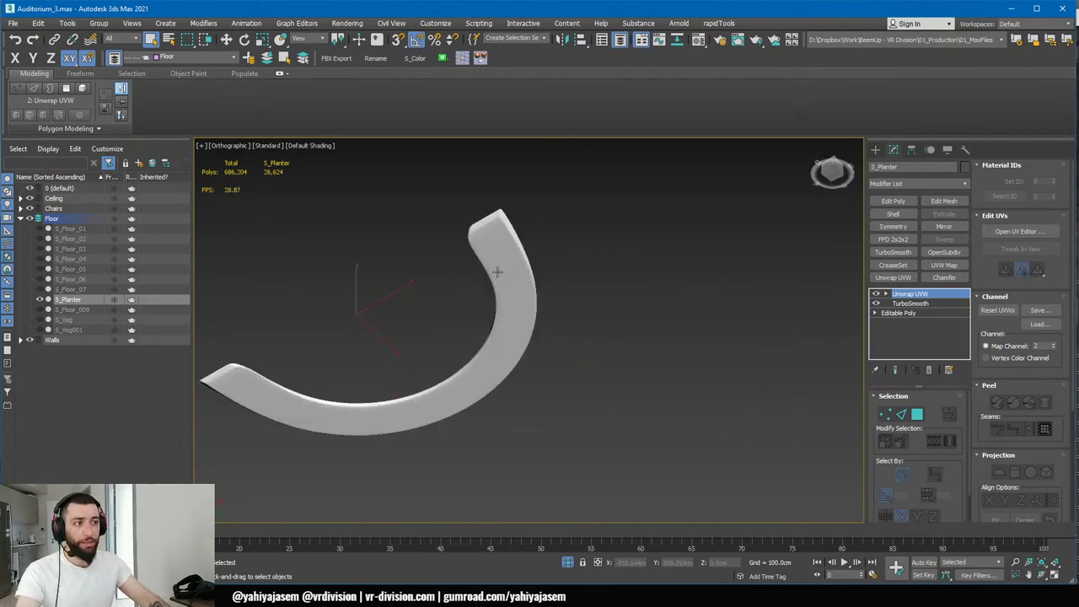
- Reopen the UV editor and select the smoothed planter's underside polygons by planar angle at 15
click(1020, 231)
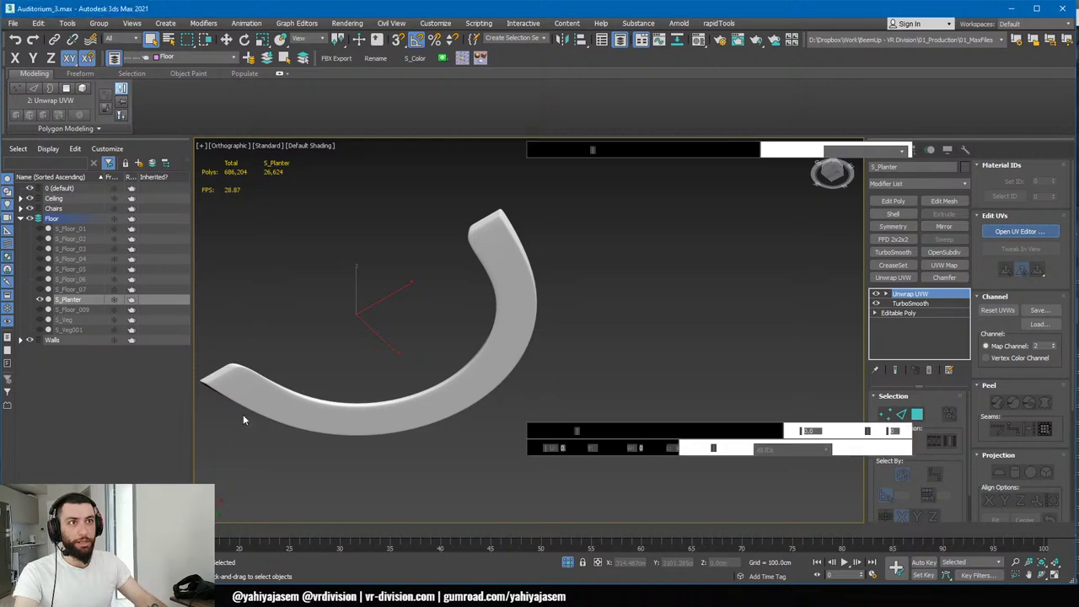
key(3)
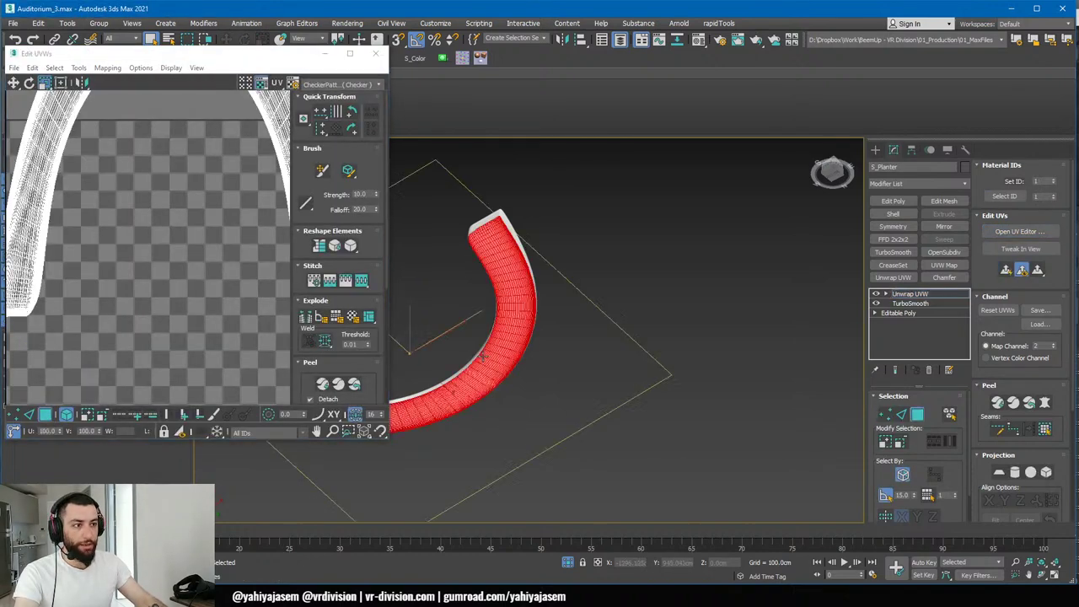
scroll(163, 231, down, 3)
middle_drag(162, 231, 157, 300)
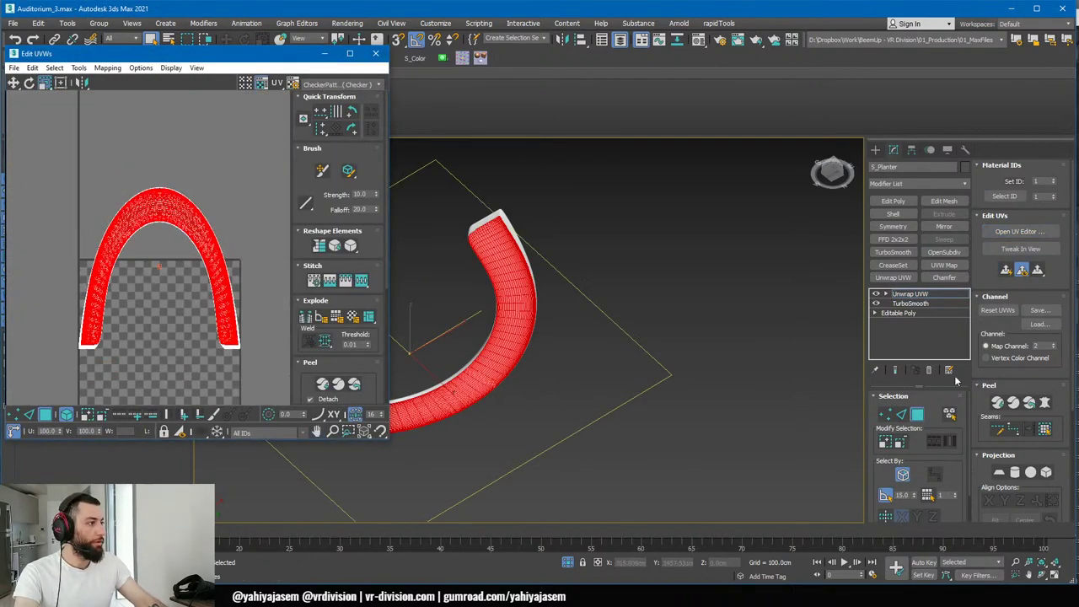
right_click(928, 295)
click(938, 312)
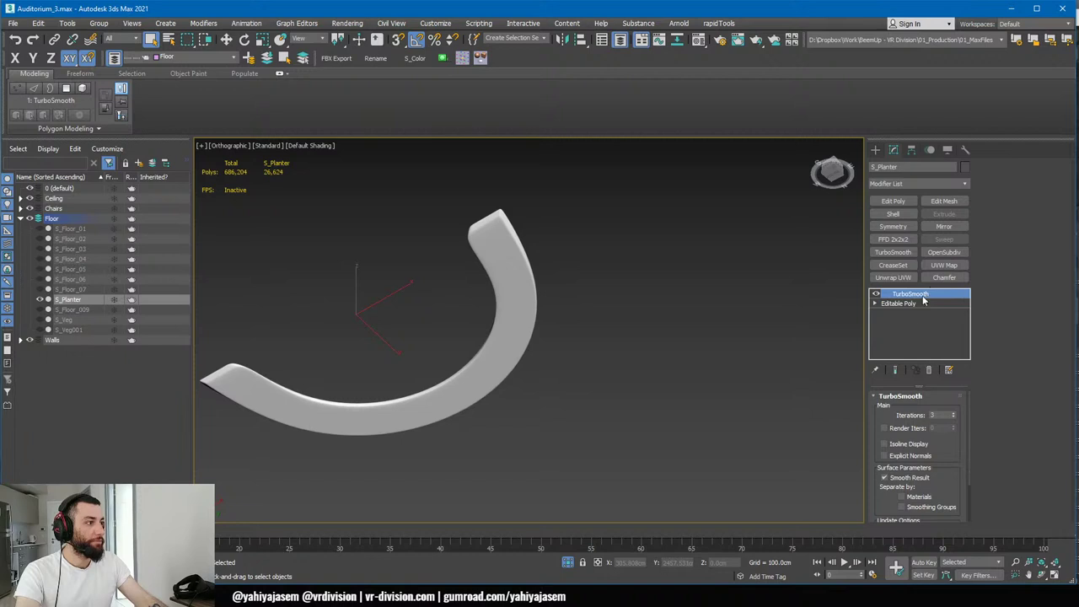
key(ctrl+z)
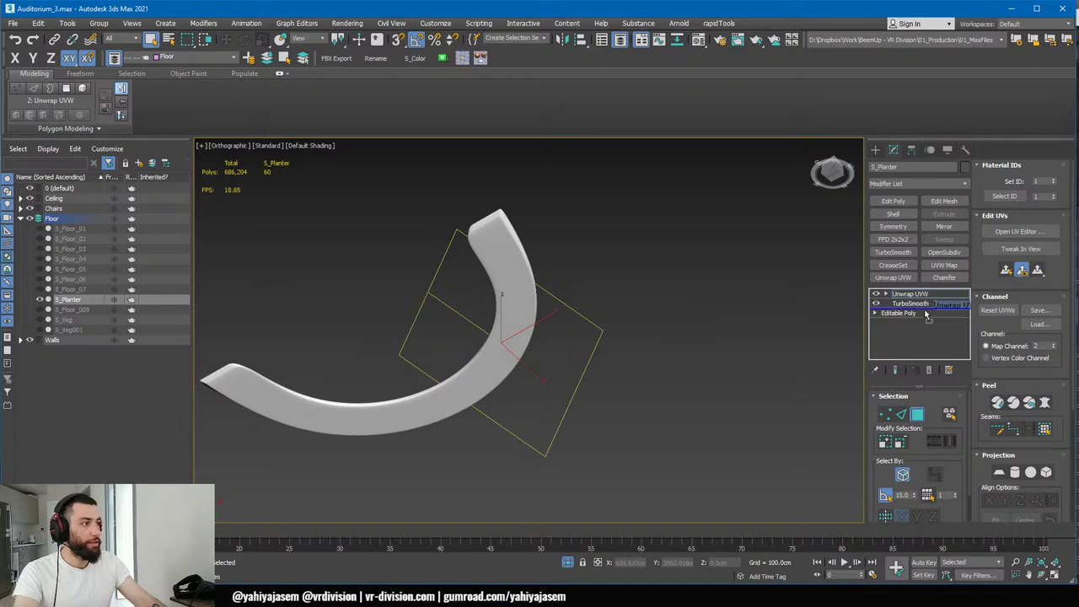
- Move the Unwrap UVW modifier below TurboSmooth in the planter's stack, with TurboSmooth hidden and edged faces shown
drag(913, 294, 903, 305)
alt+middle_drag(580, 302, 511, 291)
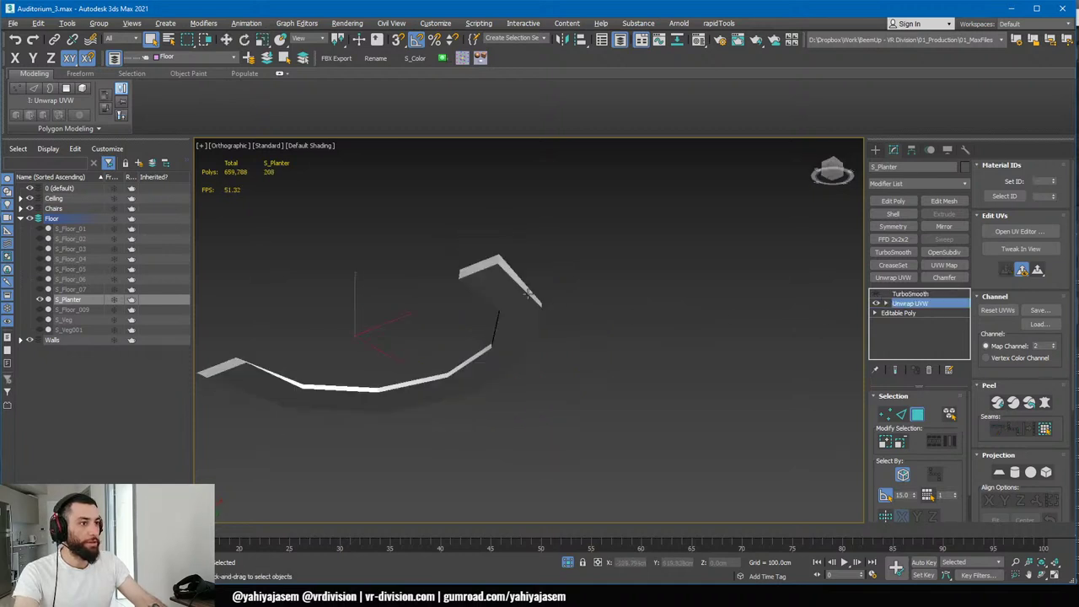
scroll(511, 291, up, 4)
key(F4)
click(549, 315)
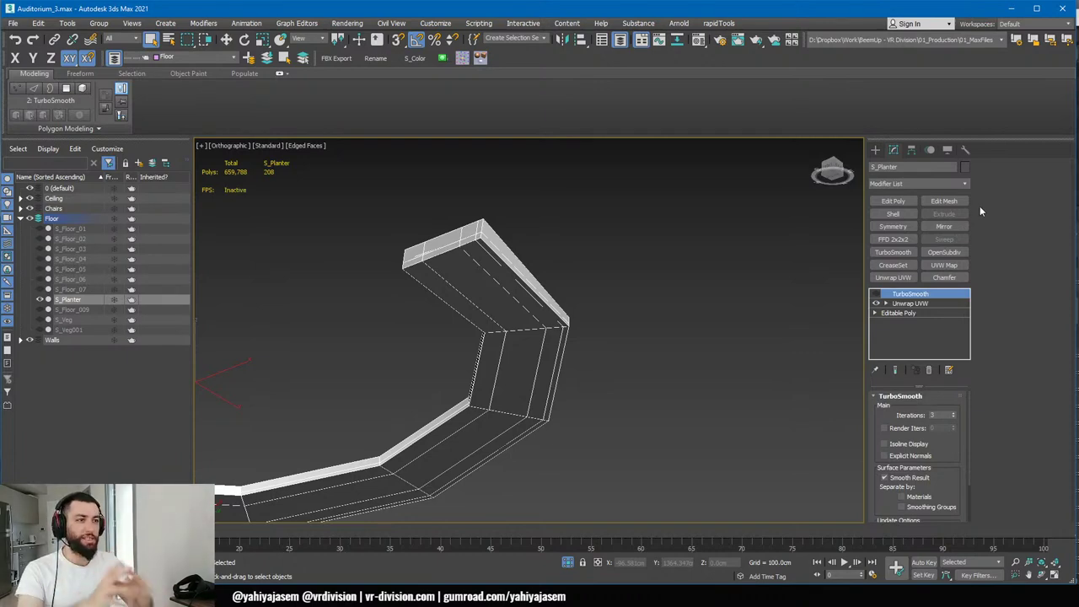
alt+middle_drag(486, 301, 622, 289)
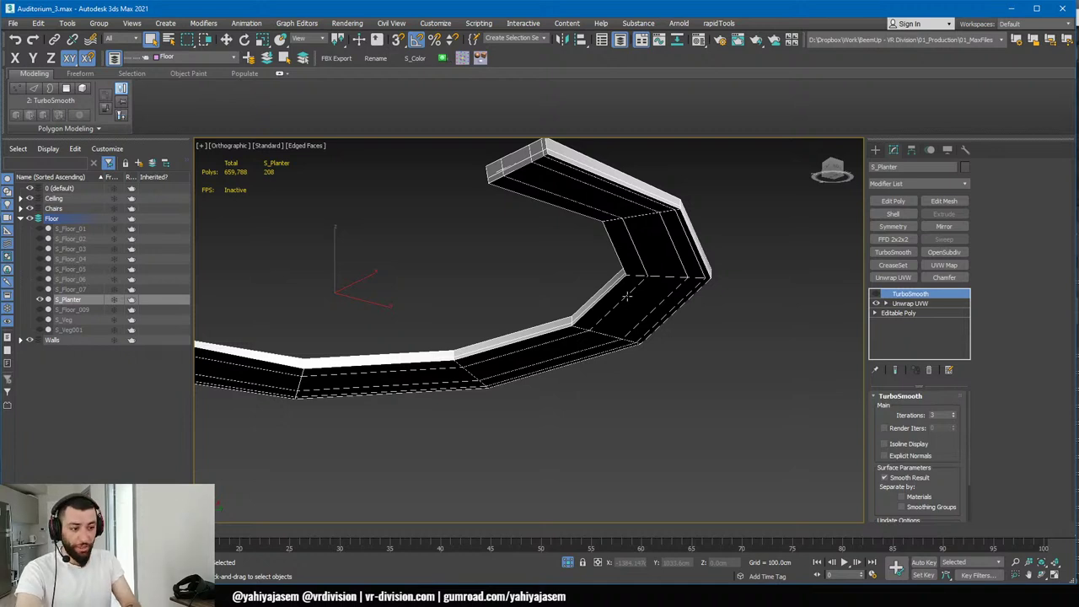
- Open the UV editor for the planter's Unwrap UVW modifier and select all its UV polygons
click(903, 305)
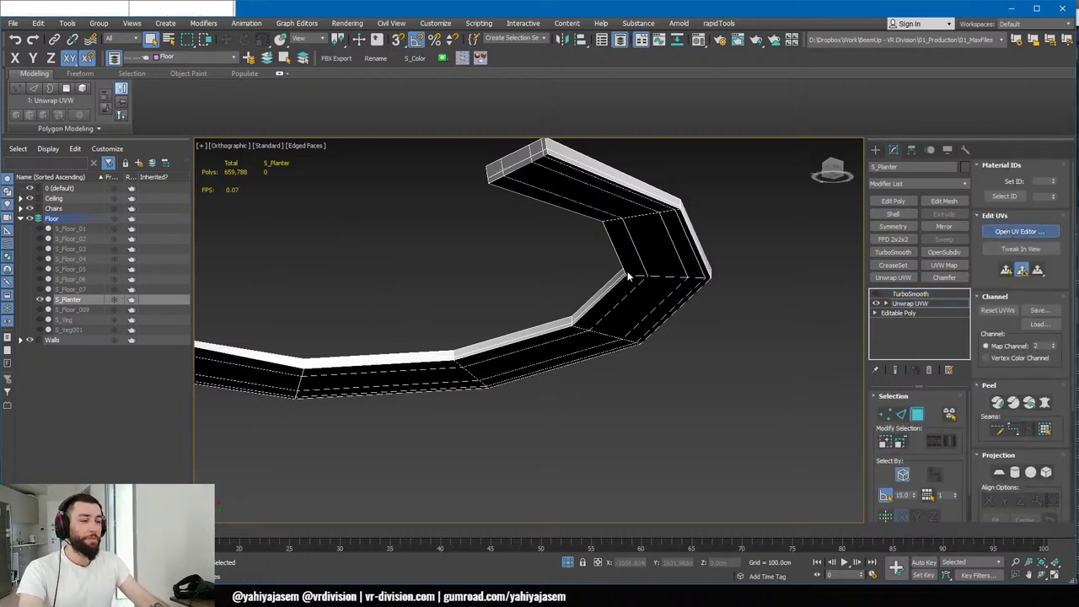
middle_drag(155, 282, 124, 194)
scroll(221, 304, up, 3)
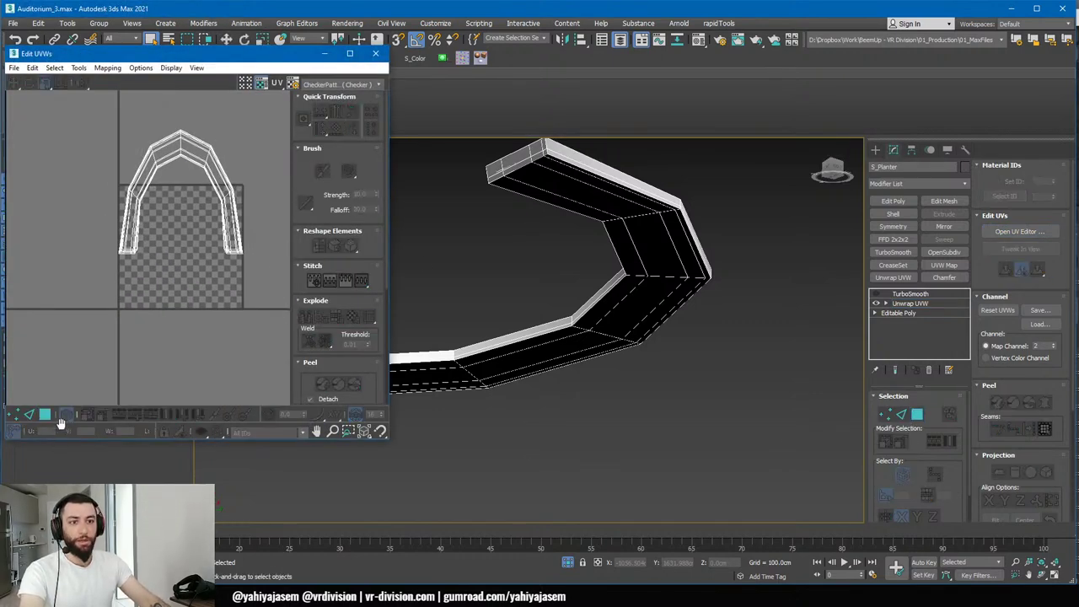
drag(203, 166, 127, 329)
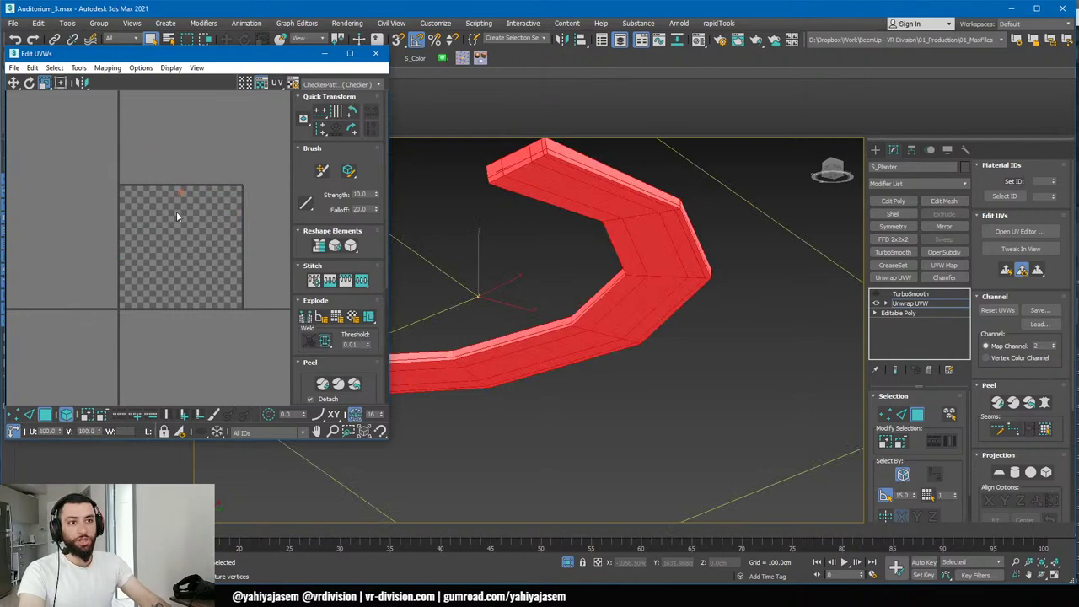
- Examine the planter's low-poly UV layout and compare it with the model's end, side and bottom faces
scroll(189, 226, up, 5)
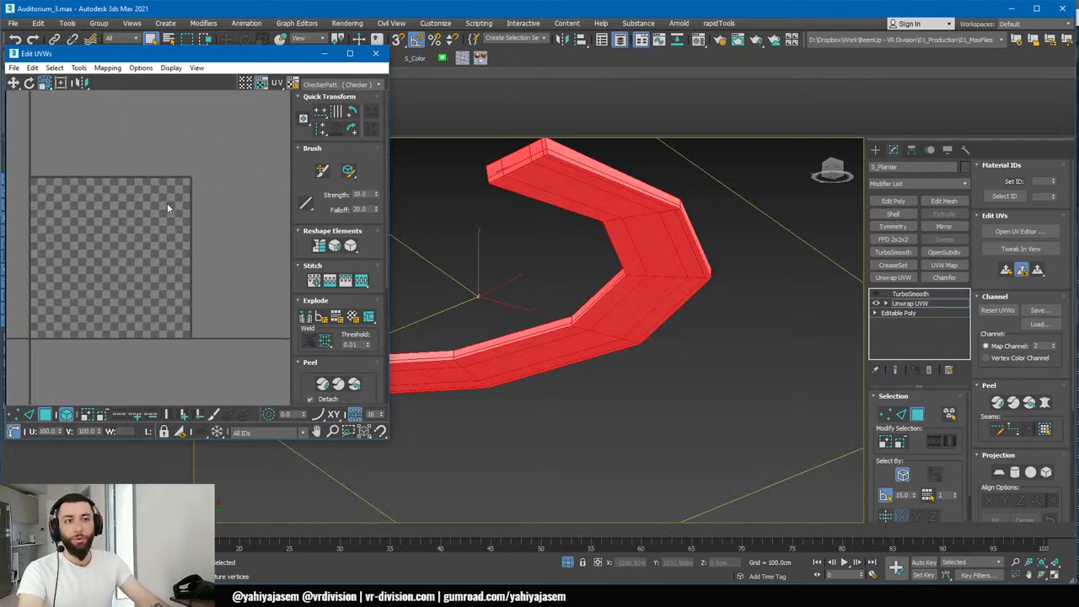
scroll(211, 219, down, 5)
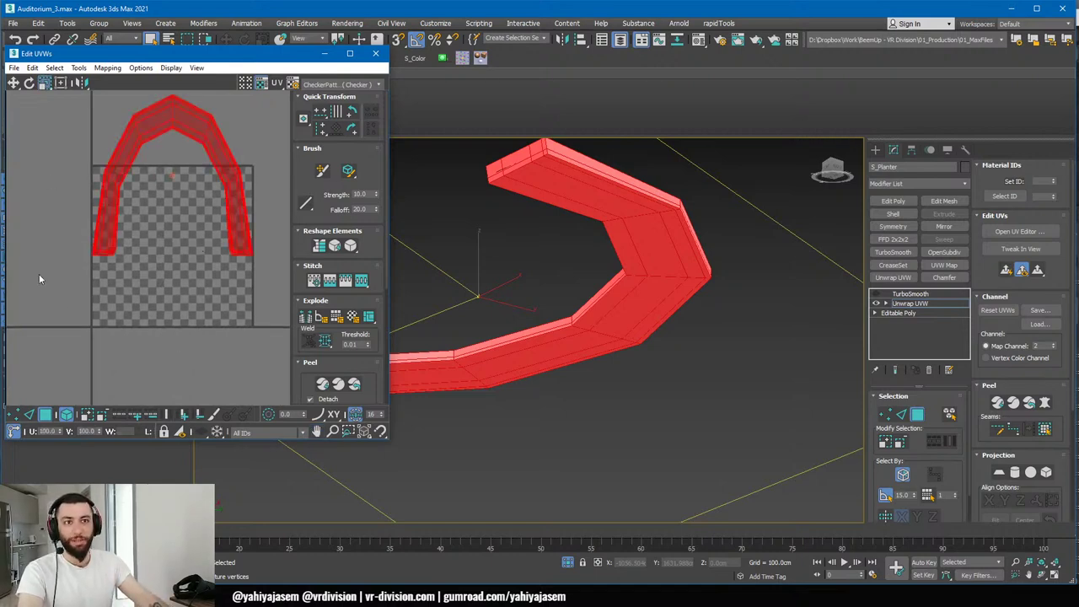
click(235, 188)
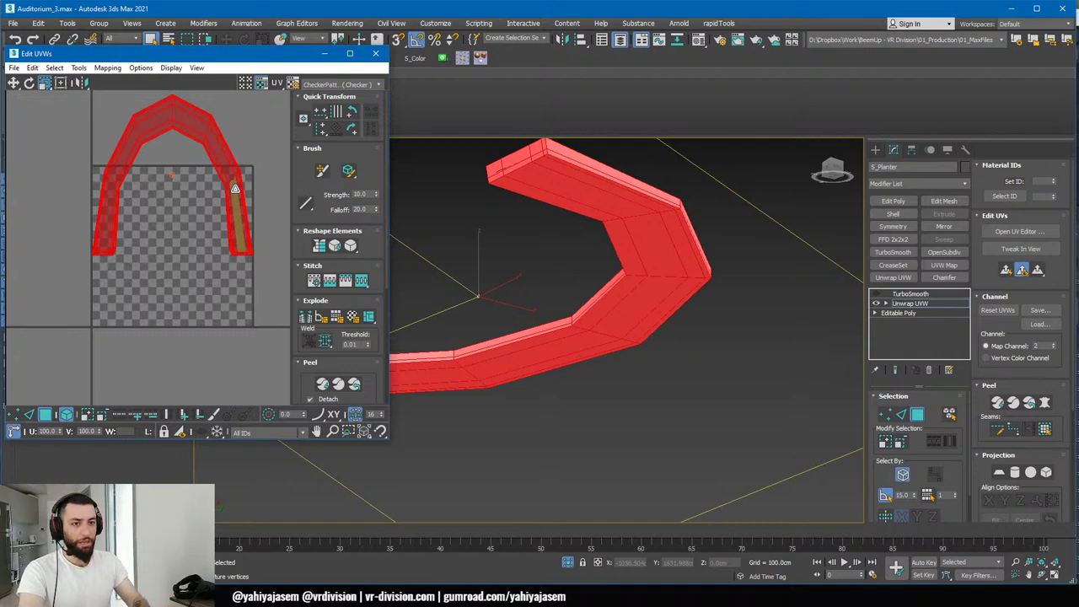
key(2)
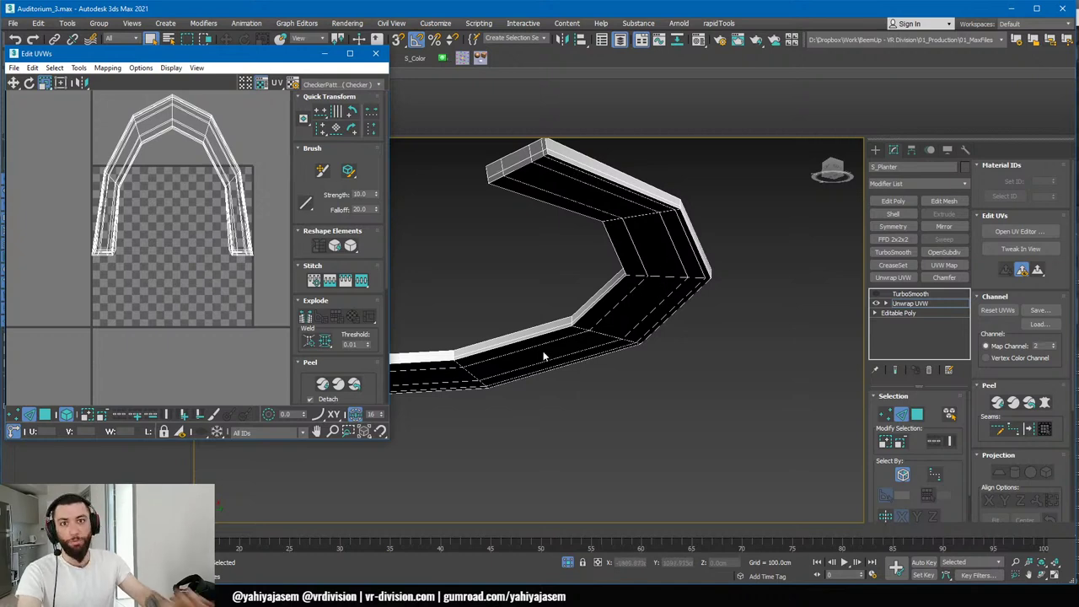
scroll(547, 157, up, 3)
middle_drag(547, 158, 558, 242)
scroll(582, 251, up, 3)
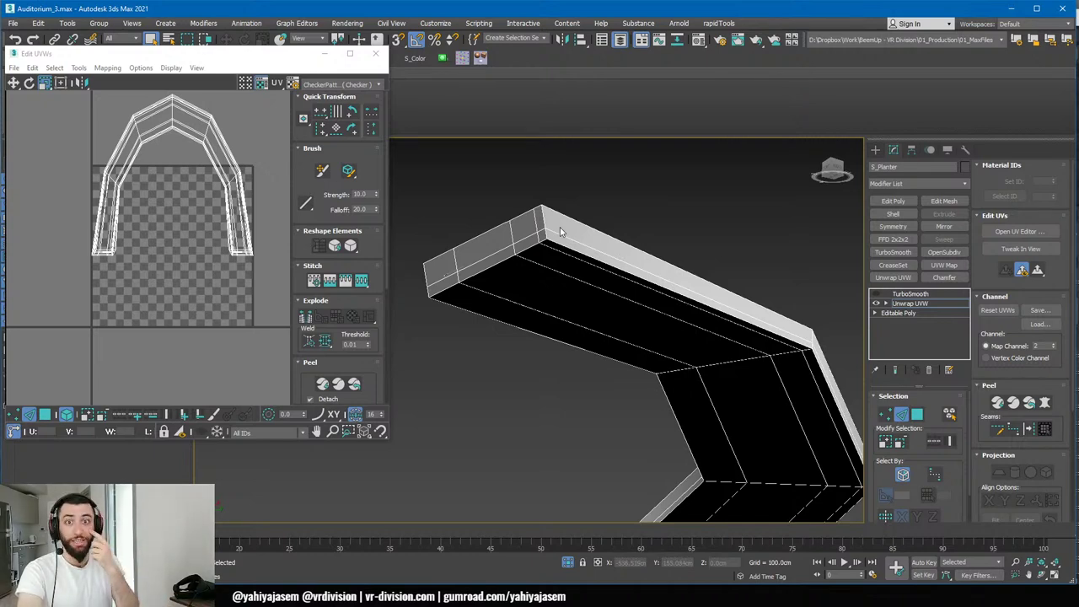
mouse_move(563, 257)
alt+middle_down()
mouse_move(561, 176)
mouse_move(547, 228)
mouse_move(554, 270)
alt+middle_up()
scroll(517, 258, up, 3)
scroll(540, 304, down, 4)
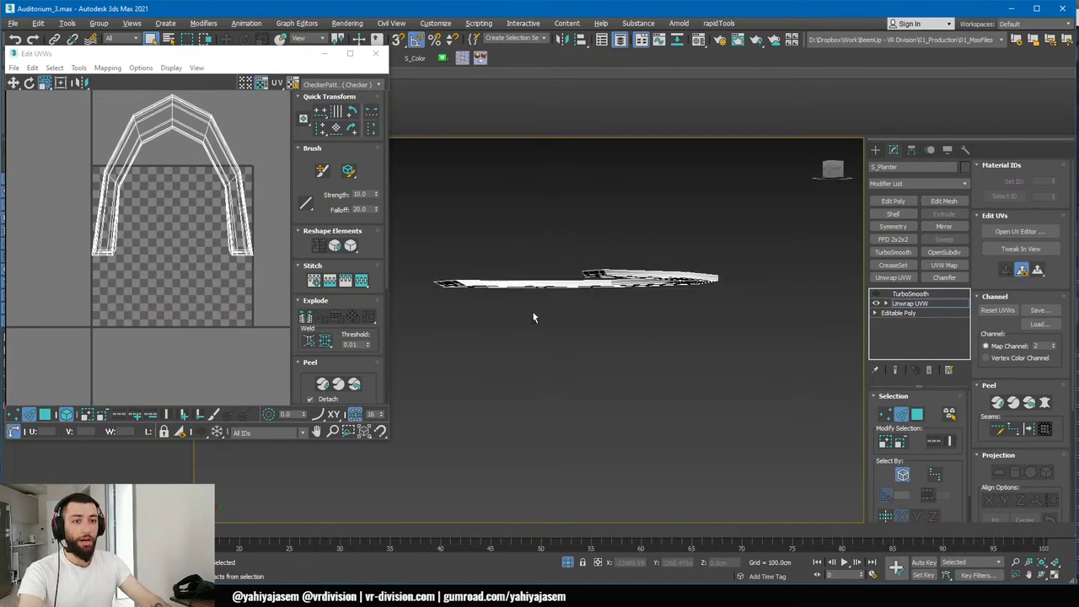
alt+middle_drag(535, 315, 518, 371)
- Select the planter's bottom faces by planar angle 15 and break them into their own UV island
key(3)
key(ctrl+a)
click(157, 364)
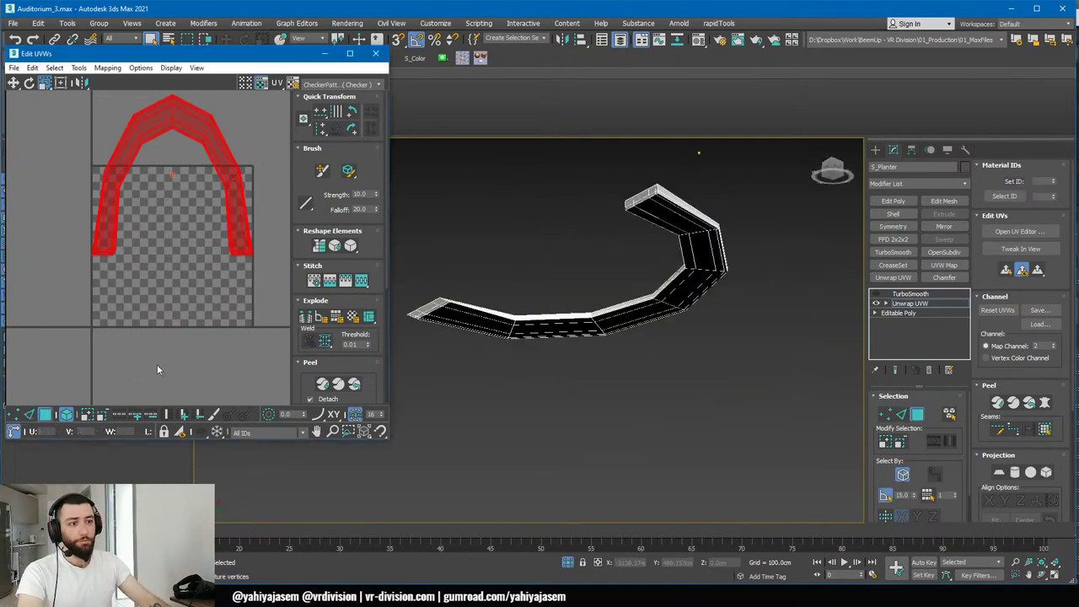
click(887, 502)
click(628, 316)
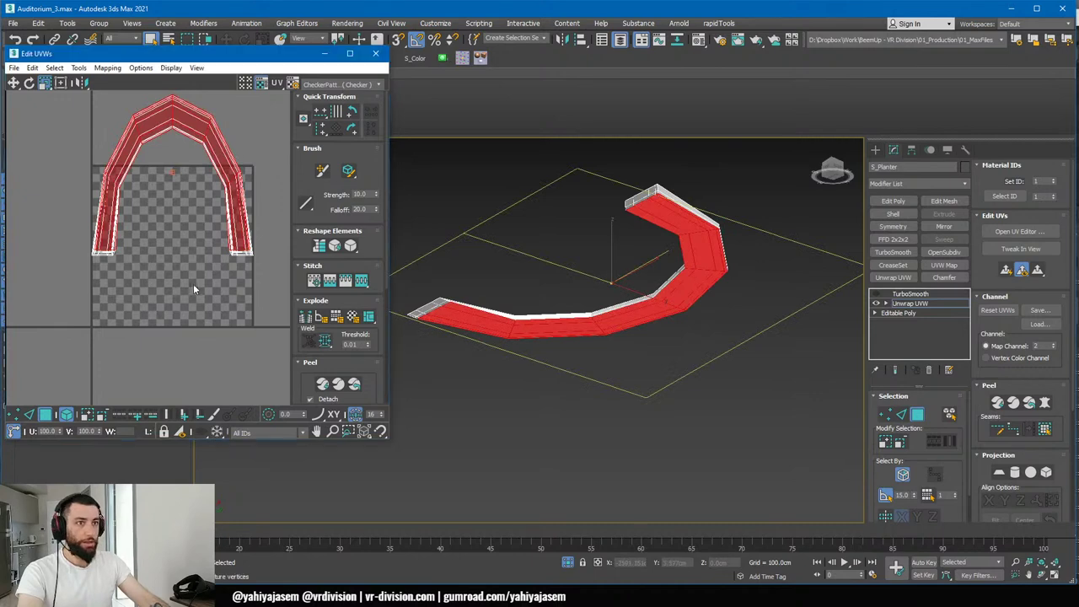
right_click(194, 283)
click(170, 320)
- Break the planter's top surface and its surrounding rim faces into separate UV islands
alt+middle_drag(578, 269, 645, 354)
scroll(696, 321, up, 5)
right_click(248, 292)
click(199, 311)
scroll(659, 300, up, 5)
right_click(211, 275)
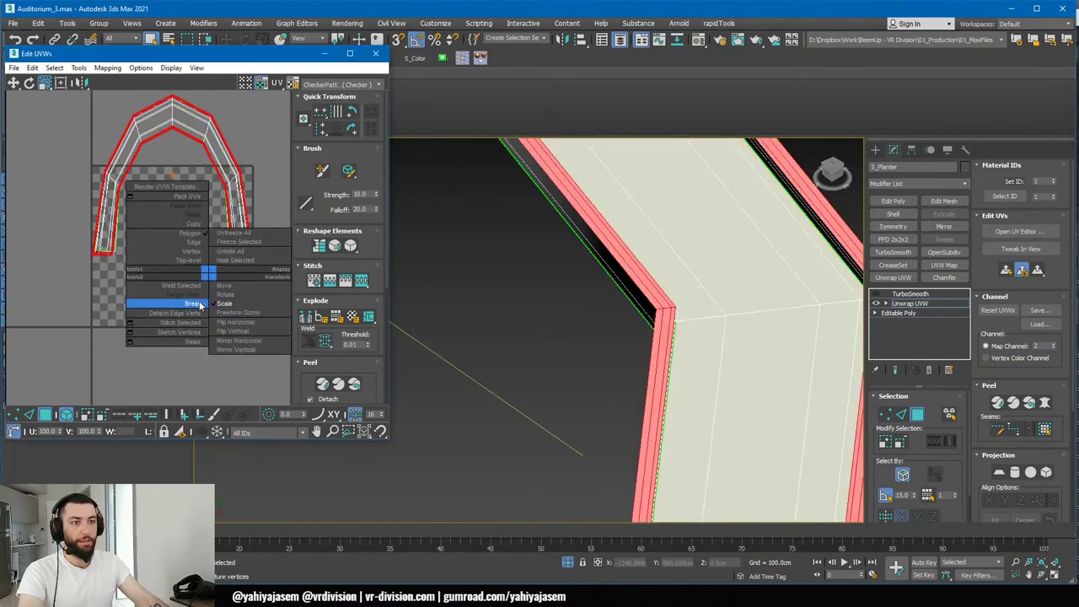
click(182, 299)
- Set the planar angle threshold to 45 and break the narrow strip inside the planter's outer rim into its own UV island
alt+middle_drag(579, 298, 922, 451)
scroll(638, 274, down, 4)
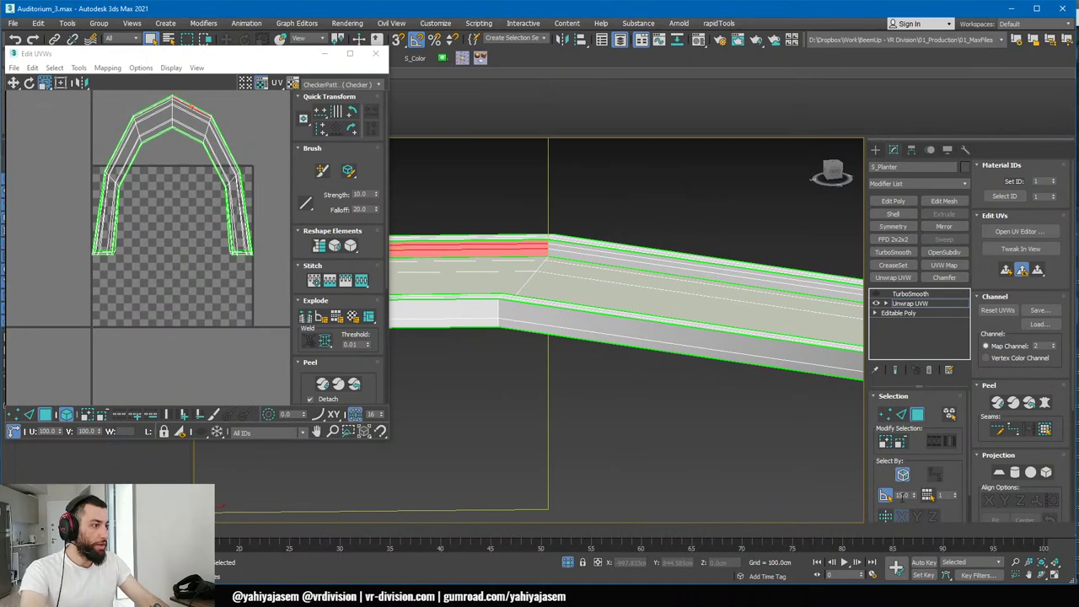
click(744, 282)
scroll(725, 304, down, 4)
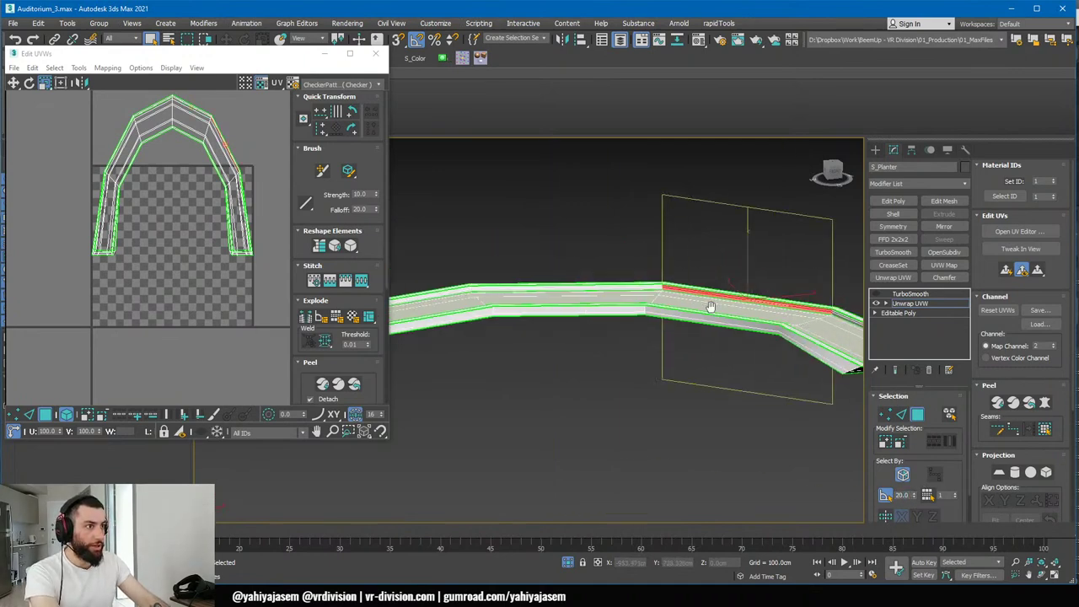
middle_drag(711, 305, 634, 300)
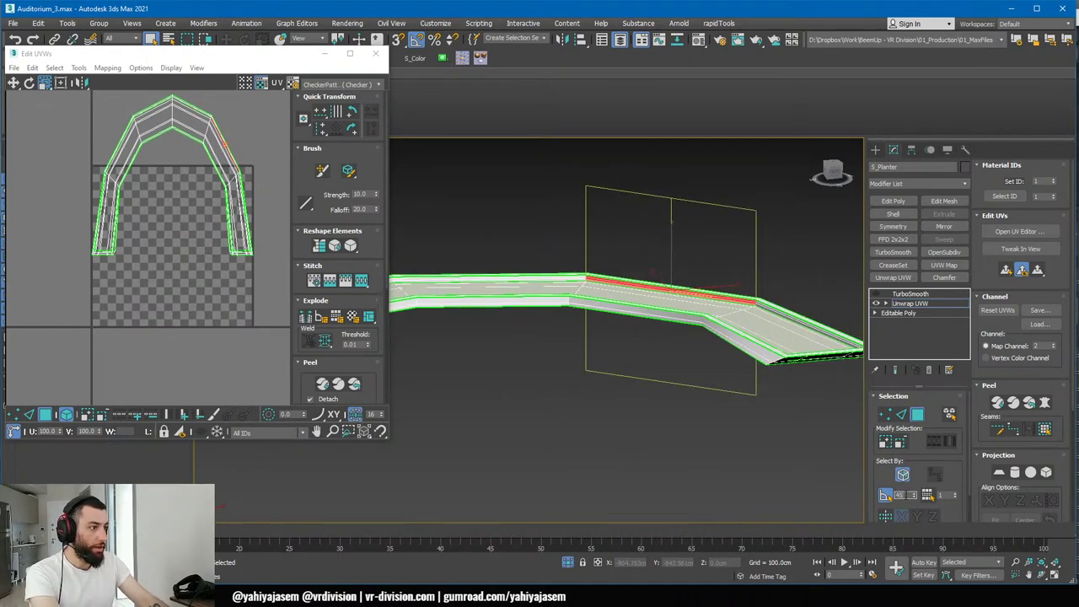
alt+middle_drag(638, 306, 144, 251)
scroll(517, 198, up, 6)
ctrl+click(550, 190)
scroll(507, 216, down, 5)
scroll(585, 231, up, 4)
ctrl+click(585, 231)
scroll(580, 242, down, 4)
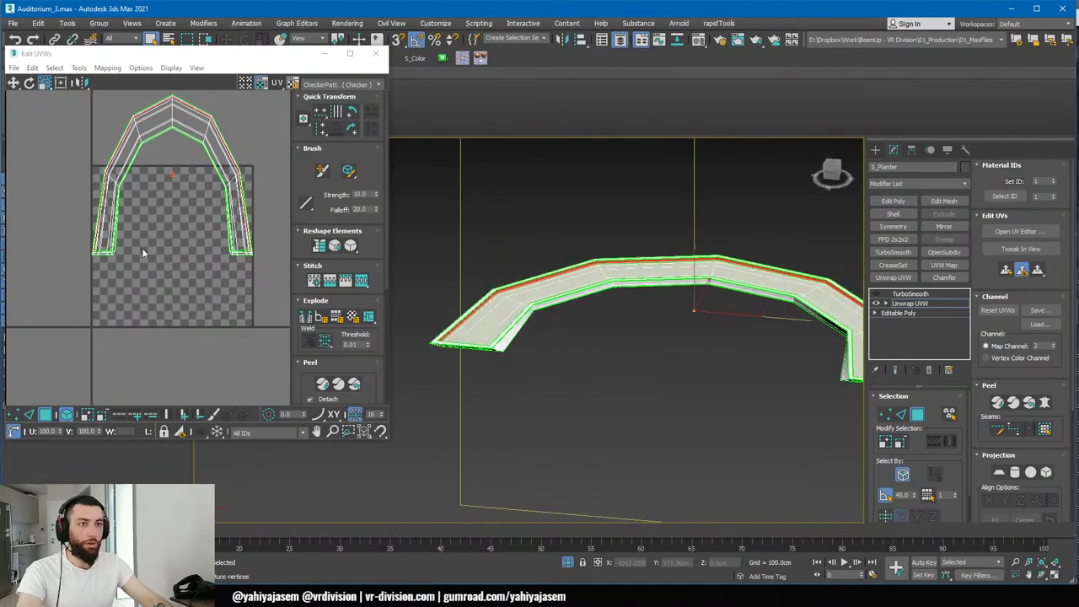
right_click(140, 245)
click(111, 277)
- Select the narrow strip inside the rim on the planter's inner curve and break it into its own UV island
alt+middle_drag(616, 314, 560, 368)
scroll(776, 345, up, 2)
scroll(714, 357, up, 3)
click(687, 351)
scroll(605, 355, down, 3)
scroll(560, 370, up, 3)
ctrl+click(560, 371)
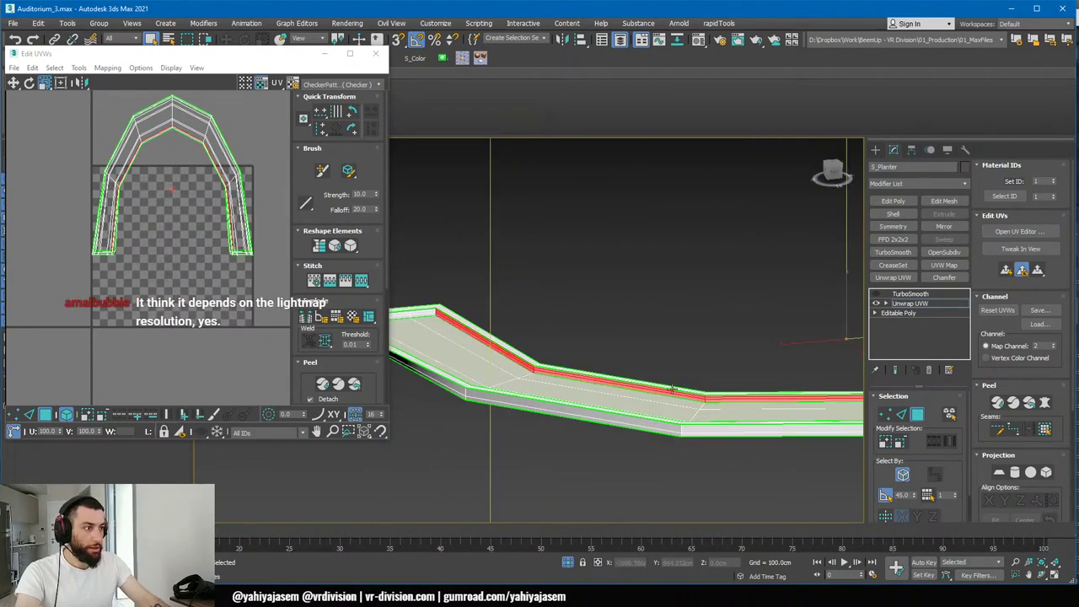
scroll(506, 346, down, 3)
right_click(256, 308)
click(241, 334)
- Clear the face selection and pack all the planter's UV islands into the UV tile
mouse_move(581, 341)
alt+middle_down()
mouse_move(578, 352)
mouse_move(593, 350)
alt+middle_up()
scroll(594, 349, up, 4)
click(565, 243)
scroll(629, 346, down, 3)
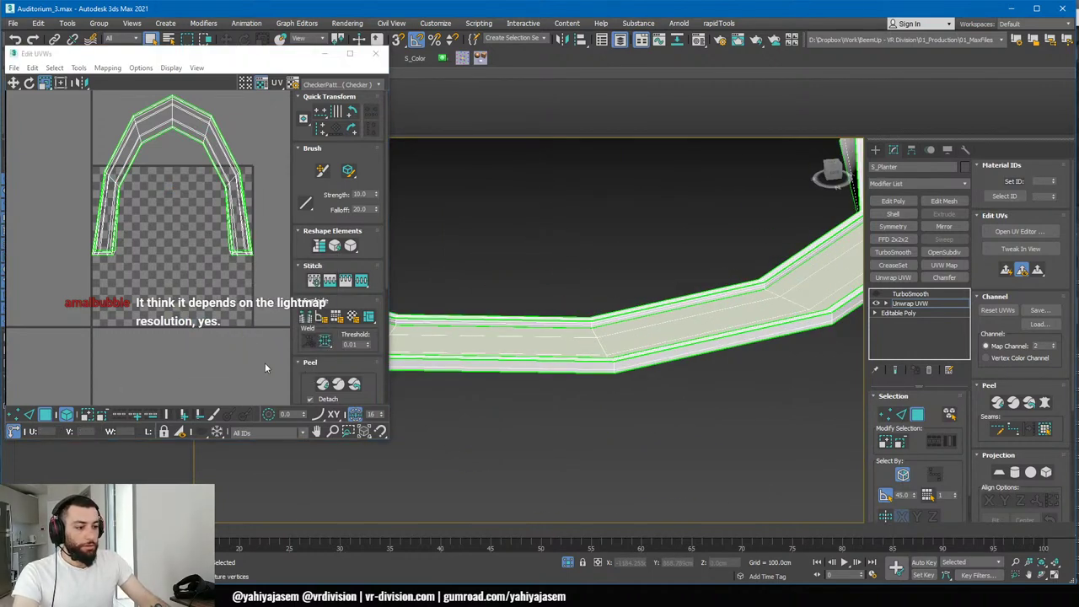
click(78, 67)
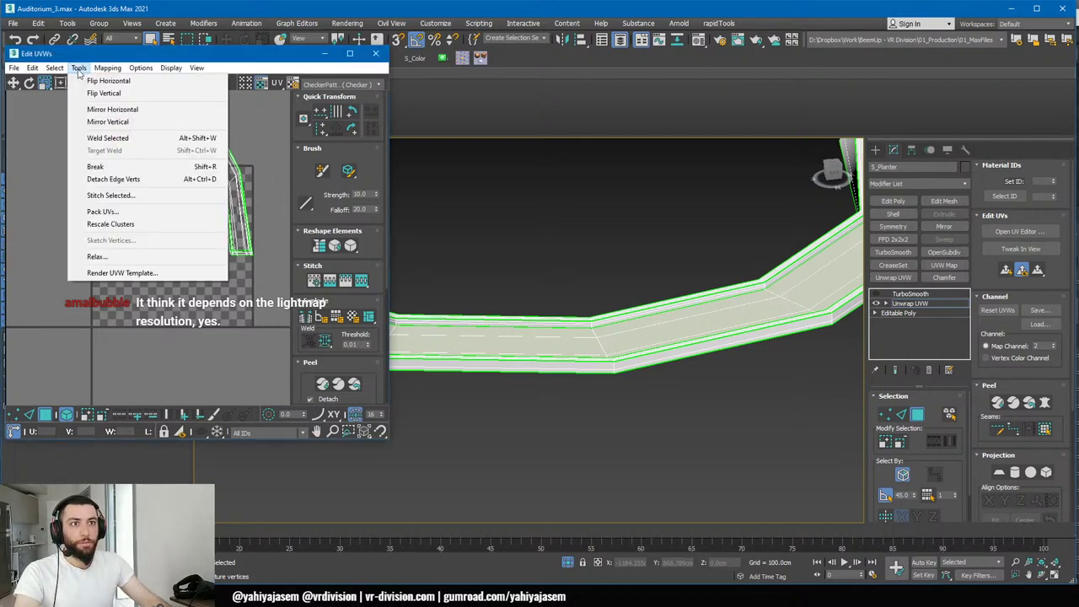
click(126, 211)
click(158, 148)
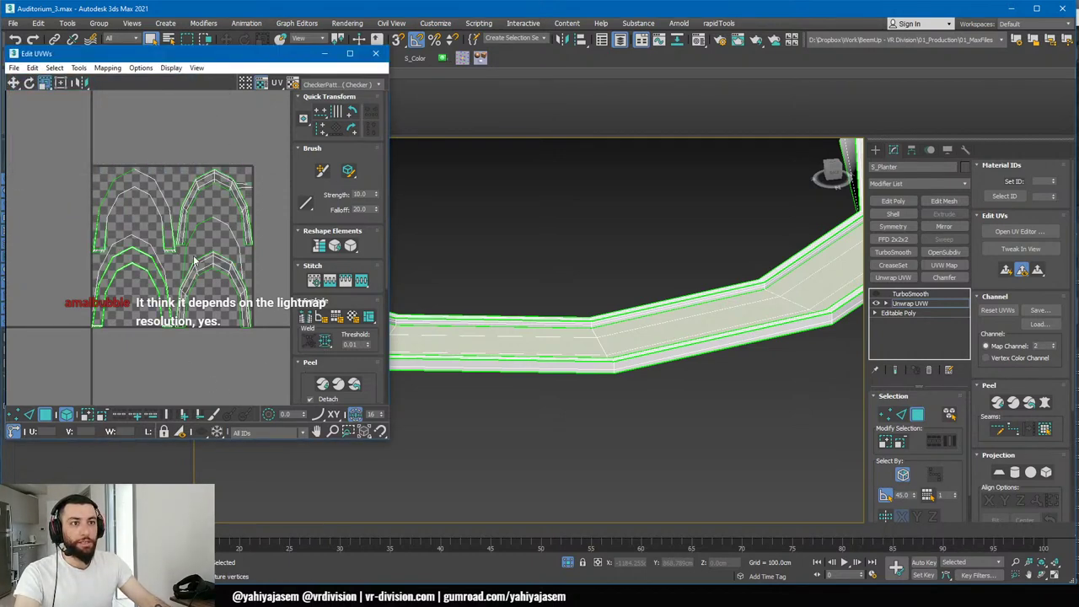
- Apply Quick Peel to the planter's packed UV islands
scroll(194, 261, up, 5)
click(186, 207)
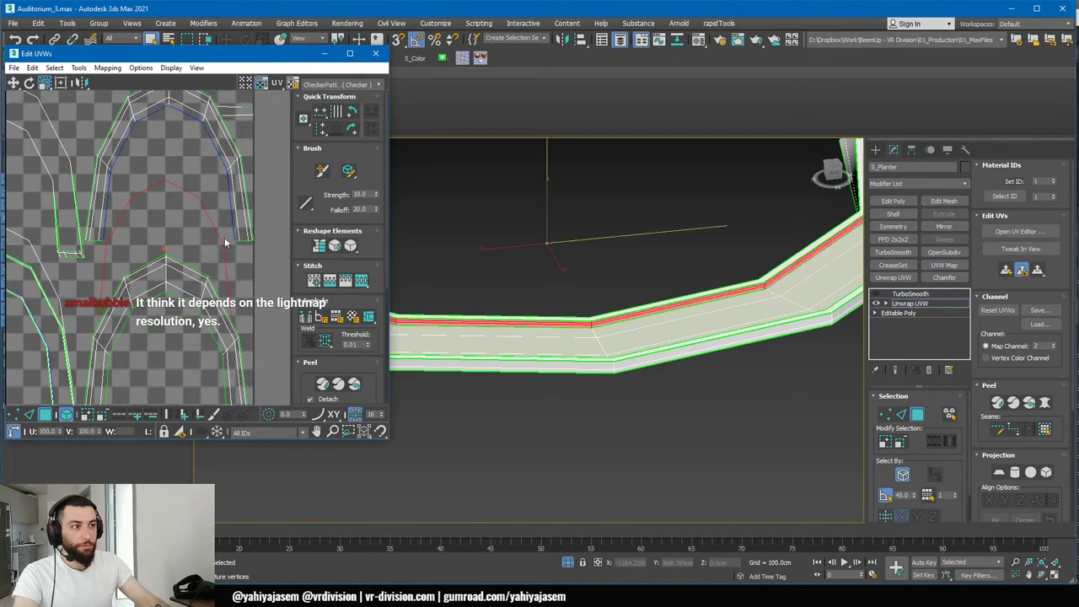
click(265, 315)
click(324, 386)
scroll(191, 315, down, 2)
middle_drag(191, 315, 263, 263)
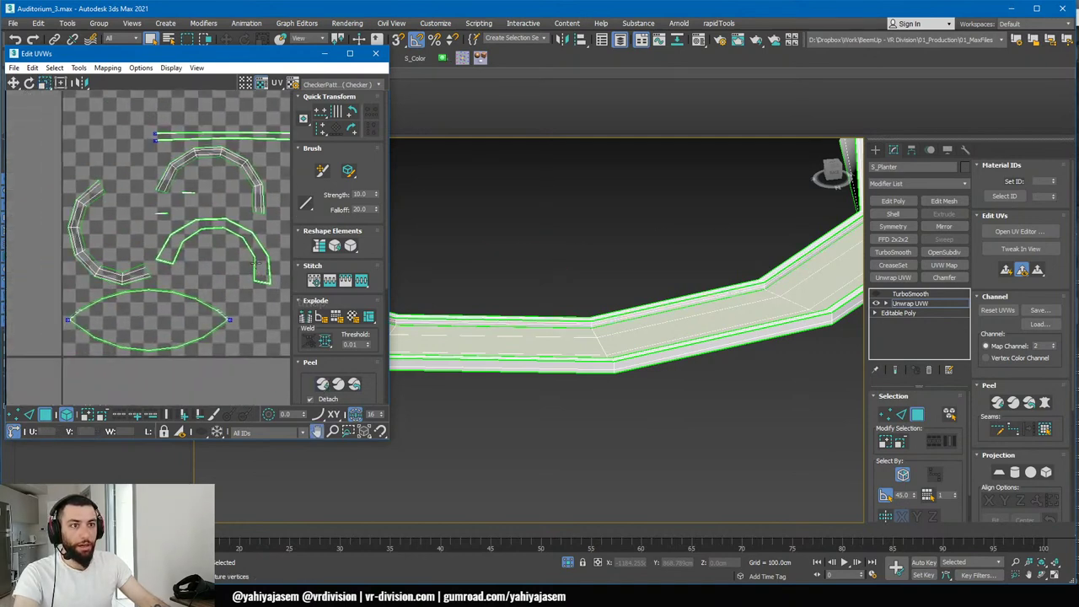
- Select the planter's outer side wall in the eye-shaped UV island and break it off
scroll(226, 314, up, 5)
click(253, 342)
scroll(548, 316, down, 6)
alt+middle_drag(552, 317, 691, 342)
scroll(589, 352, up, 6)
alt+middle_drag(611, 367, 625, 342)
right_click(146, 300)
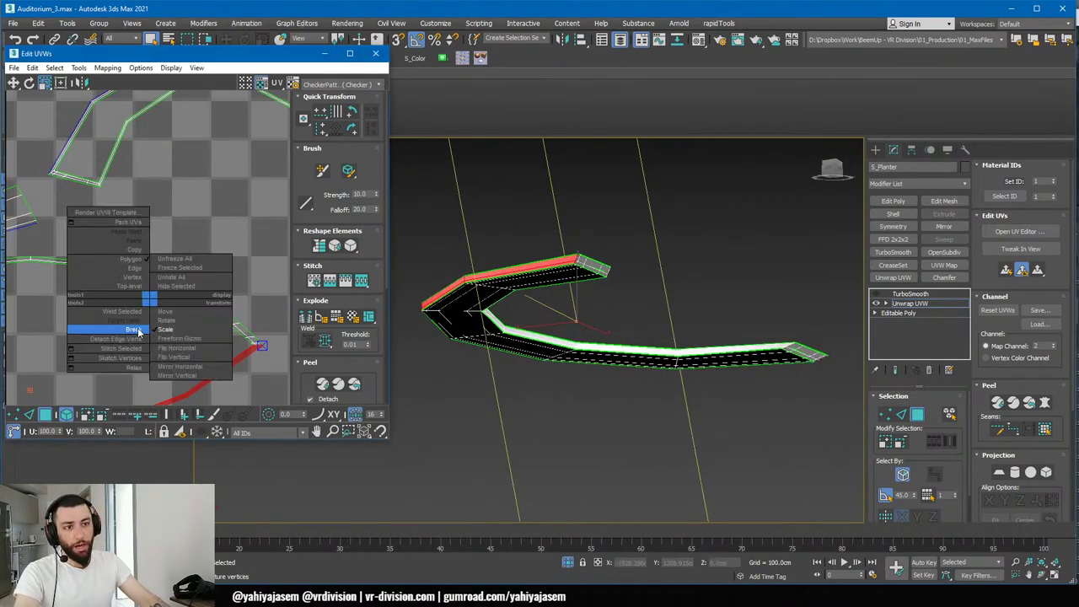
- Select the whole side wall along the planter's inner curve and break it into its own UV island
alt+middle_drag(675, 317, 568, 312)
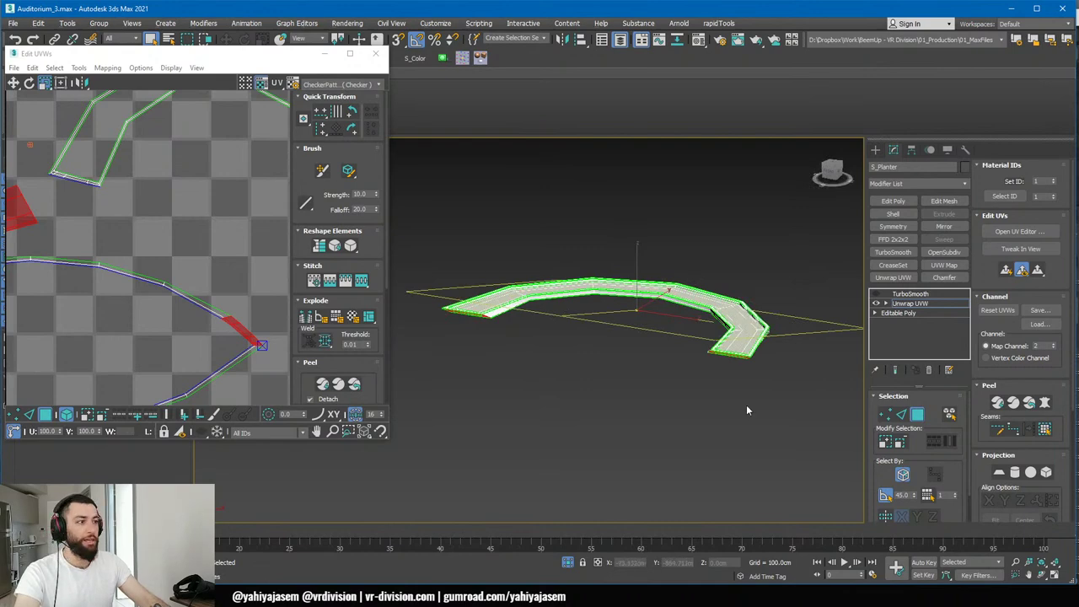
alt+middle_drag(747, 409, 666, 335)
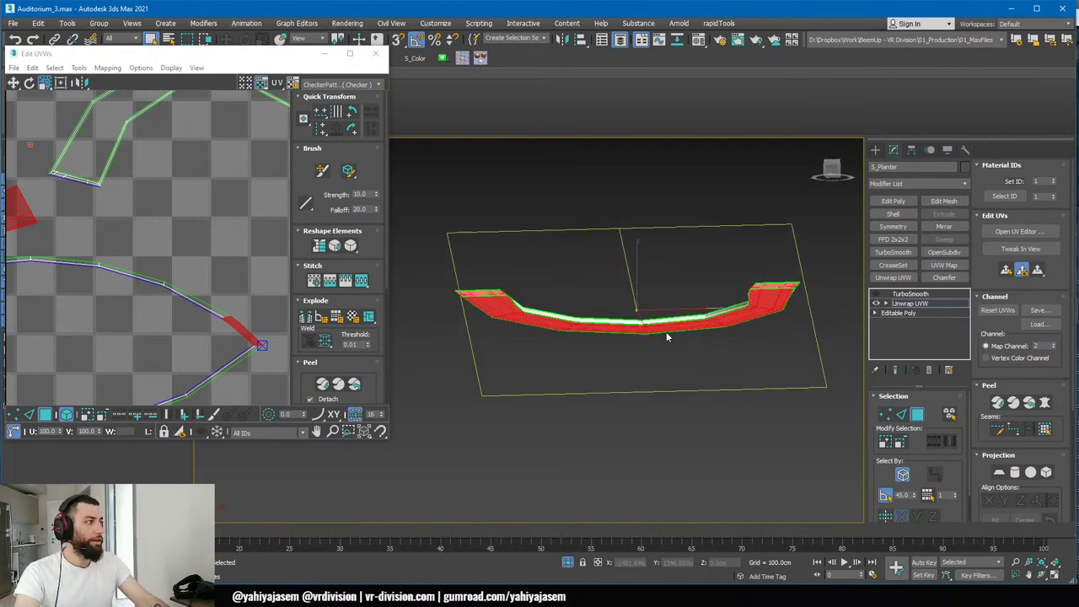
scroll(722, 305, up, 5)
alt+middle_drag(793, 297, 603, 308)
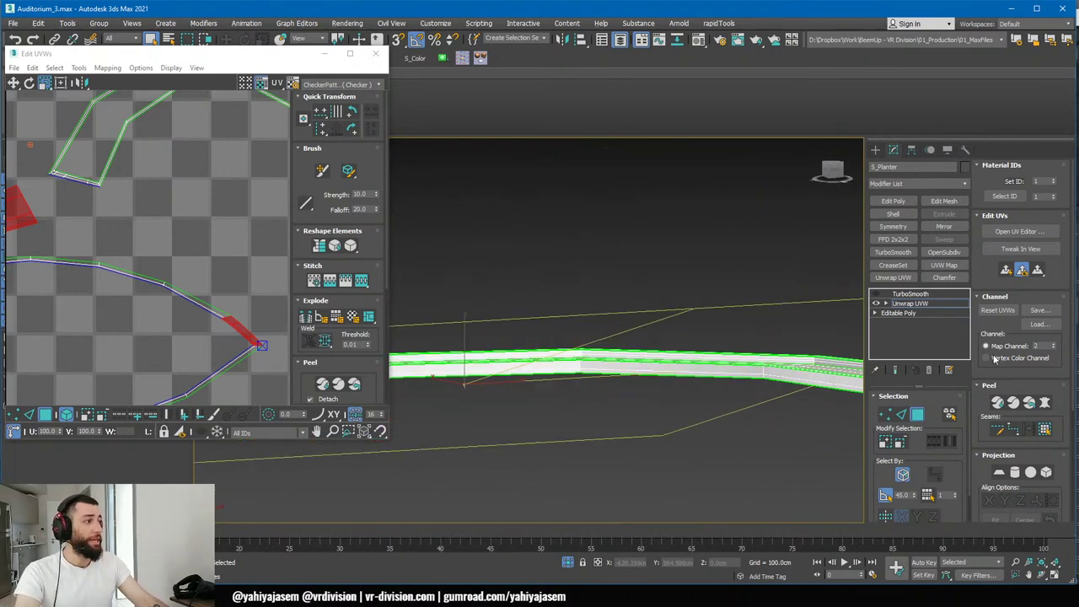
alt+middle_drag(611, 348, 665, 357)
click(672, 340)
scroll(571, 330, down, 4)
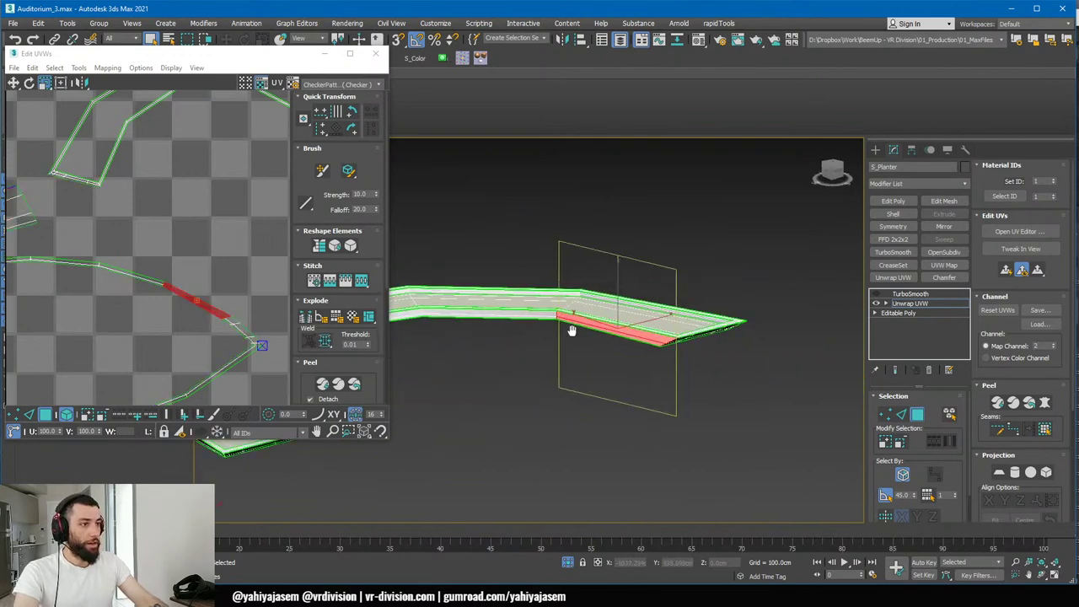
mouse_move(571, 329)
middle_down()
mouse_move(584, 326)
mouse_move(578, 340)
mouse_move(497, 283)
mouse_move(565, 311)
middle_up()
double_click(583, 325)
ctrl+click(558, 316)
ctrl+click(521, 338)
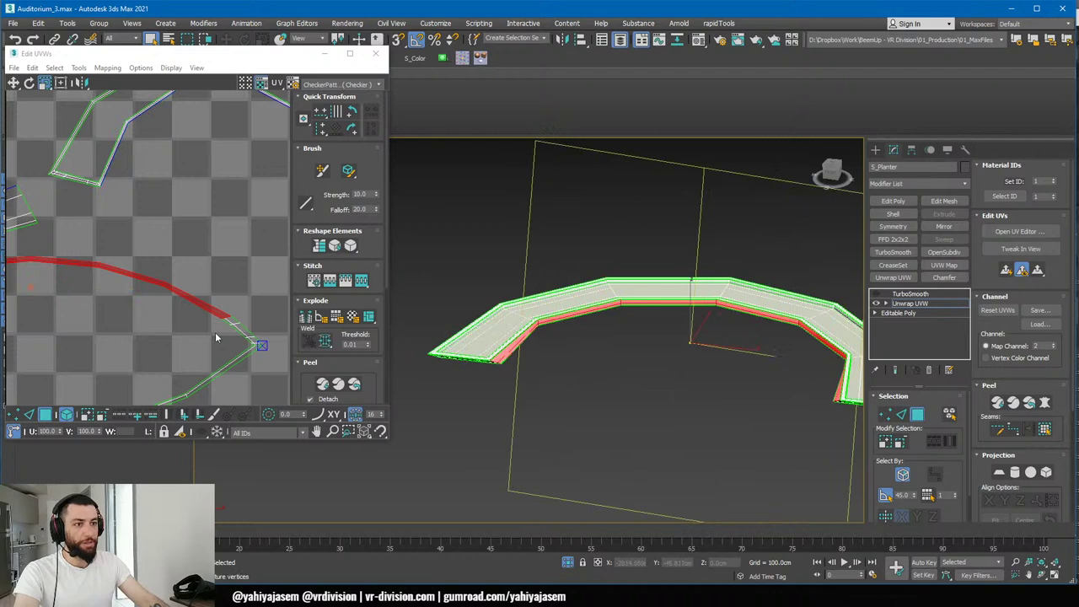
right_click(226, 259)
click(202, 297)
scroll(478, 365, up, 5)
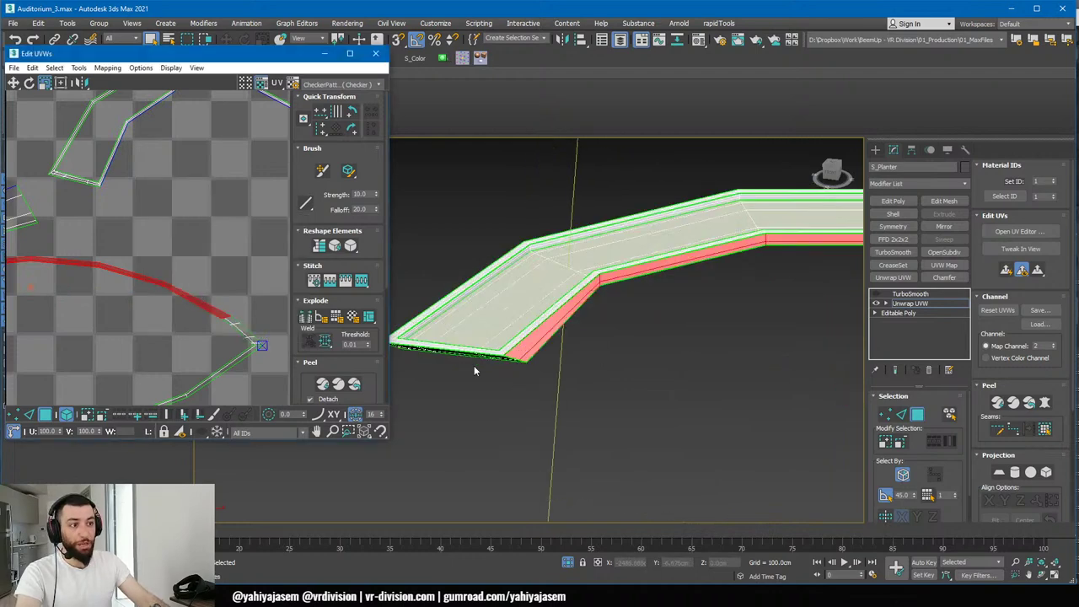
- Try to select the planter's end face using the 45-degree planar angle threshold
click(508, 358)
alt+middle_drag(508, 358, 542, 283)
middle_drag(542, 282, 549, 371)
click(689, 222)
key(ctrl+z)
click(621, 230)
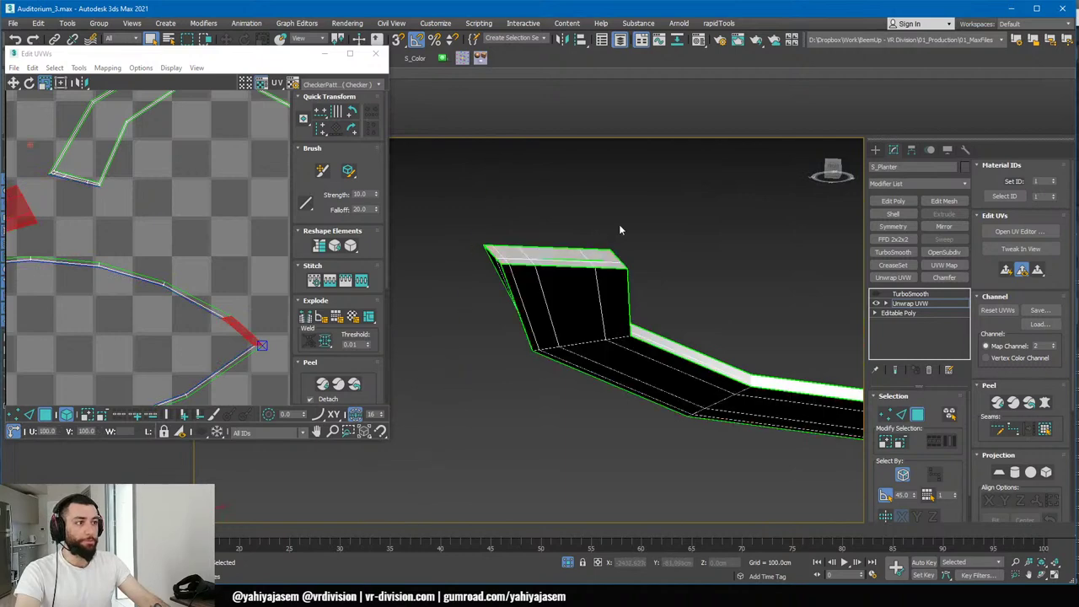
click(556, 294)
alt+middle_drag(670, 328, 688, 287)
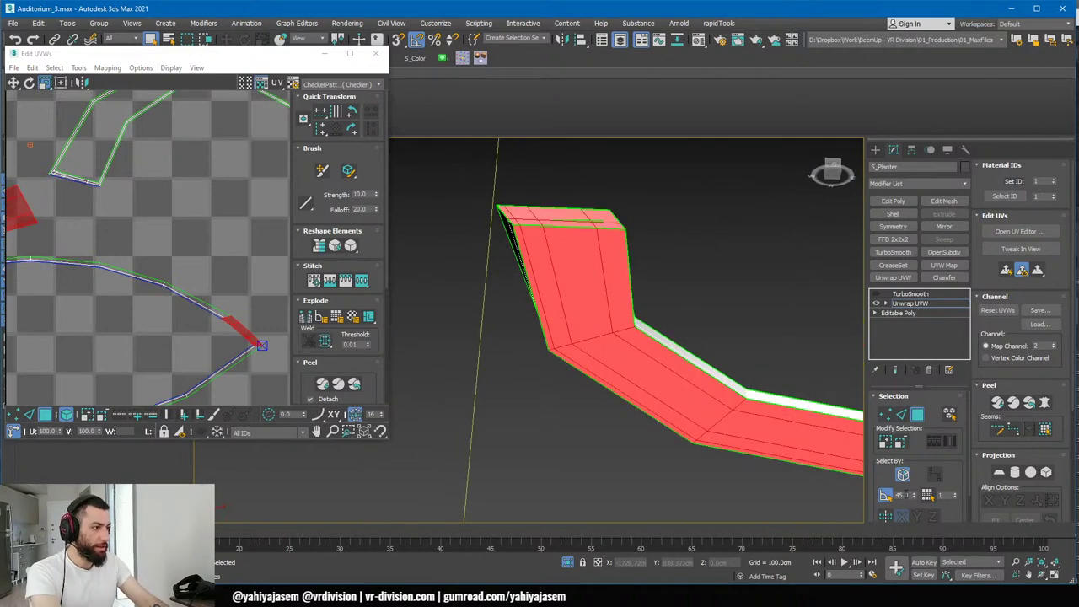
- Set the planar angle threshold to 15, select the planter's end face and break it into its own UV island
click(768, 261)
click(573, 218)
middle_drag(644, 293, 609, 302)
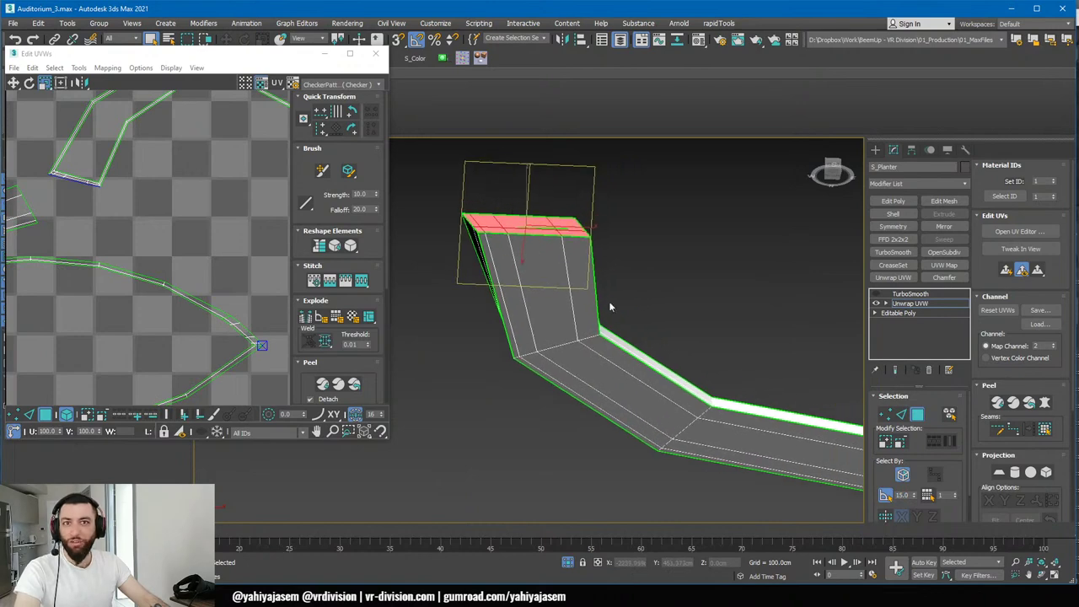
right_click(214, 217)
click(217, 259)
- Select the end face at the planter's opposite end and break it off as a separate UV island
scroll(633, 323, down, 6)
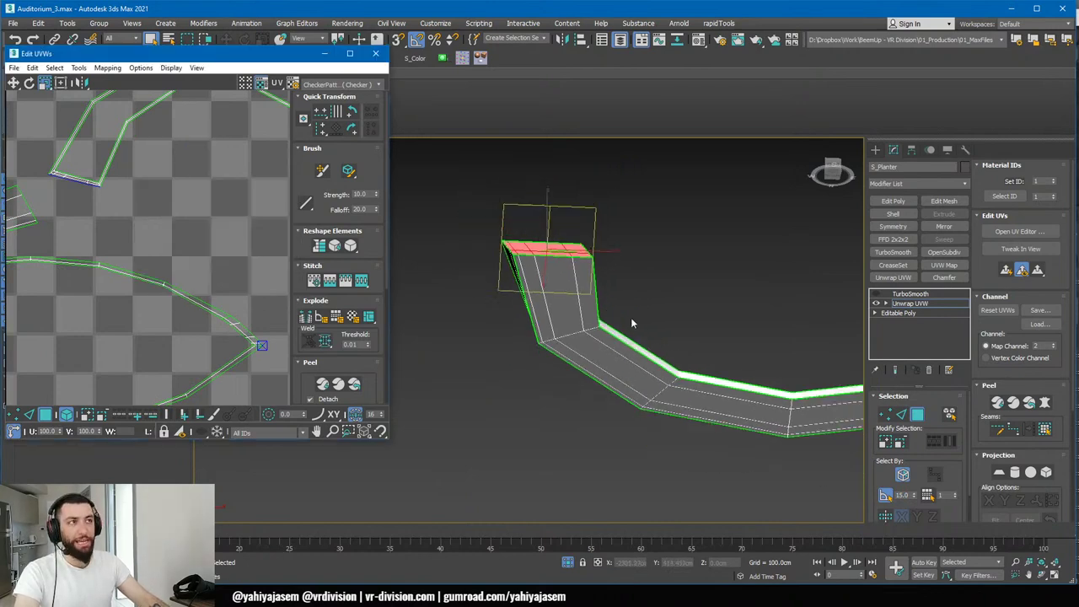
scroll(562, 300, up, 5)
click(554, 245)
right_click(204, 234)
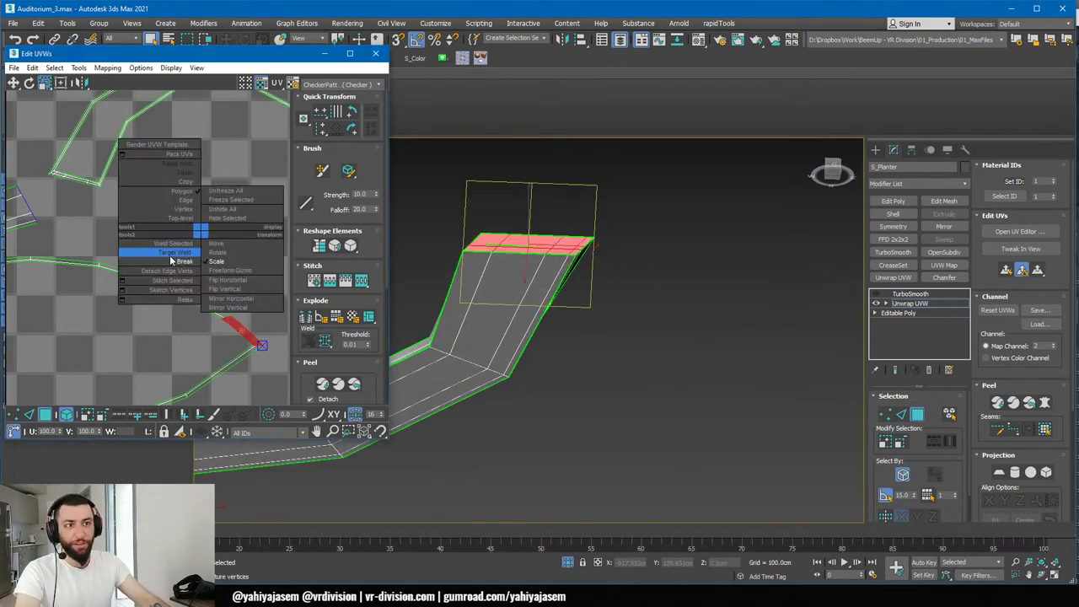
click(169, 262)
click(183, 264)
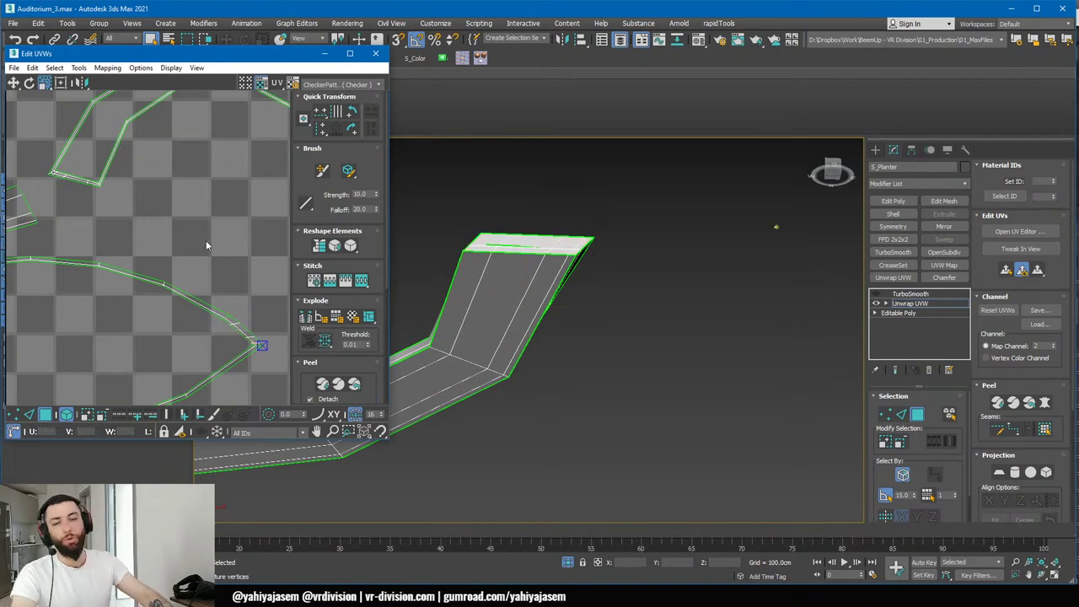
- Clear the face selection and apply Quick Peel to all the planter's islands, including the detached end faces
scroll(521, 285, down, 4)
middle_drag(498, 290, 618, 268)
scroll(178, 291, down, 8)
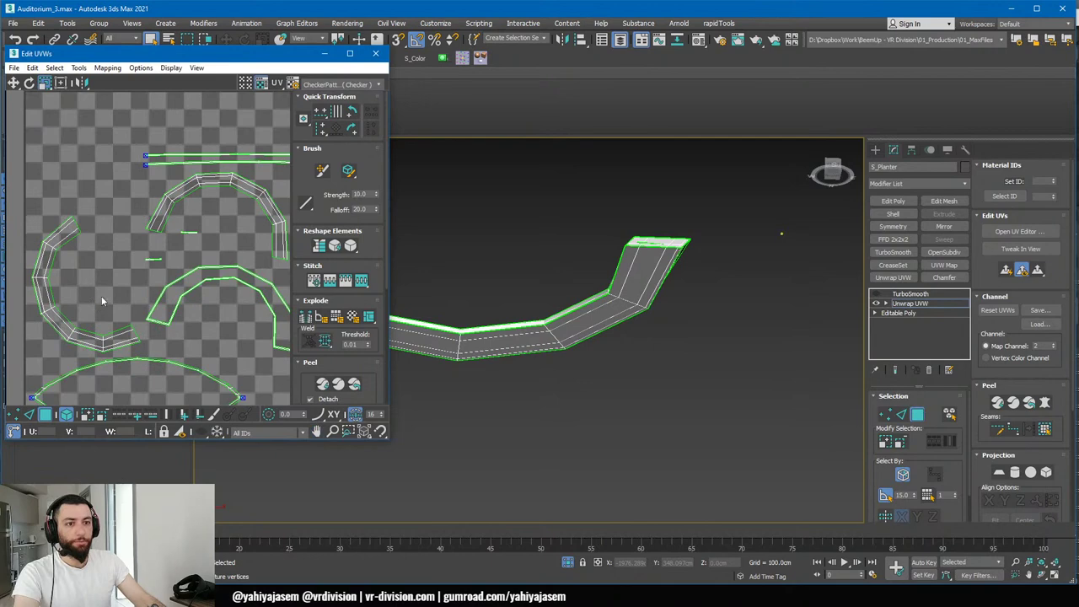
middle_drag(102, 301, 102, 232)
middle_drag(96, 366, 62, 378)
click(321, 386)
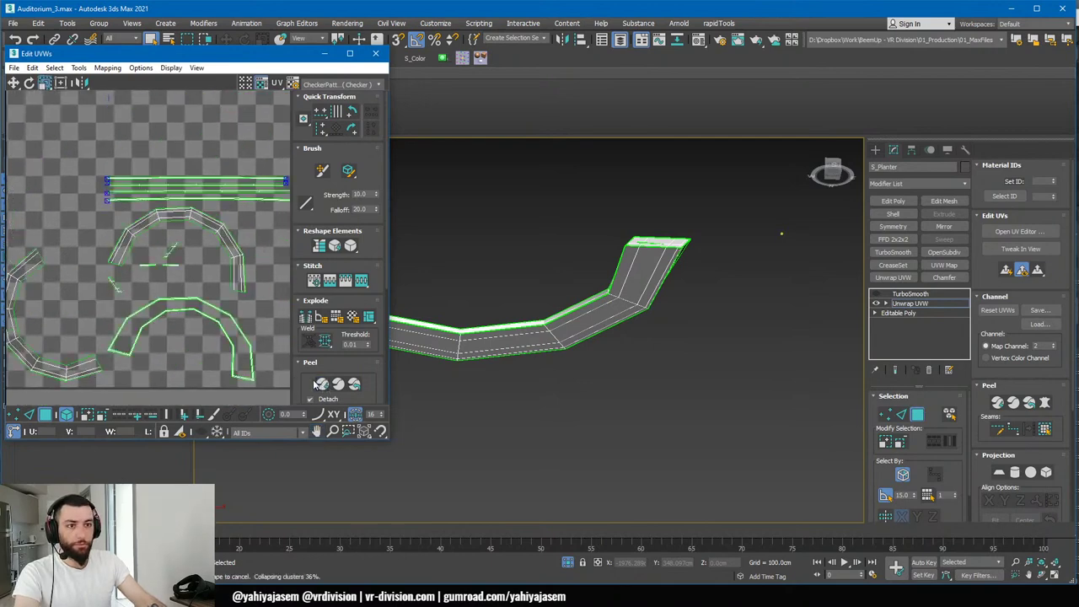
- Examine the peeled strips and the curved rim island, checking which faces of the planter they cover
scroll(156, 270, up, 5)
scroll(203, 214, down, 5)
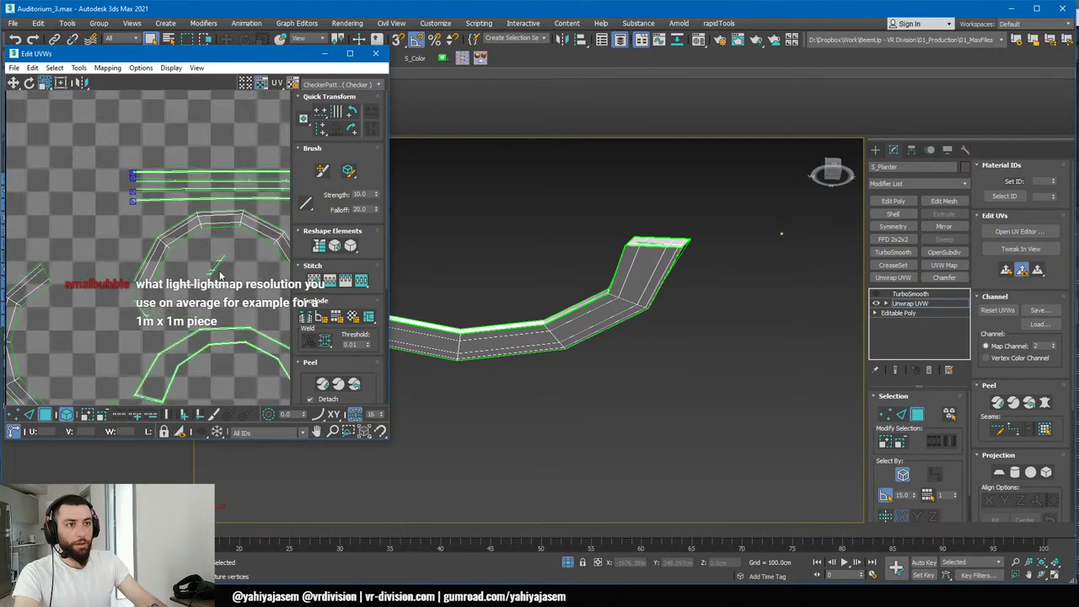
middle_drag(285, 241, 205, 238)
scroll(194, 226, down, 3)
scroll(186, 214, up, 5)
click(157, 185)
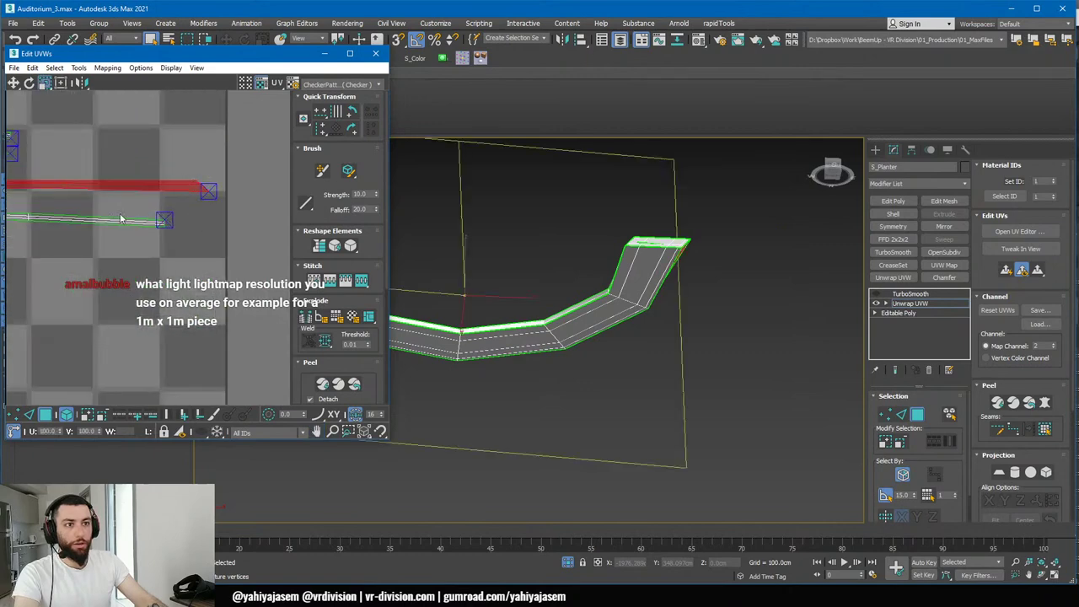
scroll(135, 220, down, 5)
middle_drag(114, 233, 81, 110)
scroll(149, 316, up, 3)
scroll(151, 334, up, 2)
click(166, 287)
alt+middle_drag(573, 291, 592, 408)
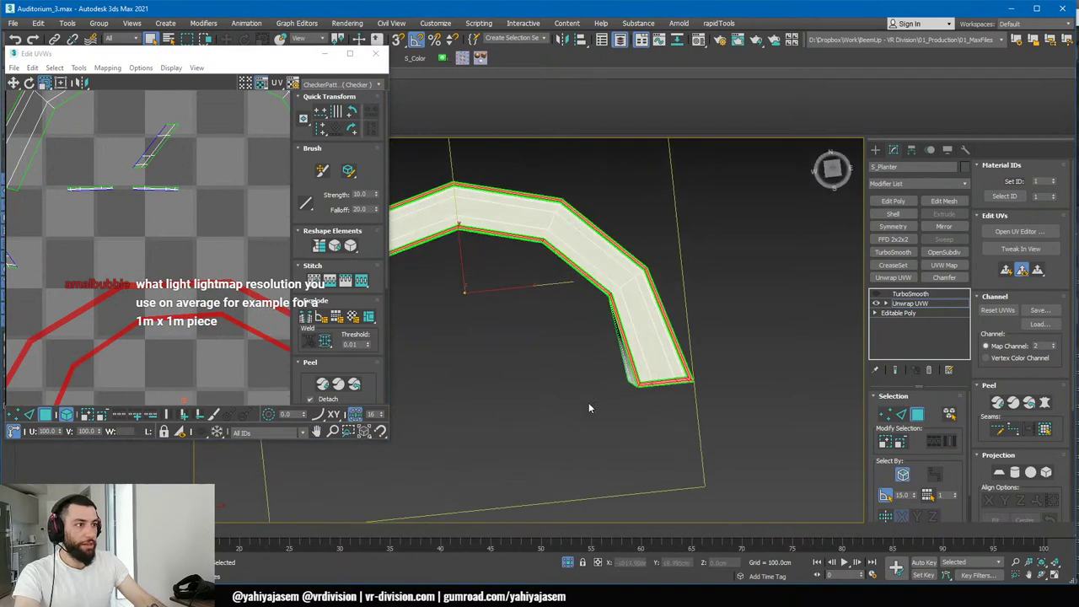
scroll(590, 408, up, 5)
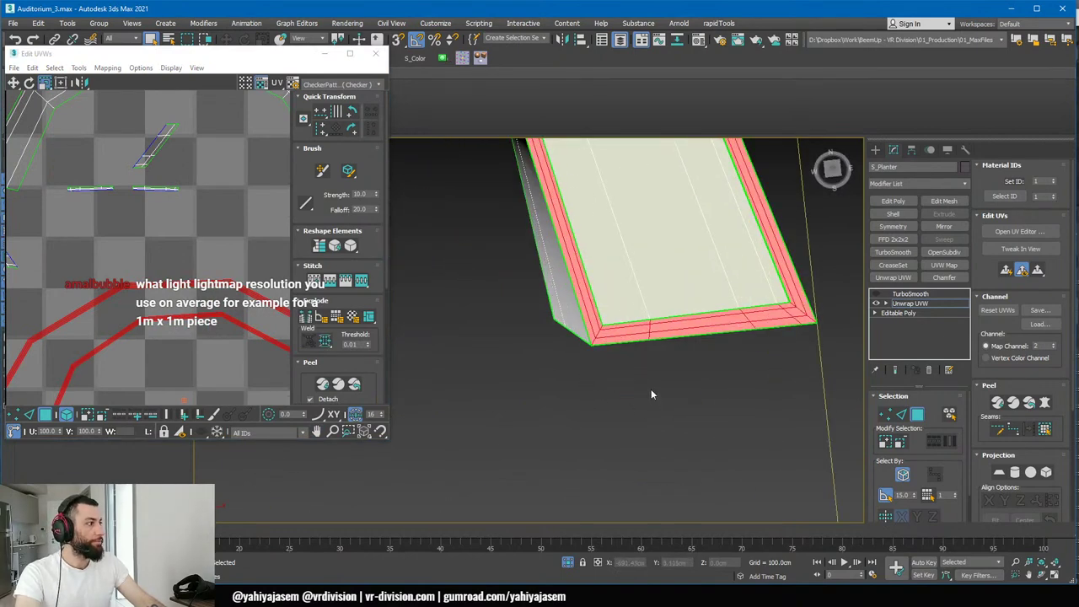
scroll(142, 293, down, 2)
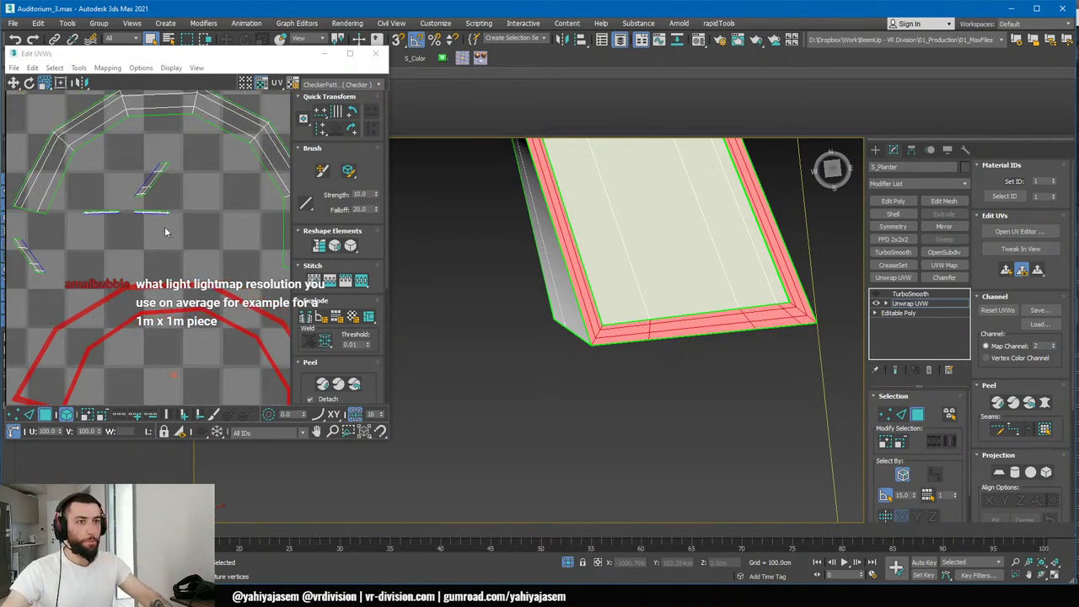
scroll(199, 245, down, 2)
click(77, 401)
- Move the UV editor window up and enlarge it to show the whole UV layout
drag(188, 54, 213, 19)
drag(410, 60, 906, 67)
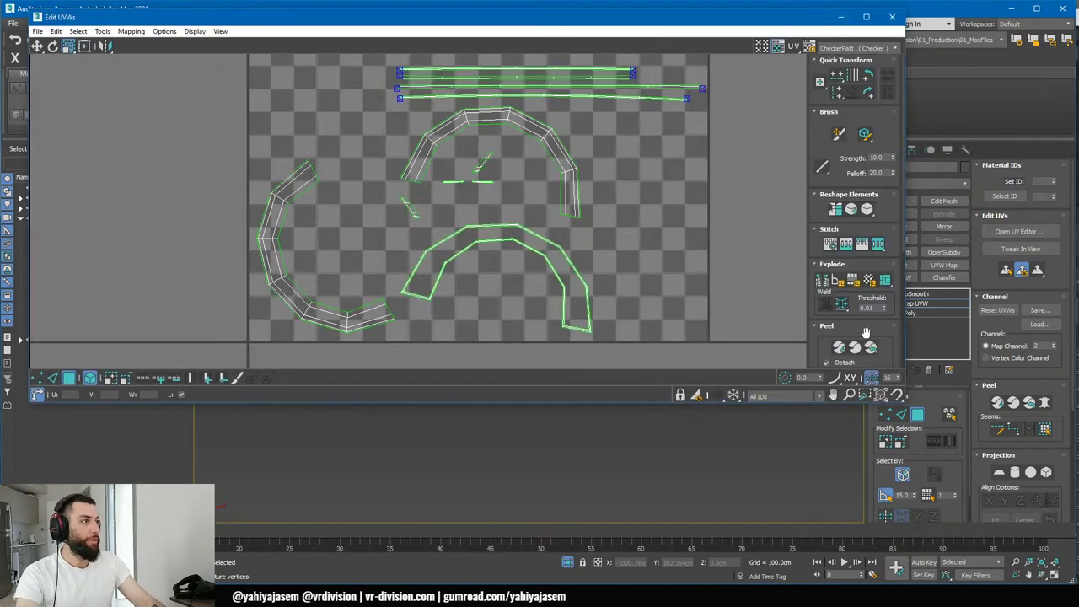
drag(769, 407, 767, 487)
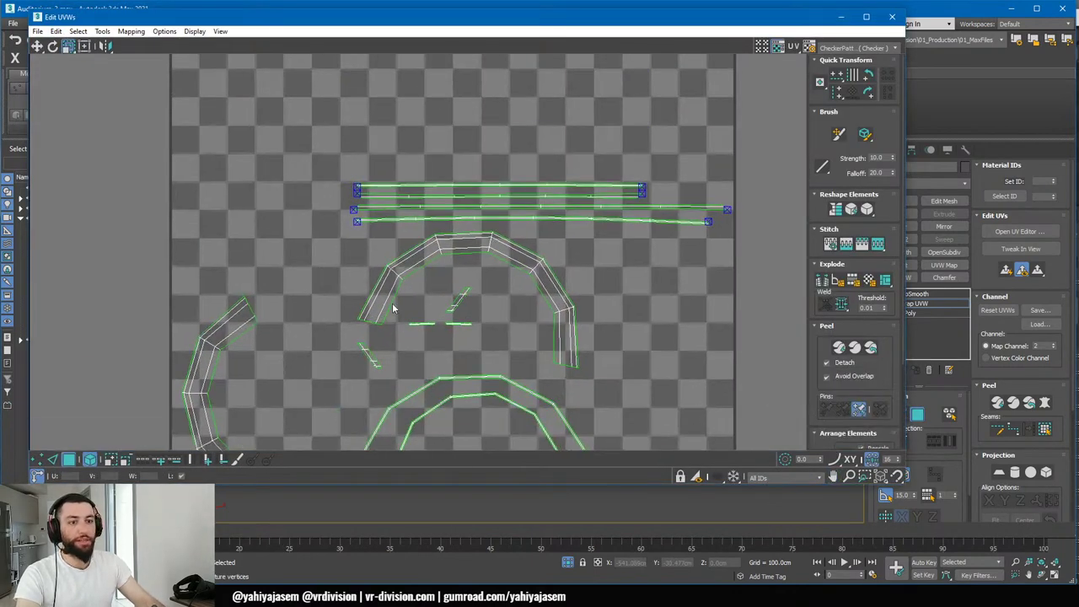
- Select the four long strip islands together and relax them by polygon angles, leaving nothing selected
scroll(400, 199, up, 4)
scroll(506, 216, down, 3)
middle_drag(506, 216, 276, 201)
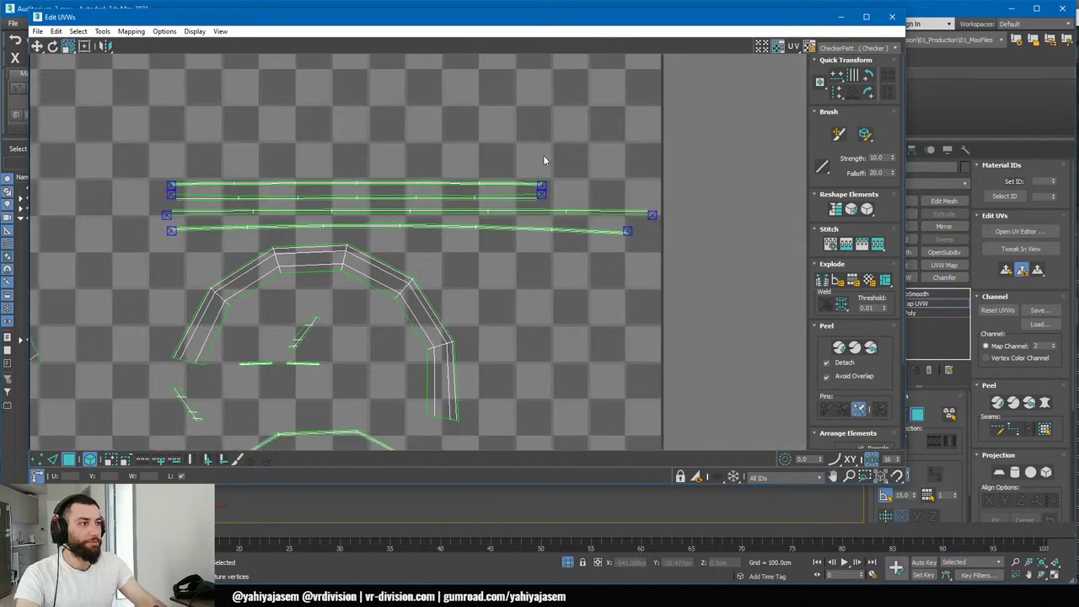
drag(545, 155, 338, 237)
scroll(235, 103, up, 1)
click(125, 32)
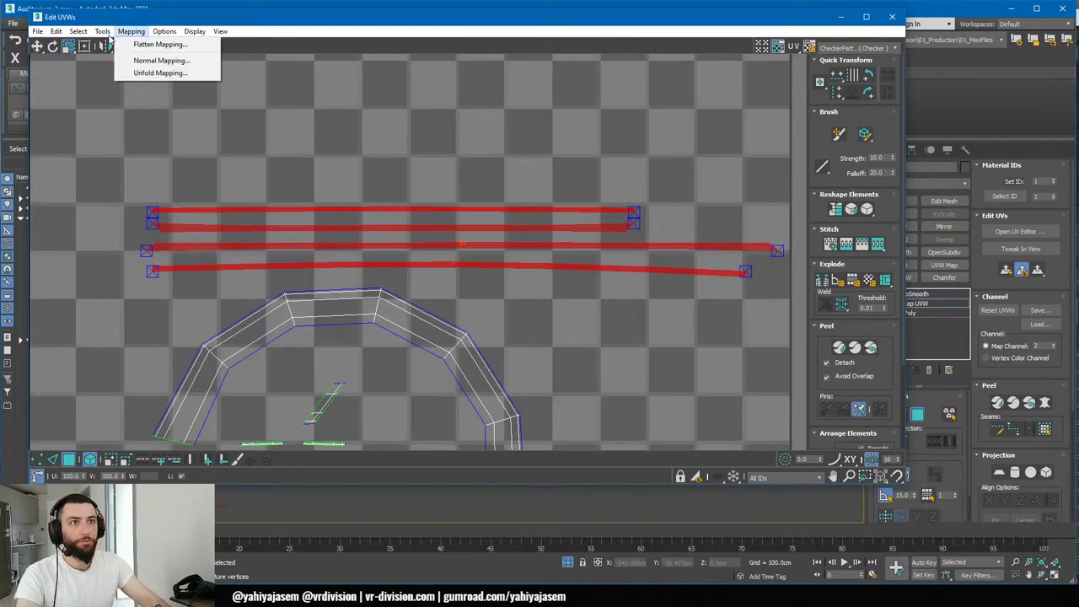
click(145, 220)
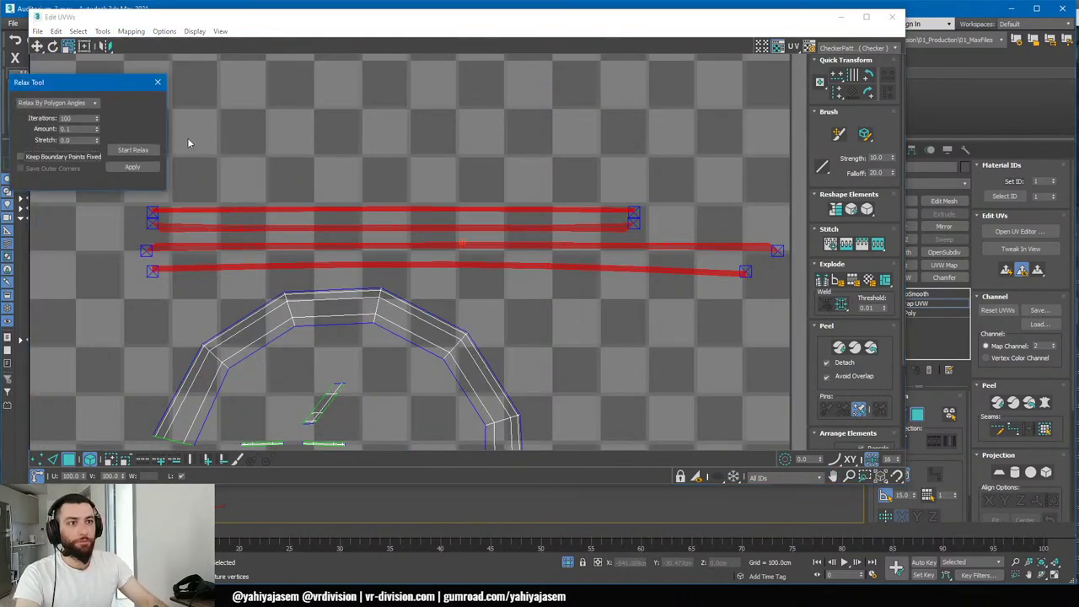
click(132, 150)
click(464, 148)
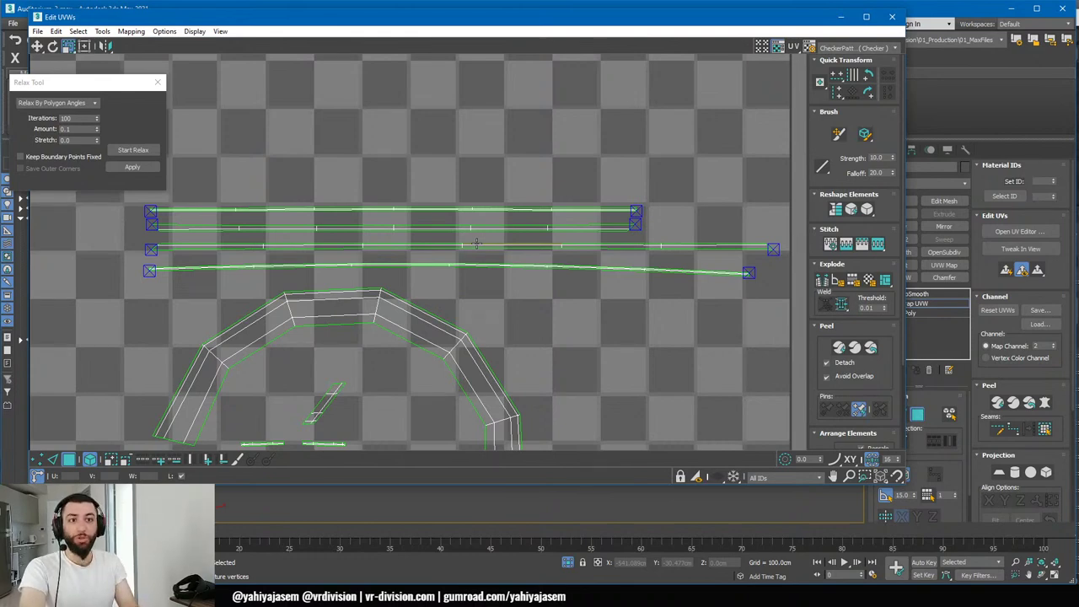
- Switch to Unreal Editor and look over the auditorium's stage floor and planters from several angles
key(alt+Tab)
right_drag(599, 254, 623, 268)
click(604, 228)
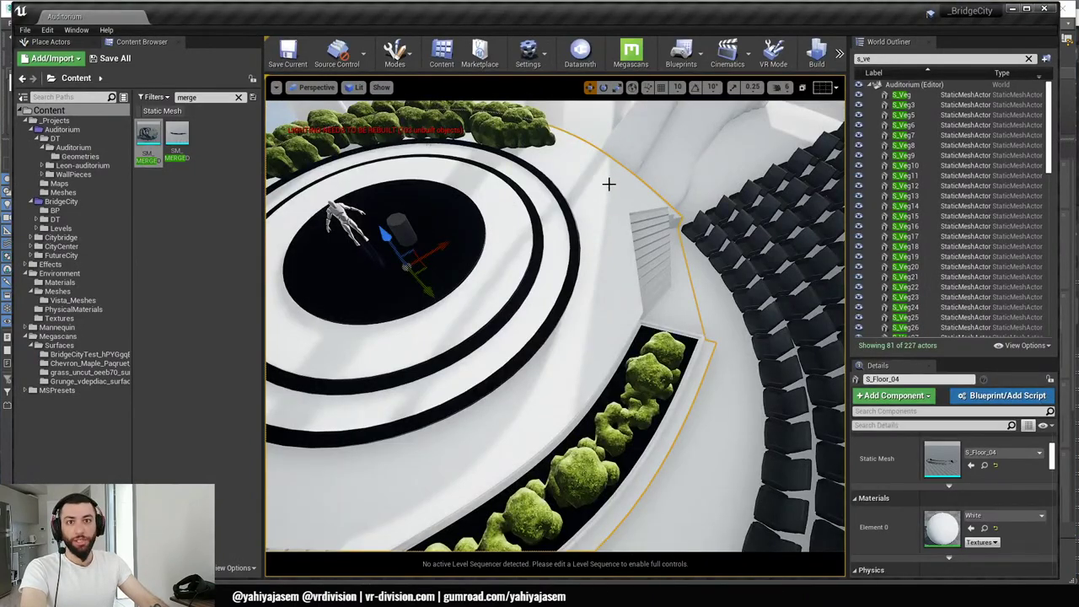
alt+drag(583, 360, 465, 360)
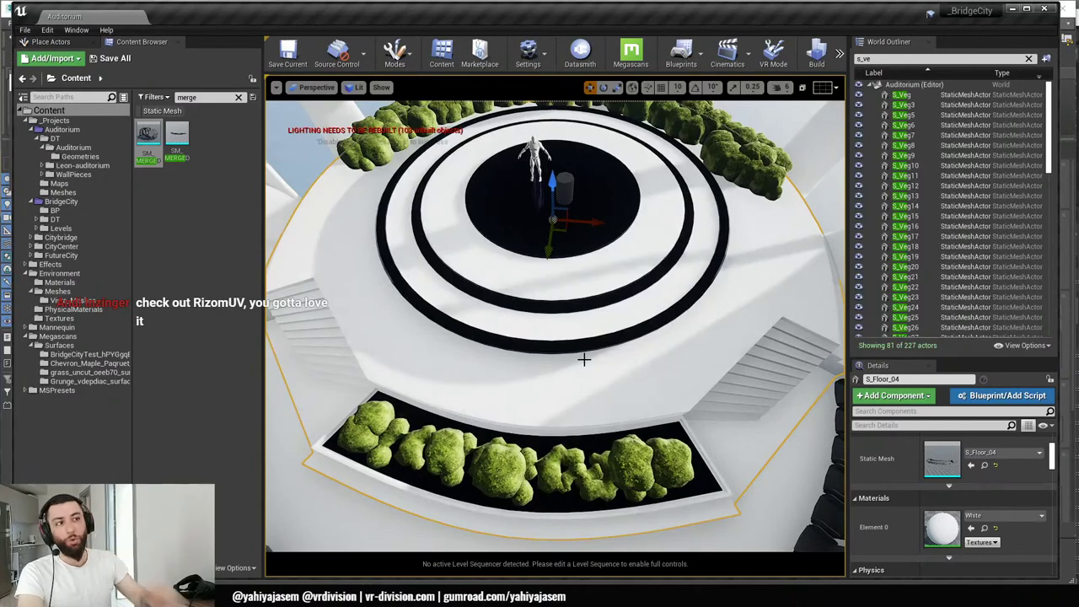
alt+drag(559, 354, 544, 403)
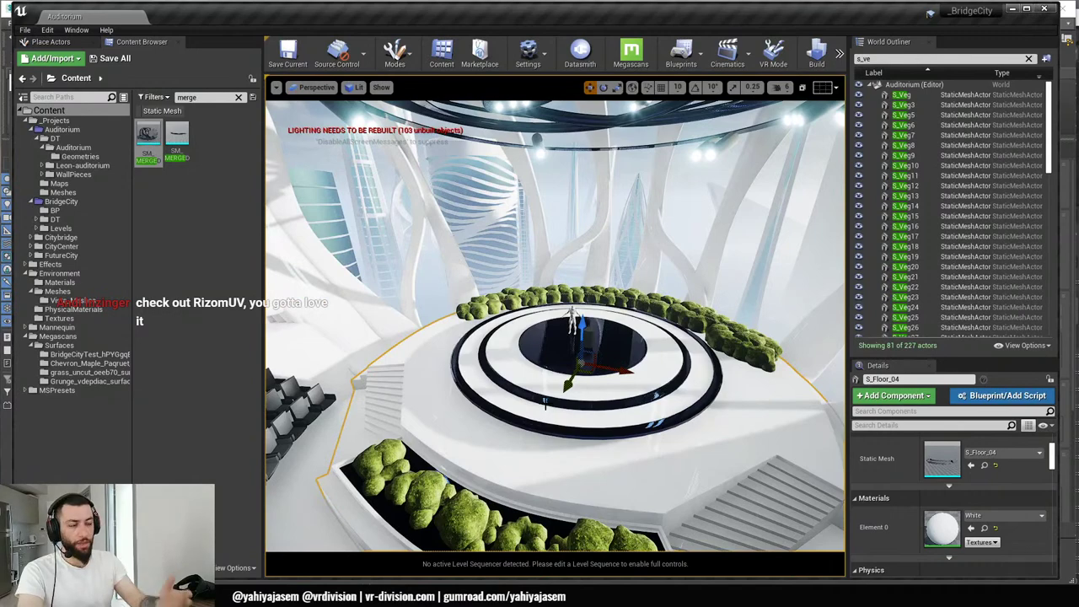
alt+drag(544, 403, 607, 345)
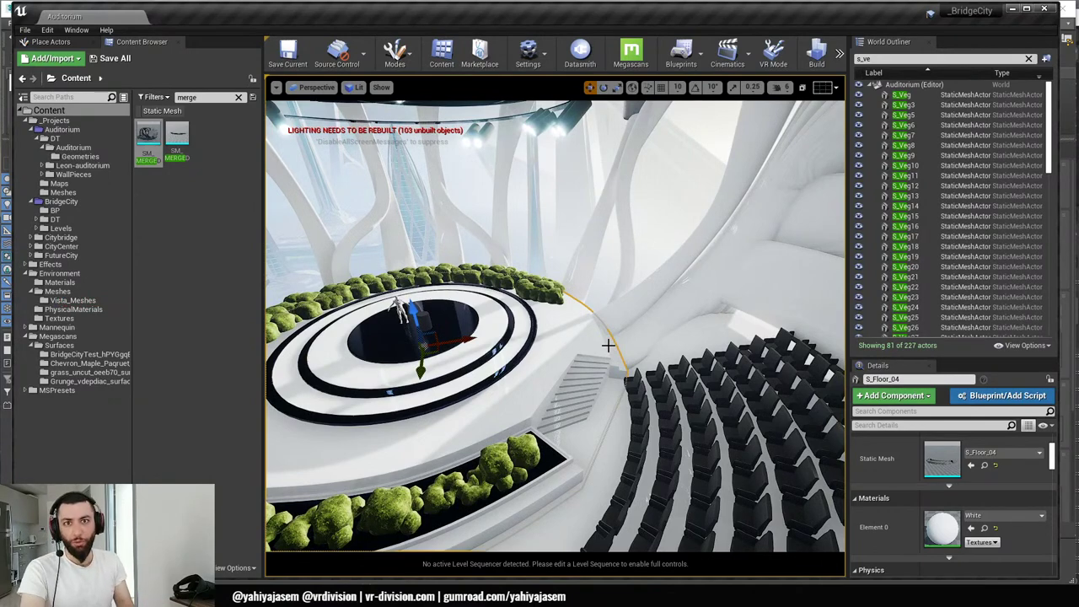
alt+drag(506, 290, 543, 281)
alt+drag(628, 236, 578, 272)
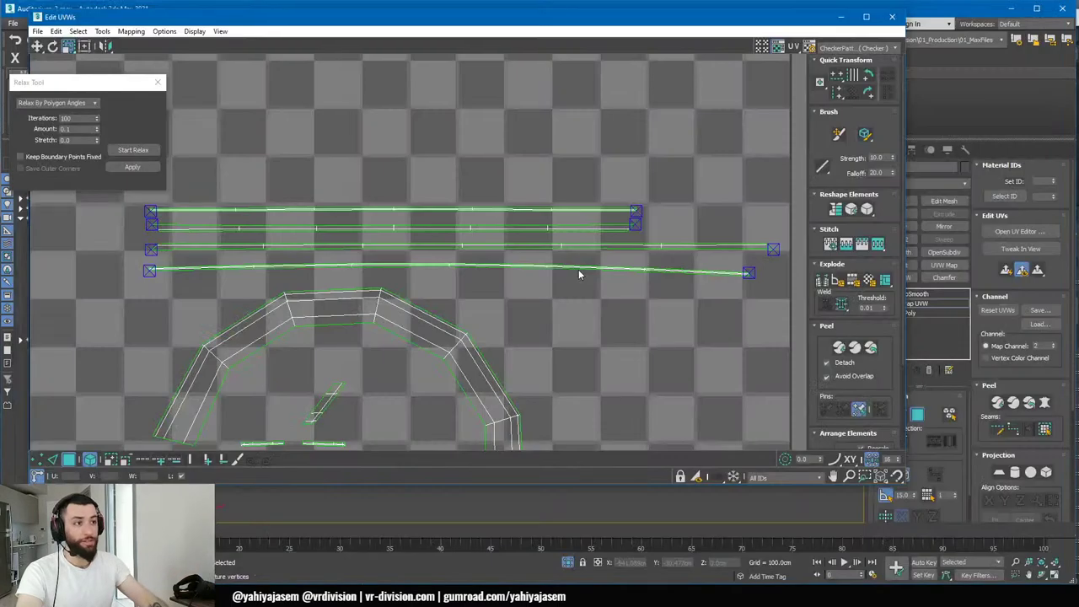
- Relax the upper arc-shaped UV island by polygon angles in 3ds Max
scroll(569, 275, down, 4)
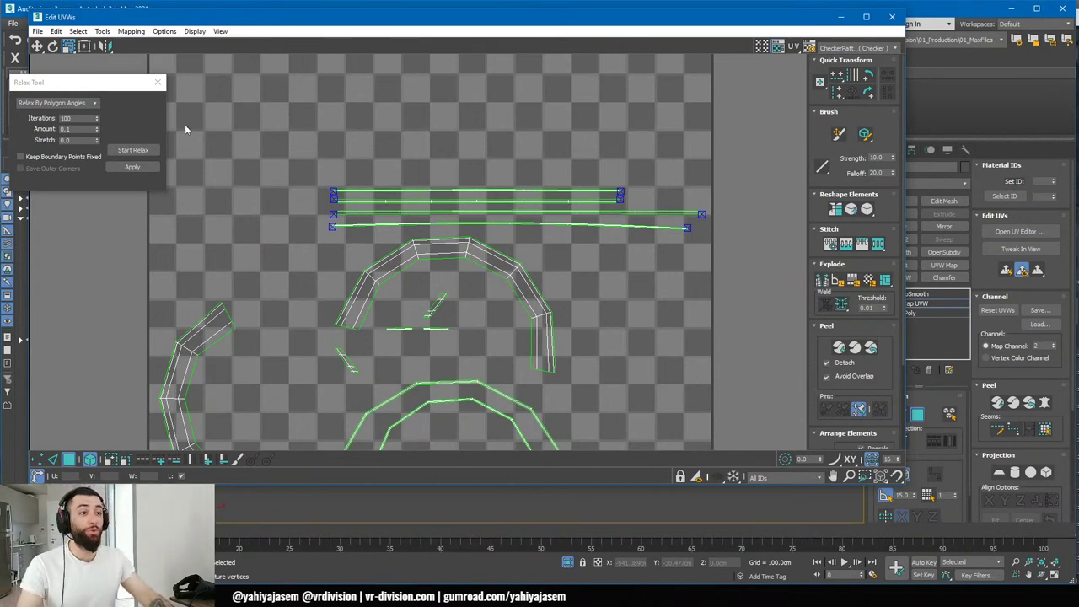
click(481, 263)
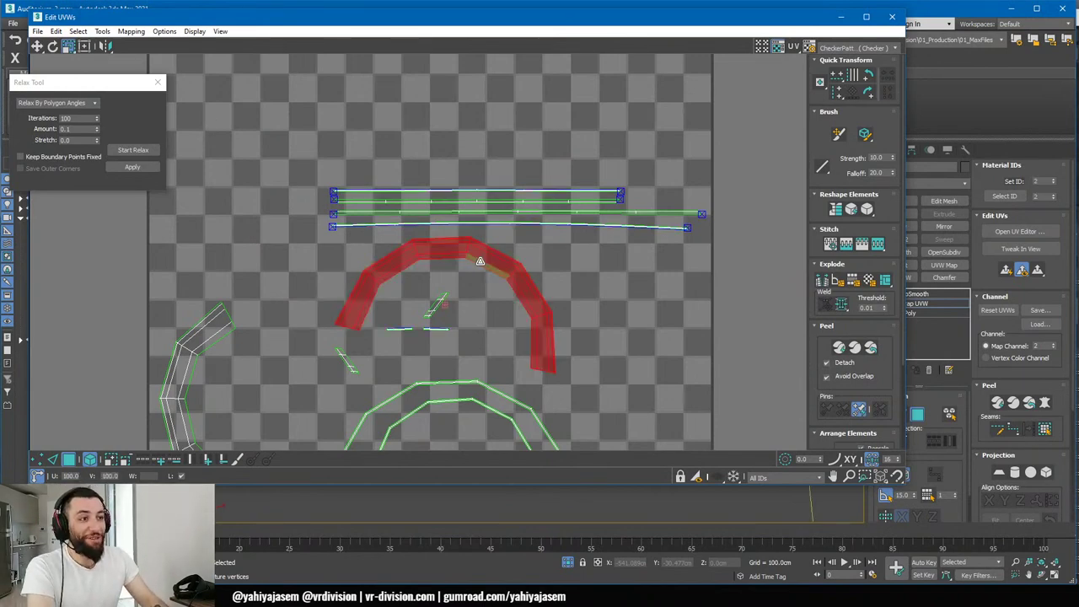
click(133, 150)
scroll(500, 311, up, 4)
- Relax the two short horizontal strip islands beneath the upper arc, one after the other, by polygon angles
click(487, 306)
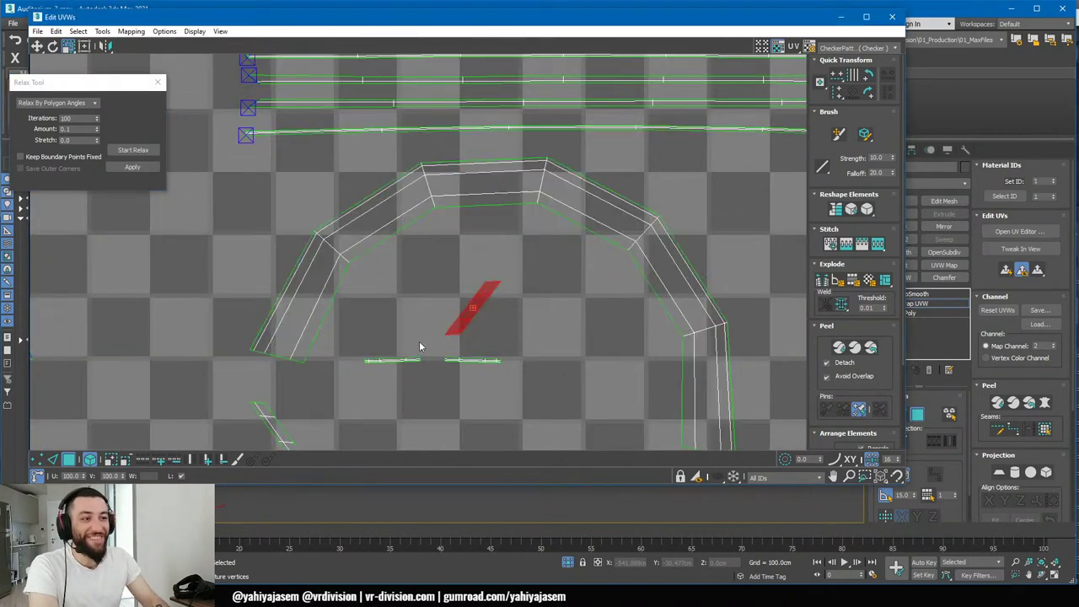
click(364, 350)
click(142, 148)
scroll(421, 366, up, 2)
click(498, 359)
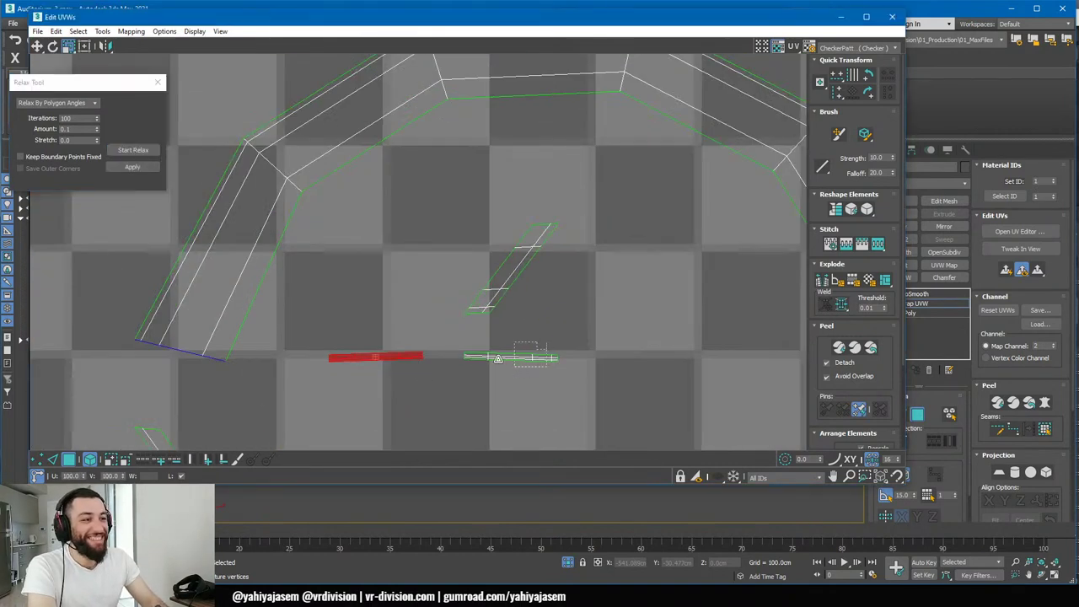
click(124, 147)
- Relax the small slanted island between the arc and the rim island by polygon angles
scroll(376, 281, down, 3)
middle_drag(288, 375, 378, 260)
click(379, 261)
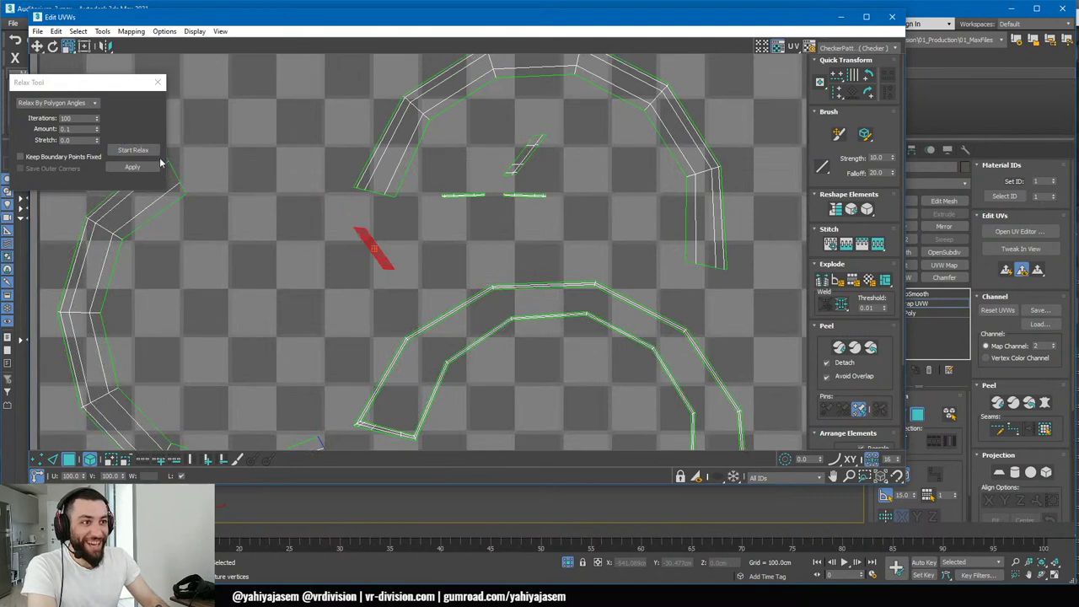
click(139, 150)
- Relax the thin curved rim island by polygon angles
middle_drag(474, 302, 475, 238)
scroll(476, 238, down, 3)
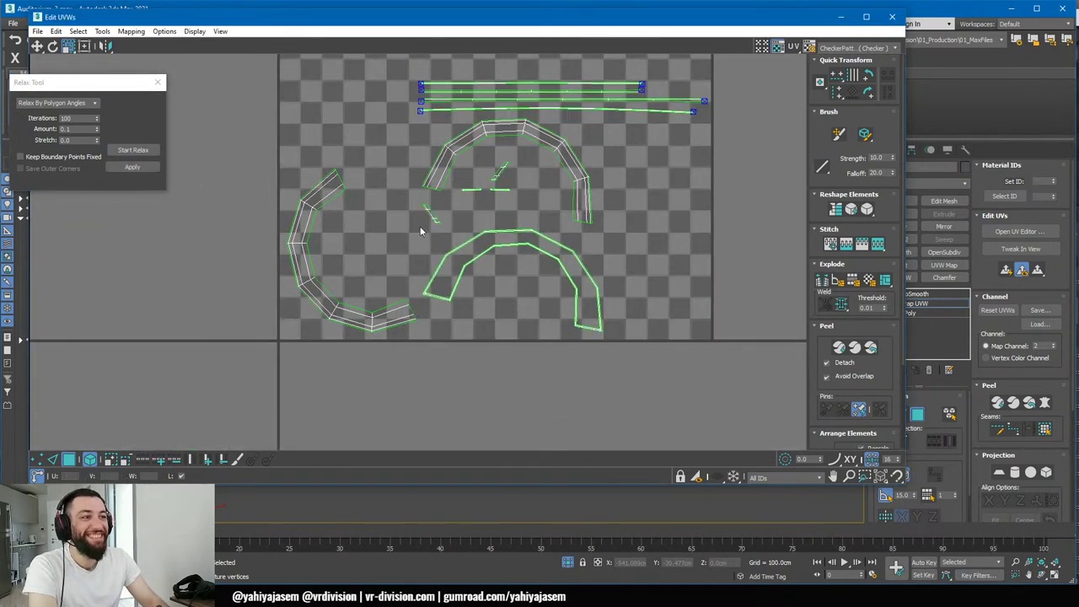
click(441, 274)
click(151, 152)
- Relax the C-shaped UV island by polygon angles, clear the selection and close the Relax Tool
click(382, 187)
drag(349, 166, 296, 200)
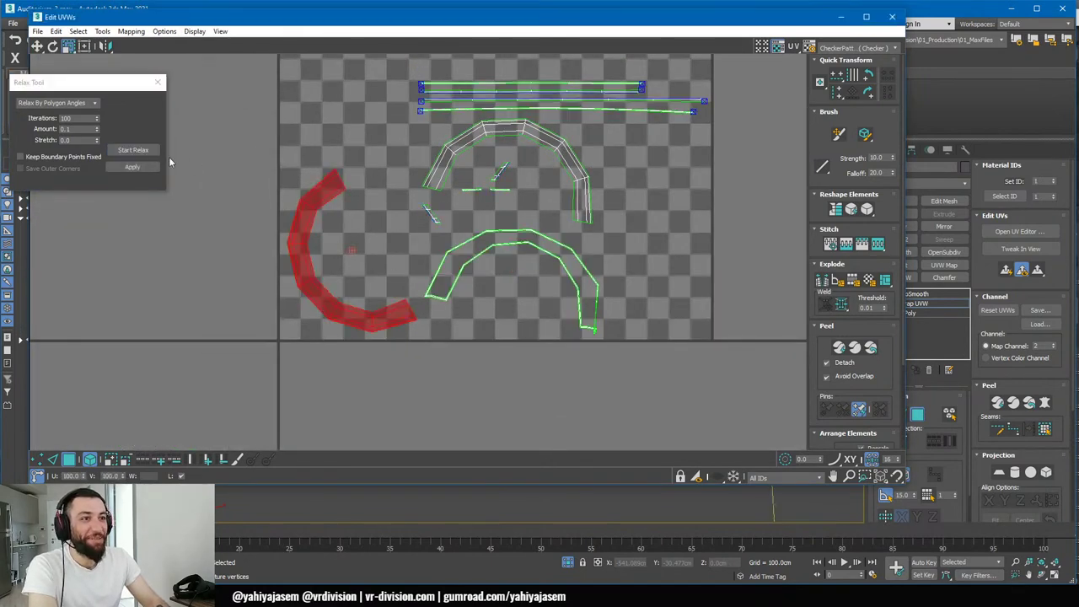
click(142, 152)
click(413, 142)
middle_drag(483, 94, 504, 181)
click(158, 82)
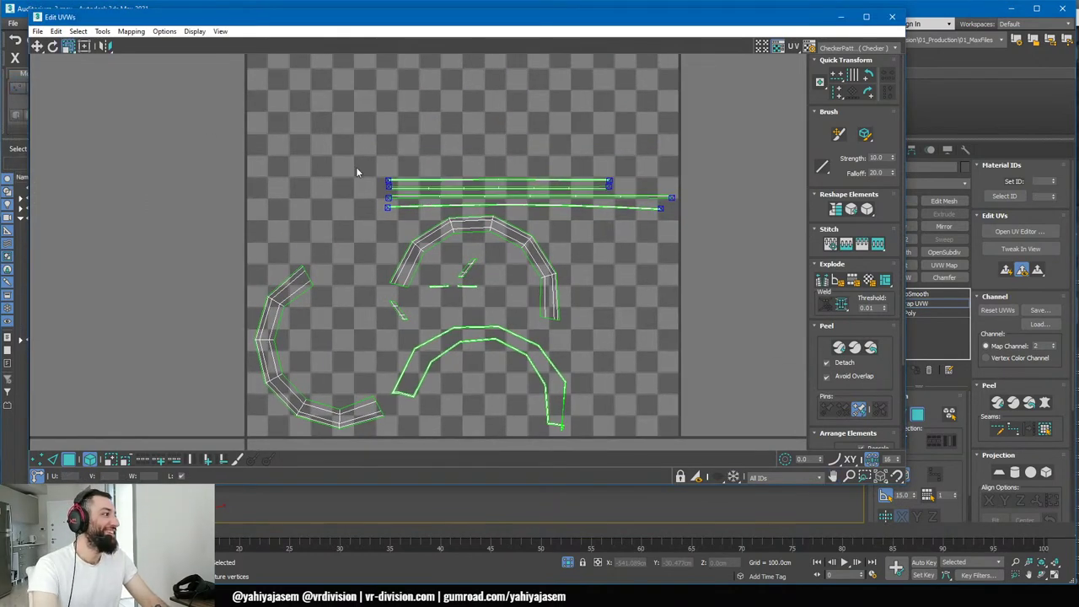
- Pack all of the planter's UV islands using Non-Convex packing with Normalize Clusters and Rescale Clusters enabled
middle_drag(357, 173, 356, 201)
click(923, 304)
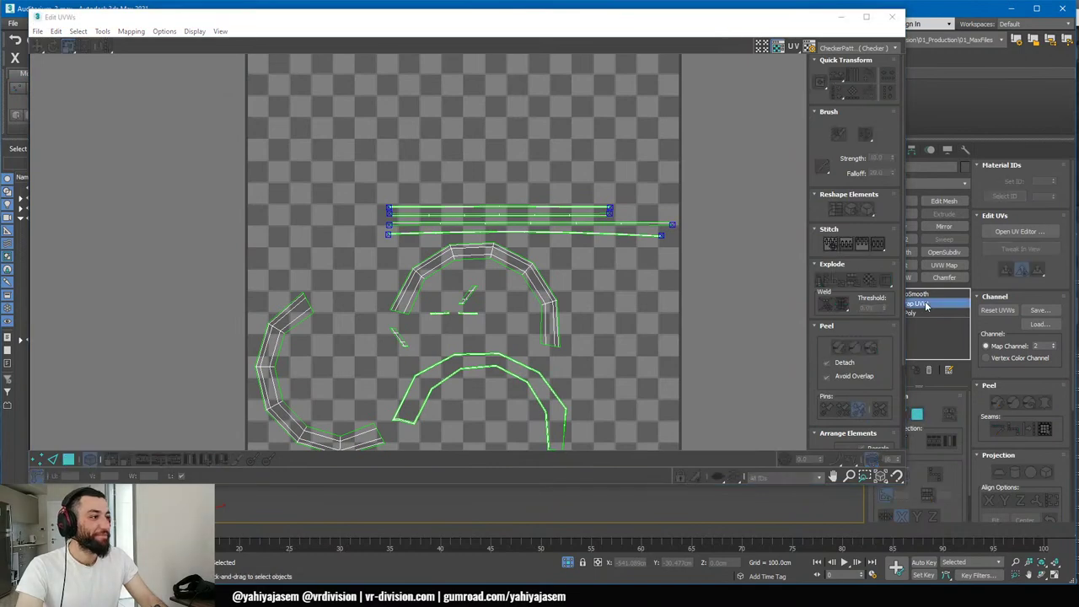
click(102, 32)
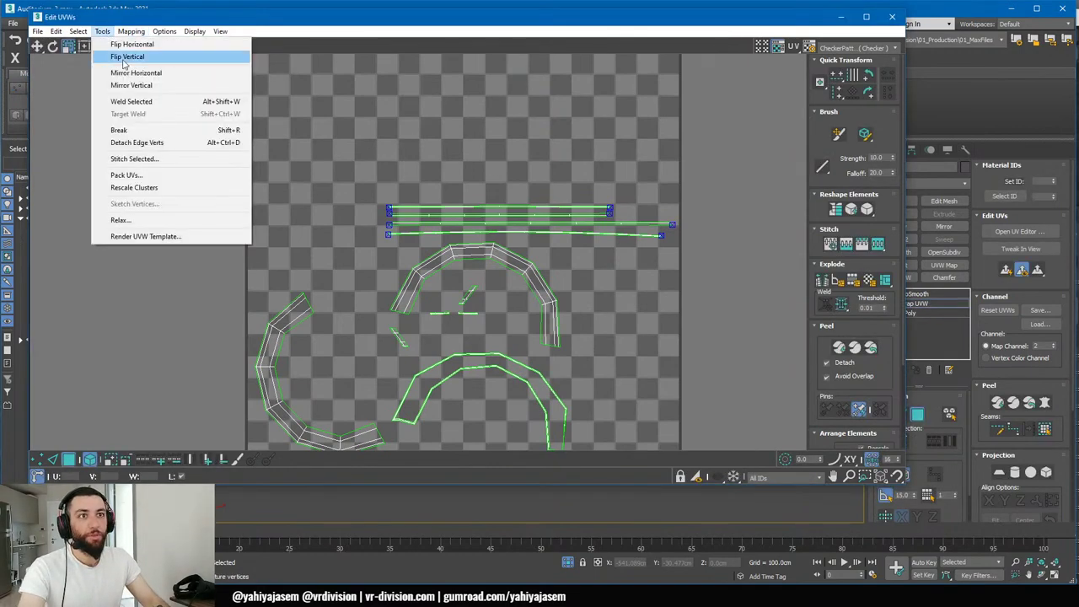
click(155, 173)
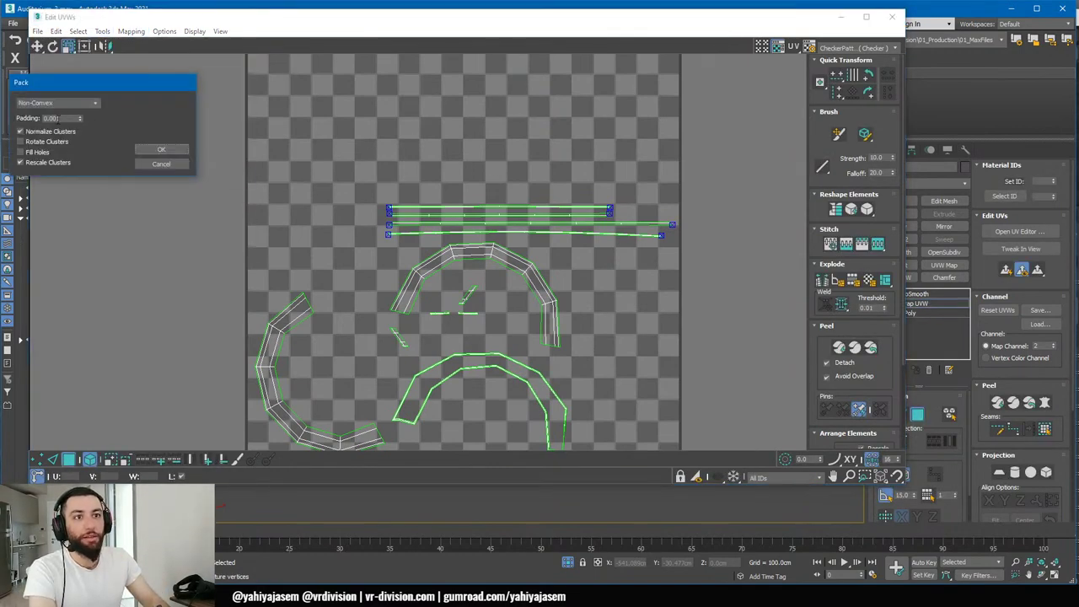
click(165, 150)
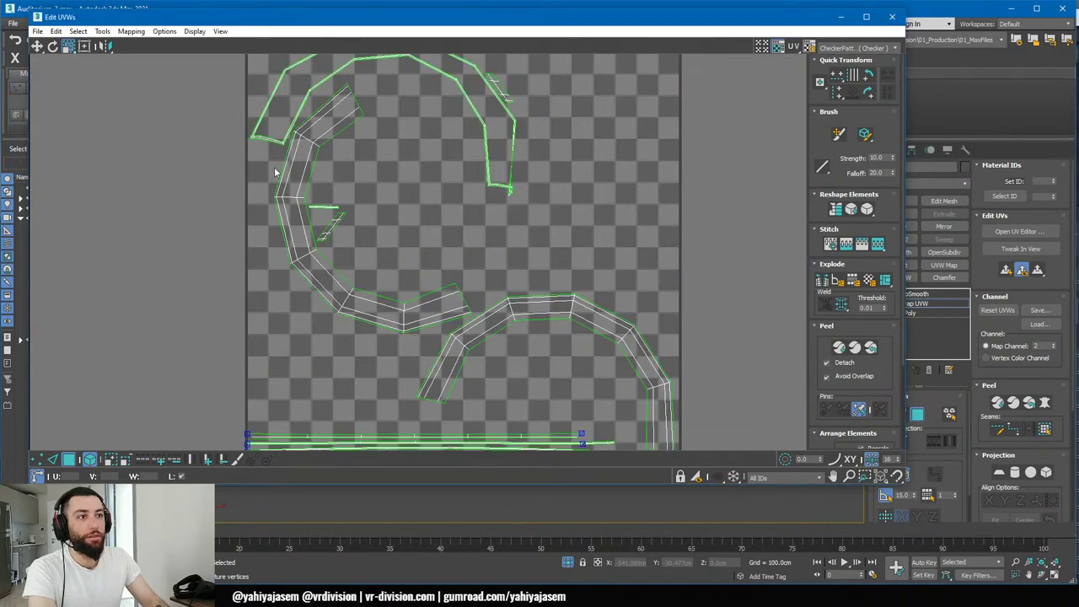
- Inspect the thin curved rim island in the viewport and flatten-map it with a 45° polygon angle threshold and 0.001 spacing
scroll(274, 172, down, 1)
scroll(461, 224, up, 5)
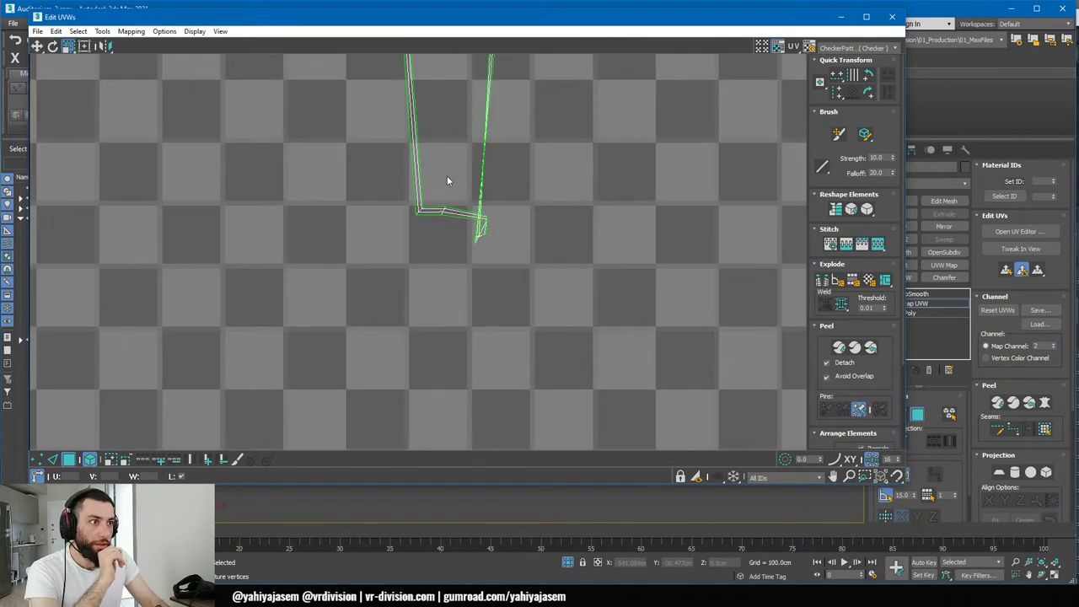
drag(547, 19, 492, 475)
middle_drag(493, 335, 687, 311)
scroll(474, 358, down, 5)
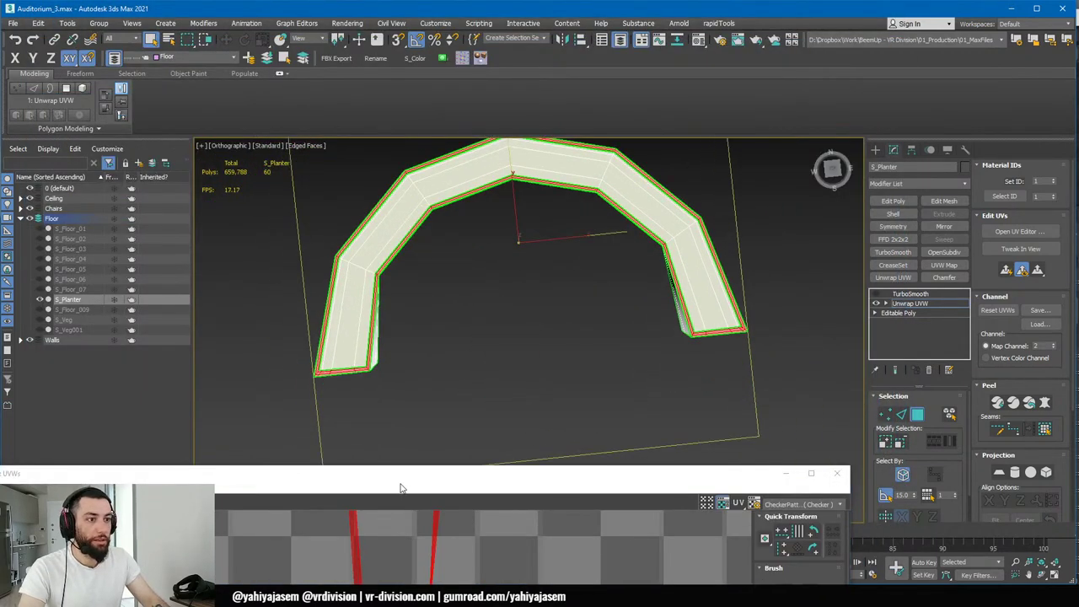
double_click(411, 473)
scroll(446, 325, up, 5)
scroll(426, 275, down, 2)
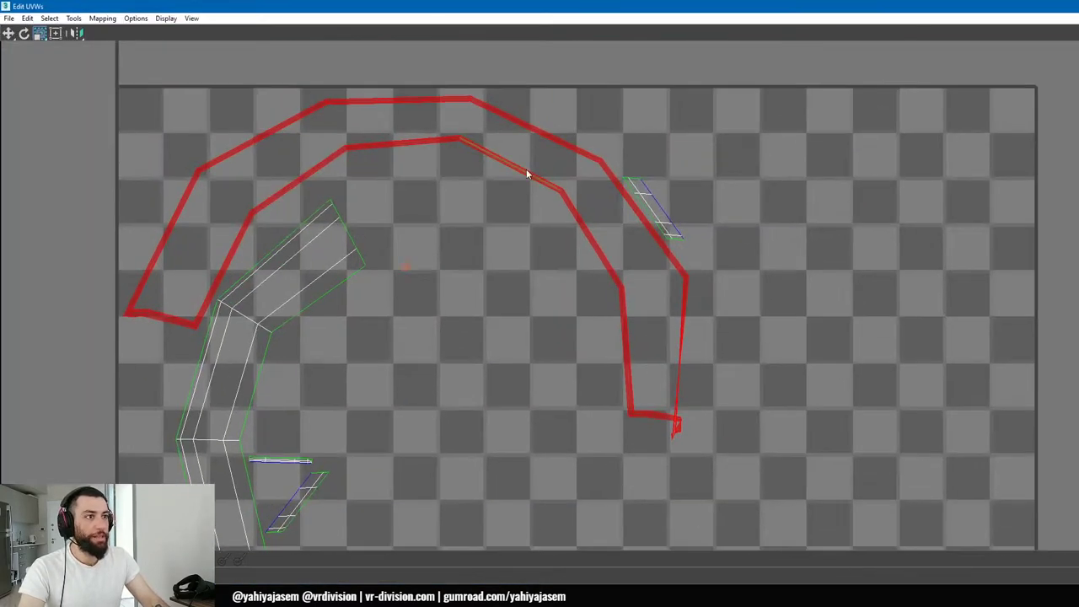
click(102, 19)
click(108, 32)
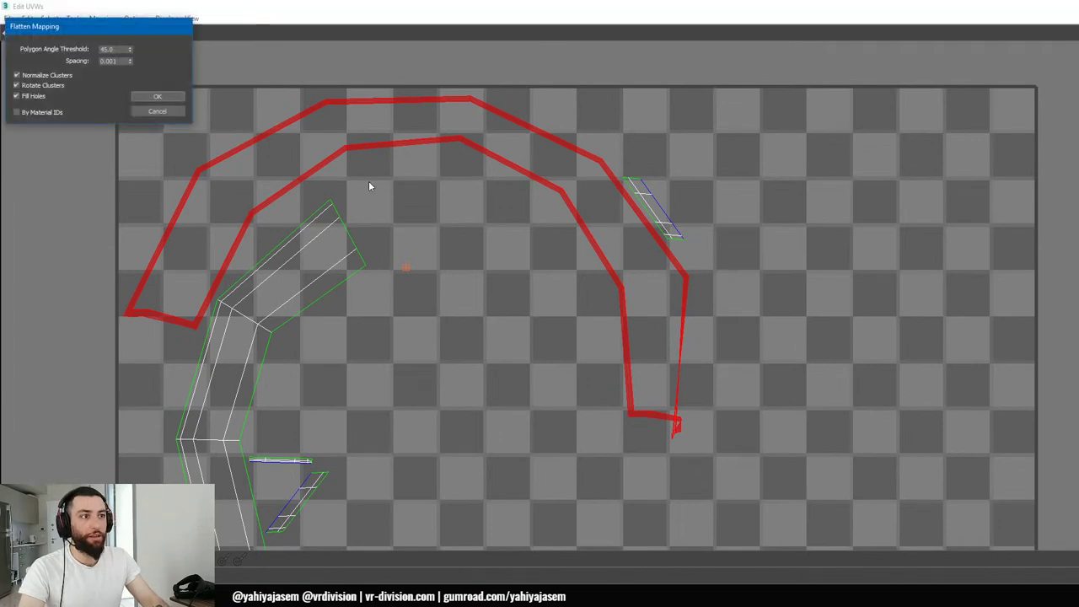
click(176, 97)
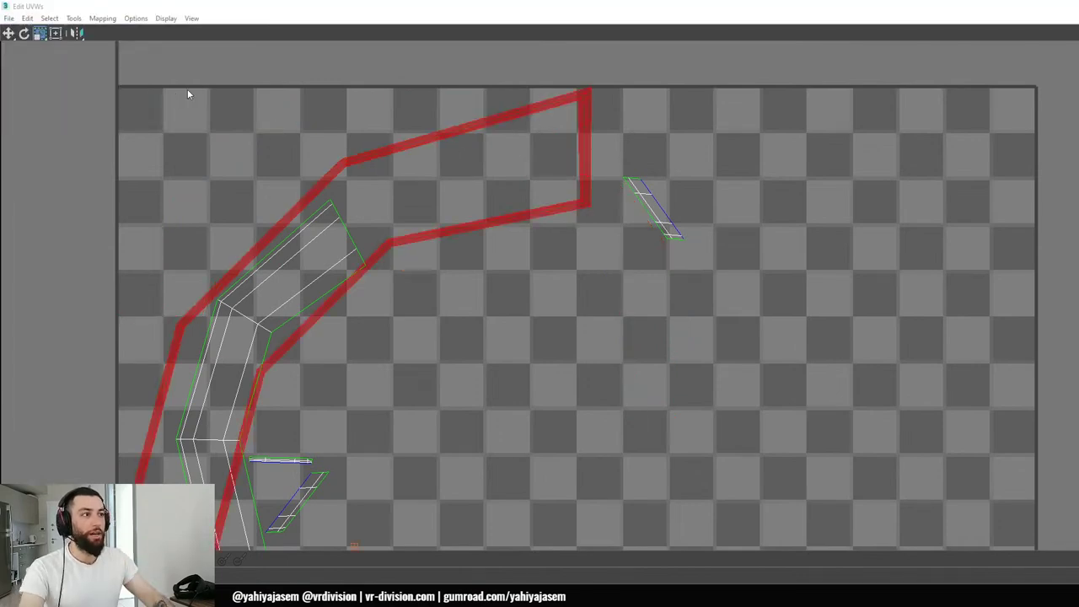
- Flatten-map the C-shaped band island with a 45° polygon angle threshold and 0.001 spacing
scroll(322, 190, down, 4)
middle_drag(322, 190, 317, 116)
scroll(322, 172, up, 1)
click(287, 167)
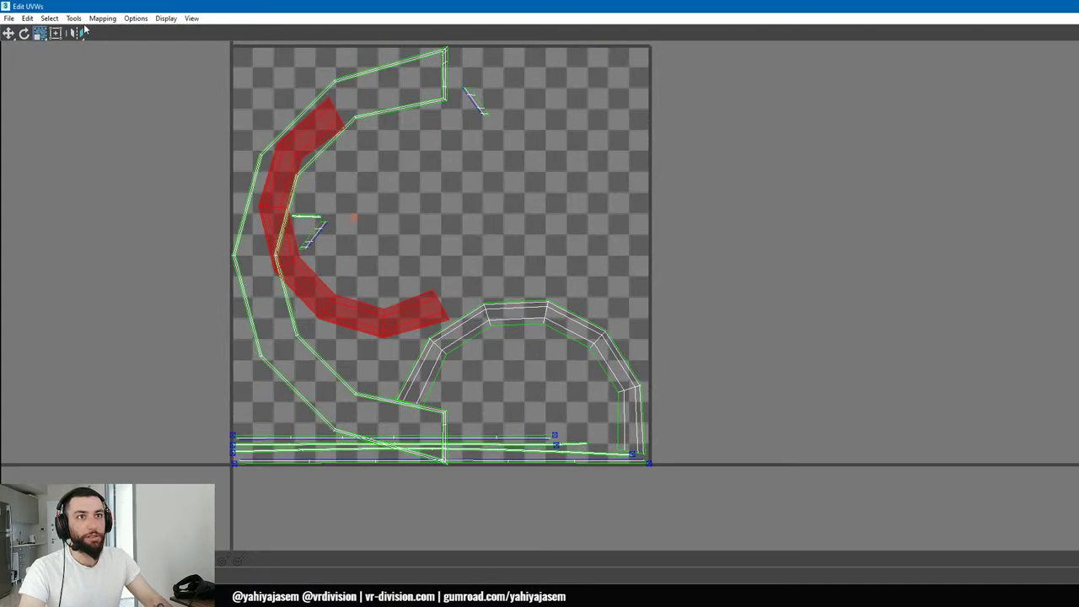
click(74, 18)
click(118, 32)
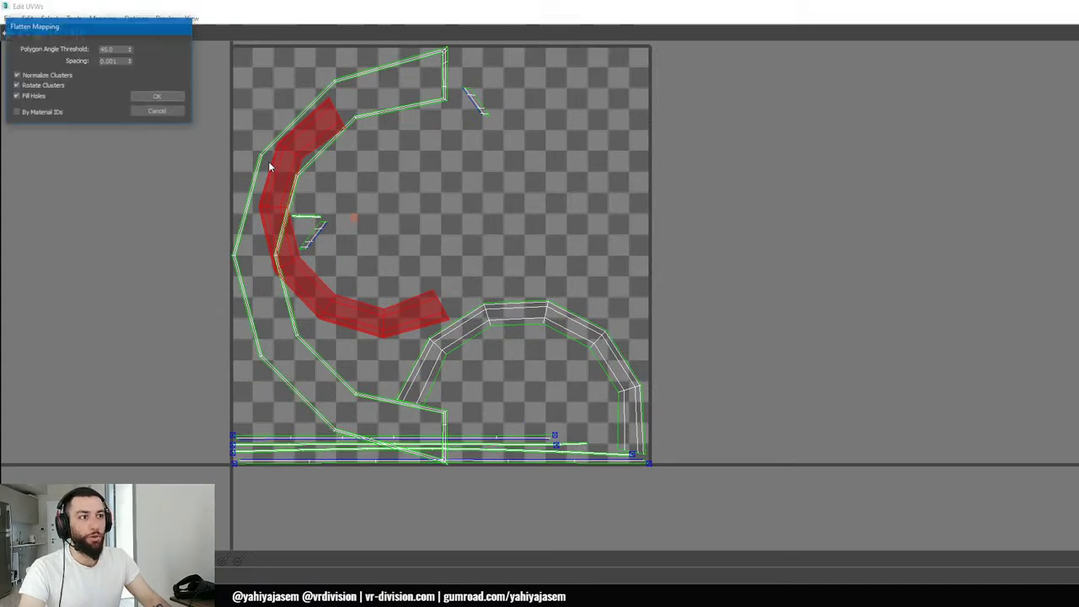
click(156, 97)
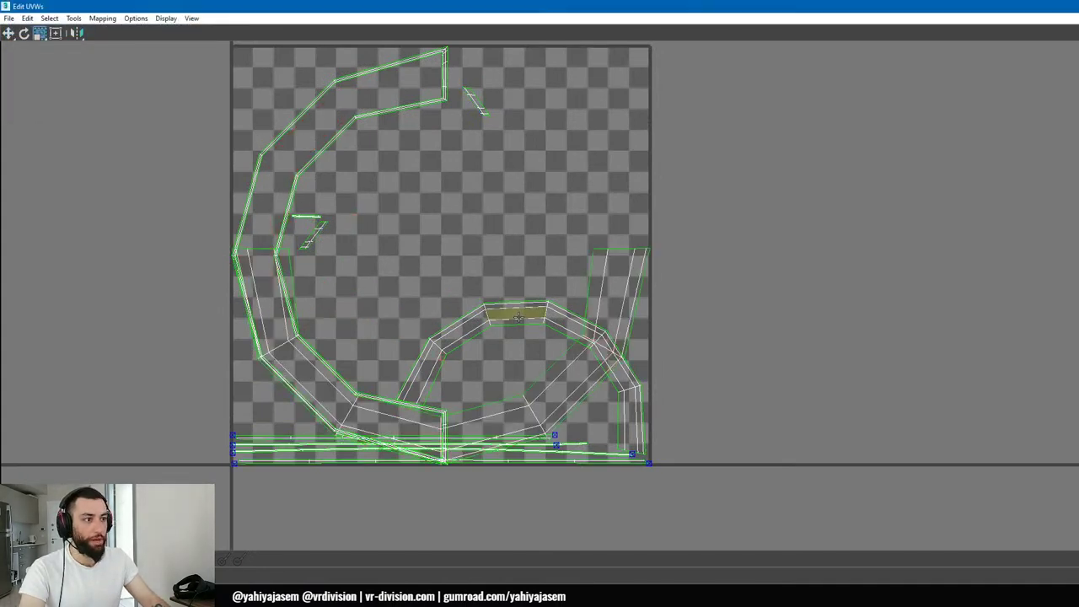
- Flatten-map the arch-shaped band island near the tile's lower edge with a 45° threshold and 0.001 spacing
click(102, 17)
click(123, 31)
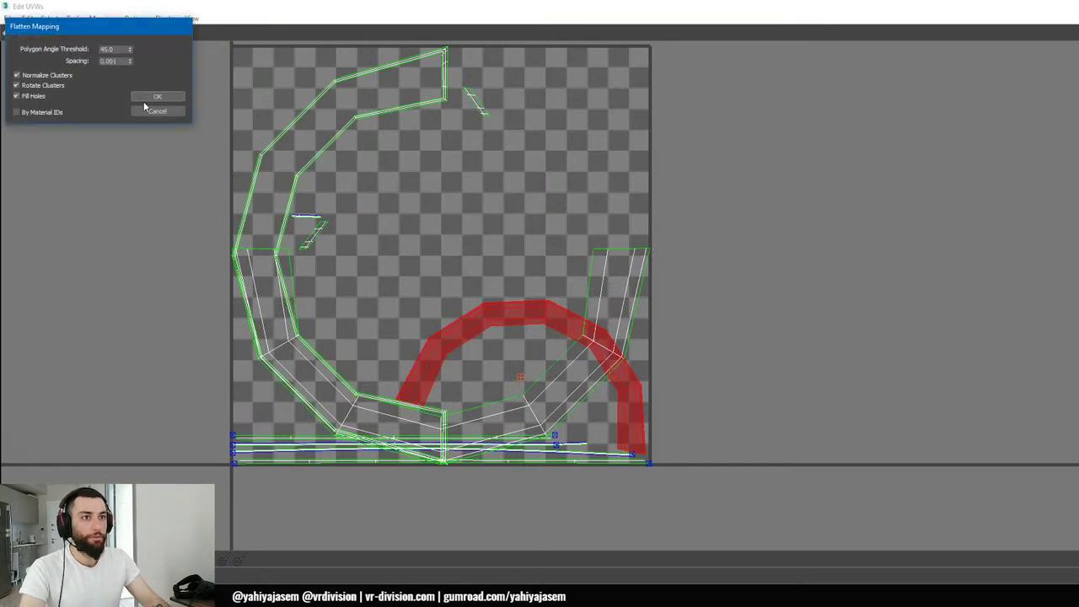
click(156, 103)
middle_drag(380, 370, 388, 307)
scroll(446, 374, up, 5)
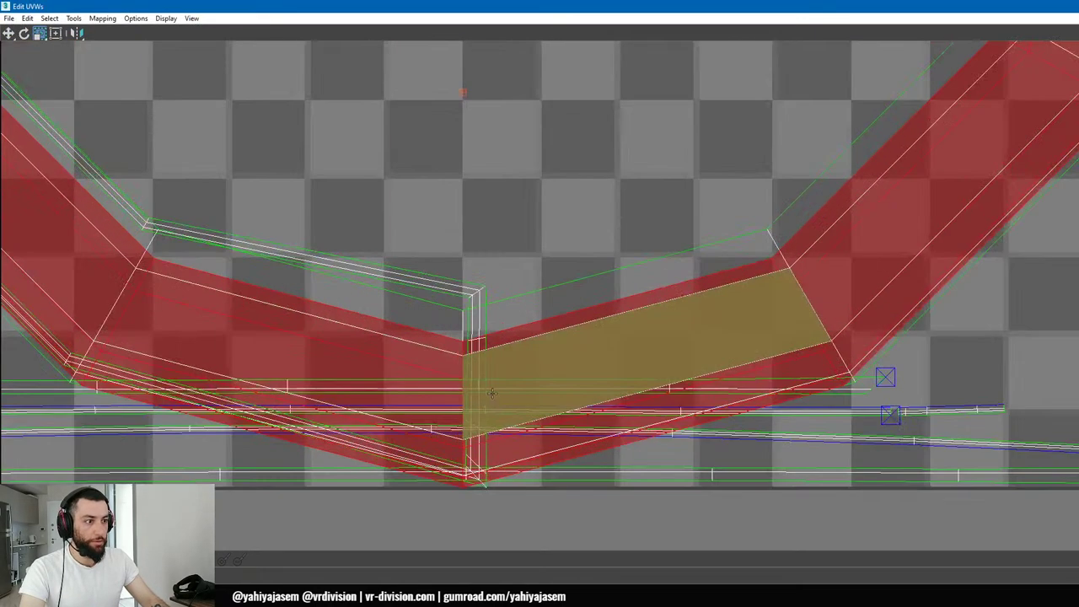
scroll(538, 329, down, 3)
scroll(453, 301, up, 1)
- Flatten-map the thin rim island once more with the same 45° threshold and 0.001 spacing
click(504, 311)
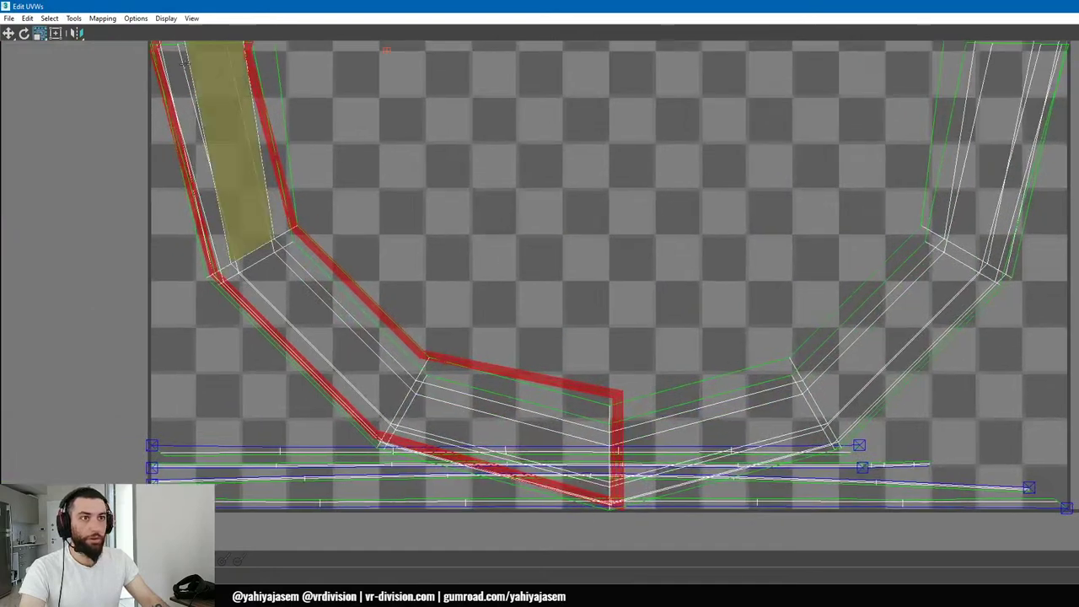
click(102, 18)
click(122, 31)
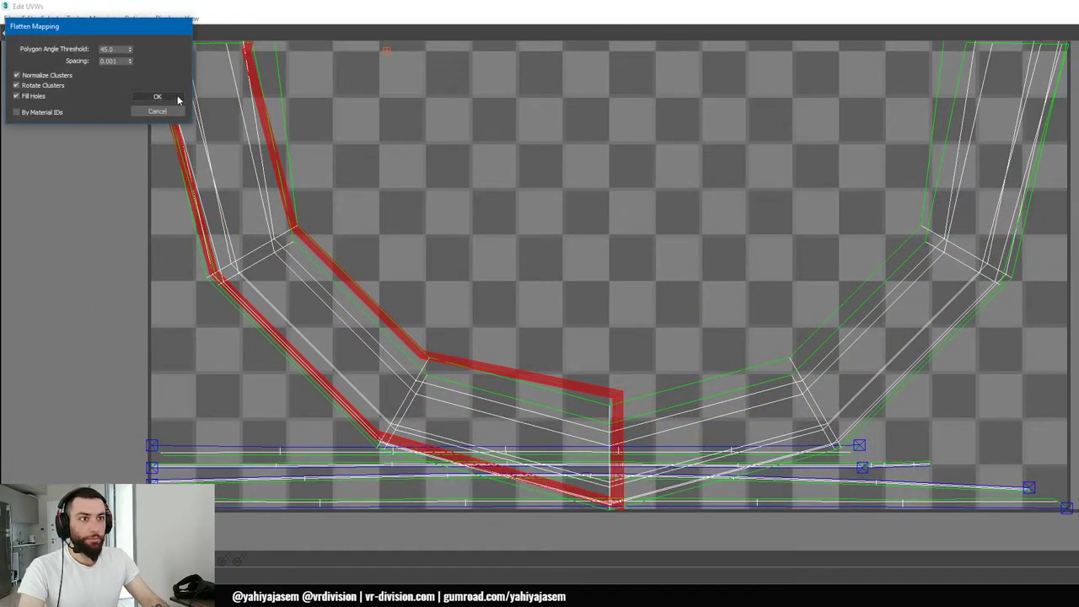
click(157, 96)
scroll(365, 311, up, 6)
scroll(597, 144, down, 6)
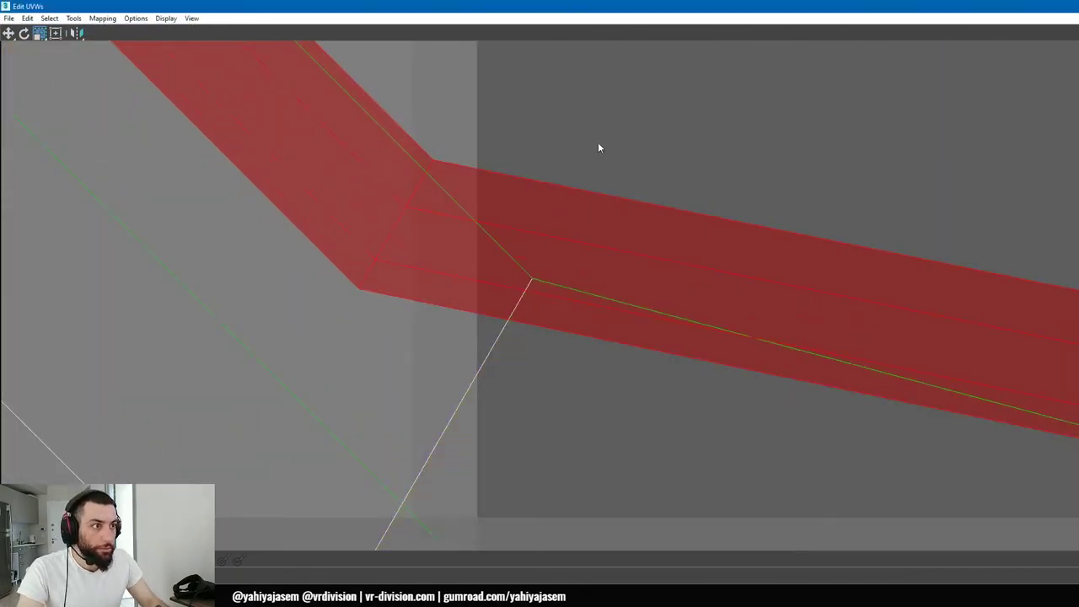
- Pack the flattened UV islands into the tile with Non-Convex packing, 0.005 padding, normalized and rescaled clusters
click(73, 18)
click(125, 164)
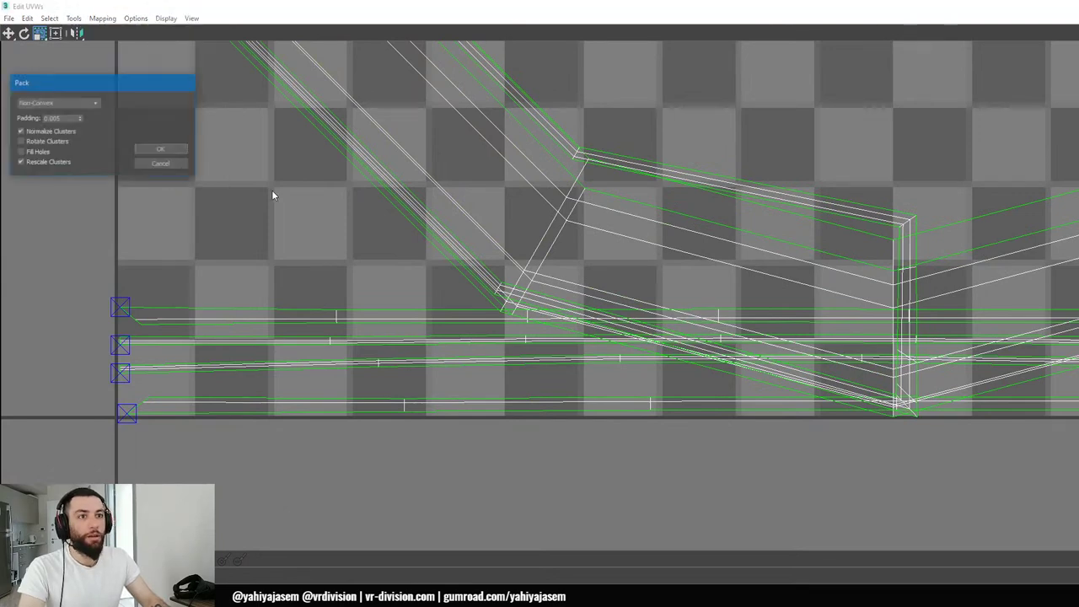
click(154, 148)
scroll(319, 194, down, 6)
middle_drag(455, 210, 559, 433)
middle_drag(532, 236, 525, 328)
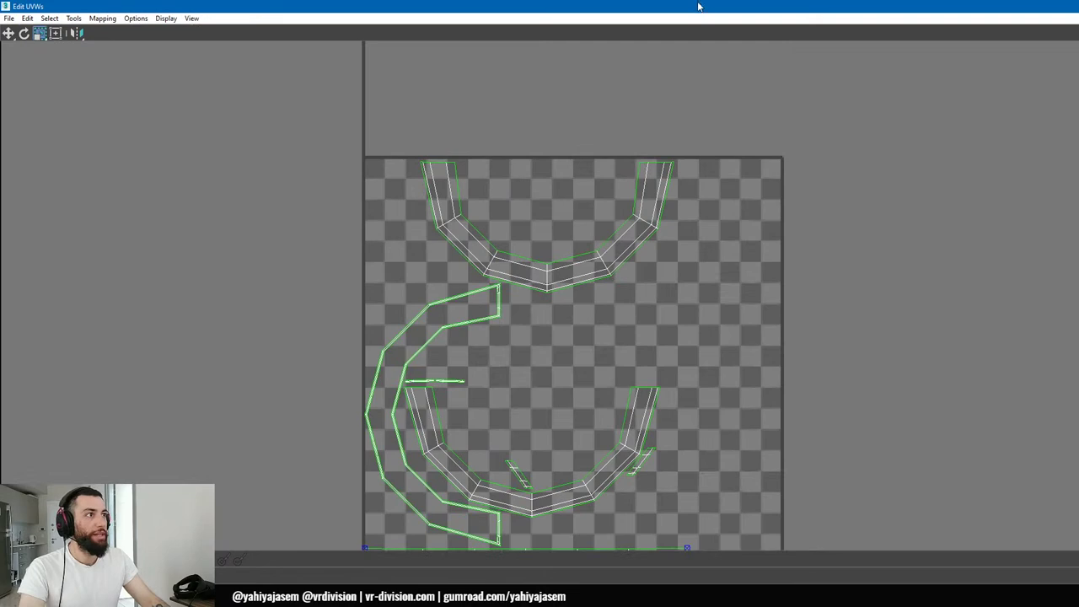
- Examine the packed short strip islands and the arc islands up close in the restored UV editor and clear the selection
drag(700, 4, 454, 24)
middle_drag(378, 292, 475, 160)
scroll(270, 258, up, 4)
scroll(381, 79, up, 1)
drag(381, 90, 367, 127)
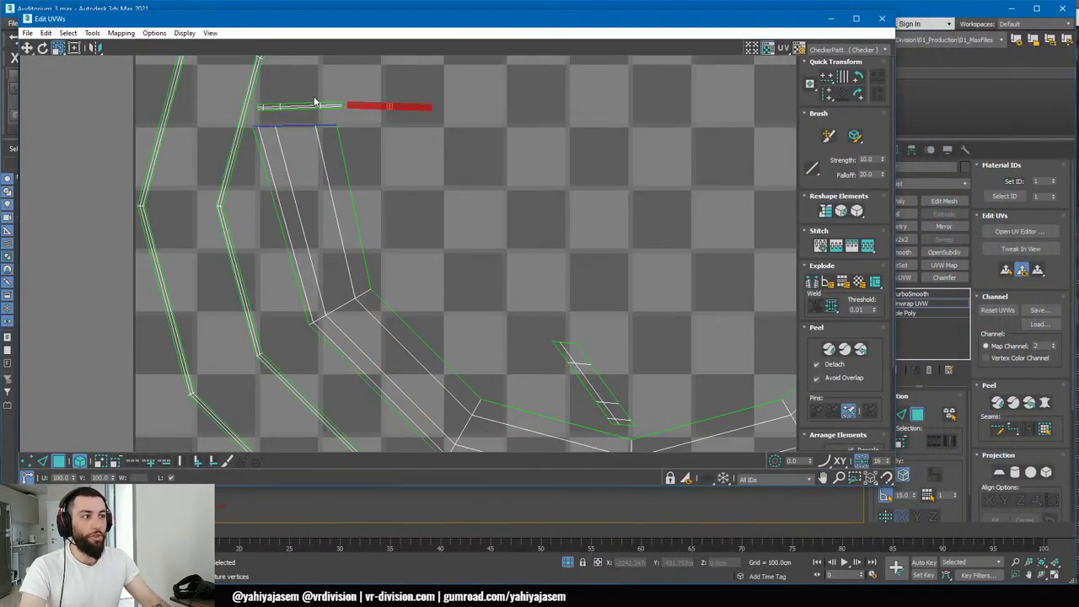
scroll(580, 326, down, 1)
middle_drag(570, 330, 463, 138)
scroll(584, 299, up, 1)
middle_drag(584, 298, 391, 220)
middle_drag(675, 285, 416, 286)
scroll(497, 256, down, 1)
scroll(345, 290, down, 2)
middle_drag(345, 289, 498, 239)
middle_drag(627, 172, 624, 264)
click(578, 285)
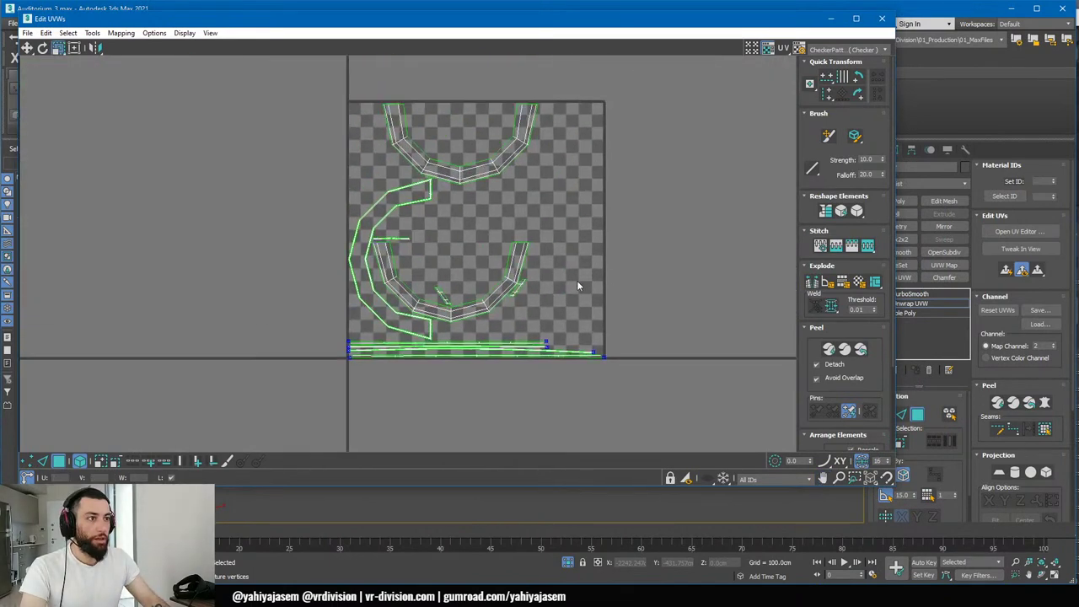
- Repack the UV islands with the same Non-Convex settings and check the spacing between the long strips and arcs
scroll(430, 194, up, 2)
click(91, 32)
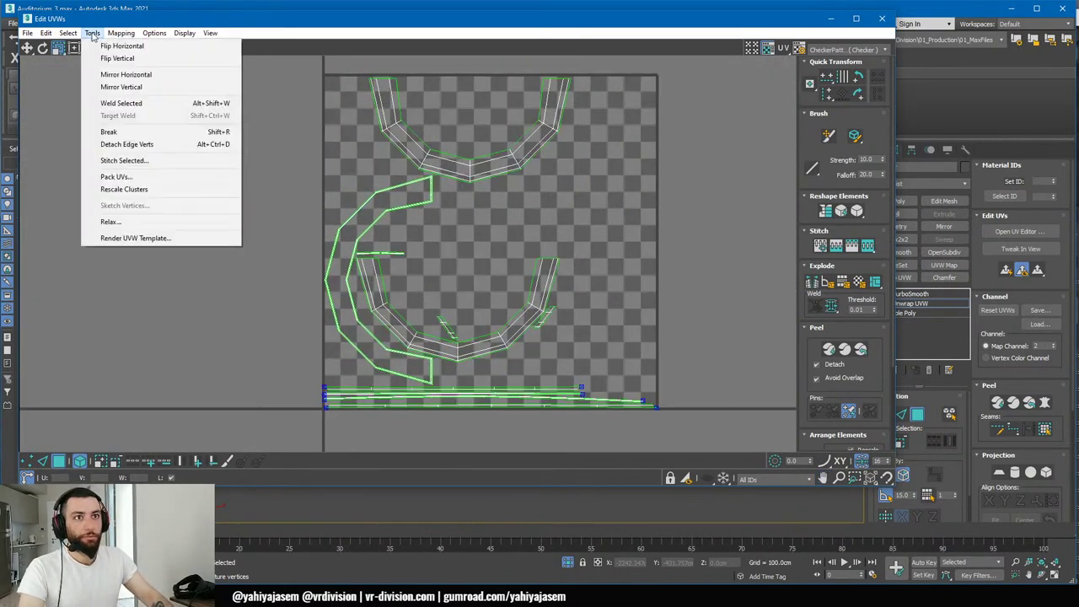
click(140, 179)
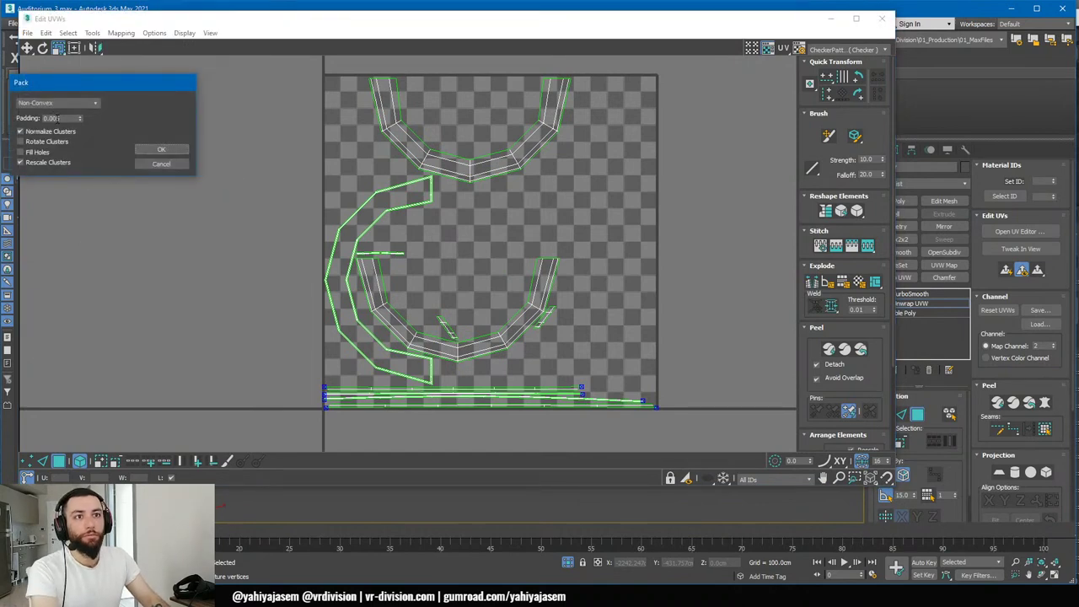
click(152, 150)
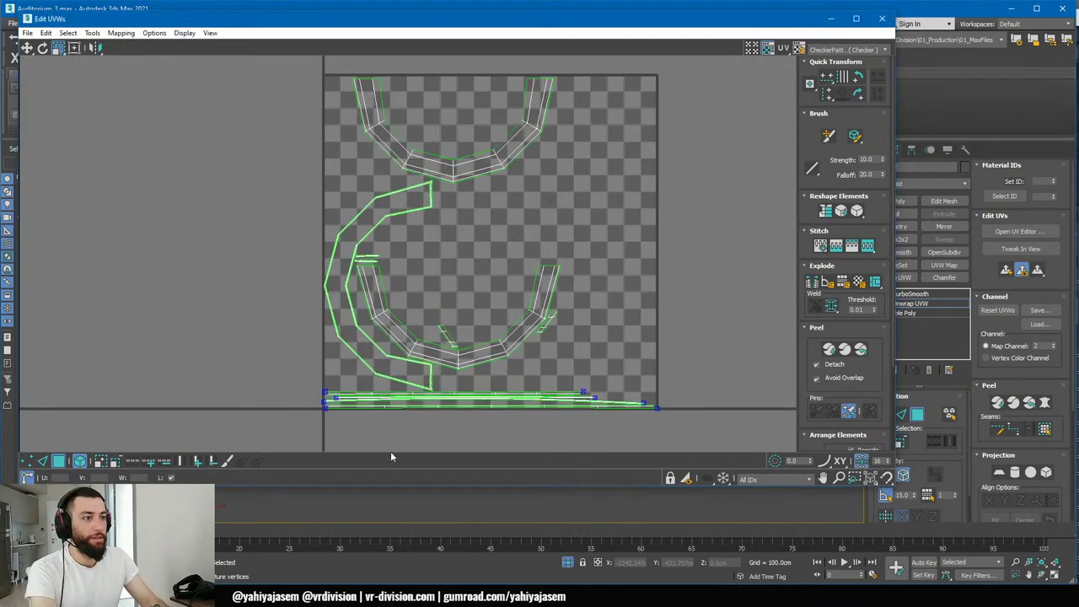
scroll(435, 403, up, 6)
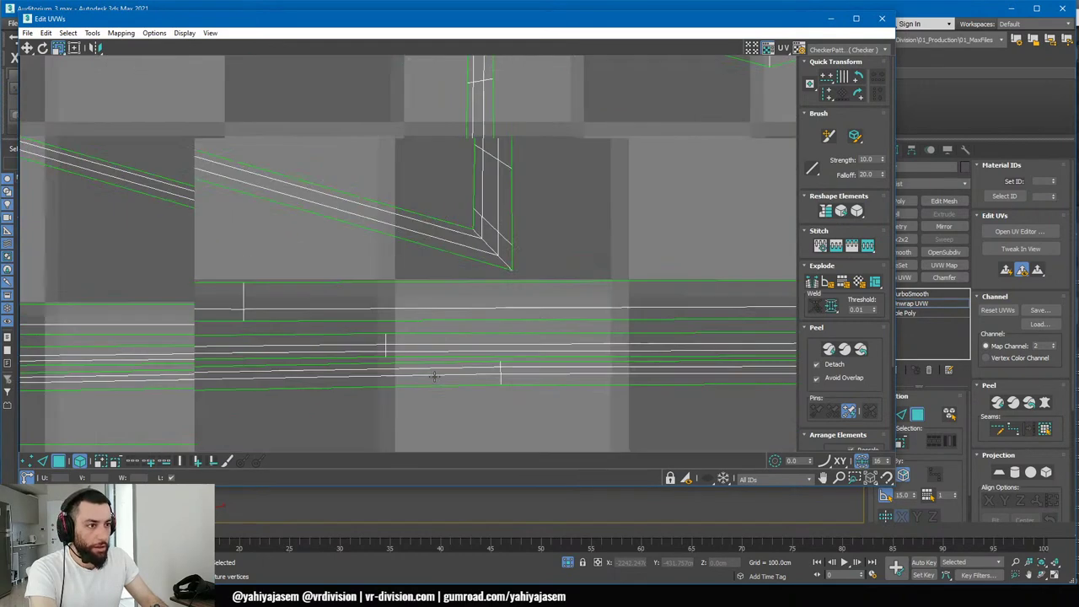
scroll(438, 392, down, 8)
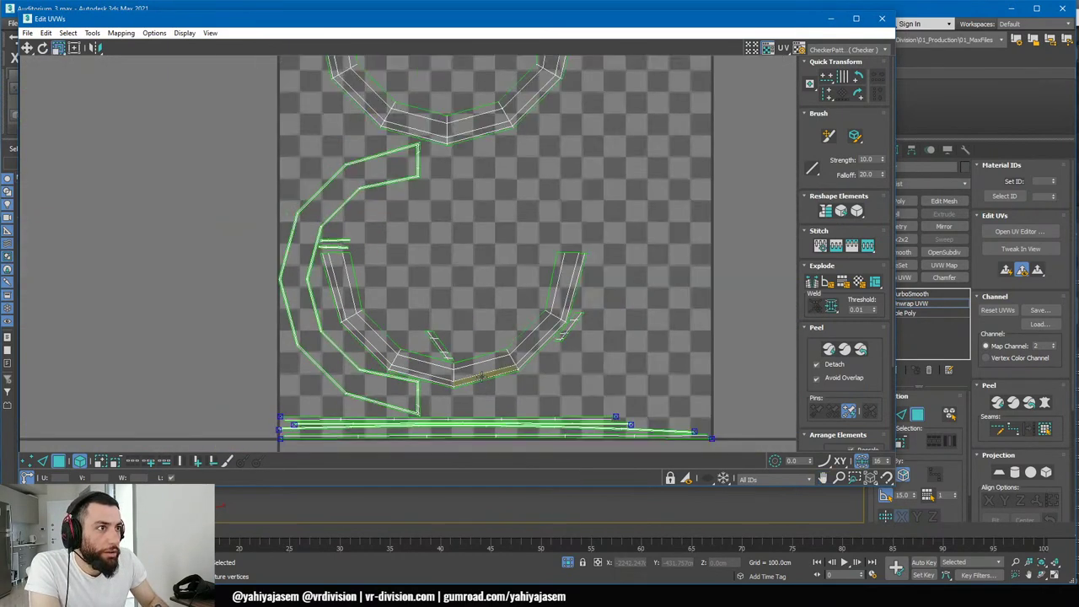
scroll(482, 379, down, 2)
scroll(485, 378, up, 5)
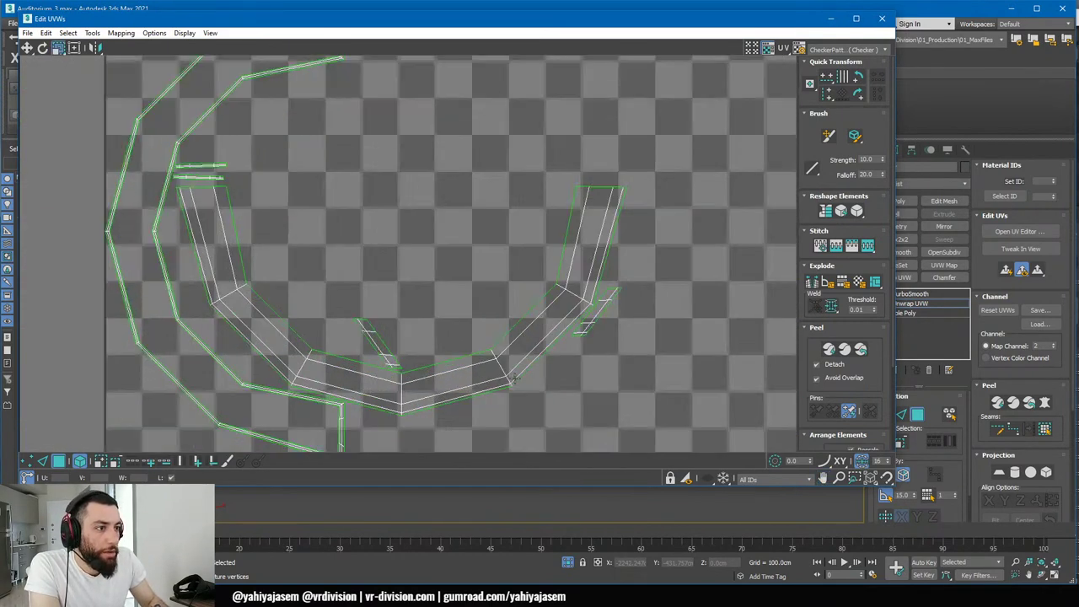
scroll(414, 318, down, 4)
scroll(430, 135, up, 2)
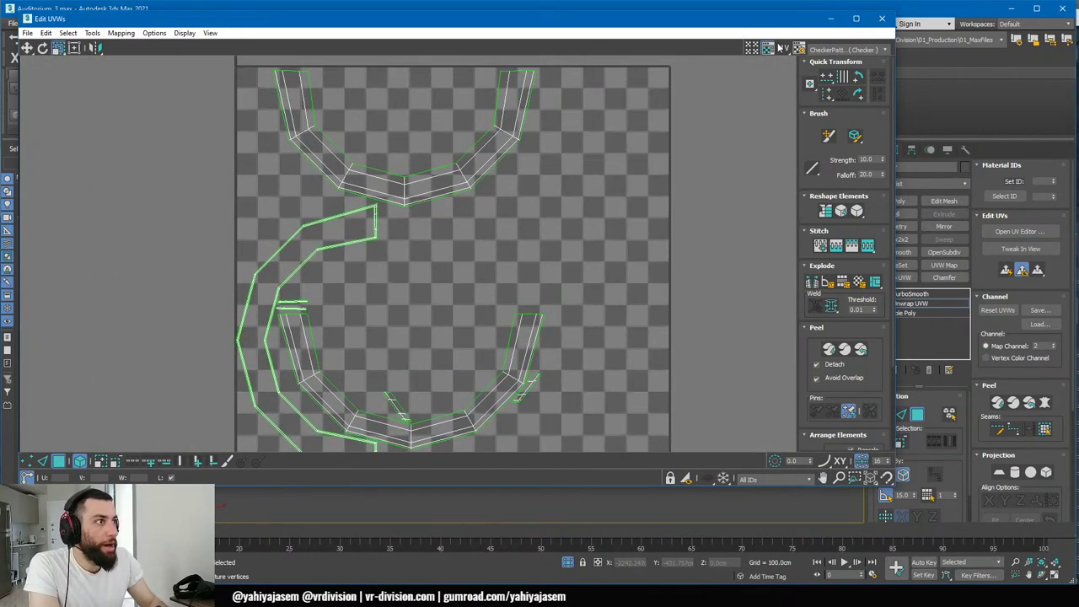
- Close the UV editor and end the planter's isolation to show the whole auditorium
click(881, 20)
click(624, 291)
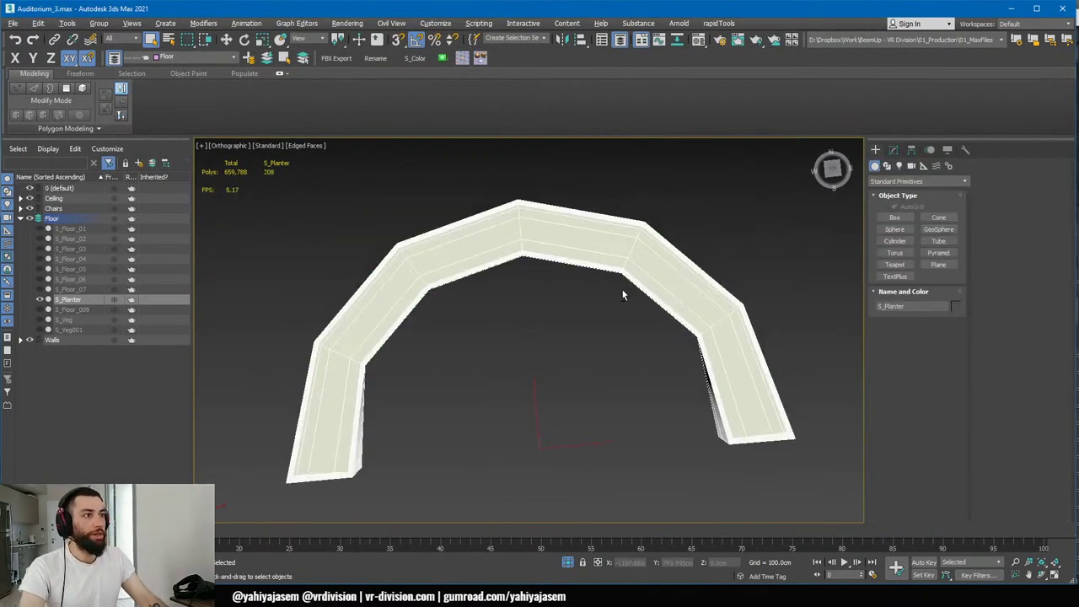
key(w)
alt+middle_drag(602, 317, 552, 272)
click(568, 562)
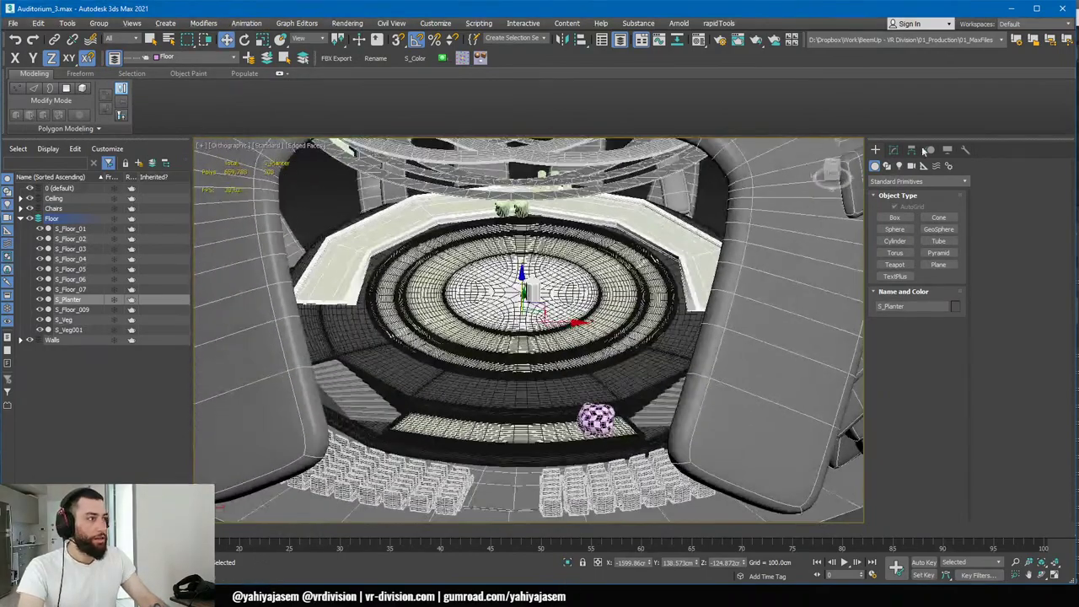
- Isolate the planter again and turn its TurboSmooth modifier back on
click(894, 150)
alt+middle_drag(635, 292, 626, 291)
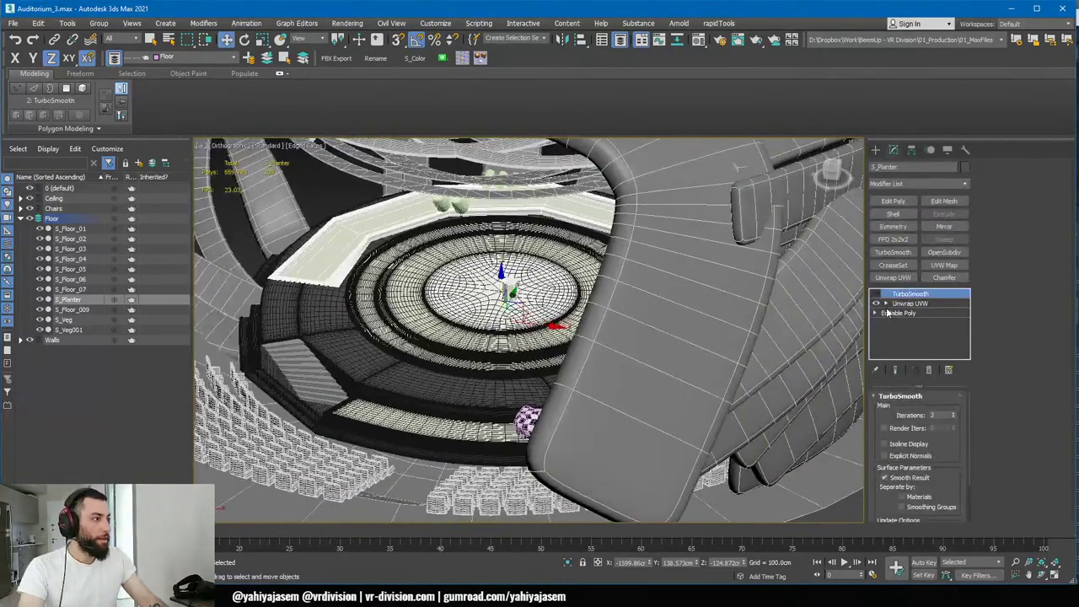
key(alt+q)
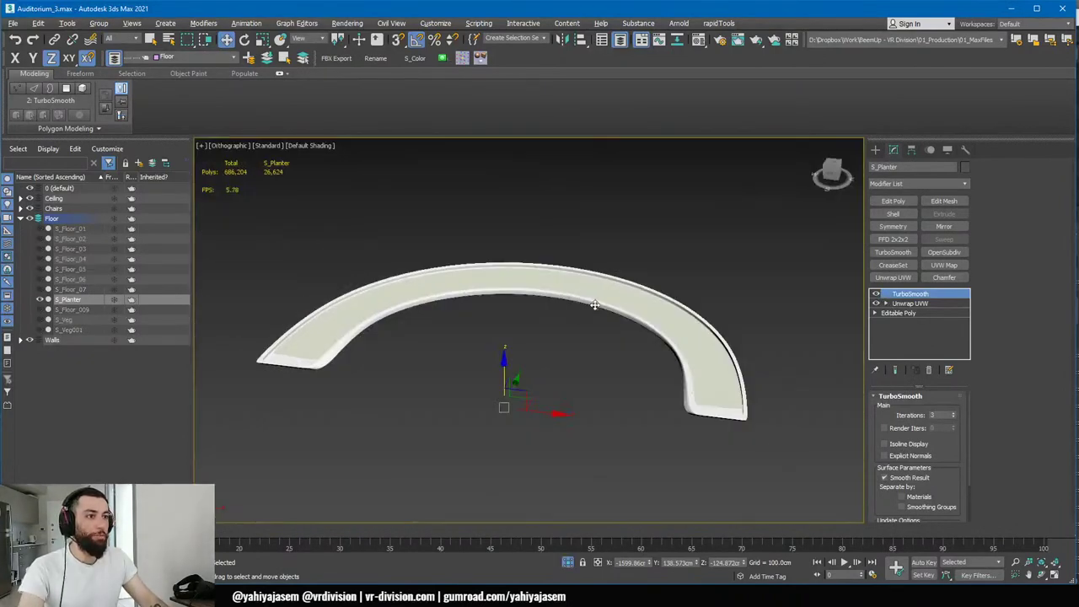
- Examine the smoothed planter's end corner and overall curve with edged faces switched on and off
alt+middle_drag(595, 306, 650, 324)
scroll(783, 268, up, 5)
key(F4)
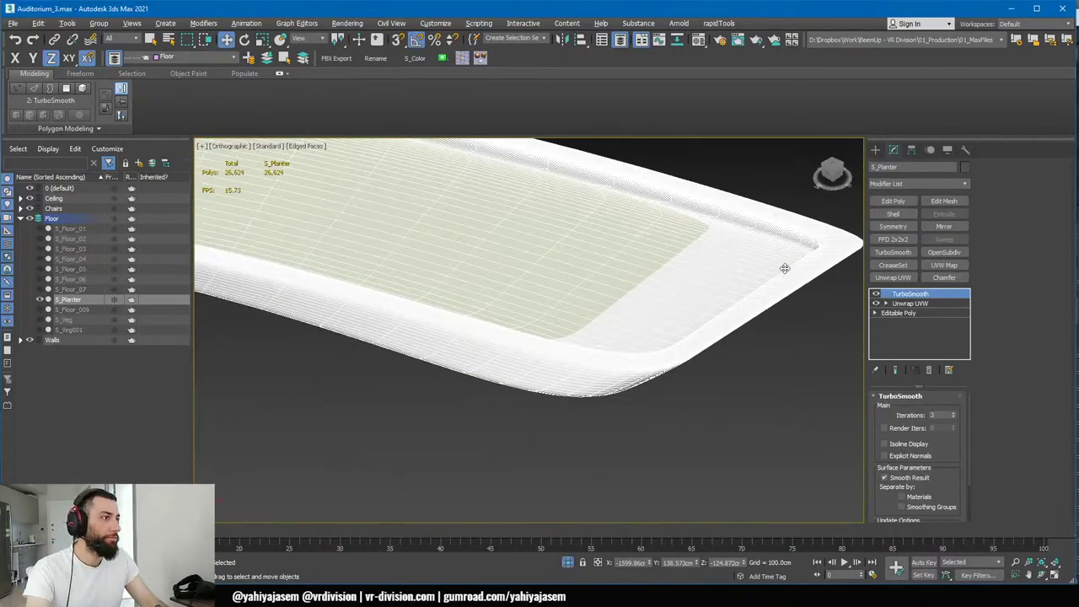
key(F4)
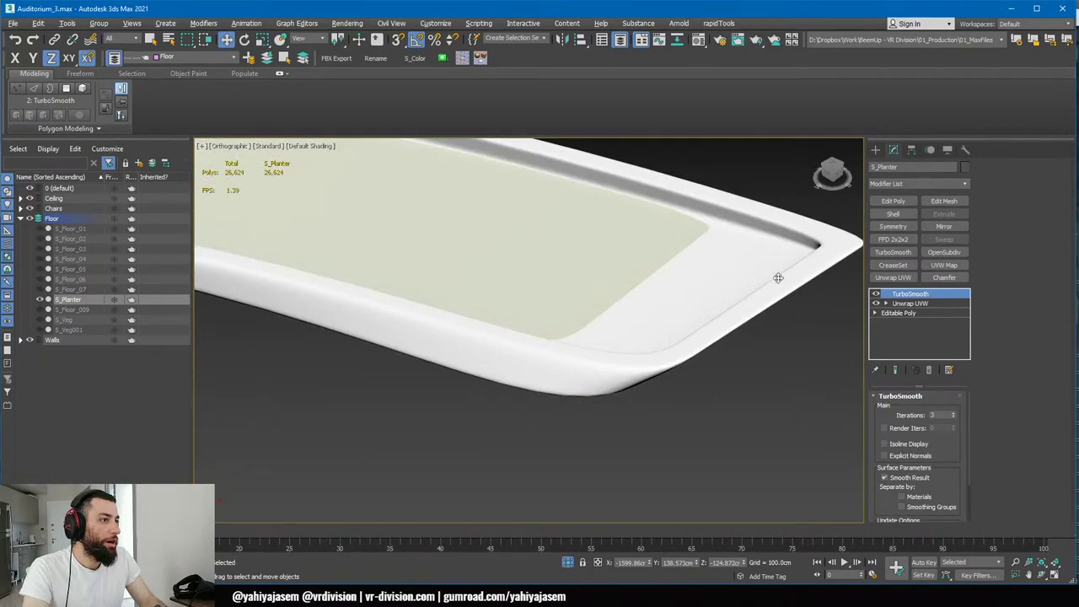
alt+middle_drag(778, 278, 673, 287)
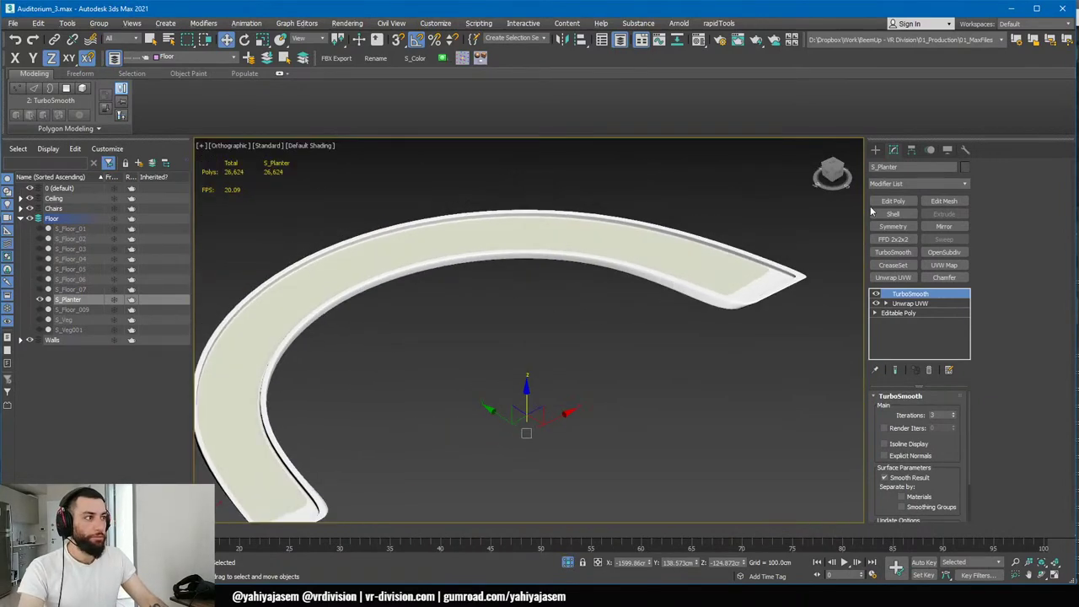
alt+middle_drag(594, 358, 592, 301)
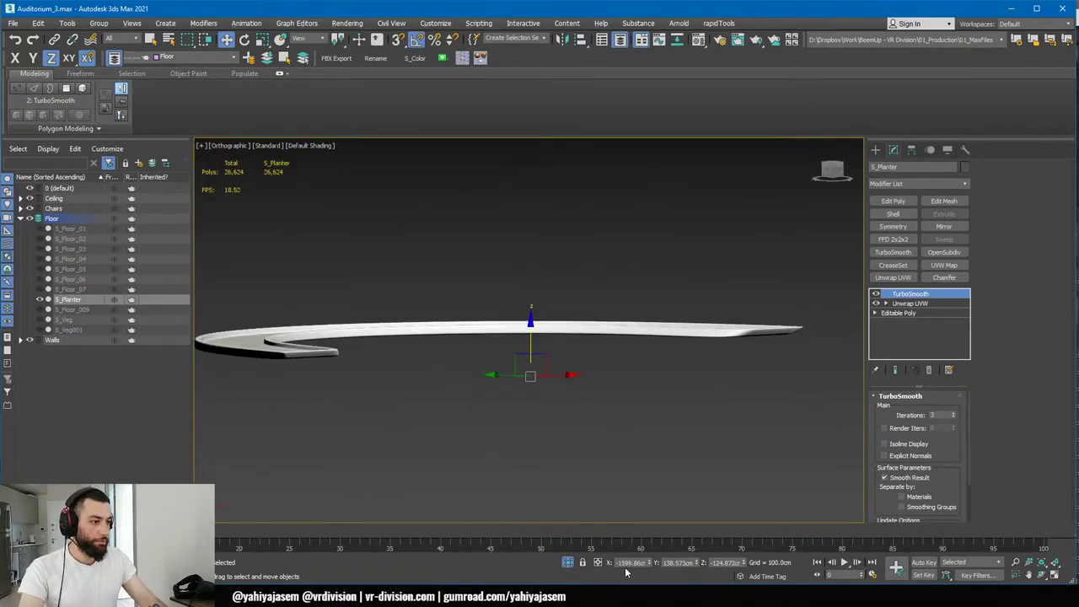
alt+middle_drag(611, 465, 534, 344)
key(alt+Tab)
key(alt+Tab)
click(337, 58)
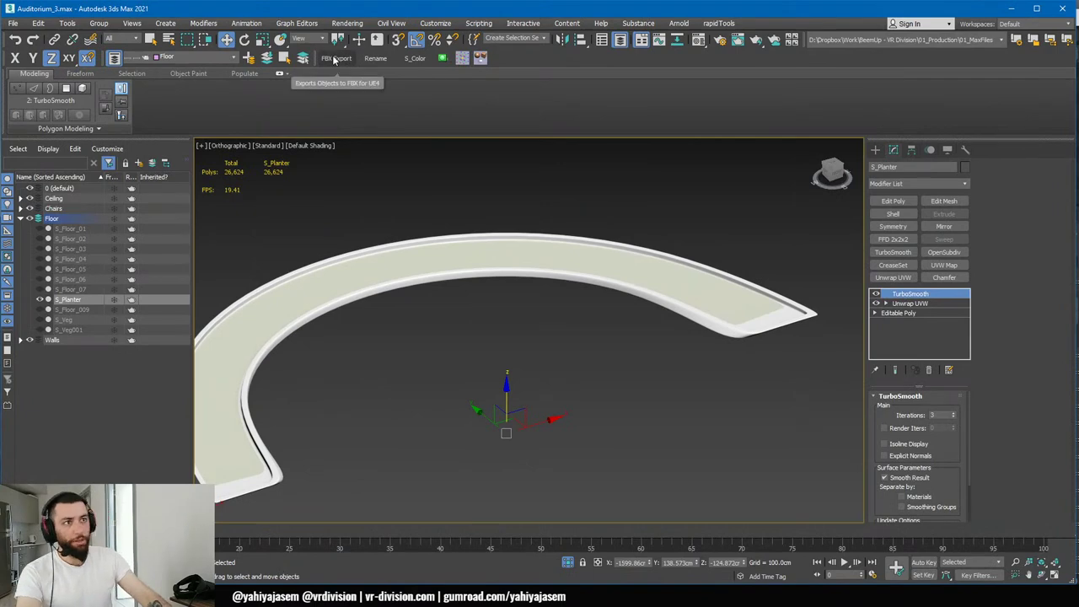
click(647, 123)
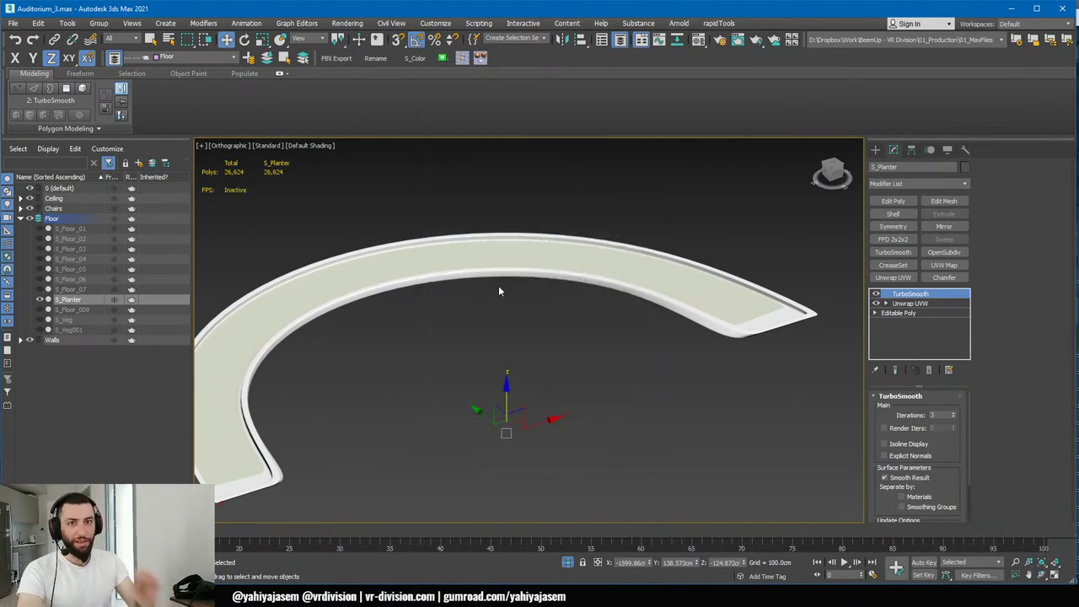
- Export the isolated planter to the DT_Temp folder as a Datasmith file named Planter
alt+middle_drag(499, 291, 650, 311)
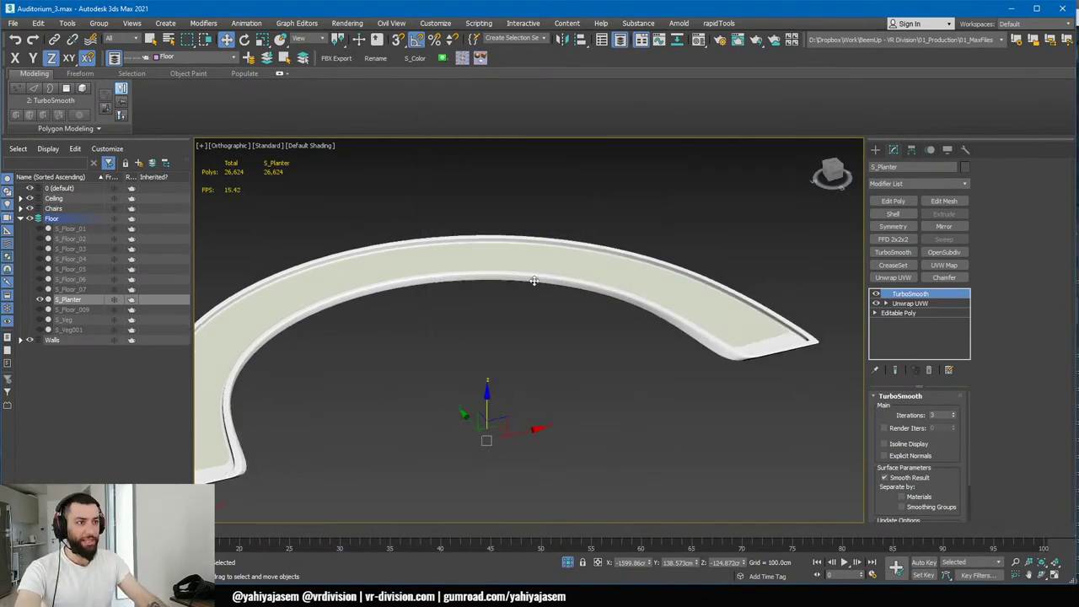
key(ctrl+e)
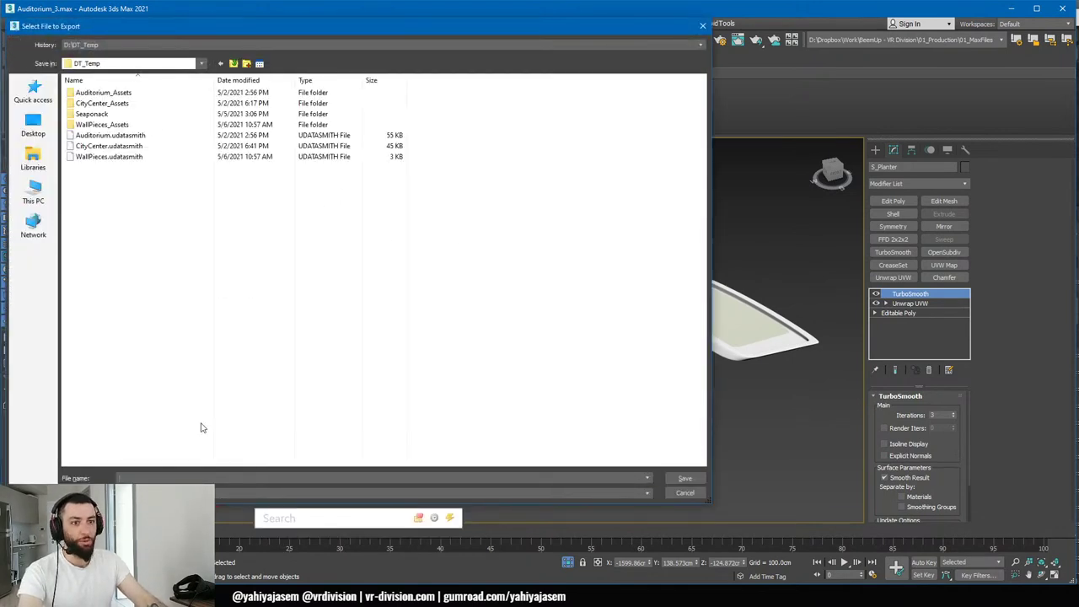
text(Plante)
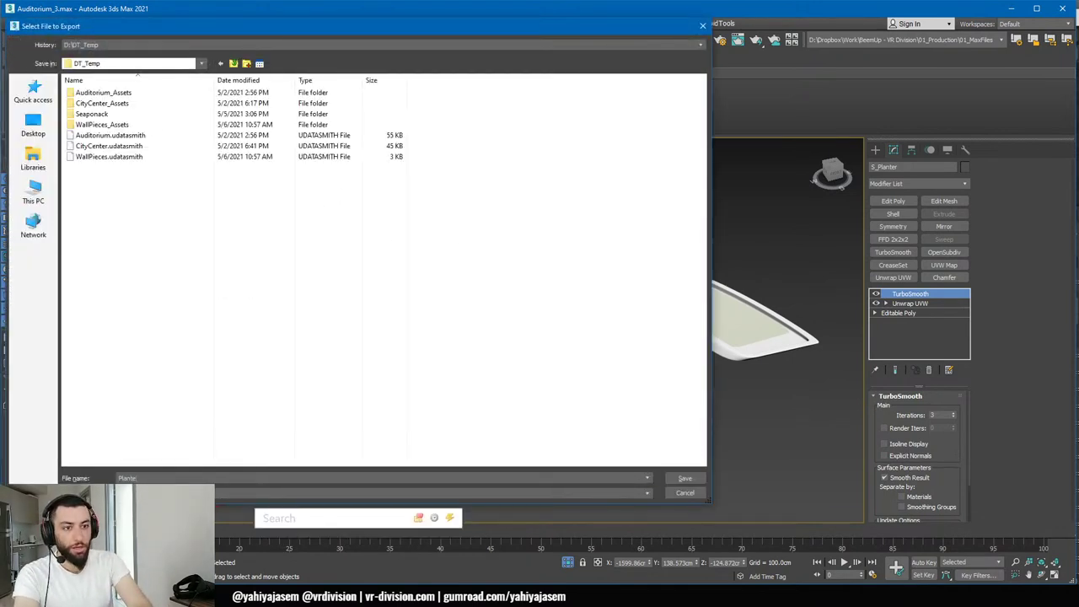
text(r)
click(684, 480)
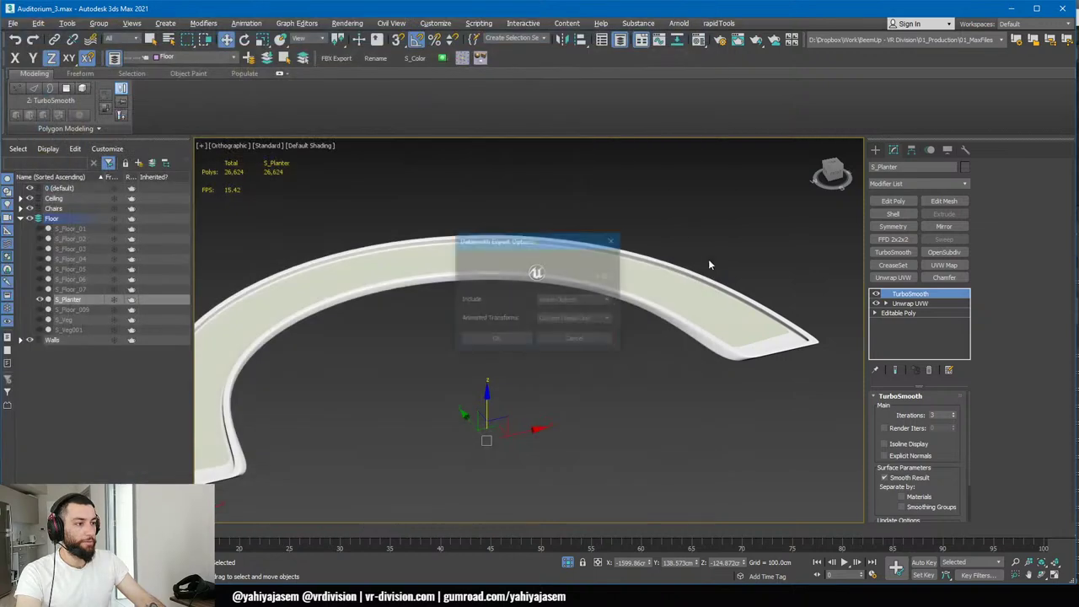
click(518, 339)
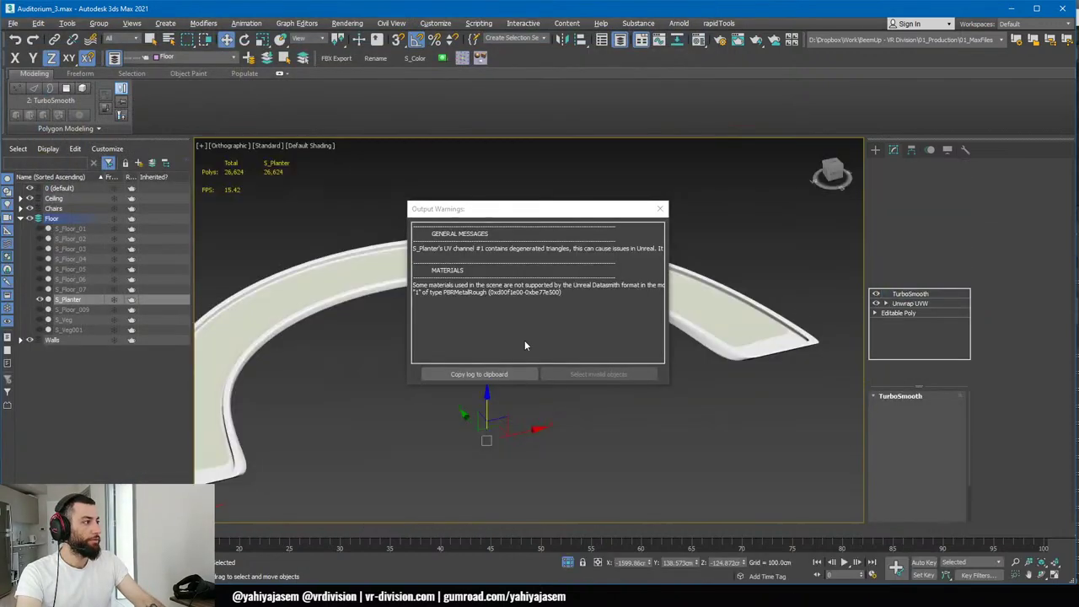
- Switch to Unreal Editor and import Planter.udatasmith into the Auditorium project's DT folder, with geometry only and generated lightmap UVs
key(alt+Tab)
key(alt+Tab)
key(alt+Tab)
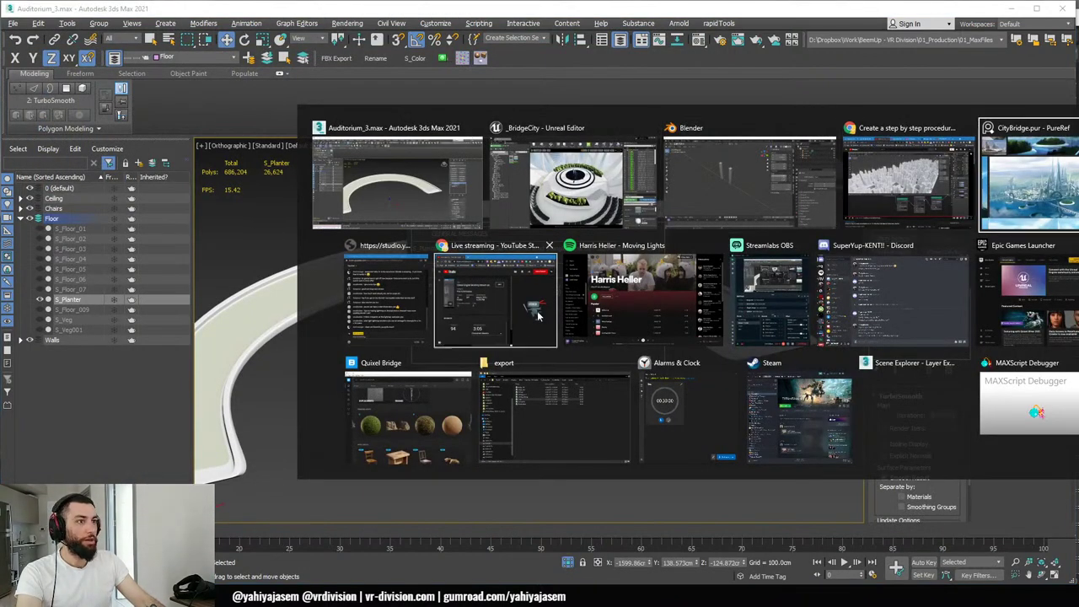
click(573, 182)
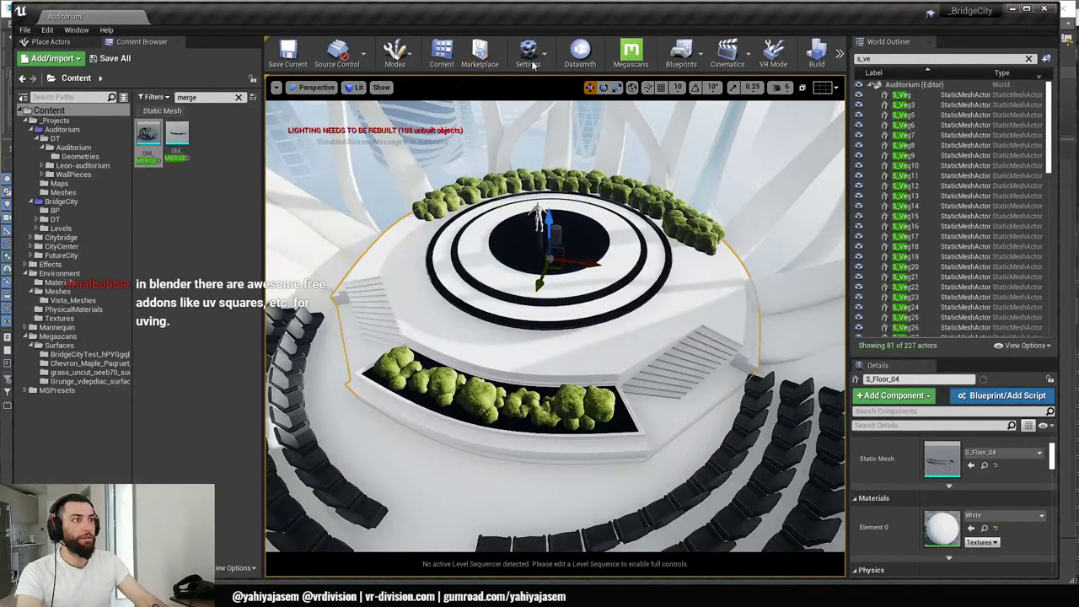
click(580, 52)
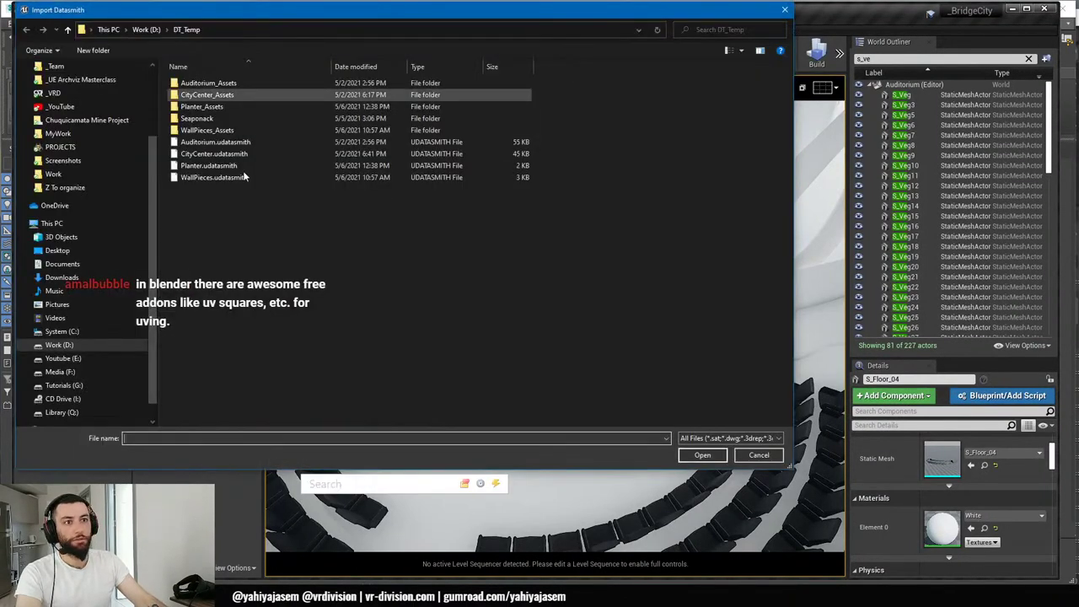
double_click(244, 176)
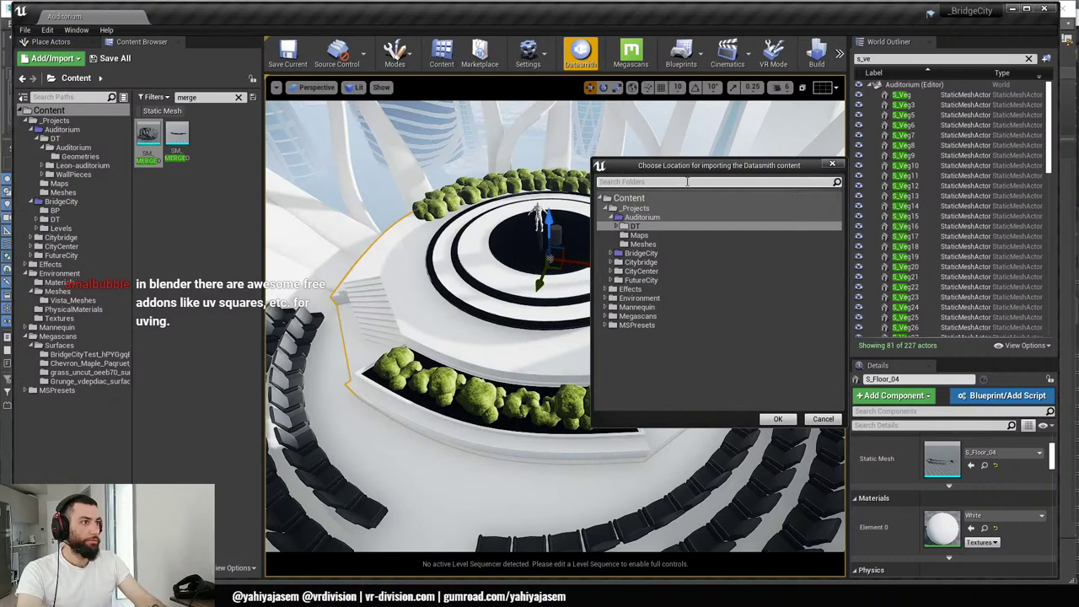
click(540, 223)
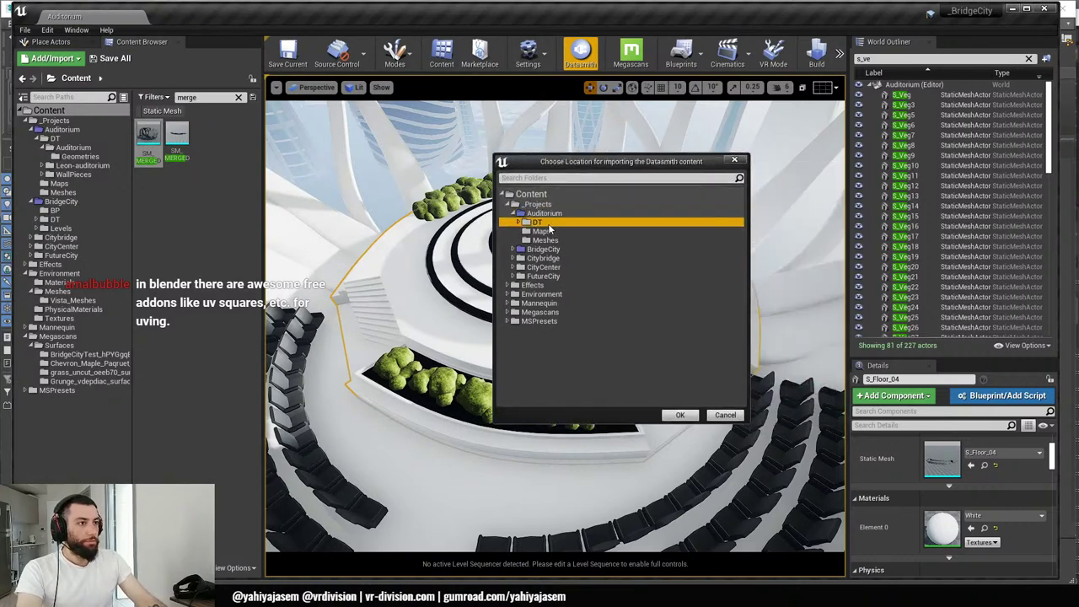
click(680, 414)
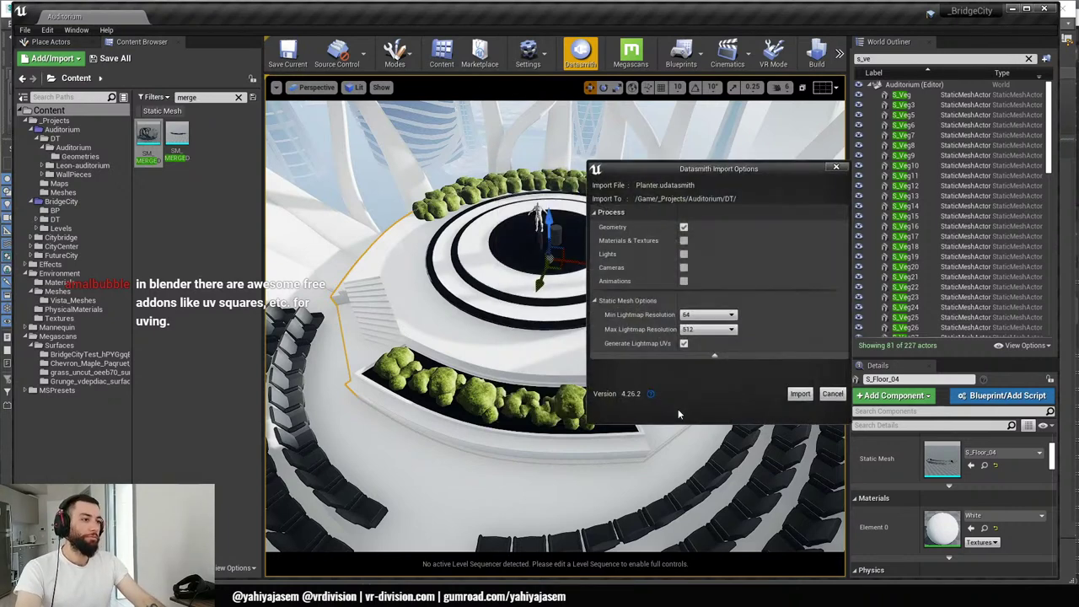
click(800, 396)
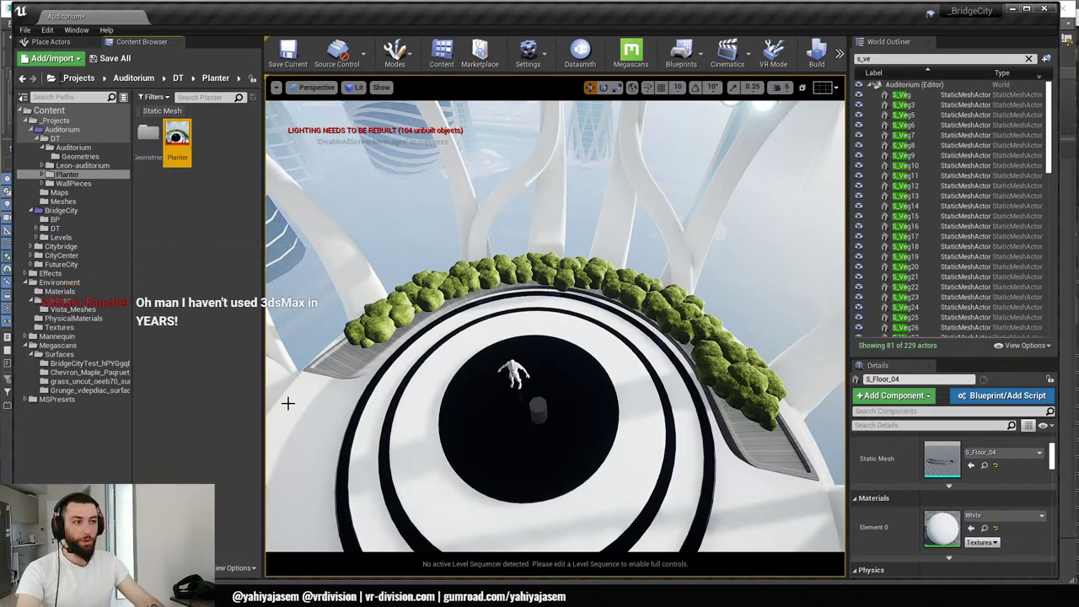
- Switch to the browser and search the web for "uv squares" in a new tab
right_drag(287, 403, 287, 446)
key(alt+Tab)
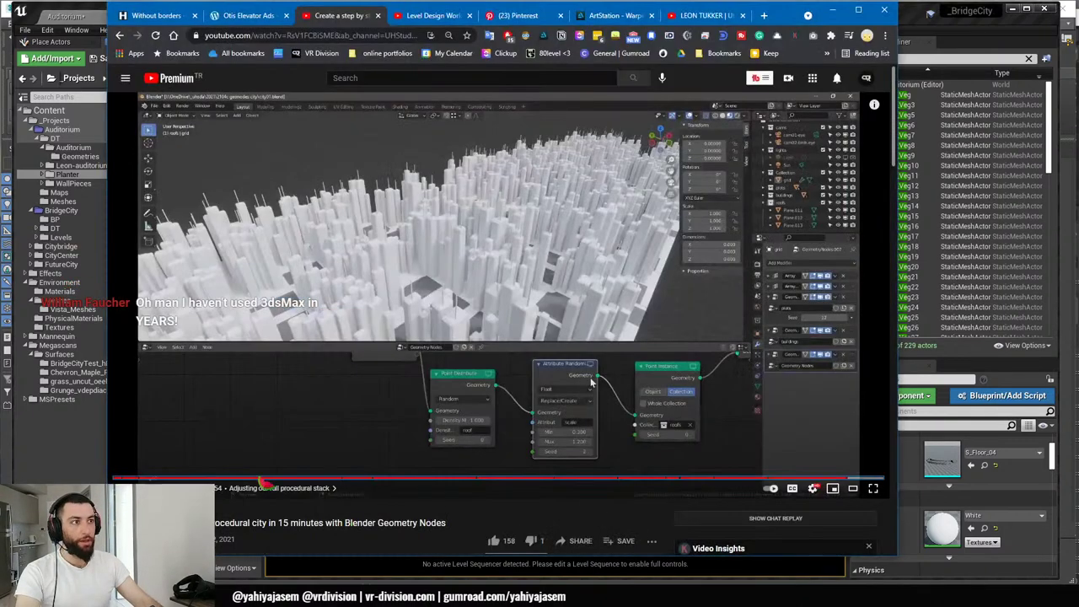
key(ctrl+t)
text(uv sq)
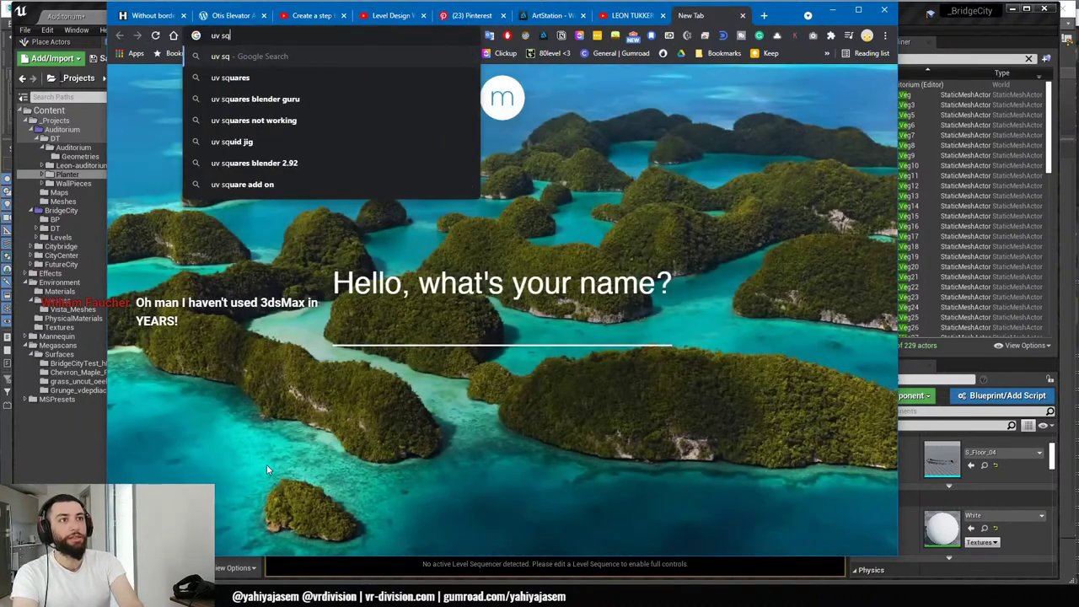
text(uares&rlz=1C1CHBF_enTR749TR74)
key(Return)
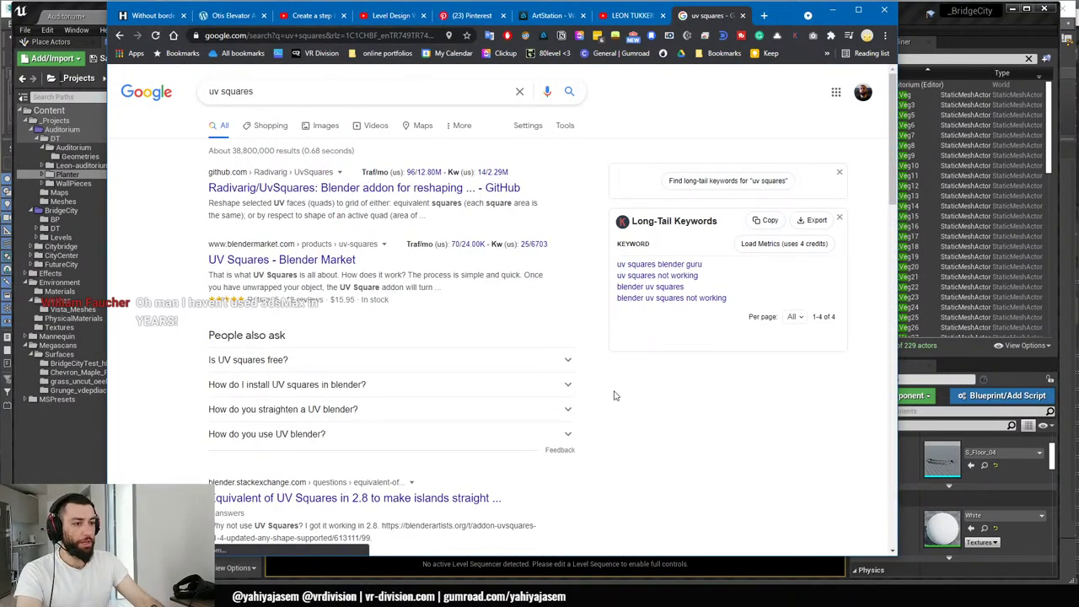
- Open the UV Squares pages on Blender Market and GitHub, read the GitHub readme, and close the GitHub page
click(314, 262)
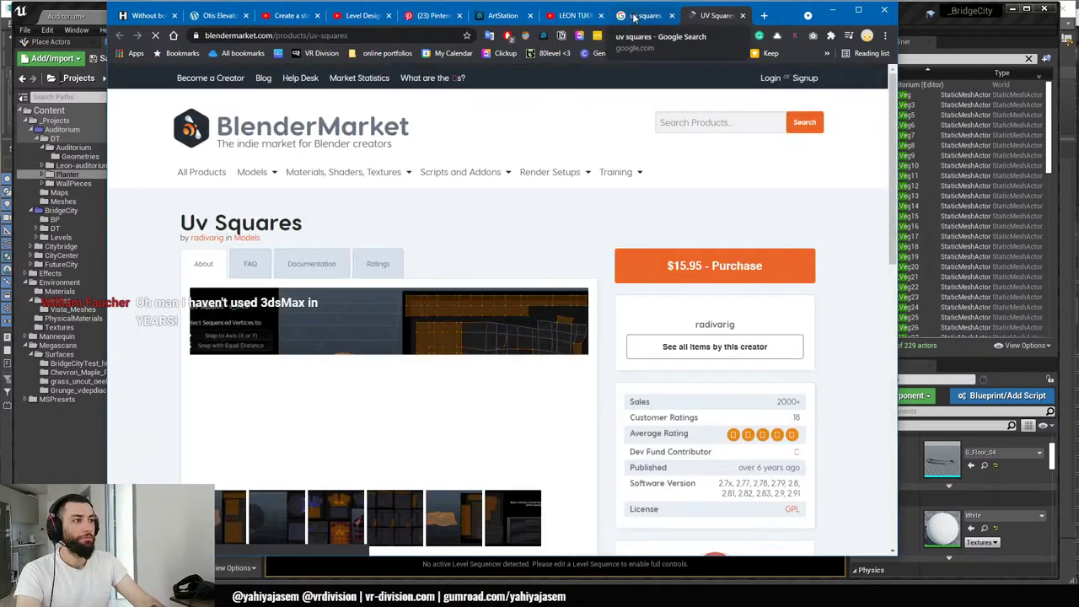
click(634, 16)
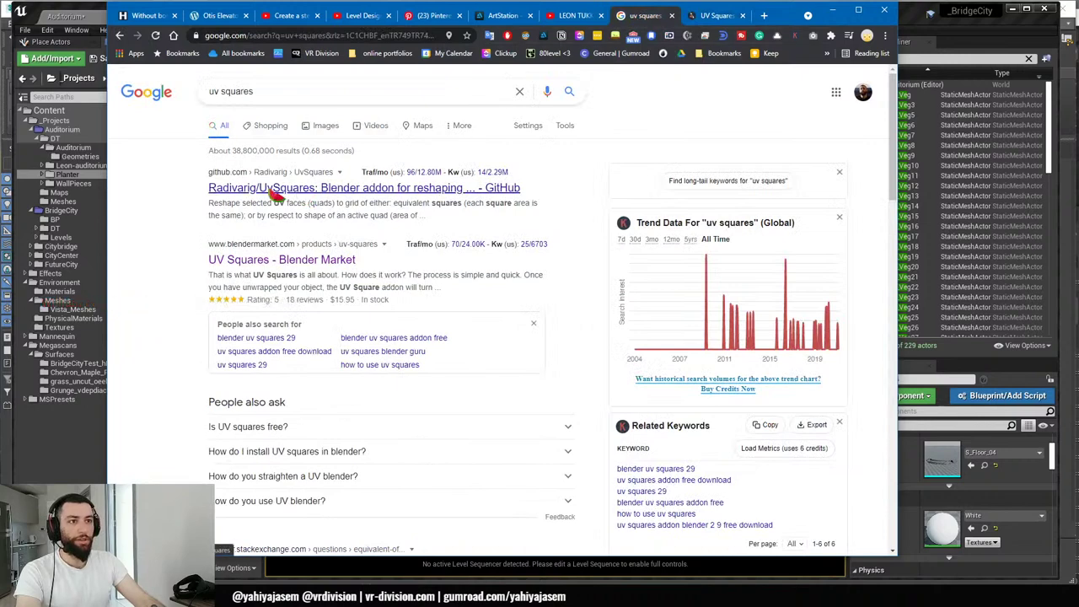
middle_click(278, 192)
click(705, 17)
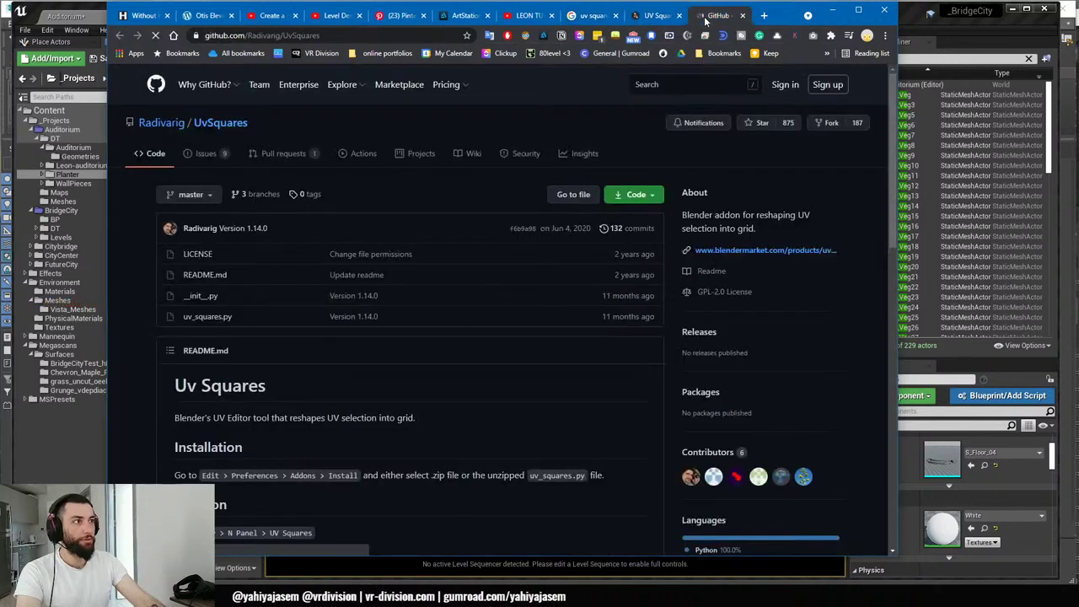
scroll(216, 184, down, 3)
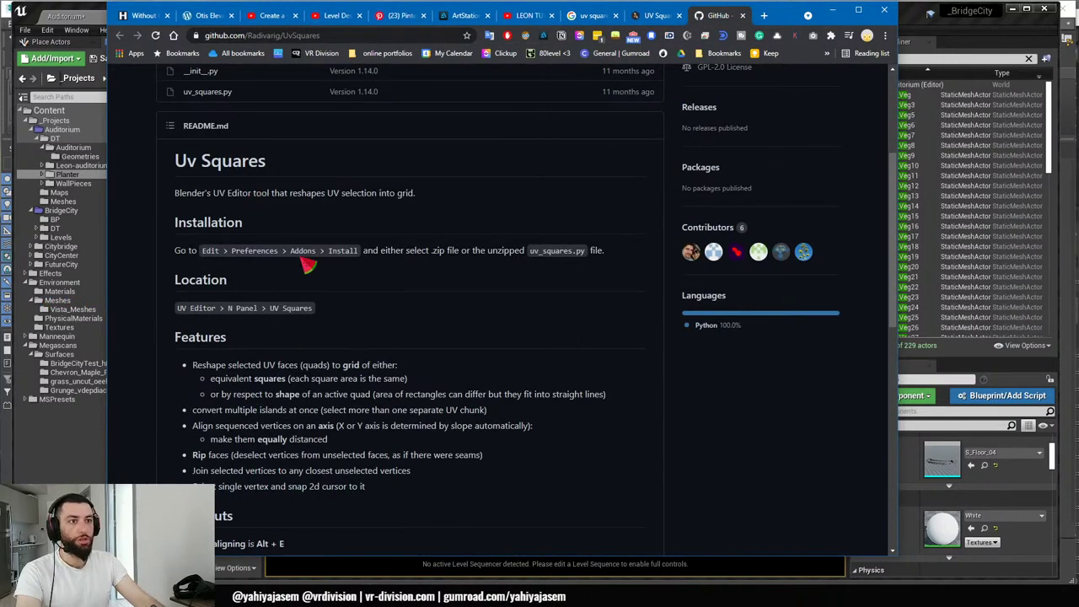
scroll(321, 270, down, 1)
scroll(467, 289, down, 5)
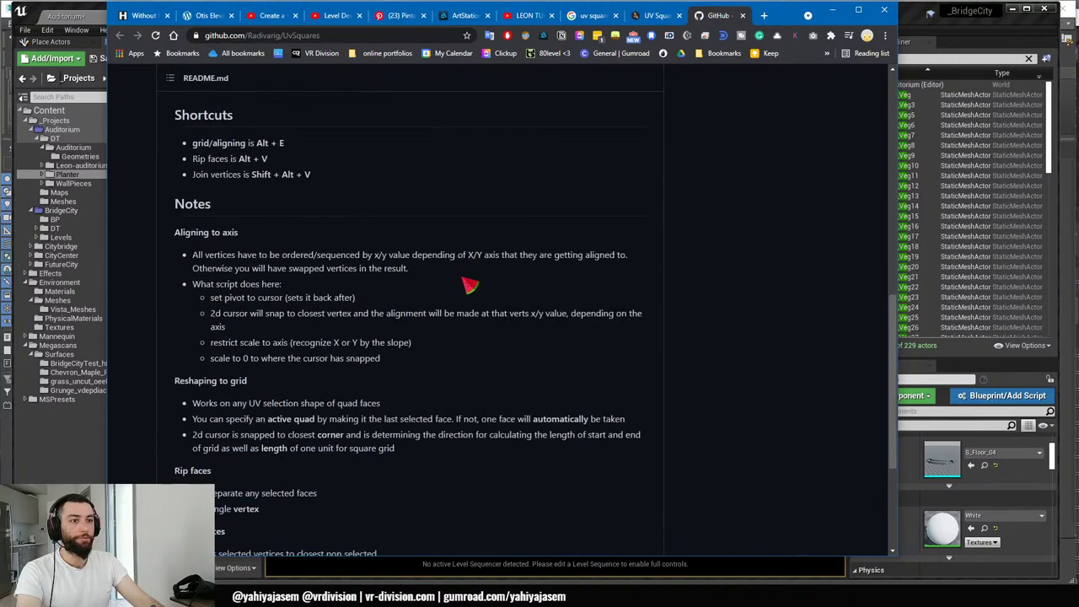
key(ctrl+w)
- Read through the UV Squares add-on's description and preview images on its Blender Market page
scroll(455, 334, down, 8)
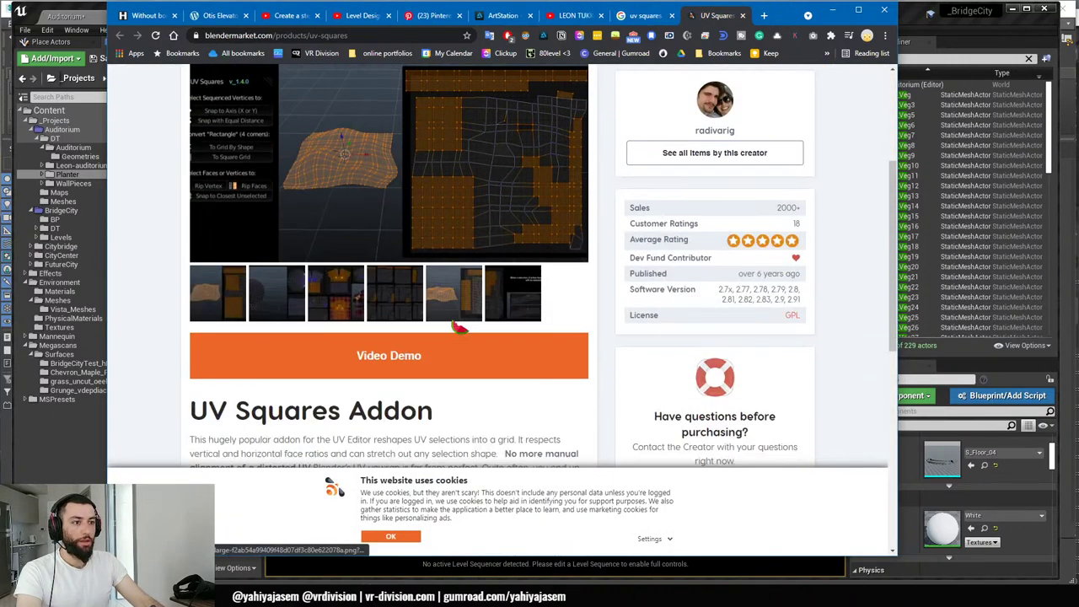
scroll(396, 300, down, 1)
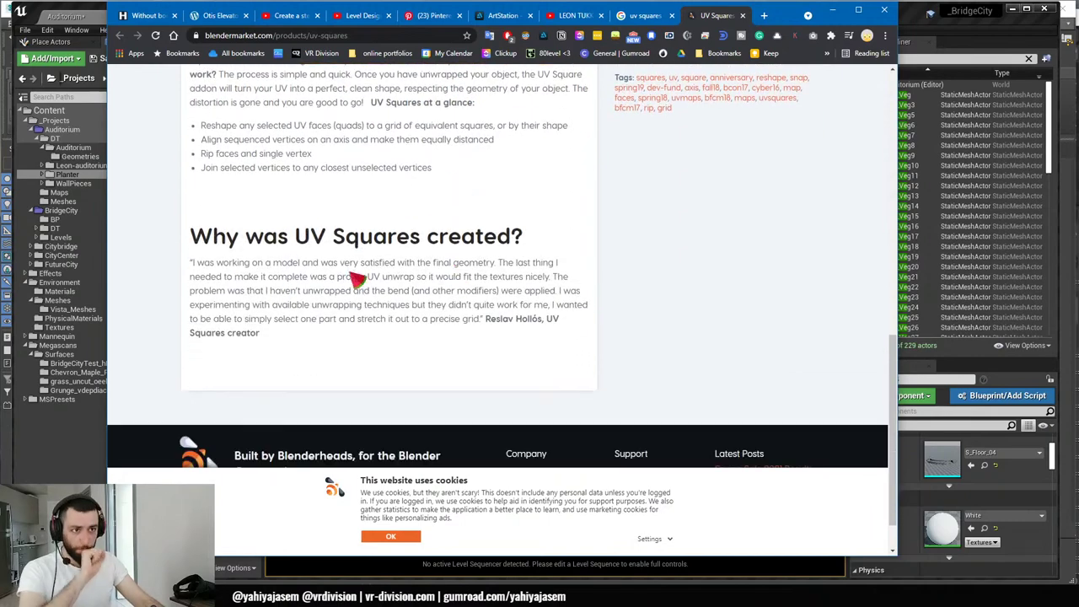
scroll(345, 287, up, 8)
scroll(348, 288, up, 2)
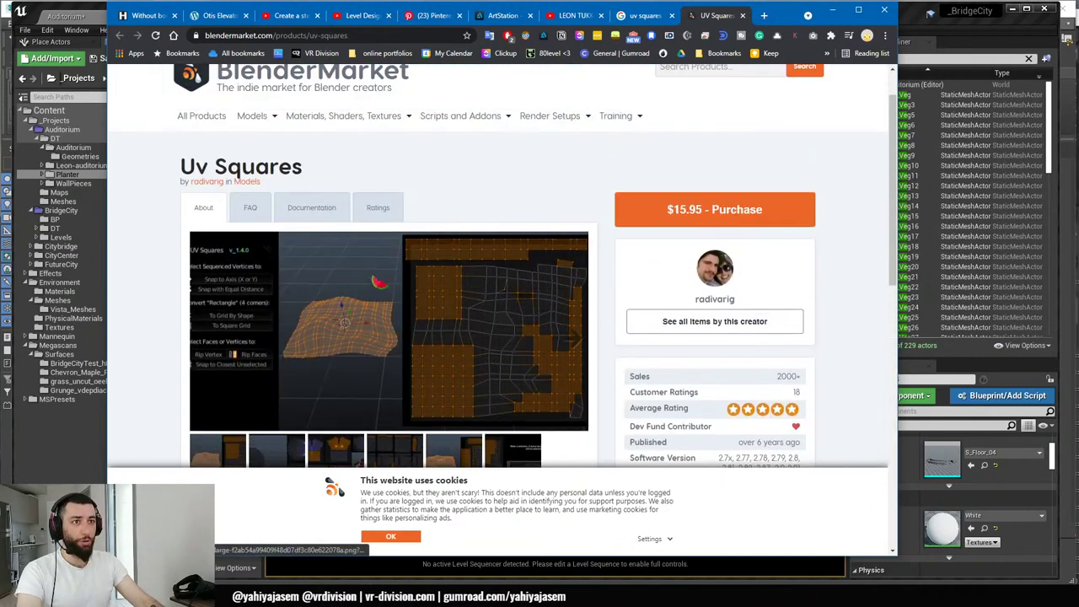
scroll(824, 125, down, 6)
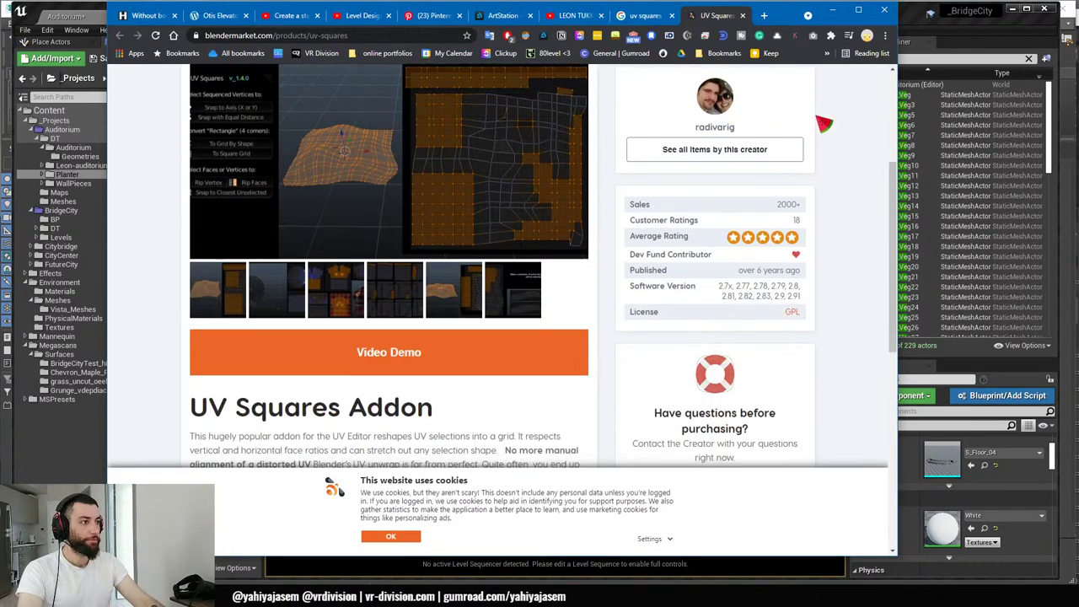
- Return to Unreal Editor, examine the imported planter around the round stage, and select it in the level
click(831, 10)
right_drag(645, 273, 768, 346)
key(w)
right_drag(557, 295, 536, 240)
key(s)
right_drag(632, 286, 597, 304)
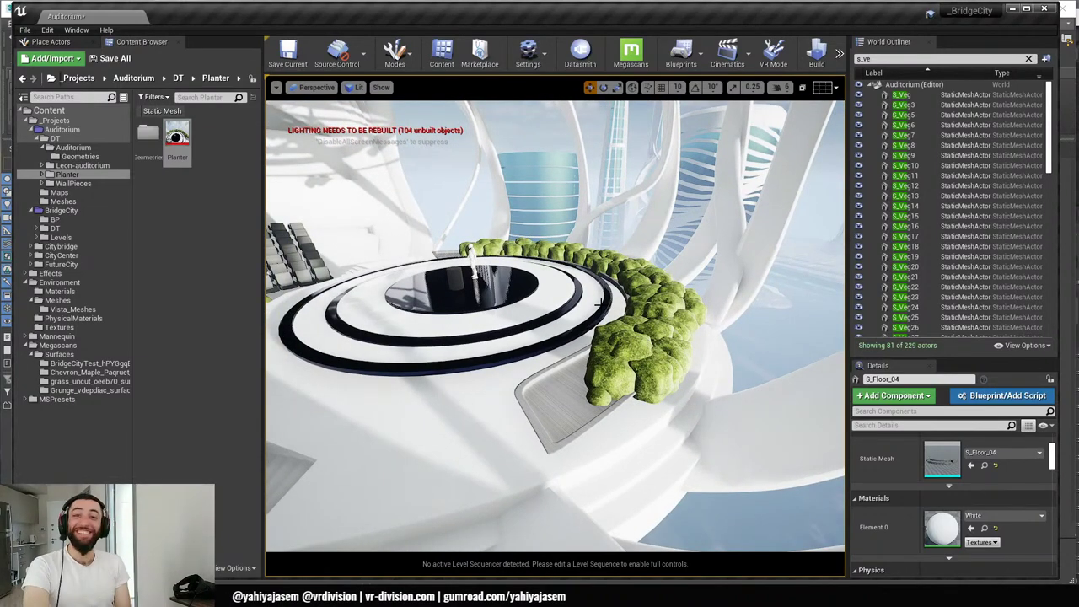
right_drag(554, 306, 543, 388)
click(535, 376)
key(ctrl+e)
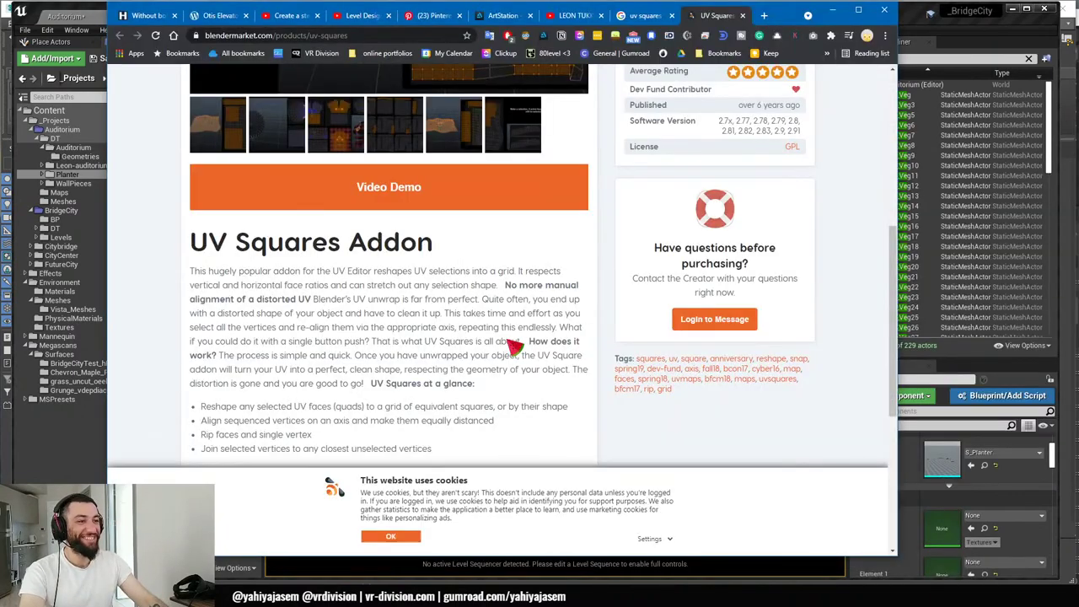
- Switch back to 3ds Max, dismiss the Datasmith export warnings, and show the smoothed planter with edged faces
key(alt+Tab)
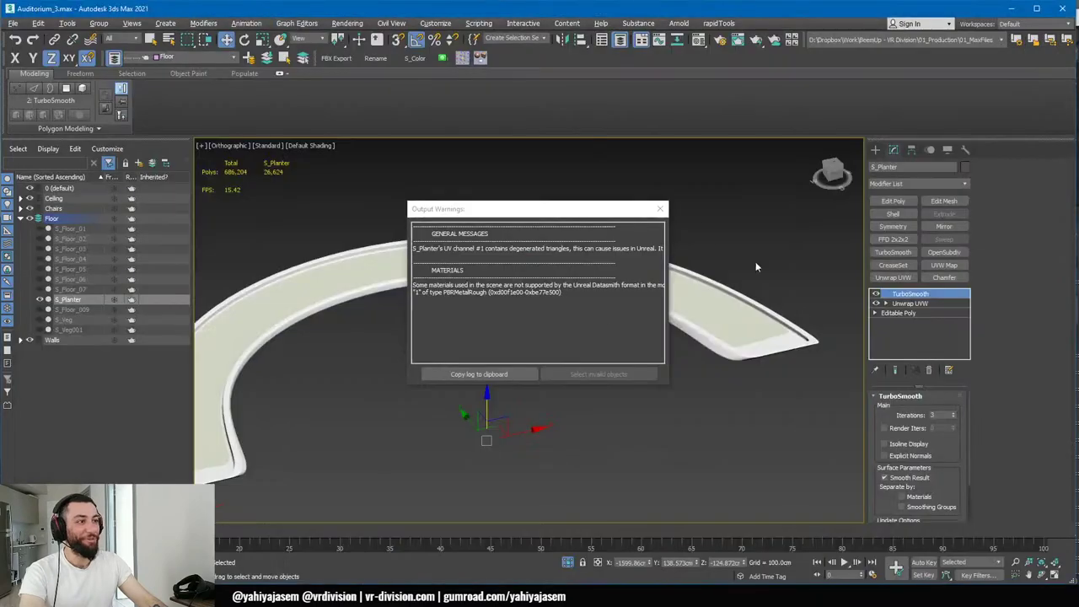
click(660, 209)
alt+middle_drag(675, 287, 761, 293)
key(F4)
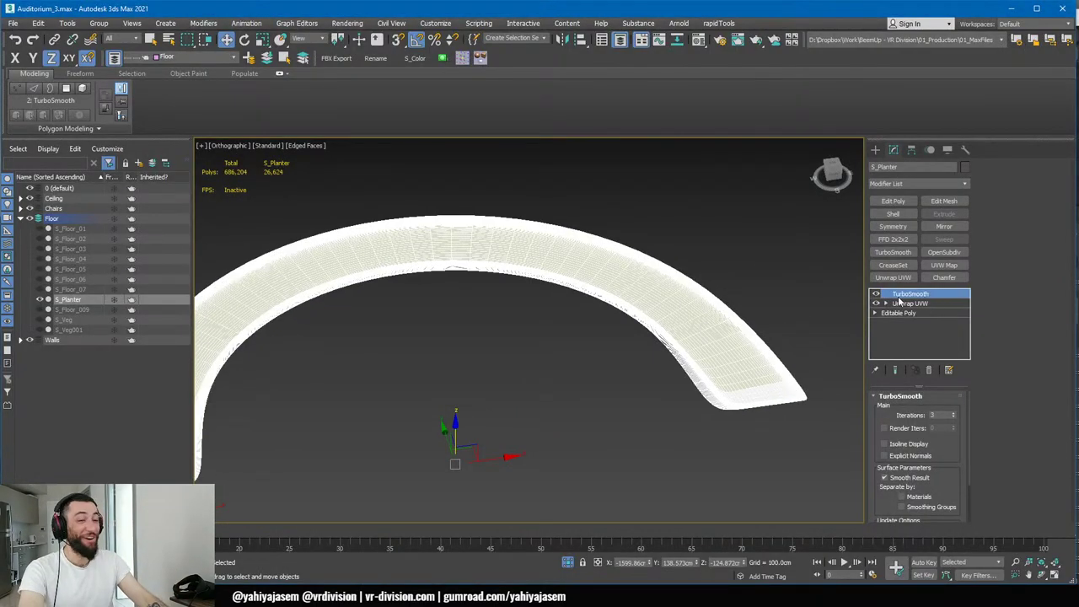
alt+middle_drag(657, 267, 742, 249)
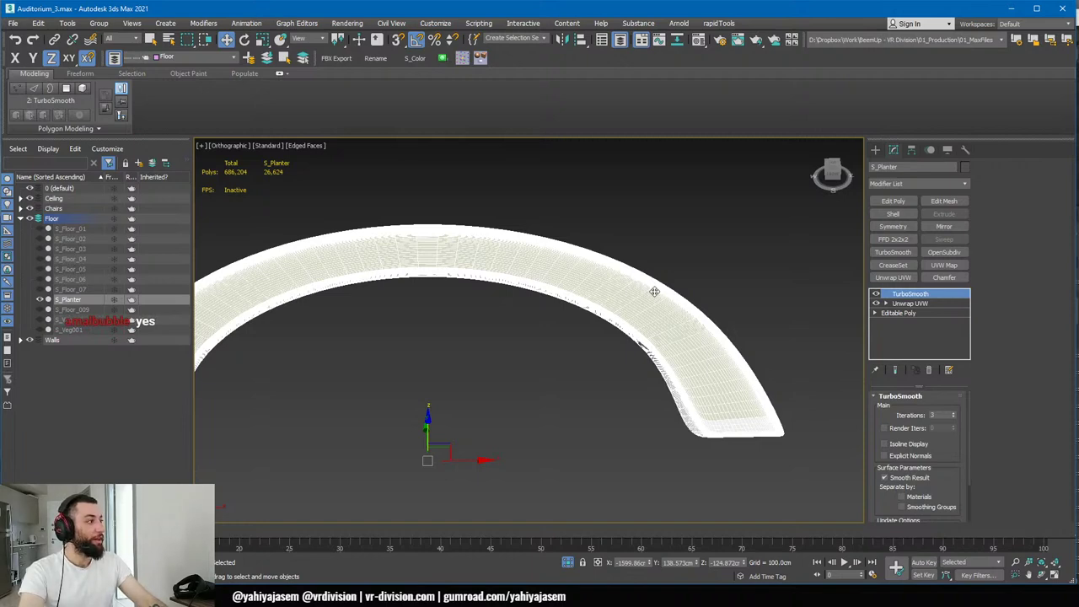
- Switch to Blender, look over the two tall boxes in its scene, and return to the planter in 3ds Max
key(alt+Tab)
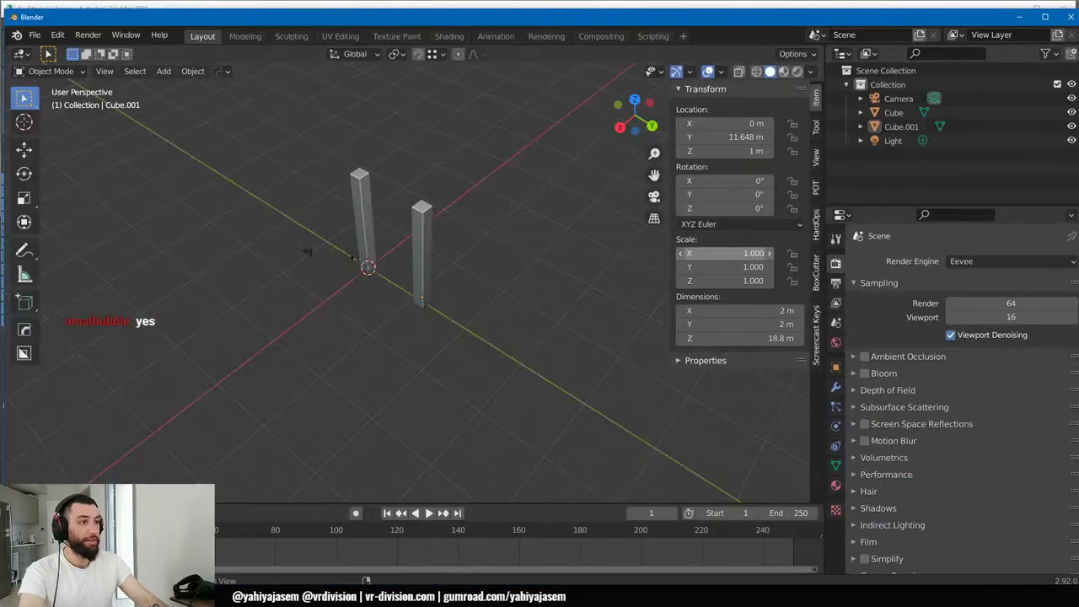
middle_drag(395, 203, 354, 179)
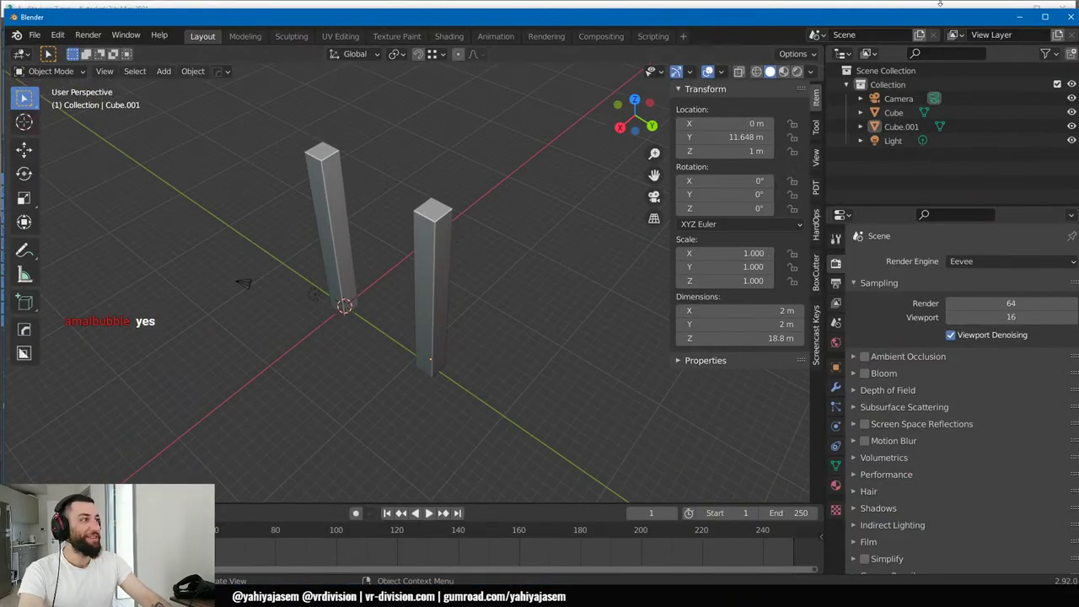
click(1019, 17)
scroll(651, 289, down, 3)
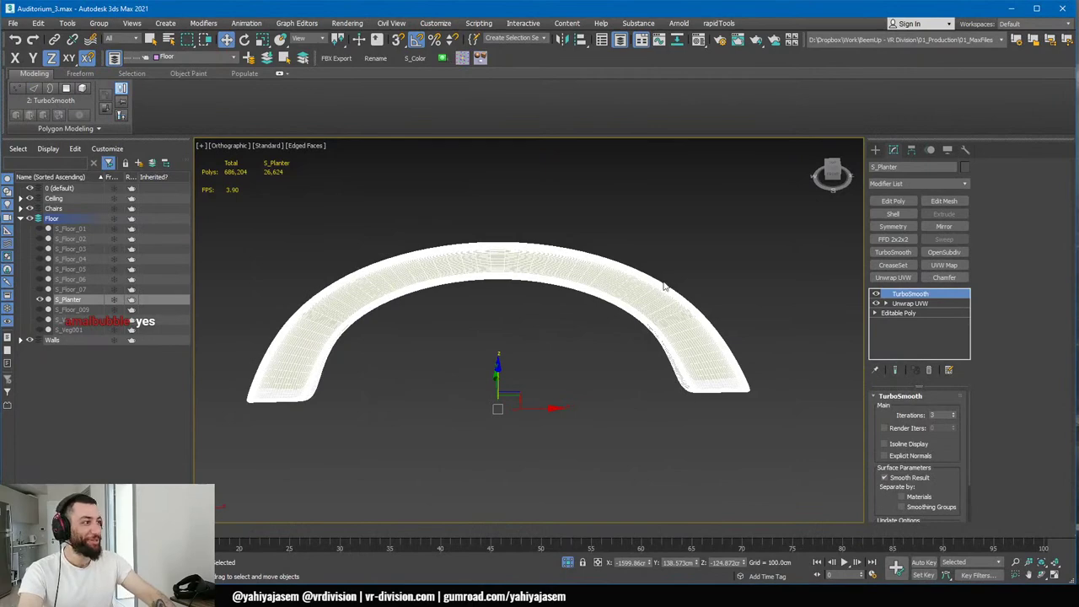
- Add a box-mapped UVW Map modifier to the planter and place it beneath TurboSmooth in the stack
scroll(666, 285, down, 2)
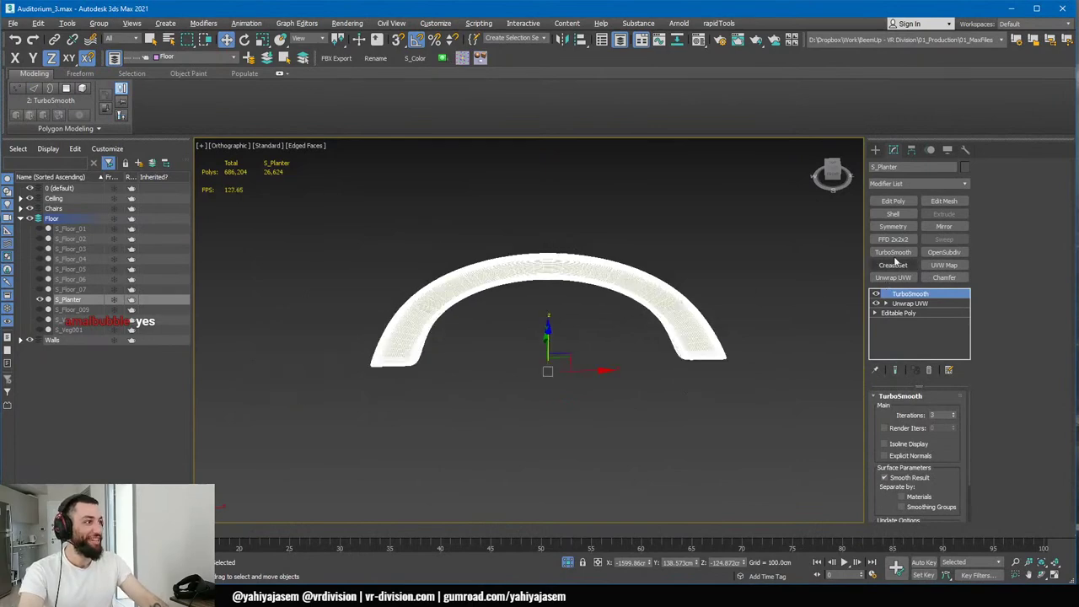
click(941, 265)
click(907, 442)
click(906, 459)
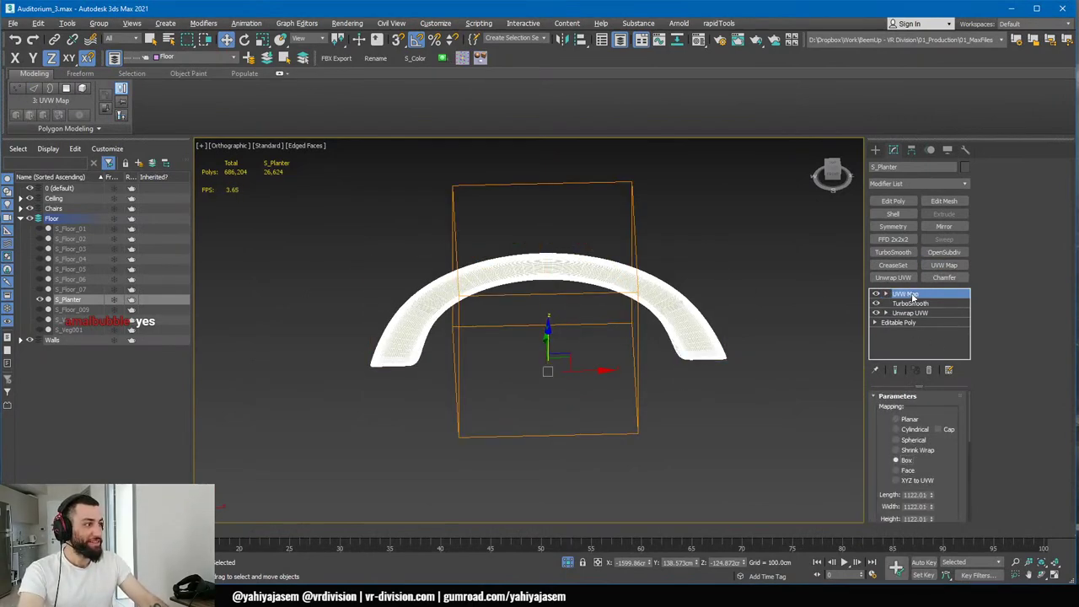
drag(913, 293, 911, 307)
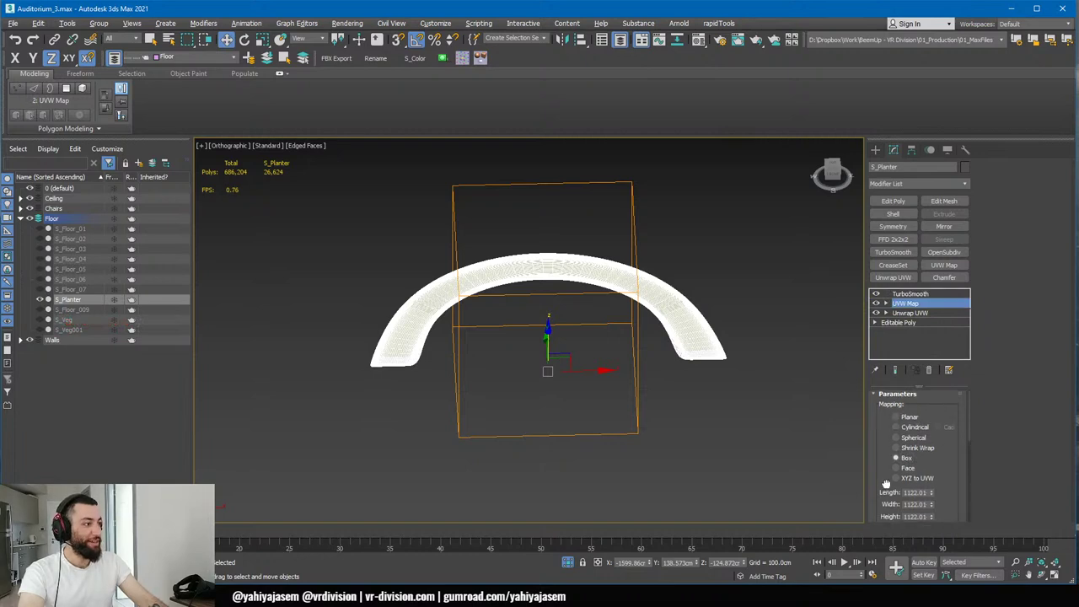
- Set the UVW Map box's length, width and height to 100 cm each
drag(887, 484, 886, 442)
double_click(914, 452)
text(100)
key(Tab)
text(100)
key(Tab)
text(100)
key(Return)
alt+middle_drag(639, 392, 676, 417)
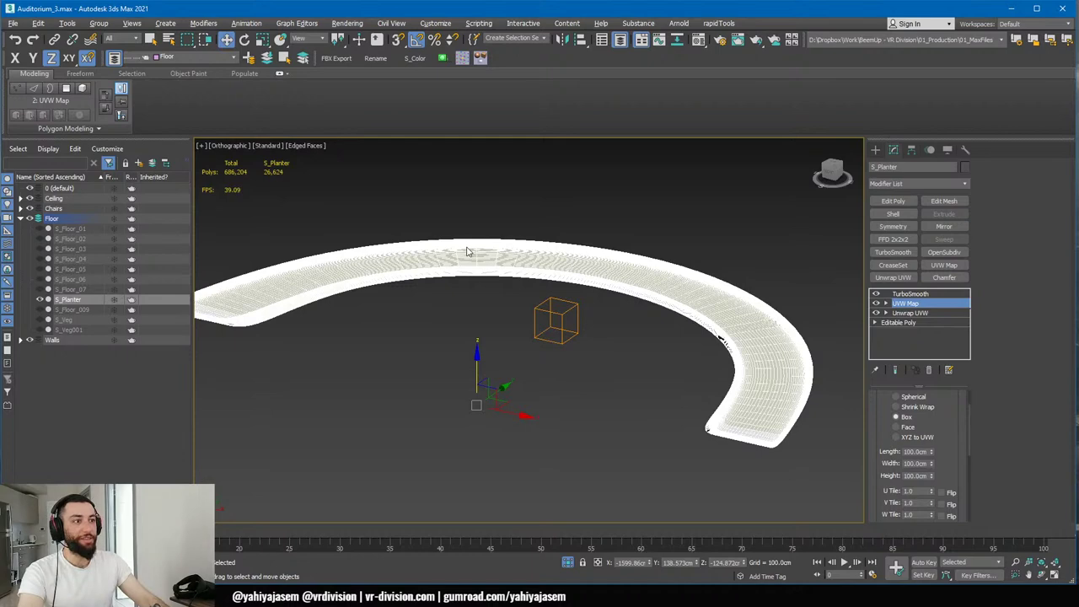
- Export only the selected planter via Datasmith, overwriting Planter.udatasmith in the DT_Temp folder
key(alt+f)
key(e)
key(s)
click(120, 160)
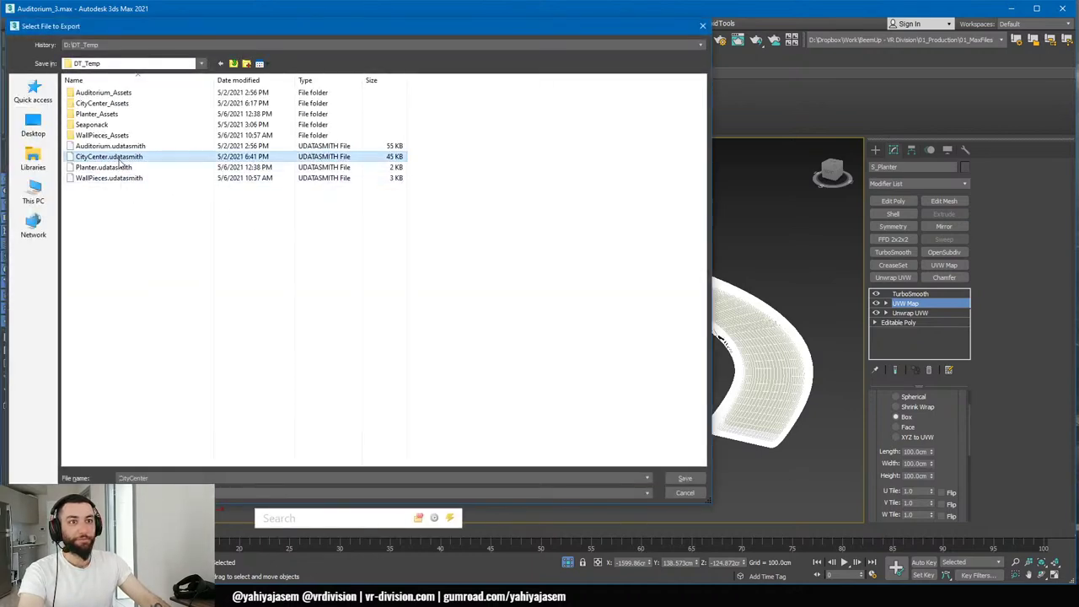
click(105, 167)
double_click(105, 167)
click(558, 310)
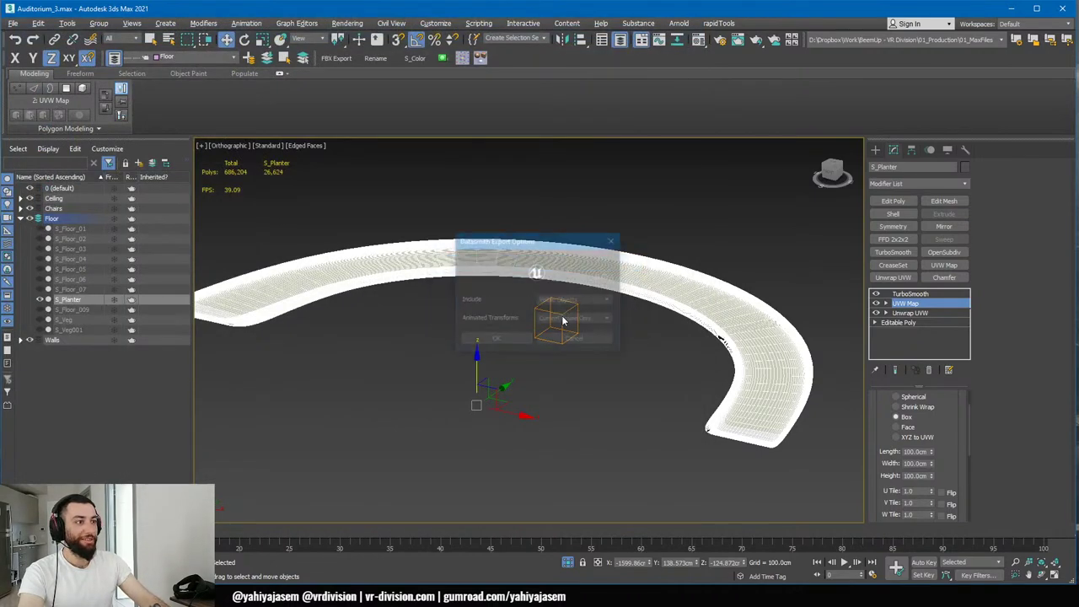
click(495, 338)
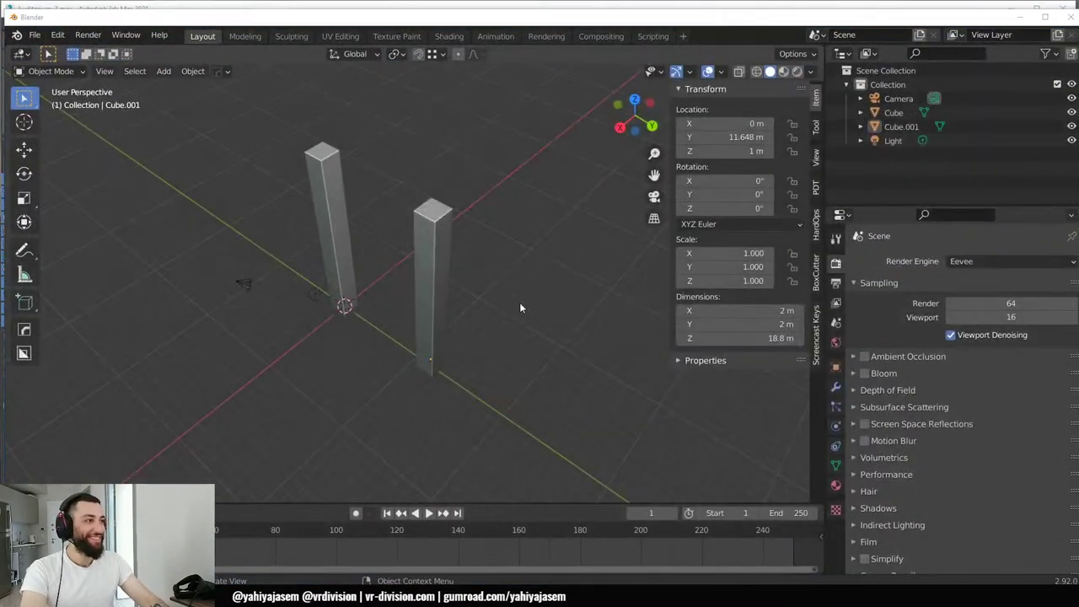
- Switch to Unreal Editor, reimport the S_Planter mesh, and check the checker pattern on the planter in the level
key(alt+Tab)
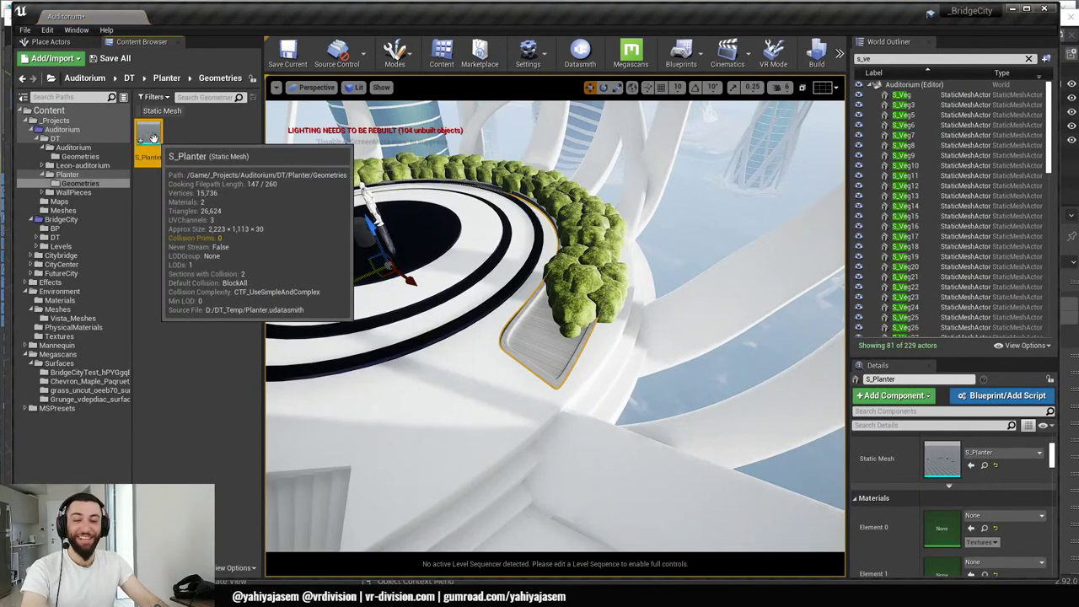
right_click(152, 138)
click(204, 212)
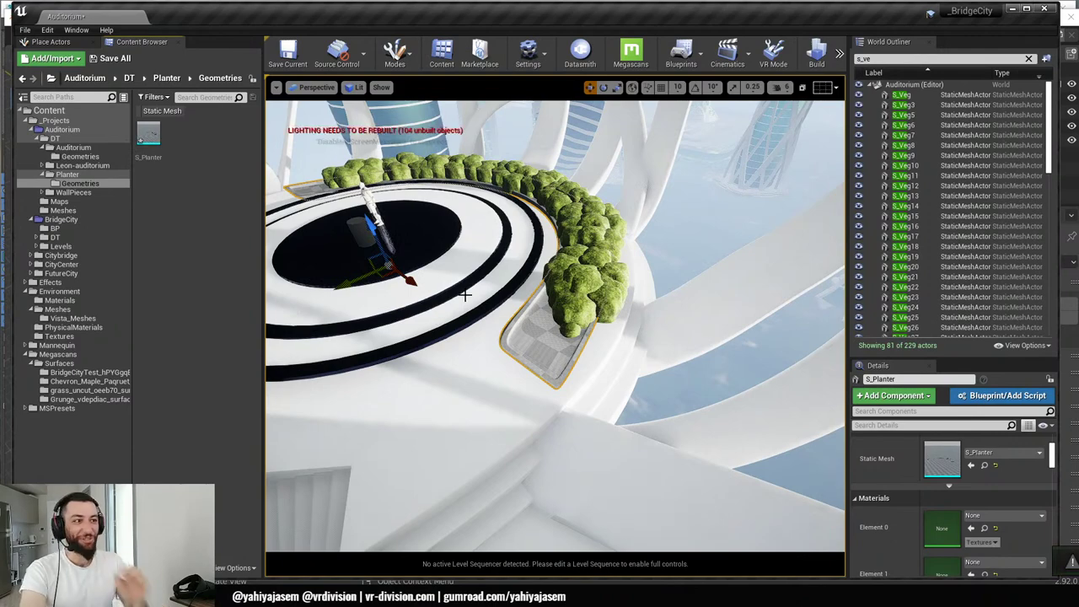
right_drag(495, 431, 563, 432)
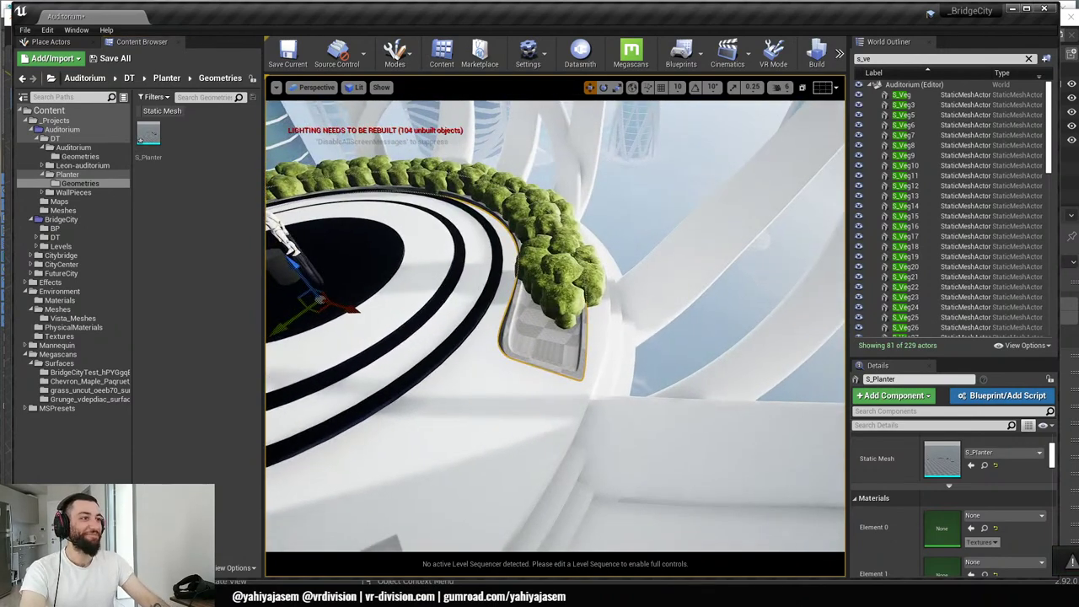
- Locate the White material used by S_Floor_04 in the content folders and apply it to the planter's rim
click(563, 432)
click(984, 528)
right_drag(675, 405, 671, 472)
drag(150, 283, 544, 311)
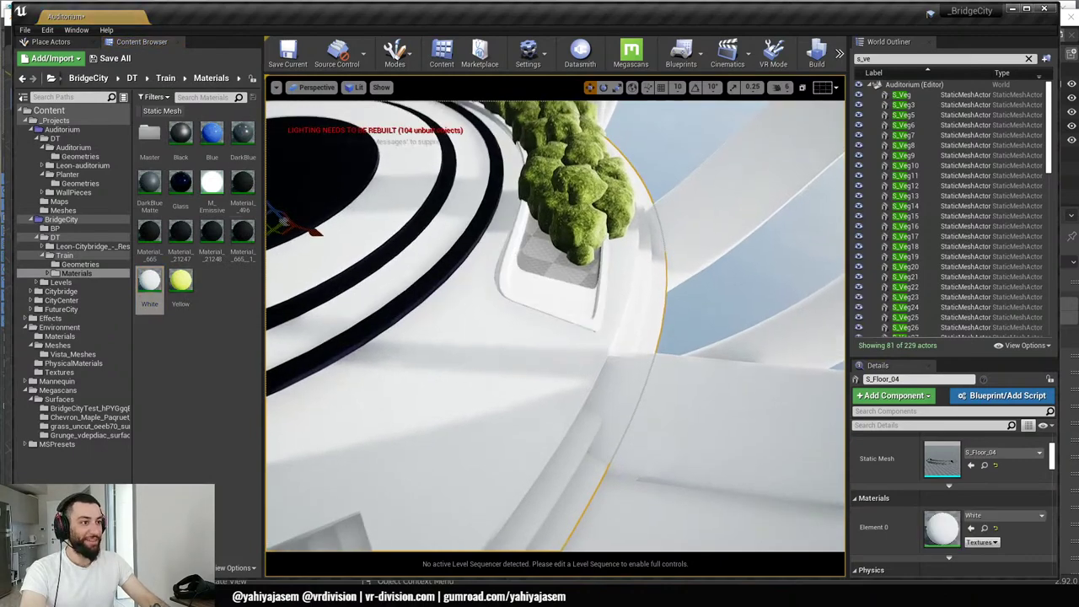
- Locate the Glass material used by S_Floor_05, try to apply it to the planter, and inspect the planter's end
mouse_move(544, 311)
right_down()
mouse_move(515, 228)
mouse_move(532, 304)
right_up()
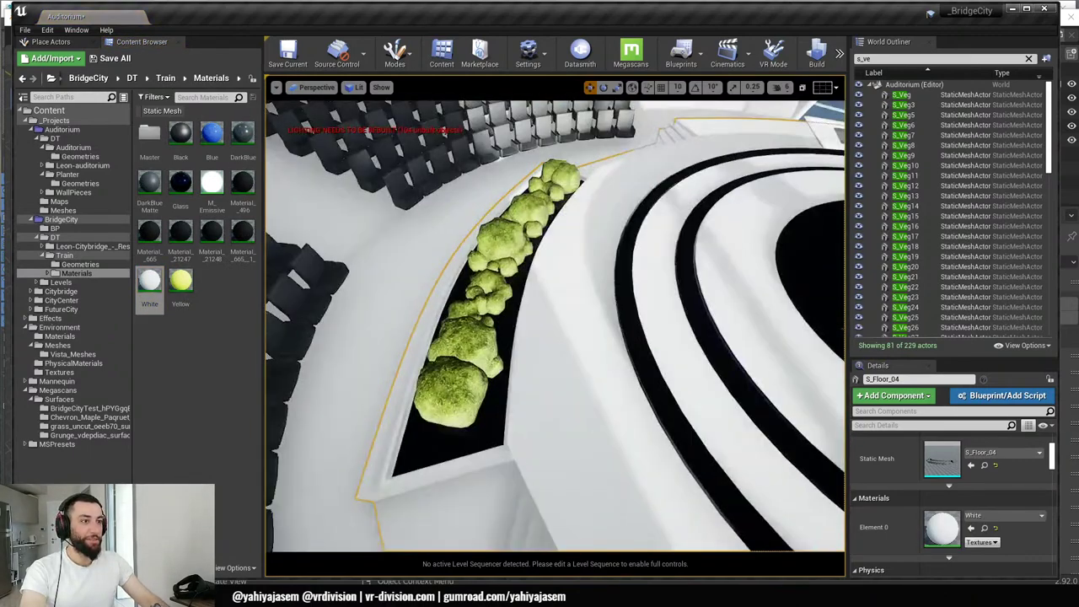
click(362, 477)
click(984, 528)
right_drag(657, 324, 656, 325)
drag(182, 186, 572, 452)
right_drag(572, 451, 574, 450)
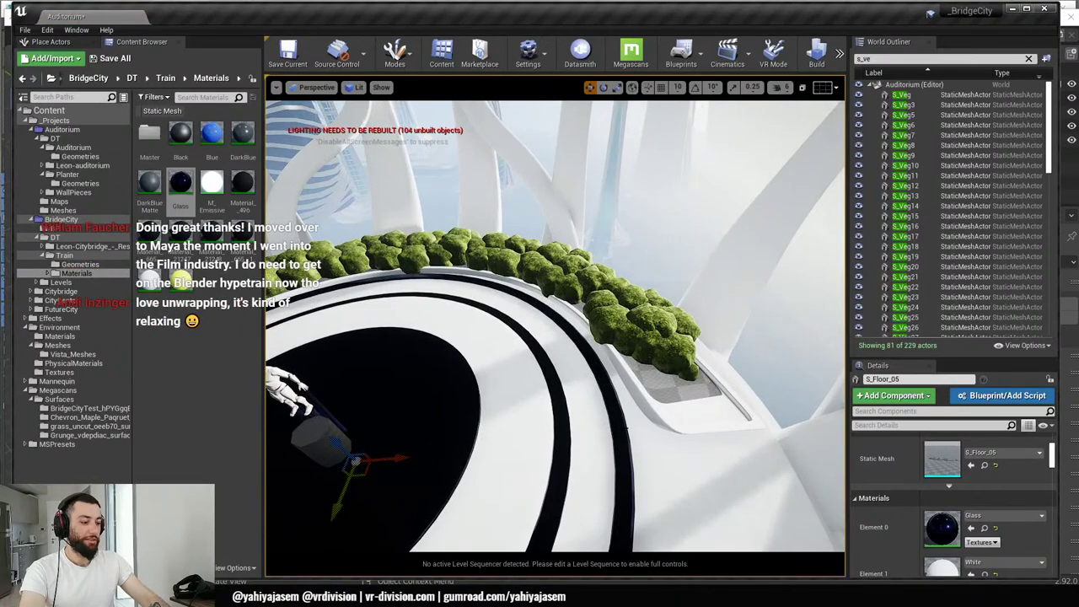
right_drag(540, 358, 540, 358)
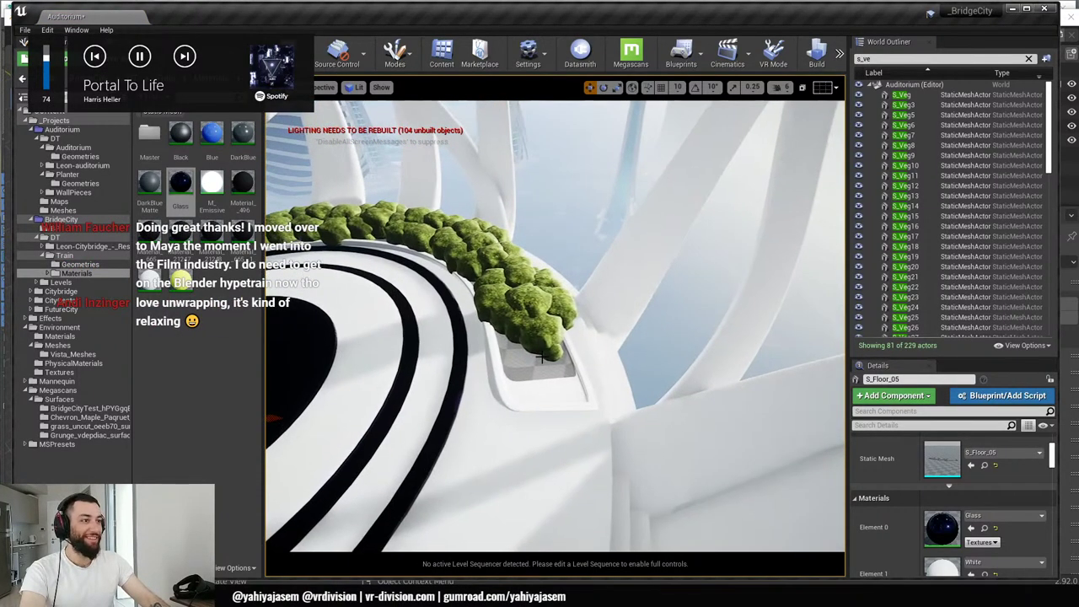
click(580, 366)
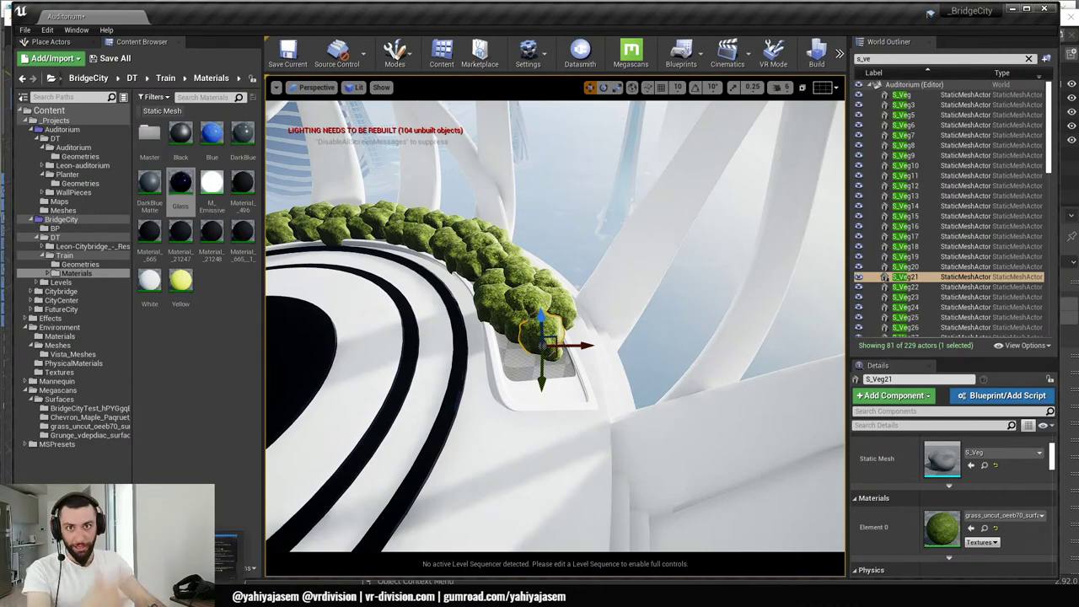
- Switch to Chrome and show the YouTube video on building a procedural city with Blender Geometry Nodes
click(237, 540)
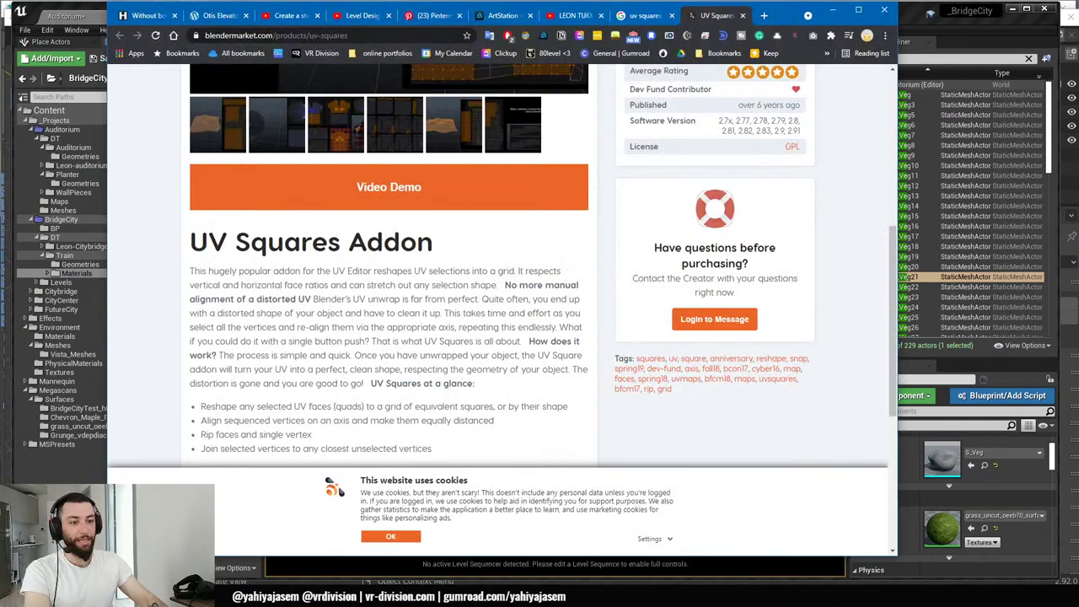
click(287, 16)
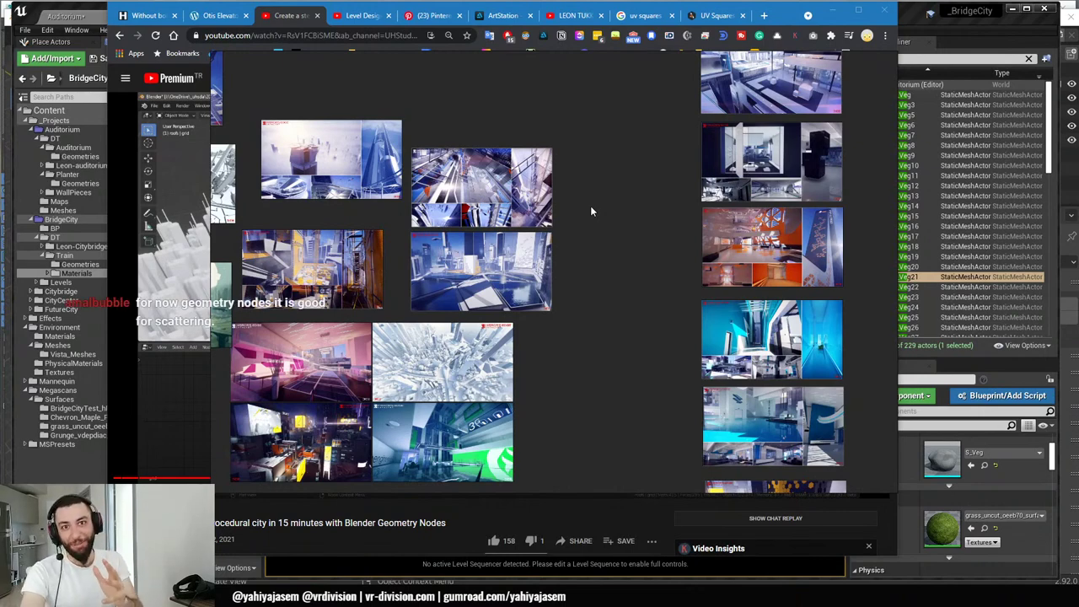
- Return to 3ds Max, dismiss the Datasmith export warnings, and look closely at the smoothed planter's mesh
key(alt+Tab)
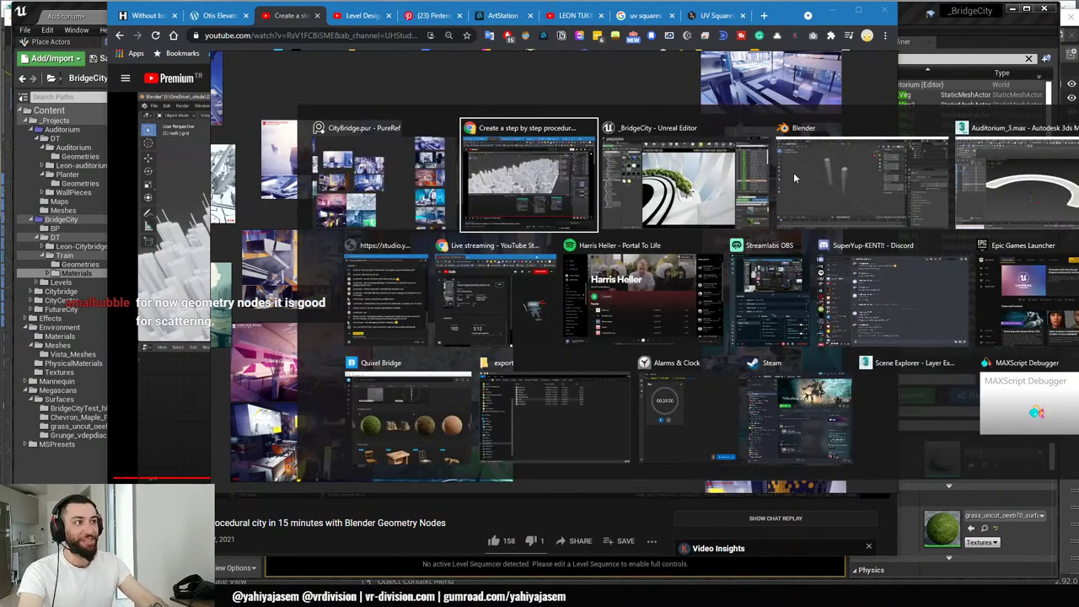
key(alt+Tab)
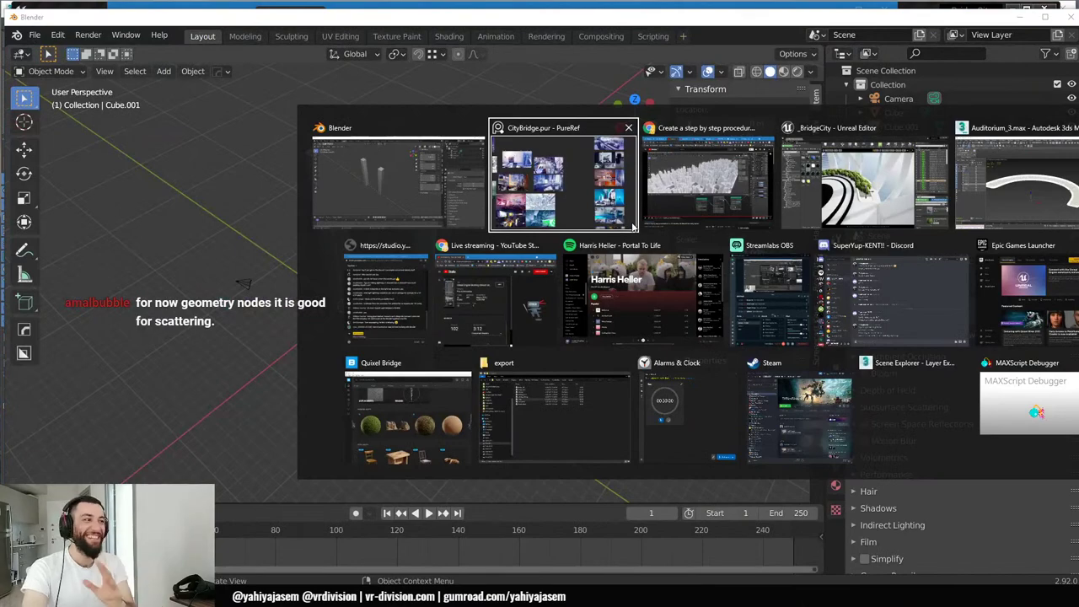
click(1006, 221)
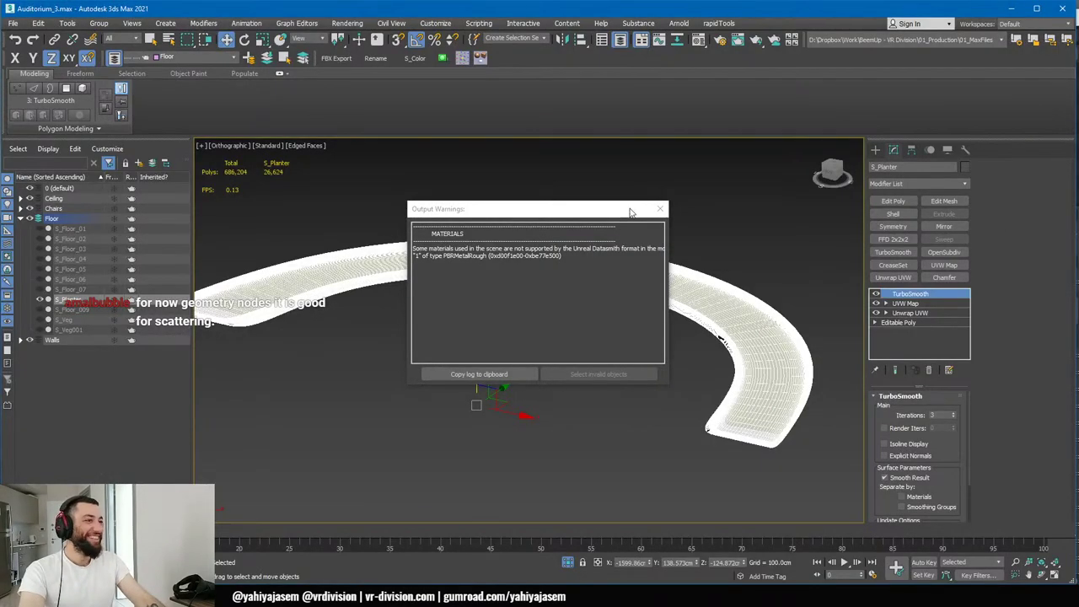
click(660, 209)
middle_drag(528, 253, 617, 277)
scroll(564, 258, up, 2)
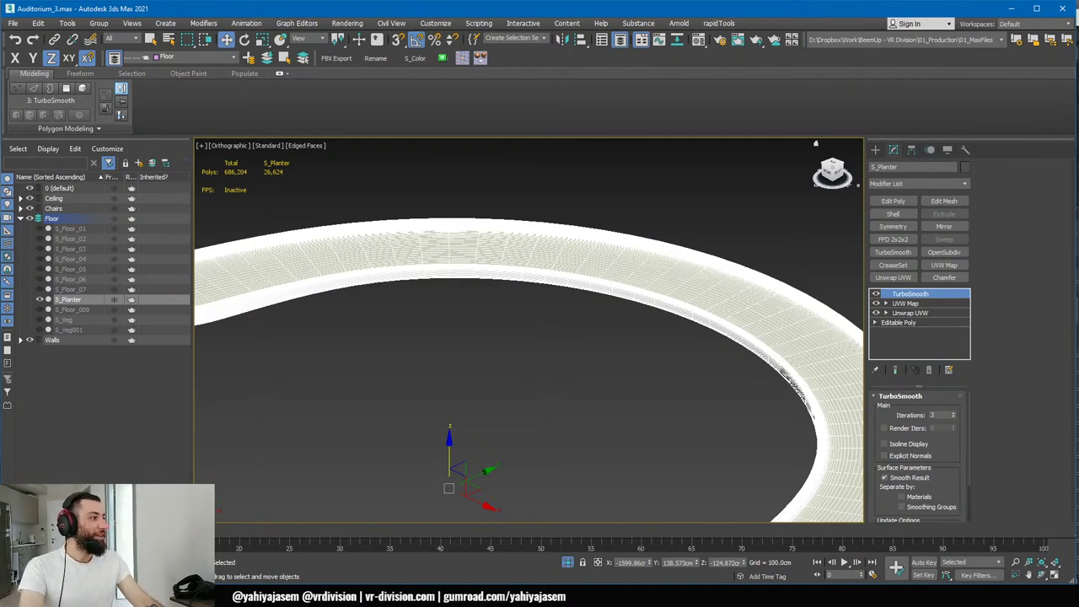
middle_drag(582, 319, 532, 305)
- Switch to Chrome, search the web for "jama jurabaev" in a new tab, and open the artist's ArtStation profile
key(alt+Tab)
key(ctrl+t)
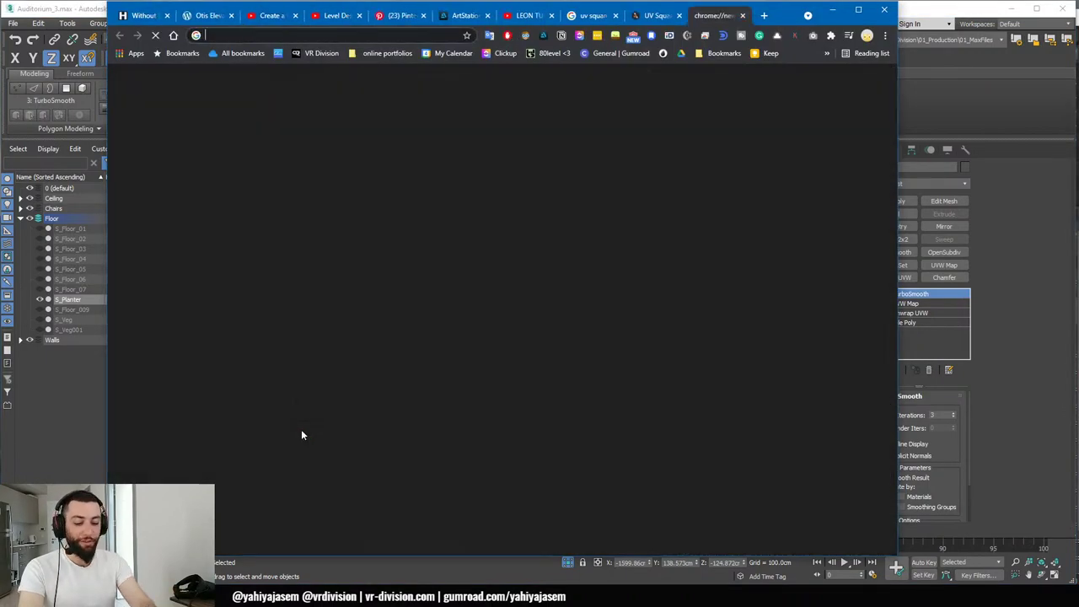
text(jama)
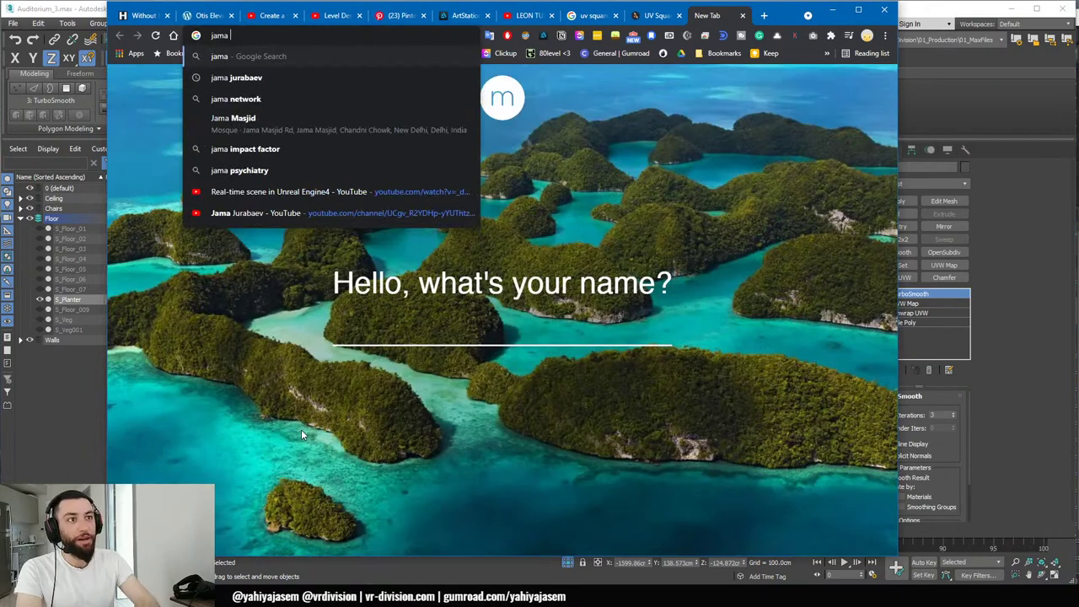
key(Return)
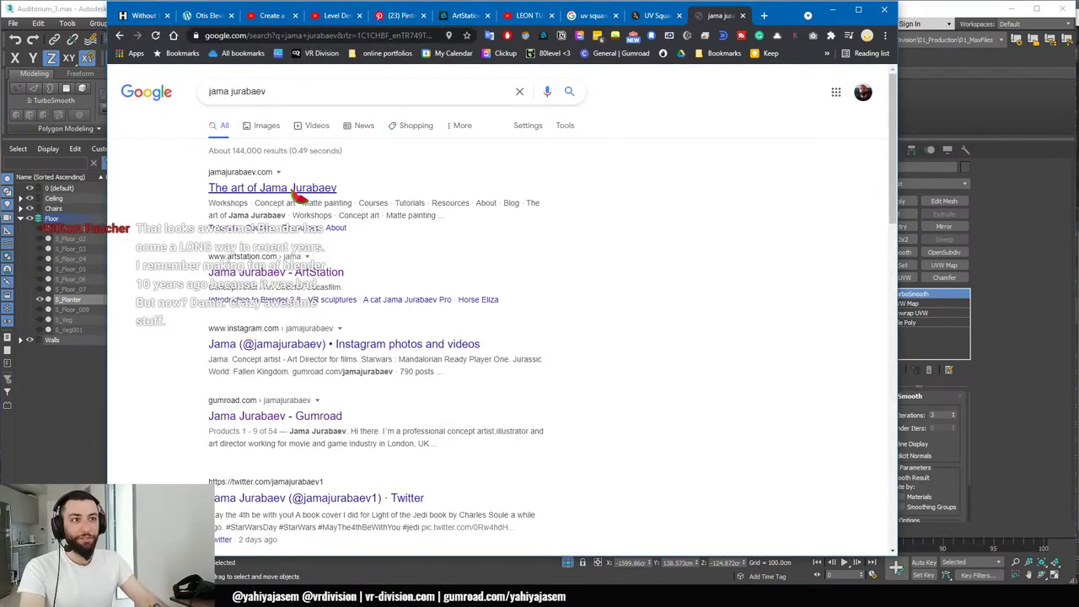
middle_click(293, 283)
click(721, 16)
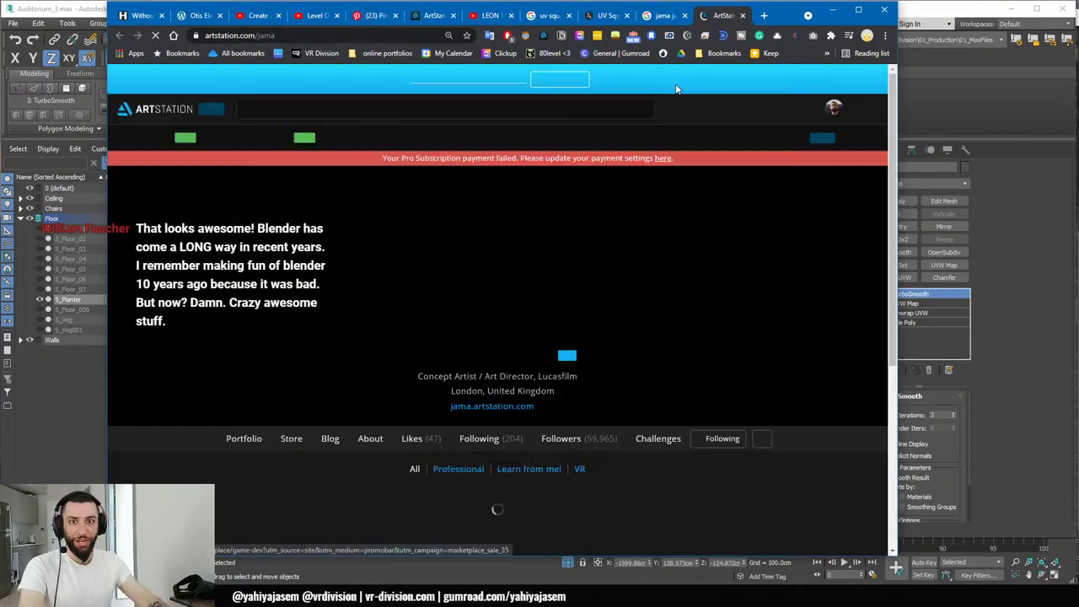
- Browse the artwork thumbnails in Jama Jurabaev's ArtStation portfolio, including the Mandalorian pieces, sculptures and Blender environment design
scroll(605, 253, down, 3)
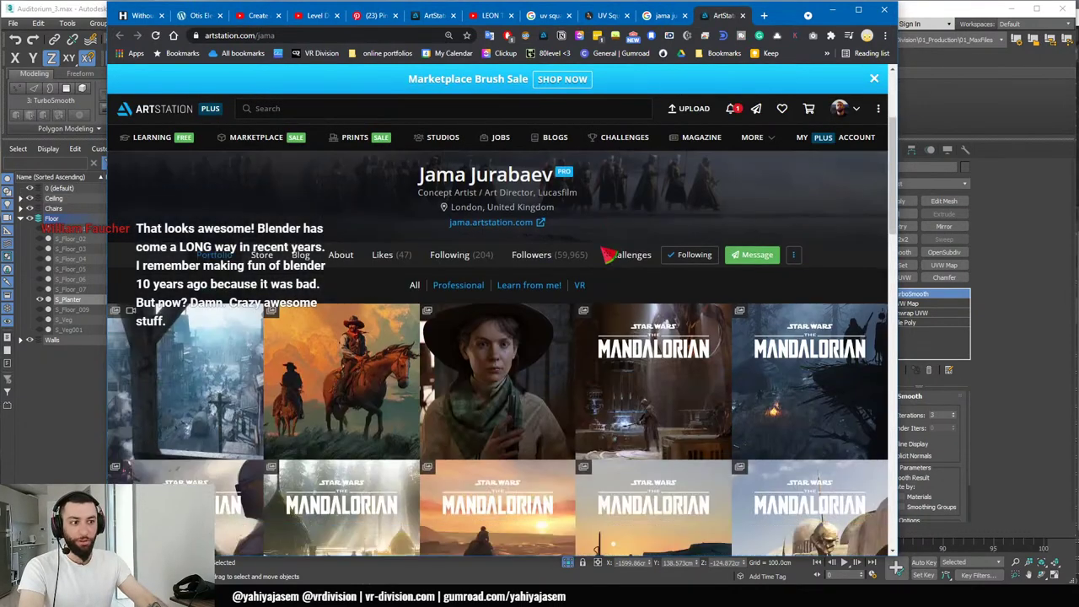
scroll(590, 161, down, 3)
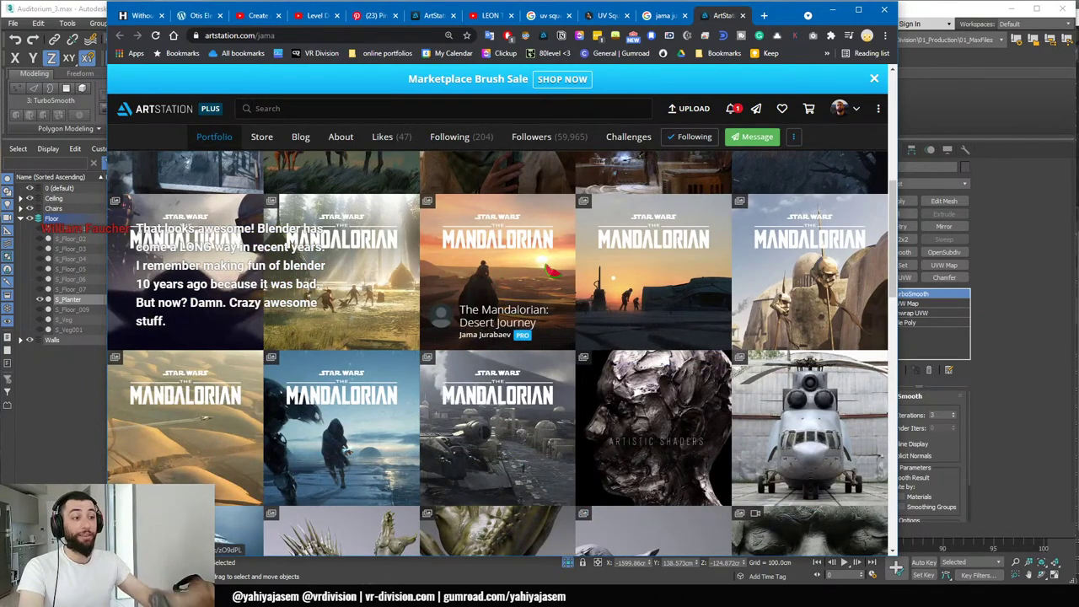
scroll(479, 268, up, 2)
scroll(482, 267, up, 4)
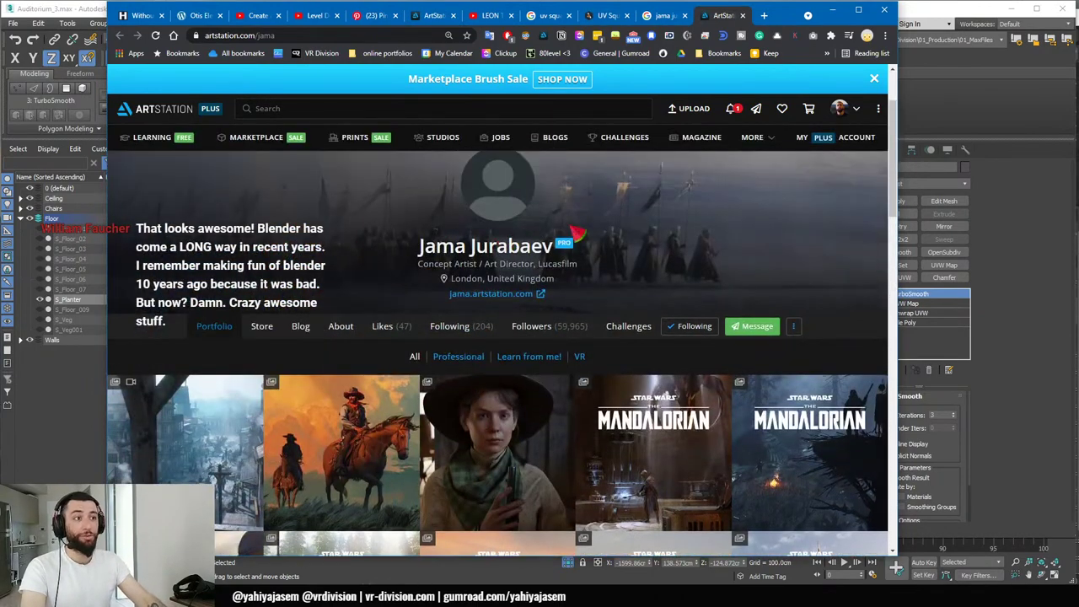
scroll(539, 257, down, 7)
scroll(654, 252, down, 1)
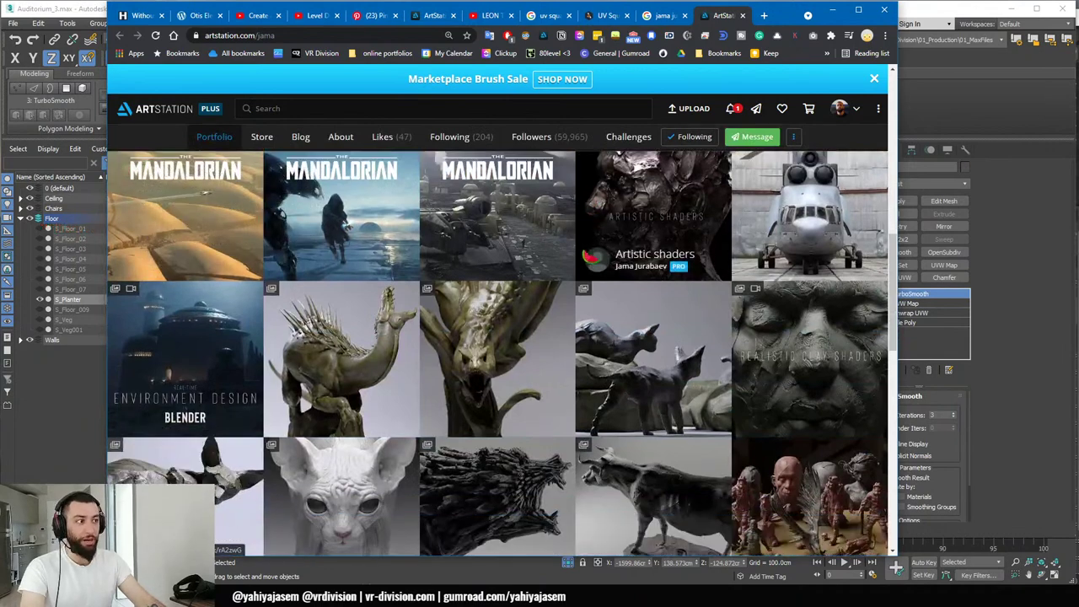
scroll(582, 283, down, 8)
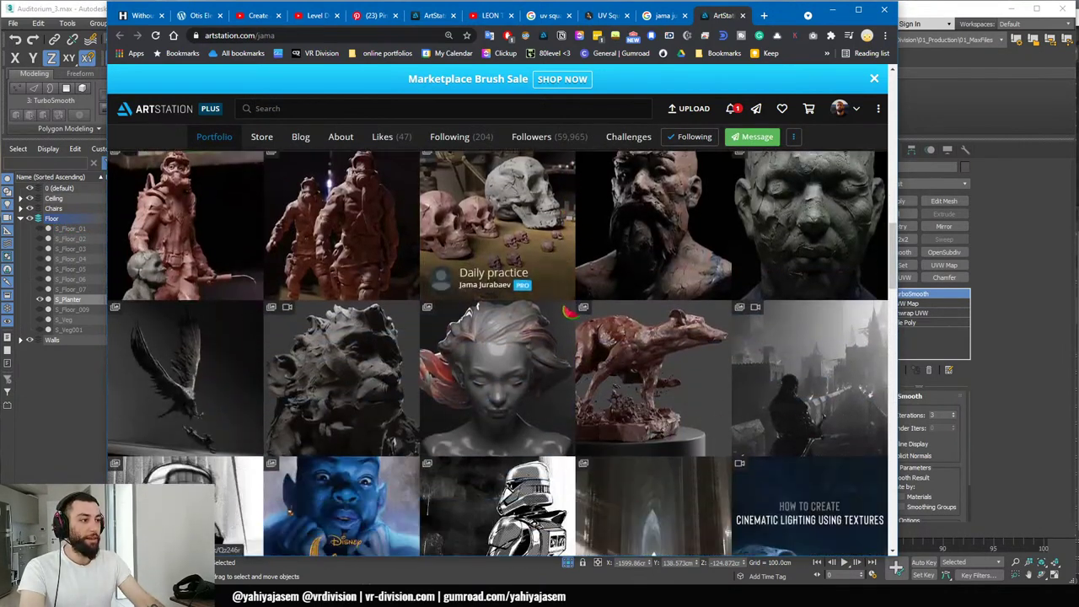
scroll(570, 310, down, 4)
scroll(572, 308, up, 9)
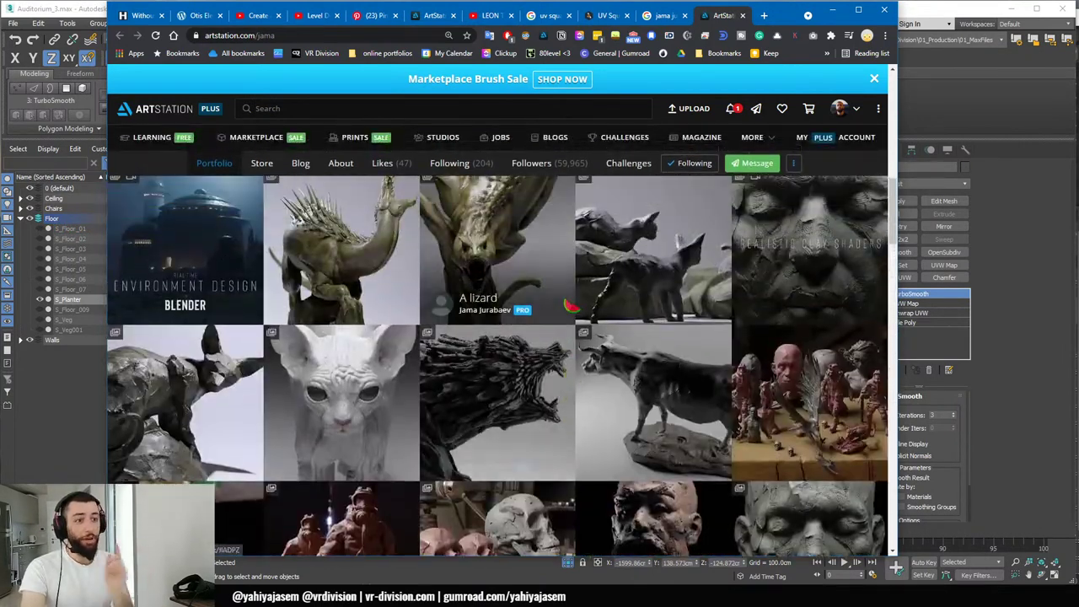
scroll(572, 308, up, 3)
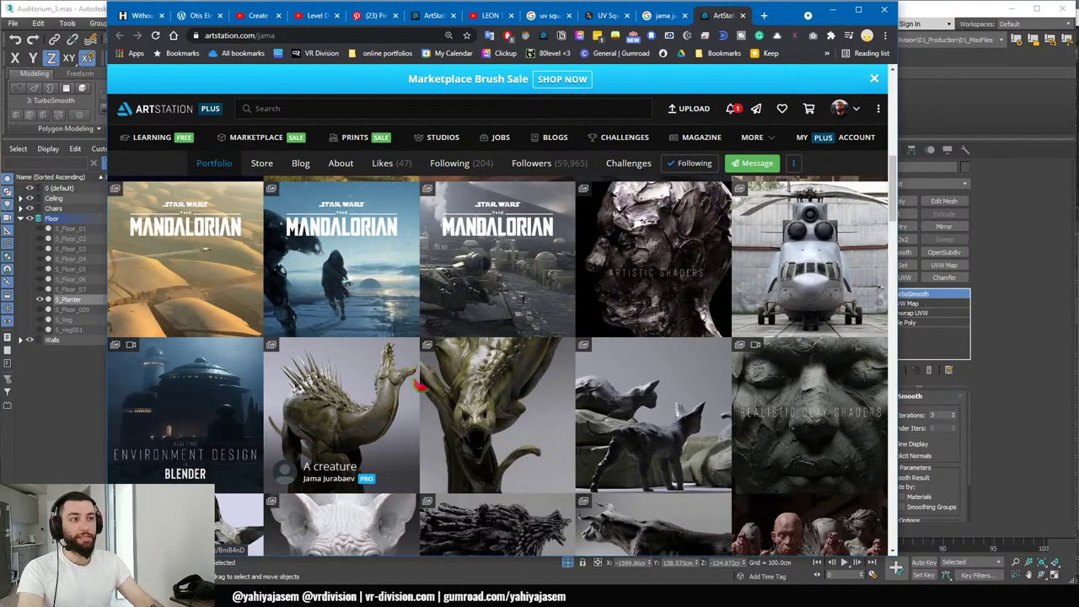
key(ctrl+t)
text(artstation.com)
key(ctrl+w)
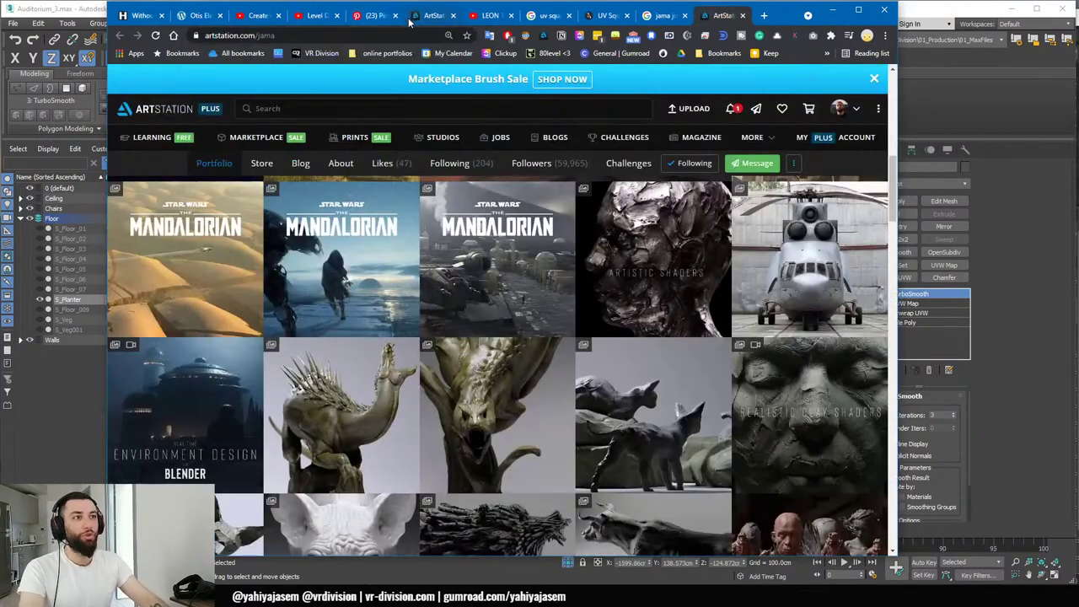
- Move the Warped chapel sketches tab next to the recent searches and open the signed-in account's own ArtStation profile in it
click(426, 23)
drag(426, 23, 605, 24)
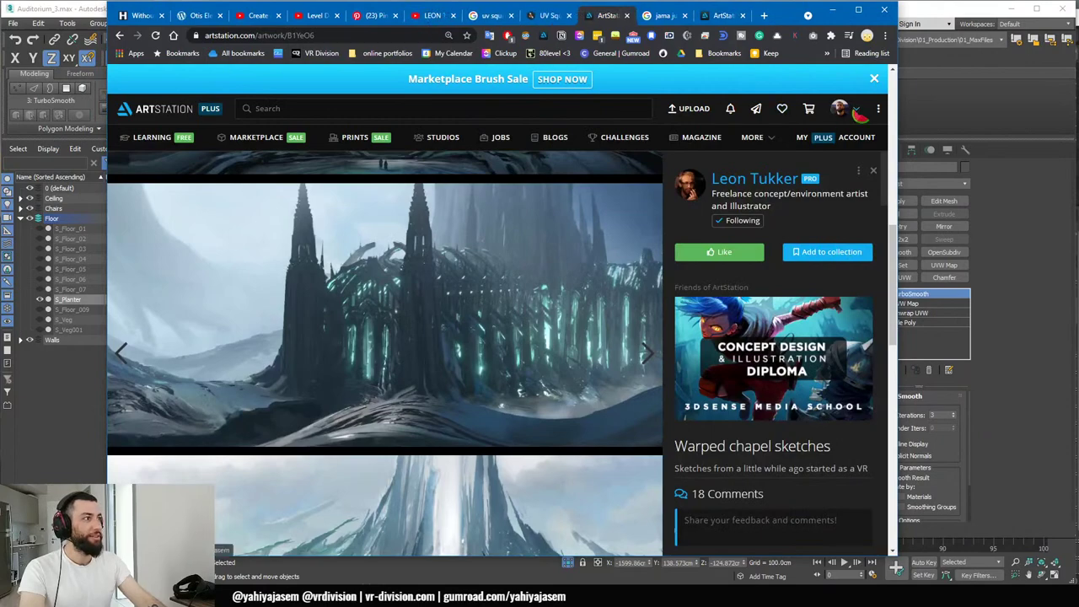
click(855, 110)
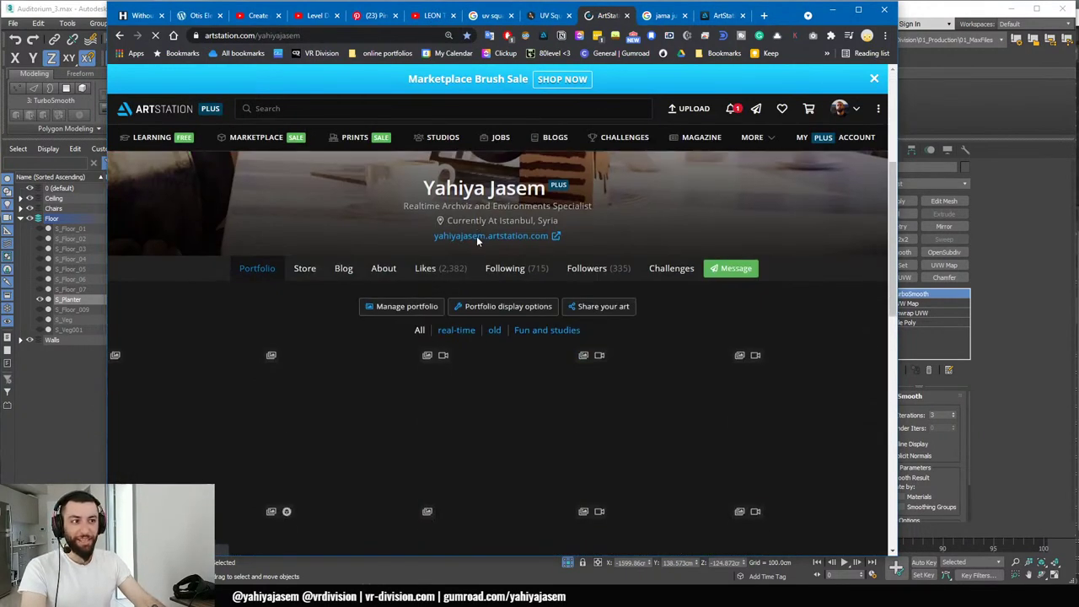
- Browse the real-time projects and planet studies in the signed-in account's ArtStation portfolio and minimize the browser
scroll(476, 240, down, 2)
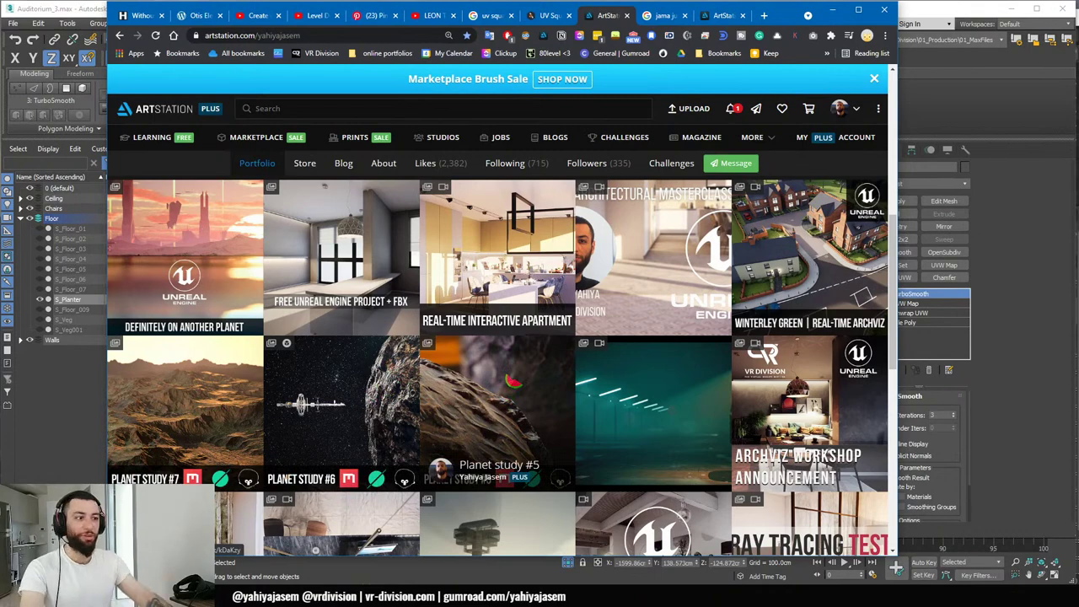
scroll(511, 347, down, 5)
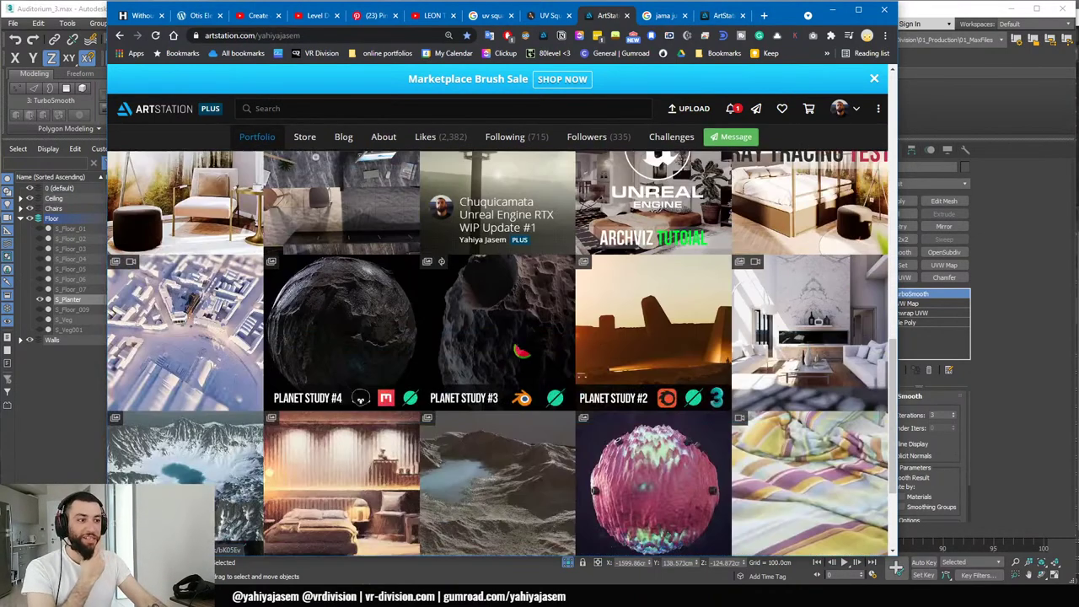
click(832, 10)
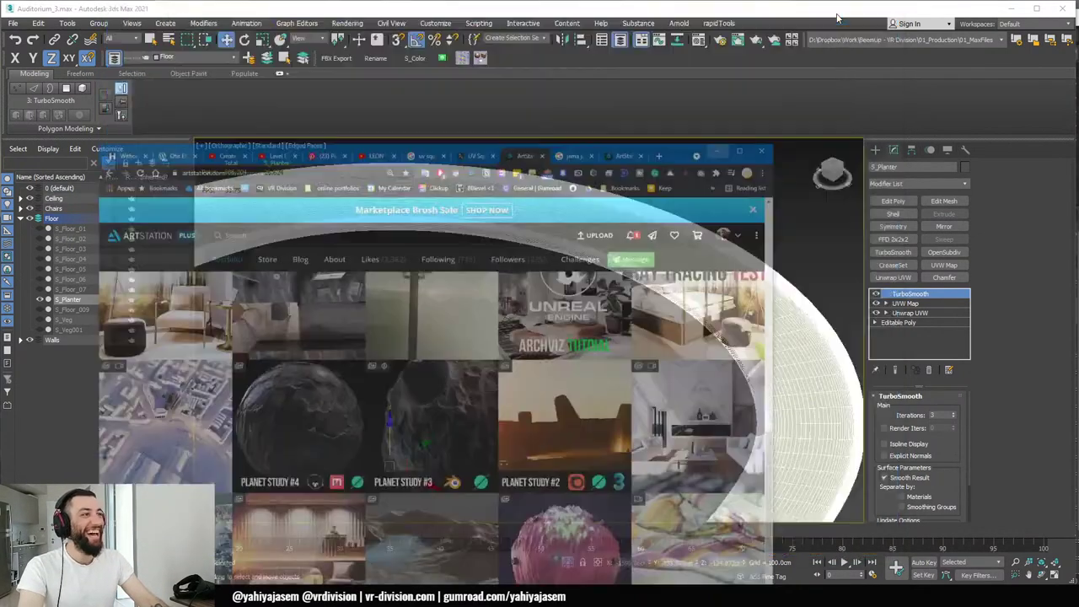
scroll(691, 278, up, 5)
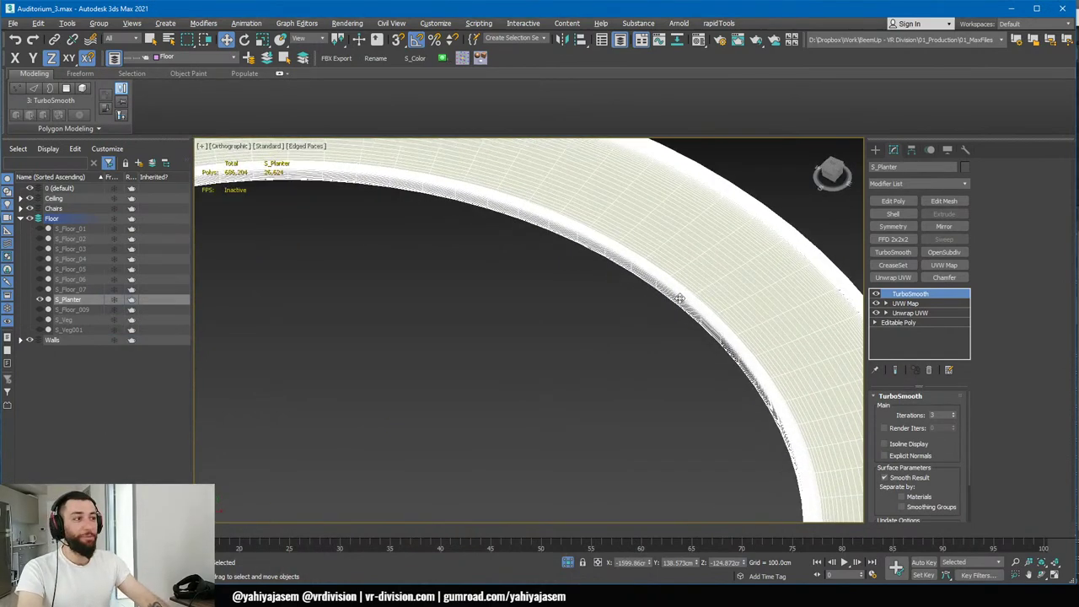
alt+middle_drag(682, 301, 708, 268)
alt+middle_drag(637, 331, 418, 349)
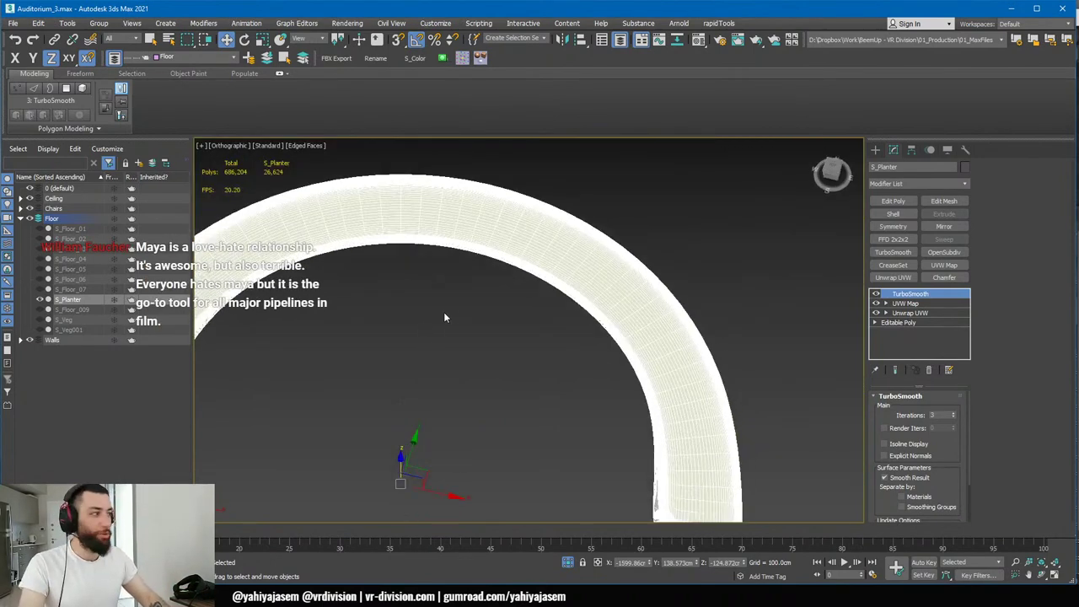
alt+middle_drag(444, 312, 442, 327)
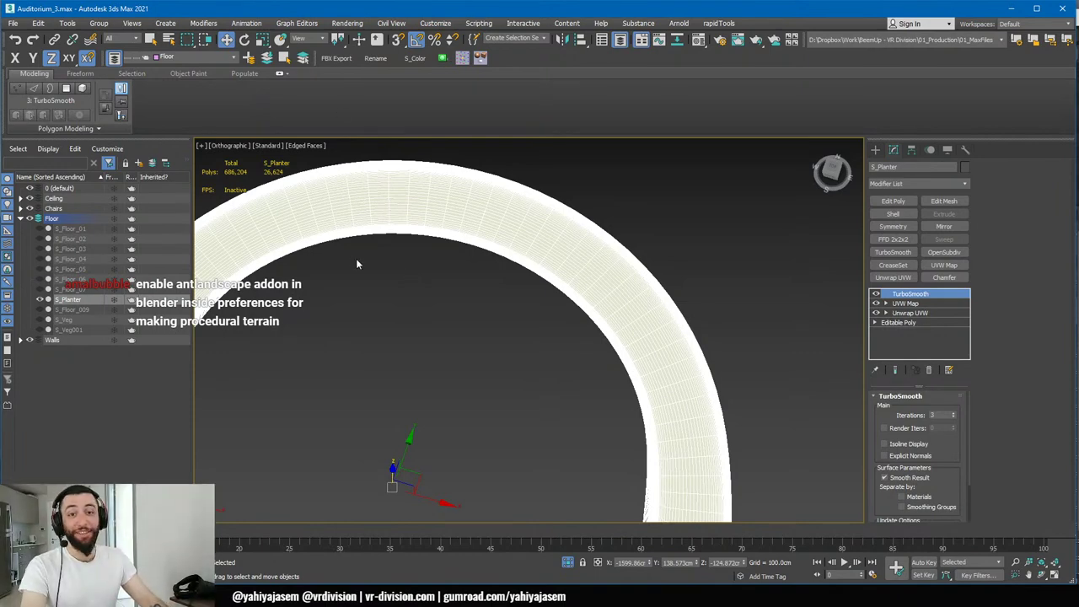
scroll(502, 243, down, 6)
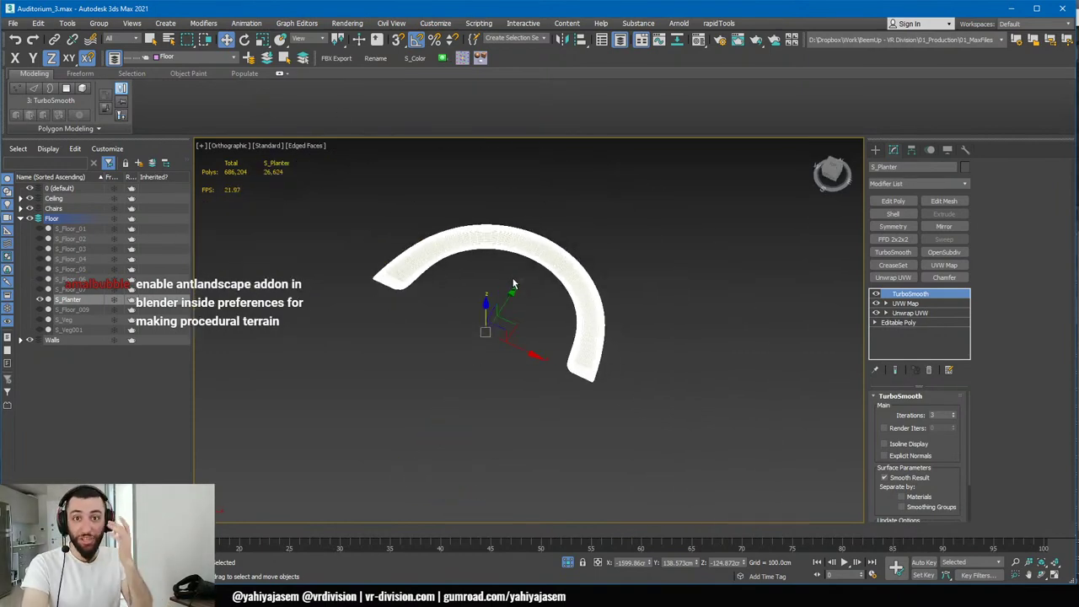
middle_drag(491, 300, 495, 341)
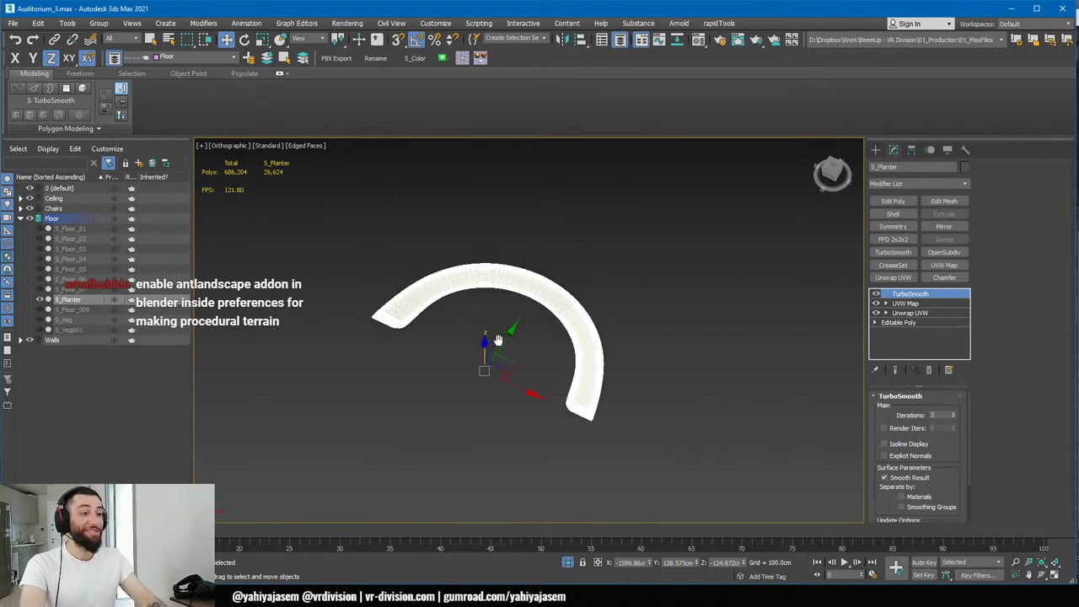
scroll(495, 344, up, 3)
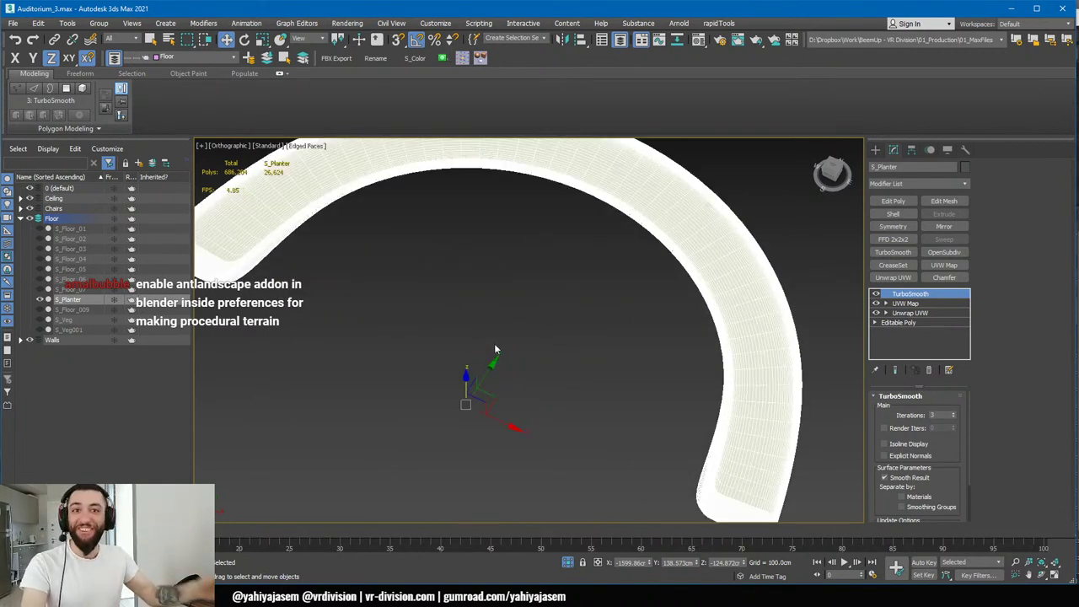
alt+middle_drag(475, 330, 479, 331)
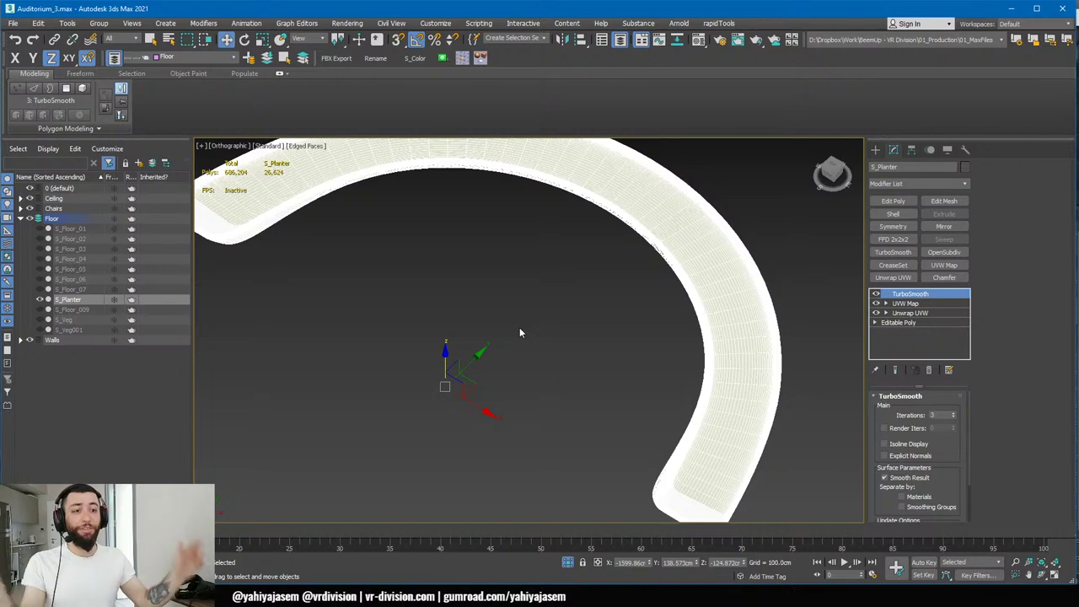
scroll(505, 238, up, 2)
middle_drag(505, 238, 556, 319)
scroll(532, 309, down, 4)
scroll(563, 335, up, 5)
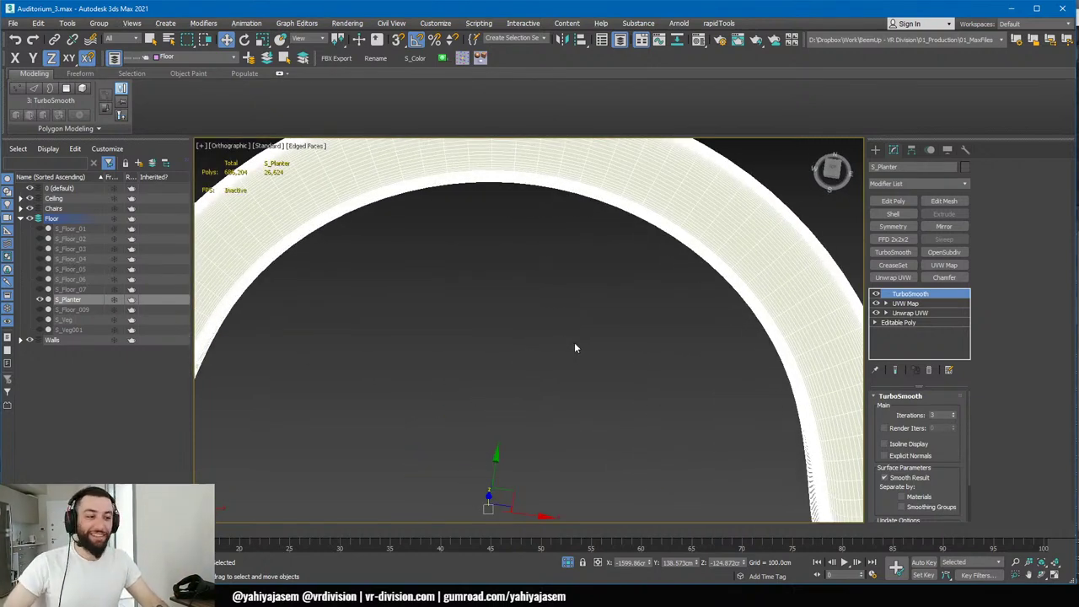
scroll(539, 295, down, 3)
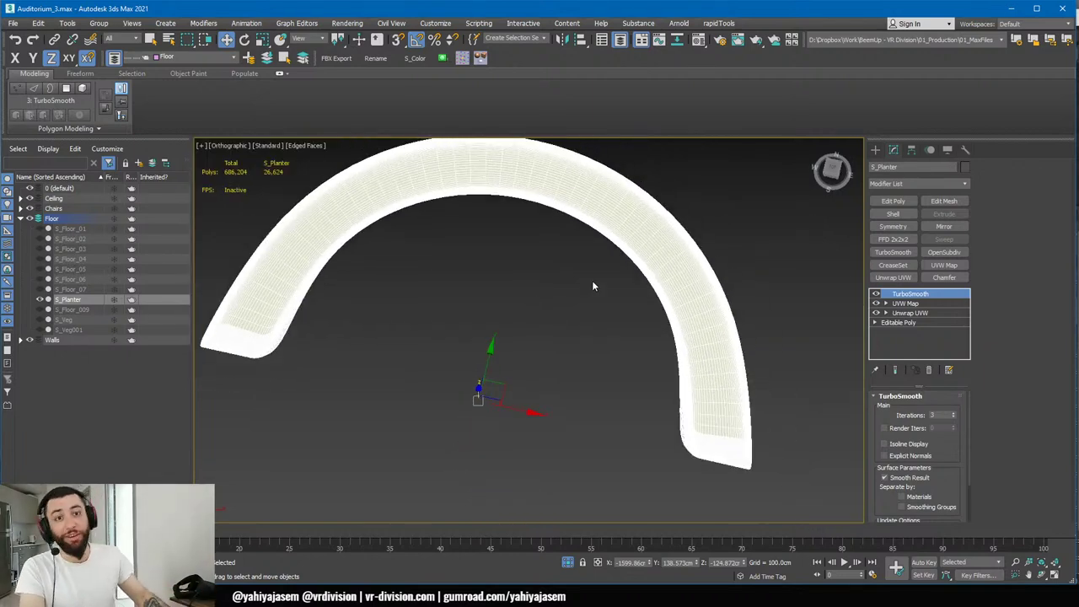
alt+middle_drag(613, 341, 586, 341)
- Switch to Blender and show the two pillars in a full-screen 3D viewport without the interface panels
click(818, 595)
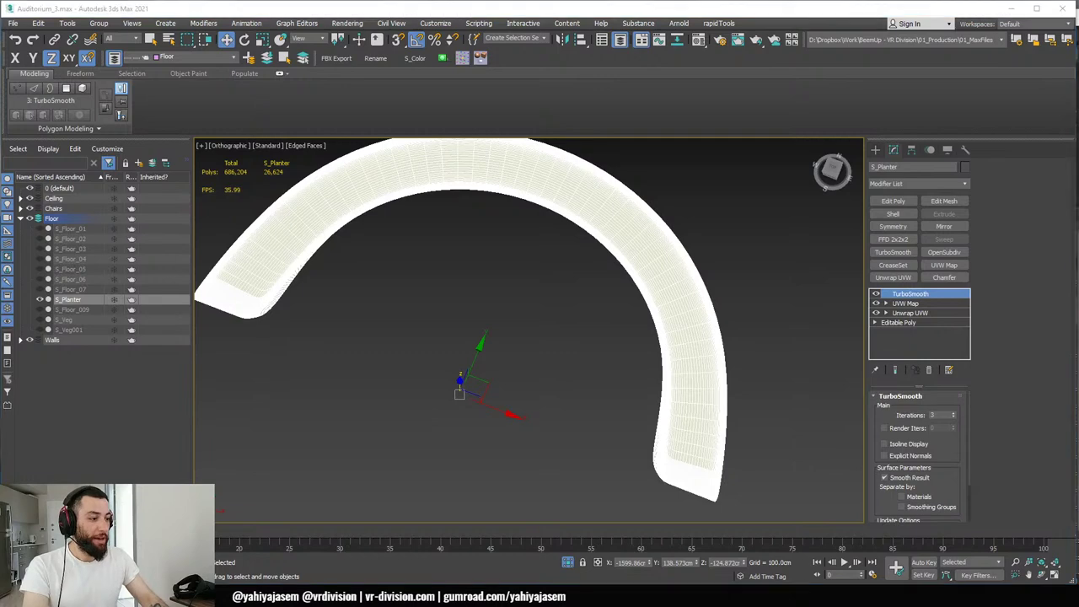
middle_drag(566, 255, 478, 248)
drag(797, 19, 787, 17)
key(ctrl+alt+space)
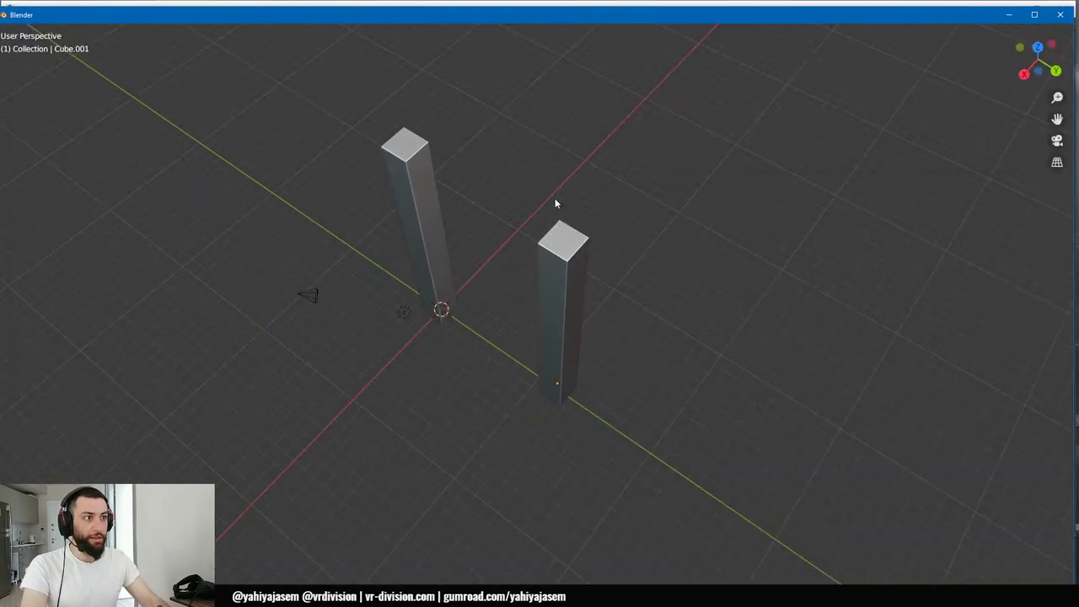
key(ctrl+alt+space)
key(ctrl+space)
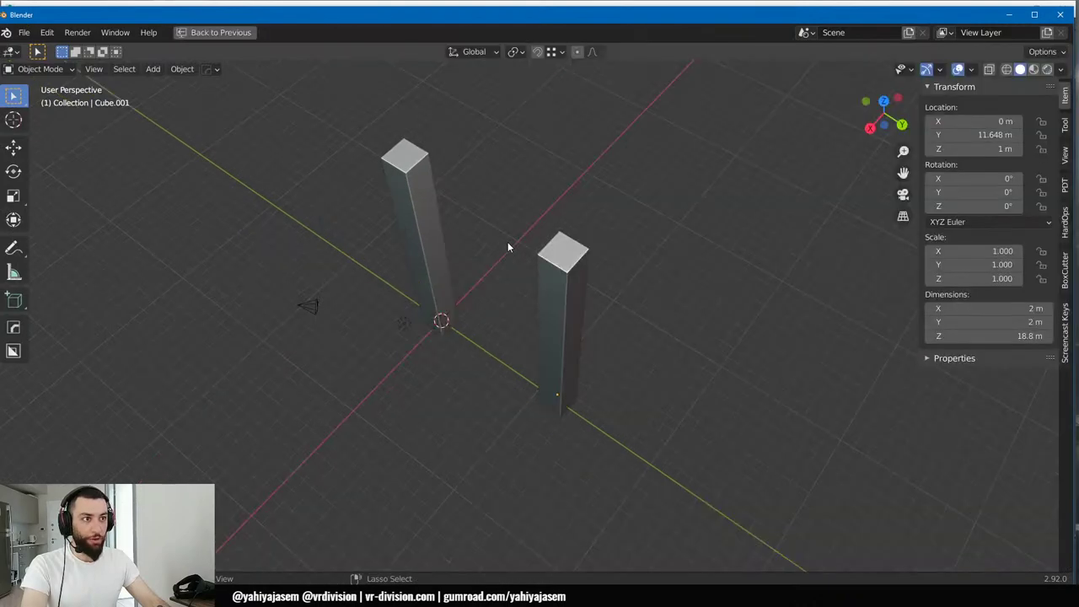
key(ctrl+space)
key(ctrl+alt+space)
middle_drag(508, 247, 501, 39)
drag(496, 22, 508, 21)
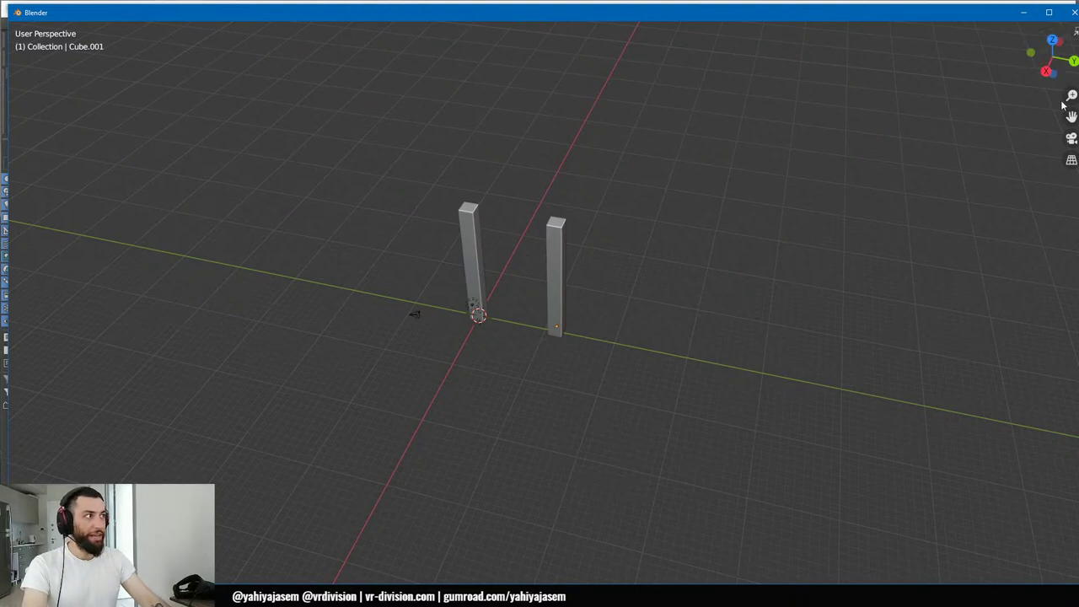
scroll(604, 278, down, 2)
scroll(600, 276, up, 4)
- Enter Edit Mode on Cube.001, look at the HardOps menu, and return to Object Mode
key(Tab)
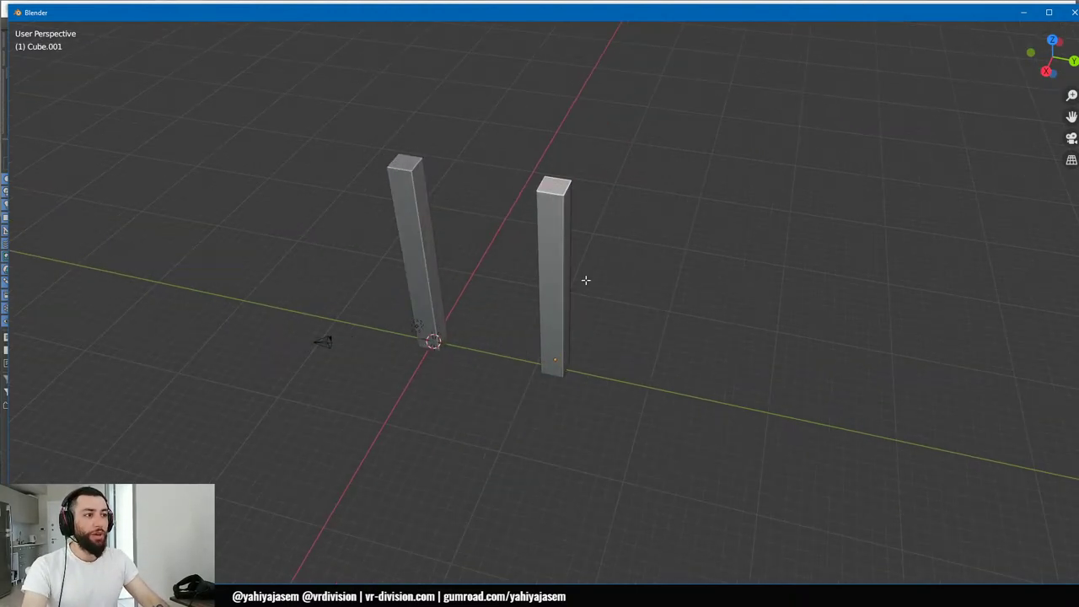
key(q)
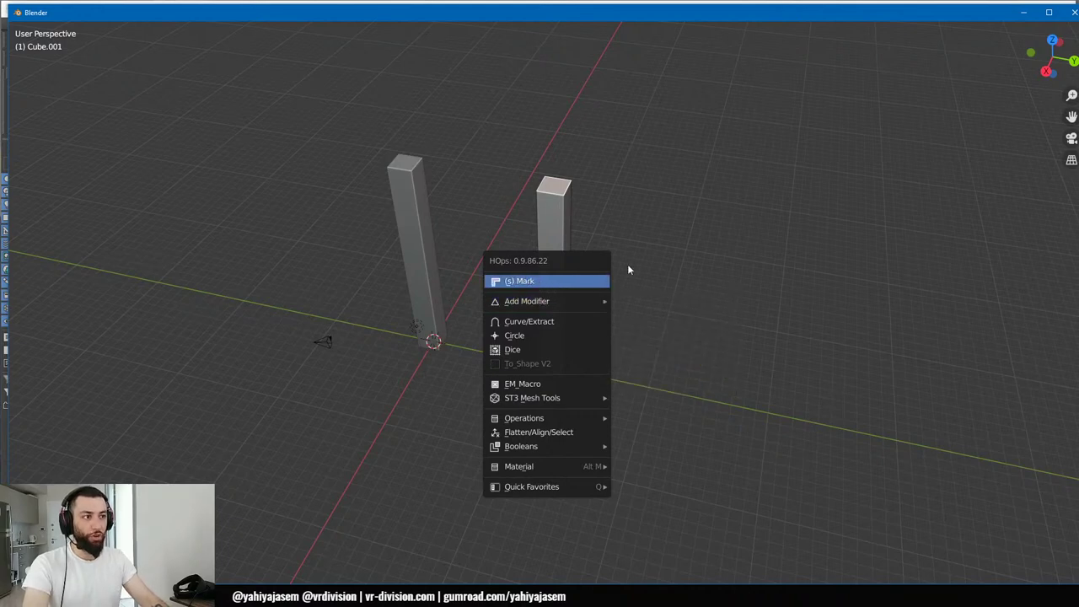
middle_drag(649, 225, 607, 229)
key(Tab)
- Hide the transform sidebar in Blender's full layout, maximize the 3D viewport again, and minimize Blender
key(ctrl+space)
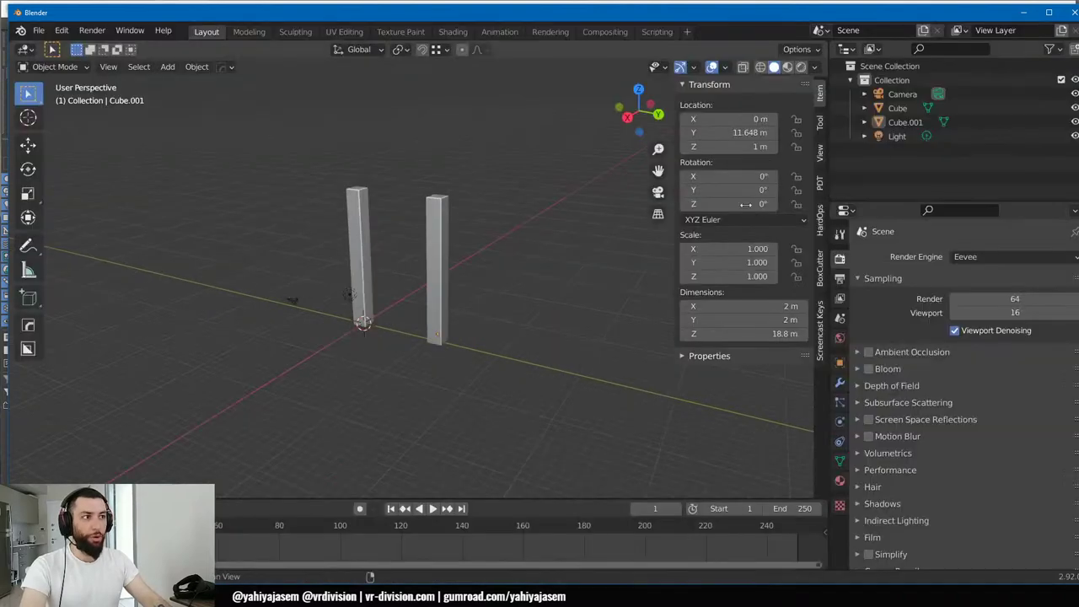
key(n)
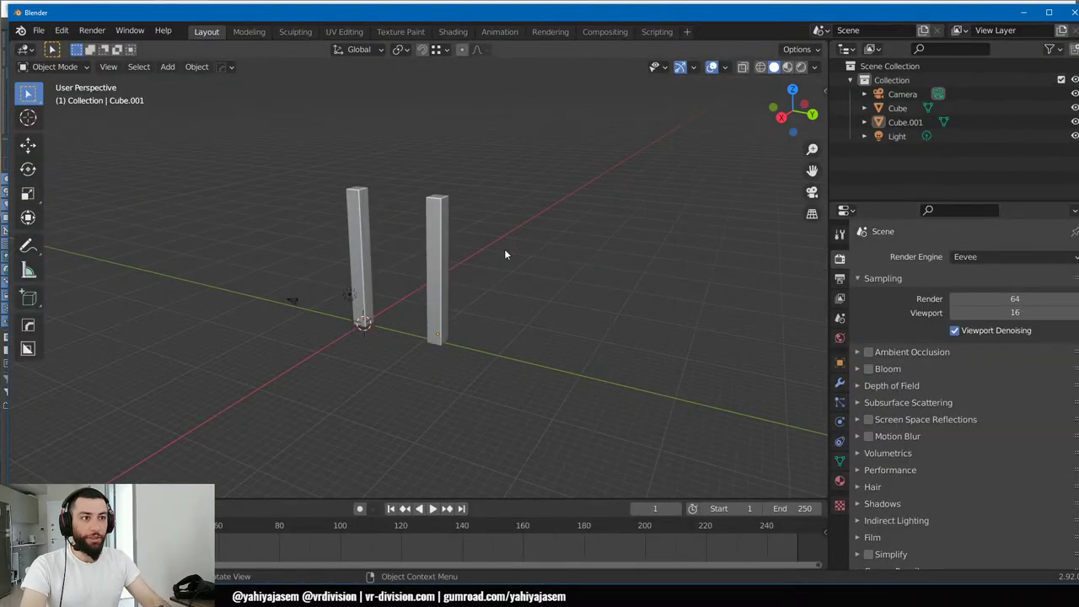
key(ctrl+space)
scroll(556, 287, up, 4)
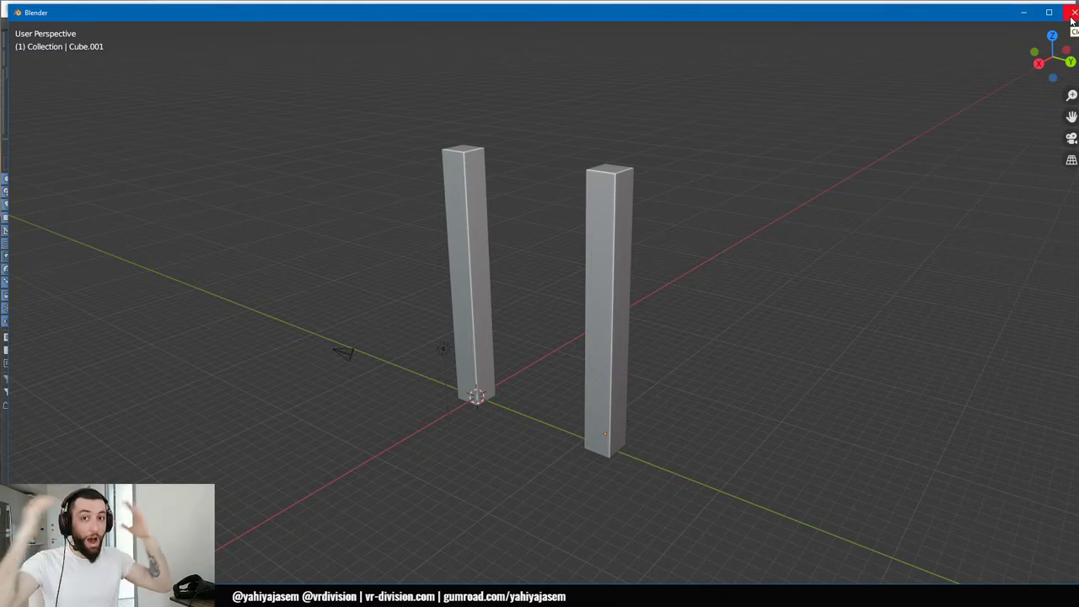
click(1025, 11)
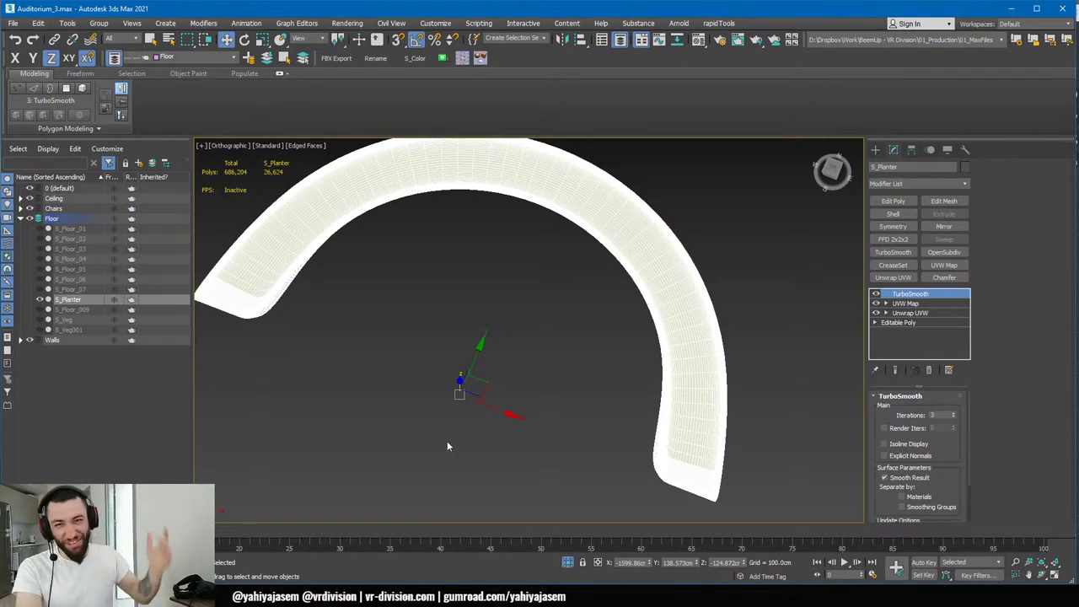
scroll(580, 350, down, 2)
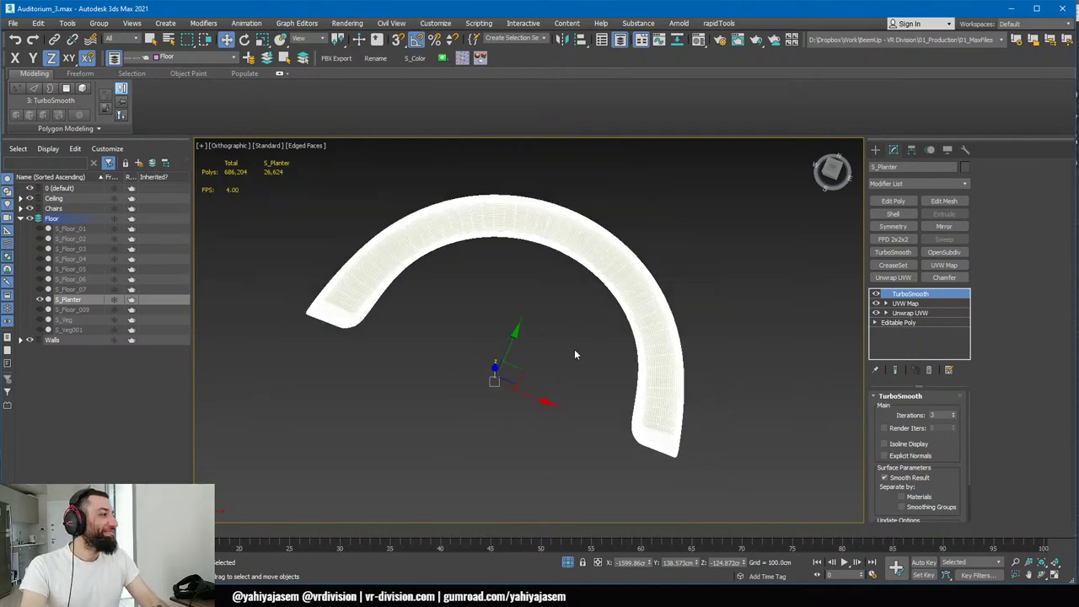
scroll(563, 330, up, 4)
alt+middle_drag(574, 349, 581, 301)
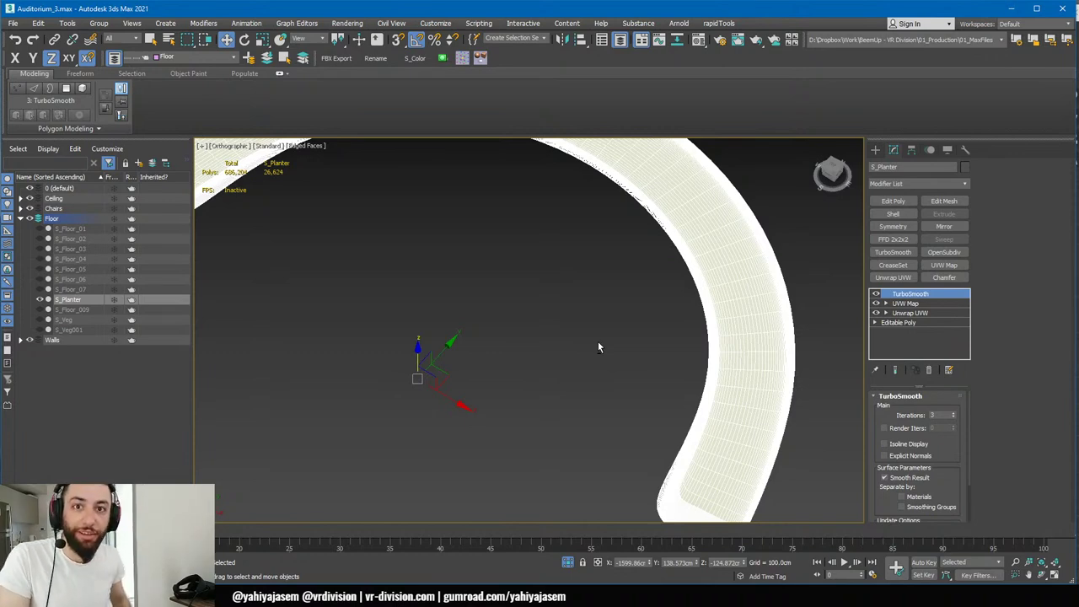
scroll(598, 348, down, 4)
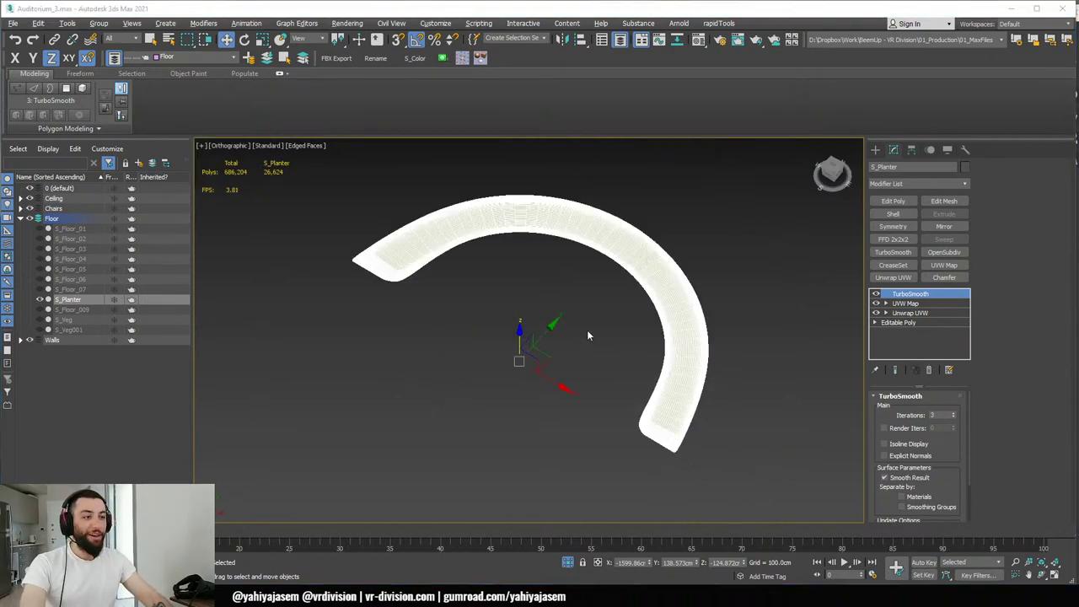
- Switch to Unreal Editor and open the Map level from BridgeCity's Levels folder, saving the modified Auditorium, Planter and S_Planter assets
key(alt+Tab)
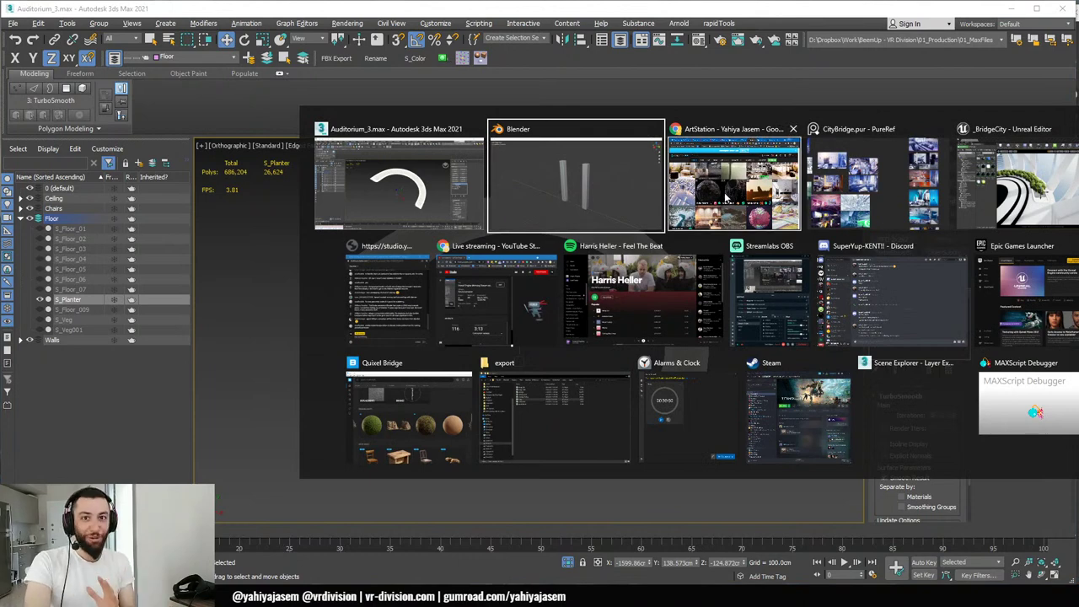
click(1046, 199)
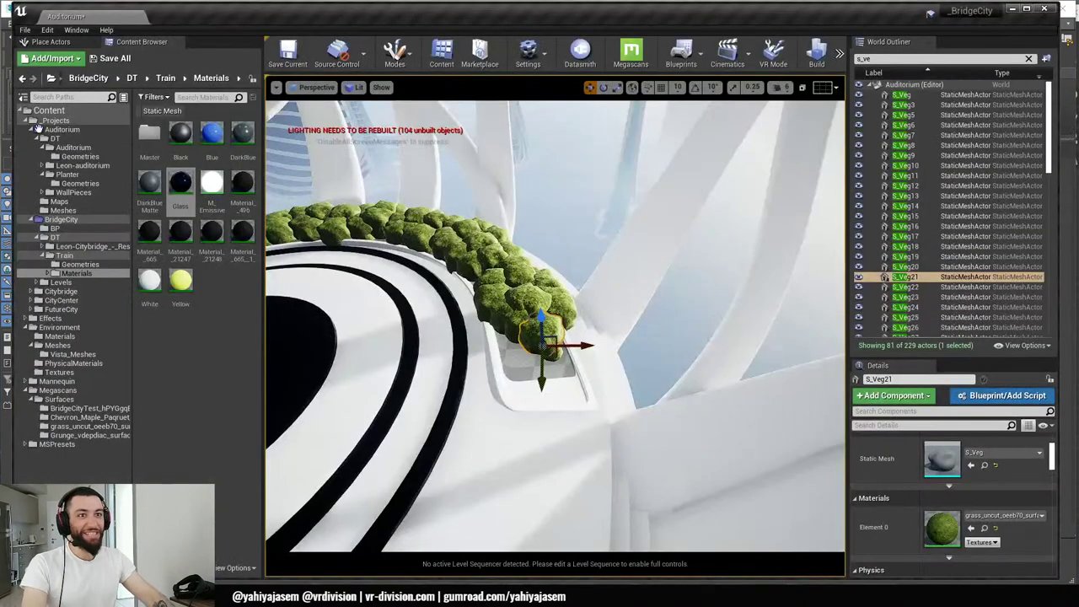
click(63, 140)
click(36, 138)
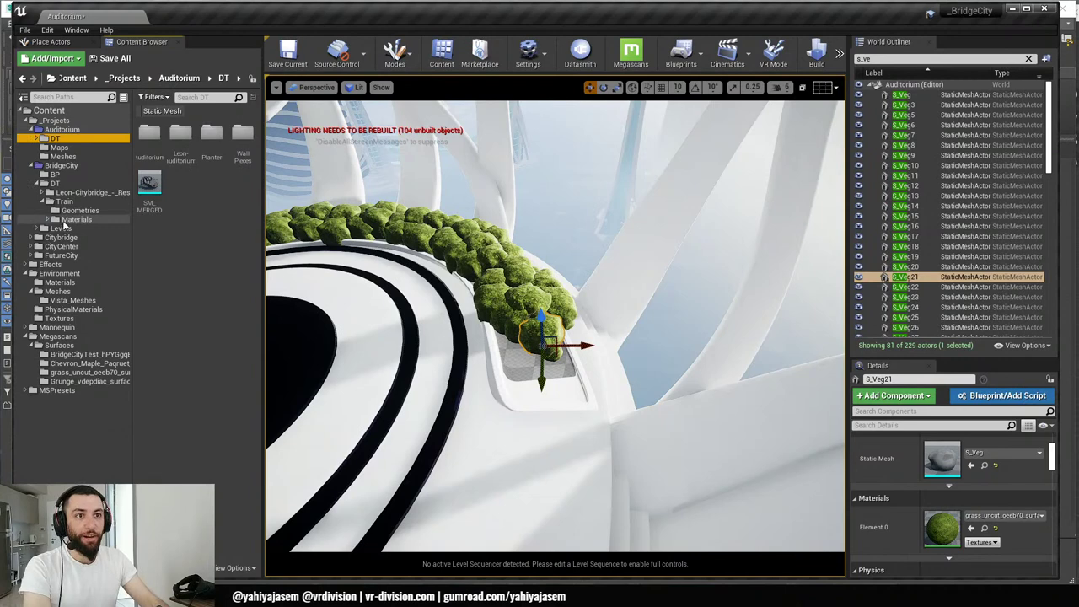
click(71, 167)
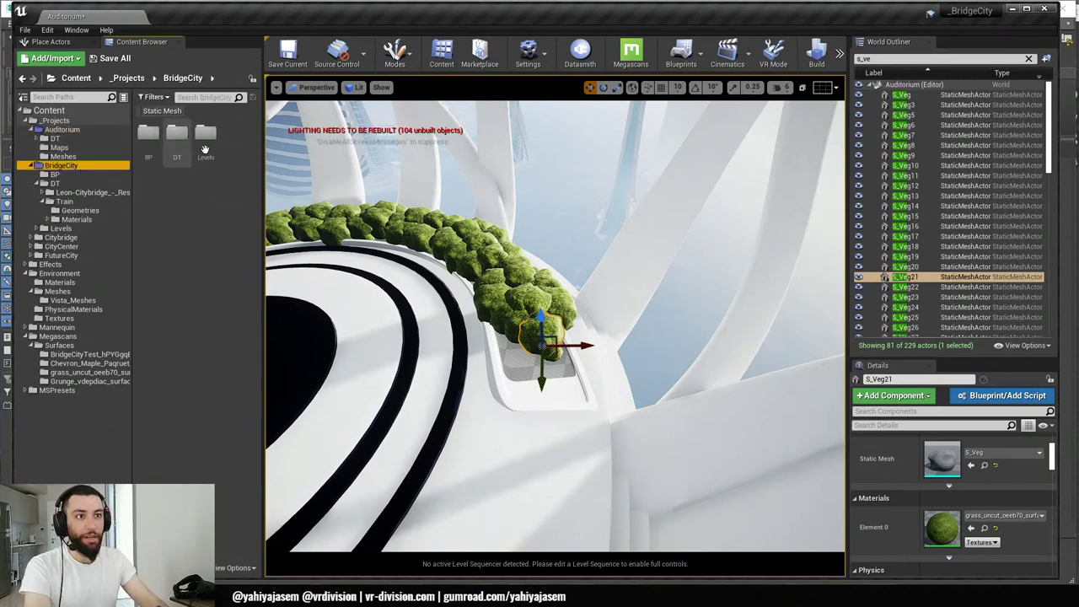
double_click(205, 134)
double_click(237, 147)
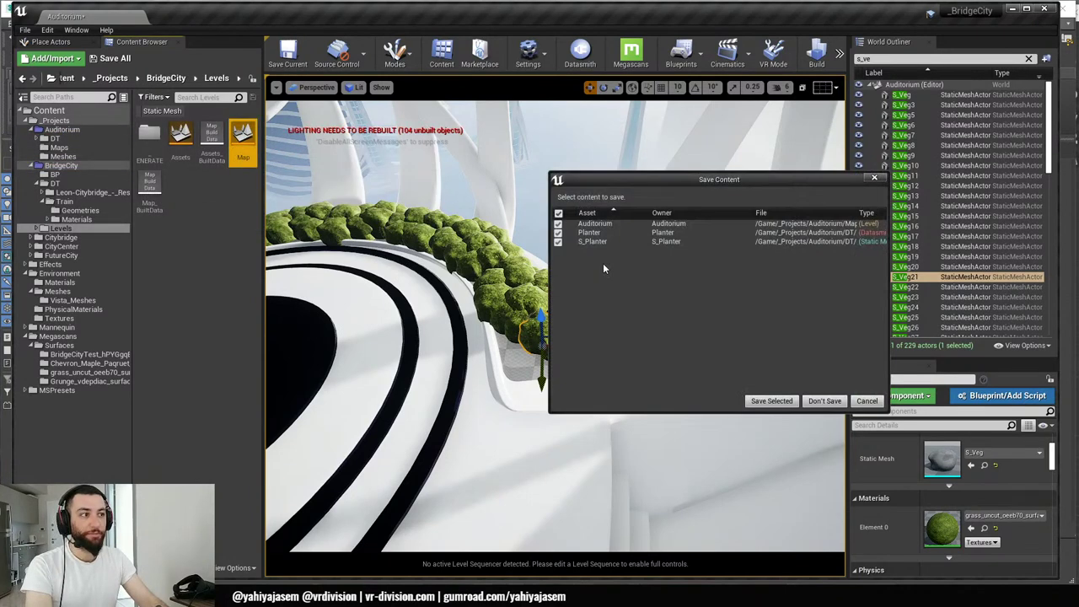
click(770, 401)
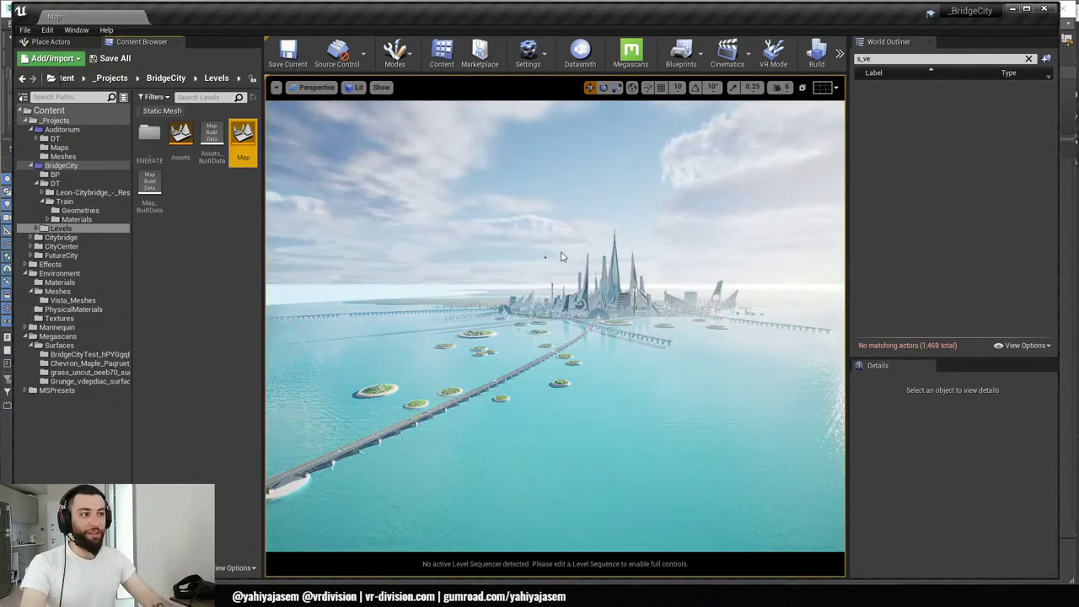
- Select the farmland terrain plane beyond the bay, focus the view on it, and isolate it from the rest of the level
right_drag(563, 258, 570, 341)
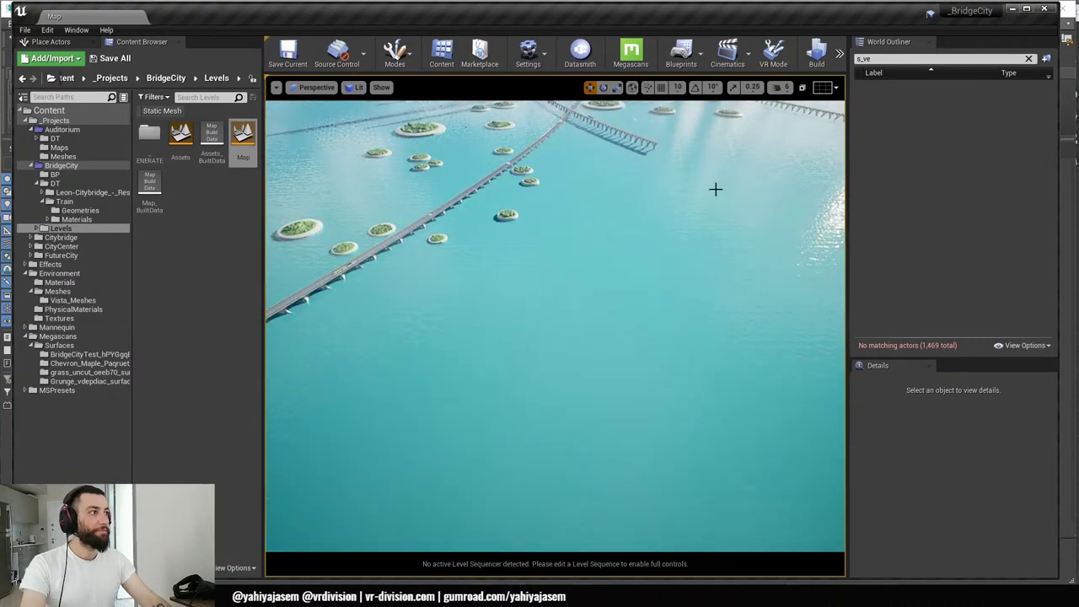
right_drag(715, 188, 726, 103)
click(710, 234)
key(e)
key(f)
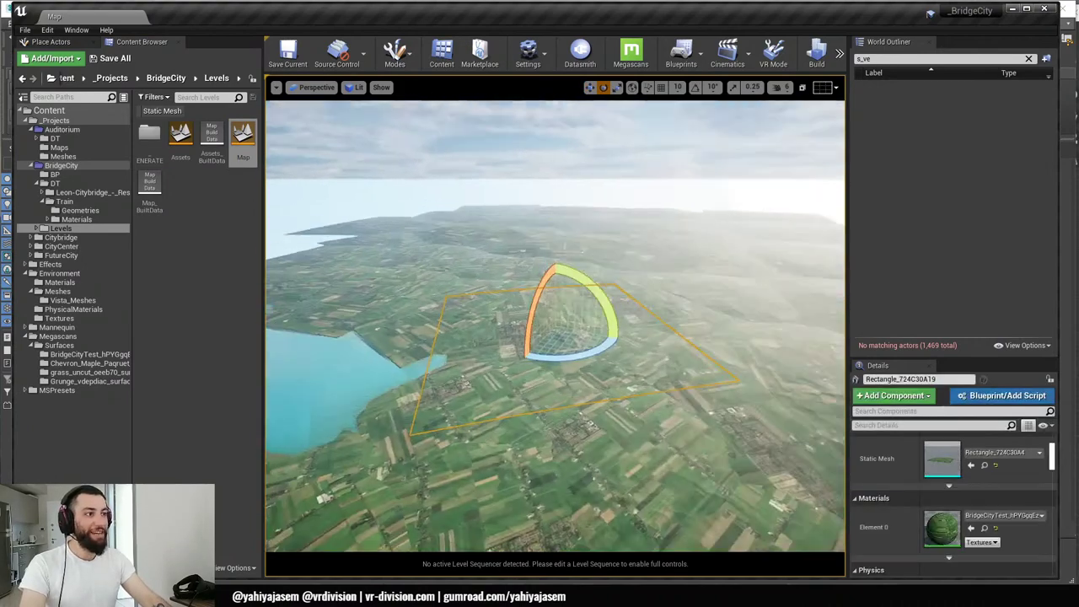
key(w)
key(alt+q)
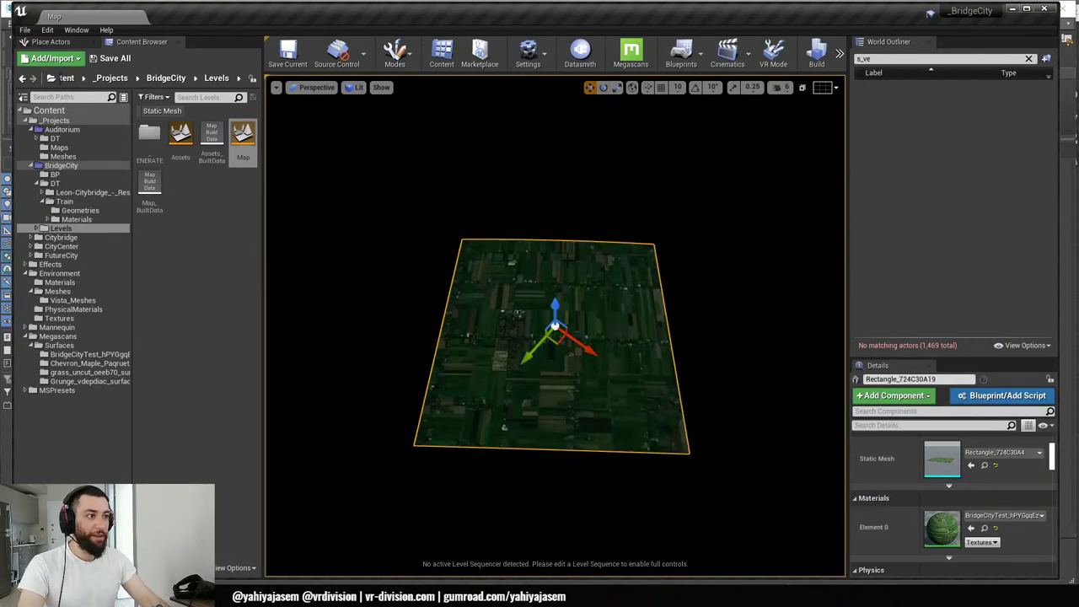
alt+drag(608, 346, 601, 336)
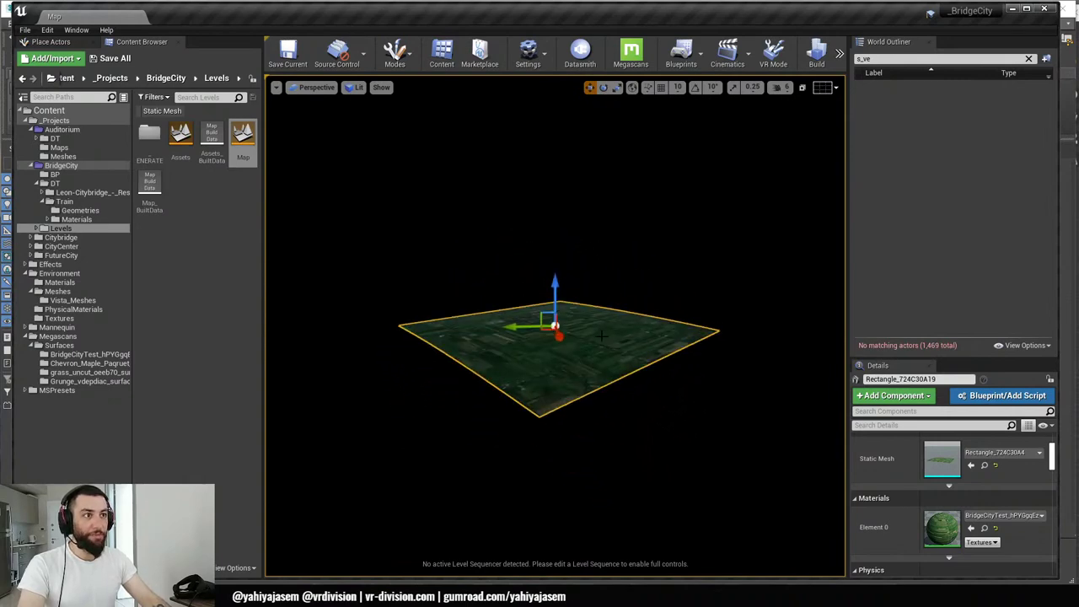
- Switch to Modeling mode and unhide the rest of the BridgeCity level around the farmland plane
click(396, 52)
click(417, 148)
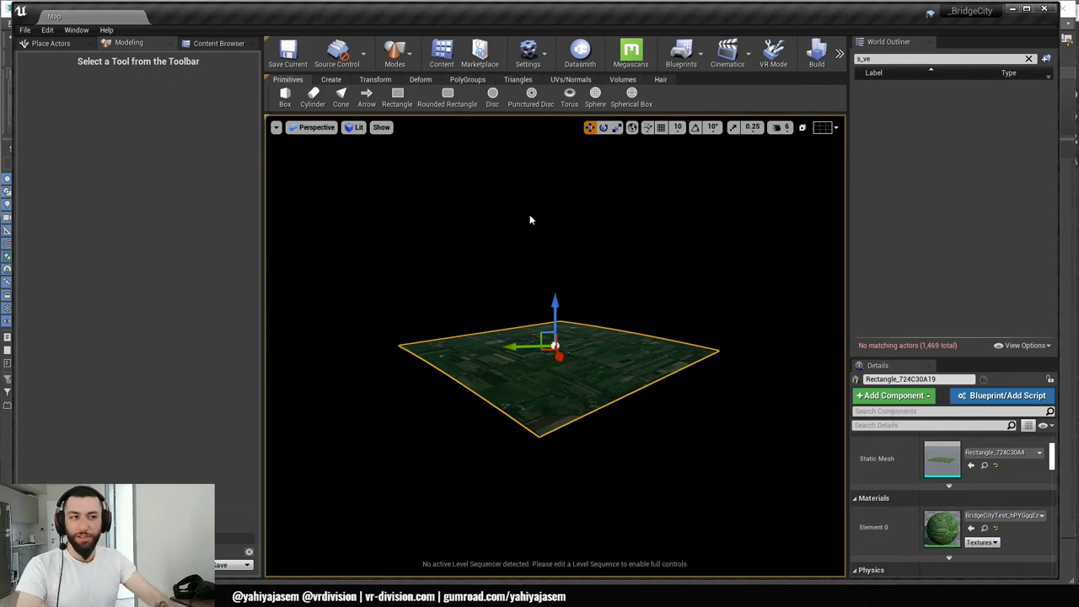
key(ctrl+h)
right_drag(531, 220, 569, 223)
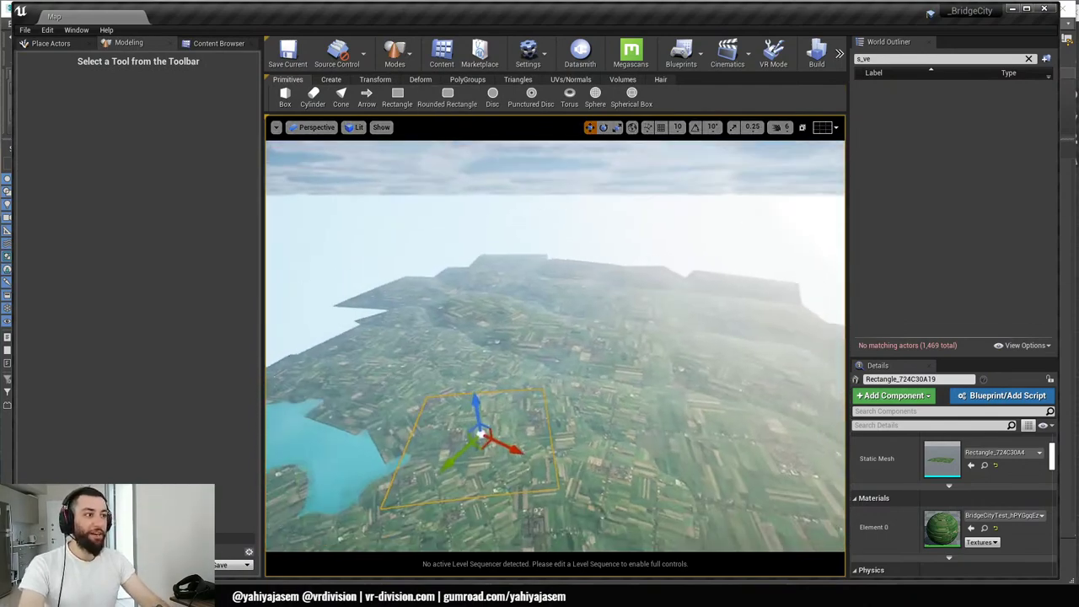
right_drag(569, 274, 525, 285)
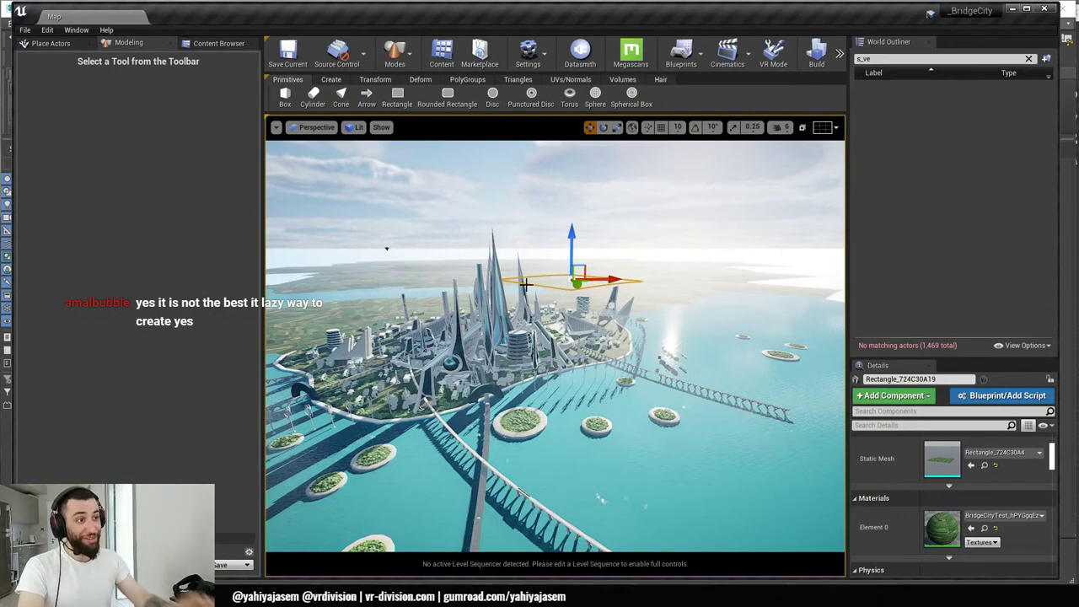
- Clear the farmland plane selection, return to the default Select mode, and look over the city island
right_drag(521, 492, 535, 518)
key(Delete)
right_drag(485, 382, 559, 334)
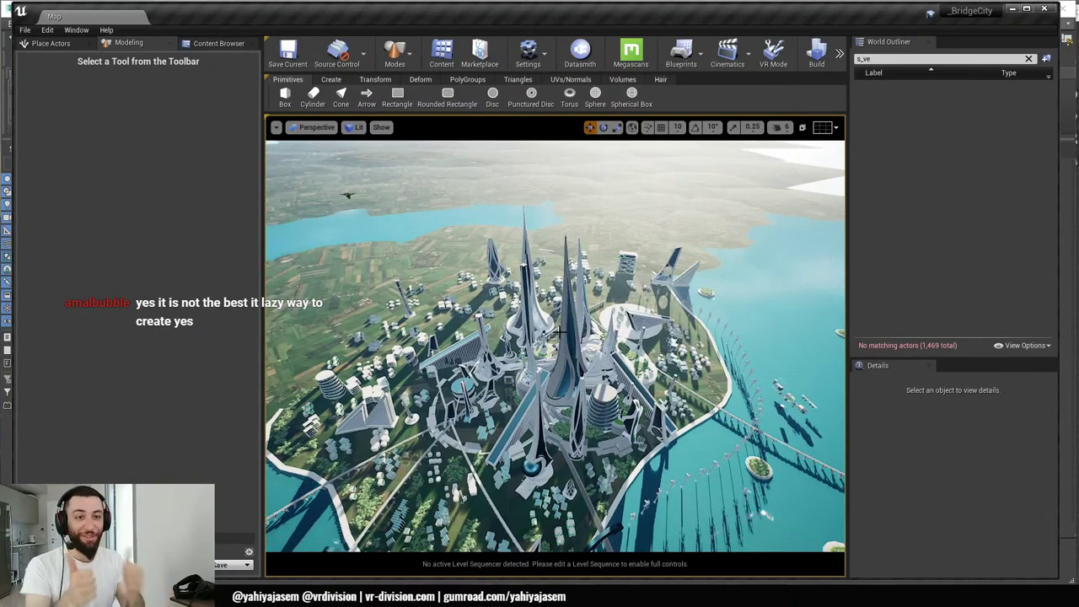
click(396, 54)
click(413, 86)
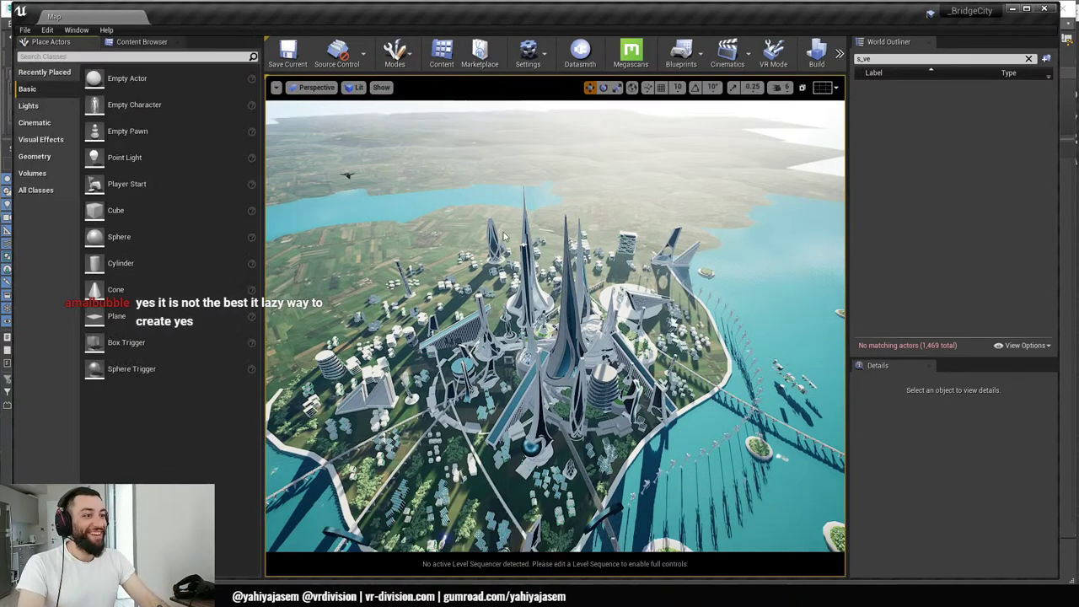
right_drag(506, 291, 476, 293)
right_drag(578, 287, 556, 293)
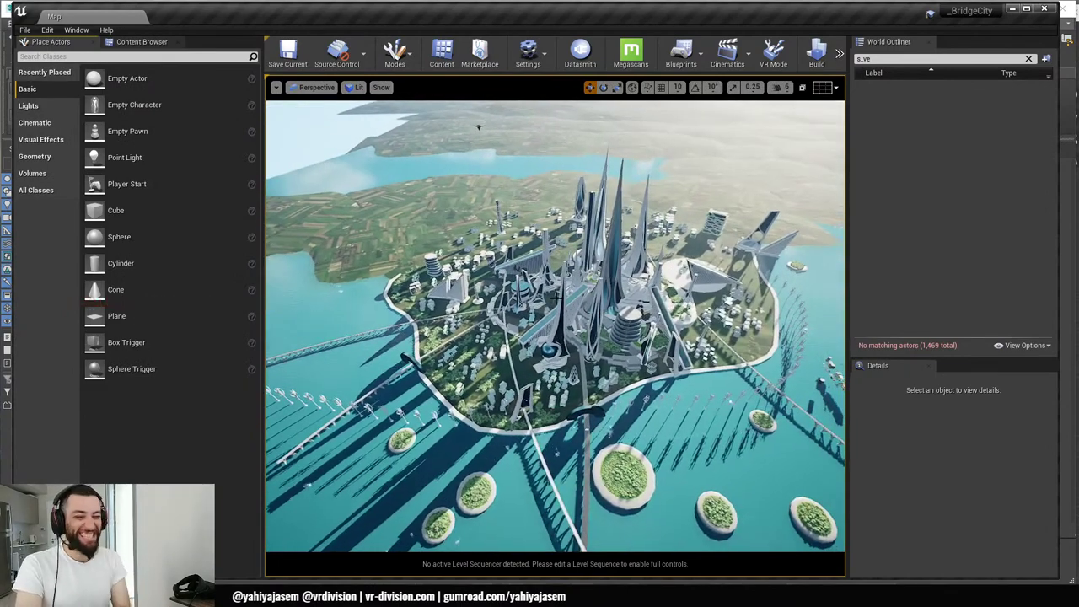
right_drag(532, 197, 534, 177)
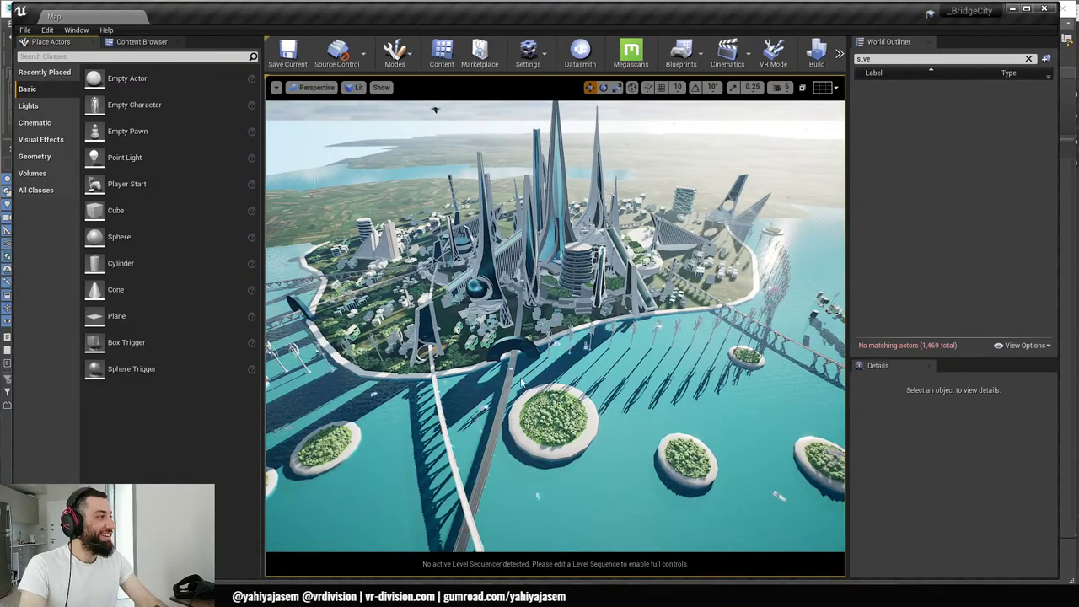
right_drag(531, 345, 484, 345)
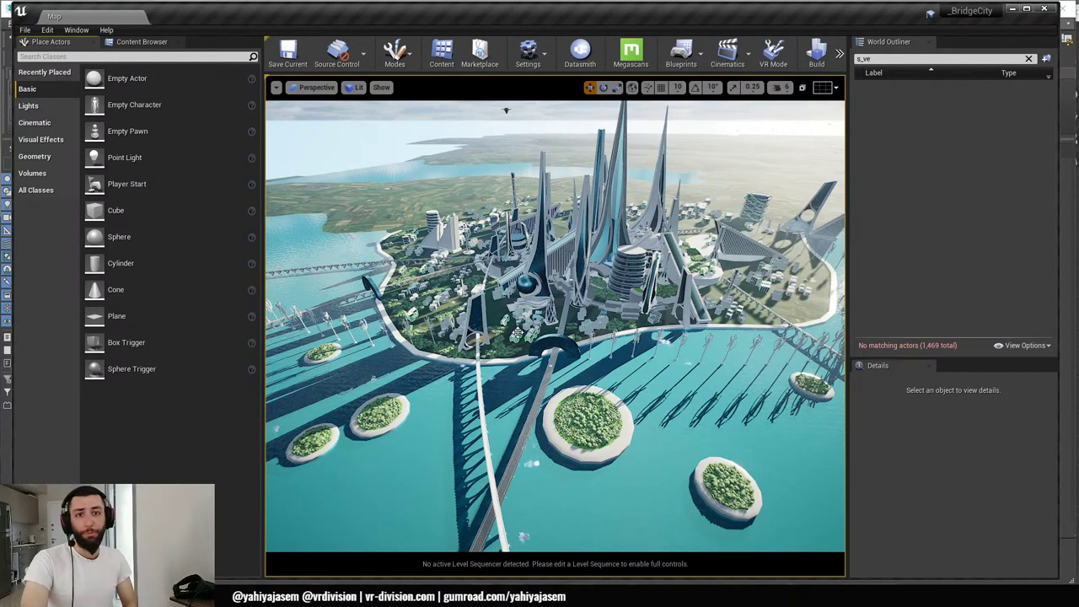
- Browse BridgeCity's folders, and open the Auditorium level from the Auditorium project's Maps folder
click(140, 41)
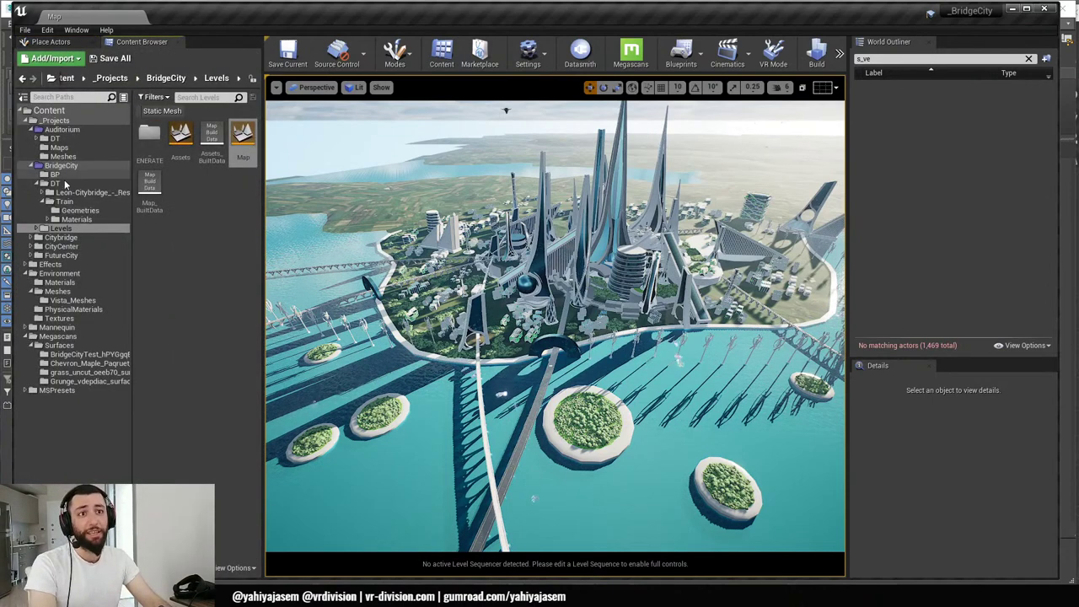
click(65, 184)
double_click(65, 186)
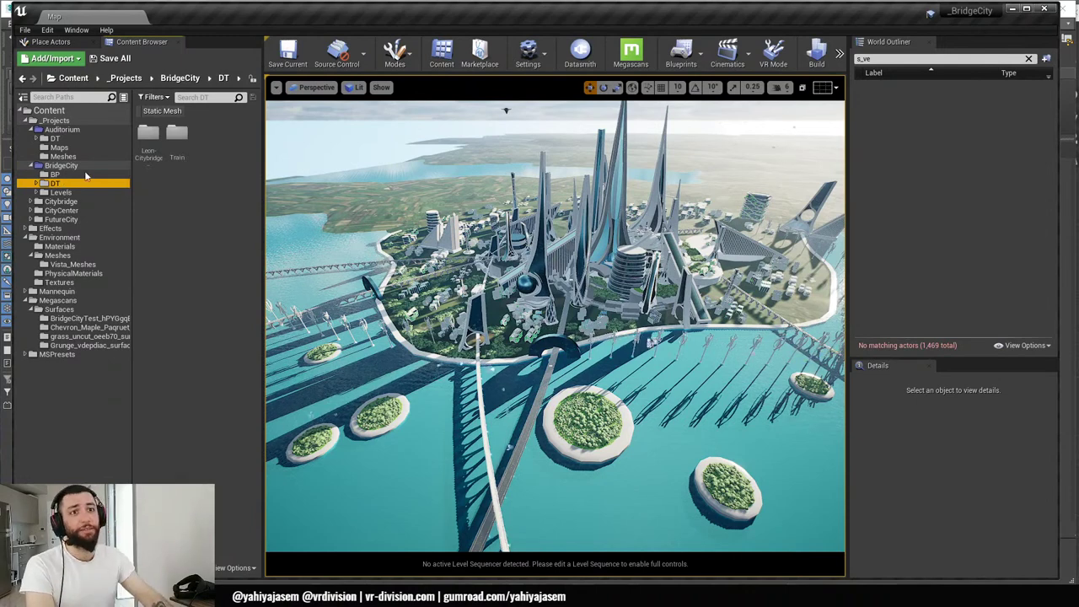
click(65, 166)
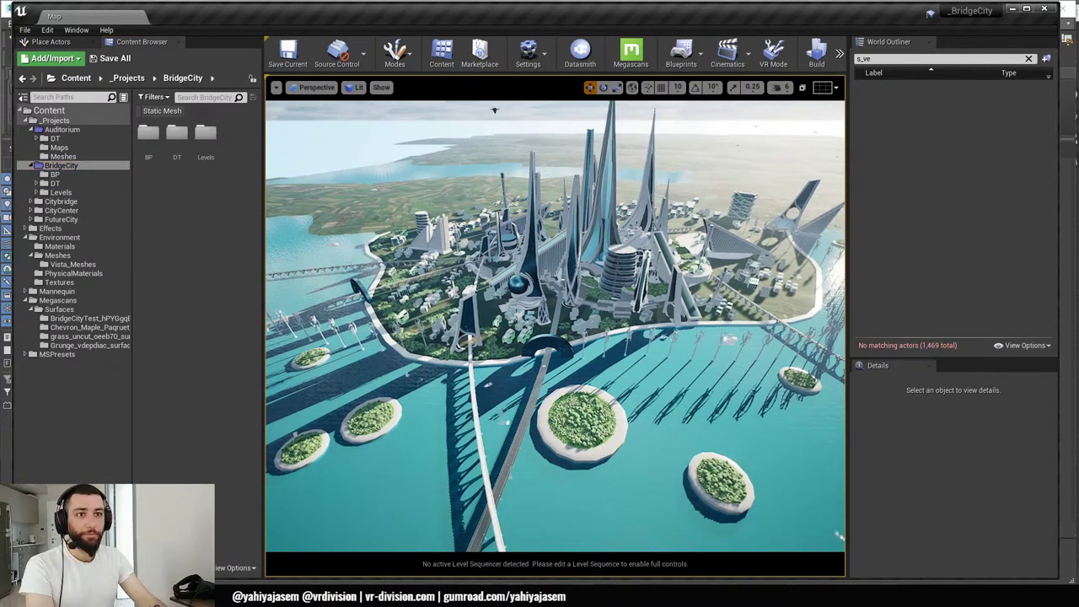
click(206, 136)
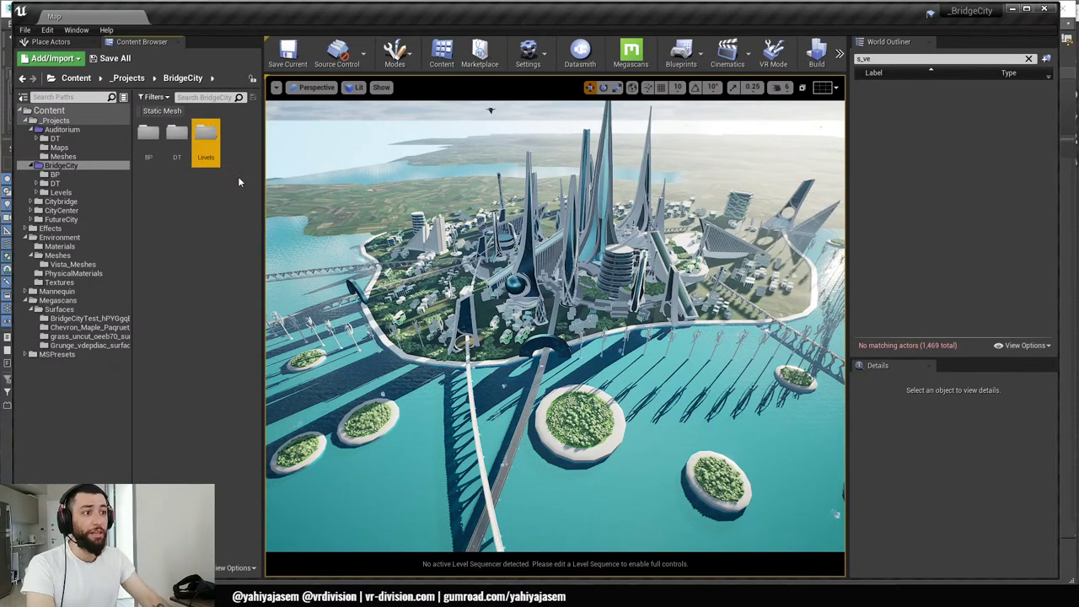
right_drag(423, 209, 471, 217)
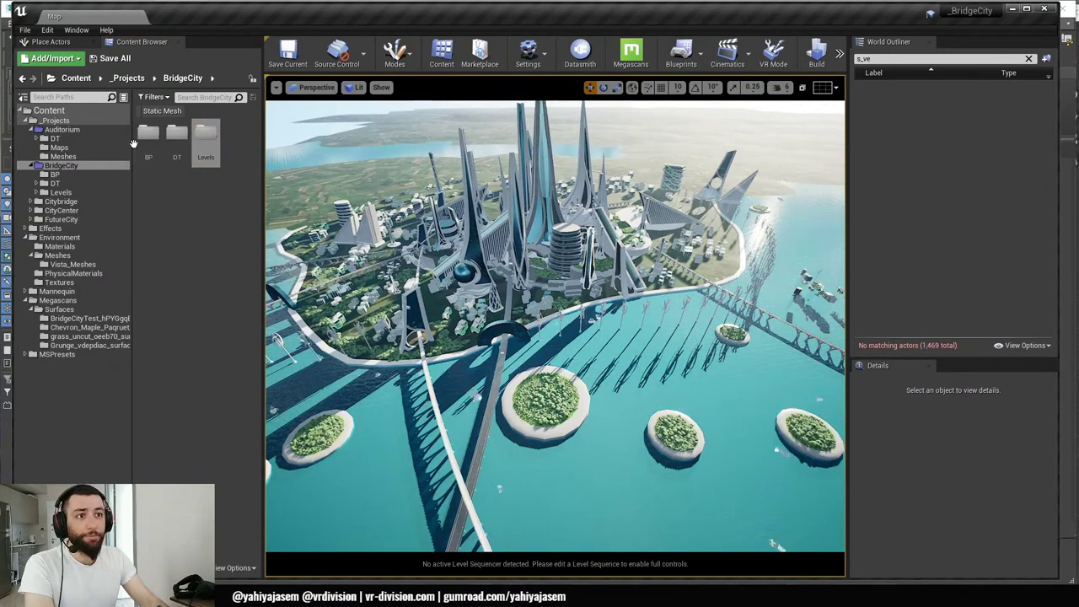
click(59, 147)
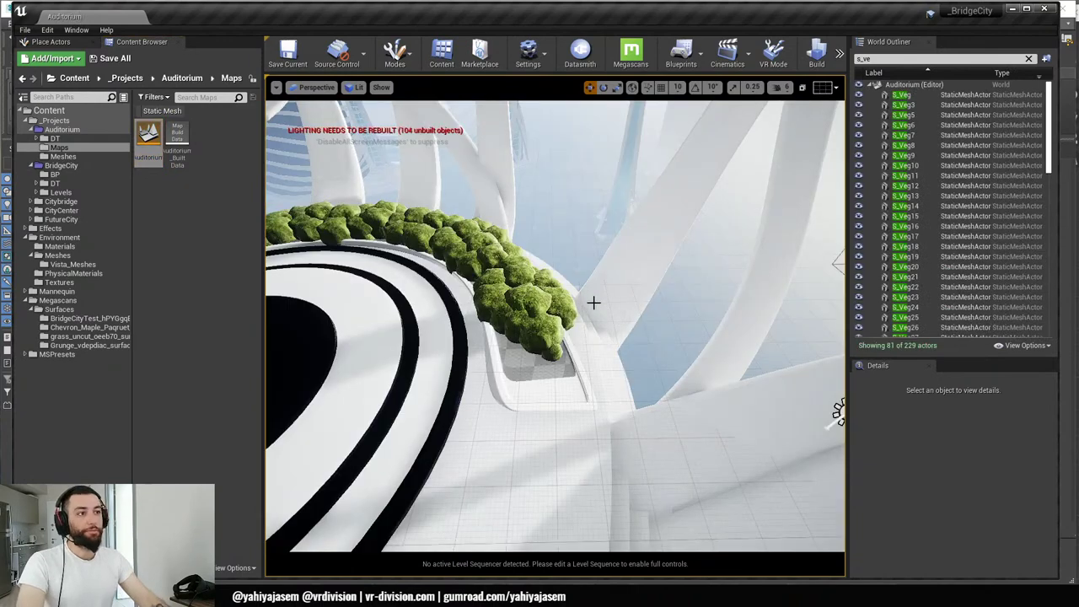
- Select the visible S_Veg bushes together with the curved planter around the stage and isolate them from the rest of the auditorium
right_drag(593, 300, 649, 334)
key(s)
right_drag(377, 497, 377, 496)
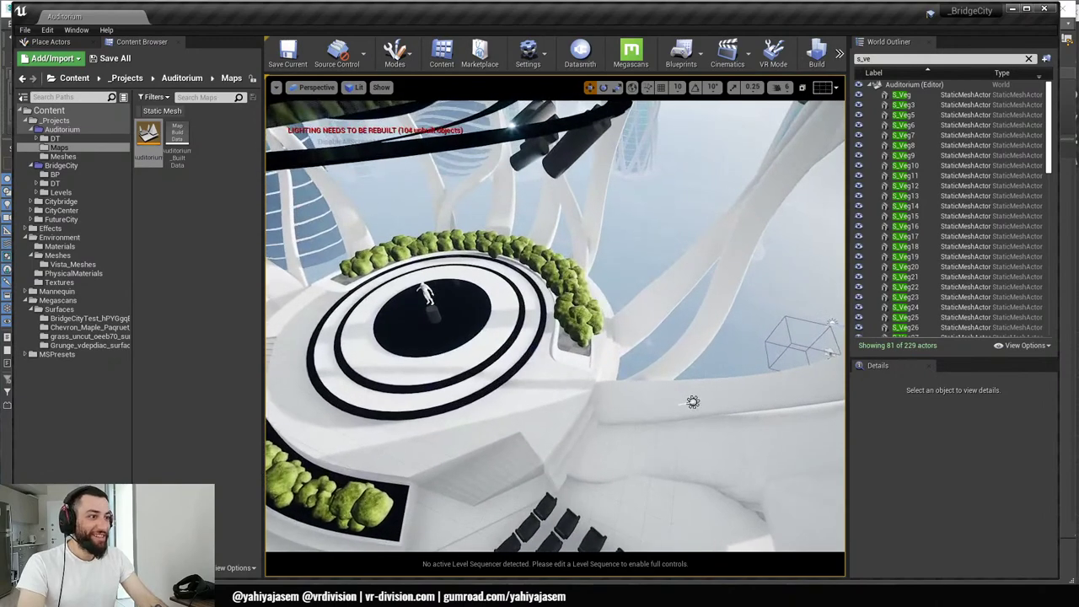
click(580, 346)
click(582, 330)
click(902, 95)
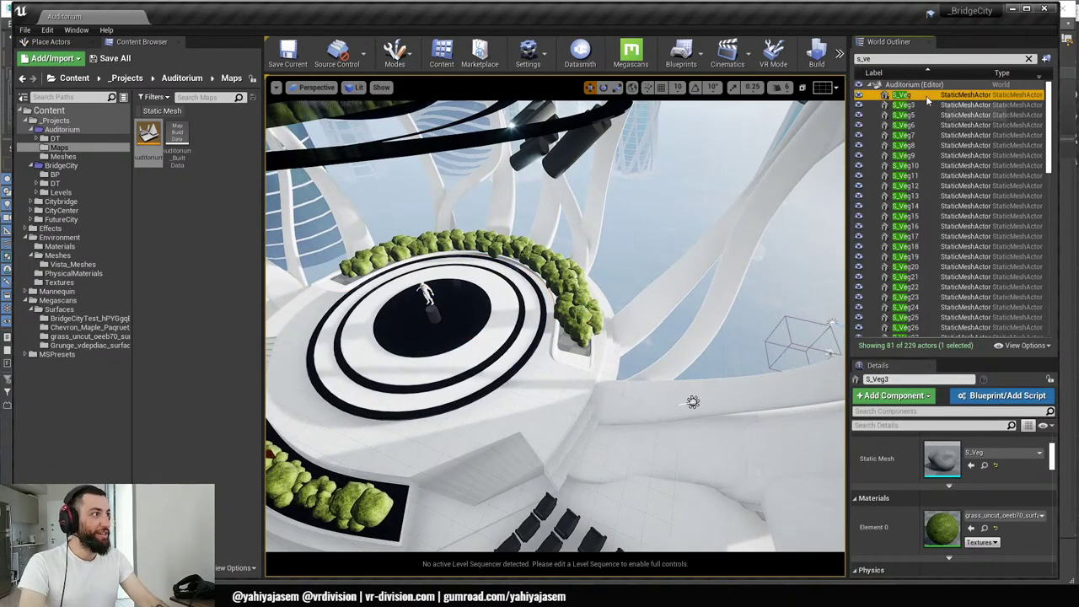
scroll(911, 253, down, 5)
shift+click(911, 327)
right_drag(611, 318, 611, 318)
ctrl+click(610, 317)
key(alt+q)
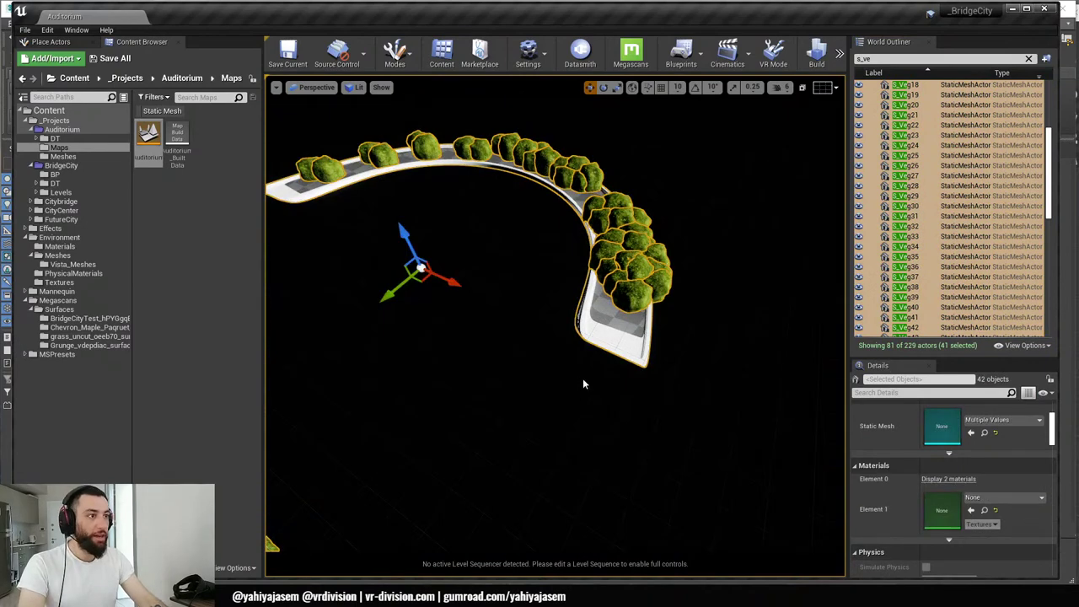
- In the top view, select the four stray bushes away from the planter and invert the selection
ctrl+middle_drag(583, 378, 597, 299)
scroll(597, 298, down, 10)
drag(653, 365, 413, 460)
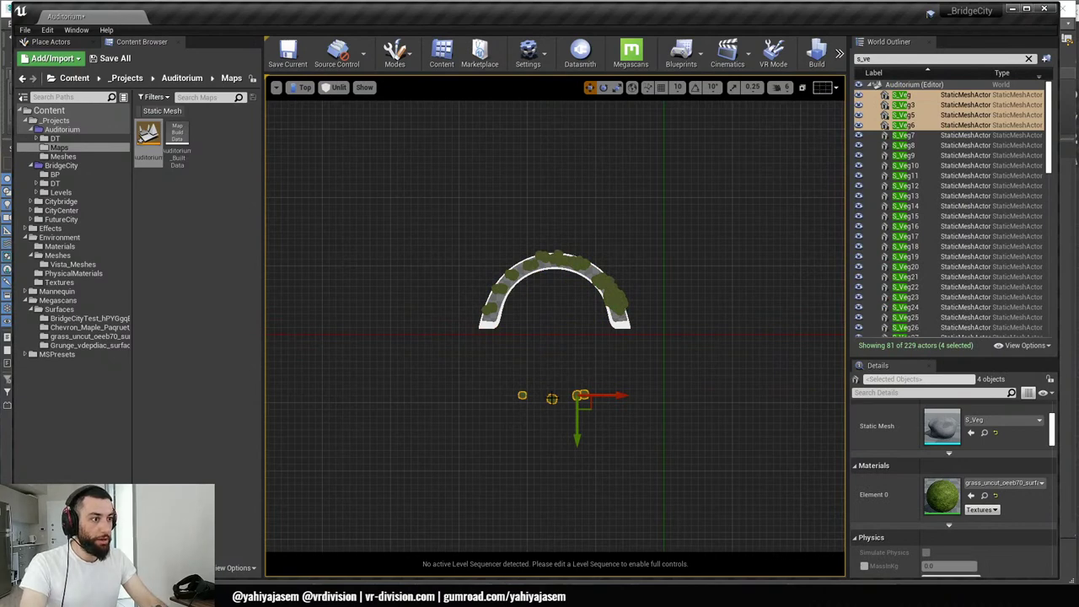
right_click(552, 180)
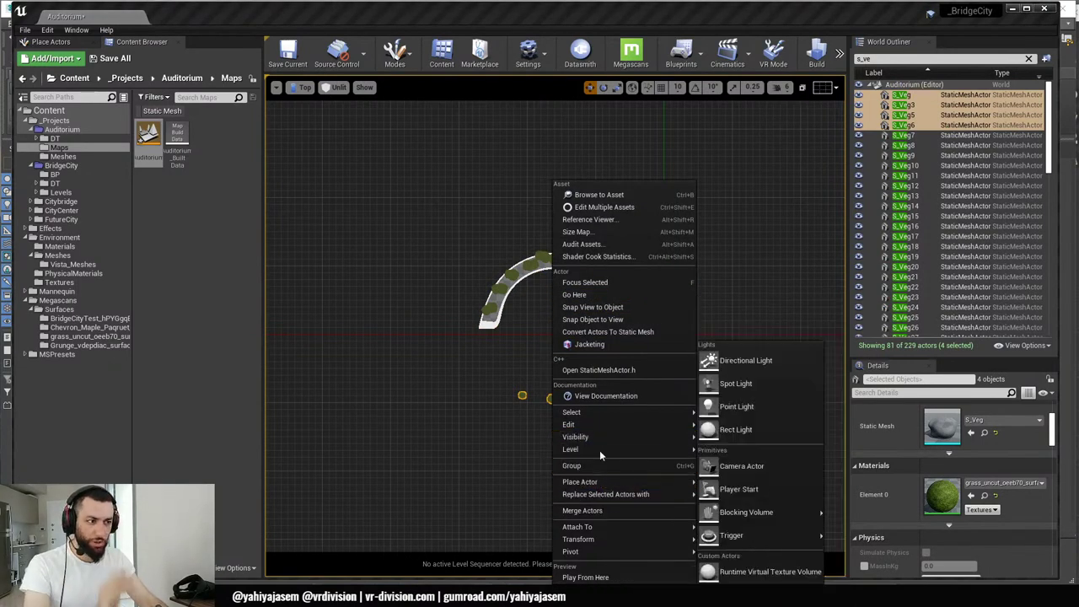
mouse_move(580, 451)
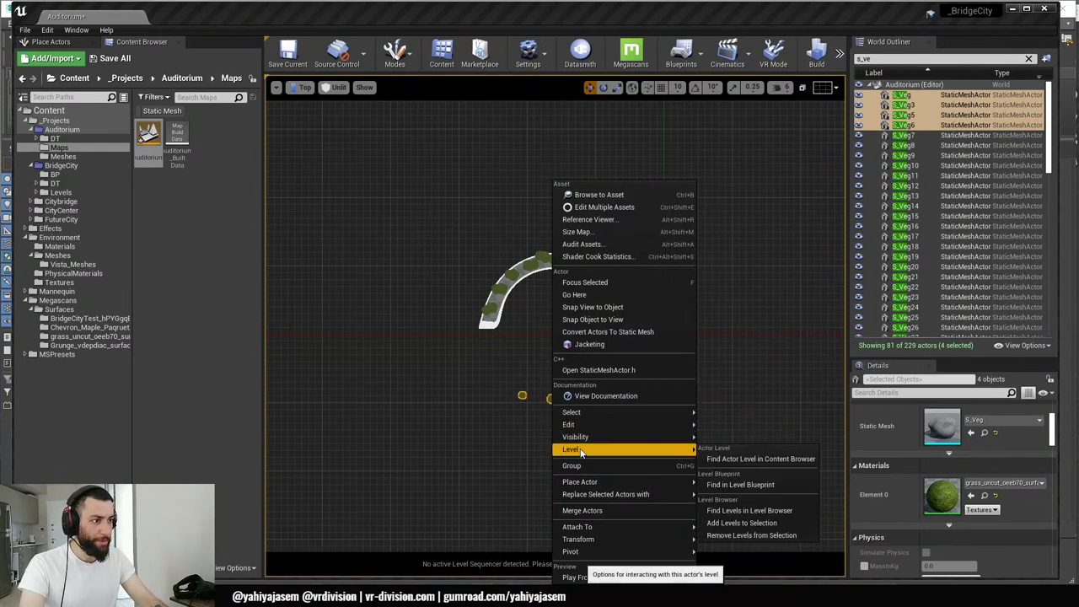
mouse_move(582, 412)
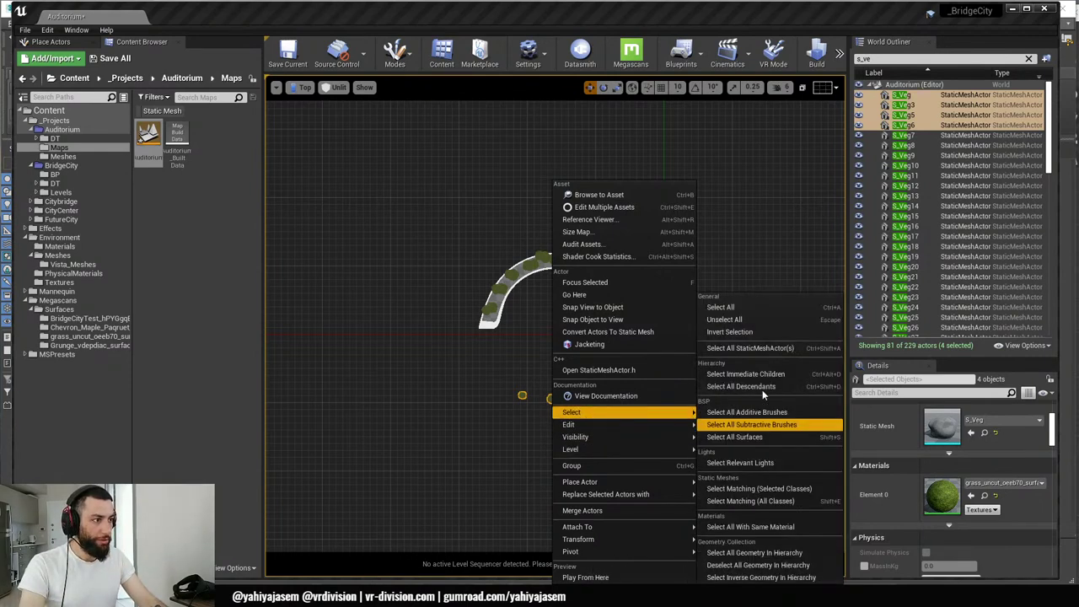
click(743, 332)
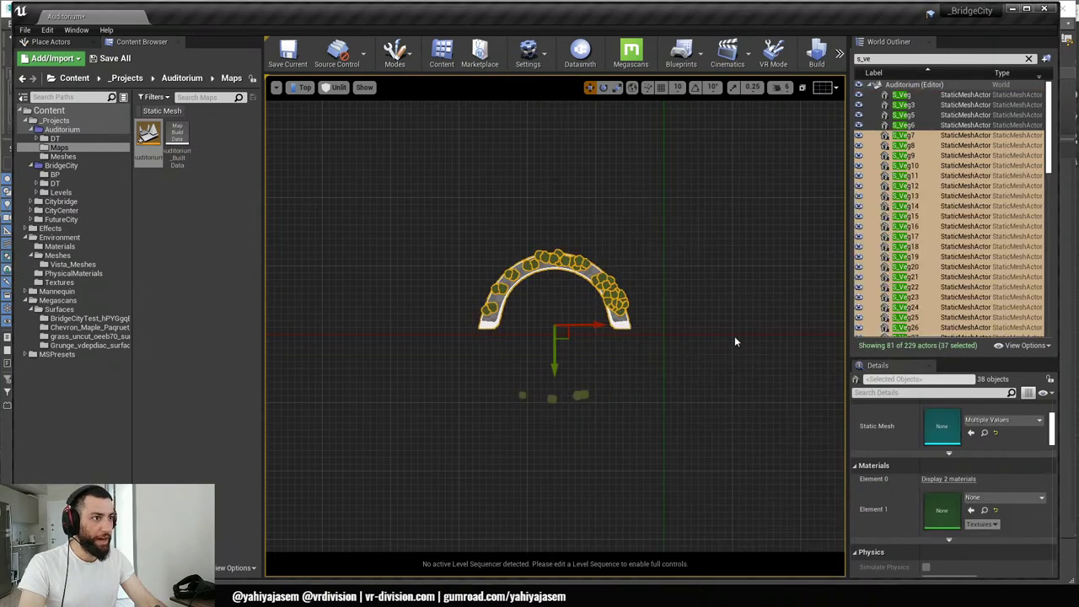
- In Editor Preferences, find the Invert Selection command and assign it the shortcut Ctrl+I
click(76, 30)
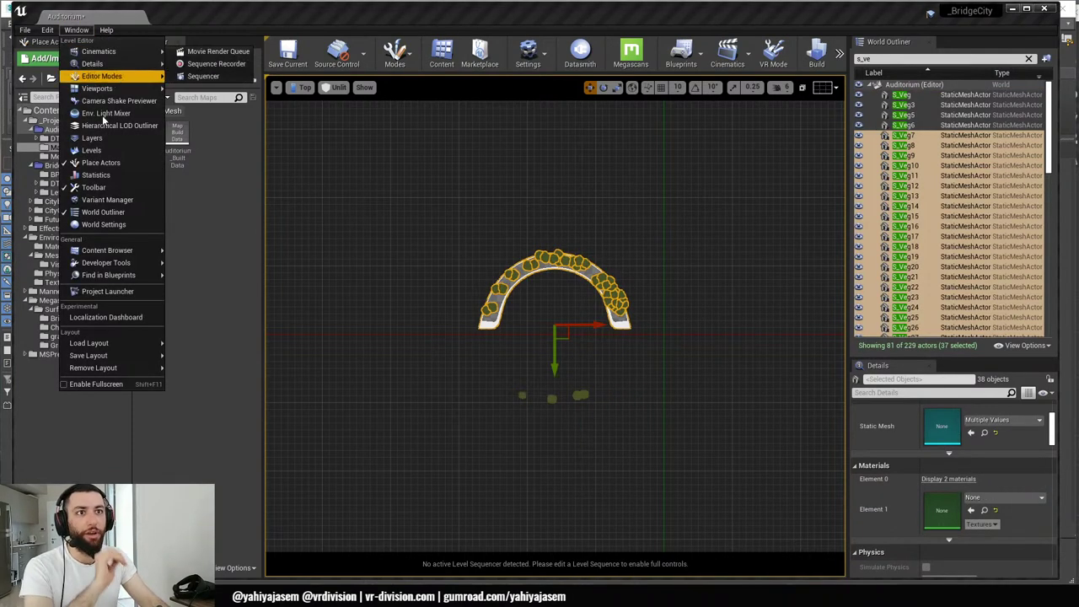
click(98, 180)
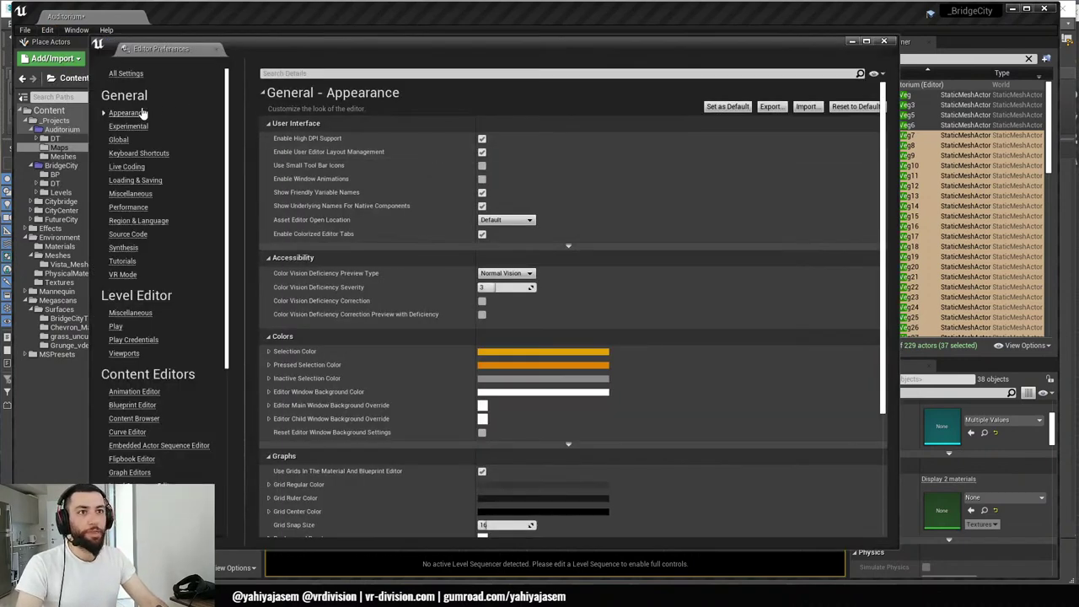
click(298, 74)
text(inve)
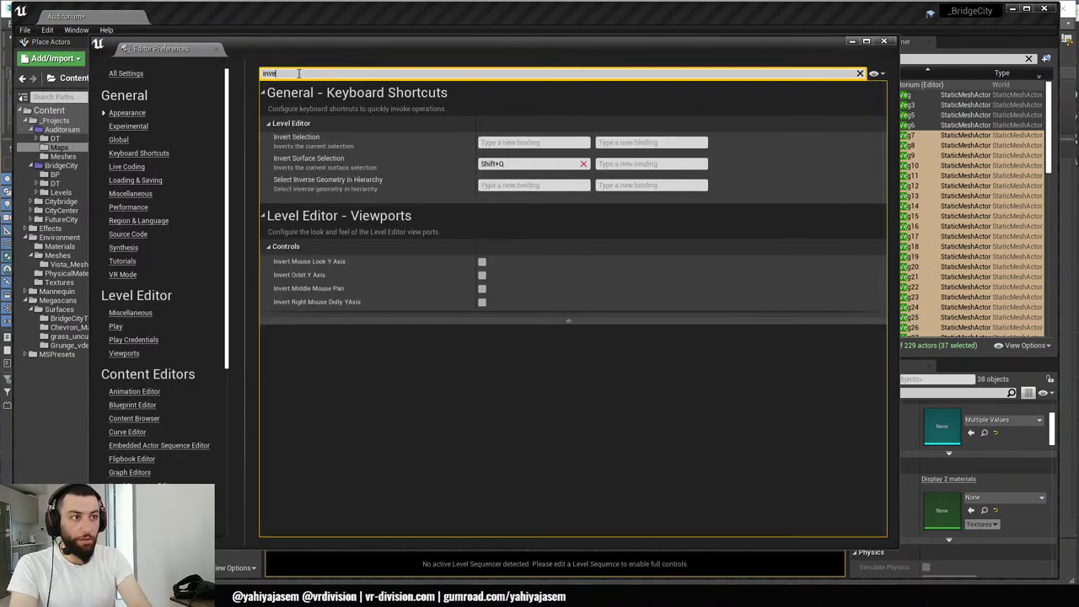
text(rt sele)
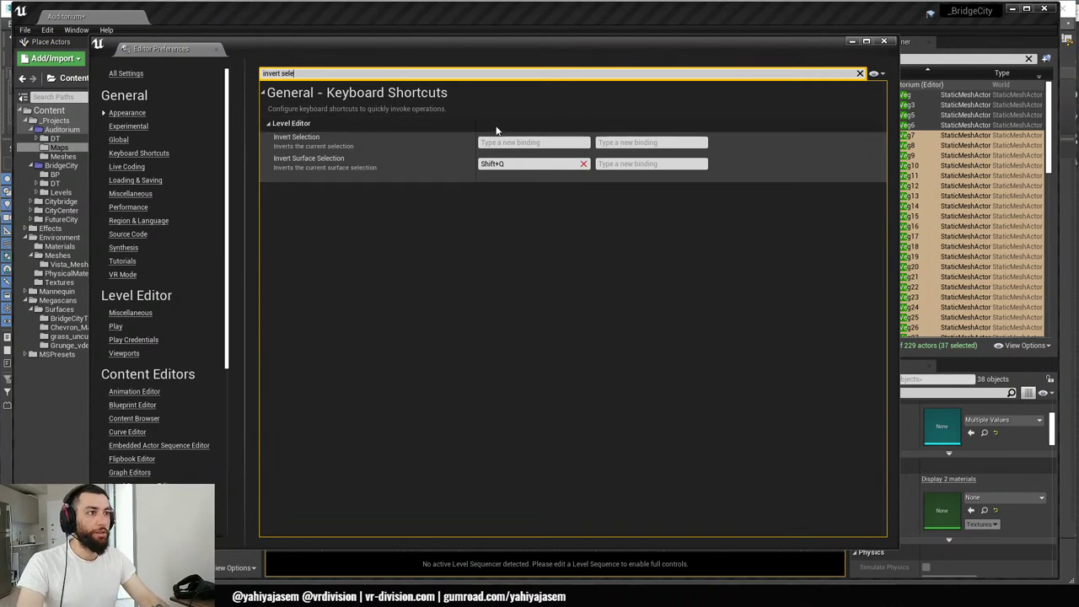
click(496, 143)
key(ctrl+i)
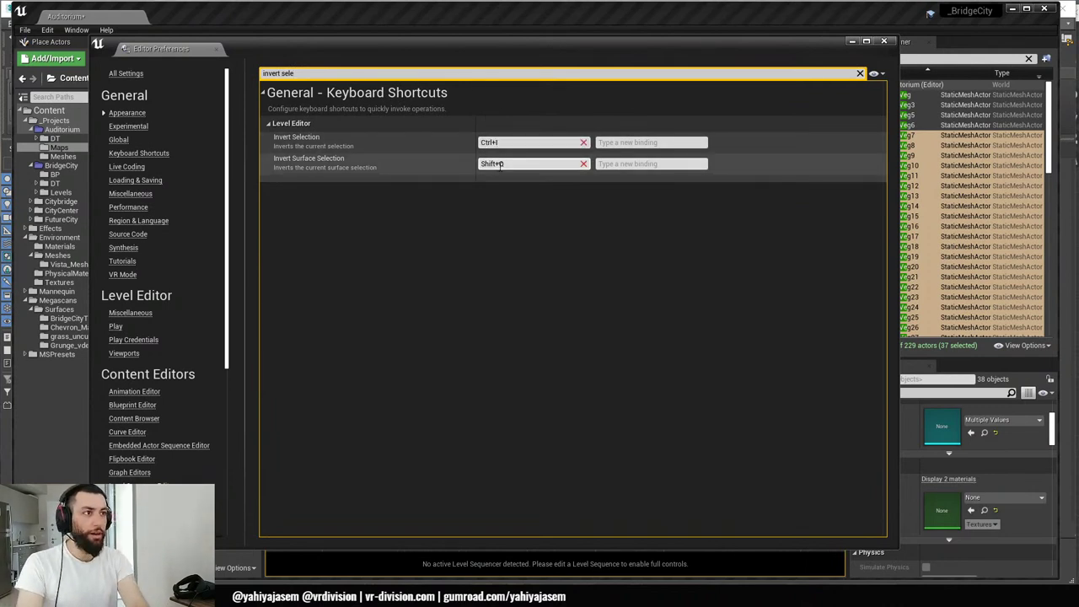
middle_click(195, 52)
- Test the new Invert Selection shortcut several times and hide the four stray bushes, leaving the planter and its own bushes selected
key(ctrl+i)
key(ctrl+i)
key(ctrl+i)
key(ctrl+i)
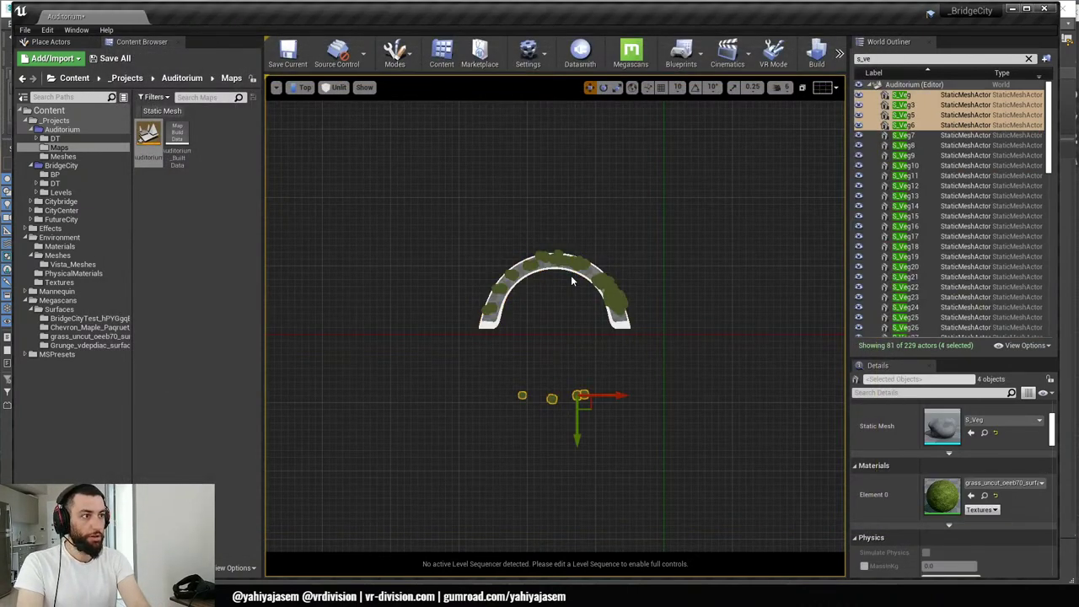
key(ctrl+i)
key(ctrl+i)
key(ctrl+i)
key(ctrl+i)
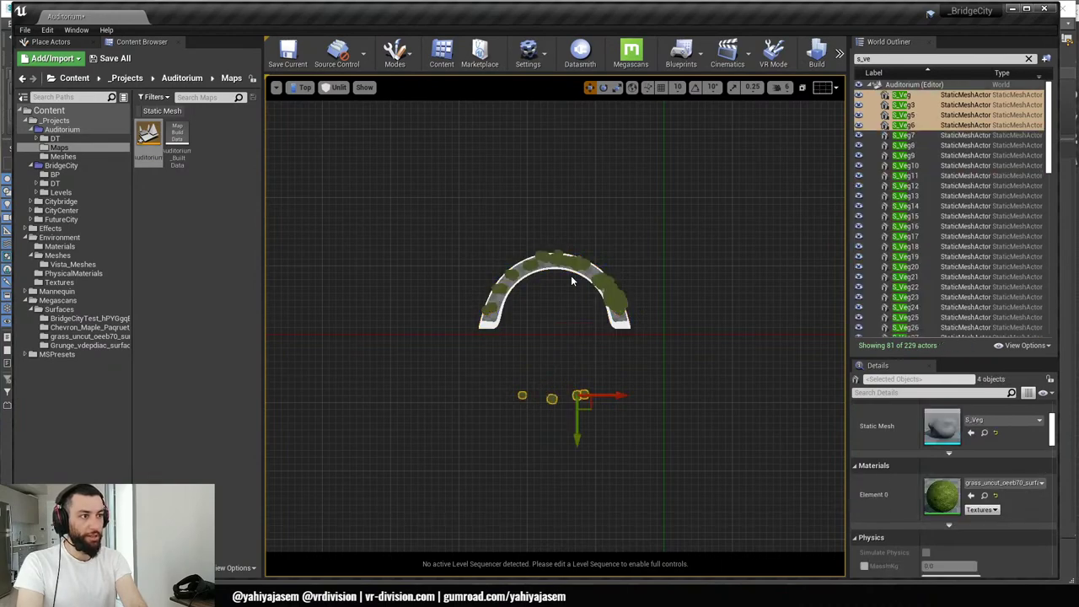
scroll(571, 275, up, 5)
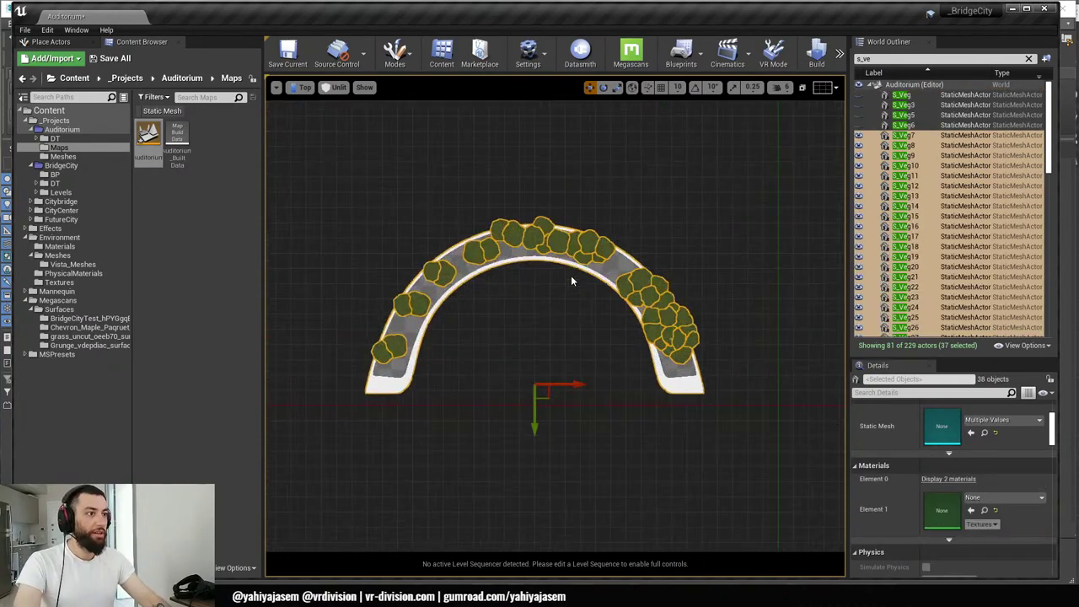
- Select single bushes on the denser arm of the planter and examine how they are placed
click(654, 305)
right_drag(714, 344, 612, 300)
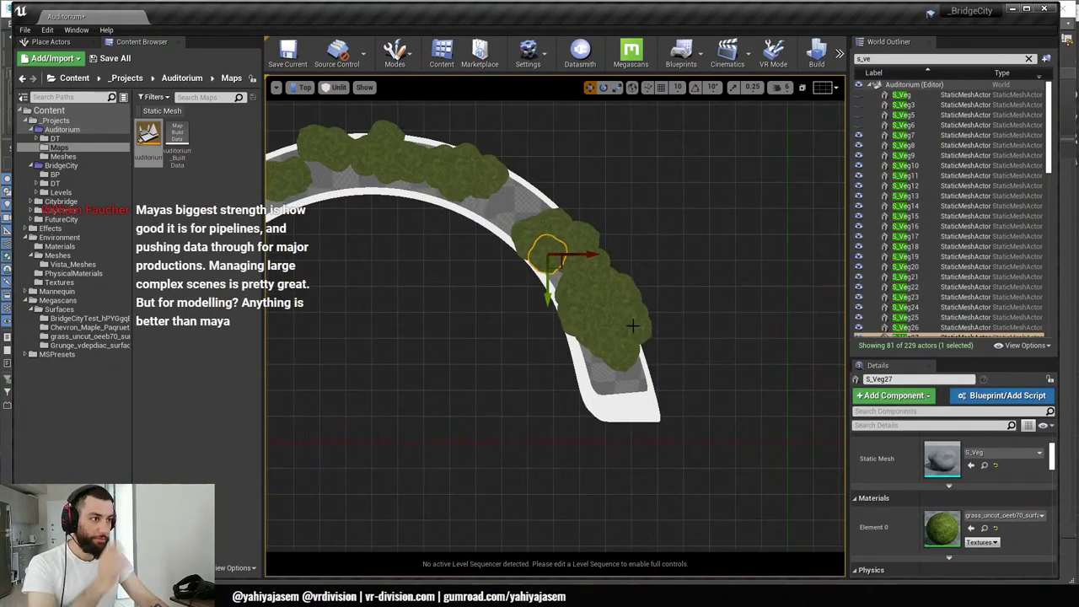
scroll(633, 325, up, 2)
click(622, 338)
drag(621, 339, 632, 371)
scroll(629, 369, up, 2)
scroll(628, 351, down, 5)
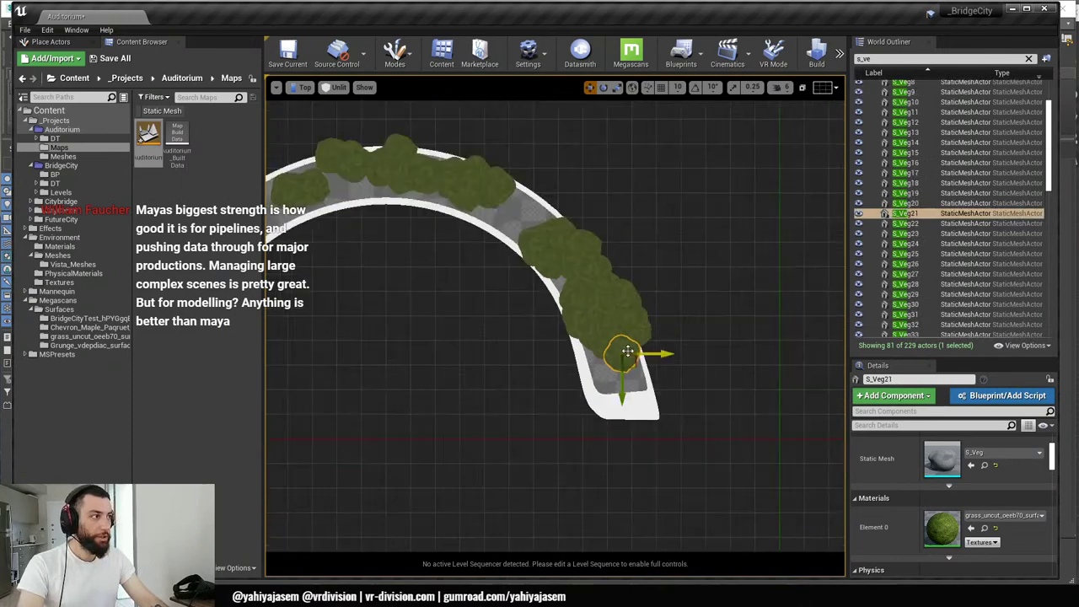
scroll(623, 354, down, 3)
- Select all visible bushes on the planter, leaving the planter itself out of the selection
click(629, 383)
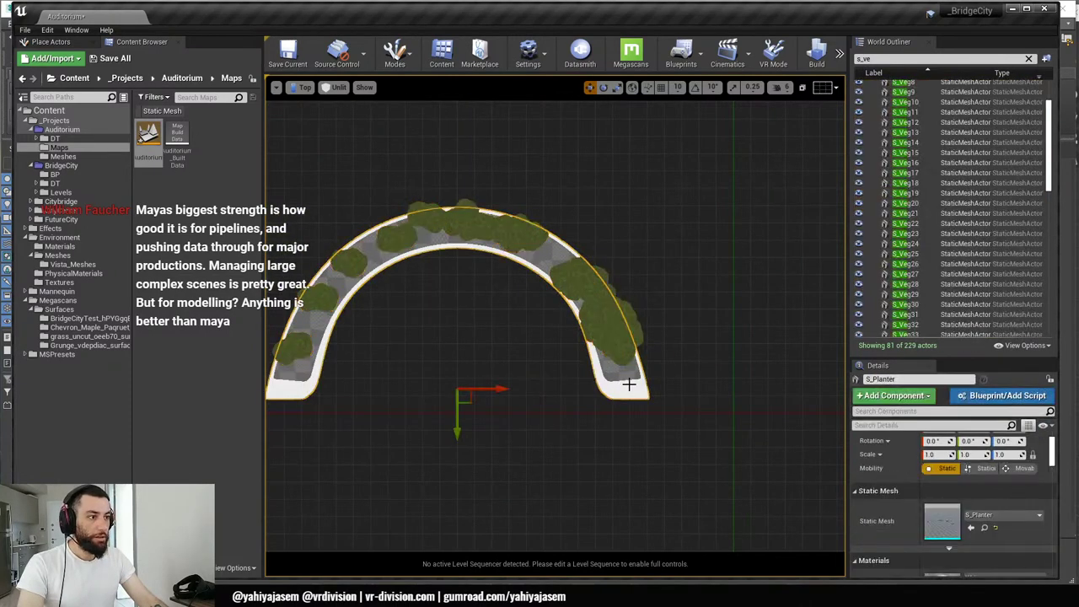
key(ctrl+a)
ctrl+click(629, 383)
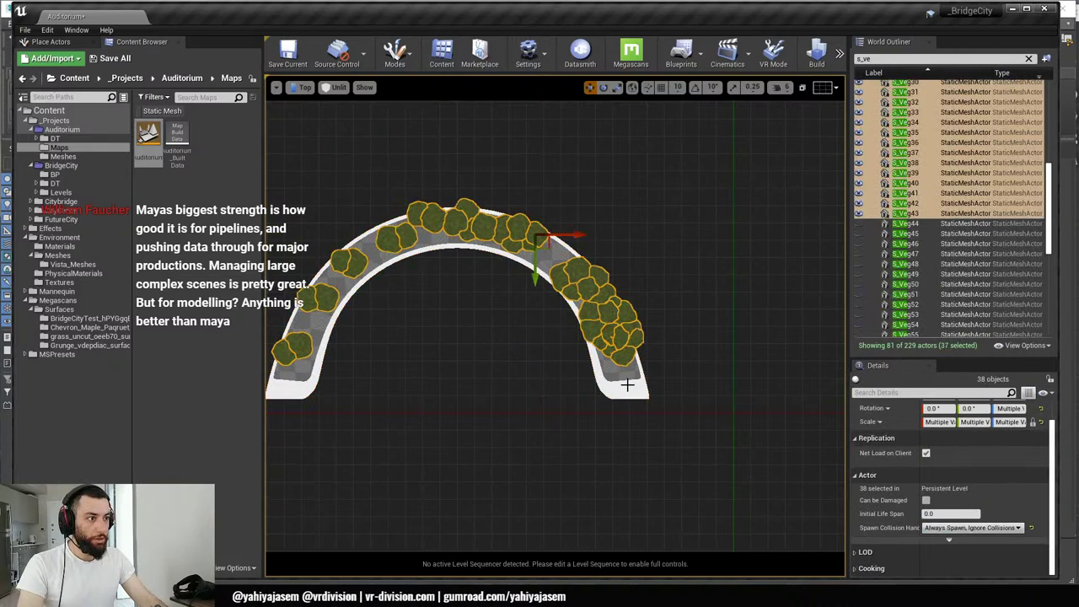
- Try to scale the selected planter bushes
key(r)
drag(540, 255, 540, 245)
key(ctrl+z)
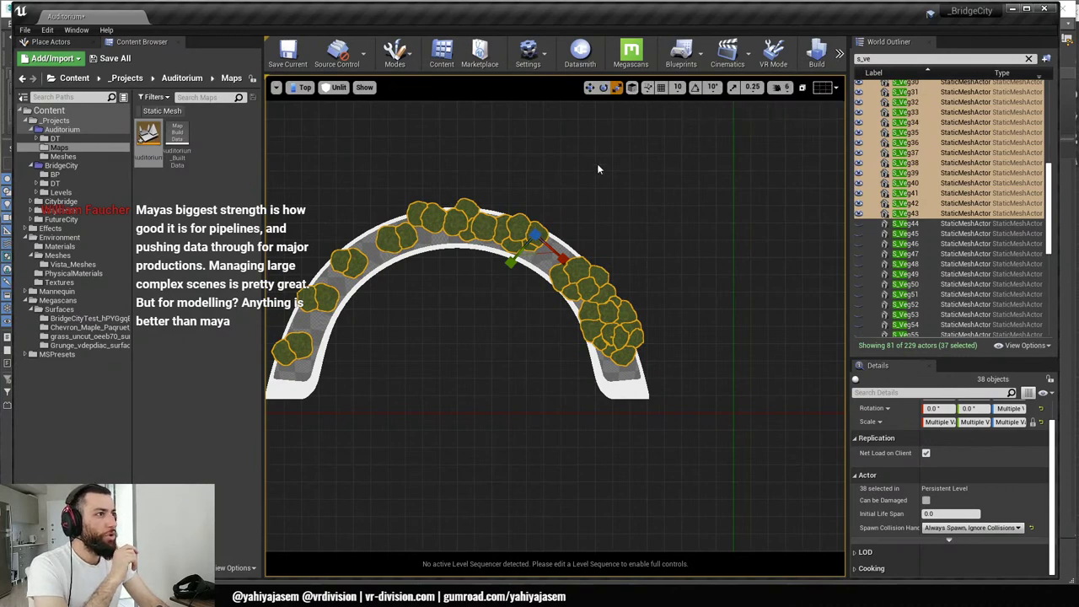
- Switch to 3ds Max and create three boxes of different sizes beside the planter
right_drag(546, 259, 628, 183)
scroll(613, 166, down, 1)
scroll(629, 183, up, 2)
key(alt+Tab)
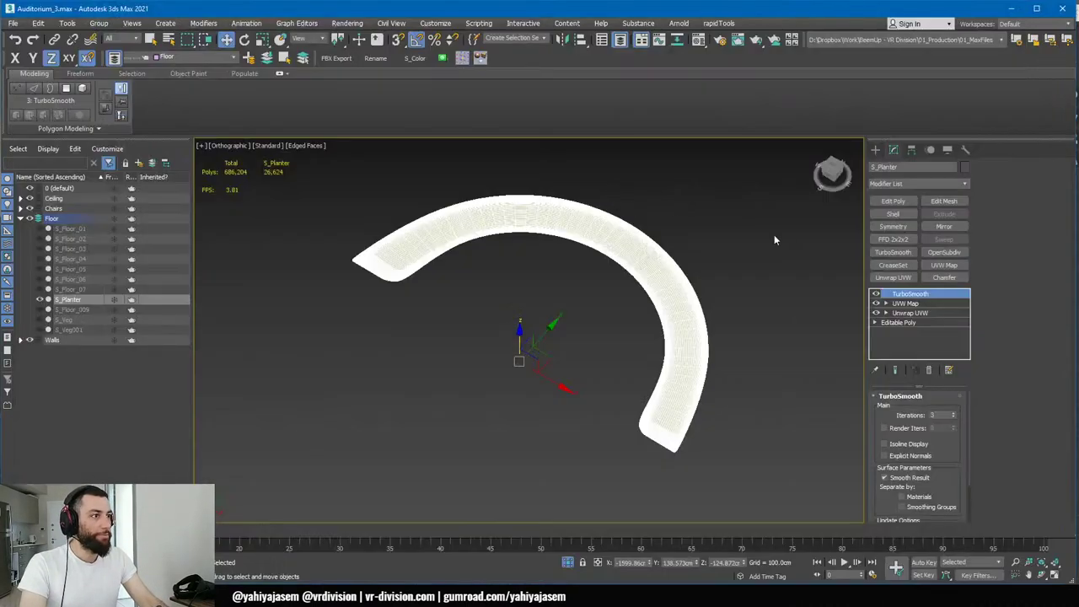
click(875, 150)
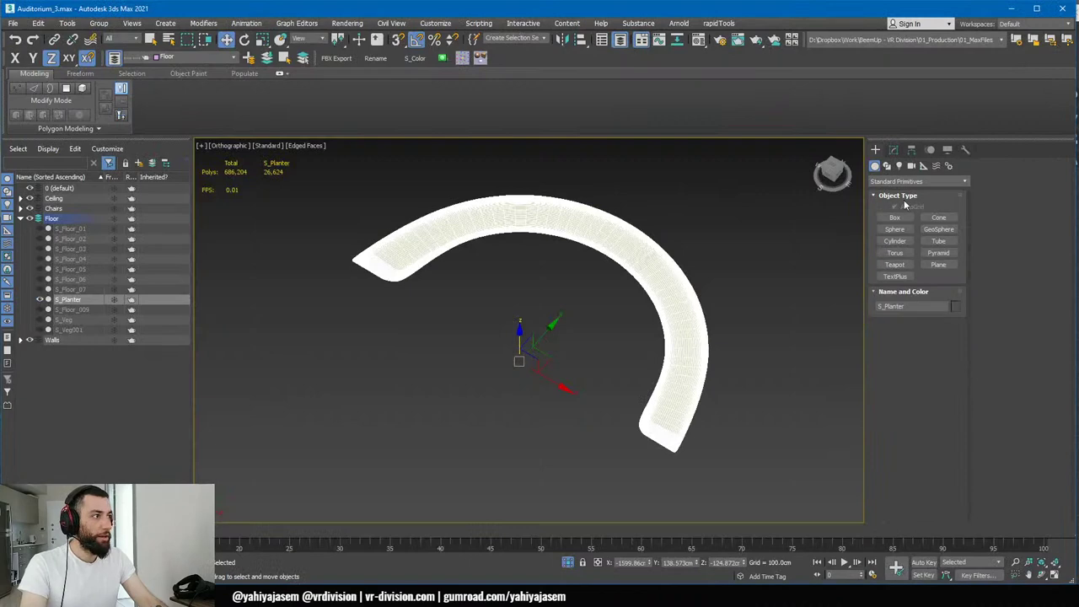
click(894, 217)
middle_drag(616, 357, 479, 264)
scroll(479, 264, down, 2)
mouse_move(761, 309)
mouse_down()
mouse_move(735, 358)
mouse_move(683, 373)
mouse_move(624, 419)
mouse_up()
click(723, 282)
click(648, 257)
right_click(651, 396)
click(664, 369)
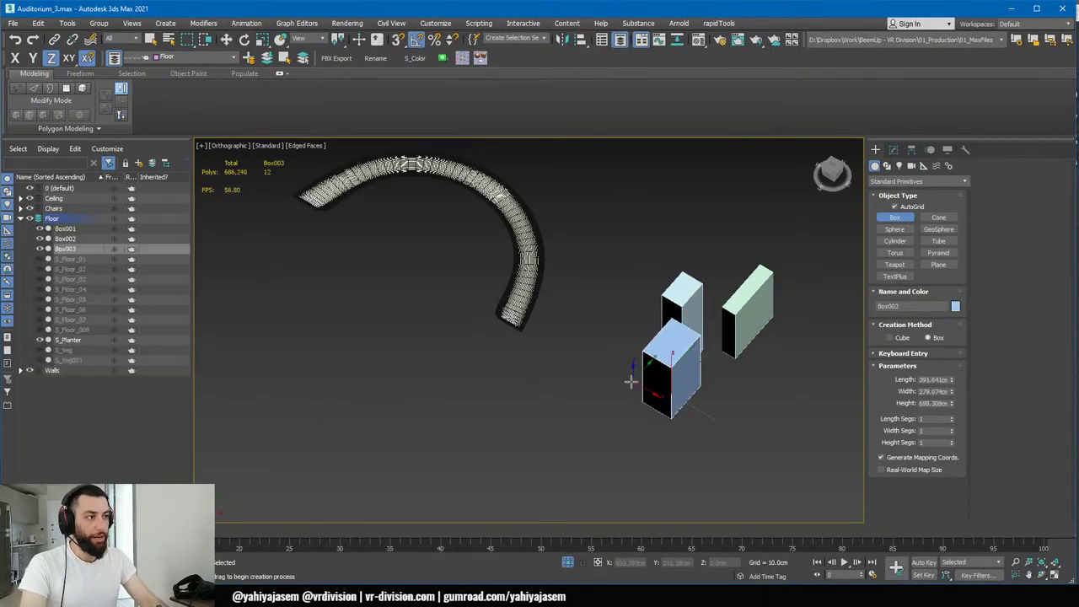
- Create a fourth box in front of the other three
drag(619, 394, 558, 460)
click(537, 377)
right_click(540, 376)
key(Delete)
click(907, 219)
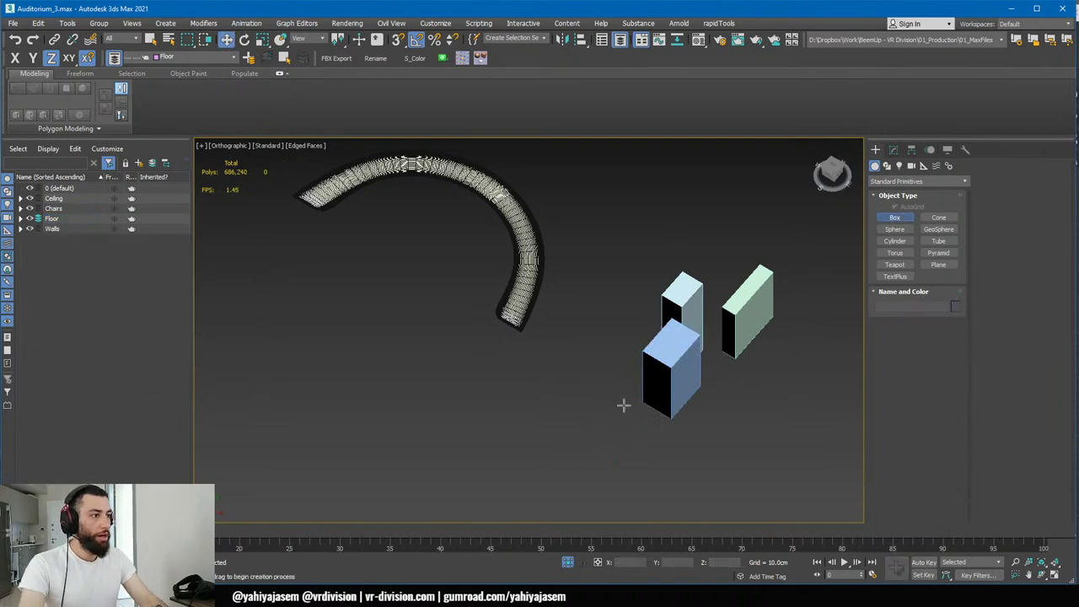
drag(622, 405, 556, 455)
click(545, 361)
right_click(547, 364)
- Switch back to Unreal and try to scale the selected planter bushes in the perspective view
key(alt+Tab)
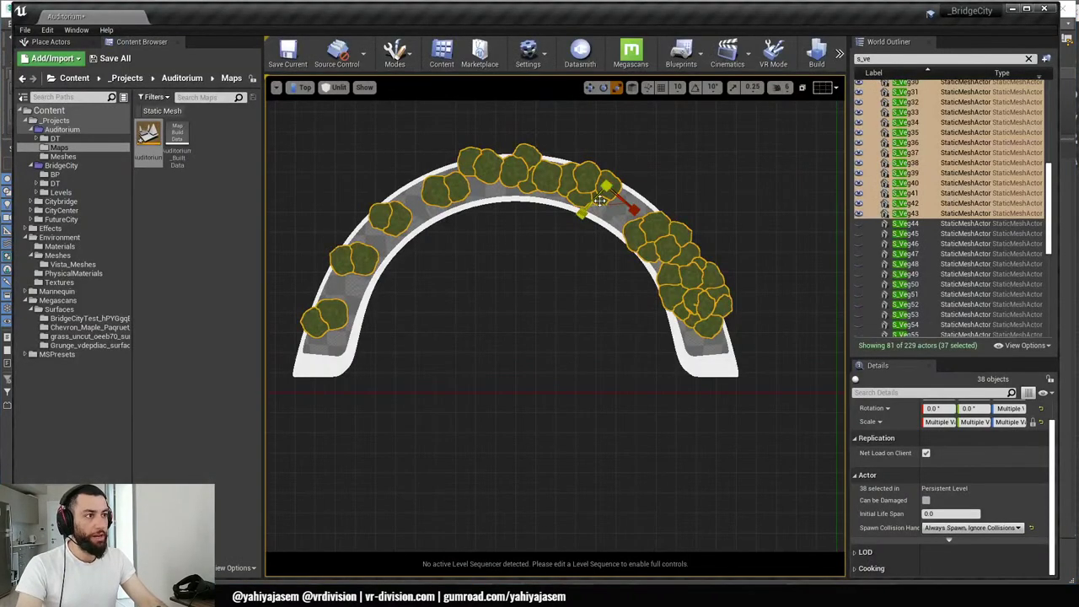
key(alt+g)
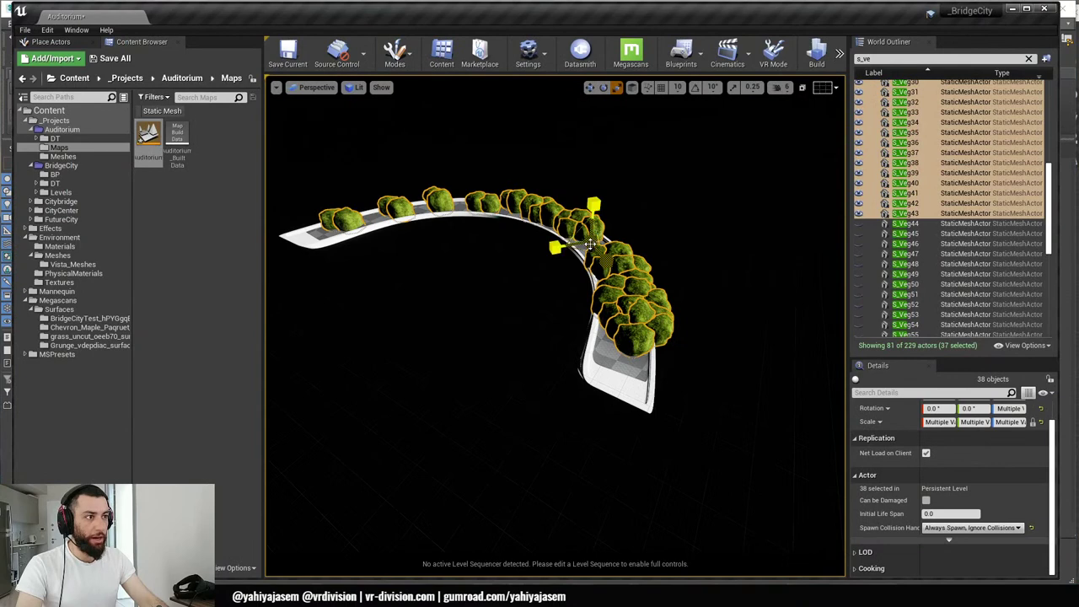
drag(591, 240, 624, 236)
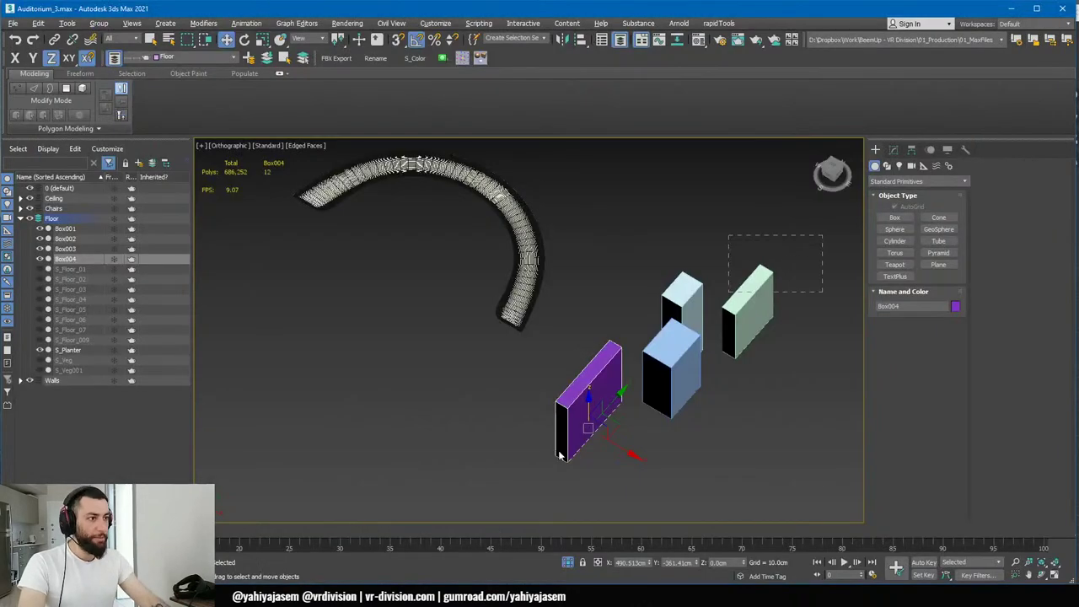
- In 3ds Max, select all four boxes and test scaling them uniformly as a group
drag(823, 235, 560, 456)
key(r)
drag(672, 356, 621, 272)
- Change the transform center used for the four boxes and test scaling them again
click(338, 40)
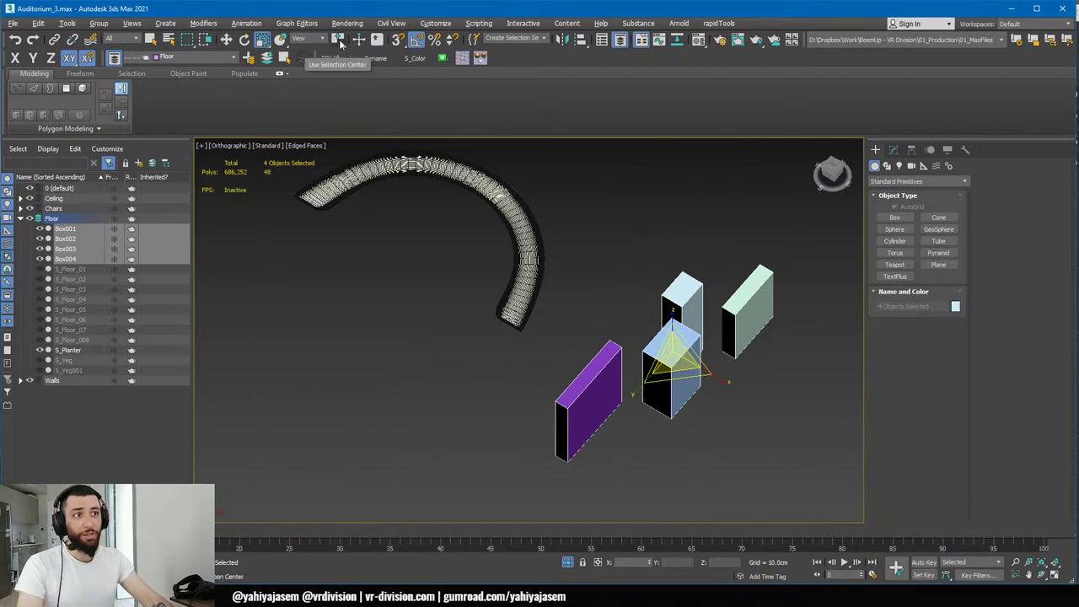
click(339, 40)
click(339, 74)
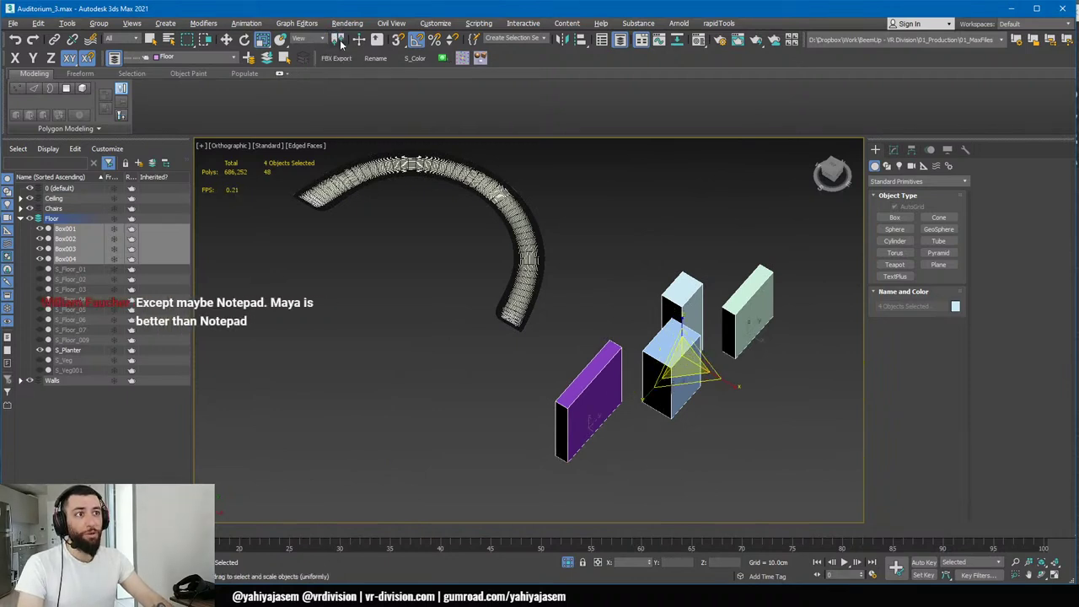
drag(680, 361, 707, 465)
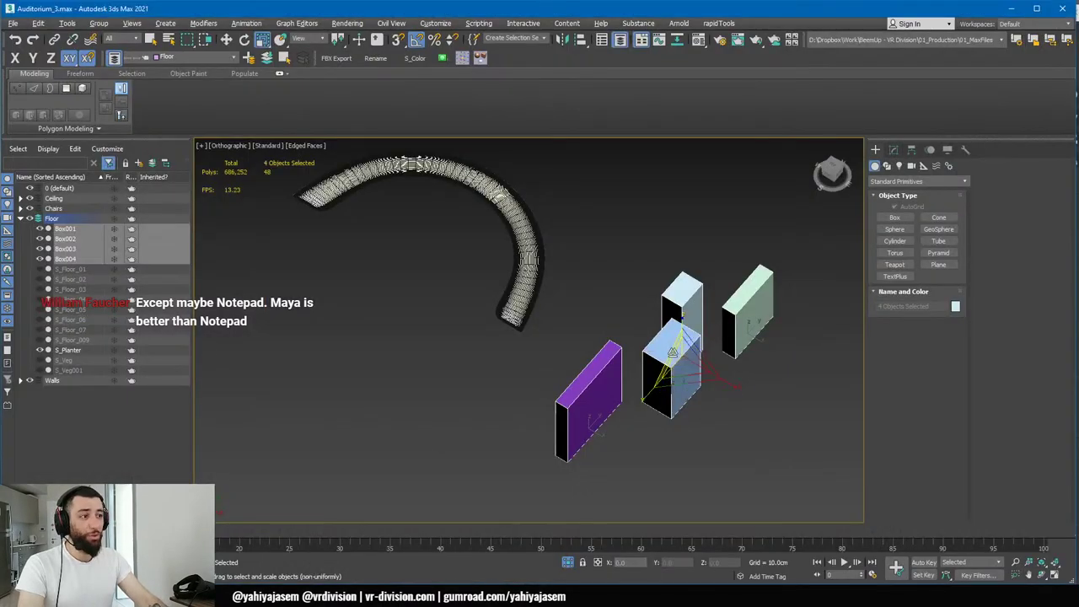
drag(680, 354, 670, 380)
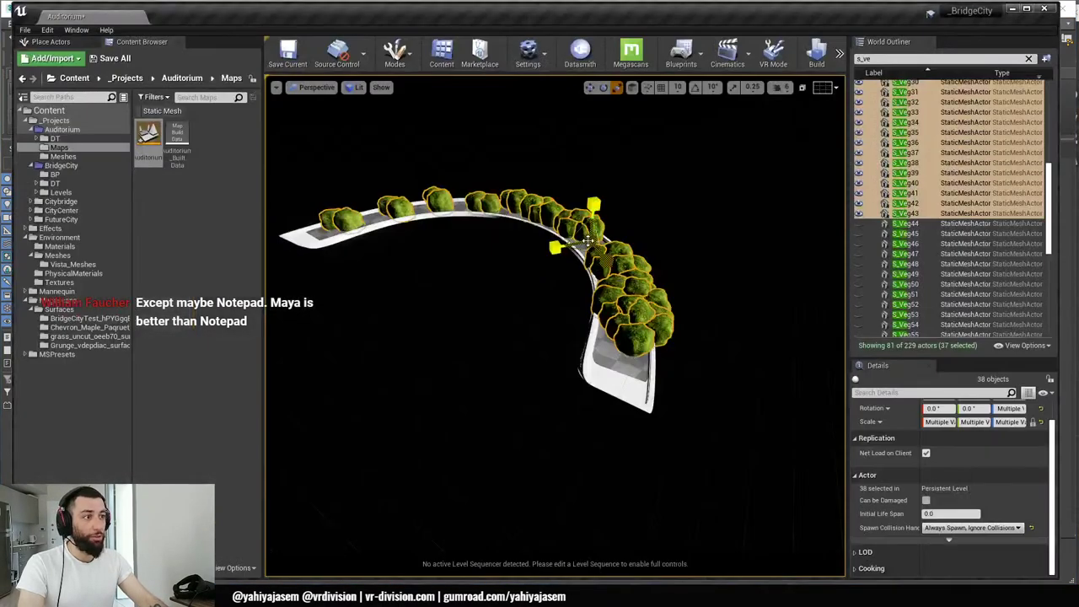
- Return to Unreal, try scaling all the selected planter bushes together from several angles, and undo the change
drag(600, 253, 603, 204)
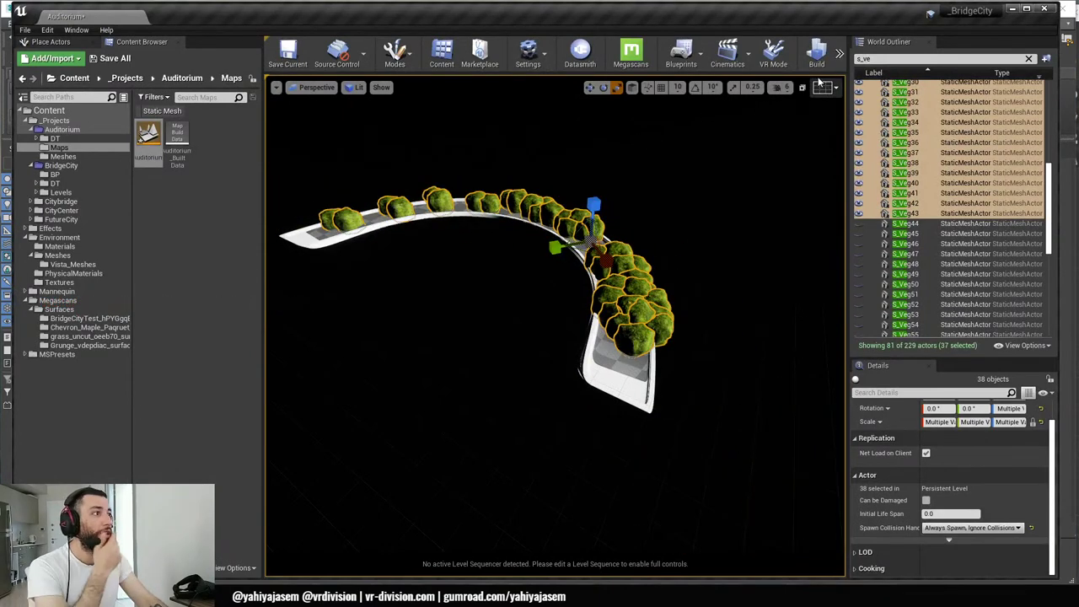
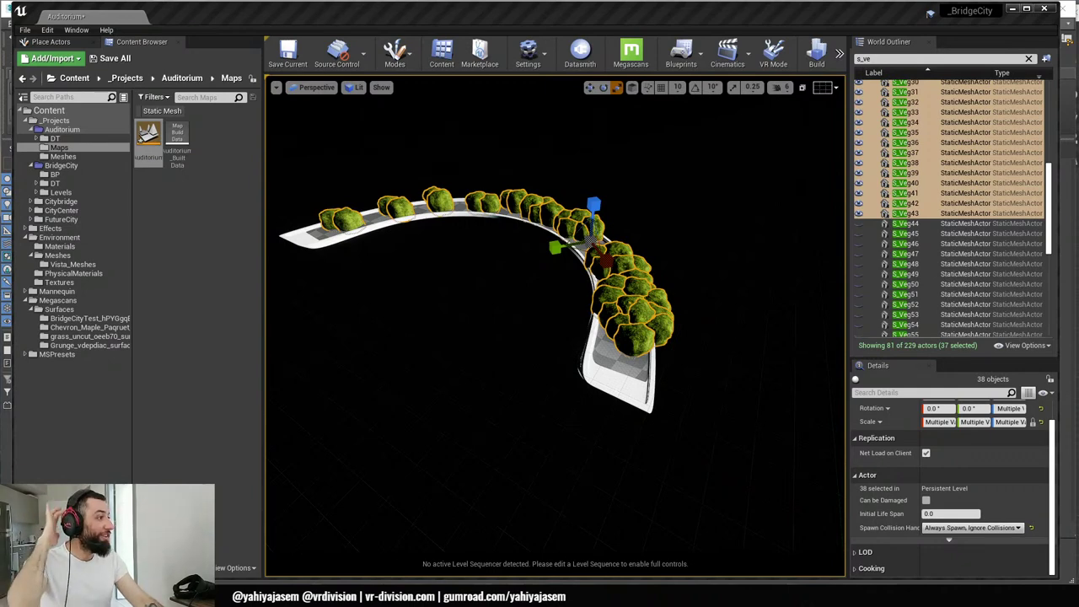
key(w)
right_drag(575, 301, 573, 274)
key(s)
mouse_move(573, 303)
mouse_down()
mouse_move(540, 327)
mouse_move(555, 315)
mouse_up()
key(ctrl+z)
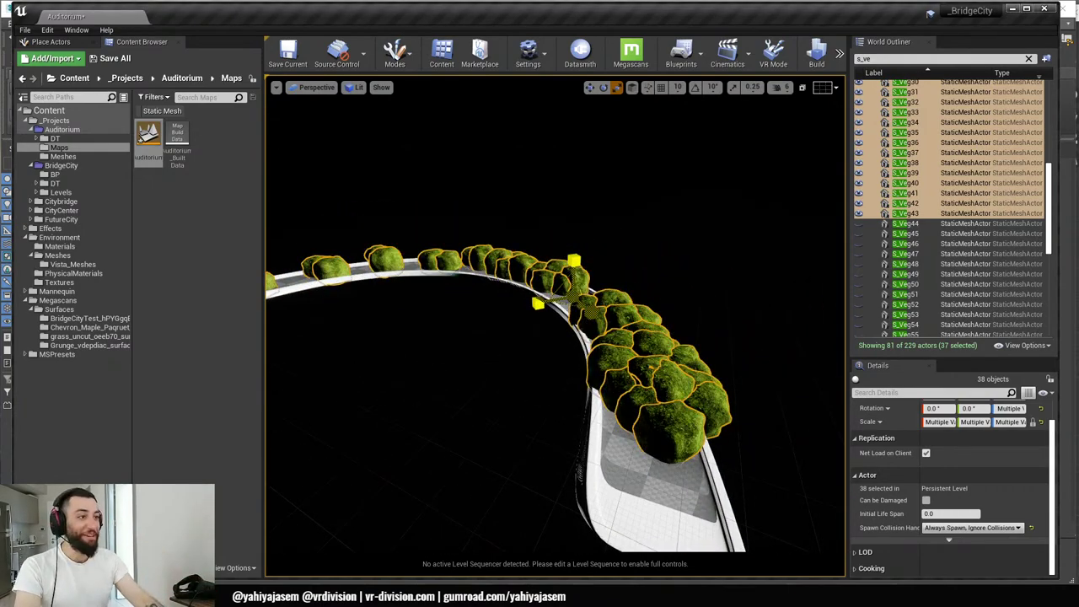
mouse_move(565, 305)
right_down()
mouse_move(566, 328)
mouse_move(558, 306)
mouse_move(570, 296)
right_up()
key(s)
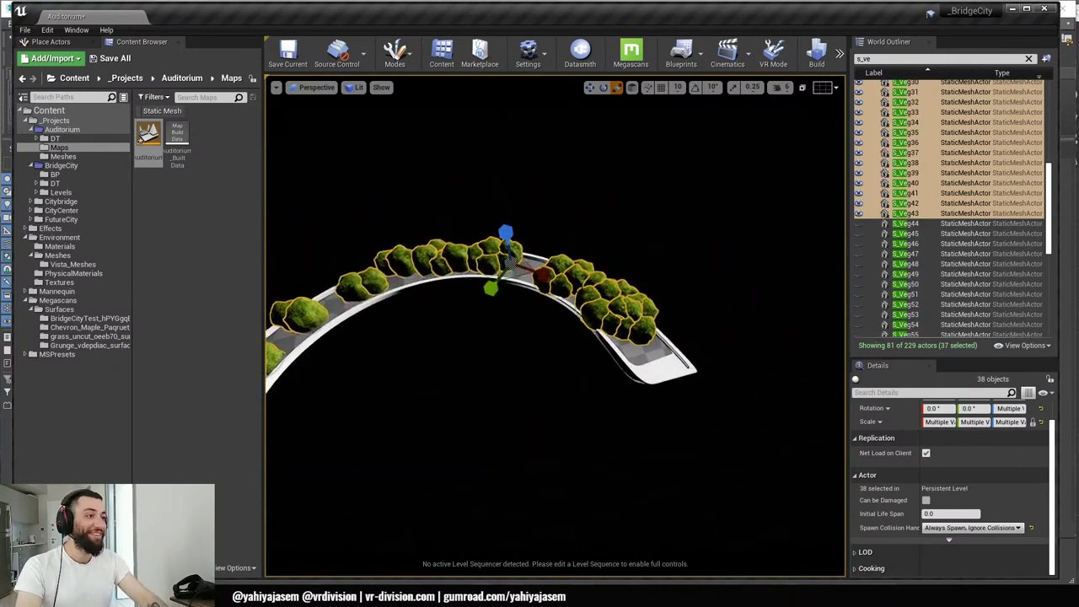
drag(510, 265, 540, 247)
drag(558, 305, 558, 305)
key(f)
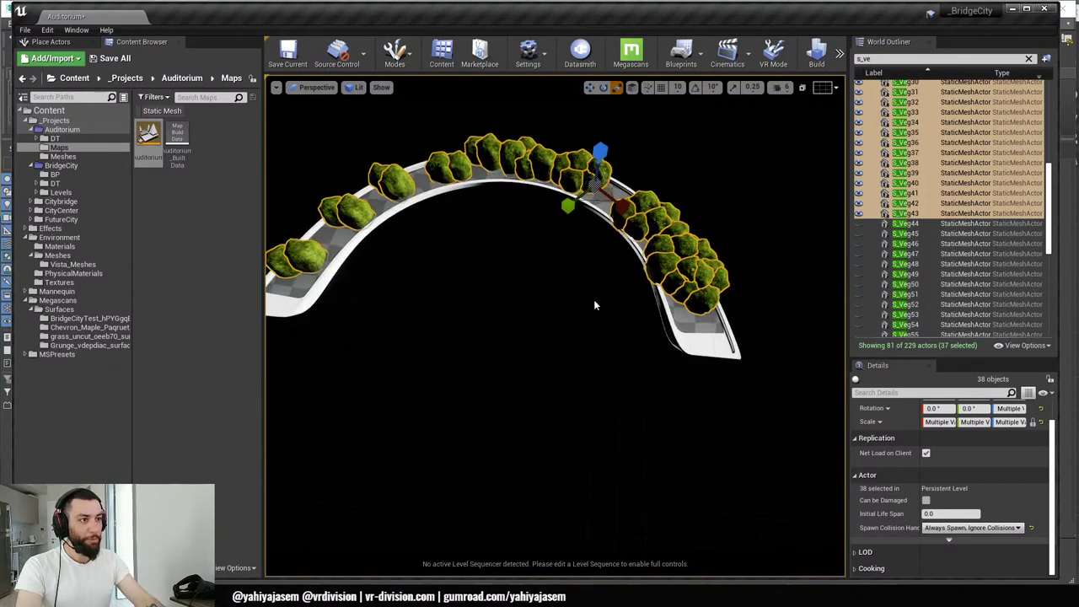
- Hide the planter and uniformly scale down the bush cluster on the denser arm
key(shift+h)
key(alt+j)
click(616, 134)
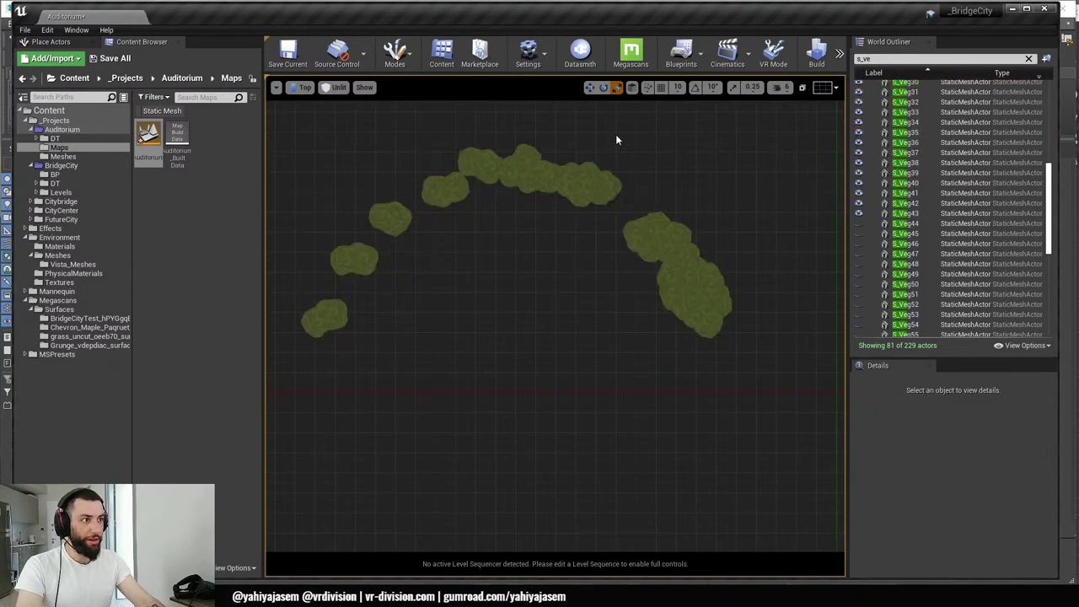
drag(765, 191, 632, 376)
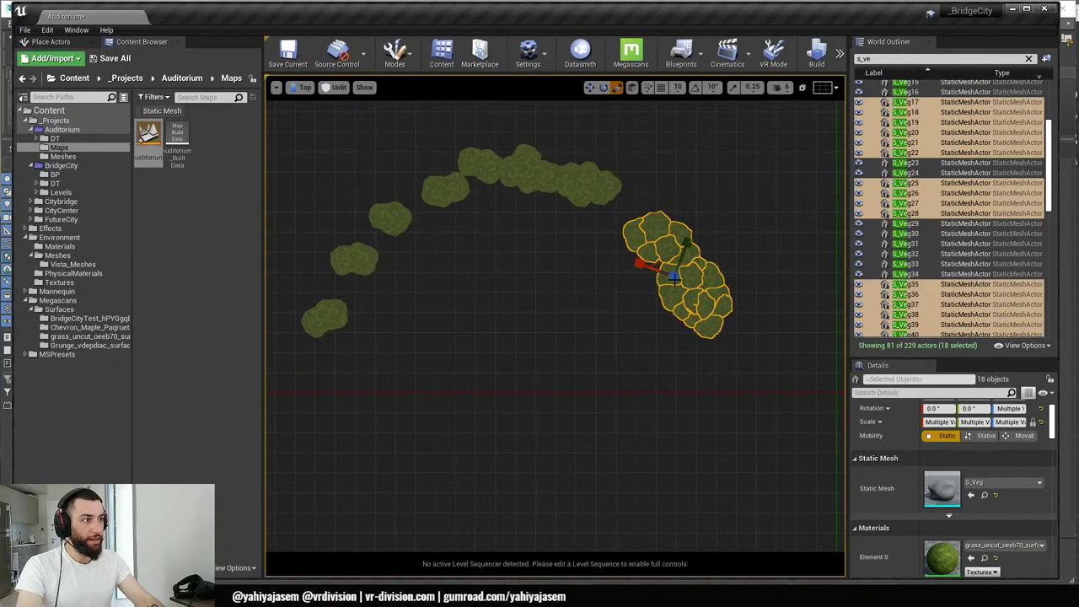
key(alt+g)
drag(660, 261, 616, 177)
- Select the bushes along the middle of the arc and scale them down uniformly
key(alt+j)
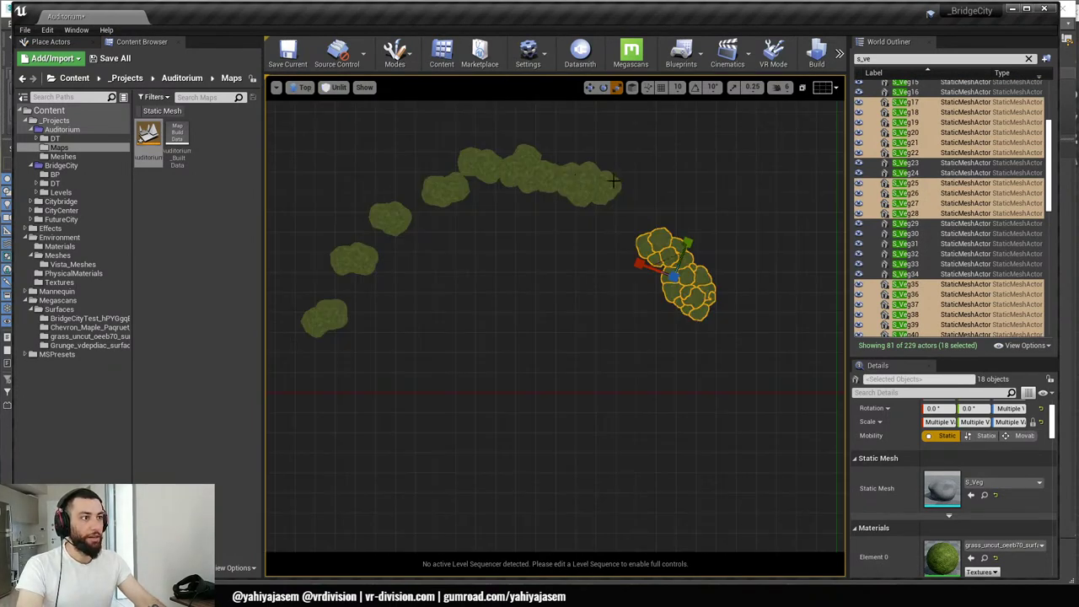
drag(628, 132, 436, 202)
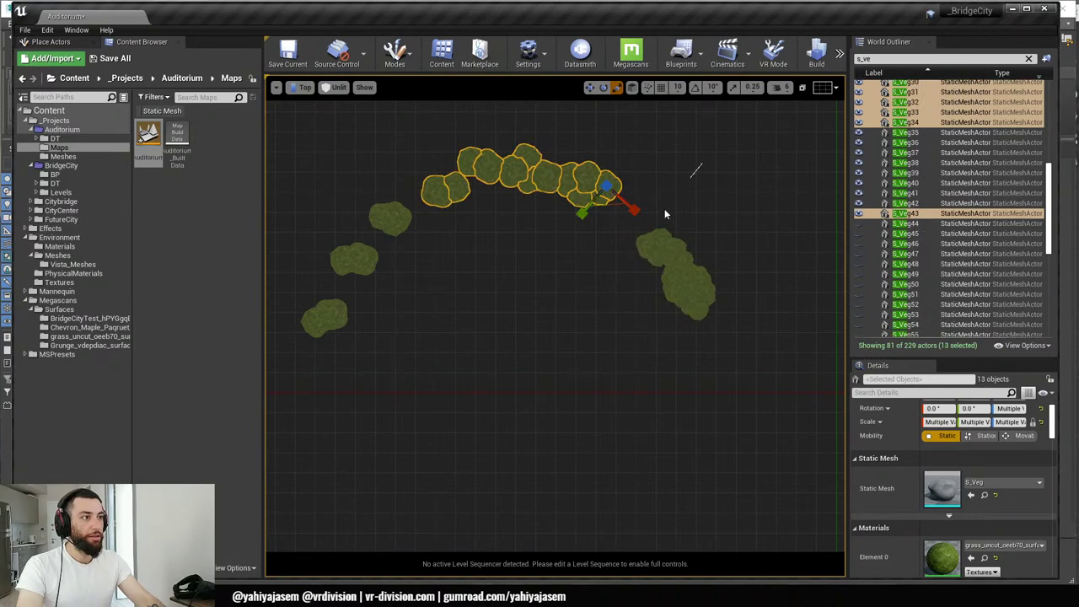
key(alt+g)
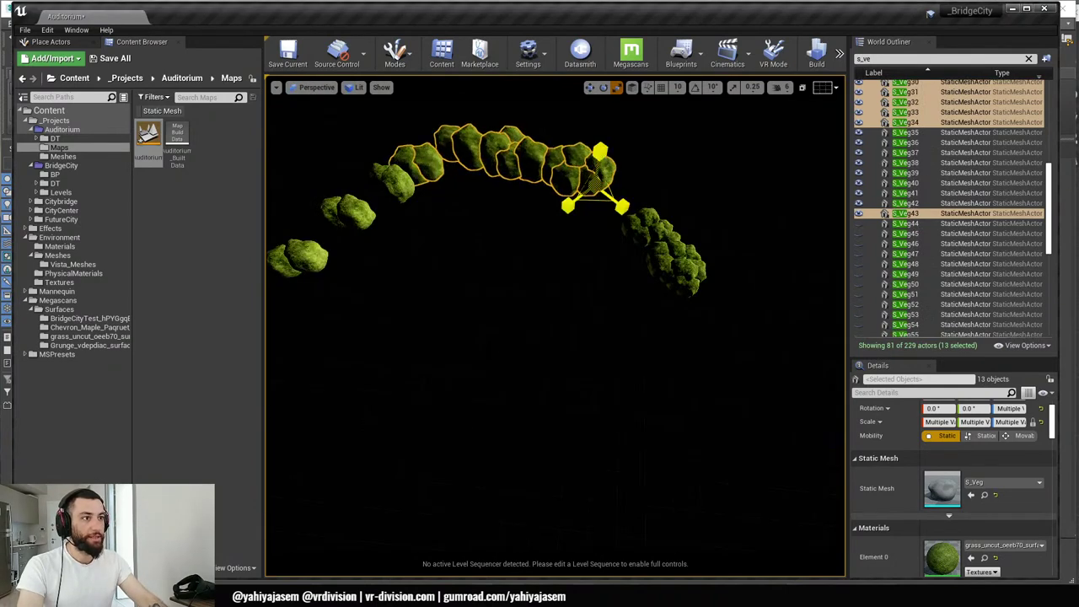
drag(595, 184, 456, 219)
- Select the remaining bushes on the sparser arm and scale them together
key(alt+j)
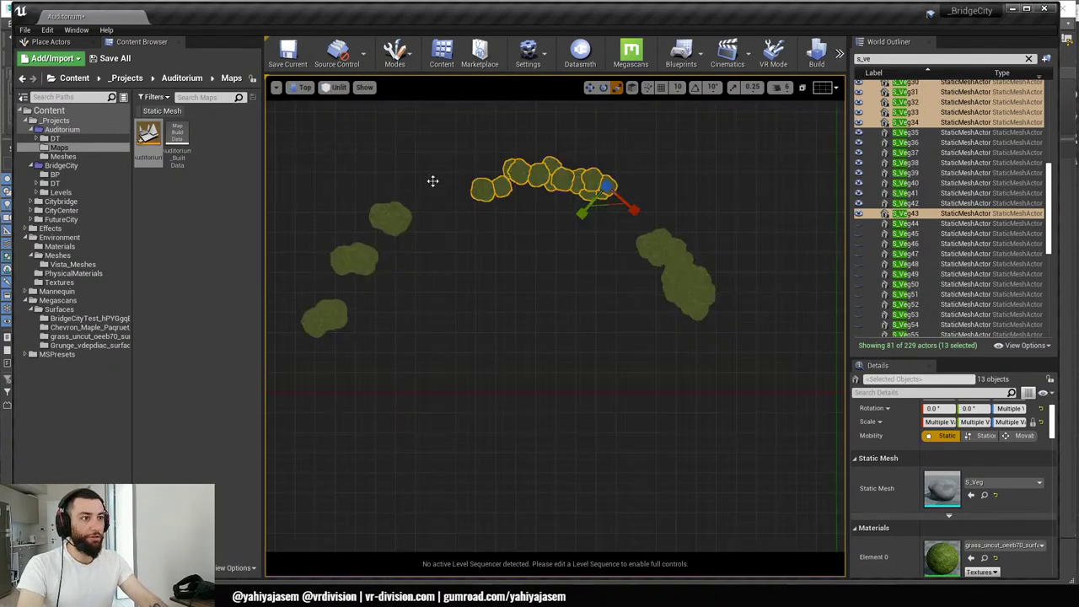
drag(432, 181, 278, 371)
key(alt+g)
click(319, 270)
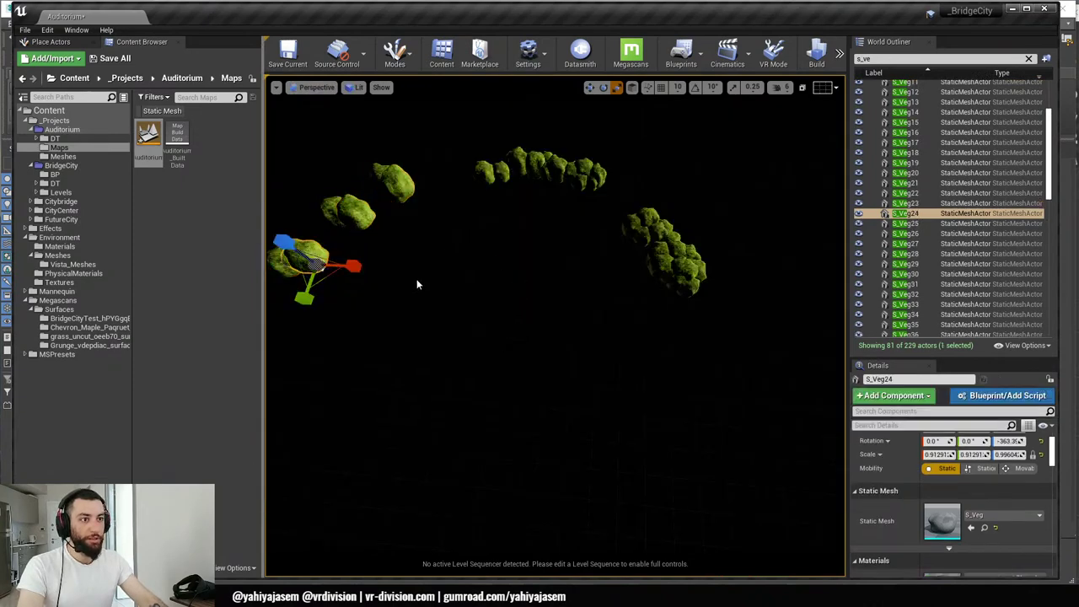
right_drag(416, 284, 412, 270)
key(ctrl+z)
mouse_move(391, 242)
mouse_down()
mouse_move(411, 233)
mouse_move(376, 253)
mouse_up()
- Unhide the whole level and move the small bush S_Veg37 onto the bare end of the planter
key(ctrl+h)
key(w)
right_drag(472, 264, 549, 190)
key(s)
click(594, 342)
right_drag(594, 341, 602, 341)
key(w)
drag(599, 358, 484, 382)
drag(592, 356, 455, 388)
right_drag(456, 388, 457, 407)
key(g)
scroll(508, 359, down, 4)
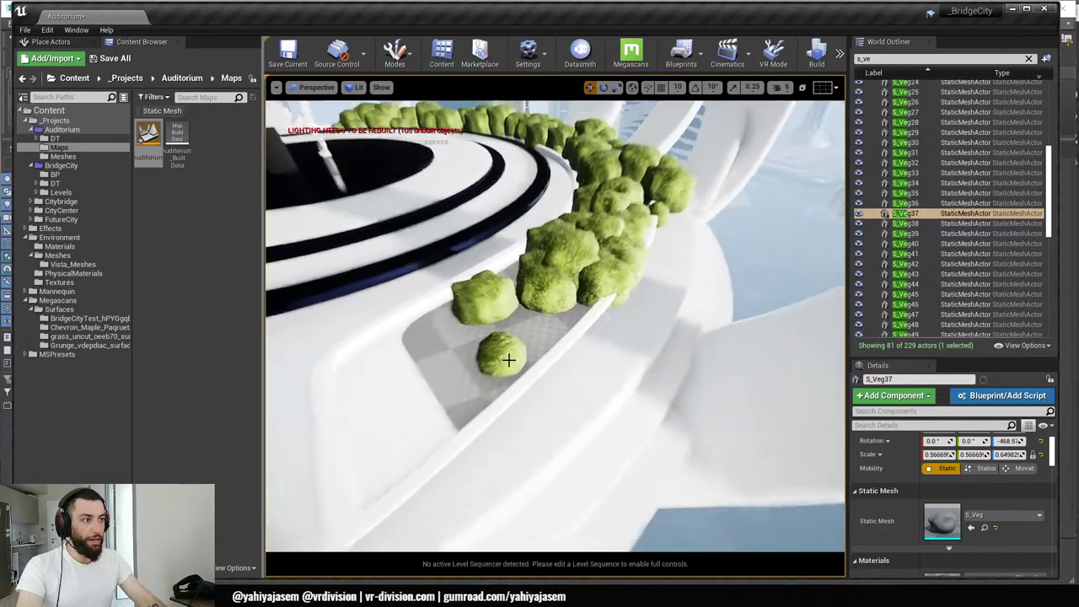
- Examine the planter's bushes up close and from the auditorium seating, with nothing selected
right_drag(509, 359, 497, 379)
scroll(593, 268, up, 3)
right_drag(594, 266, 607, 267)
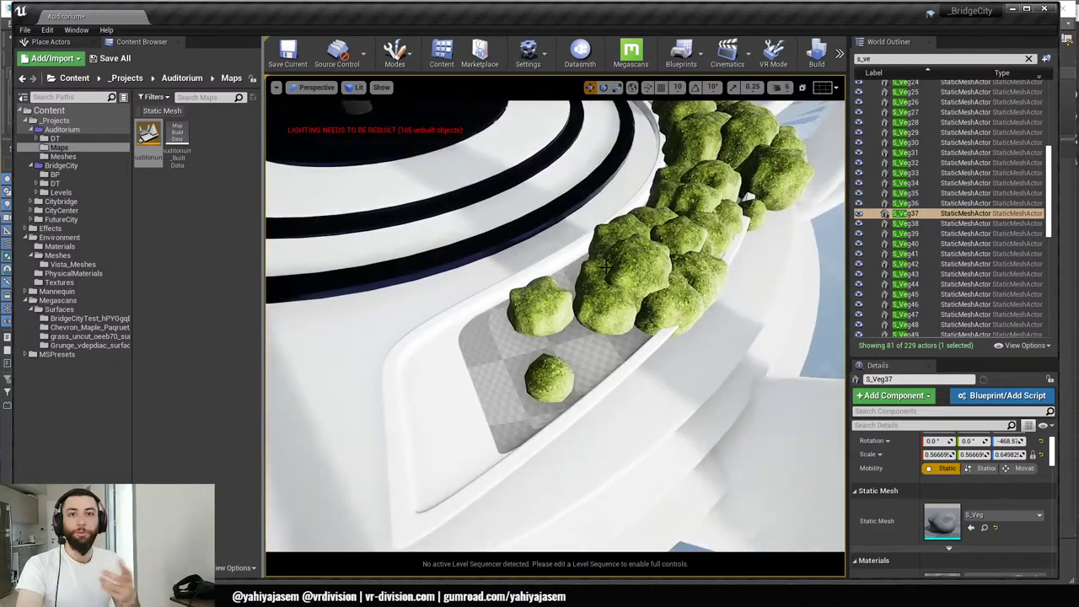
right_drag(622, 317, 646, 278)
click(643, 321)
right_drag(651, 327, 591, 388)
key(Escape)
right_drag(458, 427, 468, 421)
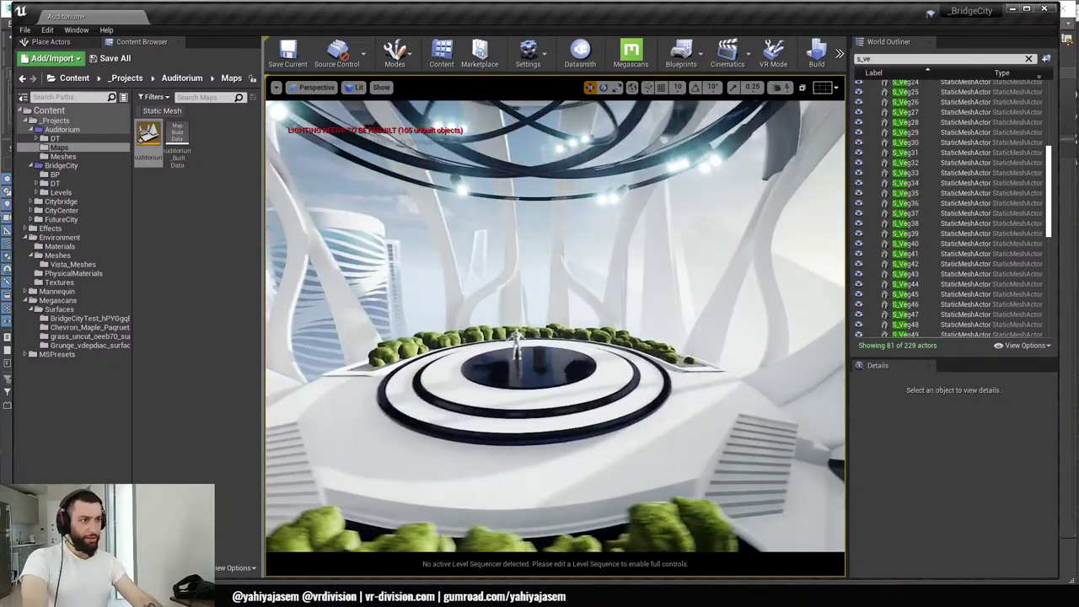
right_drag(742, 378, 685, 373)
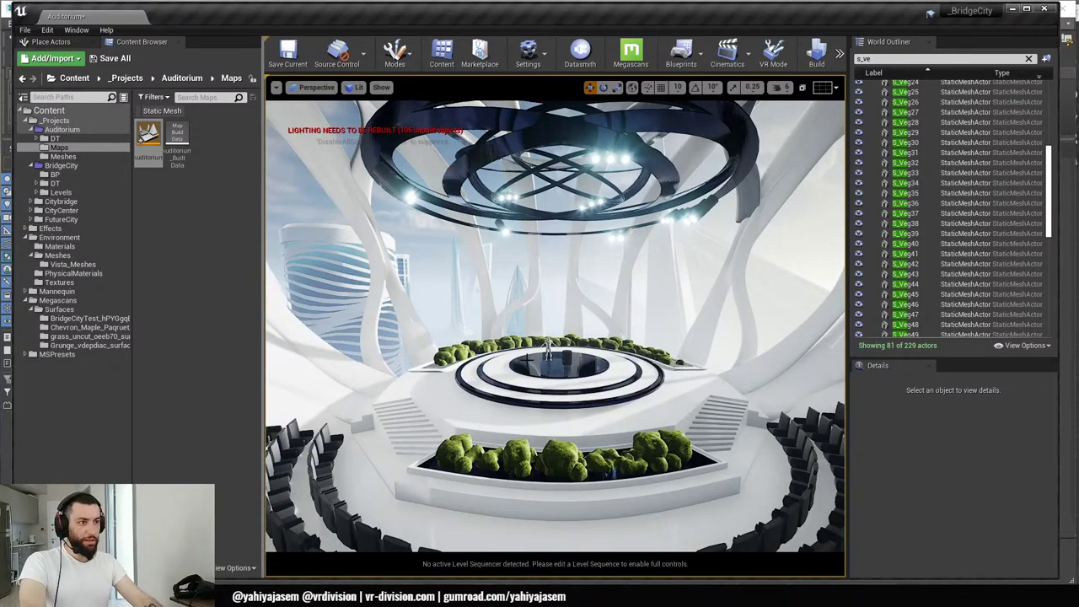
right_drag(646, 405, 684, 374)
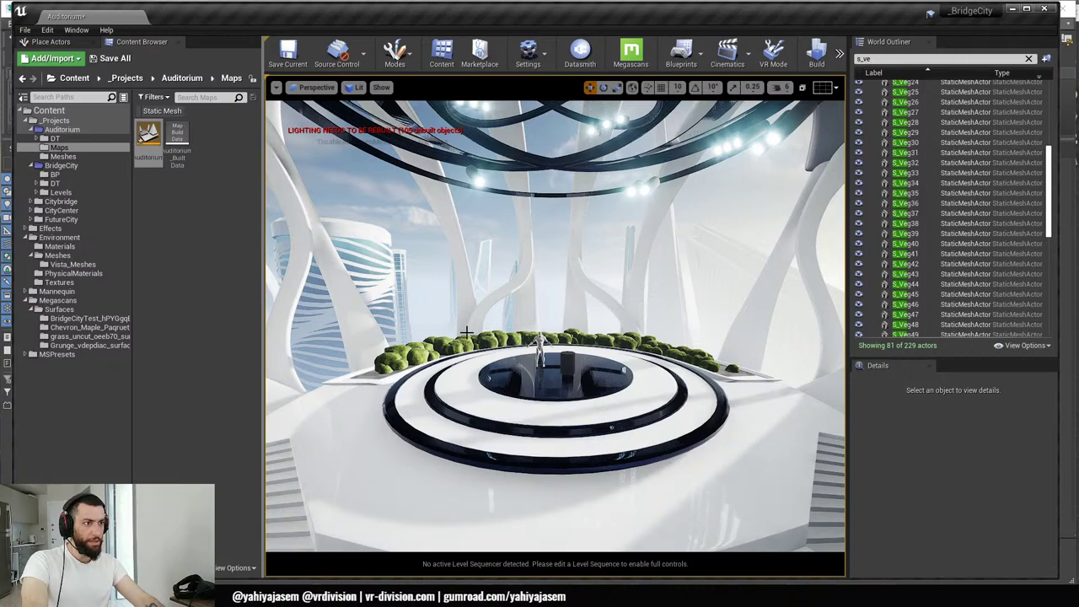
- Select every bush in the level, from S_Veg through S_Veg84
right_drag(354, 384, 344, 400)
click(582, 371)
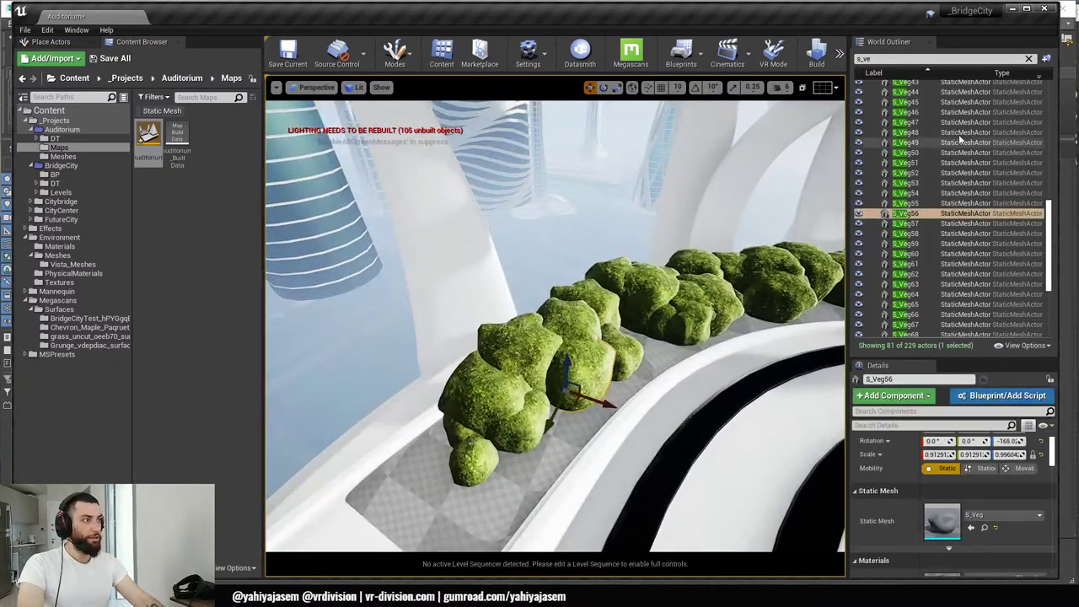
scroll(945, 115, up, 14)
scroll(944, 112, up, 6)
click(933, 96)
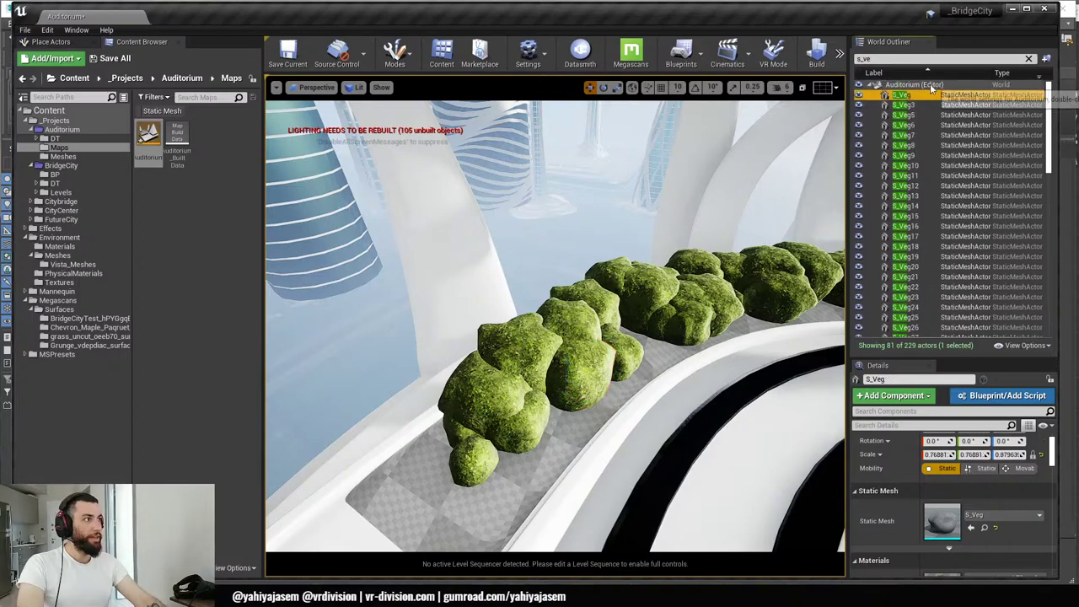
scroll(937, 234, down, 20)
scroll(936, 286, down, 3)
shift+click(911, 331)
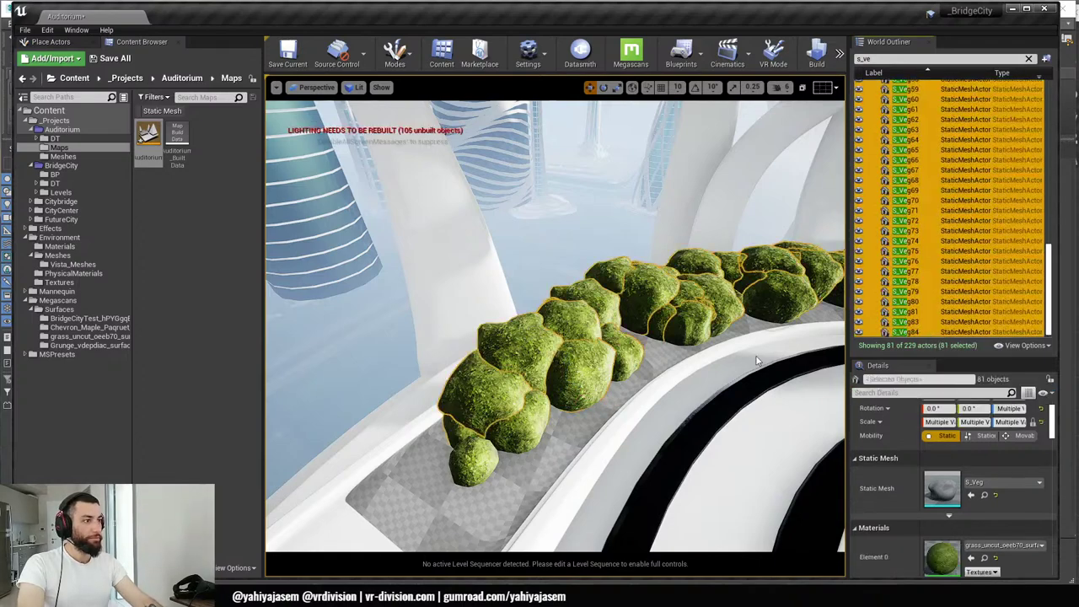
- Isolate the bushes together with the planter in the top view, leaving only the bushes selected
ctrl+click(637, 364)
key(shift+h)
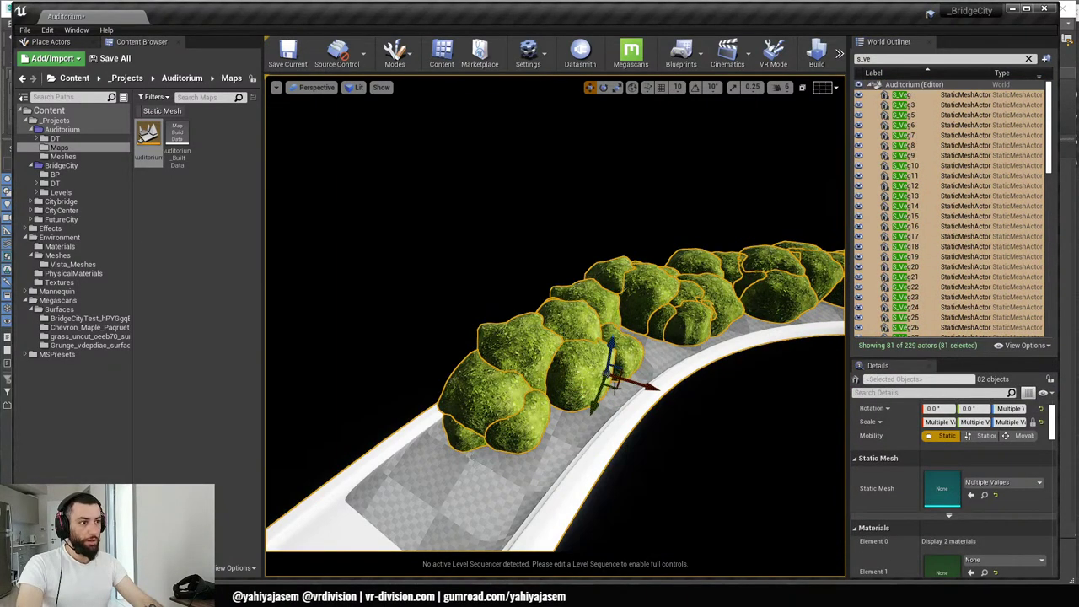
ctrl+middle_drag(672, 413, 666, 156)
click(364, 291)
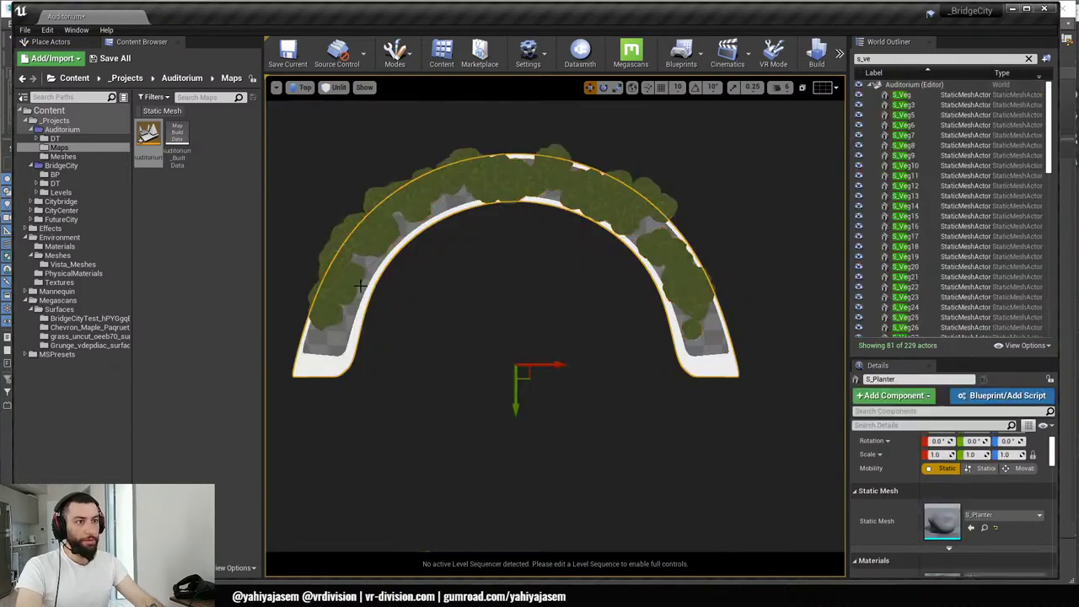
scroll(362, 289, up, 1)
key(ctrl+z)
scroll(467, 297, up, 2)
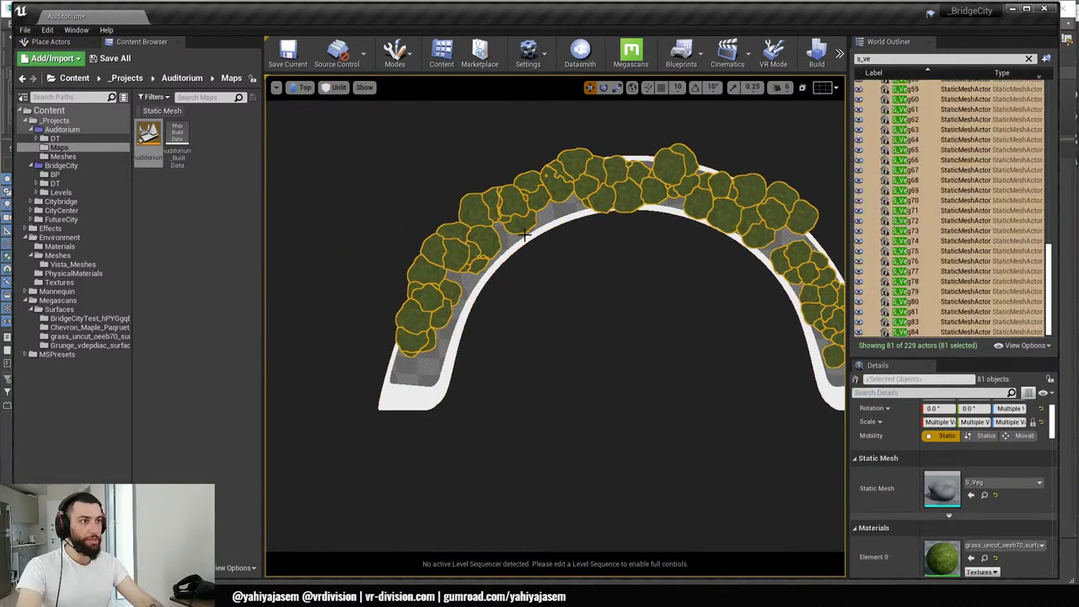
scroll(581, 291, down, 3)
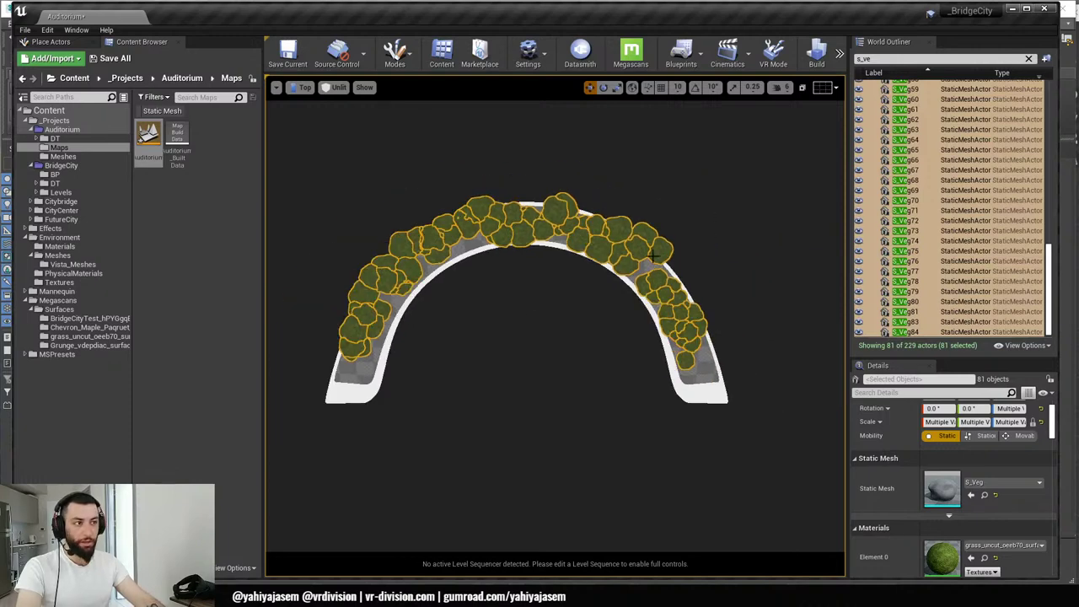
- Narrow the bush selection to the bushes on the planter's left arm, in the top view, and show them in perspective
alt+drag(731, 177, 565, 413)
right_drag(464, 327, 630, 310)
scroll(558, 283, up, 2)
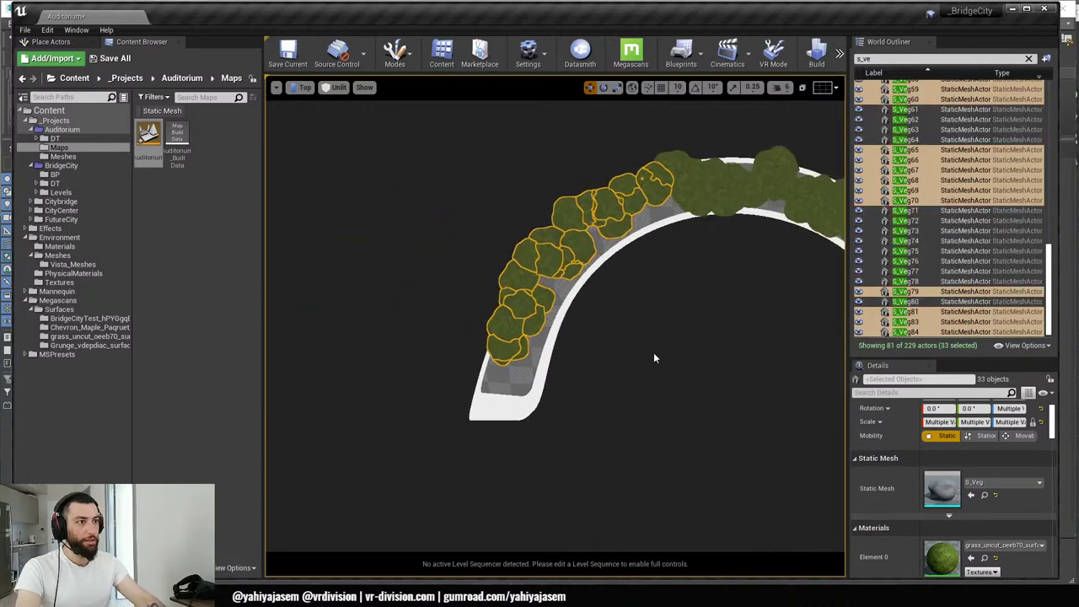
scroll(653, 354, down, 5)
right_drag(689, 465, 577, 271)
alt+drag(704, 258, 411, 432)
key(f)
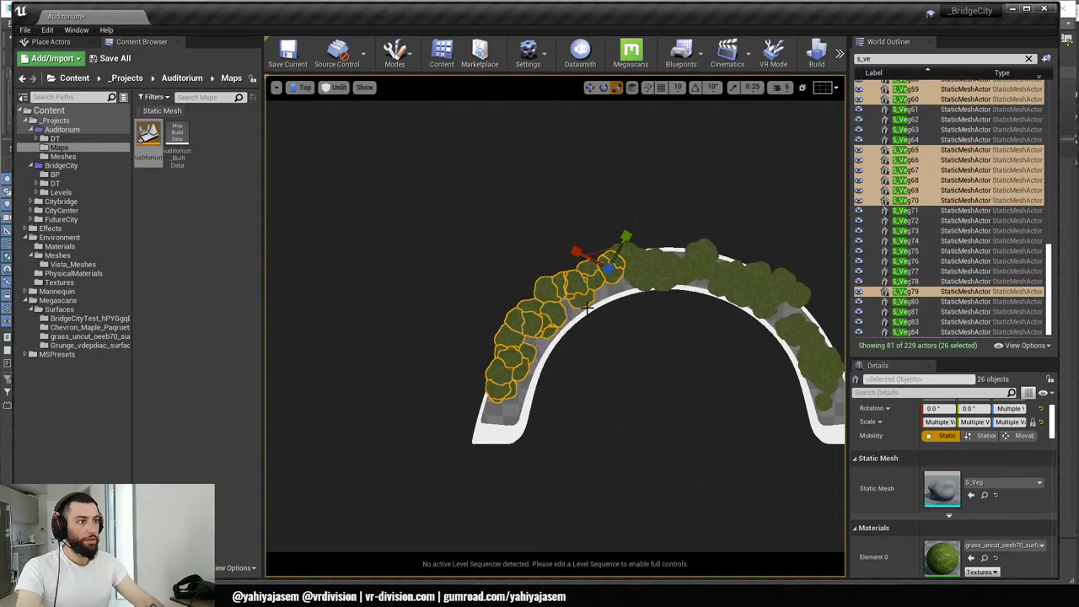
key(alt+g)
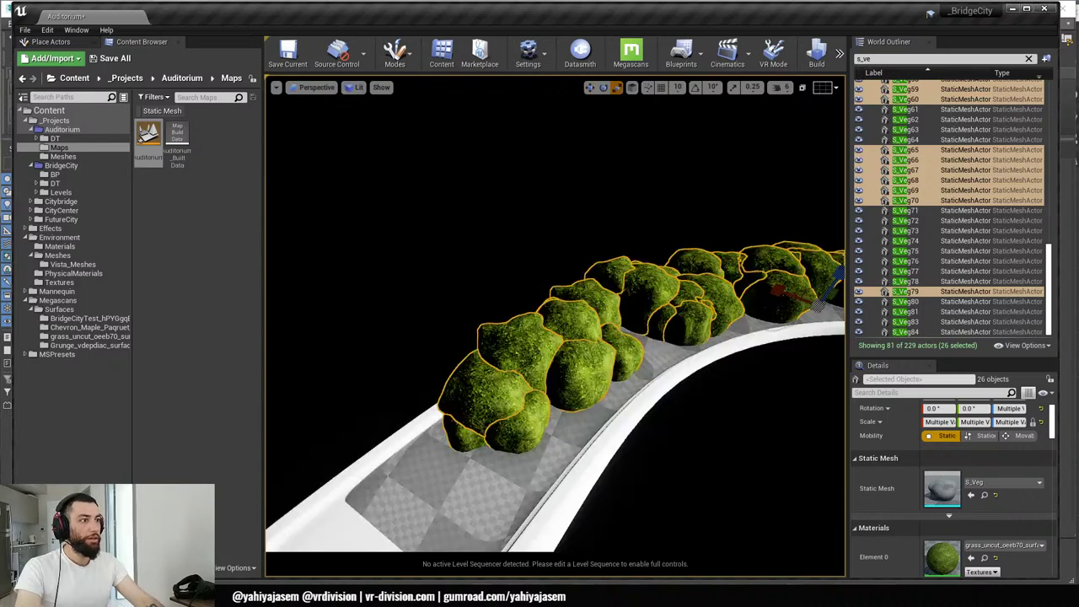
- Duplicate the group of four bushes at the end of the planter's left arm further along the bare bed
mouse_move(722, 378)
right_down()
mouse_move(723, 359)
mouse_move(724, 378)
right_up()
drag(722, 346, 720, 350)
key(w)
right_drag(720, 350, 739, 368)
mouse_move(670, 311)
alt+mouse_down()
mouse_move(658, 194)
mouse_move(663, 306)
mouse_move(656, 246)
mouse_move(674, 278)
mouse_move(666, 313)
mouse_move(648, 309)
mouse_move(677, 308)
mouse_move(660, 317)
alt+mouse_up()
key(w)
mouse_move(558, 380)
alt+mouse_down()
mouse_move(641, 308)
mouse_move(611, 283)
mouse_move(567, 394)
alt+mouse_up()
click(435, 376)
ctrl+click(431, 348)
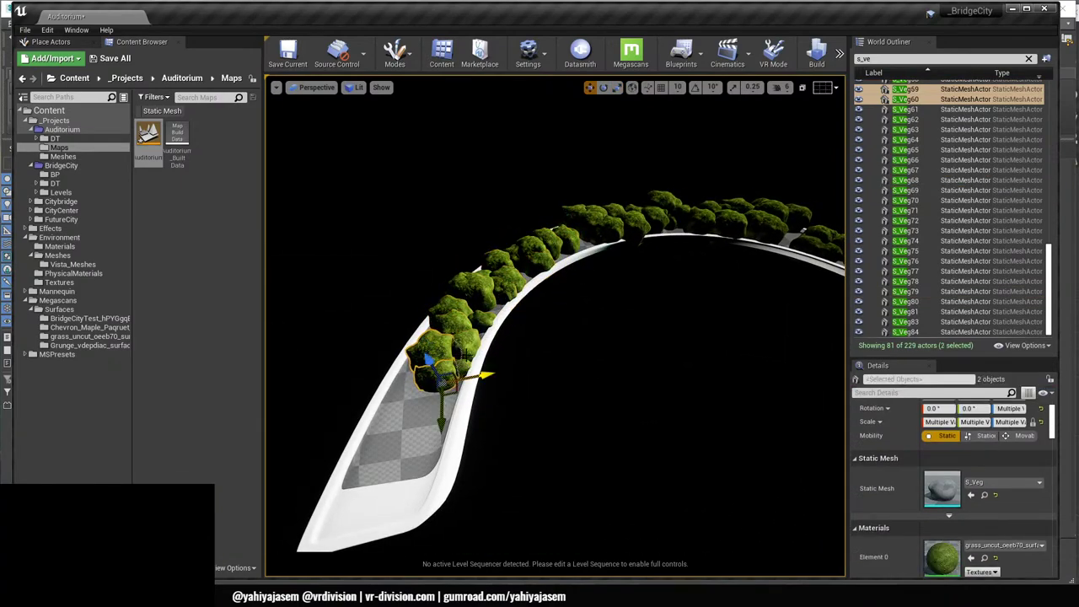
ctrl+click(465, 339)
ctrl+click(474, 364)
drag(435, 426, 428, 413)
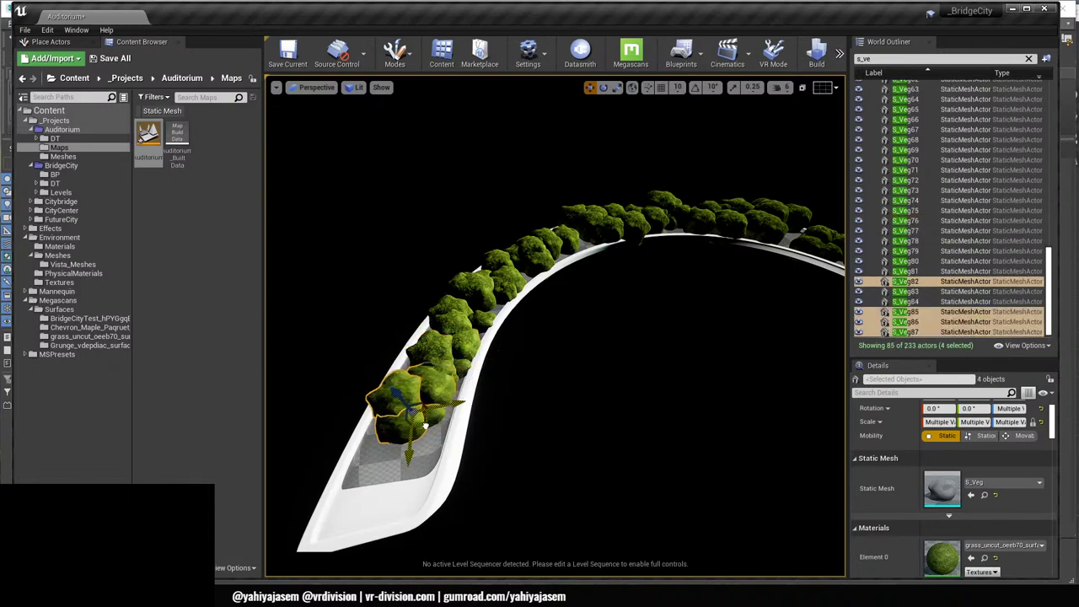
right_drag(428, 413, 515, 367)
right_drag(548, 403, 554, 403)
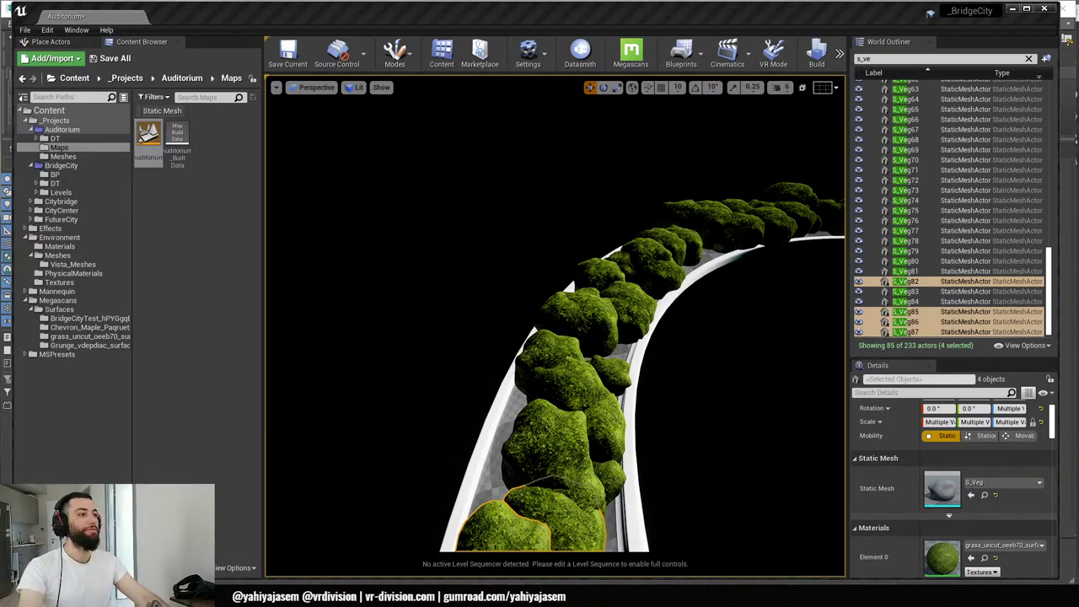
mouse_move(553, 402)
right_down()
mouse_move(556, 371)
mouse_move(560, 391)
right_up()
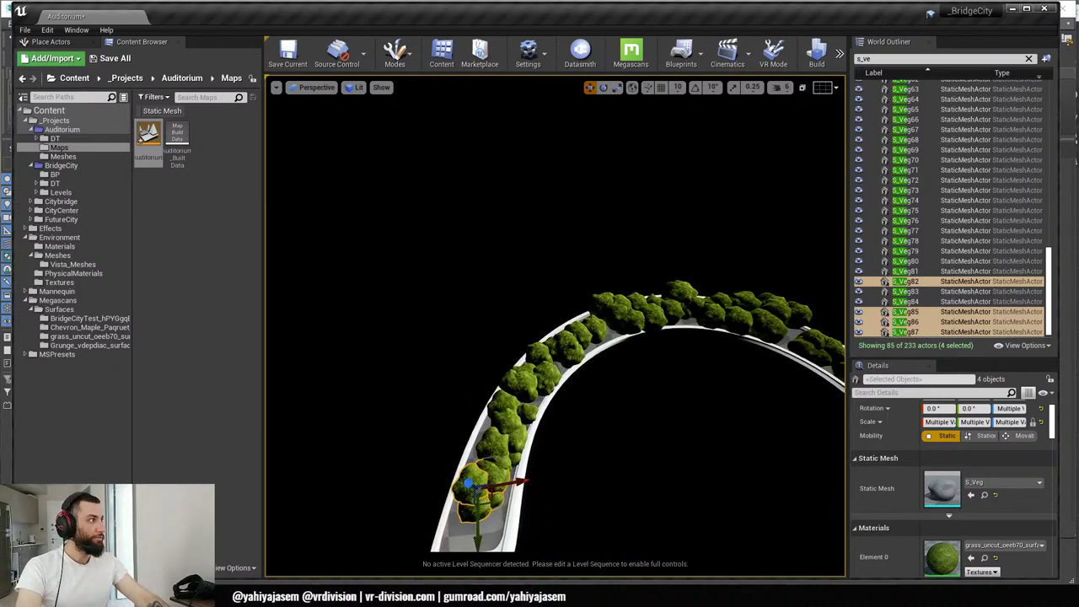
- In the top view, shift S_Veg48, its neighbour and S_Veg61 to fill the gap along the planter's curve
right_drag(557, 354, 623, 339)
click(660, 358)
key(alt+j)
key(f)
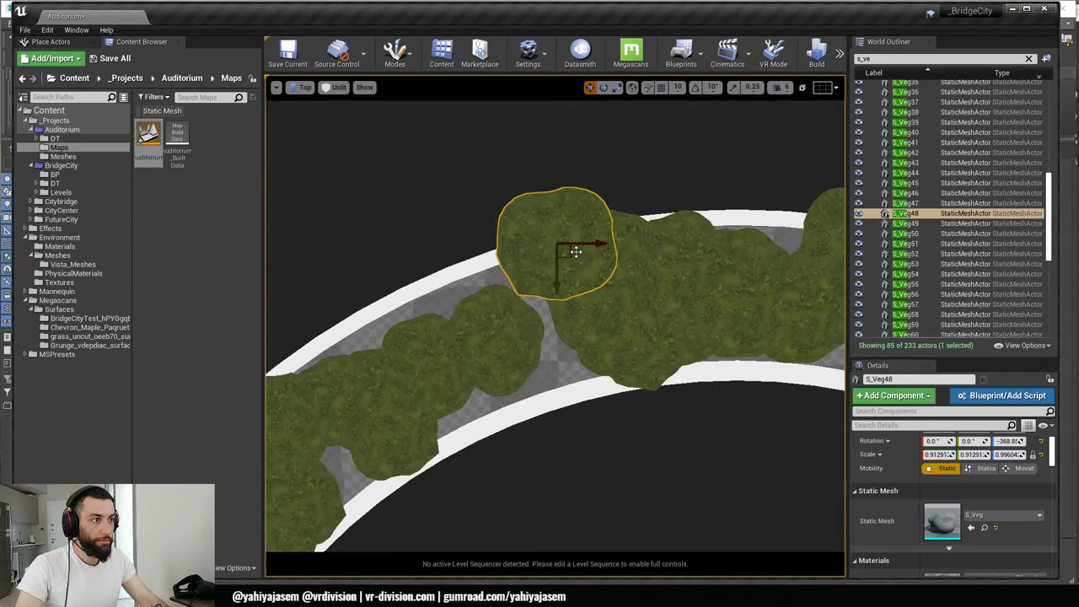
drag(575, 251, 540, 341)
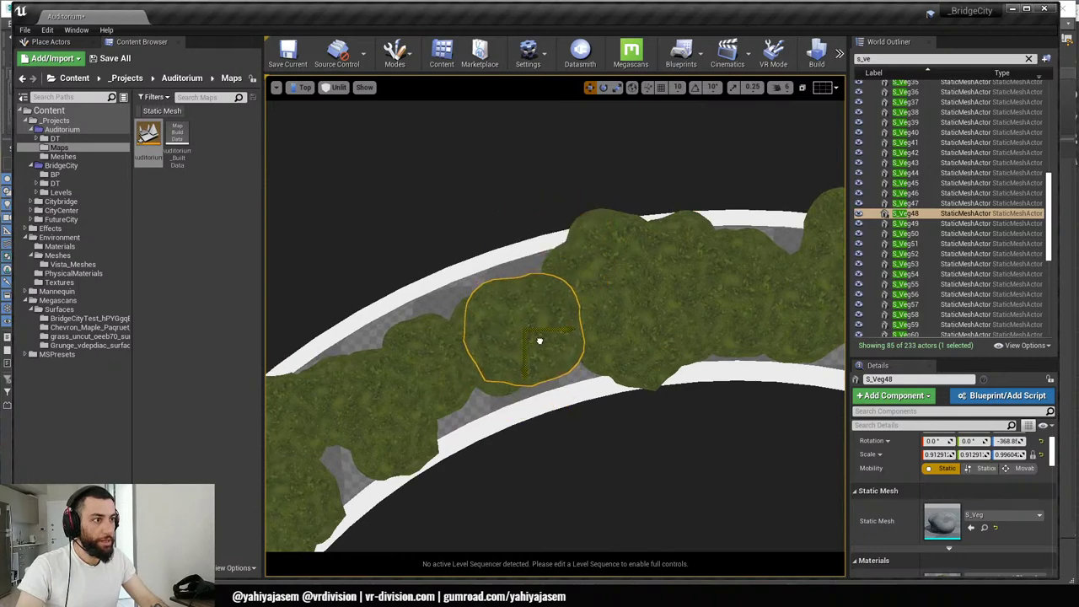
click(589, 234)
drag(627, 281, 602, 318)
click(653, 374)
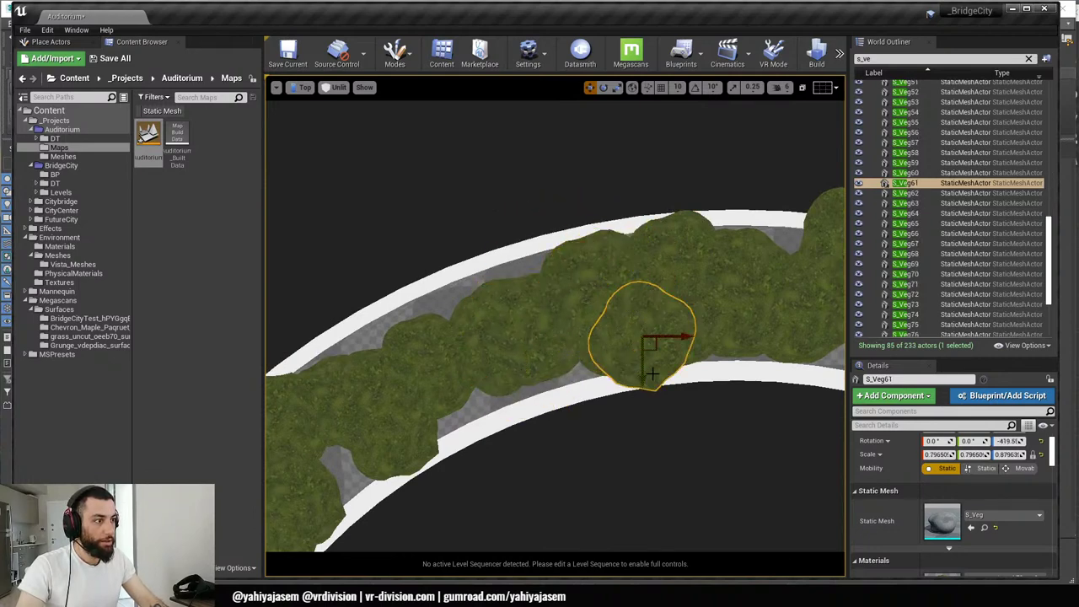
drag(646, 349, 558, 331)
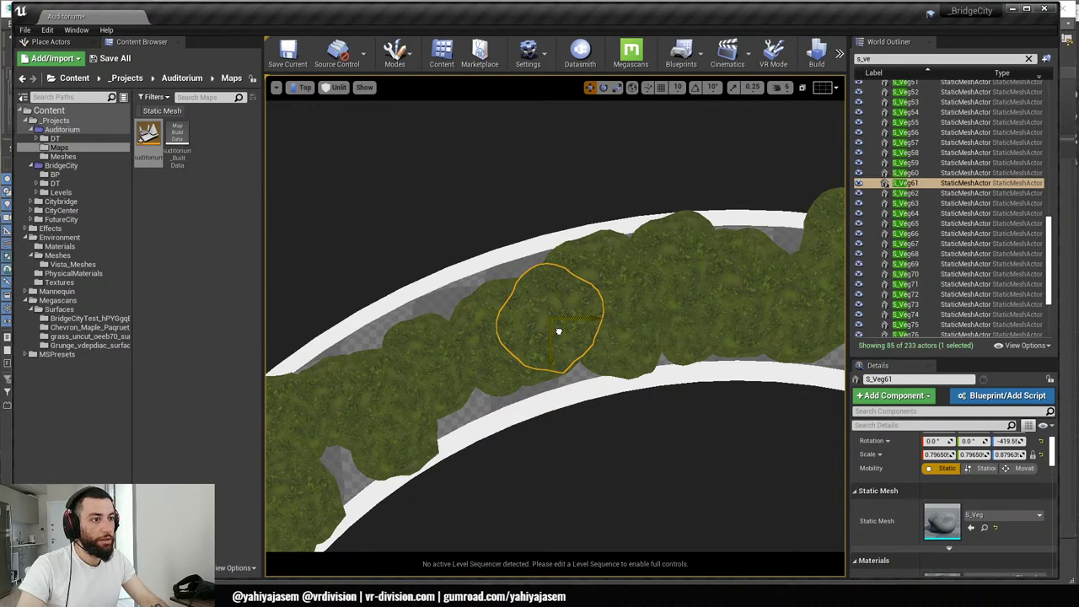
- Move S_Veg70 away from the planter's outer rim and shift the bush beside the inner rim back into the row
right_drag(453, 348, 730, 208)
click(576, 257)
drag(573, 291, 584, 321)
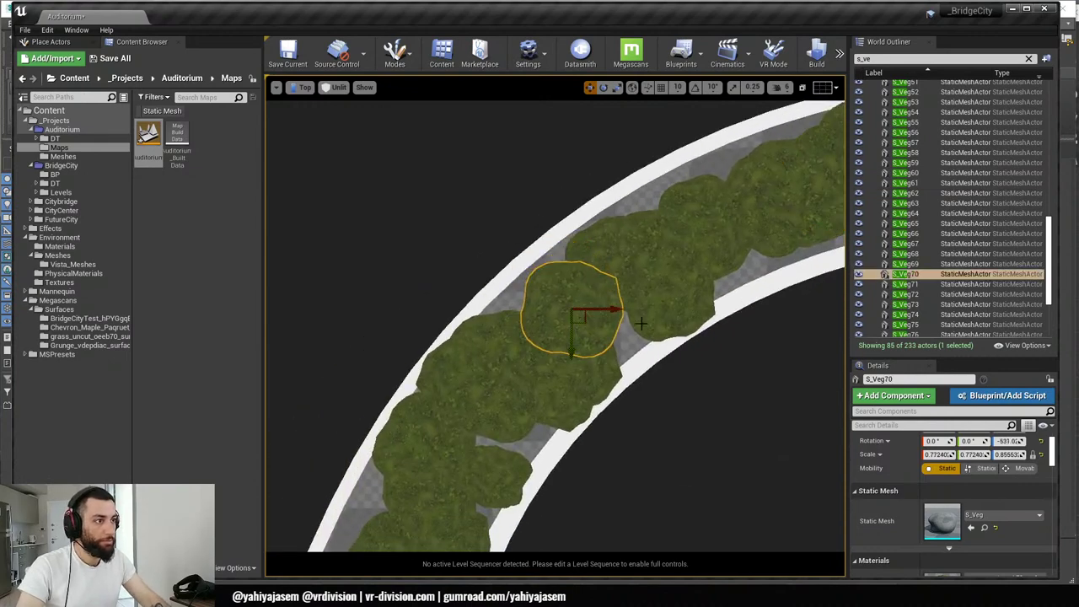
click(661, 324)
drag(680, 302, 684, 254)
right_drag(672, 282, 707, 186)
- Move S_Veg68 and the small bush S_Veg10 away from the planter's inner rim
click(634, 269)
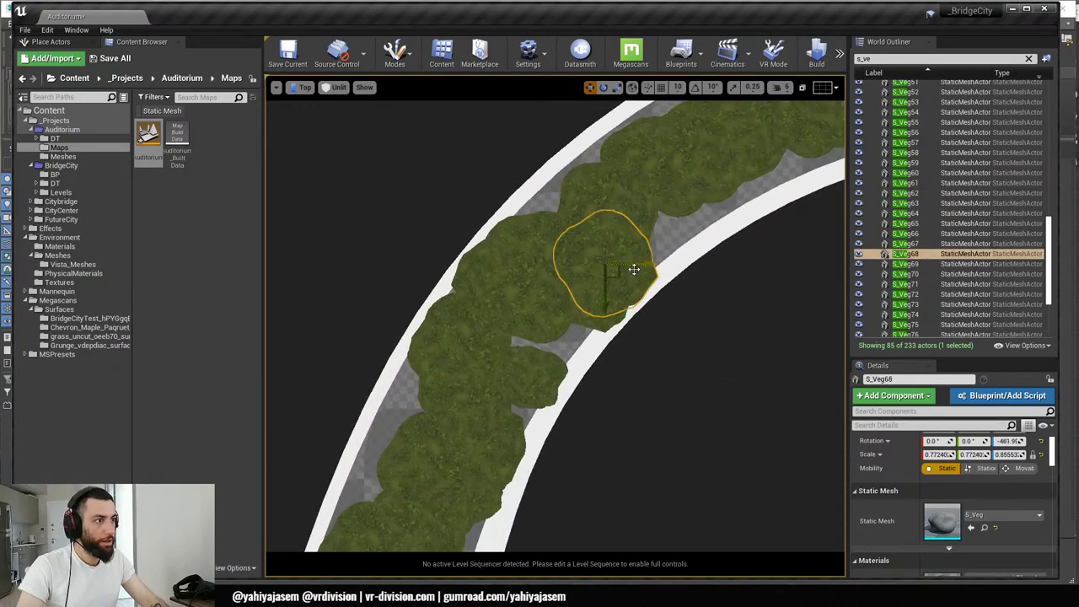
drag(614, 274, 614, 229)
click(605, 301)
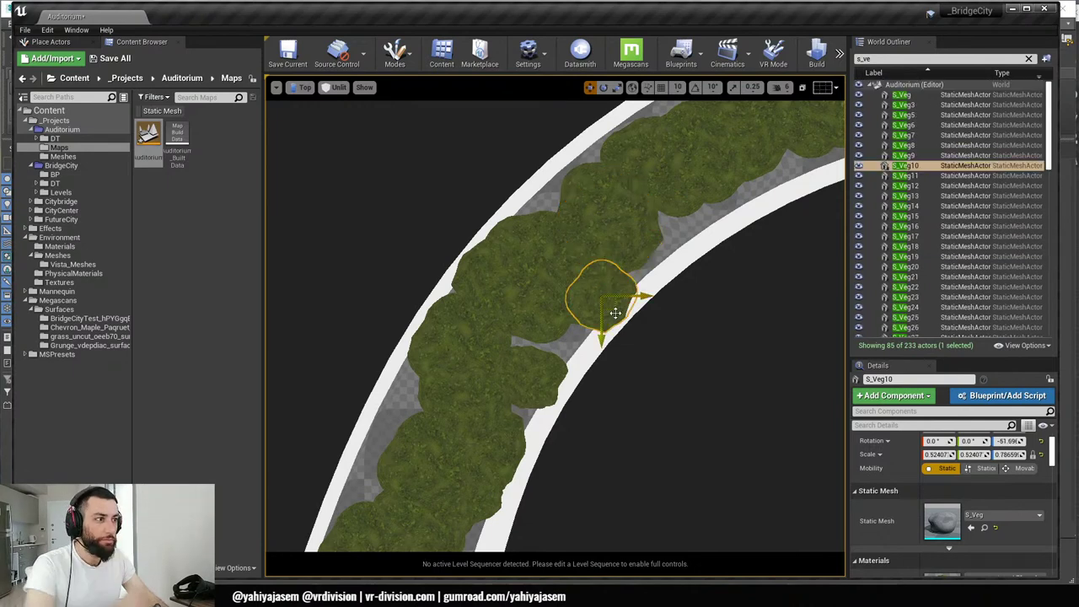
drag(614, 307, 608, 271)
click(610, 313)
- Further down the left arm, move the small bush at the inner rim and S_Veg56 toward the outer rim
right_drag(608, 302, 674, 128)
drag(606, 183, 601, 187)
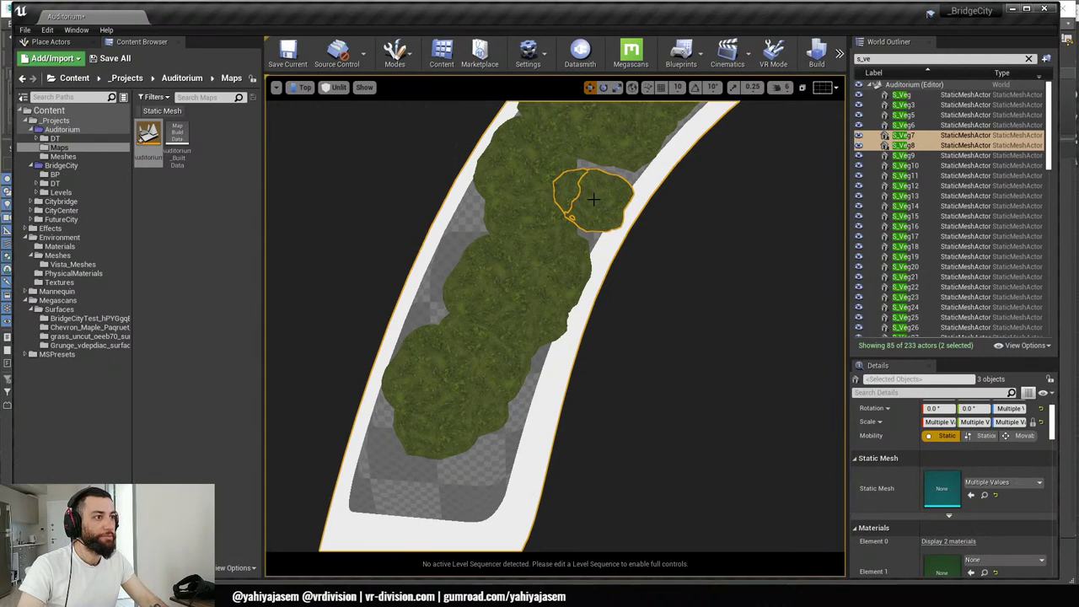
click(593, 199)
right_drag(595, 201, 590, 255)
drag(605, 256, 571, 258)
click(547, 336)
right_drag(547, 335, 572, 262)
drag(571, 257, 536, 238)
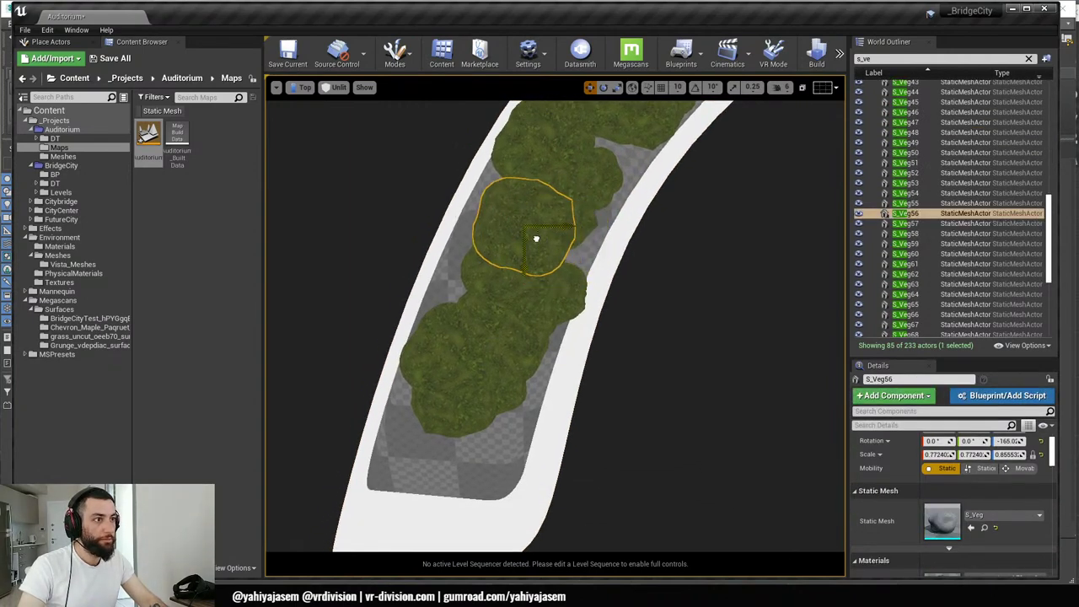
- Shift the small bush S_Veg24 away from the inner rim and nudge a bush in the cluster at the planter's end
click(560, 290)
drag(543, 306, 517, 304)
click(553, 305)
right_drag(518, 305, 472, 269)
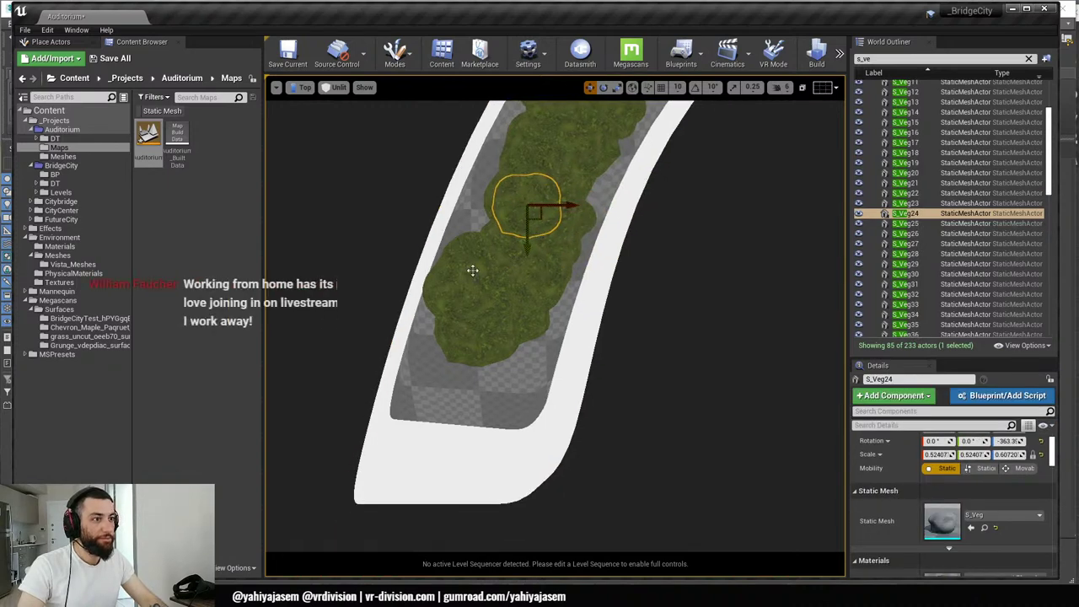
click(478, 288)
drag(499, 280, 501, 270)
click(491, 292)
right_drag(574, 258, 510, 256)
click(503, 263)
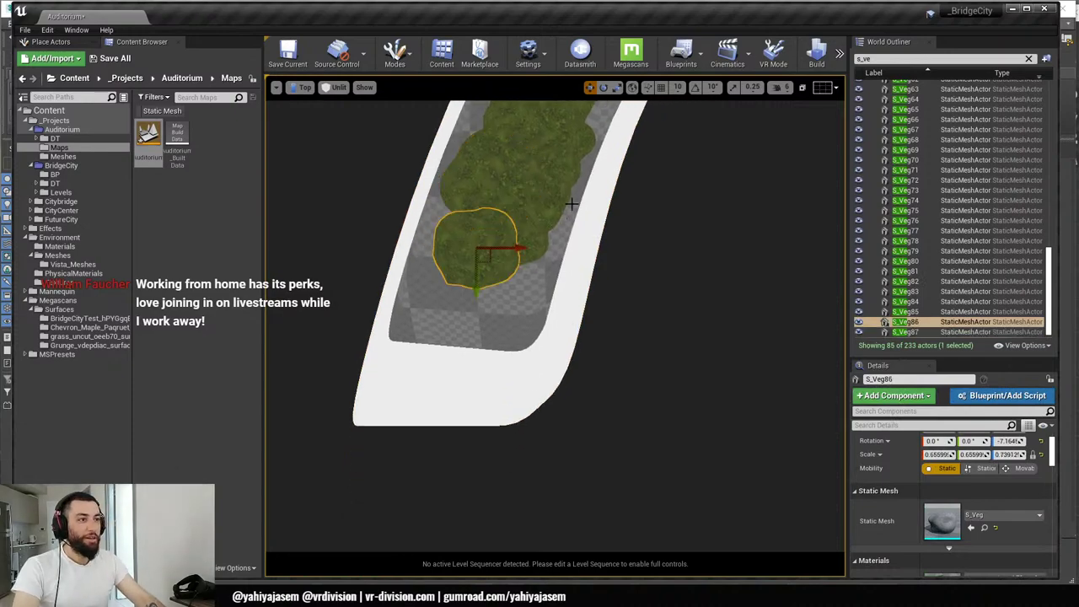
- Frame S_Veg86 in the perspective view to check the rearranged bushes along the planter
key(alt+g)
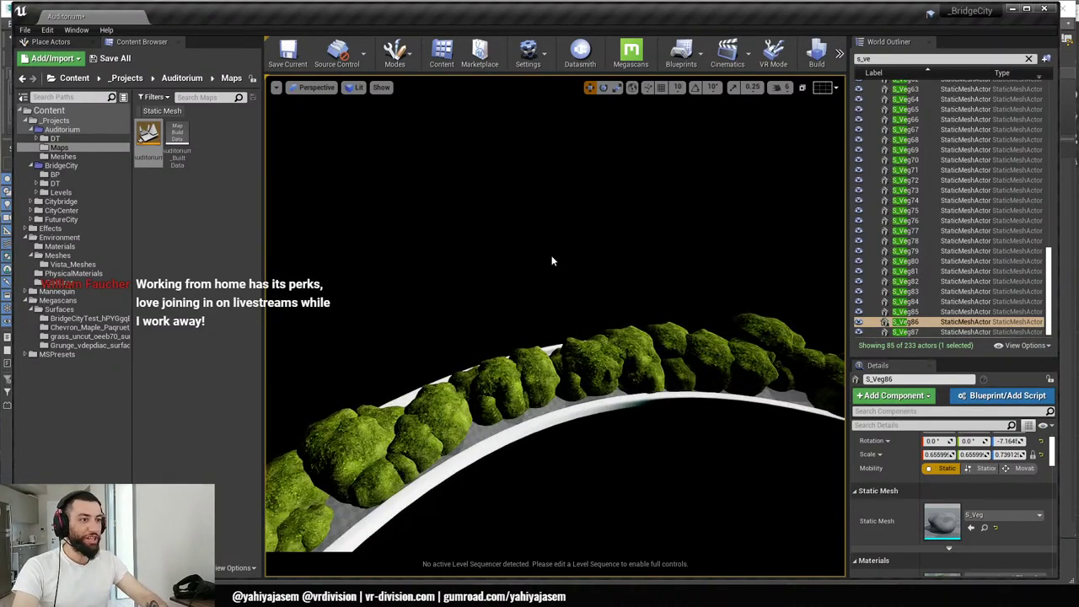
key(f)
alt+drag(504, 263, 426, 254)
- Switch to ArtStation in the browser, search for "halo" and browse the artworks
key(alt+Tab)
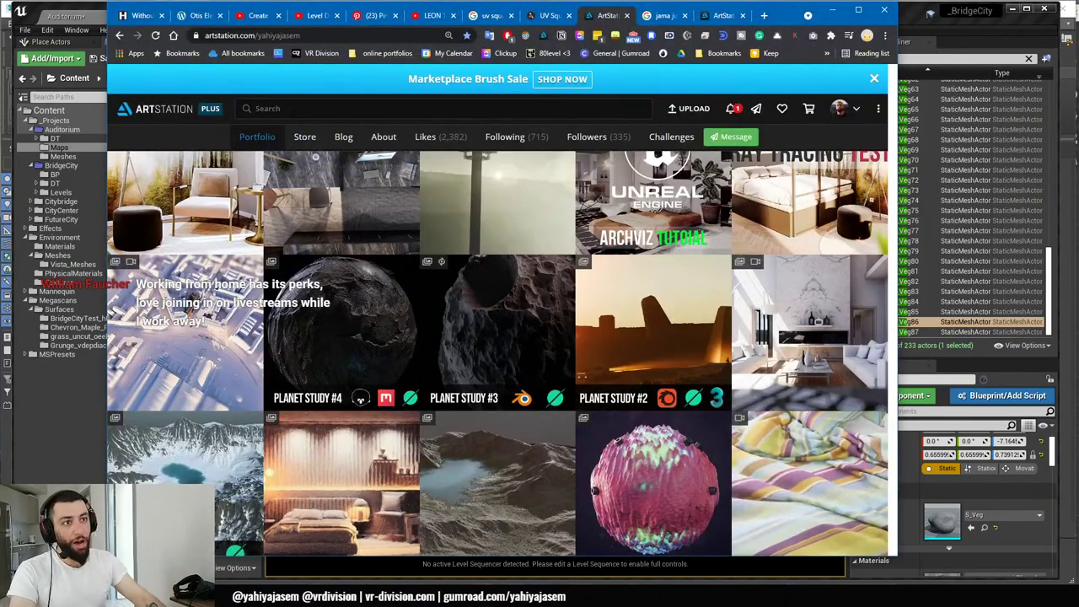
click(270, 108)
text(halo)
key(Return)
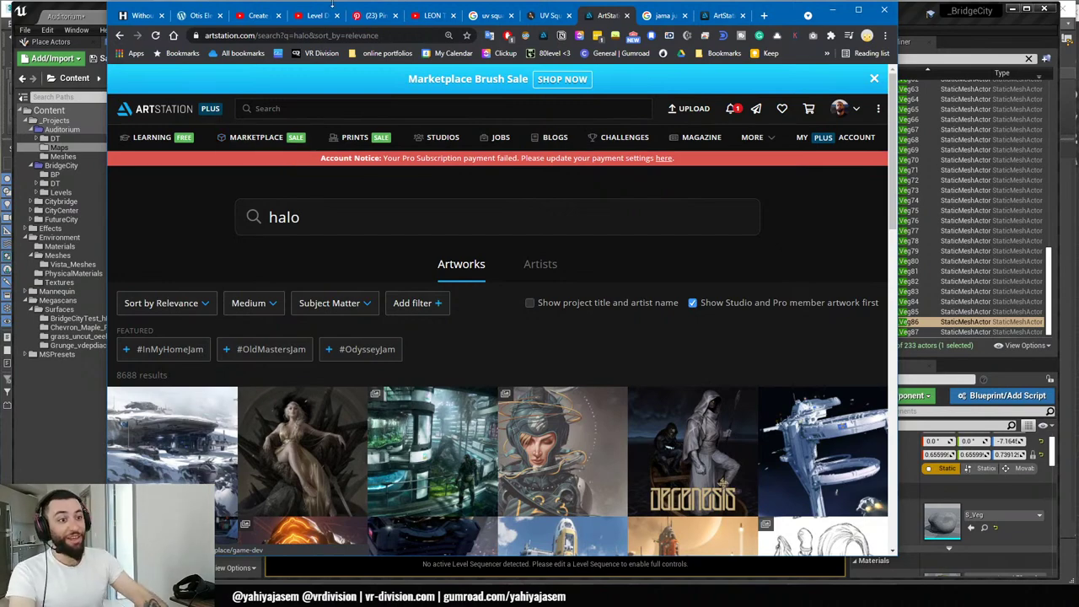
scroll(524, 211, down, 2)
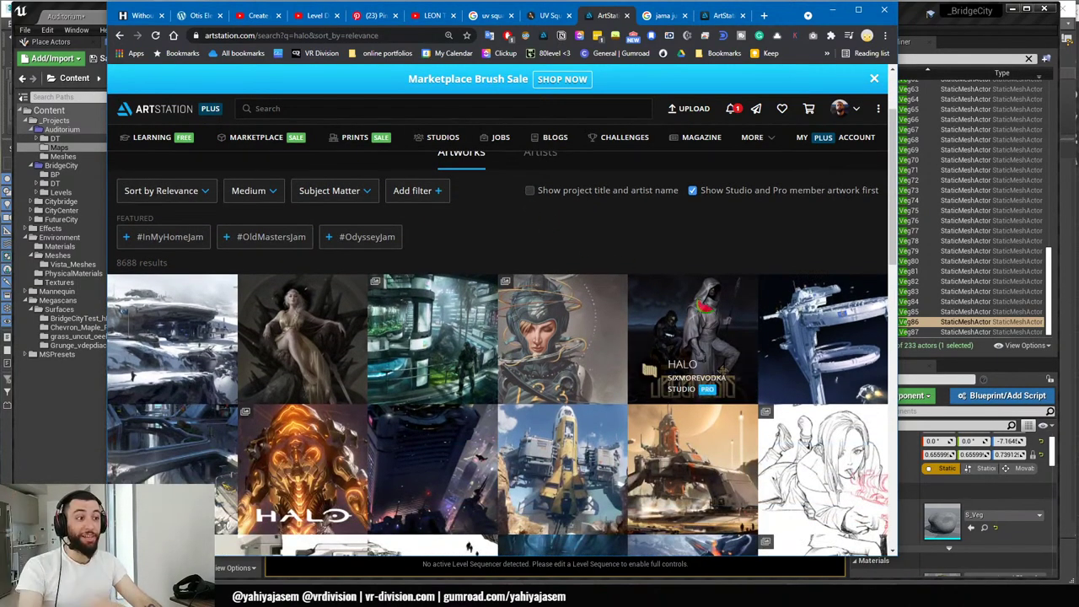
scroll(447, 327, down, 2)
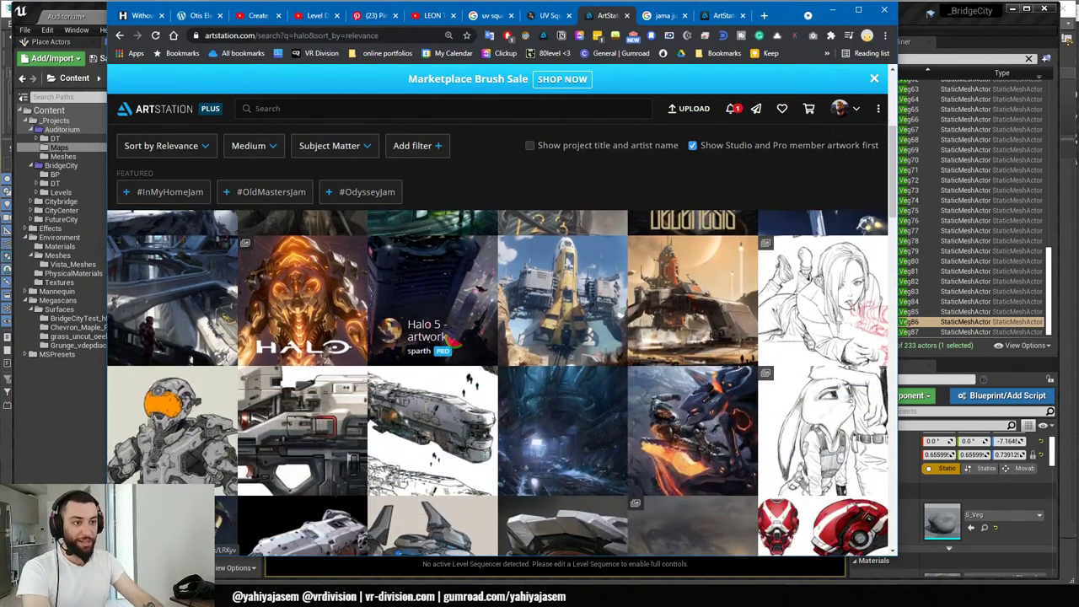
- View the sci-fi interior artwork and the Halo 5 night city artwork, returning to the search results
click(194, 289)
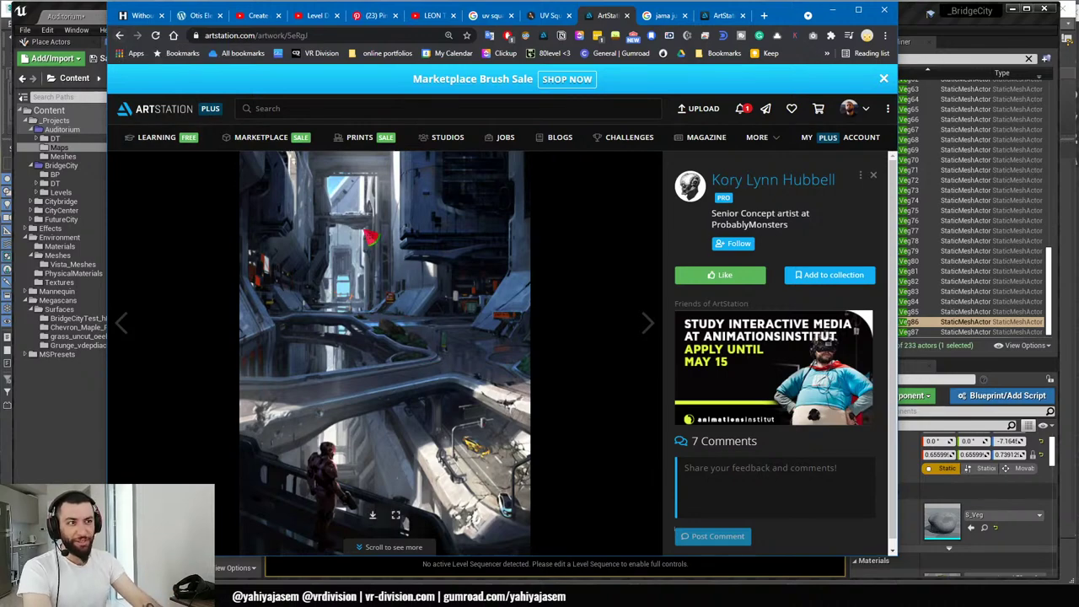
click(119, 35)
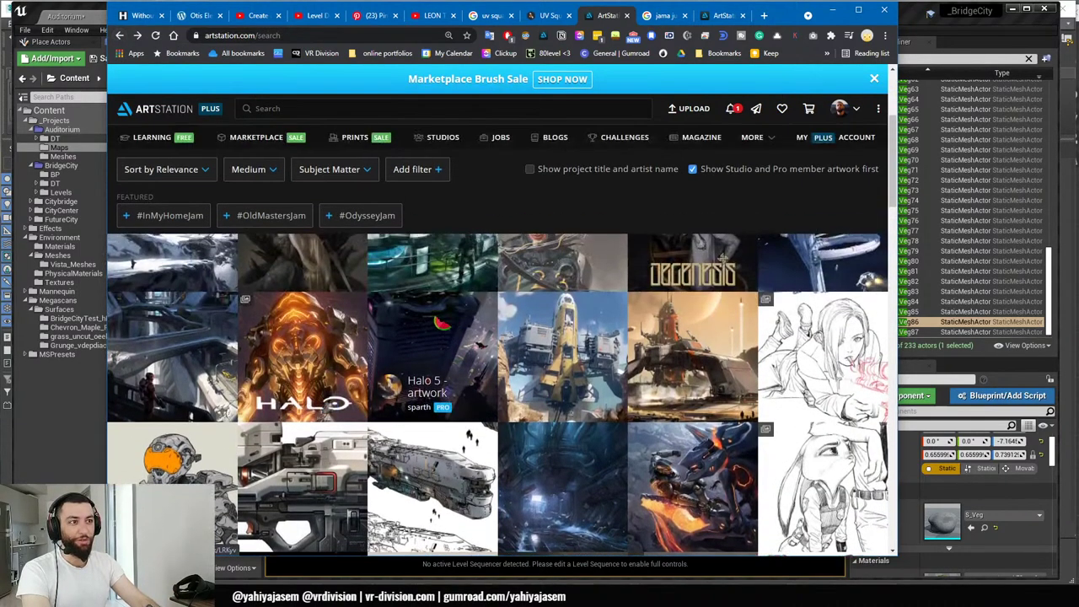
click(441, 337)
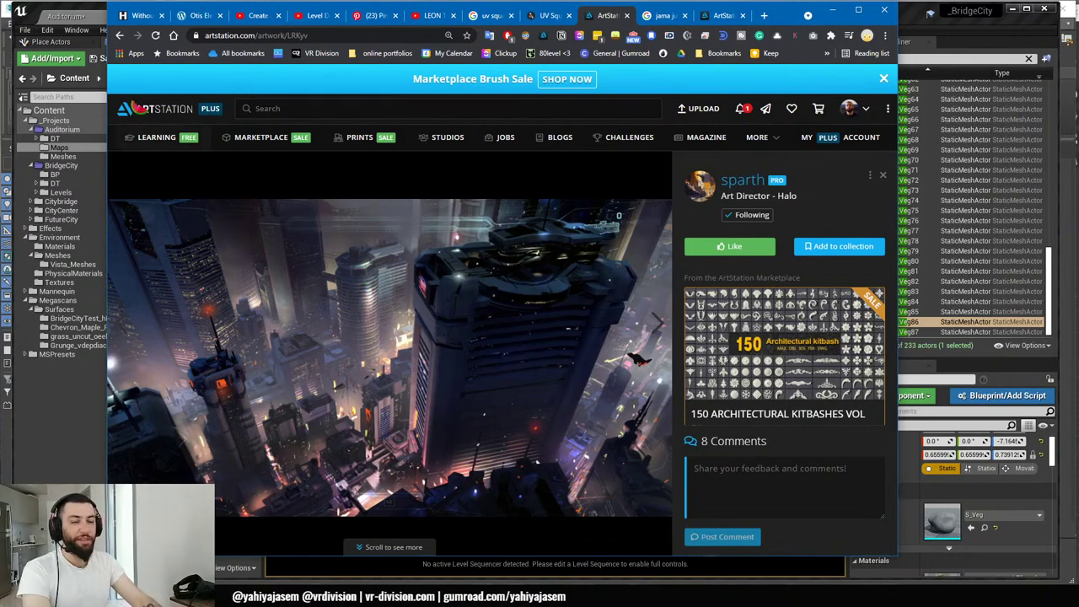
click(119, 36)
scroll(438, 287, down, 3)
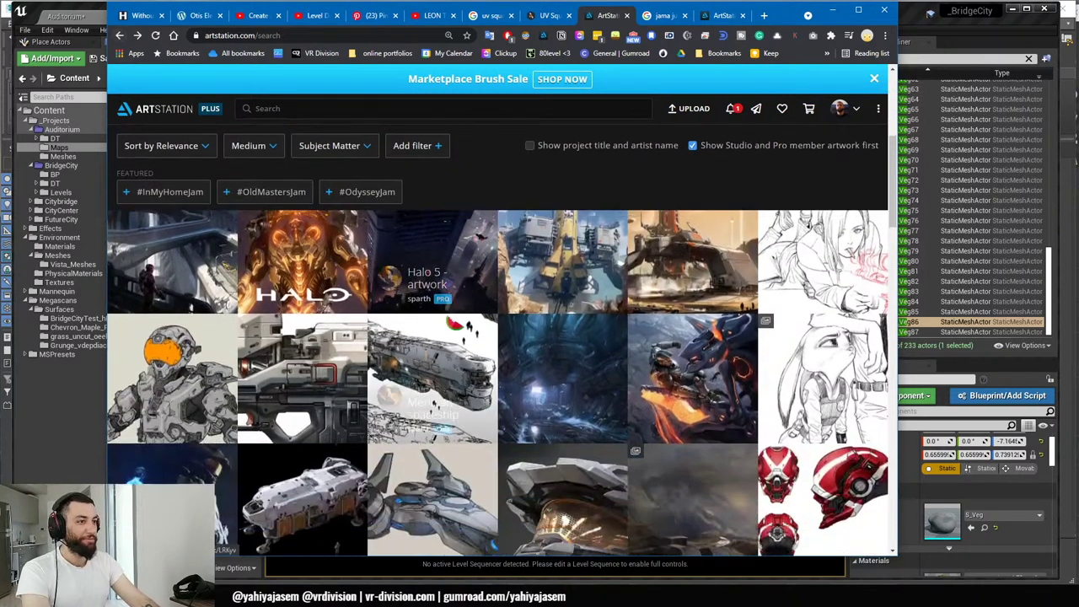
- Examine the concept art on the reference image board, including the futuristic city images, and return to Unreal
key(alt+Tab)
mouse_move(583, 299)
right_down()
mouse_move(667, 300)
mouse_move(582, 299)
right_up()
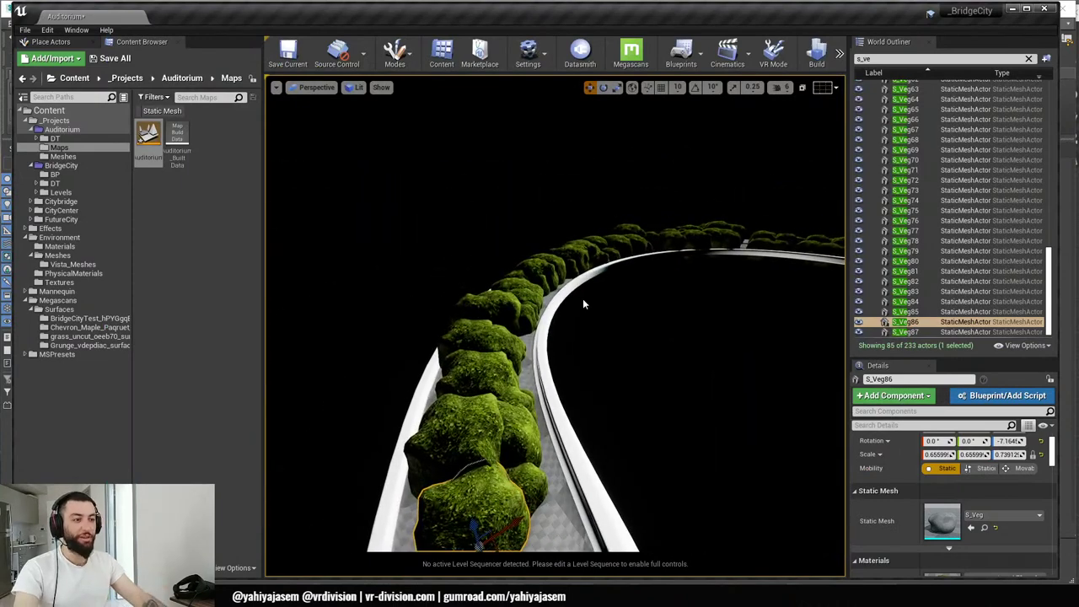
key(super+Tab)
click(542, 294)
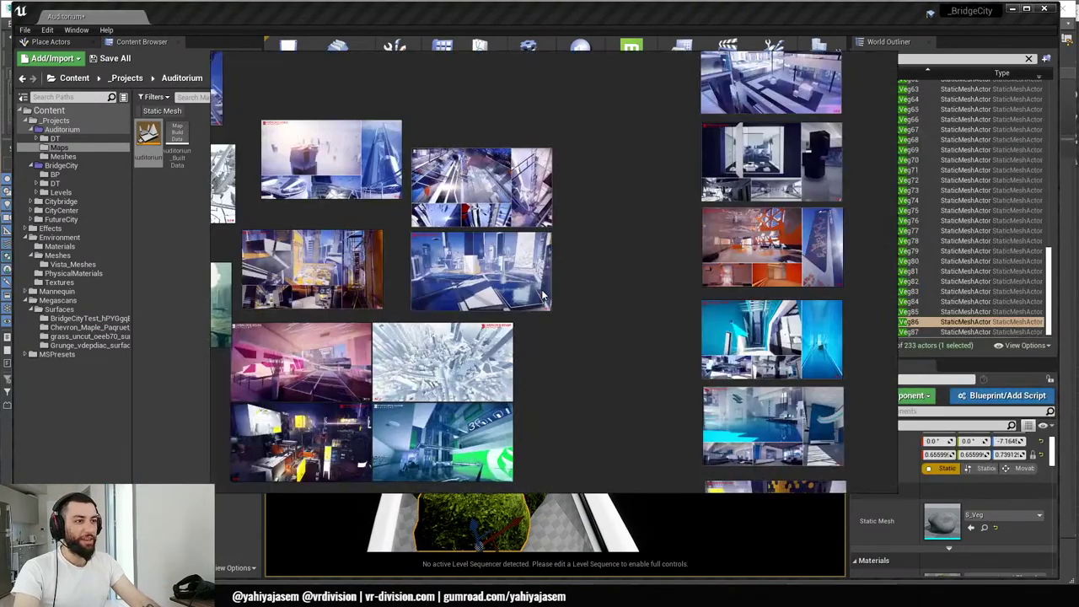
scroll(542, 289, down, 5)
scroll(480, 305, up, 4)
middle_drag(715, 290, 570, 351)
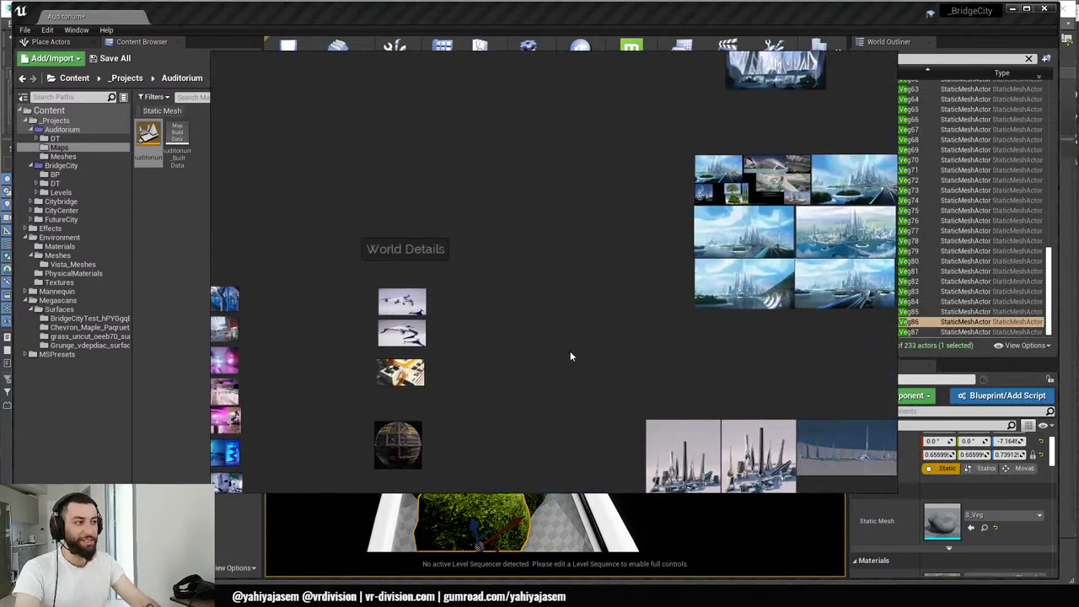
middle_drag(766, 234, 609, 333)
scroll(608, 337, up, 1)
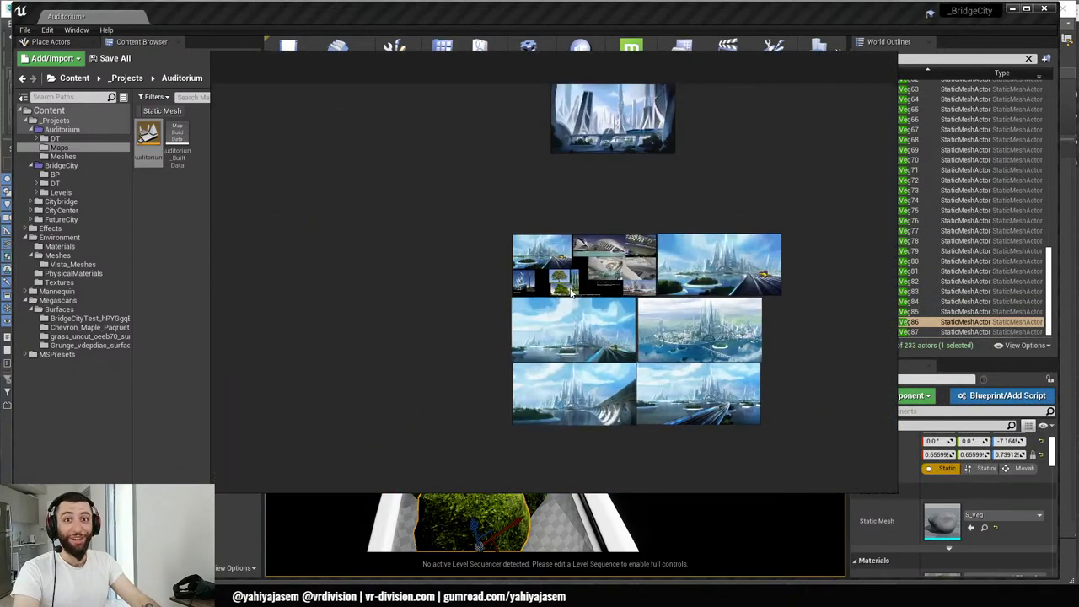
right_drag(571, 291, 592, 340)
click(264, 13)
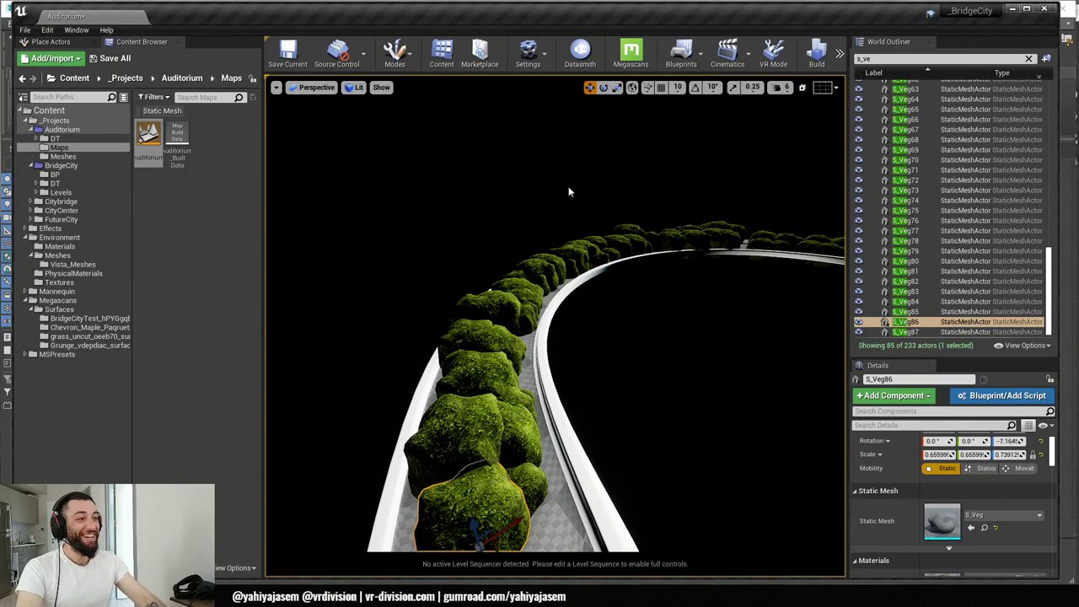
- Move S_Veg87 inward from the planter's outer rim so it sits among the neighbouring bushes
key(f)
click(432, 272)
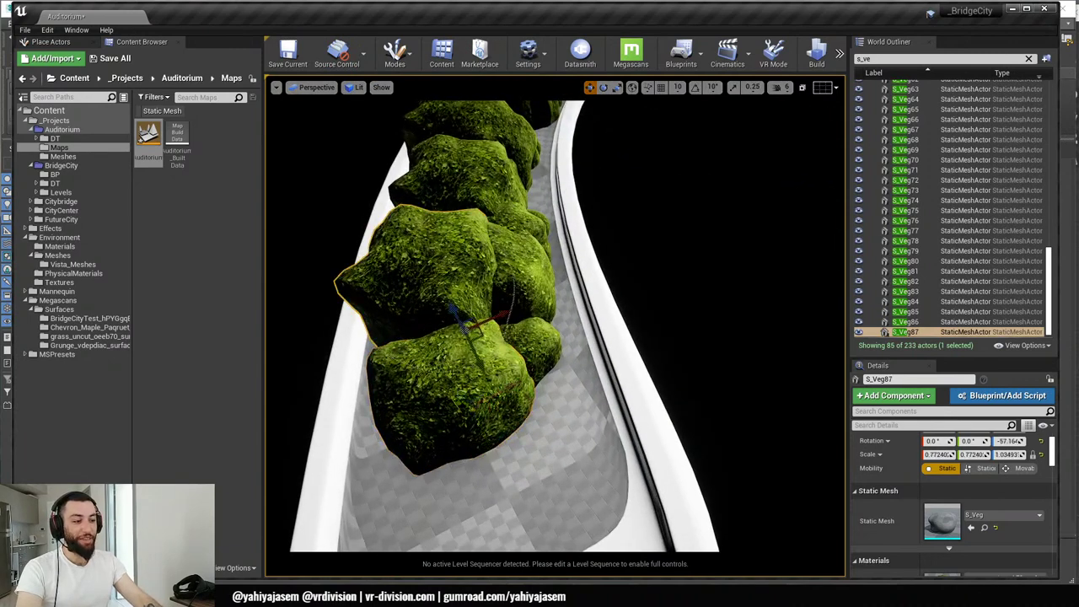
drag(478, 325, 506, 328)
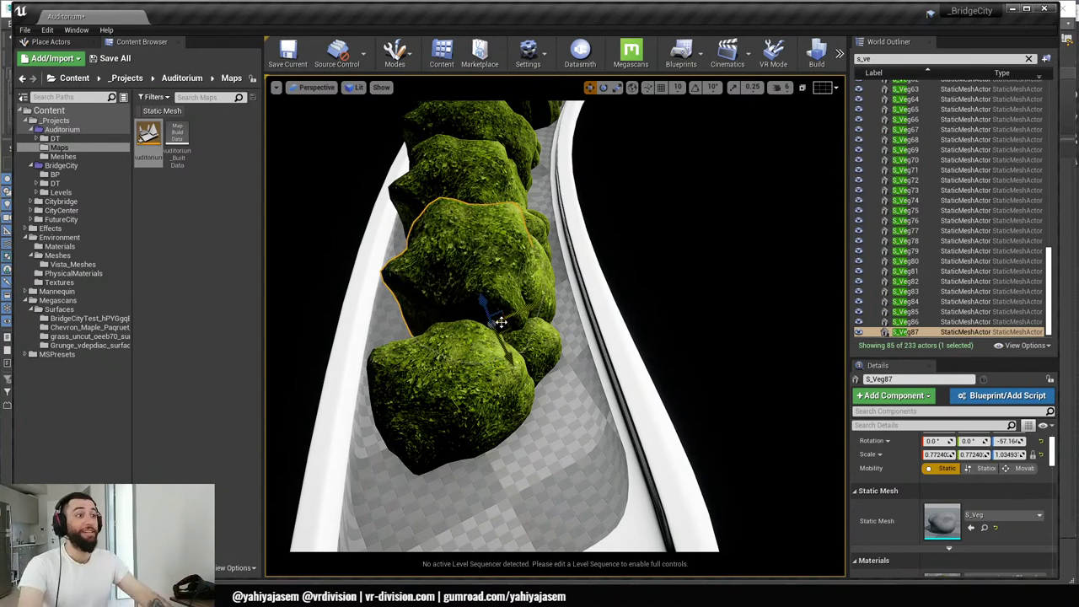
- Nudge the small bush S_Veg82 beside the end bush and duplicate it into the empty planter area in front
click(543, 346)
mouse_move(544, 347)
right_down()
mouse_move(546, 400)
mouse_move(541, 346)
right_up()
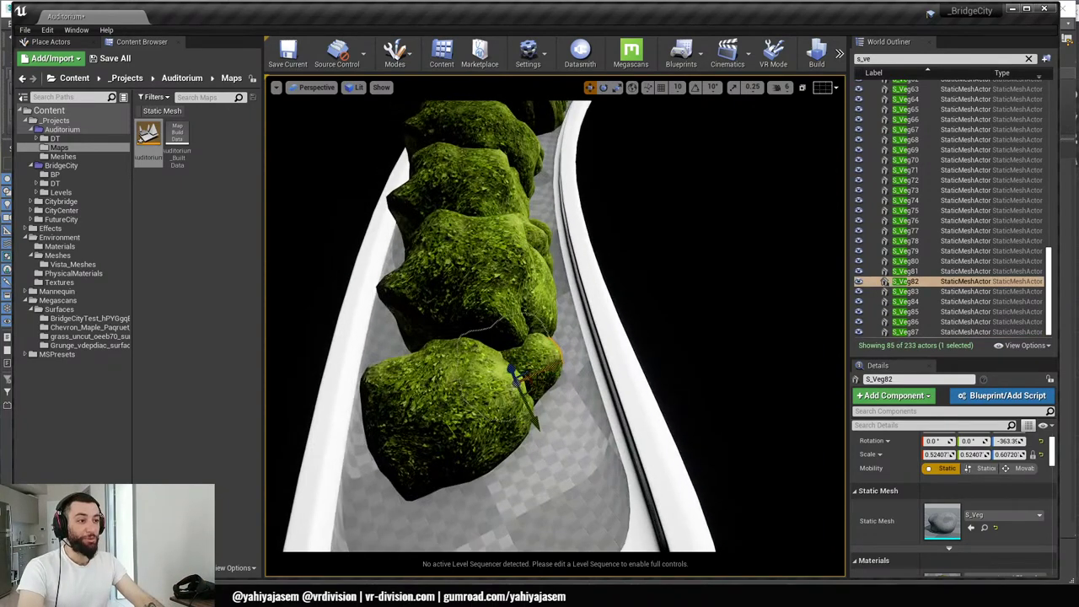
drag(531, 383, 537, 390)
right_drag(600, 381, 566, 373)
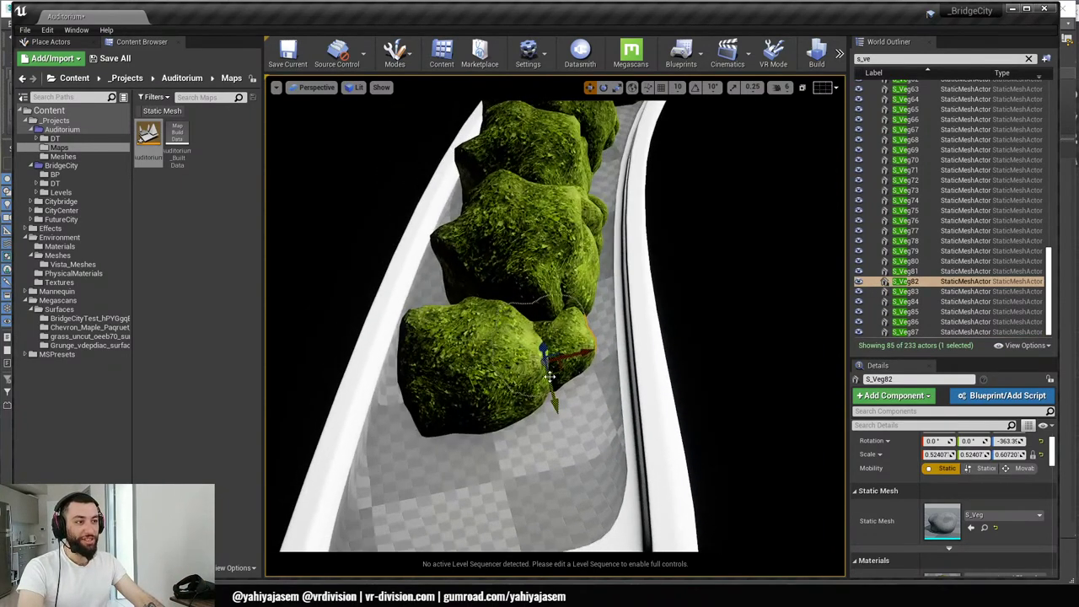
alt+drag(566, 373, 525, 467)
right_drag(525, 467, 595, 376)
- Move and rotate S_Veg71 and S_Veg73 together to sit within the planter's curve
click(552, 344)
ctrl+click(528, 308)
drag(518, 338, 494, 366)
key(e)
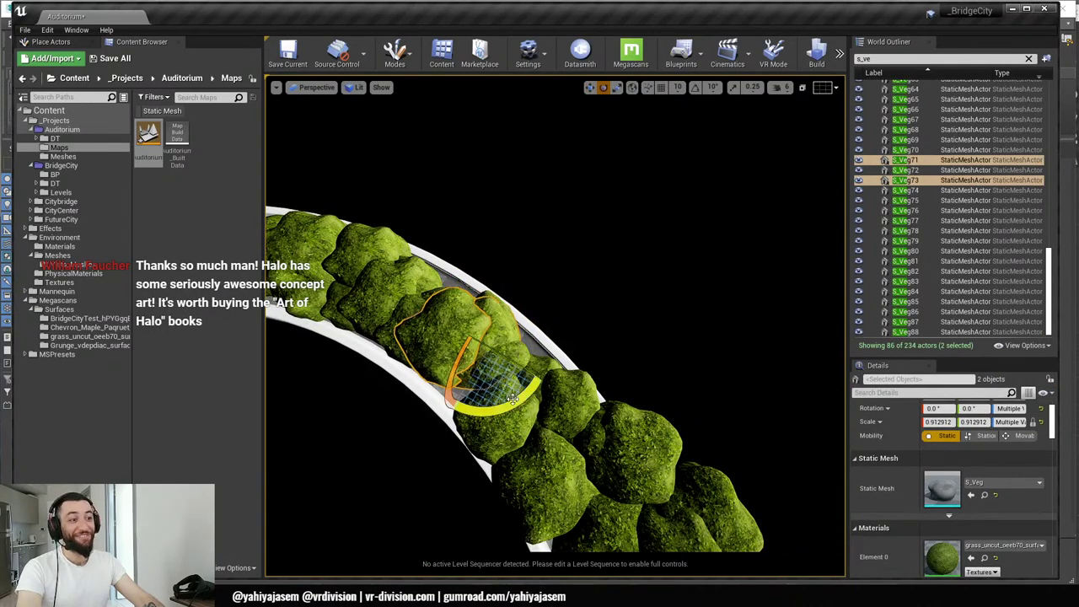
mouse_move(508, 406)
mouse_down()
mouse_move(499, 416)
mouse_move(516, 410)
mouse_up()
key(w)
click(501, 417)
- Rotate and reposition S_Veg43 and S_Veg44 together to follow the planter's curve
right_drag(593, 363, 581, 389)
key(f)
click(588, 384)
ctrl+click(560, 325)
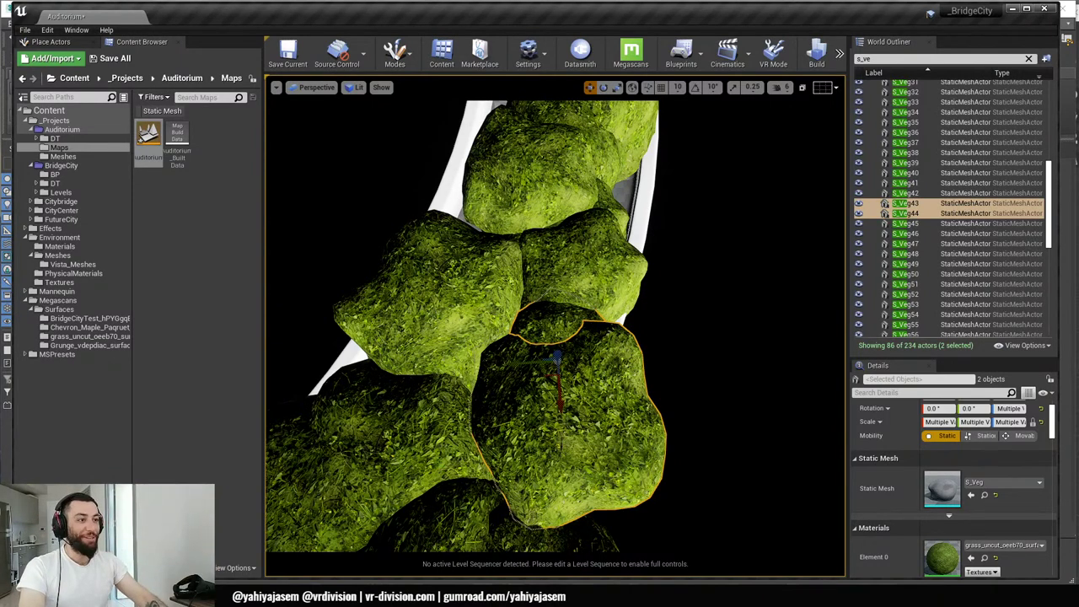
key(e)
drag(518, 408, 499, 361)
key(w)
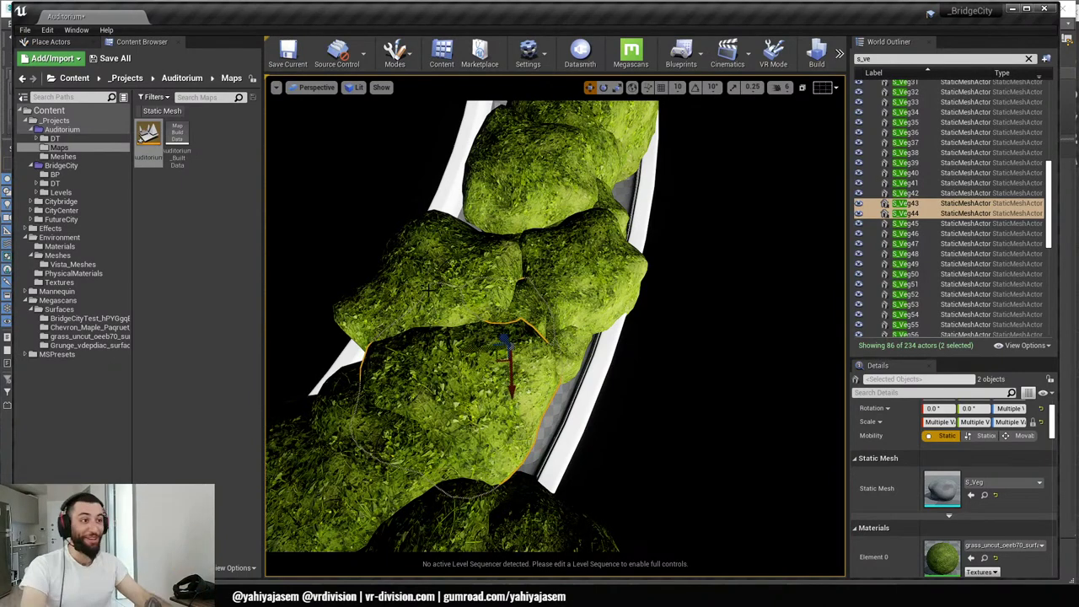
click(462, 335)
drag(461, 344, 511, 383)
right_drag(511, 382, 493, 413)
- Select S_Veg74 and the bush next to it outside the planter and inspect the gap in the row
click(541, 408)
ctrl+click(546, 420)
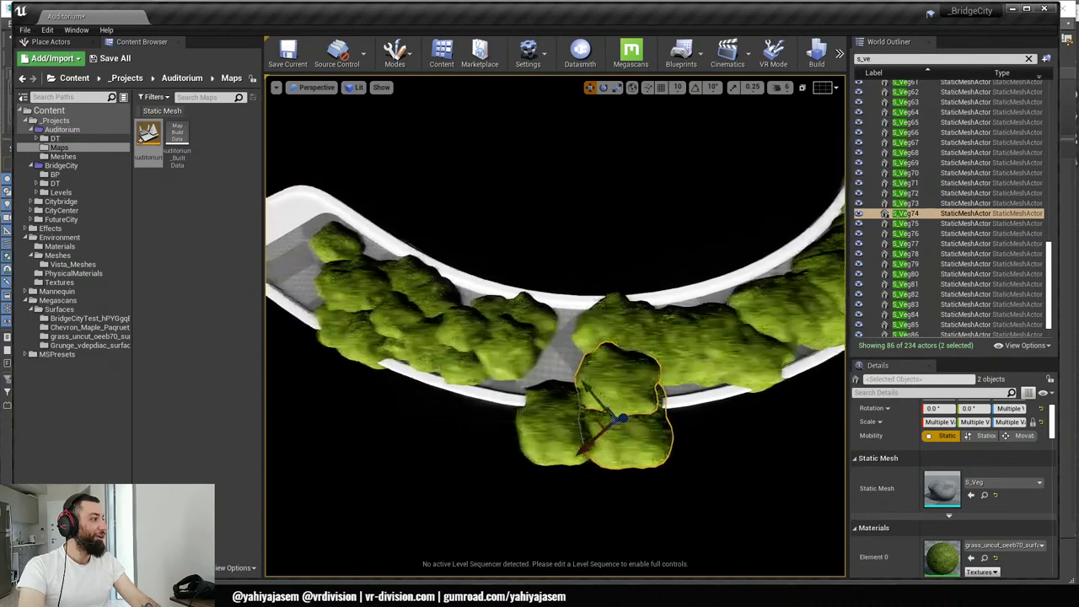
alt+drag(616, 413, 596, 407)
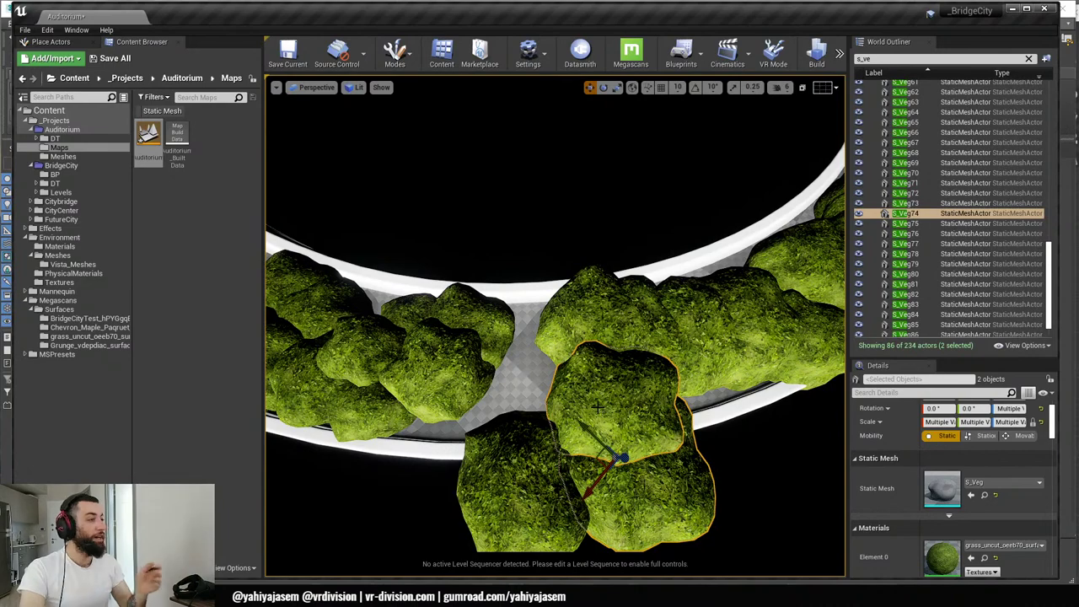
- Switch to the browser and run a Google image search for "art of halo"
key(alt+Tab)
key(ctrl+t)
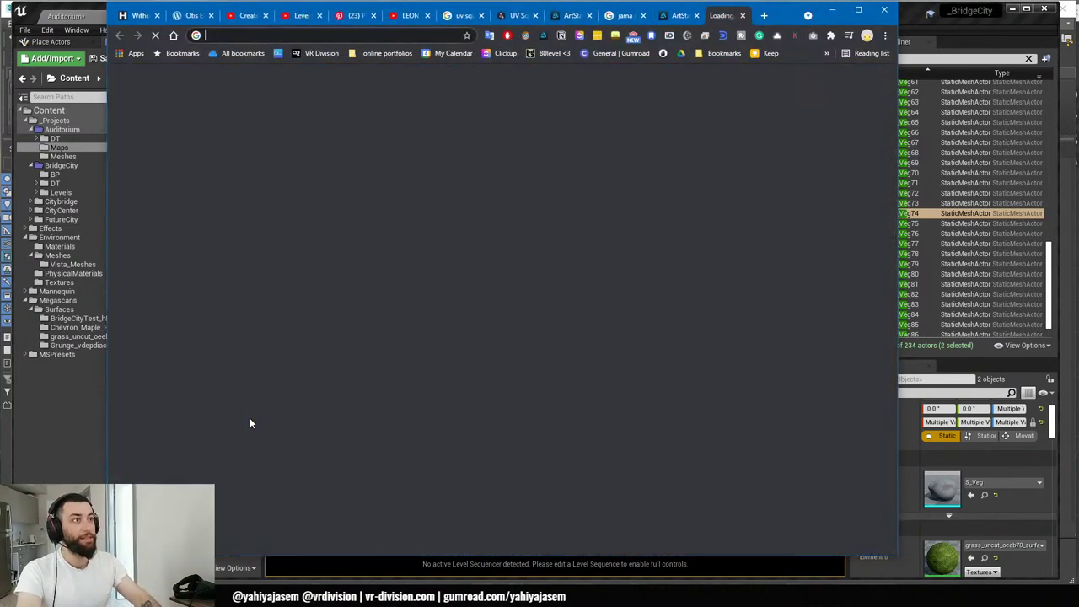
text(art of halo)
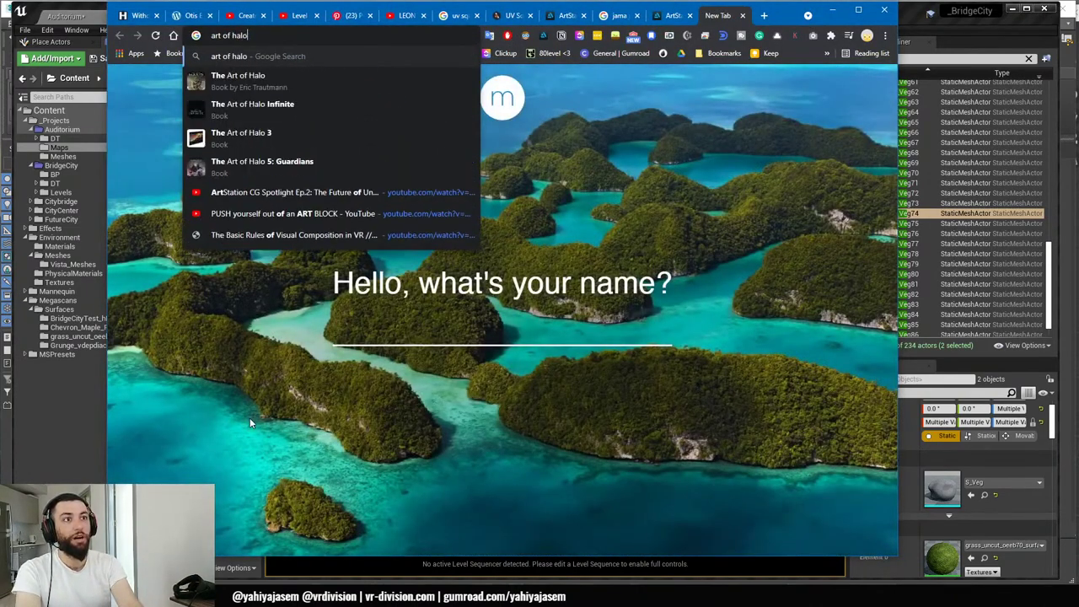
key(Return)
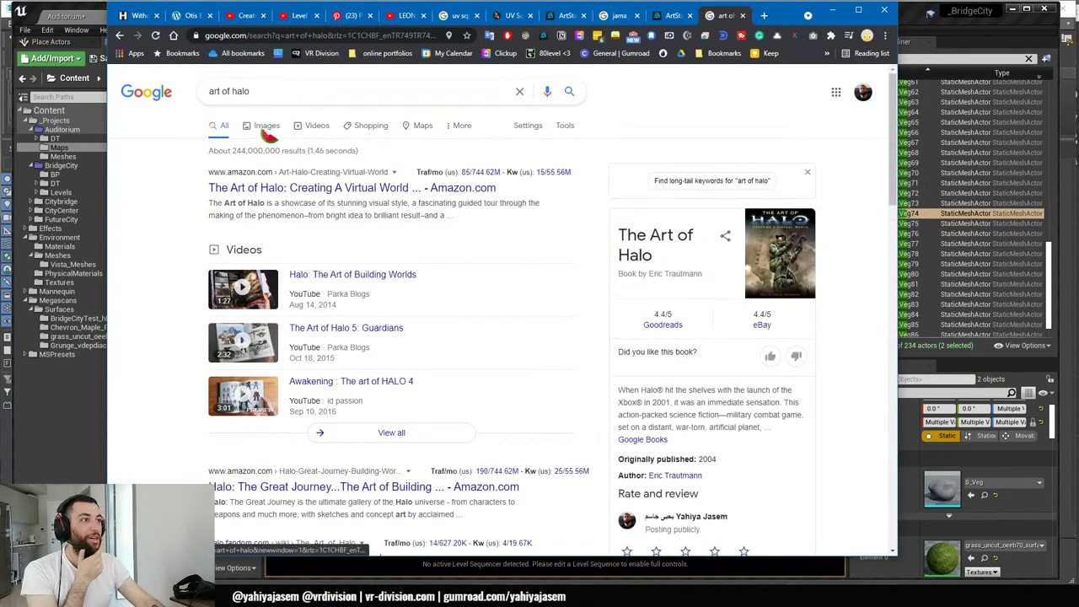
click(267, 126)
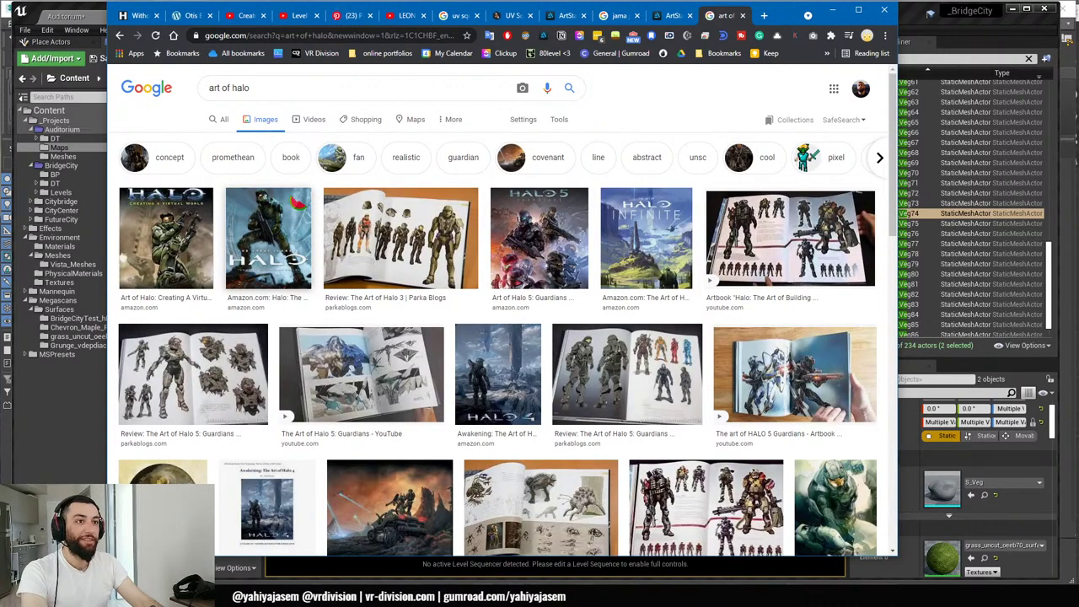
- Browse the image results and preview the Art of Halo 3 and Art of Halo Infinite covers
scroll(295, 201, down, 3)
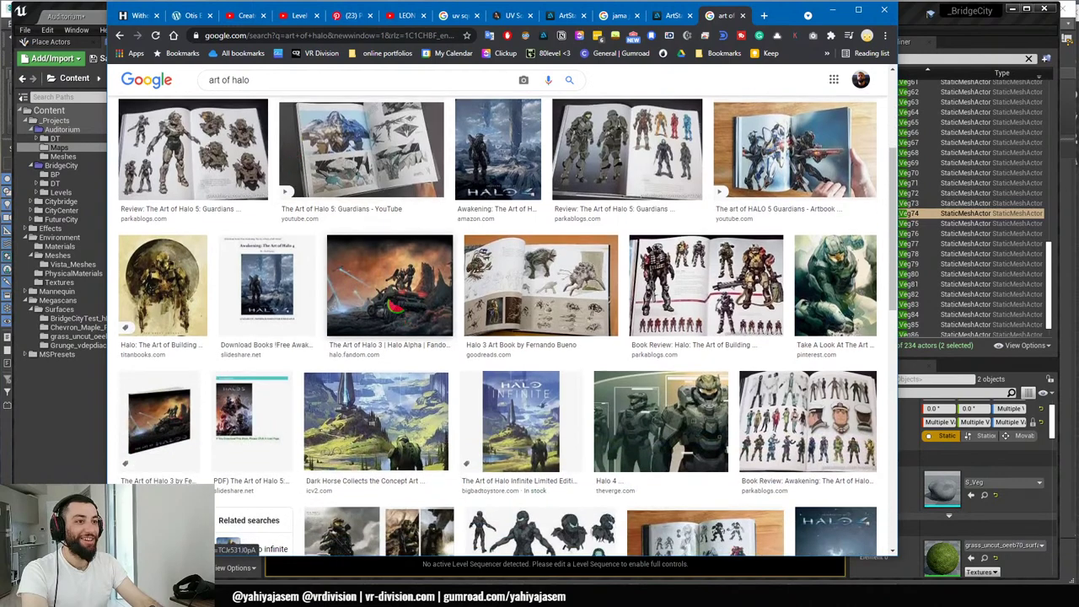
click(396, 308)
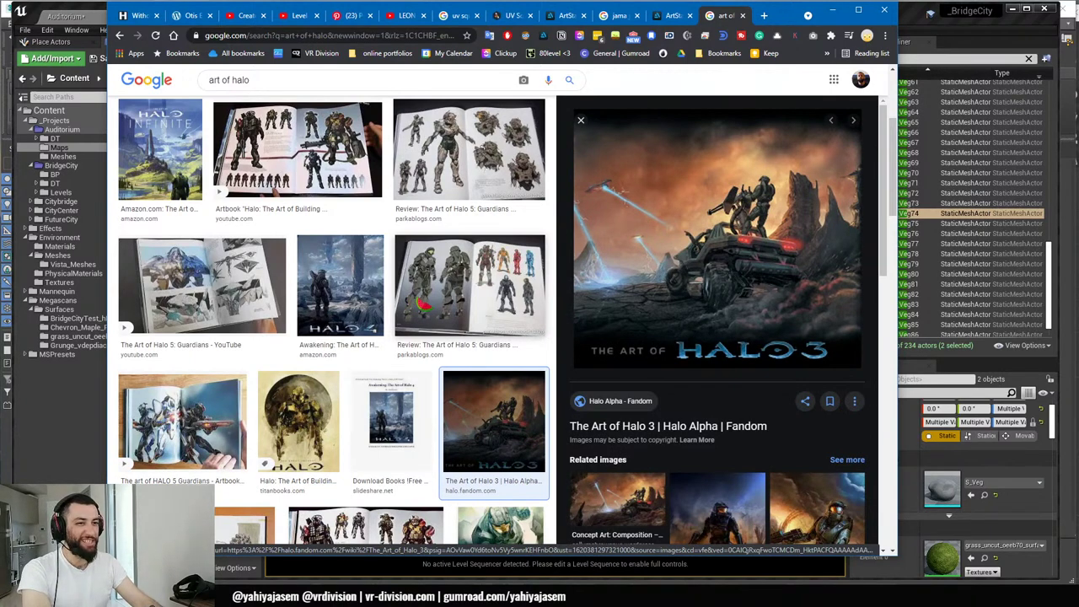
scroll(334, 321, up, 1)
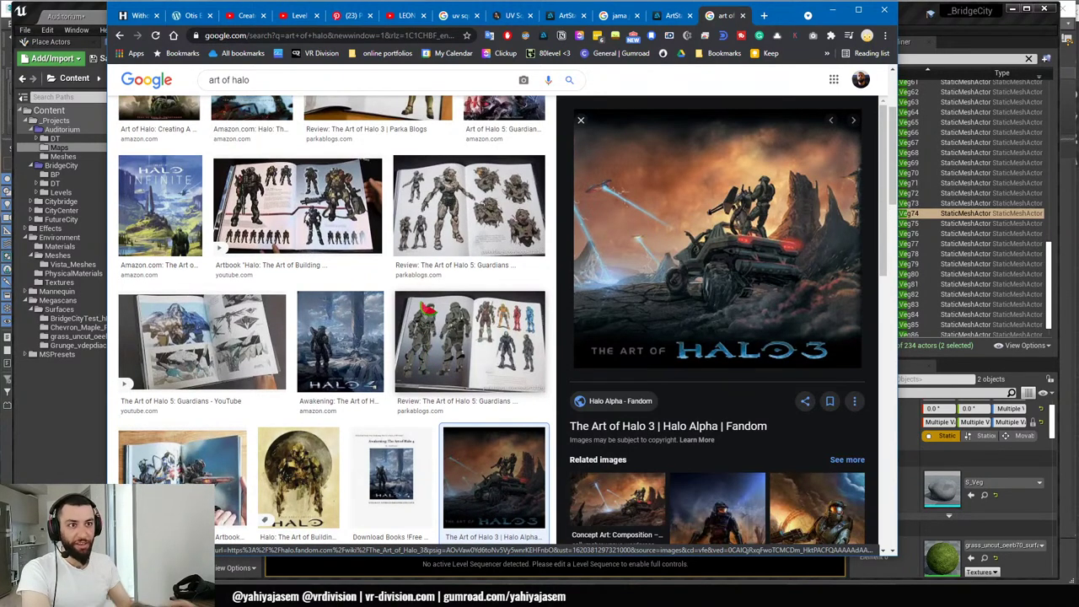
click(160, 207)
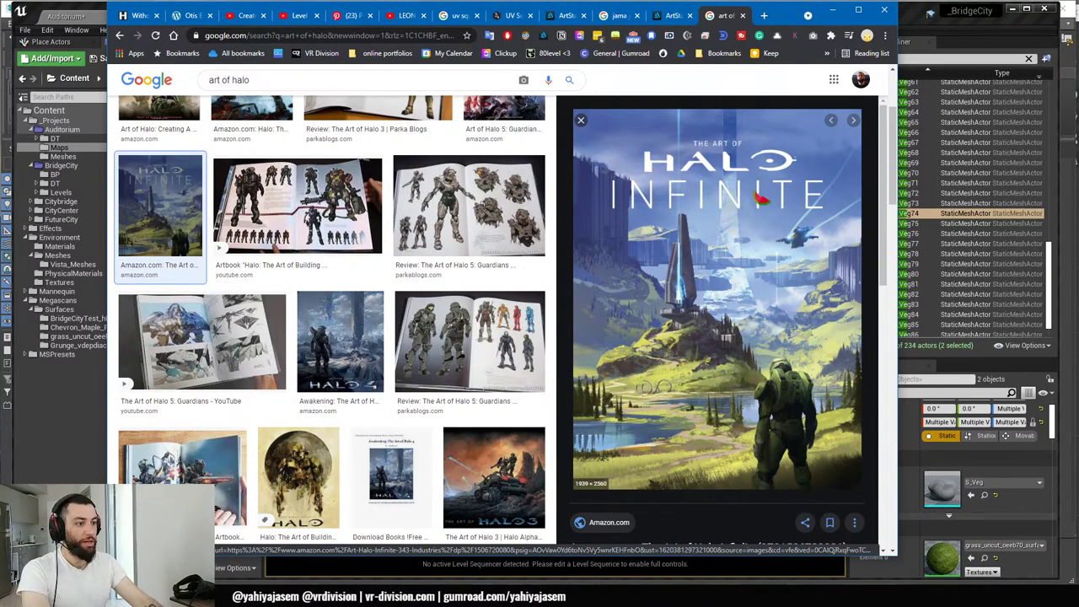
- Switch to the CityBridge.pur board in PureRef and examine the Mirror's Edge Catalyst terrace image up close
mouse_move(555, 596)
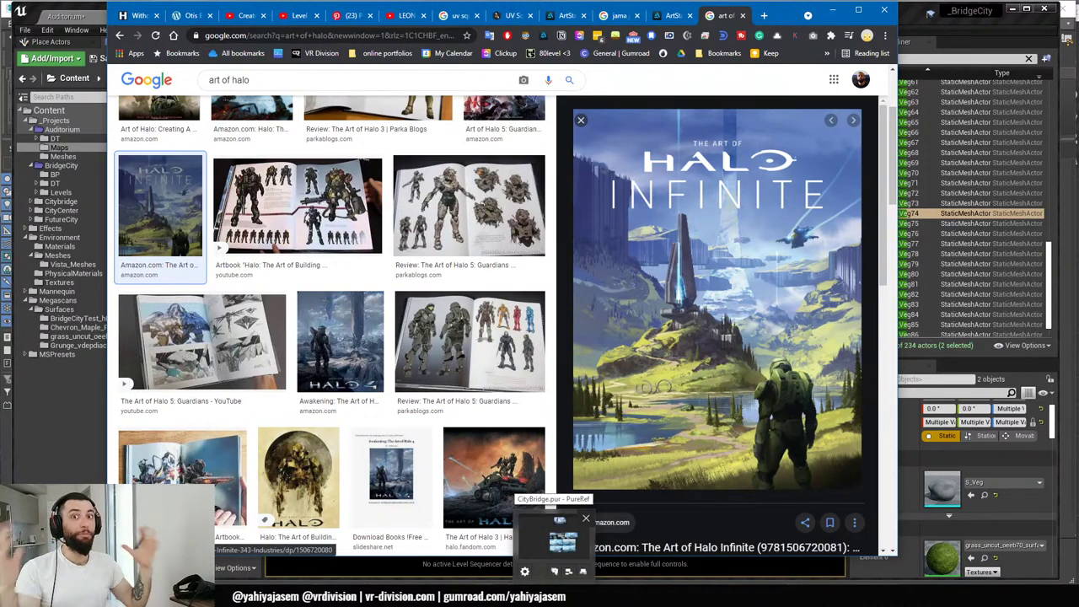
click(561, 540)
middle_drag(390, 345, 658, 175)
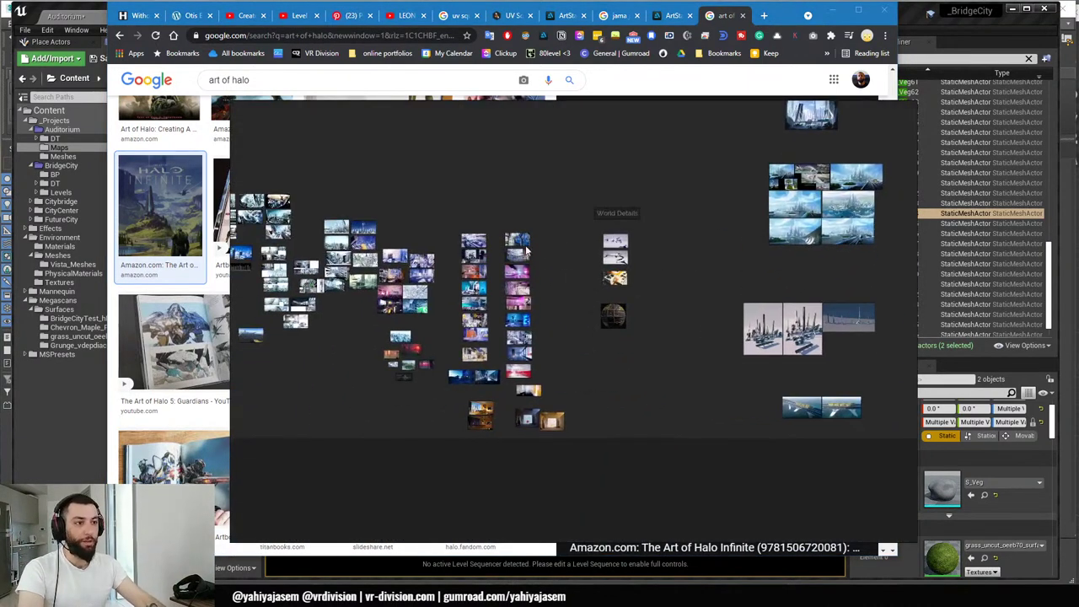
scroll(484, 247, up, 8)
scroll(414, 209, up, 5)
middle_drag(432, 205, 545, 251)
scroll(413, 198, up, 3)
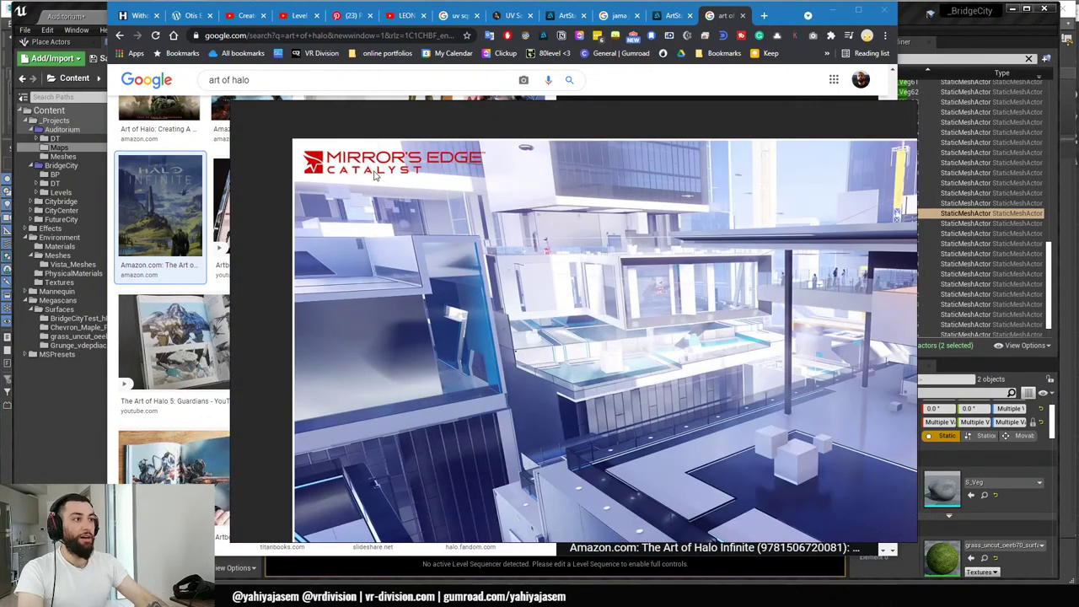
middle_drag(641, 398, 540, 256)
scroll(522, 274, down, 2)
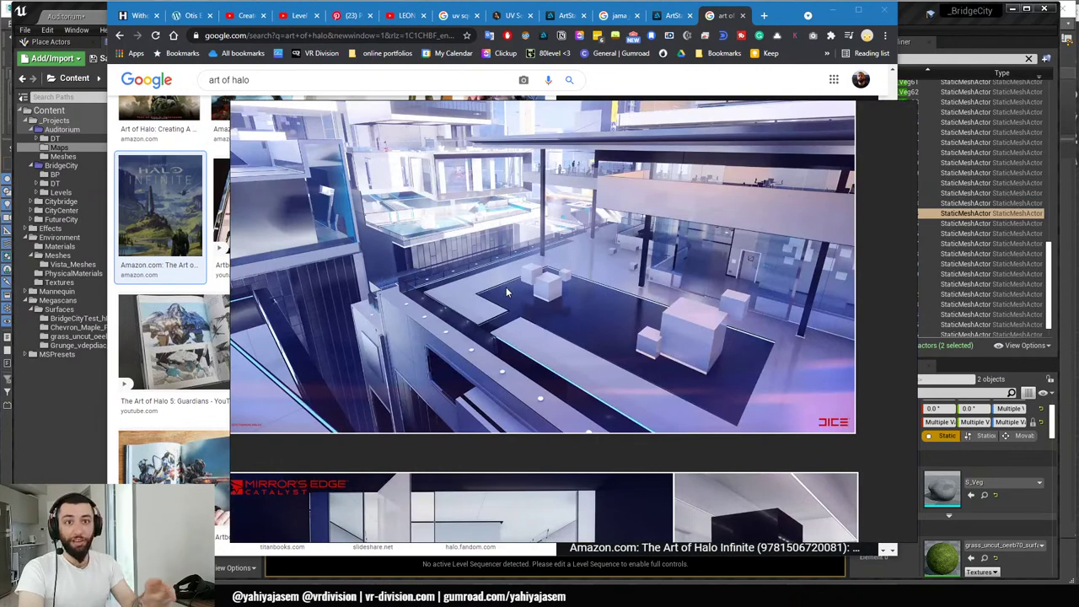
middle_drag(585, 338, 580, 285)
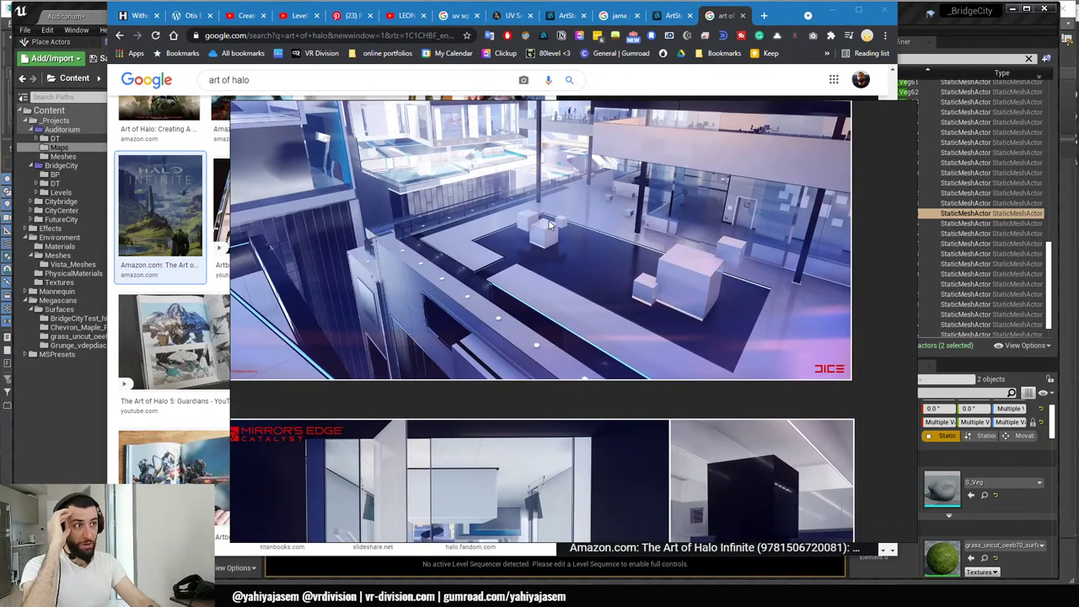
- Look over the board's coloured interior and city images and return to the Unreal level
scroll(641, 257, down, 6)
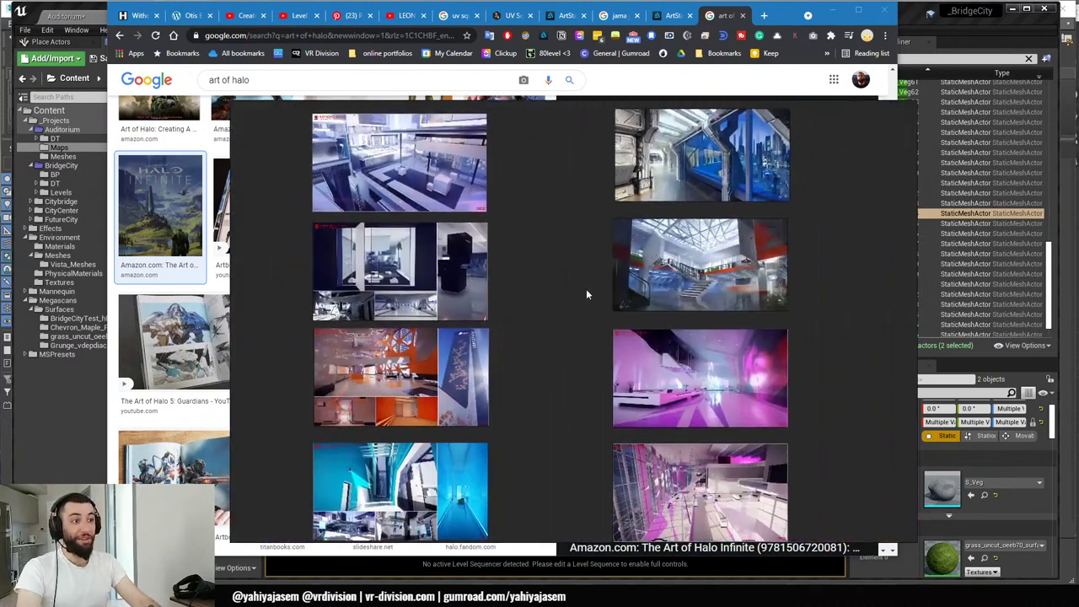
middle_drag(613, 267, 584, 144)
middle_drag(700, 344, 680, 199)
scroll(599, 323, up, 3)
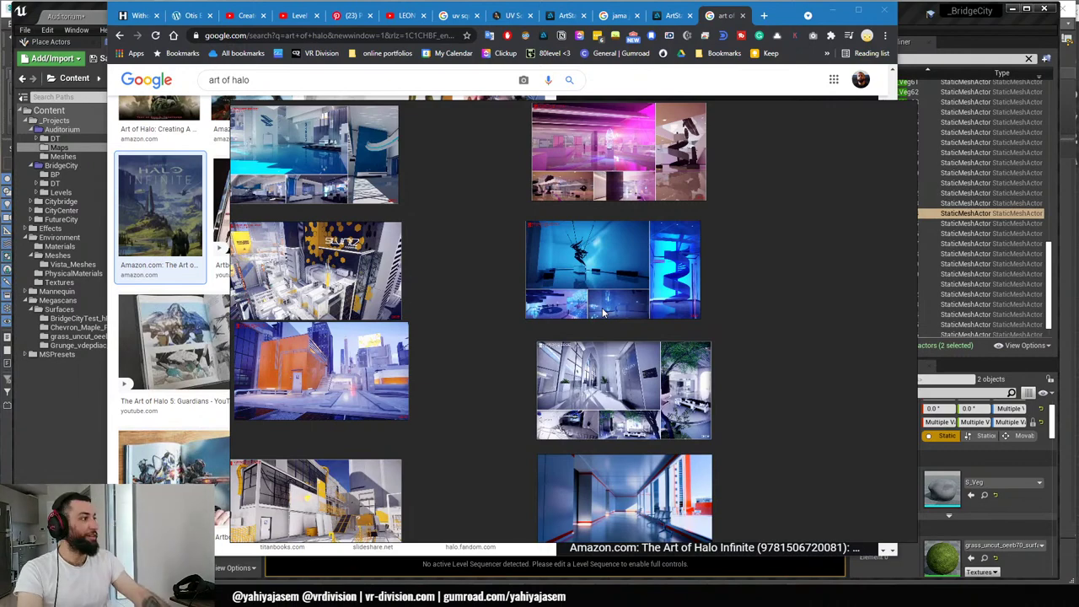
click(718, 17)
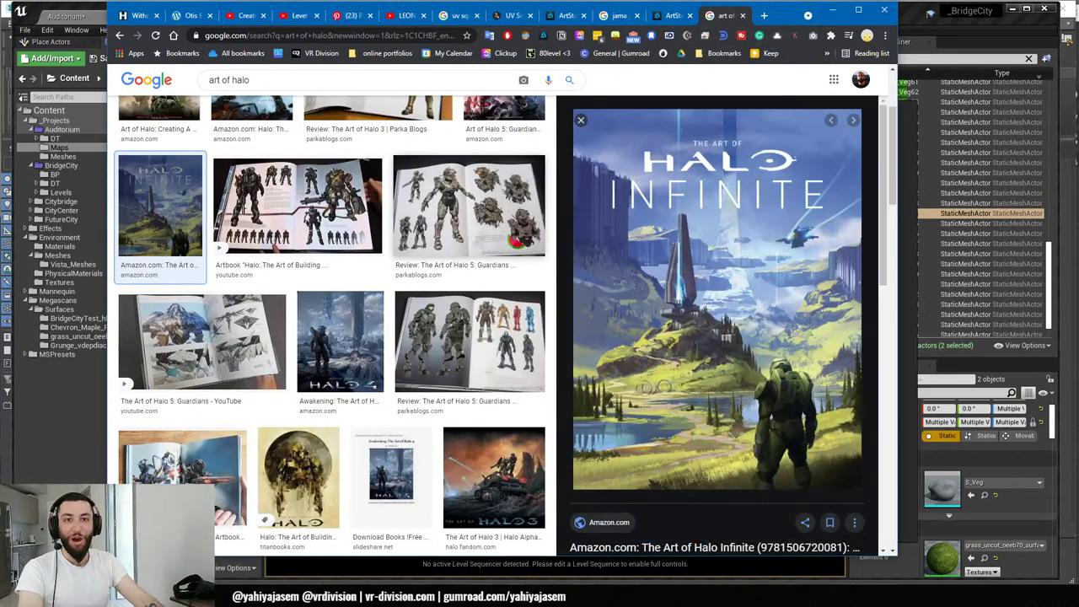
click(831, 11)
click(735, 18)
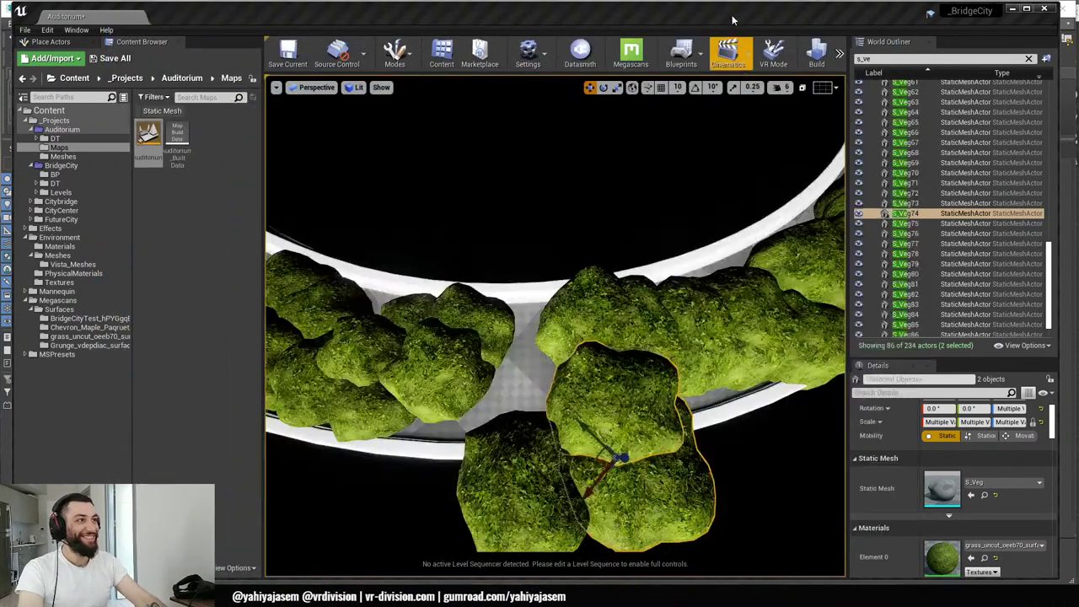
- Move the bushes lying outside the planter, including S_Veg75, into the gap along its curve
right_drag(683, 245, 683, 287)
click(510, 447)
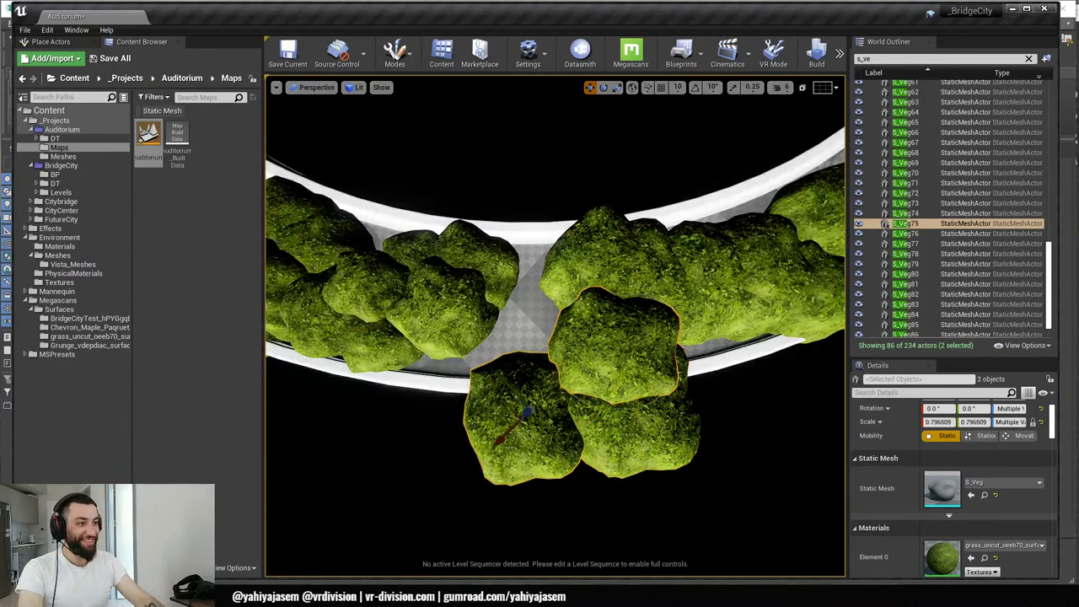
ctrl+click(599, 436)
drag(592, 405, 525, 323)
key(w)
click(586, 287)
- Scale six bushes spread along the curve taller, including S_Veg48, S_Veg50, S_Veg53, S_Veg72 and S_Veg77, and clear the selection
right_drag(524, 322, 673, 232)
click(598, 328)
ctrl+click(569, 318)
ctrl+click(559, 320)
ctrl+click(533, 321)
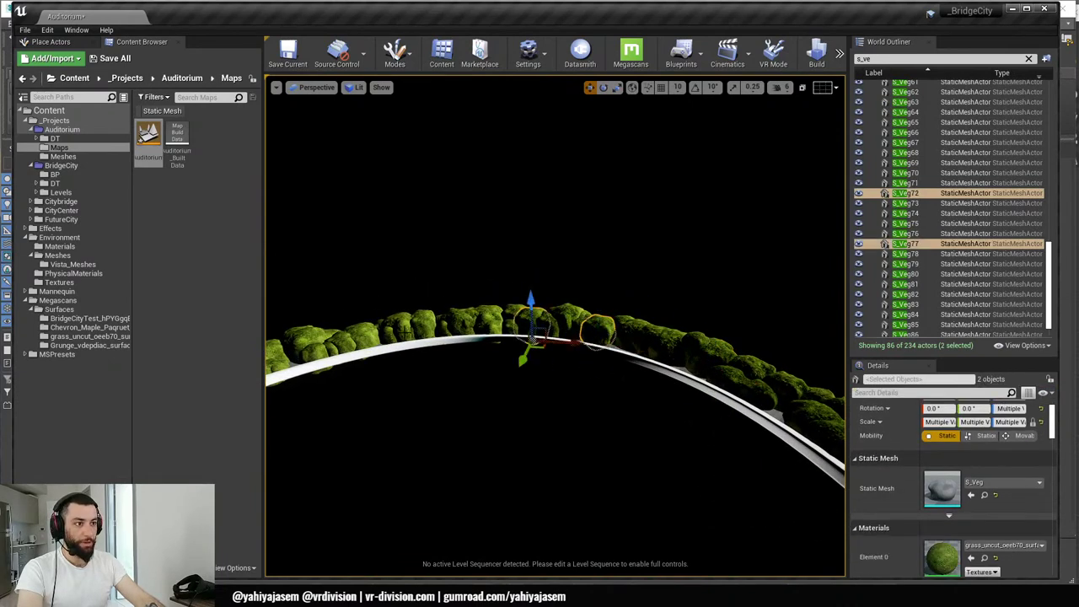
ctrl+click(491, 319)
ctrl+click(455, 321)
ctrl+click(400, 325)
ctrl+click(343, 339)
key(r)
drag(340, 335, 340, 322)
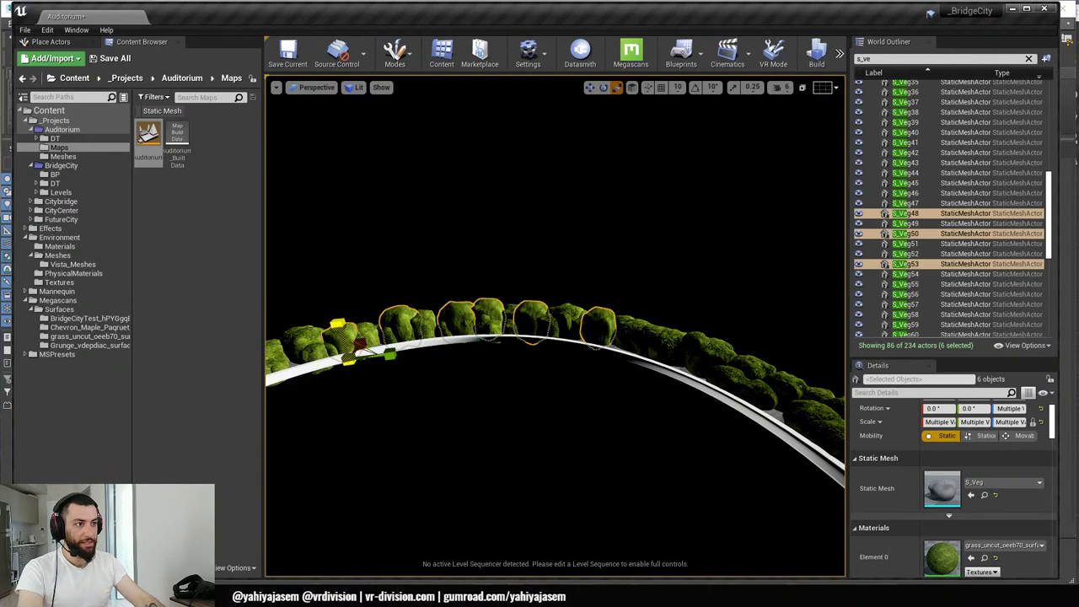
right_drag(340, 322, 341, 299)
key(Escape)
right_drag(511, 345, 510, 345)
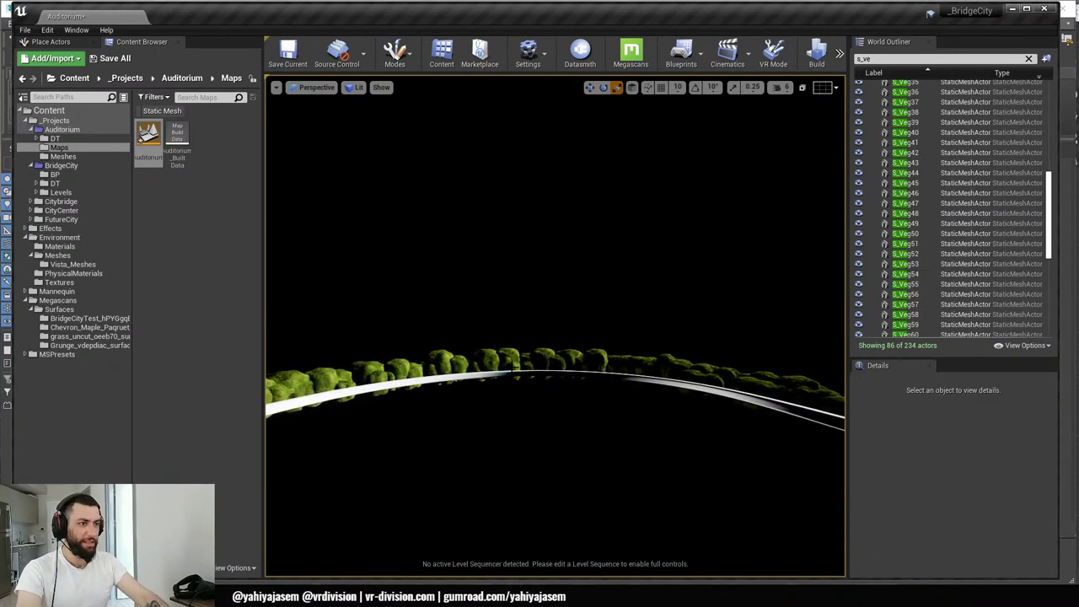
- Scale S_Veg62 to about 0.937 horizontally and nudge it into place within the planter
click(510, 346)
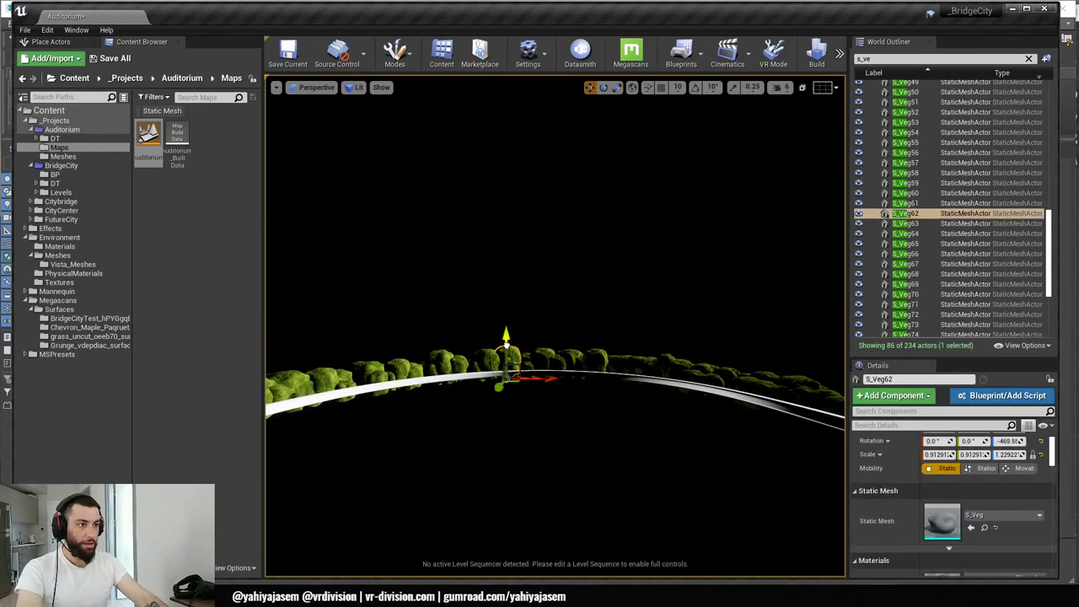
key(f)
alt+drag(540, 341, 656, 366)
drag(568, 380, 655, 371)
key(w)
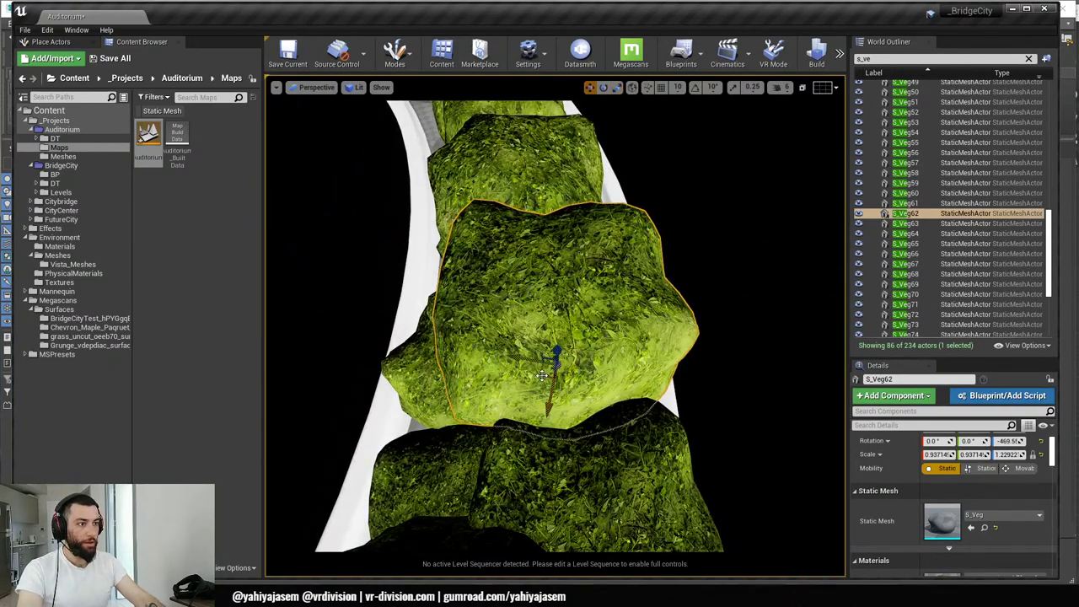
drag(543, 375, 531, 371)
- Unhide the rest of the auditorium and view it through CineCameraActor, selecting the central wall piece S_Wall_03
right_drag(532, 371, 587, 392)
key(ctrl+h)
alt+drag(588, 390, 588, 390)
click(314, 87)
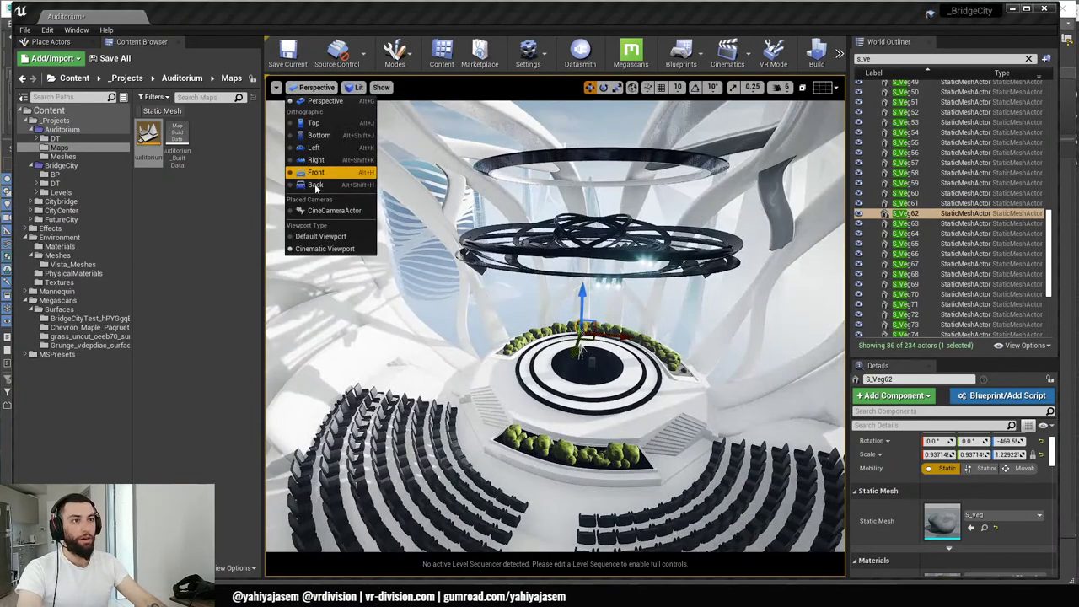
click(335, 211)
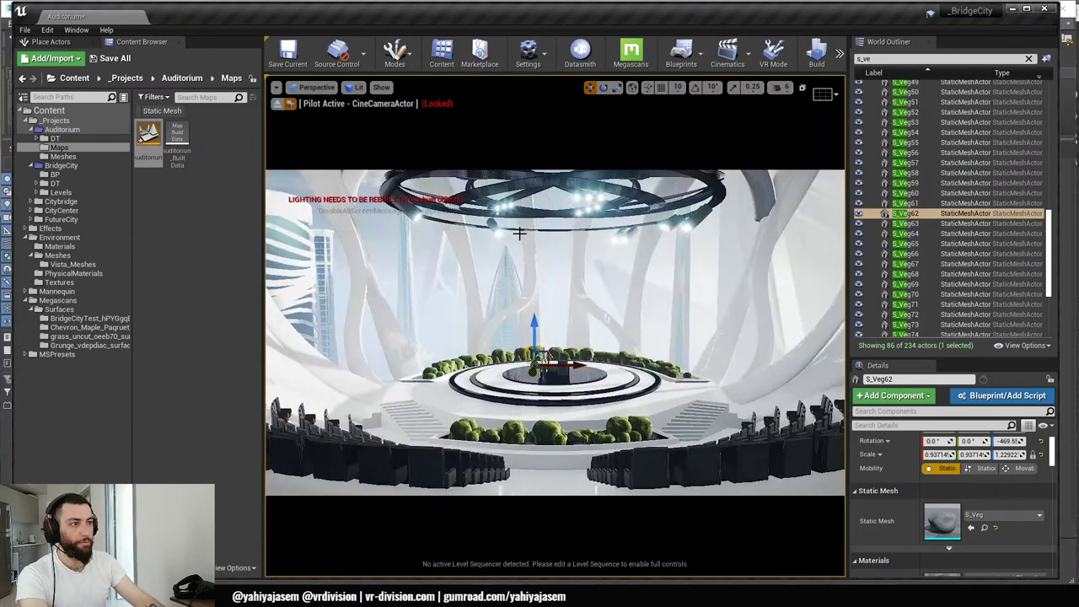
click(529, 267)
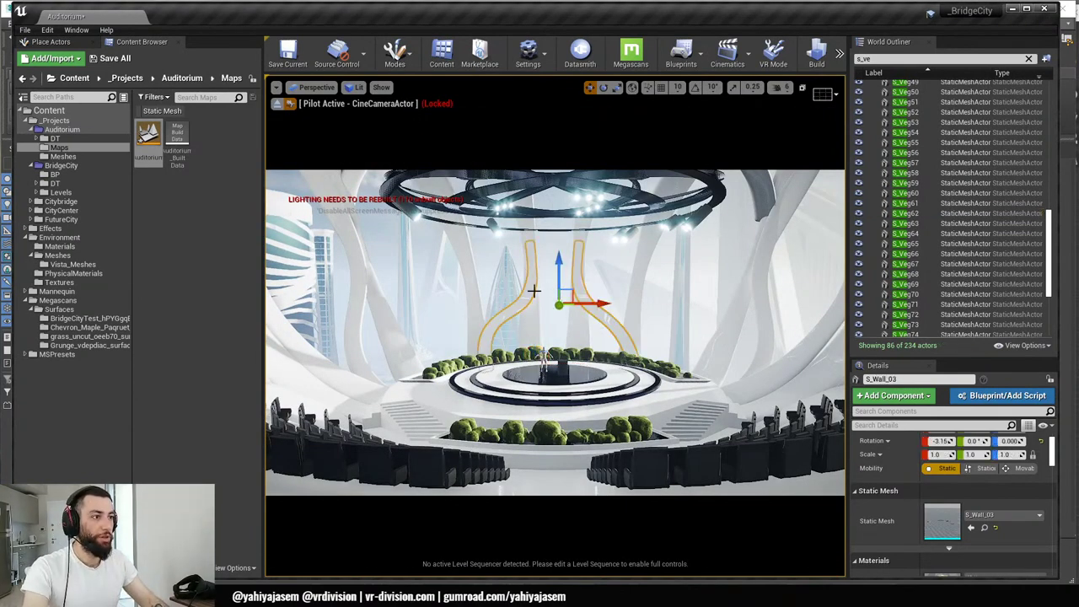
- Show the piloted camera view full screen with editor icons hidden and switch it to Unlit shading
key(F11)
key(g)
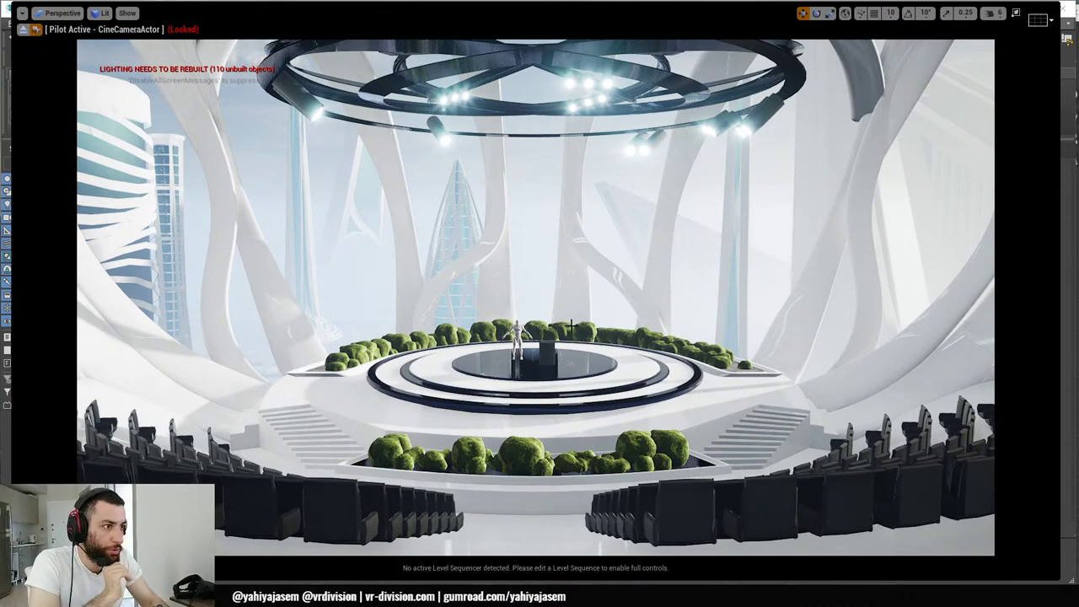
click(353, 348)
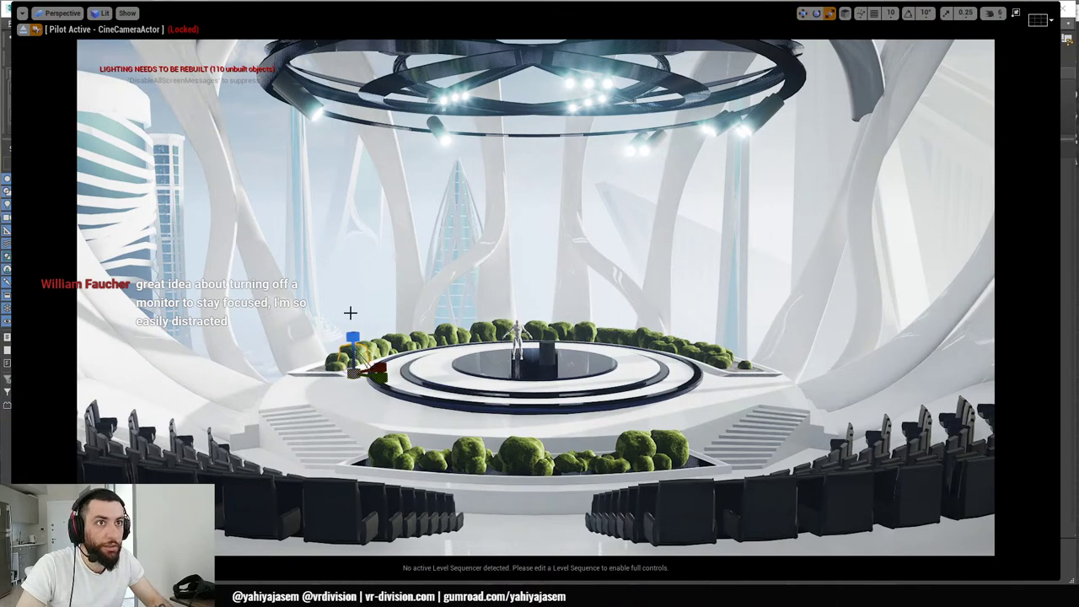
key(alt+3)
- Vary the heights of individual bushes along the left half of the rear planter and nudge one bush near its left end
click(360, 346)
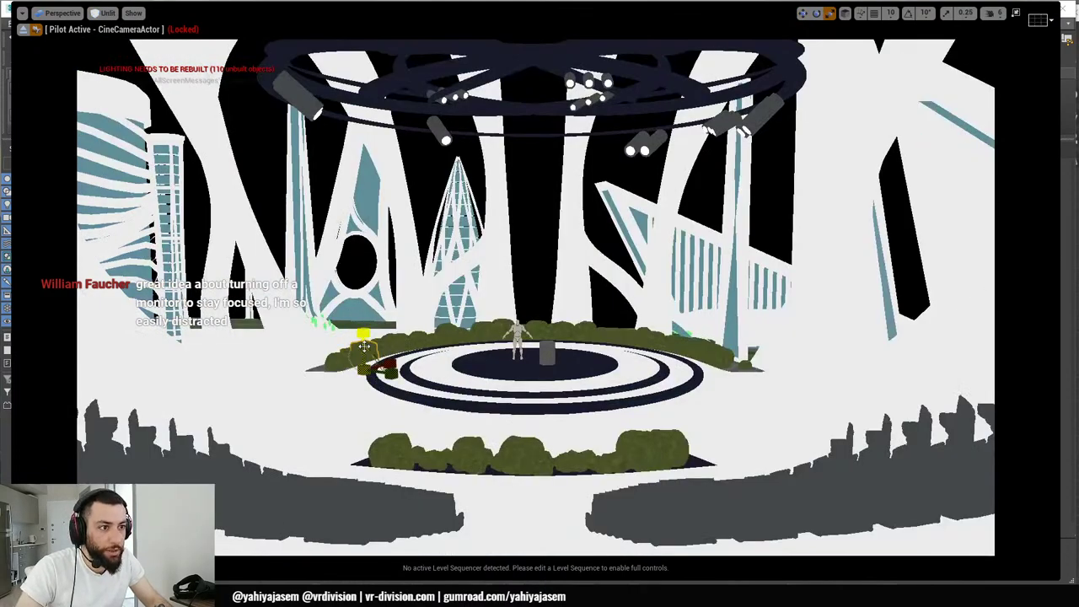
click(386, 341)
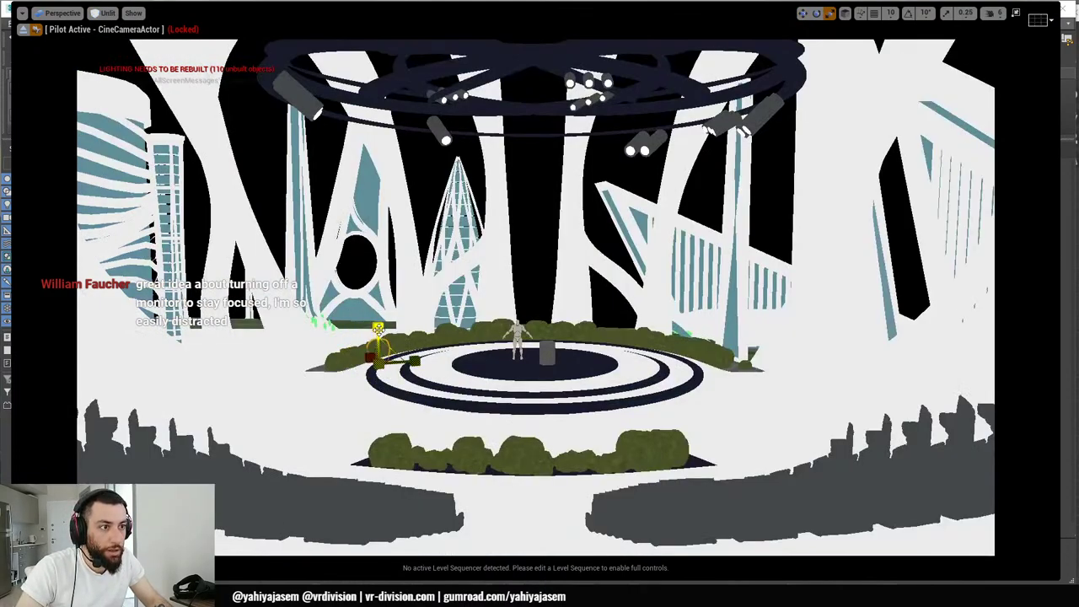
click(404, 335)
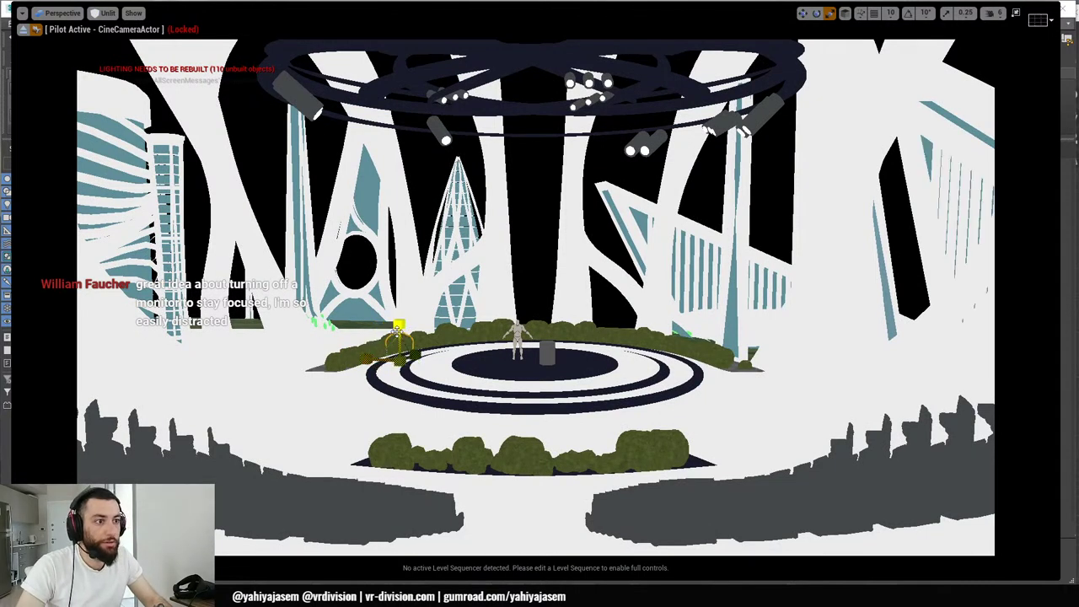
click(423, 331)
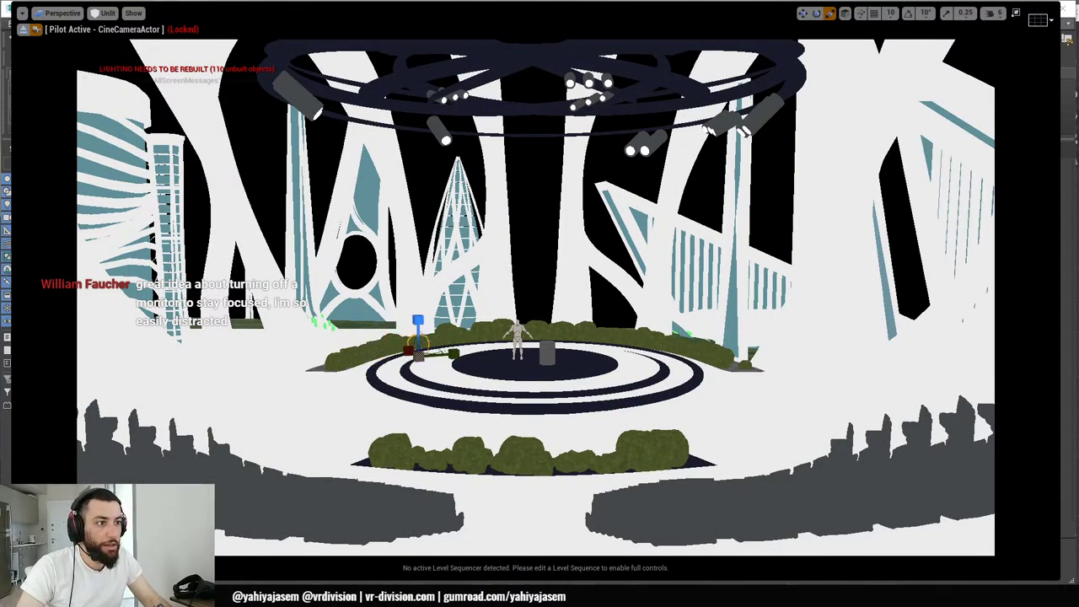
drag(415, 327, 474, 317)
click(470, 344)
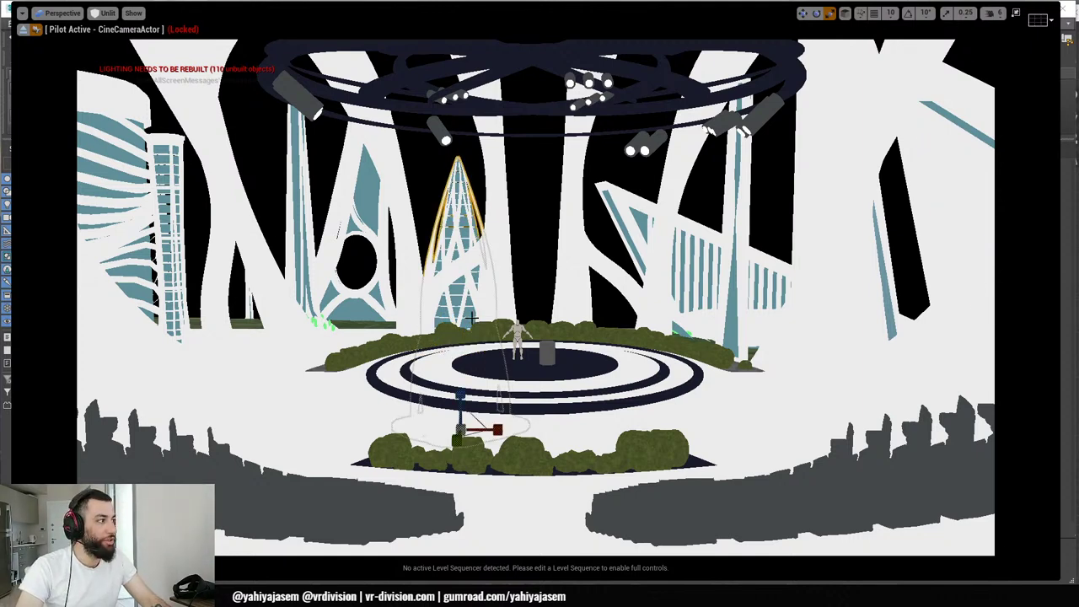
click(473, 338)
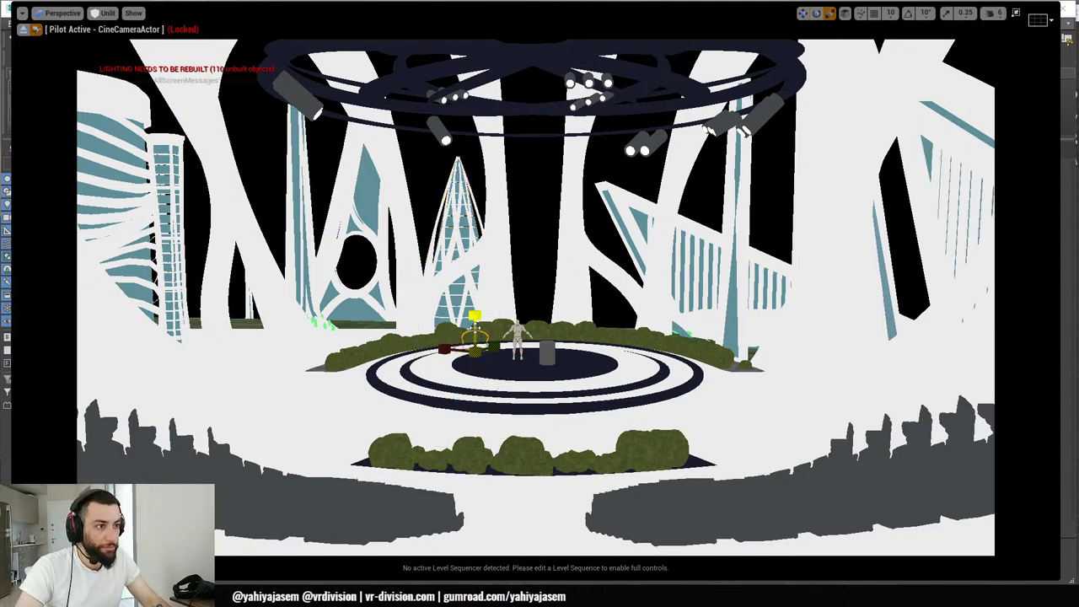
drag(475, 318, 375, 349)
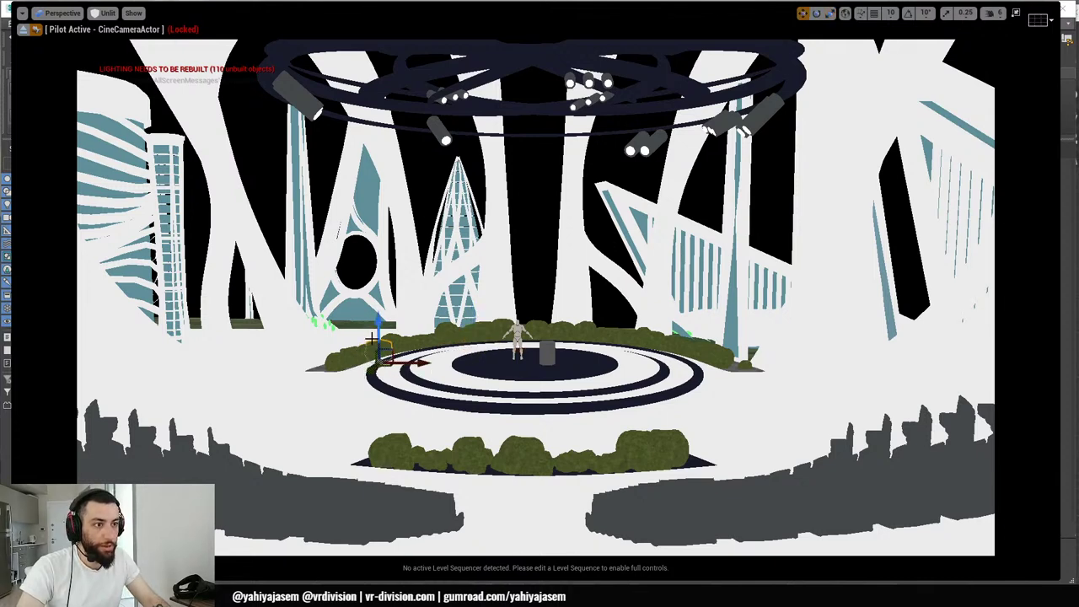
drag(370, 346, 337, 358)
- Stop piloting CineCameraActor and frame the small bush at the rear planter's right end from above
click(748, 364)
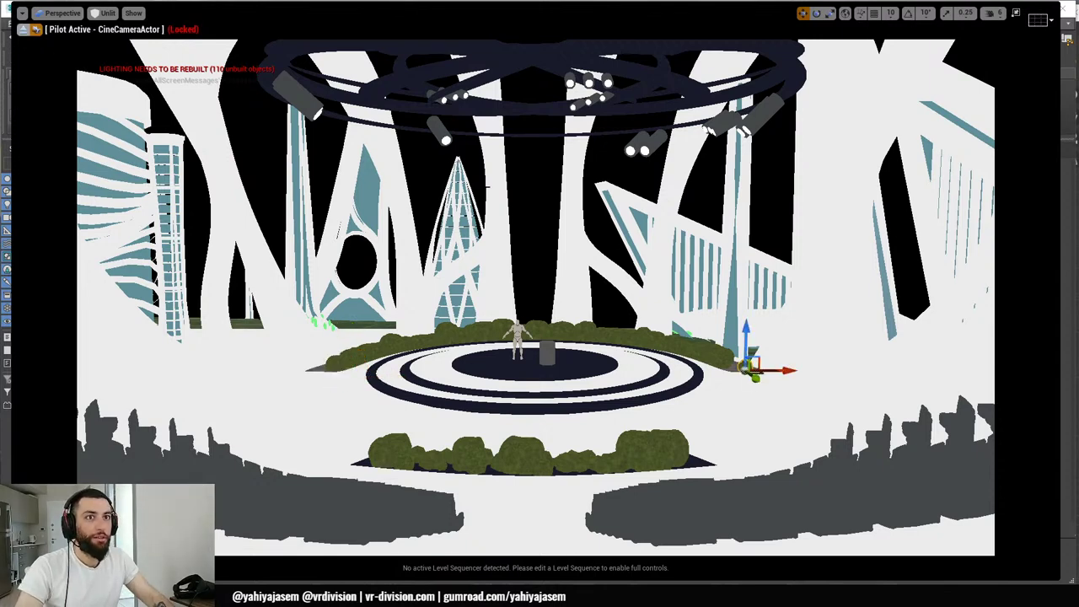
click(22, 30)
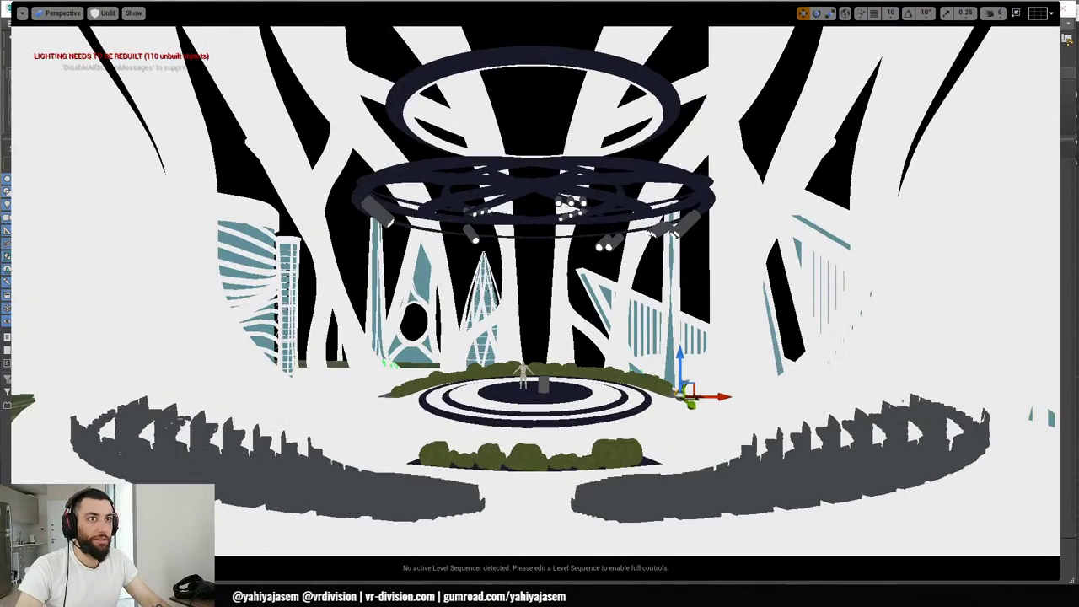
key(f)
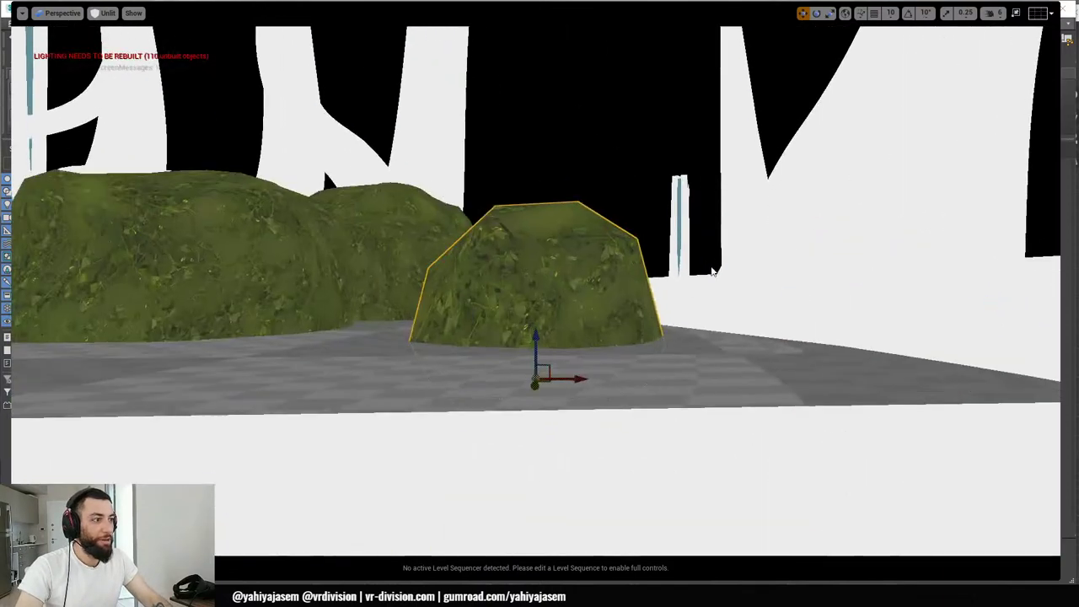
scroll(735, 285, down, 5)
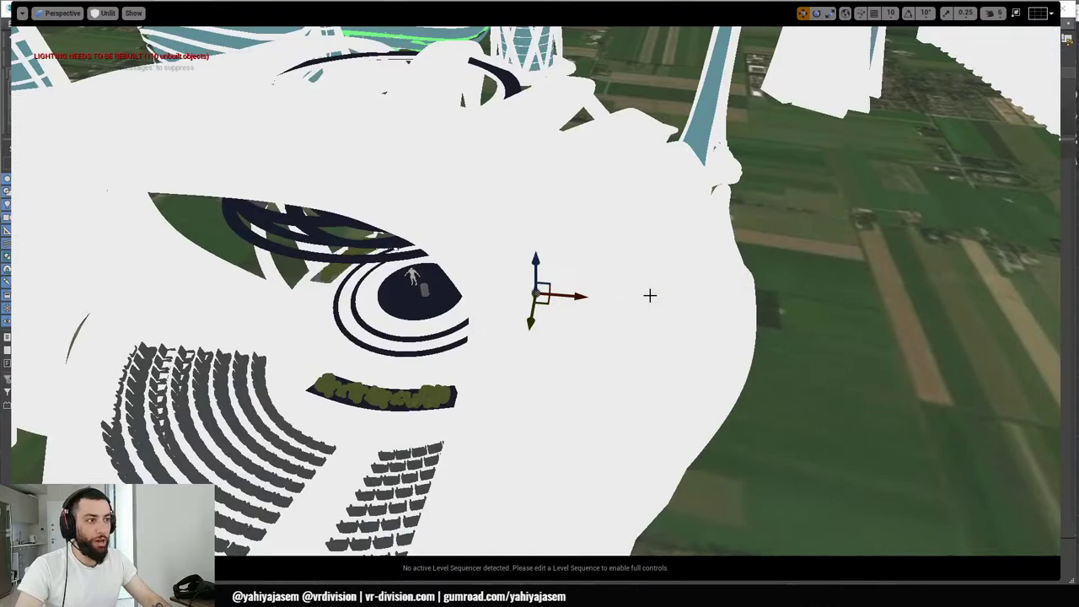
alt+drag(634, 298, 759, 316)
scroll(646, 306, up, 5)
scroll(646, 306, down, 4)
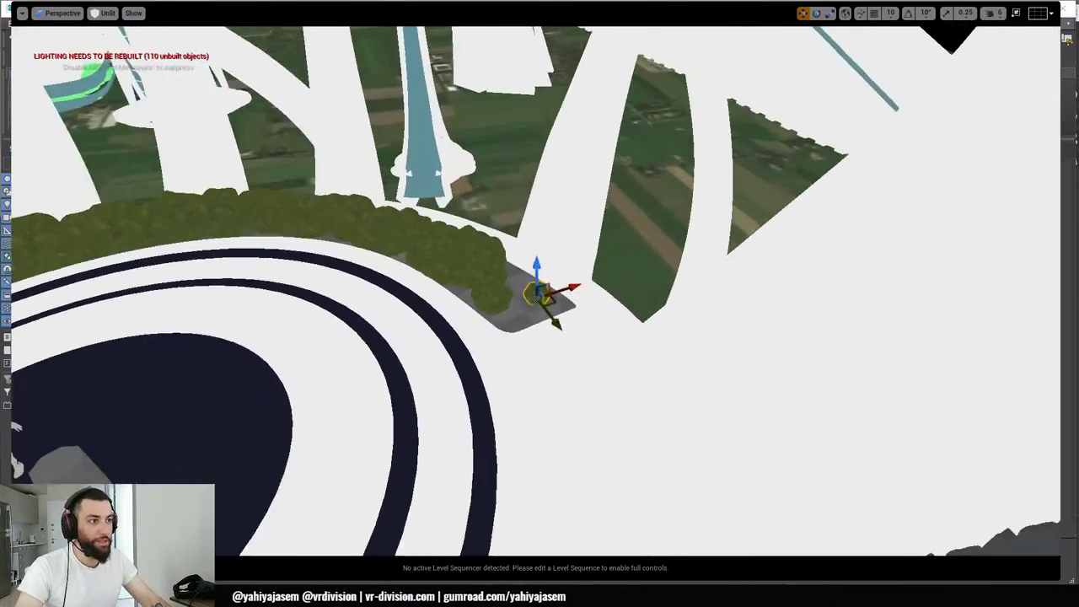
scroll(646, 306, up, 5)
alt+drag(646, 306, 583, 310)
- Move the small bush at the planter's right end against its larger neighbour
key(r)
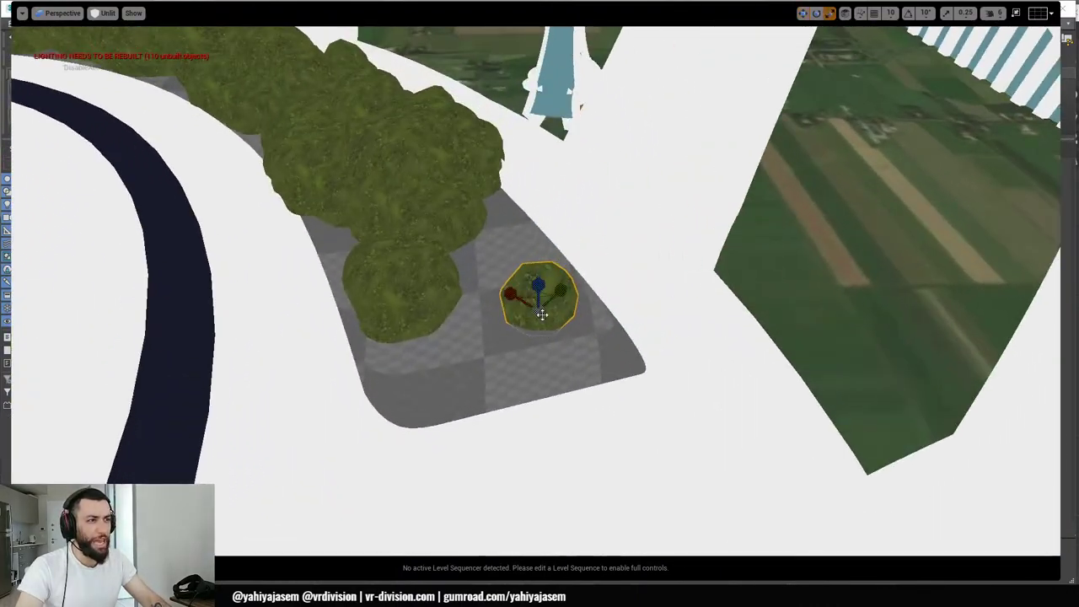
click(618, 308)
scroll(619, 308, up, 5)
scroll(596, 314, down, 6)
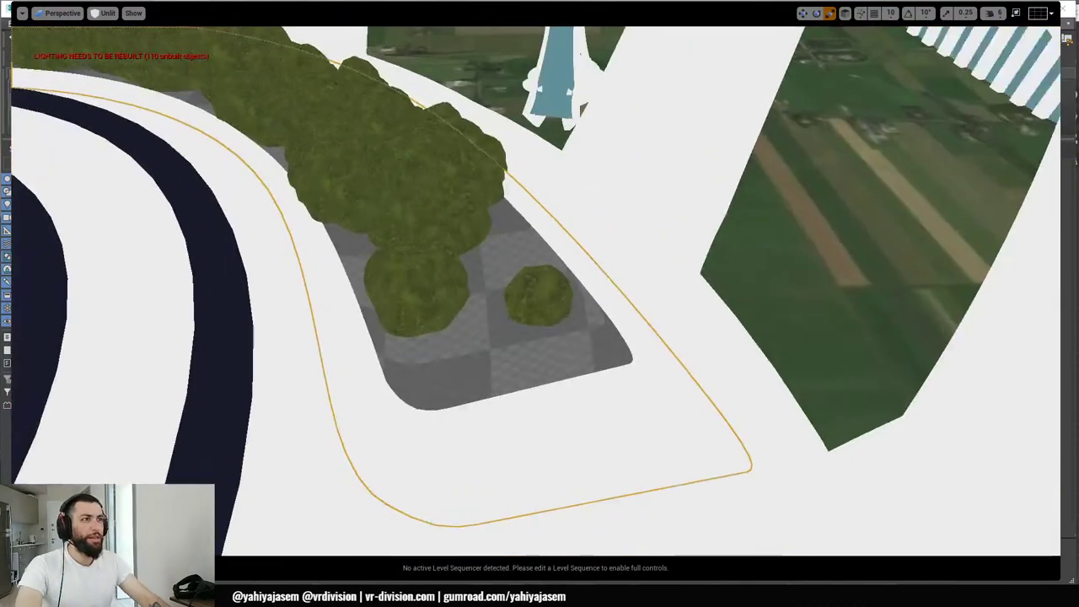
alt+drag(548, 245, 514, 270)
click(542, 281)
key(w)
key(r)
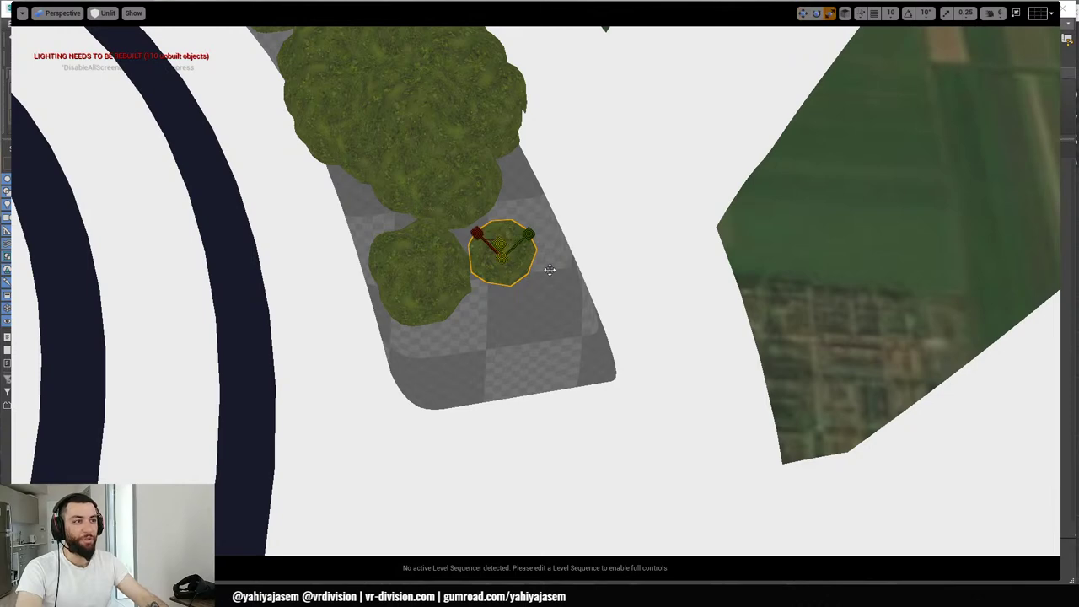
- Scale up the small end bush until it overlaps the larger bush beside it
click(614, 242)
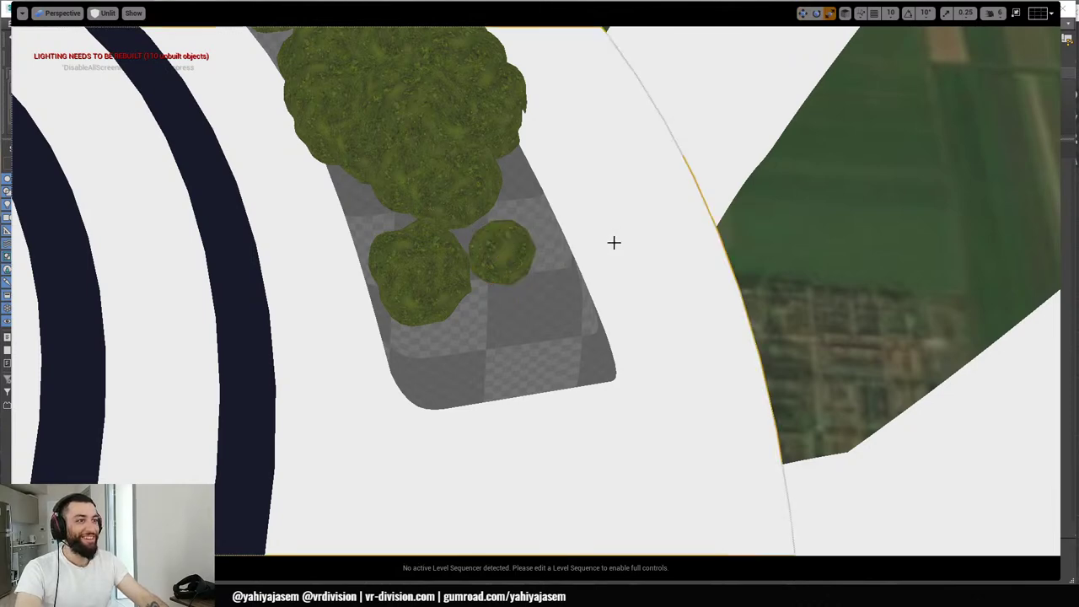
click(523, 248)
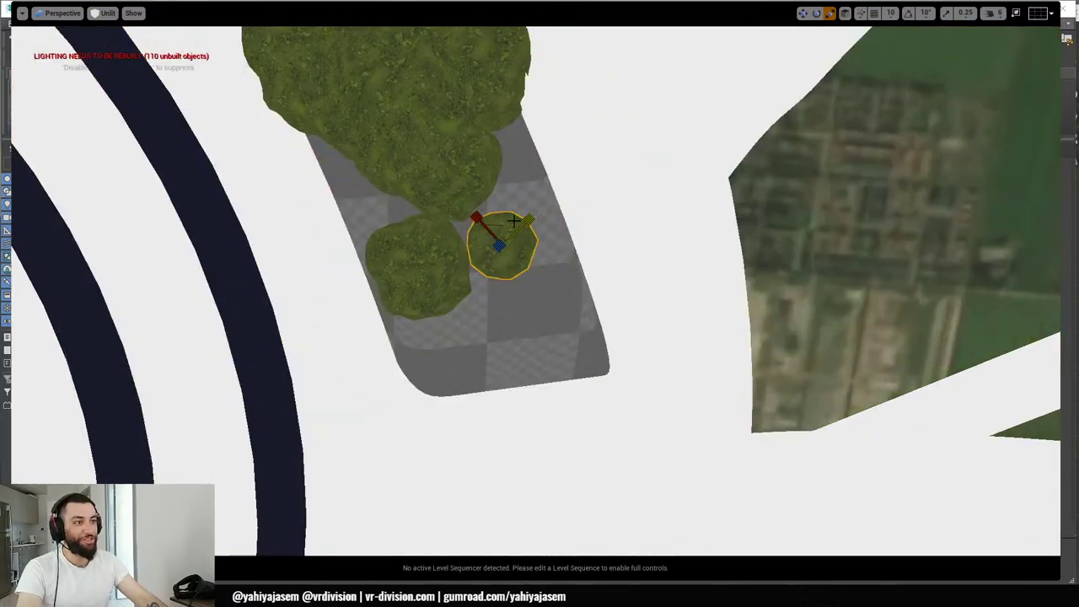
mouse_move(499, 226)
mouse_down()
mouse_move(499, 165)
mouse_move(499, 234)
mouse_move(499, 215)
mouse_up()
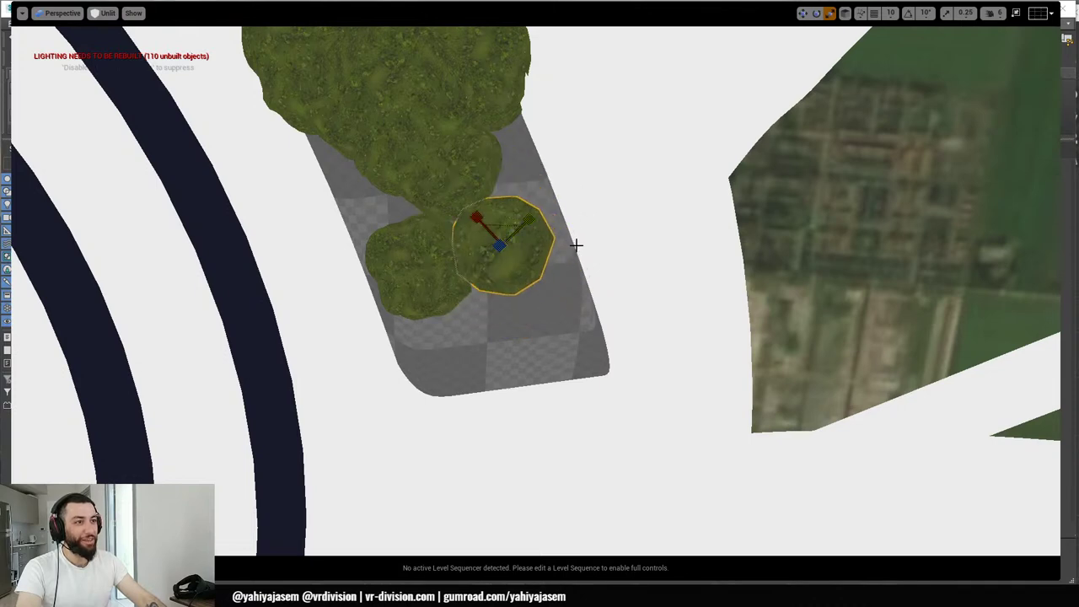
key(w)
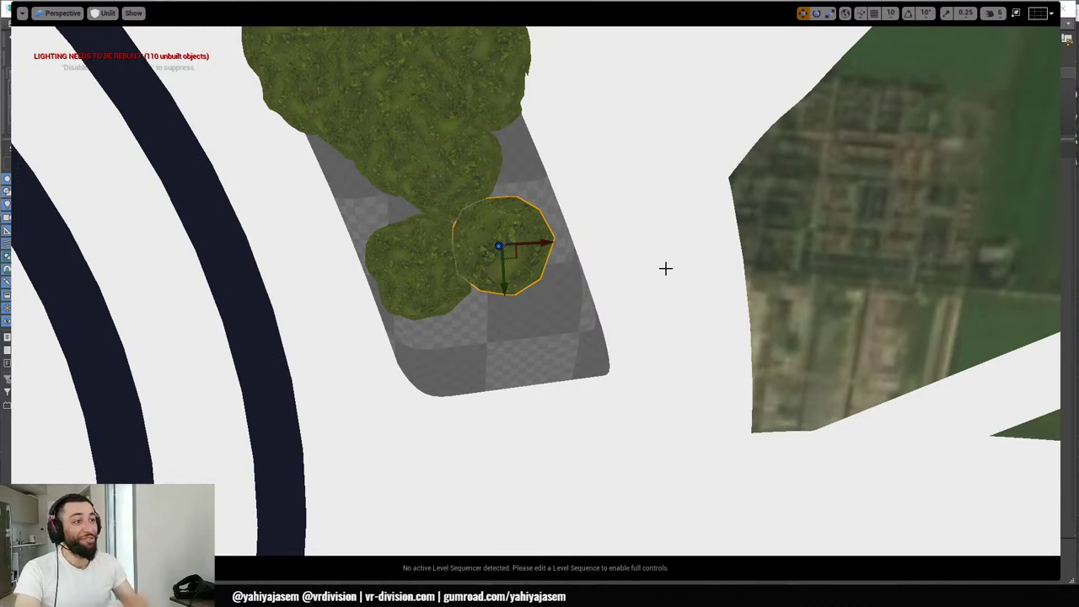
right_drag(532, 128, 563, 30)
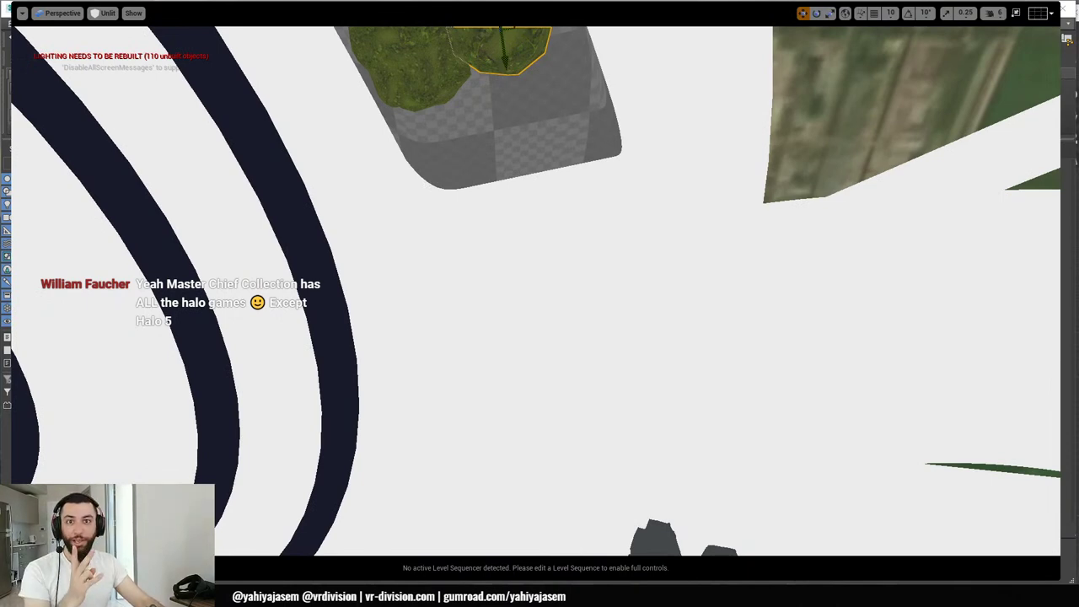
right_drag(558, 112, 623, 76)
right_drag(673, 101, 839, 165)
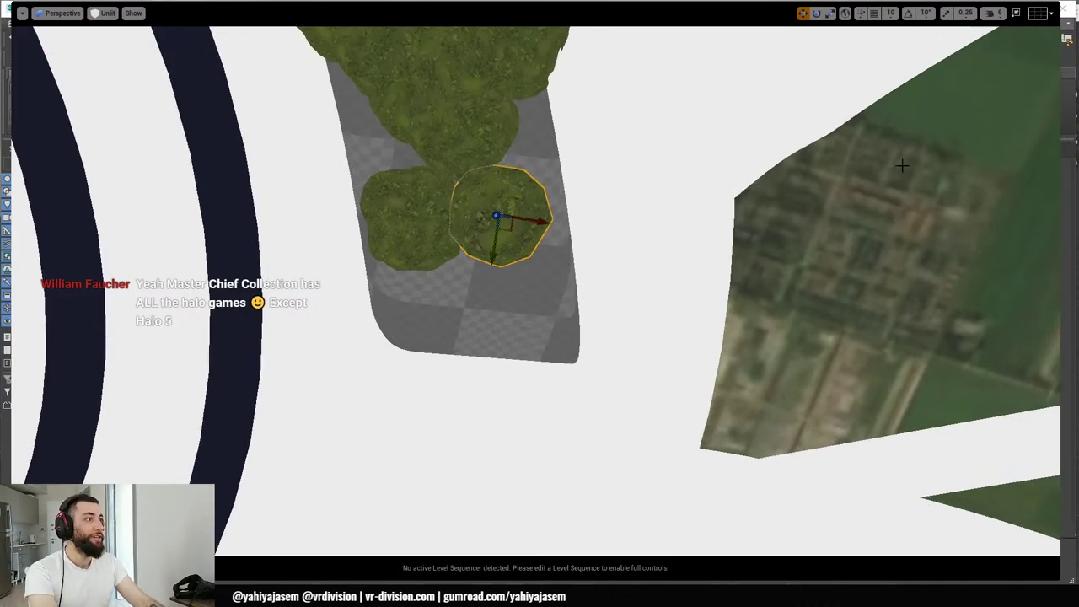
- Exit the full-screen viewport, minimize the Unreal, Blender and Quixel Bridge windows, and move the reference board aside
key(F11)
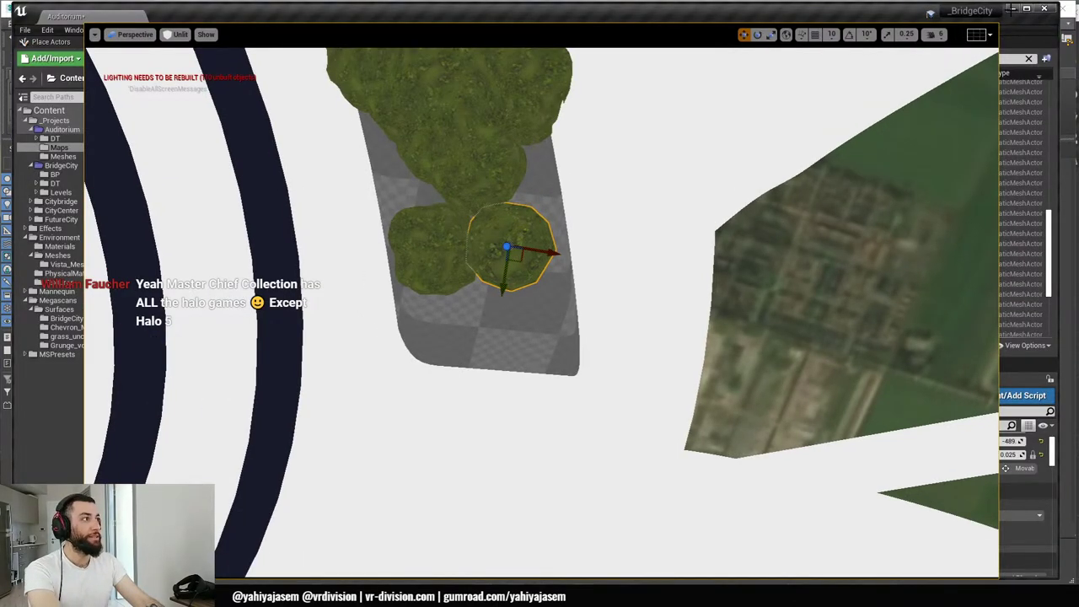
click(1011, 9)
click(1012, 10)
click(1011, 12)
click(1023, 13)
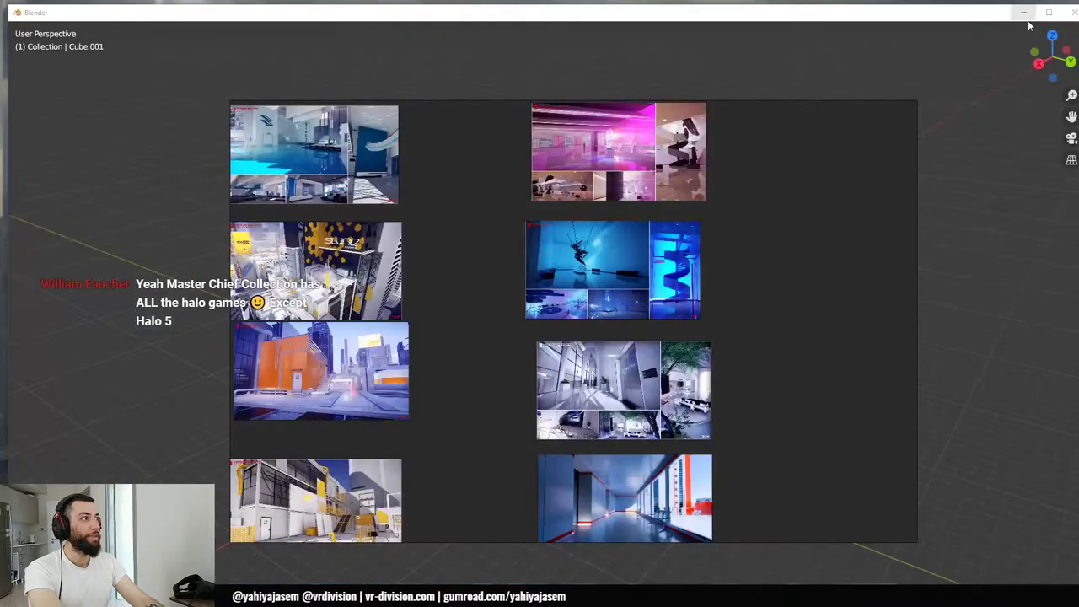
click(1024, 12)
right_drag(744, 162, 196, 499)
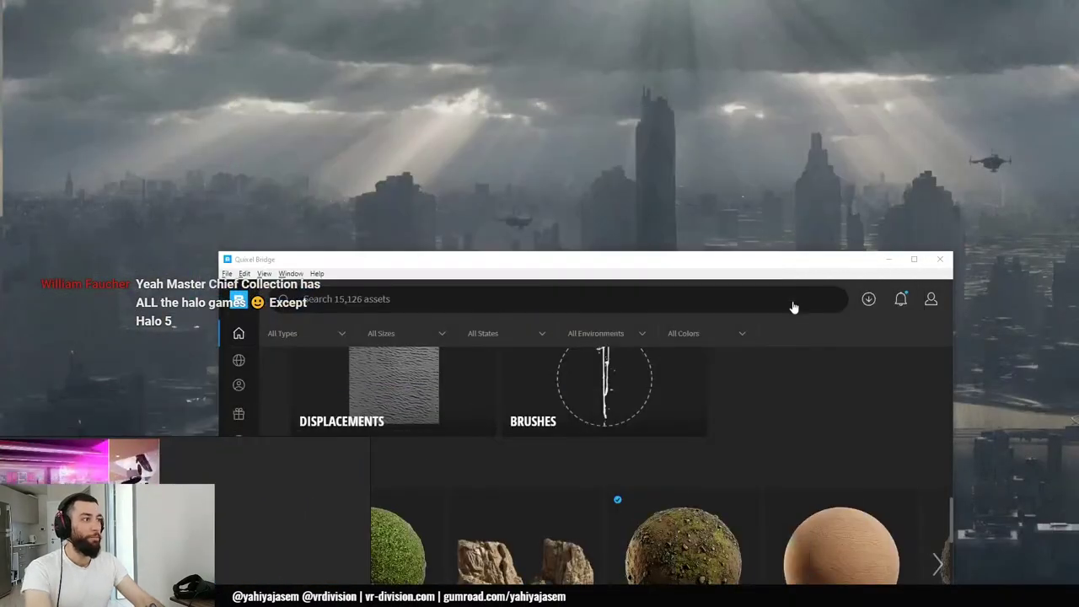
click(891, 260)
click(890, 260)
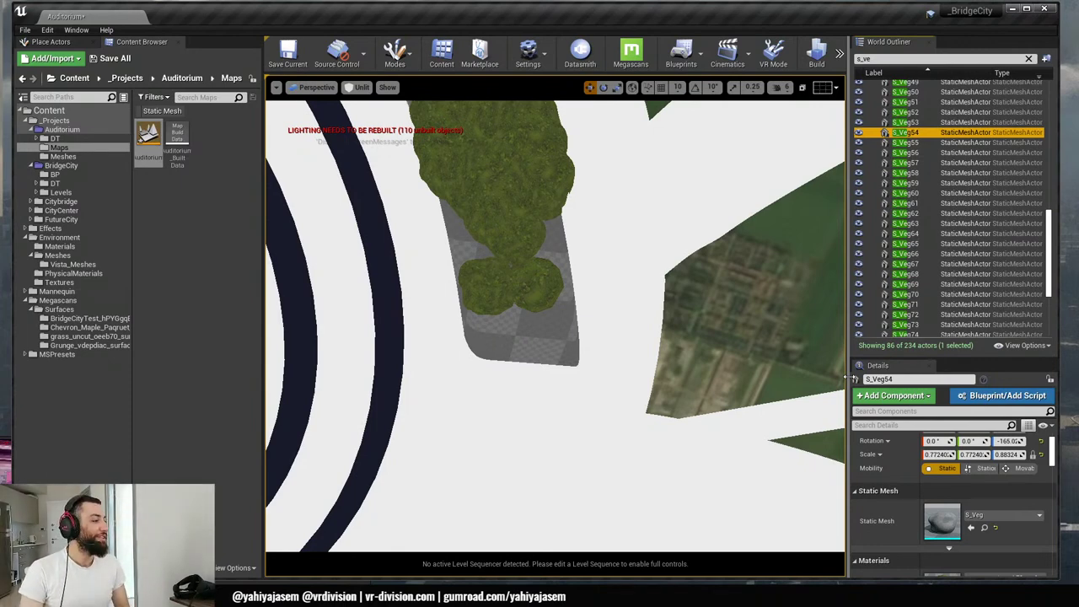
- Switch to the browser, search Google for "halo 5" and "halo 5 steam", and open the Halo 5 Pc Steam Curator page
key(alt+Tab)
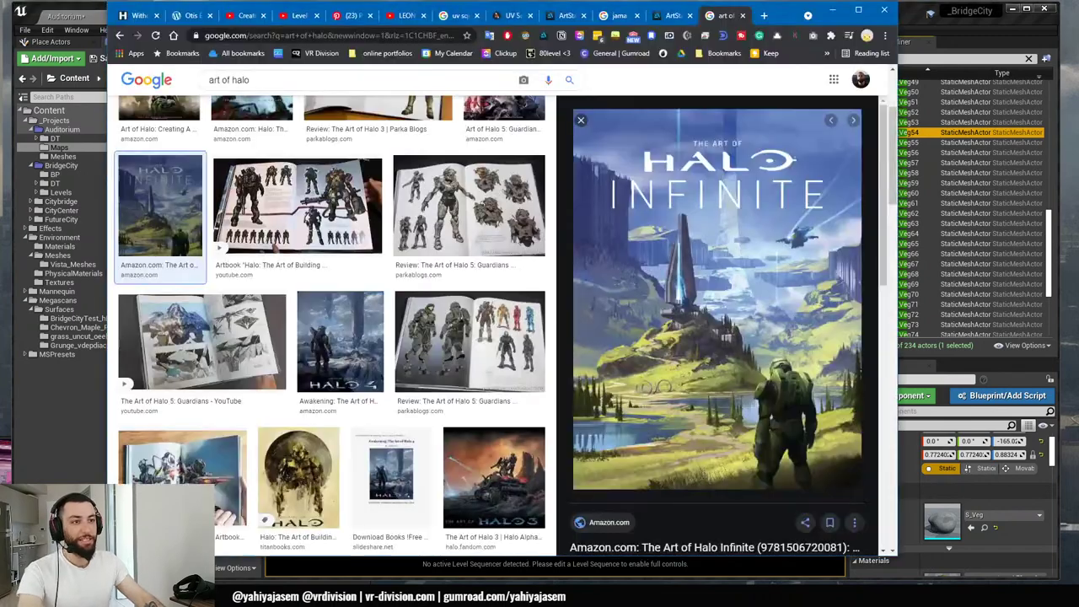
text(halo 5)
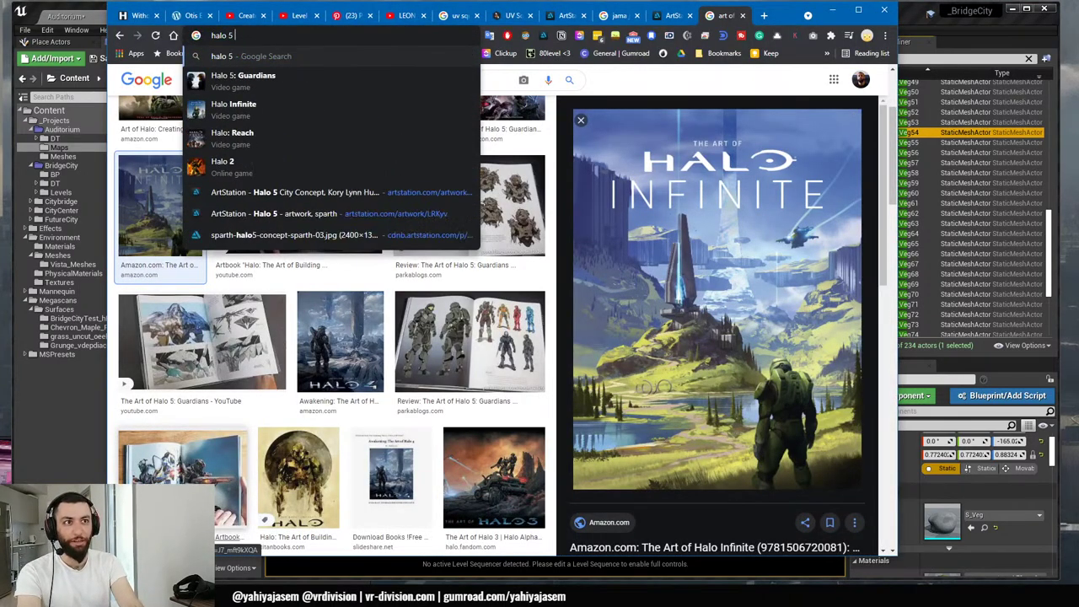
key(Return)
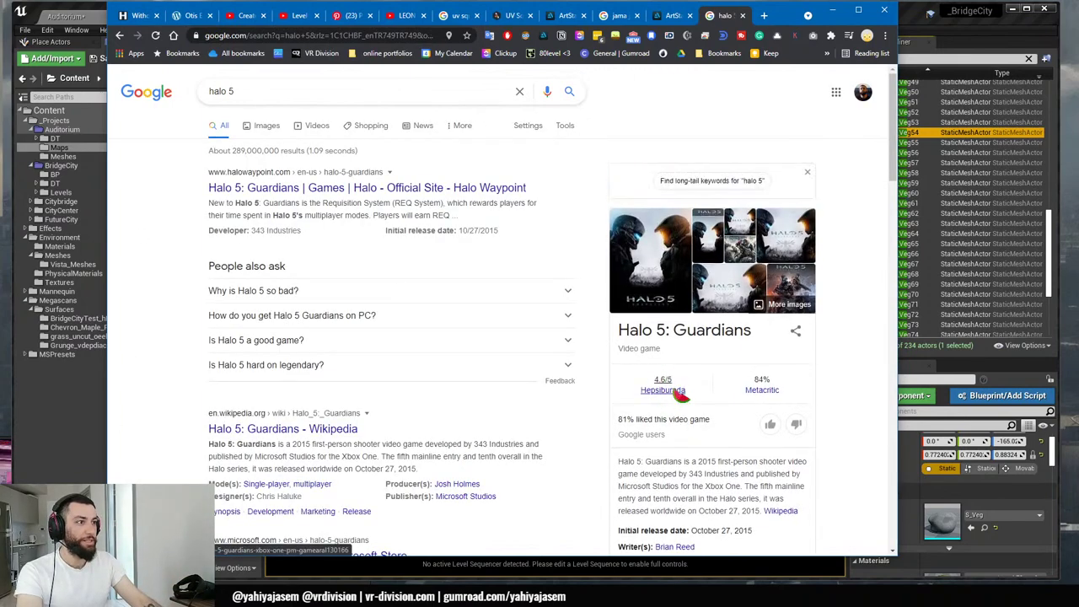
click(320, 98)
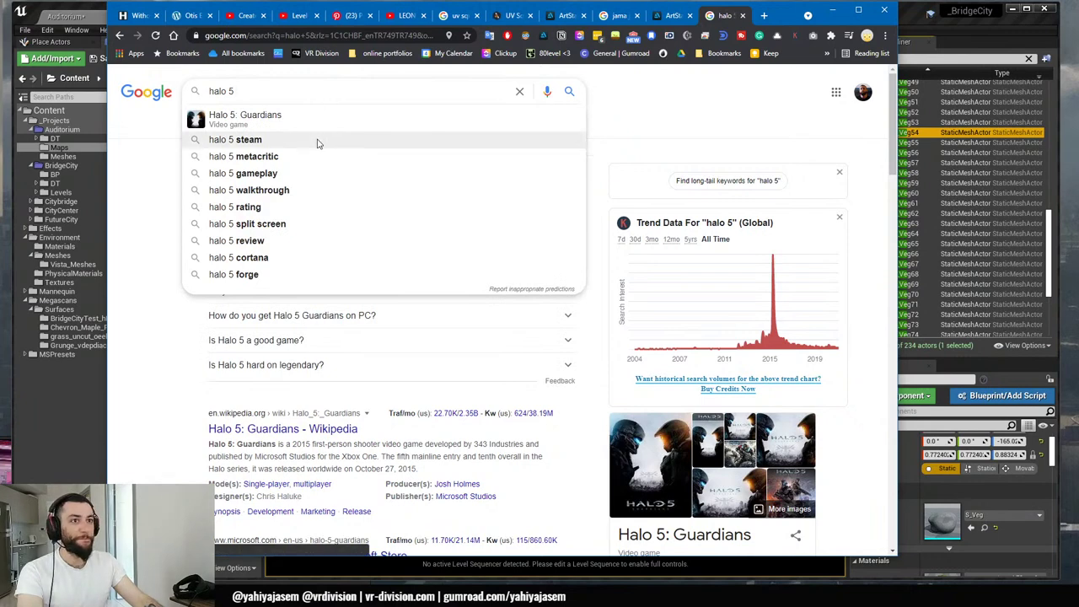
click(315, 140)
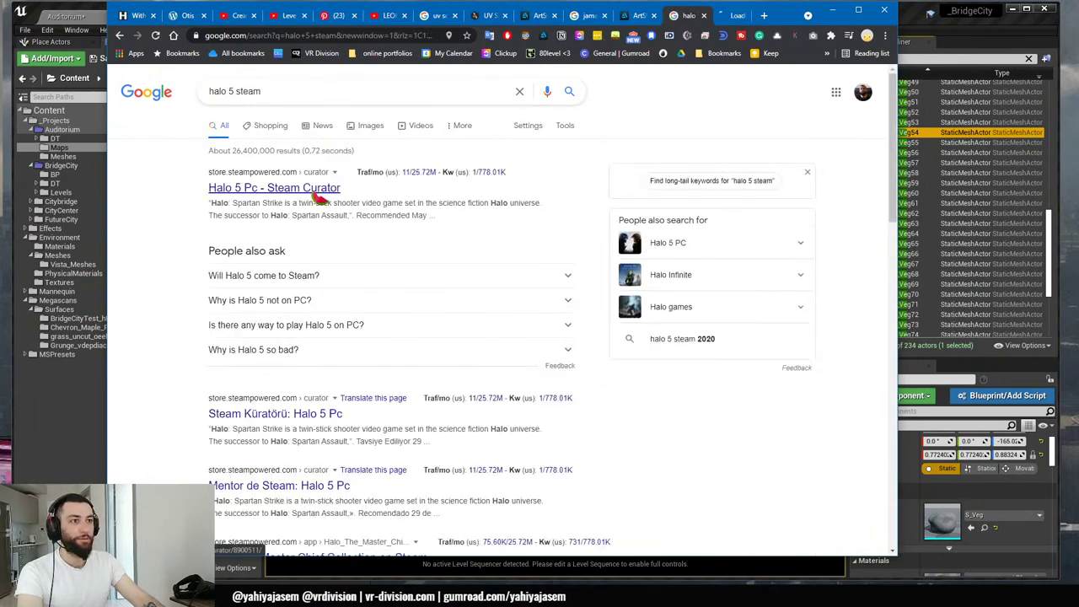
click(313, 189)
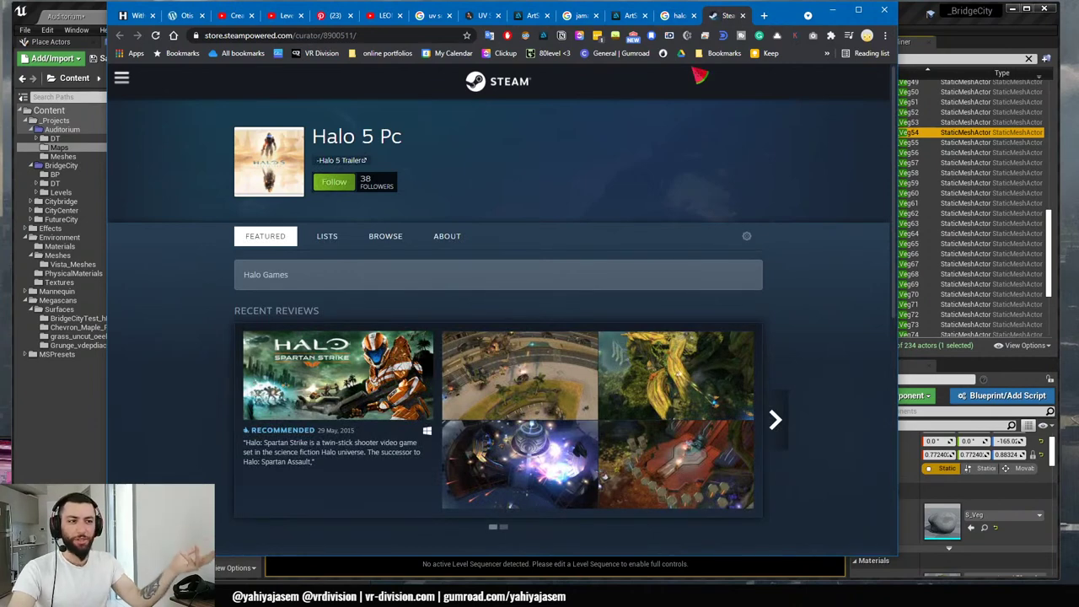
- Close the Halo 5 Steam page and its Google search results, and return to Unreal Editor
middle_click(721, 18)
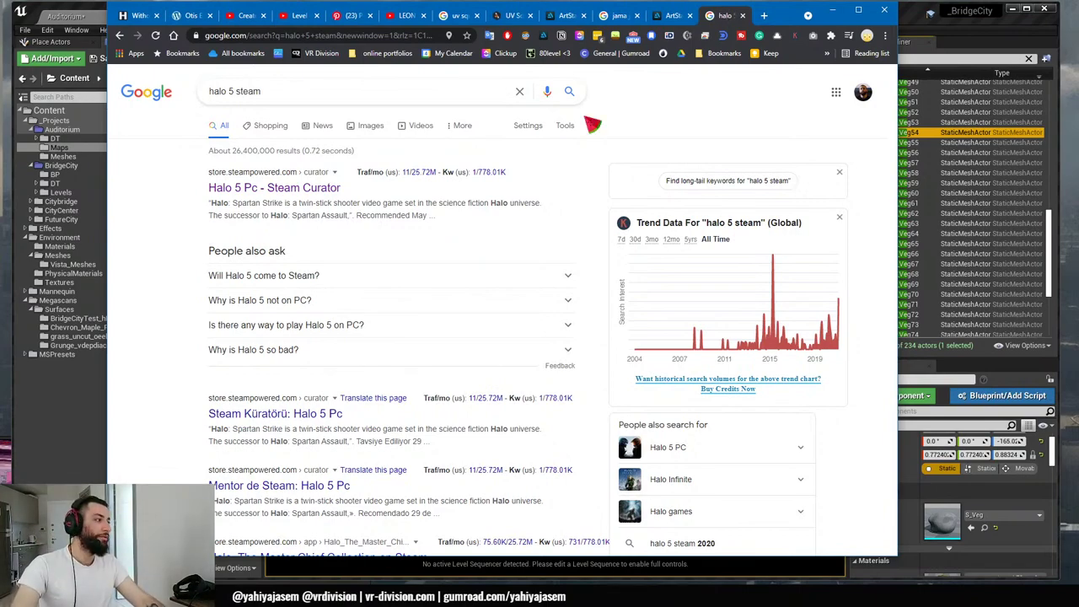
scroll(498, 226, down, 3)
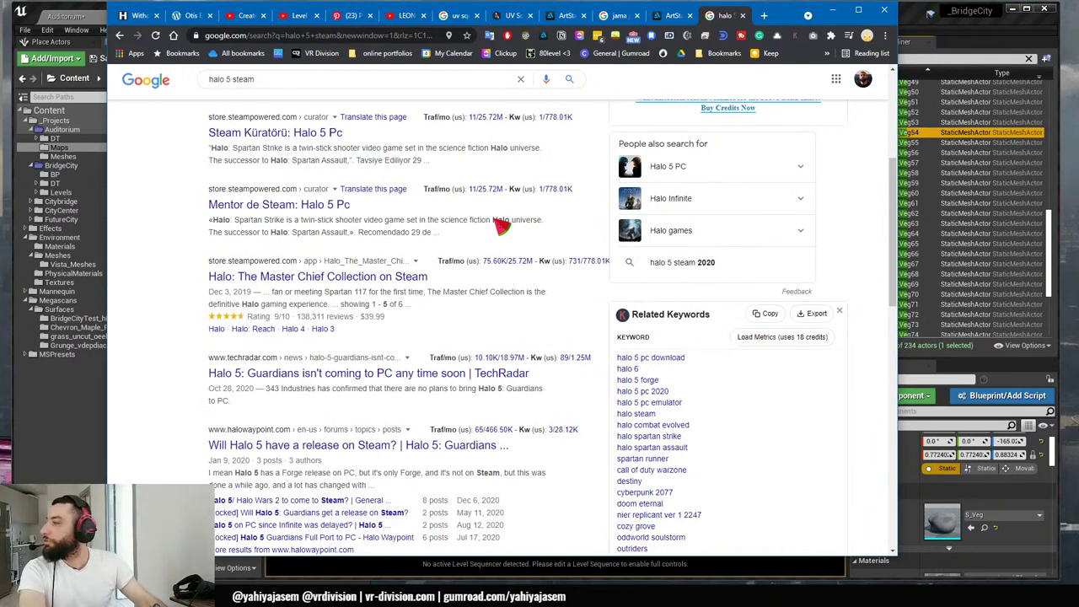
key(ctrl+w)
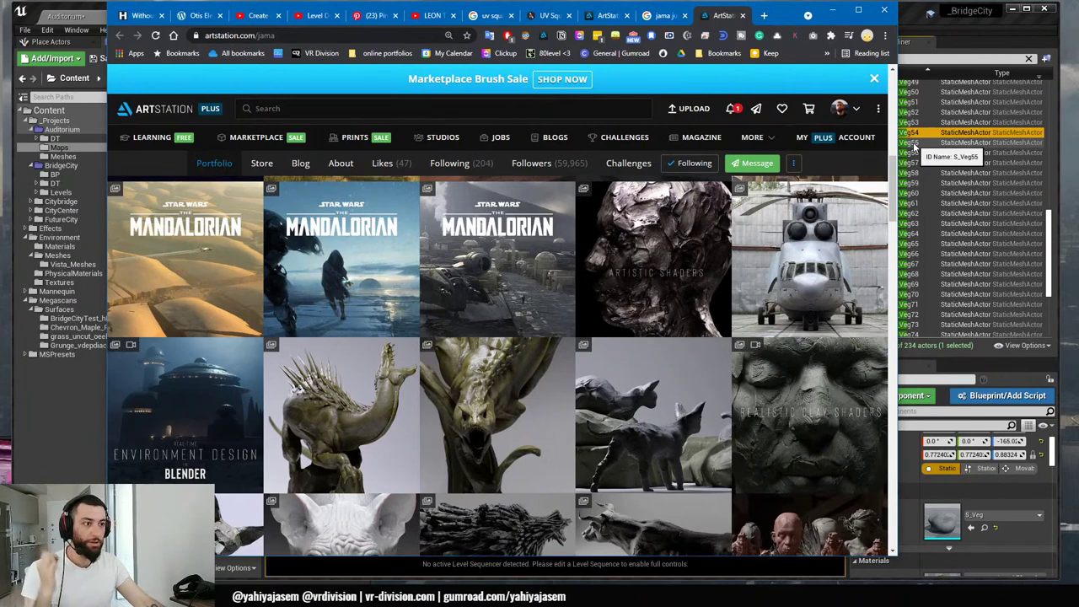
click(825, 8)
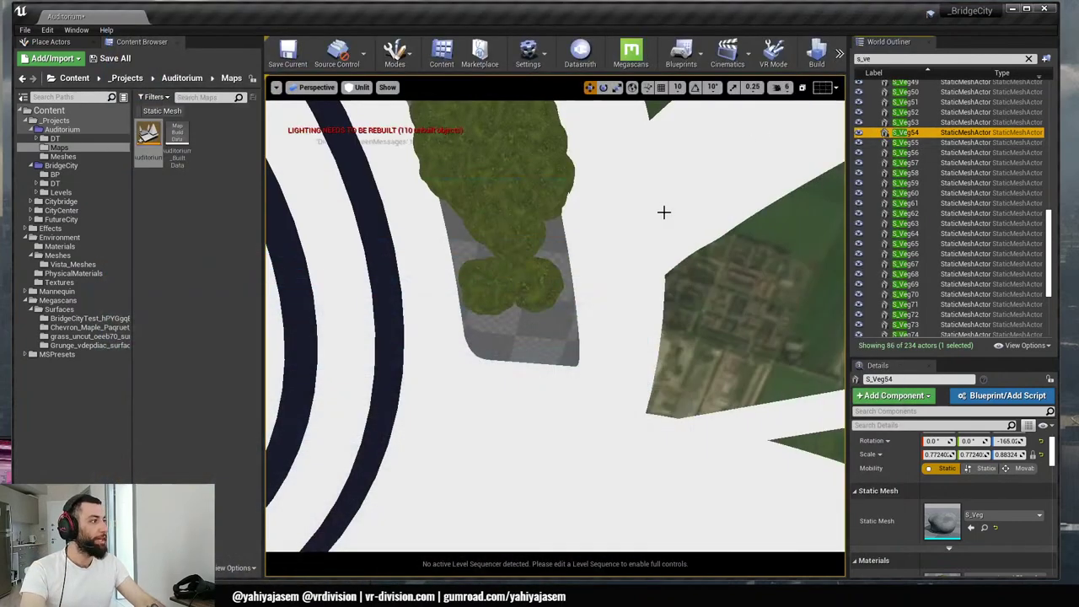
- Move the small SM_Vista_Trees_10 bush from the planter's outer edge into the hedge and raise it
scroll(552, 235, up, 3)
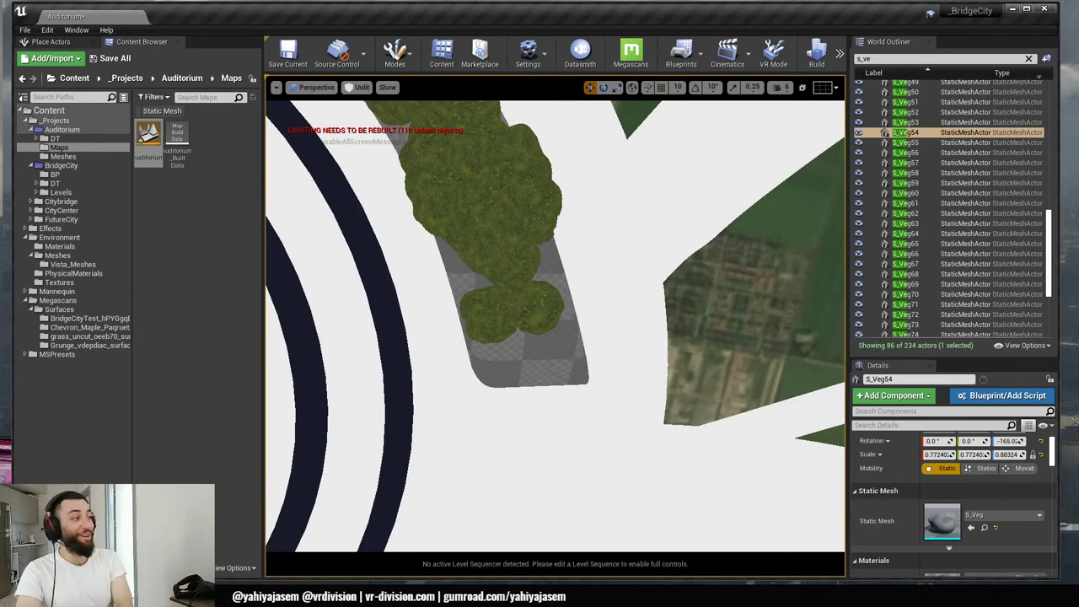
mouse_move(457, 268)
right_down()
mouse_move(469, 263)
mouse_move(464, 236)
mouse_move(457, 268)
right_up()
alt+drag(457, 268, 482, 265)
click(610, 294)
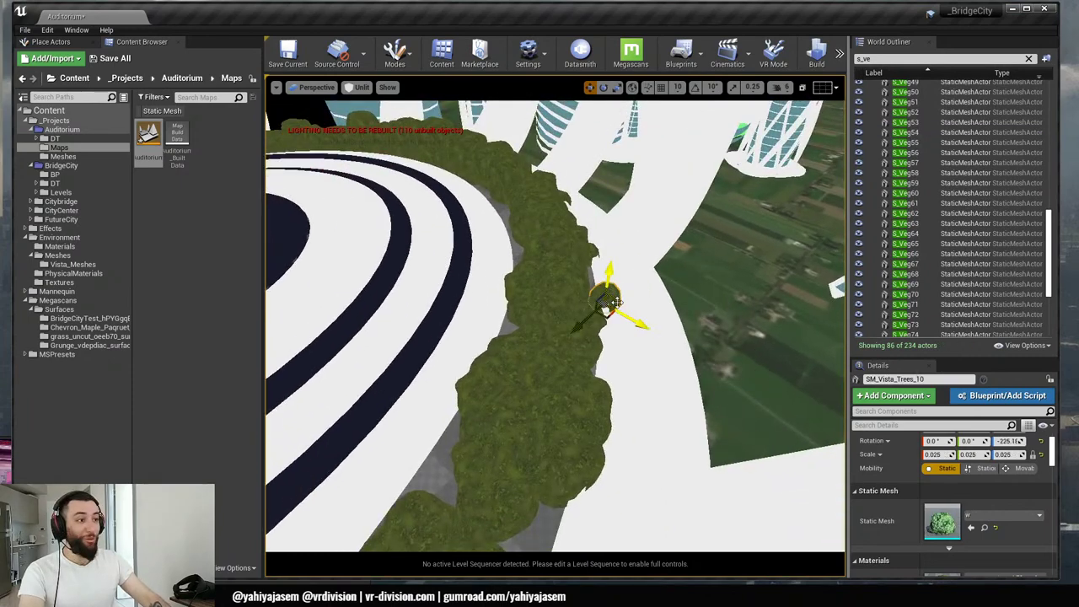
alt+drag(652, 311, 742, 308)
scroll(668, 308, up, 5)
alt+drag(668, 308, 638, 371)
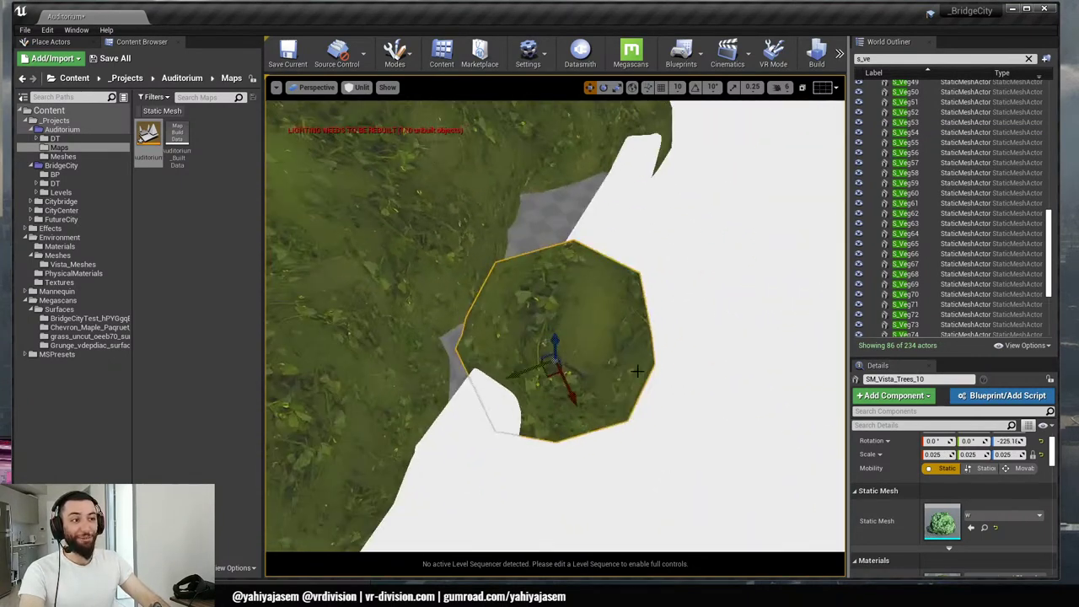
drag(546, 376, 483, 252)
alt+drag(482, 252, 495, 173)
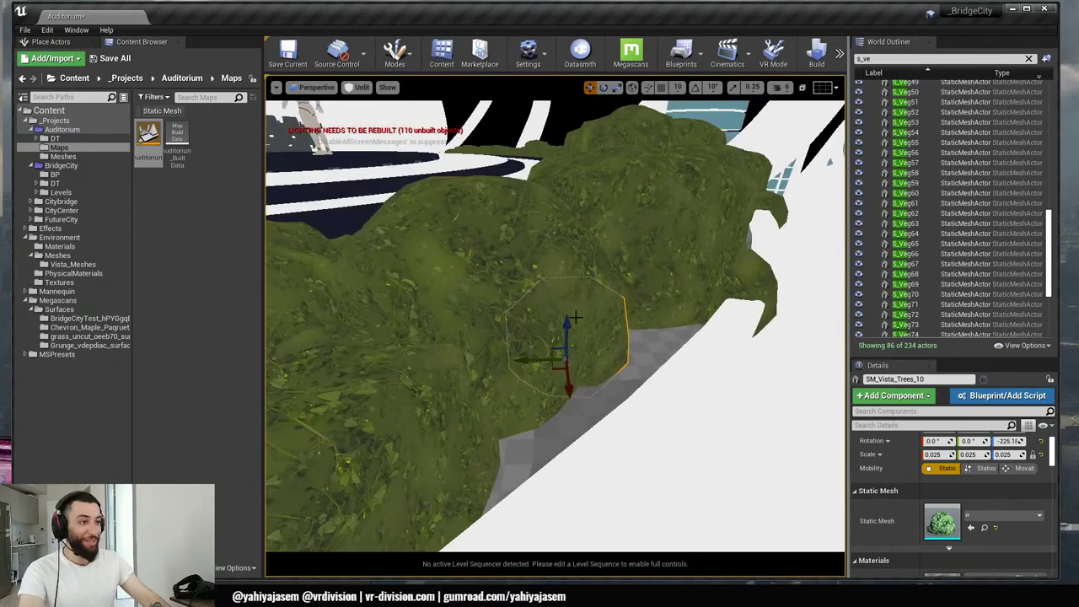
drag(563, 321, 557, 256)
- Shift the SM_Vista_Trees_10 bush further across the hedge toward the stage side
key(e)
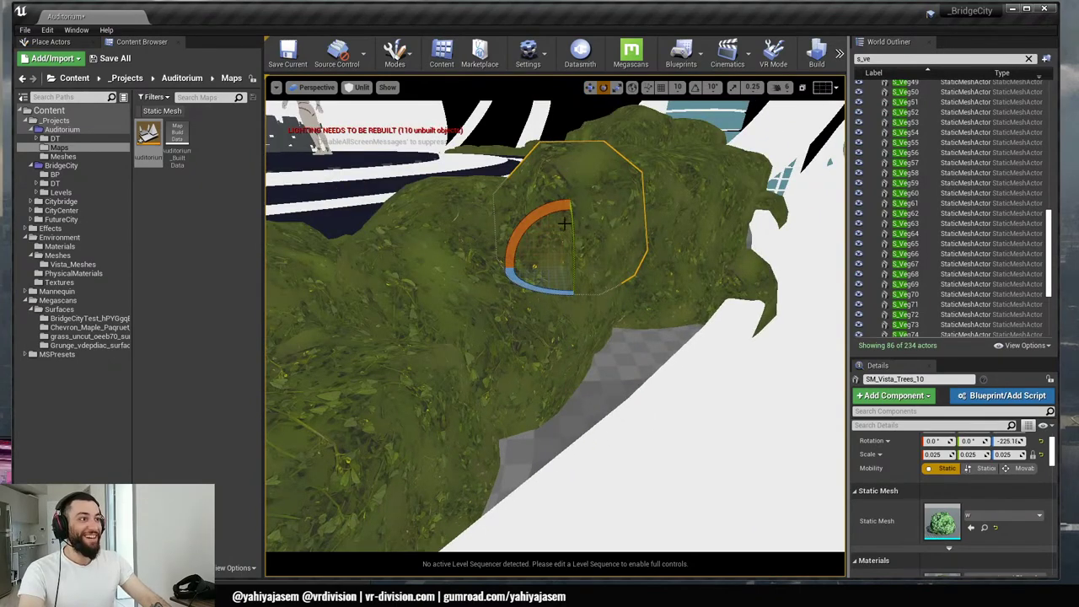
right_drag(687, 204, 649, 153)
key(w)
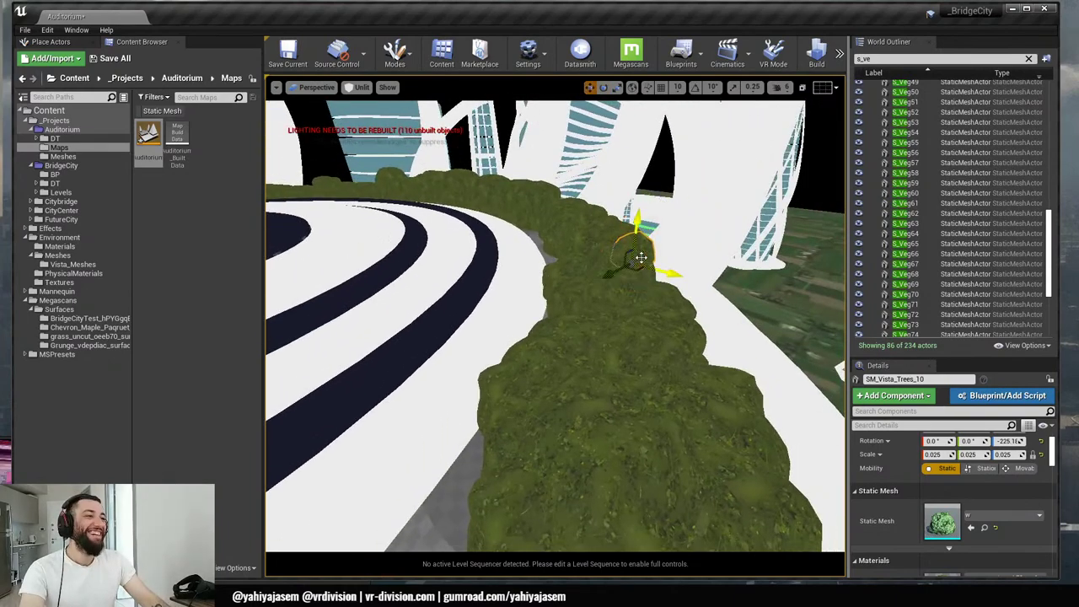
key(f)
drag(540, 383, 479, 311)
right_drag(479, 310, 556, 261)
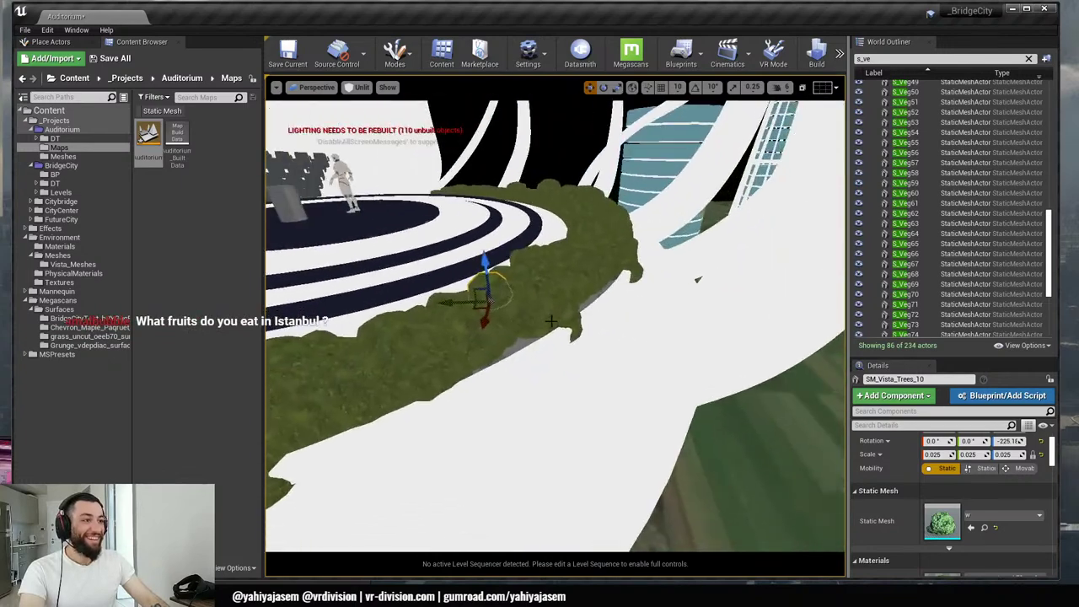
- Move the small SM_Vista_Trees_6 bush from the planter's outer rim into the hedge
click(573, 325)
drag(558, 343, 522, 341)
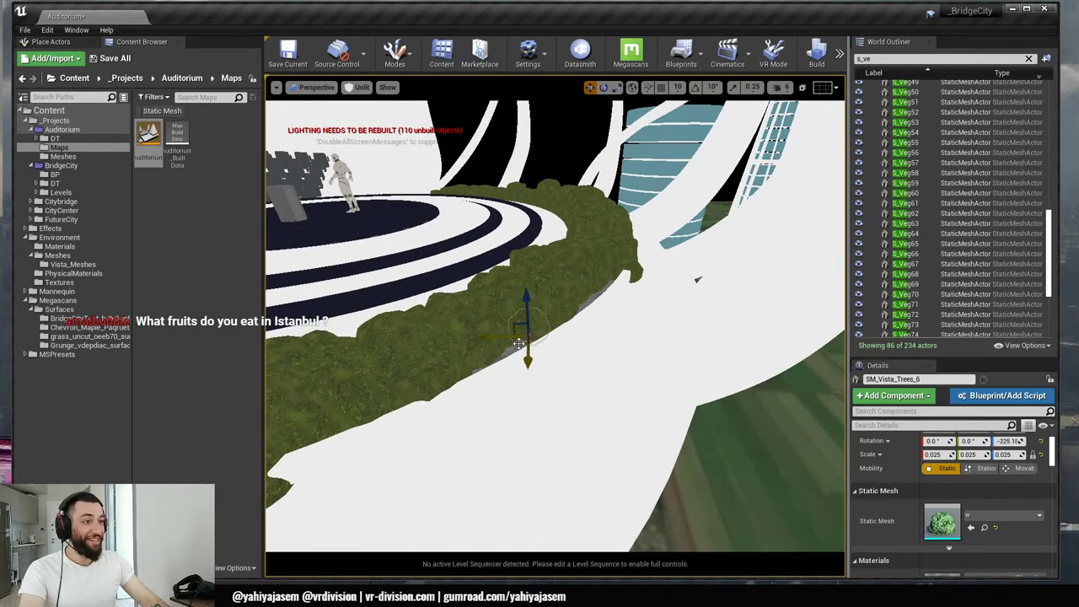
right_drag(522, 341, 389, 390)
- Browse the Halo artwork results on ArtStation in the browser, and return to the auditorium scene in Unreal Editor
key(alt+Tab)
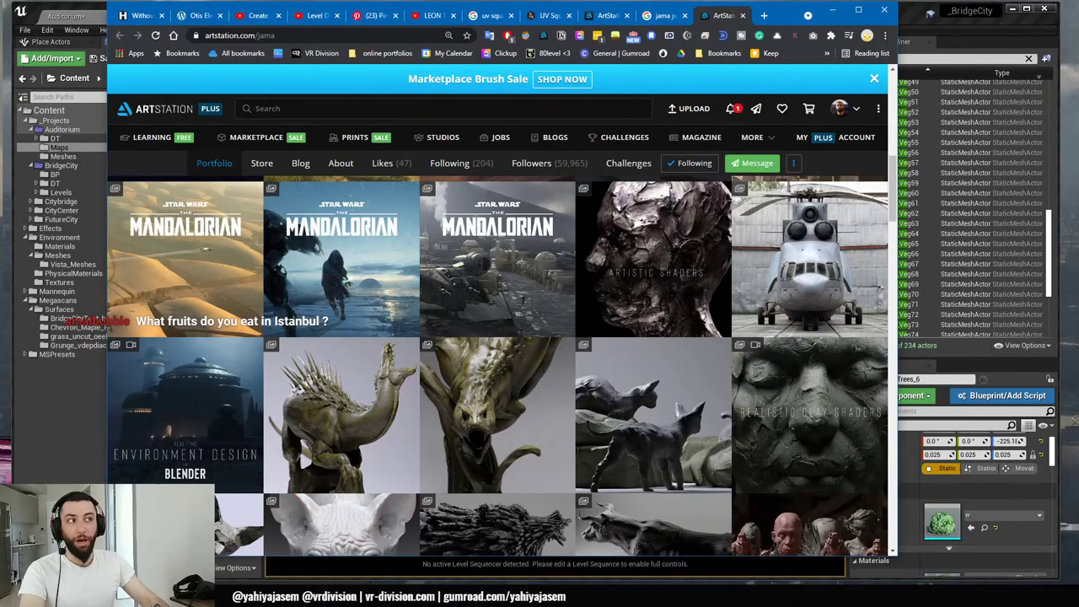
click(607, 15)
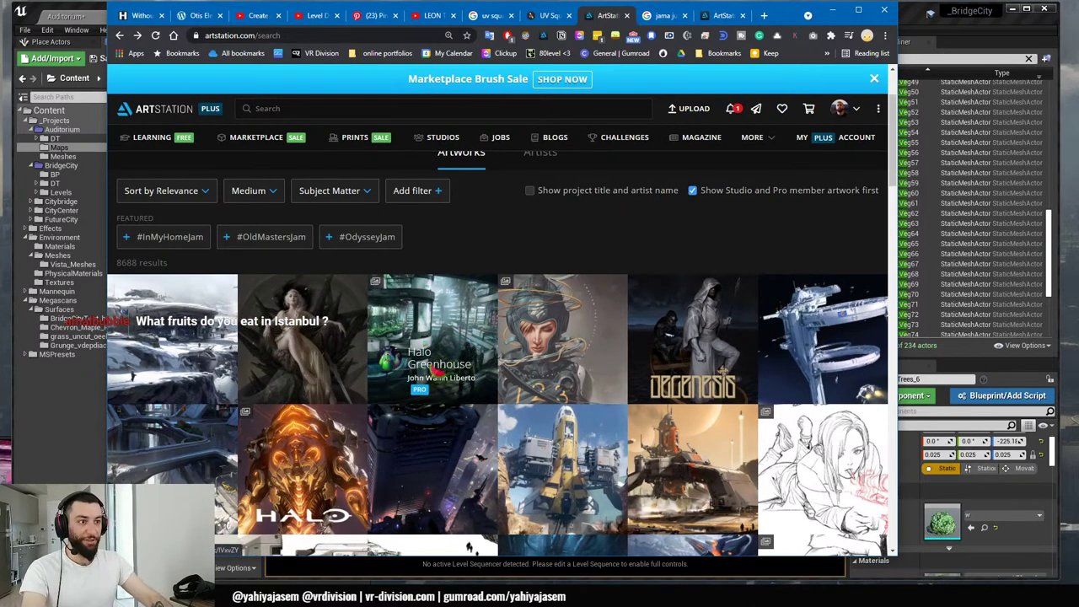
scroll(435, 369, down, 2)
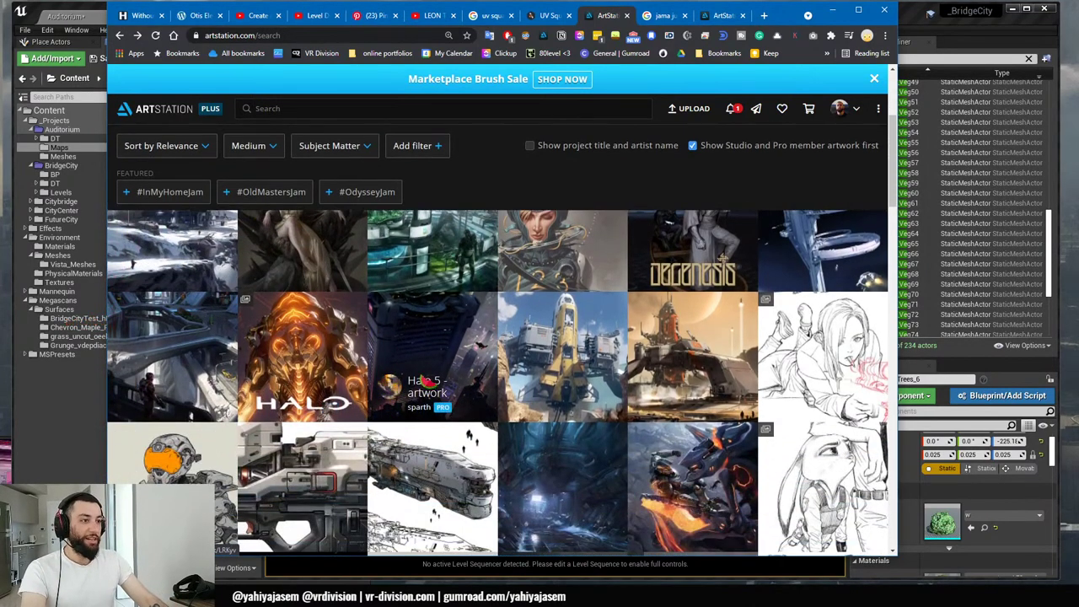
scroll(428, 382, down, 2)
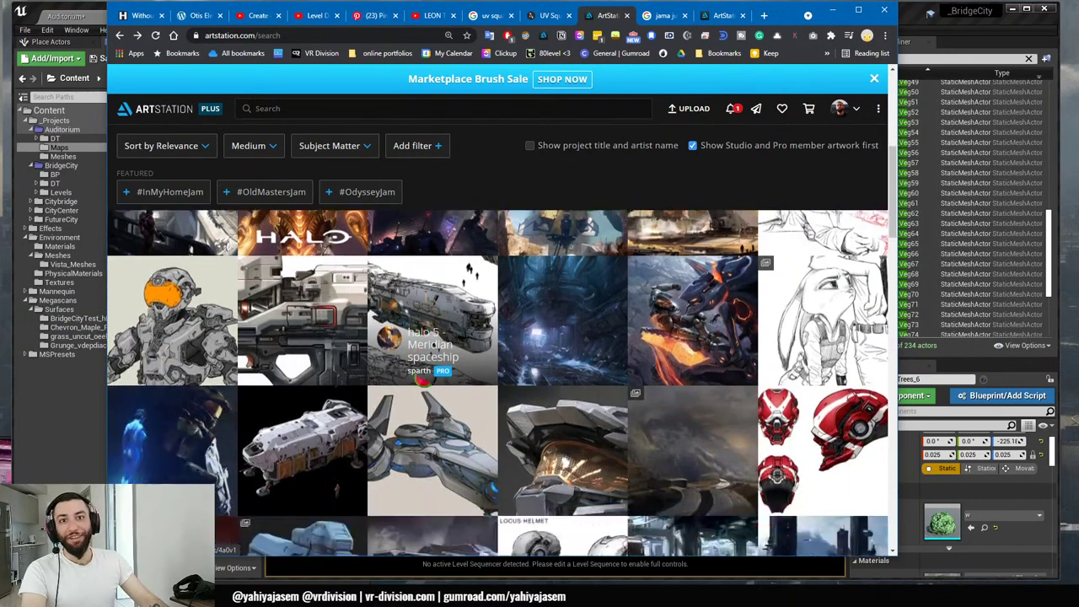
scroll(428, 381, down, 1)
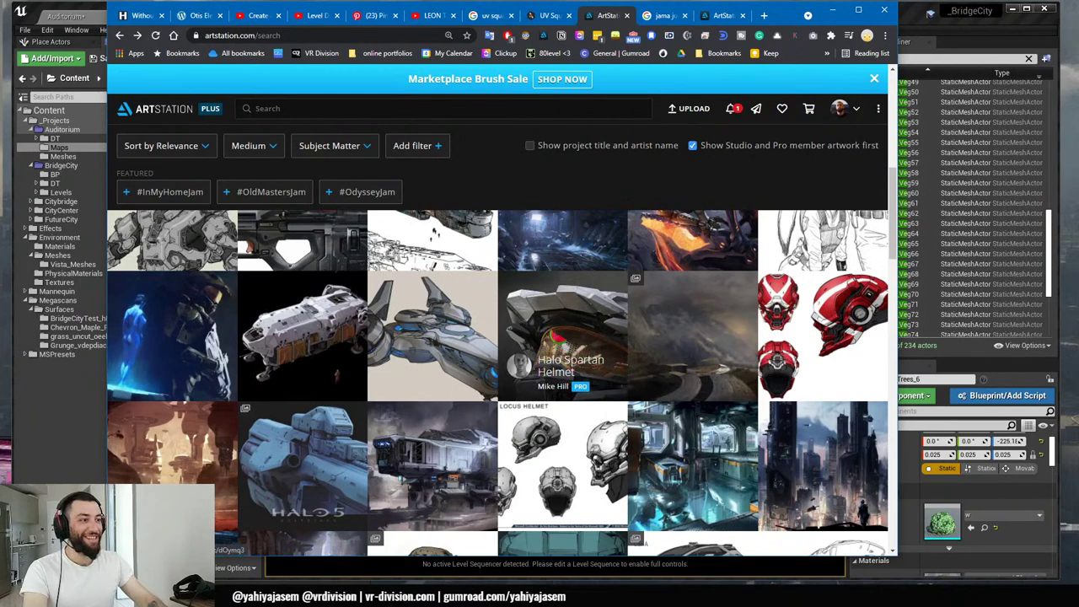
click(833, 10)
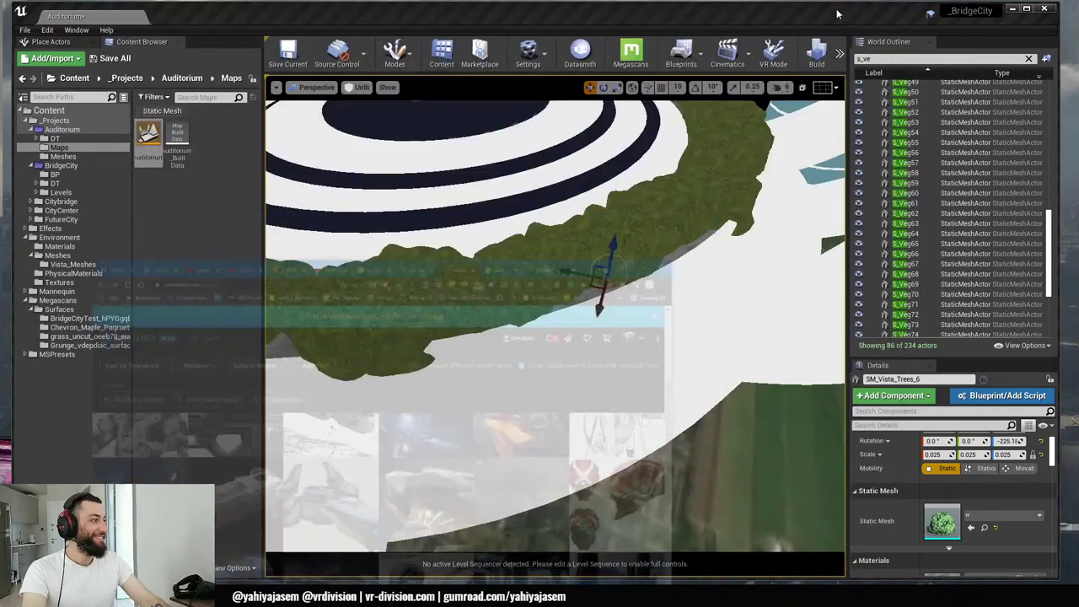
right_drag(522, 258, 648, 203)
right_drag(522, 207, 522, 204)
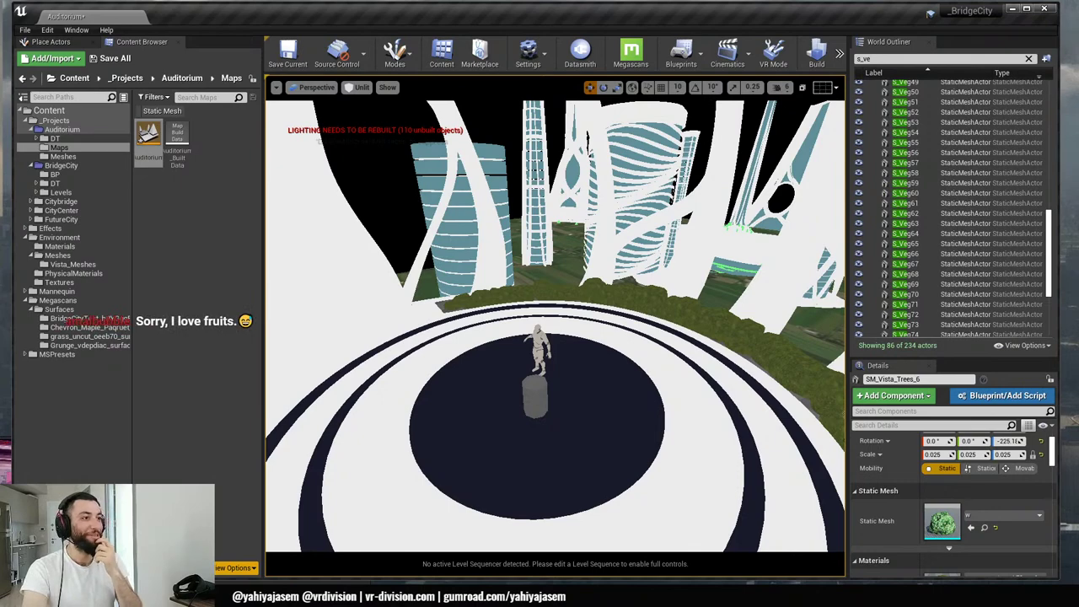
- Search Google for "اجاص" in a new browser tab, look over the results, and return to Unreal Editor
key(alt+Tab)
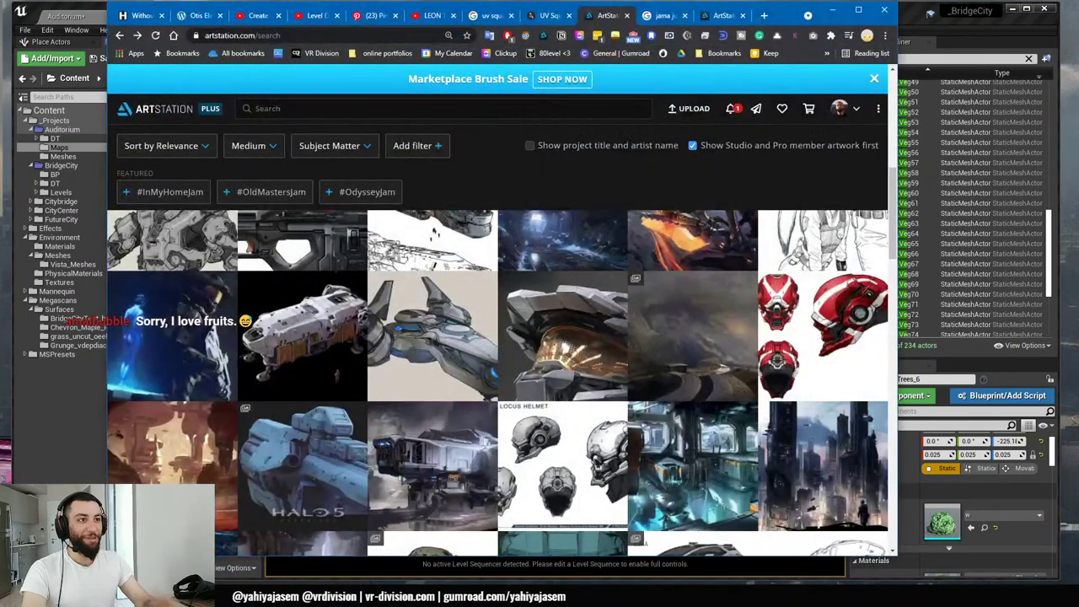
key(ctrl+t)
text(اجاص)
key(Return)
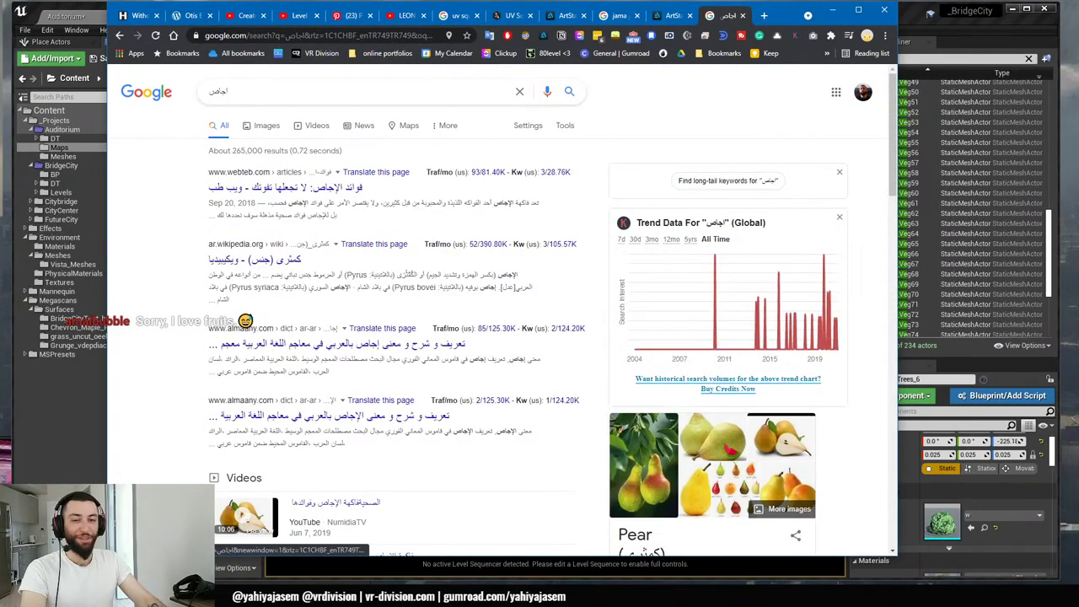
scroll(724, 430, down, 1)
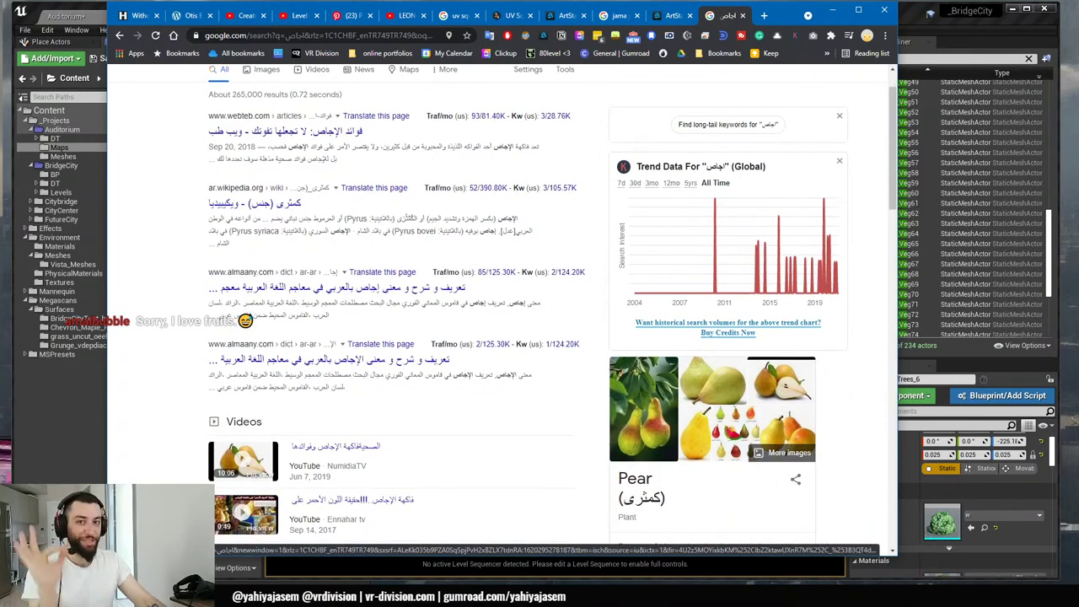
click(832, 10)
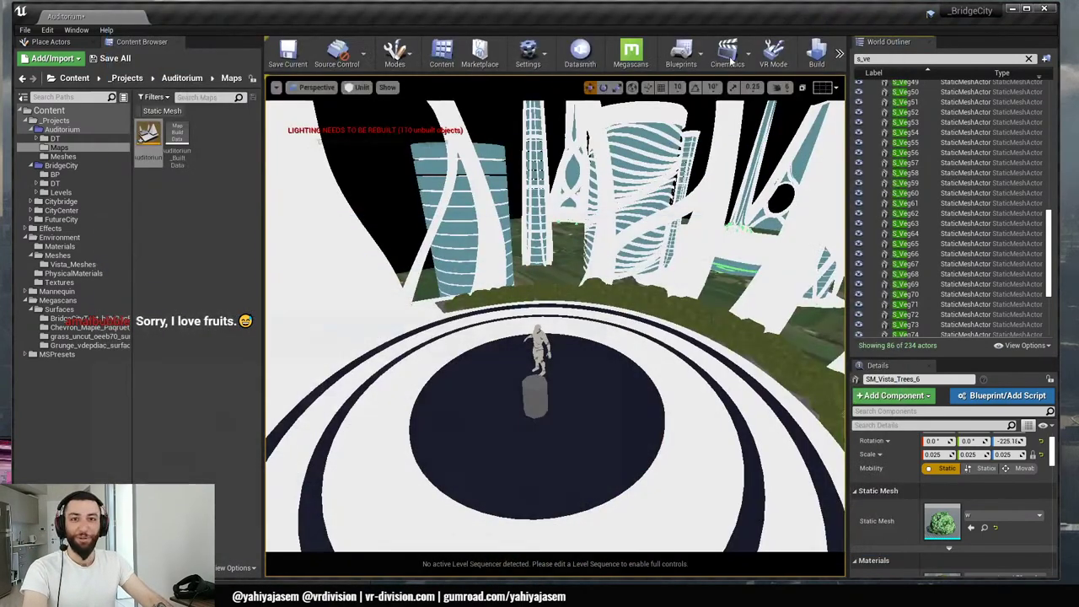
- Set the viewport's view mode to Lit
click(357, 86)
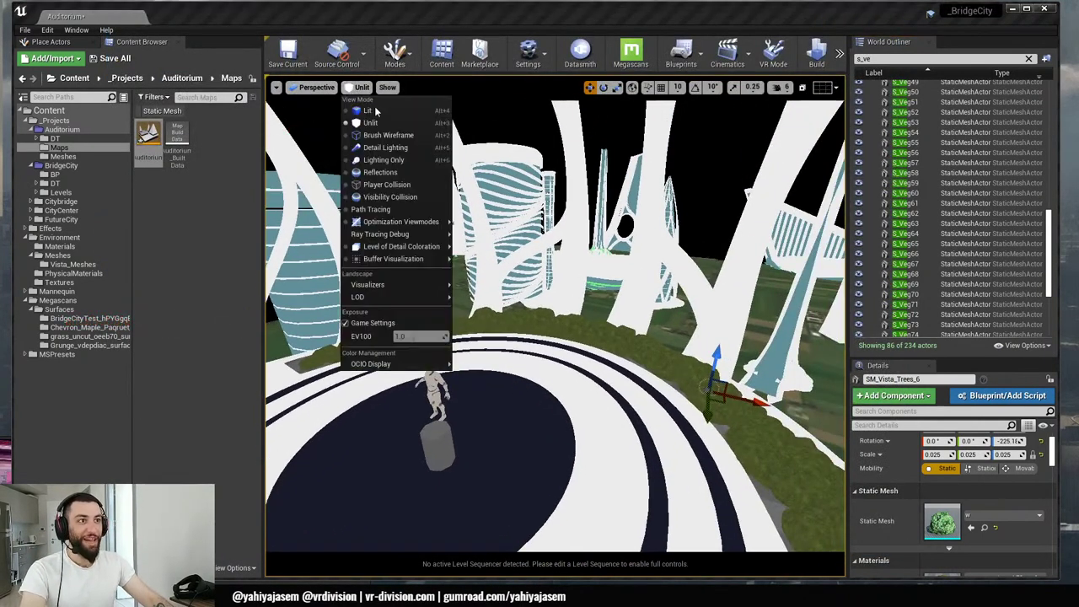
click(389, 110)
key(alt+Tab)
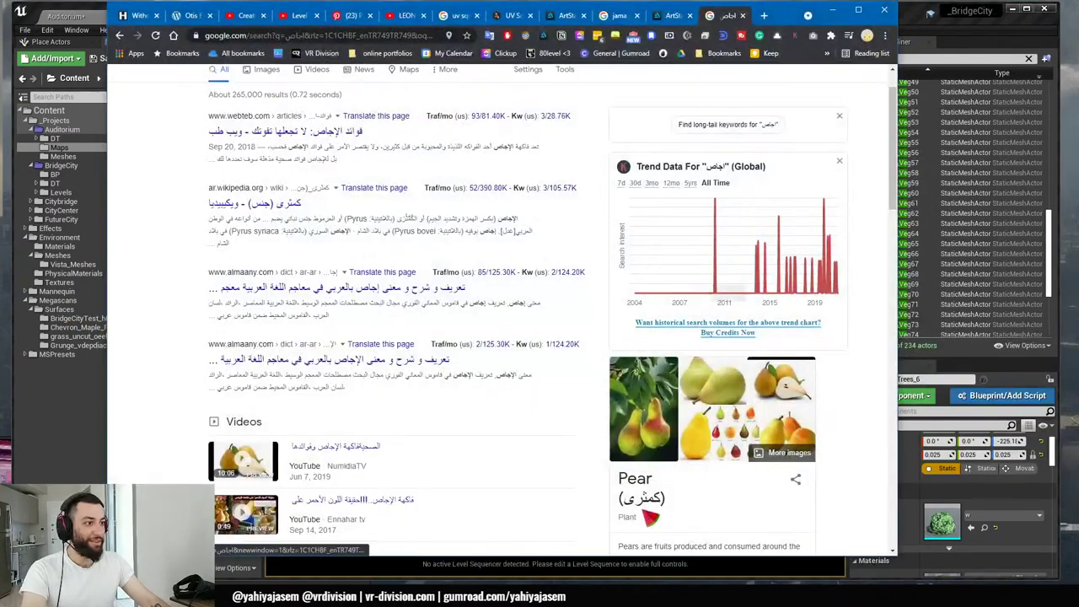
key(alt+Tab)
- Move the small SM_Vista_Trees_5 bush protruding from the hedge's outer side inward to the stage side
key(w)
right_drag(557, 296, 650, 337)
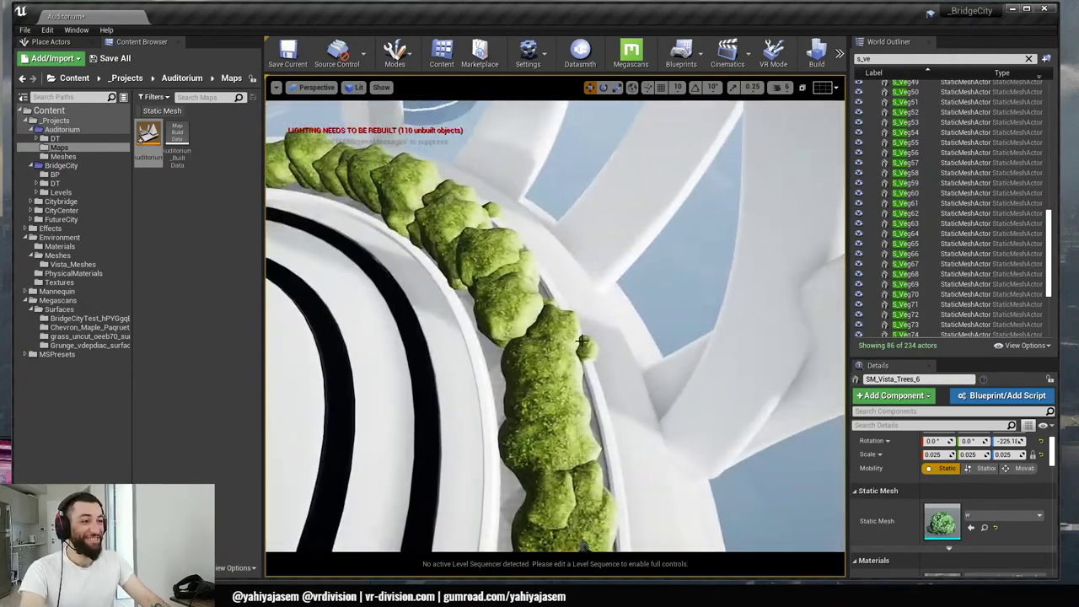
click(586, 363)
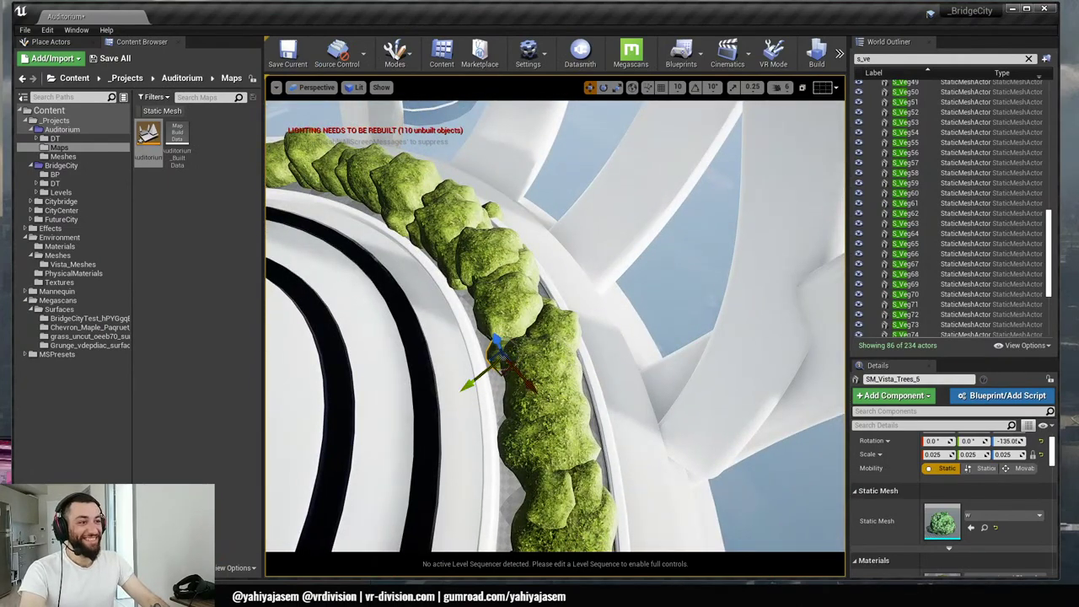
right_drag(424, 325, 418, 328)
- Move the protruding small SM_Vista_Trees_4 bush from the outer edge into the hedge
click(592, 410)
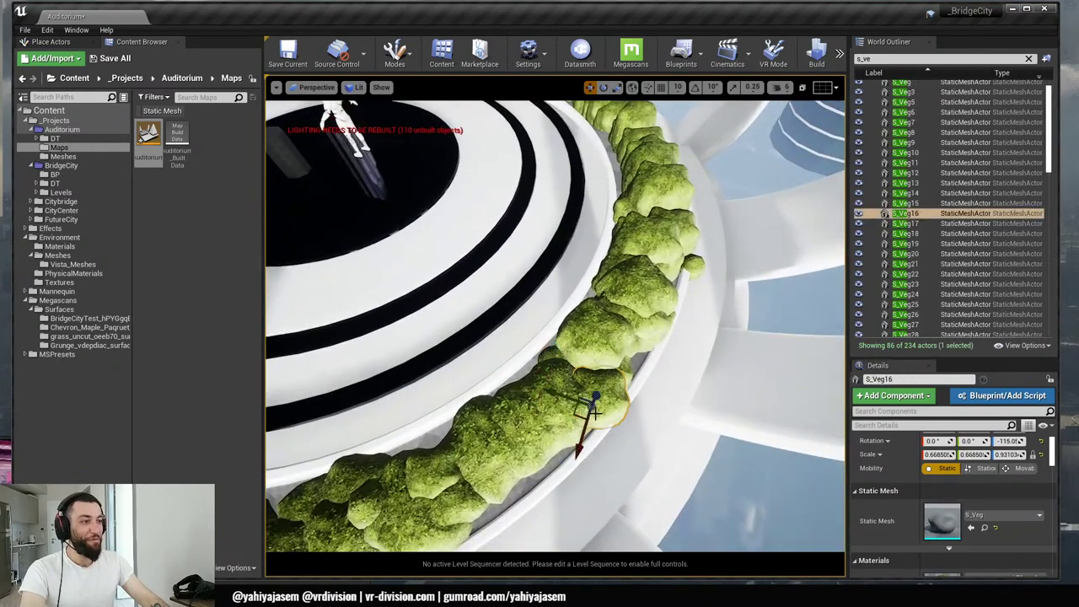
click(685, 279)
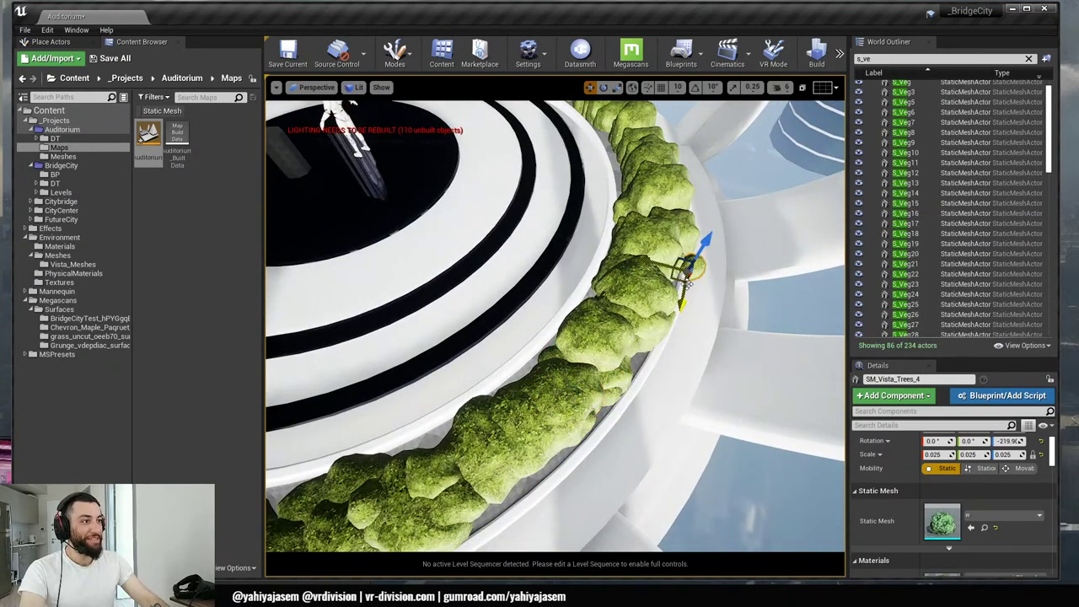
key(f)
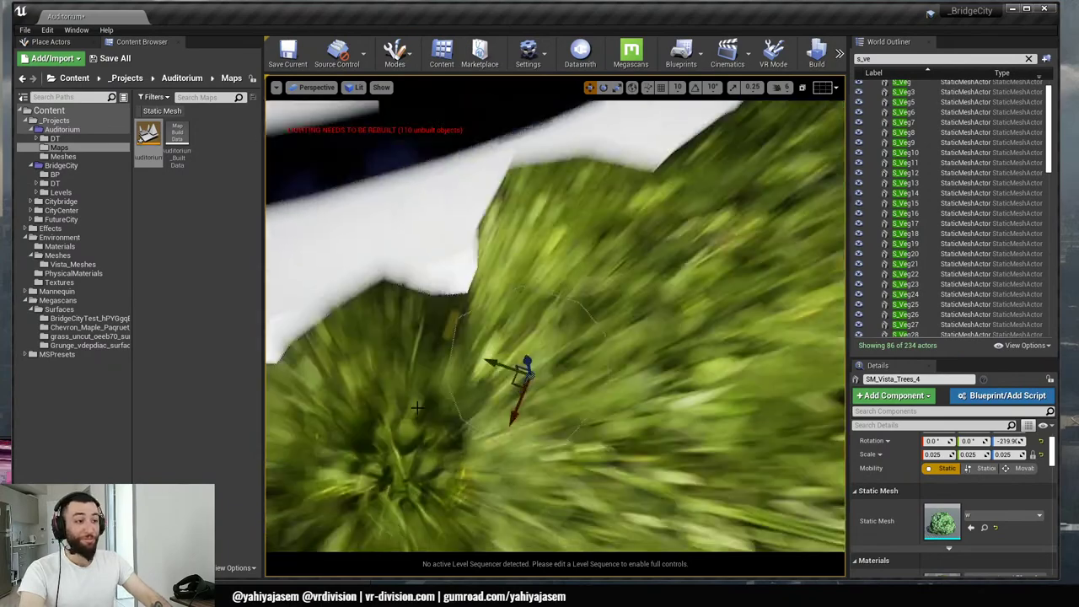
alt+drag(414, 470, 556, 439)
scroll(555, 329, down, 8)
- Pilot the CineCameraActor and show its view of the auditorium full screen
right_drag(611, 373, 531, 373)
click(610, 374)
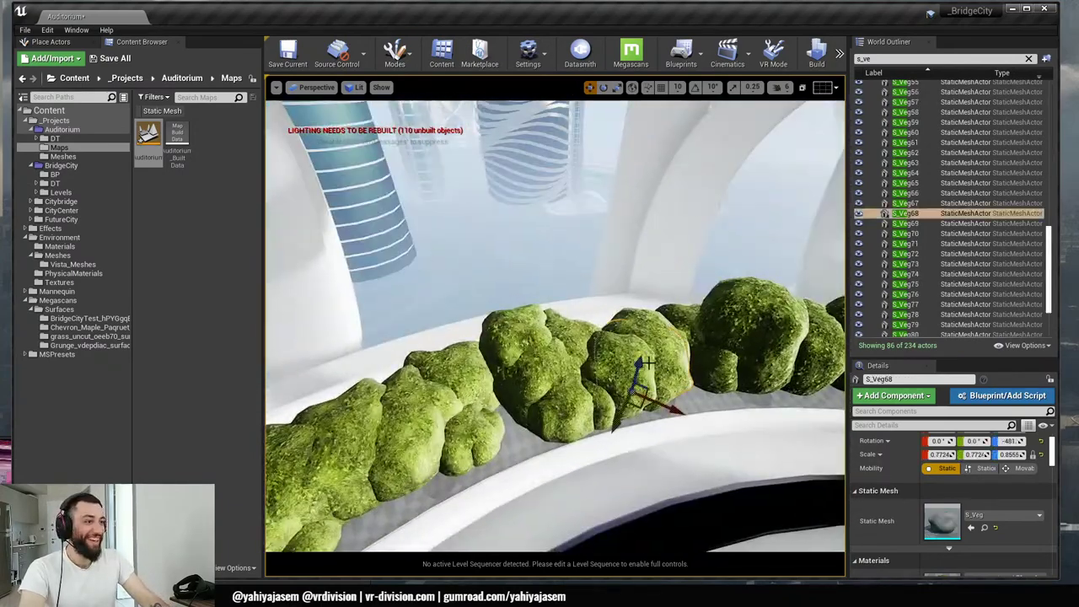
right_drag(610, 374, 574, 366)
alt+drag(708, 378, 775, 381)
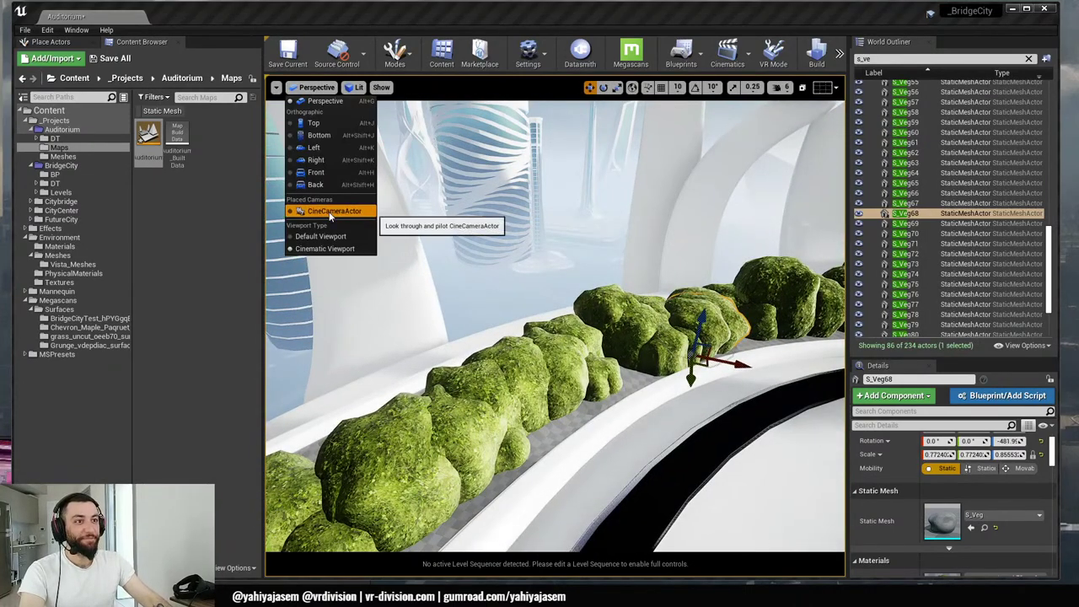
click(331, 213)
key(Escape)
key(F11)
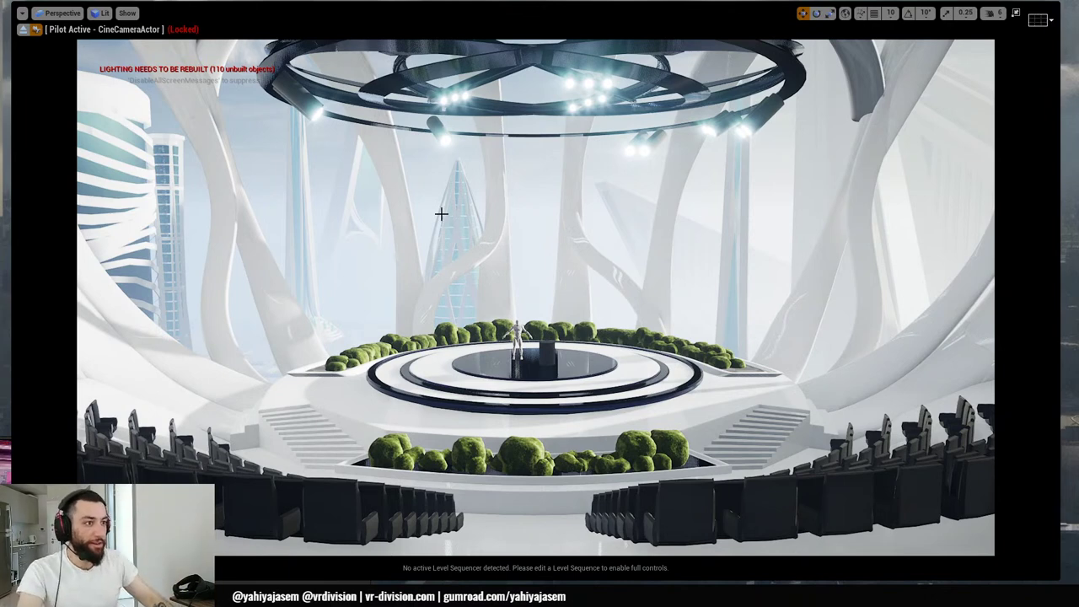
- Raise the hedge bush behind the stage, beside the podium, slightly in the camera view
click(614, 328)
key(r)
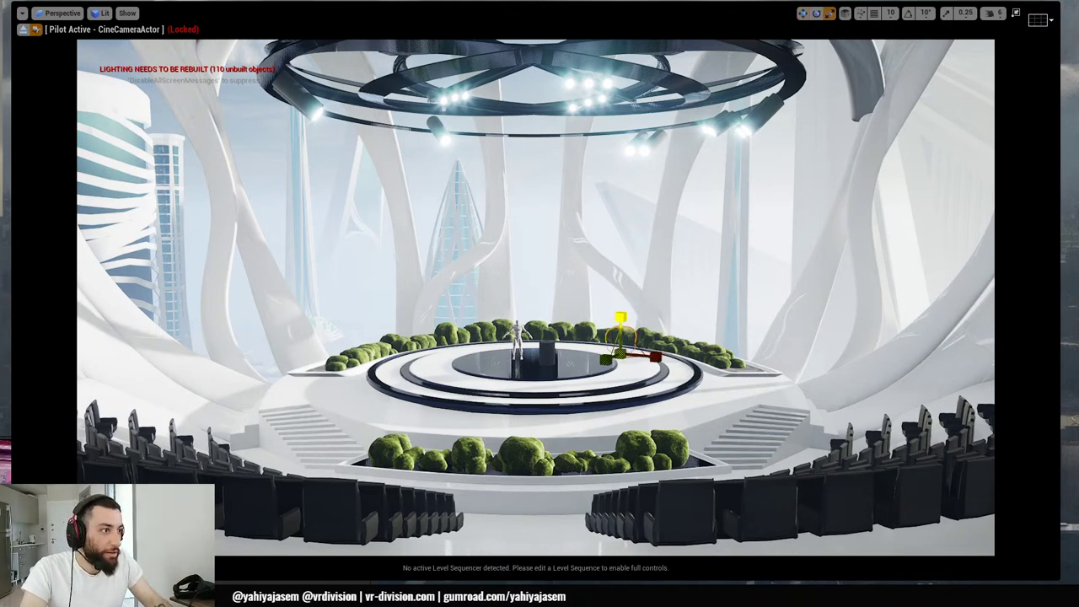
click(604, 333)
key(w)
drag(611, 323, 611, 319)
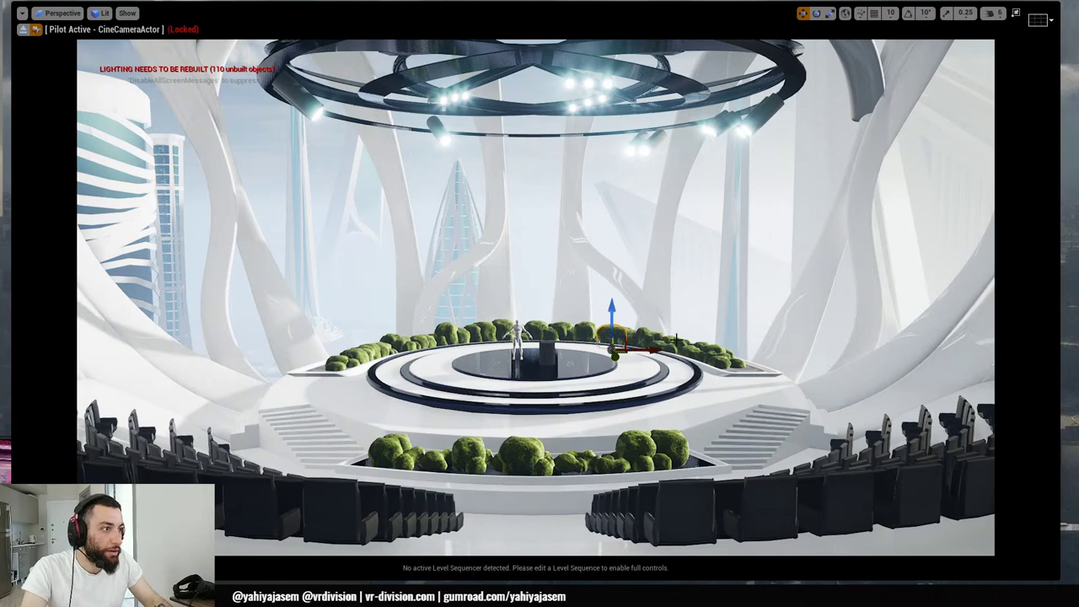
- Examine individual bushes in the hedge behind the stage through the piloted camera view
key(Escape)
click(721, 368)
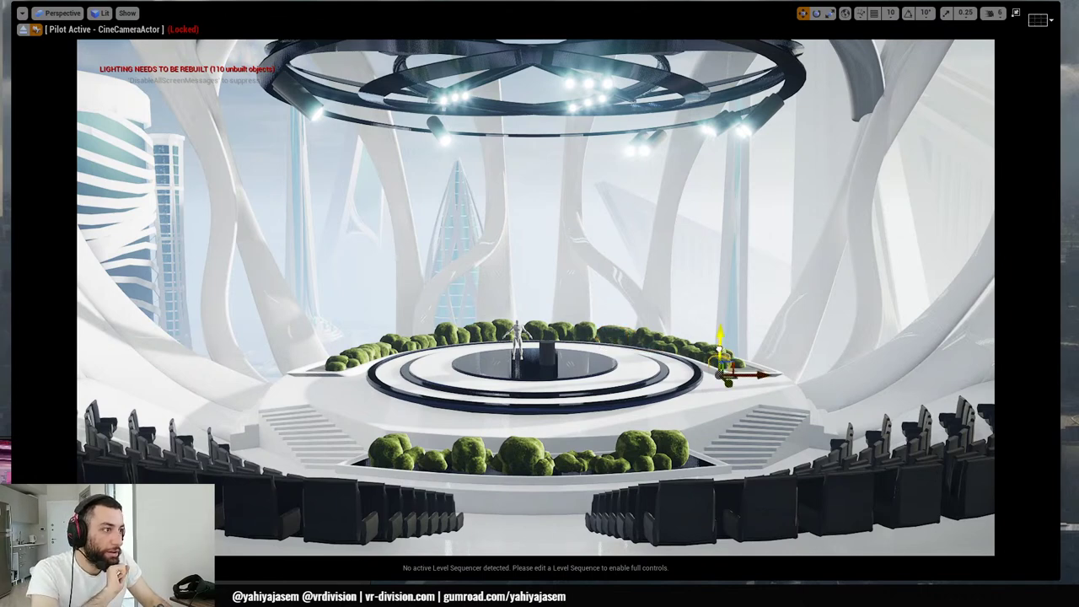
key(Escape)
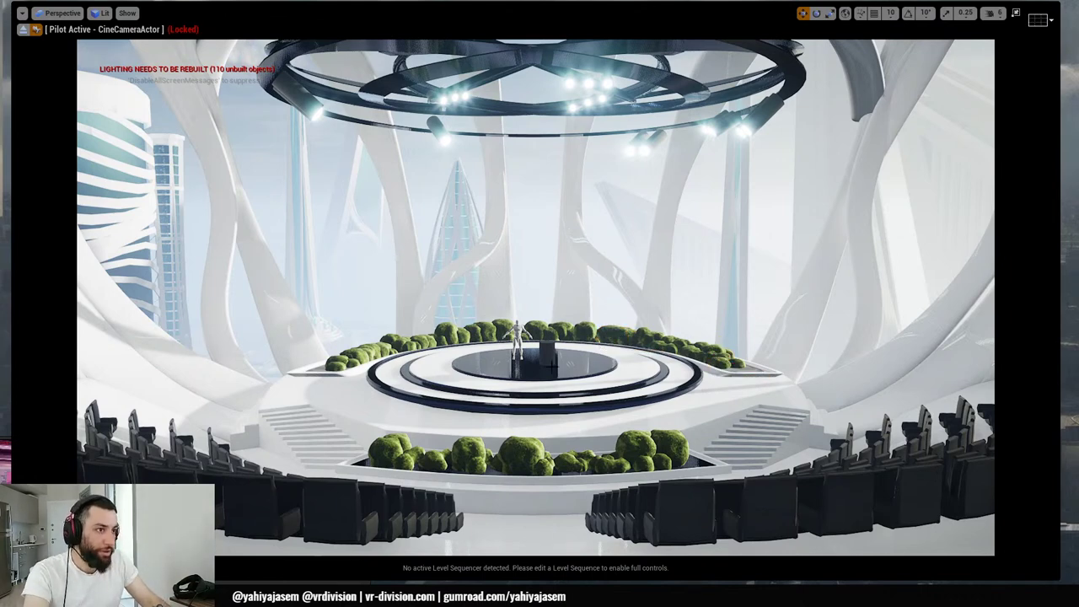
click(428, 337)
key(r)
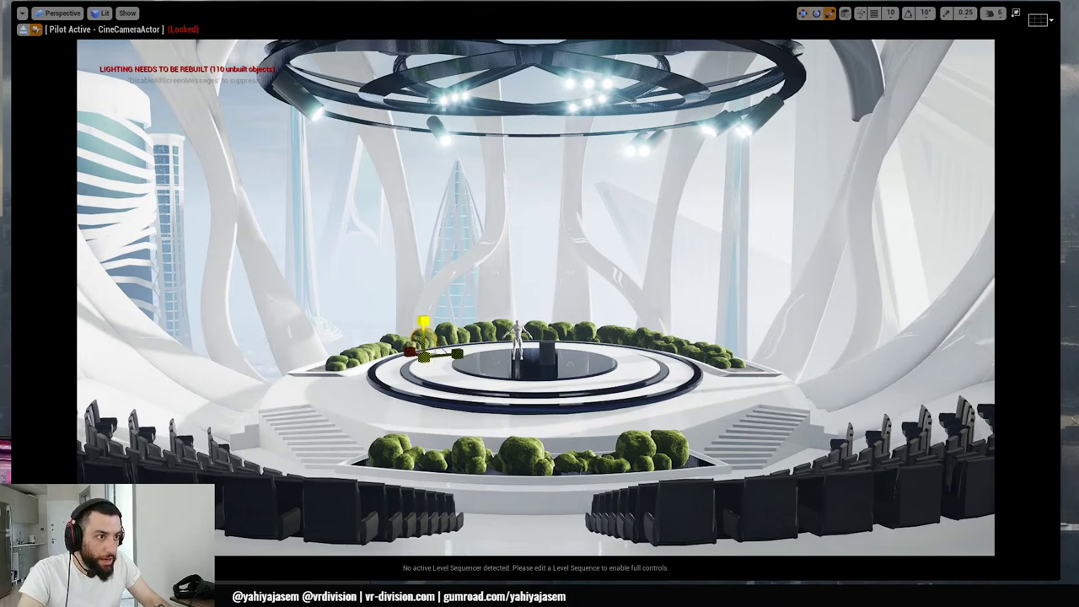
key(Escape)
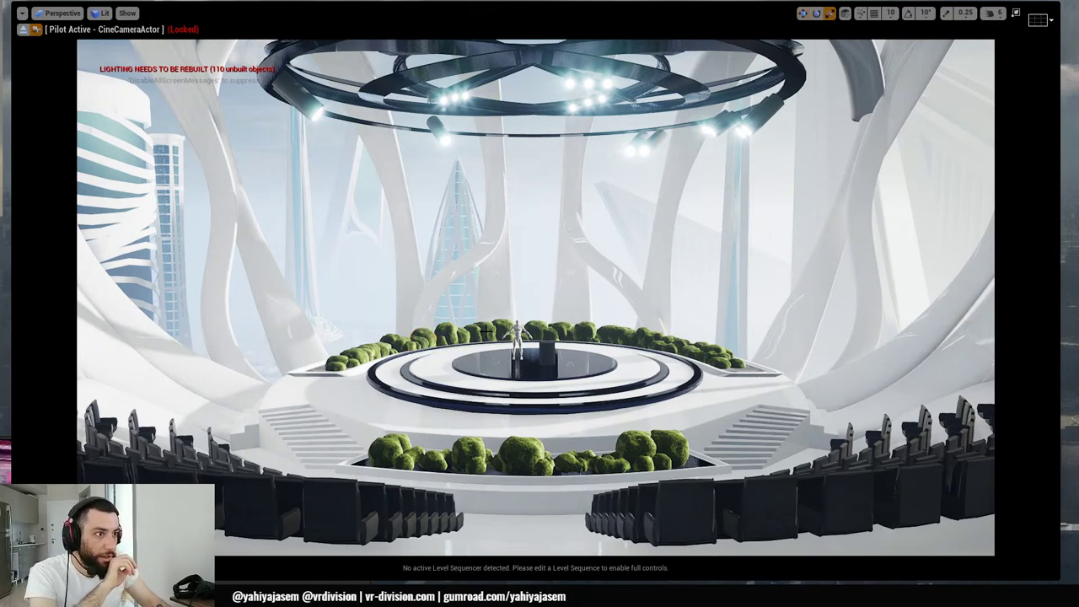
click(487, 334)
click(527, 334)
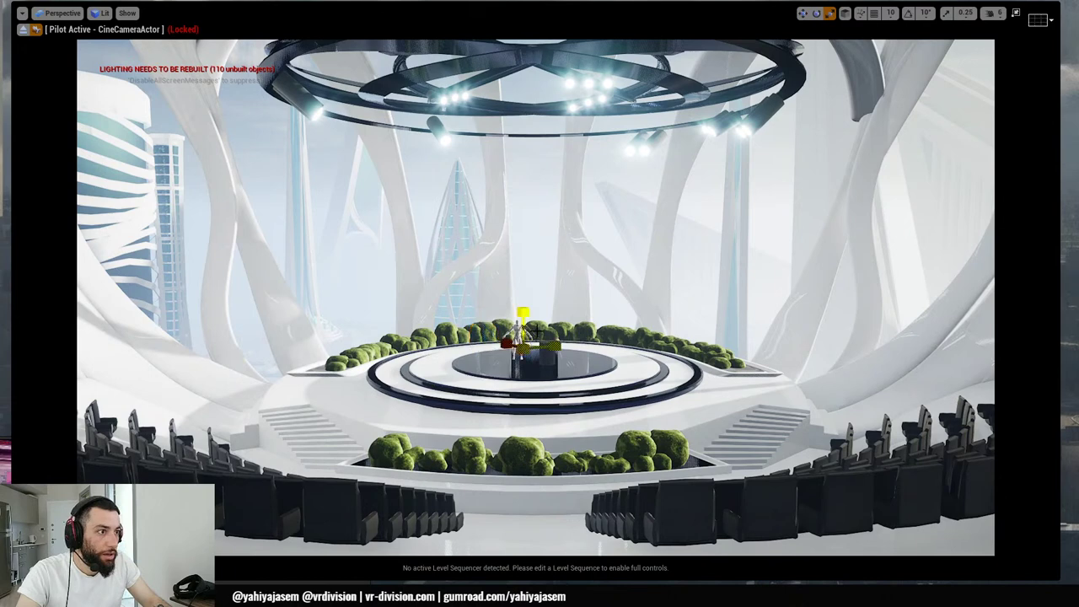
click(538, 331)
key(w)
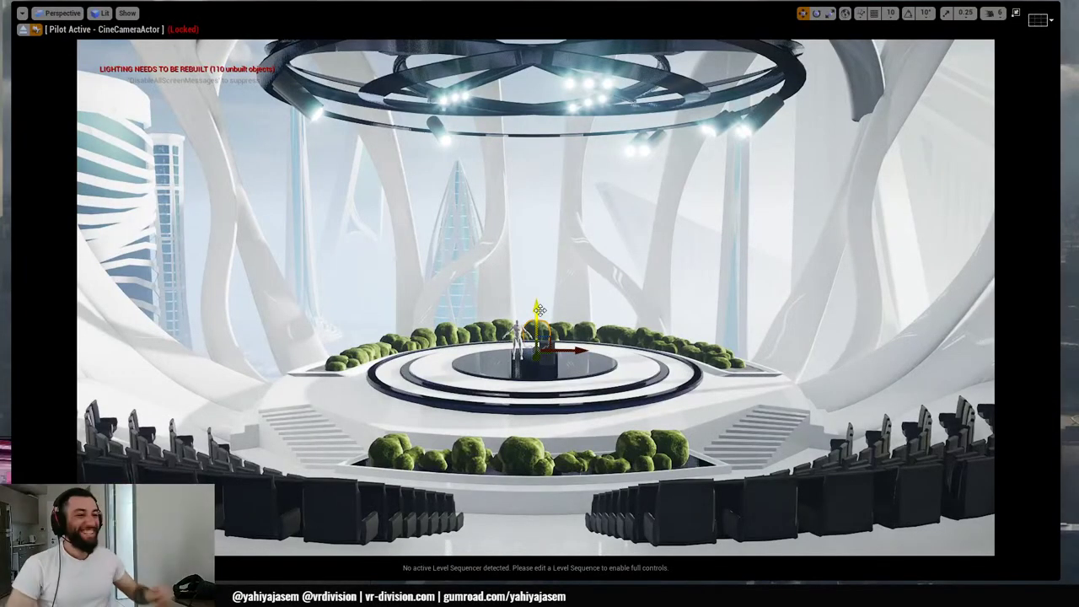
- Stop piloting the camera and reduce the height of the two large bushes at the stage-right end of the front planter
click(23, 30)
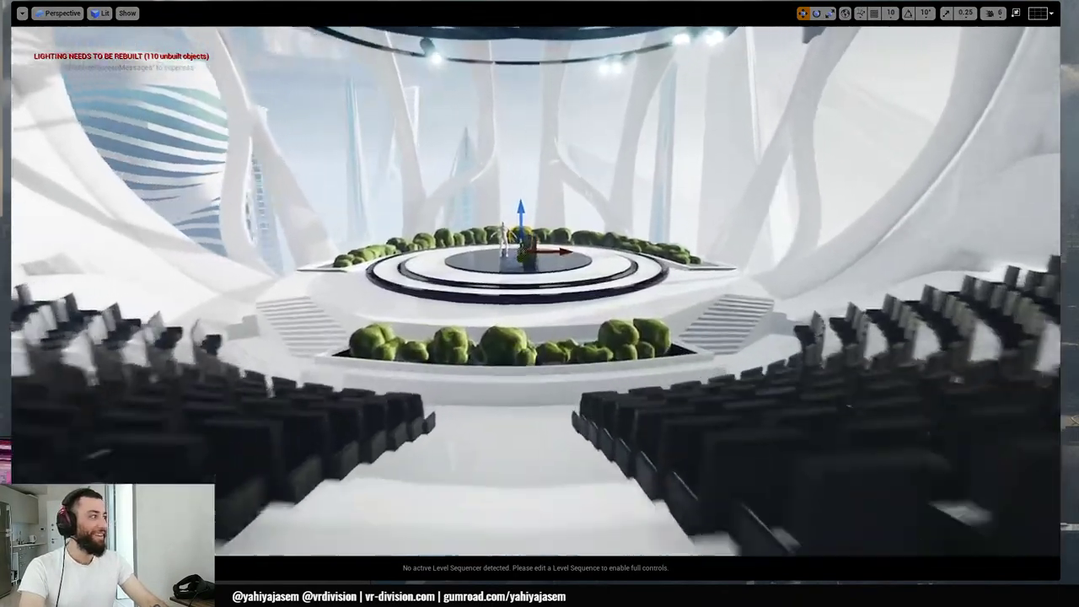
key(w)
right_drag(540, 291, 548, 330)
click(599, 331)
key(r)
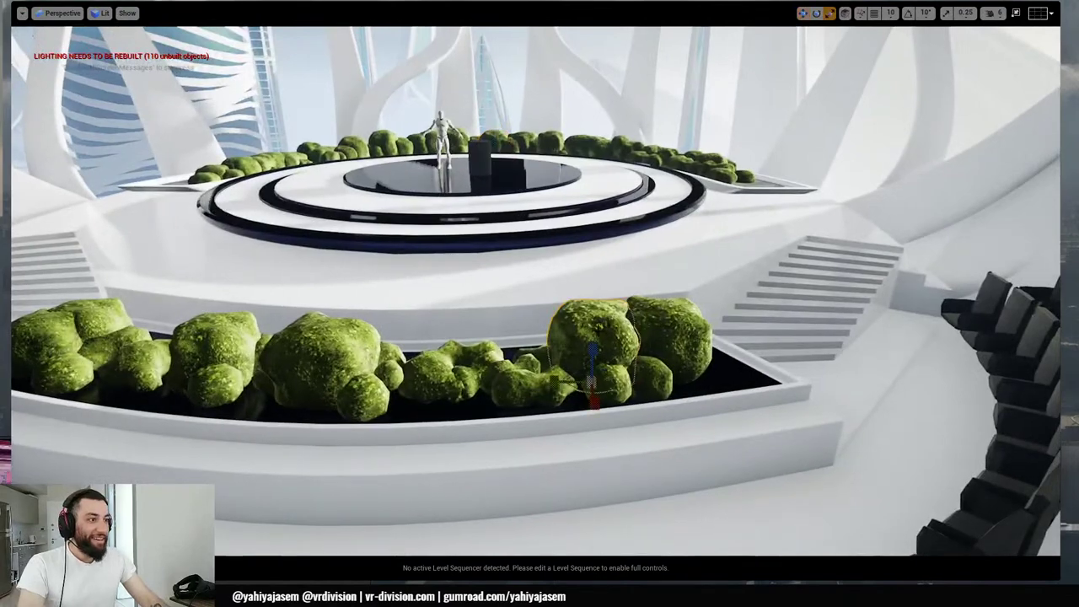
drag(593, 348, 593, 371)
click(649, 339)
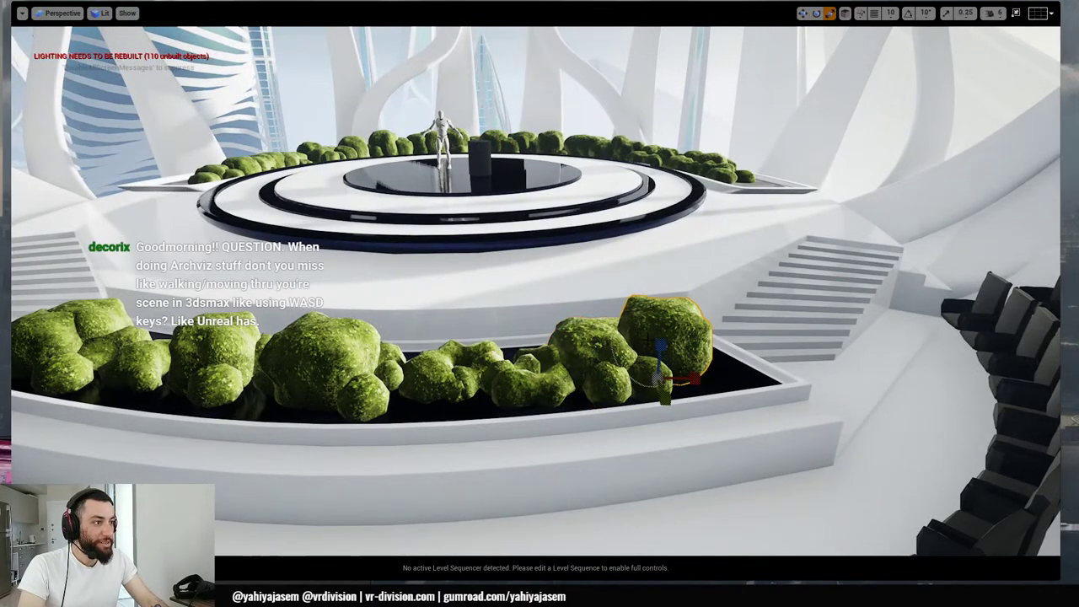
drag(659, 346, 660, 358)
- Scale down the large bush at the opposite end of the front planter
key(a)
right_drag(463, 332, 531, 311)
click(375, 323)
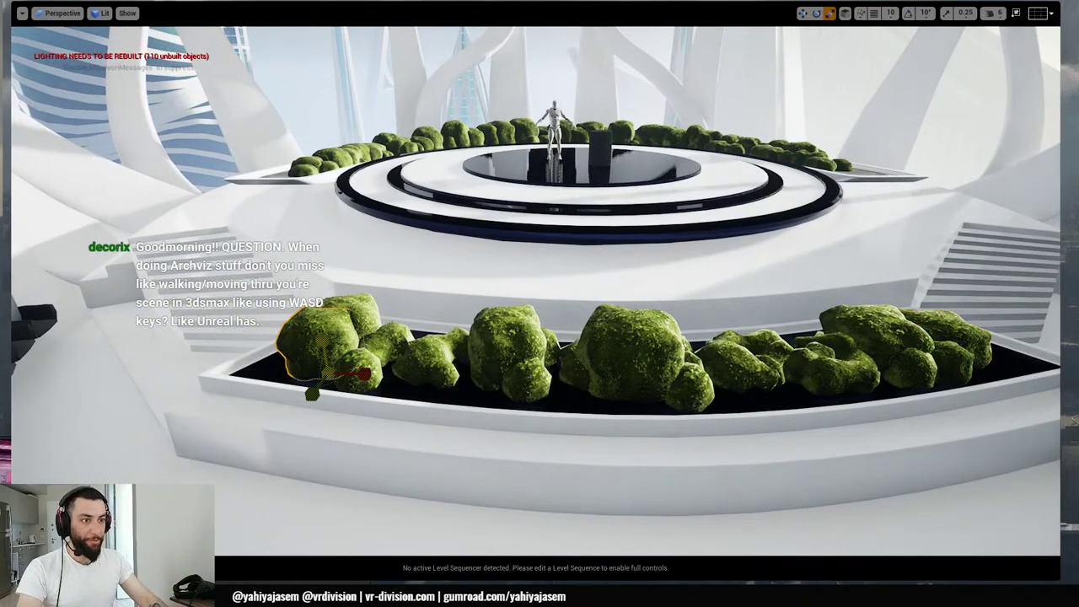
drag(321, 341, 346, 337)
click(351, 312)
- Duplicate the low bush cluster beside the front planter's central bush into the empty end of the rear planter
right_drag(588, 334, 548, 347)
click(653, 334)
click(779, 344)
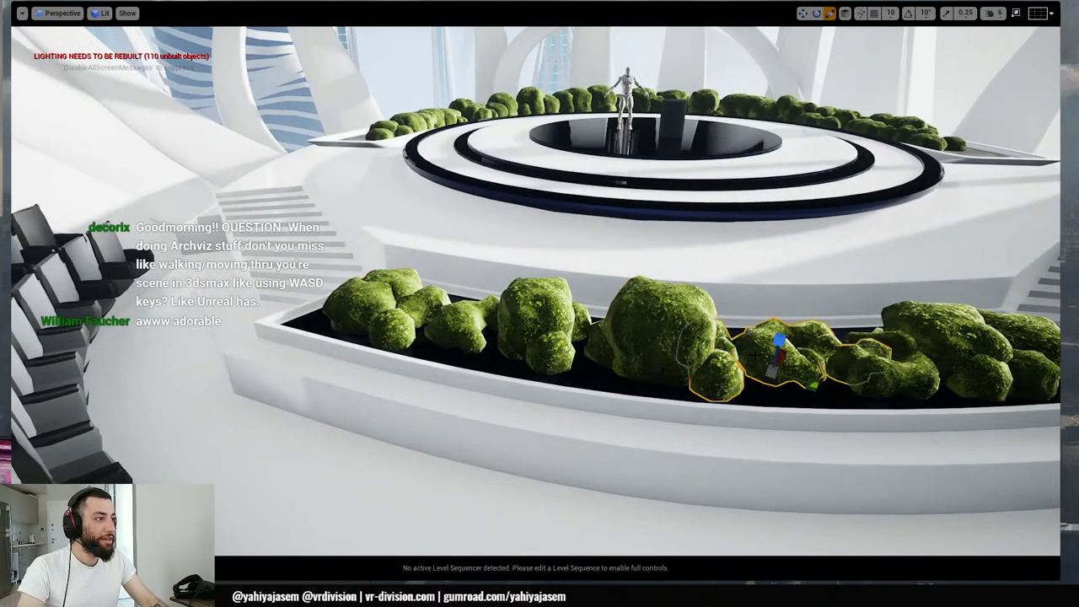
drag(778, 344, 778, 342)
key(w)
key(e)
right_drag(718, 320, 729, 347)
alt+drag(634, 437, 879, 158)
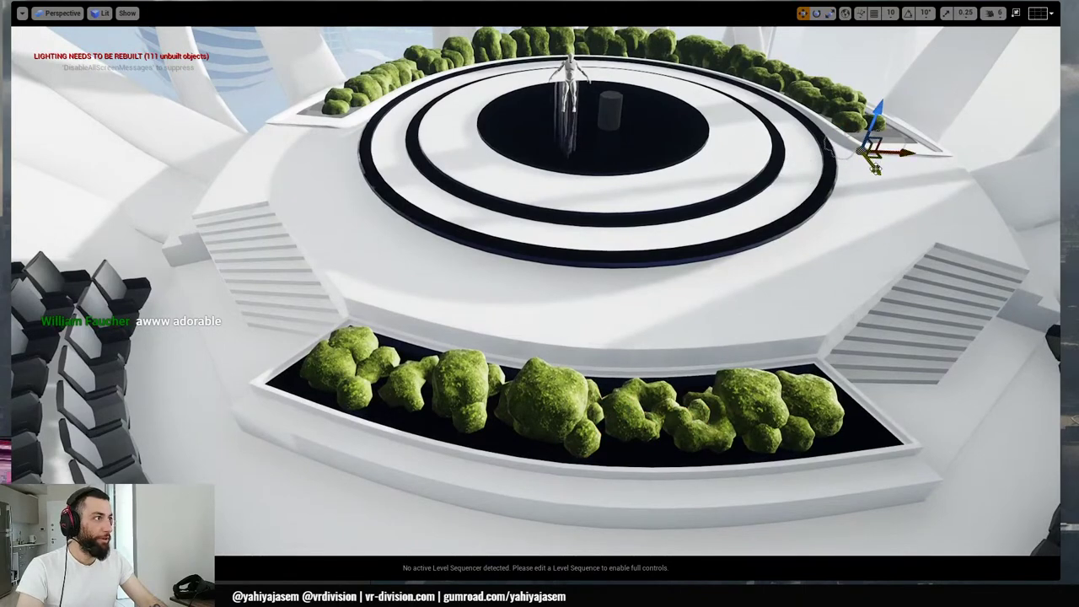
key(f)
drag(532, 289, 533, 225)
- Rotate the copied bush cluster and move it inside the rear planter, against the end of the hedge
key(e)
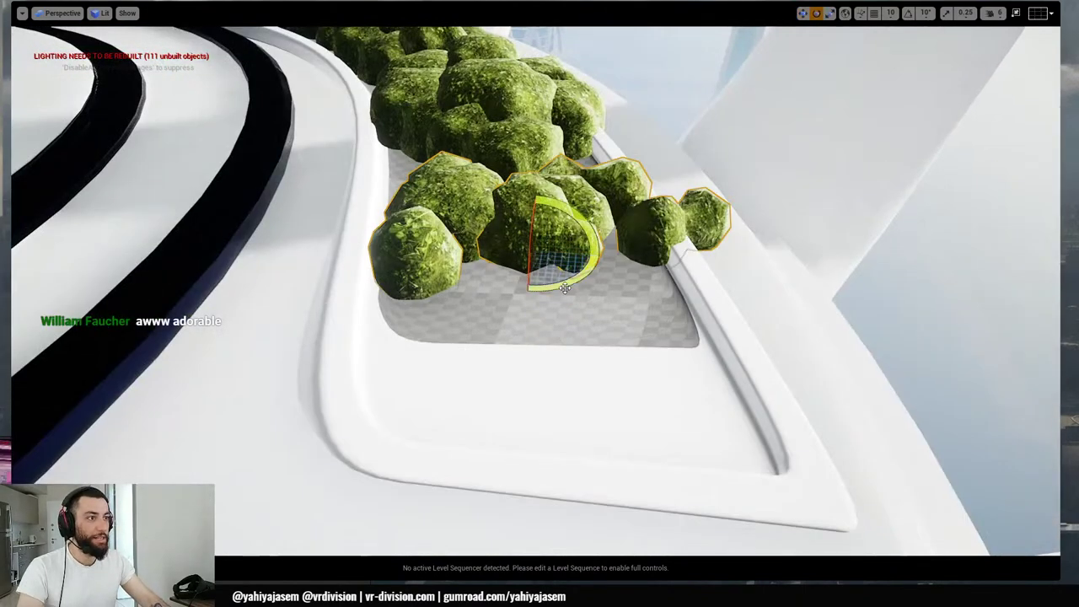
drag(567, 290, 524, 310)
drag(600, 268, 500, 228)
key(w)
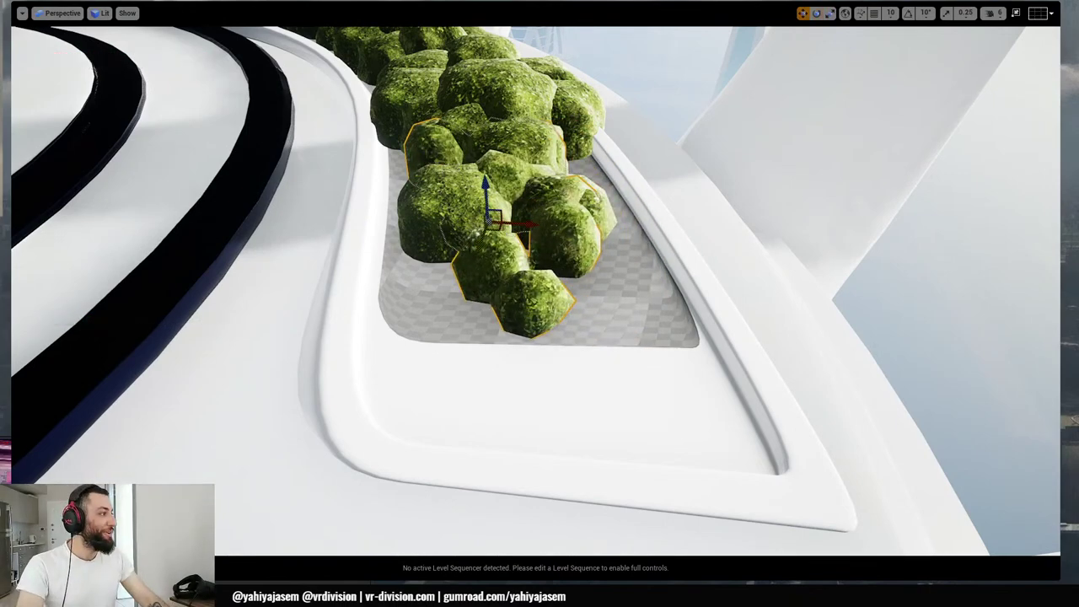
right_drag(637, 263, 533, 234)
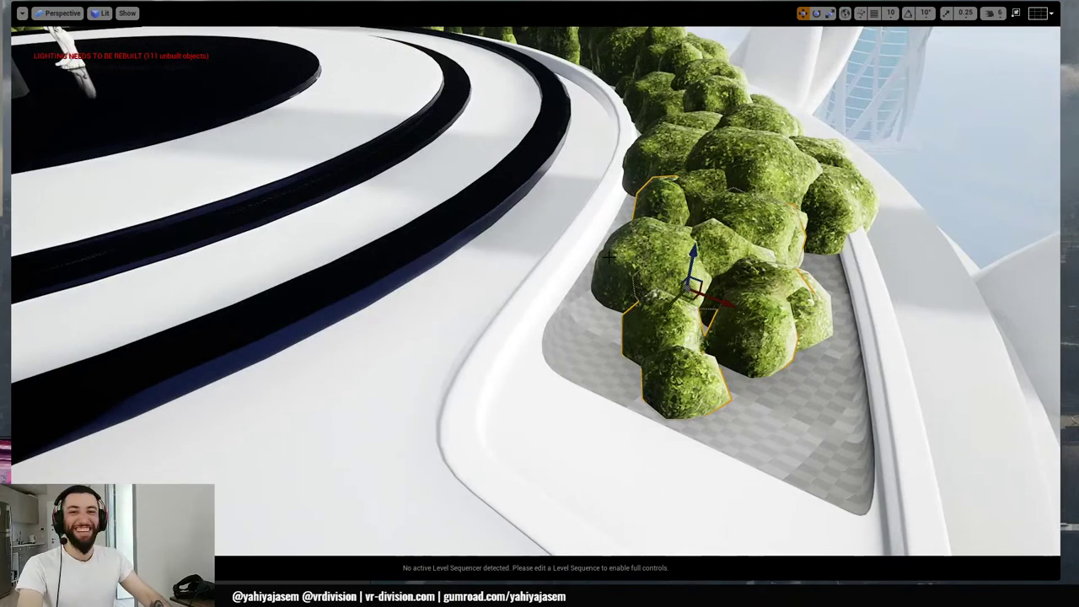
mouse_move(608, 257)
right_down()
mouse_move(597, 261)
mouse_move(621, 270)
right_up()
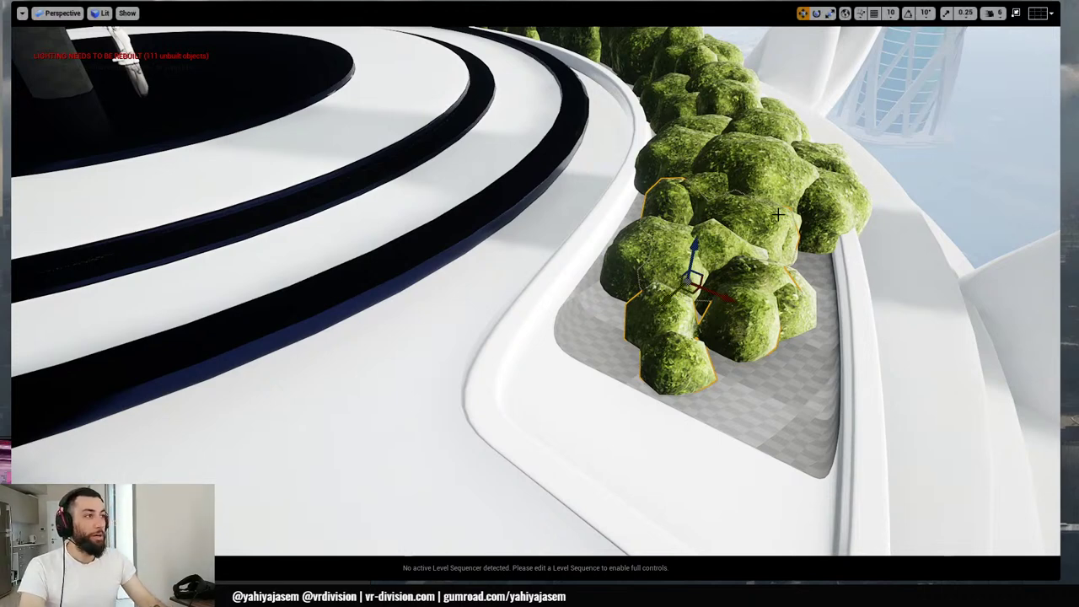
- Switch to 3ds Max, delete Box001 to Box004, and set the timeline to frame 30
key(alt+Tab)
click(631, 267)
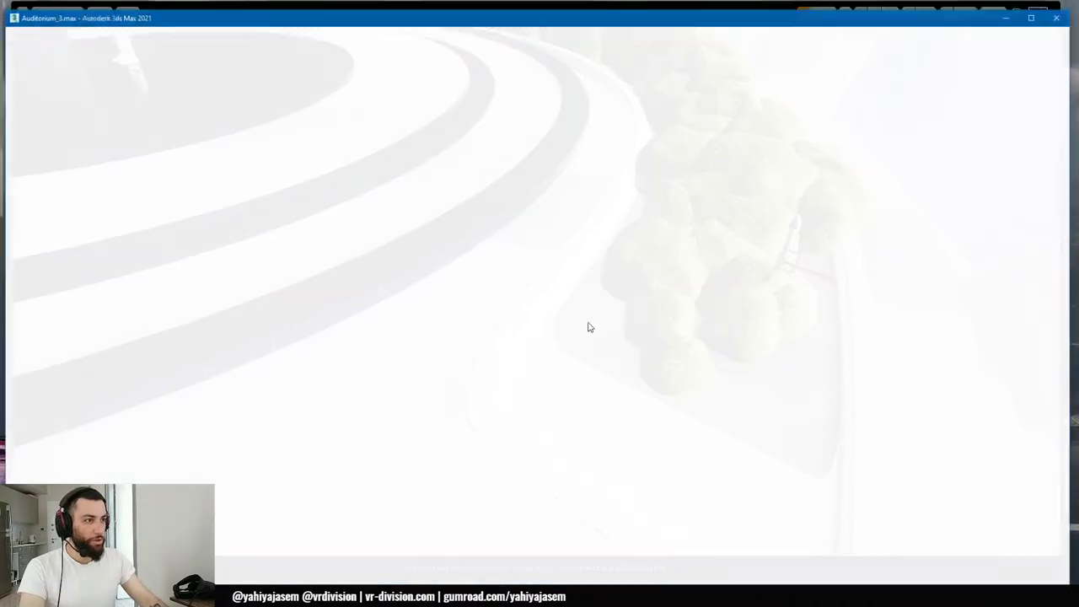
alt+middle_drag(578, 332, 581, 318)
key(w)
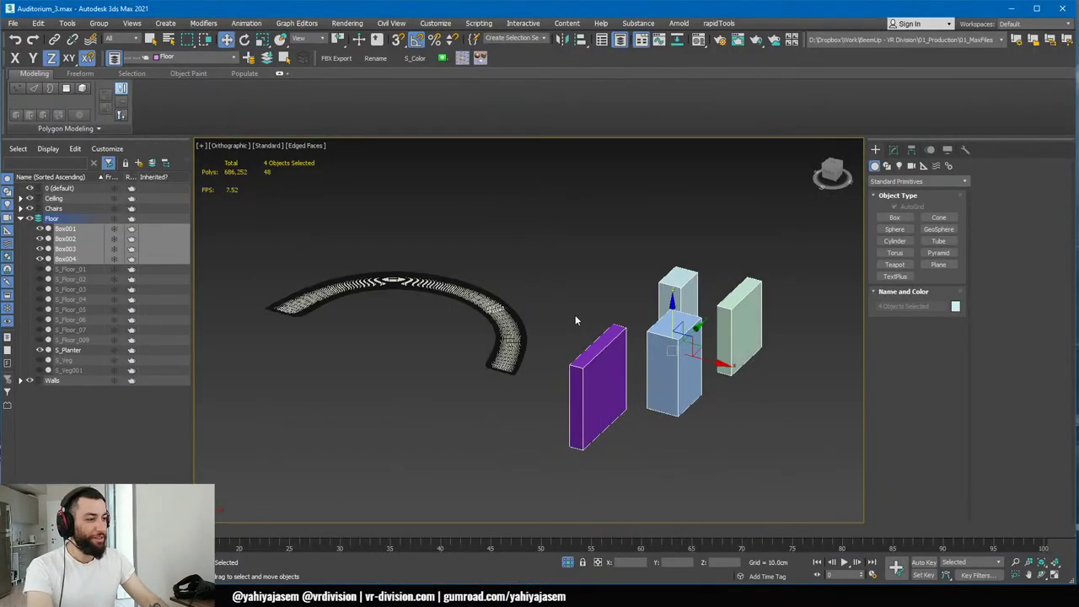
key(Delete)
key(End)
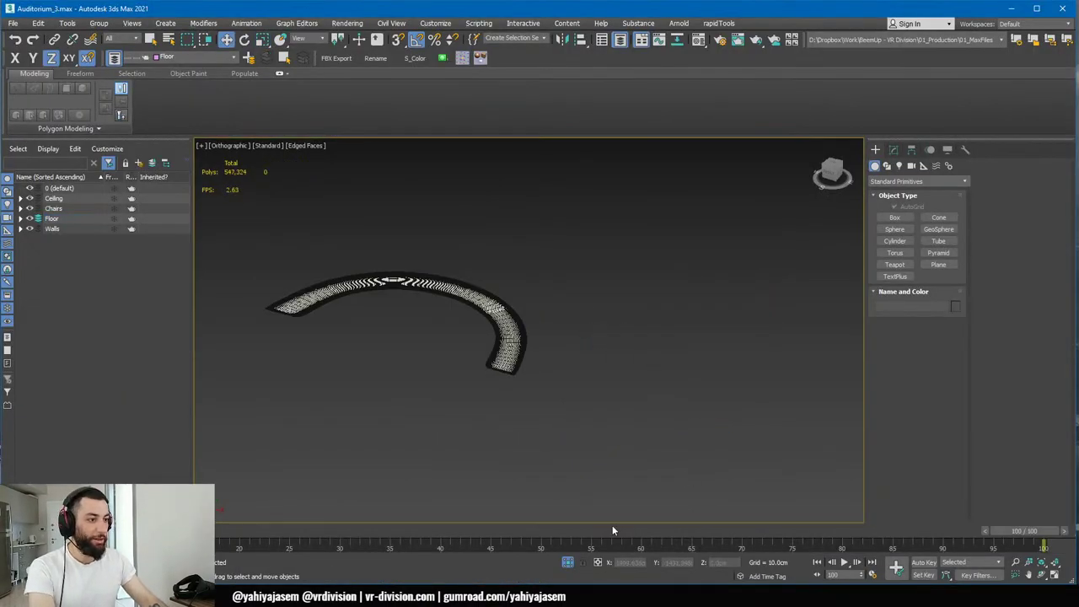
drag(1025, 531, 337, 531)
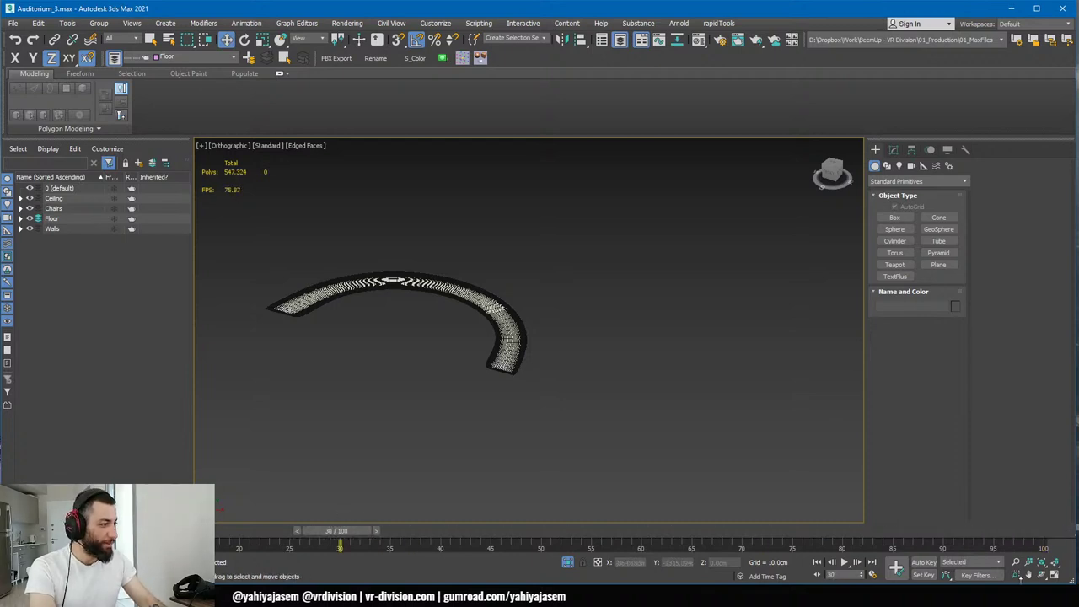
- Maximize the lower wireframe viewport, switch it to Perspective, and view the curved planter from several distances
middle_drag(544, 411, 606, 417)
key(alt+w)
click(477, 362)
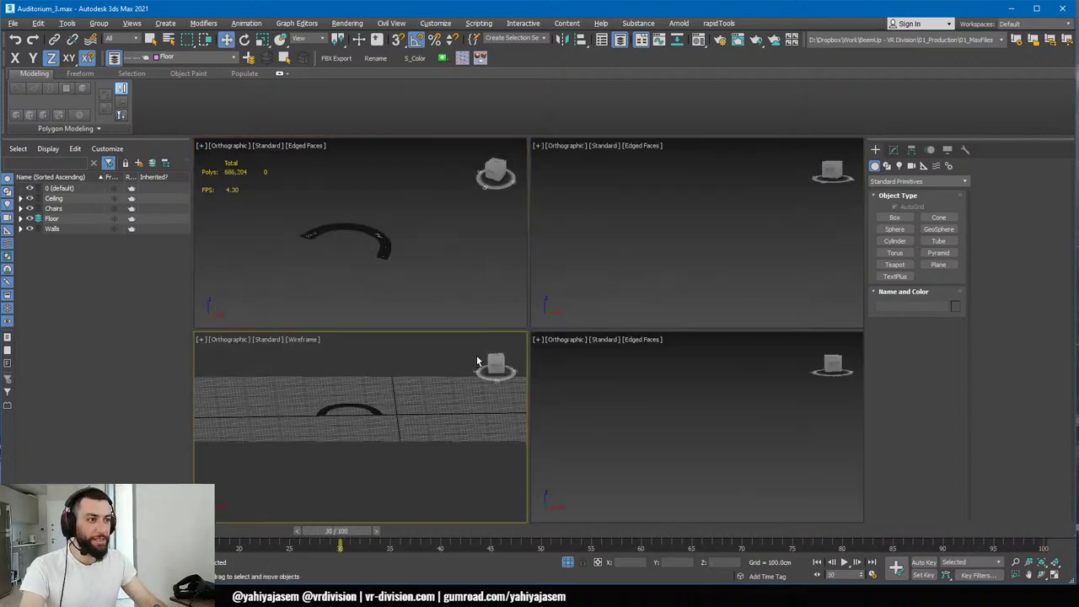
key(alt+w)
alt+middle_drag(472, 327, 511, 342)
key(p)
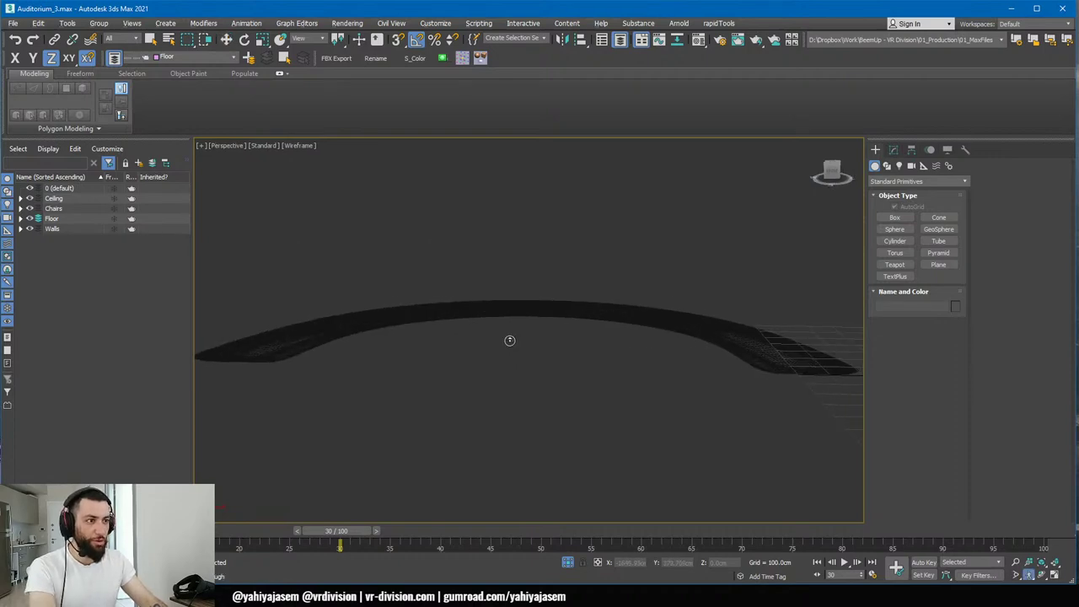
scroll(509, 340, down, 4)
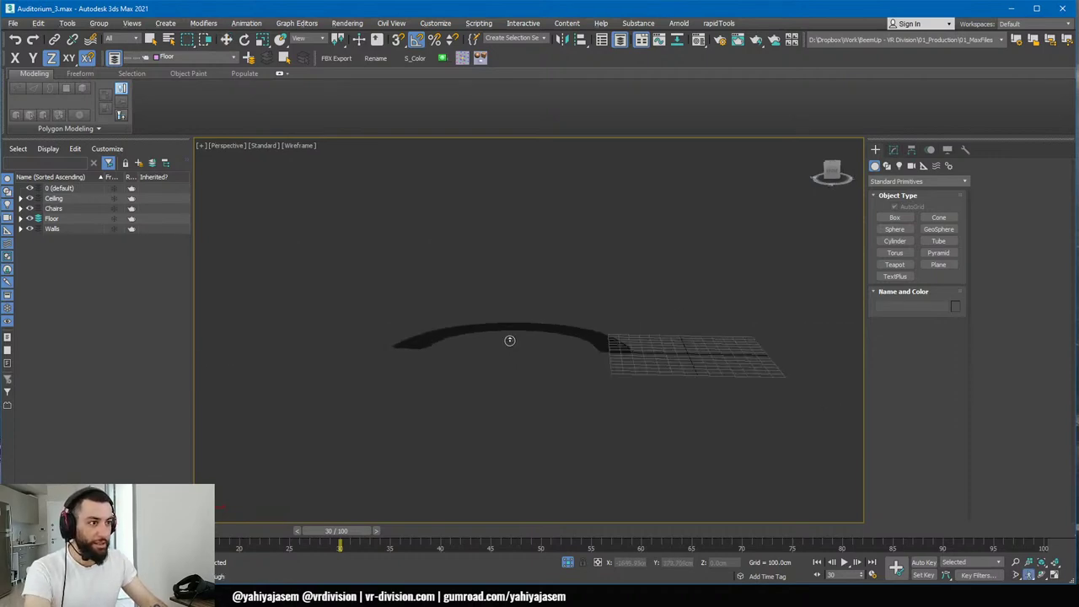
scroll(510, 340, up, 3)
alt+middle_drag(508, 340, 550, 330)
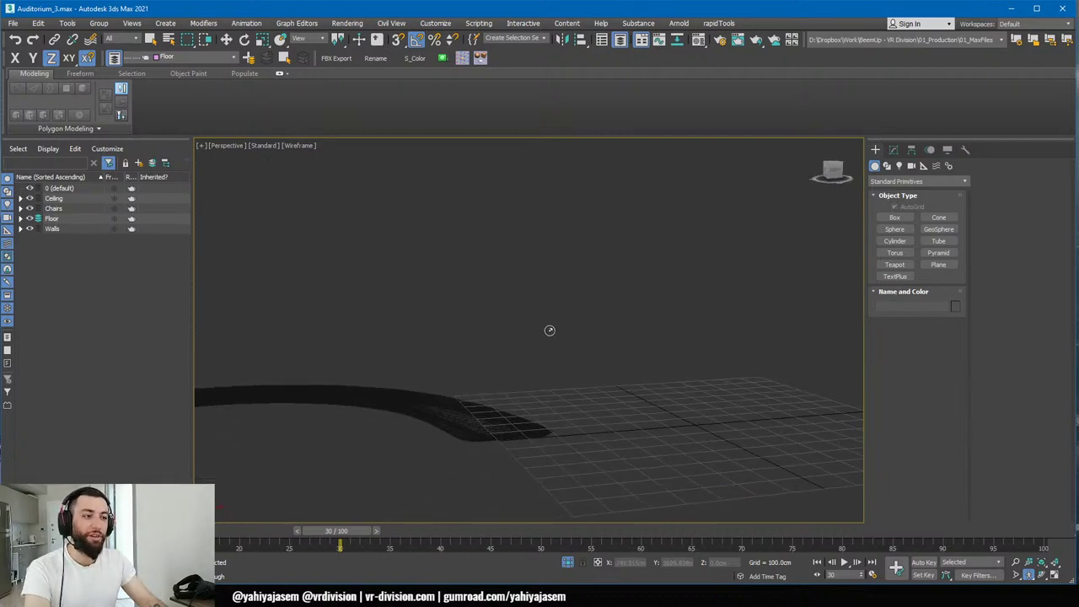
scroll(549, 330, down, 6)
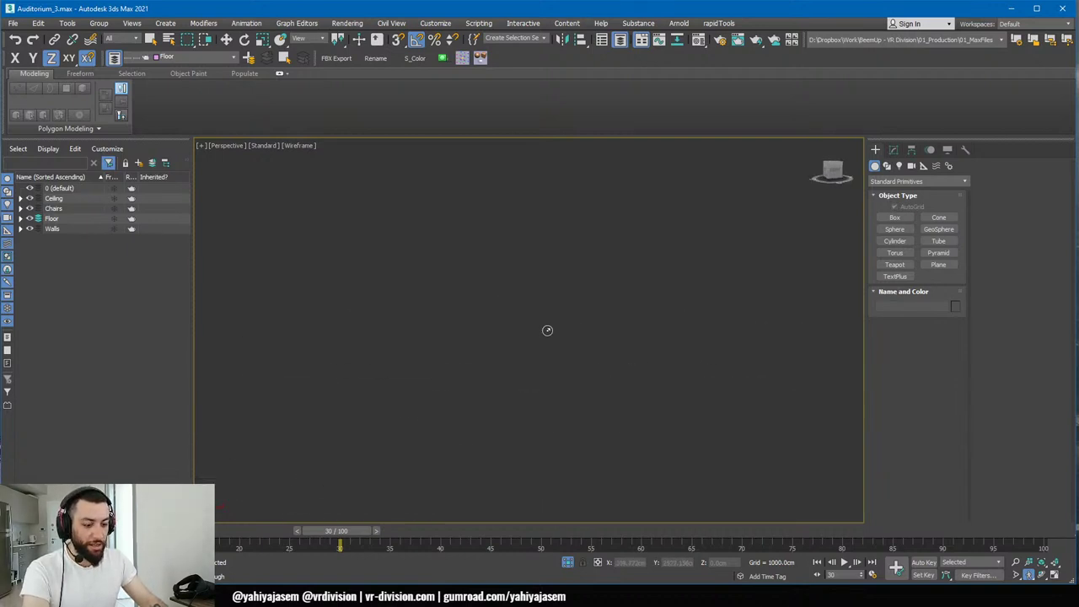
- Frame S_Planter from the Front view, orbit around it, and return the viewport to Perspective
key(f)
right_click(526, 339)
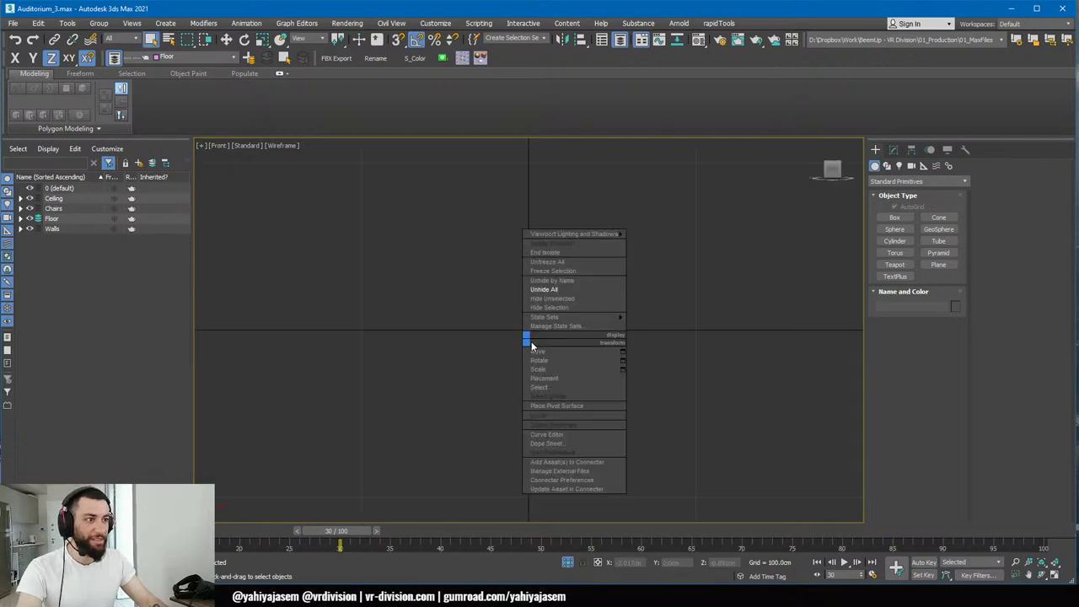
click(458, 347)
key(z)
click(512, 333)
alt+middle_drag(513, 333, 547, 381)
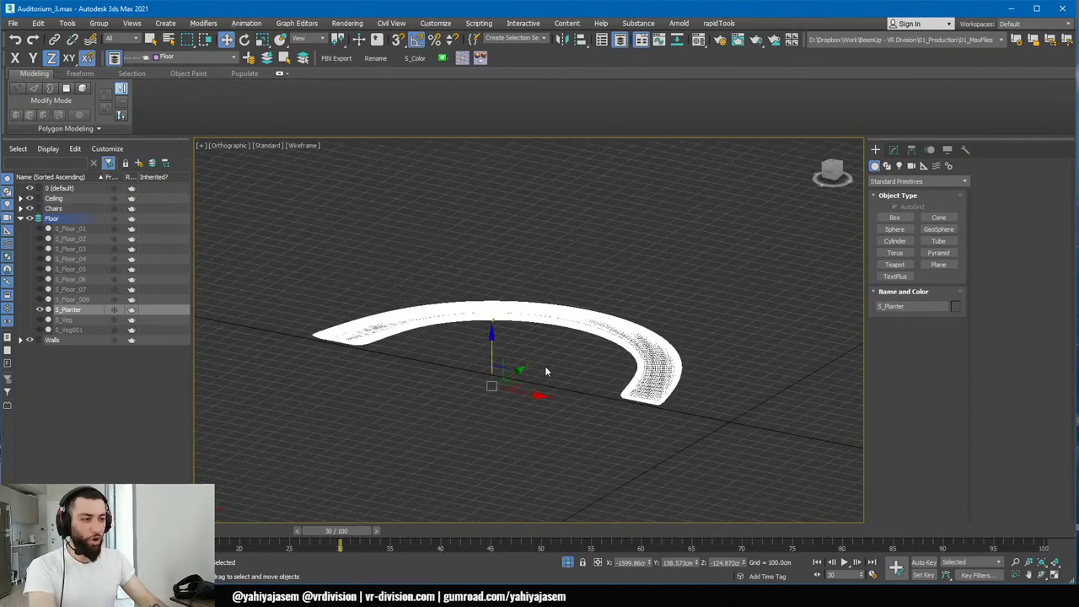
click(570, 265)
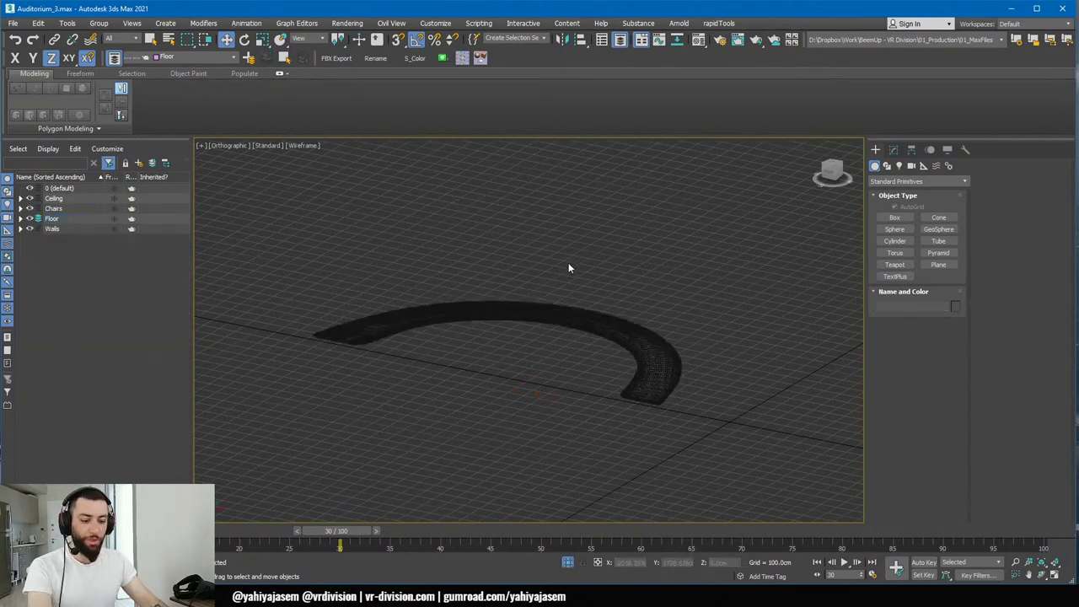
key(p)
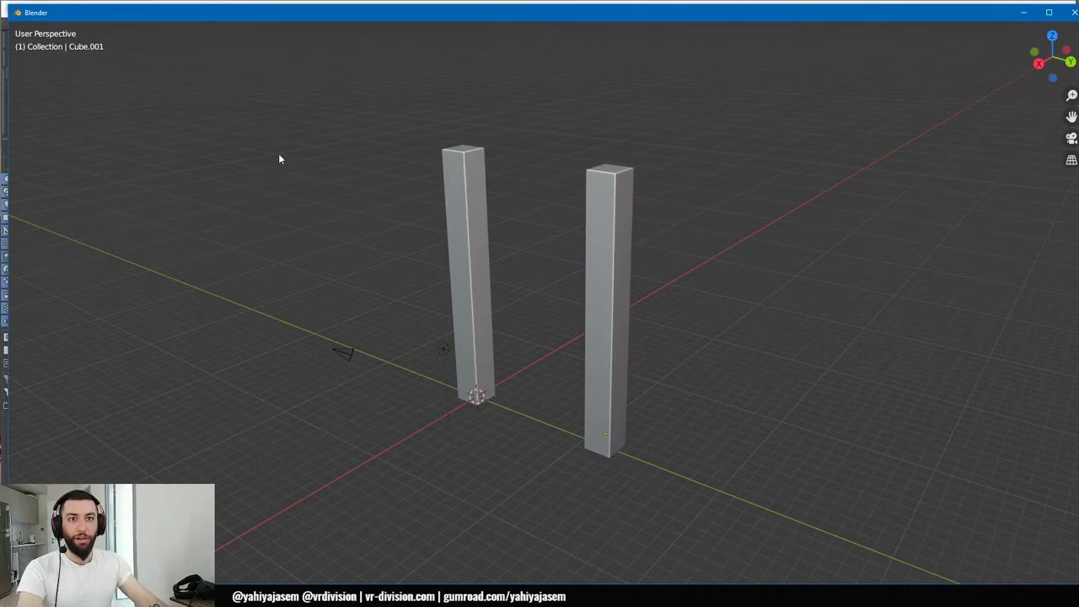
- Restore the full Layout workspace around the maximized 3D viewport in Blender
key(ctrl+alt+space)
key(space)
key(Escape)
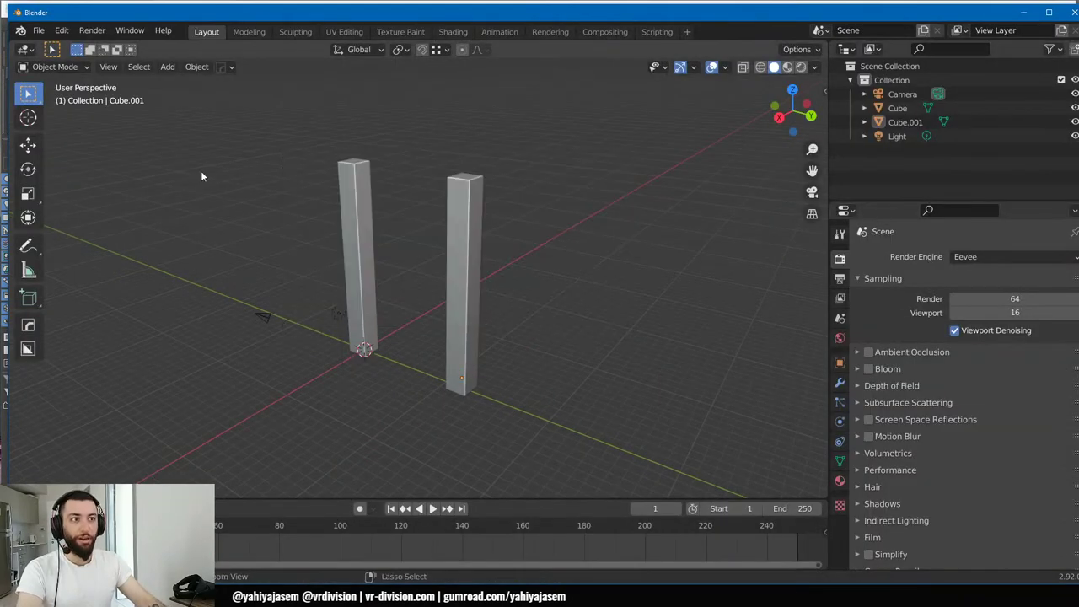
key(ctrl+space)
key(ctrl+space)
- Fly around the two tall blocks using Blender's first-person viewport navigation
key(shift+grave)
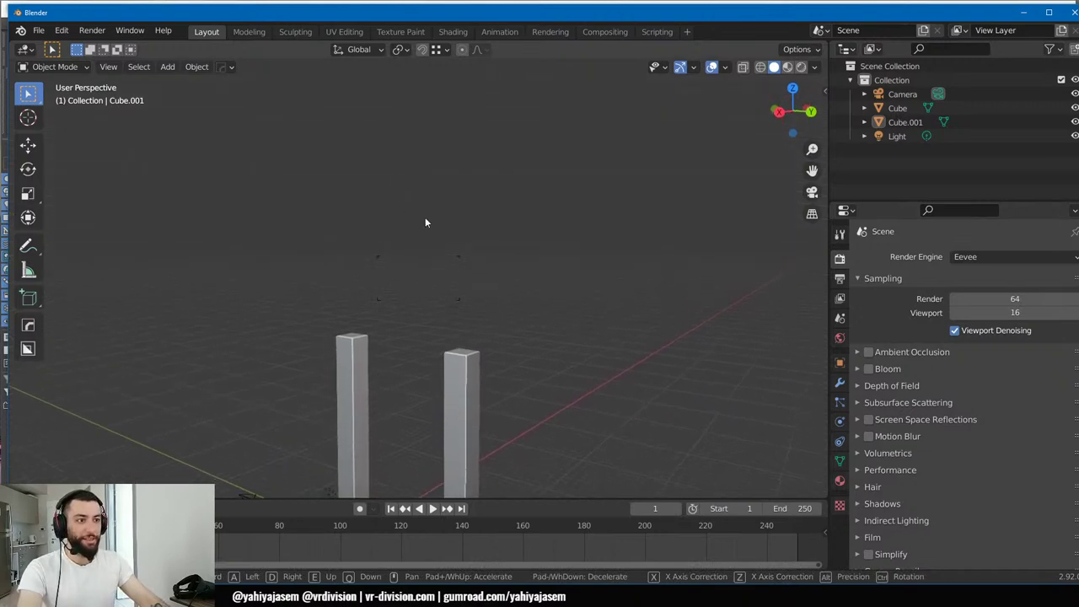
key(a)
key(a)
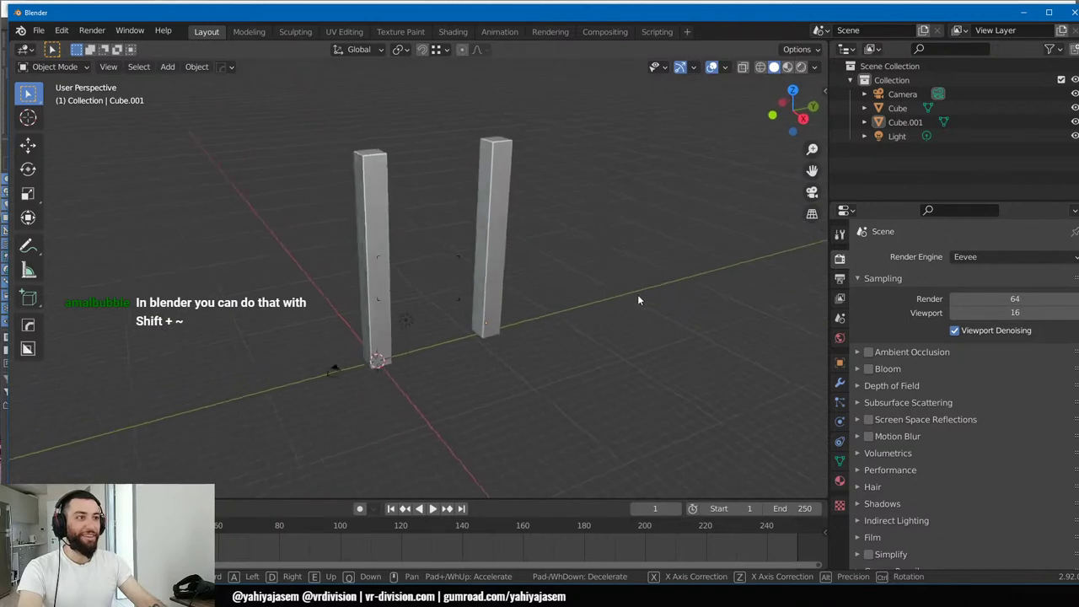
key(w)
key(s)
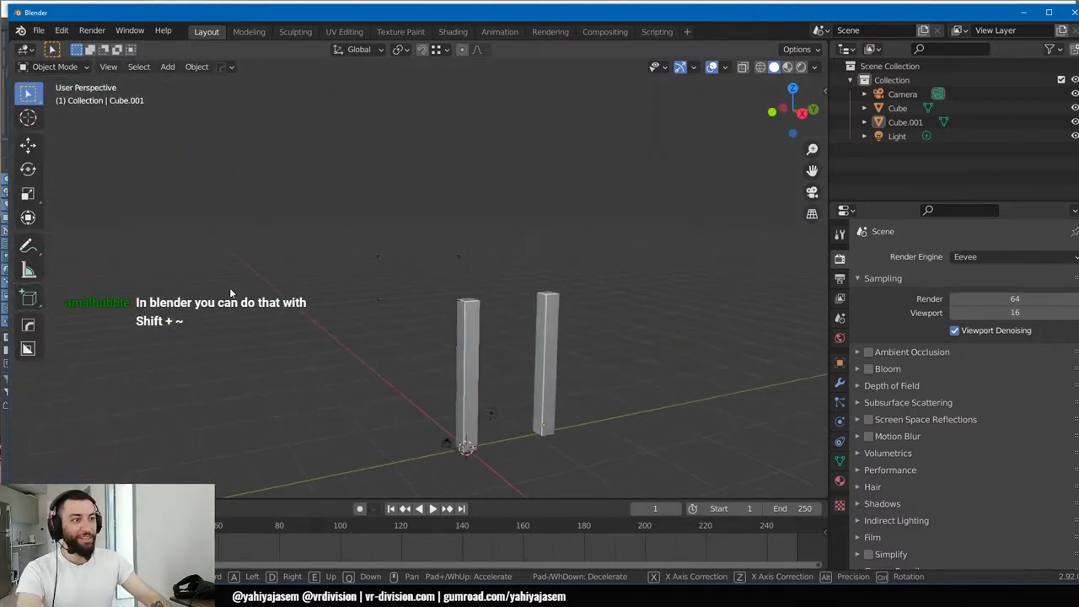
- Switch back to Unreal Engine and move the bush protruding over the rear planter's outer edge inward
key(alt+Tab)
click(691, 191)
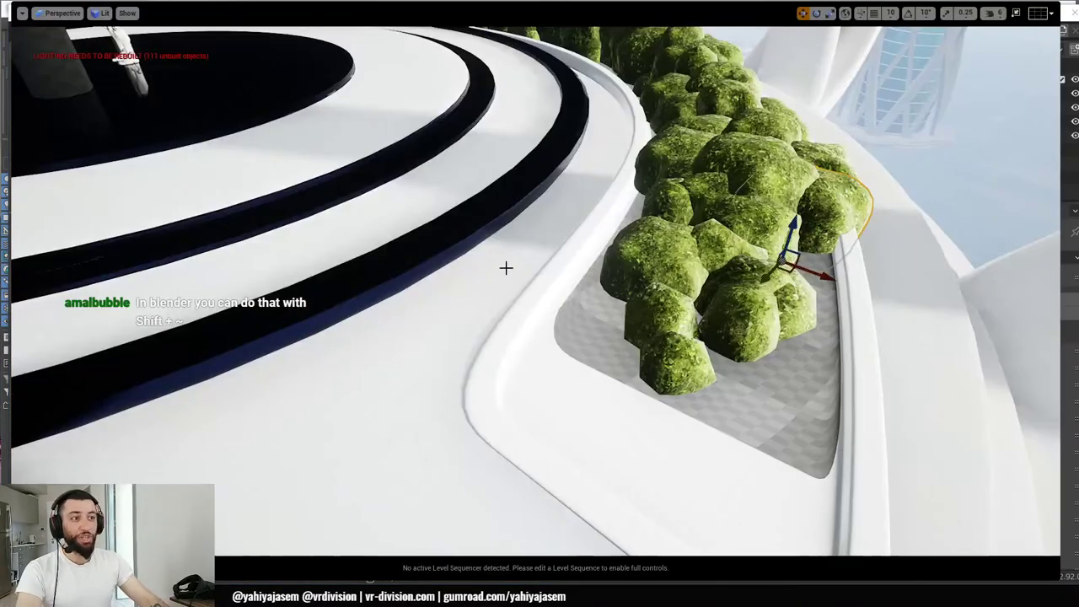
drag(787, 267, 735, 263)
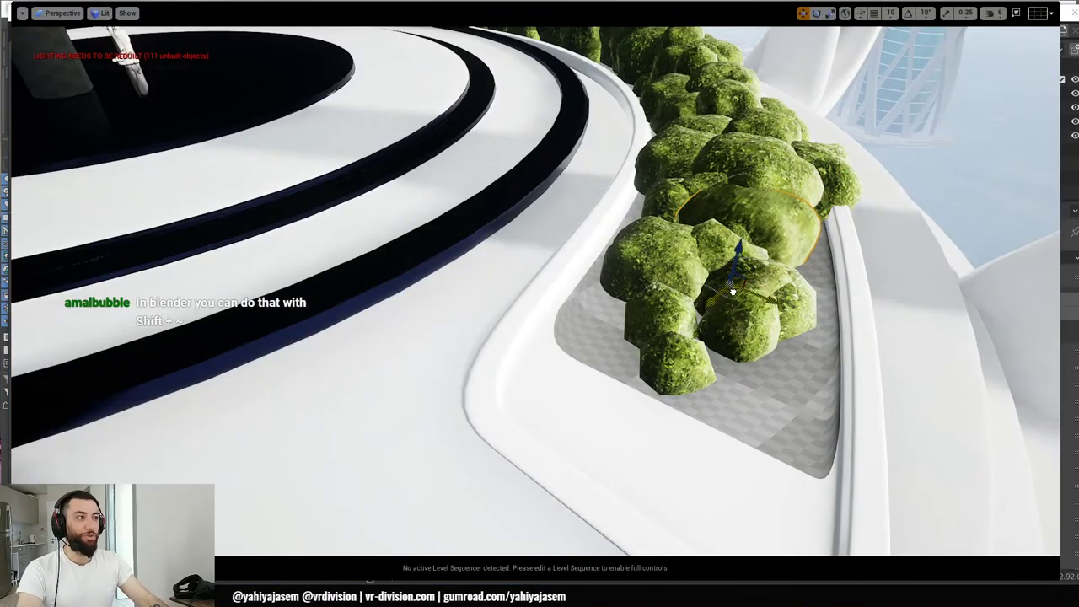
- Frame the selected bush in the rear planter and orbit around it to examine its placement from several angles and distances
key(s)
right_drag(732, 267, 649, 194)
right_drag(591, 321, 742, 350)
key(f)
alt+drag(499, 357, 591, 346)
scroll(499, 357, down, 15)
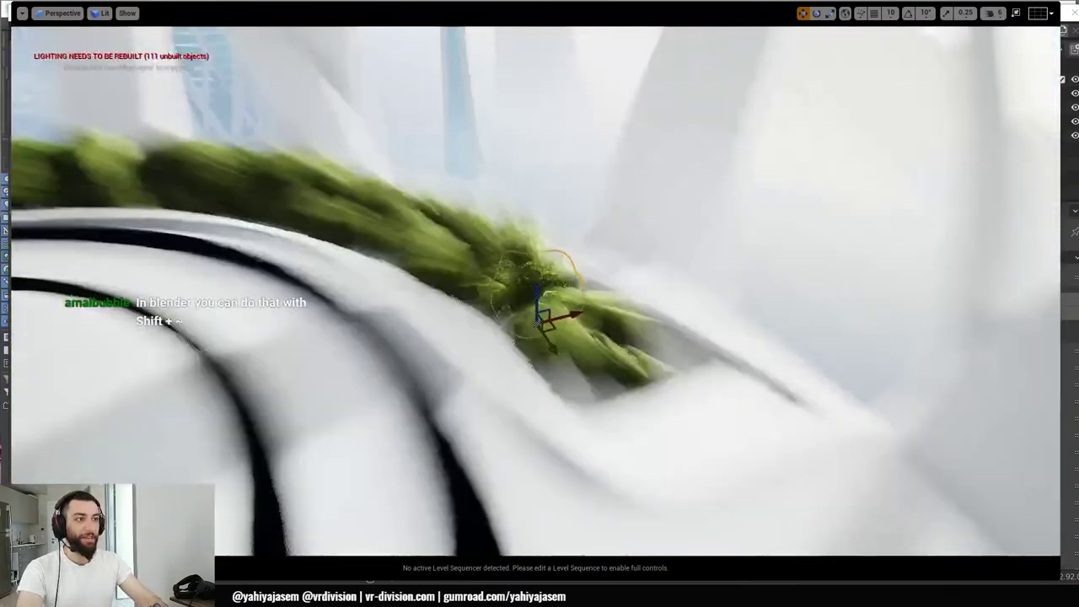
scroll(500, 357, up, 8)
alt+drag(500, 357, 506, 274)
mouse_move(535, 347)
right_down()
mouse_move(464, 337)
mouse_move(527, 342)
mouse_move(537, 359)
right_up()
- Cycle the viewport through the Top, Left and Front orthographic views, return to Perspective, and reframe the selected bush
key(alt+j)
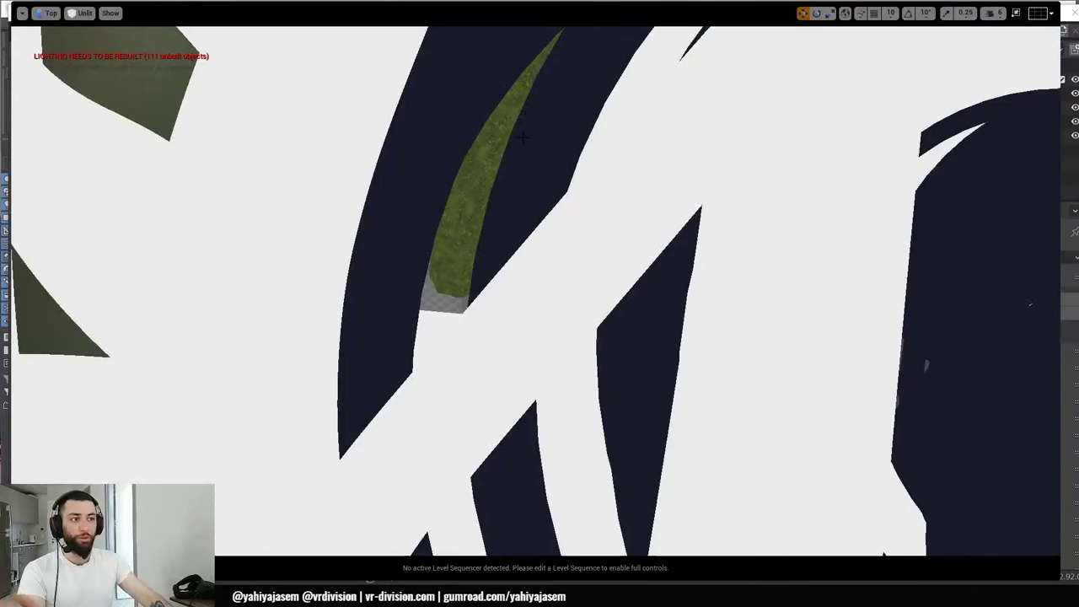
key(alt+k)
key(alt+h)
key(alt+k)
key(alt+g)
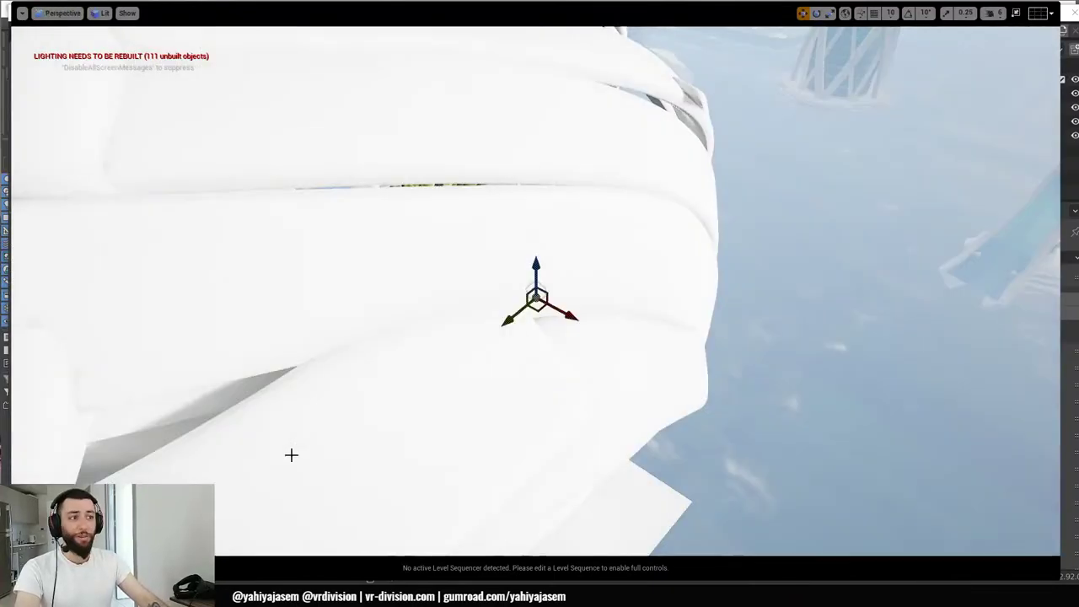
key(f)
right_drag(291, 455, 261, 447)
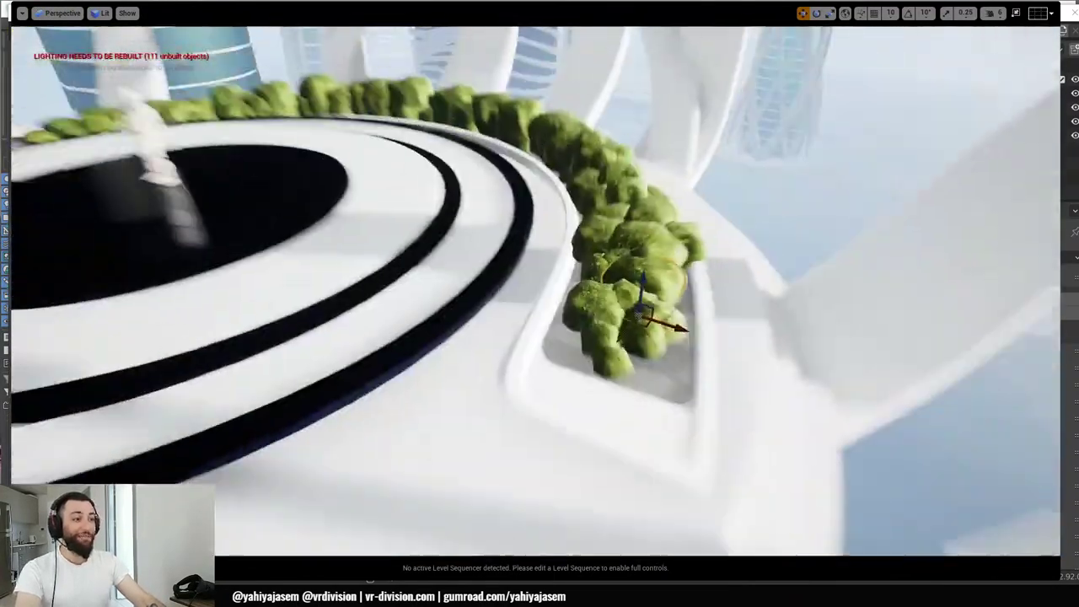
- Select the bush overlapping the rear planter's outer rim and shift it toward the planter's interior
right_drag(588, 409, 620, 415)
click(590, 402)
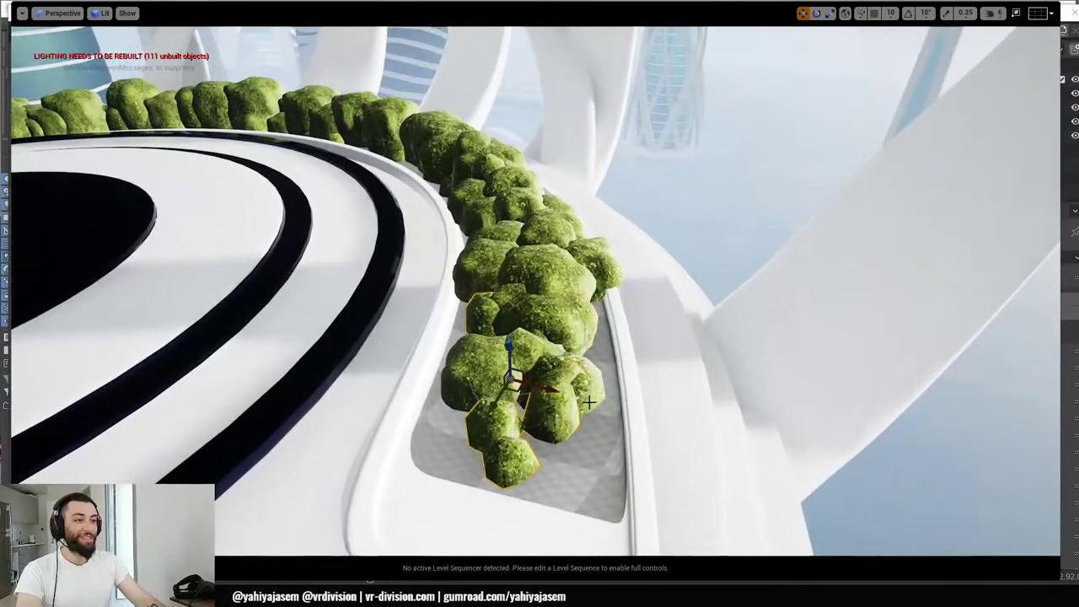
key(f)
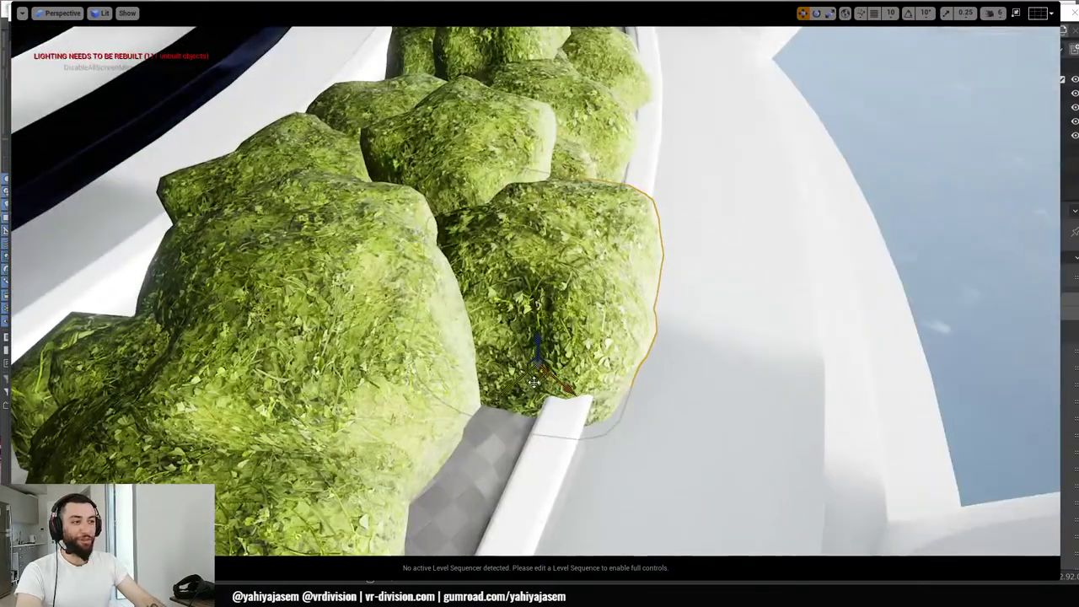
drag(535, 382, 439, 319)
right_drag(440, 319, 405, 300)
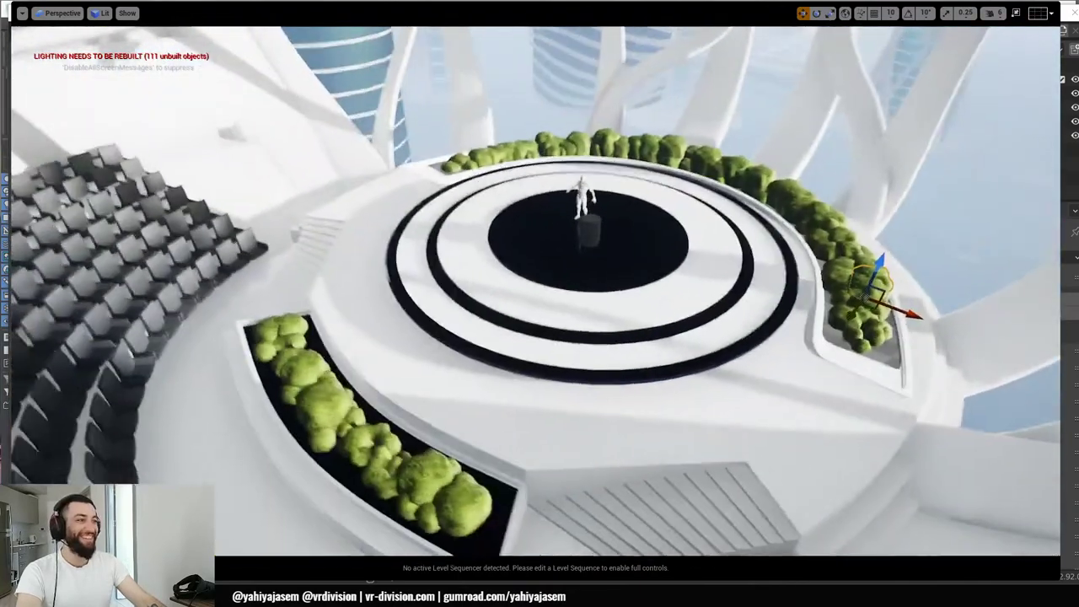
- Select the large bush at the end of the front planter, frame it, and orbit around it up close
click(464, 503)
key(f)
scroll(464, 503, up, 5)
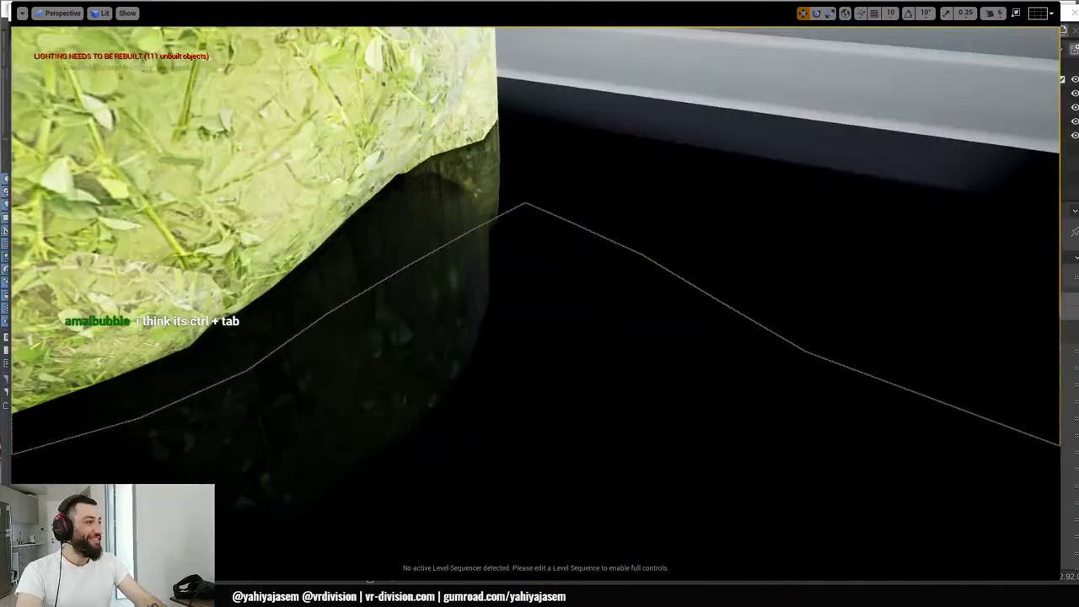
right_drag(585, 397, 585, 354)
key(s)
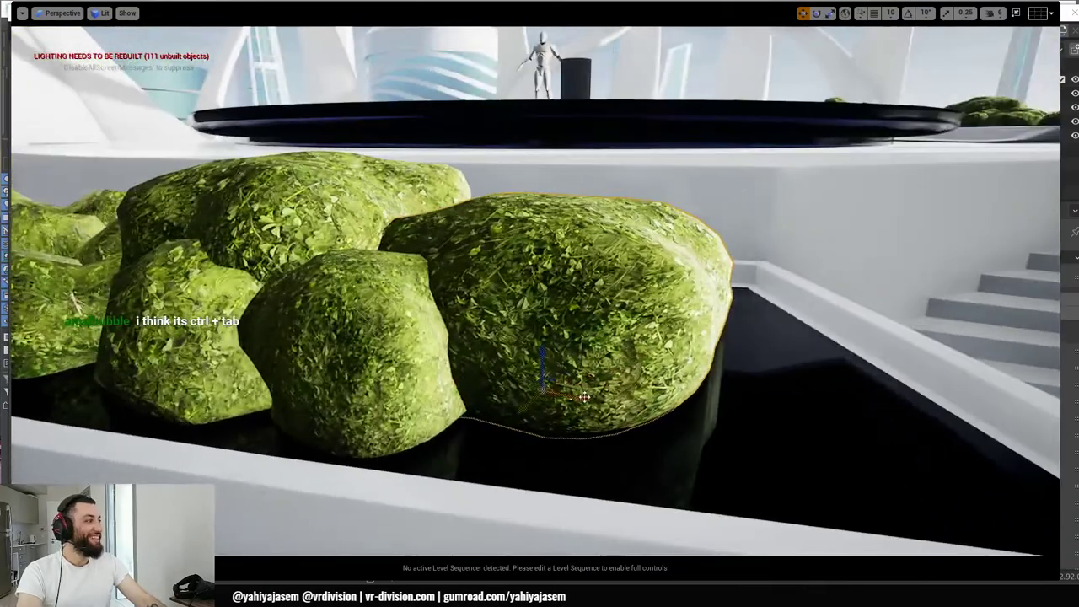
alt+drag(585, 396, 498, 417)
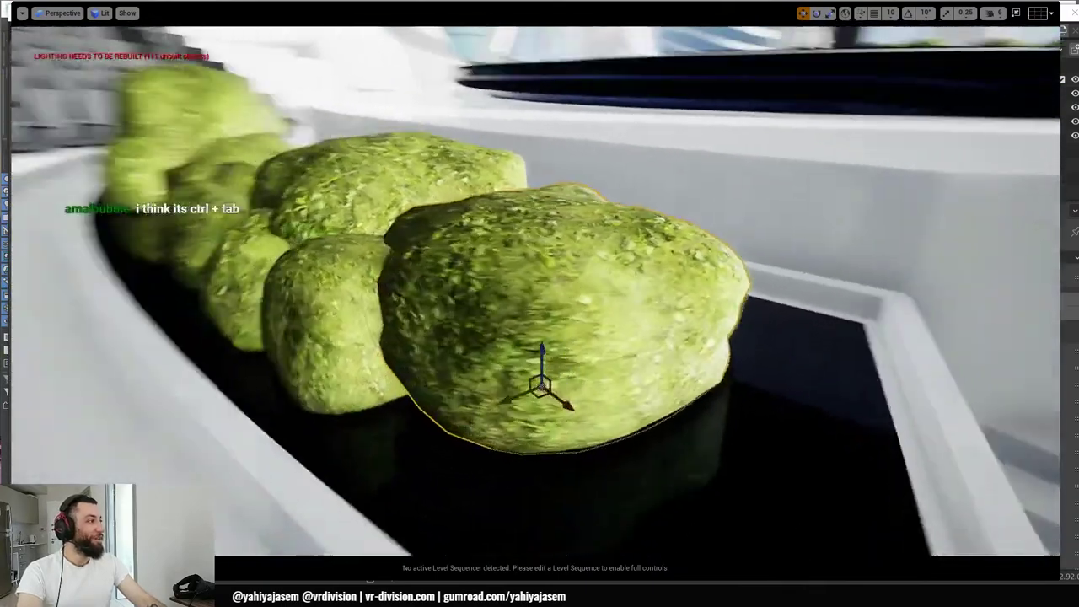
alt+drag(430, 384, 629, 371)
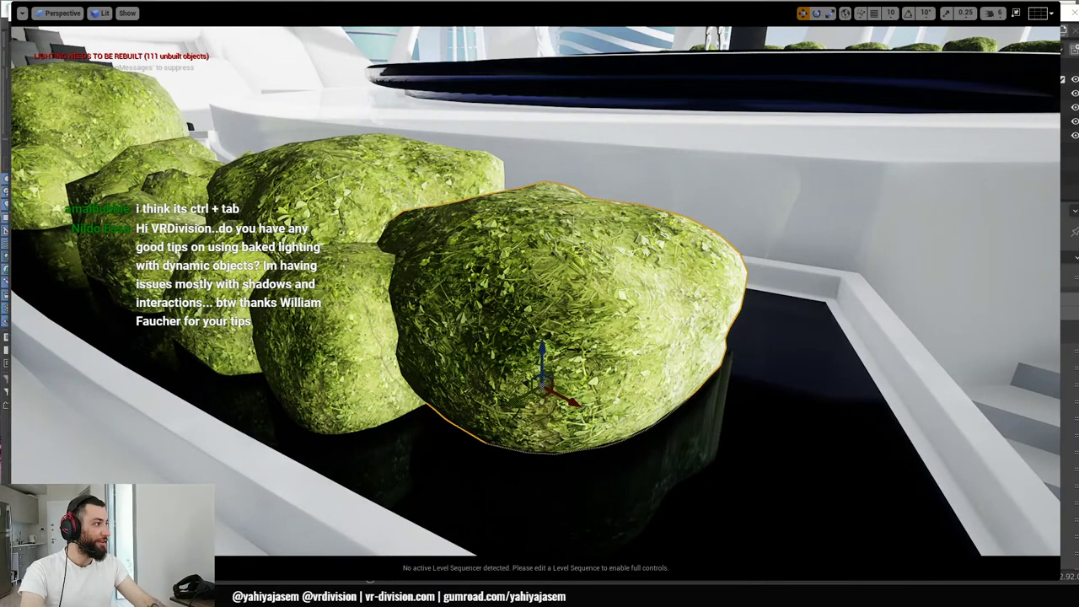
- Switch to Blender and try its walk navigation again around the two tall blocks
key(alt+Tab)
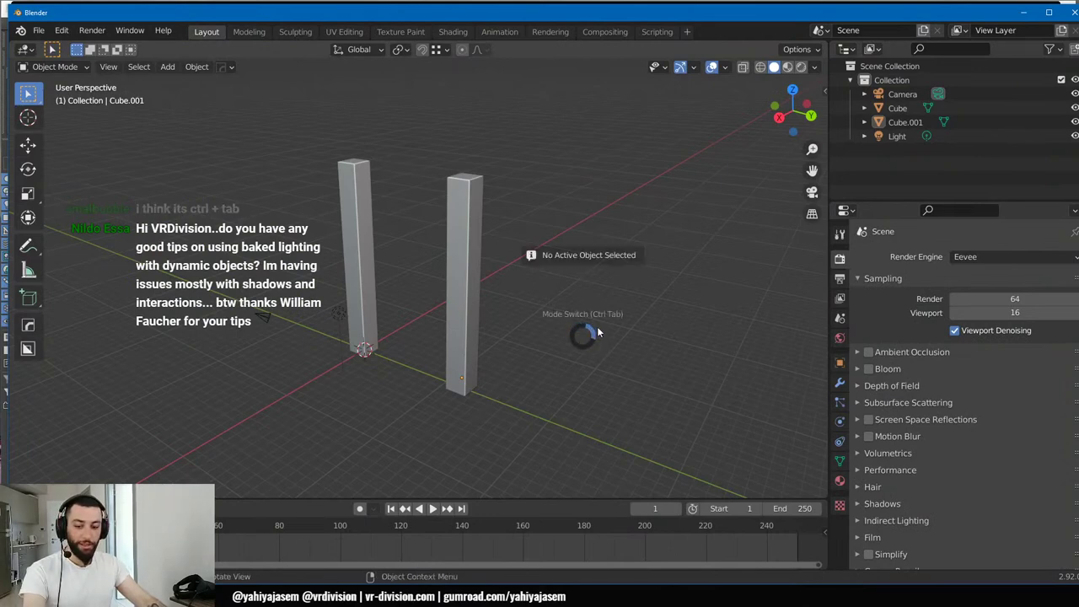
key(Escape)
key(shift+grave)
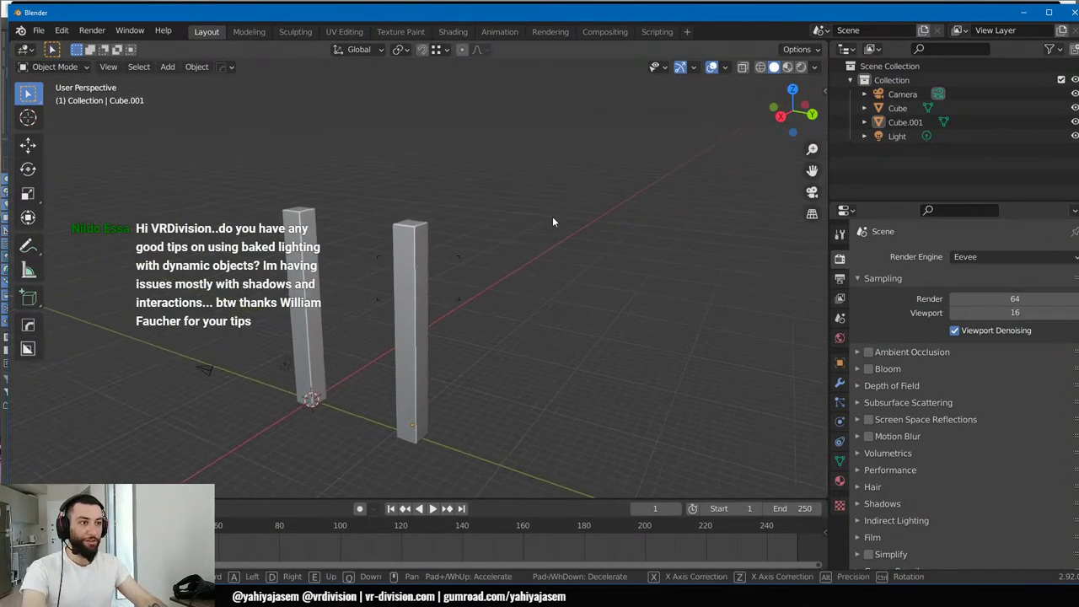
key(w)
click(310, 281)
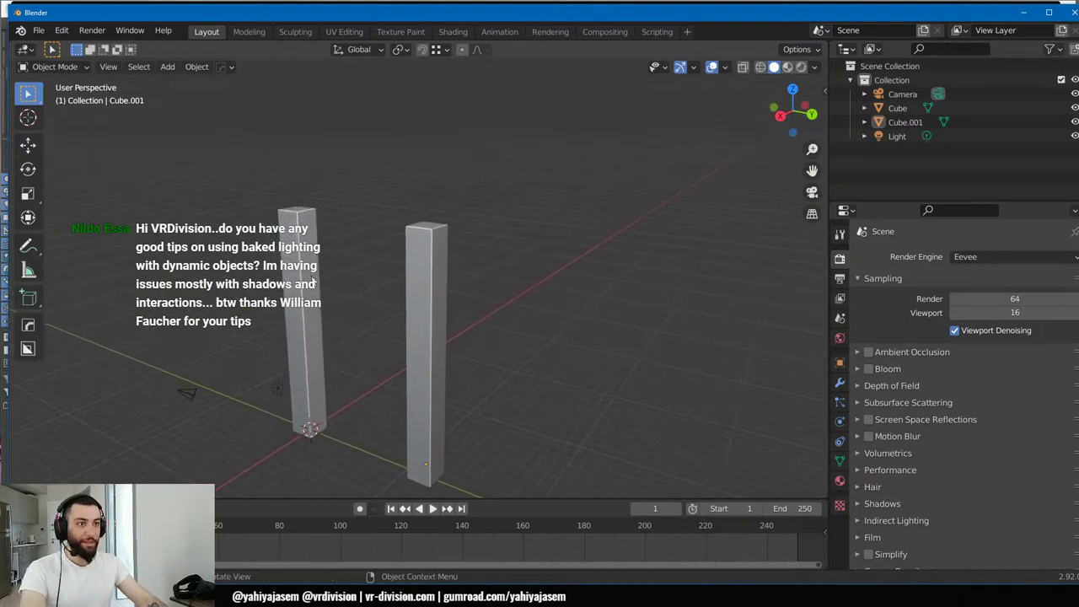
key(shift+grave)
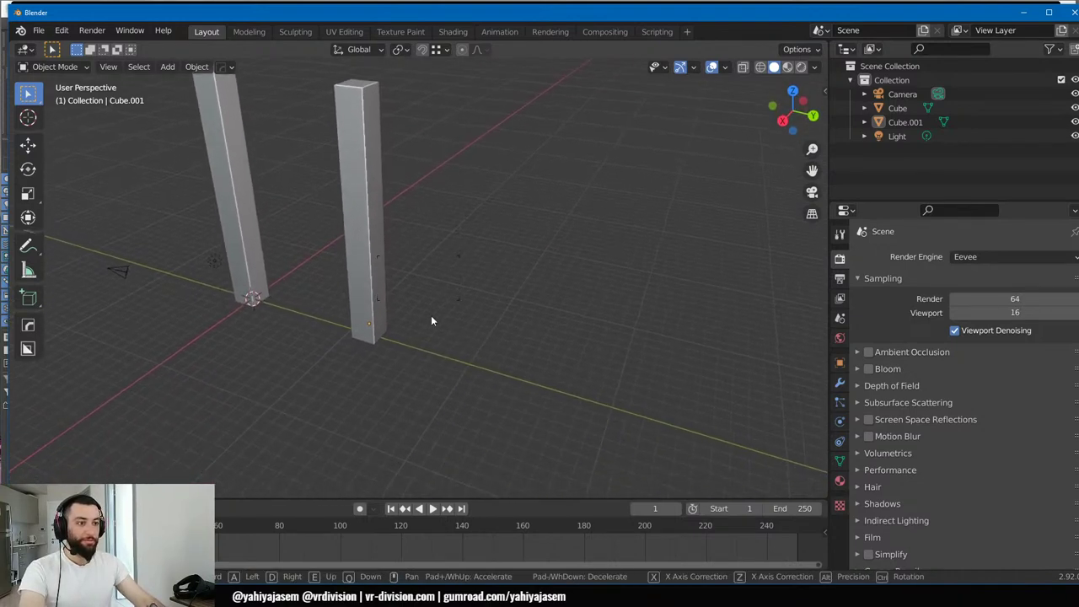
click(407, 221)
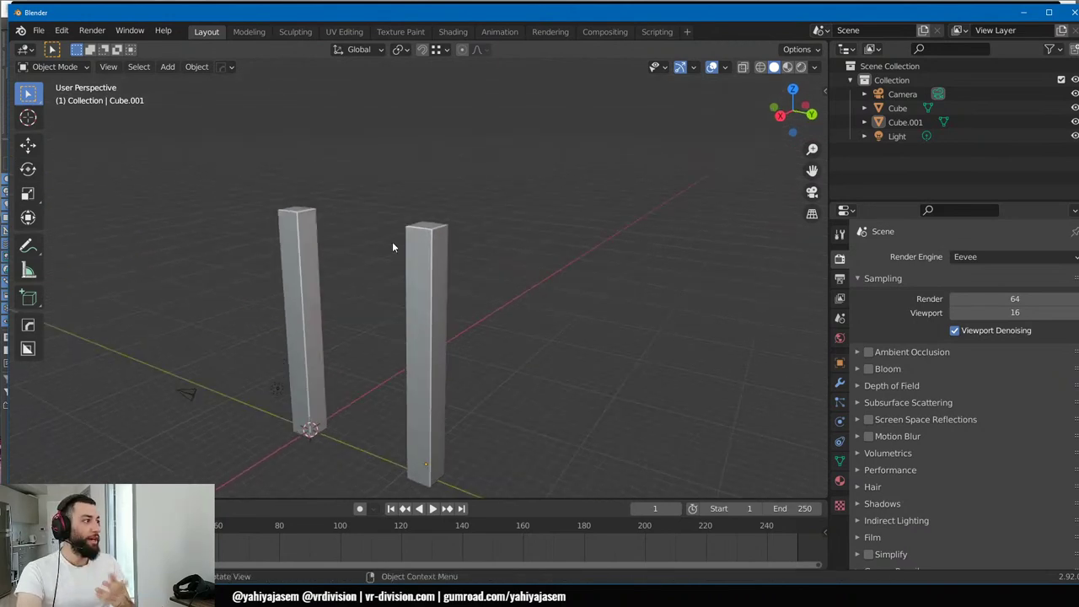
- Look through the scene camera, leave and re-enter its view by orbiting, and zoom the camera frame in and out
key(KP_0)
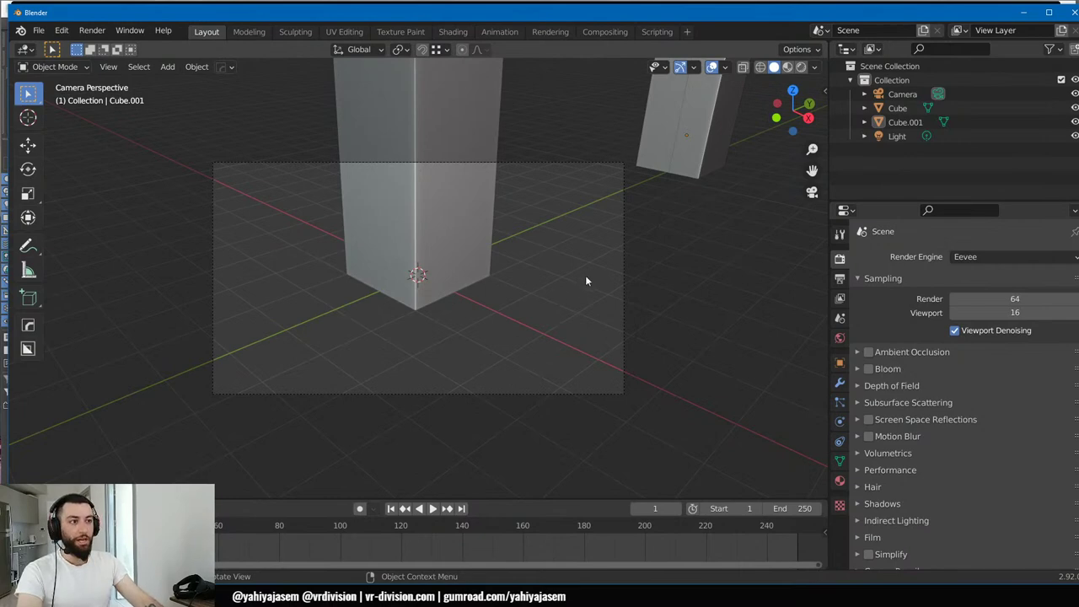
middle_drag(599, 260, 543, 256)
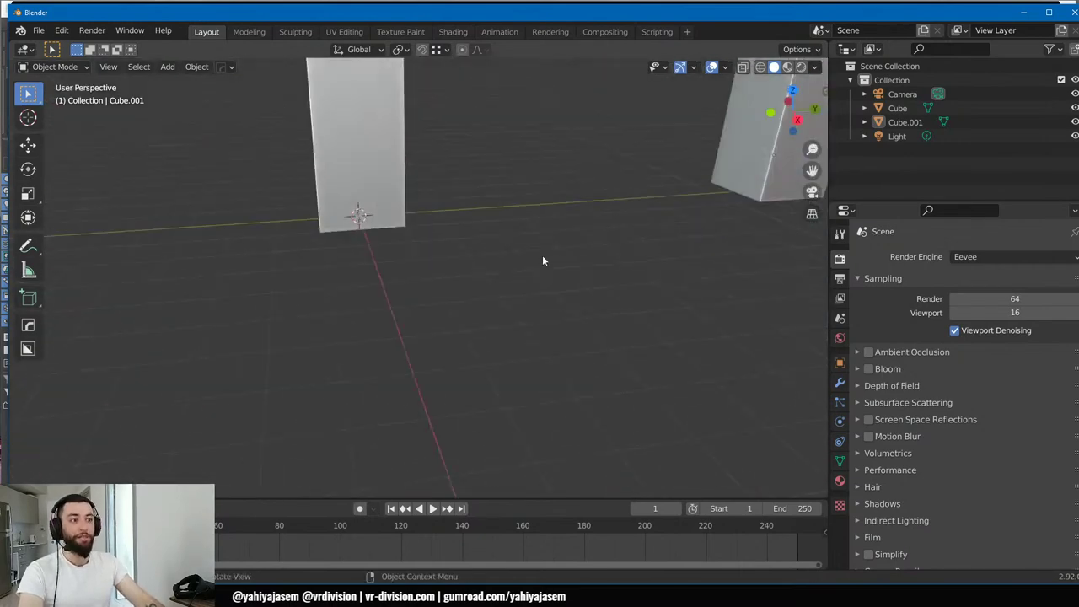
key(KP_0)
key(KP_0)
scroll(548, 258, down, 5)
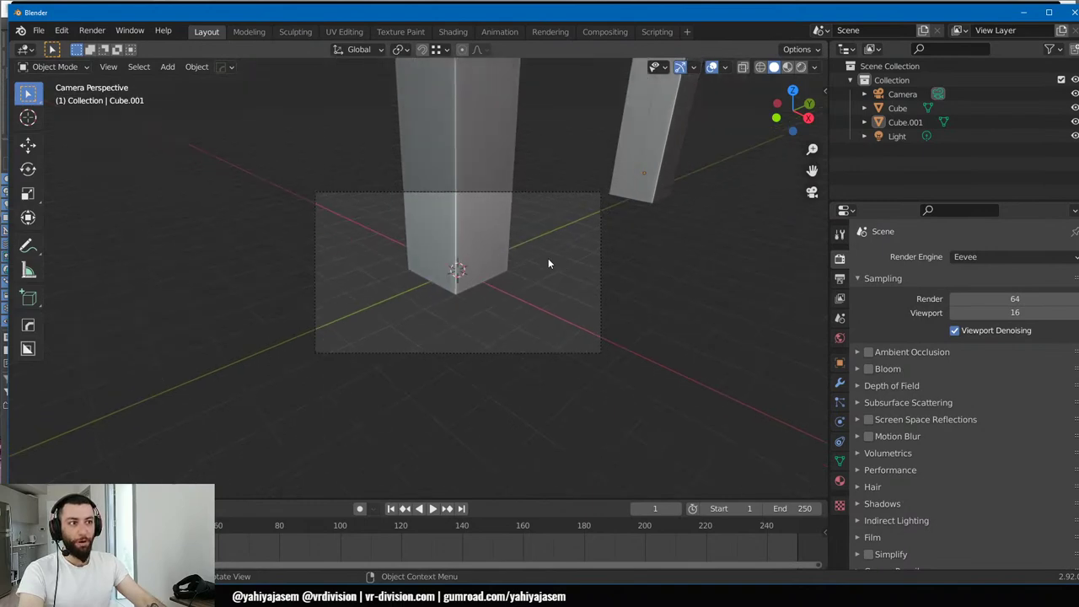
scroll(542, 245, up, 9)
scroll(449, 317, down, 8)
scroll(444, 331, up, 8)
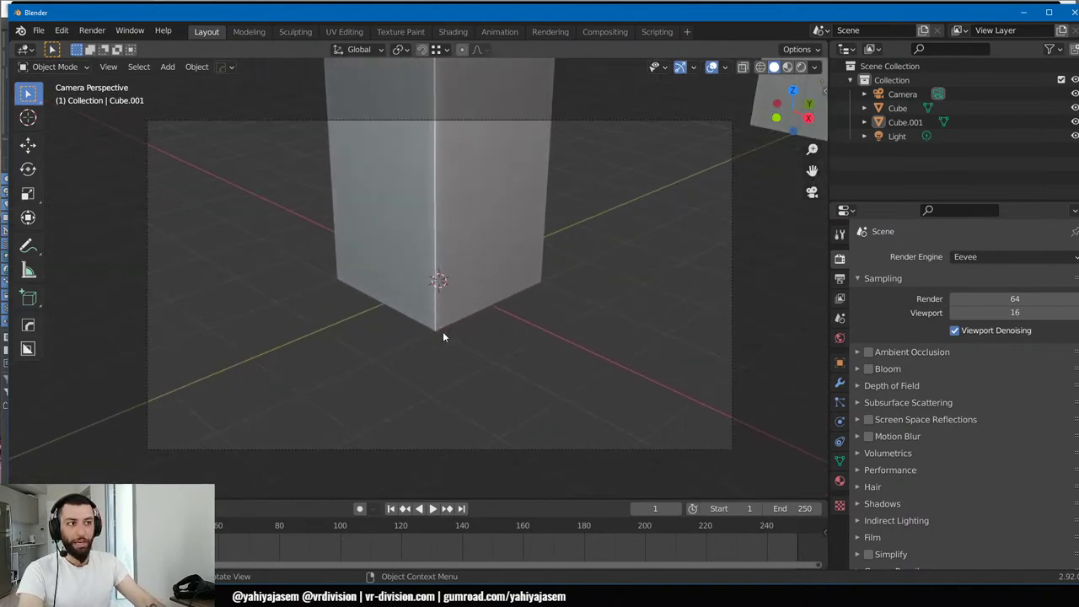
scroll(444, 332, down, 7)
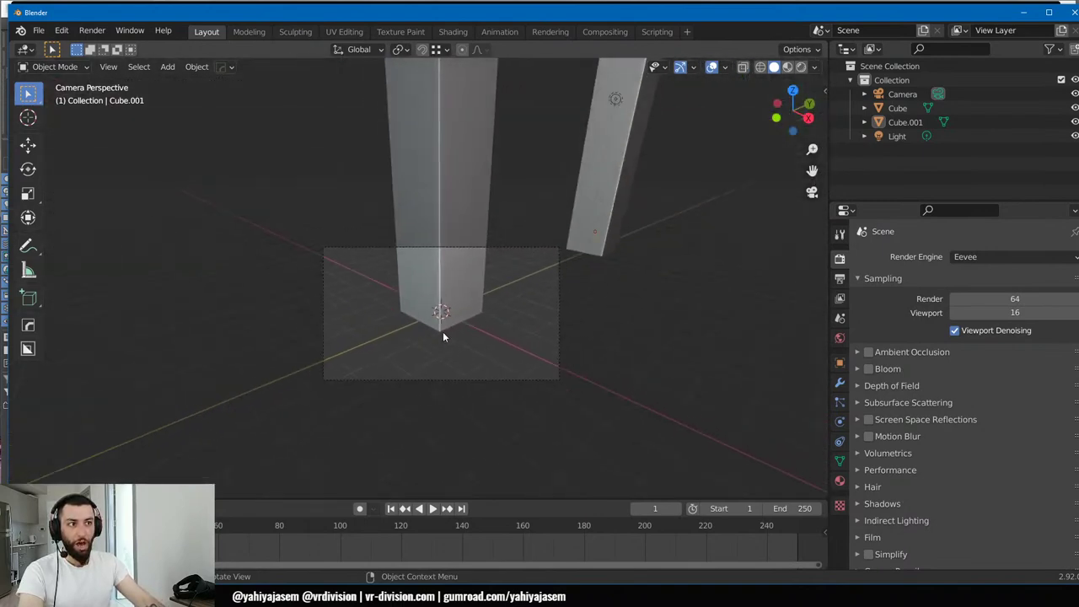
scroll(442, 331, up, 4)
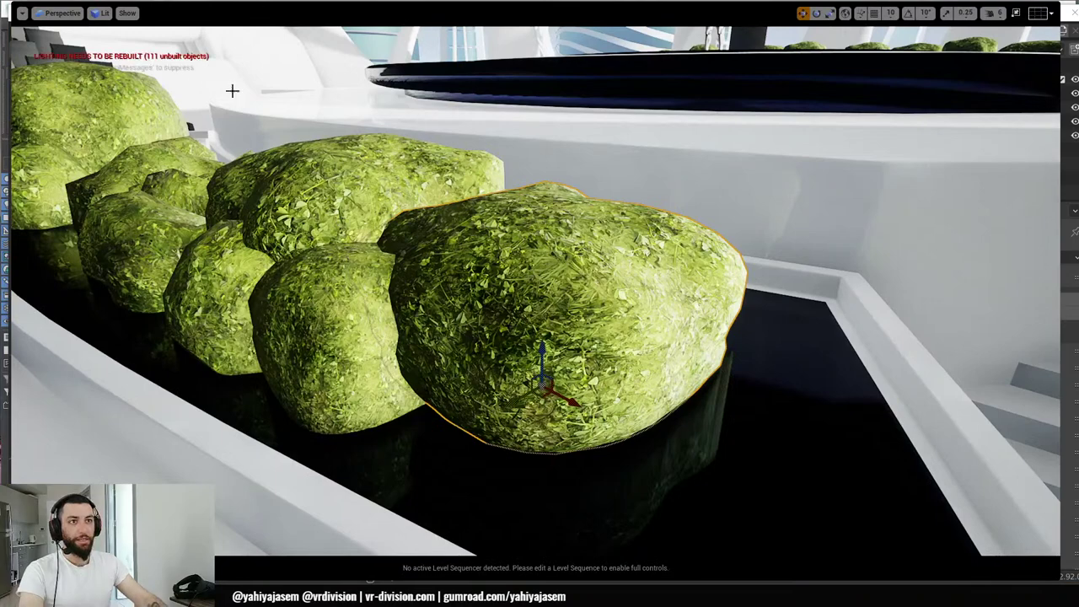
- Switch to Unreal Engine and create a CineCameraActor at the current viewpoint
click(62, 13)
click(21, 12)
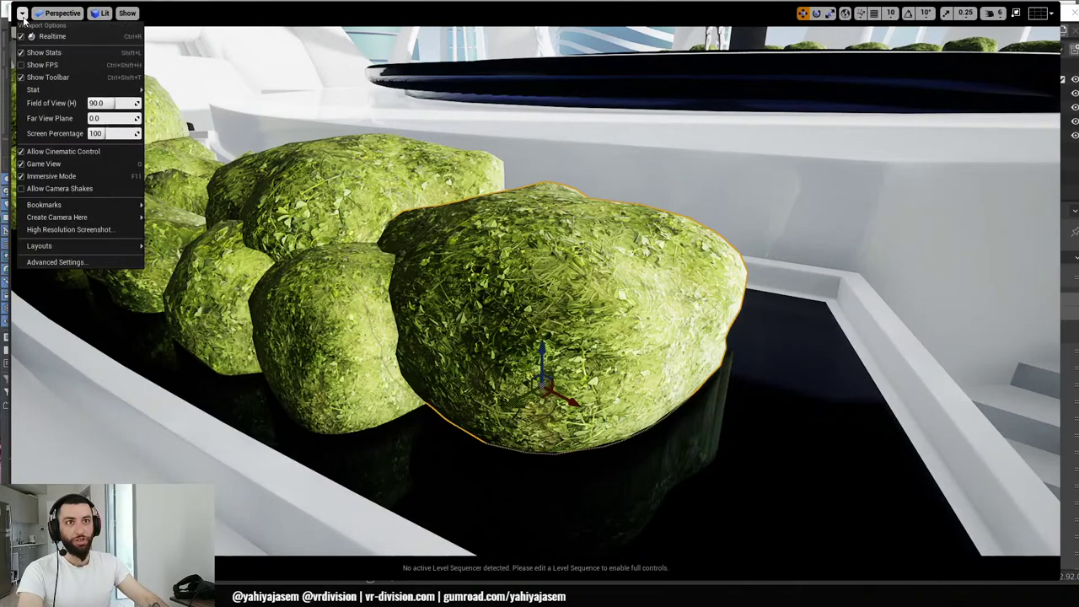
mouse_move(59, 217)
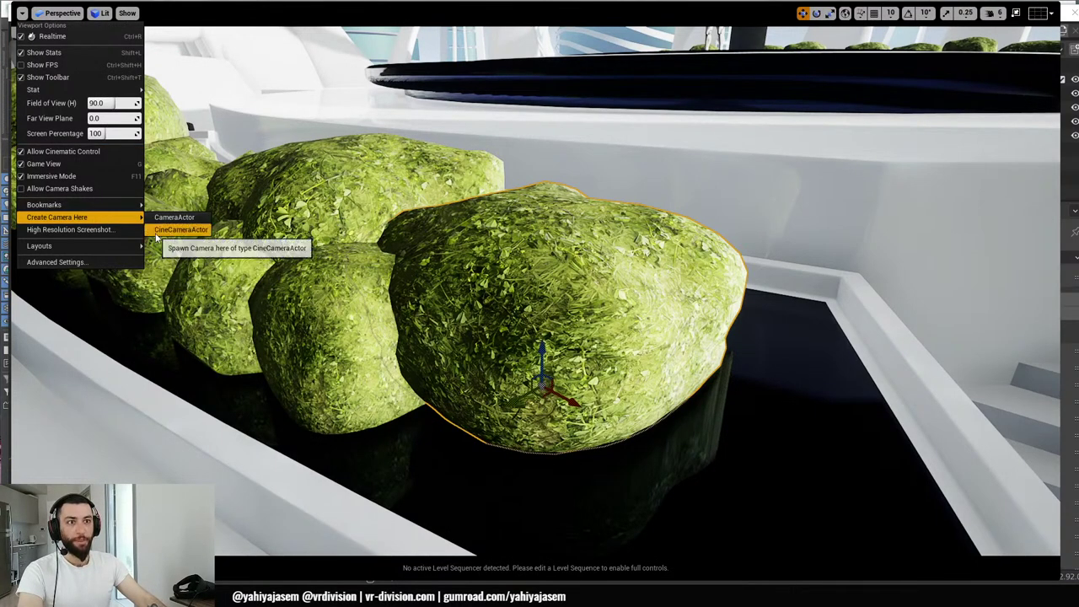
click(190, 224)
- Look through and pilot CineCameraActor1, flying around the bushes in the front planter
click(62, 13)
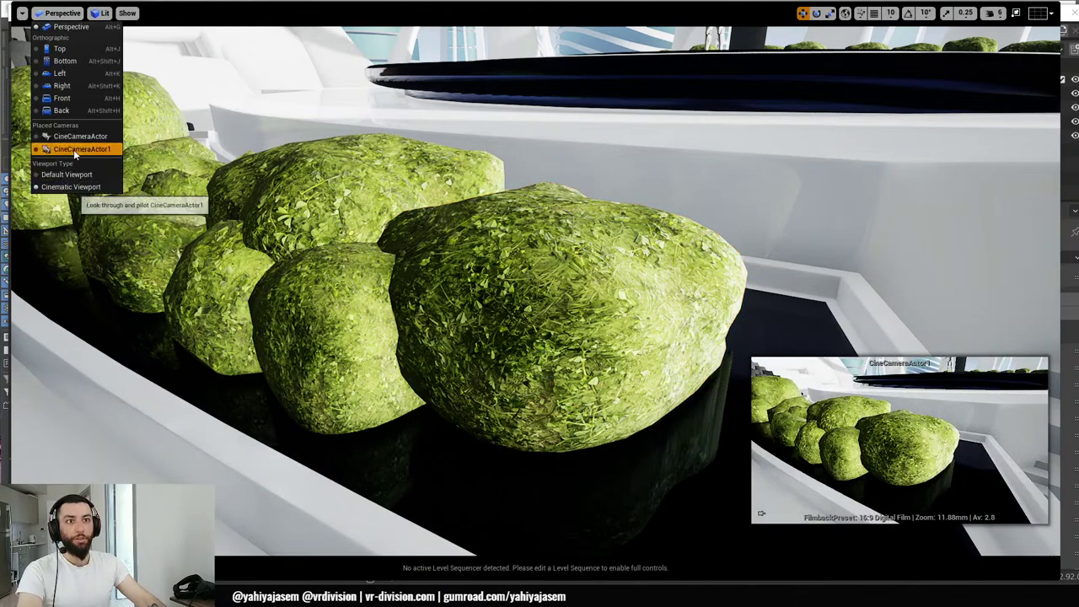
click(74, 149)
key(s)
right_drag(391, 229, 390, 229)
key(w)
click(23, 29)
key(w)
right_drag(494, 219, 547, 227)
click(494, 219)
- Switch to Blender, select the scene camera beside the blocks, and look through it
key(alt+Tab)
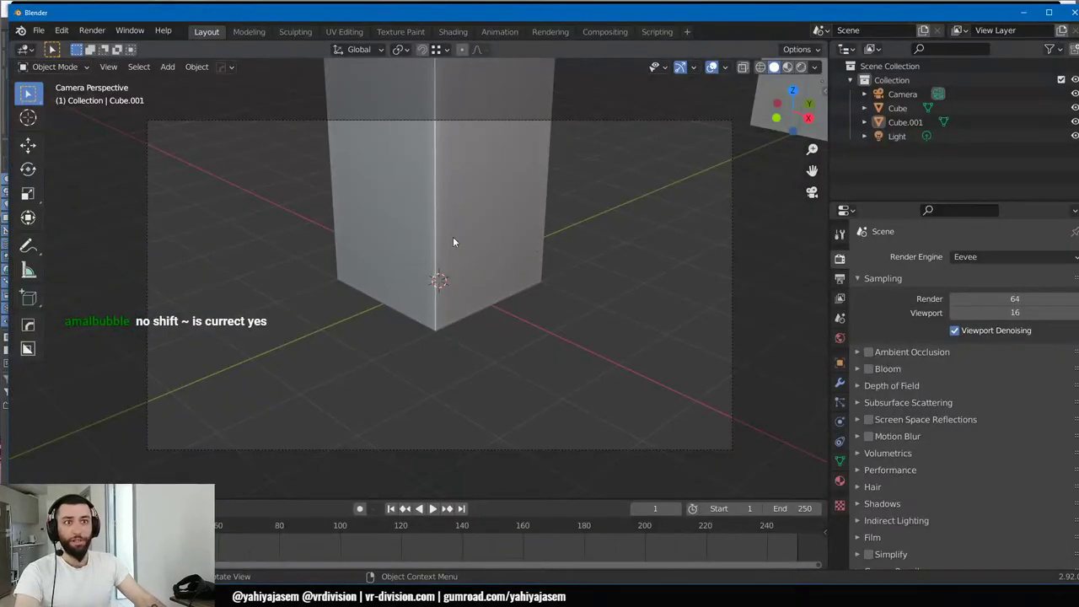
middle_drag(477, 253, 533, 253)
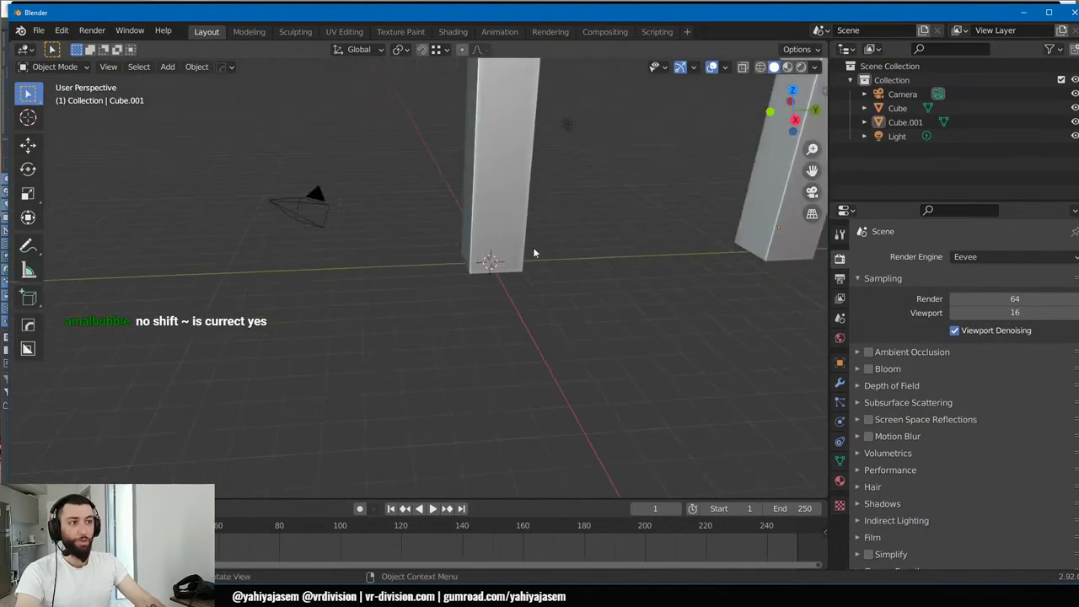
click(344, 209)
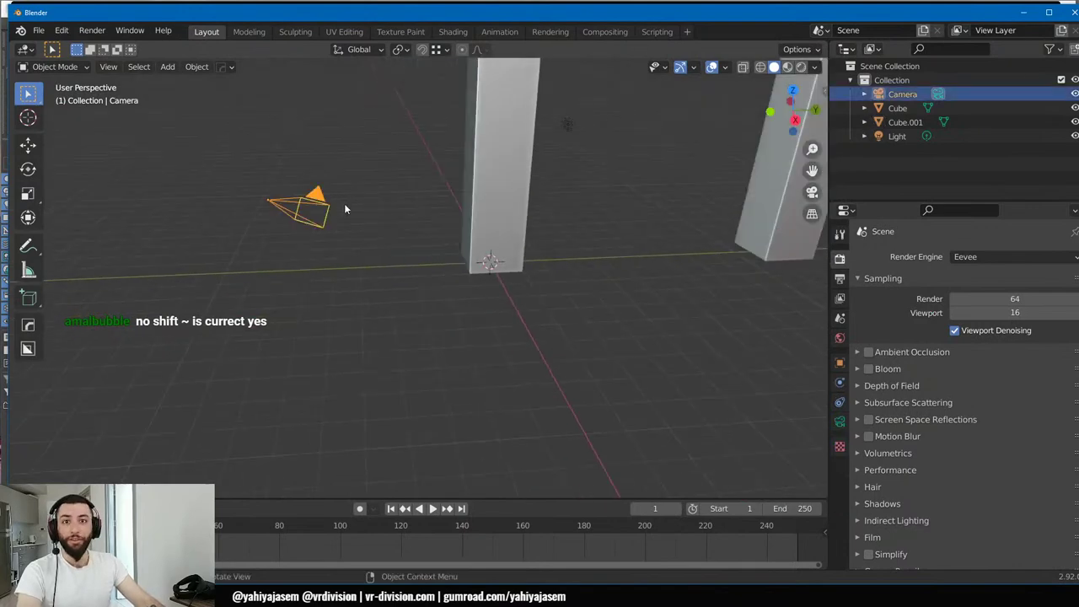
key(KP_0)
- Alternate between the free perspective and the camera view, zooming and panning to compare how each one navigates
middle_drag(558, 210, 570, 183)
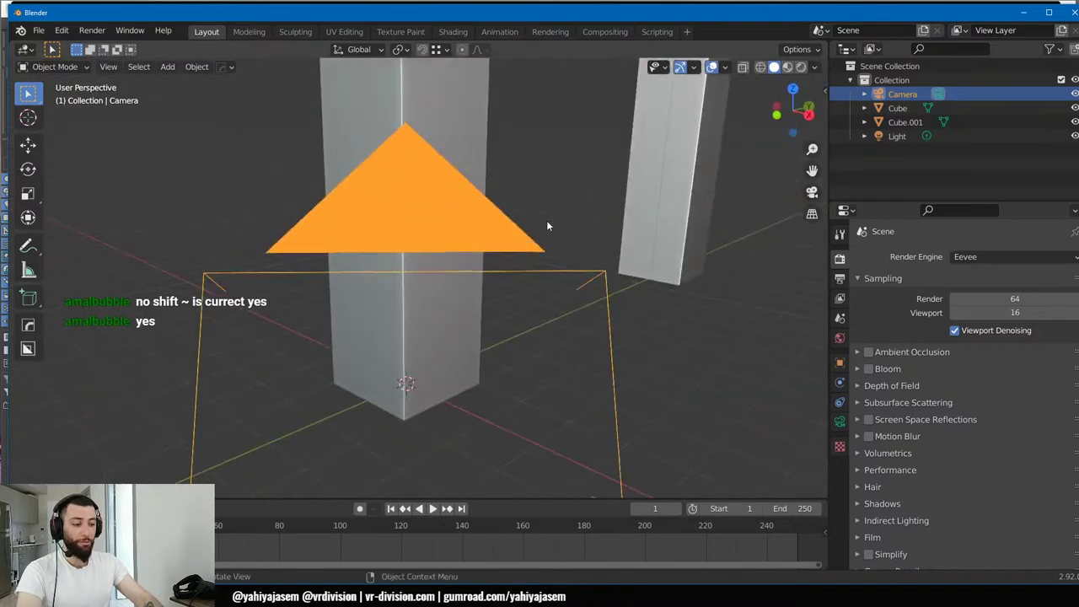
key(KP_0)
scroll(555, 231, up, 5)
shift+middle_drag(475, 281, 523, 330)
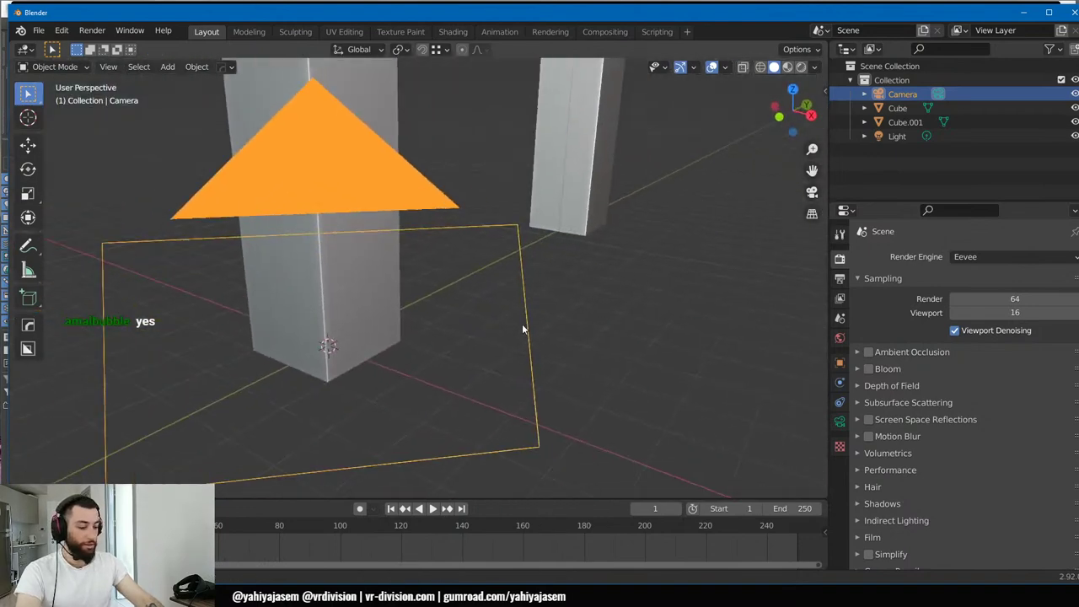
key(KP_0)
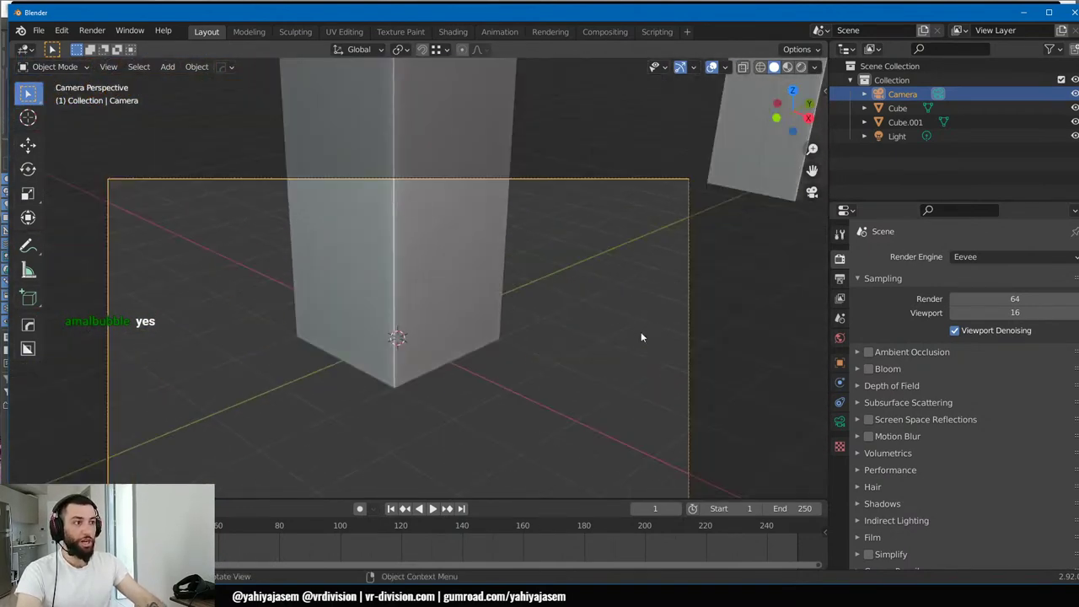
middle_drag(641, 337, 626, 313)
key(KP_0)
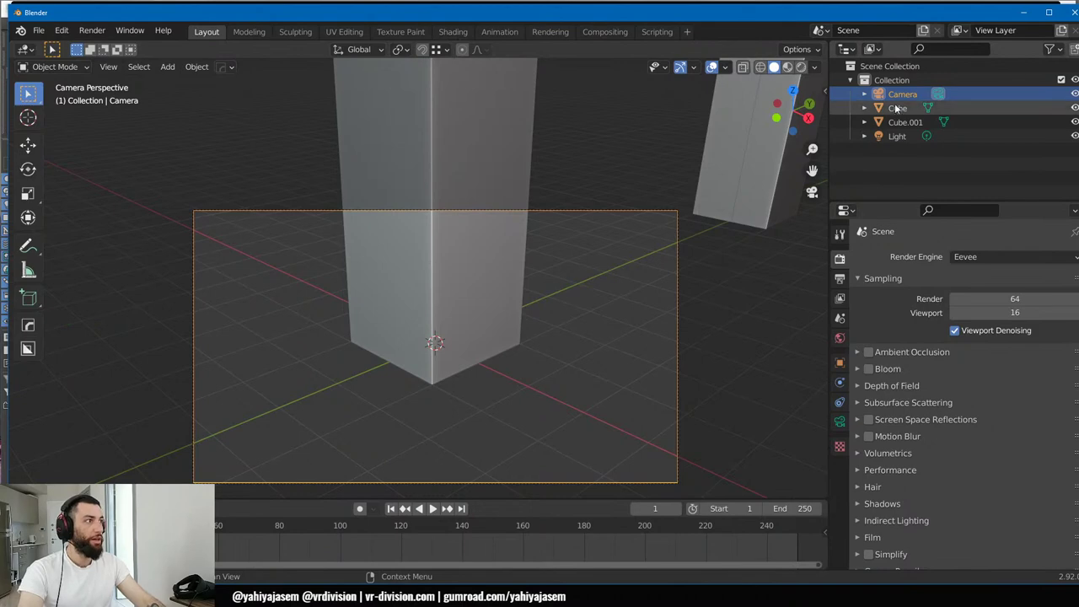
- Move the camera along its local Z axis while looking through it, and orbit out to the free perspective
click(485, 323)
click(484, 323)
key(g)
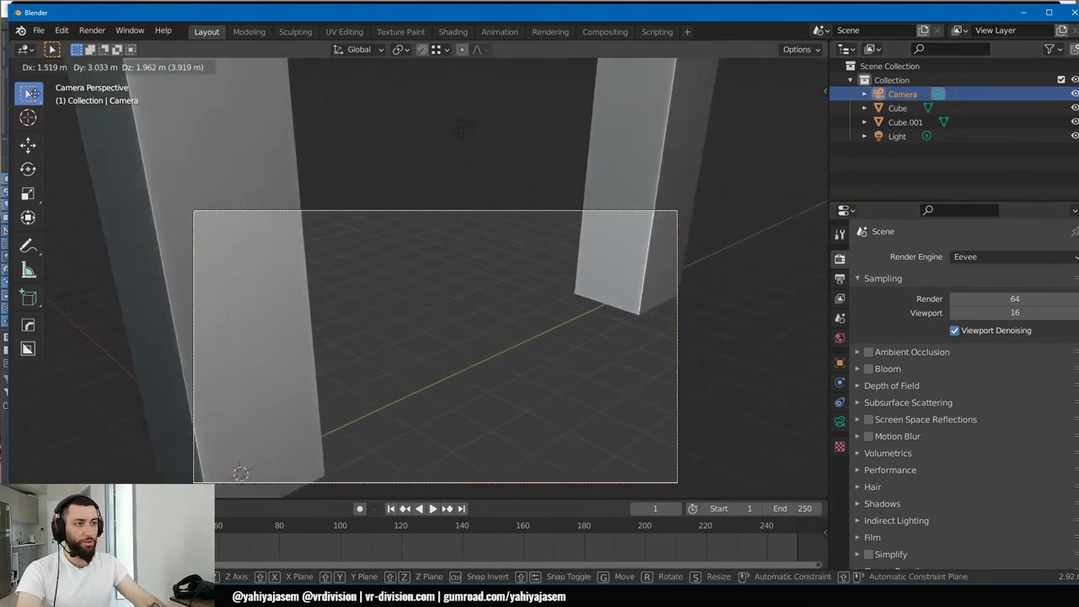
key(z)
key(z)
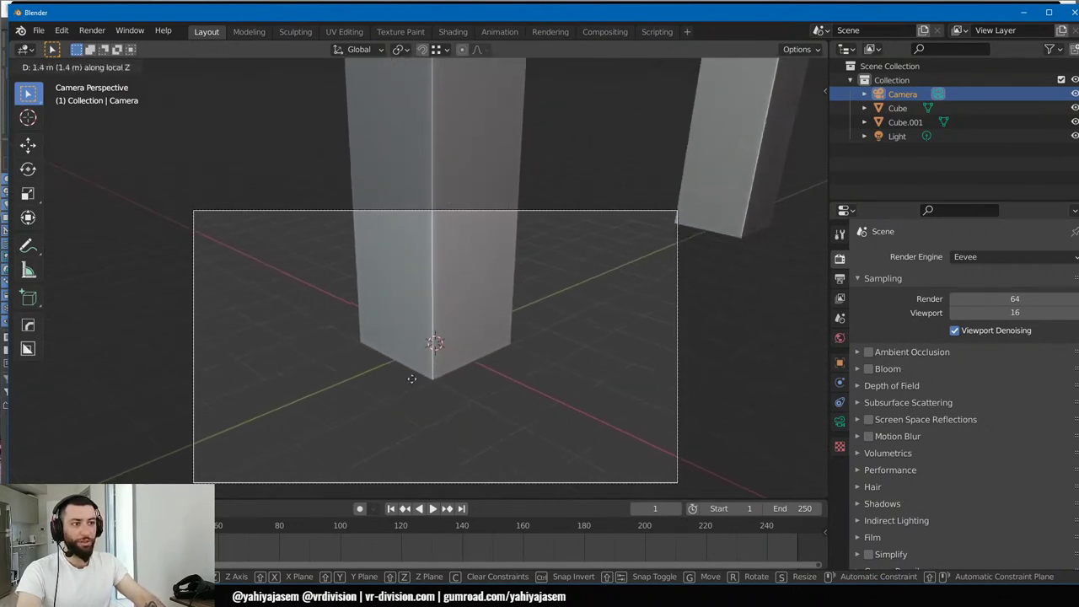
click(403, 364)
middle_drag(407, 364, 436, 354)
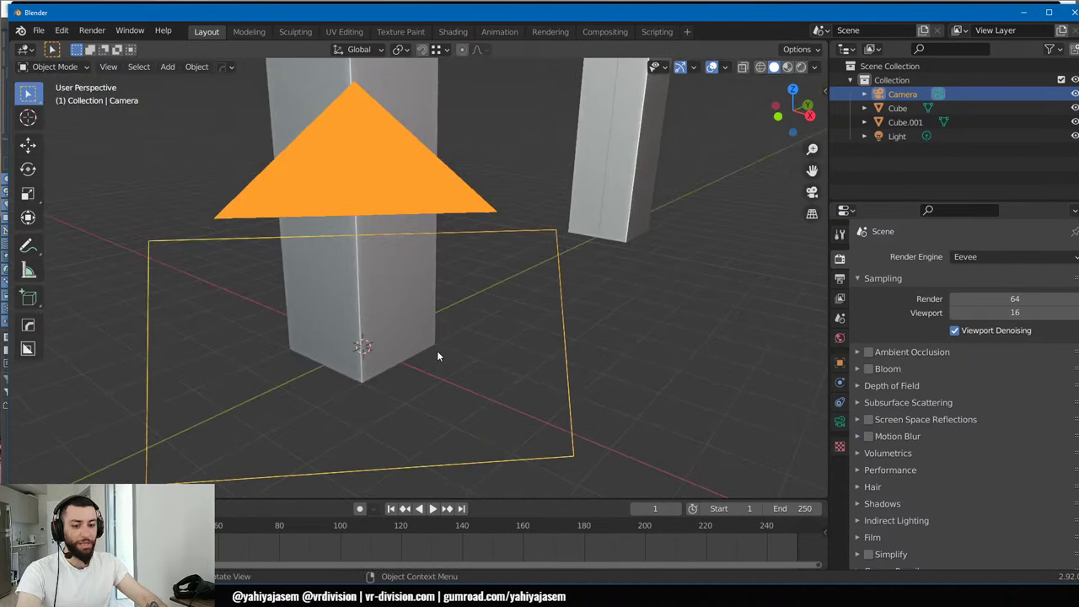
- Try to move the camera freely in the perspective view, and look through it again with nothing selected
scroll(593, 339, down, 5)
middle_drag(590, 339, 396, 352)
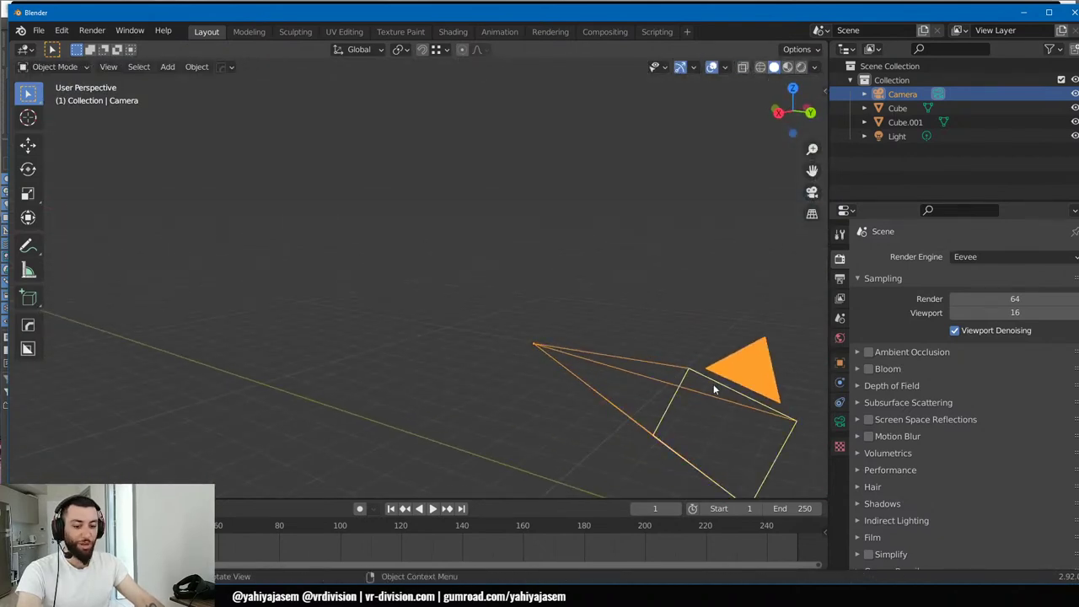
shift+middle_drag(713, 386, 477, 309)
key(g)
click(469, 215)
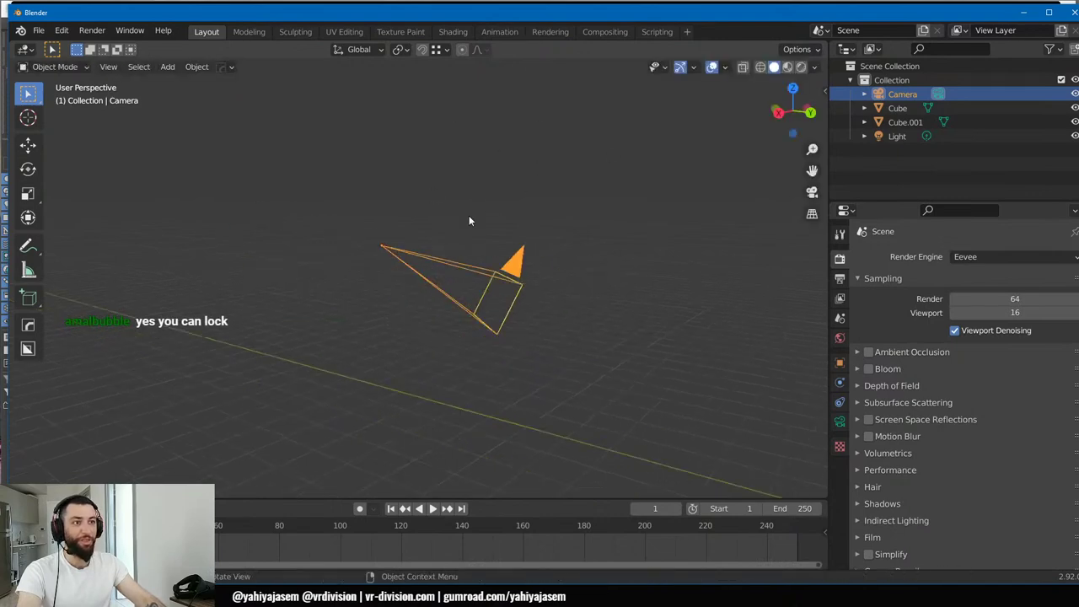
key(KP_0)
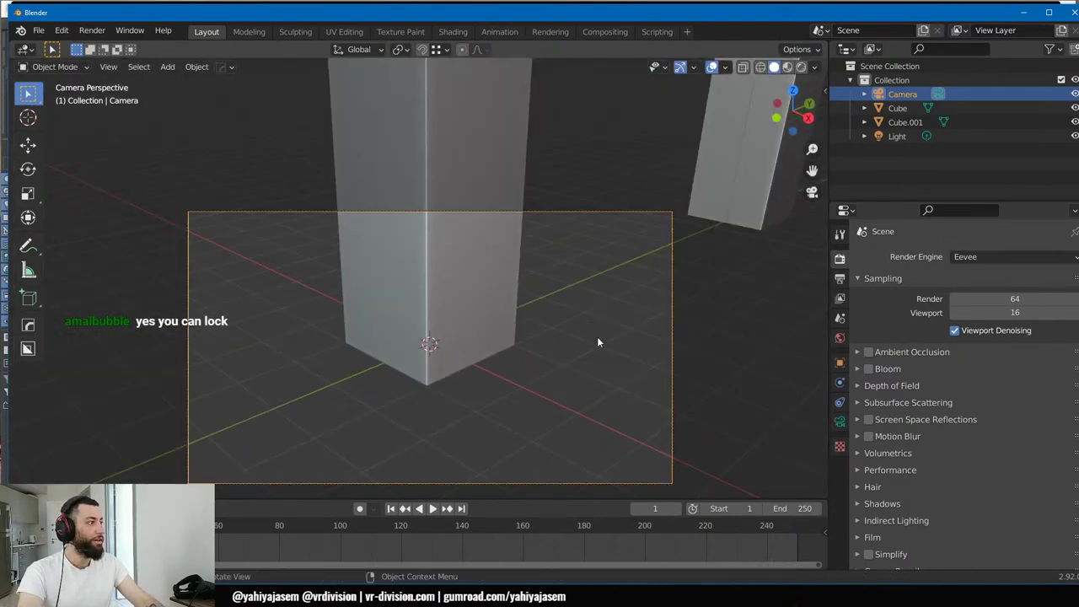
click(597, 336)
scroll(618, 332, down, 3)
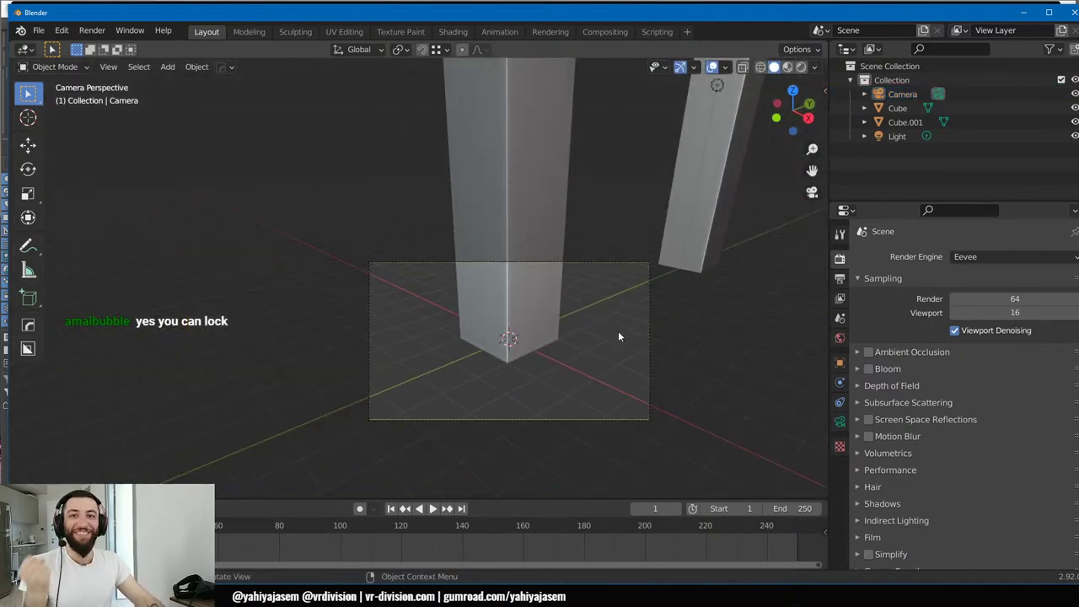
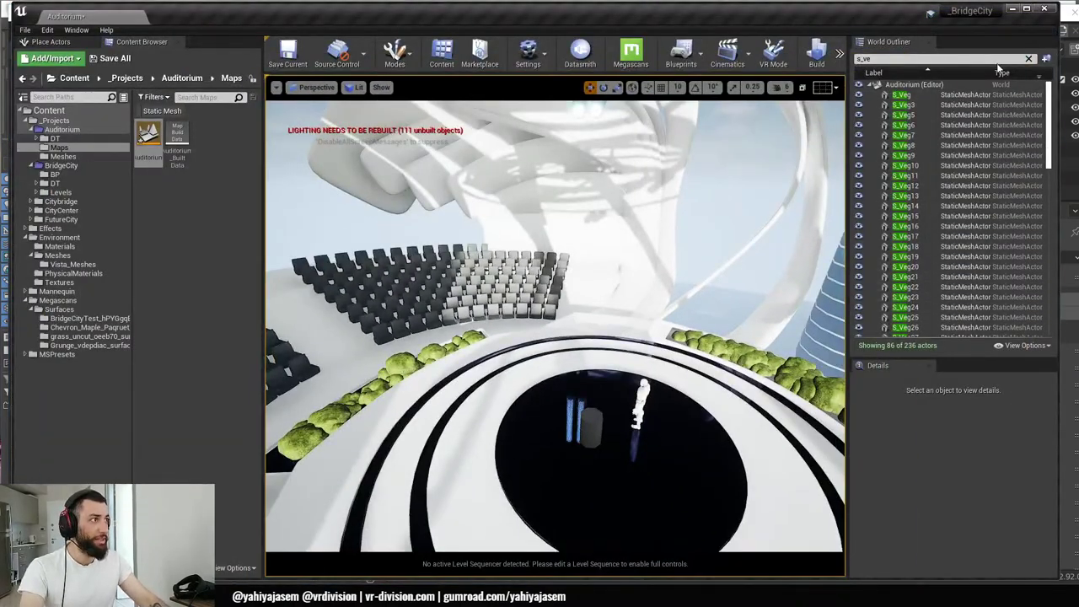
- Switch to Unreal Engine, clear the World Outliner search, and show the World Settings in the enlarged details area
click(1028, 60)
drag(904, 355, 904, 278)
click(528, 52)
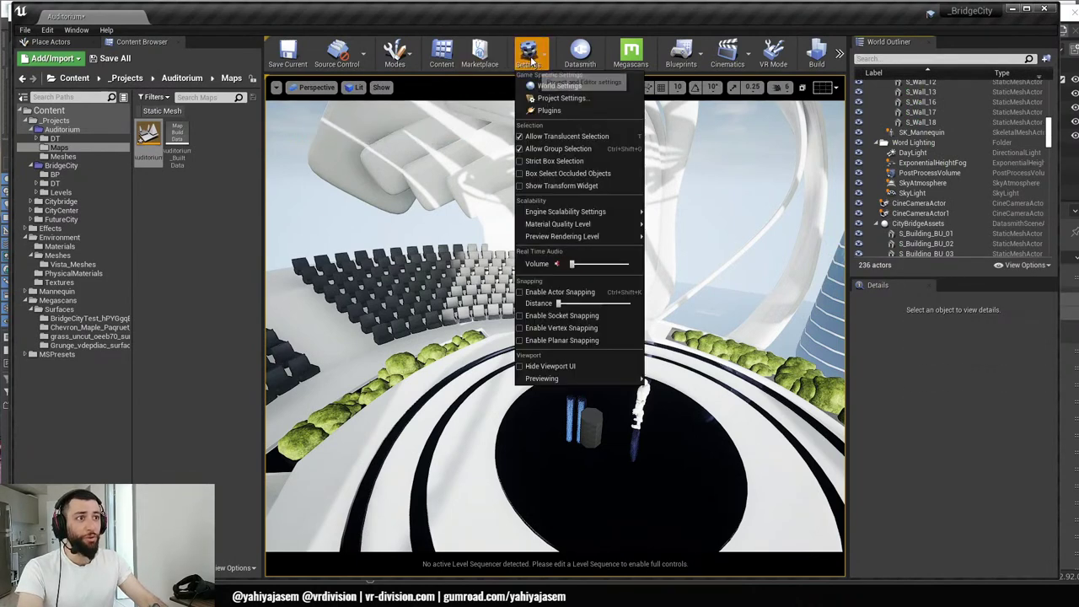
click(559, 85)
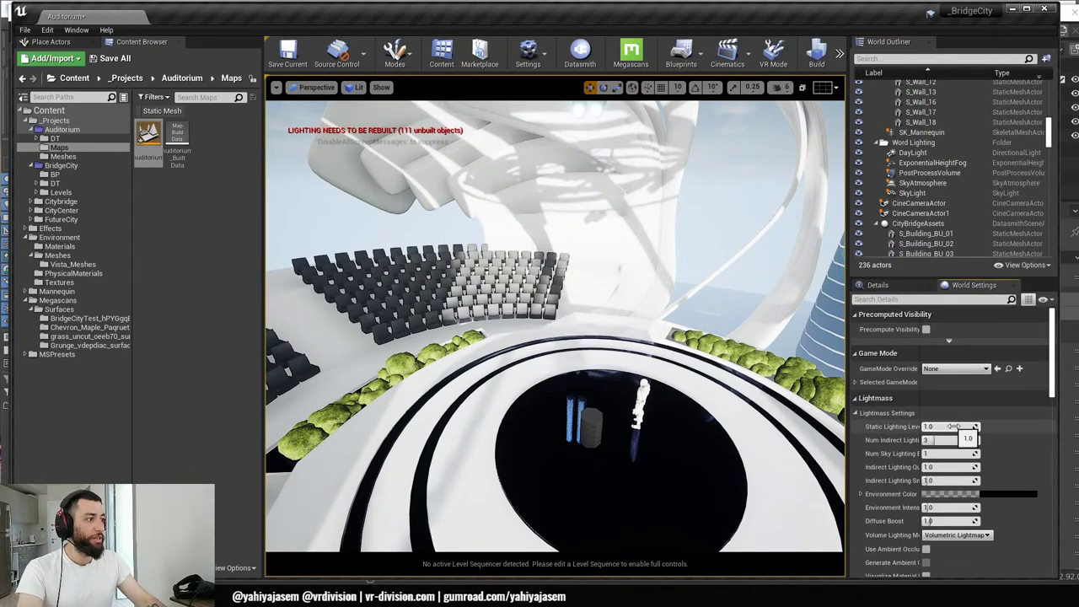
- Examine the volumetric lightmap options in the Lightmass settings, widening the name column temporarily to read their full labels
scroll(958, 456, down, 5)
scroll(951, 467, down, 1)
drag(921, 451, 977, 451)
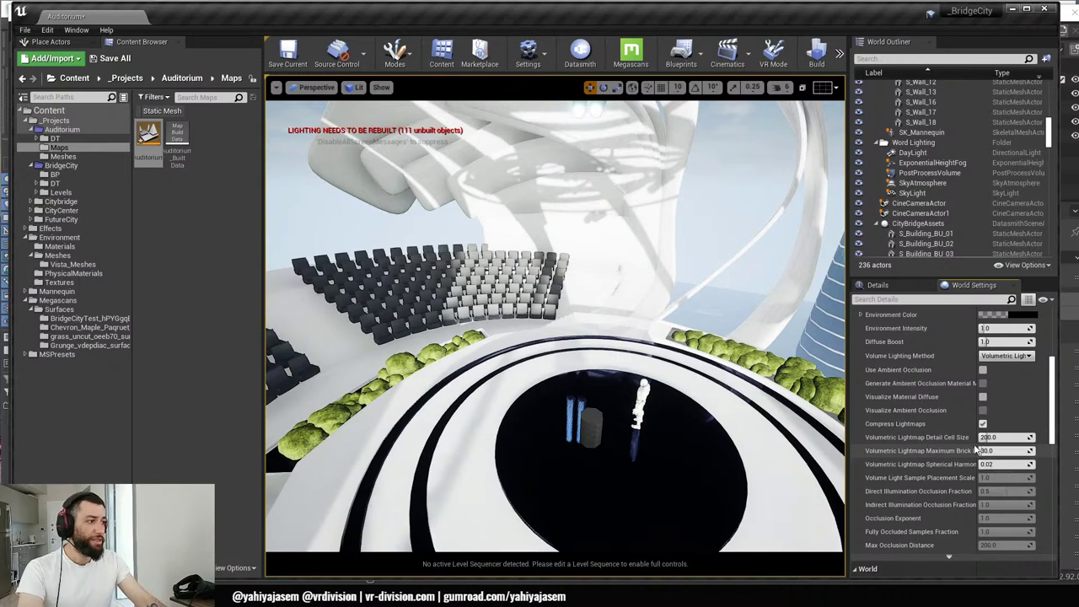
drag(976, 451, 935, 451)
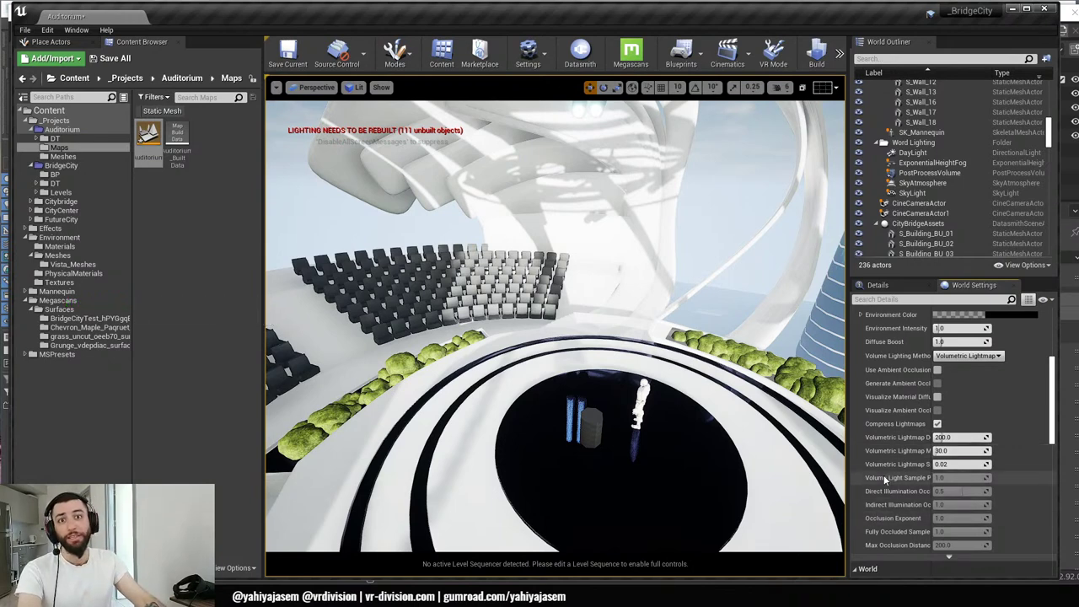
mouse_move(880, 480)
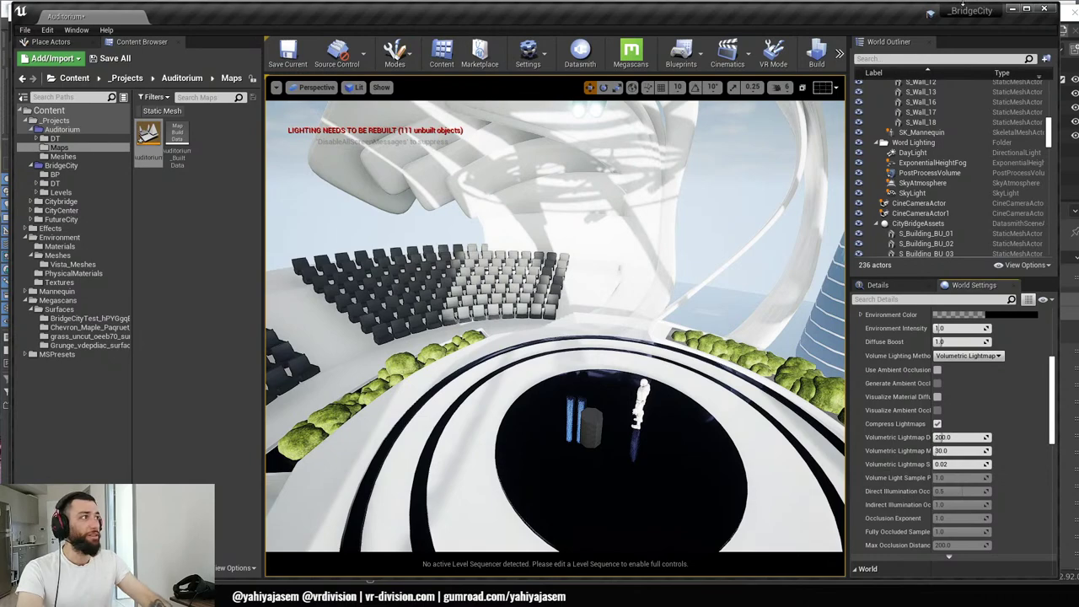
- Switch to Blender, enable Local Camera in the sidebar's view settings, and test it by orbiting out and returning to the camera view
click(1013, 9)
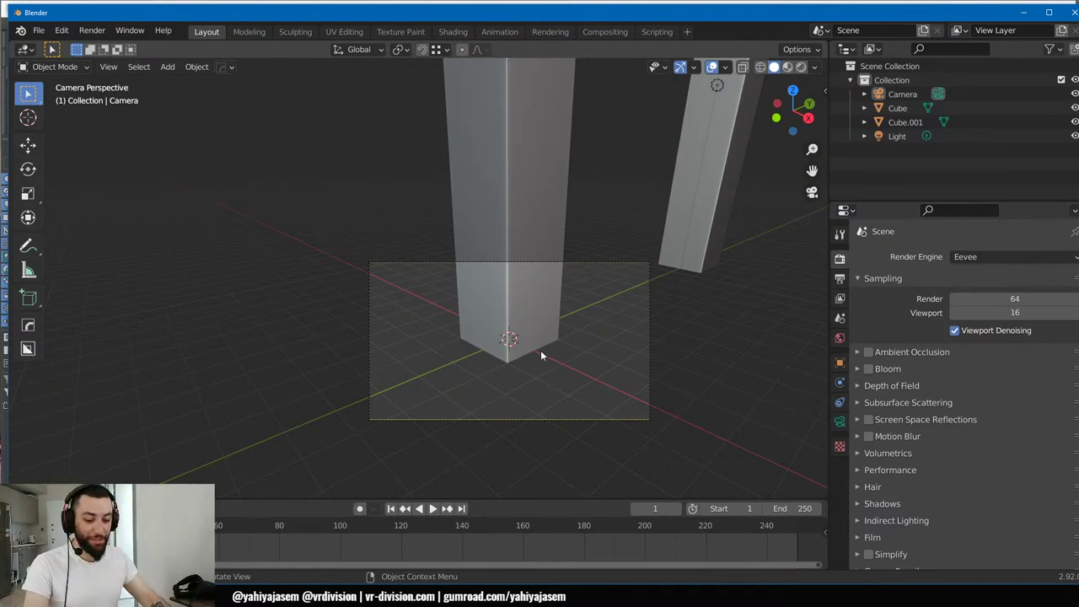
scroll(541, 350, up, 3)
key(n)
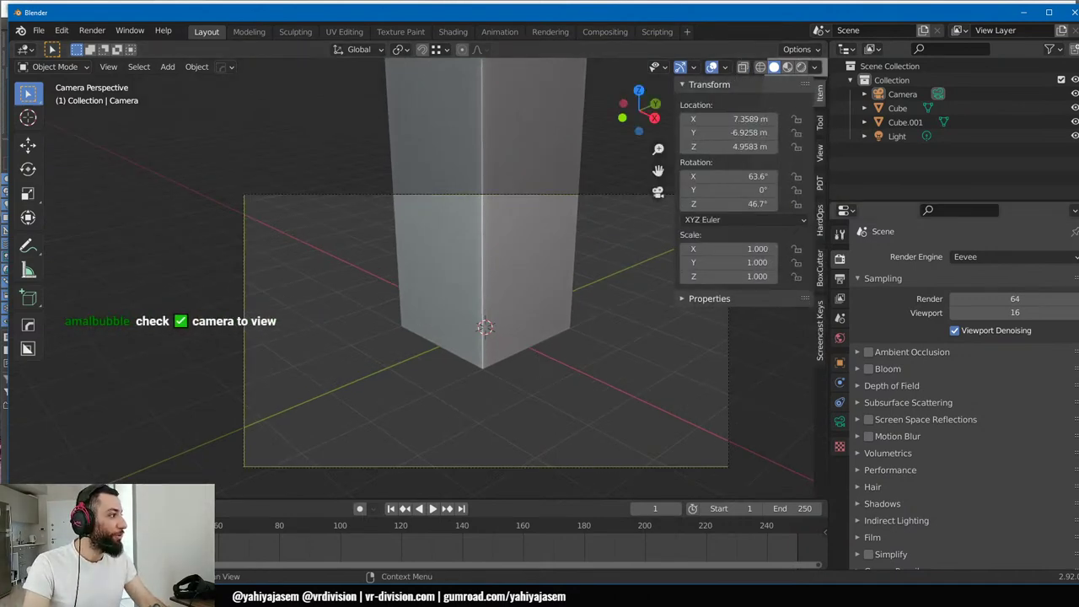
click(821, 152)
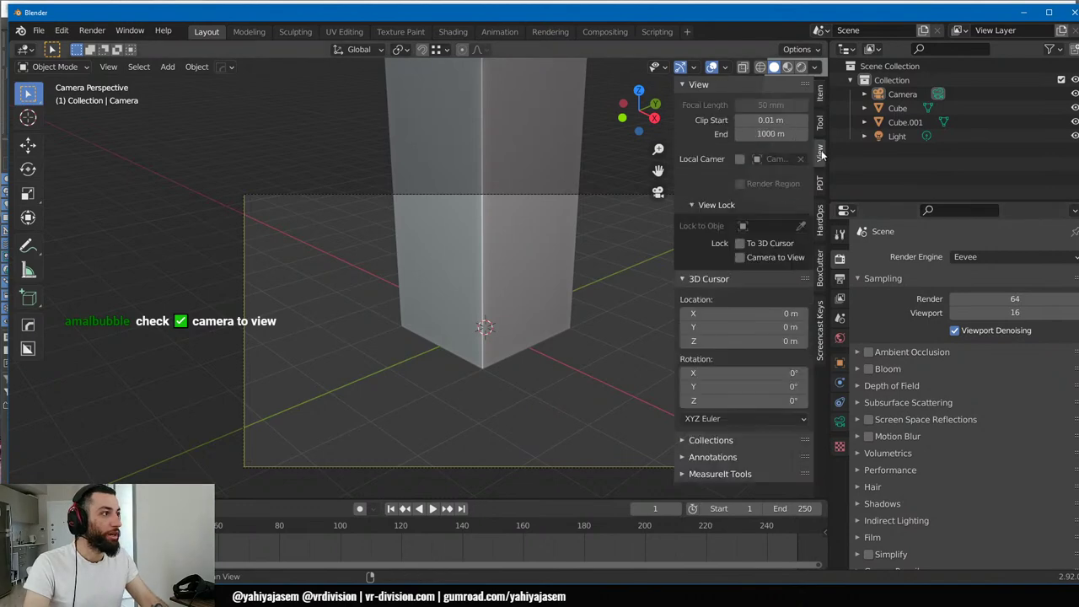
middle_drag(530, 321, 521, 325)
scroll(532, 321, down, 2)
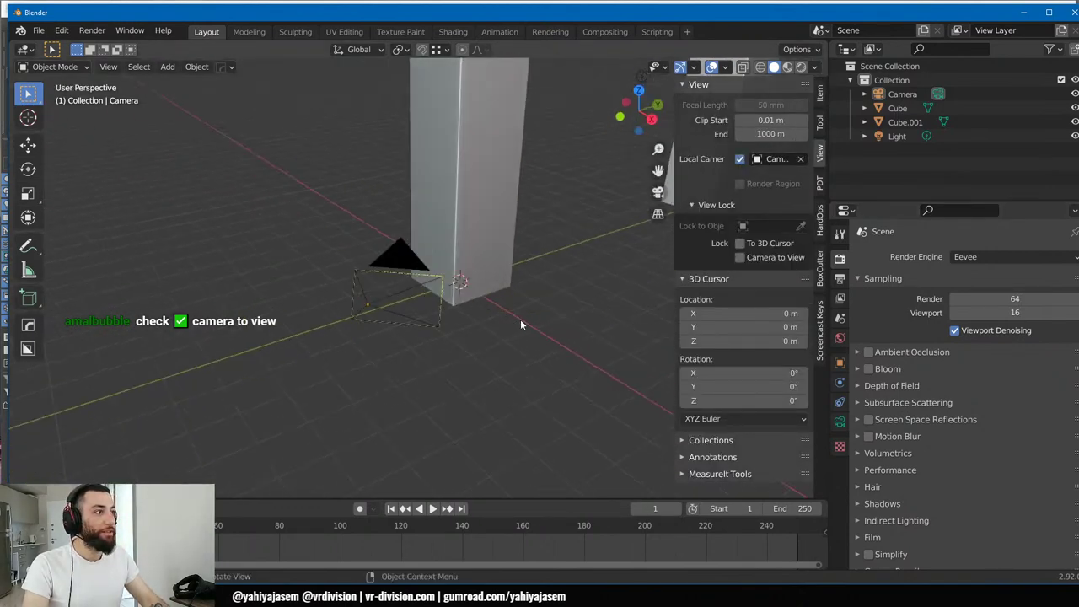
key(KP_0)
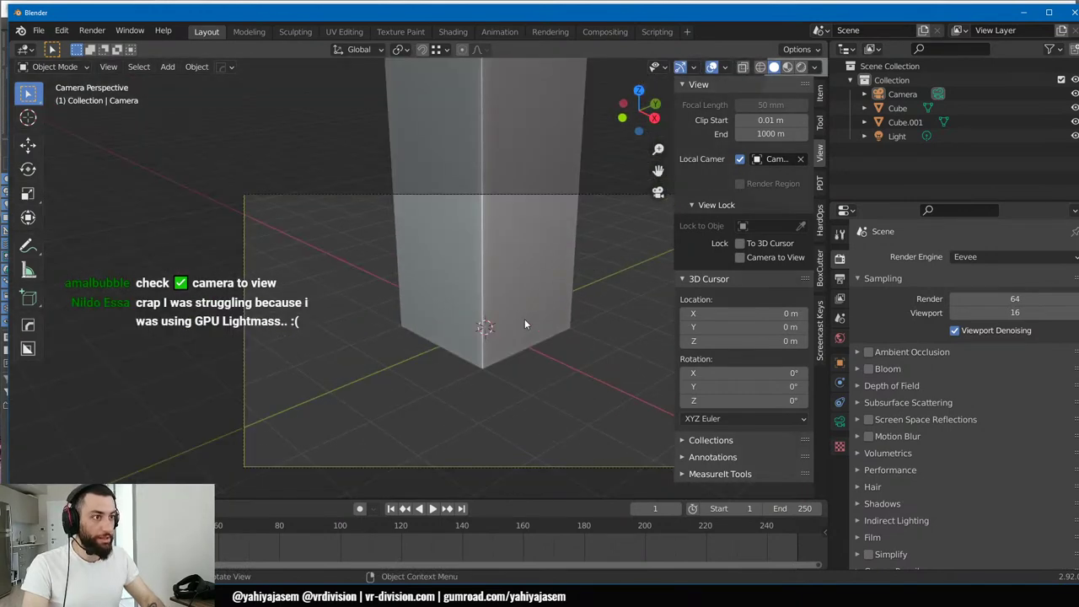
- Choose Camera as the local camera and make the sidebar slightly narrower
click(763, 158)
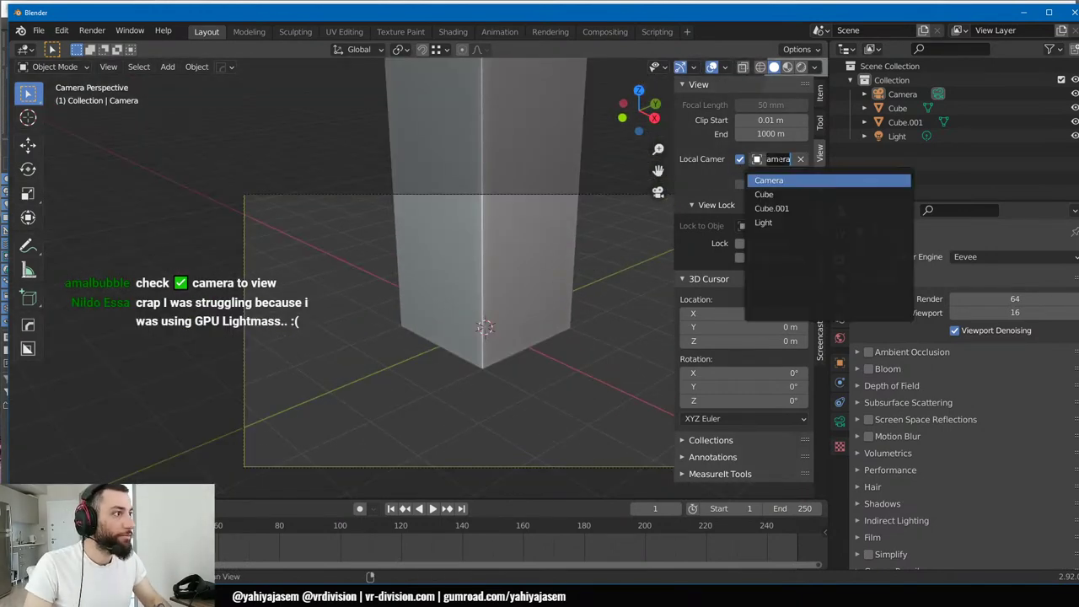
click(784, 181)
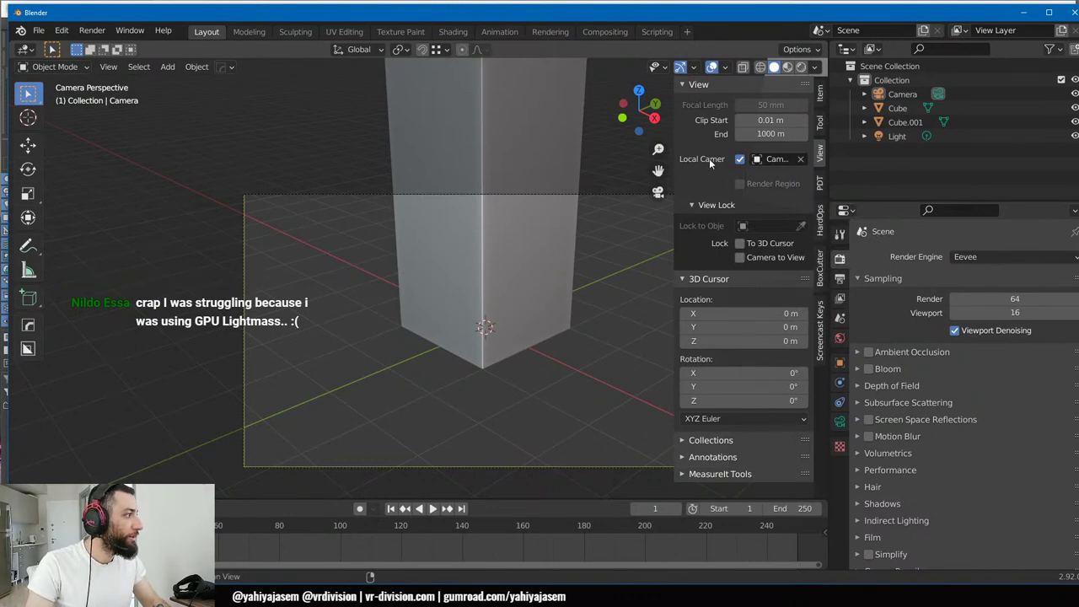
mouse_move(675, 152)
mouse_down()
mouse_move(548, 157)
mouse_move(692, 148)
mouse_up()
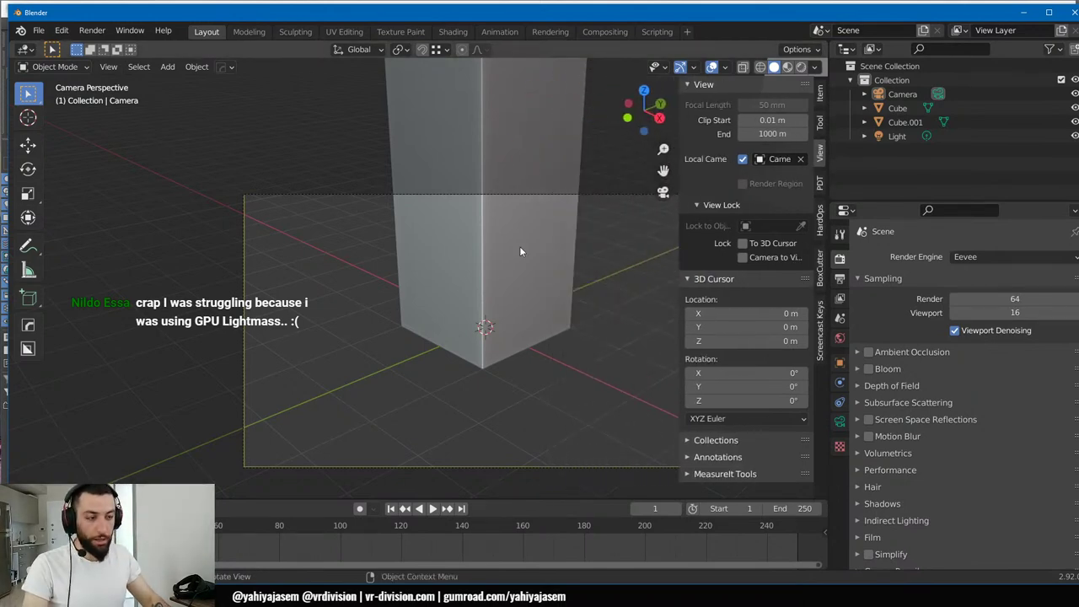
- Try to move the selected camera from the free perspective, cancel the move, and return to the camera view
middle_drag(543, 342, 398, 310)
scroll(542, 345, down, 5)
click(377, 271)
key(g)
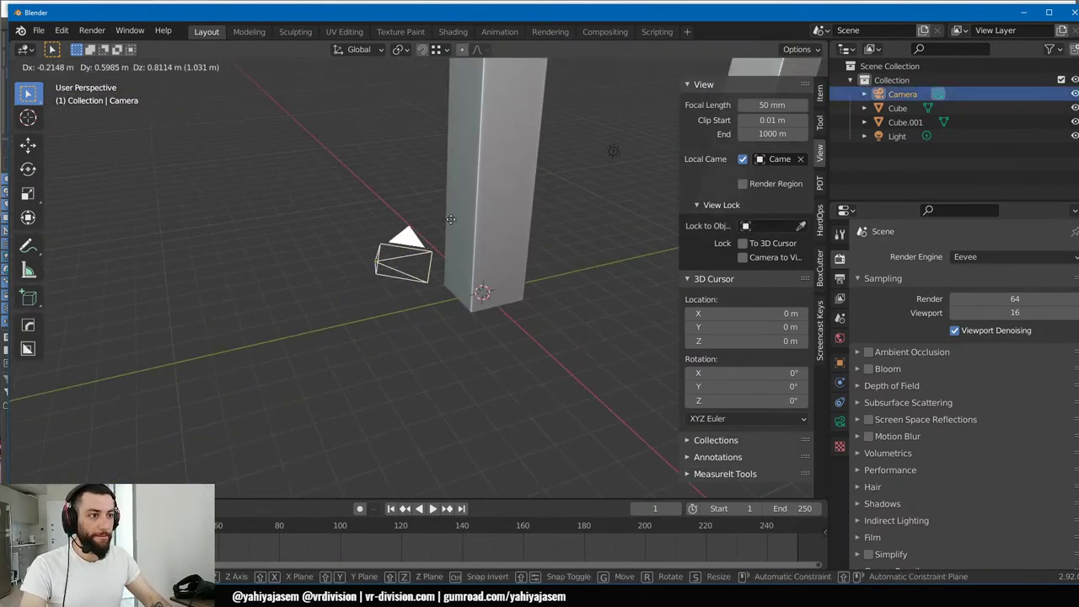
key(Escape)
key(KP_0)
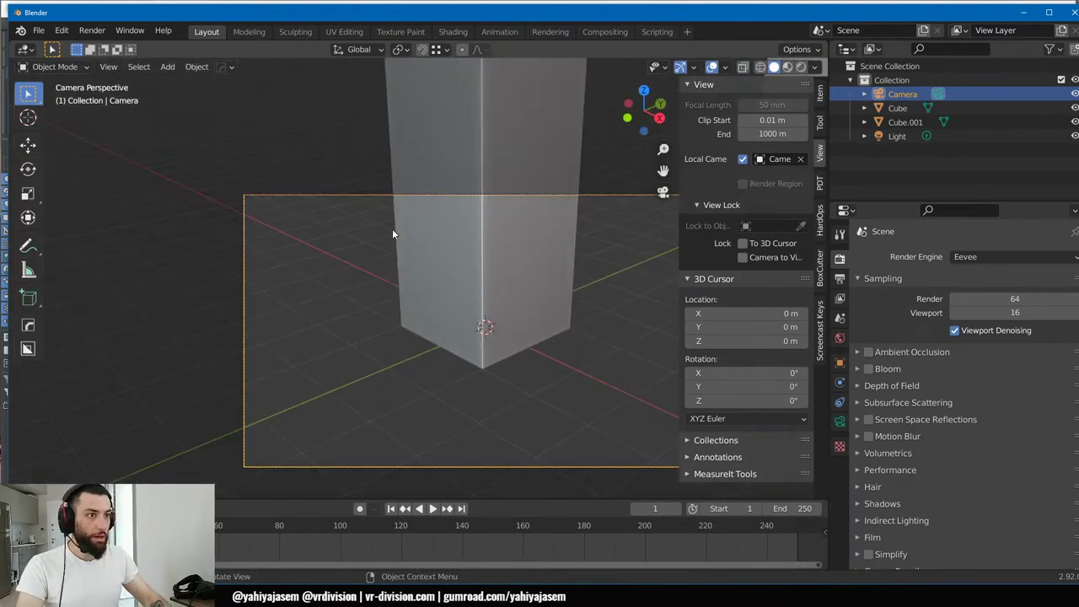
- Compare the front orthographic view with the camera view, and zoom and pan within the camera frame
mouse_move(479, 279)
middle_down()
mouse_move(510, 290)
mouse_move(455, 264)
mouse_move(436, 234)
mouse_move(574, 190)
mouse_move(448, 253)
mouse_move(473, 263)
mouse_move(479, 298)
middle_up()
key(KP_1)
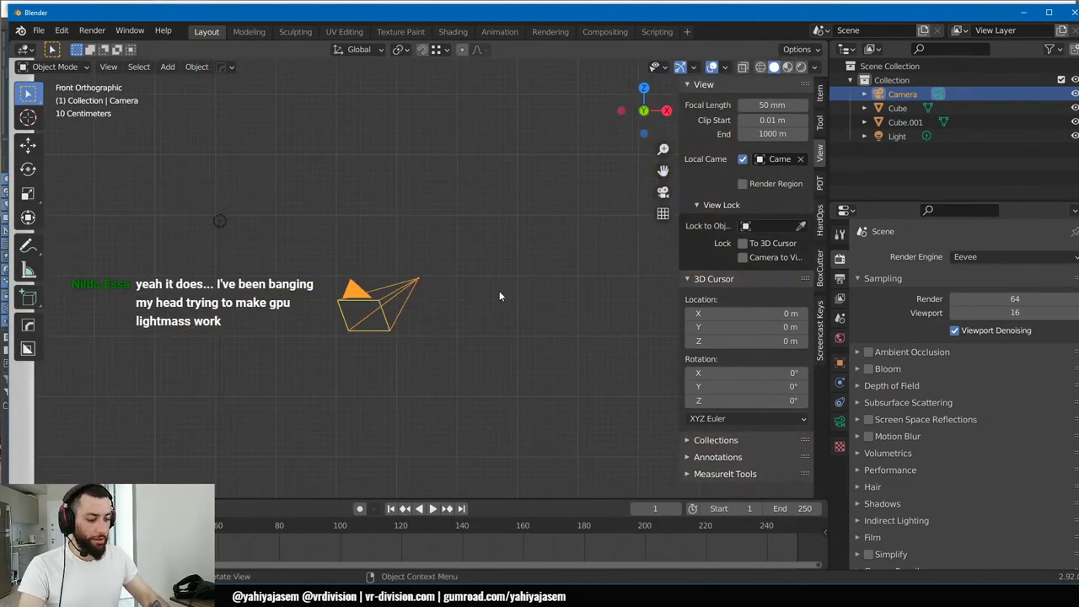
key(KP_0)
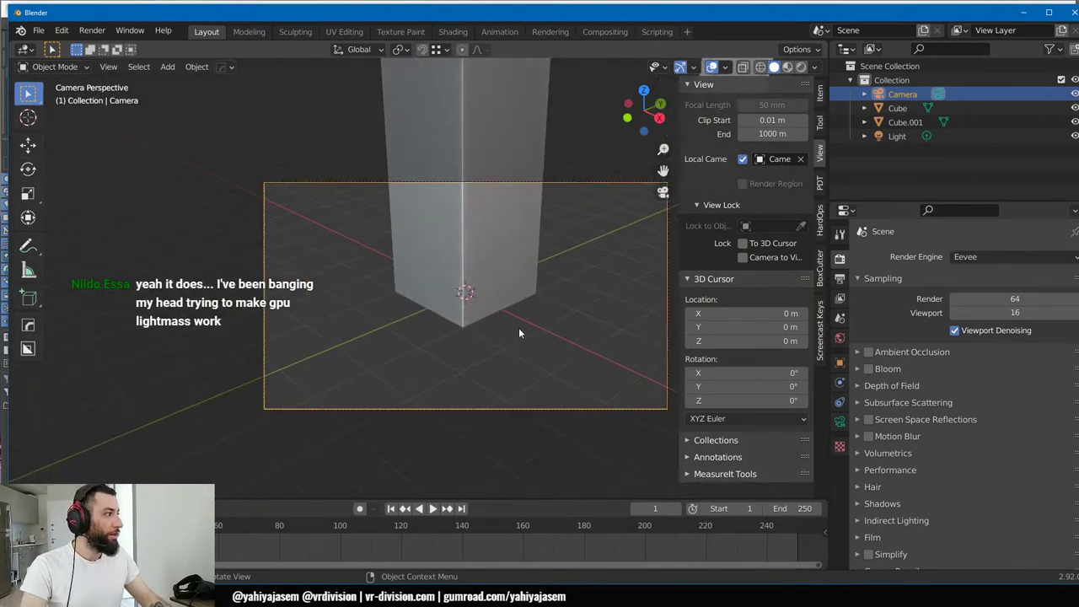
scroll(516, 333, up, 1)
scroll(459, 326, up, 1)
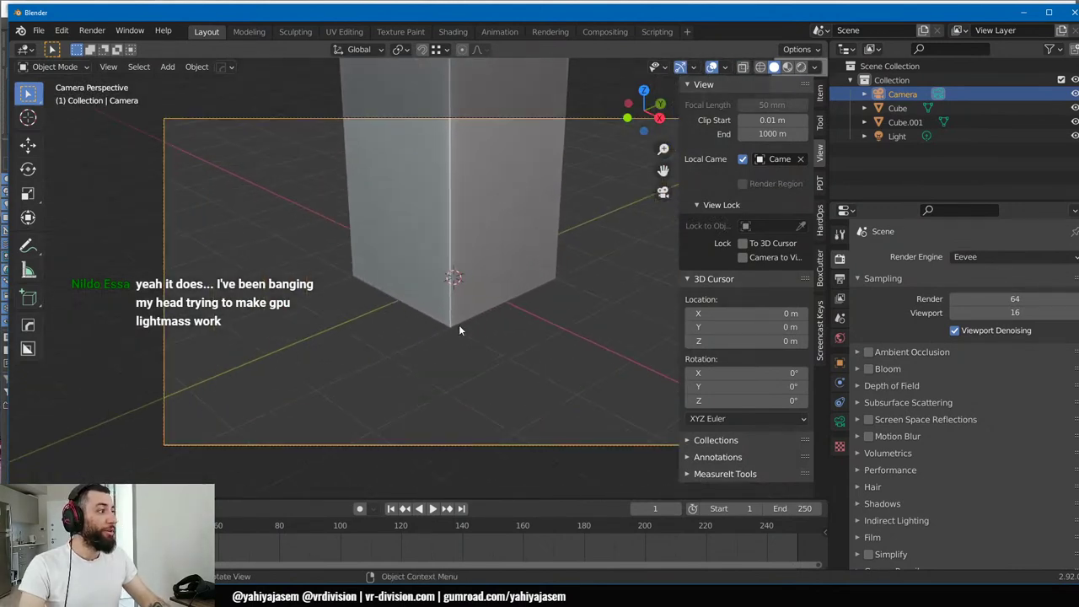
shift+middle_drag(465, 326, 367, 332)
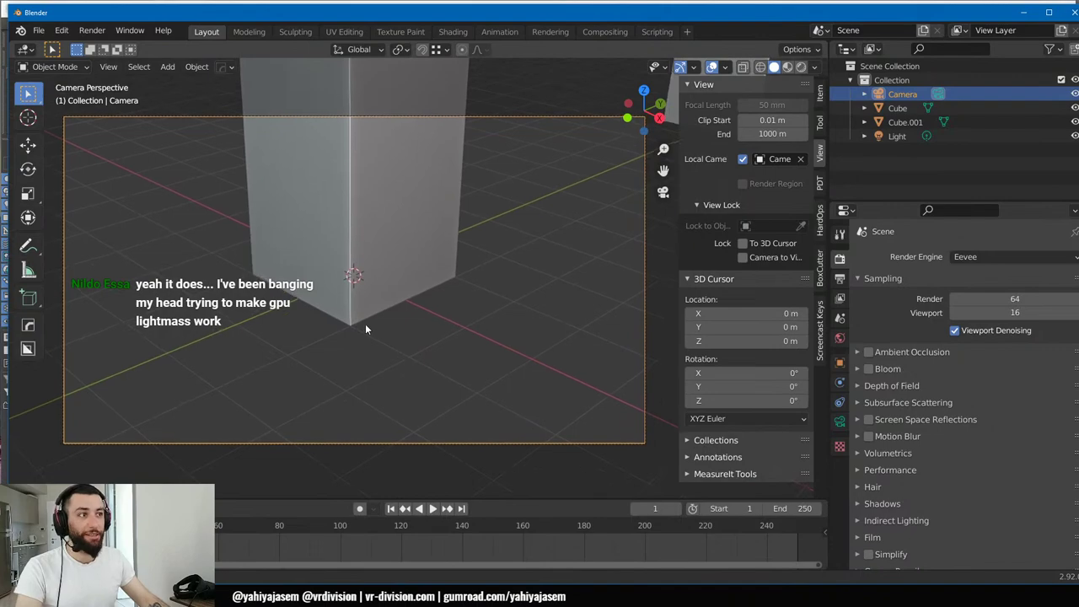
- Switch to Unreal Engine, restore the Volumetric Lightmap Detail Cell Size to 200, and widen the World Settings name column
key(alt+Tab)
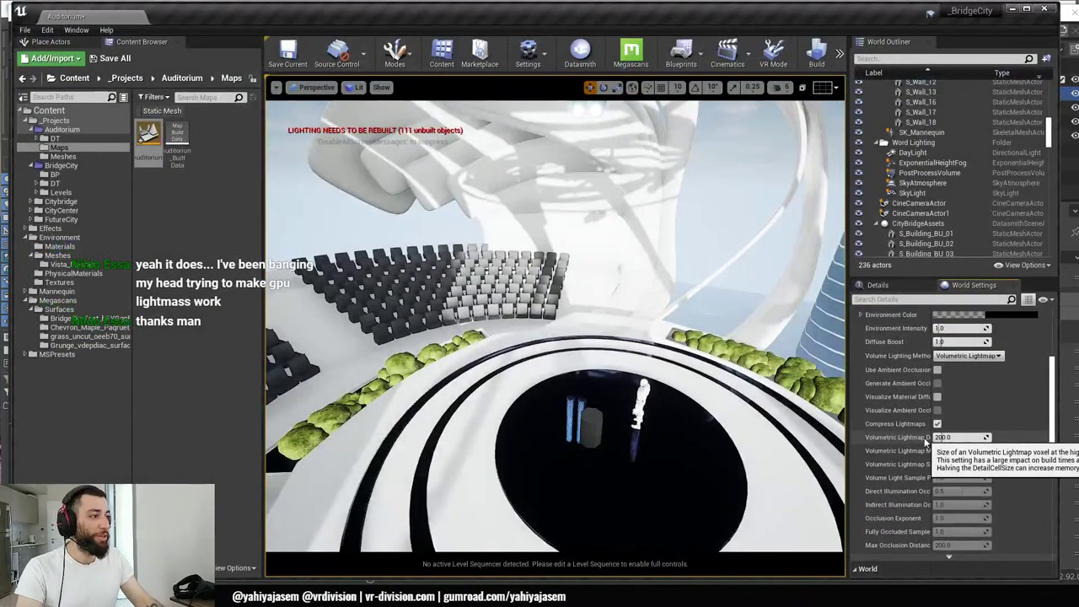
key(ctrl+z)
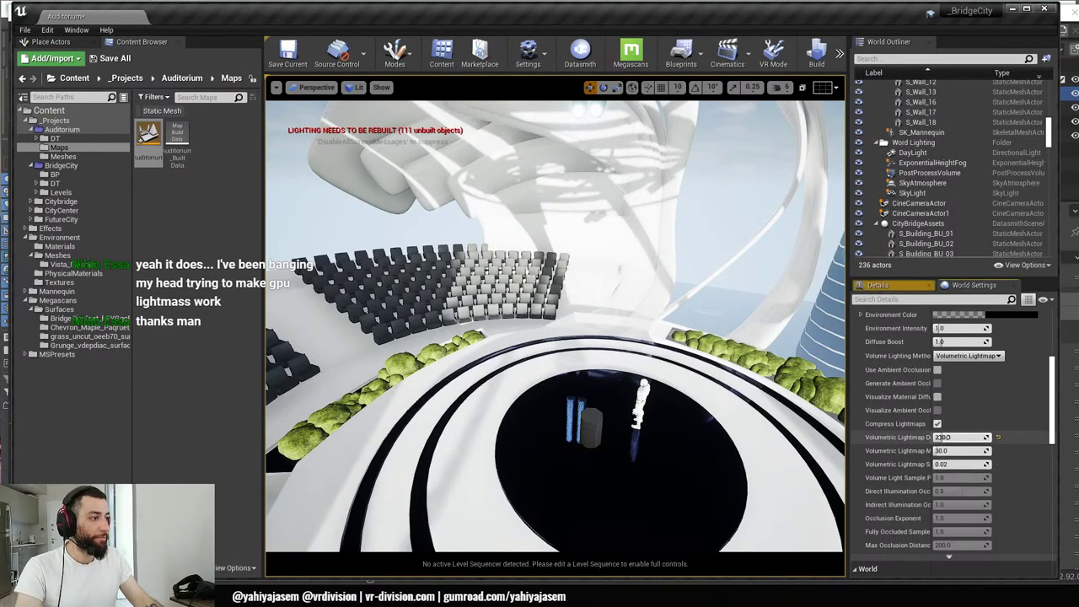
drag(933, 440, 945, 446)
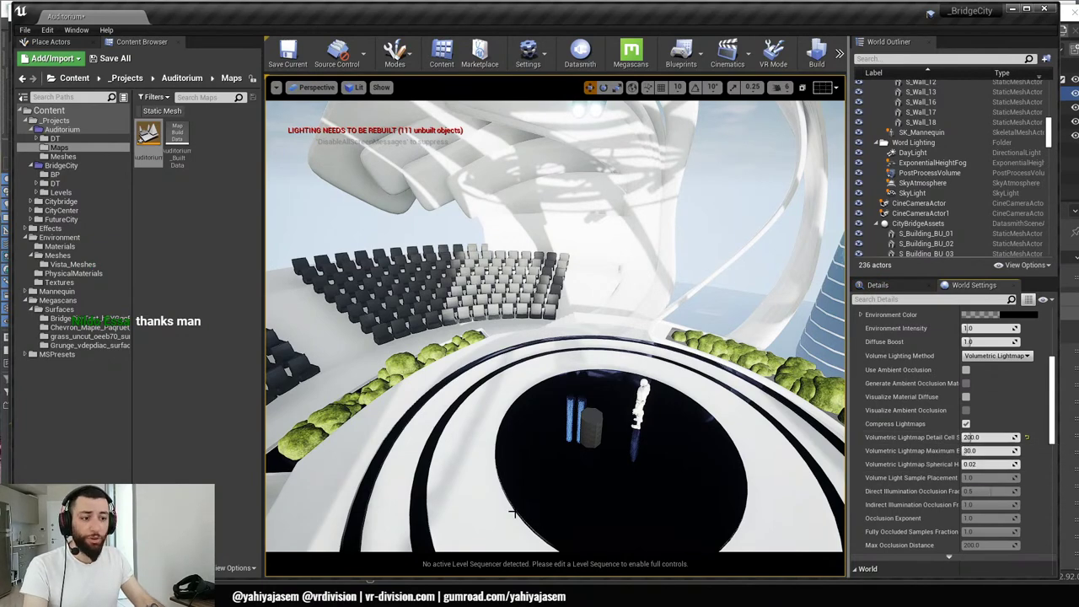
- Switch to the browser, search Google for "volumetric lightmap", and open the Unreal Engine documentation page on Volumetric Lightmaps
key(alt+Tab)
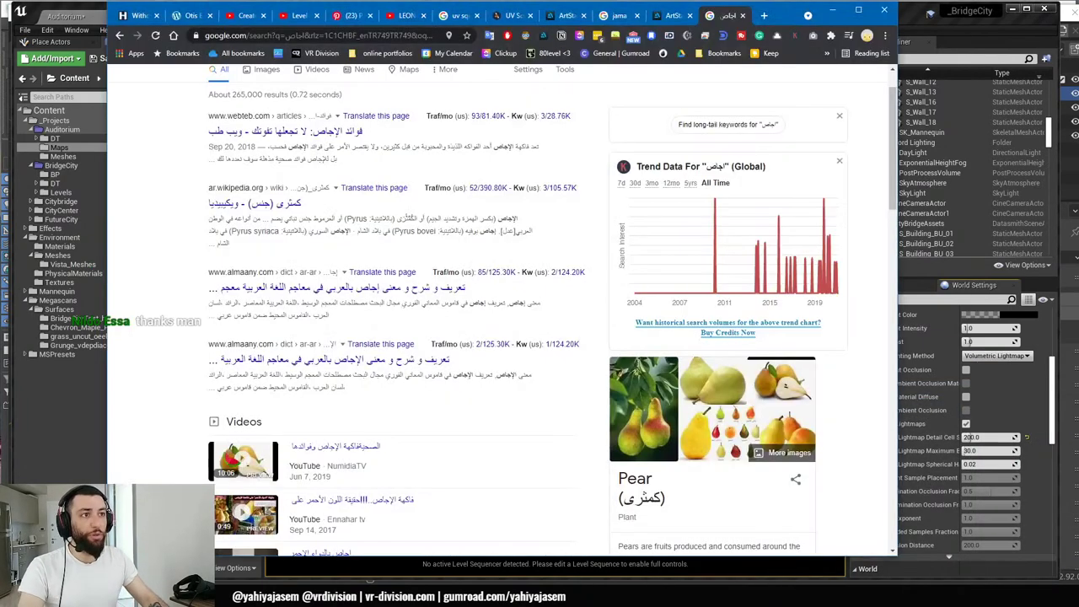
key(ctrl+l)
text(vou)
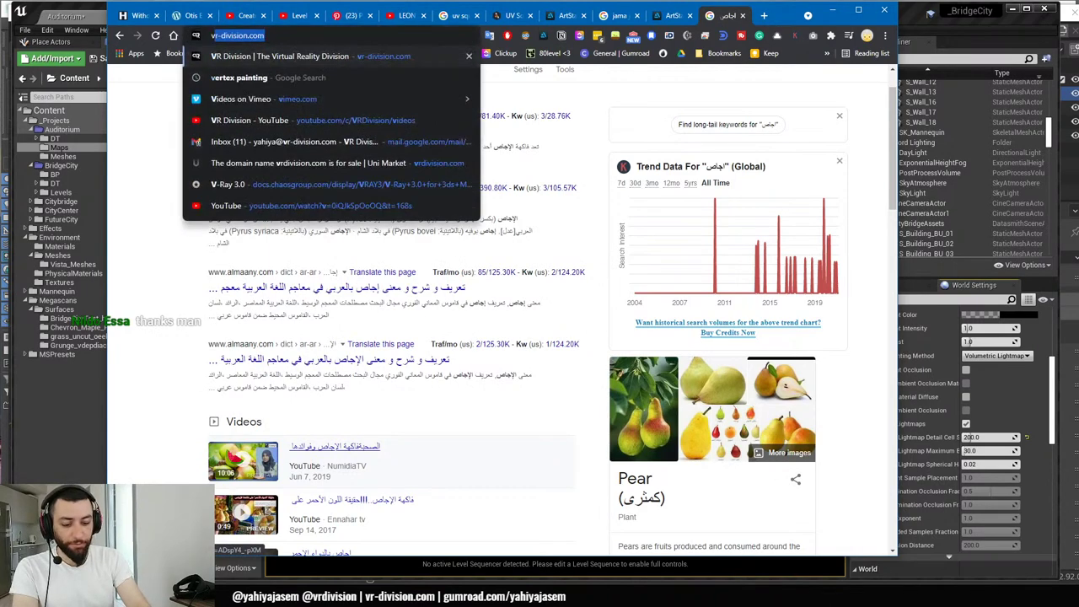
key(BackSpace)
text(lumetric lightmap)
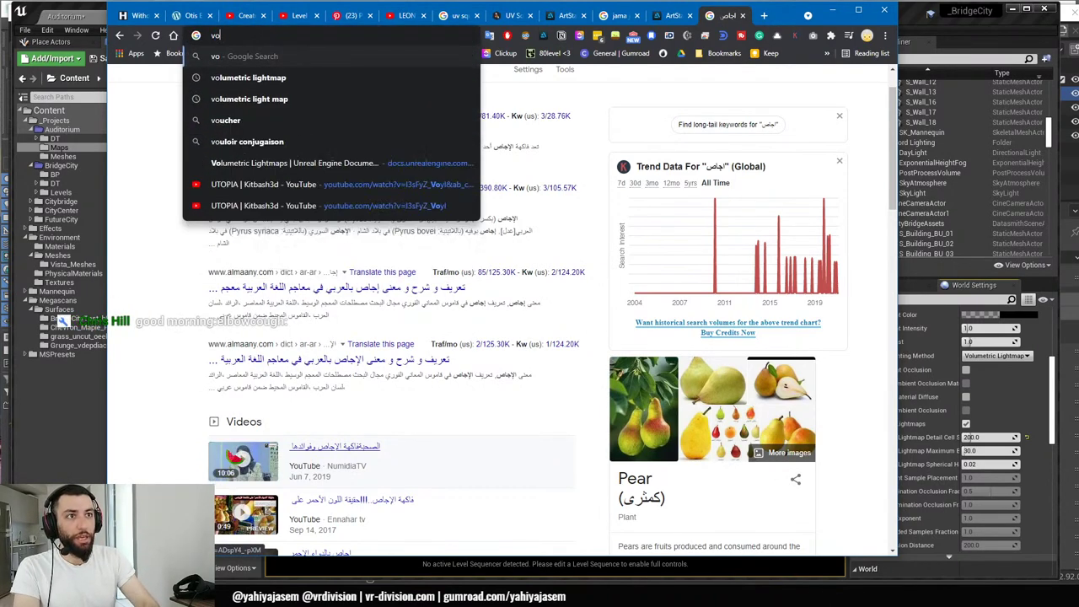
key(Return)
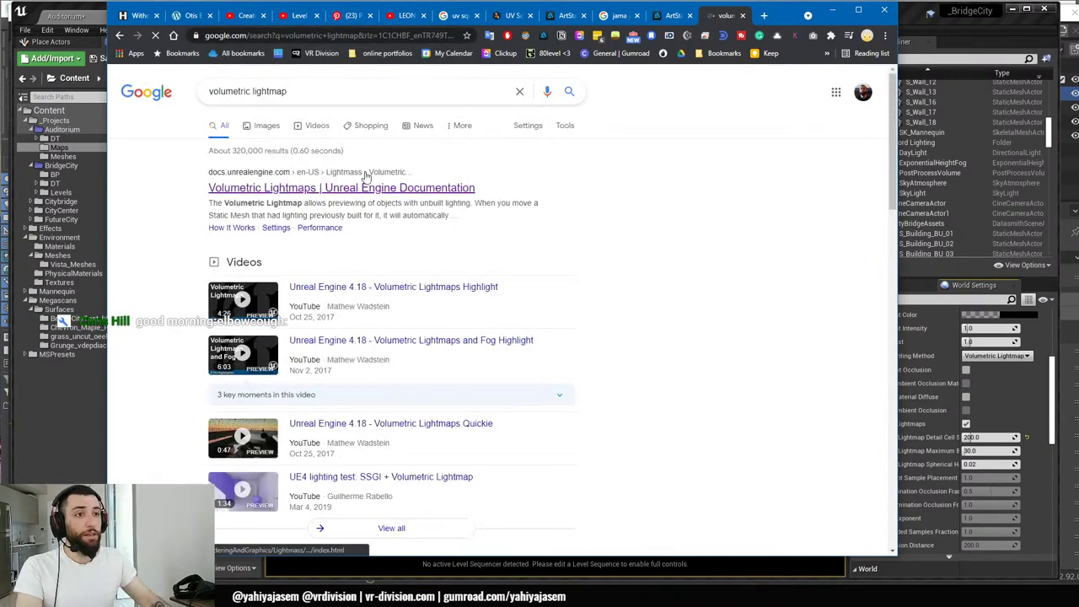
click(345, 190)
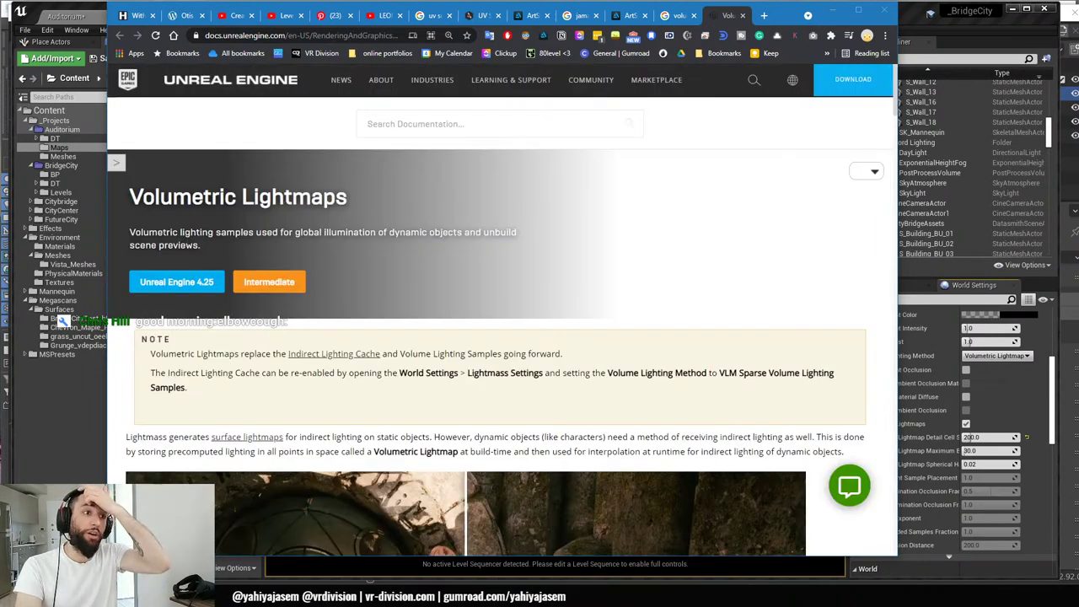
- Compare the old lighting samples with the Volumetric Lightmaps method by sweeping the page's image comparison slider fully both ways
scroll(574, 303, down, 4)
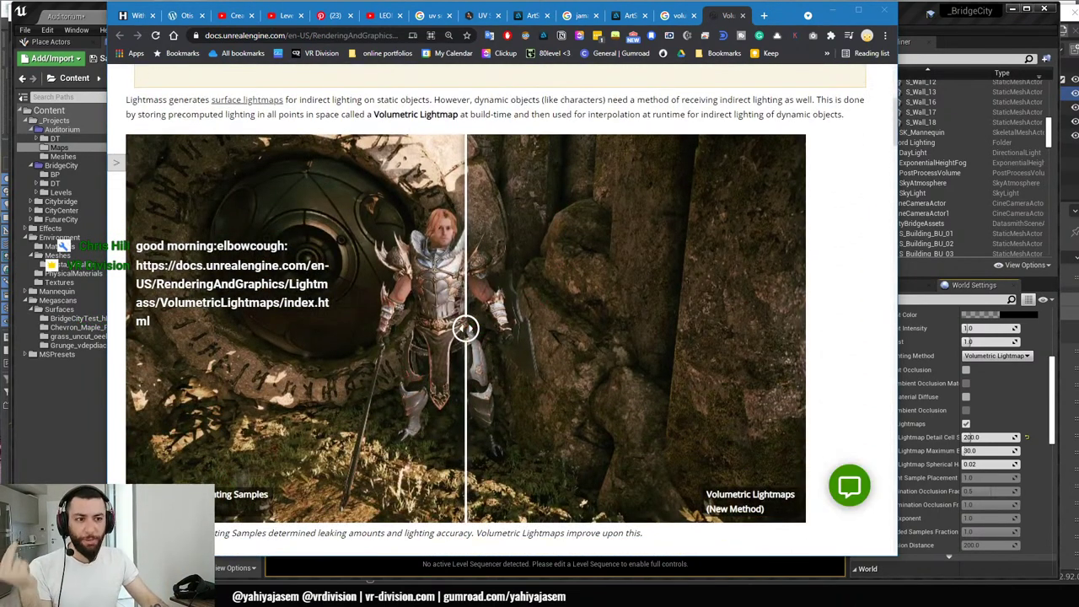
drag(467, 329, 803, 329)
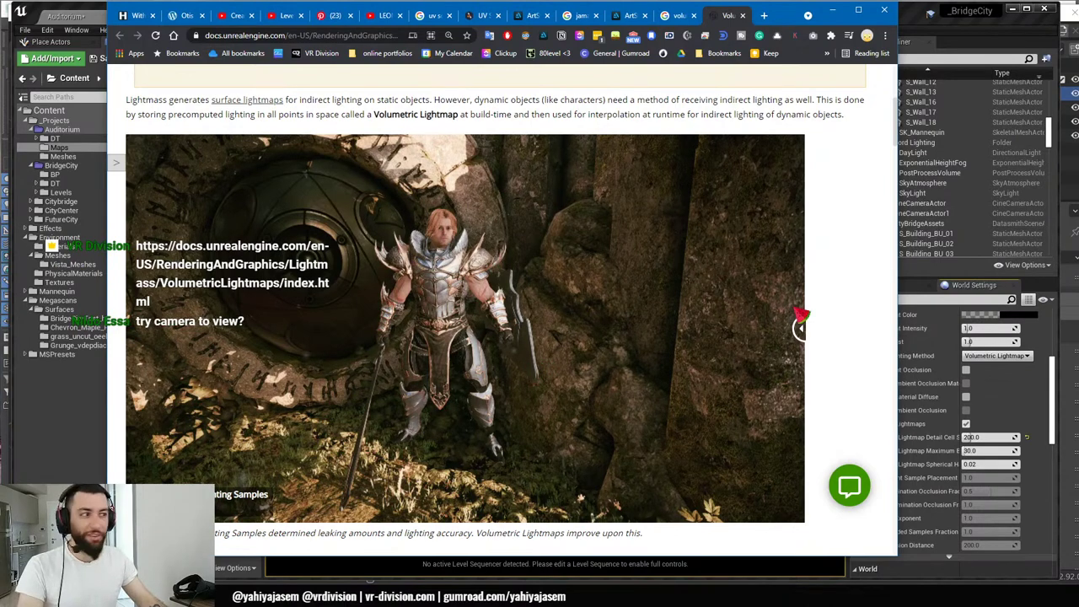
drag(803, 330, 129, 330)
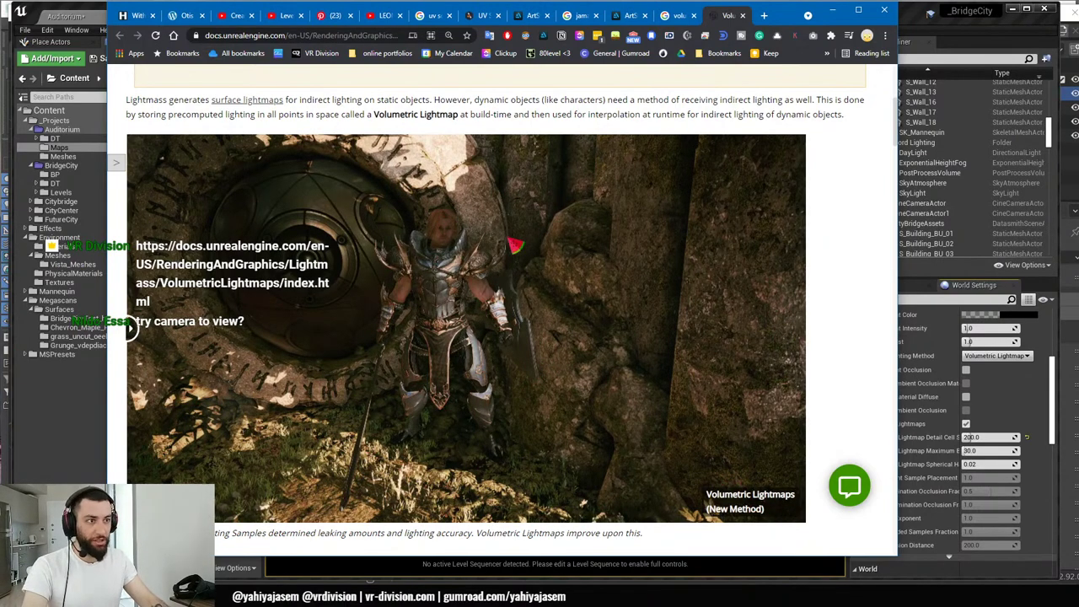
- Review the image comparison on the documentation page, close its tab, and minimise the browser
scroll(129, 329, down, 1)
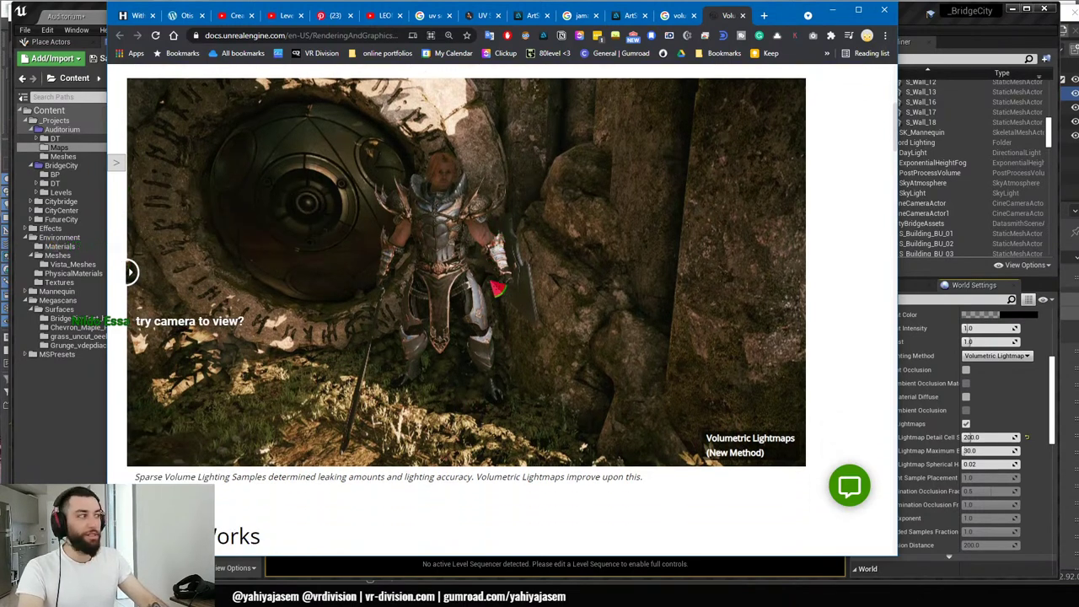
scroll(503, 310, up, 3)
scroll(501, 327, down, 3)
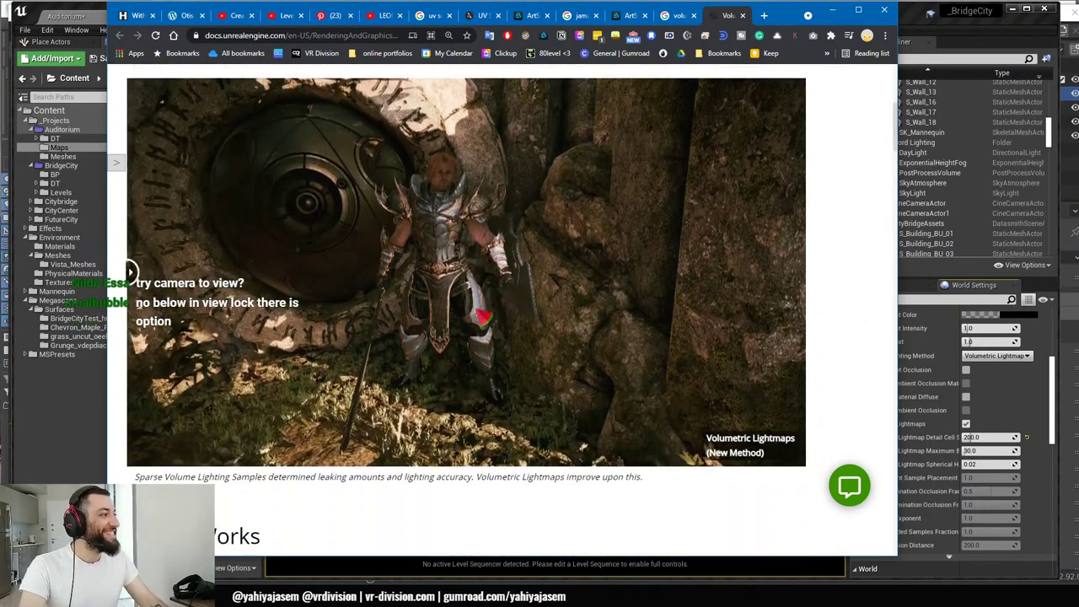
scroll(459, 313, up, 2)
scroll(352, 303, down, 1)
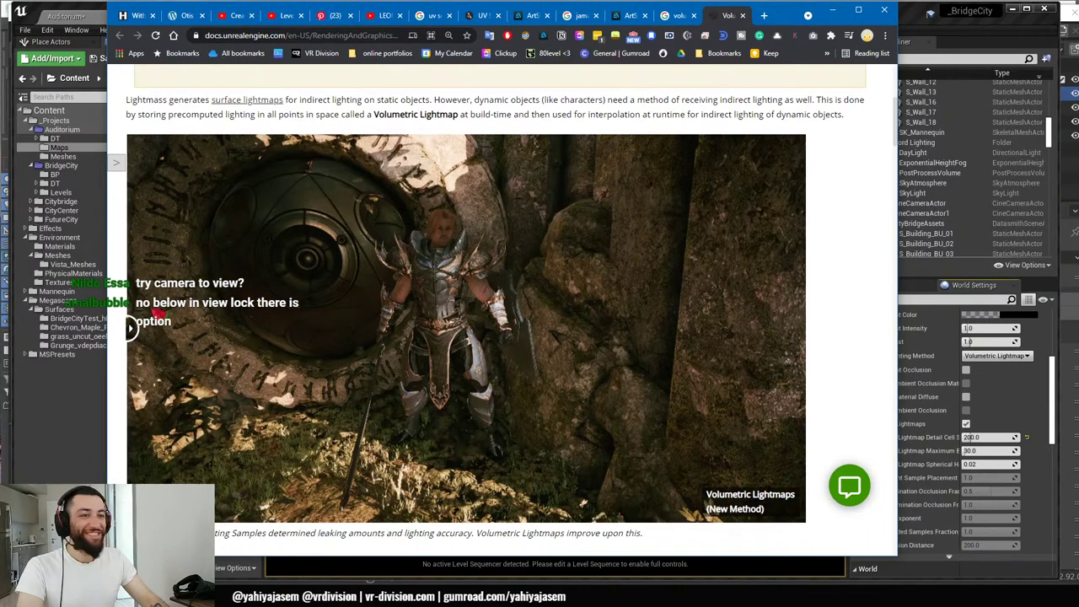
key(ctrl+w)
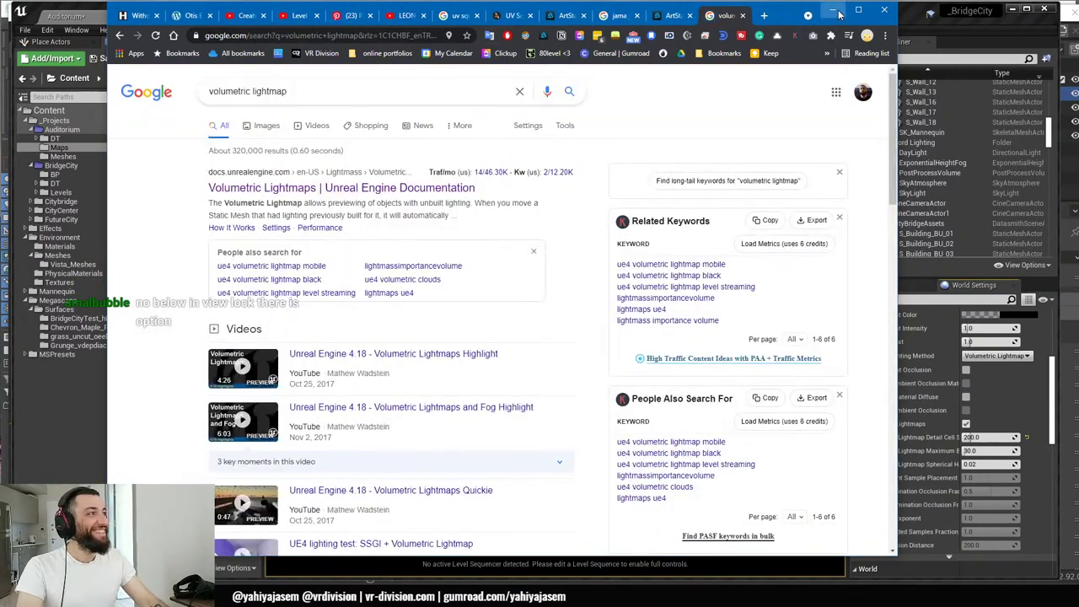
click(833, 10)
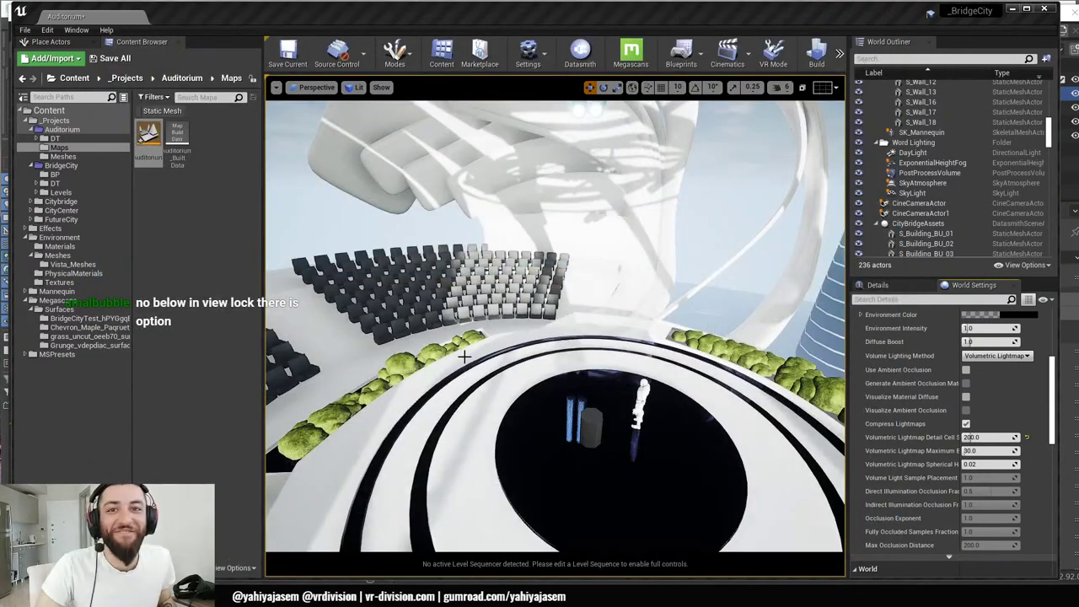
- Switch to Blender, turn off the Local Camera option, and set the view's Lock to Object to Camera
click(1014, 10)
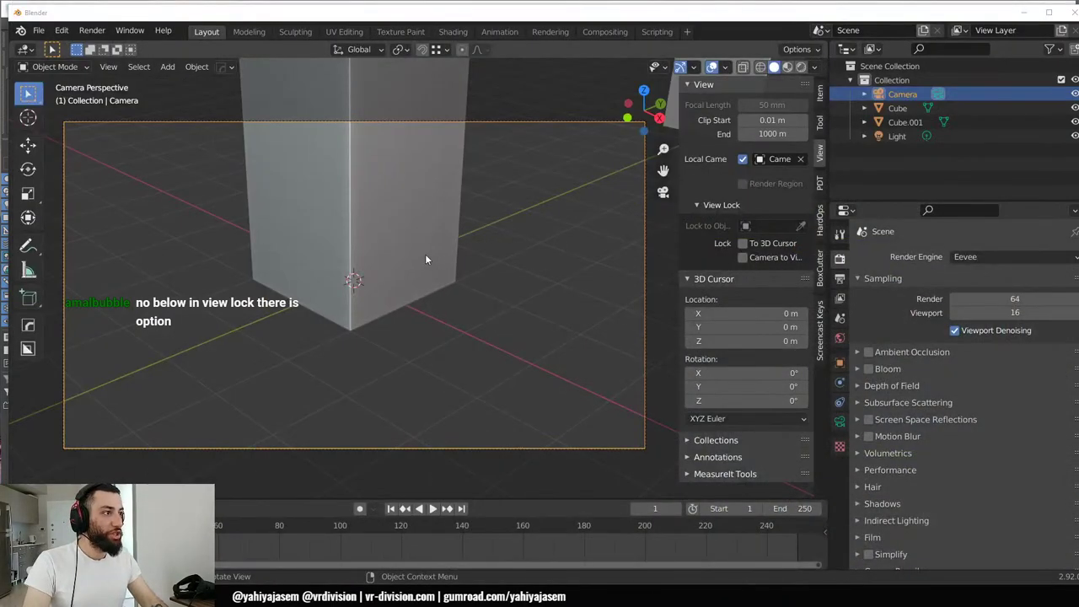
middle_drag(427, 256, 463, 264)
key(KP_0)
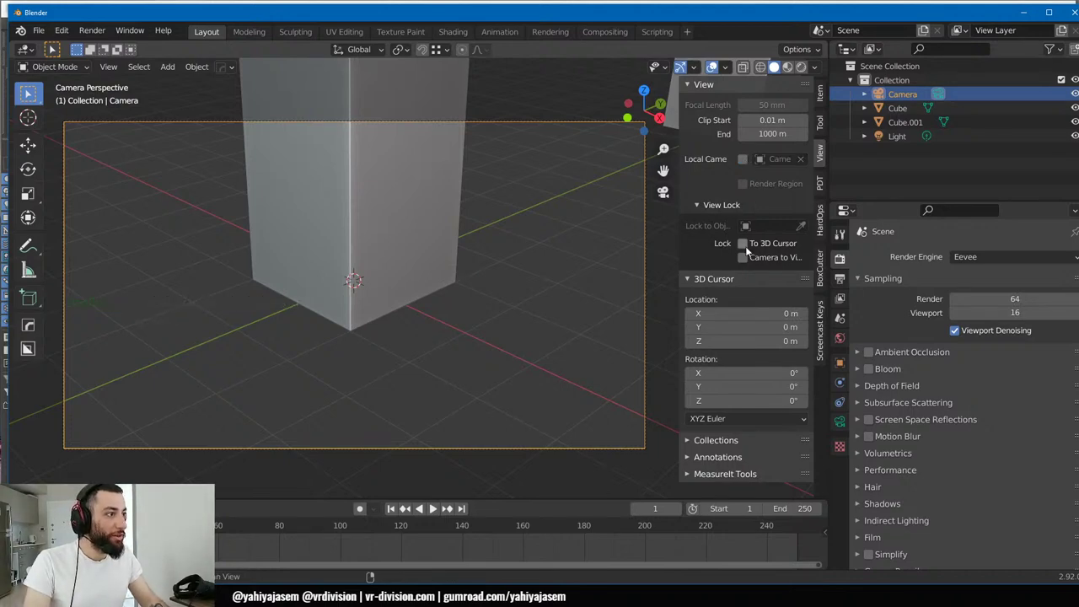
click(767, 226)
click(774, 247)
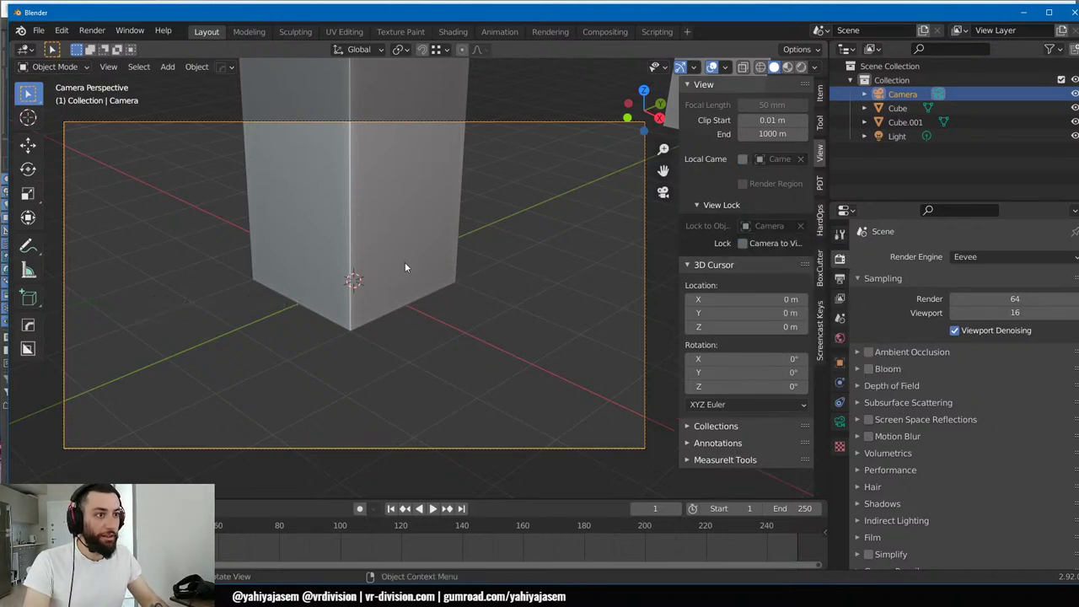
- Enable the Camera to View lock and reposition the camera by orbiting and zooming within its own view
mouse_move(405, 262)
middle_down()
mouse_move(421, 246)
mouse_move(412, 256)
middle_up()
key(KP_0)
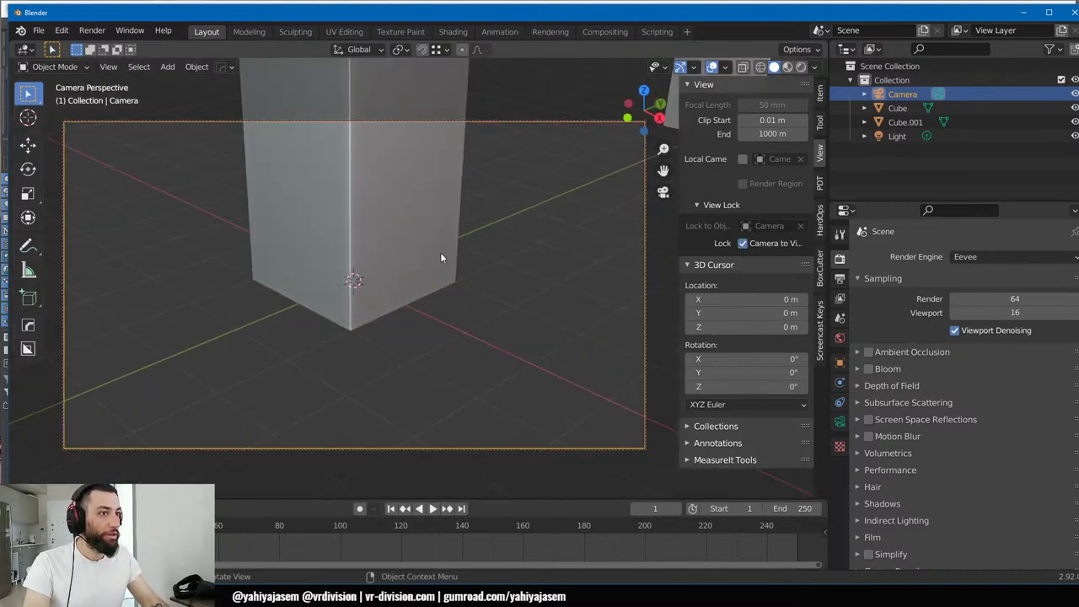
mouse_move(440, 253)
middle_down()
mouse_move(451, 231)
mouse_move(438, 223)
mouse_move(475, 202)
mouse_move(425, 272)
mouse_move(489, 273)
mouse_move(491, 301)
mouse_move(486, 250)
mouse_move(494, 253)
mouse_move(419, 316)
mouse_move(494, 222)
mouse_move(456, 237)
mouse_move(519, 237)
mouse_move(298, 387)
mouse_move(462, 272)
mouse_move(380, 294)
mouse_move(506, 287)
mouse_move(506, 299)
mouse_move(397, 282)
mouse_move(436, 271)
mouse_move(541, 292)
mouse_move(362, 251)
mouse_move(417, 265)
mouse_move(450, 291)
mouse_move(440, 264)
middle_up()
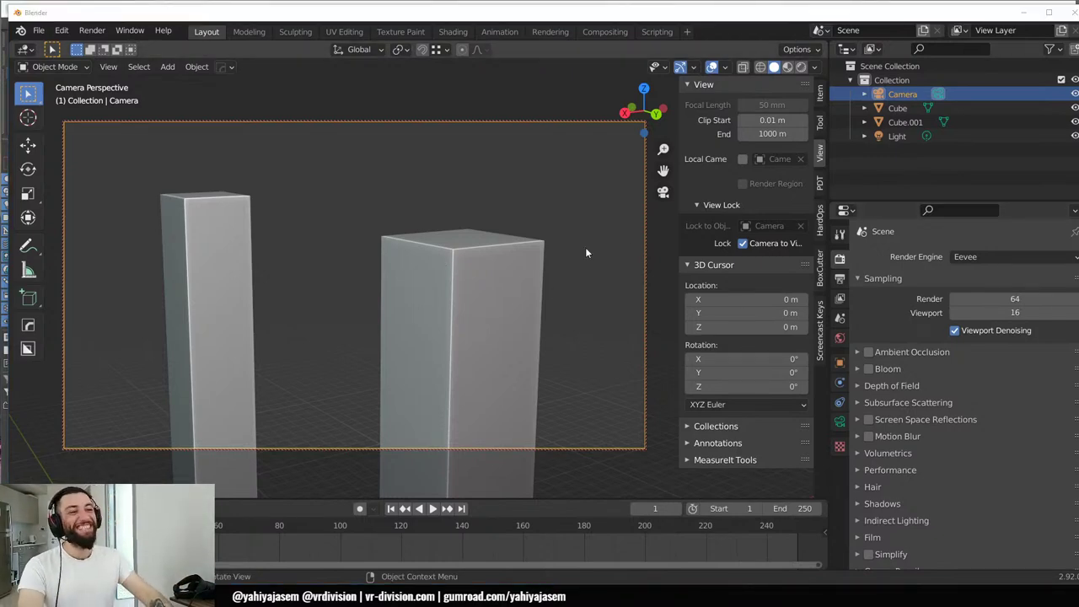
scroll(446, 301, down, 5)
middle_drag(431, 308, 453, 279)
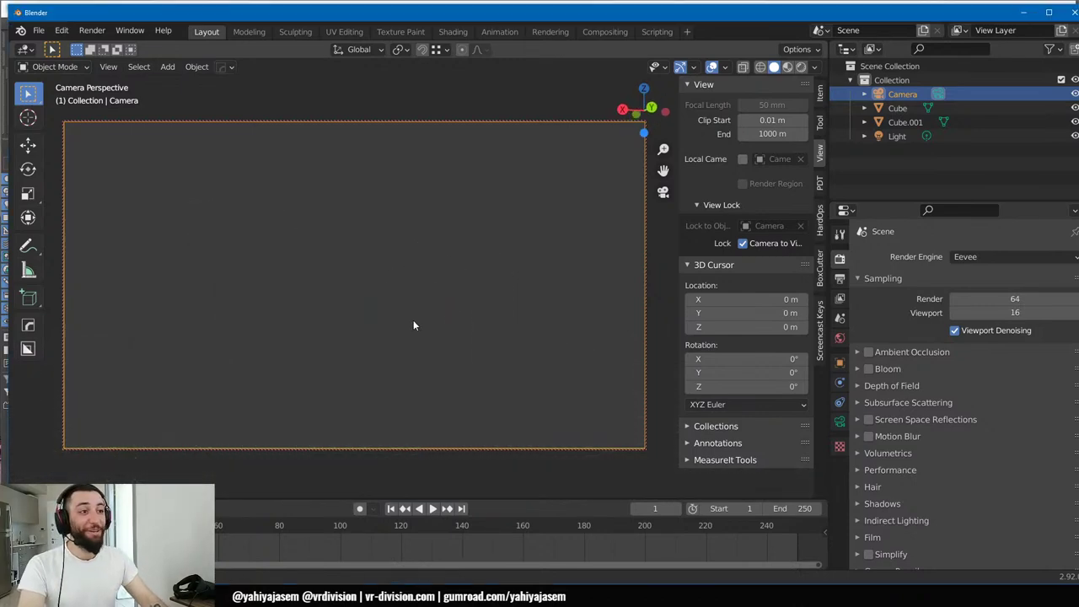
- Move the camera freehand twice, checking it from outside the camera view between moves, and orbit back to frame both boxes
key(g)
click(288, 351)
key(KP_0)
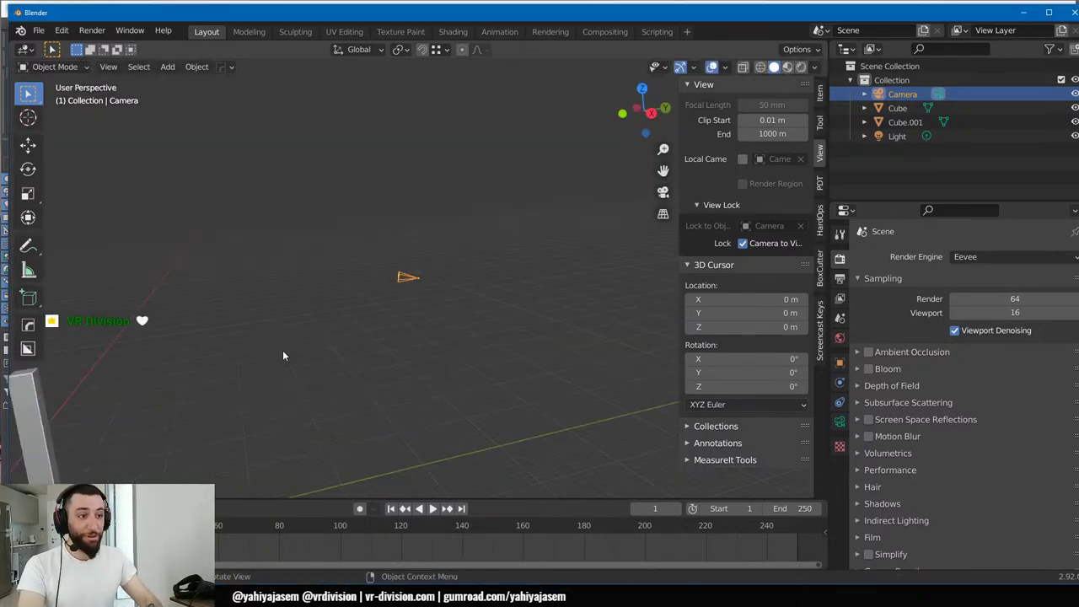
key(KP_0)
key(g)
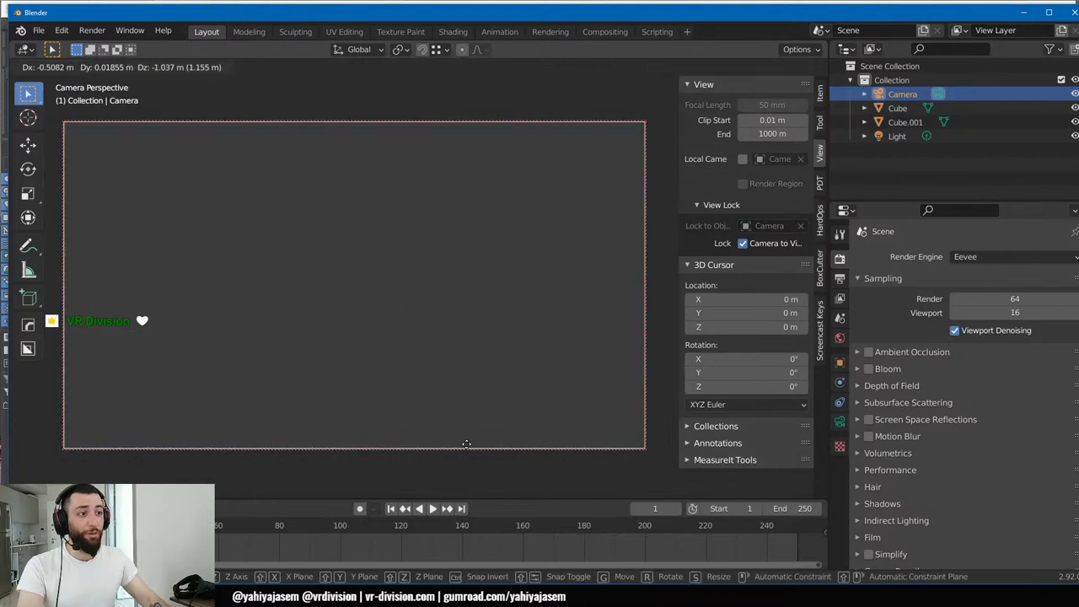
click(466, 444)
middle_drag(381, 277, 402, 326)
scroll(411, 250, up, 2)
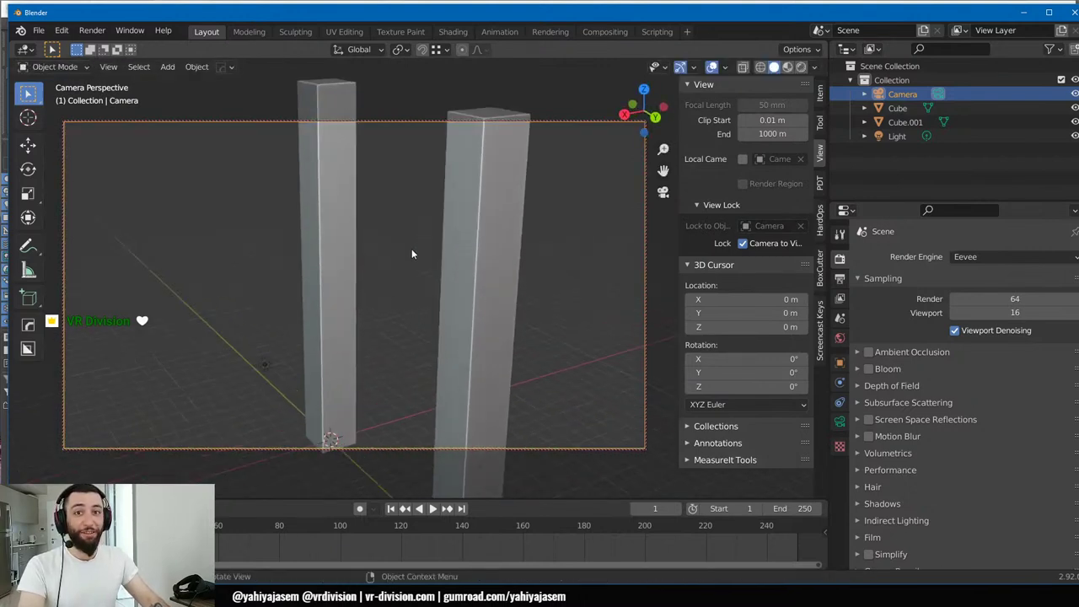
- Orbit the locked camera around the two boxes and shift it slightly with a freehand move
middle_drag(431, 226, 395, 299)
key(g)
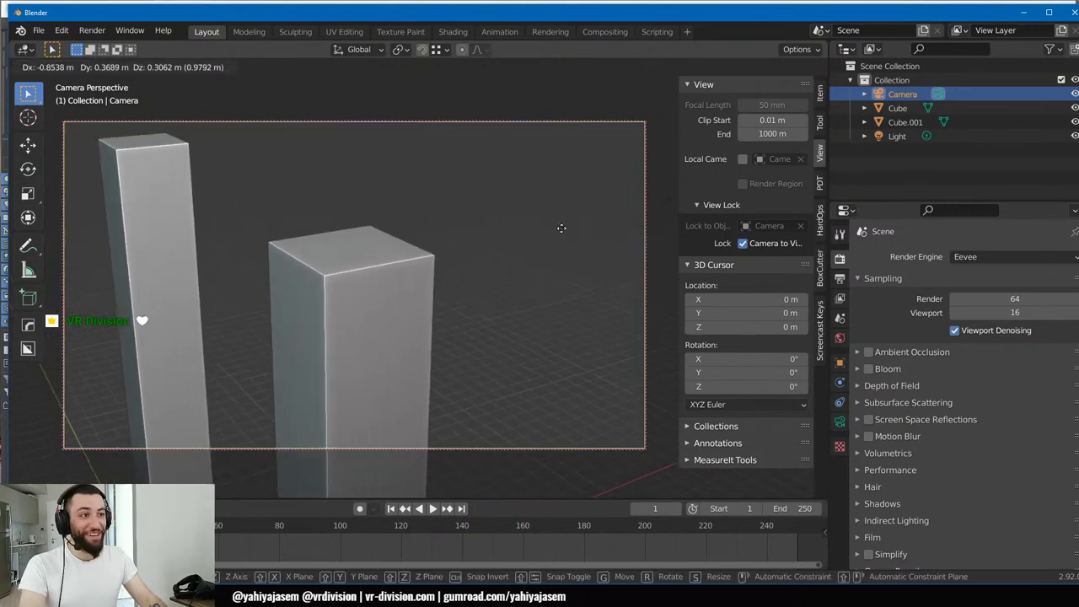
right_click(559, 229)
middle_drag(557, 232, 523, 306)
key(g)
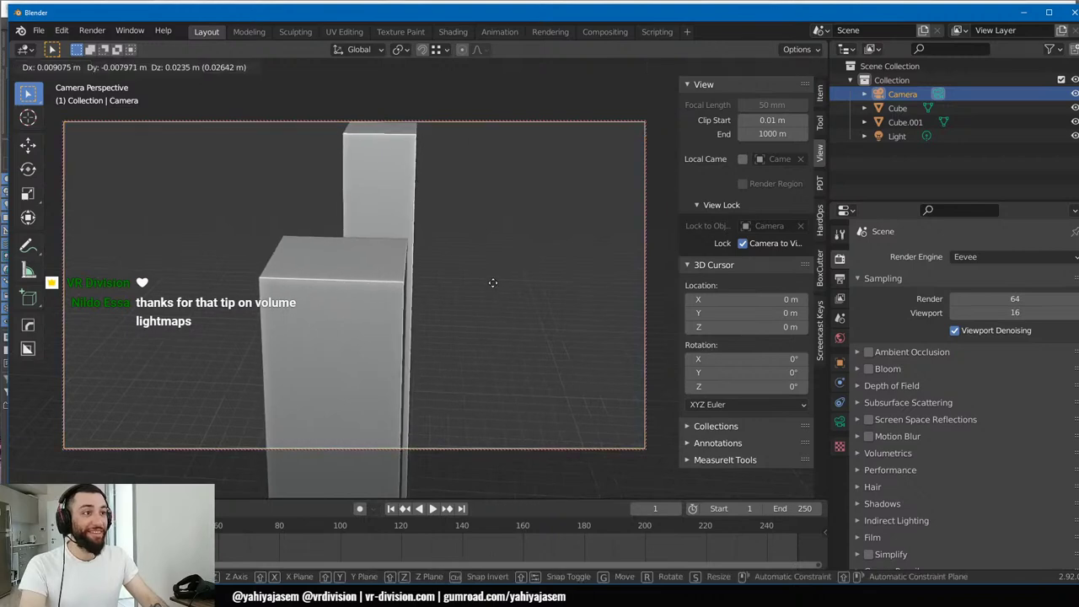
click(517, 310)
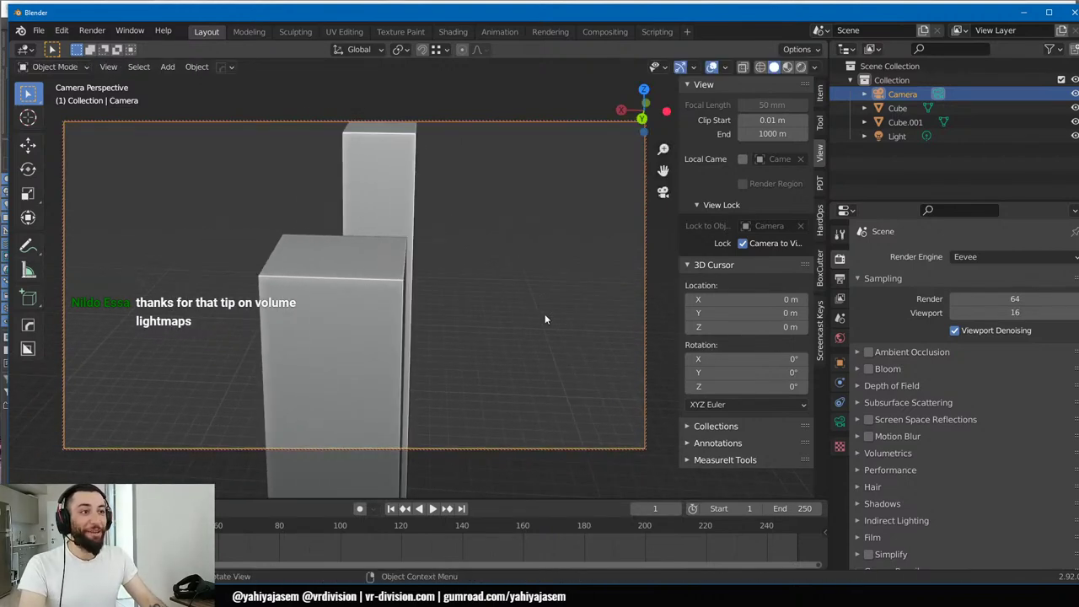
- Orbit the camera farther around the boxes and try another freehand camera move
mouse_move(518, 277)
middle_down()
mouse_move(549, 306)
mouse_move(504, 253)
mouse_move(511, 267)
middle_up()
key(g)
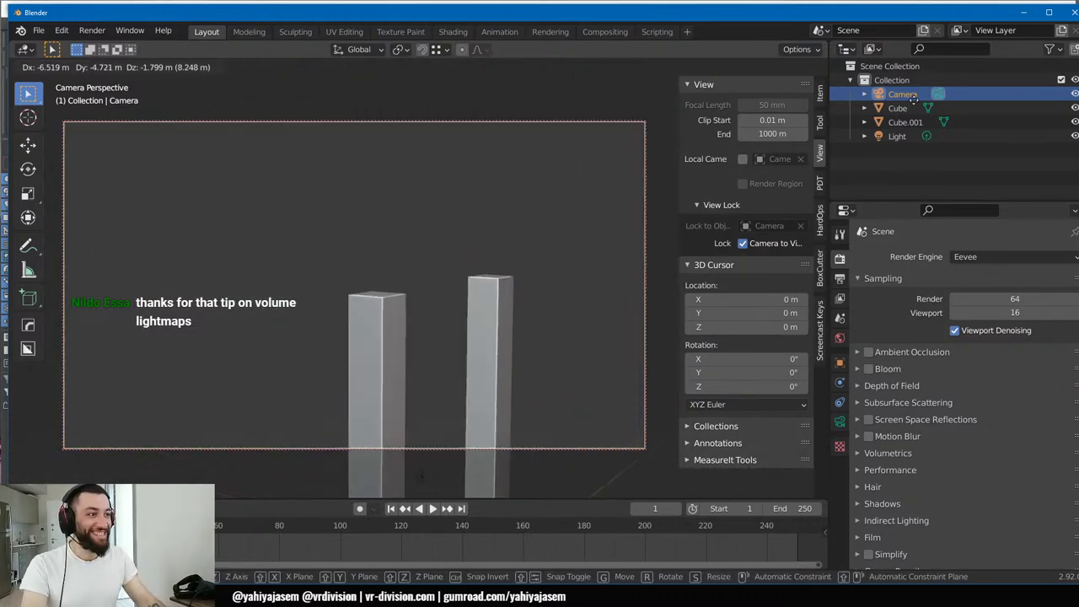
right_click(304, 301)
middle_drag(299, 308, 356, 333)
- Try adjusting the camera's lens angle, undo the last camera changes, and deselect the camera
right_click(201, 352)
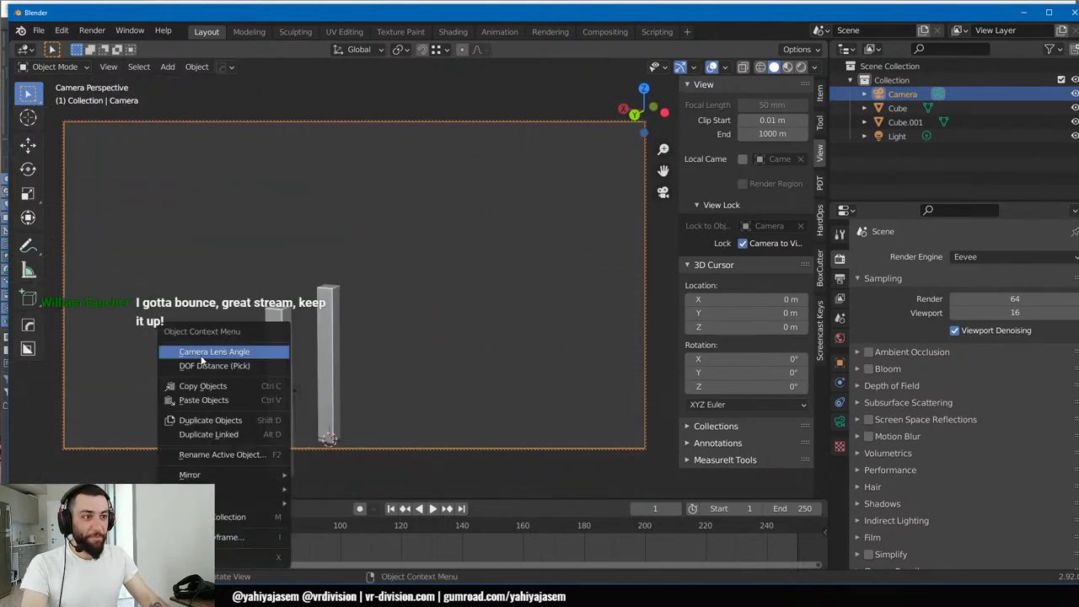
click(201, 352)
right_click(215, 322)
key(ctrl+z)
key(ctrl+z)
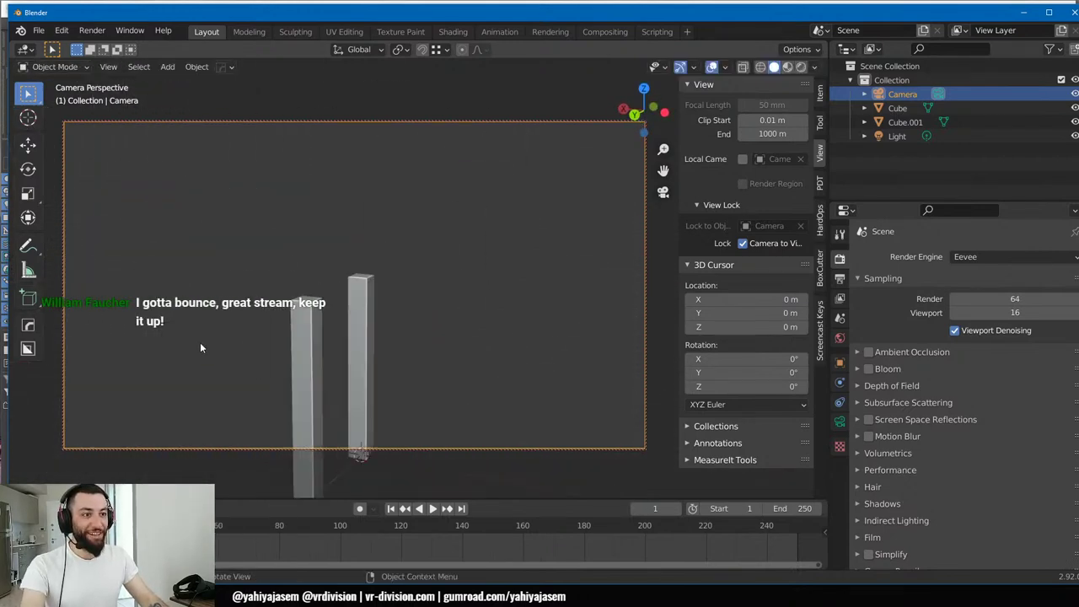
right_click(215, 353)
click(220, 274)
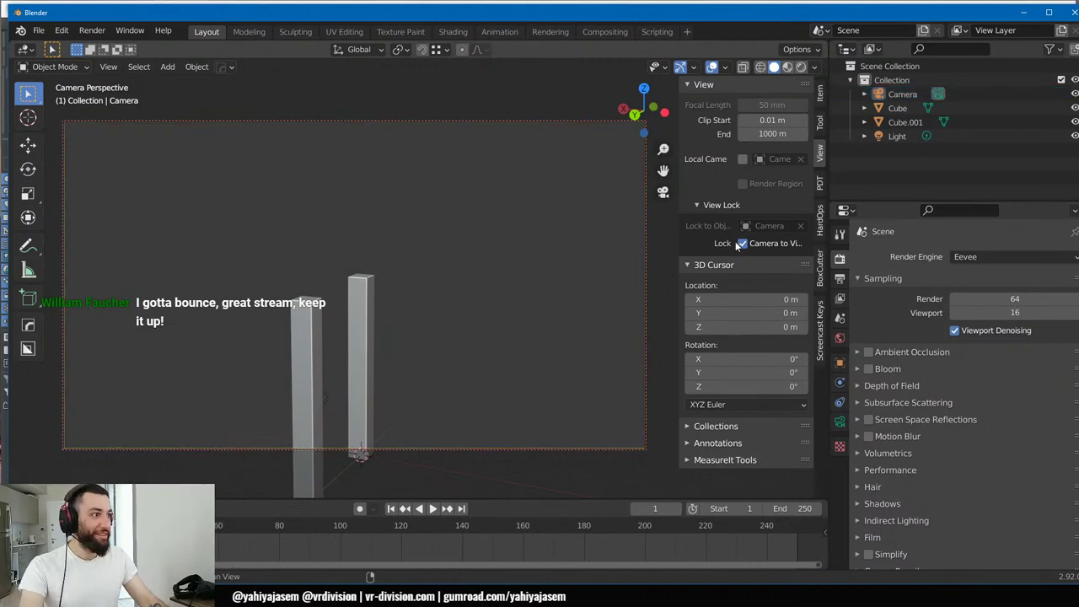
- Turn off the Camera to View lock, leave the camera view, and select Cube.001
middle_drag(287, 299, 195, 328)
click(217, 328)
scroll(216, 327, down, 2)
scroll(328, 310, up, 11)
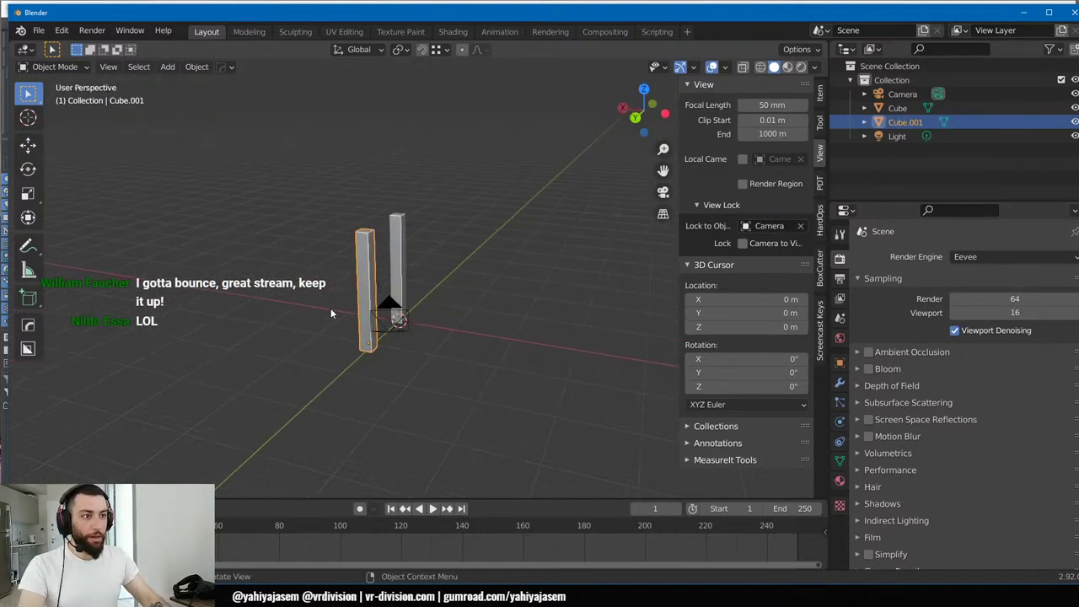
- Examine how the perspective view orbits and zooms while it is locked to the camera object
middle_drag(233, 265, 157, 214)
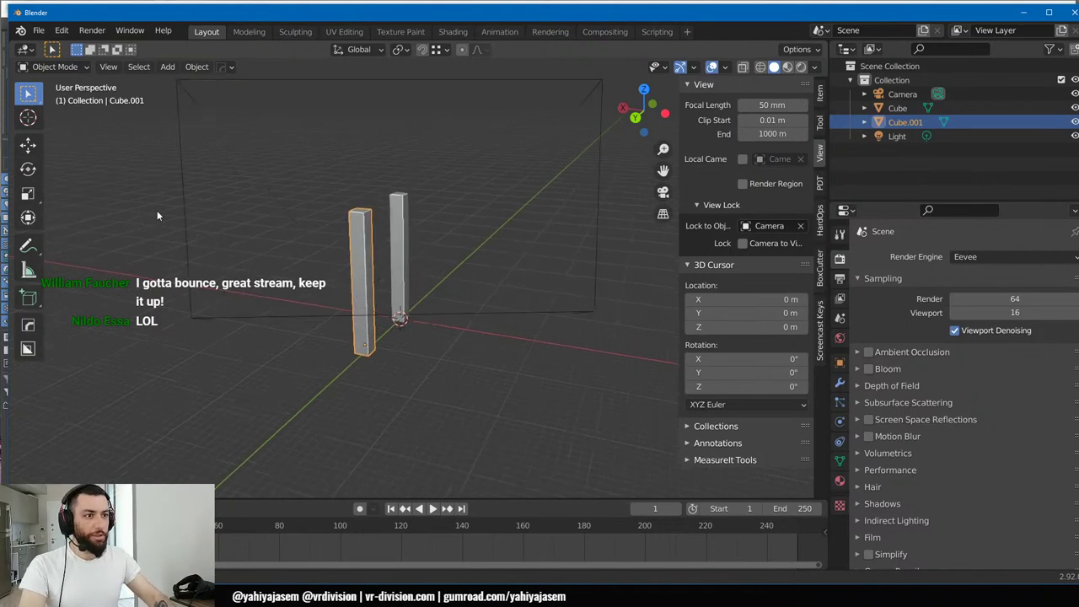
mouse_move(227, 205)
ctrl+right_down()
mouse_move(131, 248)
mouse_move(137, 256)
ctrl+right_up()
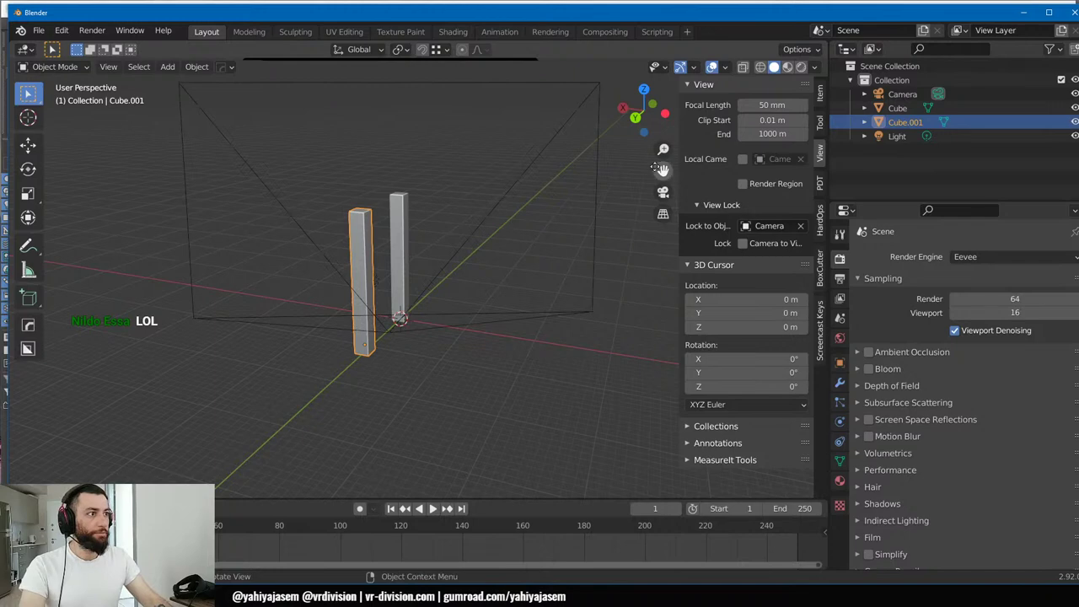
drag(646, 110, 648, 112)
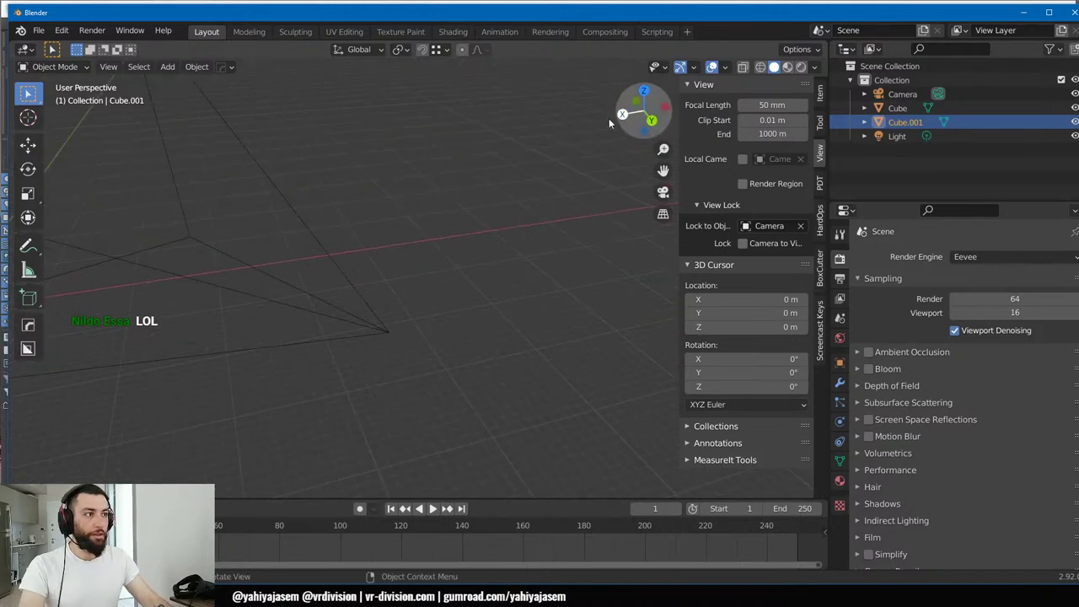
middle_drag(422, 178, 314, 163)
scroll(316, 163, down, 10)
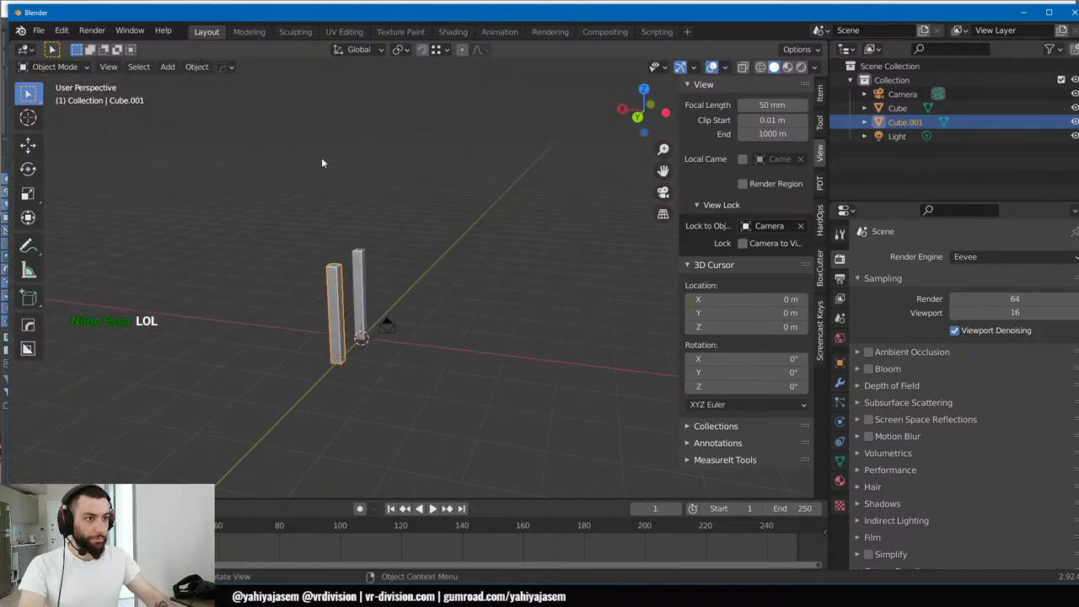
drag(321, 159, 410, 201)
middle_drag(410, 203, 283, 271)
drag(645, 111, 489, 140)
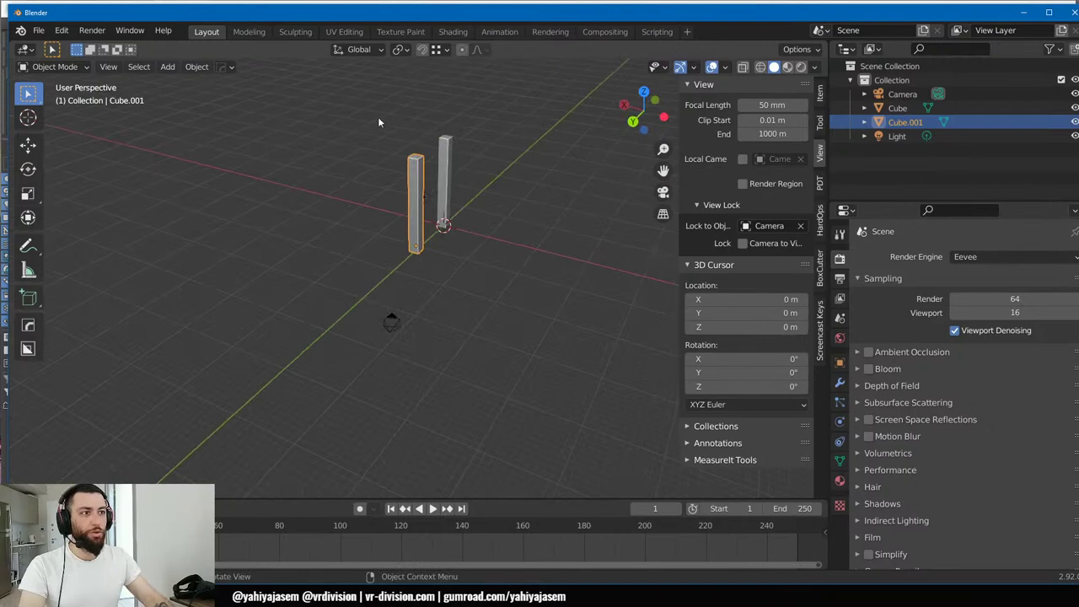
scroll(345, 157, up, 1)
- Switch to Unreal Engine, select SK_Mannequin, focus the viewport on it, and orbit around it for comparison
key(alt+Tab)
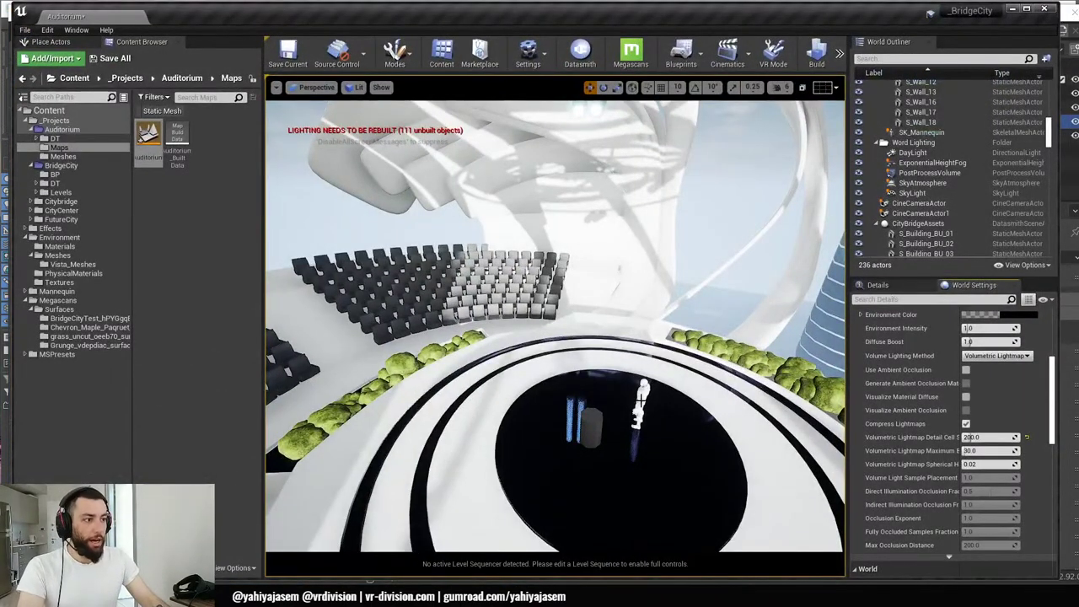
key(ctrl+z)
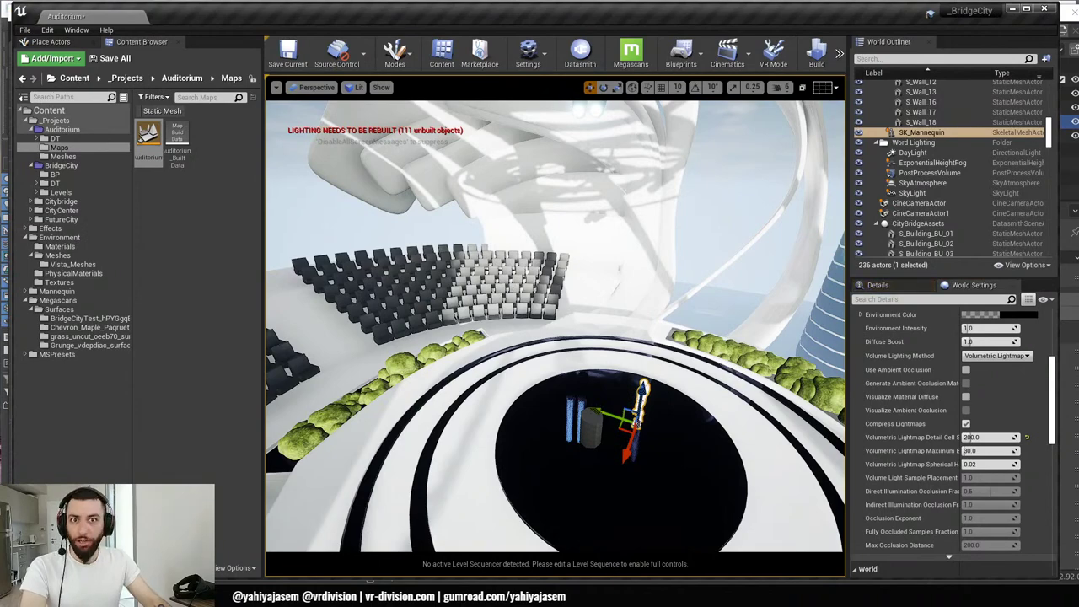
key(f)
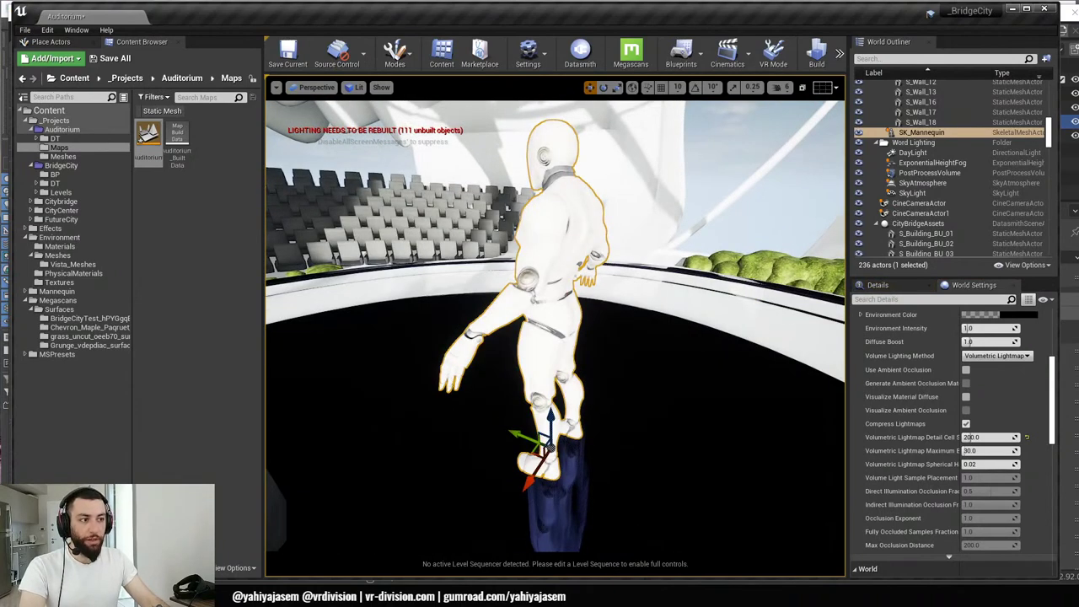
alt+drag(555, 337, 514, 373)
alt+right_drag(515, 373, 489, 372)
alt+drag(573, 354, 691, 363)
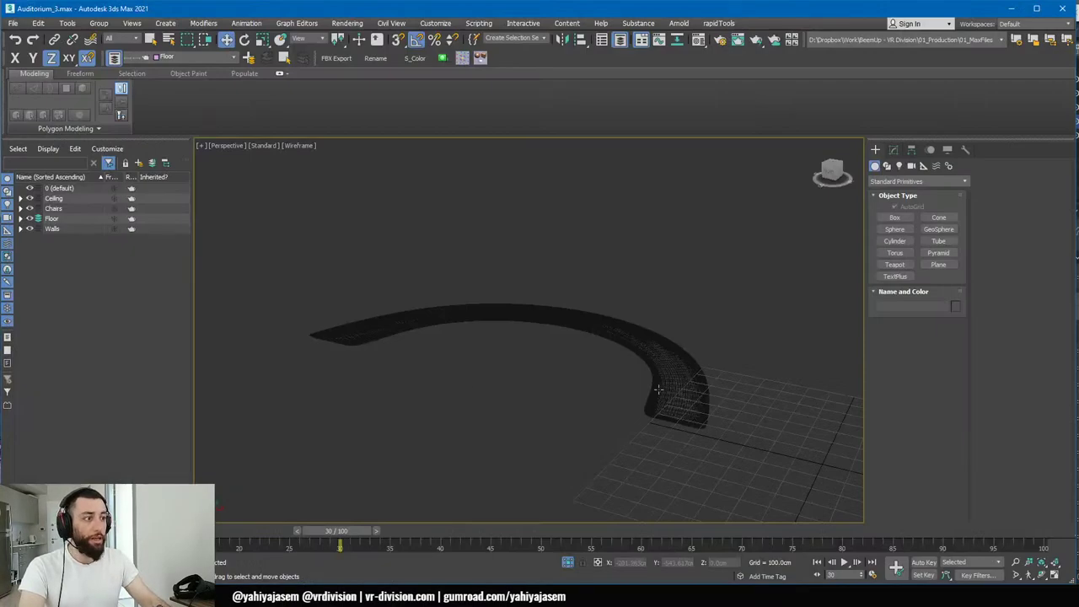
- Switch to 3ds Max, select the curved floor object, and orbit the perspective view around it
click(670, 333)
alt+middle_drag(662, 337, 618, 393)
key(alt+Tab)
- Return to Blender and compare its navigation by orbiting, zooming and panning around the two boxes
key(alt+Tab)
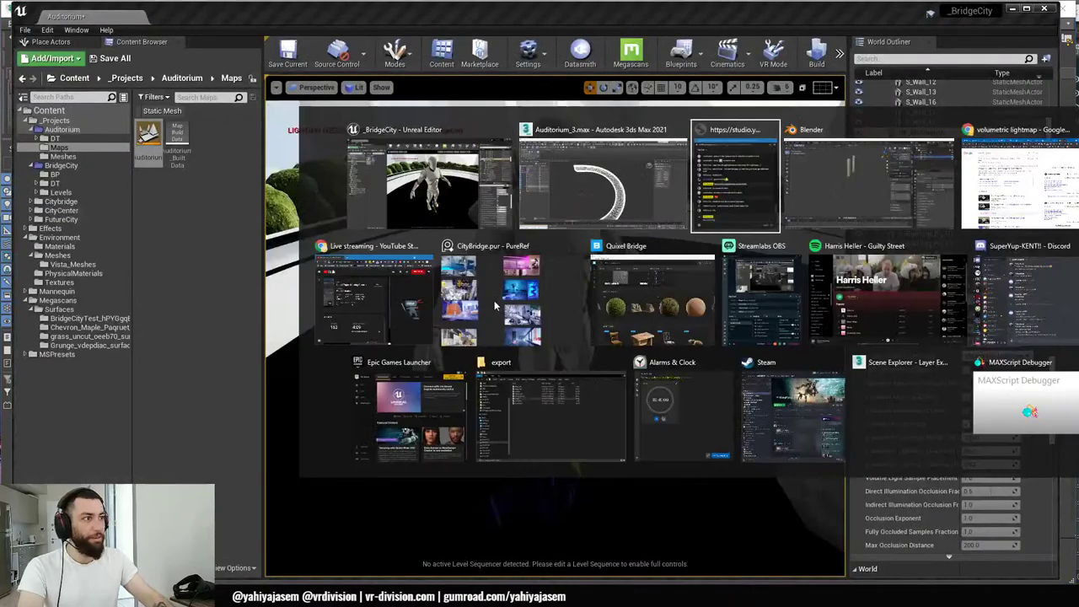
middle_drag(412, 252, 526, 252)
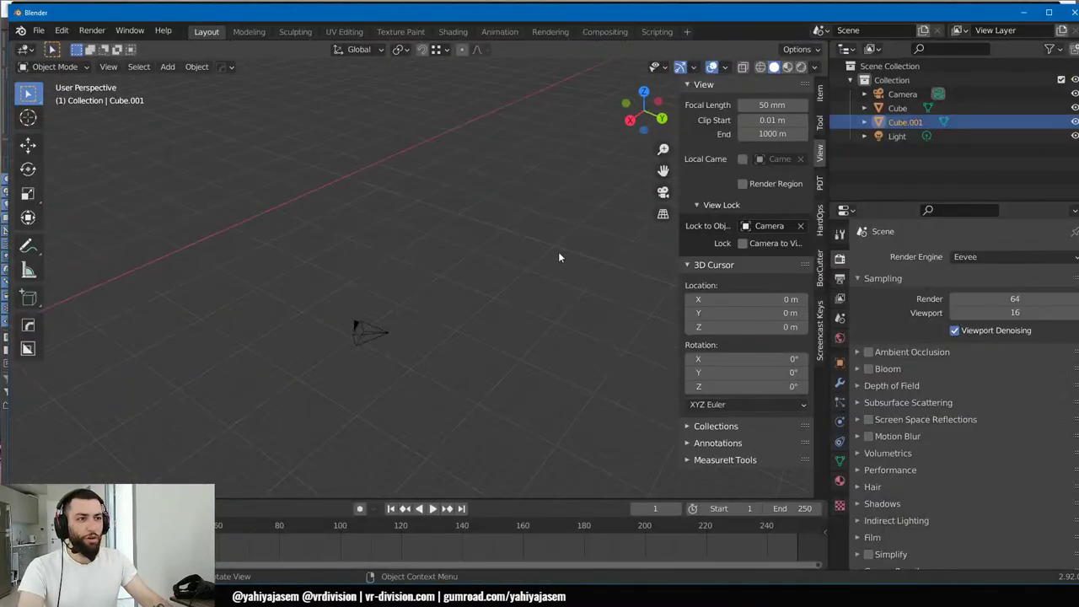
middle_drag(441, 268, 384, 248)
scroll(297, 267, up, 1)
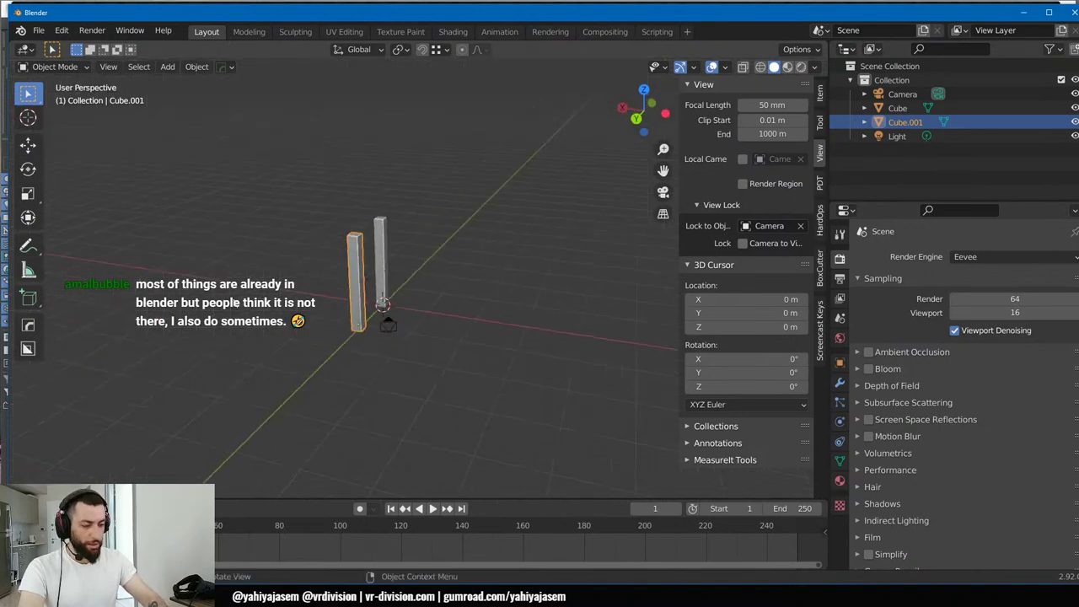
shift+middle_drag(266, 294, 619, 320)
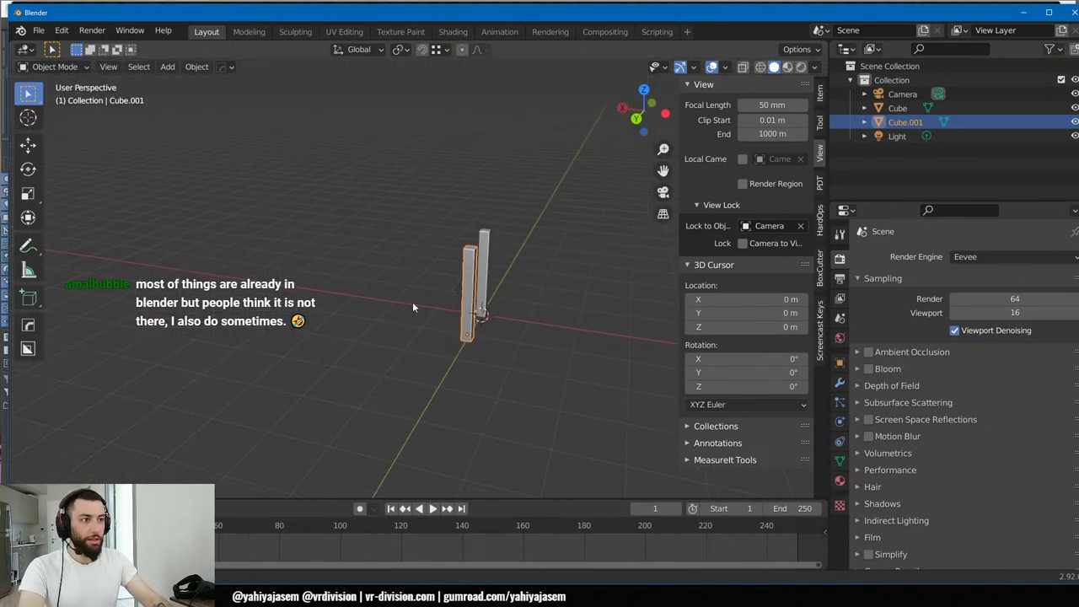
- Examine how orbiting, panning and zooming behave over the empty grid while the view is locked to the Camera object
alt+middle_drag(412, 305, 485, 331)
middle_drag(427, 286, 378, 226)
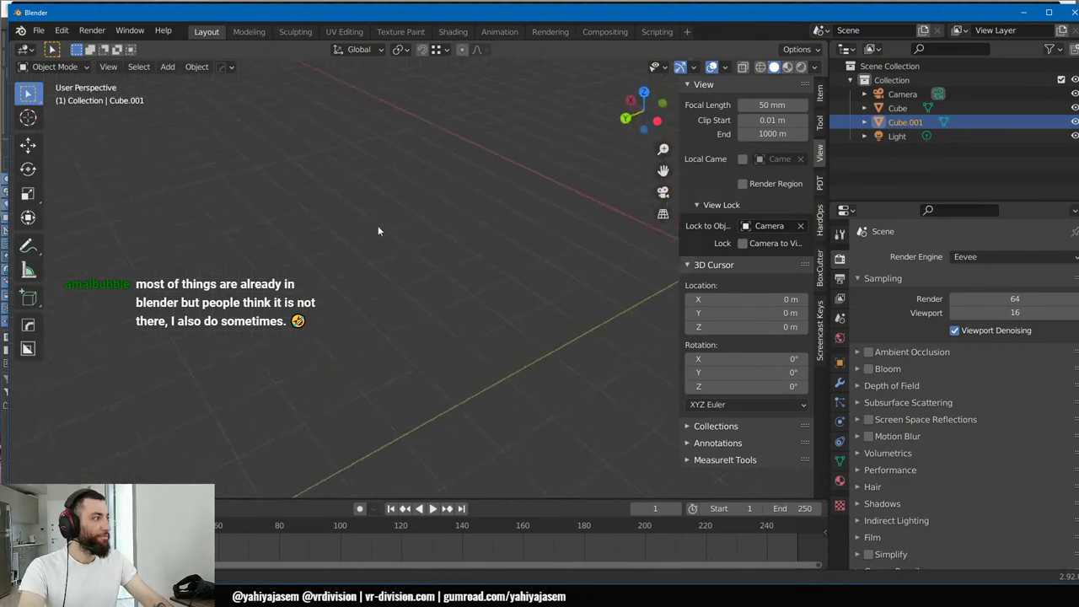
shift+middle_drag(443, 243, 273, 278)
shift+middle_drag(502, 220, 238, 285)
scroll(257, 319, up, 3)
middle_drag(407, 271, 416, 294)
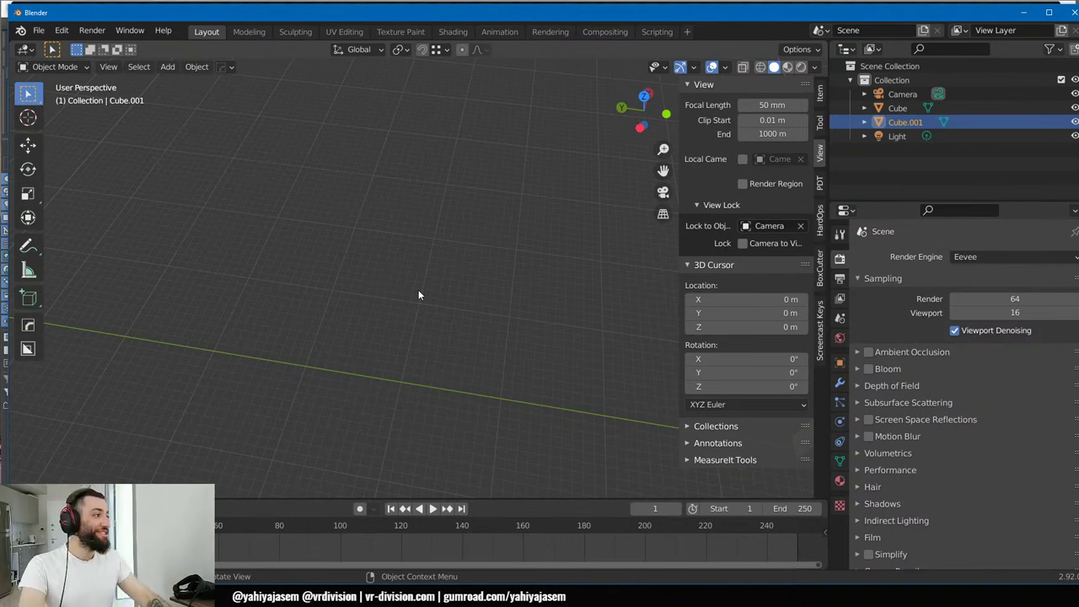
middle_drag(125, 243, 475, 344)
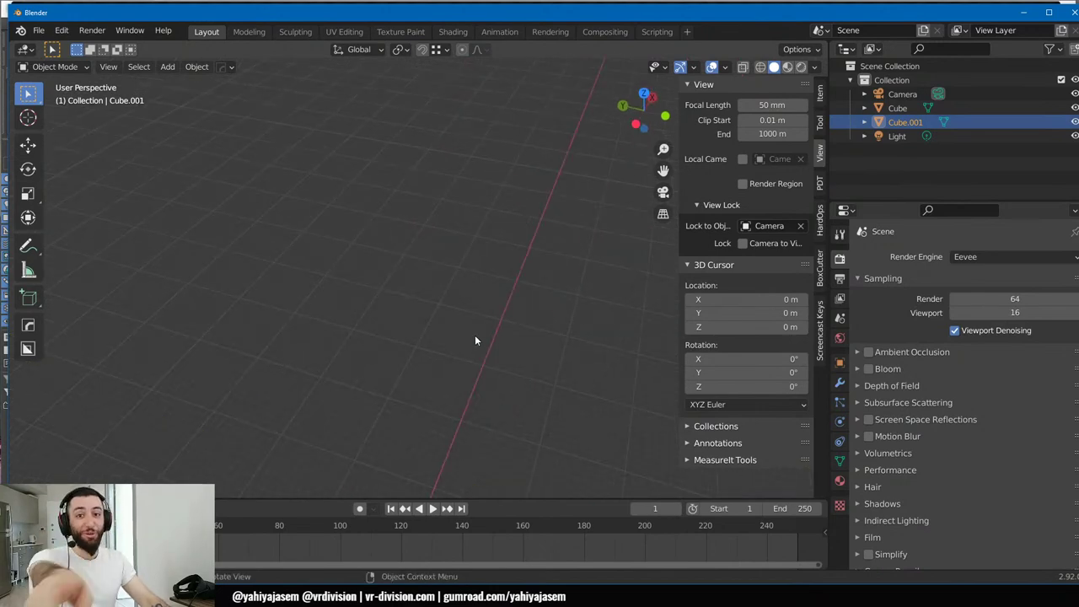
middle_drag(445, 410, 300, 374)
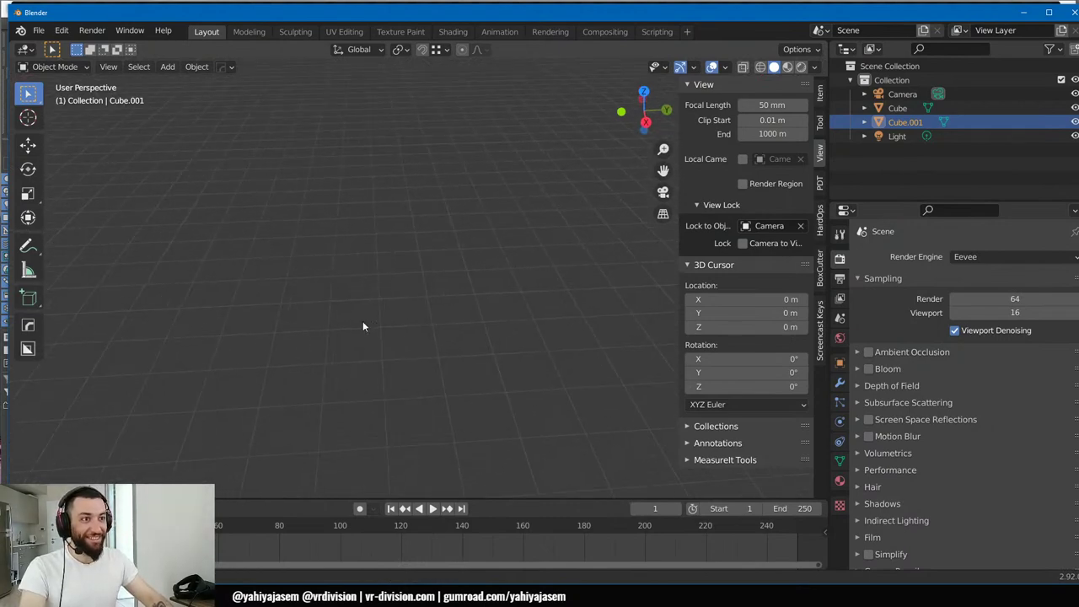
middle_drag(428, 336, 339, 345)
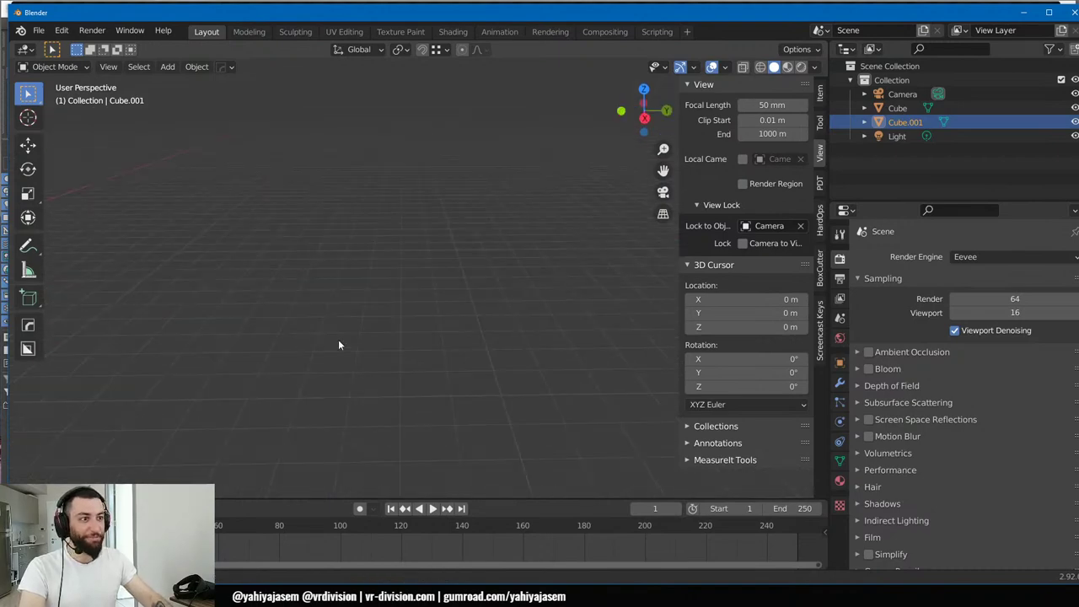
middle_drag(435, 330, 340, 391)
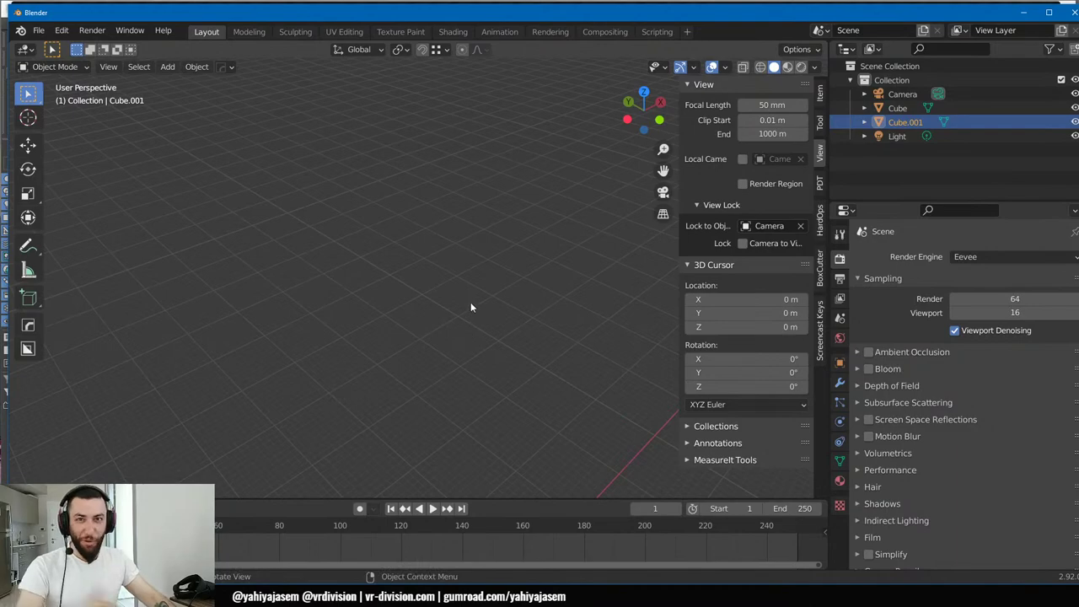
- Switch to Unreal Engine, locate the grass_uncut material used by bush S_Veg50, and apply it to the planter's ground
click(1023, 12)
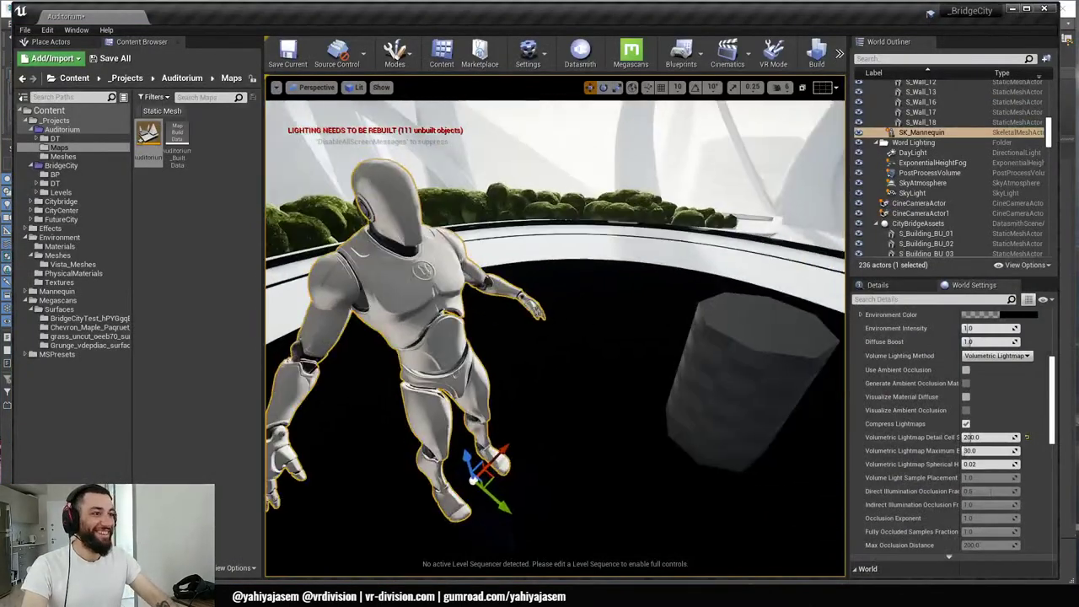
right_drag(556, 326, 405, 319)
click(499, 316)
key(f)
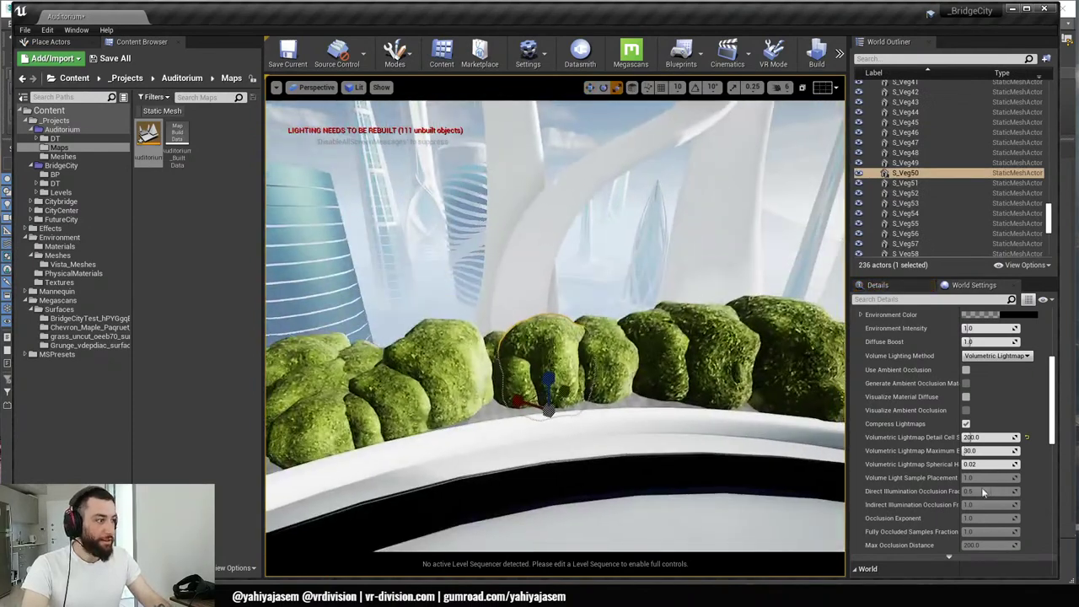
click(878, 285)
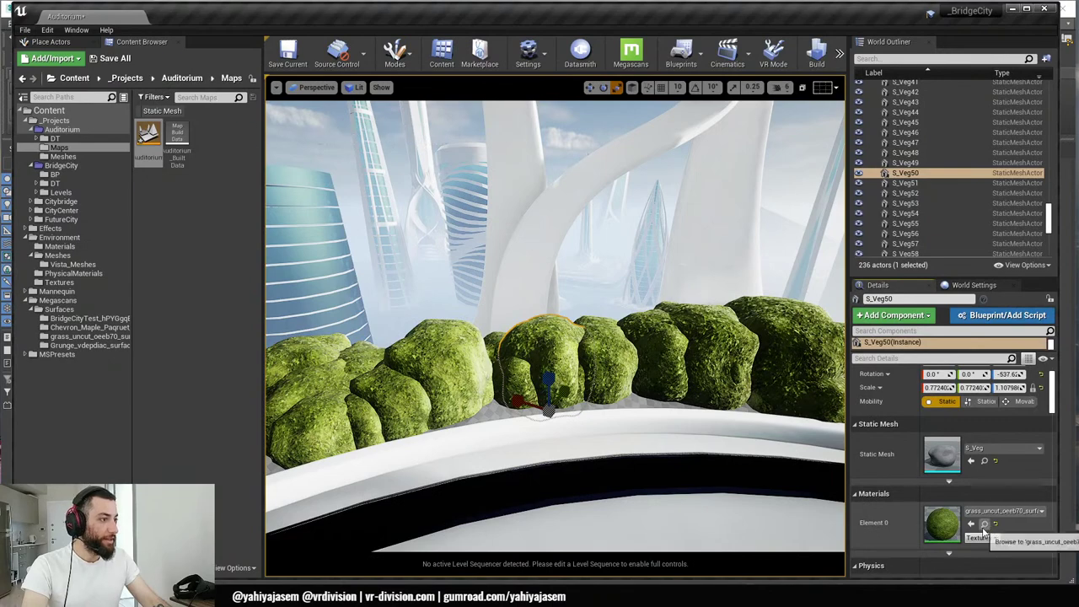
click(984, 523)
drag(434, 375, 513, 425)
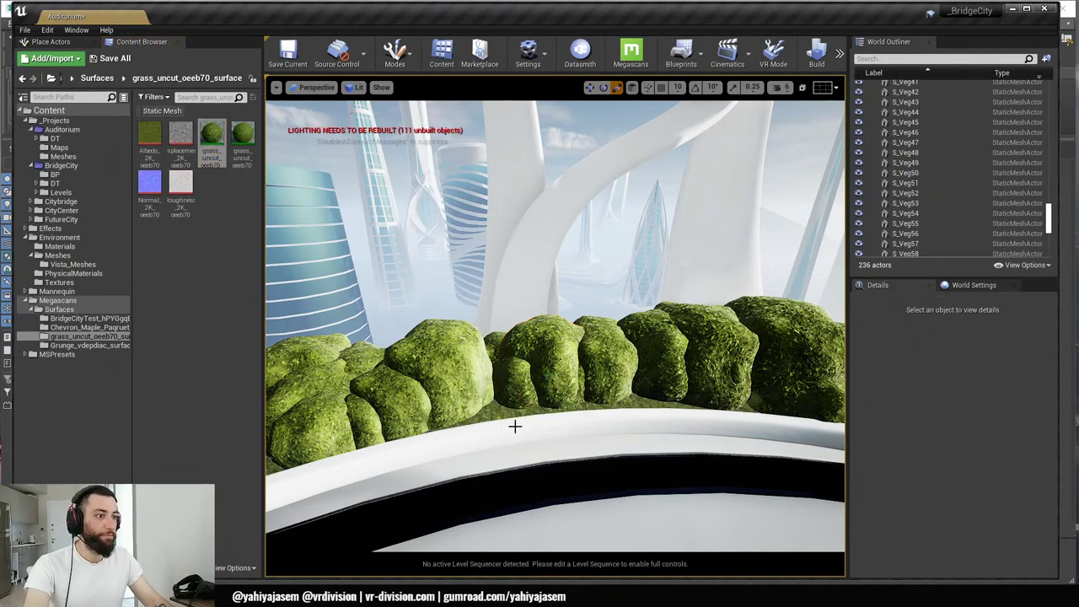
mouse_move(513, 425)
right_down()
mouse_move(497, 460)
mouse_move(438, 489)
mouse_move(515, 427)
right_up()
- Duplicate a bush at the end of the planter and reduce the copy's vertical scale to about 0.155
click(547, 442)
alt+drag(548, 442, 573, 430)
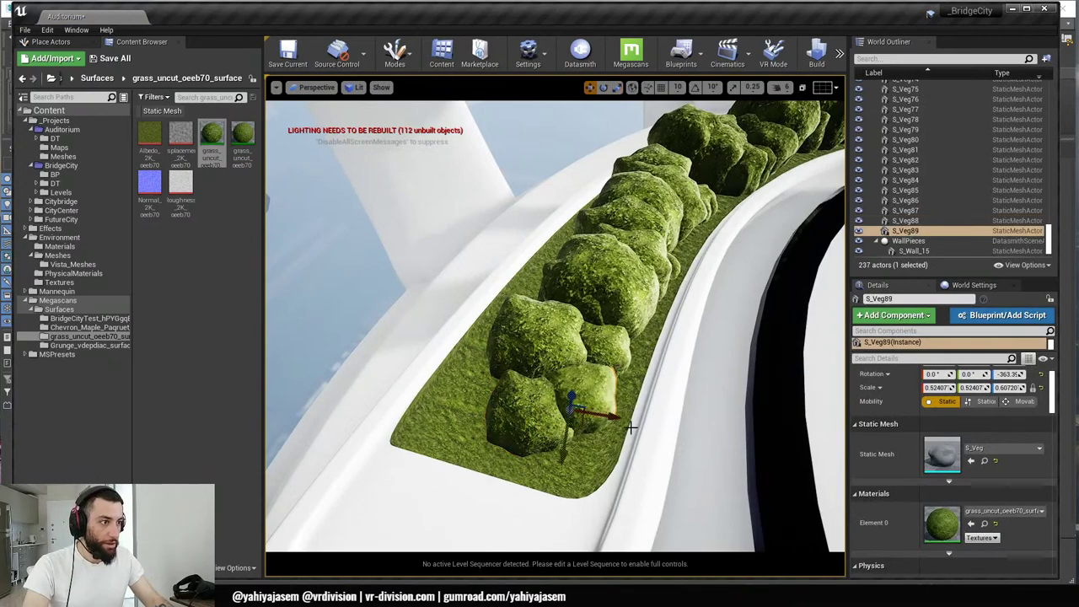
key(w)
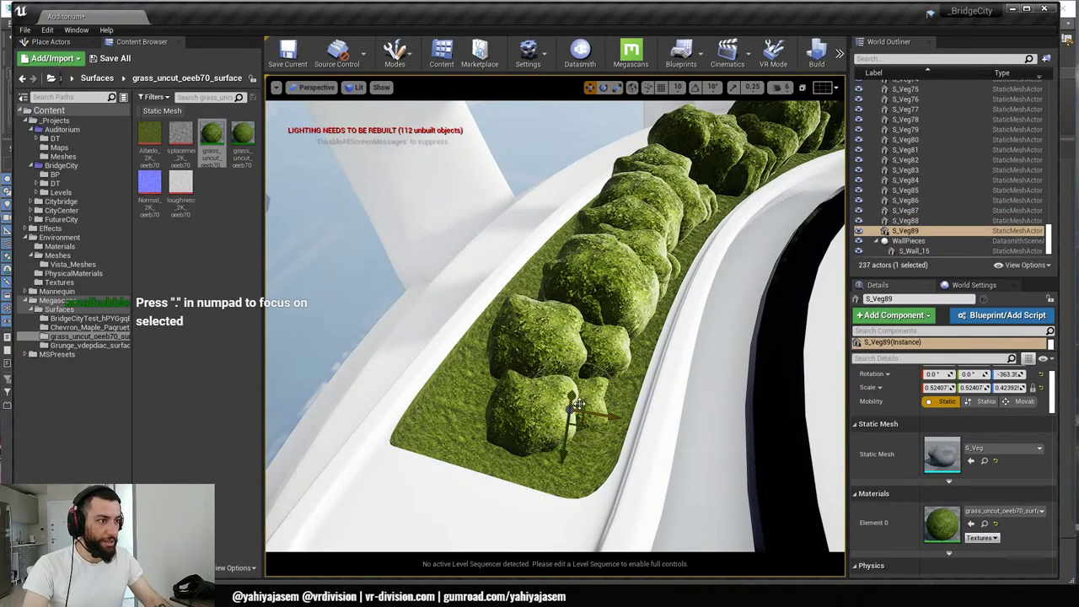
key(KP_Decimal)
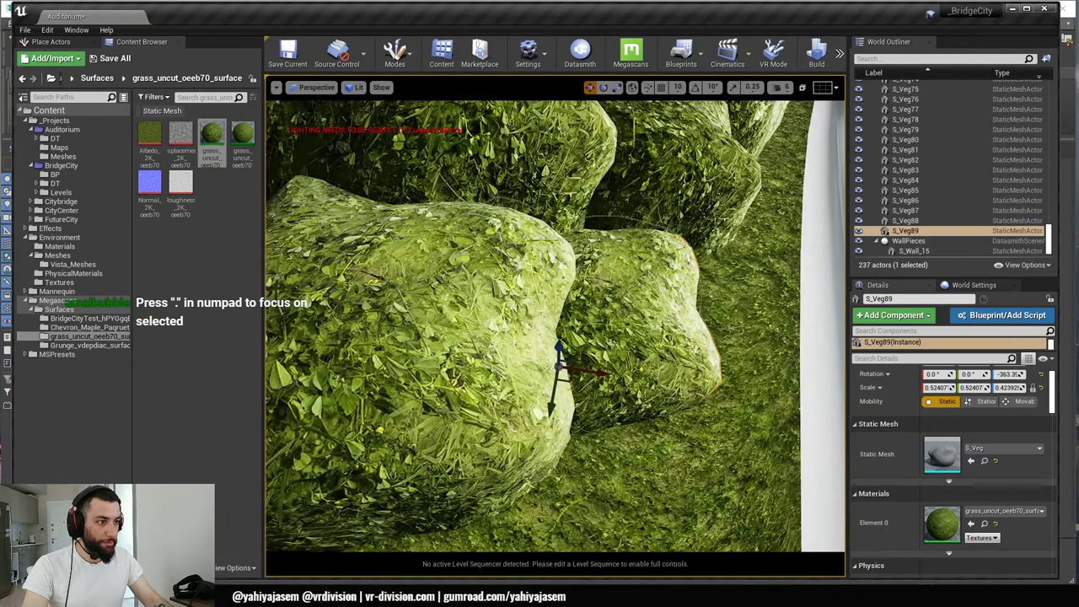
alt+drag(573, 430, 560, 409)
key(r)
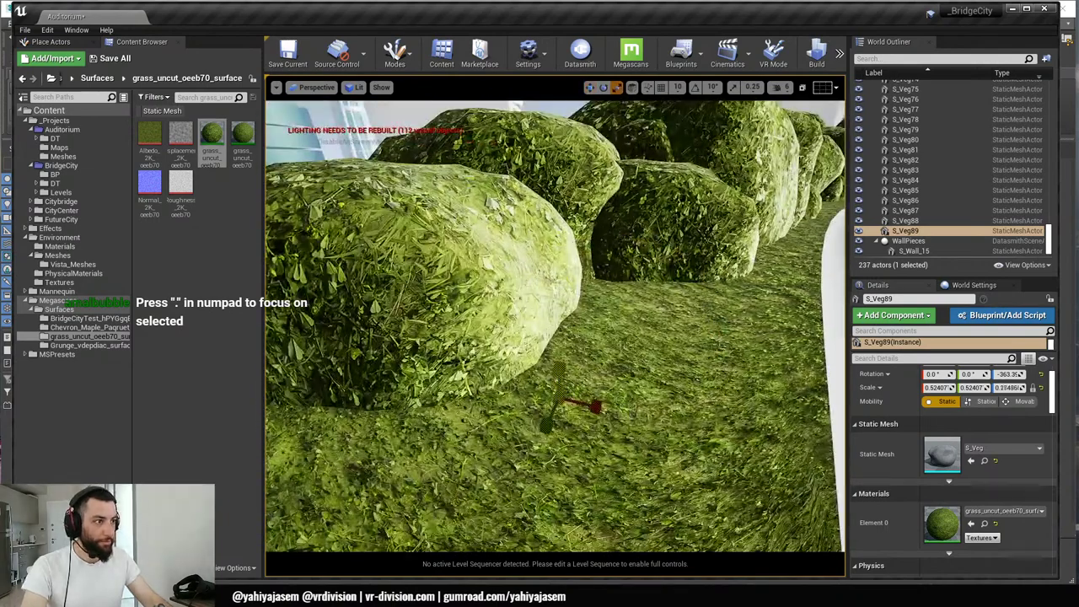
drag(557, 371, 557, 338)
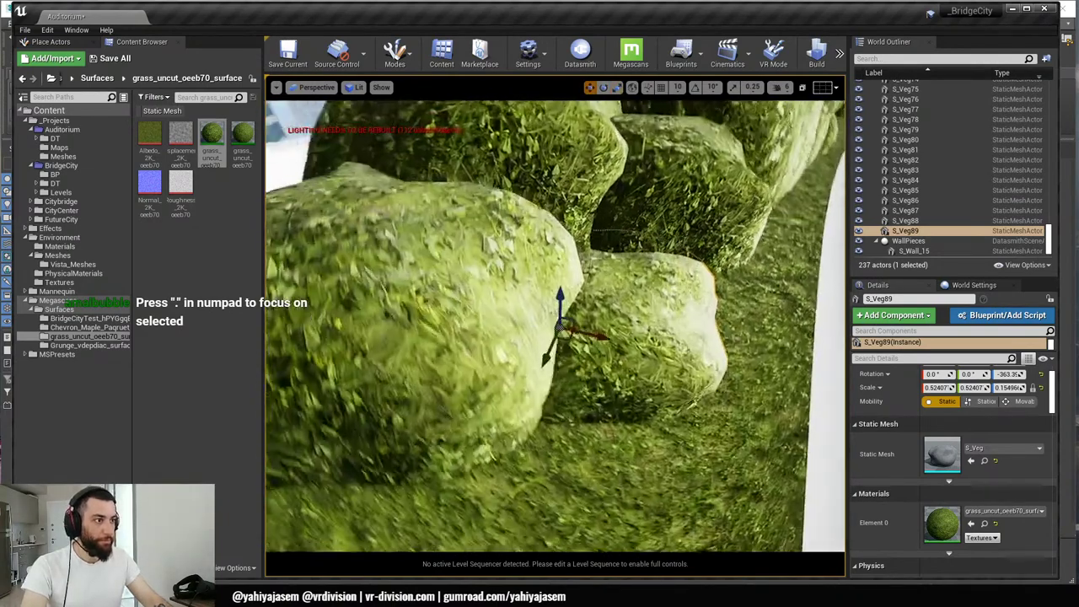
- Place three more copies of the flattened bush between the larger bushes at the planter's end
scroll(557, 337, down, 5)
mouse_move(667, 359)
alt+mouse_down()
mouse_move(548, 359)
mouse_move(688, 361)
alt+mouse_up()
scroll(667, 359, up, 5)
alt+drag(540, 328, 459, 340)
alt+drag(525, 395, 436, 350)
alt+drag(418, 302, 463, 335)
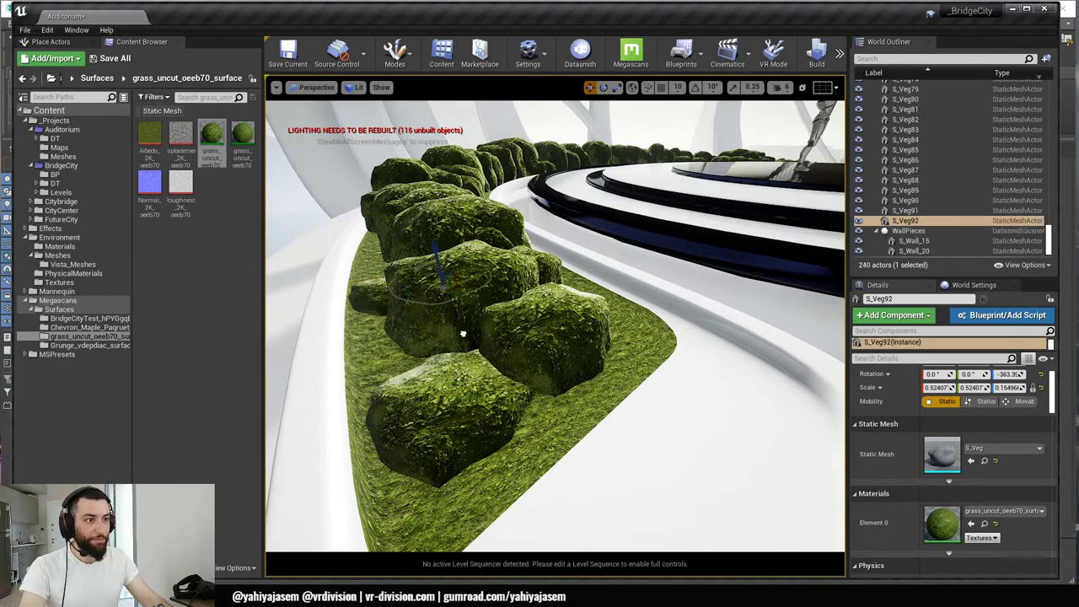
- Inspect the filled planter and the rest of the auditorium from several viewpoints
right_drag(463, 335, 421, 371)
key(f)
alt+right_drag(463, 335, 380, 392)
scroll(641, 393, up, 6)
right_drag(621, 385, 692, 342)
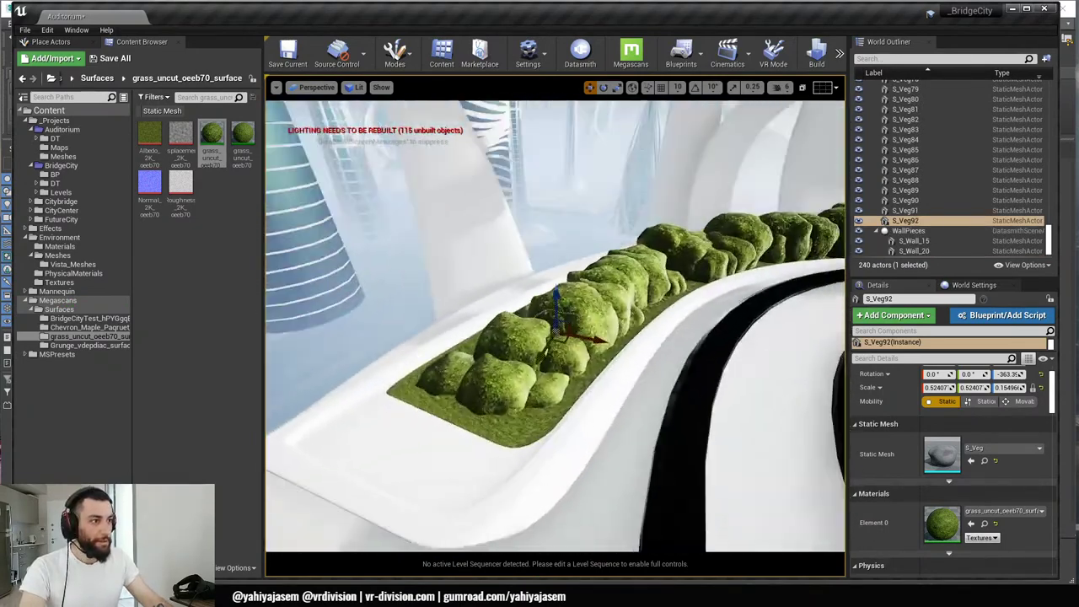
right_drag(732, 386, 407, 364)
alt+middle_click(610, 384)
alt+middle_click(686, 384)
right_drag(599, 375, 733, 376)
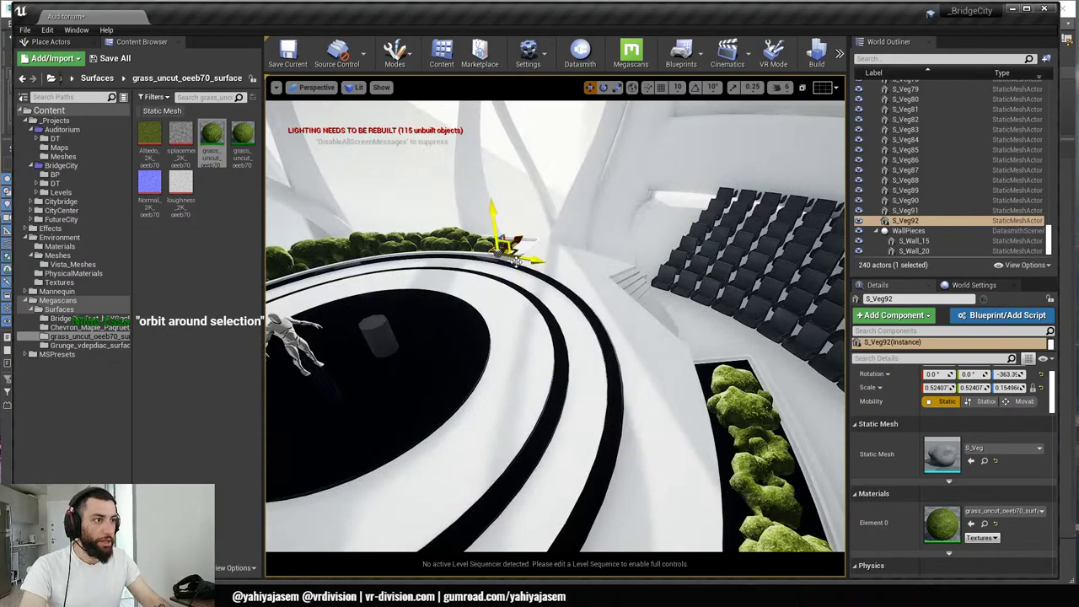
- Focus on the selected flattened bush S_Veg92 and raise it slightly above the planter's grass
key(f)
alt+drag(516, 262, 616, 253)
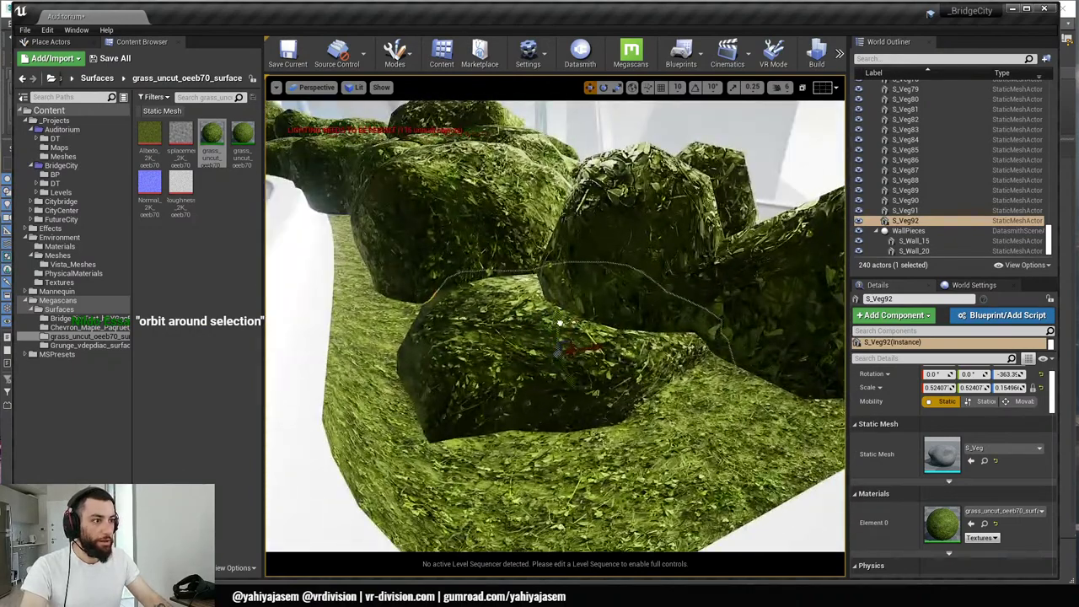
mouse_move(560, 323)
alt+mouse_down()
mouse_move(540, 319)
mouse_move(553, 311)
alt+mouse_up()
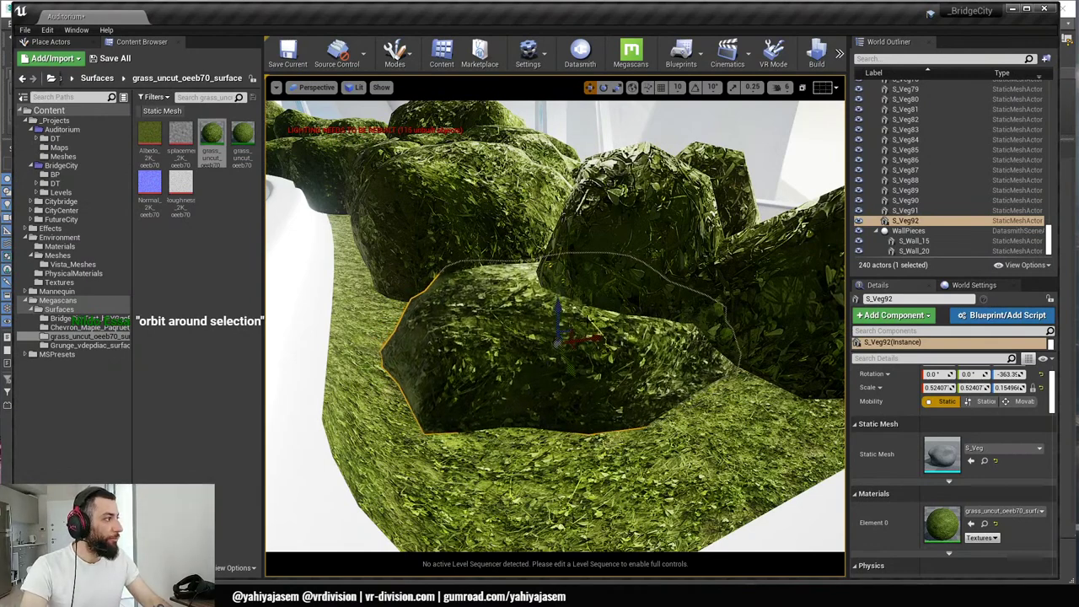
- Switch to Blender, select Cube, and clear the object that the 3D view is locked to
key(alt+Tab)
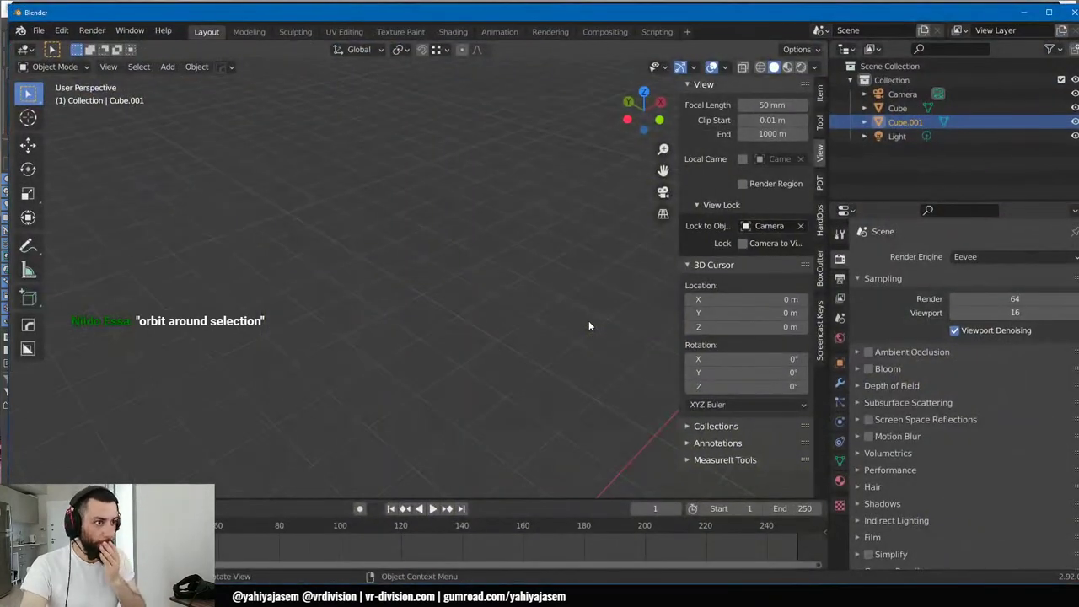
right_click(530, 322)
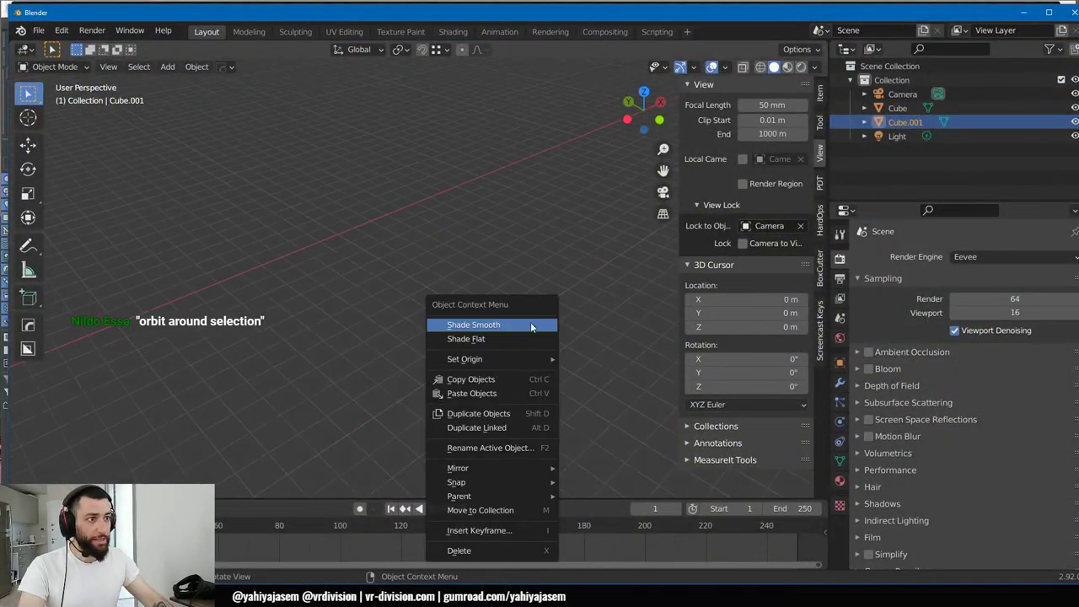
click(895, 108)
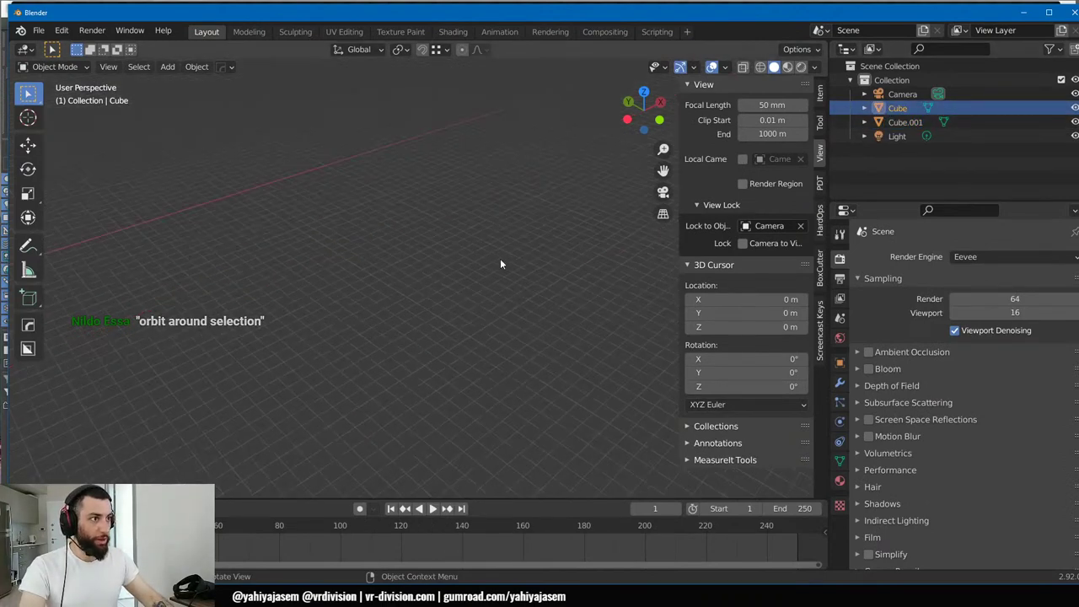
key(ctrl+space)
key(ctrl+space)
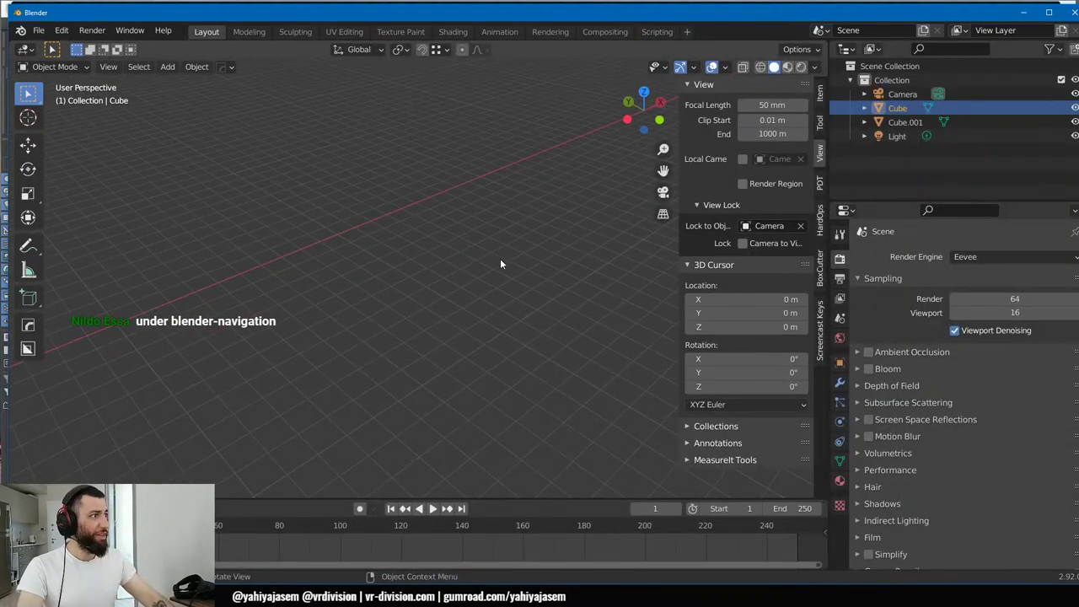
click(747, 227)
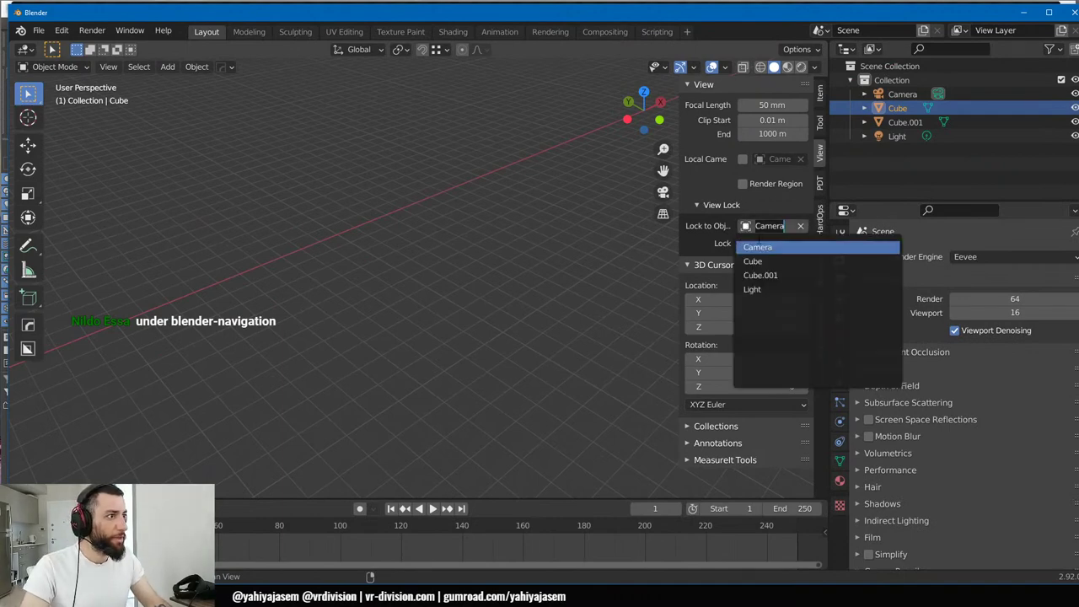
click(800, 226)
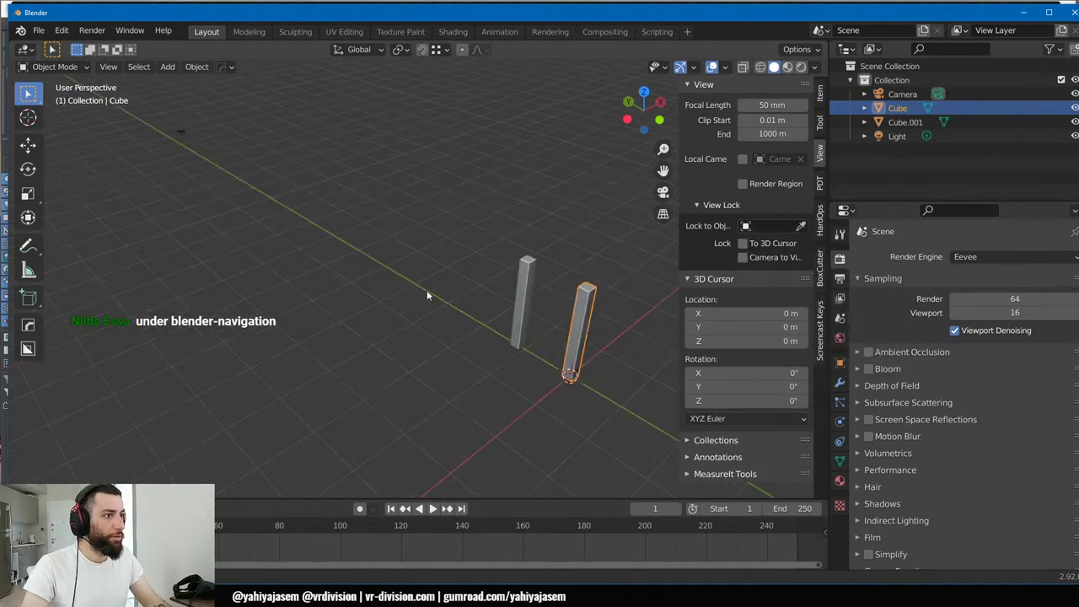
- Select Cube.001, frame the view on it, and orbit around it from the left orthographic view
click(348, 308)
click(526, 302)
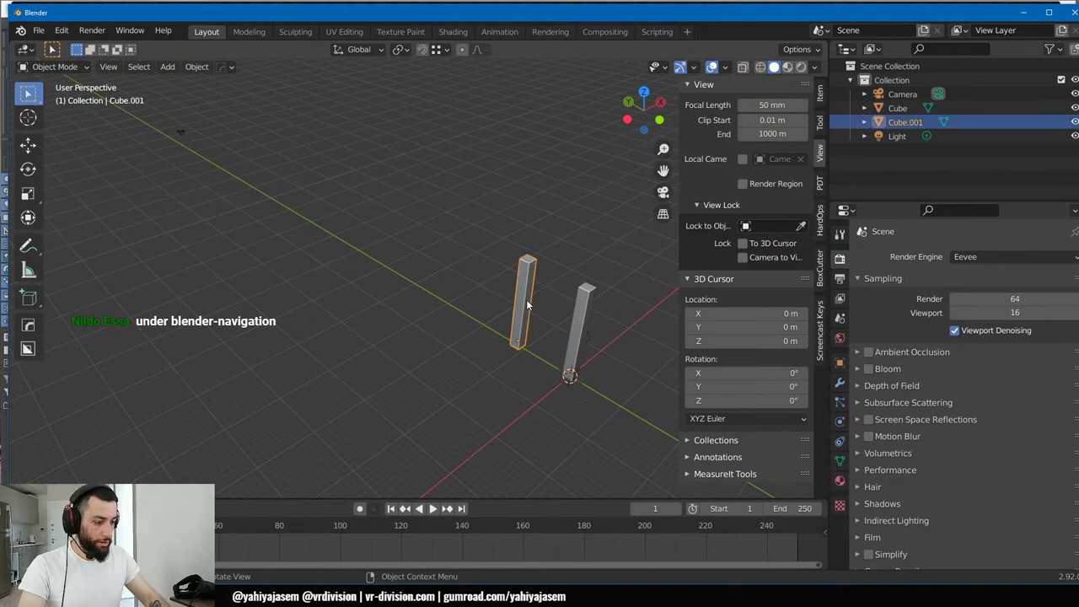
key(KP_Decimal)
key(ctrl+KP_3)
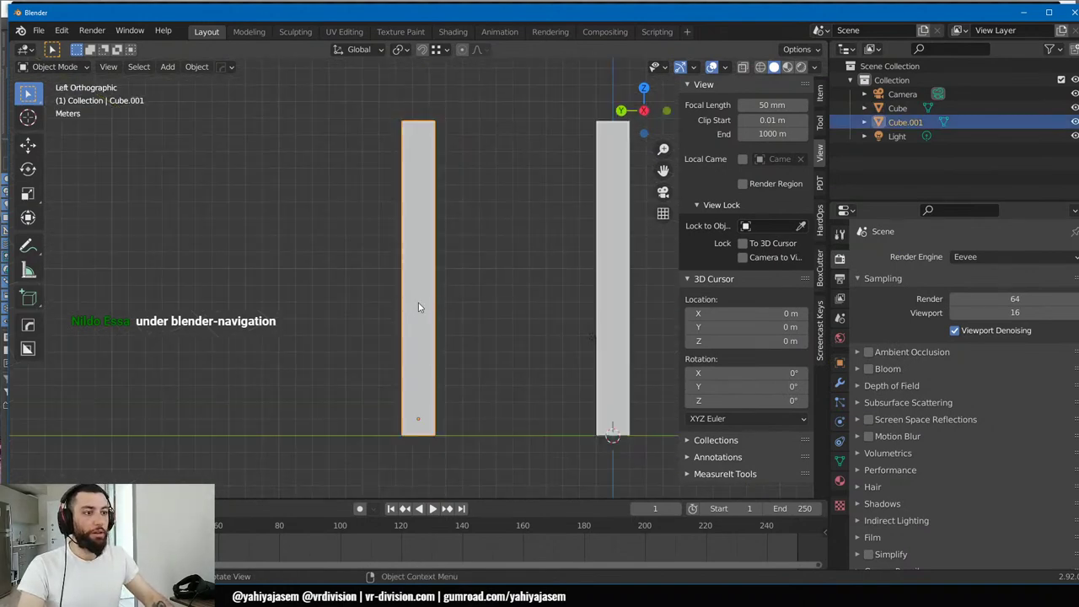
middle_drag(418, 307, 458, 267)
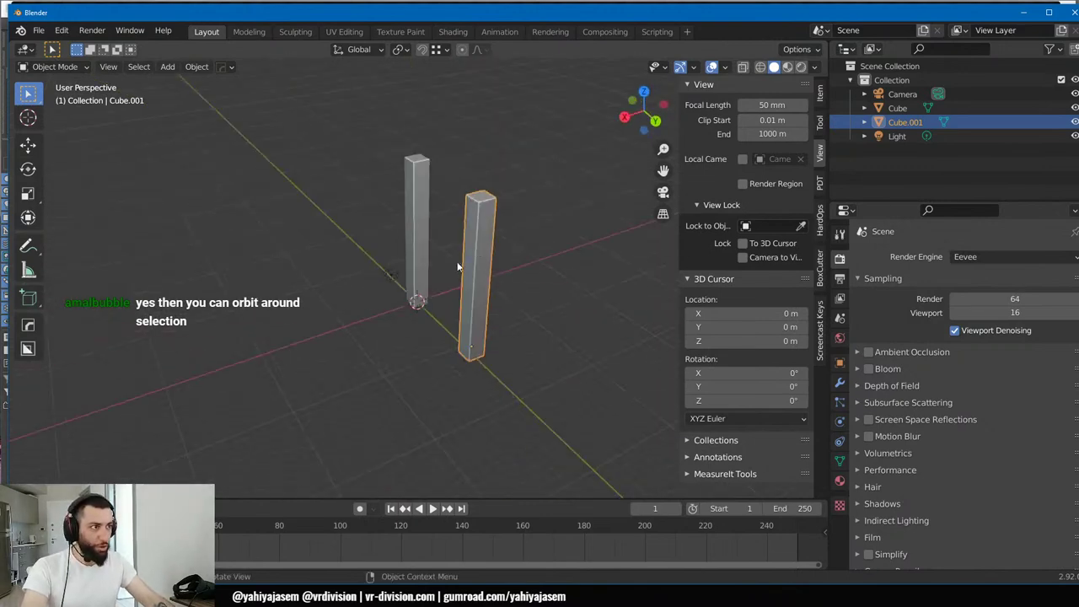
- Try locking the 3D view to the Camera object and orbit to test the rotation centre
click(784, 228)
click(826, 244)
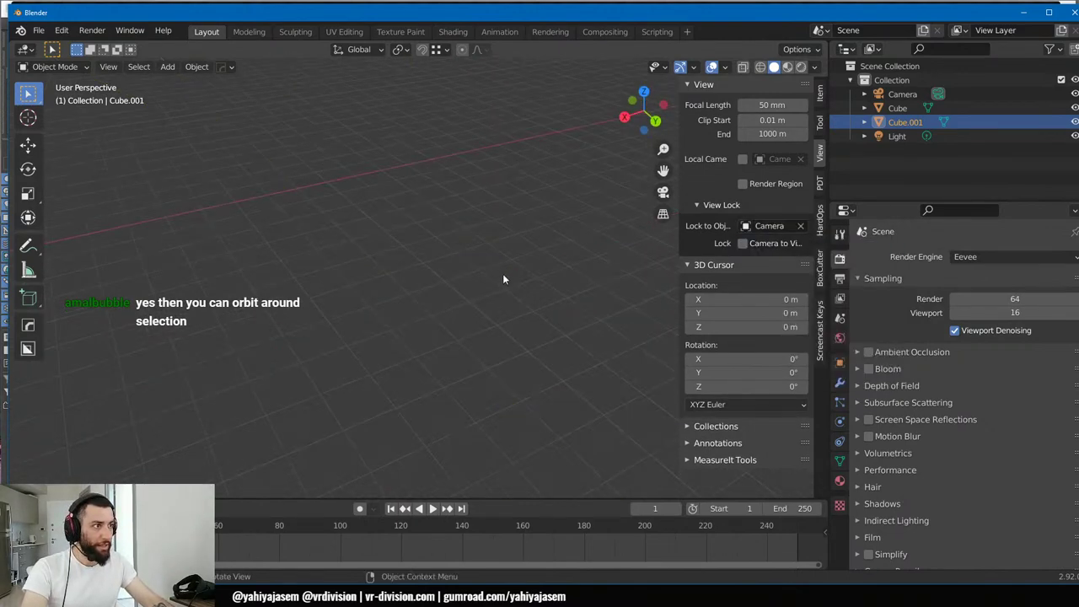
middle_drag(488, 277, 204, 260)
middle_drag(414, 248, 626, 274)
key(KP_0)
- Try locking the 3D view to Cube while orbiting, and remove the lock
click(769, 226)
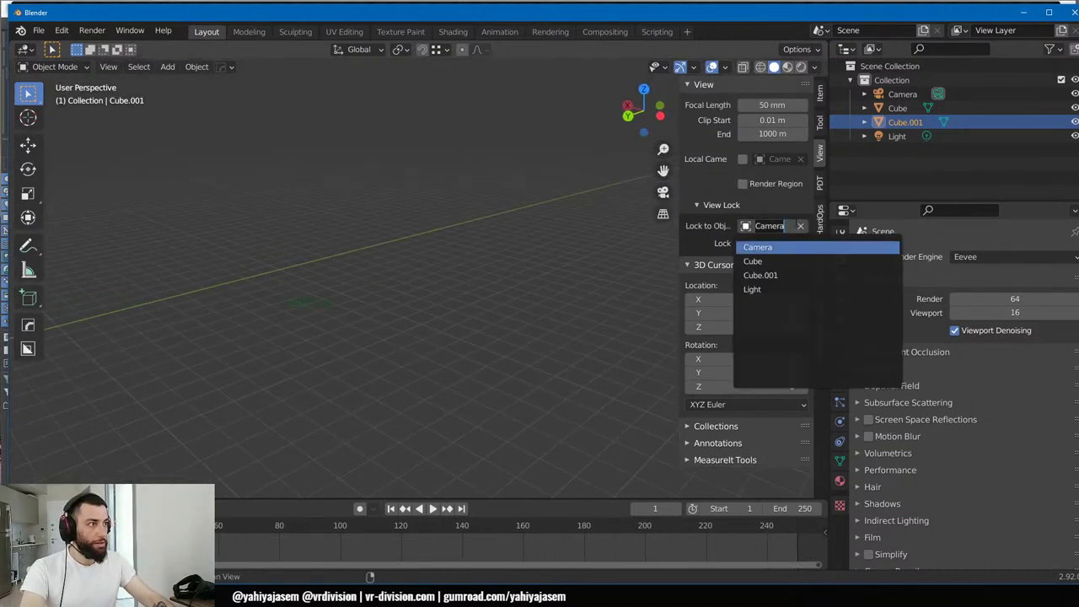
click(767, 258)
middle_drag(454, 329, 302, 317)
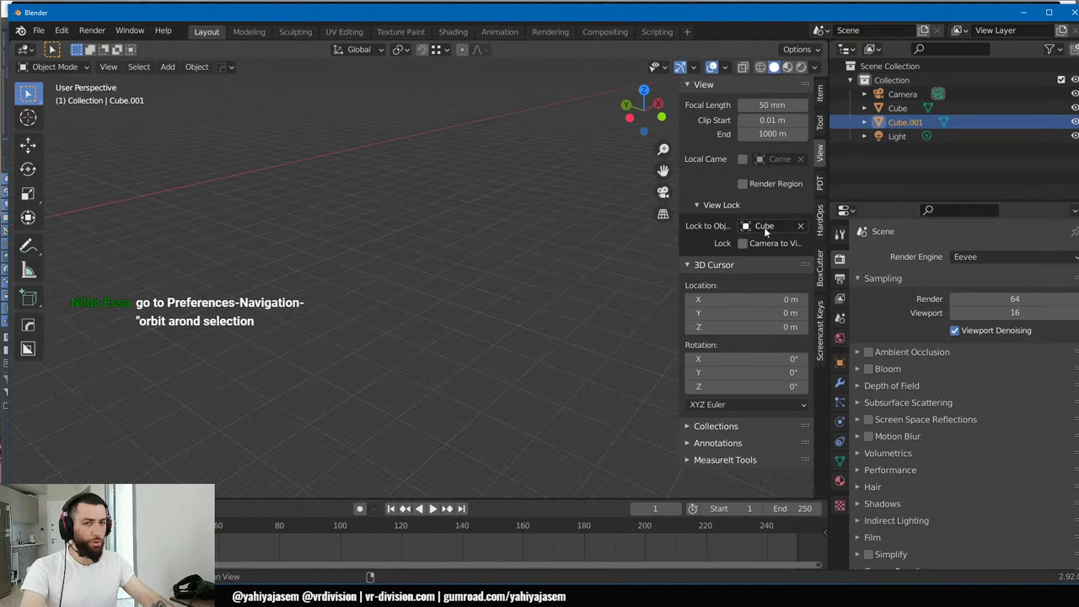
click(801, 226)
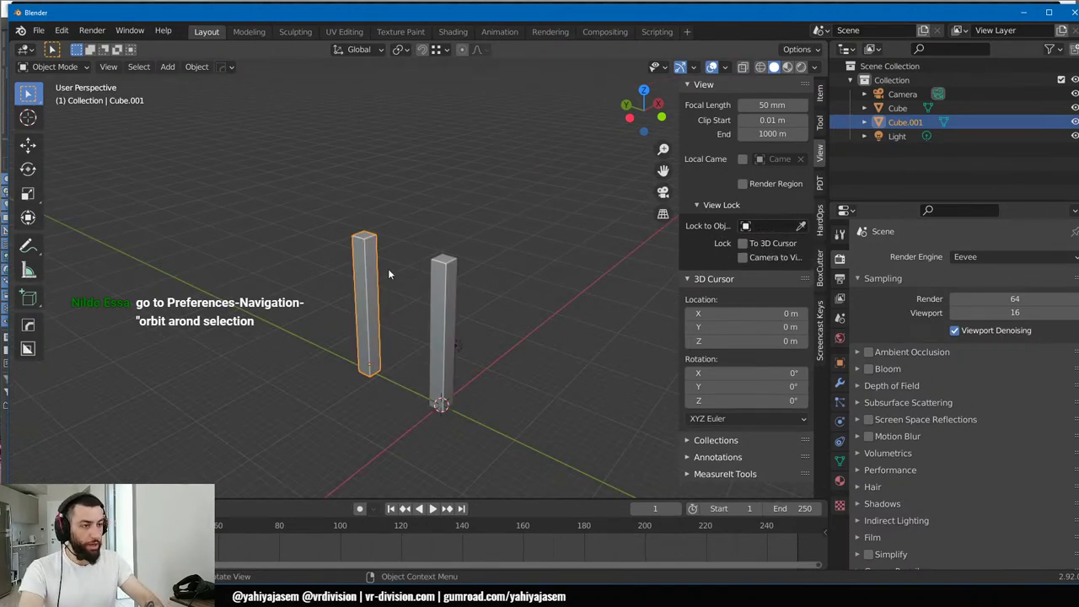
- Orbit closely around Cube.001 and collapse the View Lock settings
middle_drag(388, 268, 449, 283)
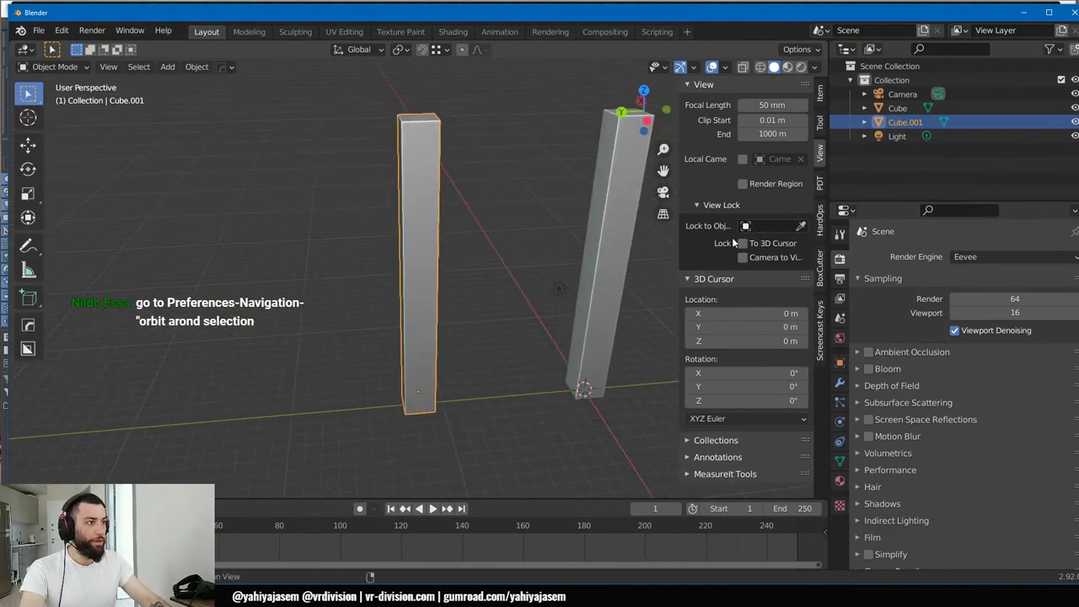
click(731, 205)
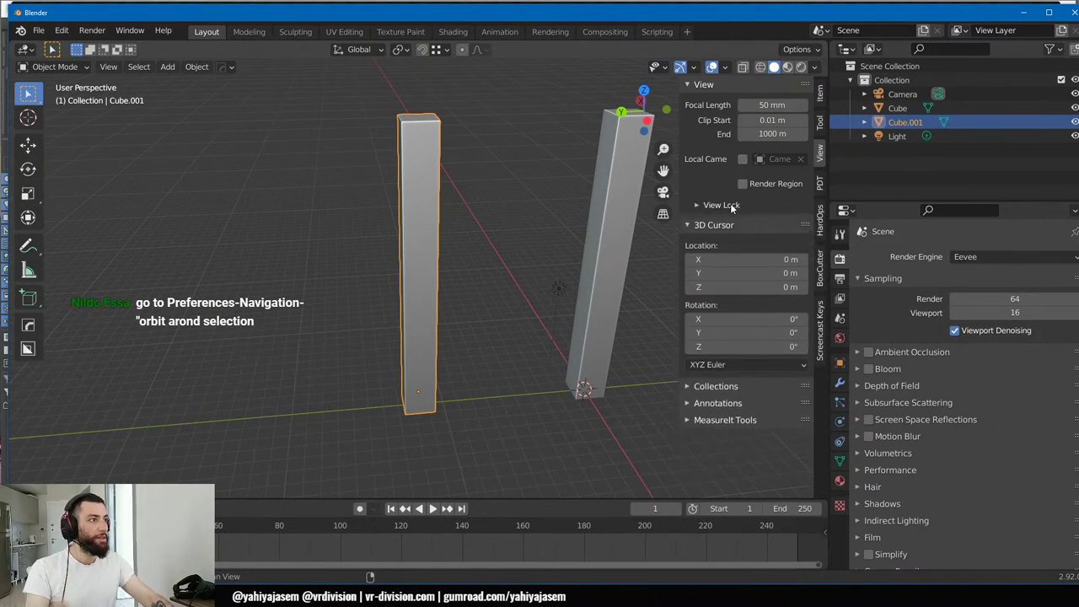
- Enable Orbit Around Selection in Blender's Navigation preferences and move the preferences window clear of the 3D view
middle_drag(413, 284, 406, 294)
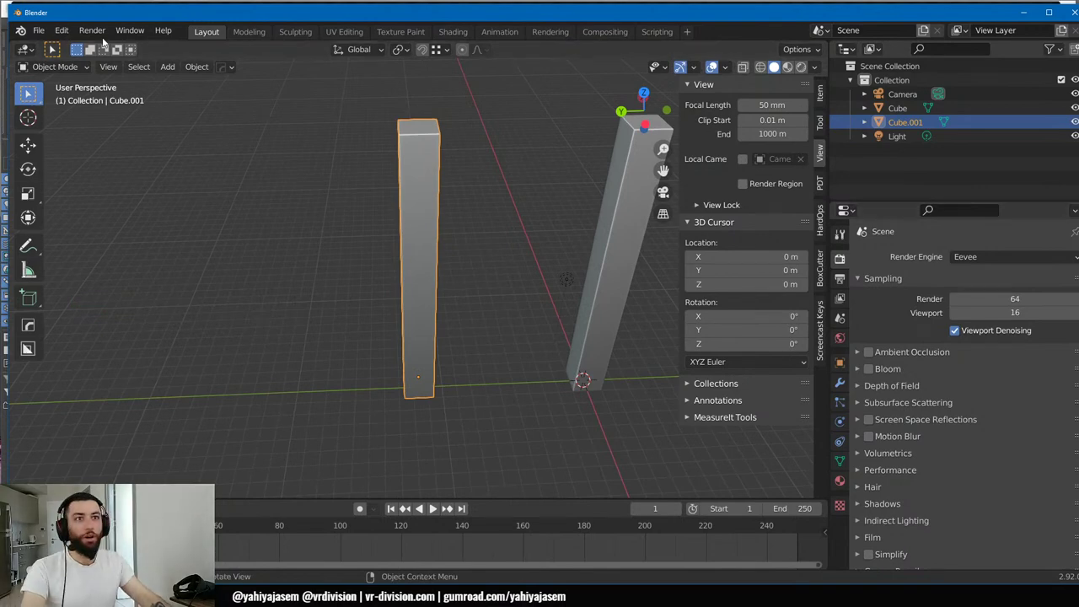
click(61, 30)
click(97, 233)
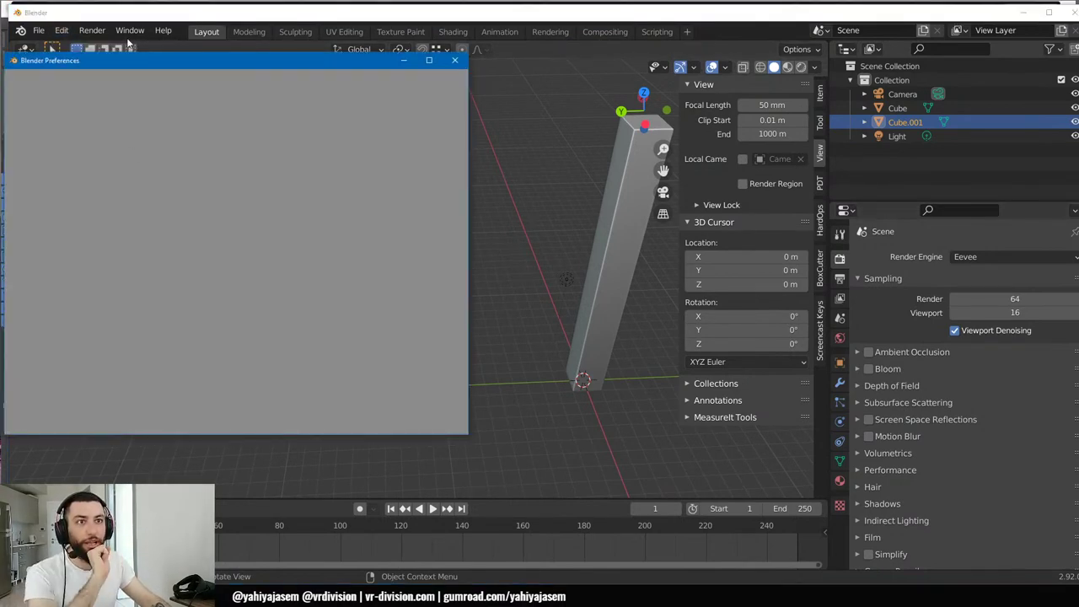
drag(116, 63, 286, 75)
click(220, 246)
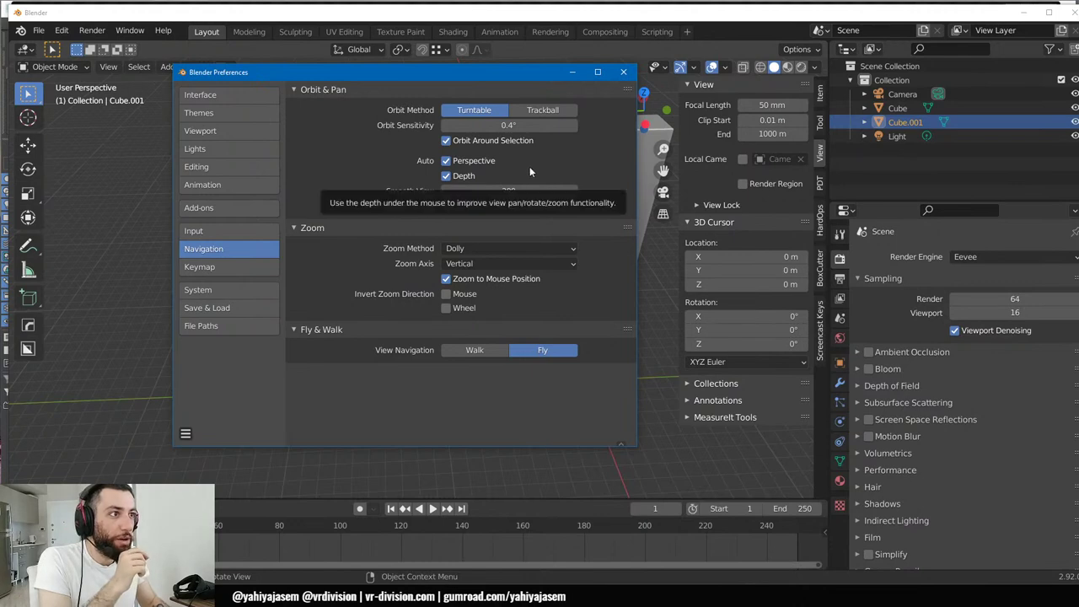
click(447, 141)
drag(482, 74, 279, 511)
- Orbit around the selected Cube.001, zoom out, and compare by orbiting with nothing selected
click(378, 240)
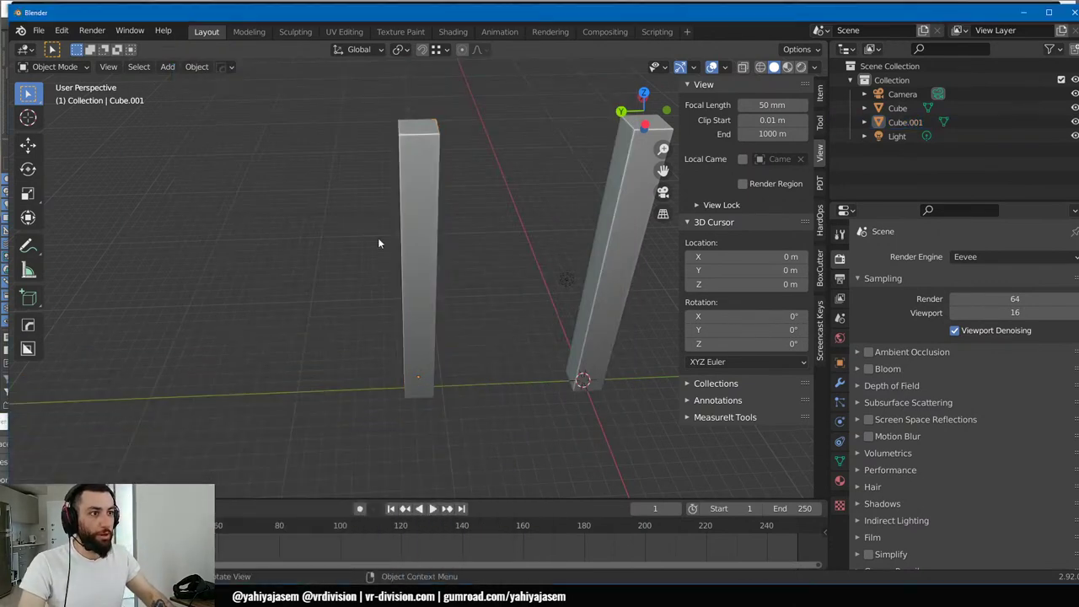
click(422, 231)
middle_drag(323, 216, 327, 260)
scroll(326, 260, down, 4)
click(202, 277)
shift+middle_drag(197, 278, 440, 285)
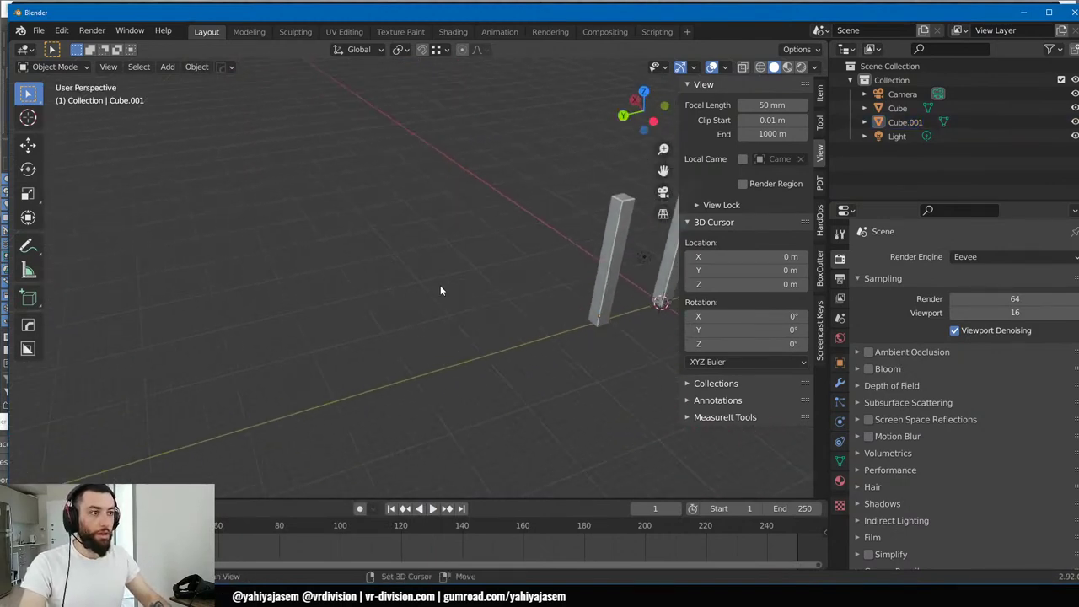
middle_drag(261, 263, 500, 273)
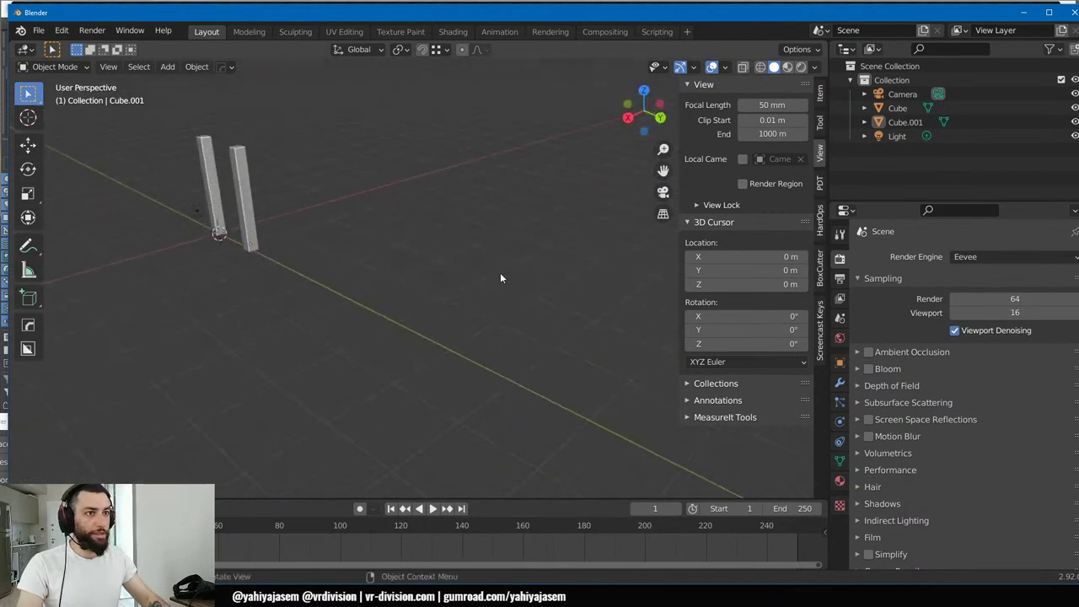
- Select Cube.001 again and orbit around it while it sits away from the view centre
click(250, 198)
middle_drag(487, 220, 199, 268)
key(alt+Tab)
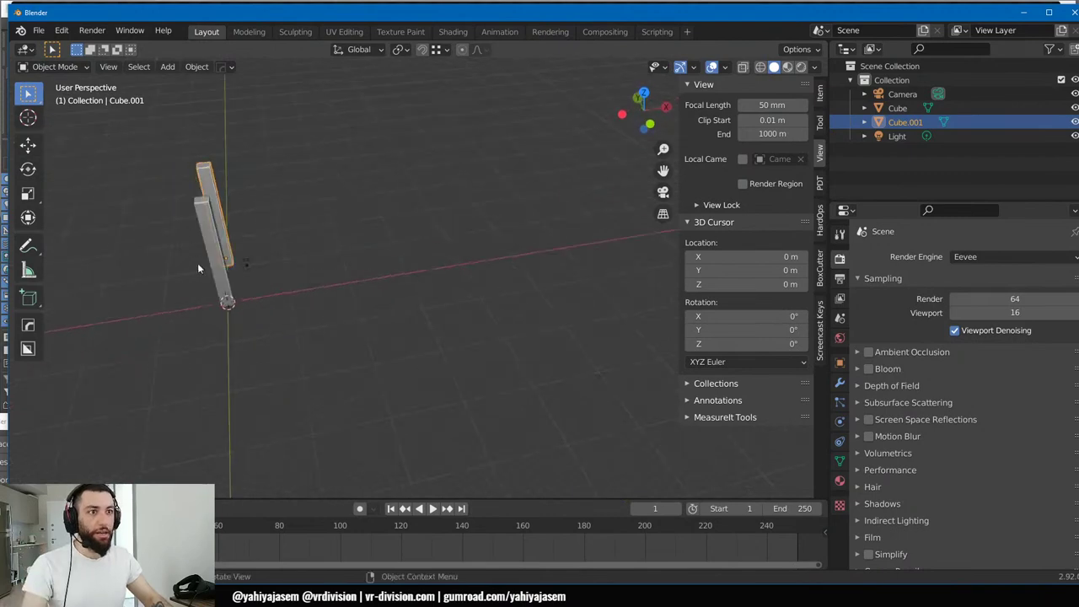
middle_drag(226, 187, 203, 229)
- Try the Trackball orbit method in the 3D view and return the method to Turntable
key(alt+Tab)
drag(236, 431, 291, 260)
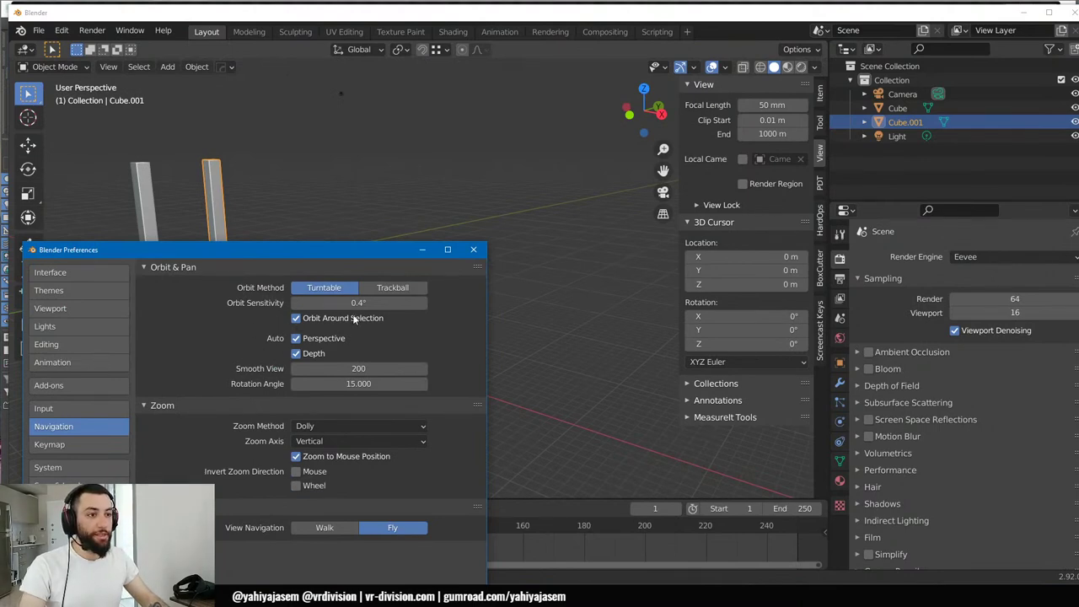
drag(356, 252, 387, 120)
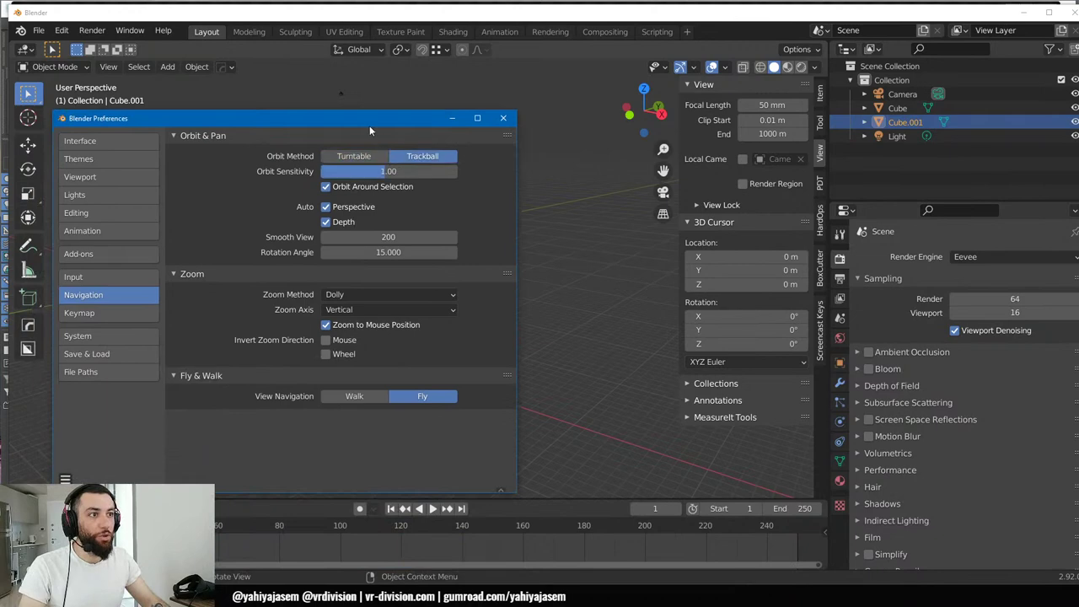
drag(370, 127, 335, 516)
middle_drag(393, 276, 435, 350)
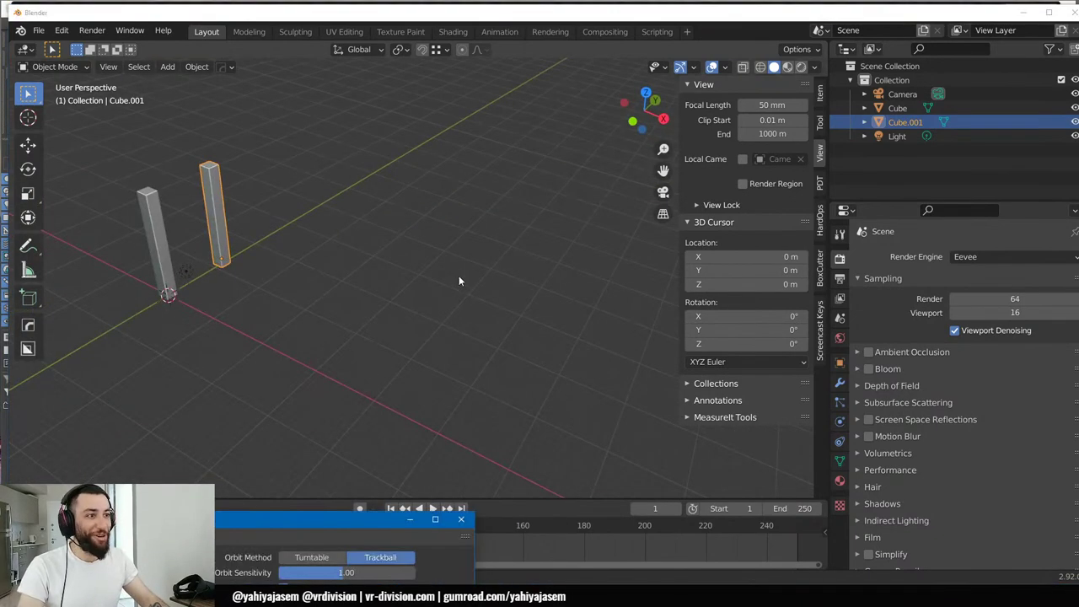
click(311, 556)
middle_drag(322, 234, 447, 203)
key(alt+Tab)
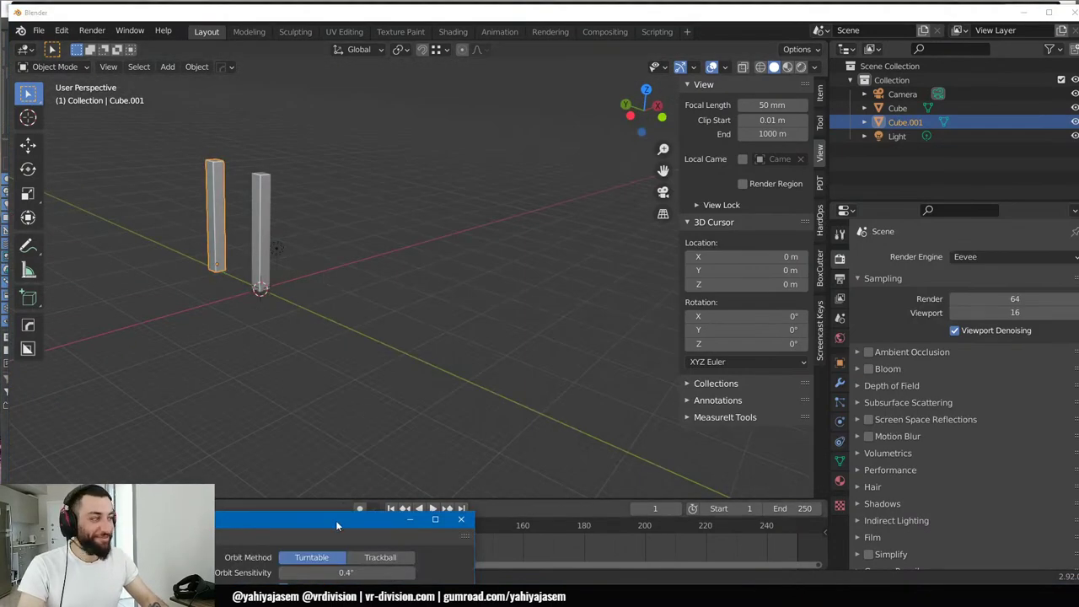
- Examine the Zoom Method and Zoom Axis options in the Navigation preferences
drag(335, 520, 492, 98)
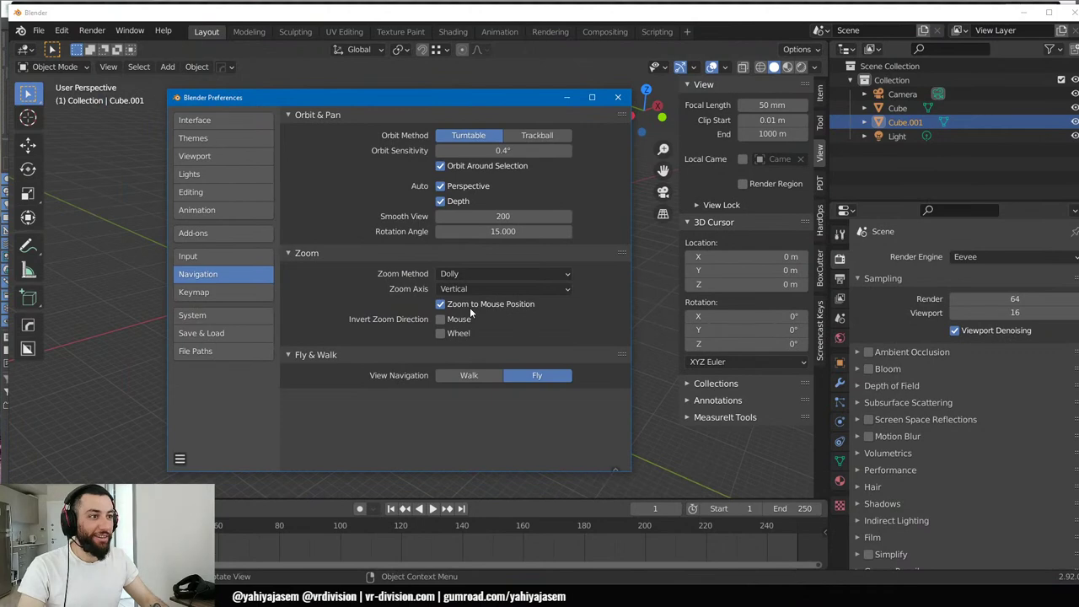
click(475, 272)
click(474, 273)
click(492, 290)
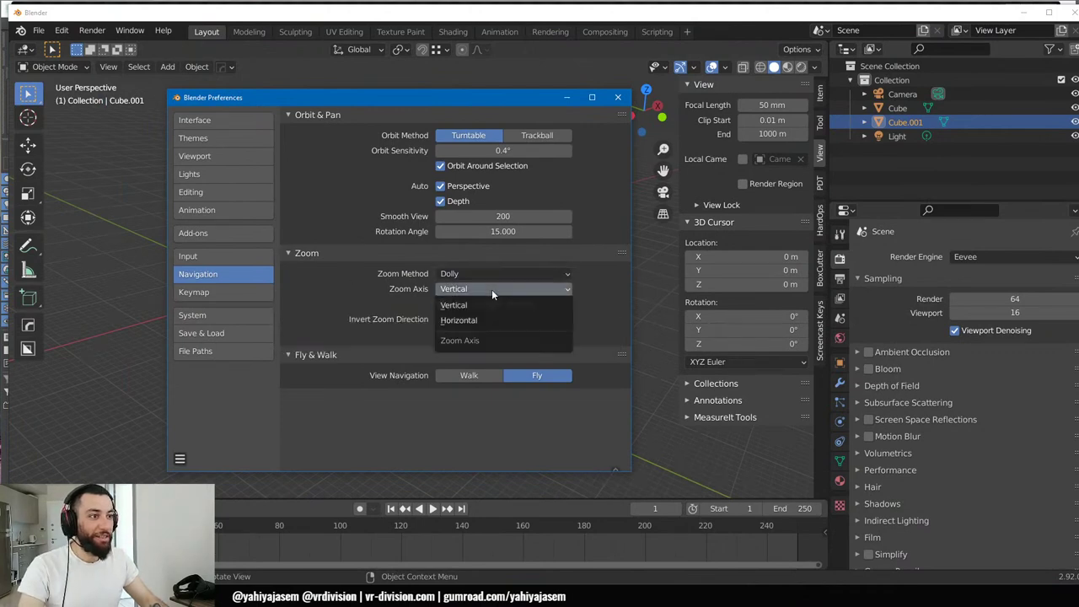
click(496, 288)
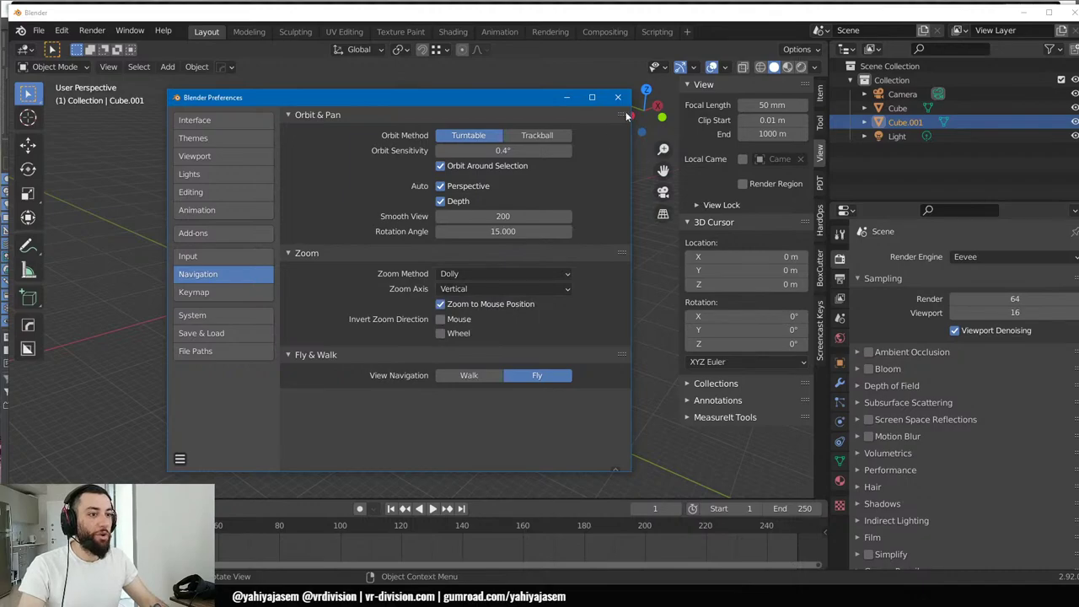
- Switch to Unreal Engine, duplicate bush S_Veg5 along the front planter, and raise S_Veg6's Z scale to about 0.54
click(1026, 10)
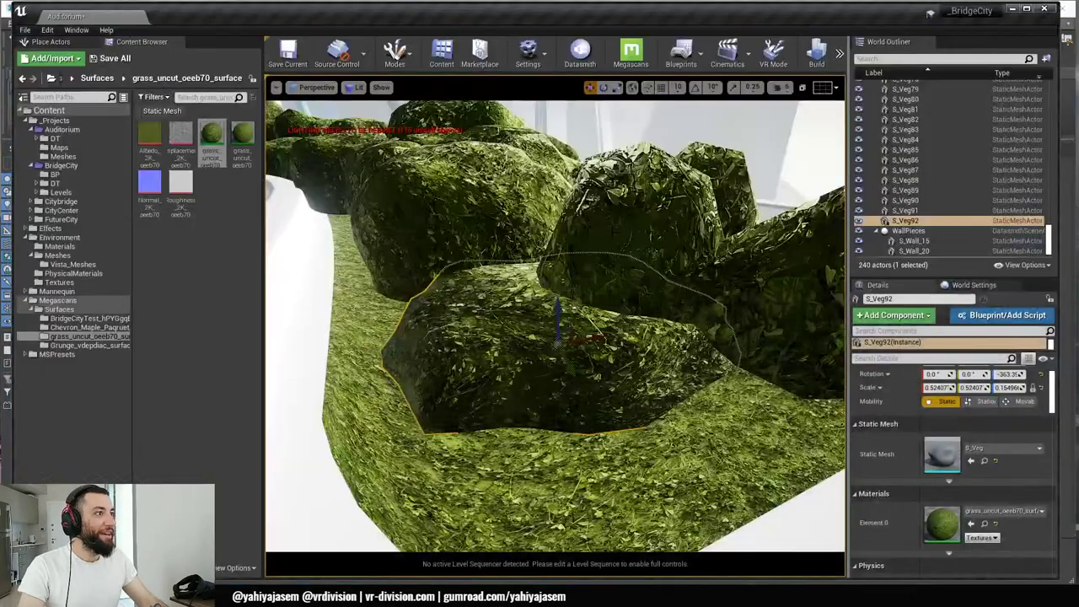
right_drag(557, 321, 381, 359)
click(386, 289)
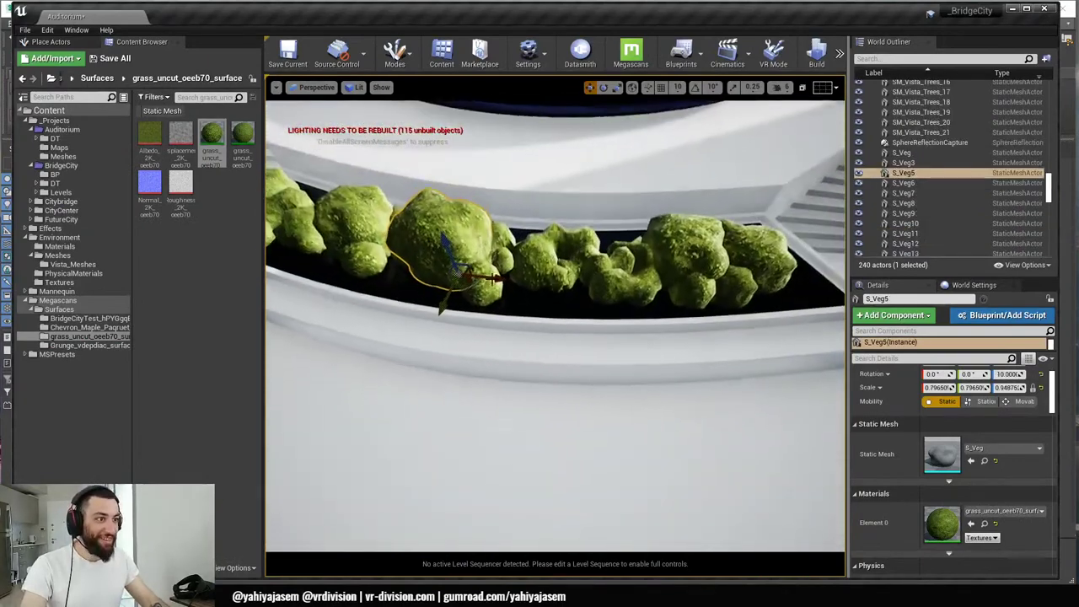
alt+drag(470, 284, 565, 262)
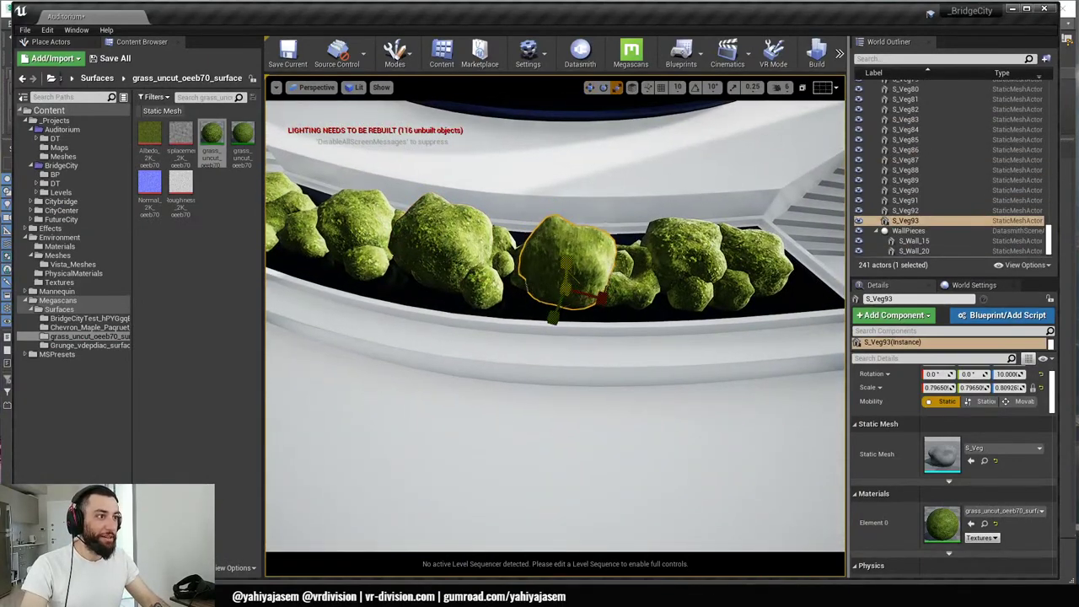
click(679, 253)
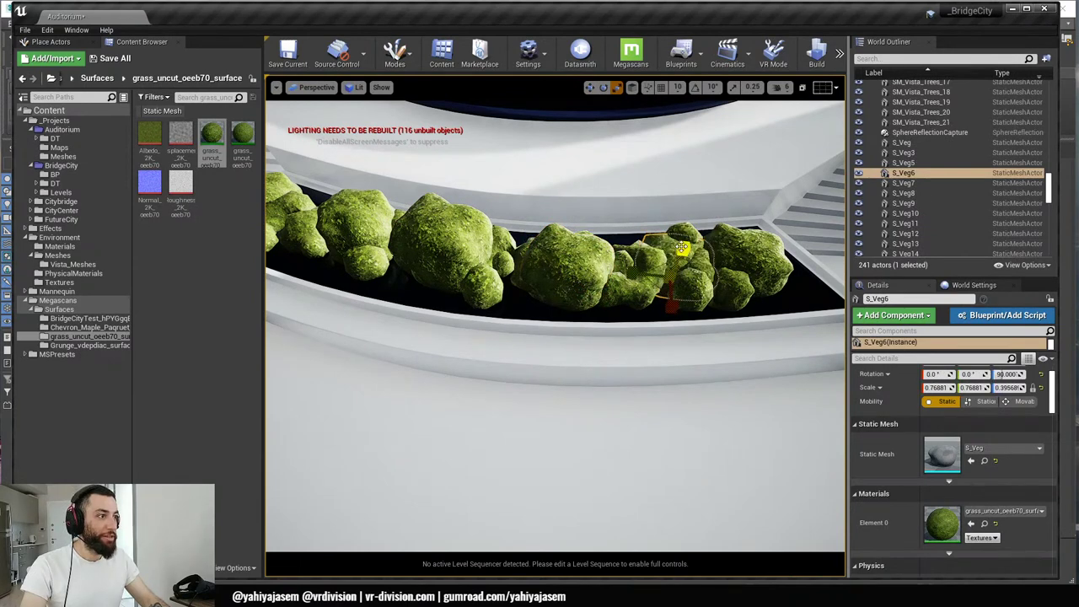
- Apply the grass_uncut_oeeb70_surface_inst material to the soil surface of the front planter
click(212, 139)
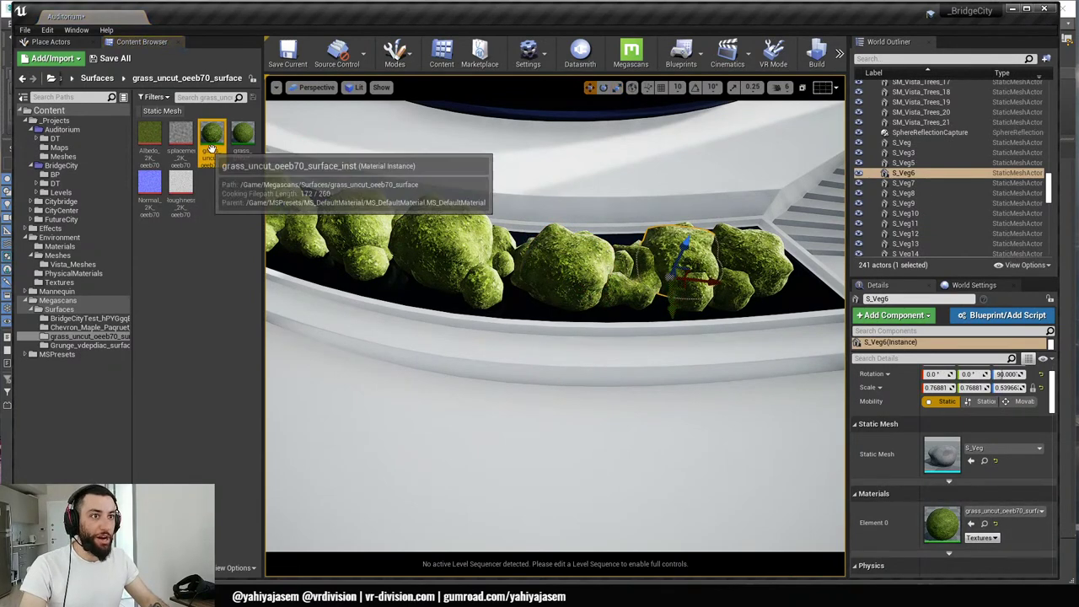
drag(211, 139, 789, 297)
right_drag(789, 296, 781, 262)
key(Escape)
scroll(555, 326, down, 10)
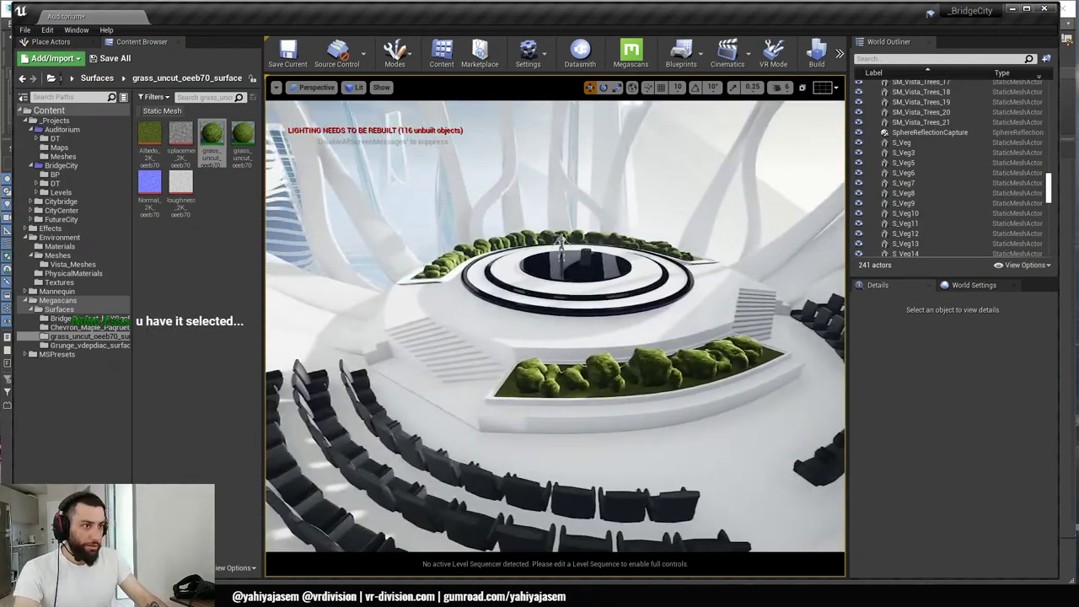
- Move bush S_Veg90 against its neighbours at the rear planter's end and raise its Z scale to about 0.18
key(w)
right_drag(555, 326, 483, 389)
click(483, 389)
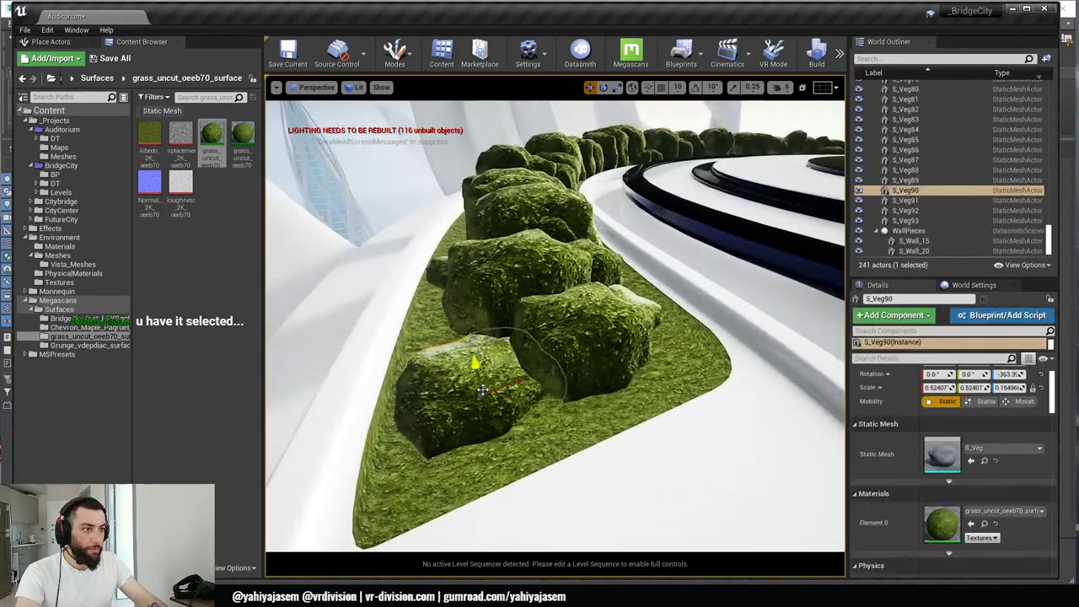
drag(495, 398, 512, 339)
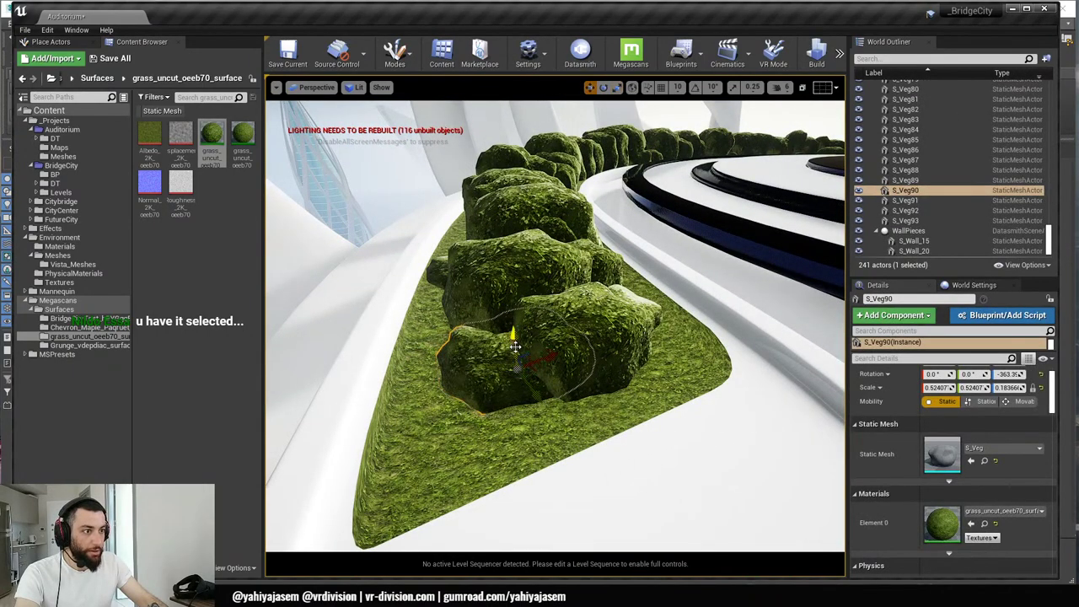
right_drag(534, 347, 430, 337)
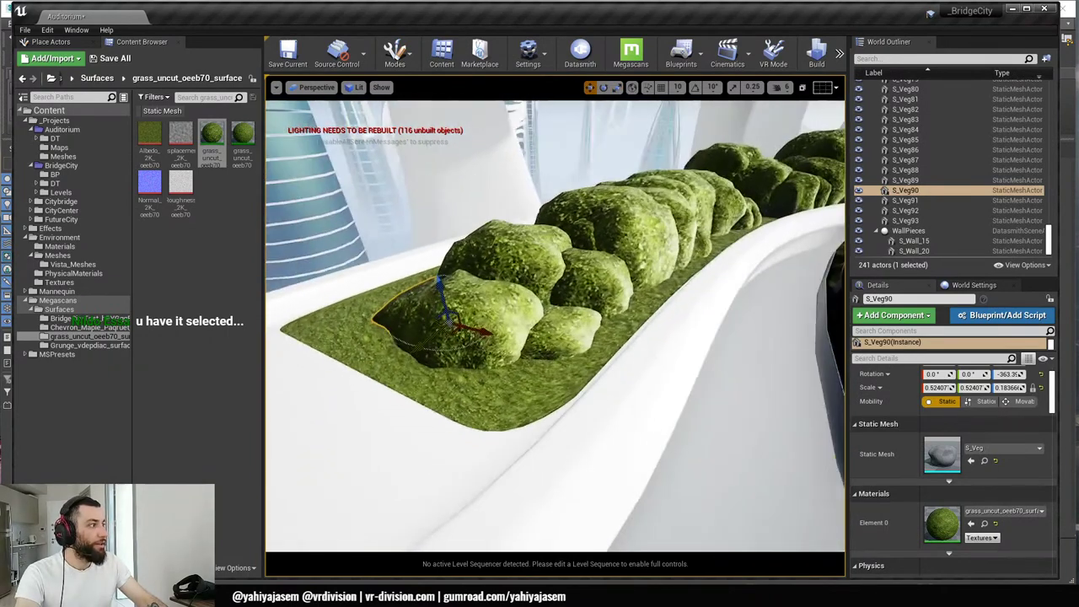
click(580, 332)
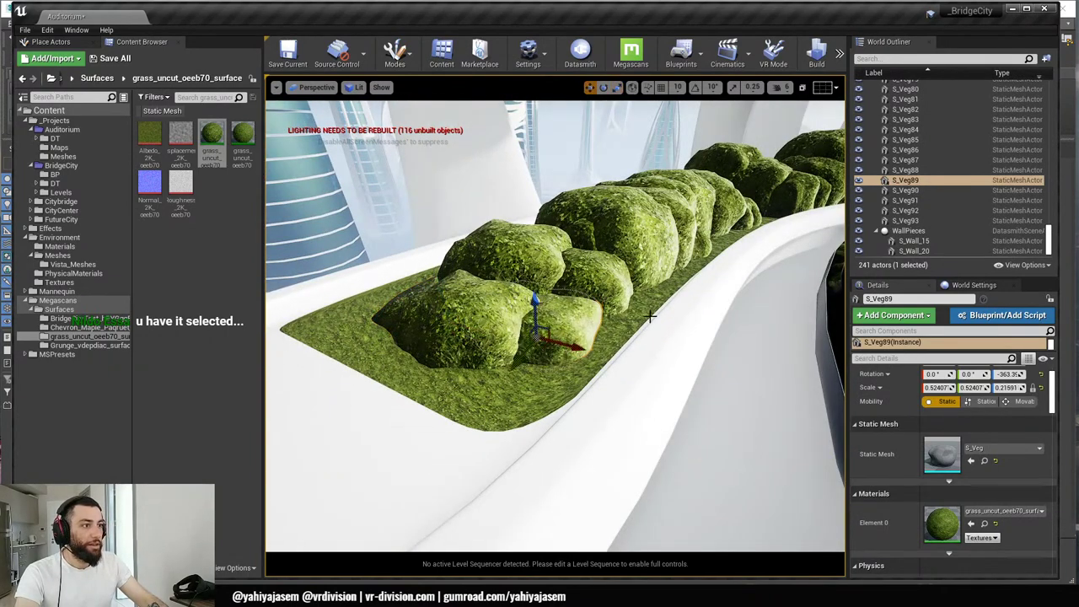
right_drag(651, 316, 708, 263)
key(Escape)
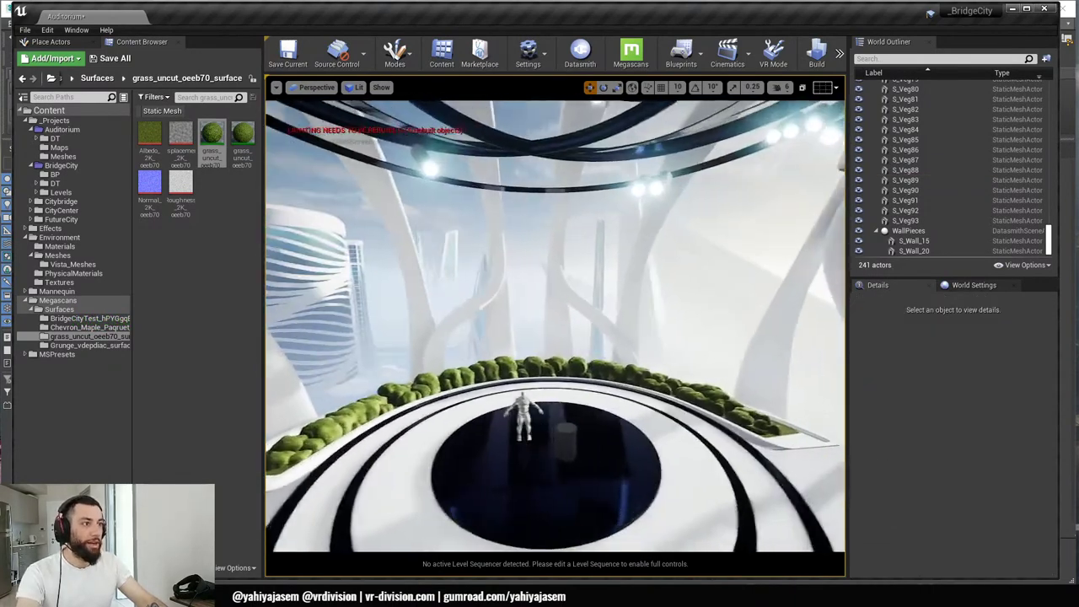
- View the auditorium through CineCameraActor
right_drag(611, 324, 607, 319)
click(298, 91)
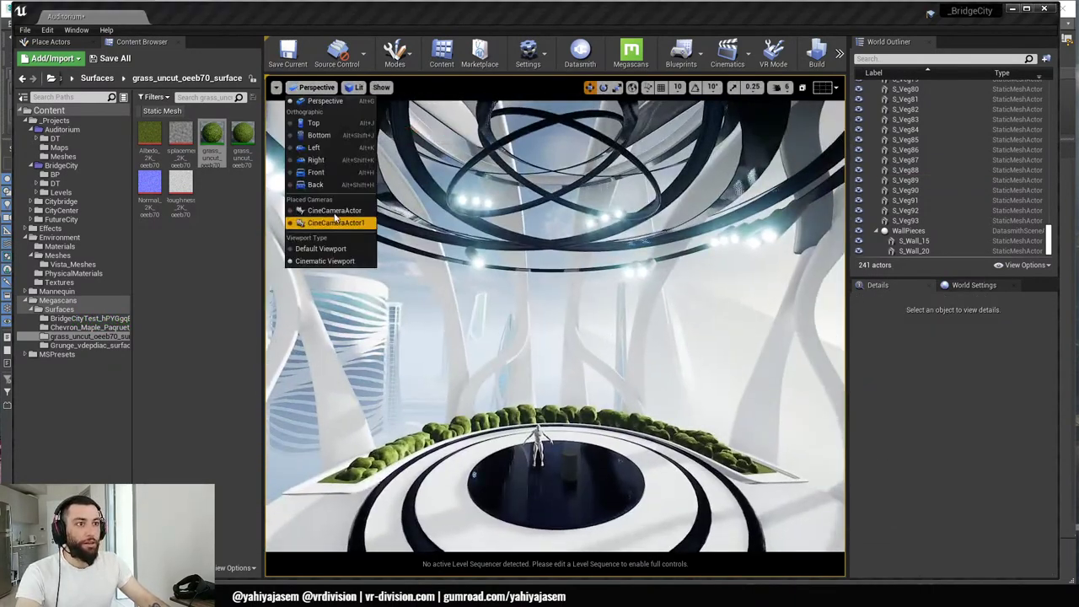
click(334, 211)
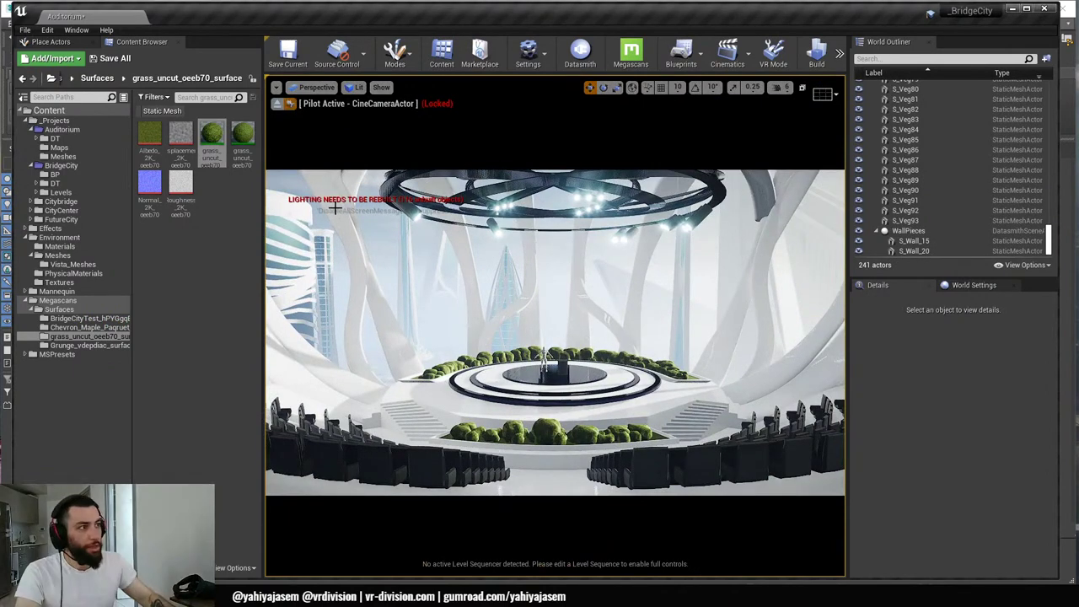
- Find the ExponentialHeightFog actor and set its Fog Density to 0.006 after trying 0.007 and 0.003
click(921, 59)
text(fog)
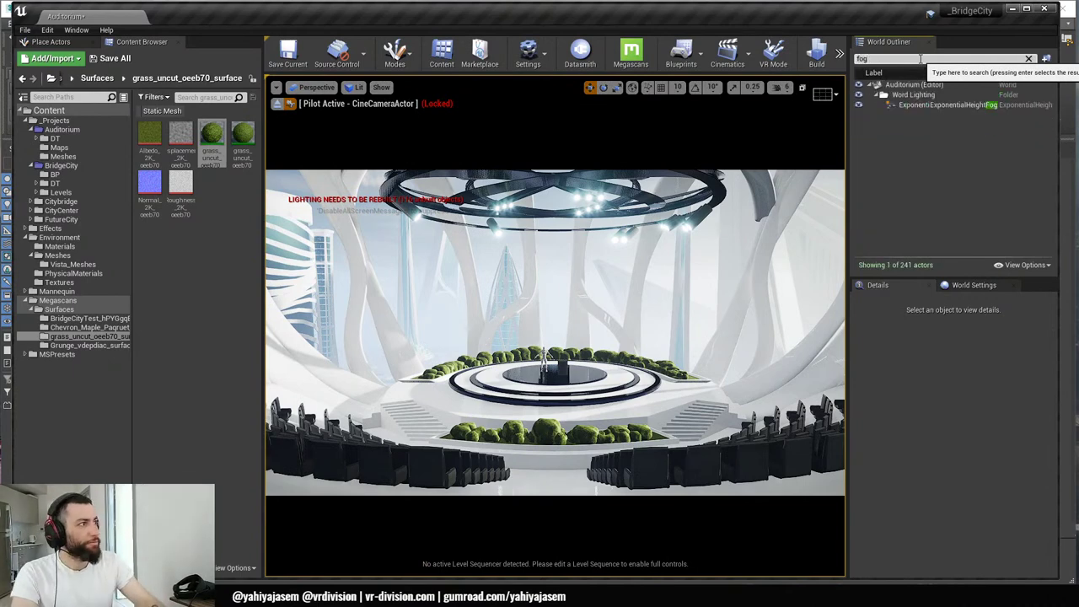
click(940, 104)
click(930, 393)
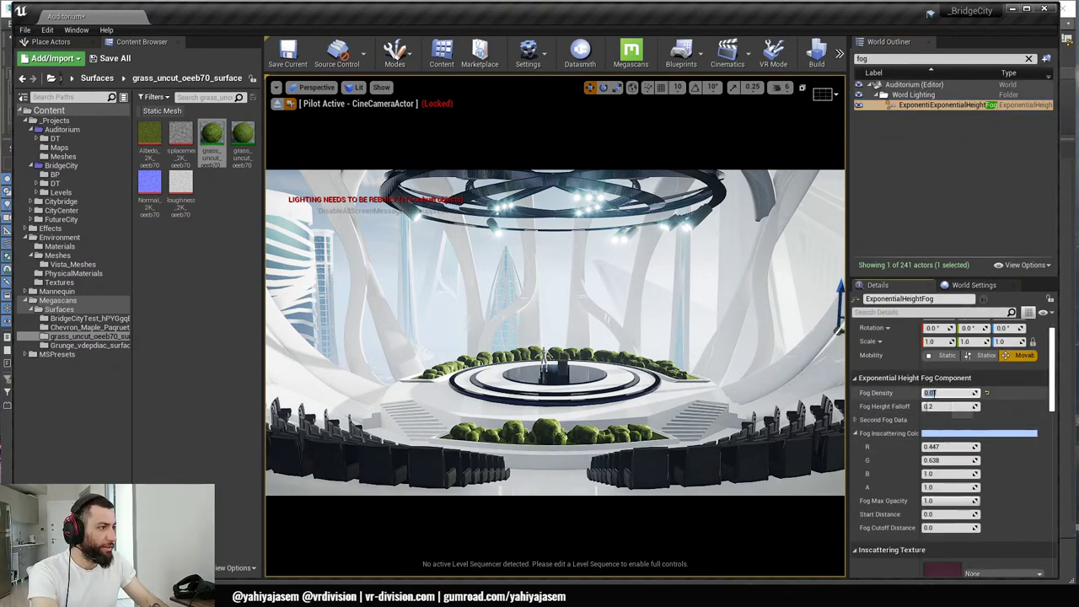
key(BackSpace)
text(07)
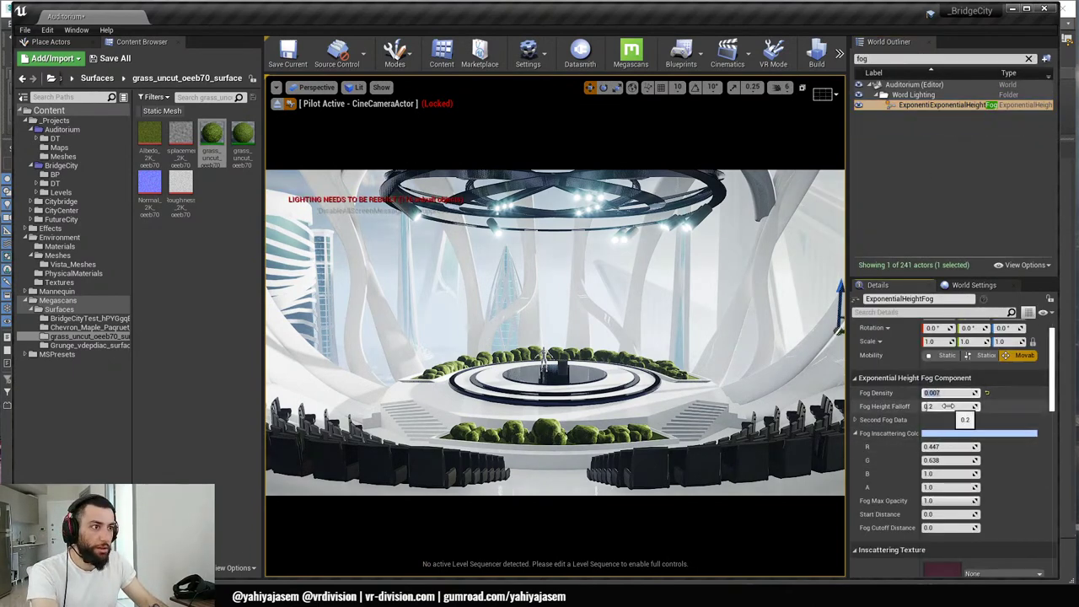
click(940, 396)
key(Return)
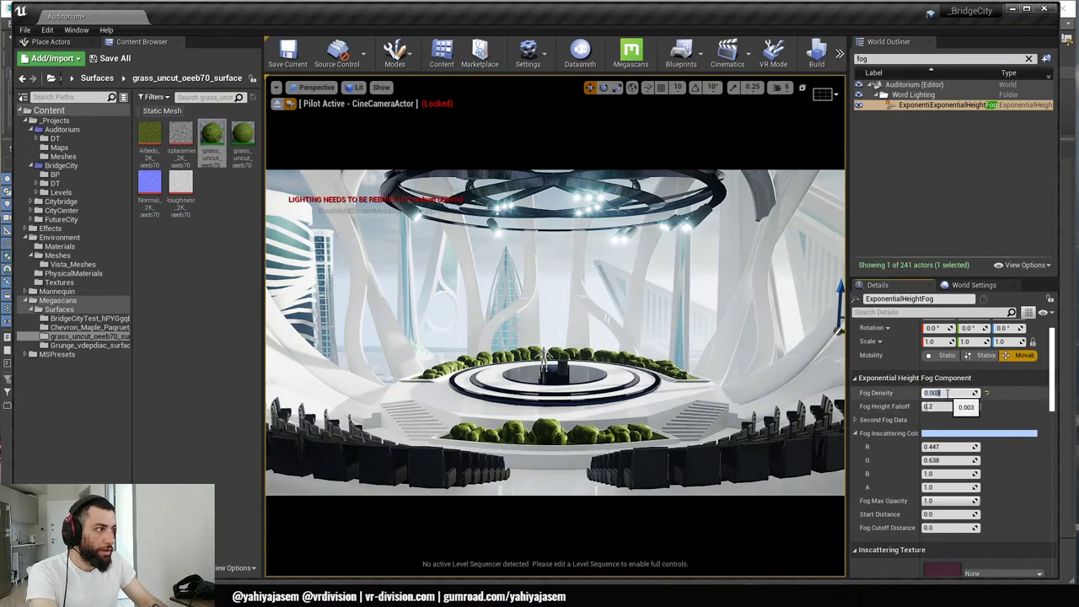
text(6)
key(Return)
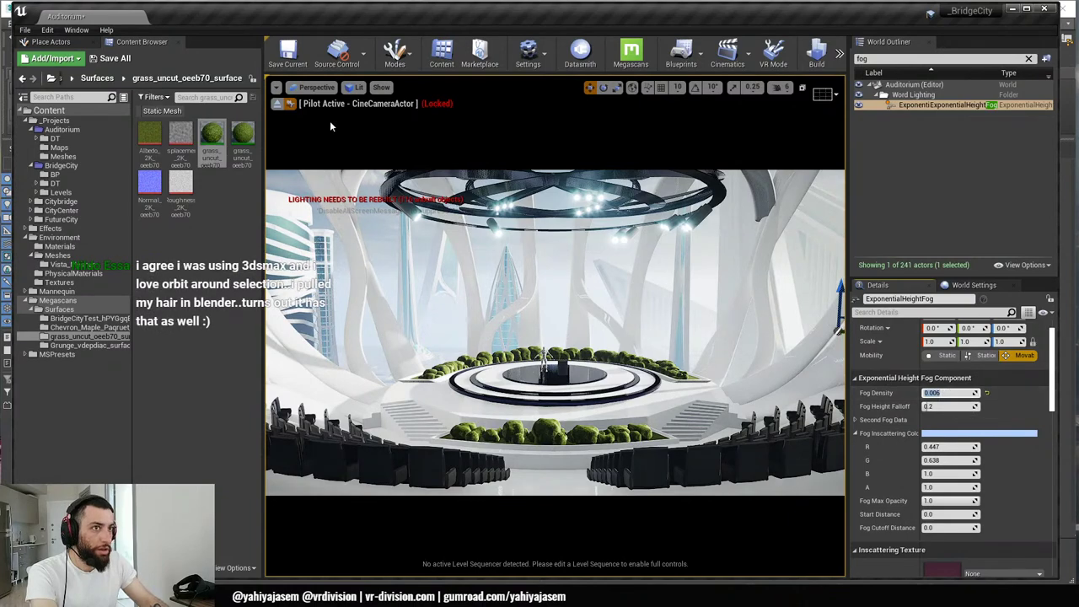
- Inspect background building S_Building_BU_19 from outside the auditorium and return to the CineCameraActor view
click(293, 266)
click(277, 104)
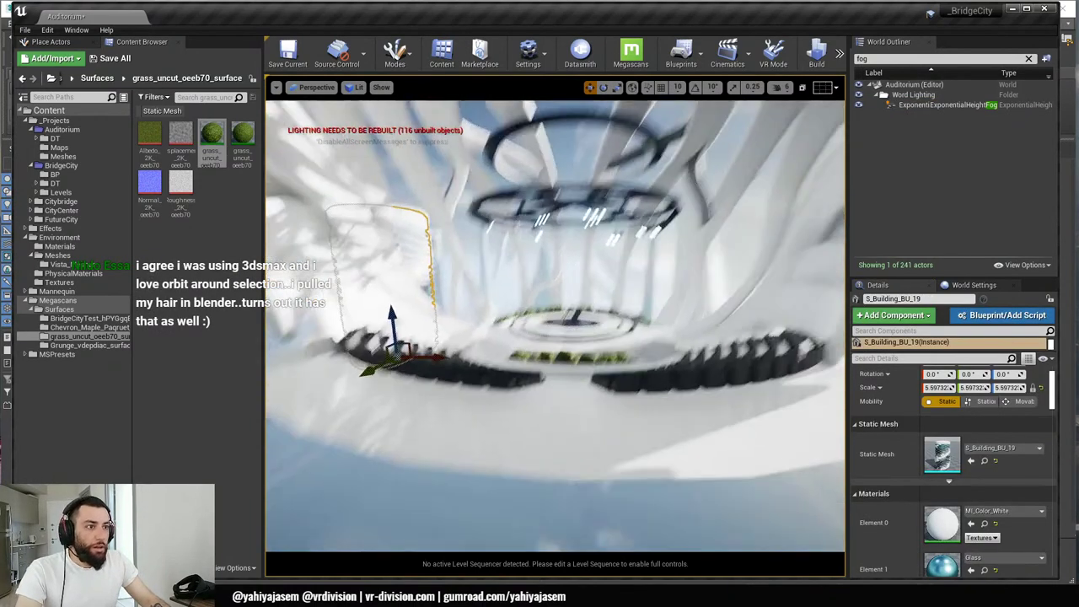
alt+drag(447, 219, 498, 249)
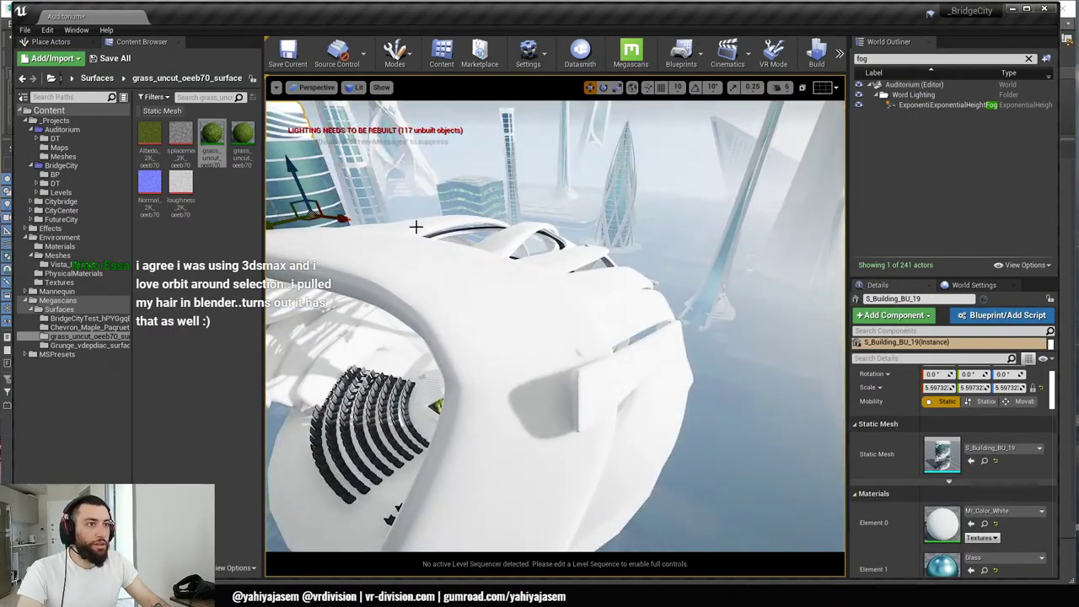
click(319, 87)
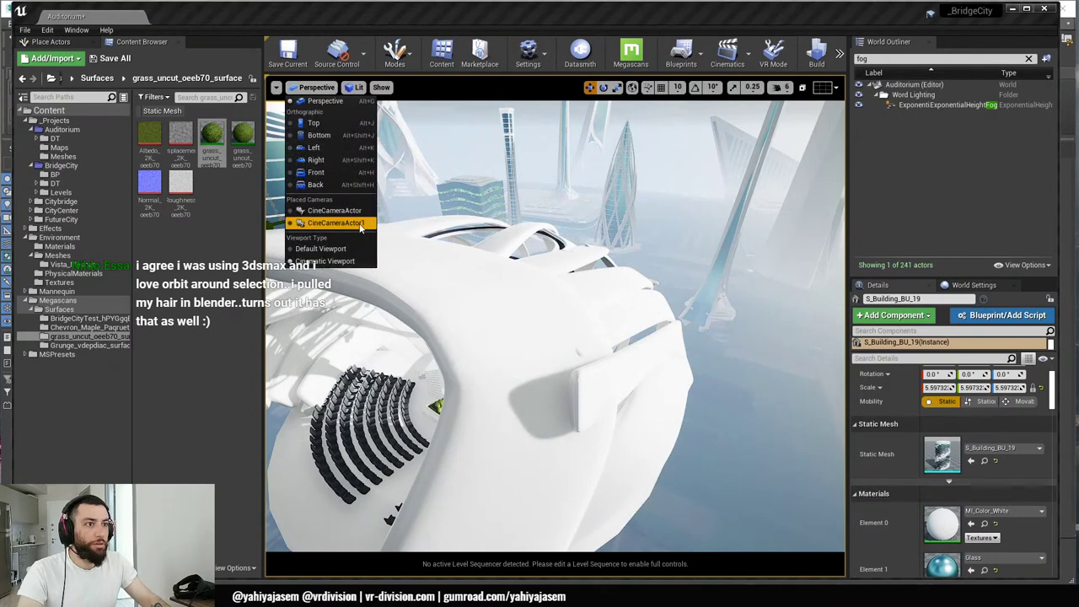
click(334, 211)
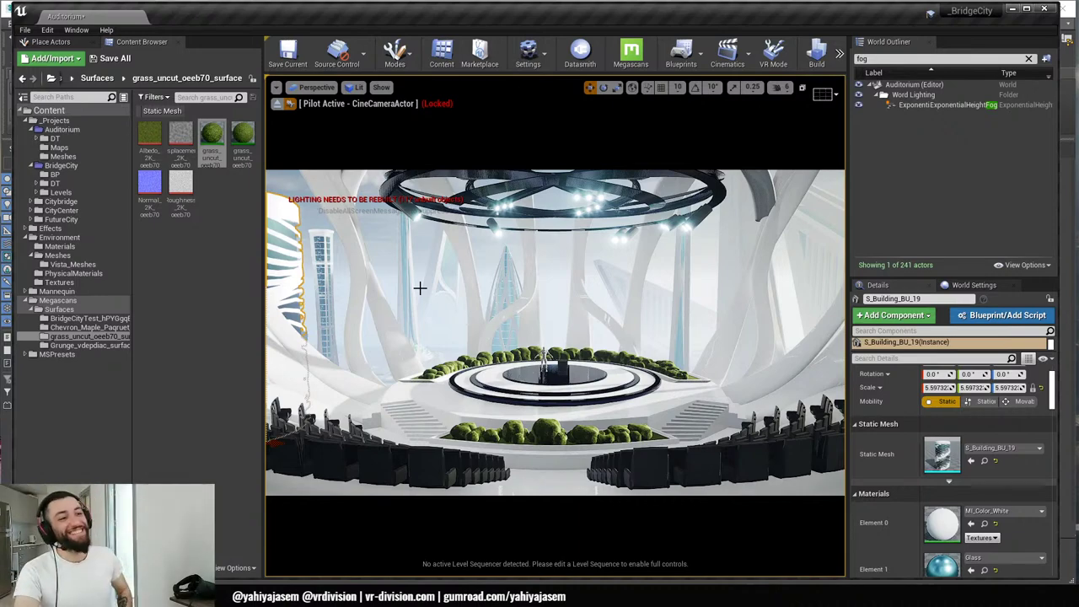
- Leave the camera view and place the Spline_BridgeFinal blueprint from BridgeCity's BP folder among the background towers
click(277, 104)
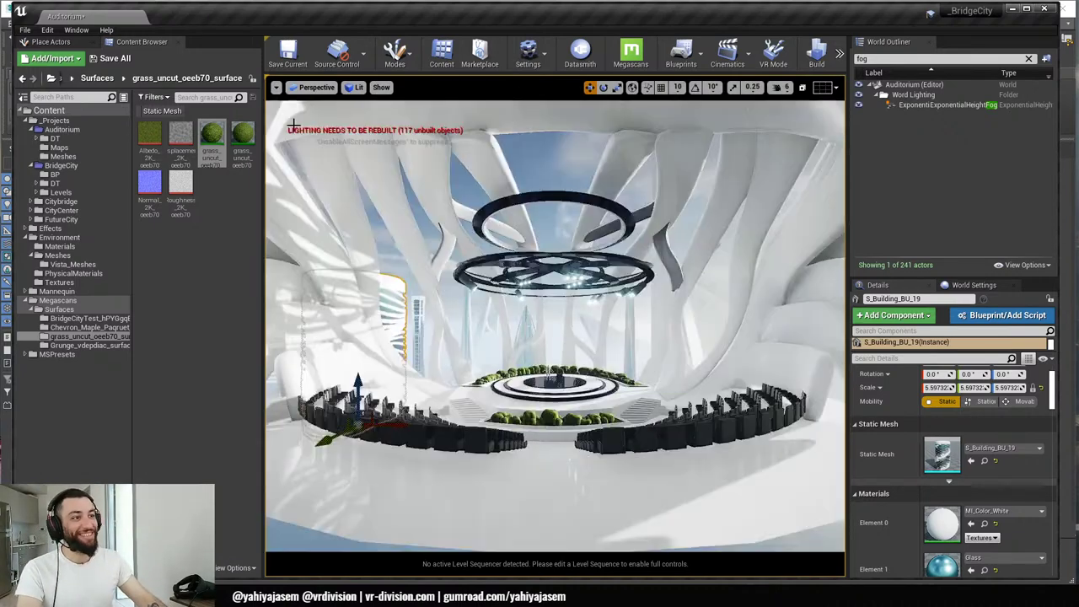
key(w)
right_drag(571, 211, 563, 216)
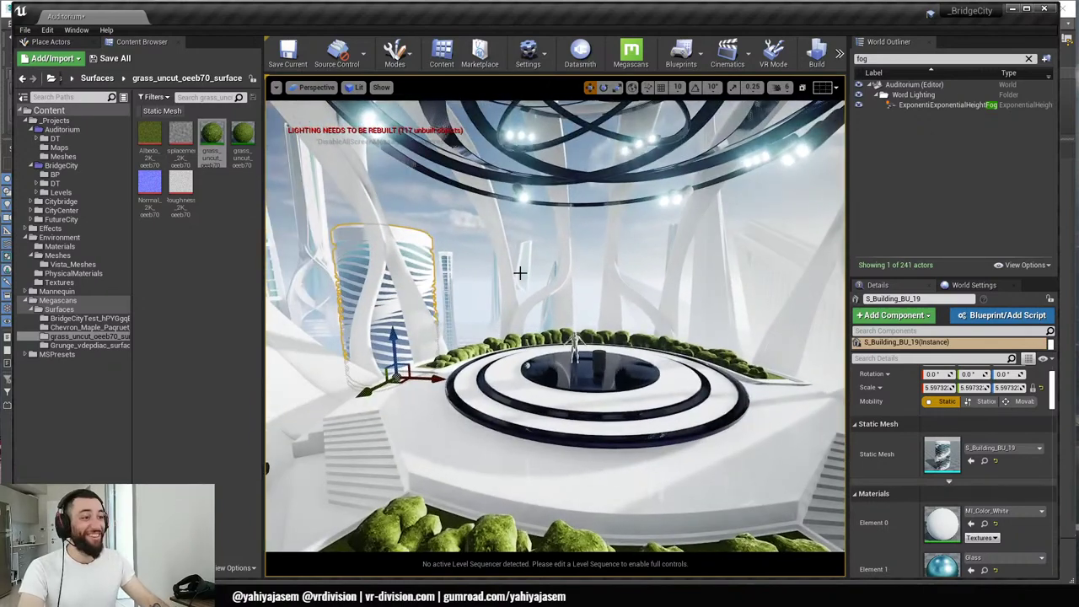
click(77, 175)
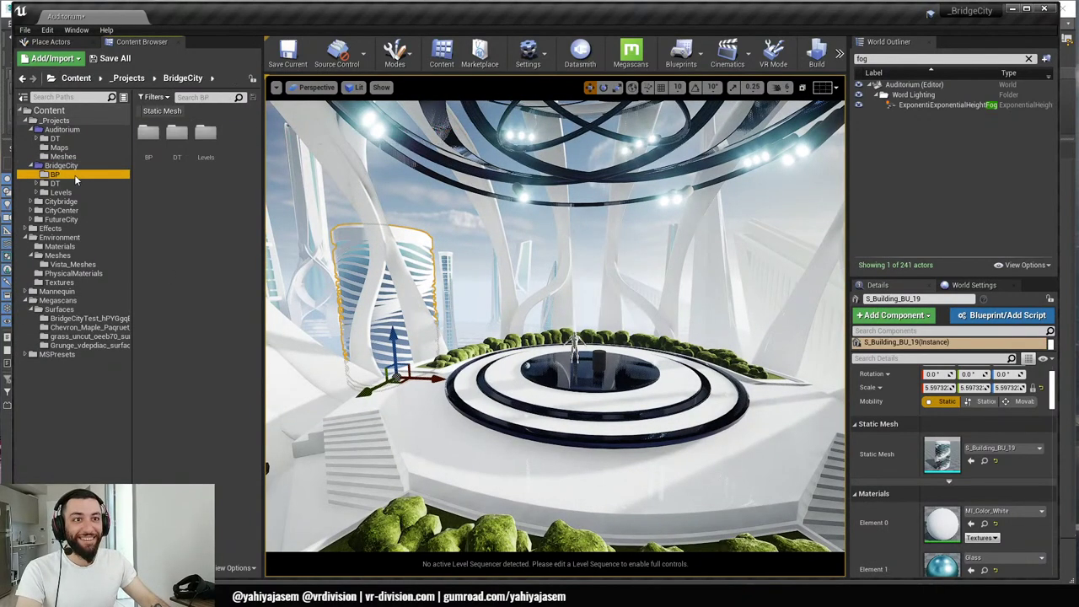
key(w)
mouse_move(362, 214)
right_down()
mouse_move(363, 232)
mouse_move(369, 224)
right_up()
click(211, 242)
drag(211, 240, 620, 327)
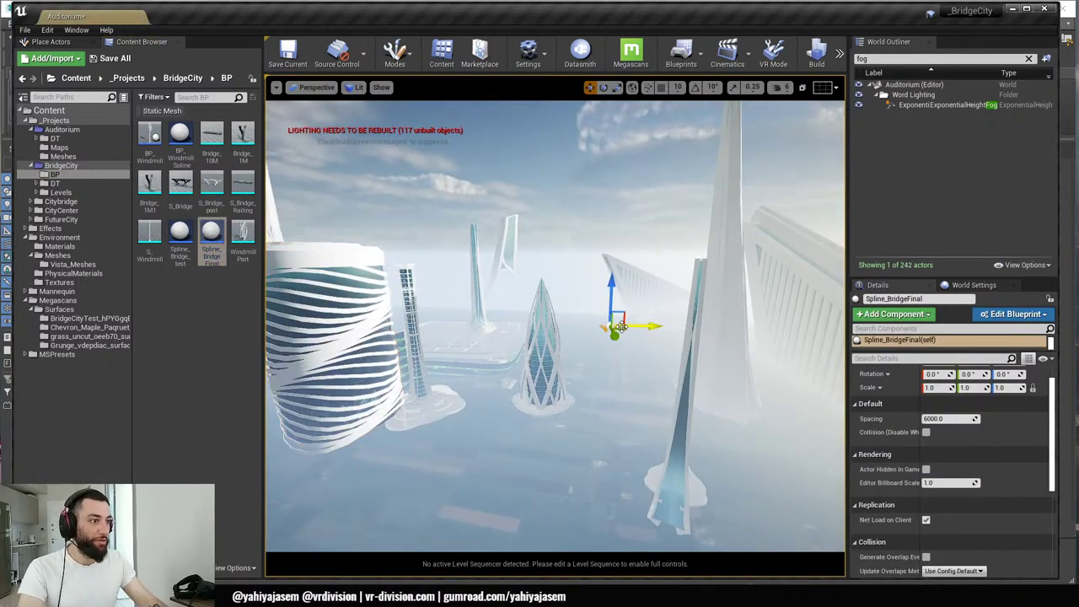
- Move the Spline_BridgeFinal actor towards the tower with the circular openings
key(f)
key(s)
right_drag(516, 315, 546, 334)
drag(372, 504, 677, 205)
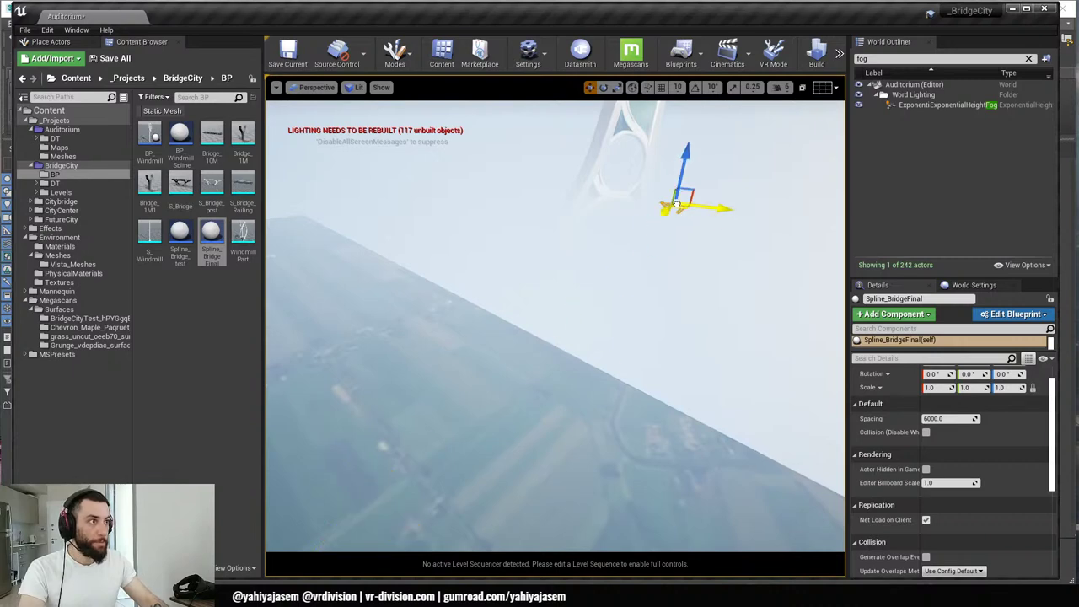
key(f)
key(s)
right_drag(511, 304, 572, 381)
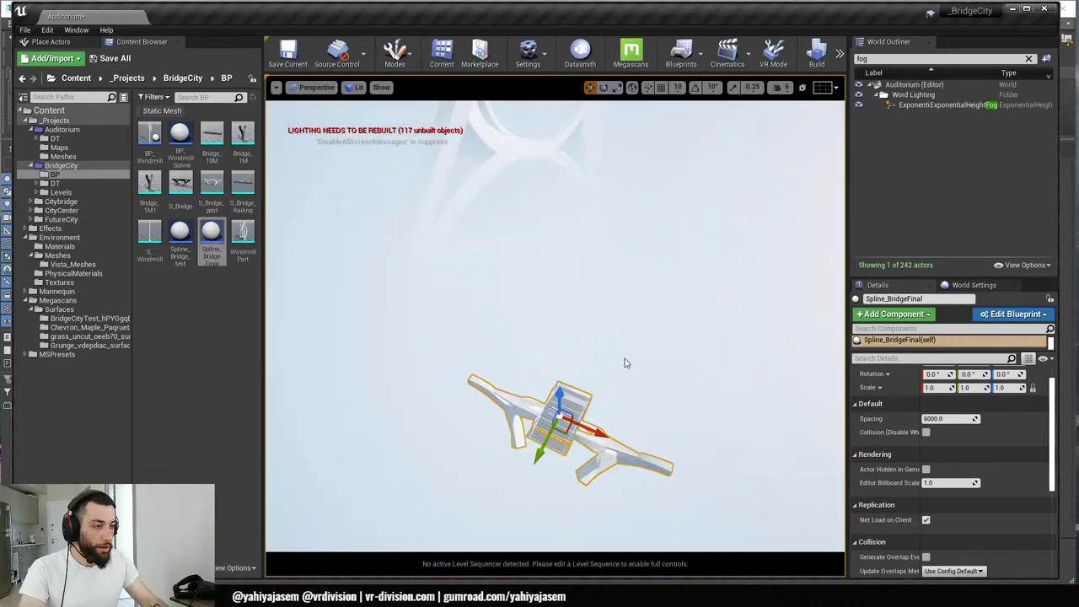
- Examine the placed bridge segment's deck and supports at close range
key(f)
right_drag(625, 358, 622, 311)
key(w)
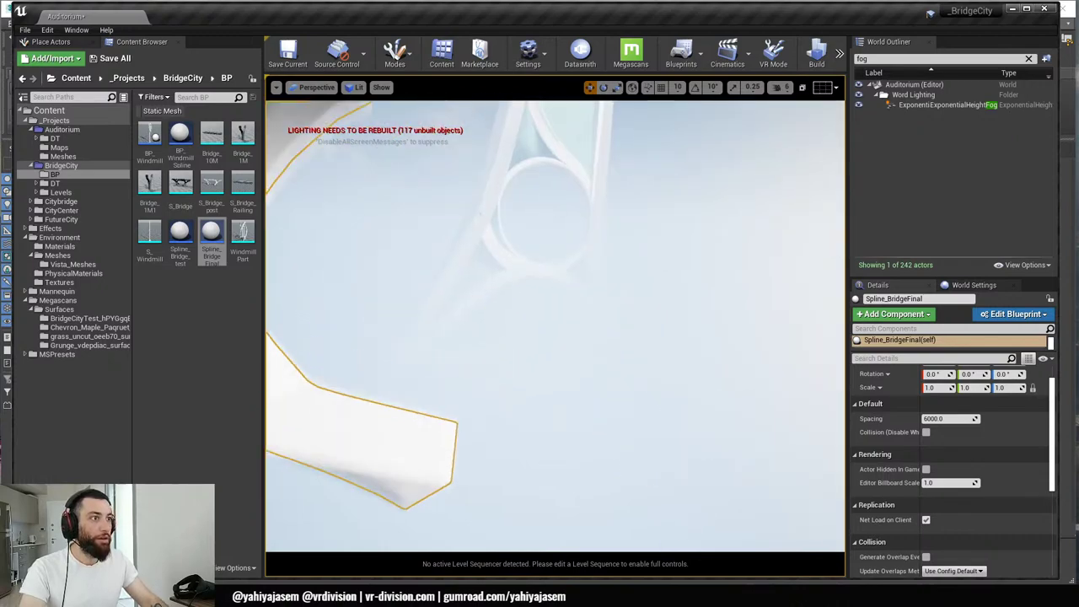
key(s)
right_drag(570, 193, 810, 181)
key(w)
key(d)
right_drag(556, 329, 607, 293)
key(s)
key(w)
key(w)
key(a)
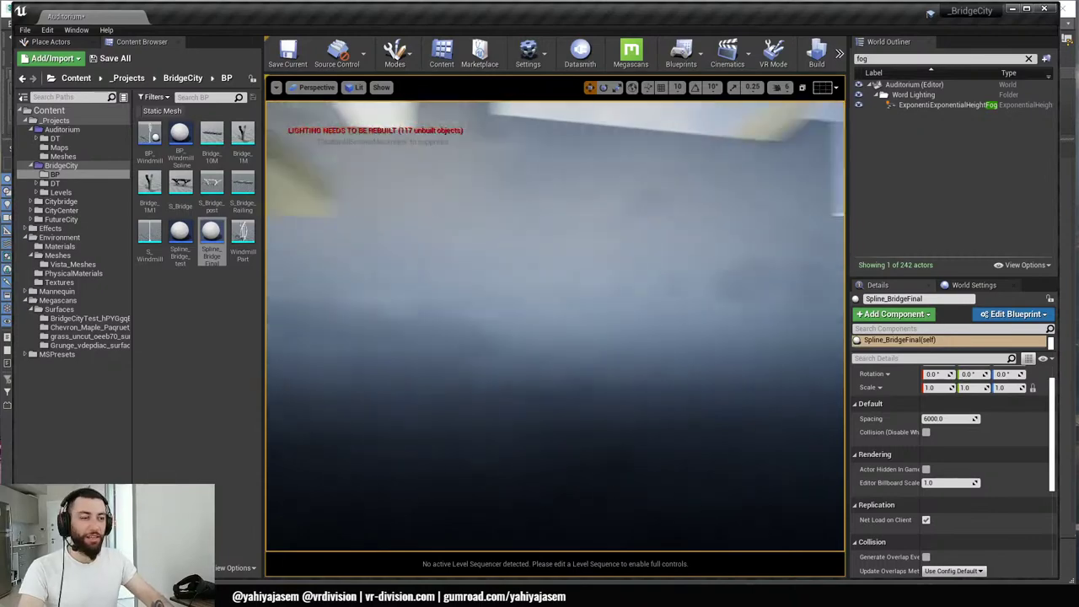
right_drag(557, 270, 824, 224)
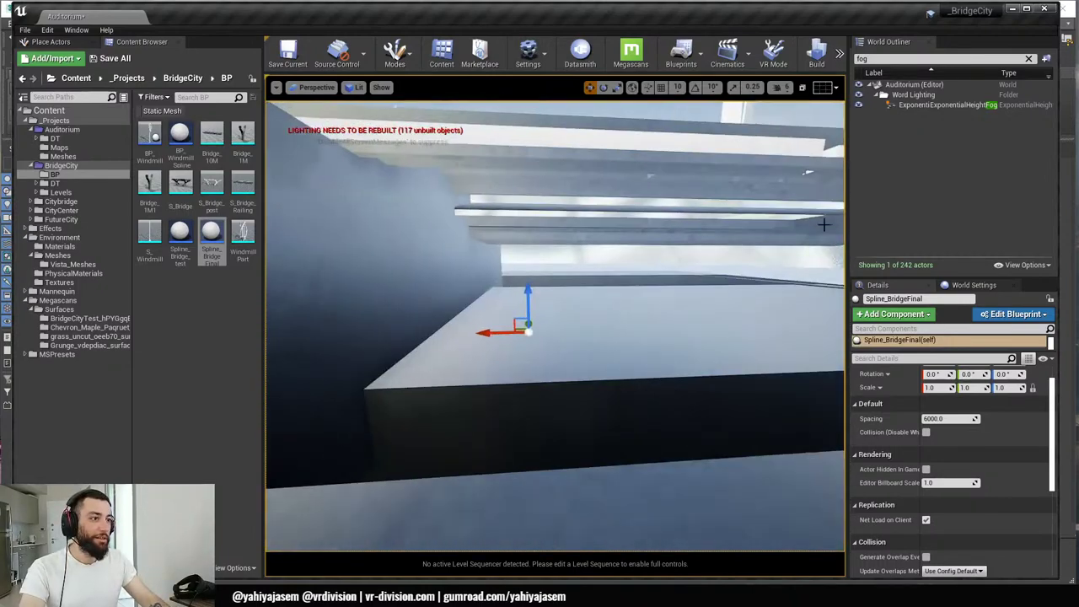
- Clear the World Outliner's fog filter and frame the whole bridge segment
click(1030, 60)
right_drag(593, 251, 582, 287)
key(f)
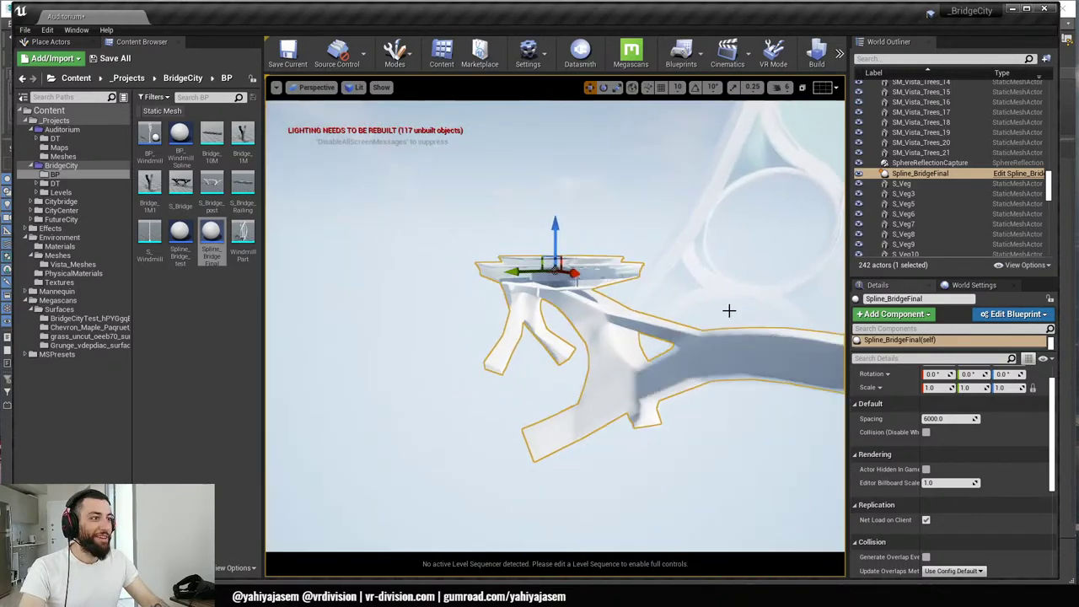
alt+drag(586, 293, 565, 276)
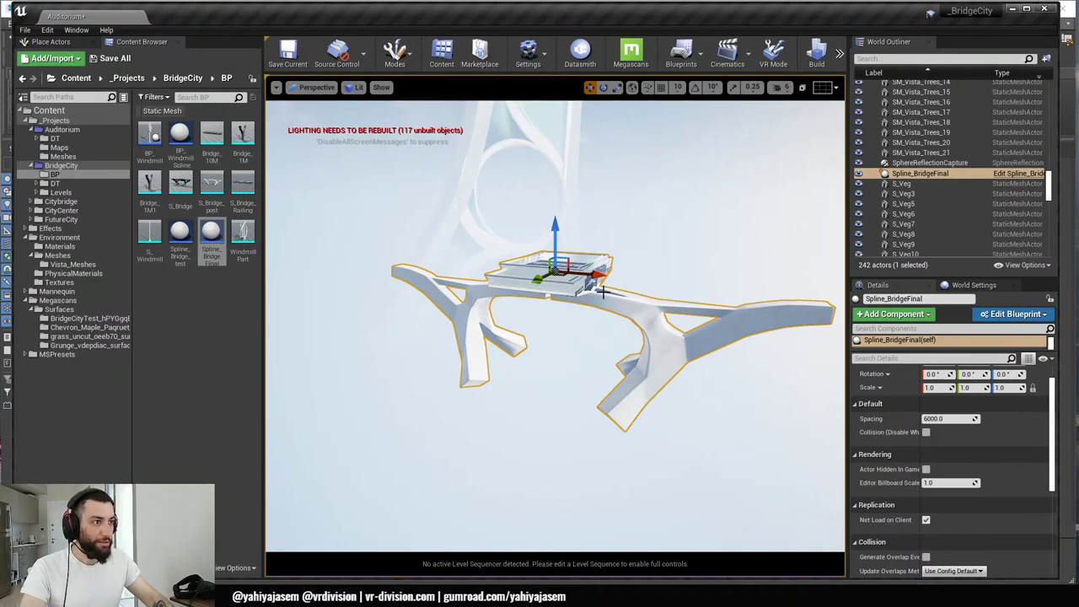
- Stretch the bridge spline into a long roadway and extend it with further points curving past the tower
key(w)
right_drag(603, 292, 667, 277)
key(s)
drag(571, 372, 376, 174)
right_drag(376, 174, 291, 129)
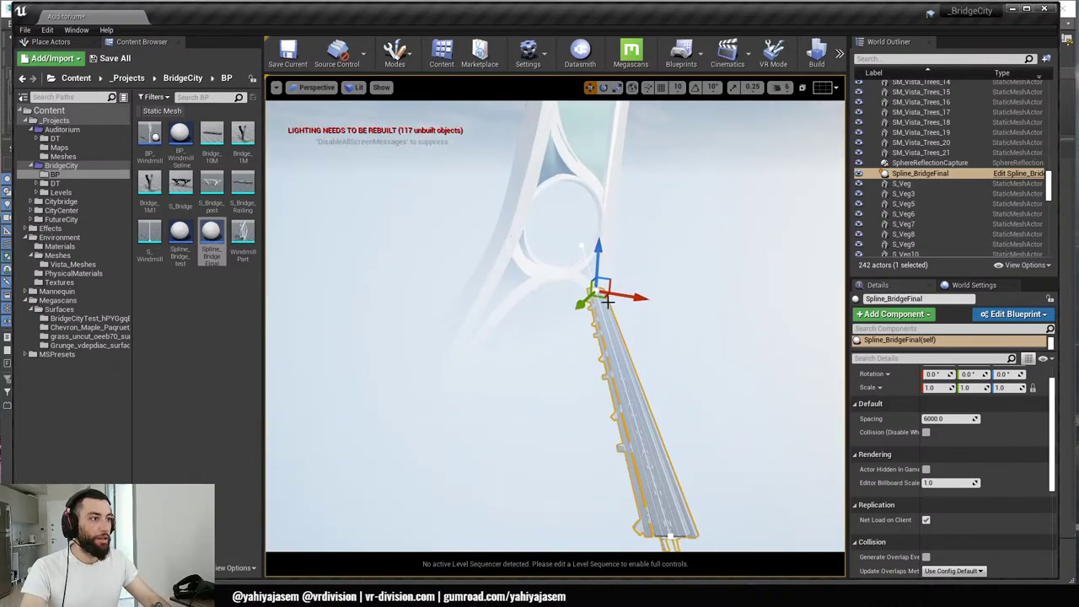
drag(590, 270, 440, 195)
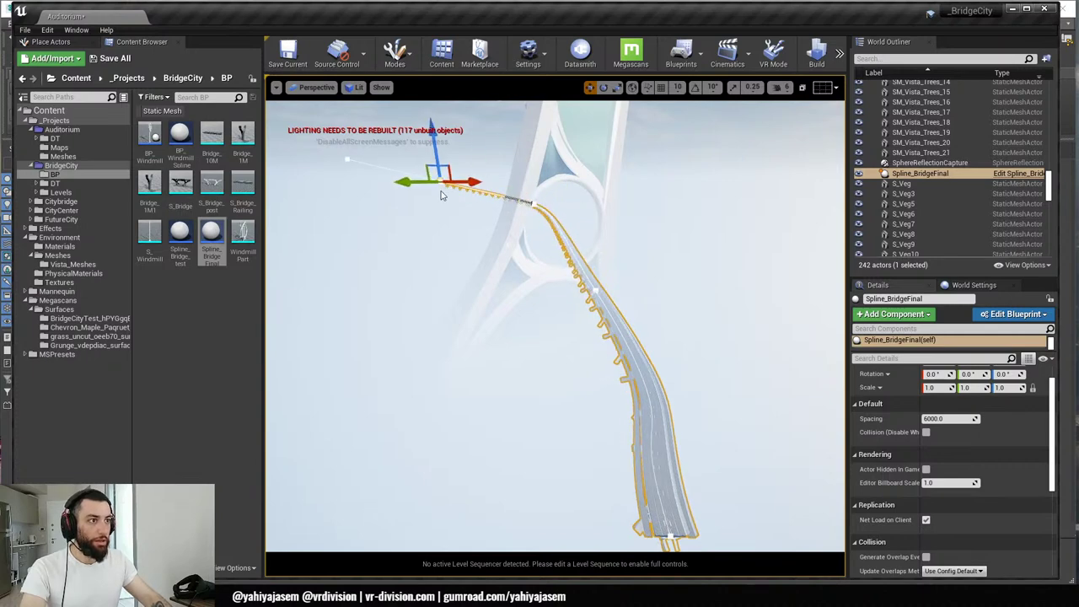
- Check the bridge in the background through CineCameraActor1 and CineCameraActor
click(312, 88)
click(332, 220)
click(316, 88)
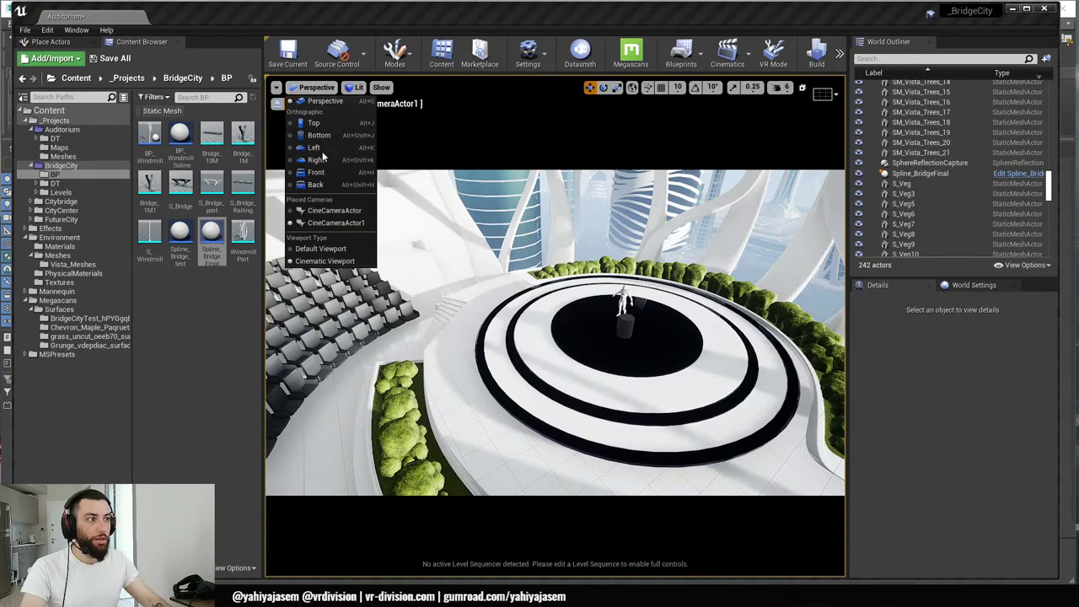
click(337, 210)
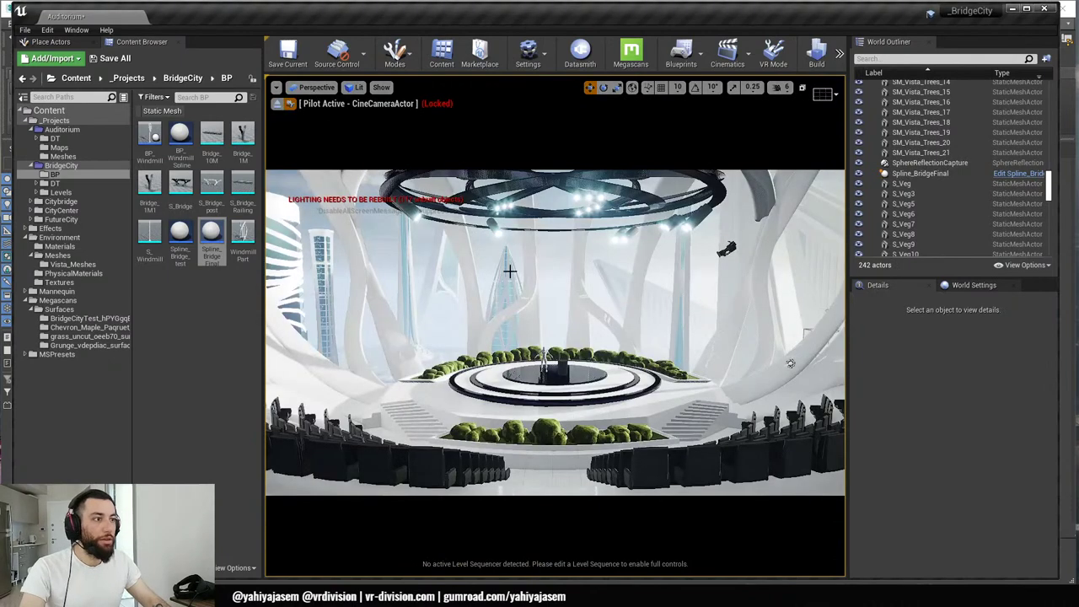
- Select the spline bridge outside the camera view and set its scale to 3.0 on all axes
click(440, 319)
click(277, 103)
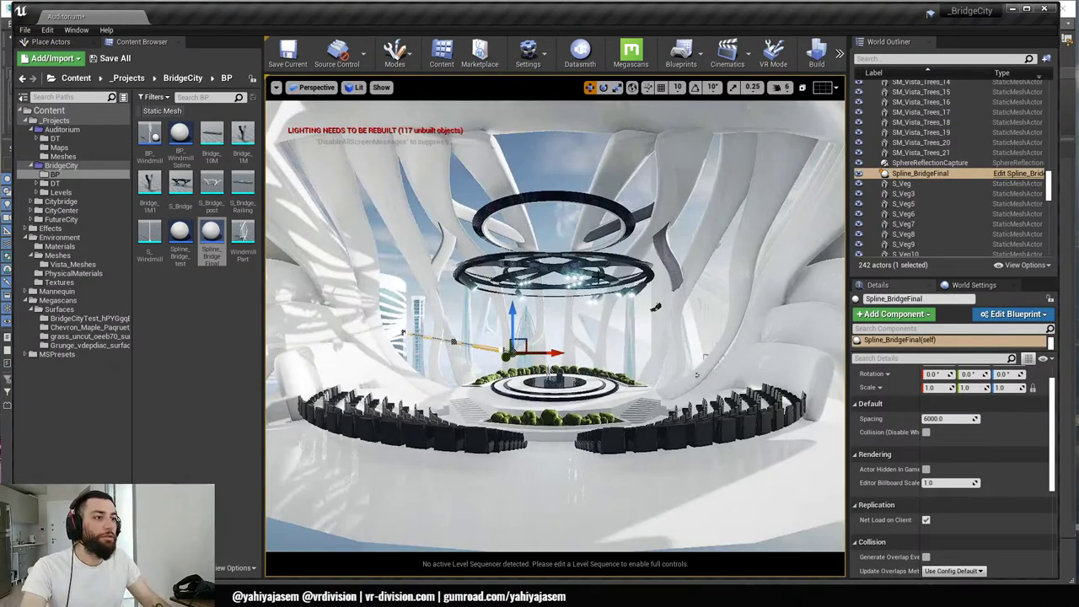
key(f)
alt+drag(643, 285, 447, 341)
alt+drag(590, 362, 582, 371)
scroll(1016, 417, up, 2)
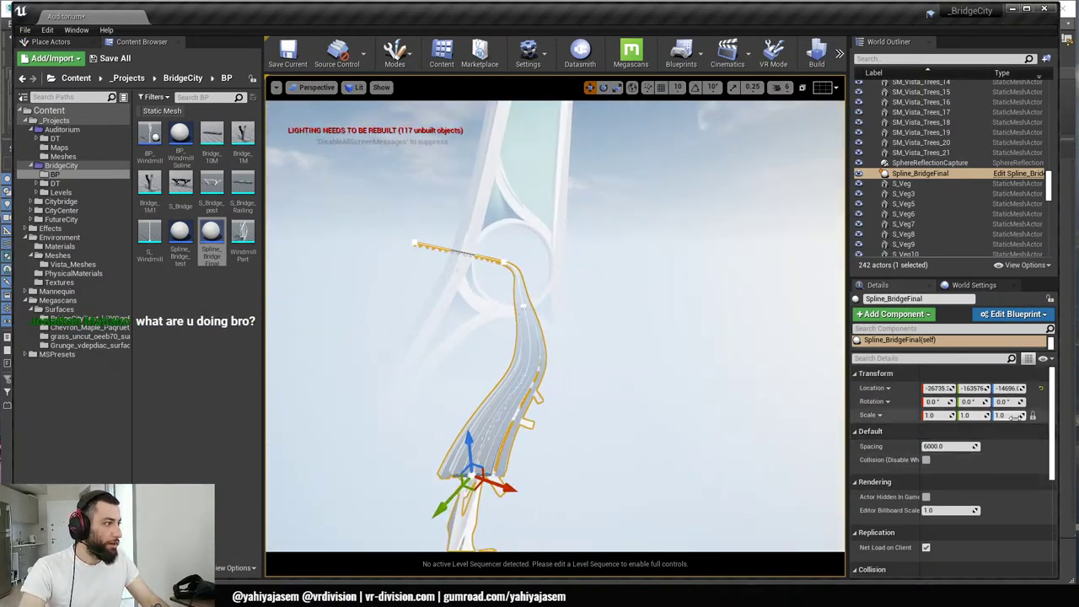
text(3)
key(Return)
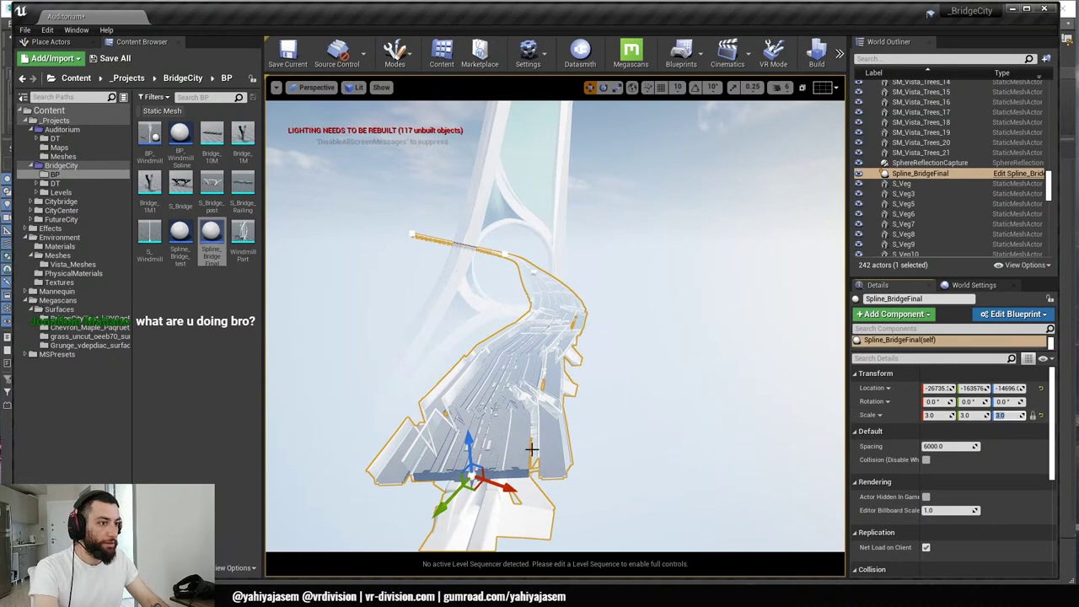
- Pull the spline point at the bridge's near end outward and set the bridge's Spacing to 24000
alt+drag(532, 449, 511, 217)
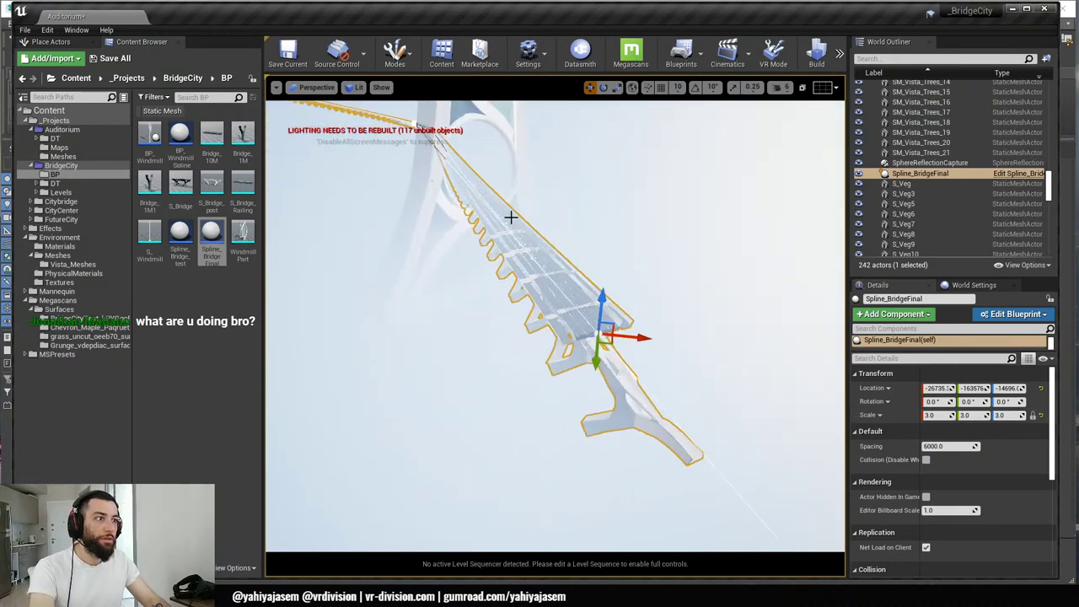
drag(608, 344, 684, 365)
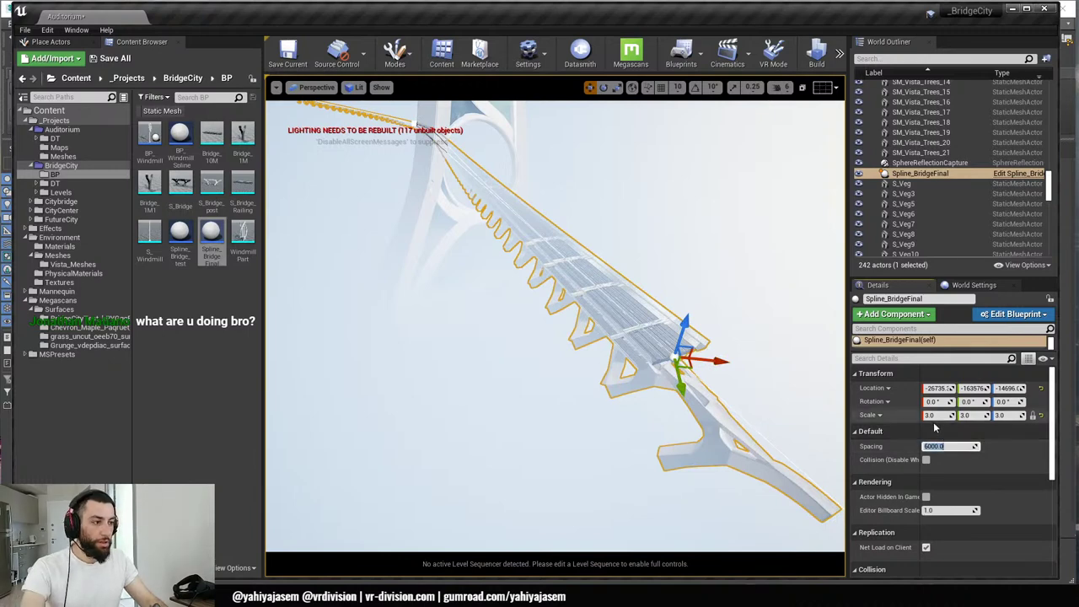
text(24000)
key(Return)
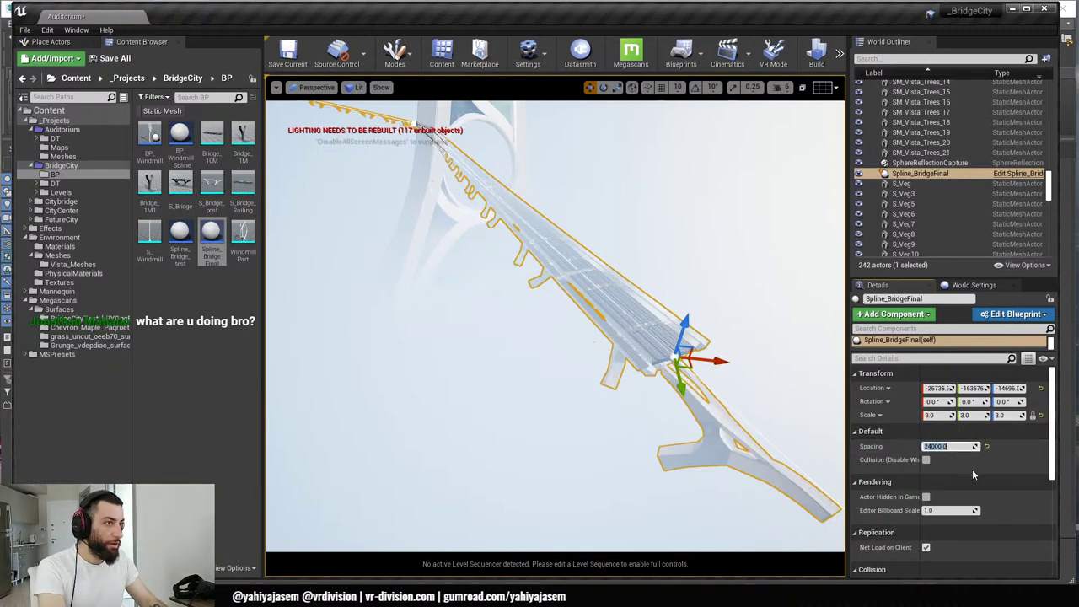
- Adjust the spline control at the bridge's near end to reshape the roadway
right_drag(641, 309, 498, 330)
click(657, 309)
click(613, 304)
drag(500, 332, 610, 395)
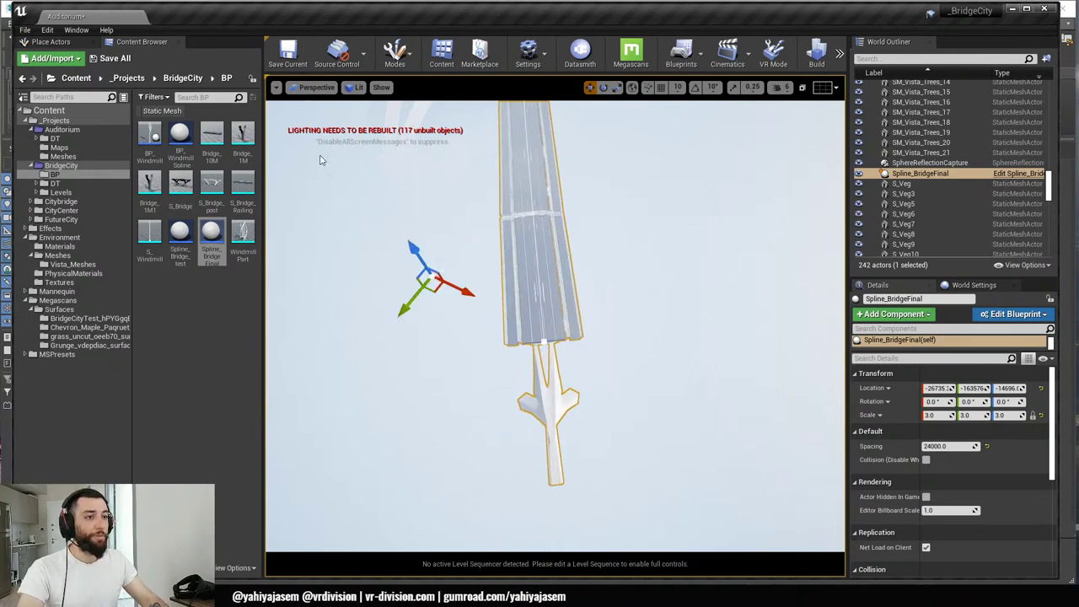
- Switch to the reference image board and examine the futuristic city concept images with the bridges
mouse_move(554, 596)
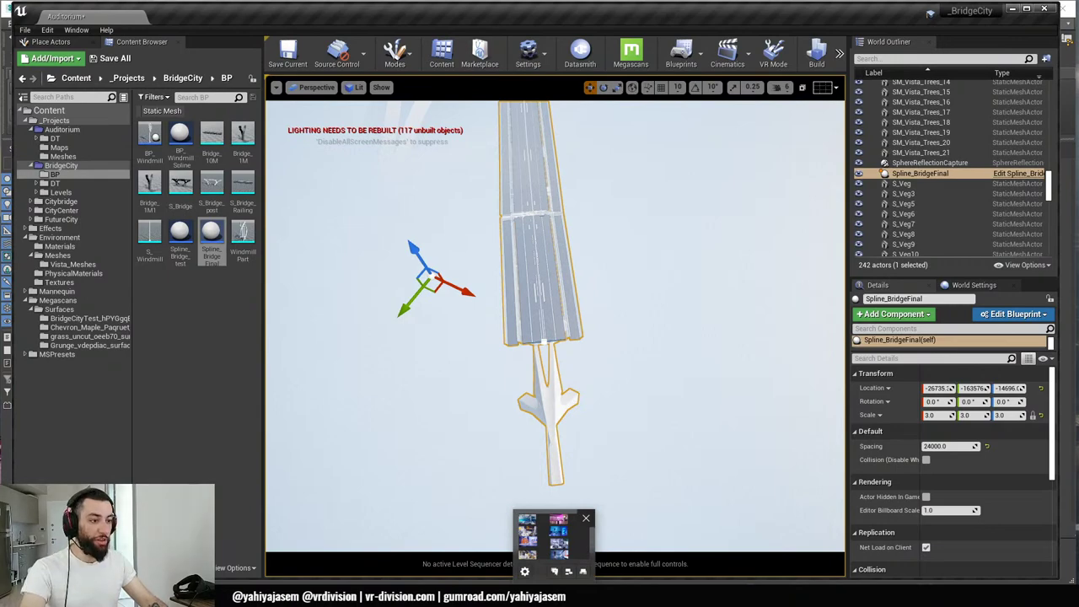
click(554, 596)
right_drag(270, 463, 705, 172)
scroll(573, 317, down, 5)
middle_drag(574, 319, 399, 340)
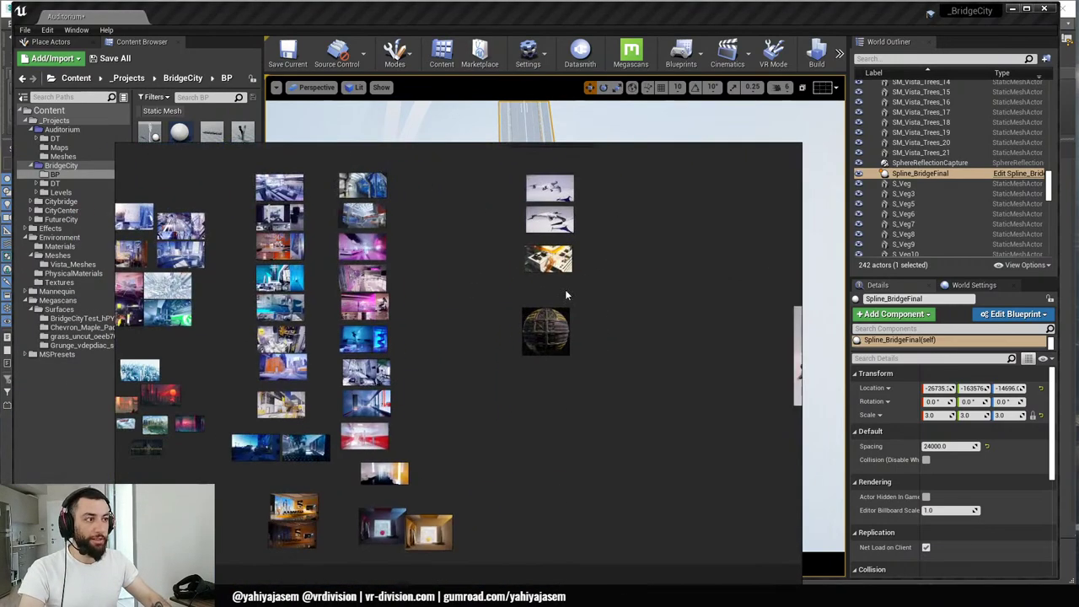
middle_drag(637, 242, 396, 363)
middle_drag(634, 299, 423, 393)
scroll(522, 334, up, 2)
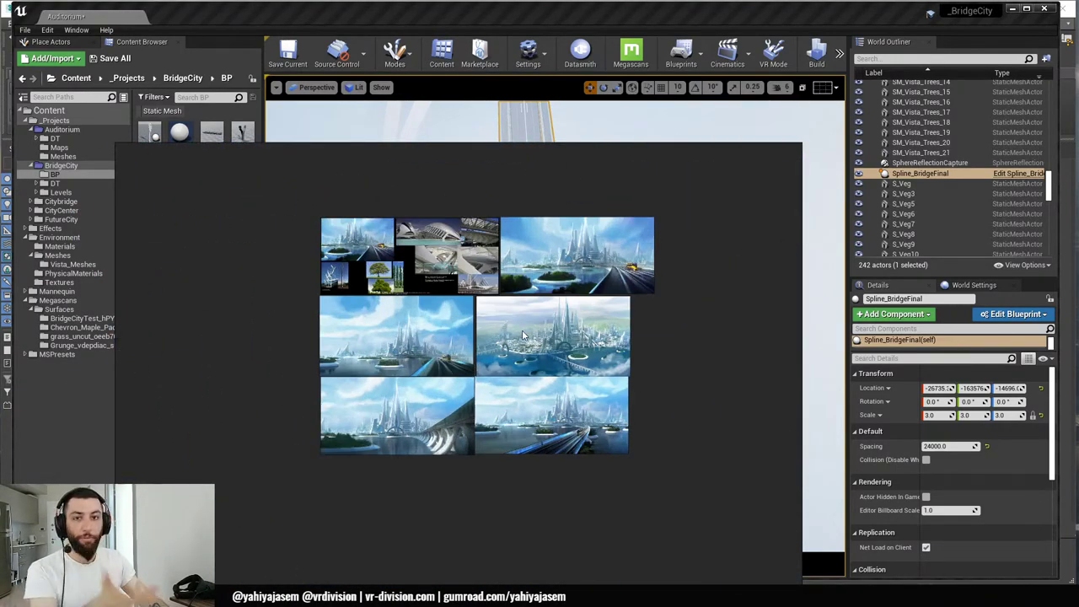
scroll(510, 363, up, 3)
middle_drag(480, 374, 489, 360)
right_drag(488, 359, 670, 229)
middle_drag(722, 206, 584, 348)
middle_drag(638, 250, 660, 212)
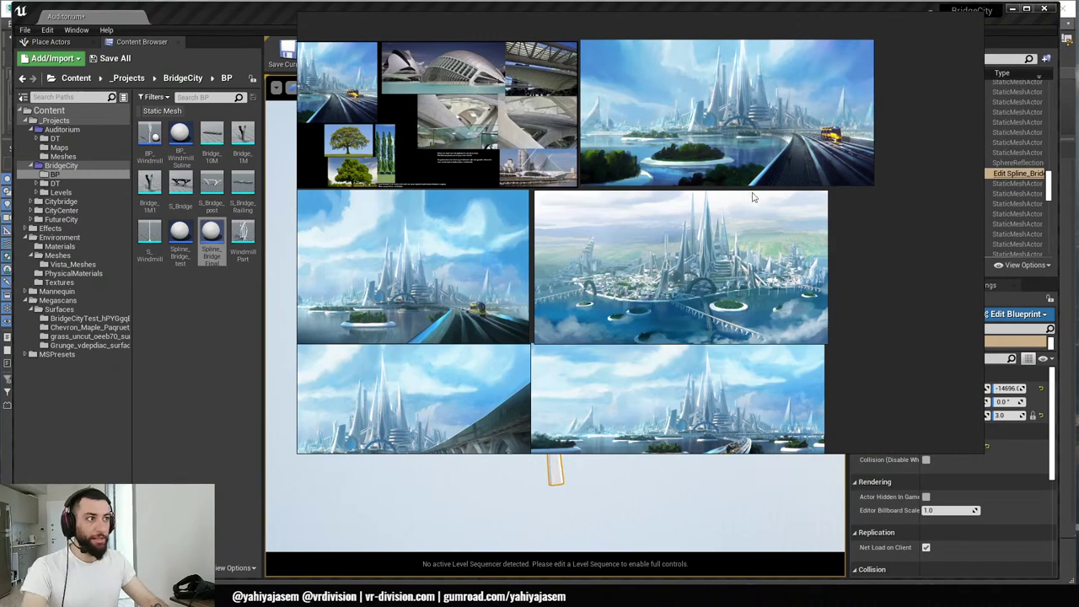
- Examine the four auditorium concept images on the reference board, including the buildings behind the columns
scroll(659, 294, down, 4)
middle_drag(797, 289, 470, 307)
scroll(675, 263, up, 3)
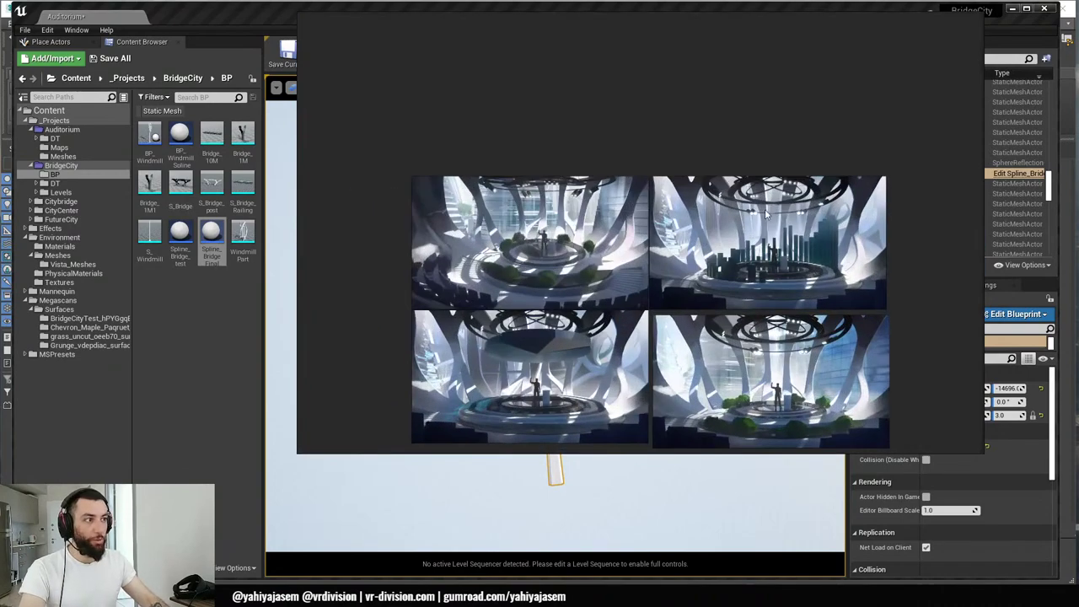
scroll(667, 265, up, 2)
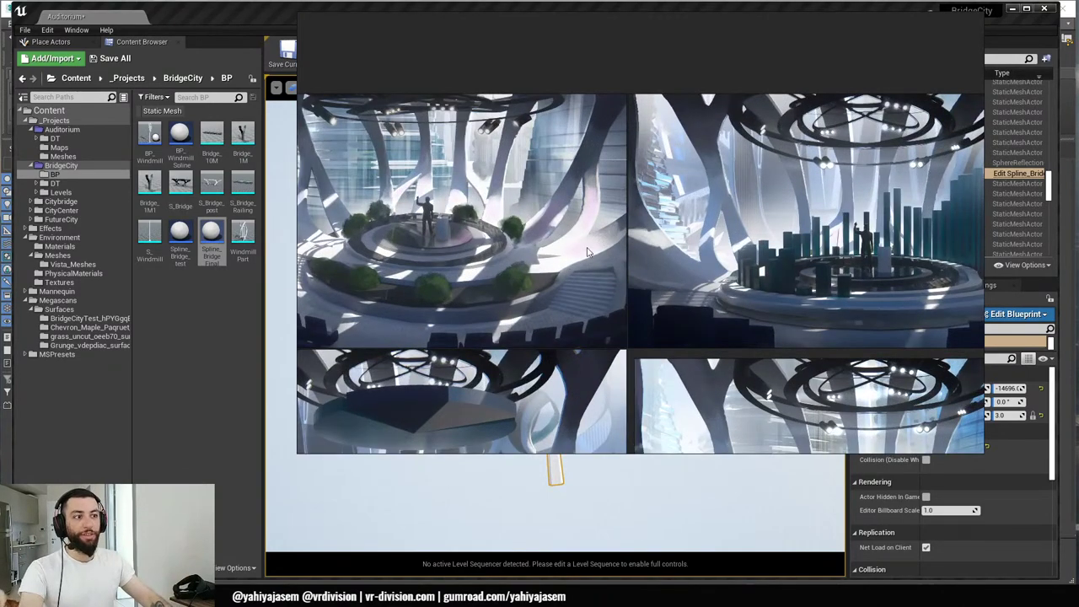
scroll(588, 252, down, 2)
middle_drag(589, 252, 590, 172)
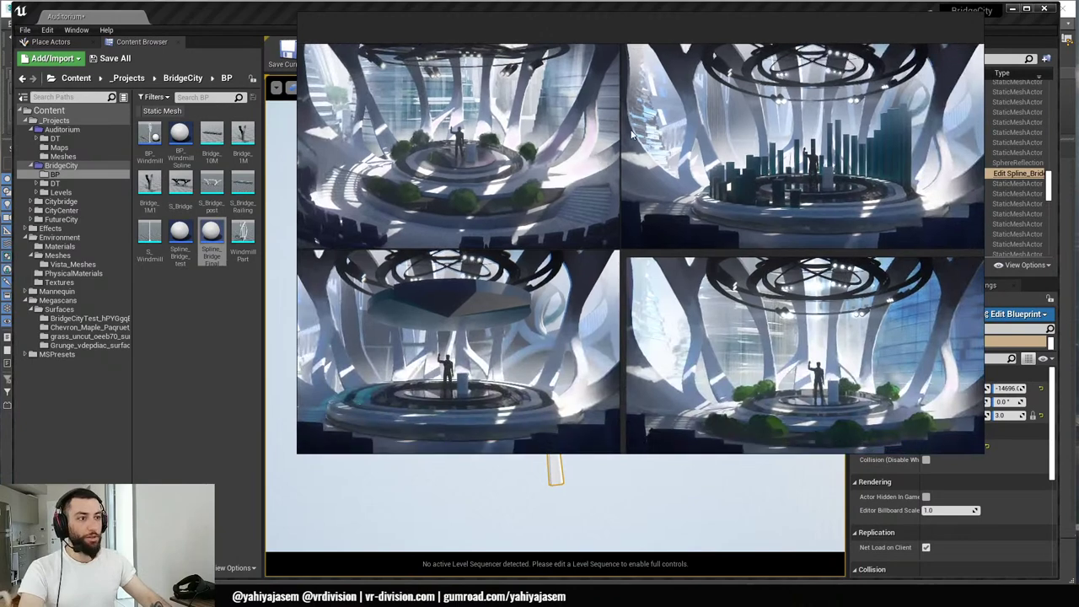
middle_drag(417, 183, 558, 275)
- Return to Unreal Engine and view the auditorium with the selected bridge through CineCameraActor
click(178, 325)
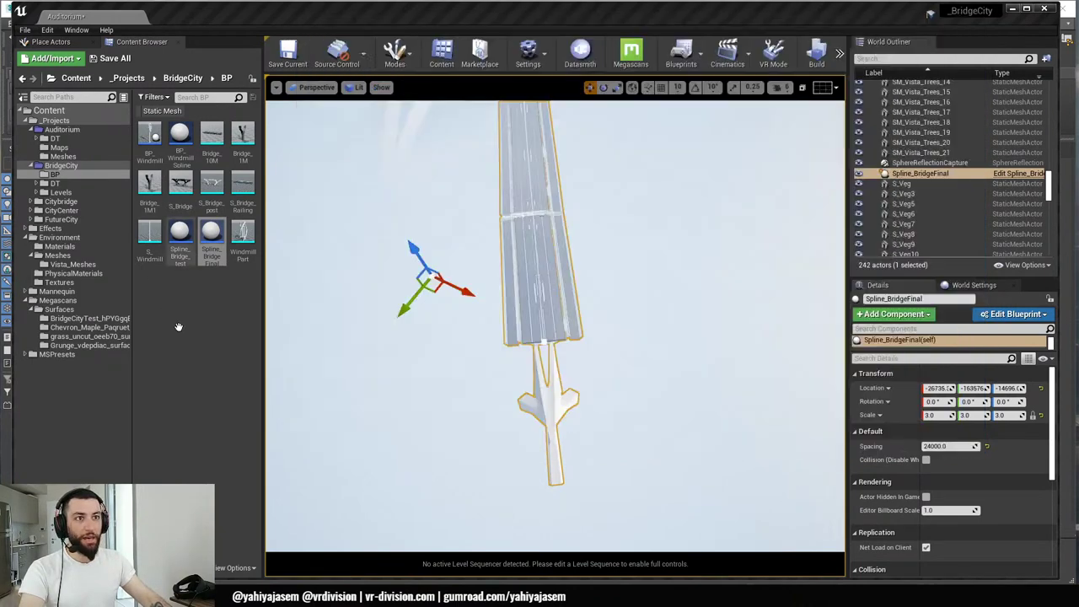
click(318, 87)
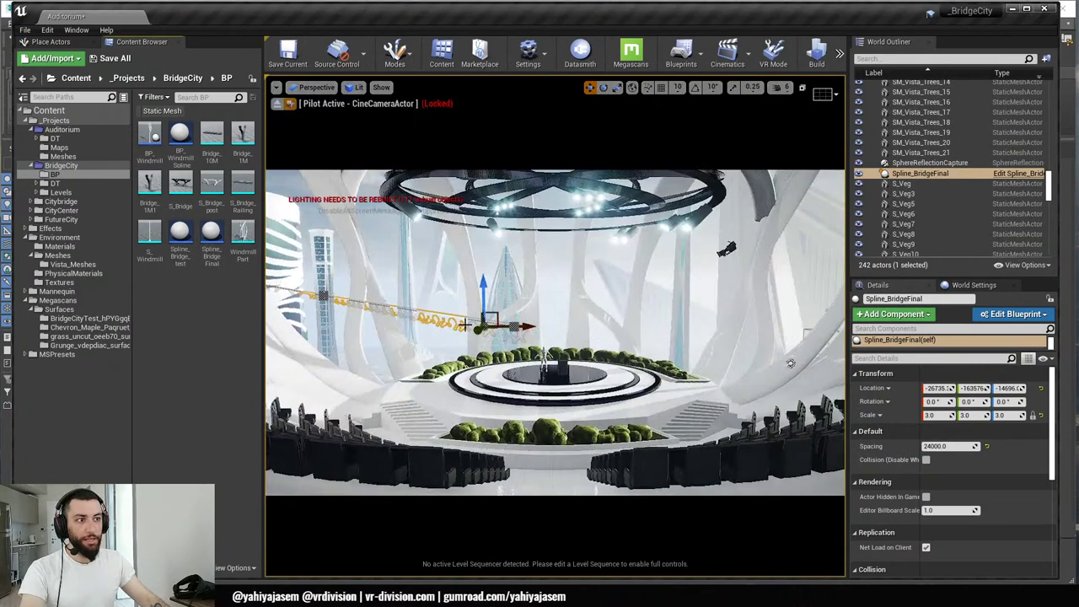
- Compare the auditorium concept images on the reference board with the Unreal Engine camera view and clear the bridge selection
key(alt+Tab)
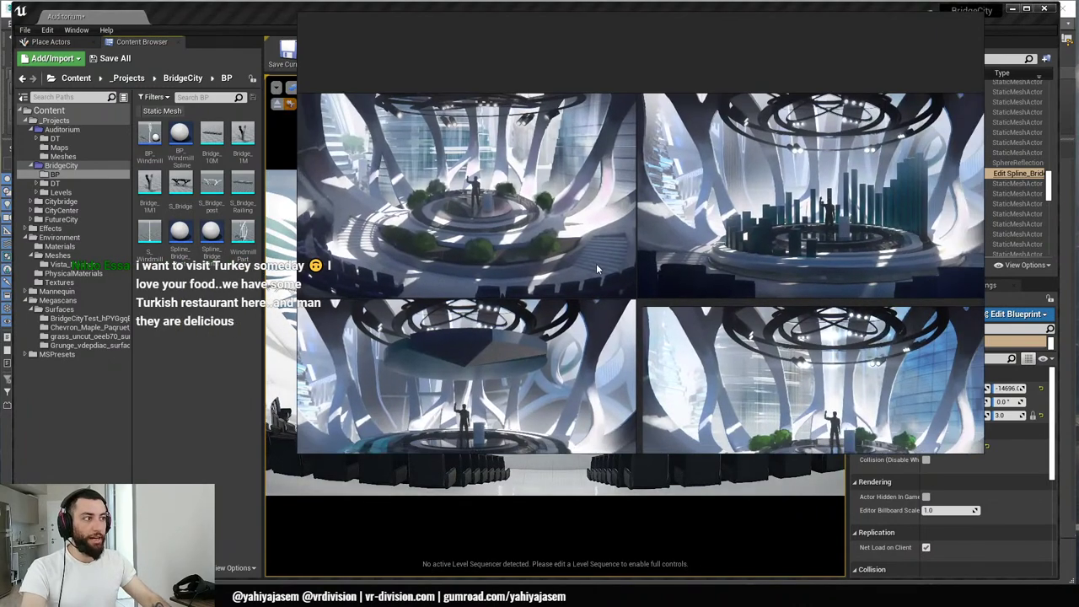
middle_drag(602, 341, 635, 255)
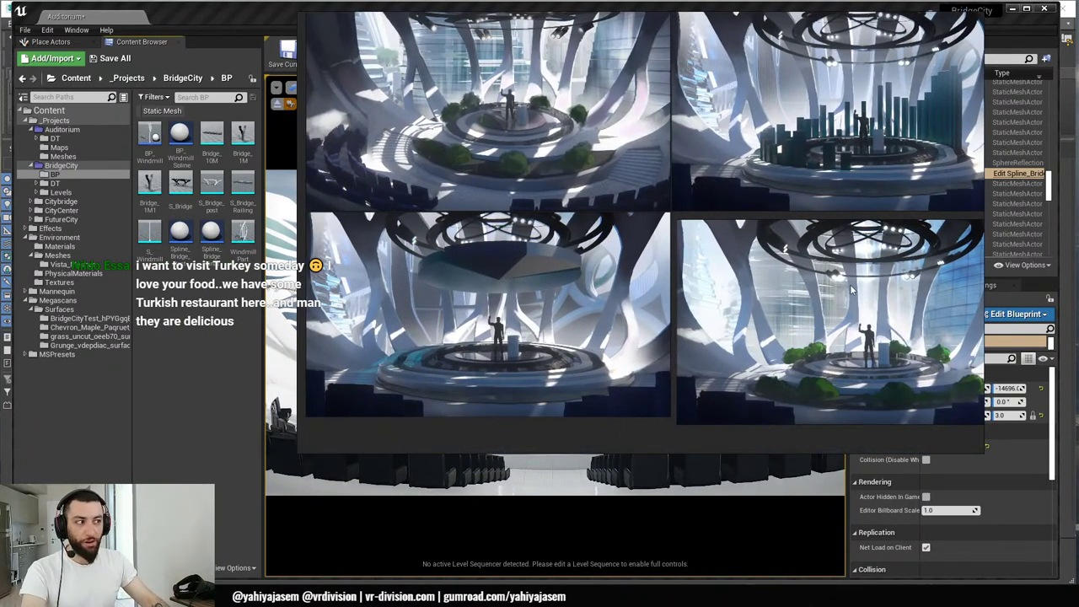
middle_drag(766, 231, 713, 266)
key(alt+Tab)
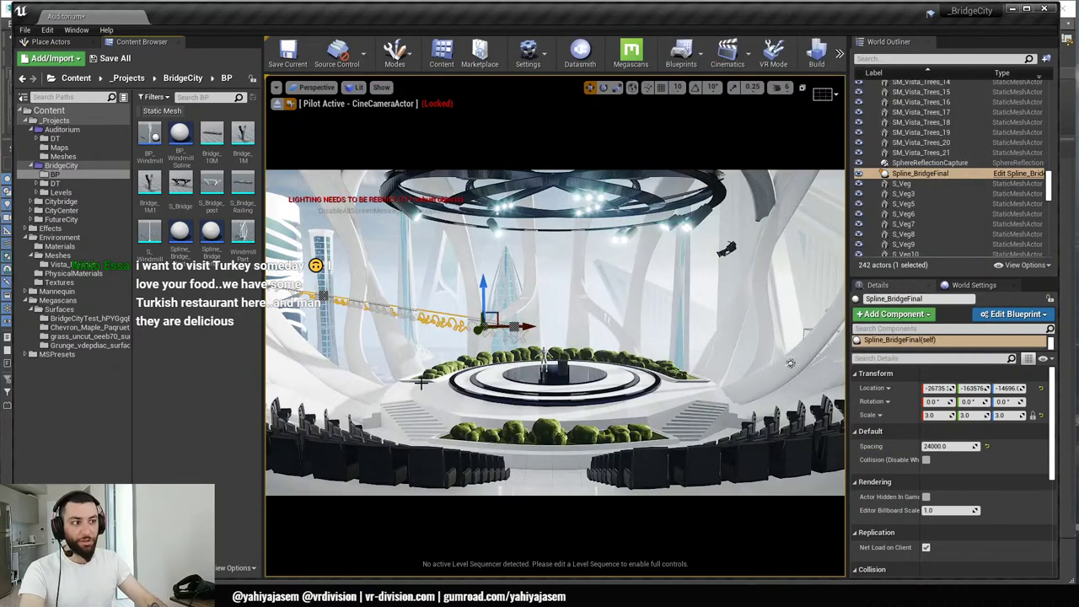
key(Escape)
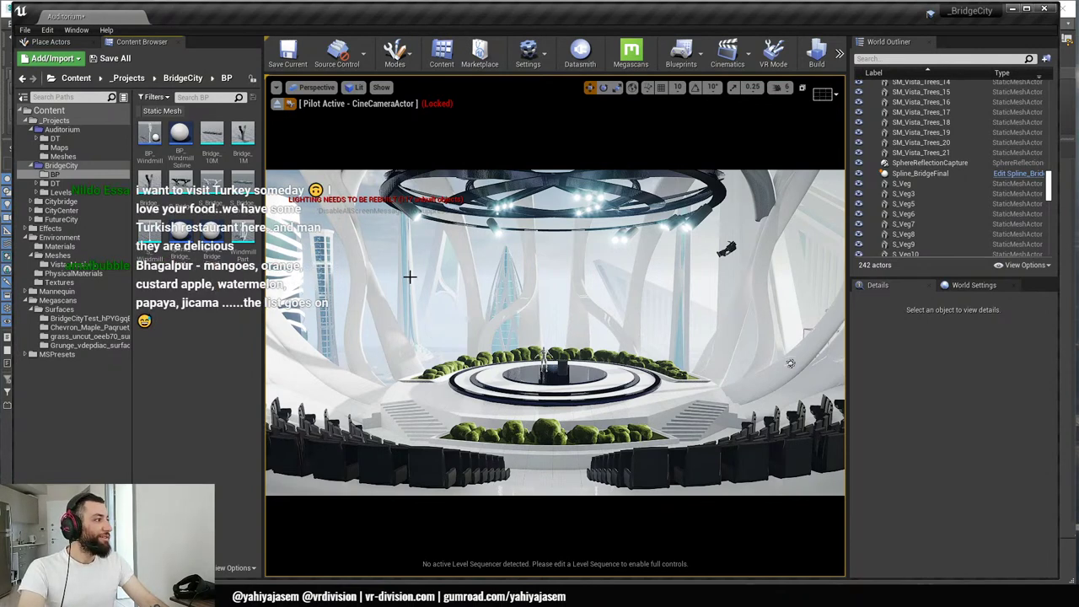
- Stop piloting CineCameraActor and select the Spline_BridgeFinal bridge behind the auditorium, focusing the view on it
click(277, 104)
right_drag(411, 253, 421, 261)
key(w)
key(w)
mouse_move(559, 320)
right_down()
mouse_move(561, 359)
mouse_move(567, 299)
mouse_move(559, 319)
right_up()
click(560, 320)
key(f)
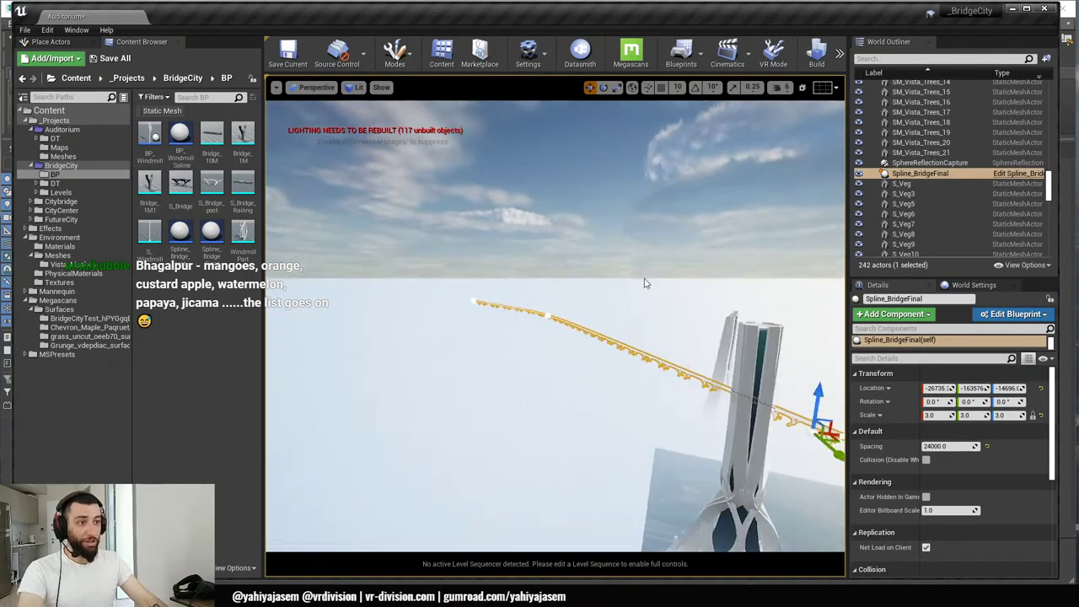
- Inspect the bridge's near end and its roadway where it passes the skyscraper with the circular opening
right_drag(643, 281, 615, 343)
key(w)
right_drag(590, 310, 580, 312)
right_drag(556, 362, 532, 358)
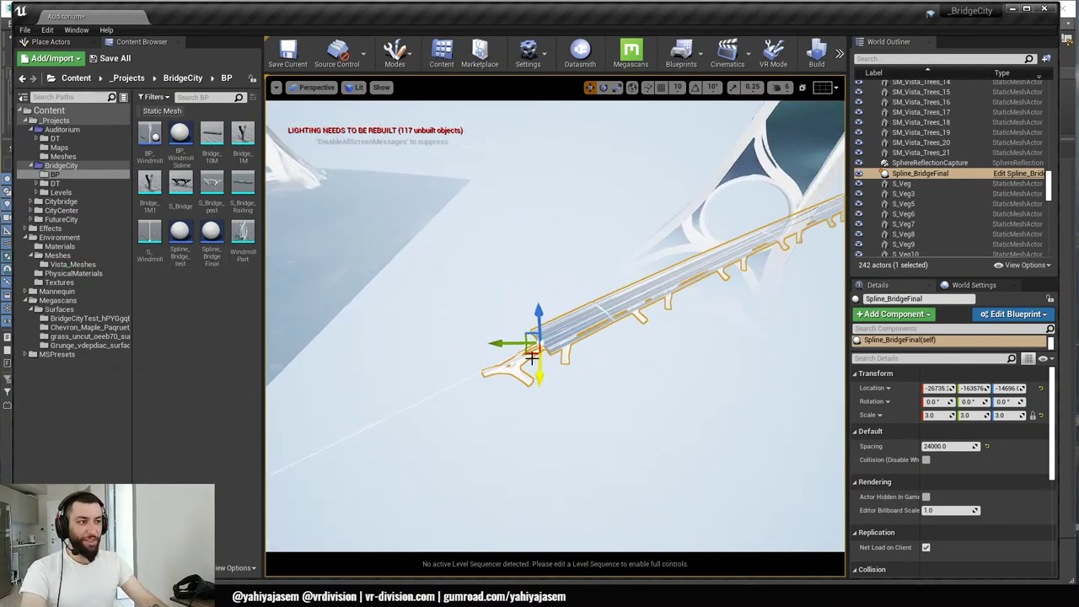
right_drag(492, 184, 492, 184)
click(501, 196)
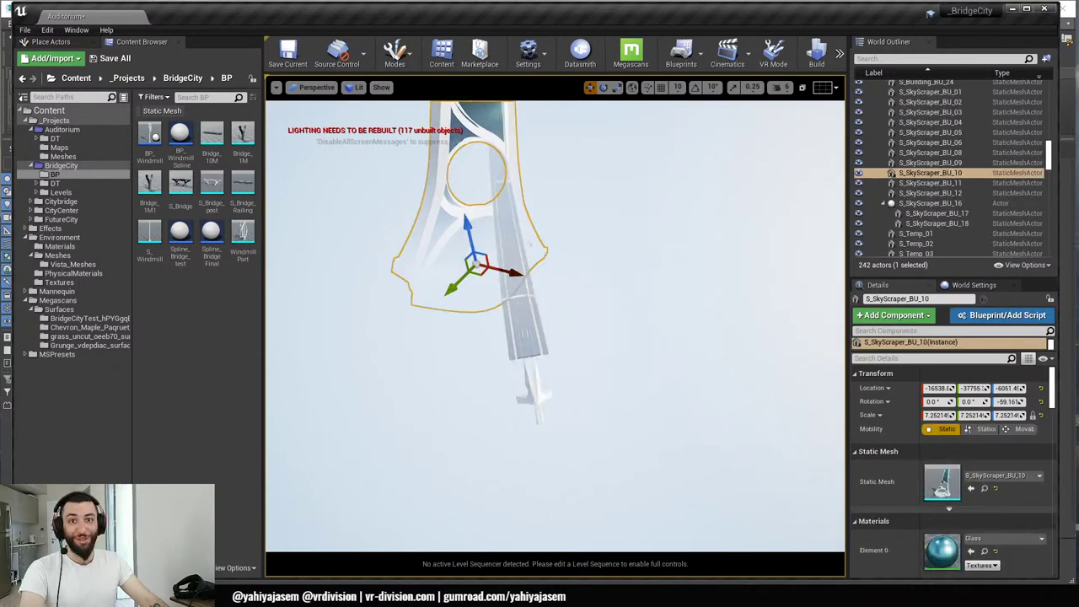
click(523, 247)
right_drag(540, 220, 540, 220)
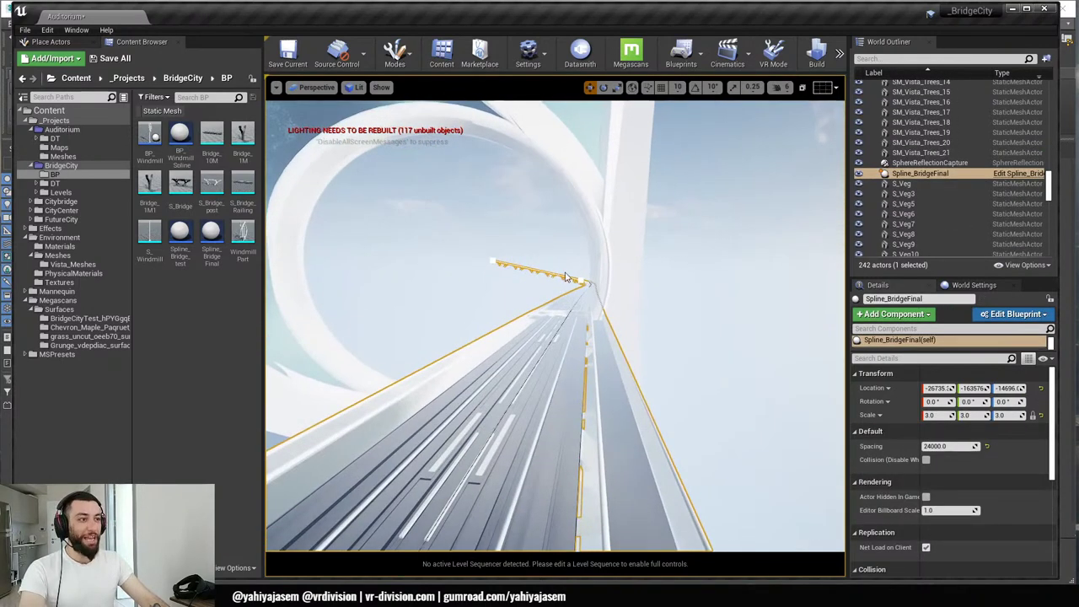
right_drag(562, 281, 562, 281)
right_drag(592, 326, 592, 326)
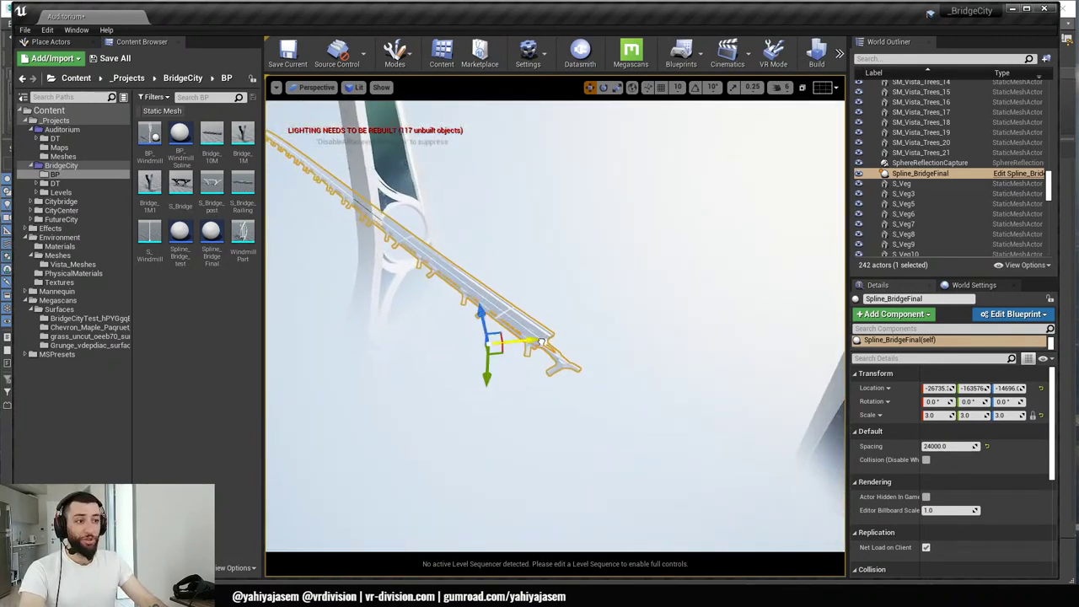
- Try to adjust the spline at the bridge's near end and undo the change
alt+drag(558, 358, 725, 321)
key(ctrl+z)
right_drag(614, 314, 612, 318)
right_drag(574, 276, 575, 276)
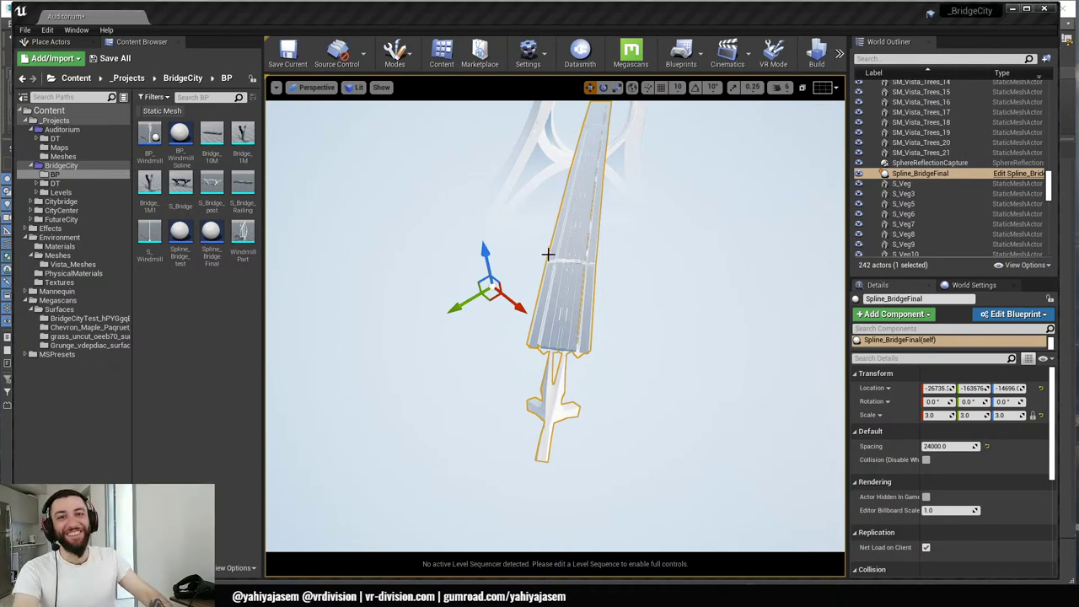
- Shift the Spline_BridgeFinal bridge sideways relative to the skyscraper behind it
right_drag(517, 281, 516, 241)
key(w)
key(w)
key(s)
key(w)
key(s)
drag(538, 263, 488, 288)
right_drag(487, 288, 530, 269)
key(w)
- Check the bridge through CineCameraActor and delete Spline_BridgeFinal from the scene
click(316, 87)
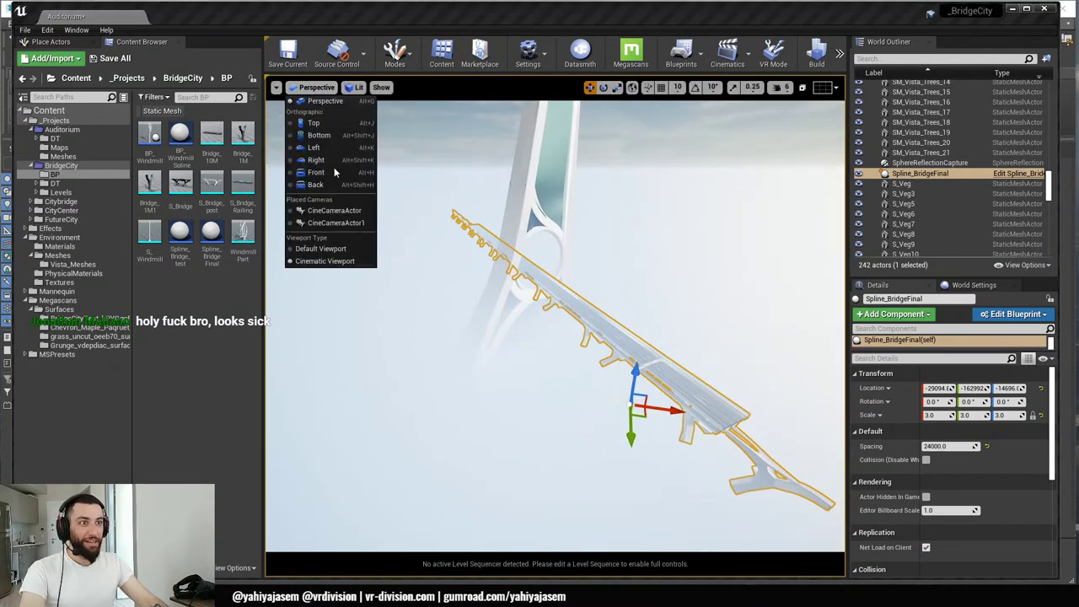
click(333, 206)
click(455, 322)
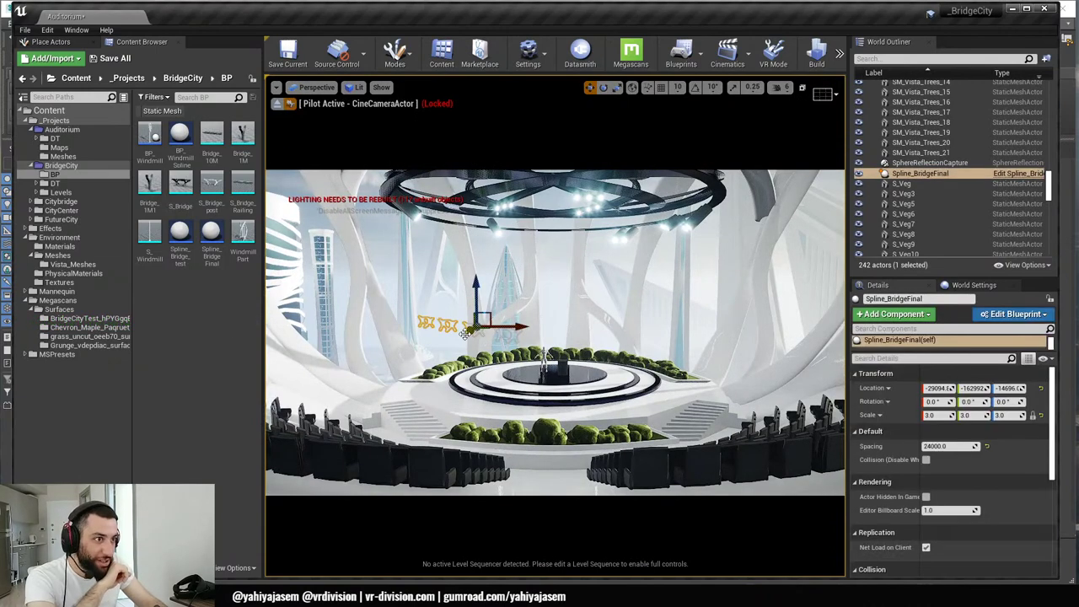
key(f)
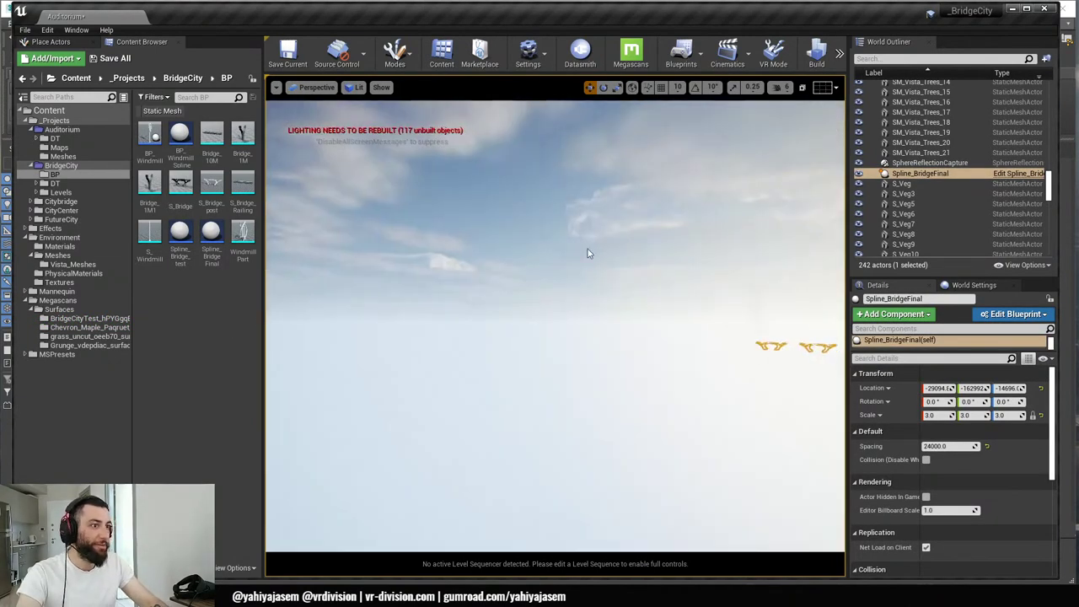
key(w)
mouse_move(649, 262)
right_down()
mouse_move(675, 262)
mouse_move(641, 267)
mouse_move(663, 250)
right_up()
key(Delete)
- Review the auditorium composition through CineCameraActor in a full-screen viewport with editor overlays hidden
click(311, 87)
click(317, 212)
click(501, 250)
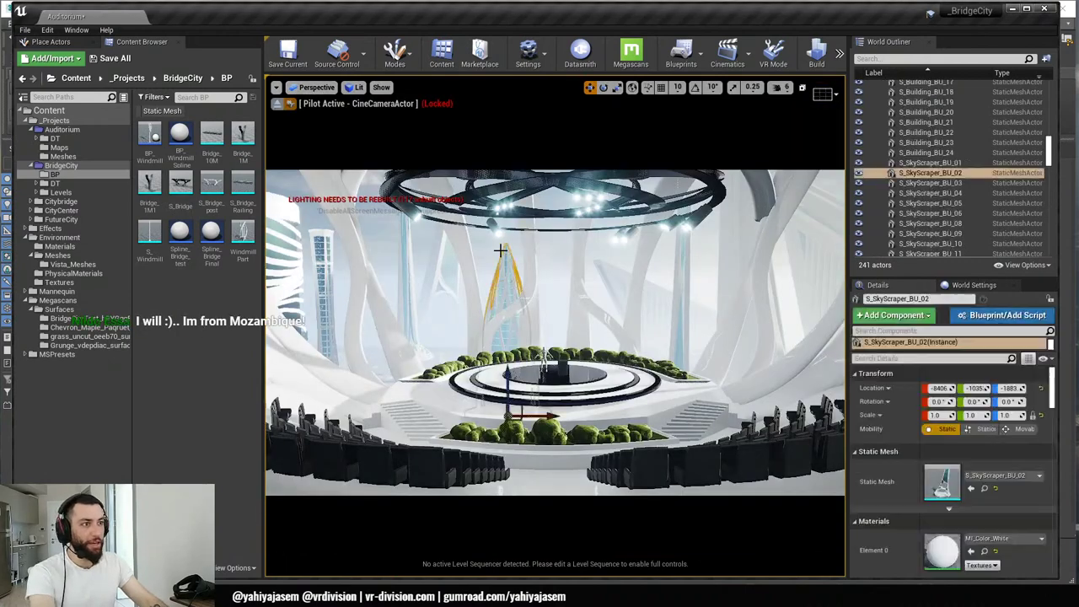
key(F11)
key(g)
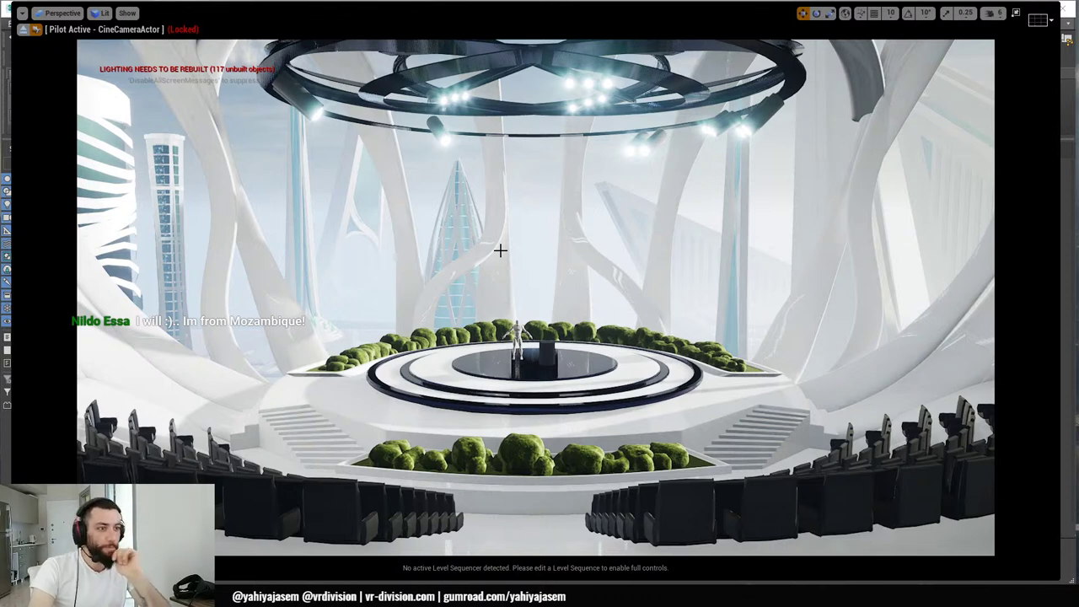
- Stop piloting the camera, duplicate the large central shrub in the front planter, and make the copy a smaller, rotated shrub beside it
click(23, 30)
key(f)
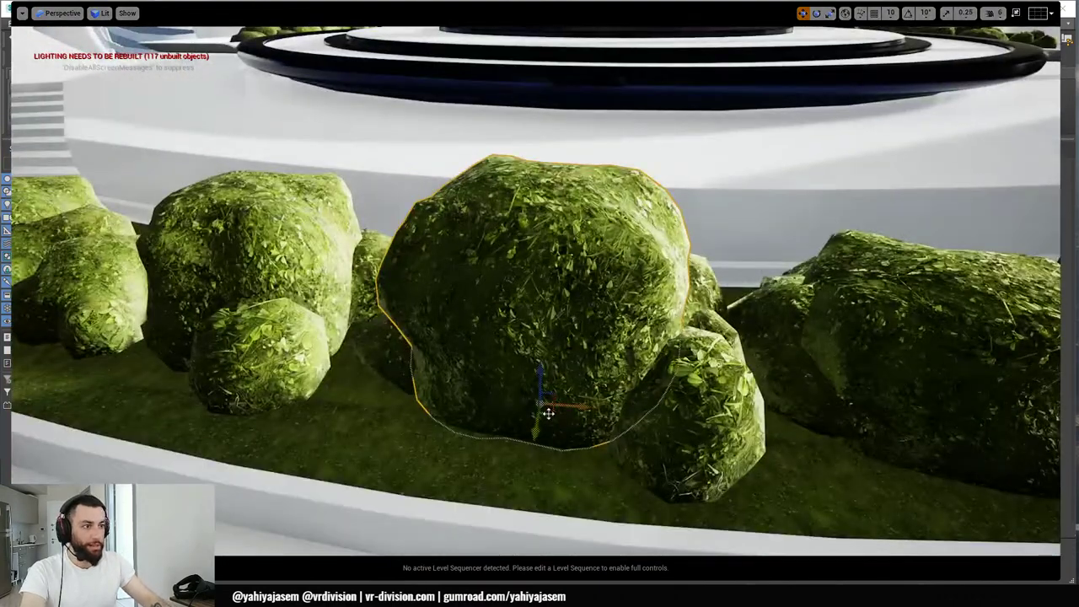
alt+drag(548, 413, 414, 426)
key(e)
drag(414, 425, 383, 444)
key(r)
key(r)
- Set the viewport camera speed to 3 and frame the whole front planter around the new shrub
scroll(475, 414, down, 5)
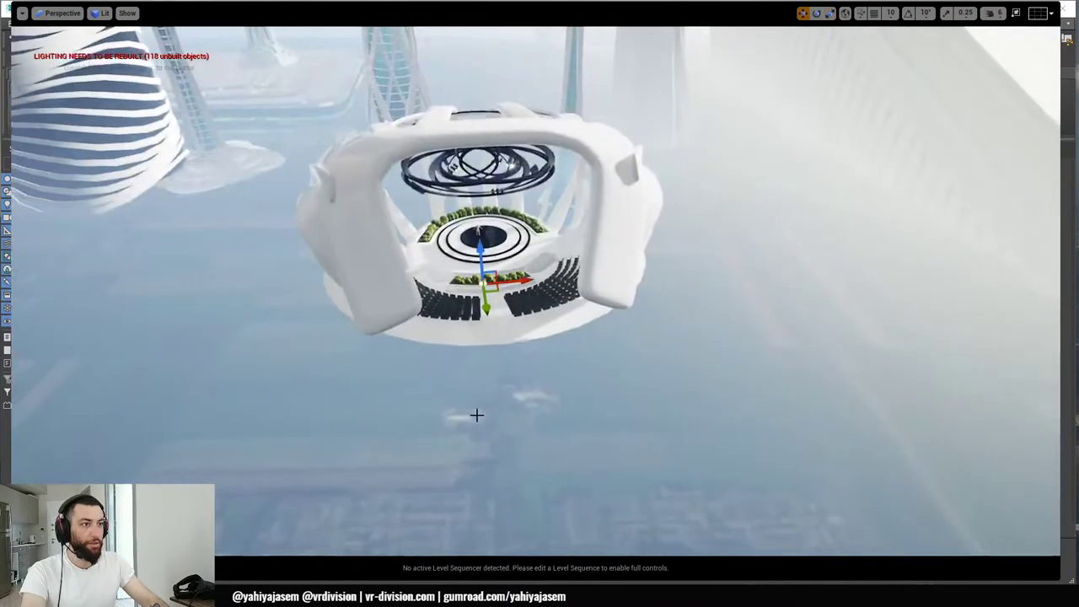
key(f)
click(992, 13)
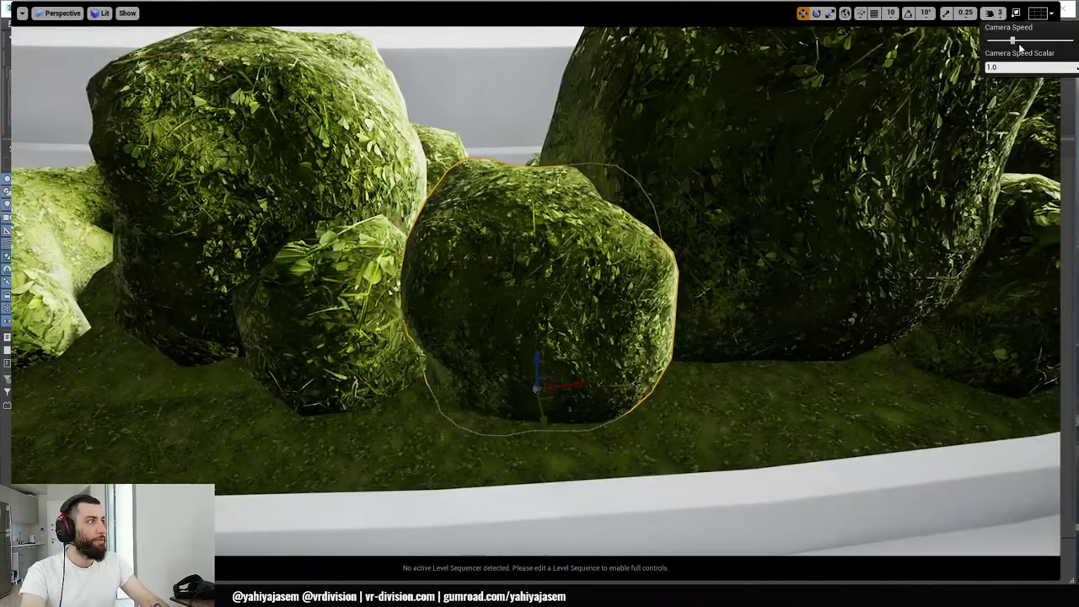
right_drag(910, 152, 885, 248)
key(s)
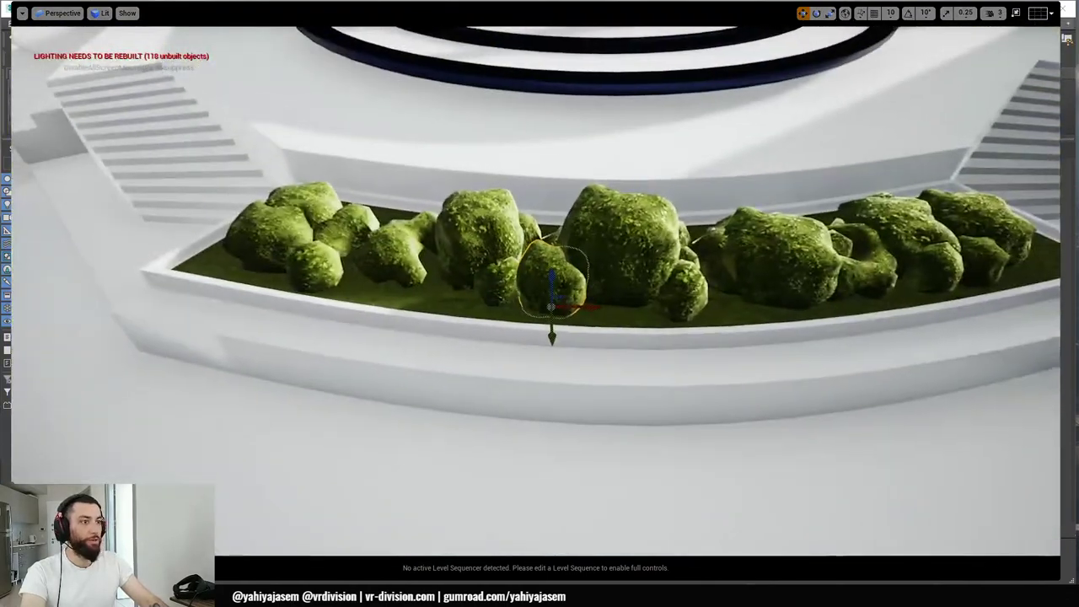
- Duplicate the small shrub farther along the front edge of the planter
alt+drag(562, 312, 451, 296)
right_drag(450, 296, 506, 300)
key(d)
right_drag(395, 294, 367, 288)
key(d)
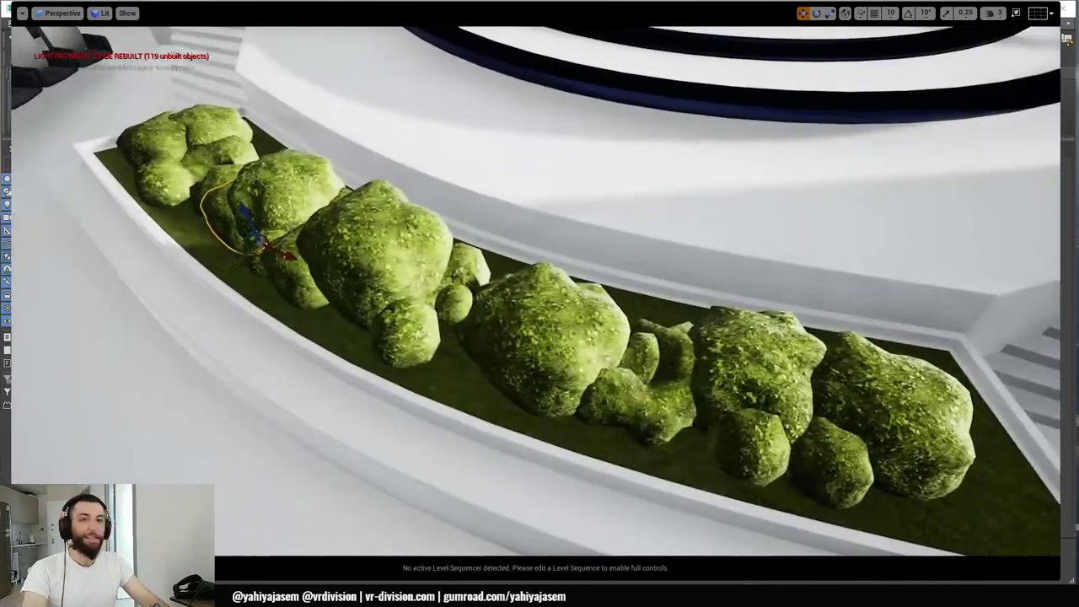
- Duplicate shrubs into the gaps around the planter's middle and at its end by the stairs
drag(596, 385, 466, 390)
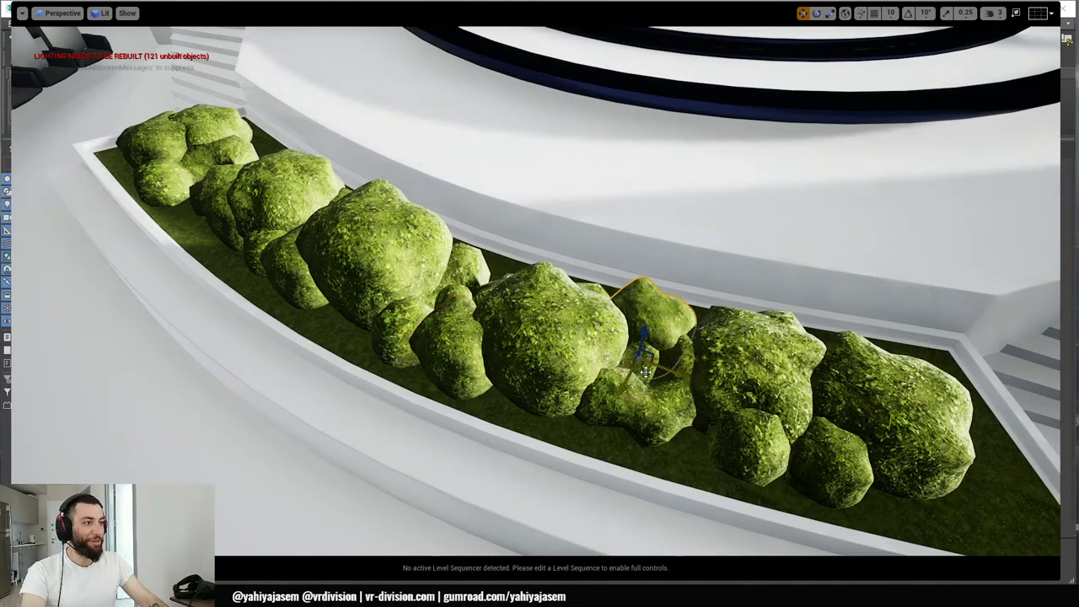
alt+drag(645, 371, 923, 499)
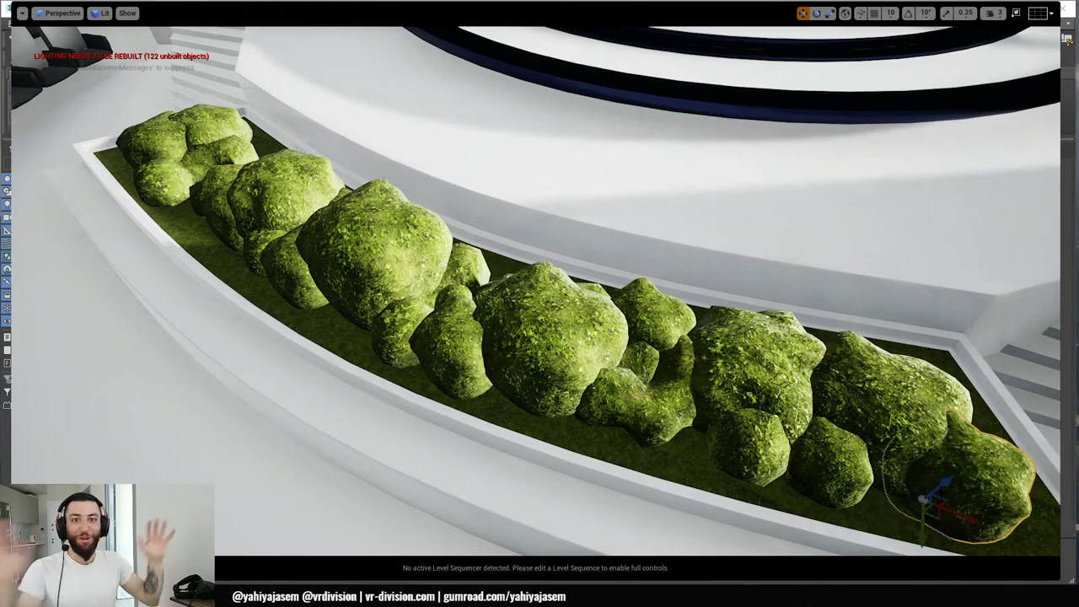
key(f)
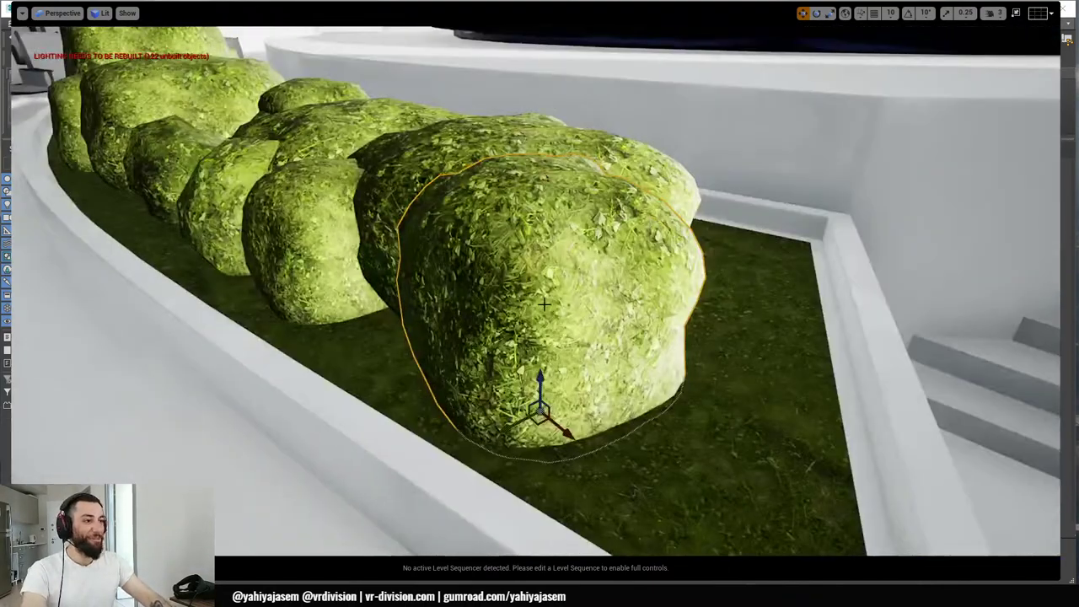
key(s)
right_drag(663, 340, 553, 364)
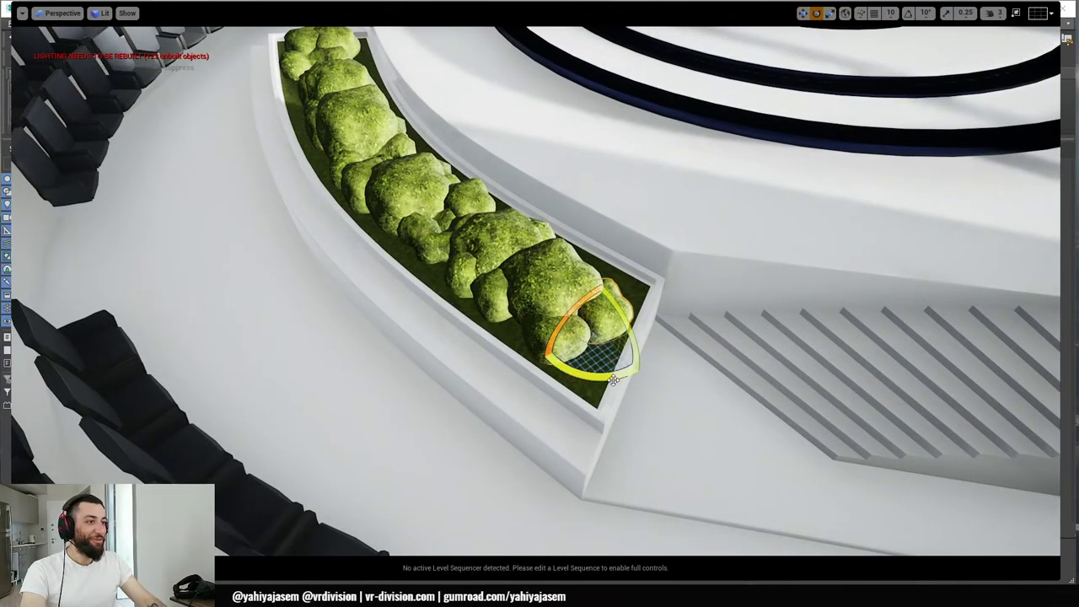
- Add another shrub copy near the opposite end of the front planter to fill the empty soil
key(a)
right_drag(592, 341, 670, 363)
click(501, 287)
right_drag(501, 287, 582, 291)
alt+drag(515, 312, 537, 326)
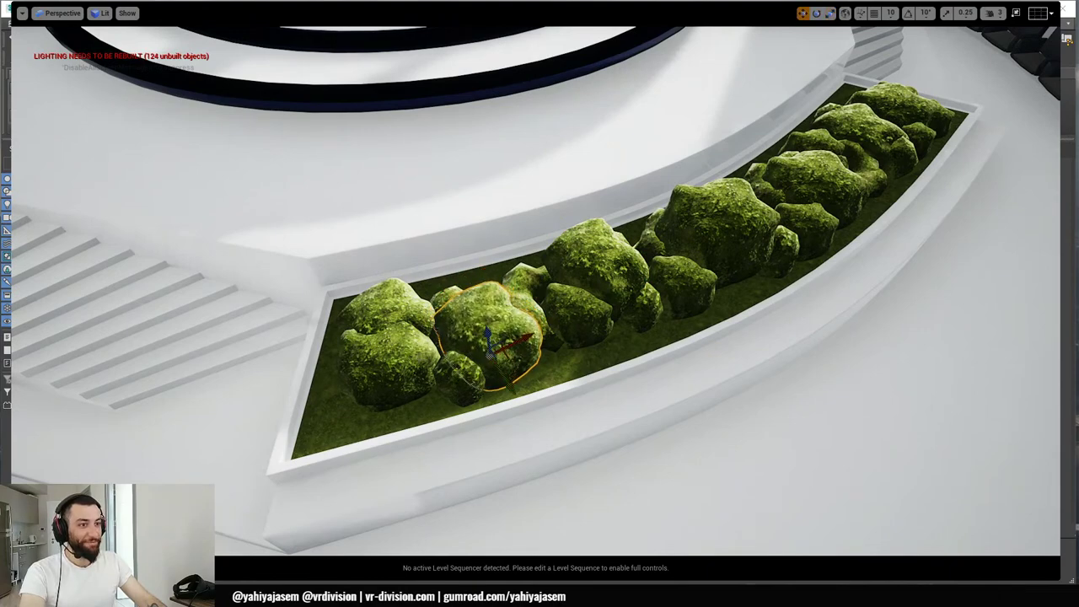
- Scale down the foremost shrub at the planter's end and prepare to adjust its rotation
click(393, 364)
key(f)
alt+drag(520, 378, 520, 312)
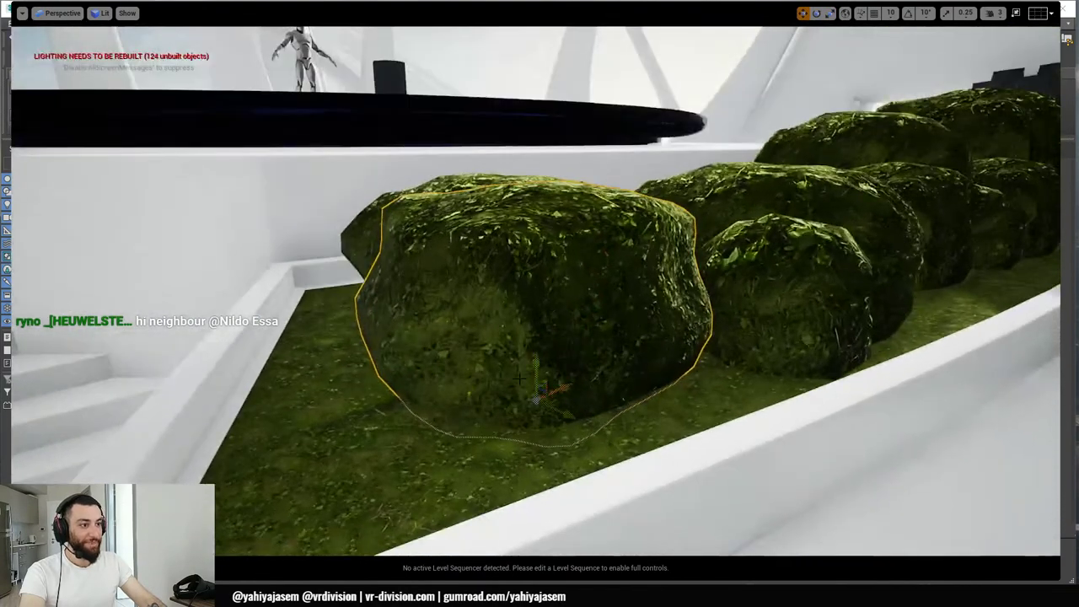
key(r)
drag(535, 396, 527, 418)
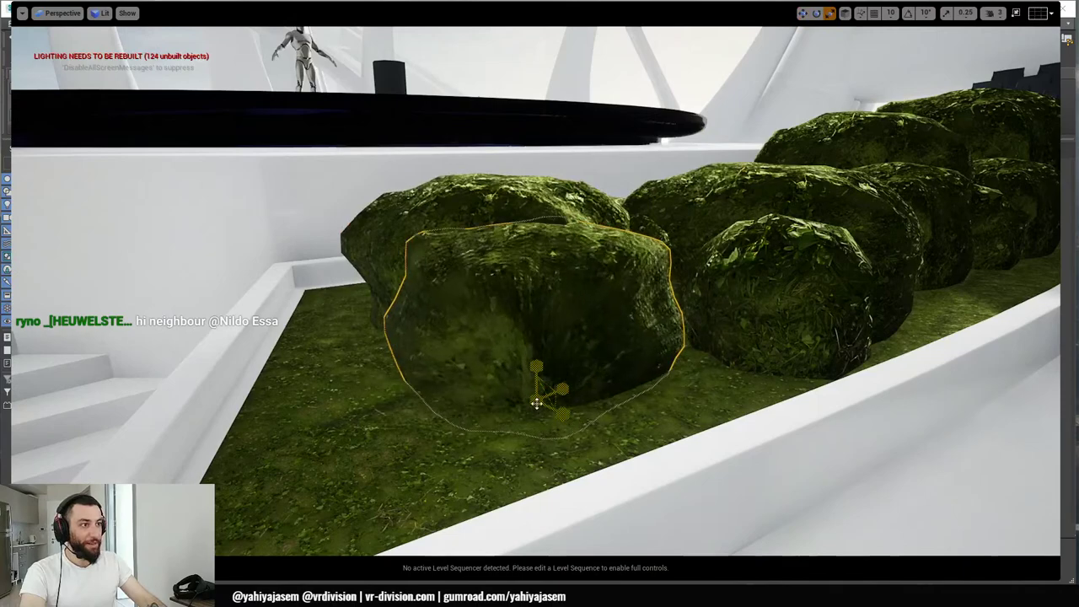
key(e)
right_drag(537, 404, 564, 380)
- Enlarge the small shrub next to the planter's tallest central shrub and make it taller
click(523, 405)
key(f)
key(r)
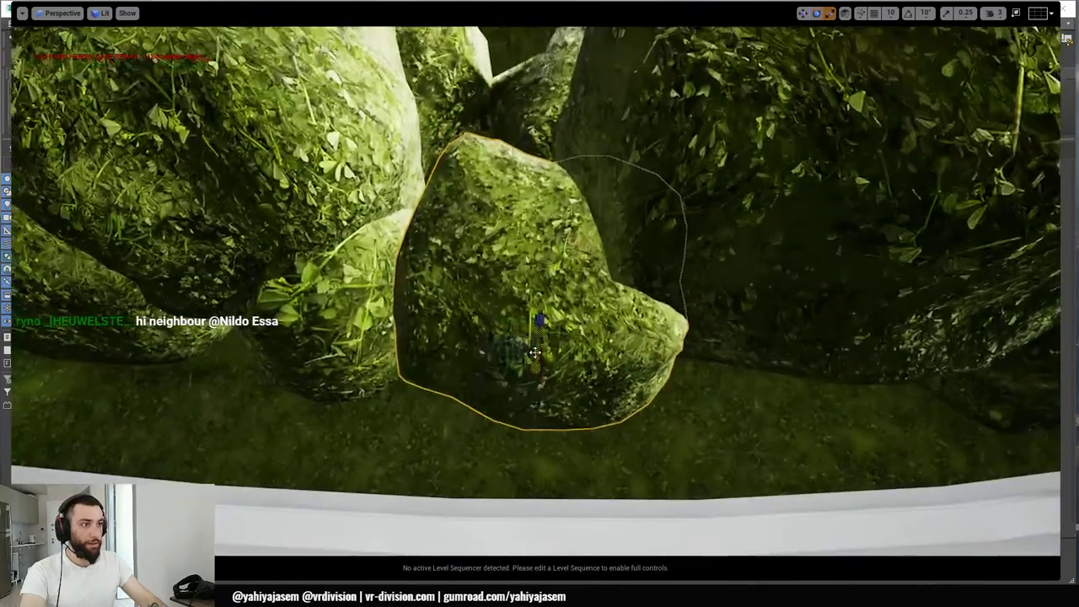
drag(539, 335, 564, 336)
right_drag(563, 335, 576, 337)
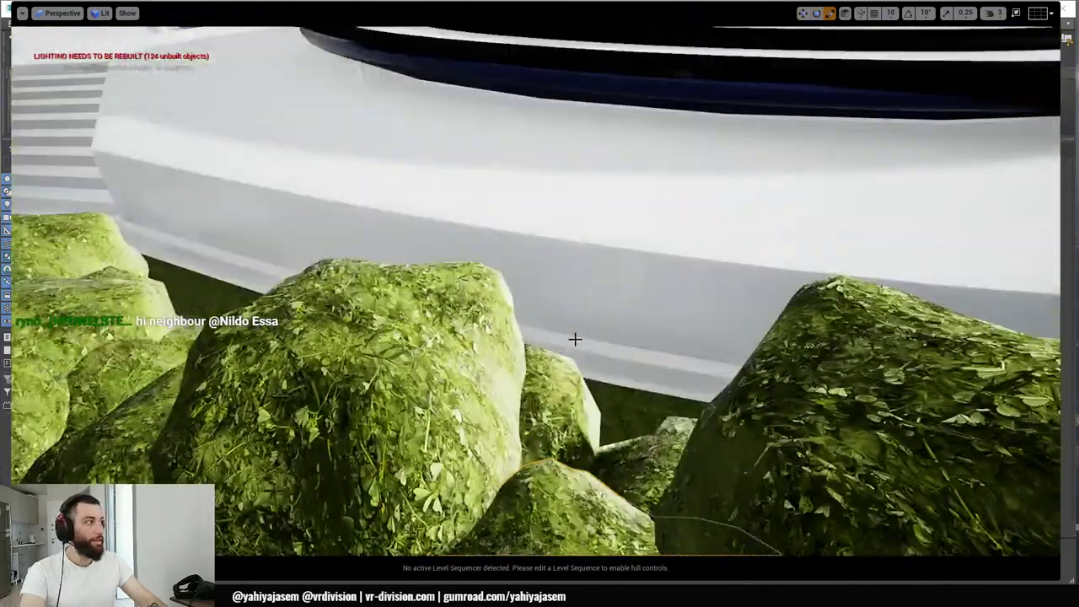
key(f)
drag(536, 351, 537, 317)
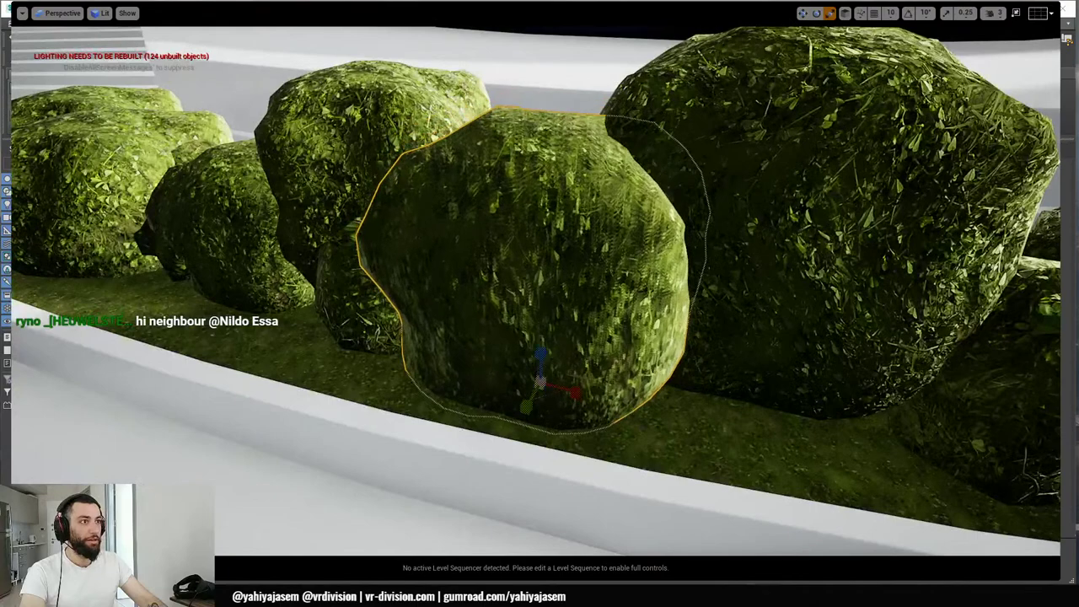
key(s)
right_drag(539, 317, 556, 292)
- Try to scale up the shrub cluster spanning the planter's middle and undo the changes
click(646, 414)
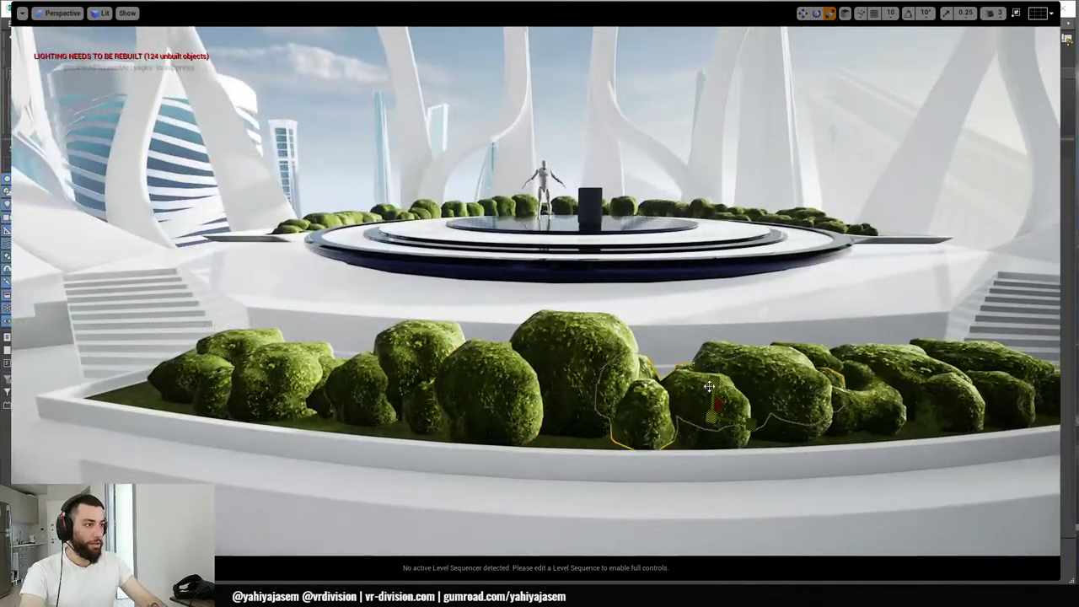
drag(709, 386, 709, 388)
key(ctrl+z)
key(ctrl+z)
right_drag(743, 355, 717, 430)
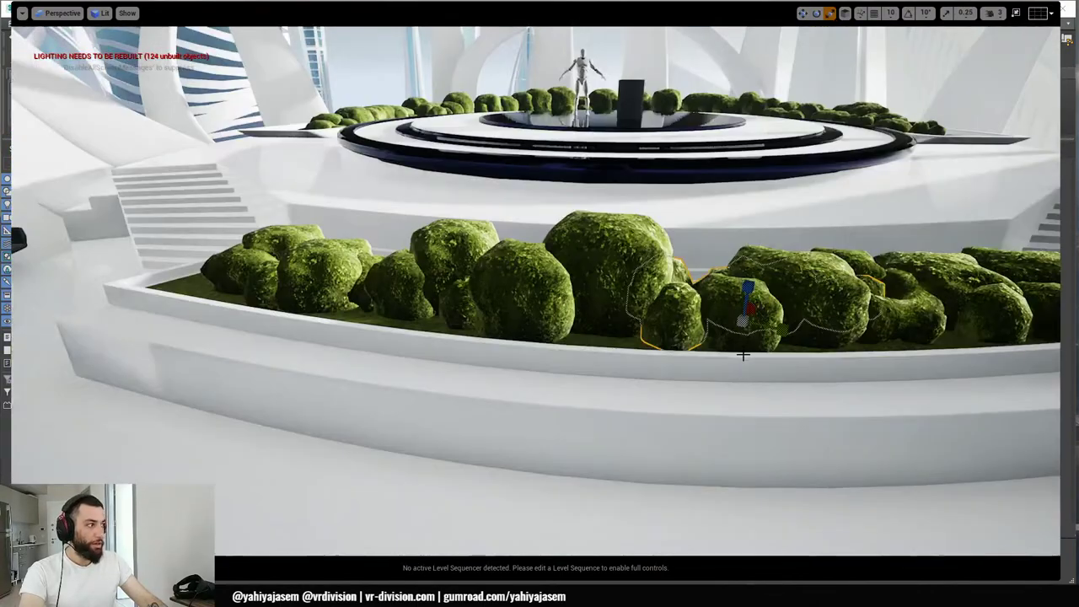
drag(744, 326, 744, 326)
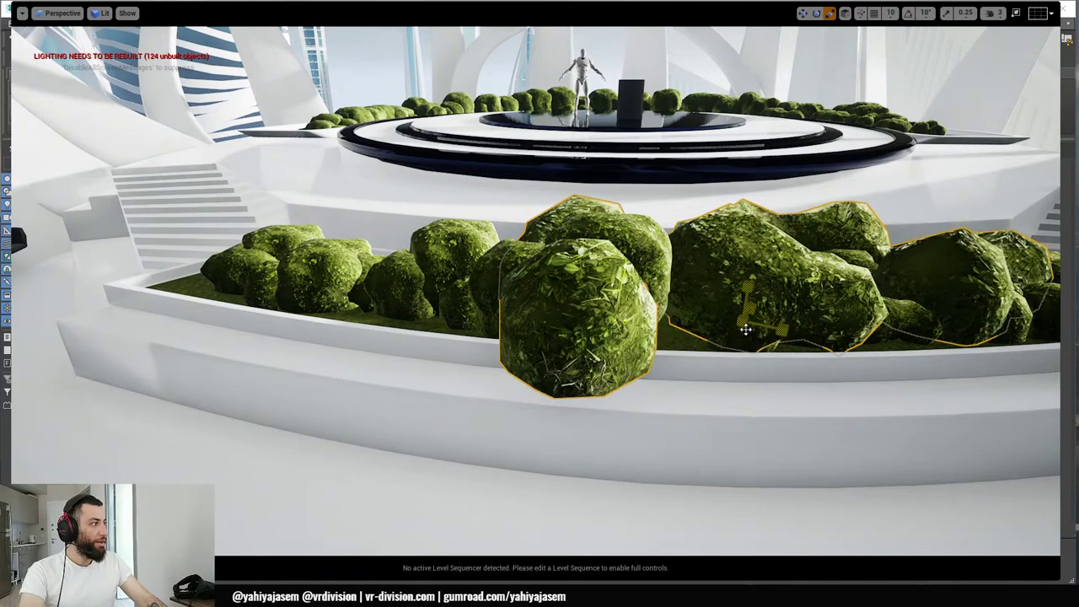
key(ctrl+z)
- Focus on the shrub cluster, try resizing it from a closer angle, and undo the resize
right_drag(745, 330, 716, 371)
key(f)
alt+drag(745, 330, 716, 362)
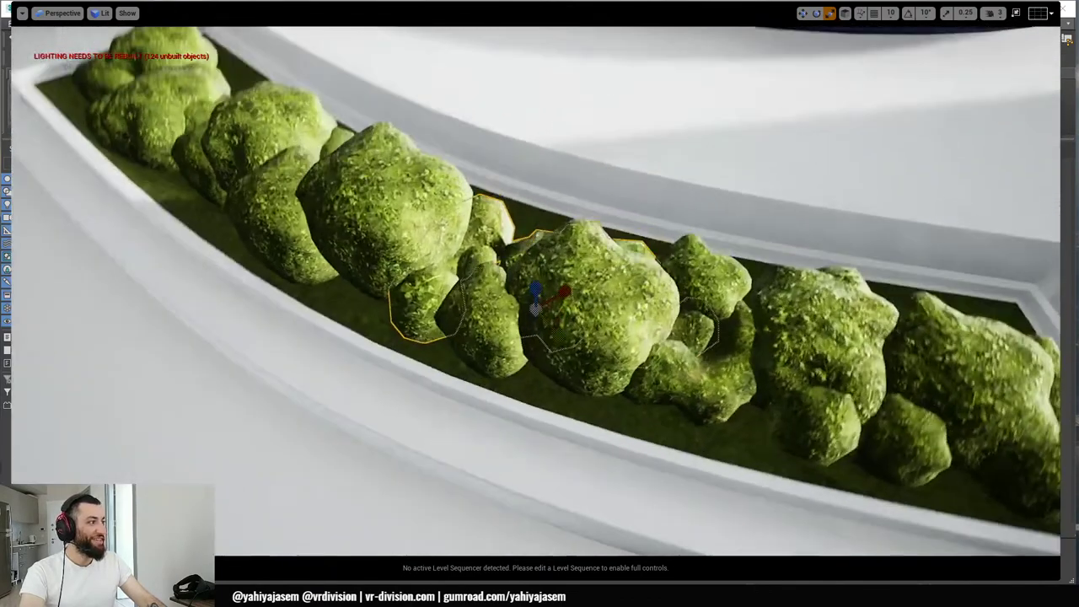
alt+drag(675, 308, 665, 313)
alt+drag(674, 257, 599, 250)
drag(542, 304, 553, 327)
key(ctrl+z)
- Exit the full-screen viewport to access the selected shrub cluster's transform values
right_drag(541, 304, 552, 252)
mouse_move(629, 306)
right_down()
mouse_move(634, 291)
mouse_move(629, 306)
right_up()
key(F11)
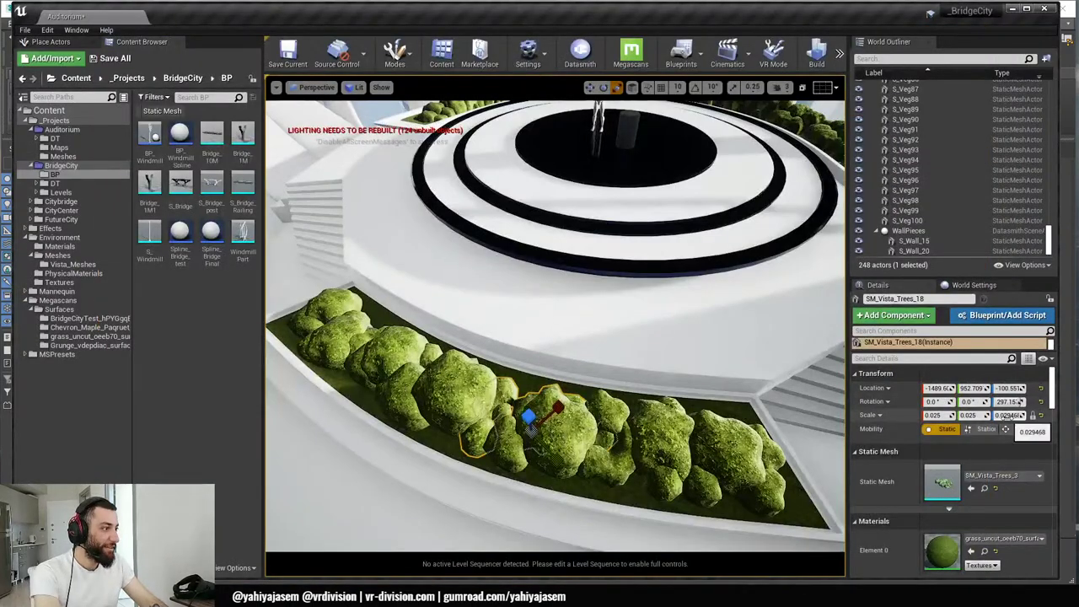
- Set the selected shrub cluster's Y scale to 0.028 with proportions locked and check it from a lower angle
click(971, 415)
key(BackSpace)
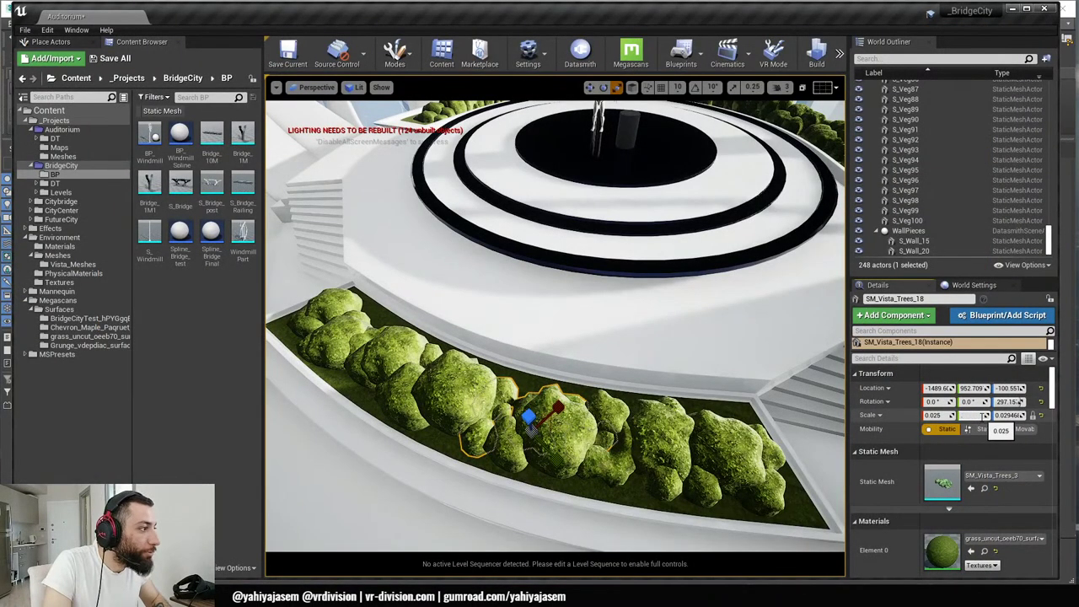
text(.028)
key(Return)
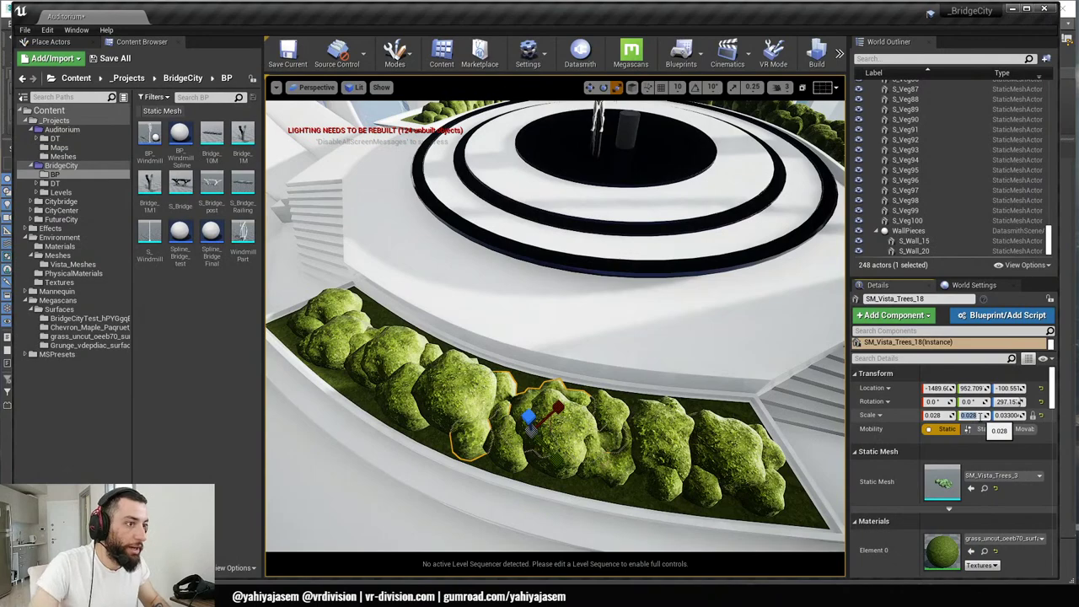
right_drag(632, 429, 645, 407)
alt+drag(644, 406, 806, 403)
alt+drag(481, 418, 548, 253)
- View the stage through CineCameraActor in a full-screen viewport with the editor helpers hidden
click(312, 87)
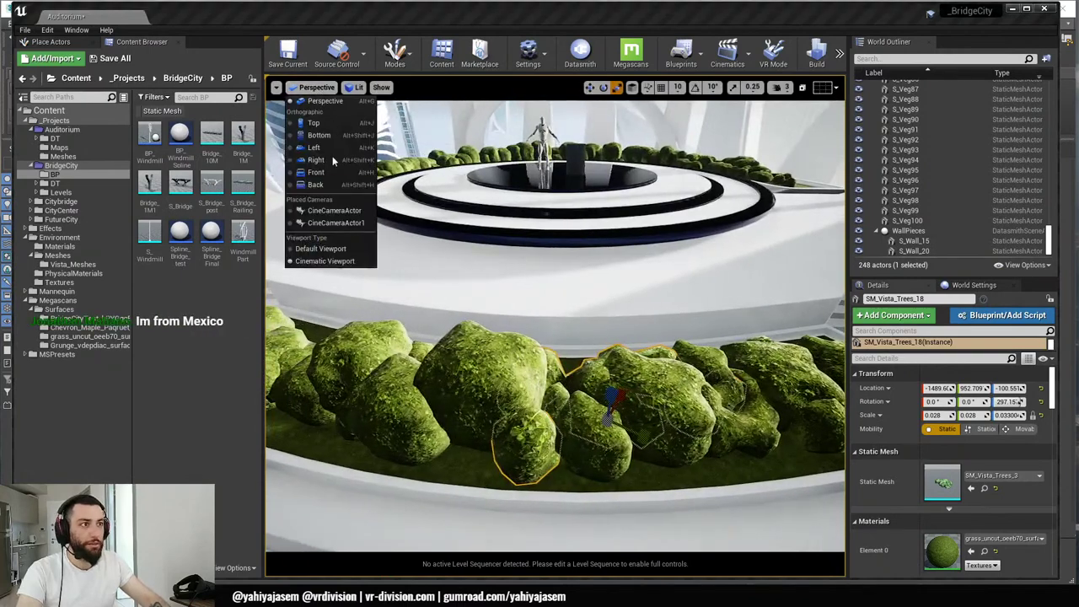
click(332, 212)
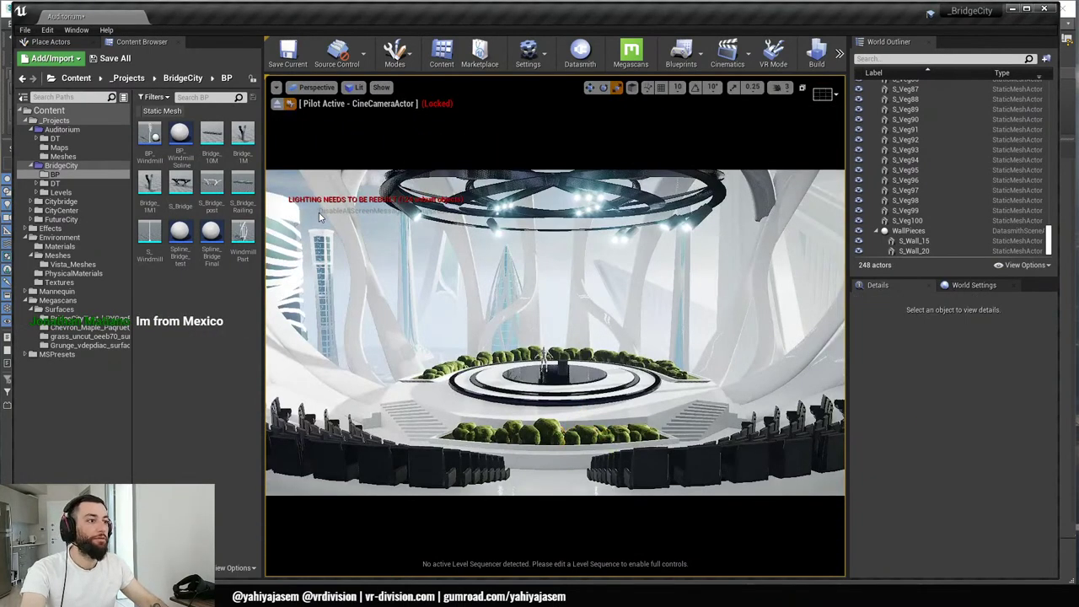
key(F11)
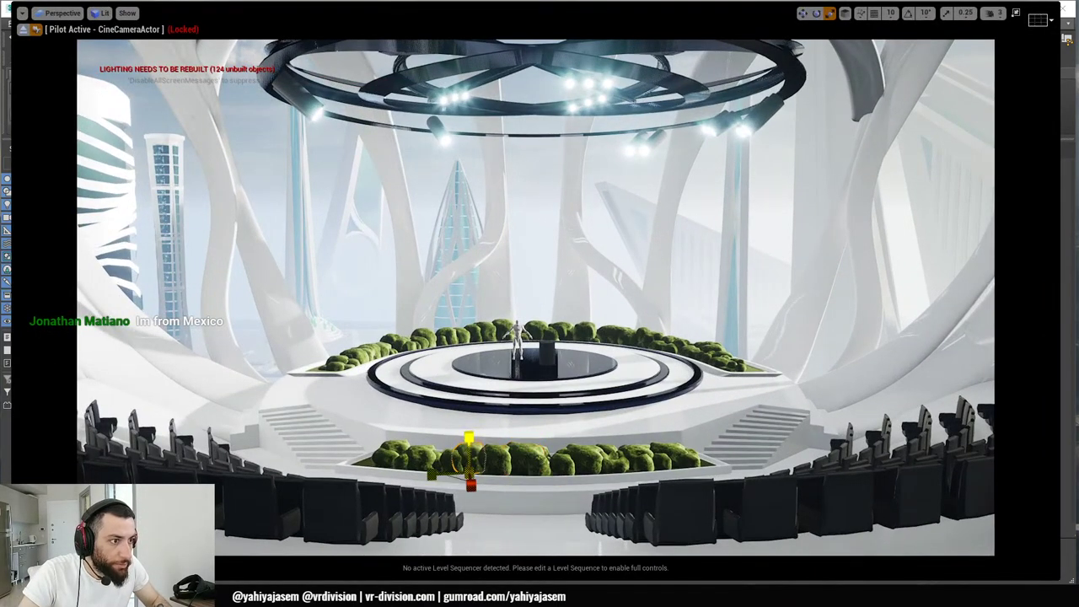
key(g)
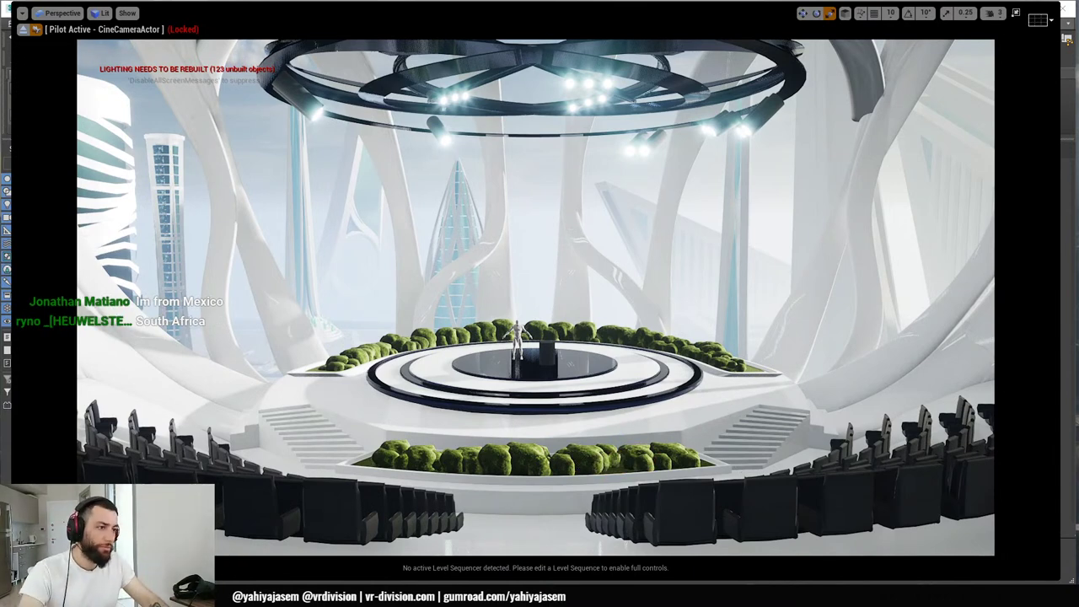
- Duplicate the small shrub near the front planter's centre and place the copy further right in the planter
click(571, 467)
key(w)
drag(574, 487, 633, 482)
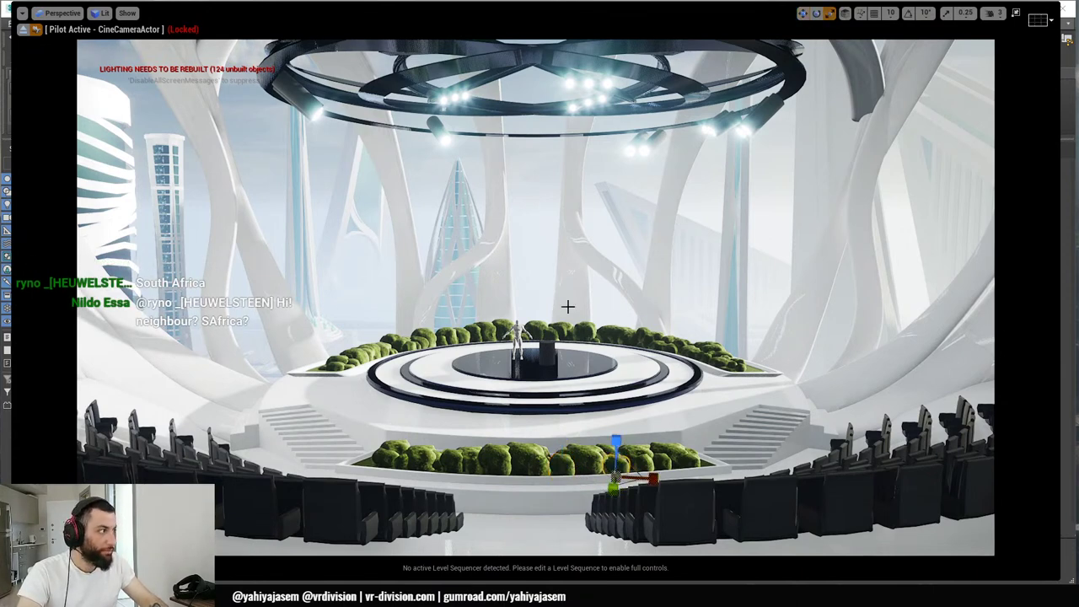
- Stop piloting the camera, focus on the copied shrub, and shift it into the planter's front gap
click(24, 29)
key(f)
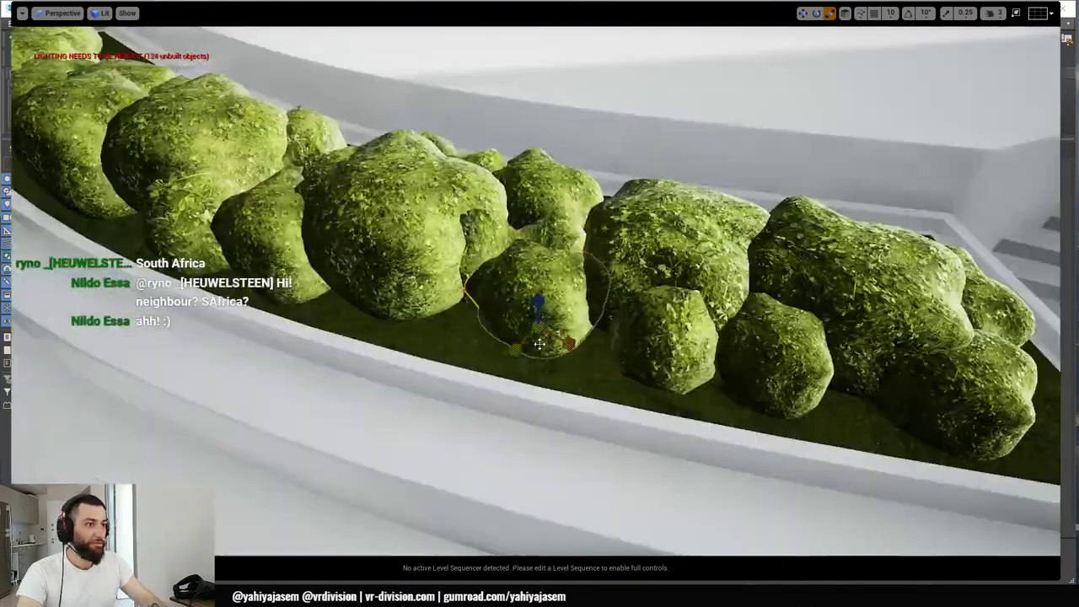
key(w)
drag(542, 342, 515, 350)
right_drag(515, 350, 601, 316)
key(s)
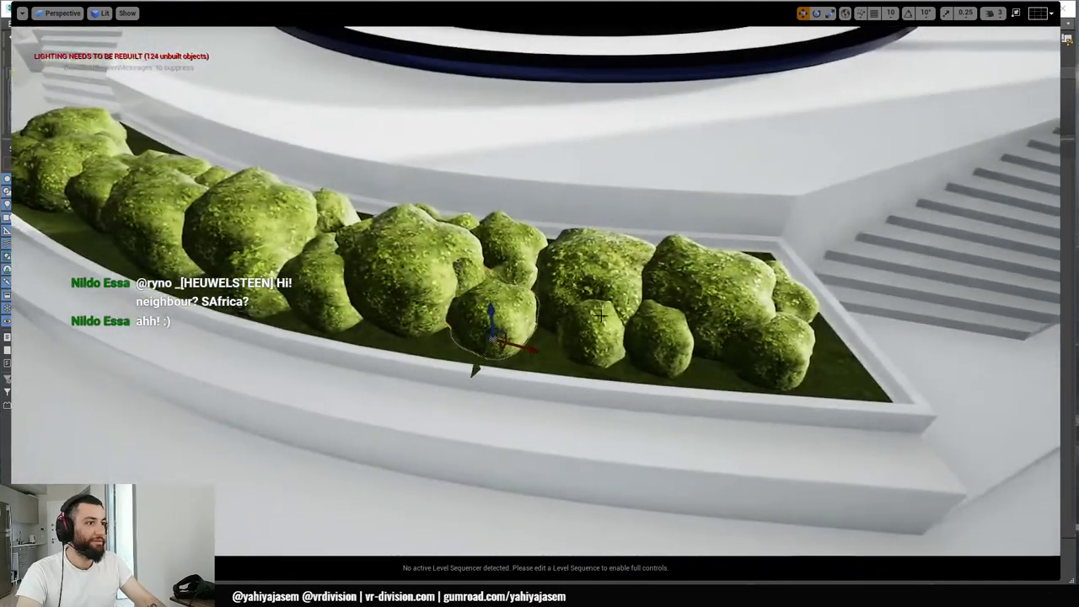
- Duplicate the front shrub and place the copy directly beside it among the smaller shrubs in the planter's right half
alt+drag(501, 353, 540, 312)
key(r)
key(w)
key(s)
right_drag(540, 312, 508, 292)
alt+drag(541, 312, 541, 312)
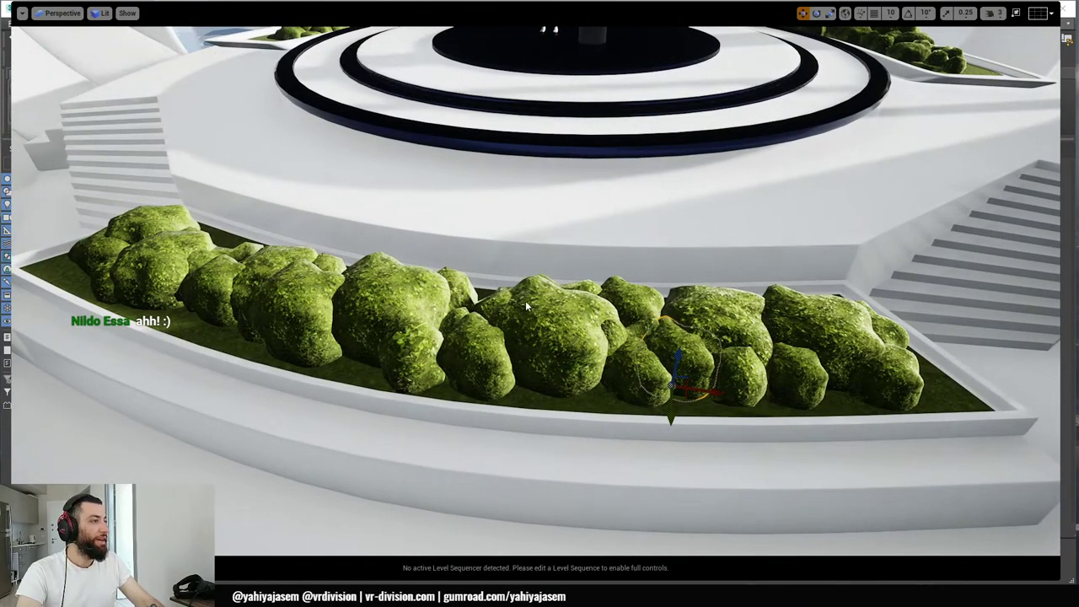
mouse_move(524, 294)
right_down()
mouse_move(544, 293)
mouse_move(523, 286)
right_up()
key(s)
alt+drag(525, 294, 524, 294)
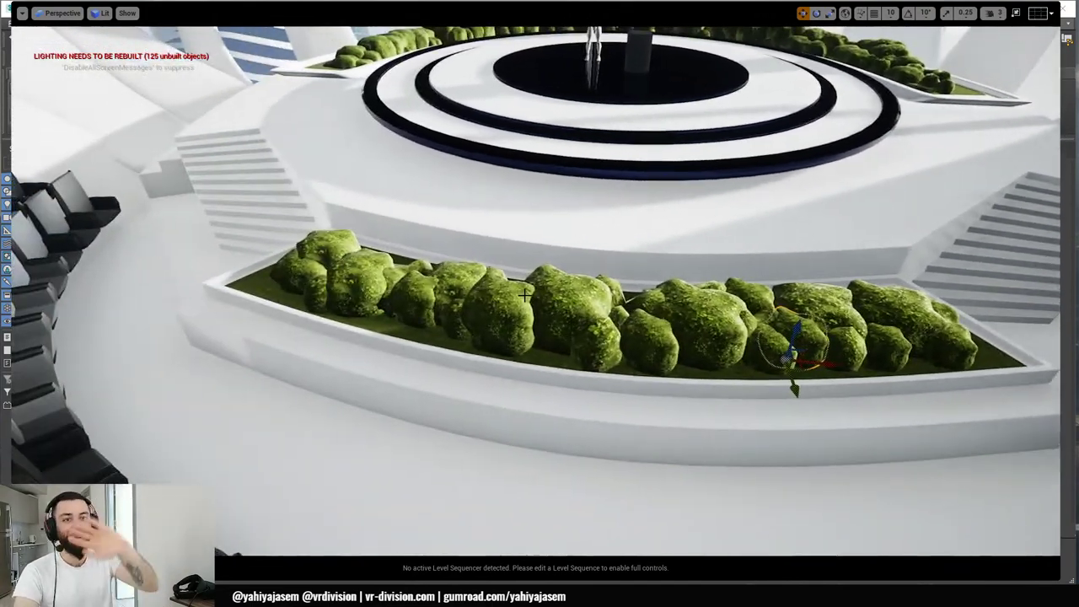
- Duplicate the shrub into gaps among the larger shrubs toward the planter's left end
alt+drag(615, 256, 641, 329)
key(f)
scroll(684, 320, down, 5)
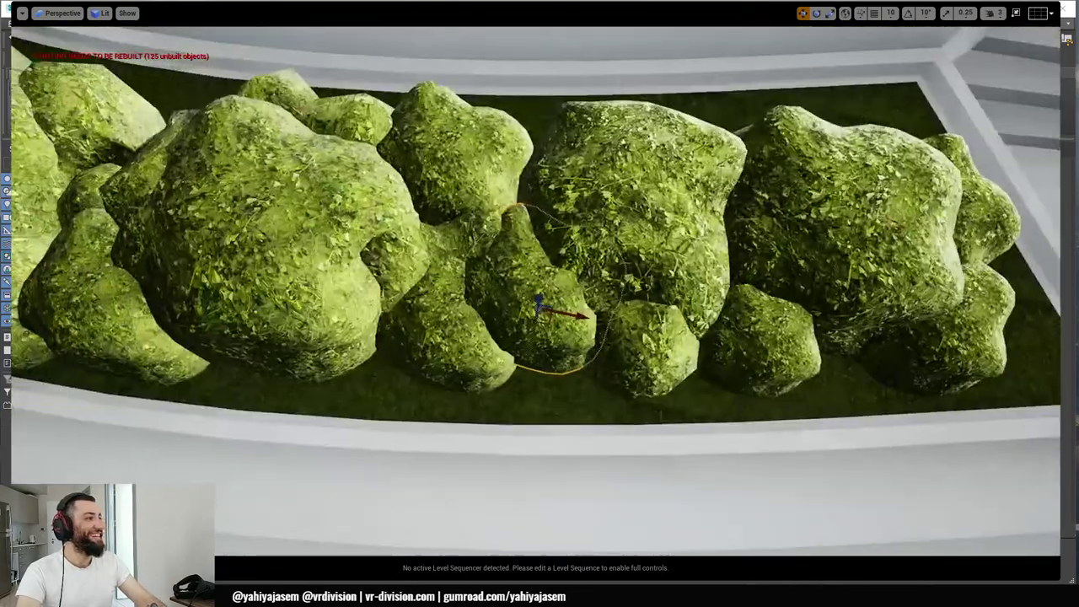
alt+drag(666, 295, 684, 319)
scroll(684, 321, down, 4)
right_drag(684, 319, 684, 320)
alt+drag(375, 225, 447, 298)
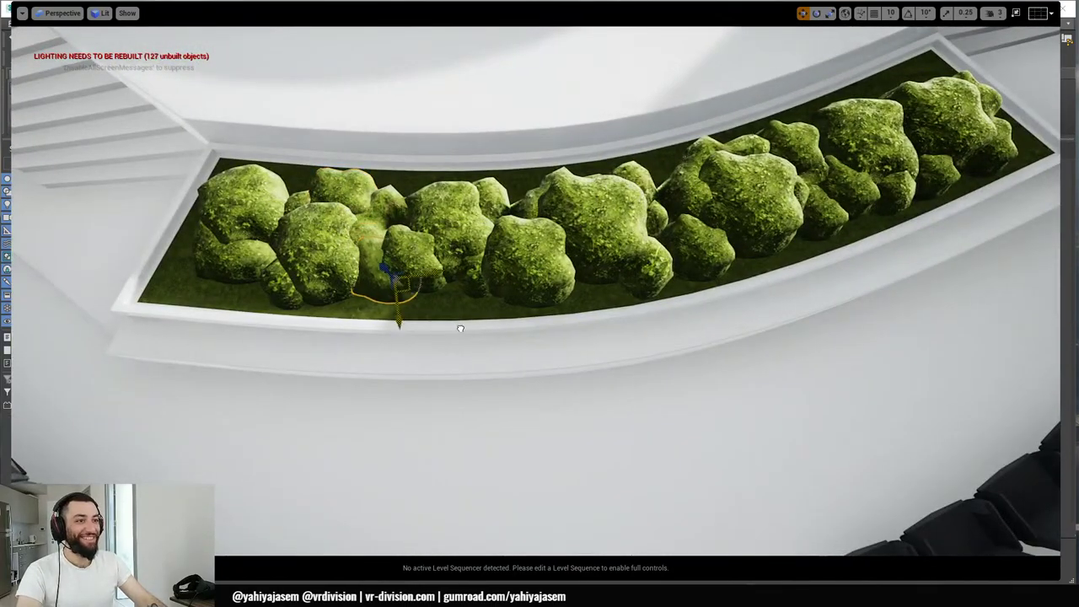
key(f)
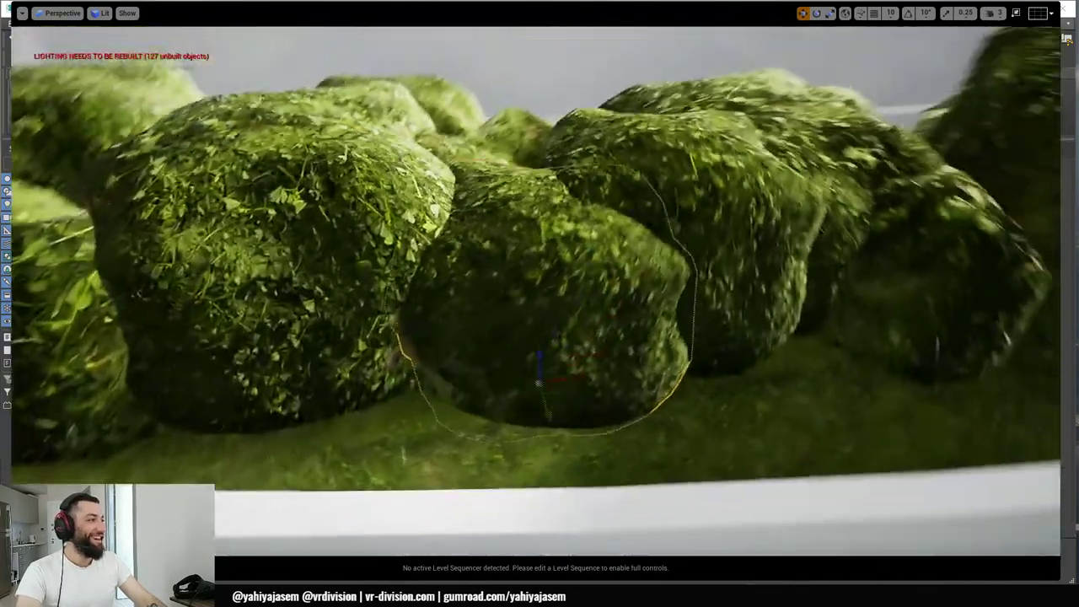
alt+drag(570, 340, 571, 339)
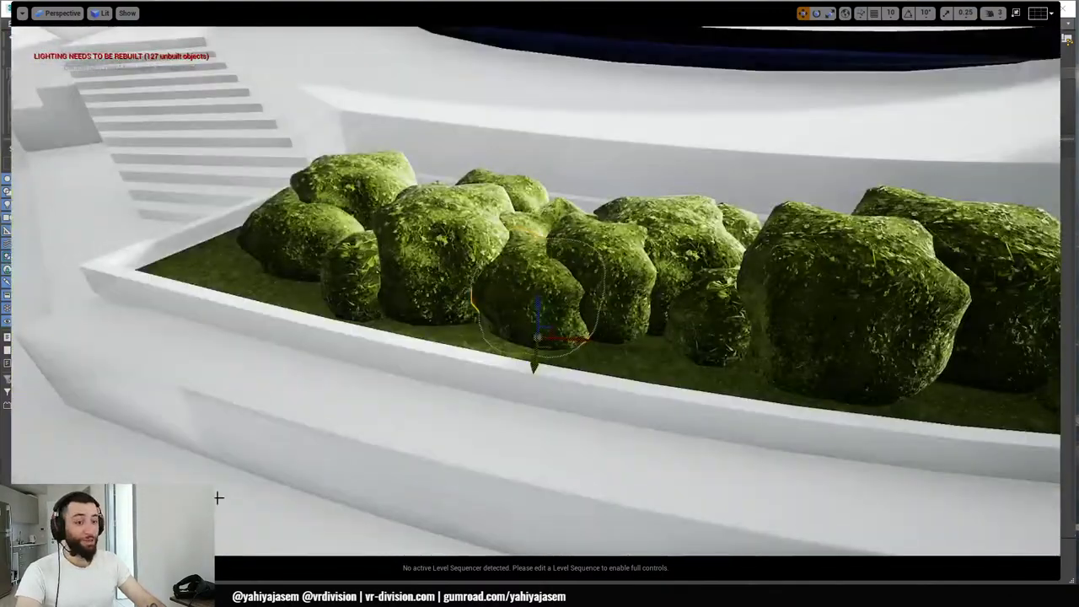
- Switch to the browser, search Google for lahmacun, look over the results, and return to the Unreal viewport
click(77, 596)
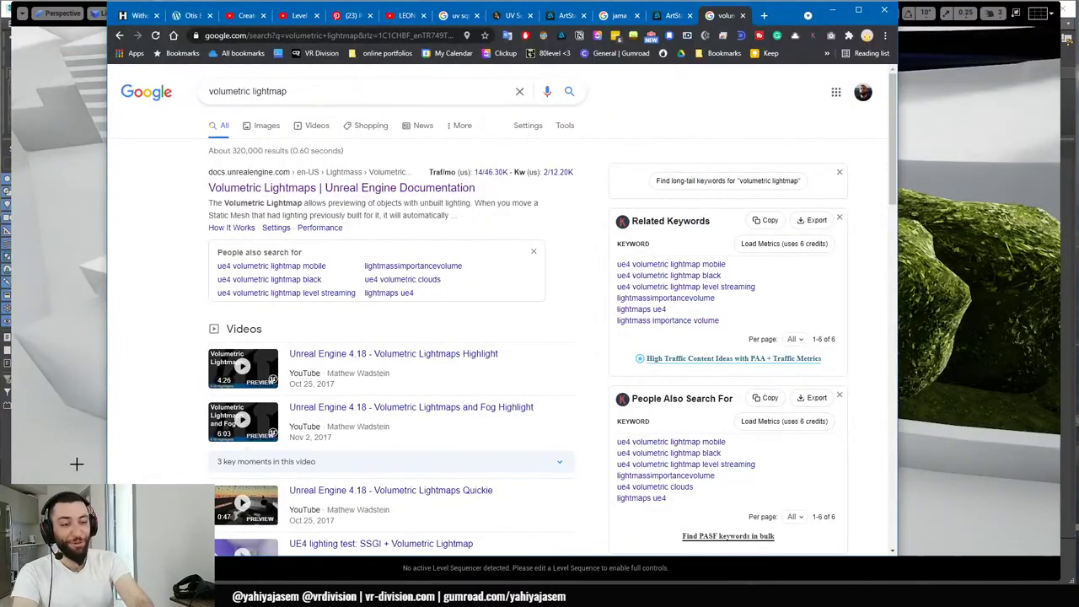
key(ctrl+l)
text(lahmacun)
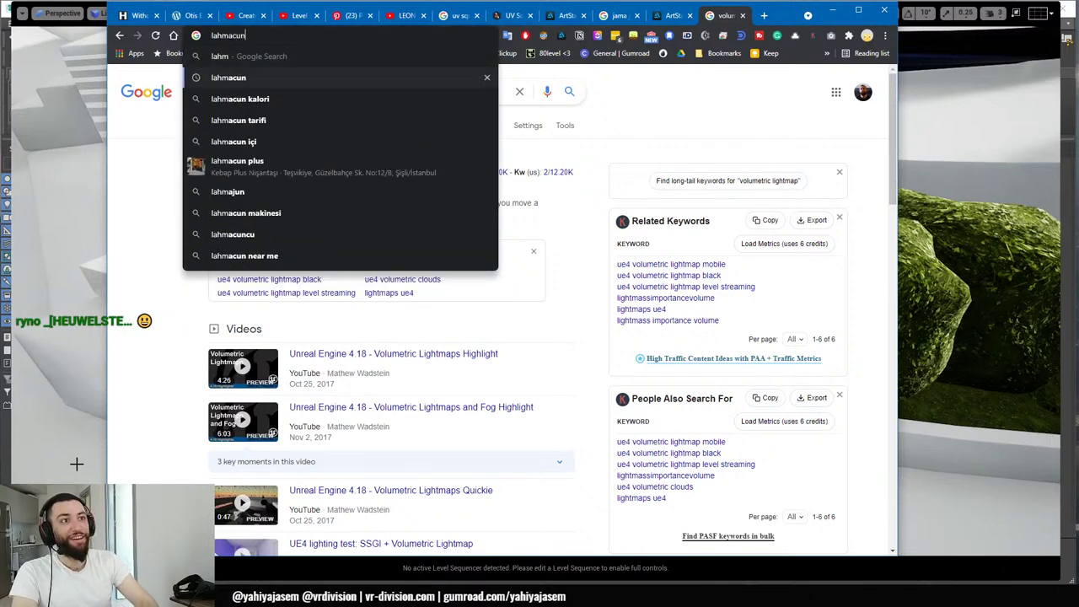
key(Return)
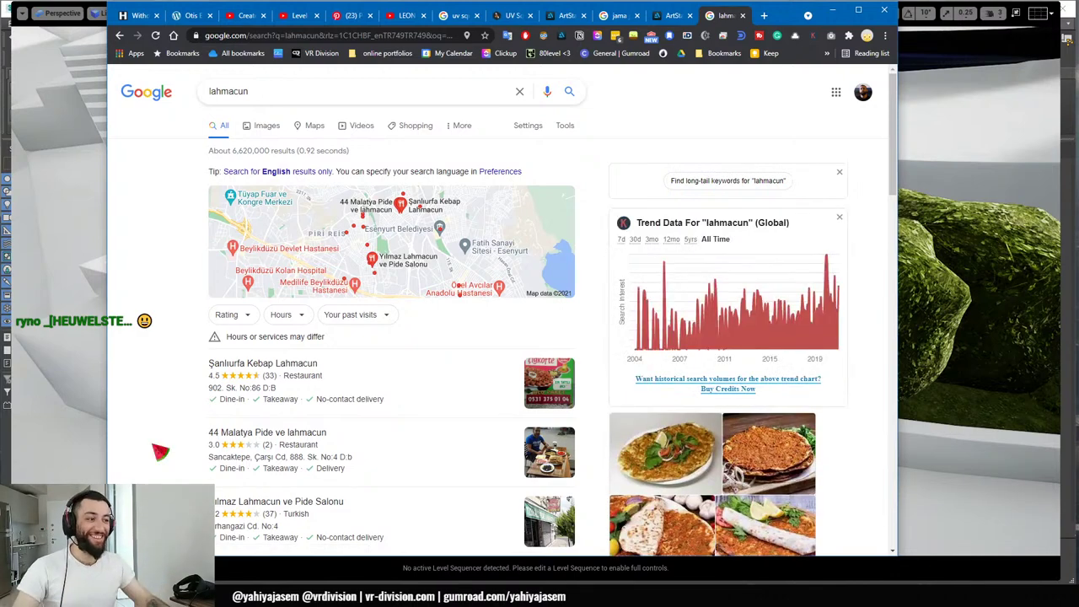
scroll(352, 379, down, 2)
scroll(759, 356, up, 2)
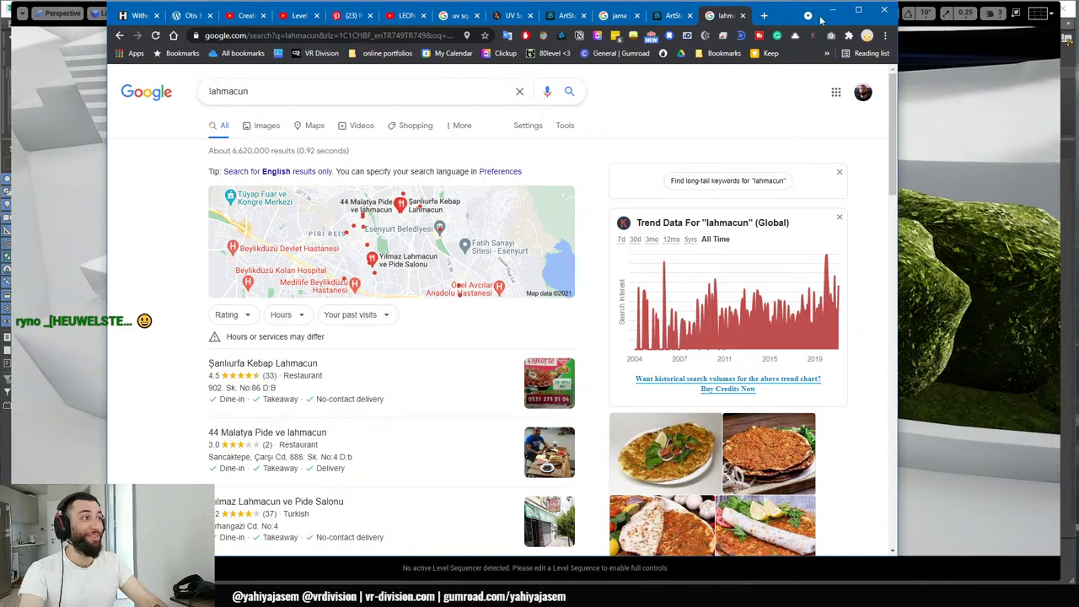
click(833, 14)
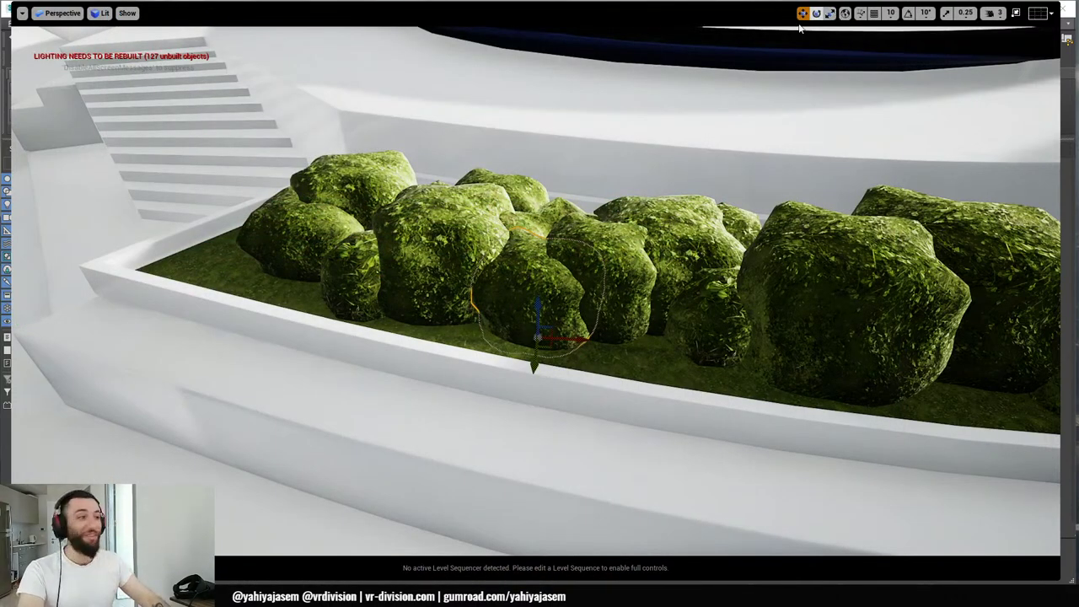
- Add shrub copies at the planter's left front corner and in the back row of its left half
alt+drag(550, 293, 312, 337)
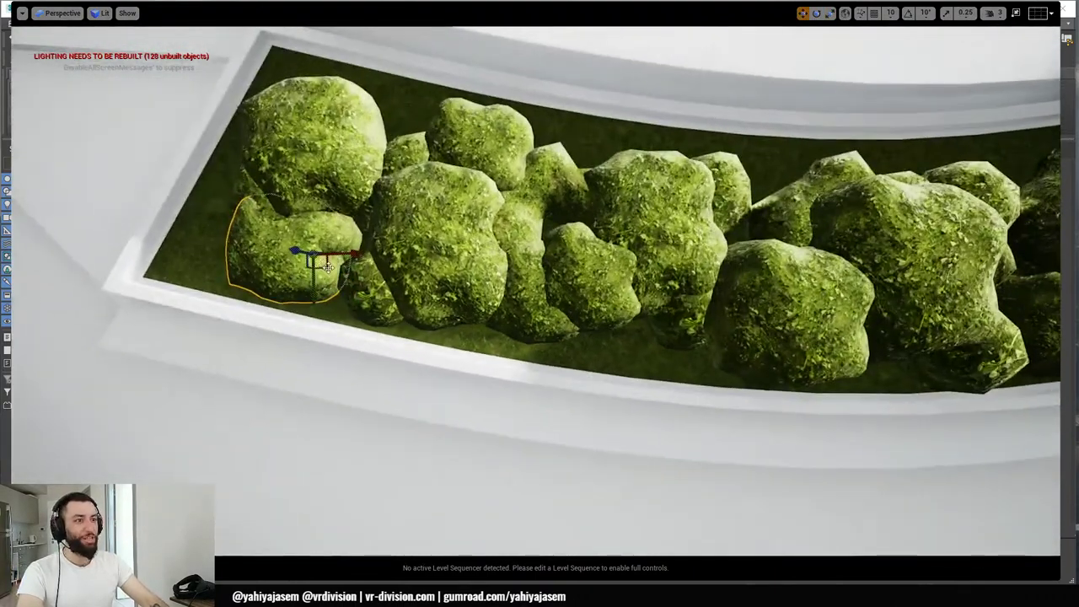
alt+drag(328, 267, 595, 194)
alt+drag(595, 194, 649, 190)
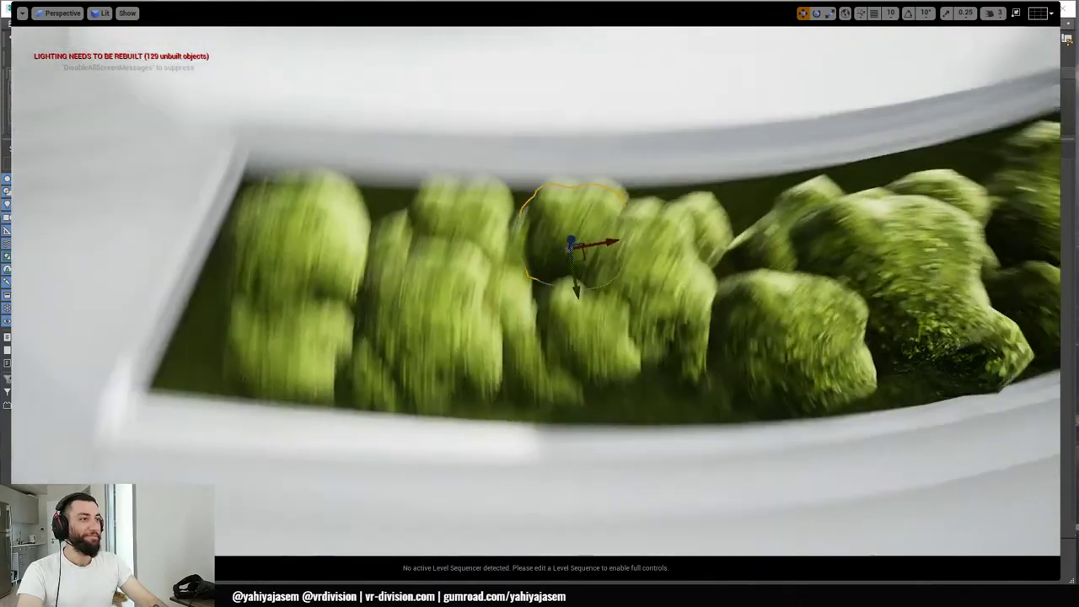
right_drag(571, 245, 548, 274)
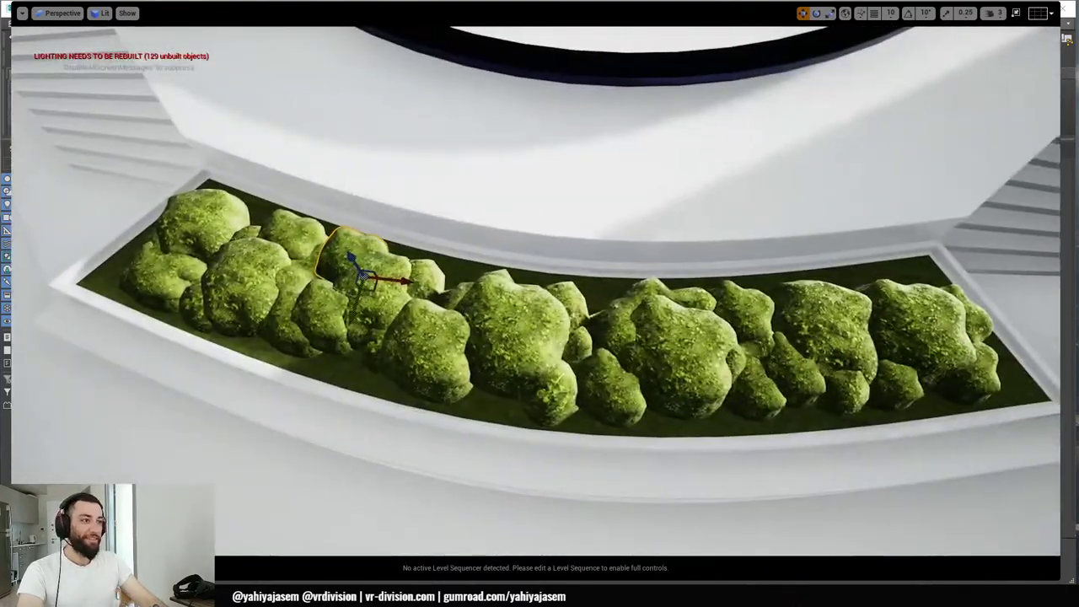
- Delete the multi-shrub clusters from the planter's middle section
click(588, 352)
alt+drag(462, 327, 618, 339)
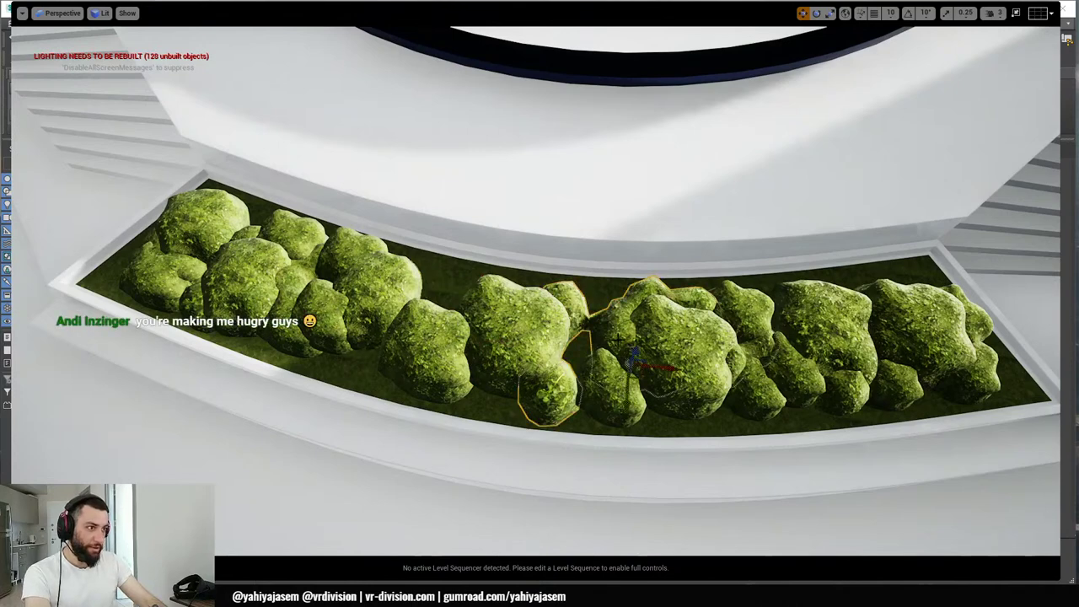
key(Delete)
- Fill the emptied middle of the planter with individual shrub copies along its back and front rows
alt+drag(615, 409, 565, 390)
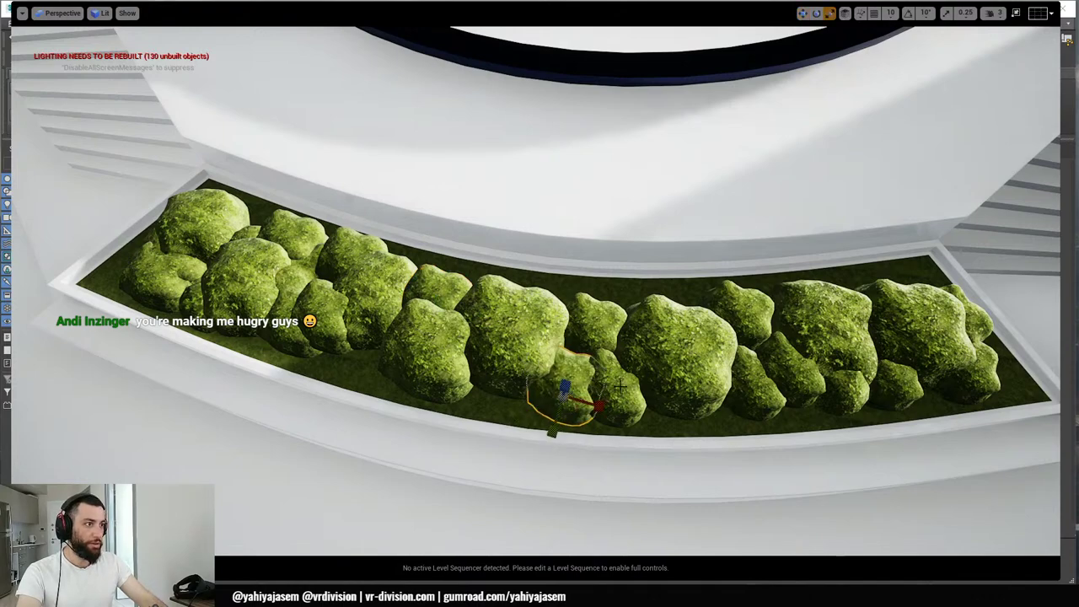
click(620, 386)
right_drag(619, 404, 642, 427)
click(588, 371)
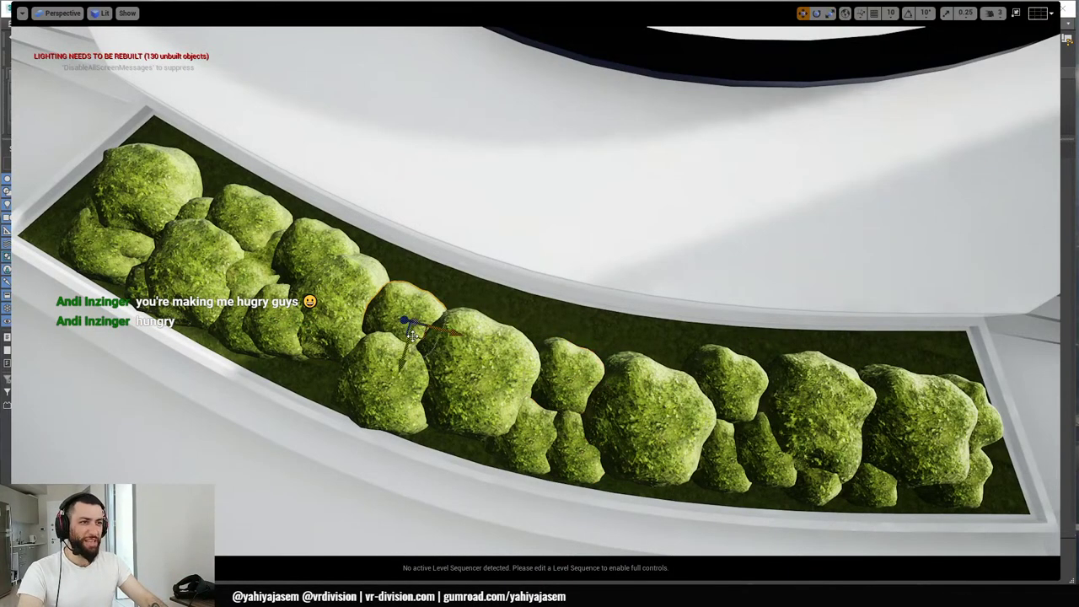
- Shift the two large central shrubs and the small one between them toward the planter's back edge, and move a small front shrub left
click(478, 377)
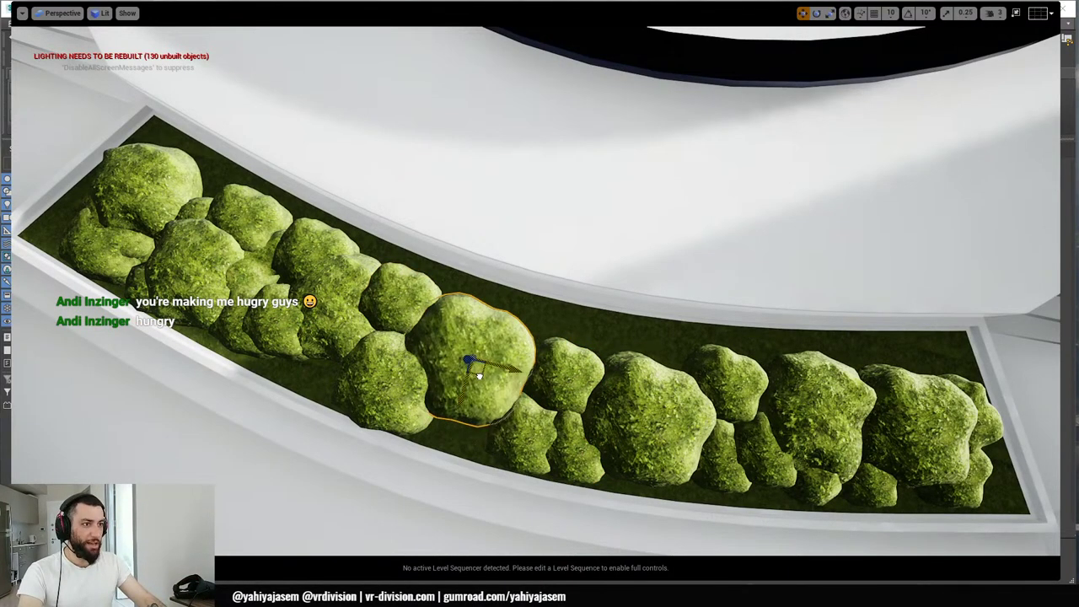
click(570, 386)
drag(571, 392, 570, 366)
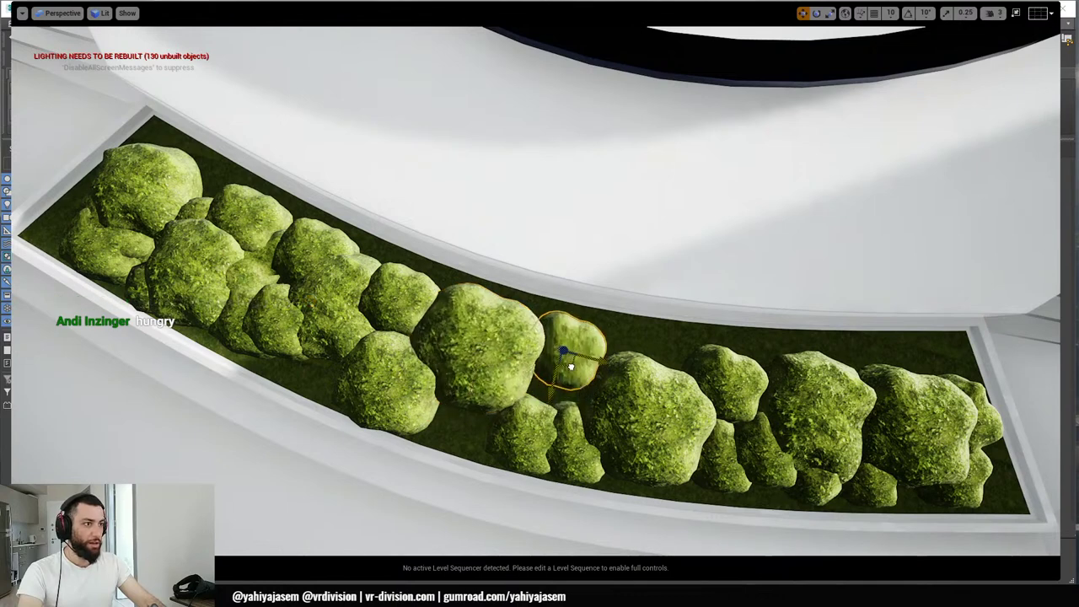
click(651, 423)
drag(649, 432, 643, 406)
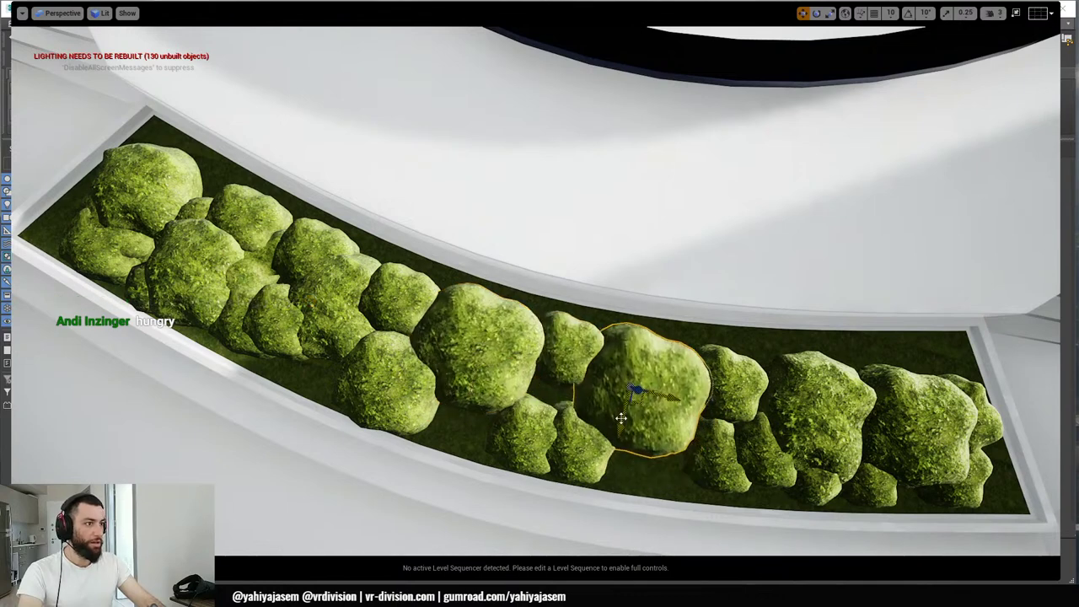
click(540, 439)
drag(540, 438, 507, 425)
- Focus on the selected front shrub and adjust its size from a close view
right_drag(507, 425, 669, 417)
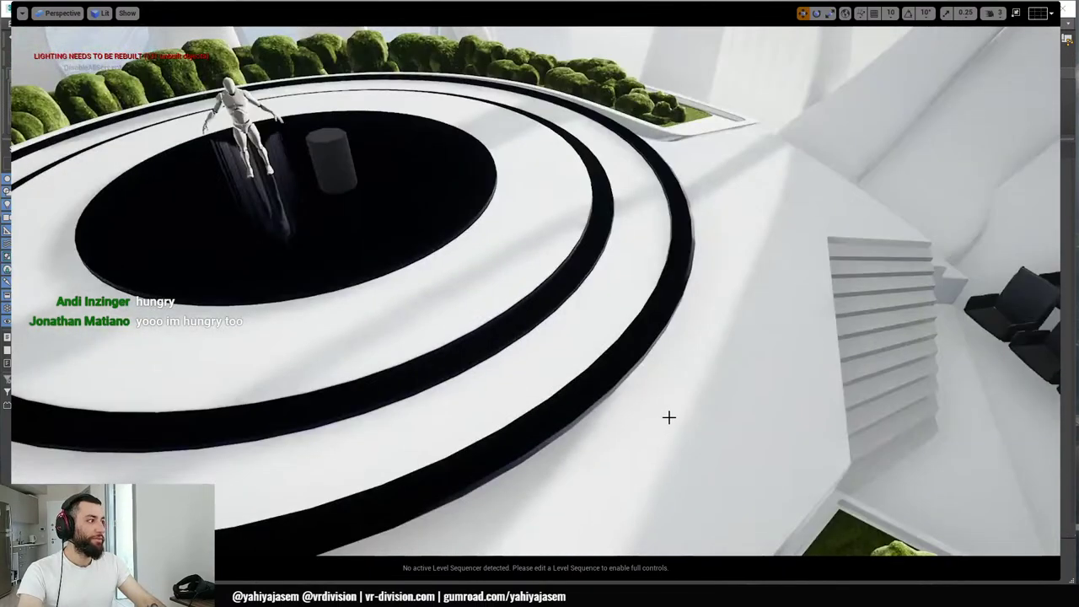
key(f)
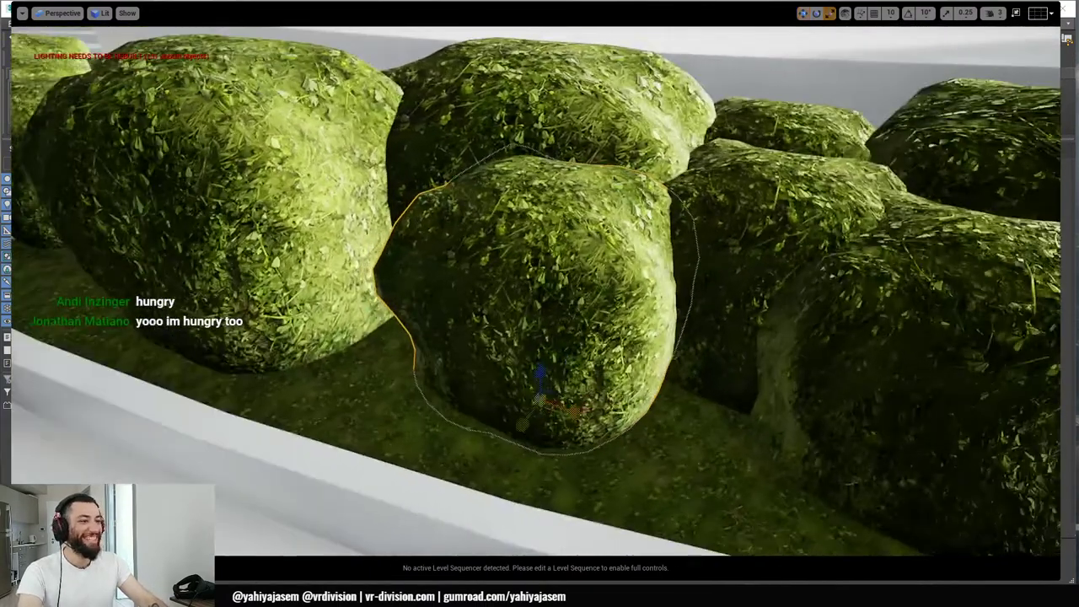
drag(543, 401, 691, 464)
alt+right_drag(540, 363, 526, 357)
alt+drag(589, 356, 484, 347)
key(r)
- Switch to the browser, search Google Images for شاورما سورية, and browse the pictures
key(alt+Tab)
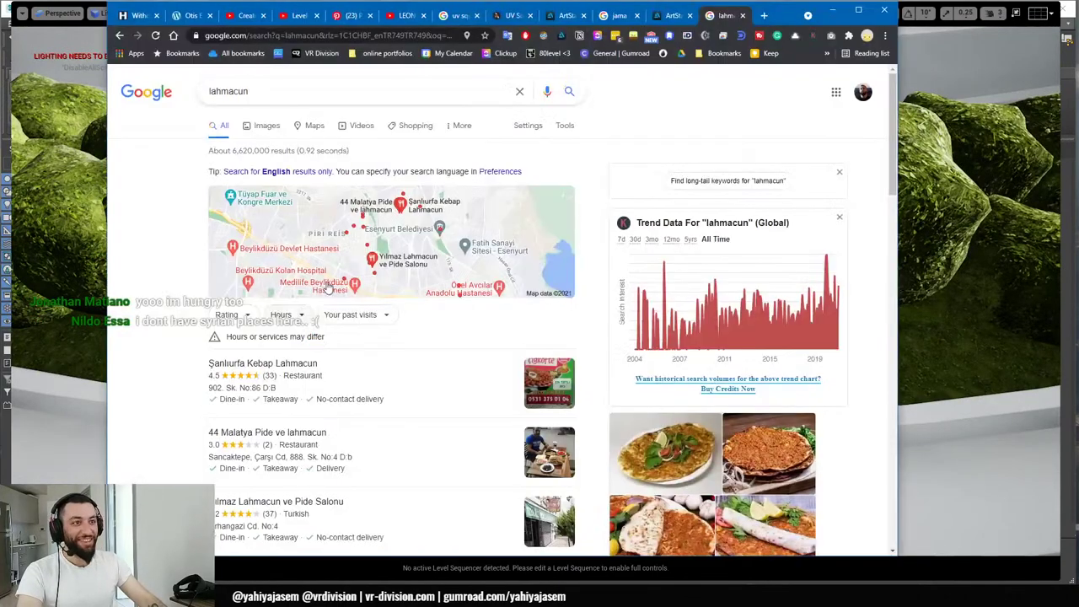
click(312, 89)
text(شاورما سورية)
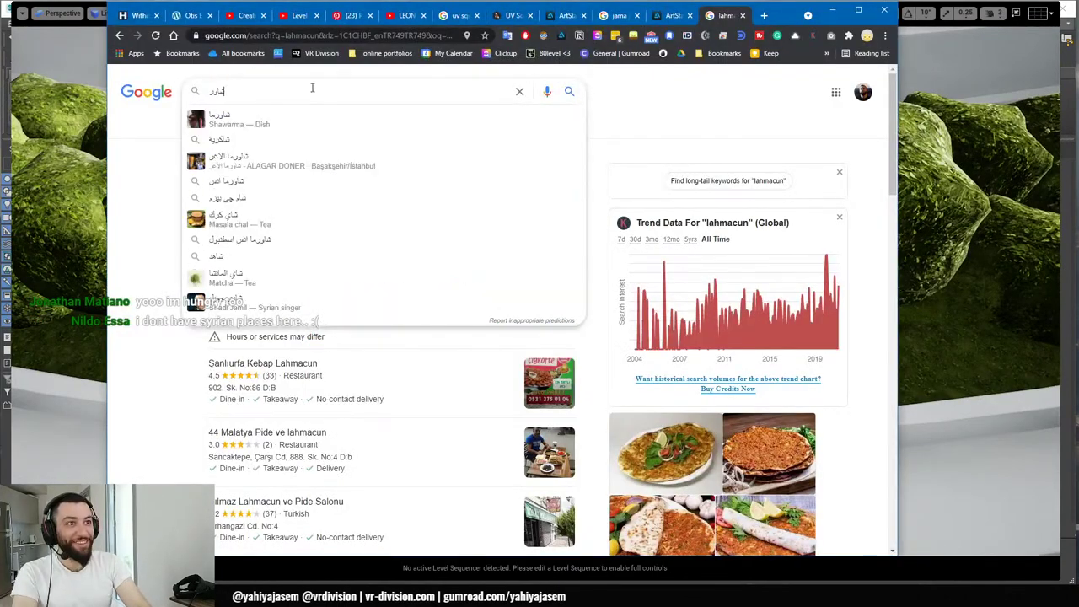
key(Return)
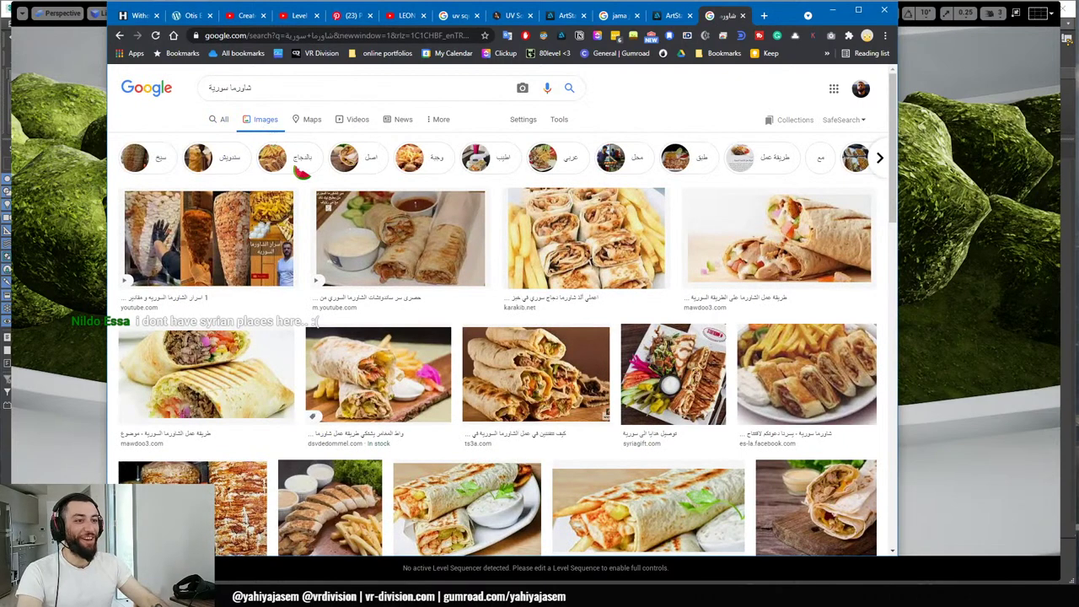
scroll(498, 337, down, 2)
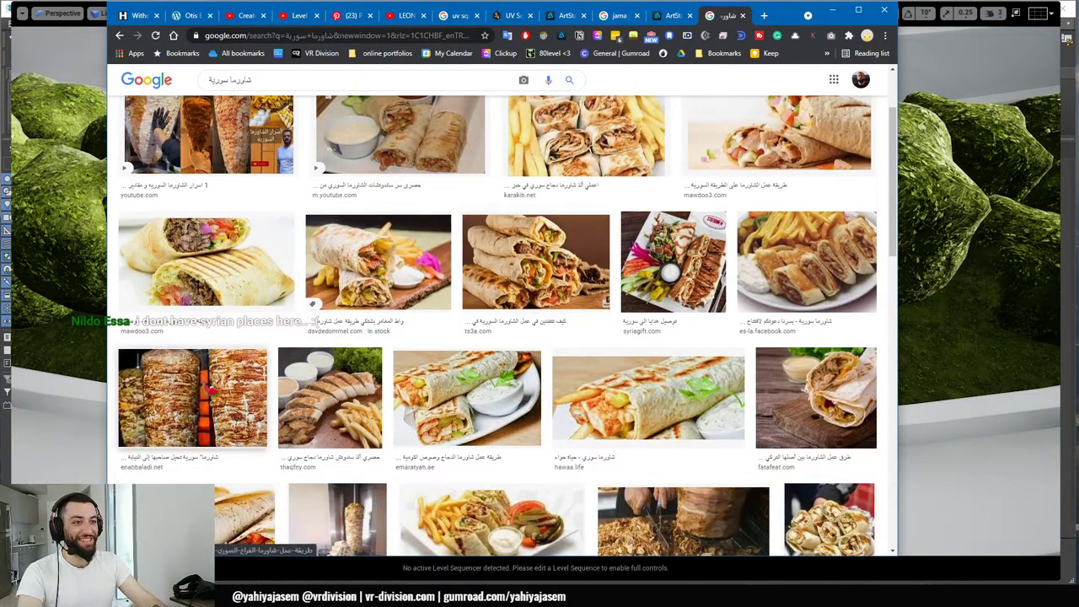
- View the picture of the shawarma spits enlarged, close the image search, and return to Unreal Engine
click(193, 396)
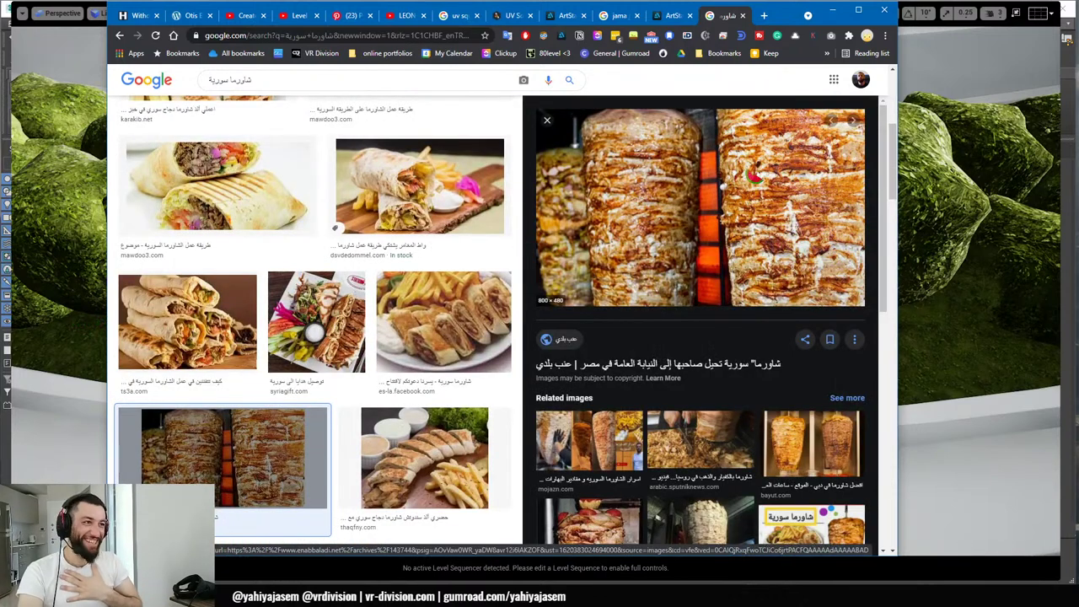
scroll(759, 219, up, 2)
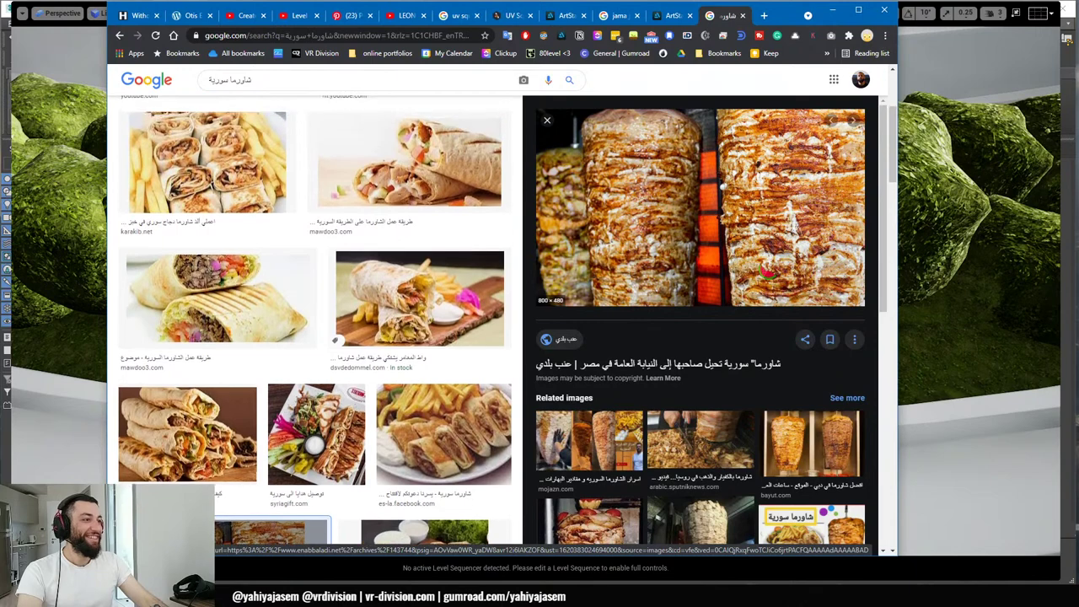
scroll(758, 219, up, 4)
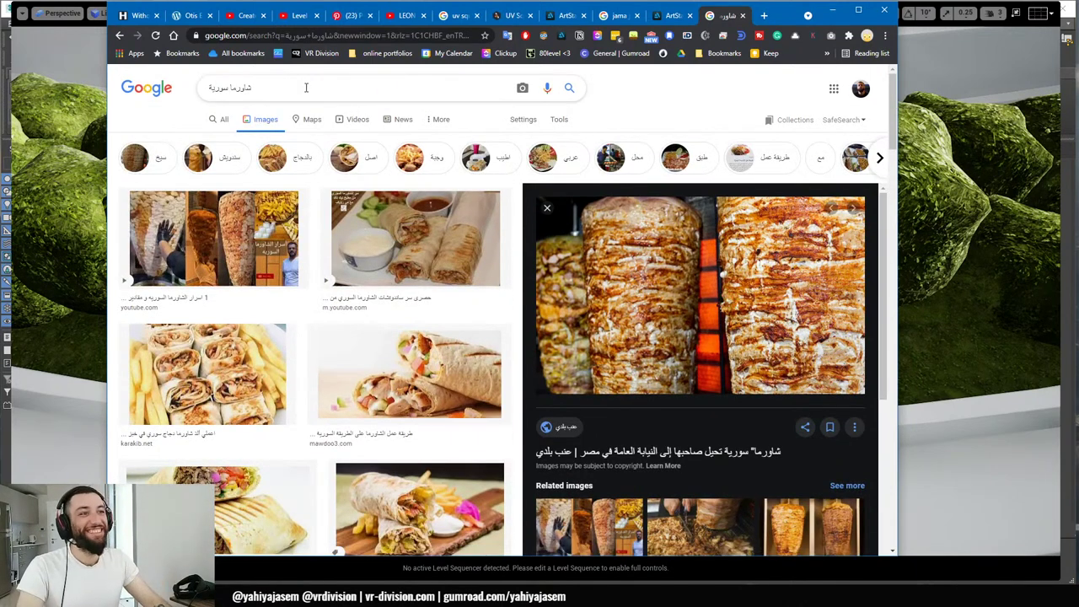
key(ctrl+w)
click(833, 12)
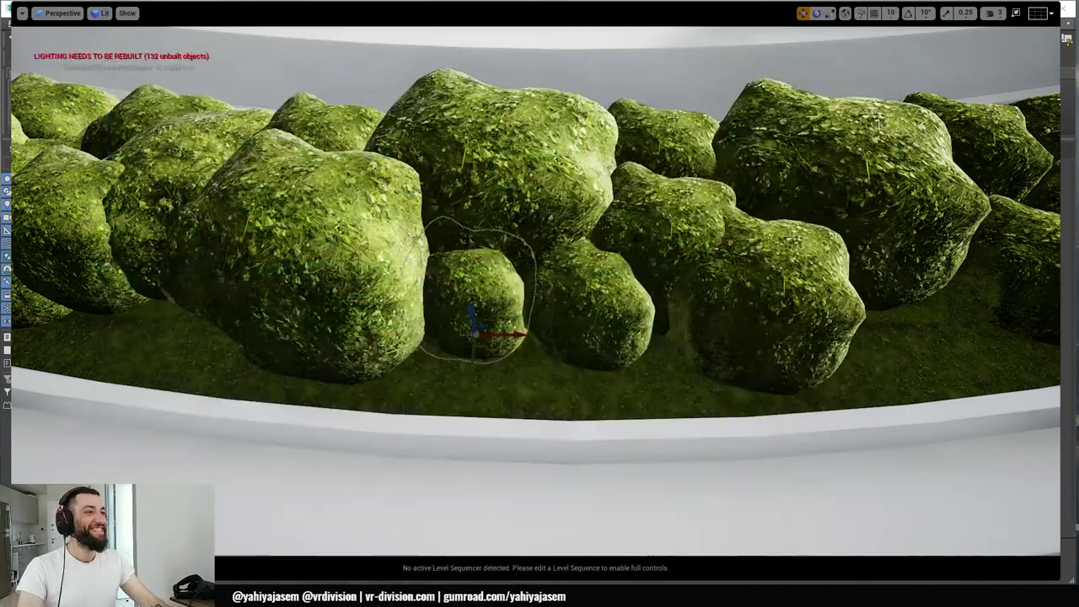
- Fill the gap in the planter's front row, left of the large front shrub, with a copy of the neighbouring small shrub
right_drag(674, 253, 544, 282)
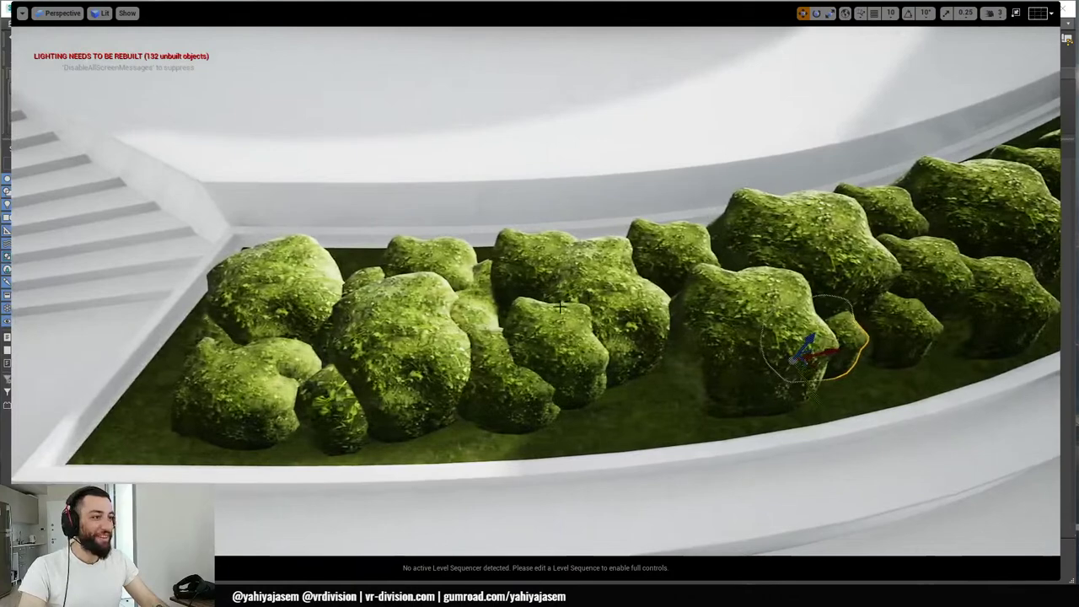
click(557, 342)
drag(566, 386, 666, 395)
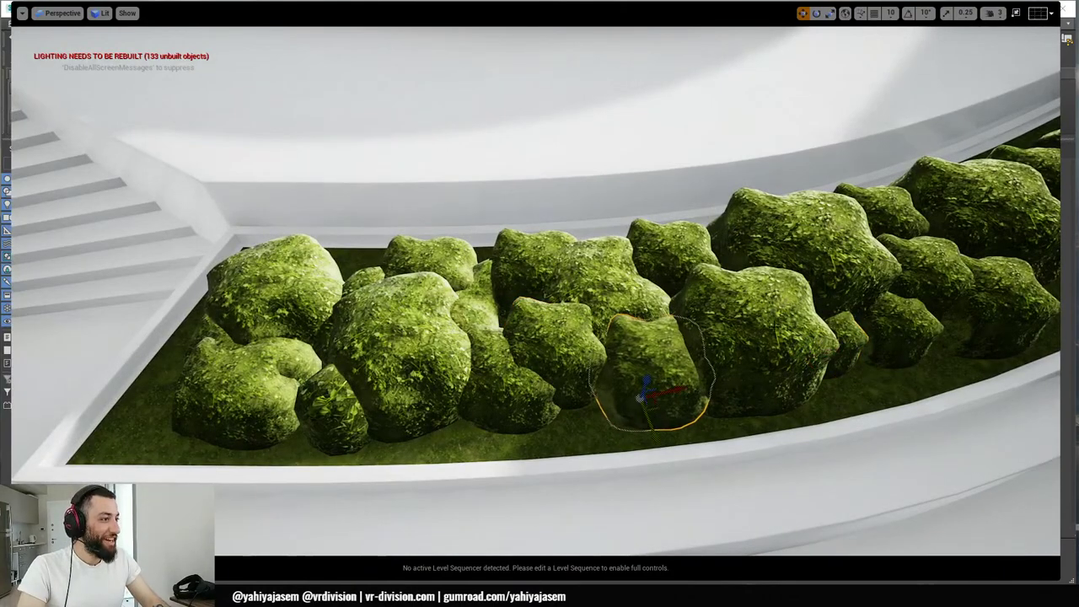
- Shift the large and medium shrubs near the planter's right end toward its back edge
right_drag(784, 293, 885, 274)
right_drag(725, 297, 762, 297)
click(719, 335)
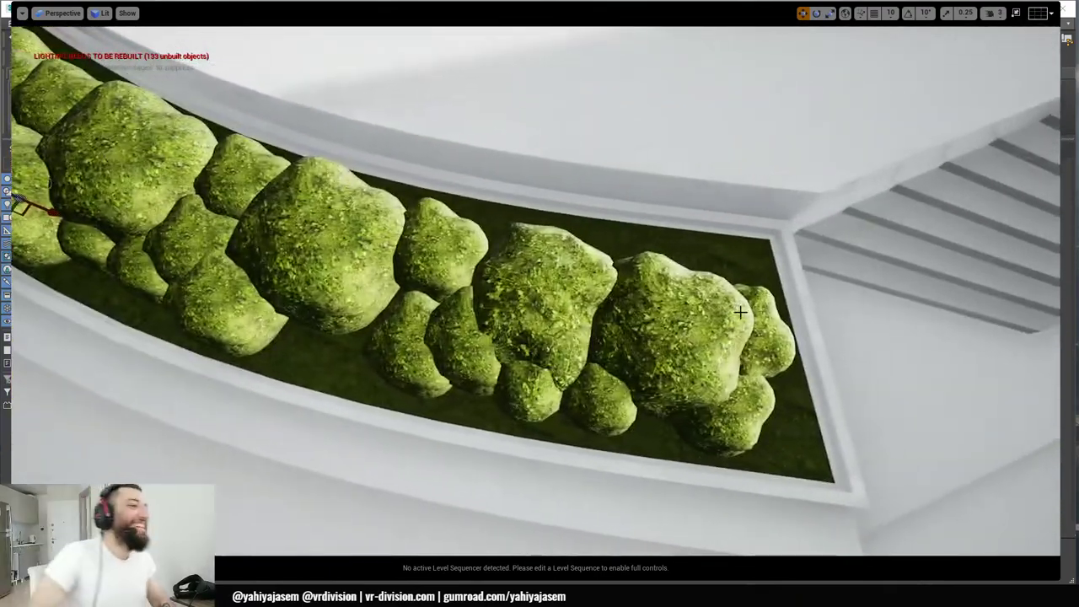
drag(657, 354, 657, 315)
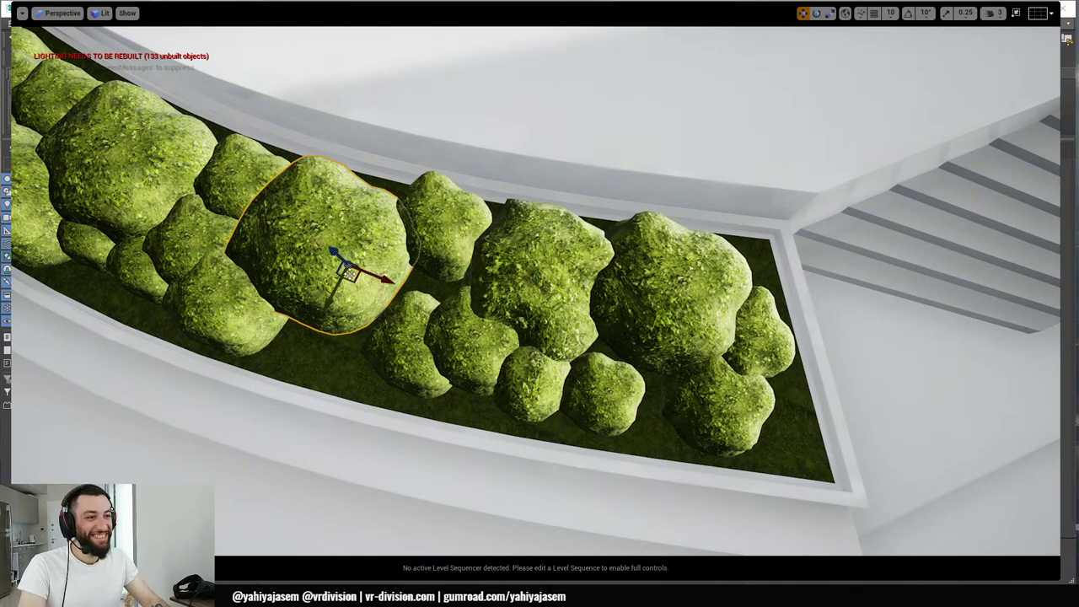
drag(349, 273, 354, 265)
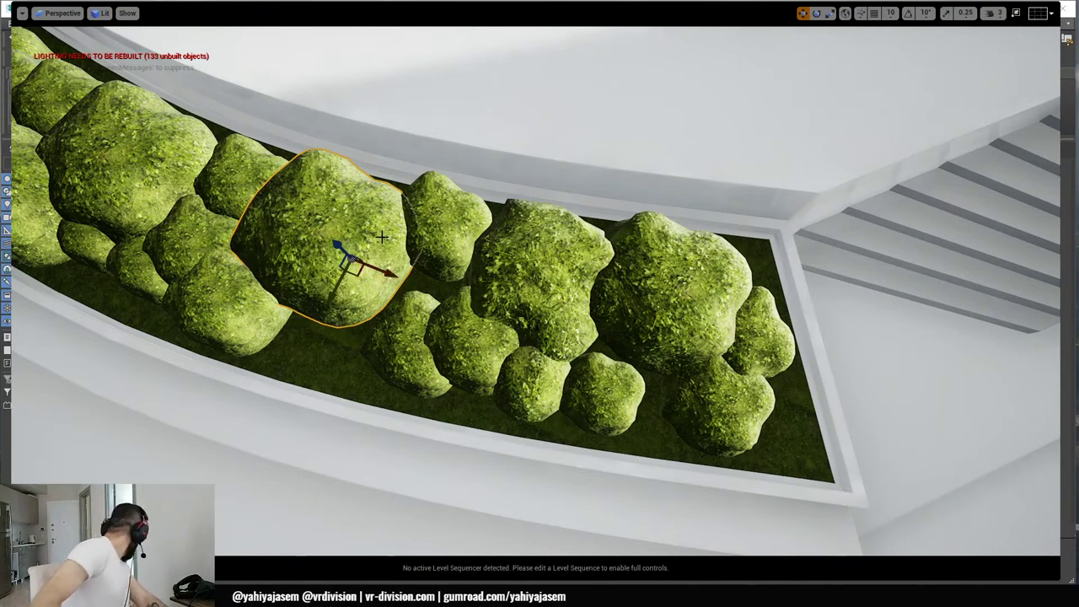
- Tuck the small front shrub beside the large one back into the gap between its neighbours
click(417, 336)
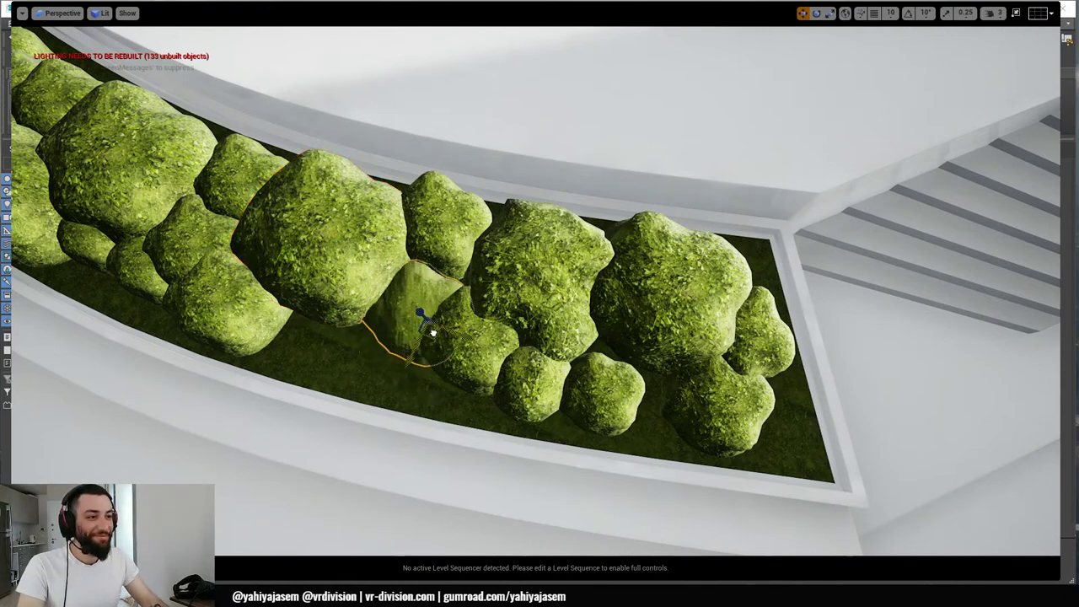
click(478, 350)
right_drag(477, 350, 468, 195)
key(s)
key(s)
key(w)
key(e)
right_drag(404, 346, 398, 413)
click(419, 326)
key(s)
right_drag(545, 303, 560, 218)
- Check the composition through CineCameraActor, select the small shrub in the middle of the front planter, and leave the camera view
click(60, 12)
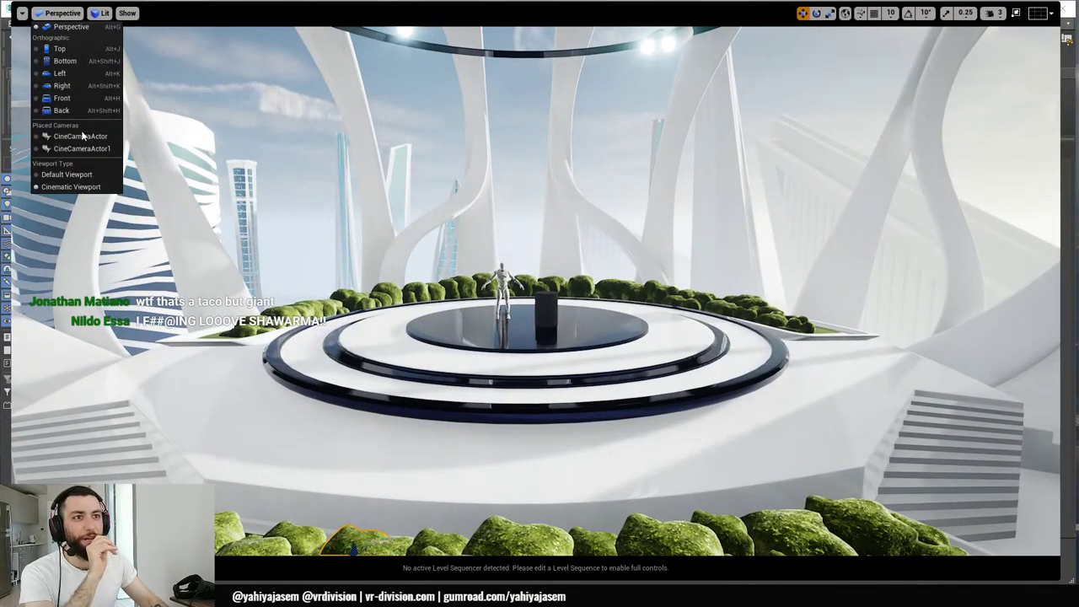
click(80, 136)
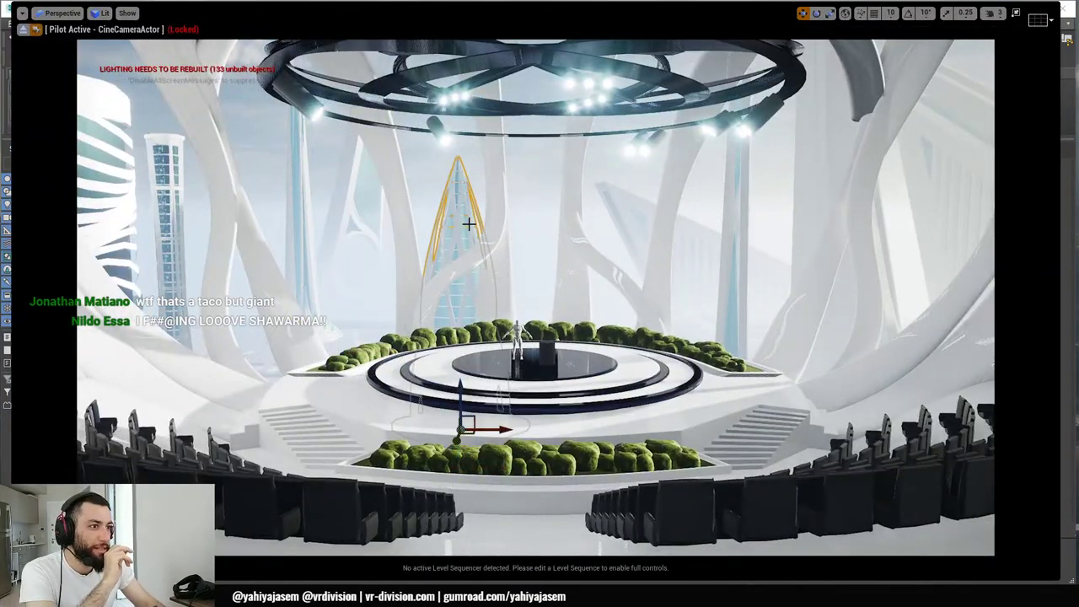
click(566, 213)
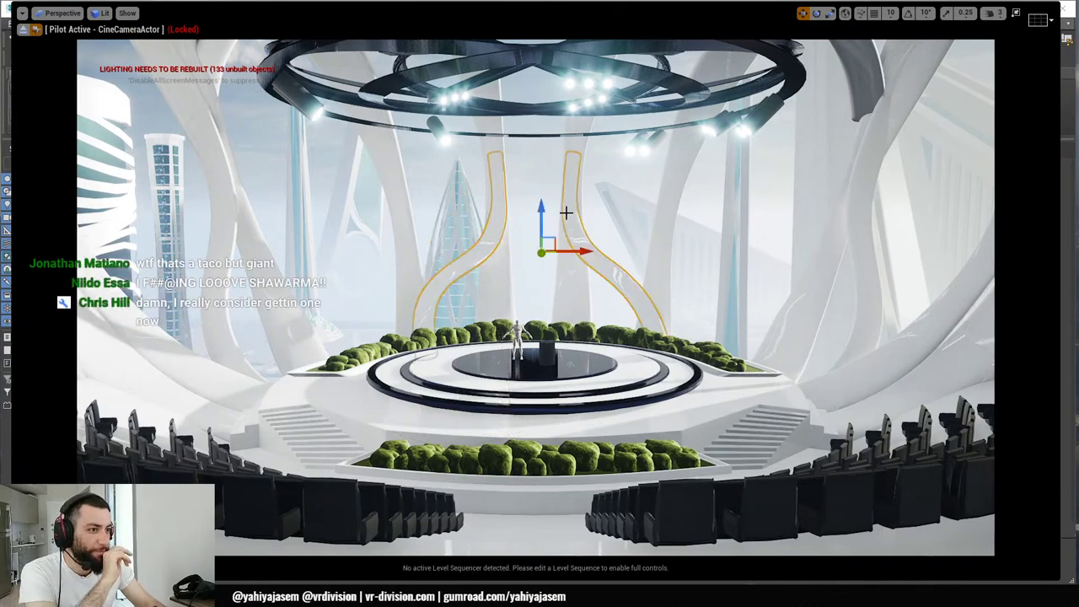
click(524, 464)
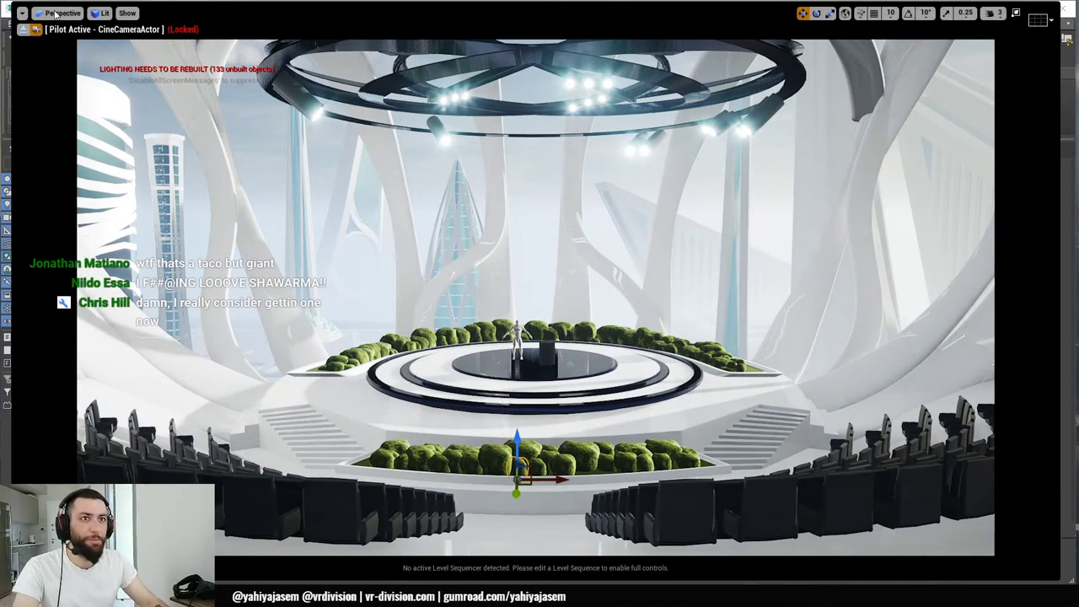
click(23, 31)
- Focus on the middle of the front planter and rotate the large front shrub and the small one beside it
right_drag(598, 178, 604, 221)
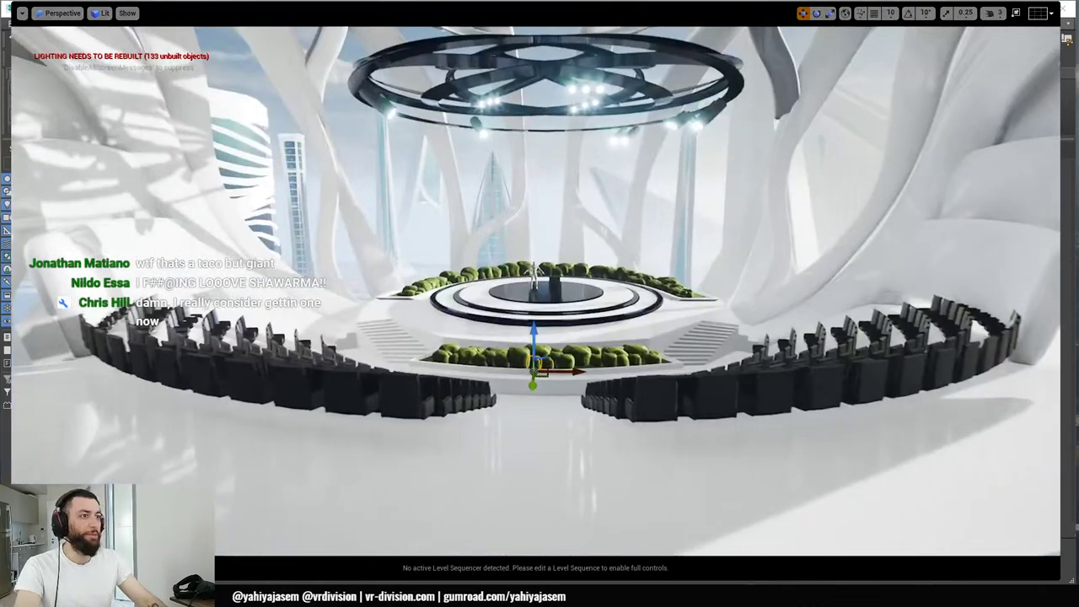
key(f)
scroll(599, 183, down, 6)
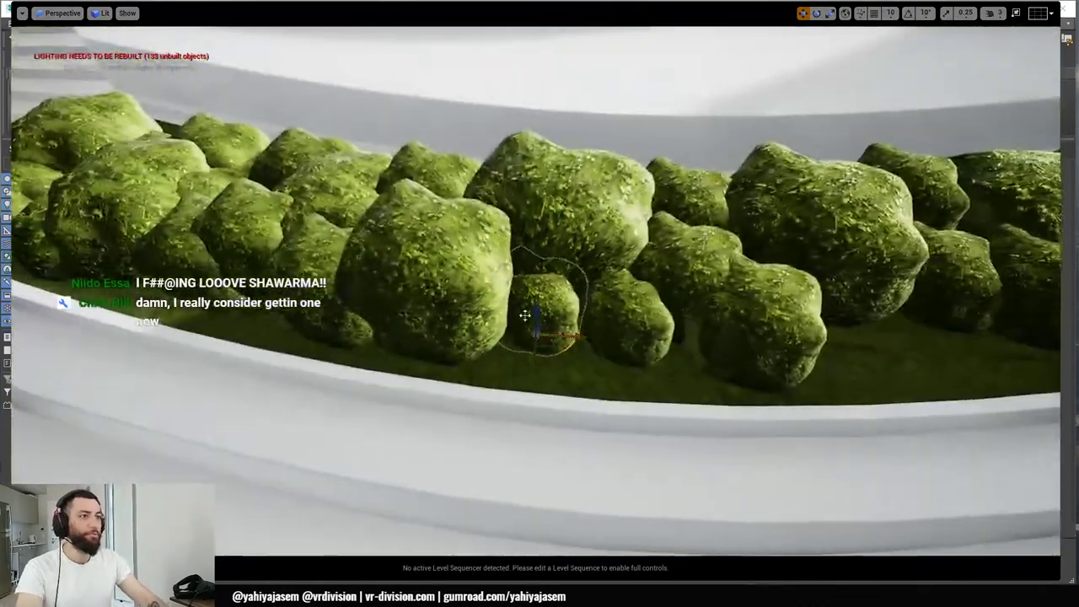
click(438, 266)
key(e)
drag(472, 373, 488, 407)
click(544, 314)
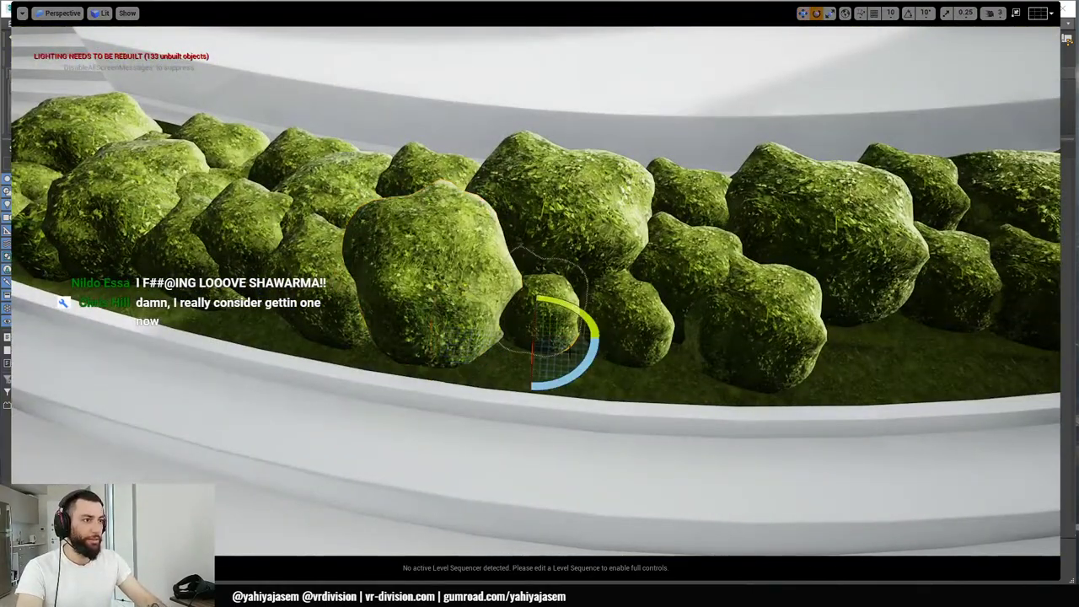
drag(569, 382, 531, 440)
- Rotate the second small front shrub, just right of the smallest one, to vary its shape
click(624, 317)
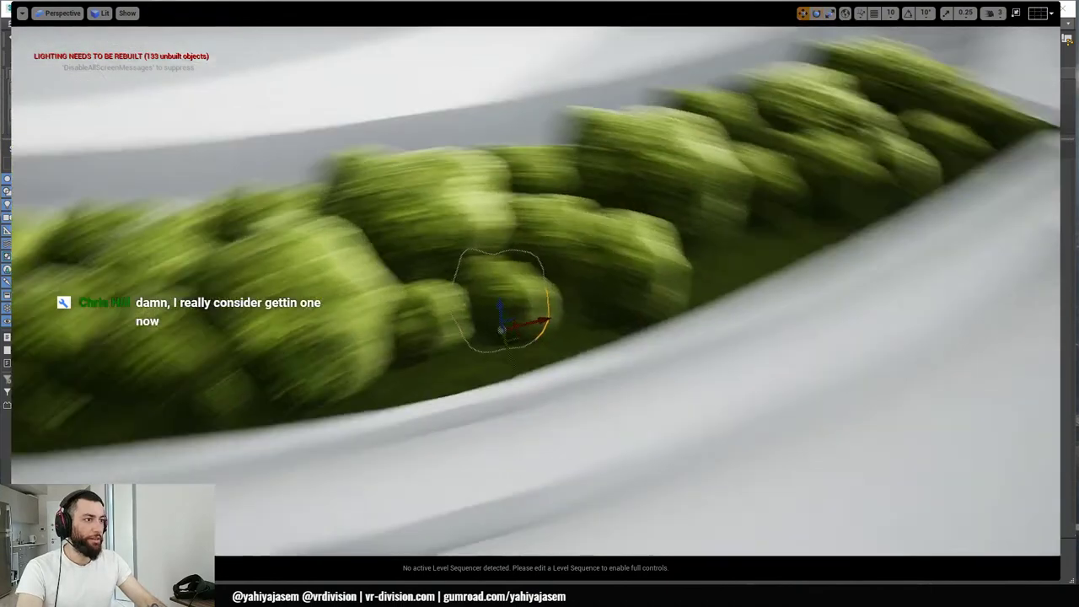
key(w)
key(f)
key(e)
drag(516, 364, 496, 389)
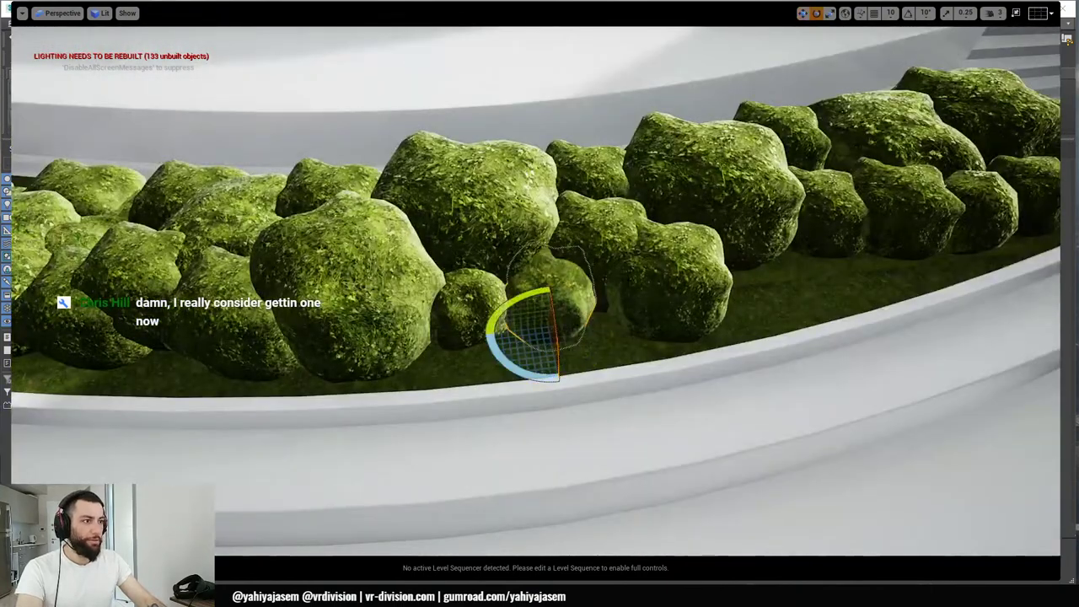
key(w)
- Look through CineCameraActor and enlarge the shrub in the middle of the front planter
click(717, 190)
click(59, 13)
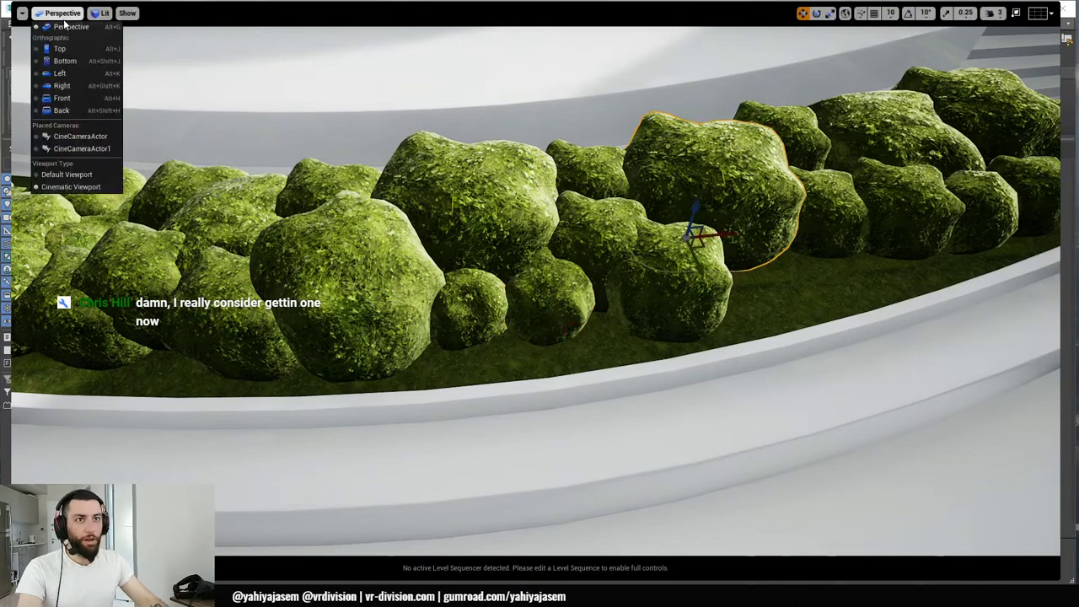
click(76, 154)
key(Escape)
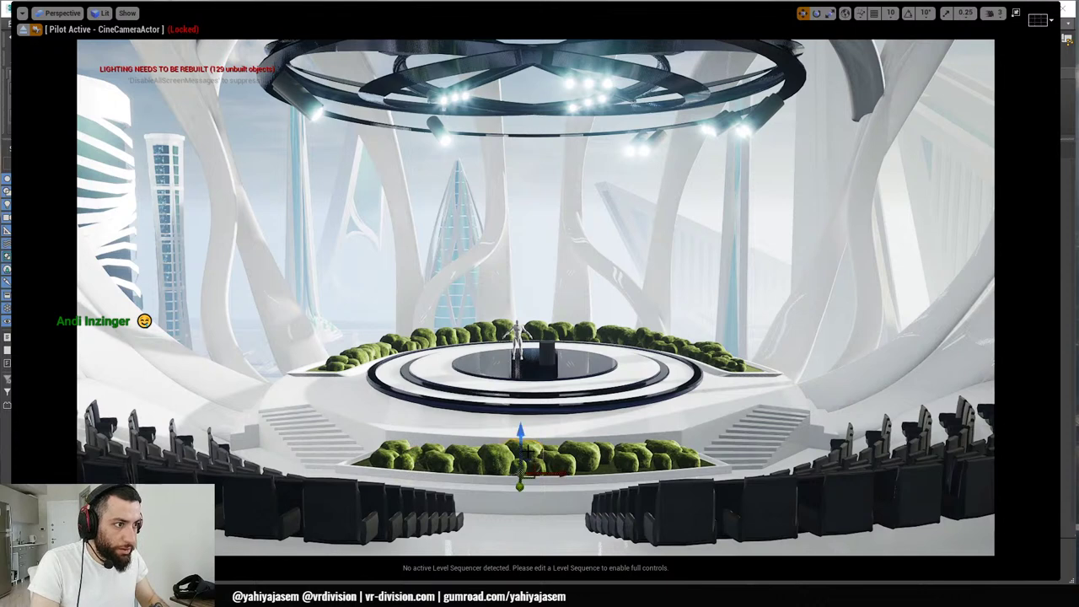
key(r)
drag(520, 473, 530, 464)
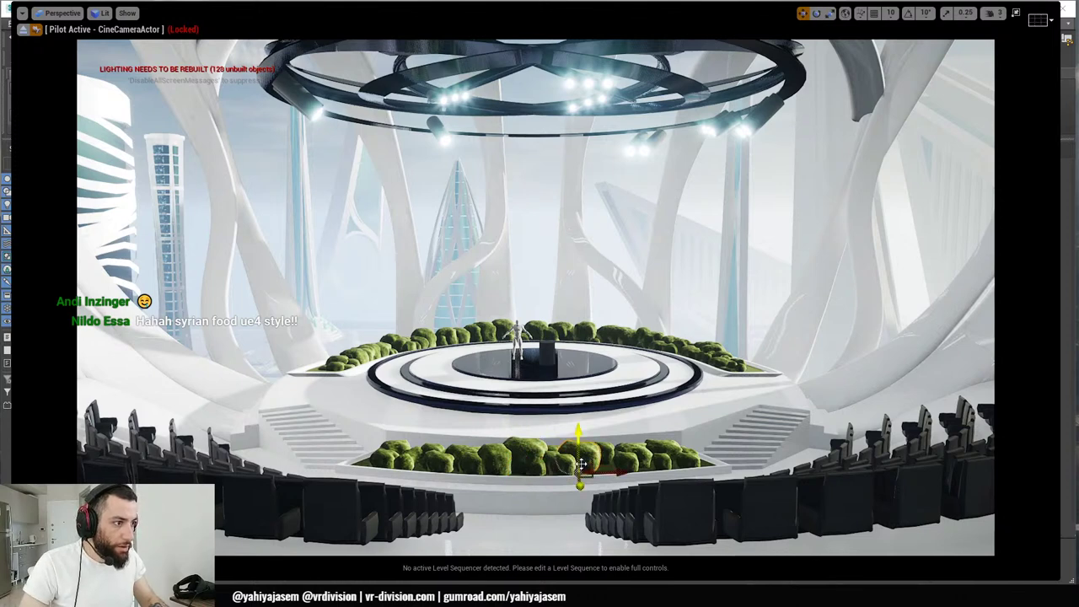
- Place a shrub copy in the right half of the front planter and adjust its size
alt+drag(586, 477, 610, 474)
key(r)
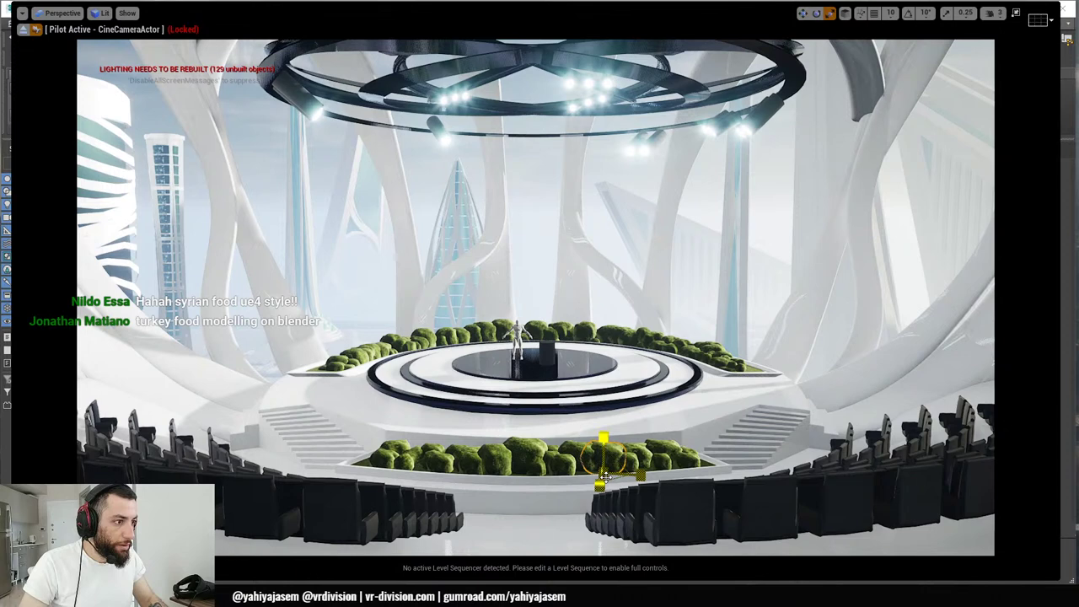
drag(603, 474, 430, 439)
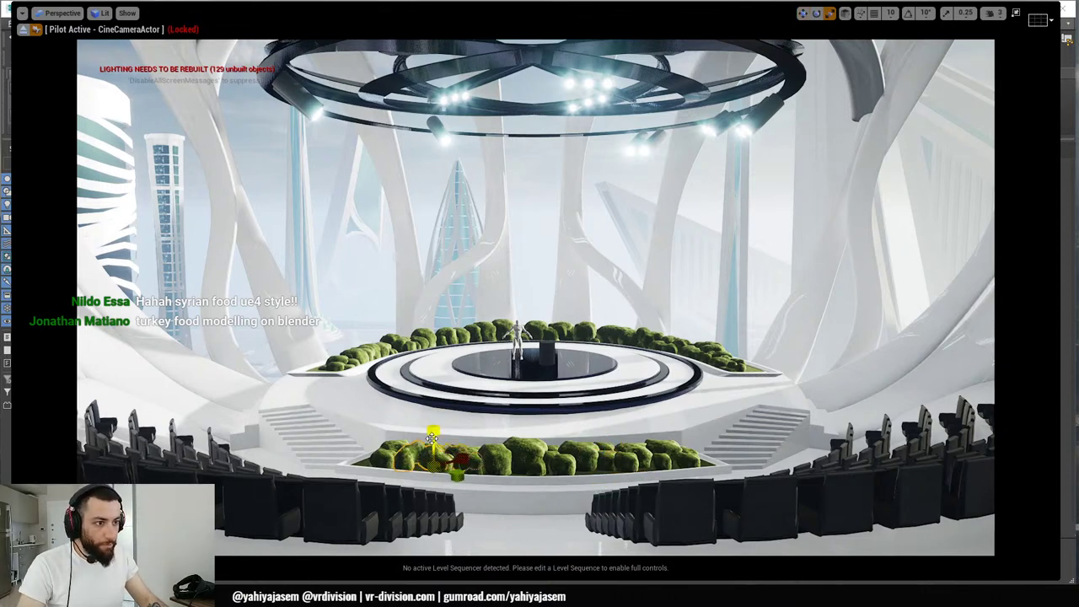
- Replace the shrub in the left half of the front planter with a small rotated shrub and a copy to its left
key(w)
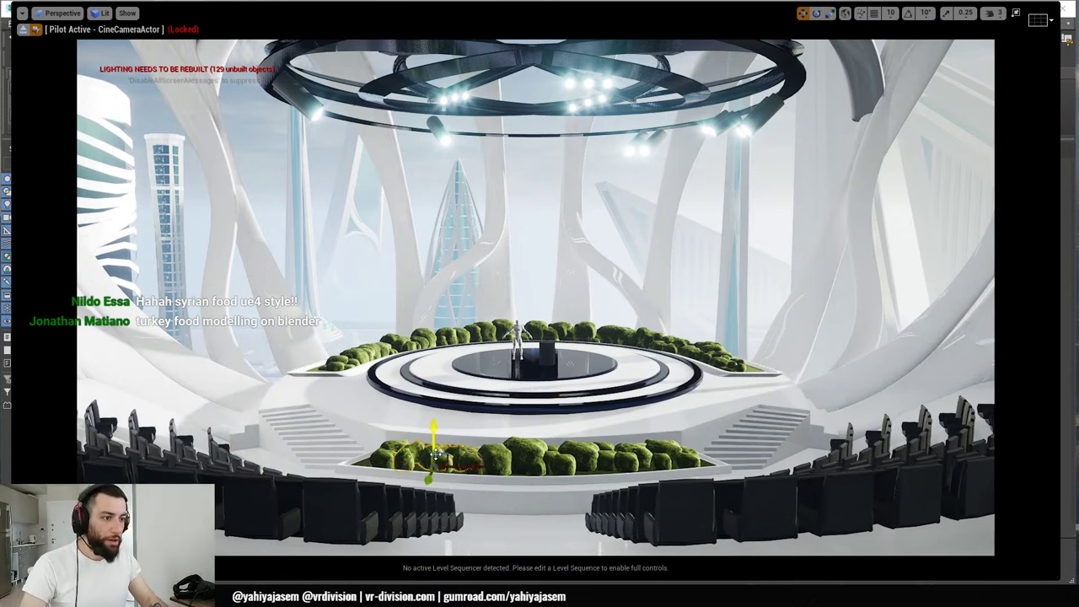
key(Delete)
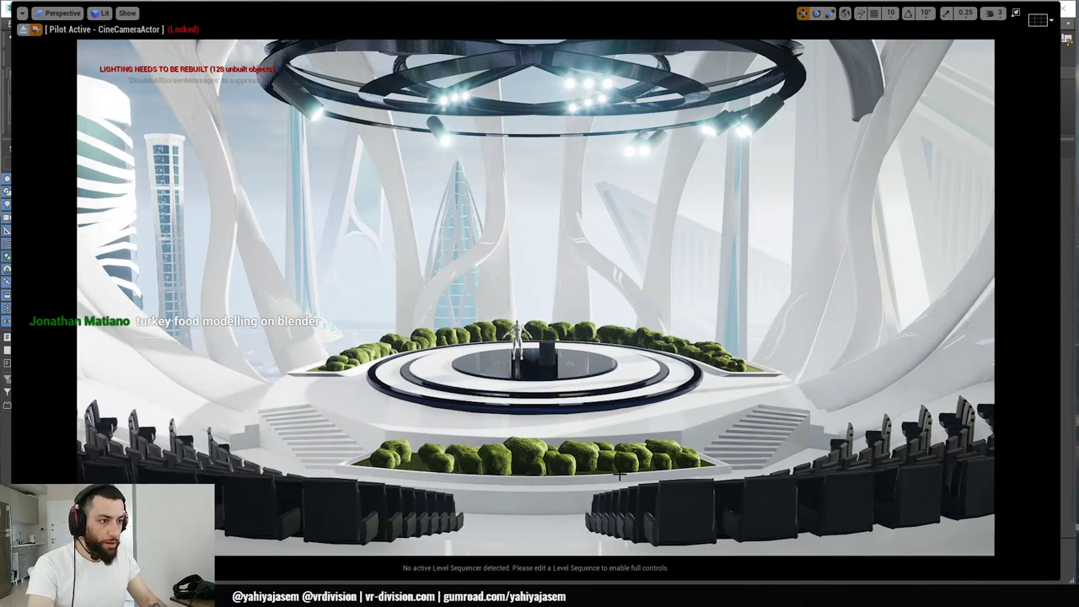
key(e)
alt+drag(434, 467, 506, 490)
key(w)
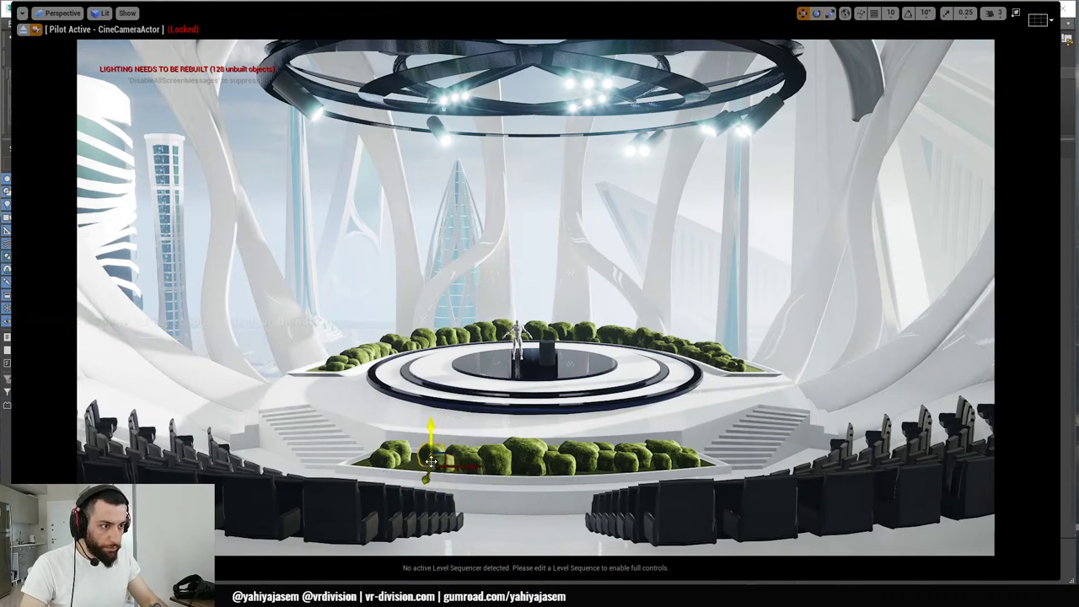
key(e)
key(w)
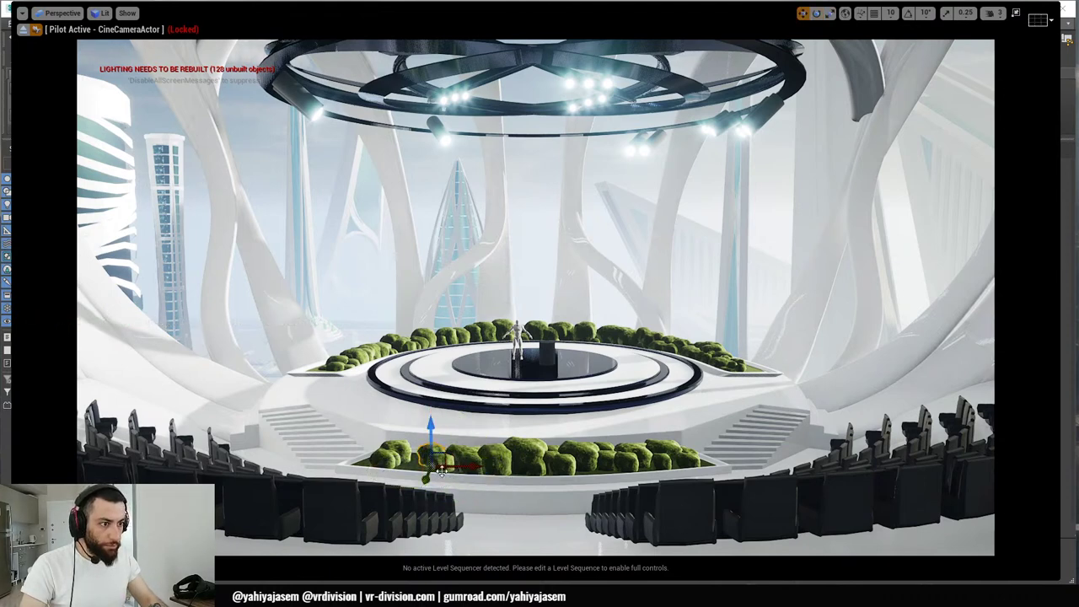
drag(414, 474, 398, 476)
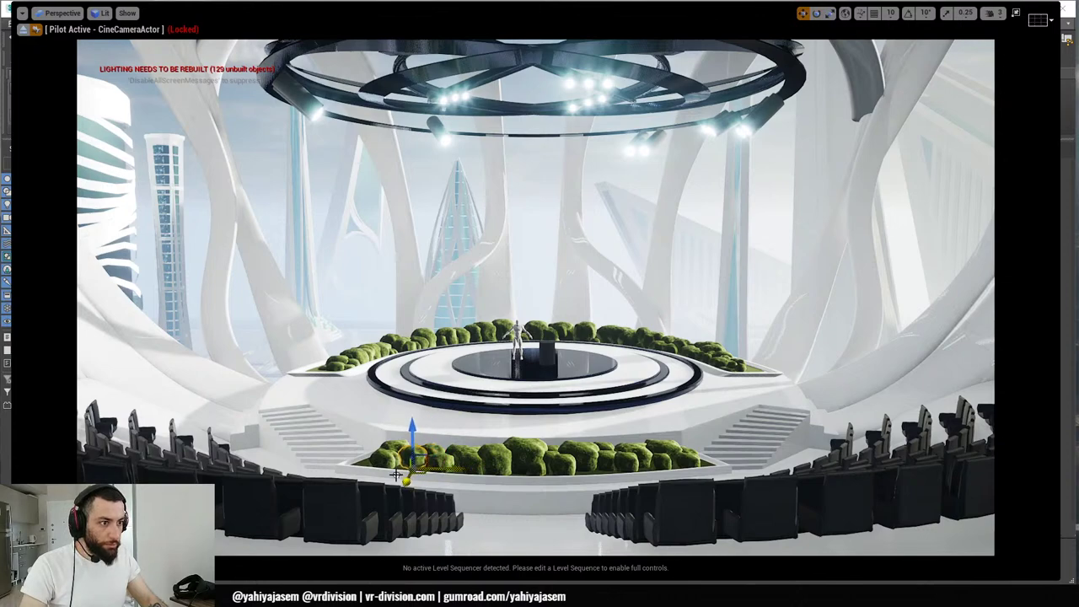
- Review the front planter from the camera, pick out the shrubs near its right end, and leave the camera view
key(g)
click(663, 451)
click(633, 447)
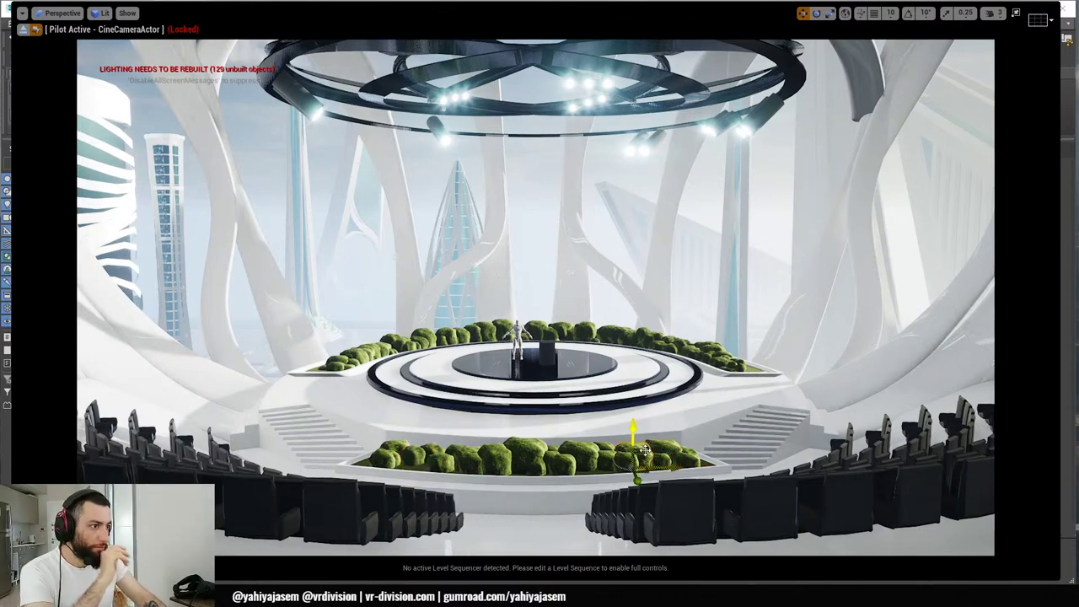
click(665, 447)
click(23, 29)
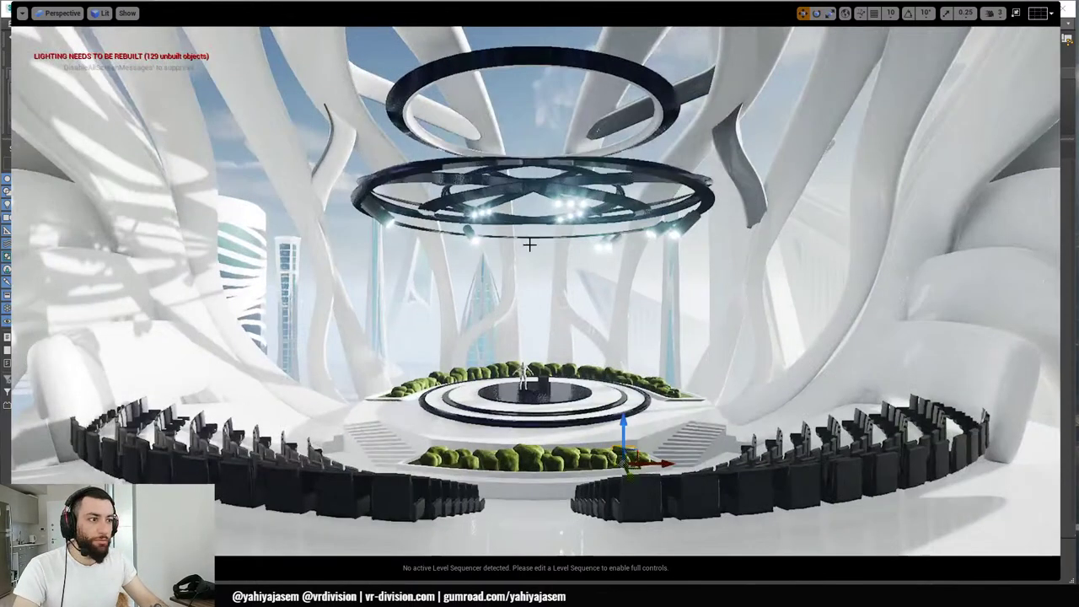
- Reposition the selected bush among the others at the stair-side end of the front planter
key(f)
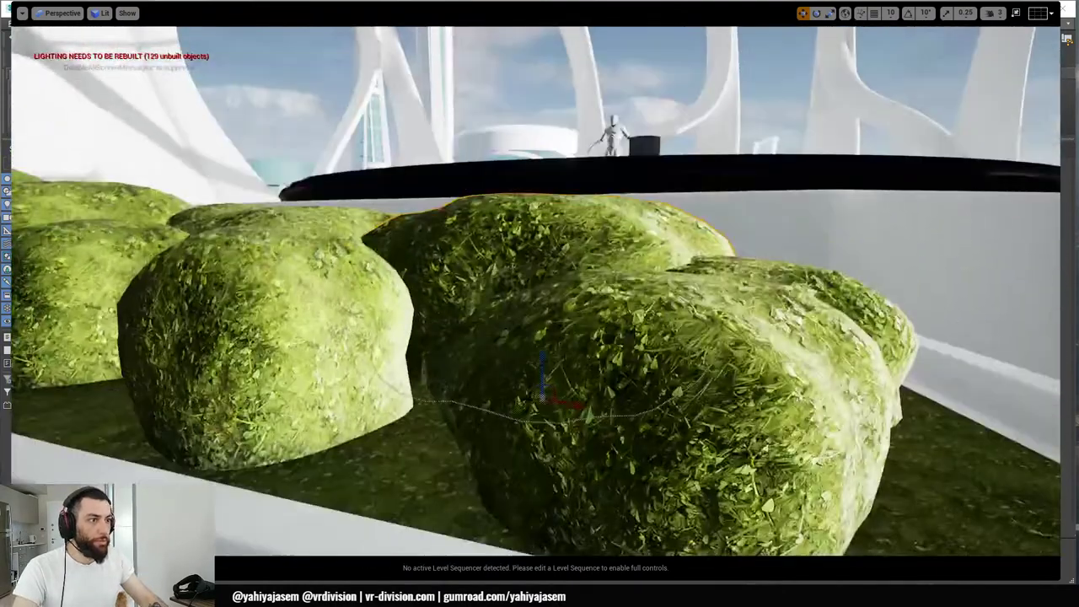
right_drag(537, 371, 556, 371)
key(s)
drag(531, 360, 529, 405)
key(w)
alt+drag(529, 255, 516, 346)
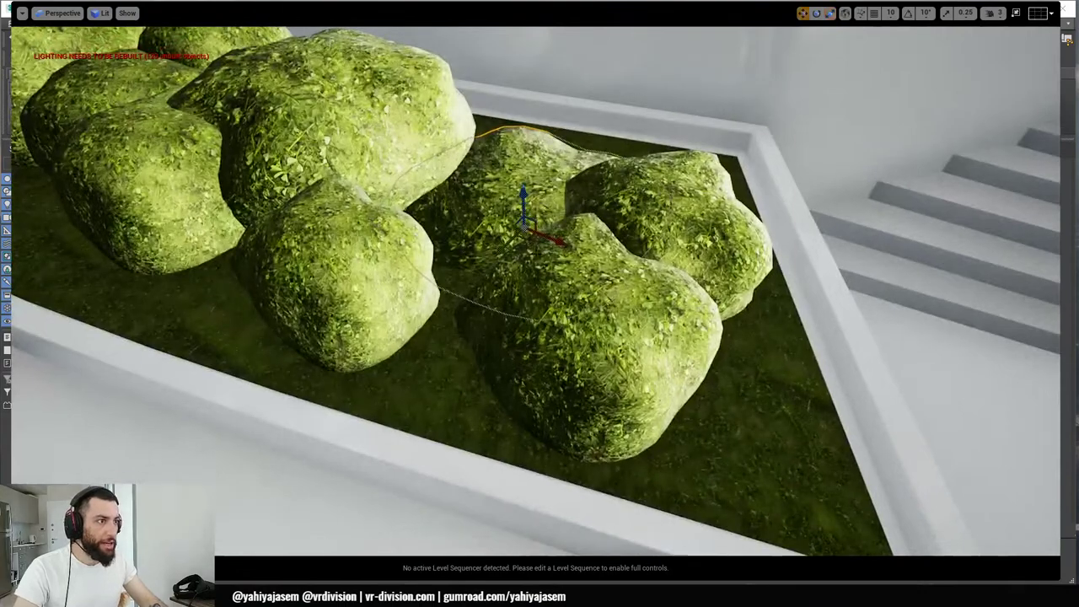
drag(543, 258, 583, 338)
right_drag(581, 312, 624, 337)
key(s)
- Duplicate the bush at the planter's stair-side end and place the copy next to it
alt+drag(526, 268, 506, 199)
key(e)
key(w)
right_drag(442, 224, 350, 209)
key(s)
key(g)
key(s)
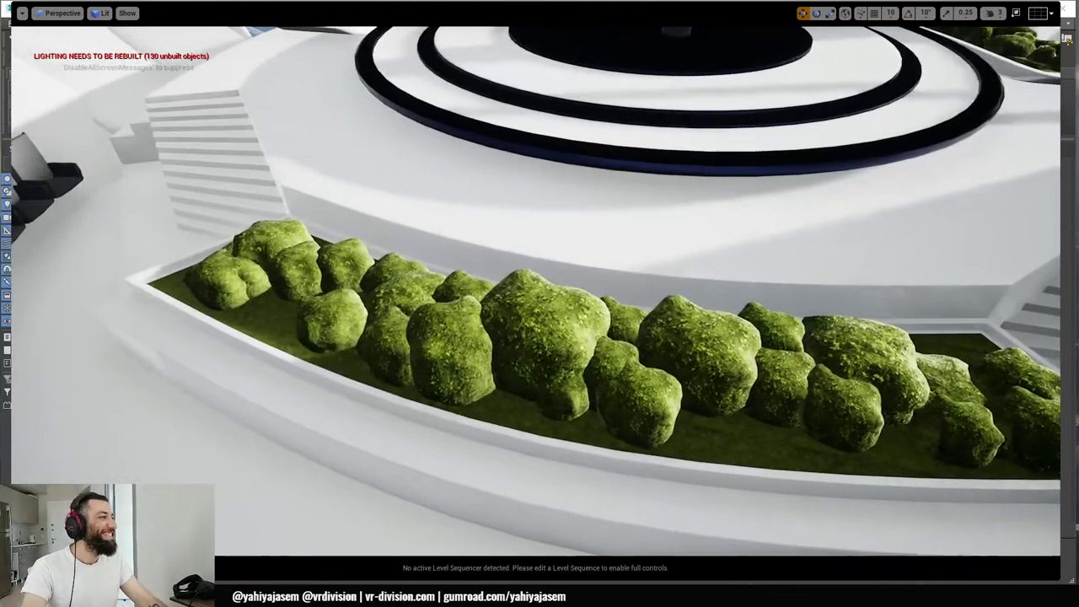
- Duplicate the front bush at the planter's left end and place the copy beside it in the empty gap
key(s)
alt+drag(543, 192, 444, 229)
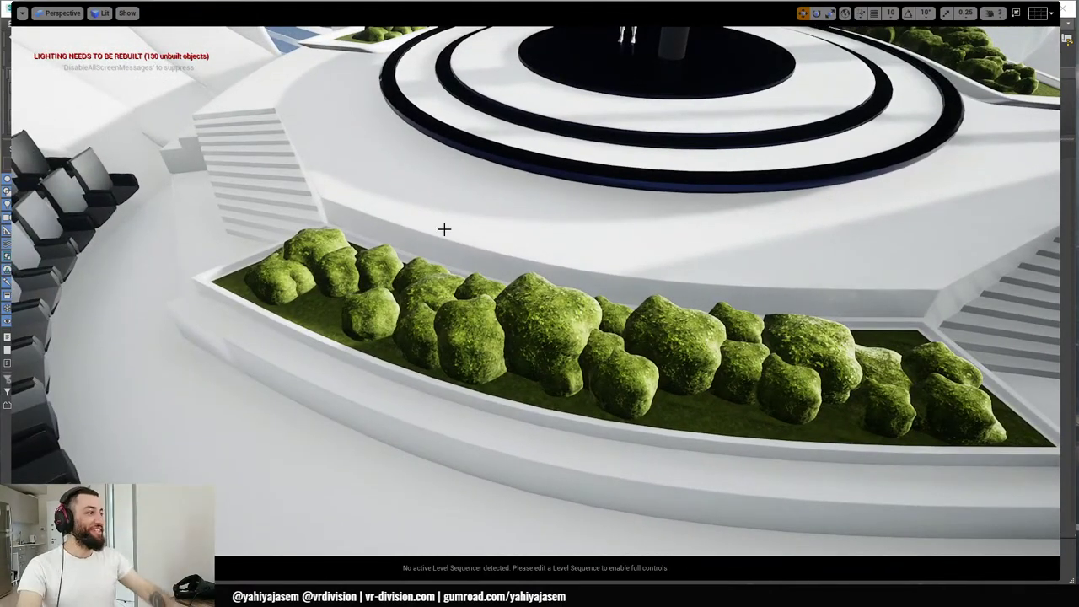
alt+drag(408, 167, 406, 171)
click(218, 237)
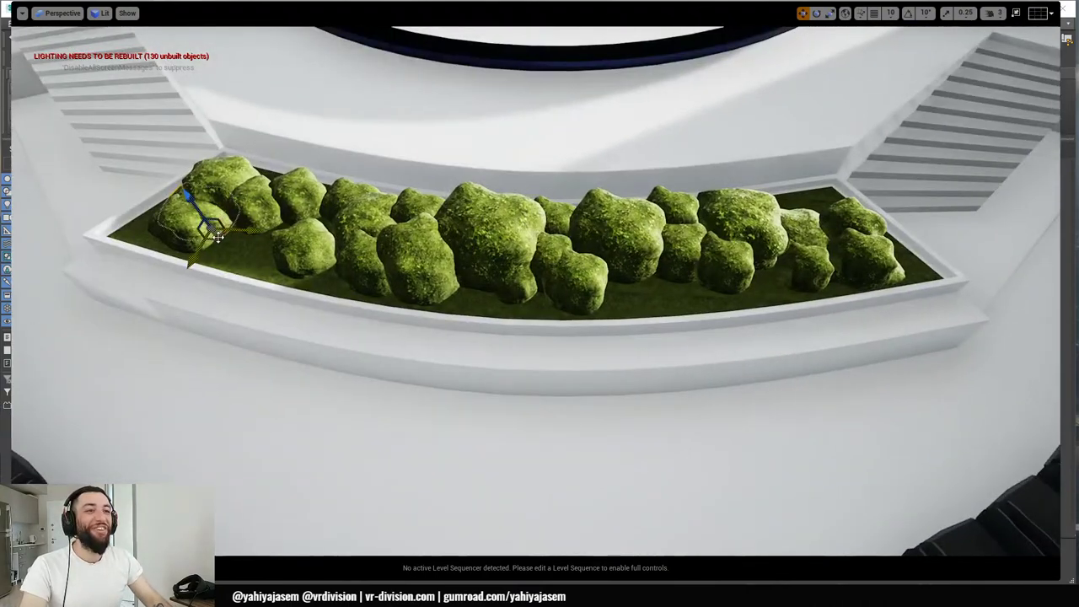
alt+drag(218, 238, 264, 255)
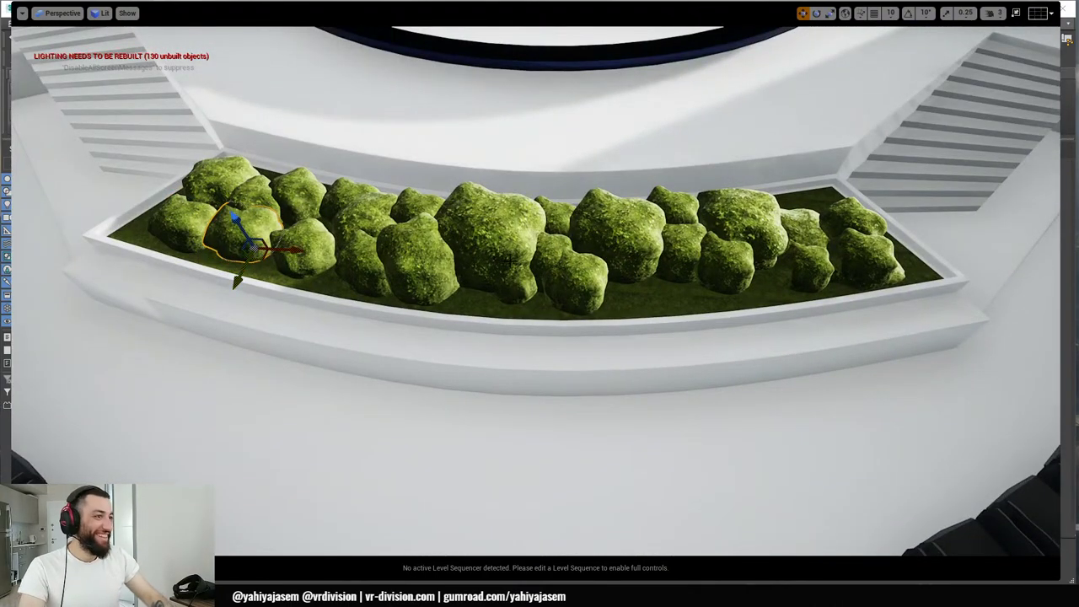
right_drag(510, 260, 511, 262)
key(f)
alt+drag(554, 288, 554, 295)
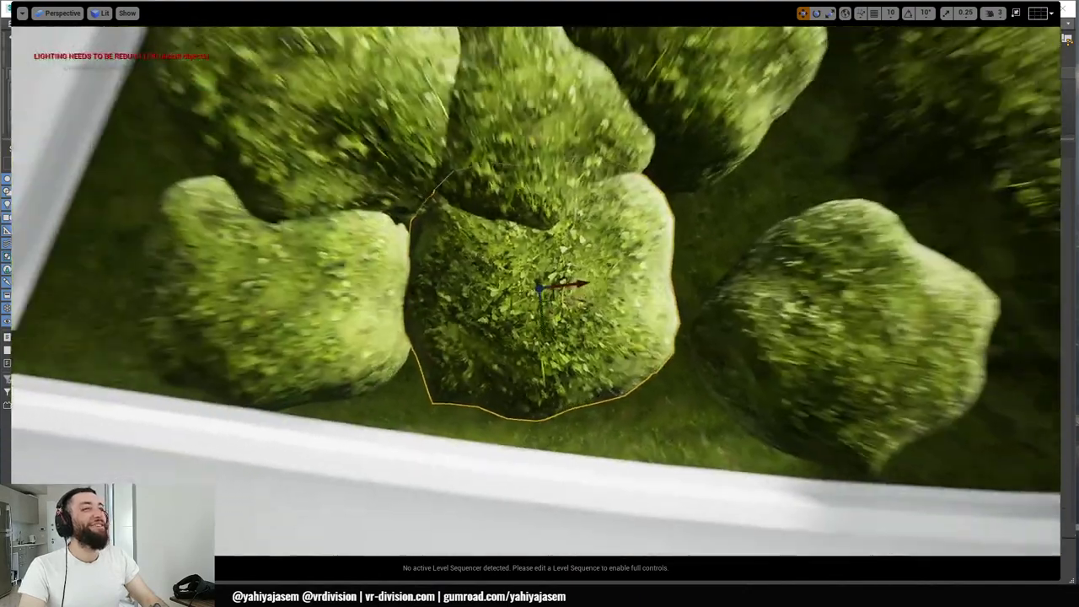
scroll(554, 296, down, 1)
- Switch to the web browser and run a Google image search for "حمص و فلافل" in a new tab
key(alt+Tab)
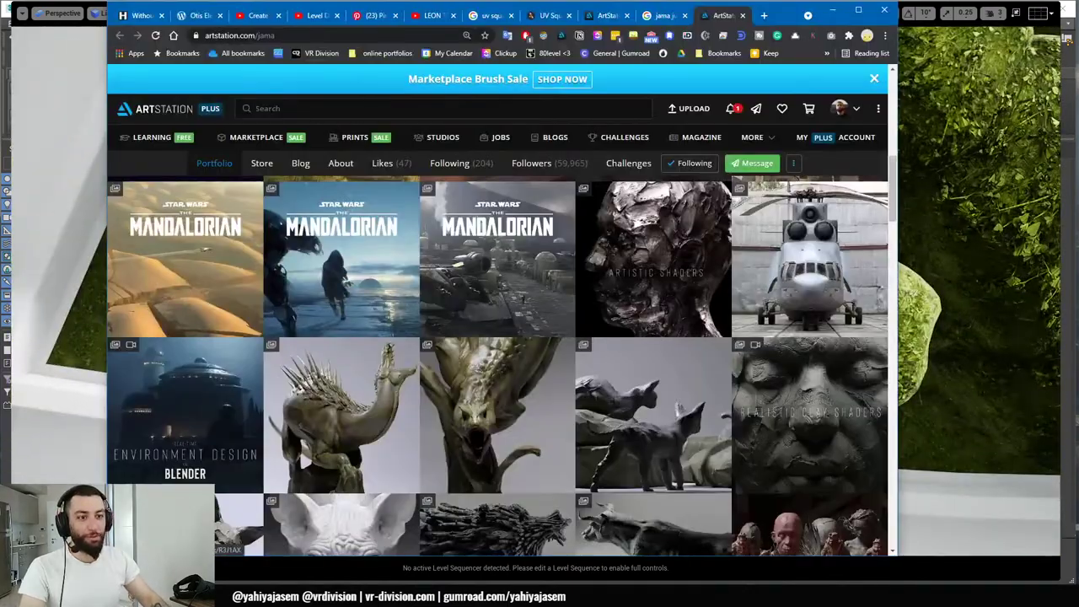
click(765, 20)
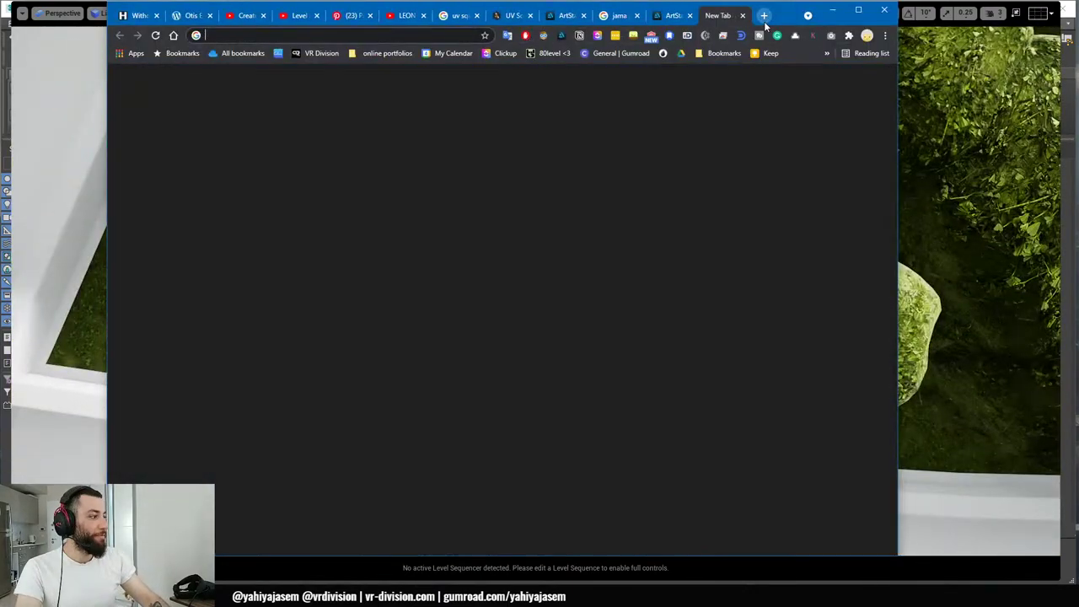
text(plw)
text(حمص)
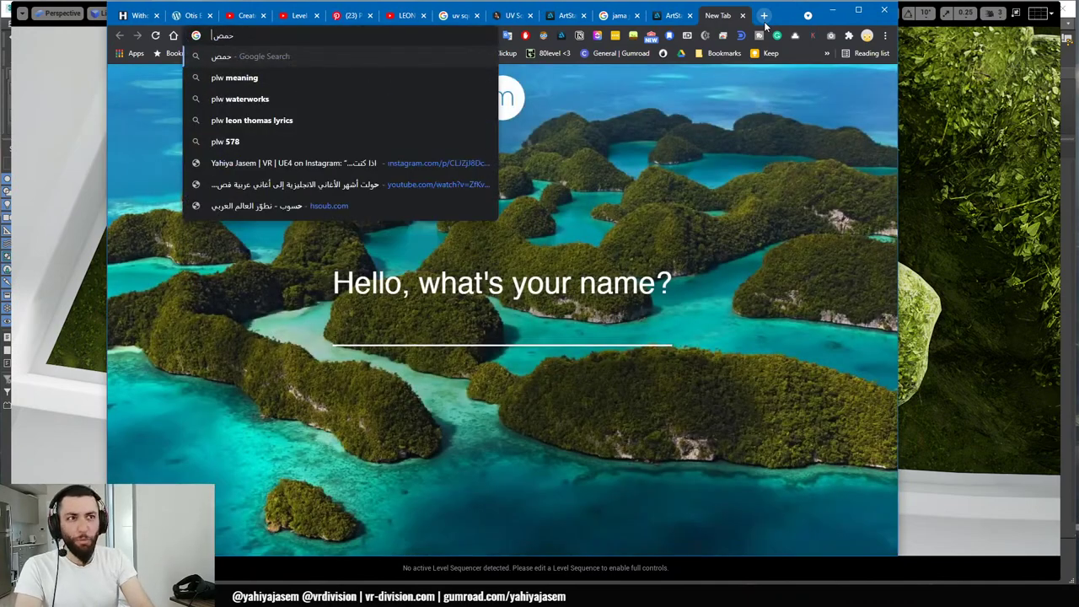
text( و ف)
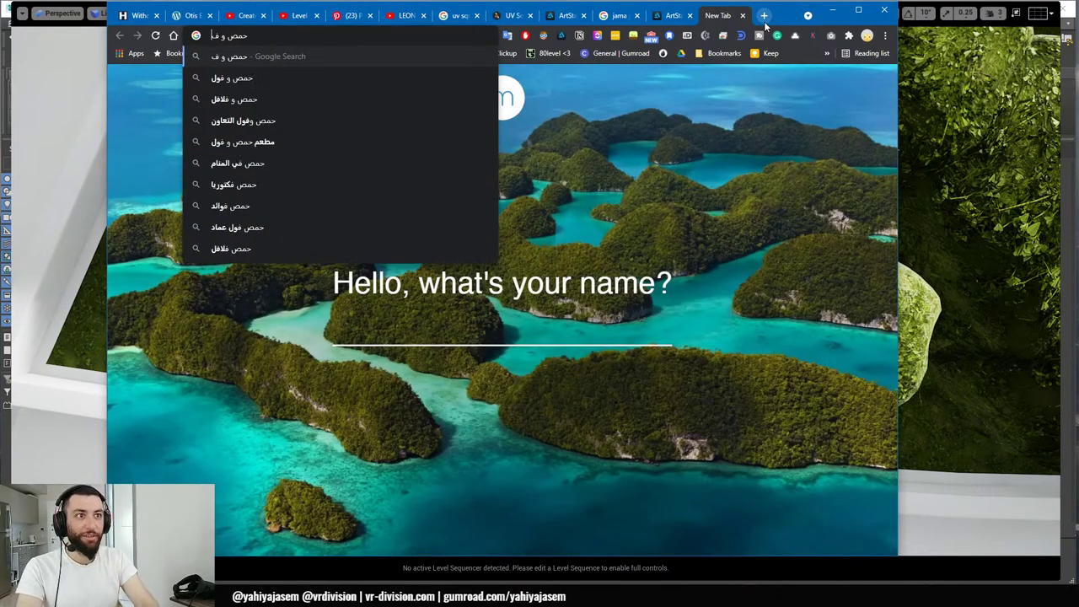
text(لافل)
key(Return)
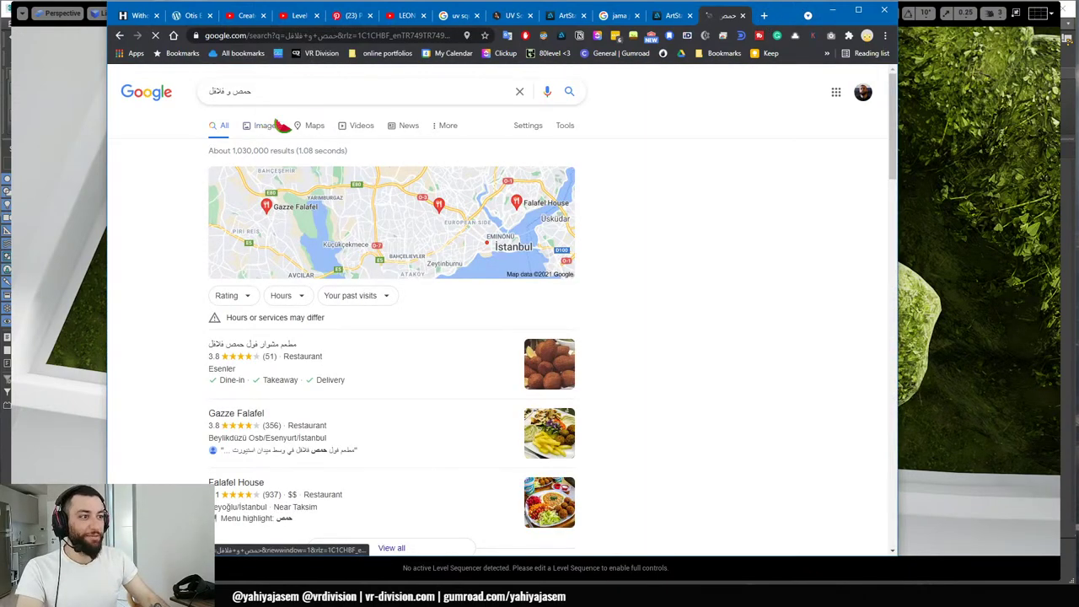
click(278, 124)
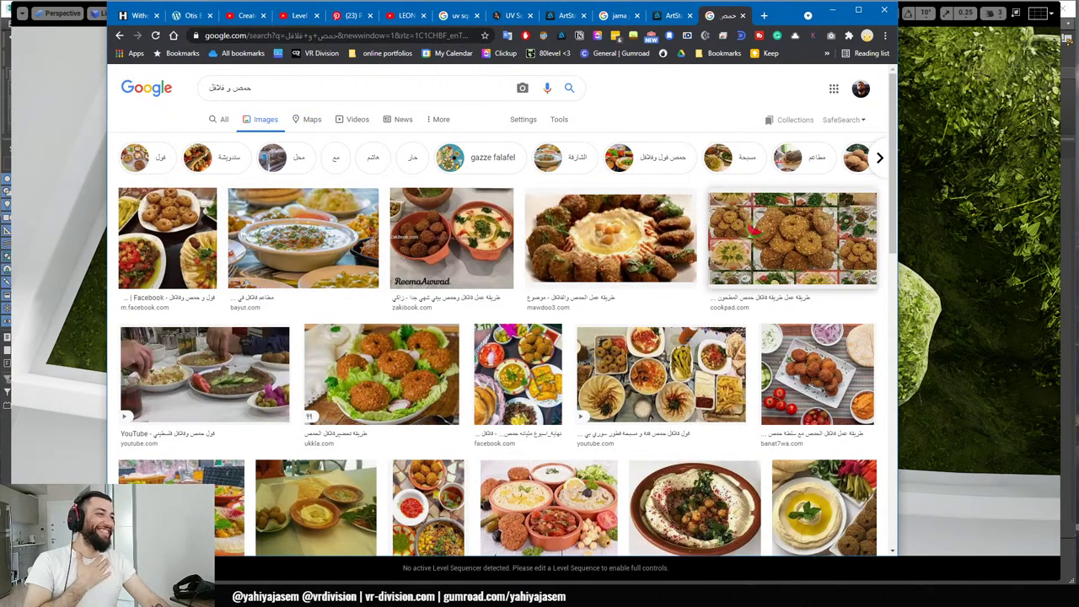
- Preview several hummus and falafel pictures from the image results, close the search tab and return to Unreal Engine
click(750, 238)
click(327, 161)
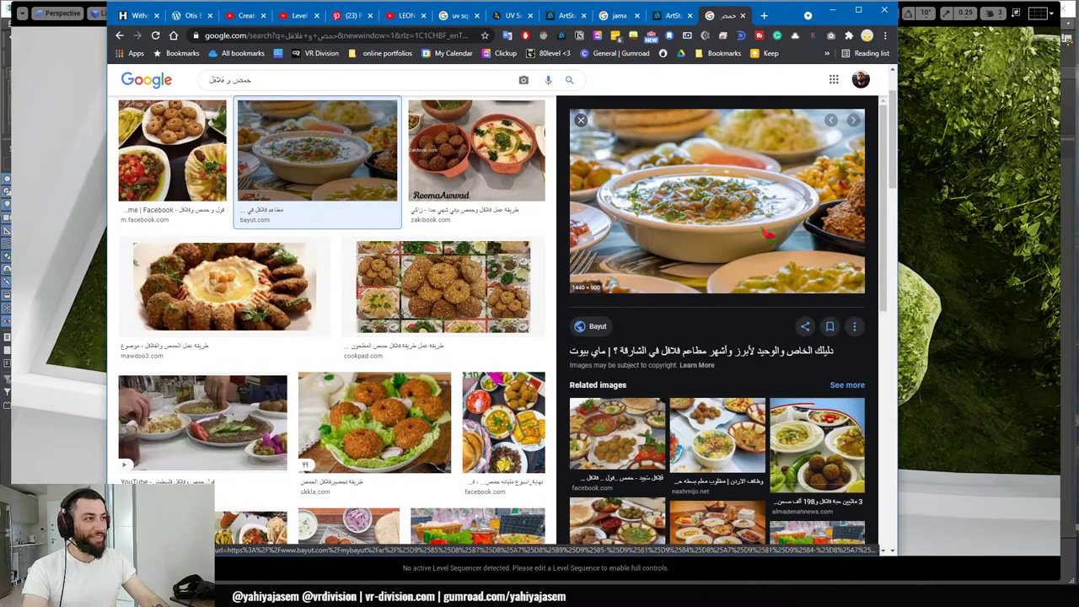
click(443, 287)
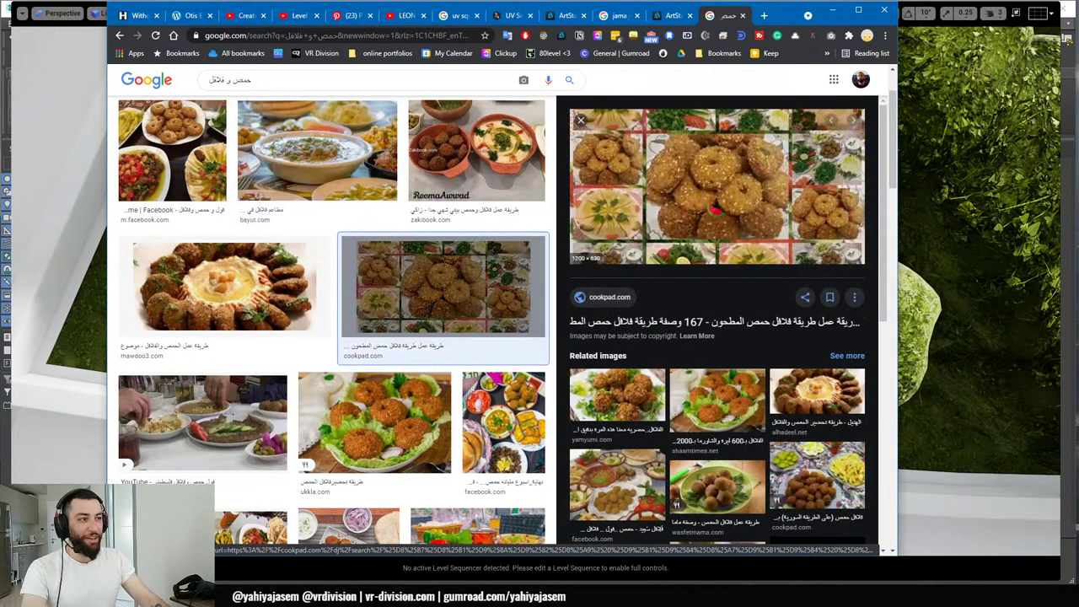
scroll(550, 223, up, 2)
click(287, 252)
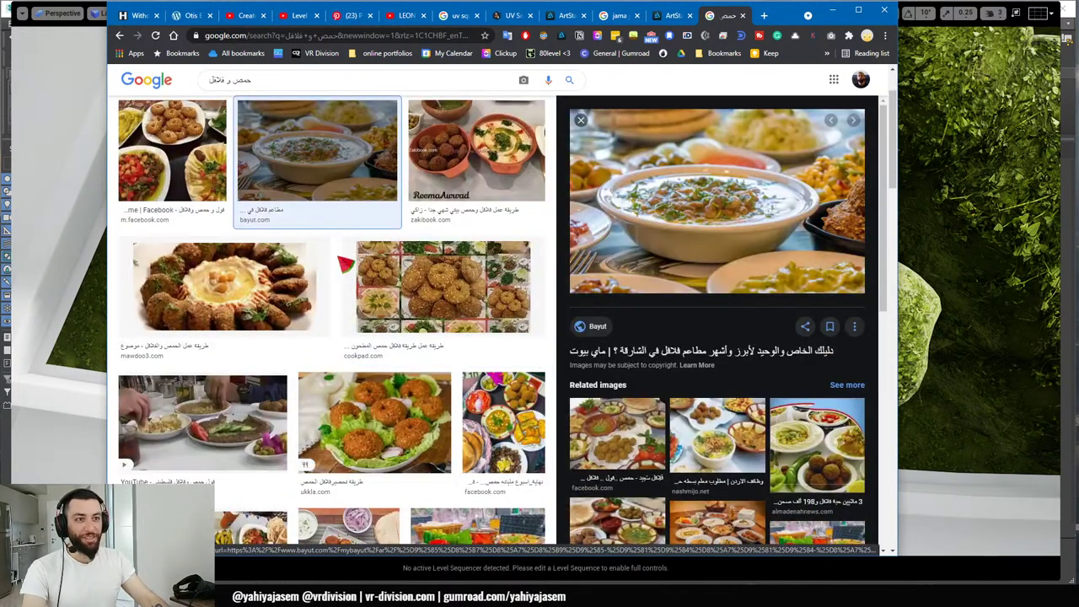
scroll(285, 247, down, 1)
scroll(287, 249, up, 1)
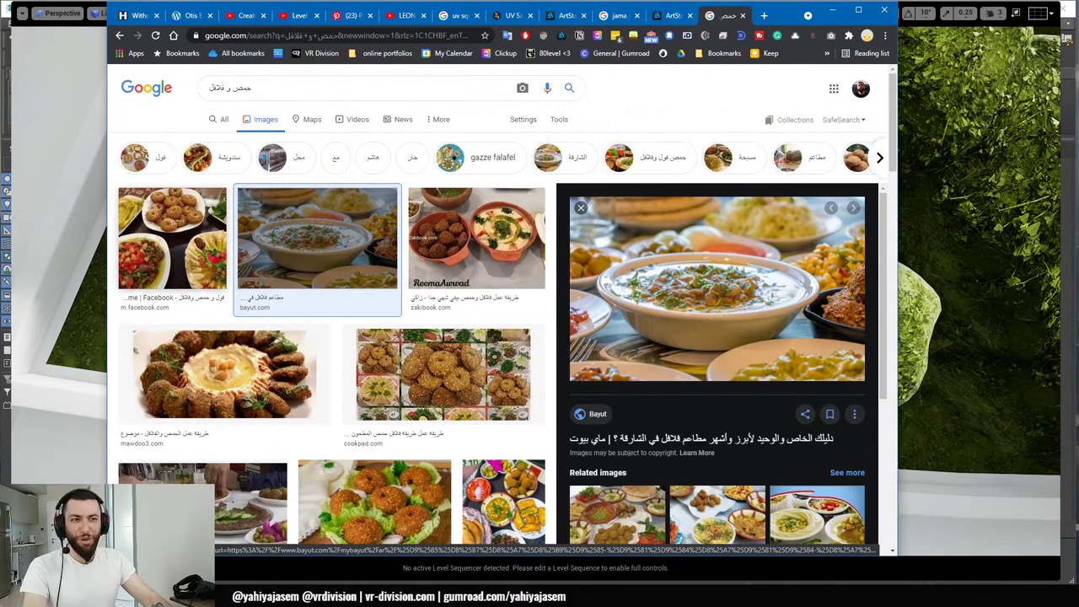
click(459, 268)
scroll(460, 268, down, 2)
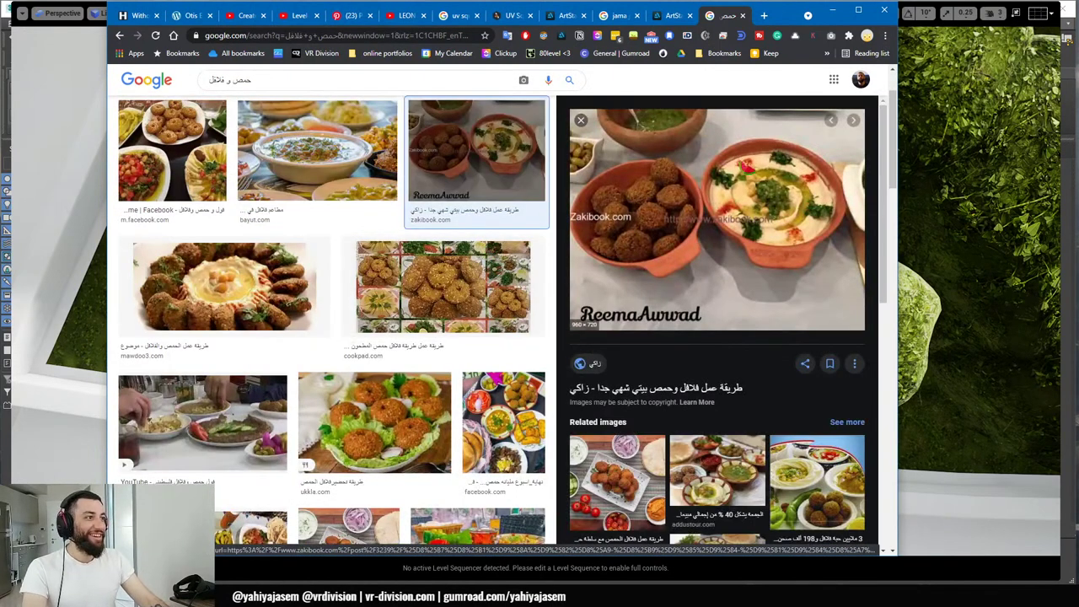
scroll(320, 398, up, 2)
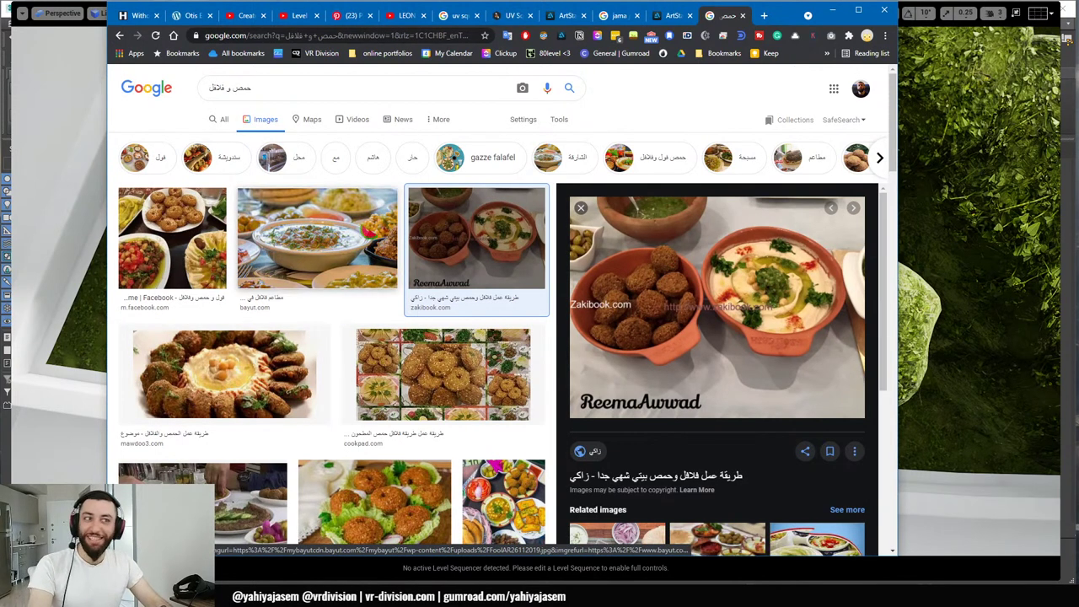
click(317, 239)
scroll(317, 239, down, 5)
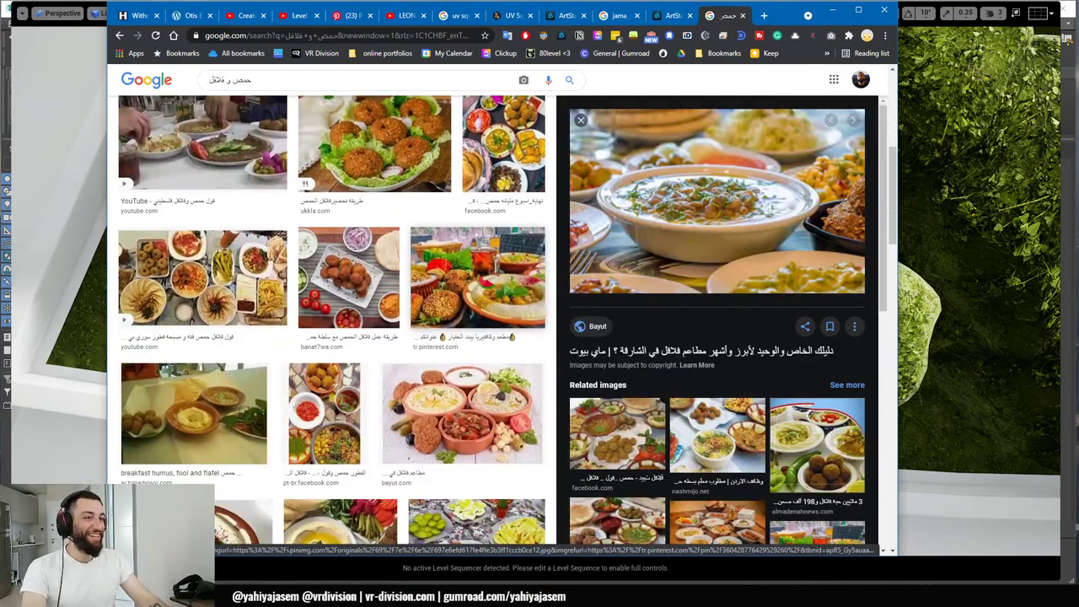
click(487, 285)
key(ctrl+w)
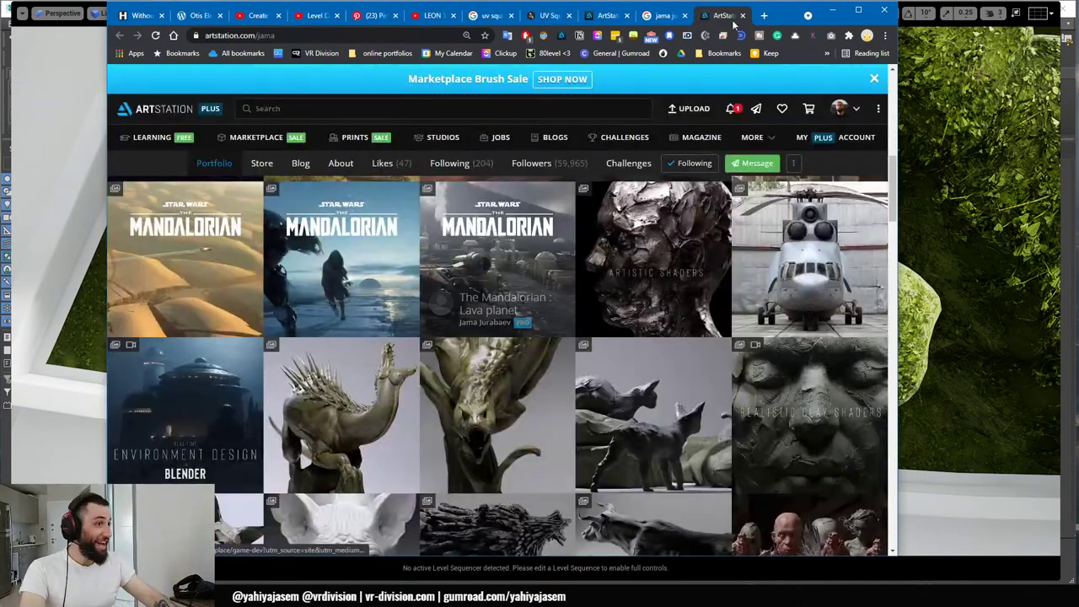
click(833, 10)
- Rotate the selected bush left of the planter's middle and place a duplicate of it in the gap to its left
right_drag(657, 219, 649, 143)
right_drag(506, 405, 546, 417)
click(546, 416)
key(e)
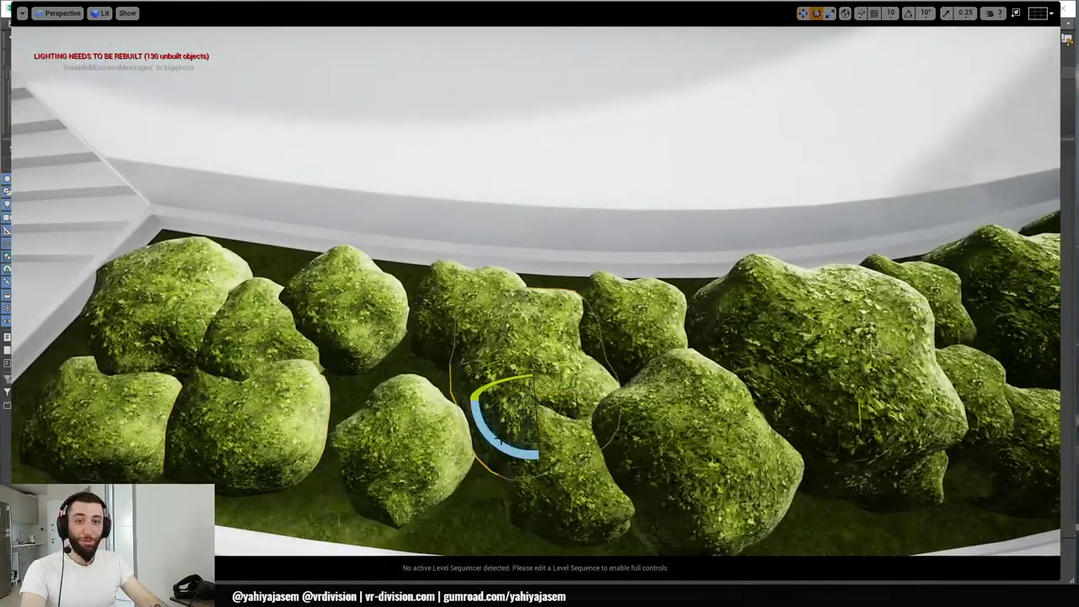
drag(500, 440, 516, 449)
key(w)
alt+drag(565, 396, 451, 394)
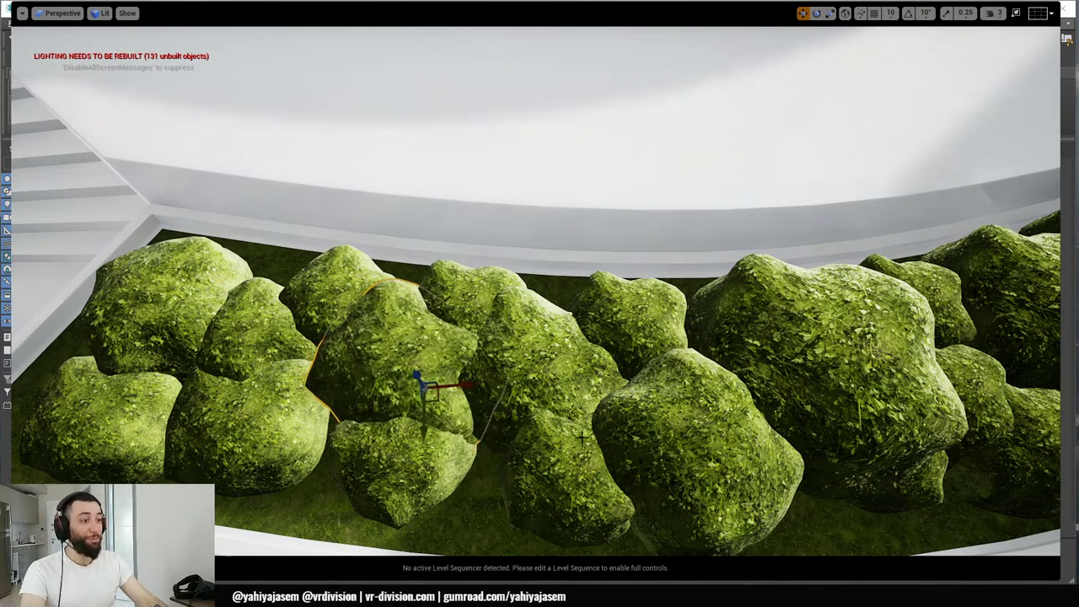
- Rotate the large front bush left of the biggest one by about 24 degrees and shift it toward the planter's back
right_drag(582, 437, 597, 449)
click(635, 327)
key(e)
drag(626, 374, 645, 372)
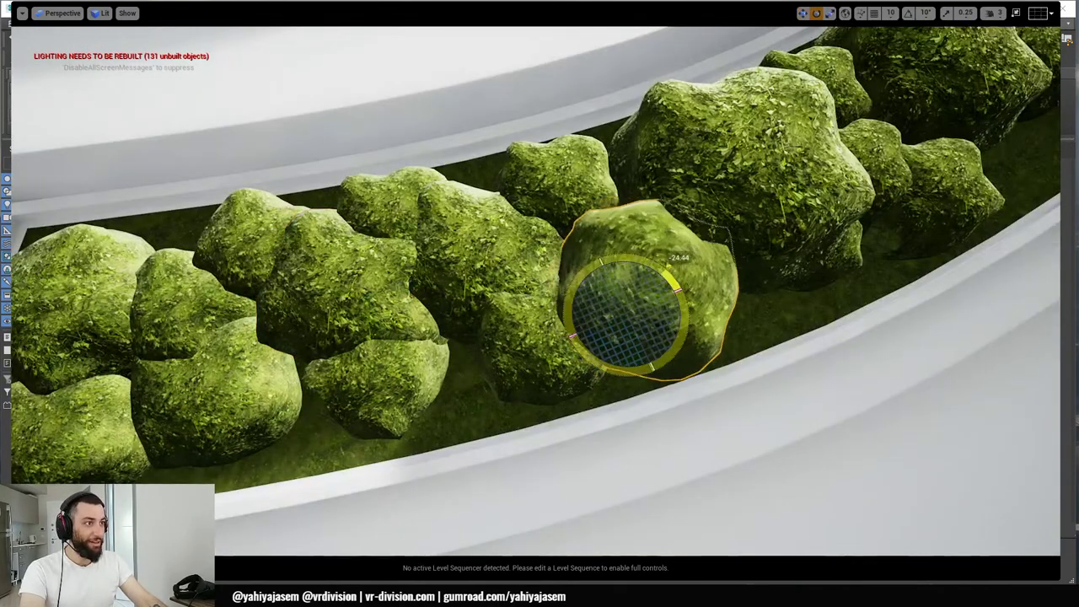
key(w)
drag(645, 319, 638, 301)
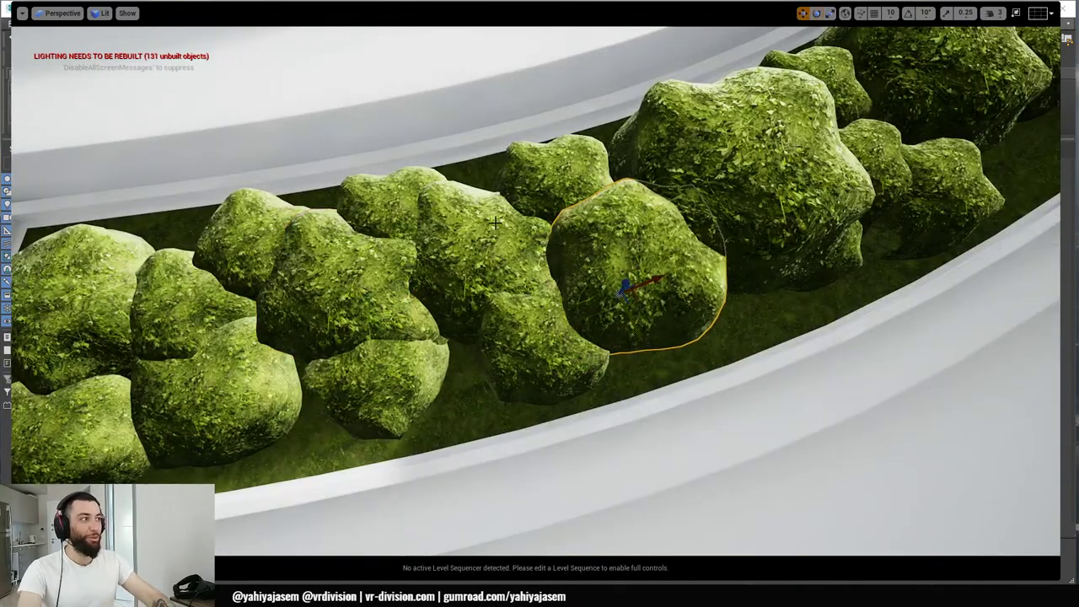
- Move the small front bush right of the biggest bush farther along the planter, in front of the neighbouring large bush
right_drag(496, 223, 578, 201)
click(368, 460)
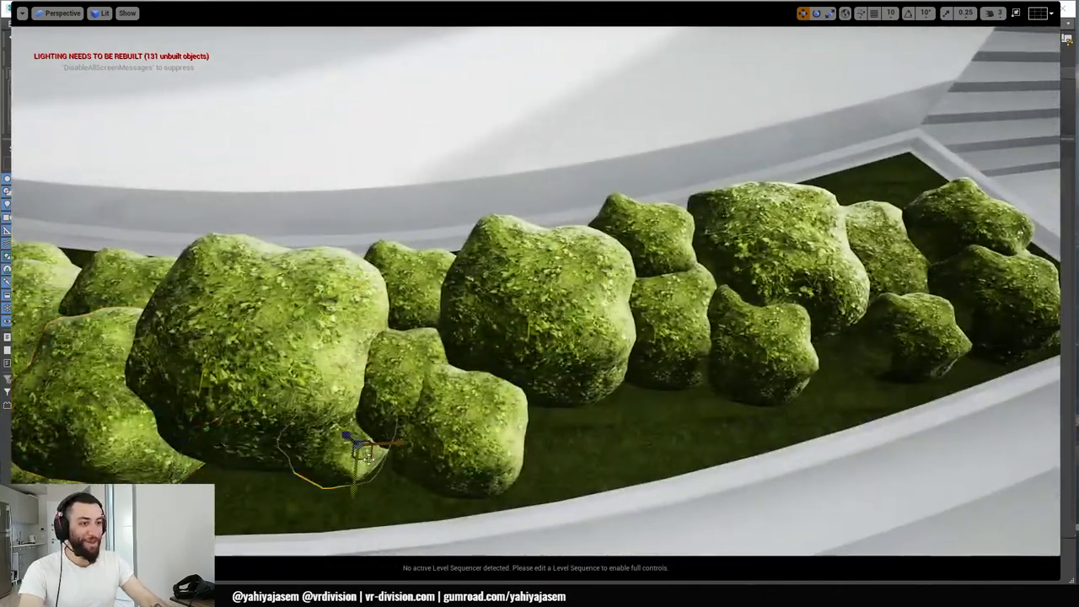
click(425, 462)
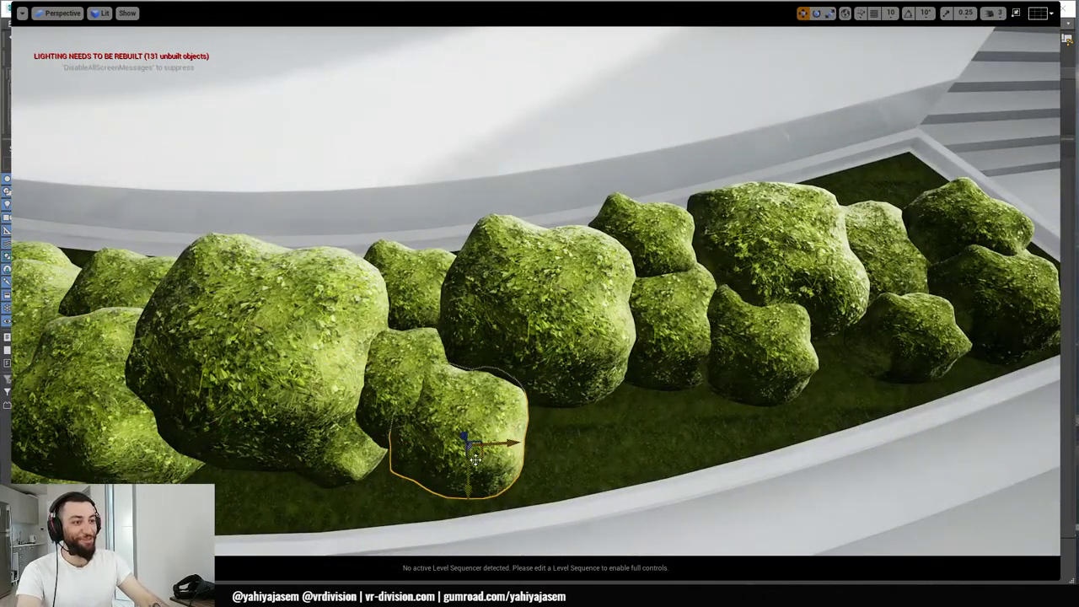
drag(476, 458, 511, 447)
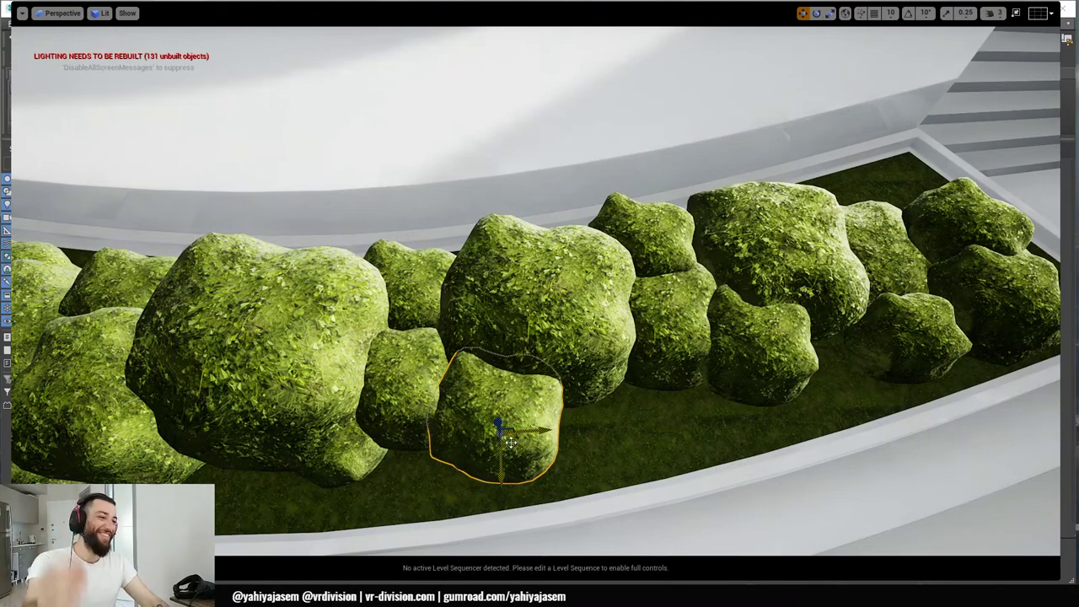
- Shift two bushes near the planter's stair-side corner toward its back edge to spread them out
right_drag(706, 391, 727, 359)
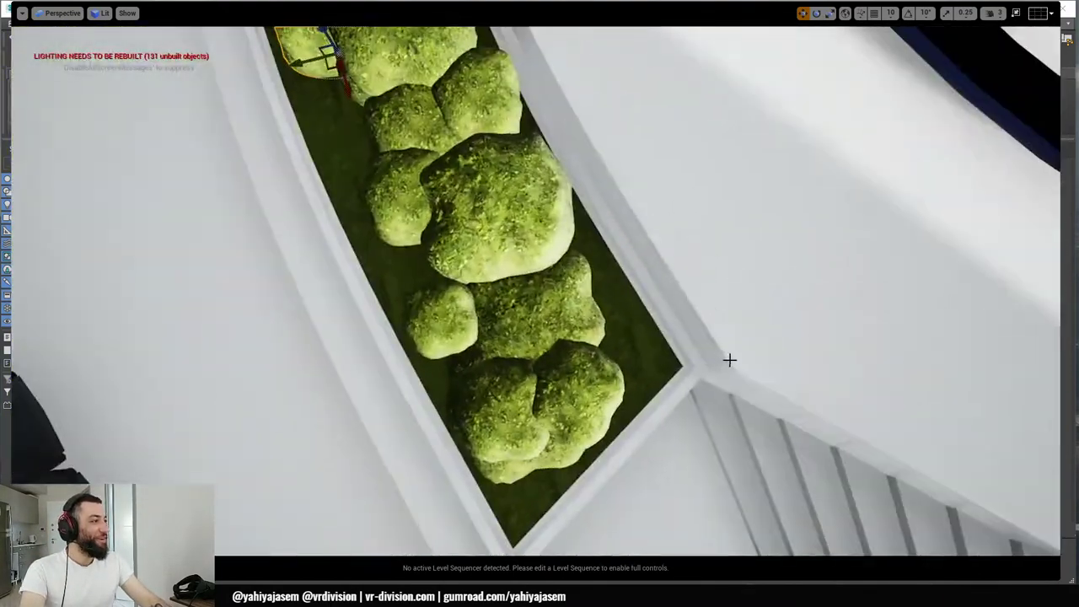
click(563, 325)
drag(517, 330, 529, 317)
click(572, 422)
mouse_move(565, 406)
mouse_down()
mouse_move(573, 390)
mouse_move(571, 402)
mouse_up()
- Move the large overlapping bush at the stair-side corner slightly toward the back edge and rotate it a little
click(568, 436)
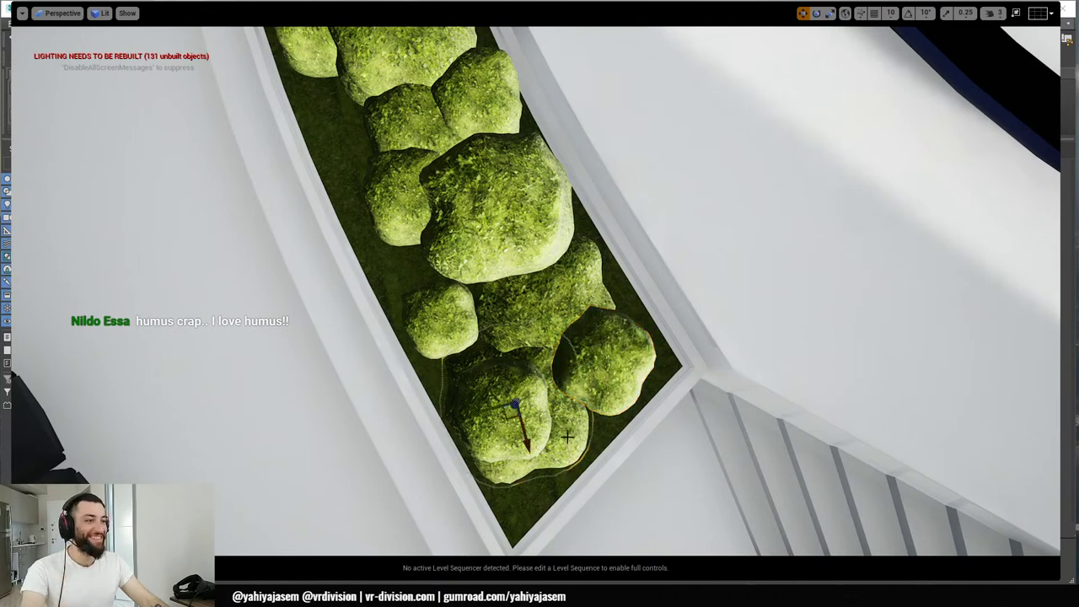
mouse_move(512, 416)
mouse_down()
mouse_move(531, 406)
mouse_move(526, 415)
mouse_up()
key(e)
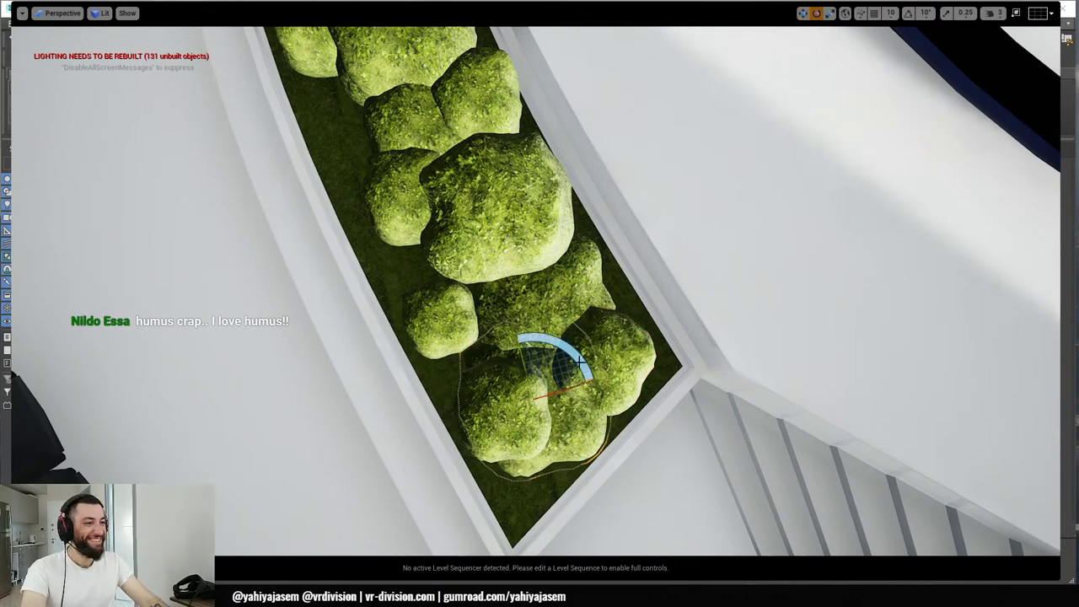
drag(580, 361, 572, 352)
key(w)
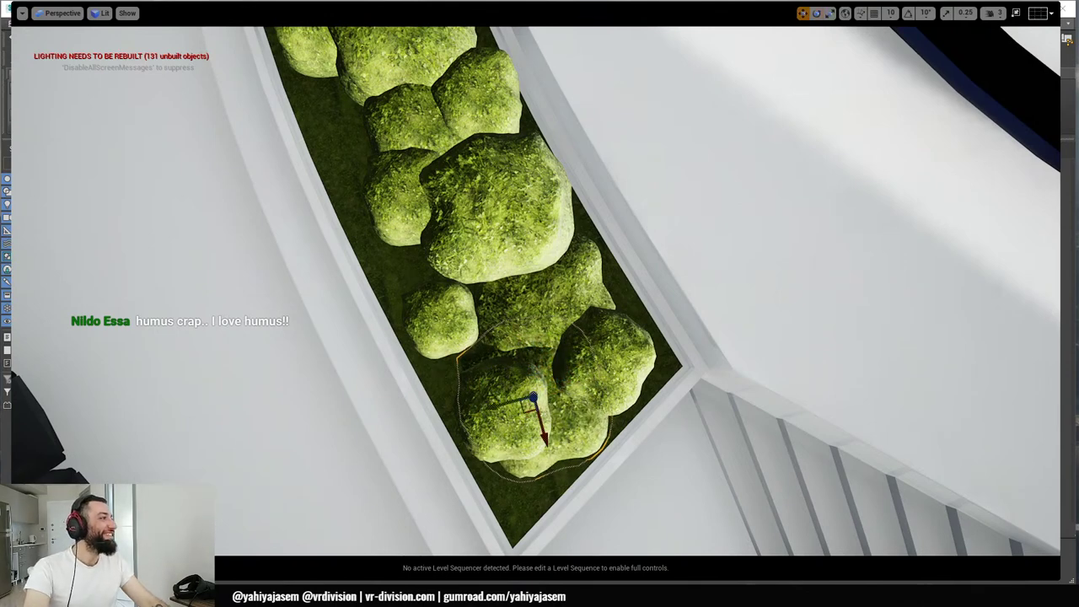
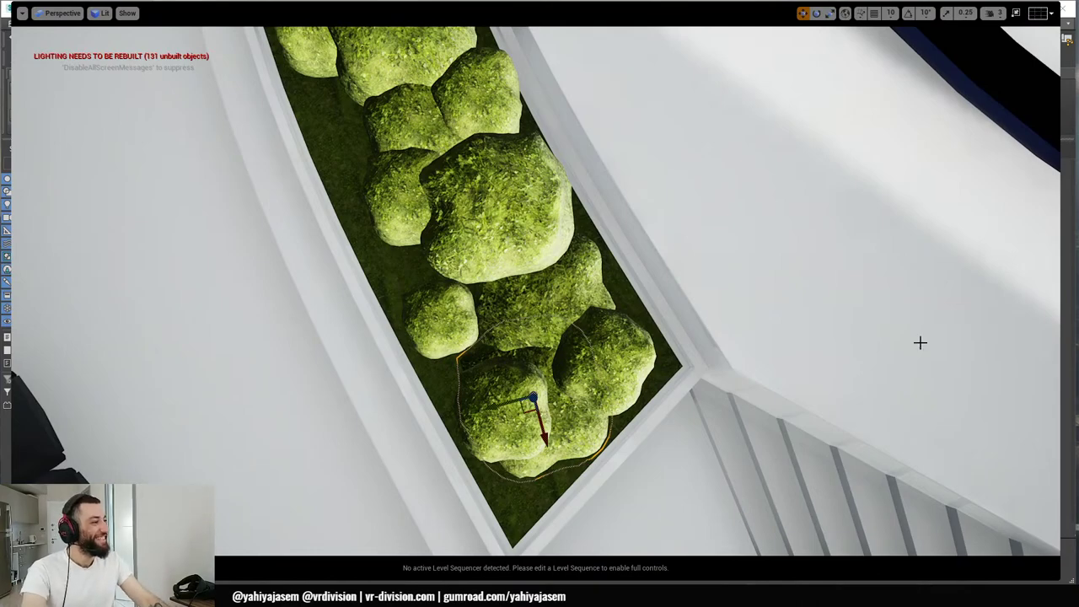
- Move the small front bush beside the large front bush along the planter, closer to the next small bush toward the stairs
alt+drag(920, 342, 894, 287)
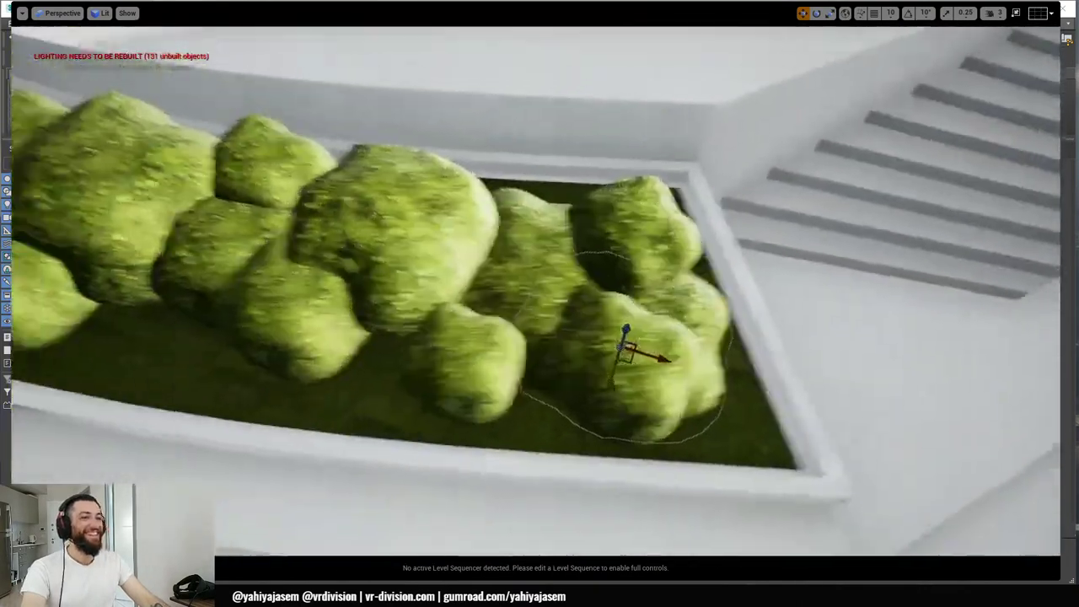
right_drag(626, 347, 472, 328)
click(539, 227)
right_drag(540, 228, 708, 245)
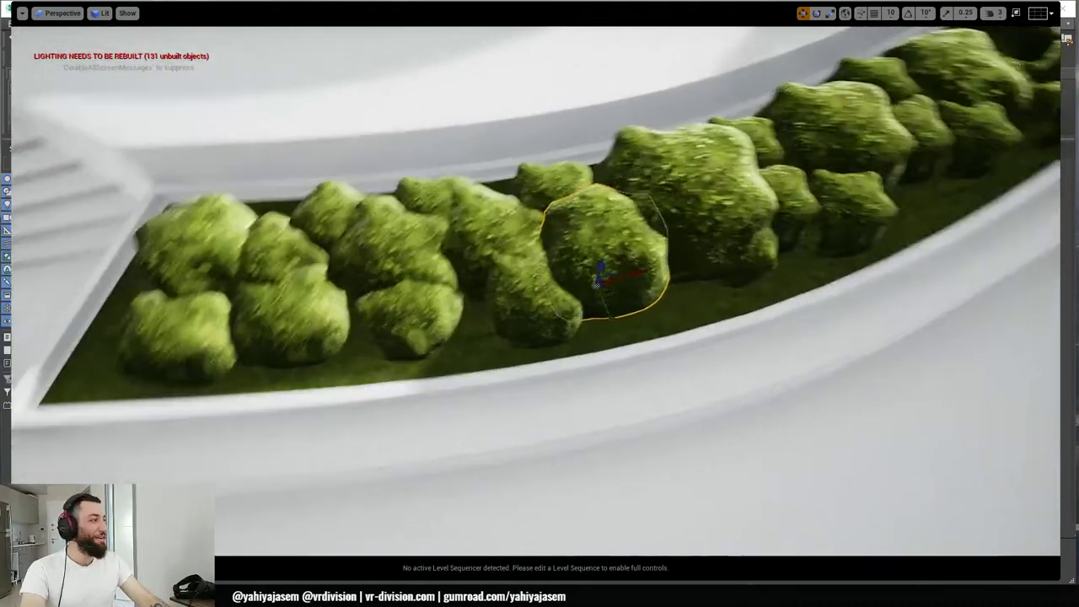
alt+drag(624, 236, 590, 232)
alt+right_drag(590, 245, 590, 262)
click(555, 306)
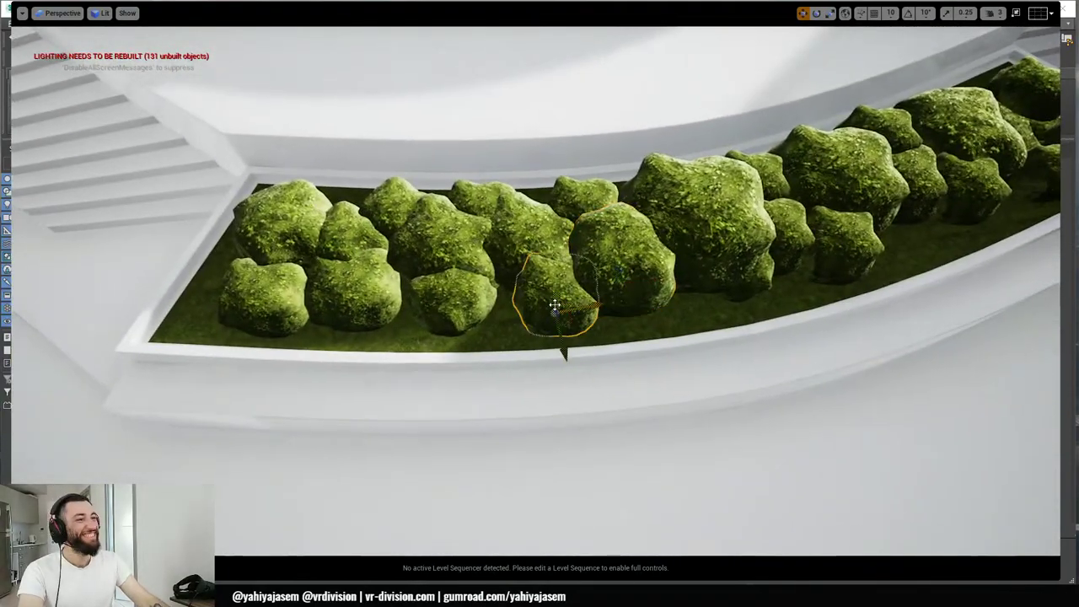
drag(570, 318, 536, 312)
- Bring the small bush at the biggest bush's base toward the front edge and duplicate it beyond the neighbouring large bush
click(753, 286)
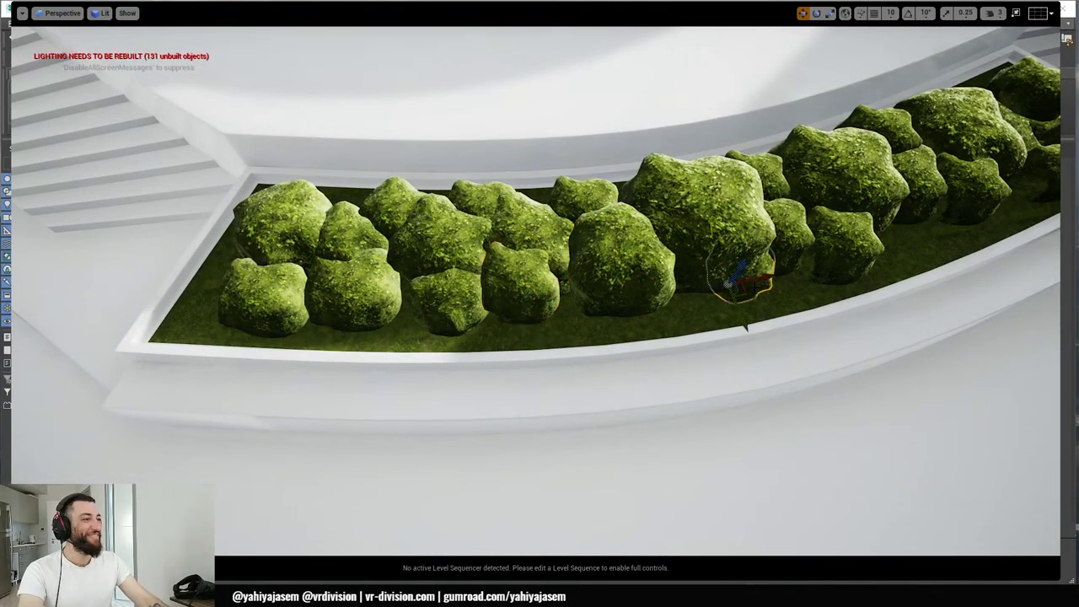
drag(745, 327, 588, 336)
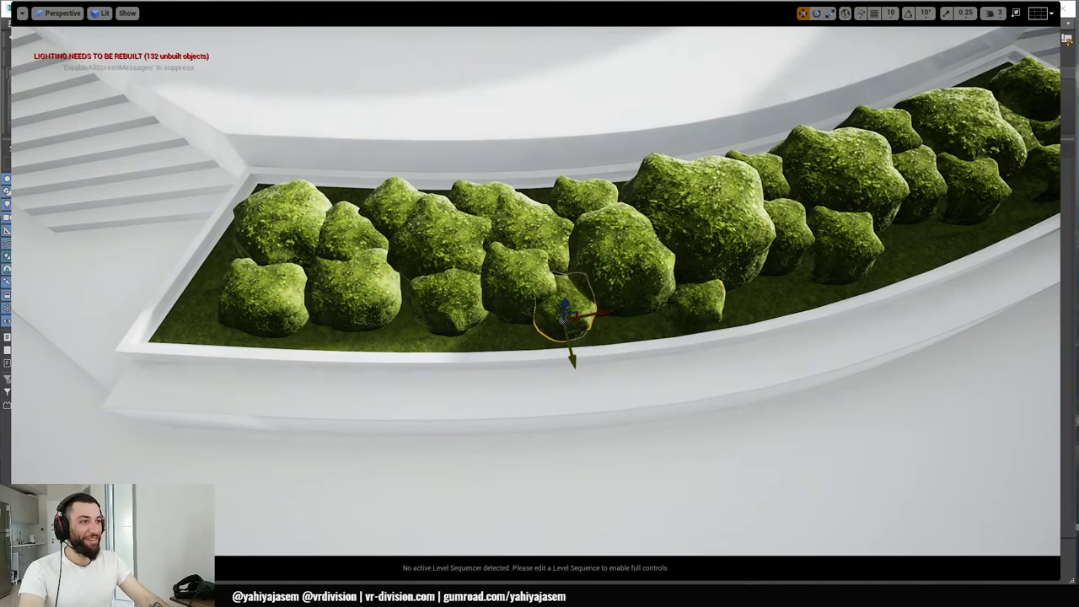
right_drag(587, 346, 584, 430)
key(f)
alt+drag(587, 345, 522, 350)
scroll(581, 346, down, 8)
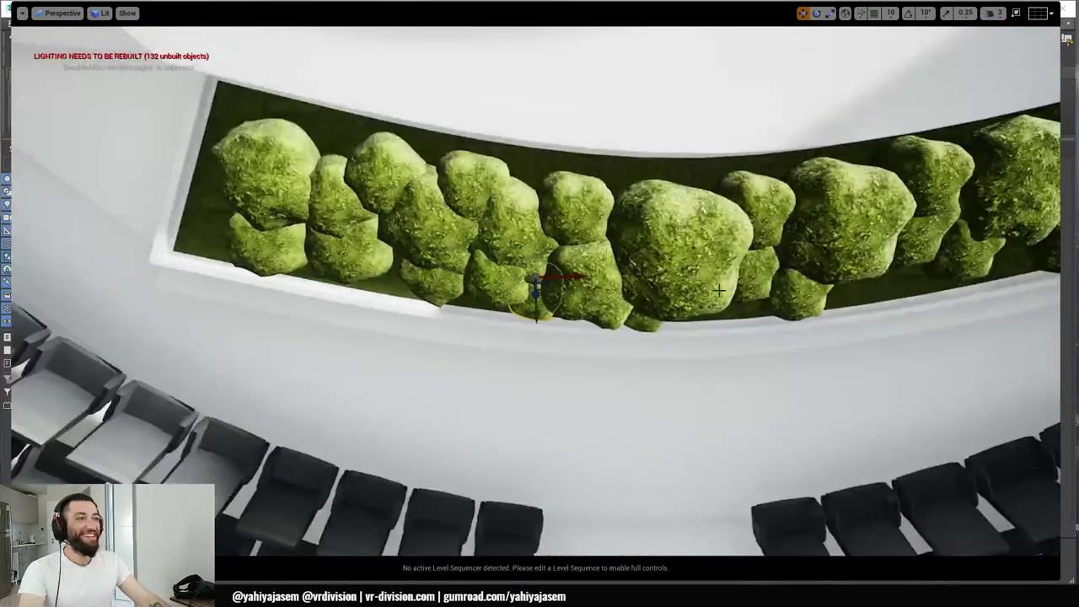
- Scale the front bush in the middle of the planter, right of the biggest bush, so it becomes flatter and slightly wider
click(675, 268)
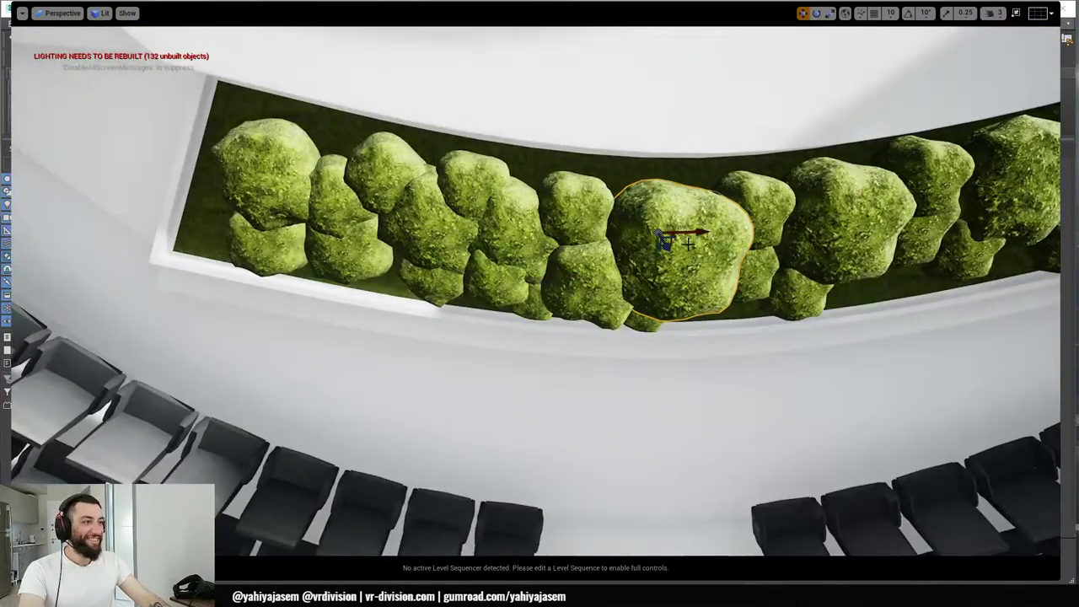
alt+drag(689, 243, 716, 234)
scroll(668, 289, down, 3)
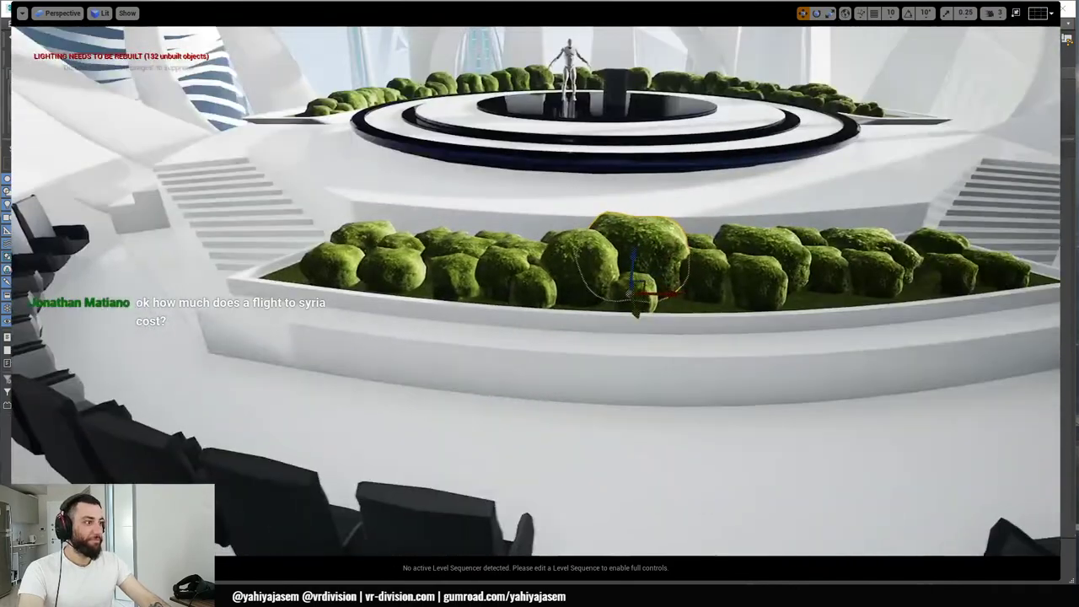
alt+drag(636, 311, 761, 335)
click(644, 287)
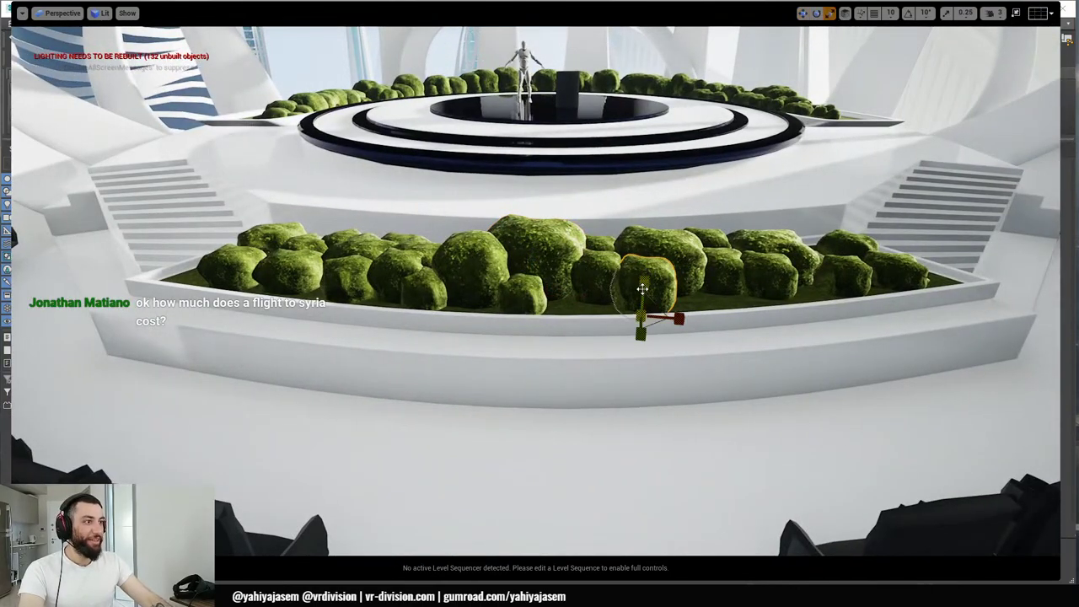
key(f)
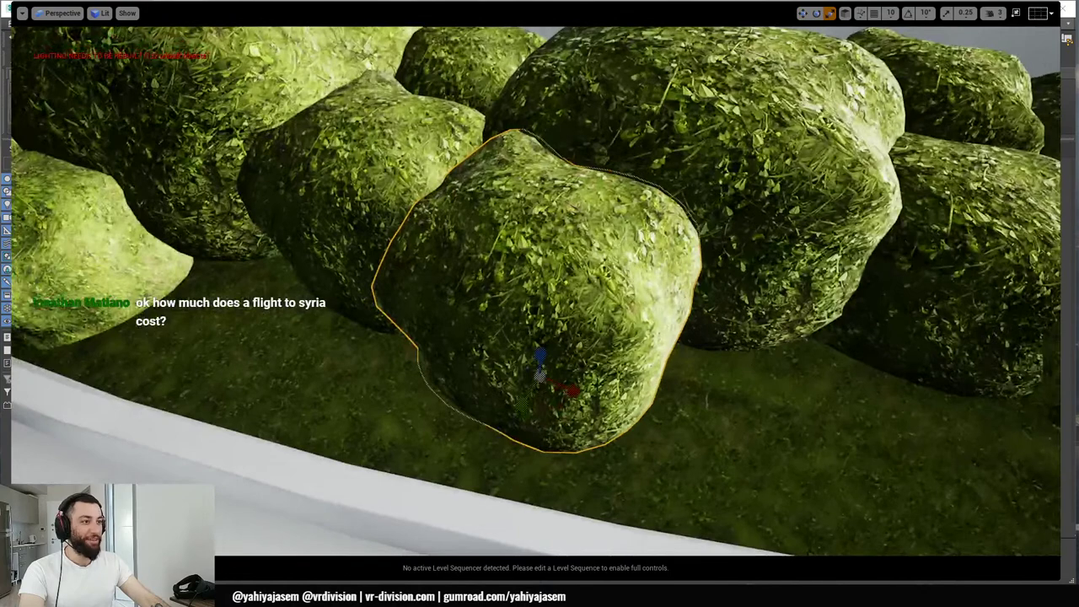
drag(543, 392, 531, 394)
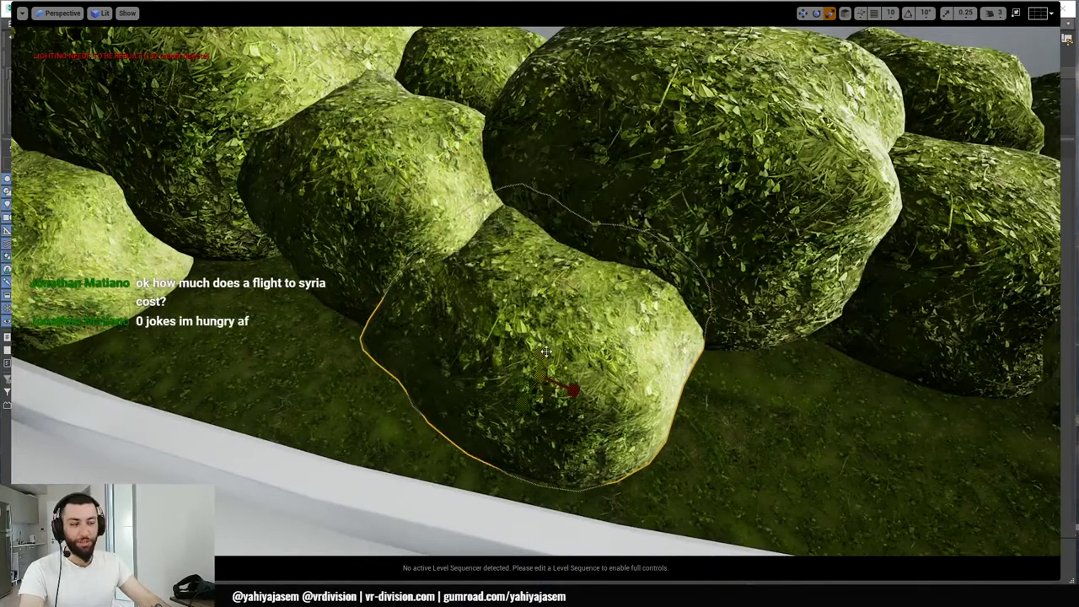
scroll(544, 354, down, 6)
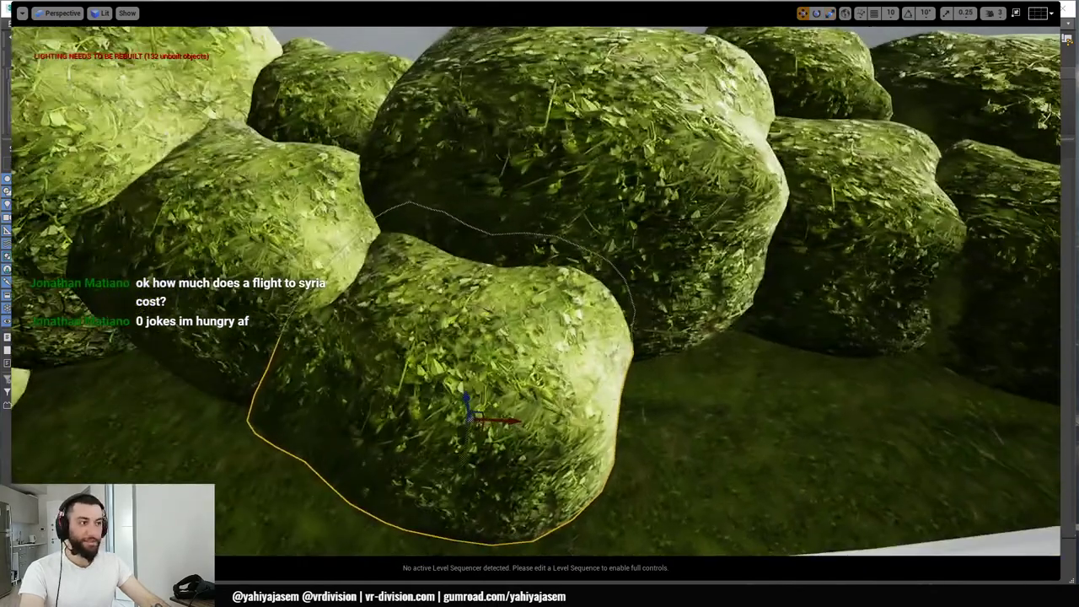
- Duplicate the flattened front bush into the gap to its right and rotate the copy slightly
alt+drag(519, 340, 606, 337)
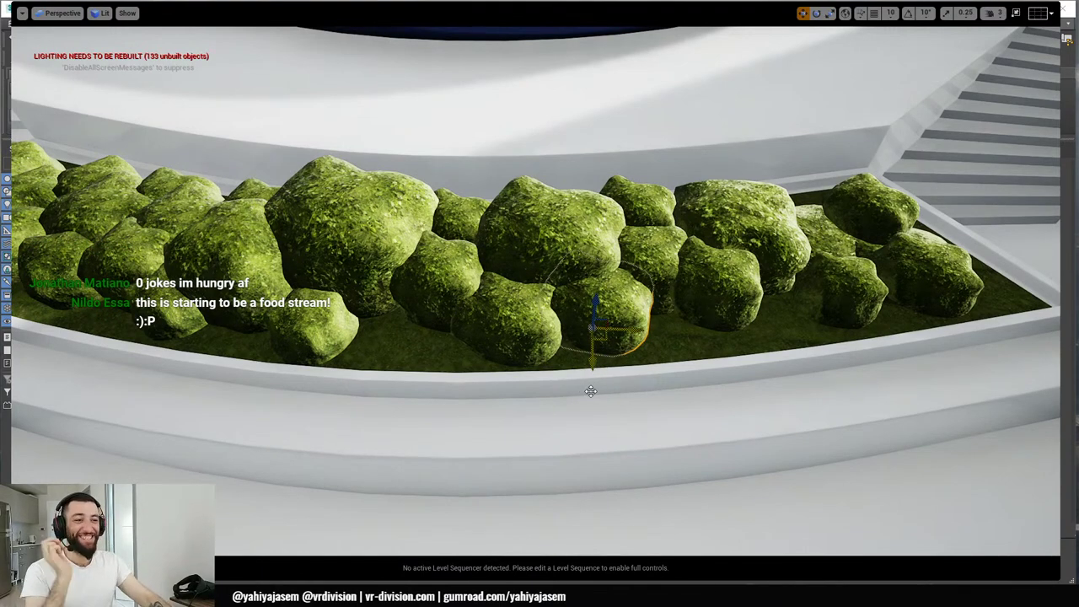
key(e)
drag(572, 367, 628, 371)
key(w)
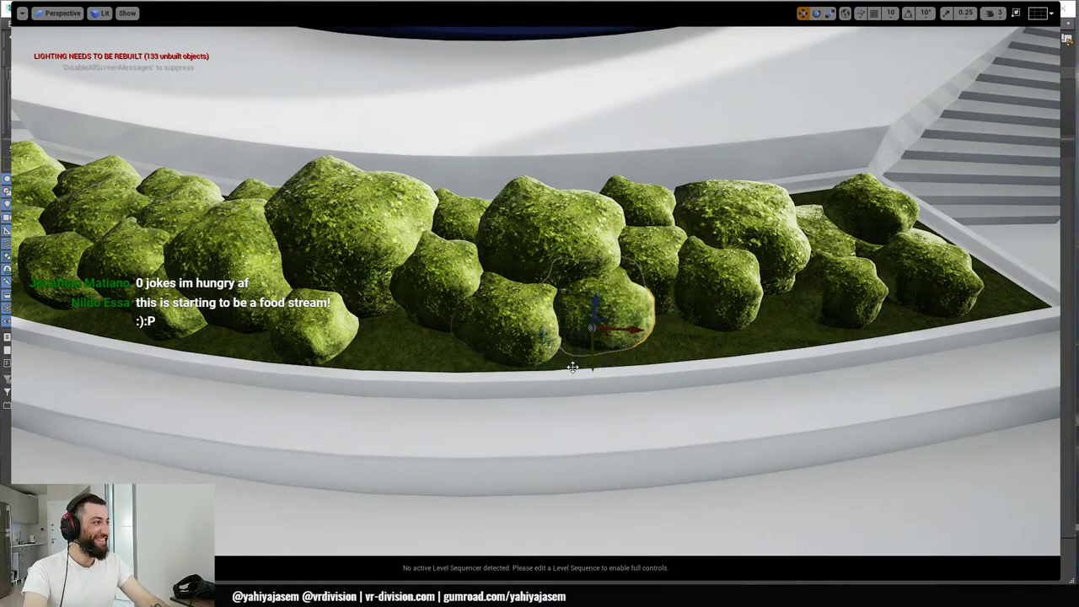
- Duplicate that front bush into the gap along the front edge, beside the small bush in front of the biggest one
right_drag(572, 368, 555, 421)
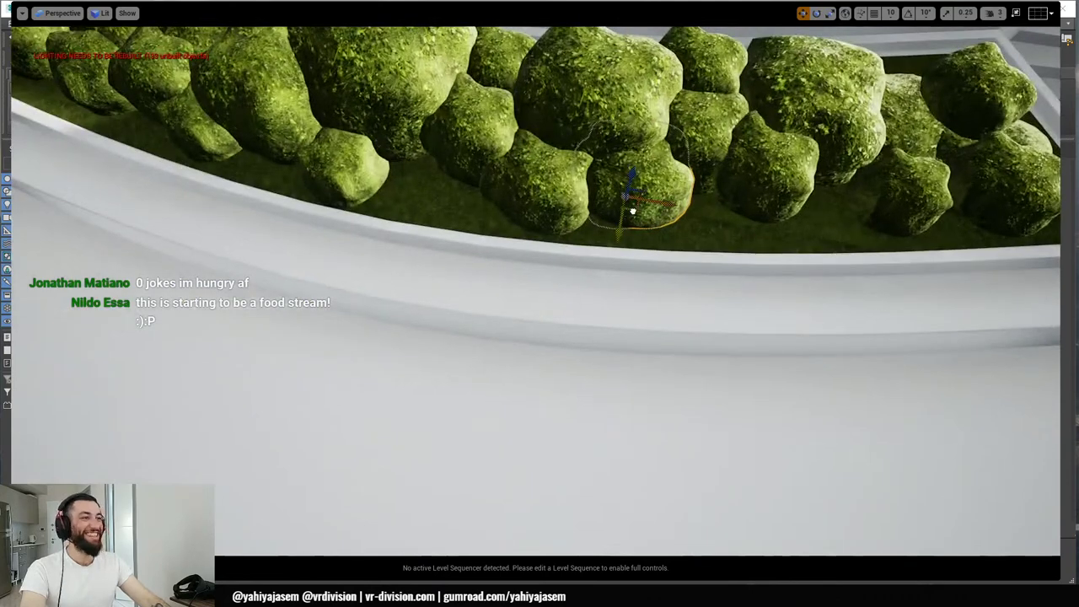
alt+drag(632, 211, 451, 199)
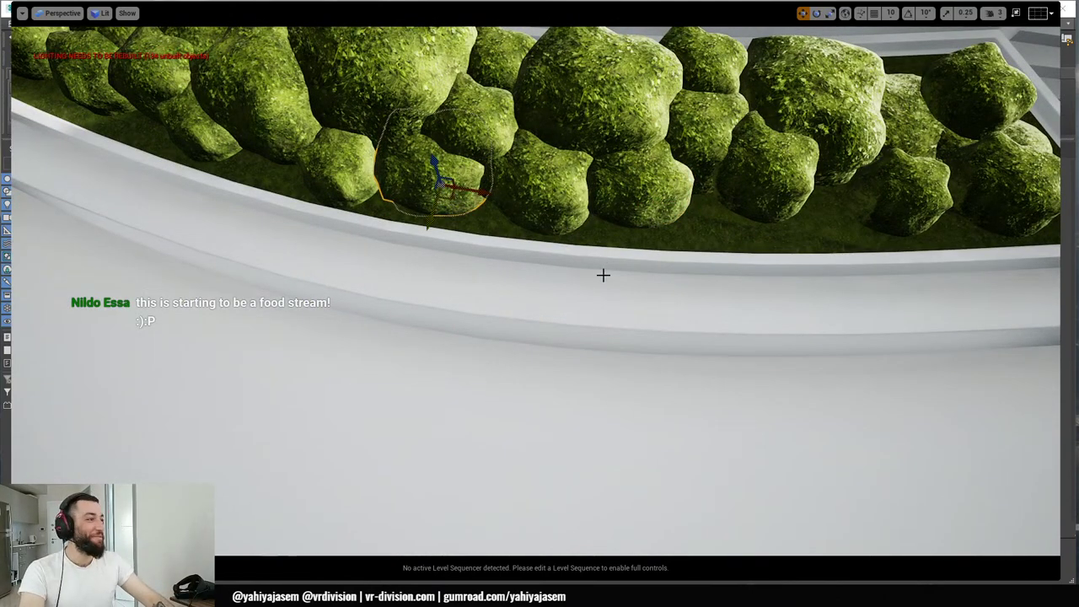
scroll(603, 275, down, 10)
scroll(603, 275, up, 4)
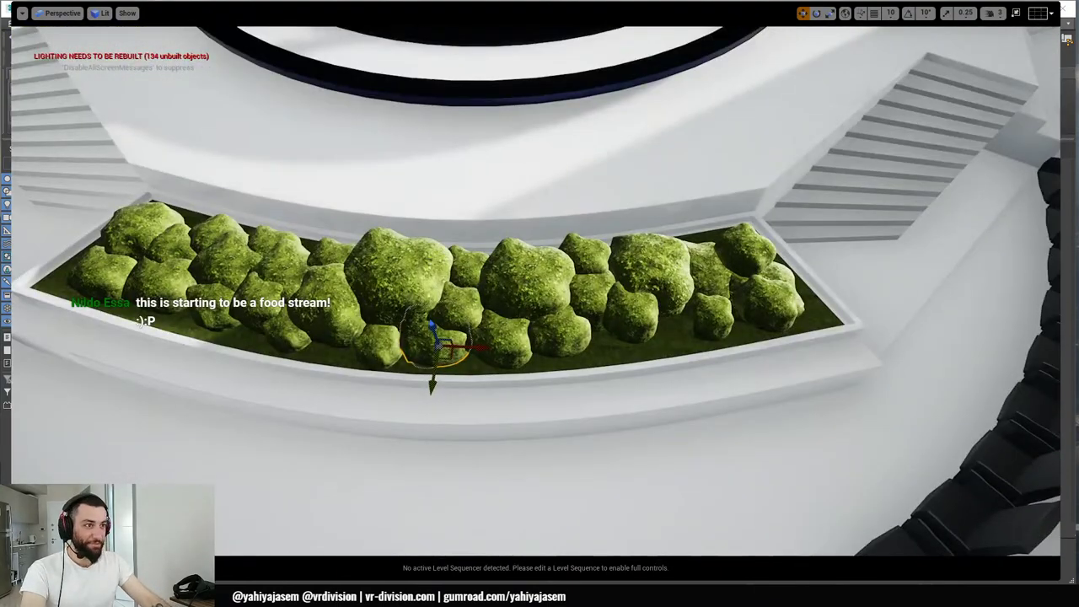
- Shift the large bush right of the biggest one closer to it and slightly toward the planter's front edge
drag(438, 344, 509, 313)
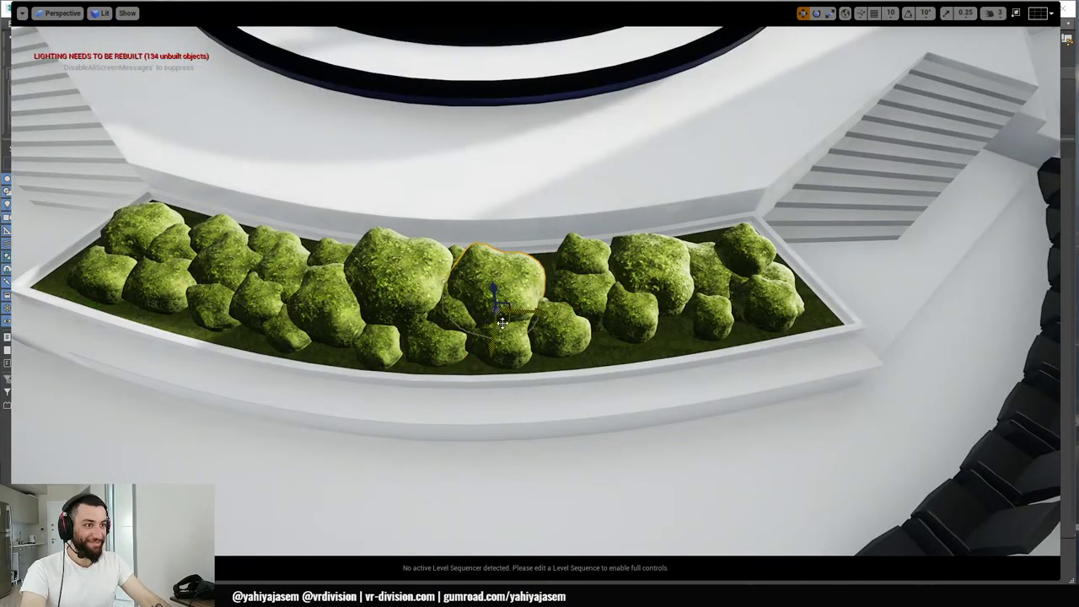
click(510, 329)
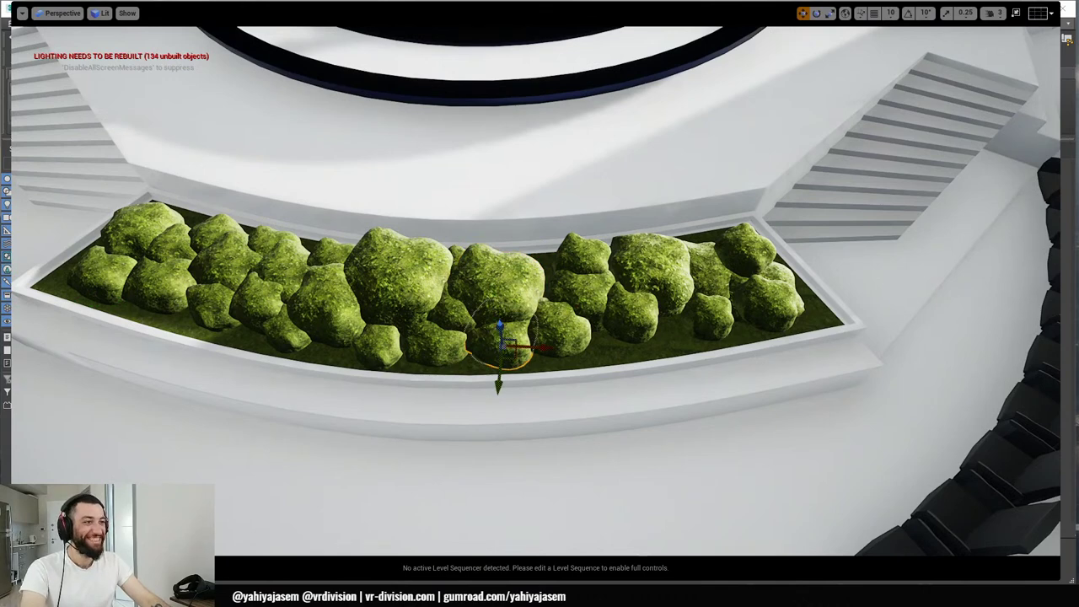
click(510, 317)
drag(508, 320, 511, 324)
key(r)
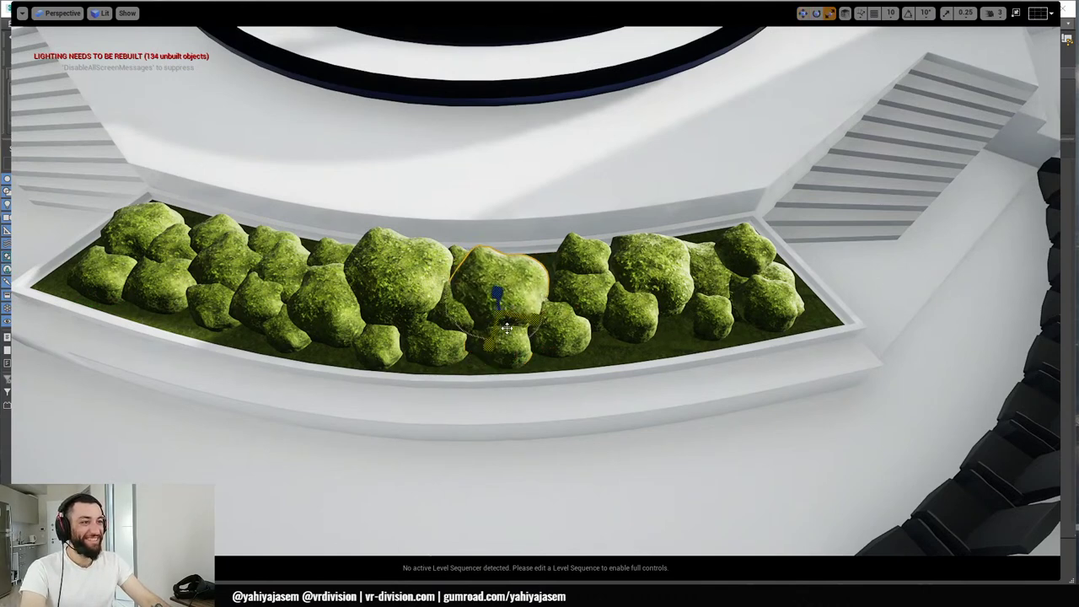
key(w)
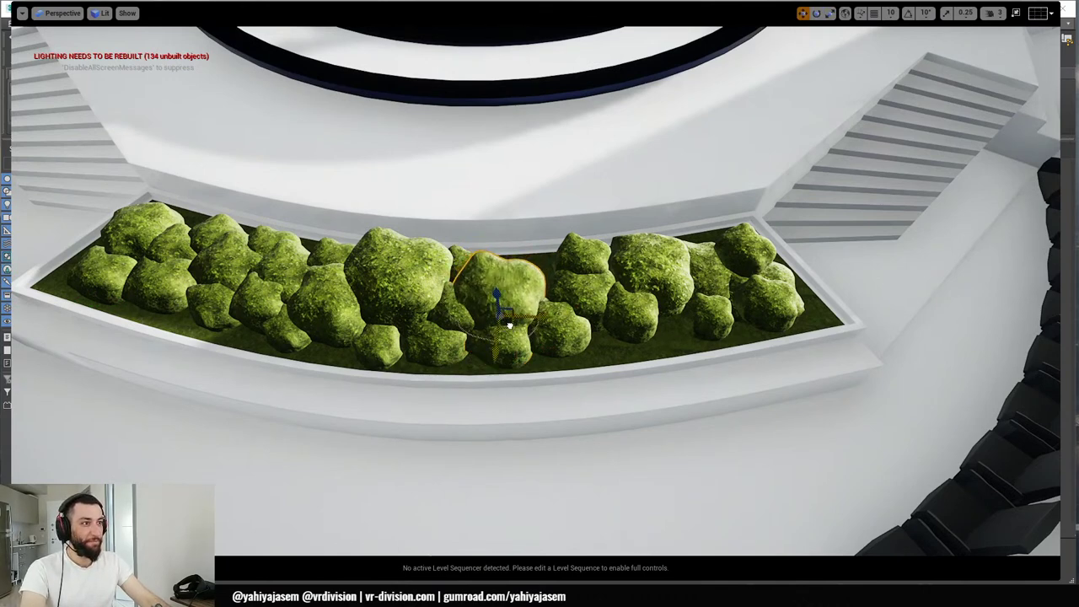
- Switch to PureRef and examine the stage hall concept images enlarged in full screen
key(alt+Tab)
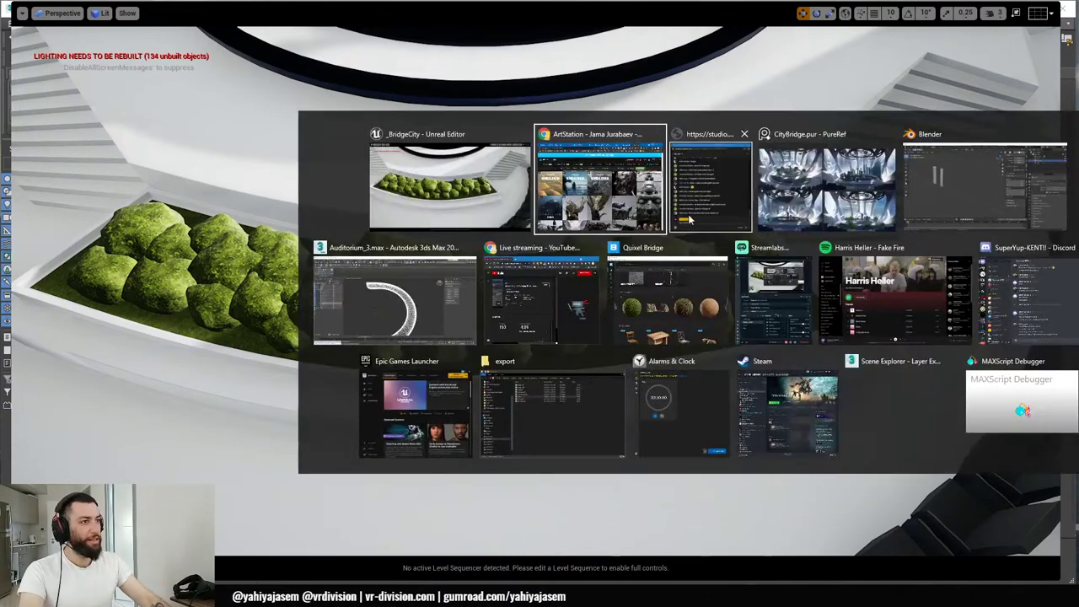
alt+click(822, 177)
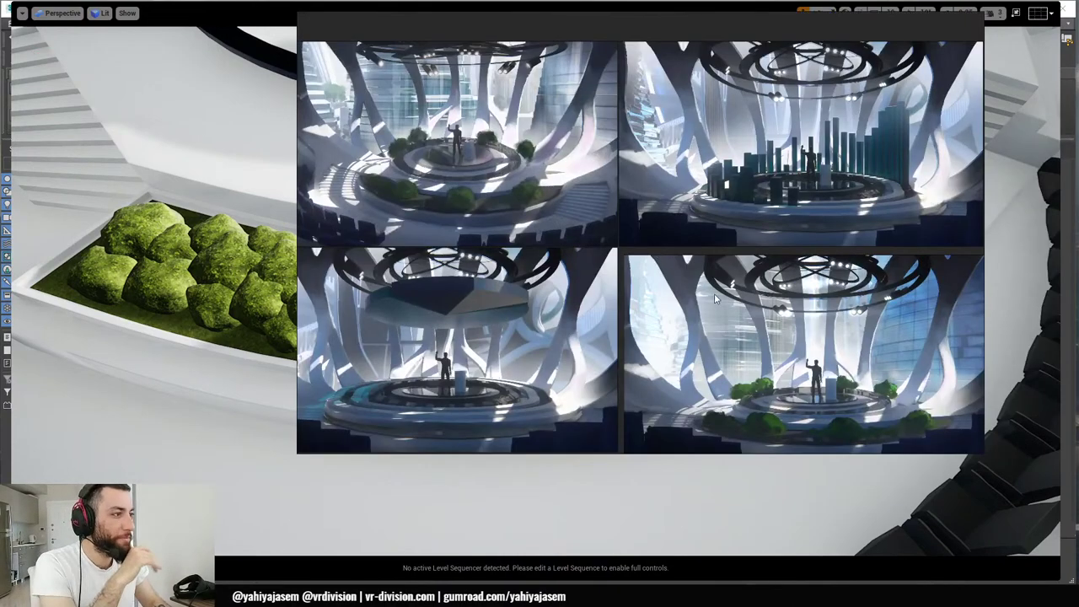
scroll(715, 298, down, 3)
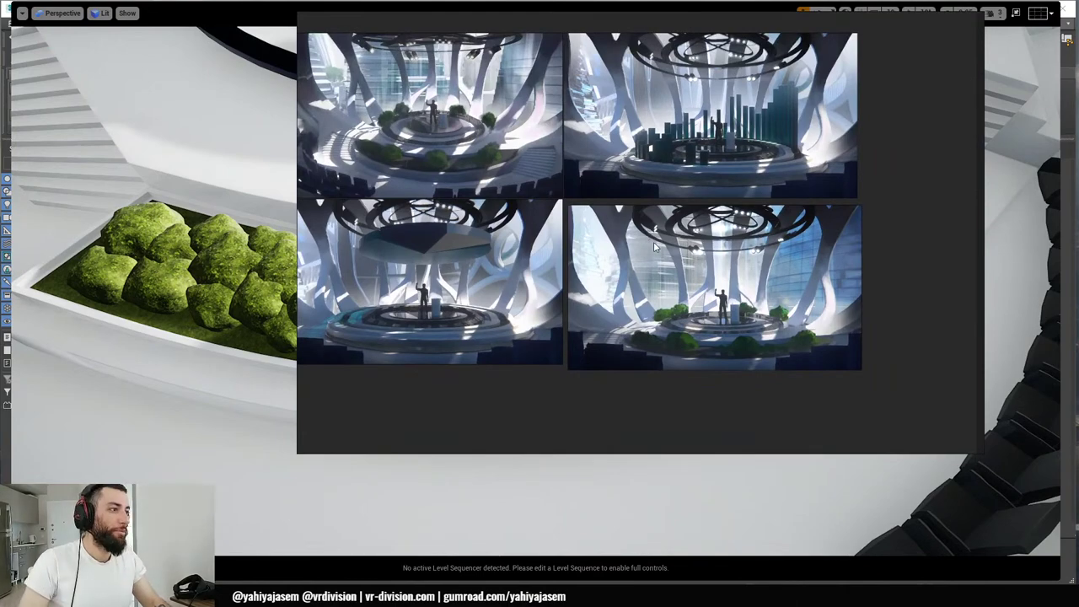
key(ctrl+f)
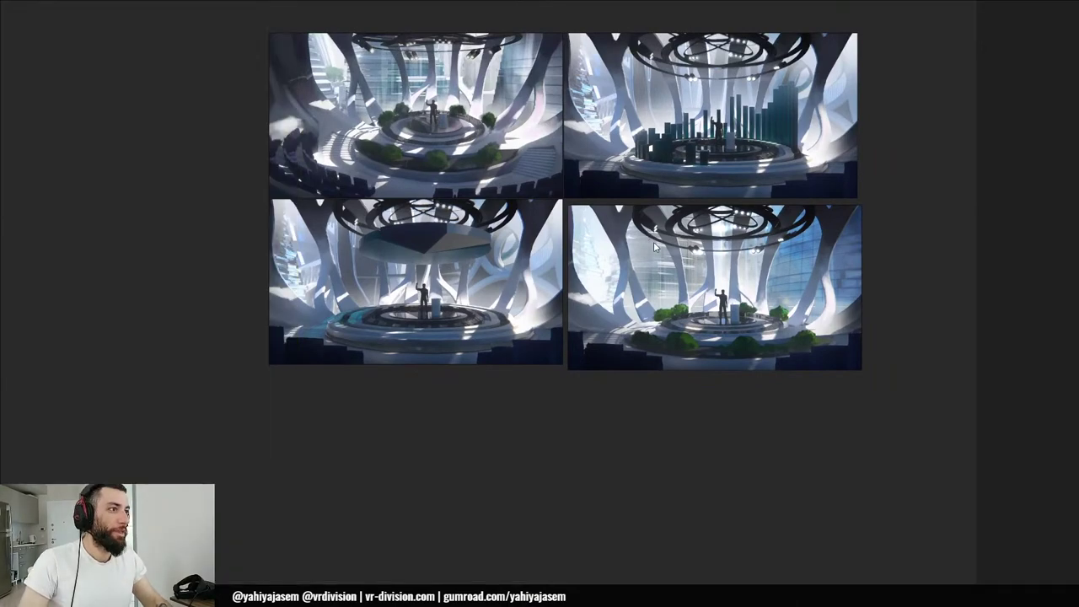
scroll(495, 246, up, 3)
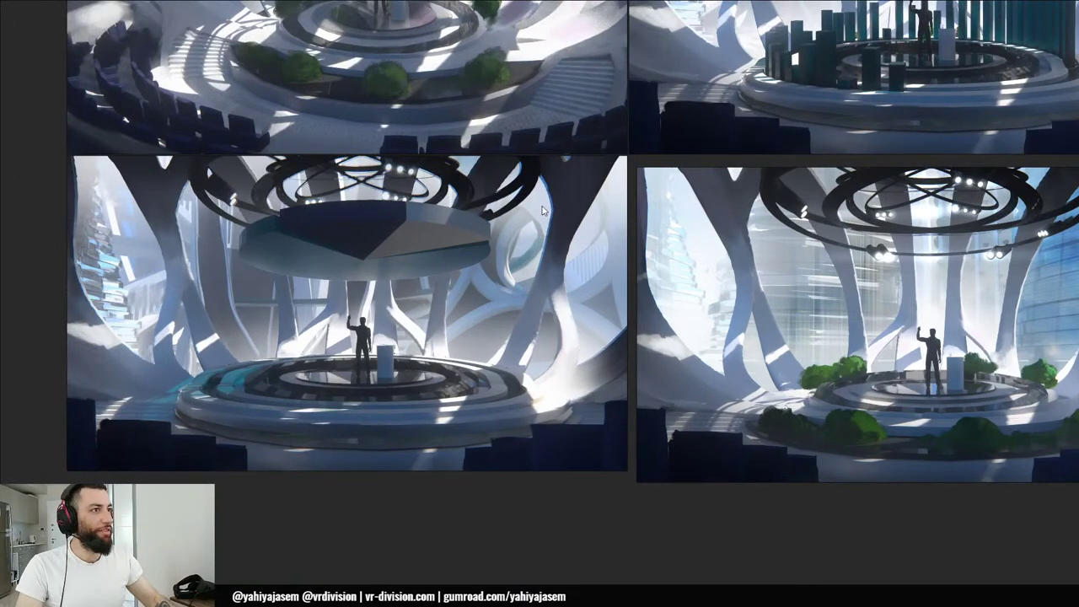
- Switch to 3ds Max and isolate the round stage floor and the curved planter in the Top view
key(alt+Tab)
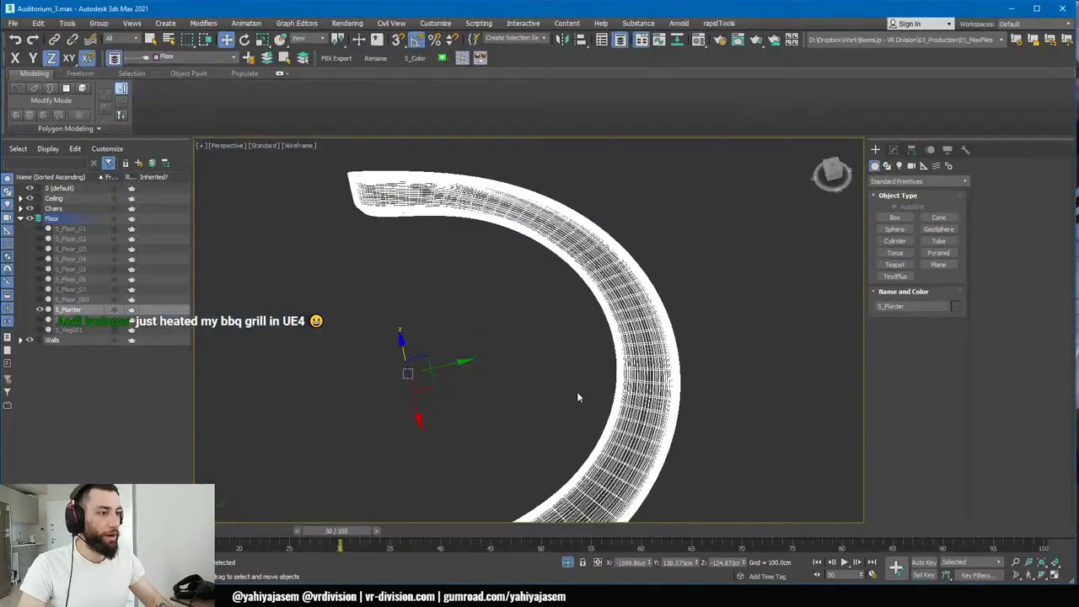
key(t)
middle_drag(564, 489, 569, 297)
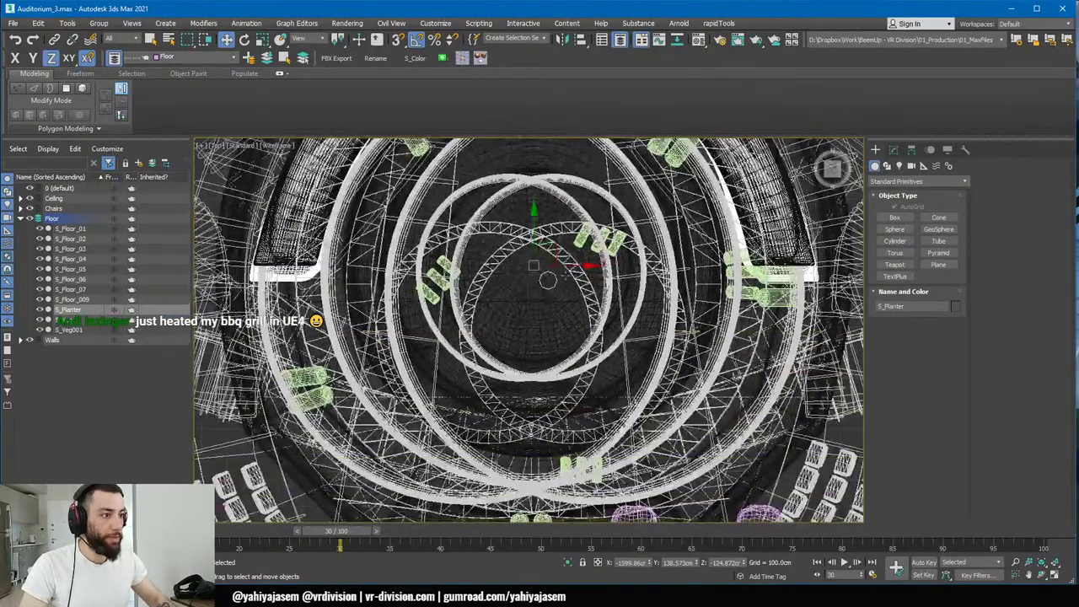
scroll(557, 297, up, 4)
ctrl+click(841, 441)
key(alt+q)
click(758, 406)
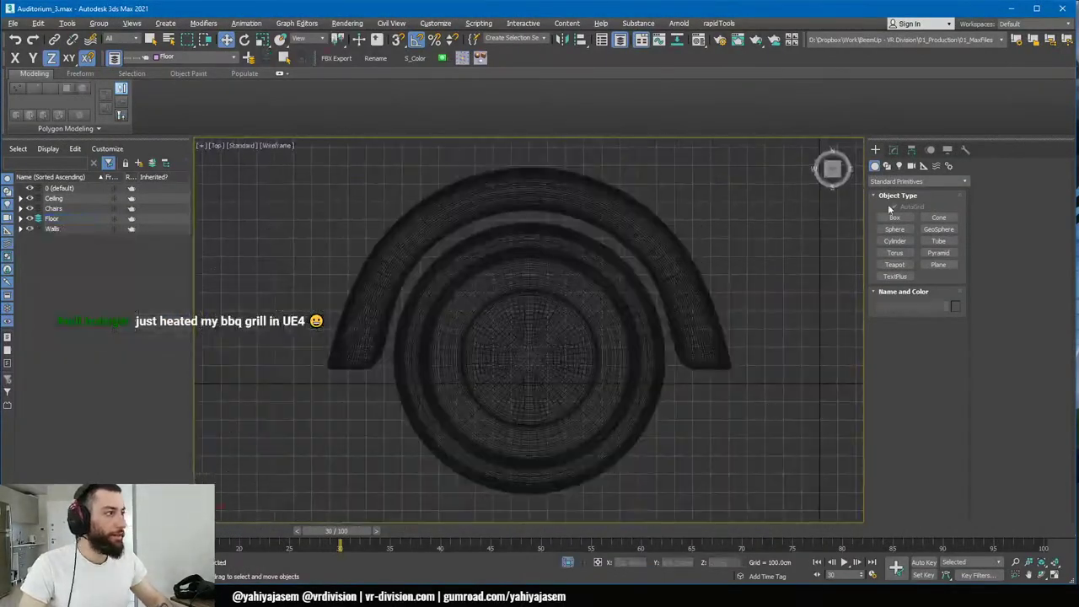
- Create an eight-sided cylinder at the stage's centre, about 375 cm in radius and 37 cm high
key(alt+c)
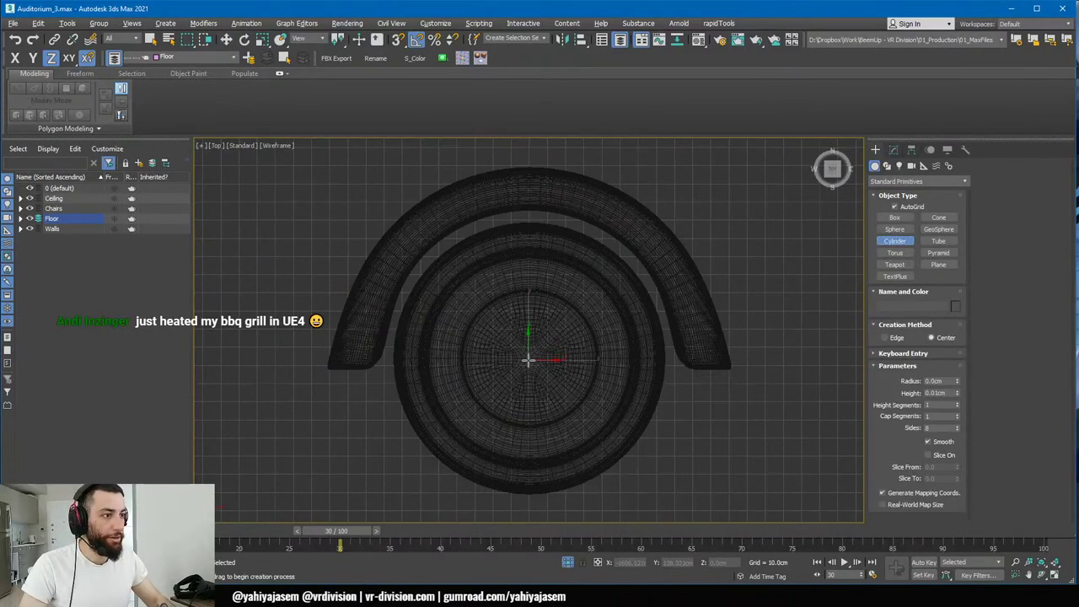
drag(529, 360, 581, 402)
key(f)
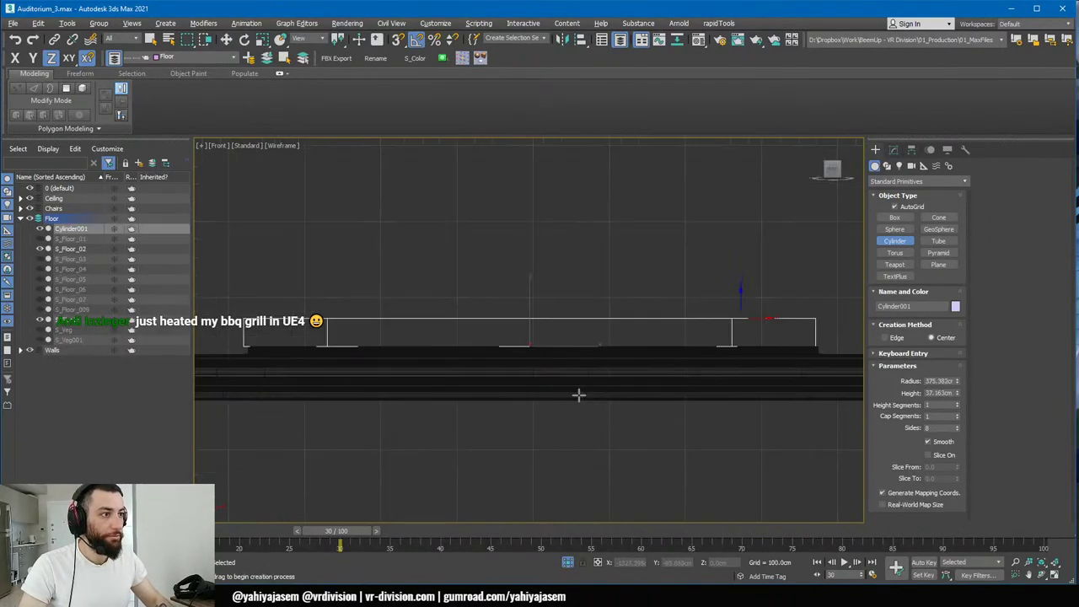
- Raise the cylinder above the stage to a Z position of about 304.5 cm and display the model shaded
key(w)
drag(531, 299, 527, 132)
alt+middle_drag(527, 132, 731, 238)
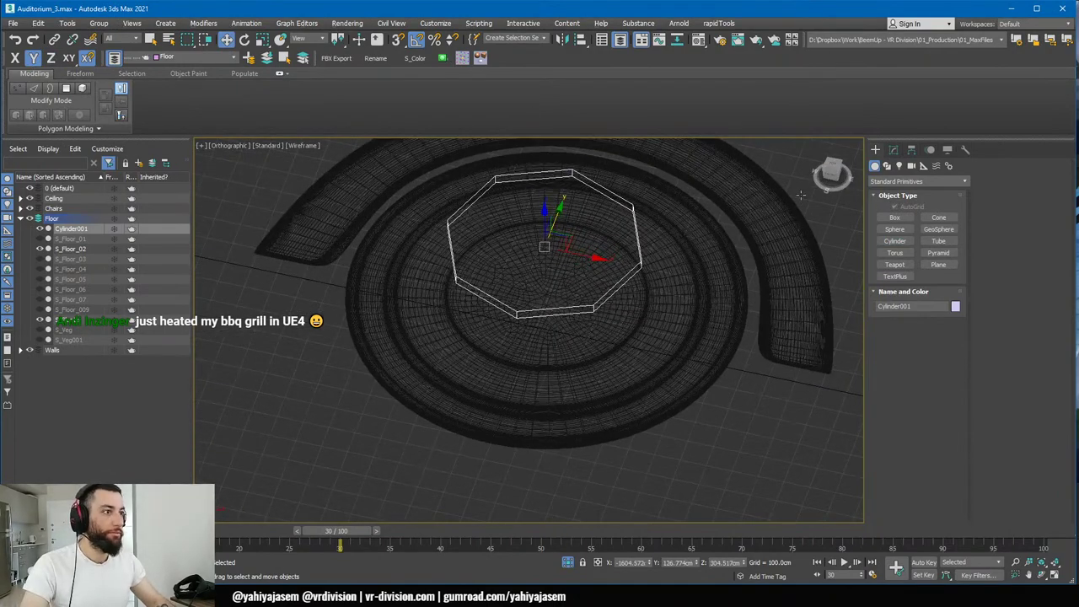
key(F3)
scroll(546, 460, down, 2)
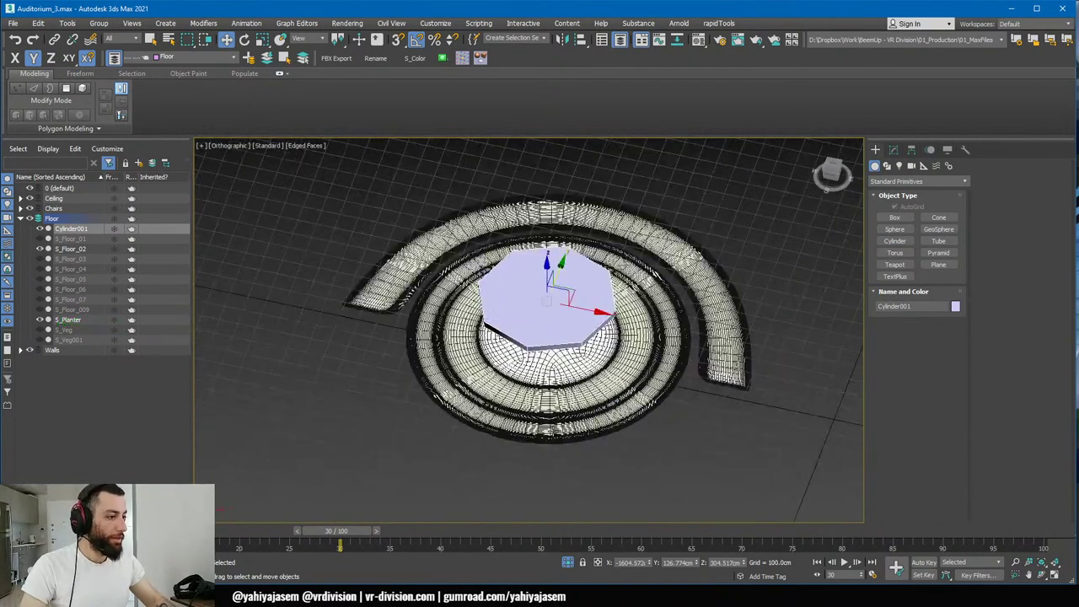
alt+middle_drag(545, 460, 530, 440)
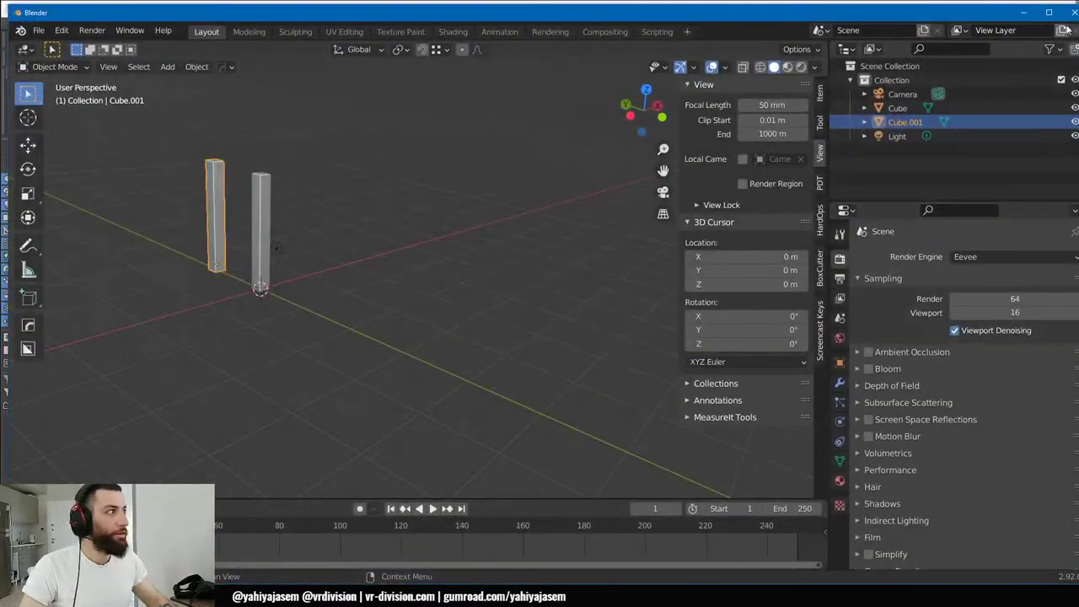
- Close Blender without saving the untitled scene
key(ctrl+q)
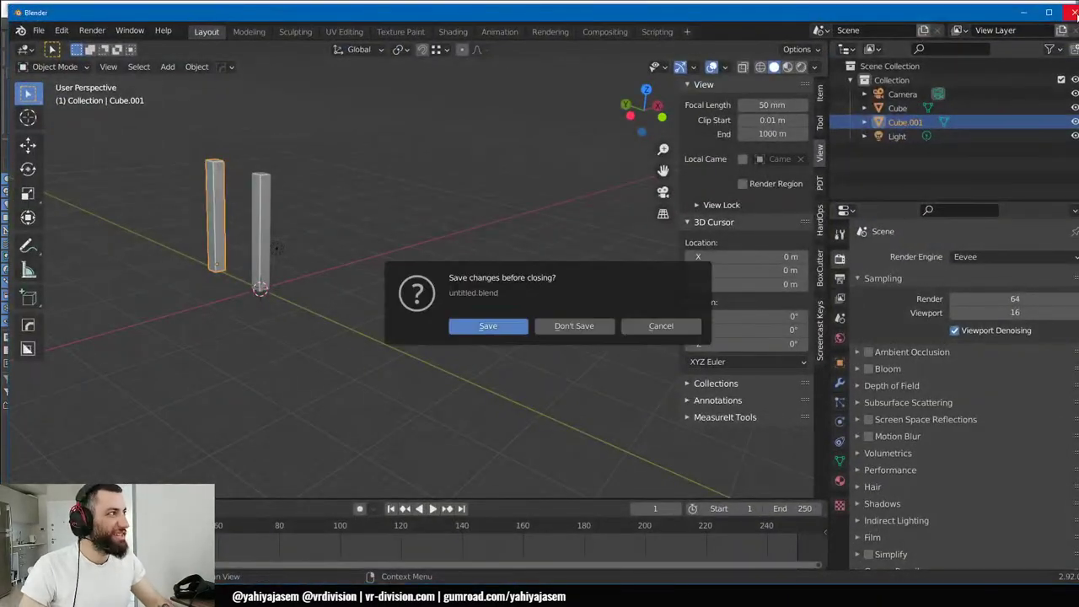
click(573, 325)
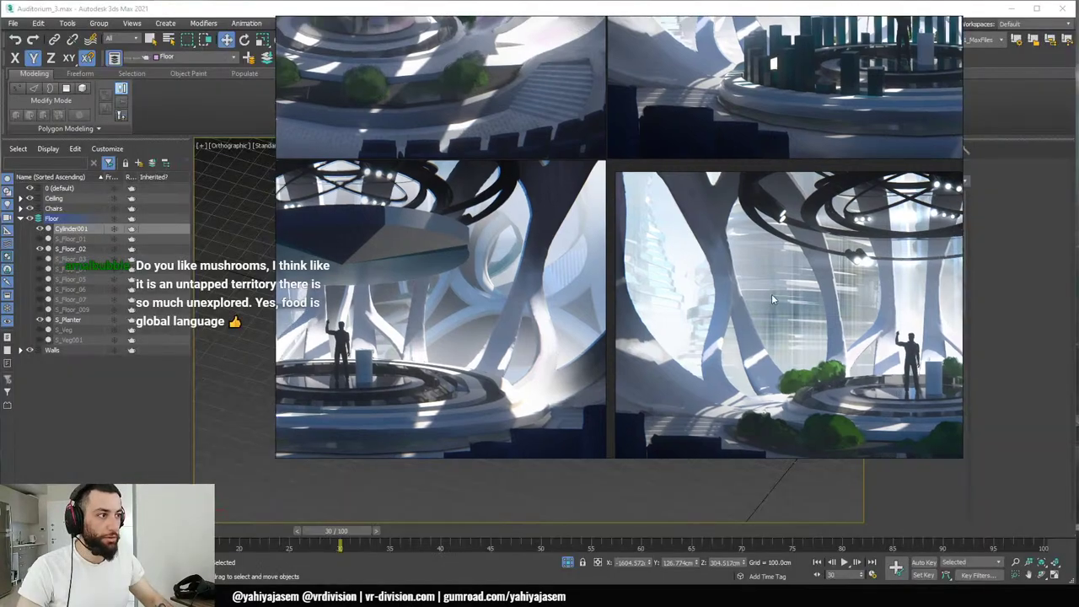
- Switch to PureRef and examine the four stage hall concept images, especially the disc floating above the stage
drag(772, 293, 522, 360)
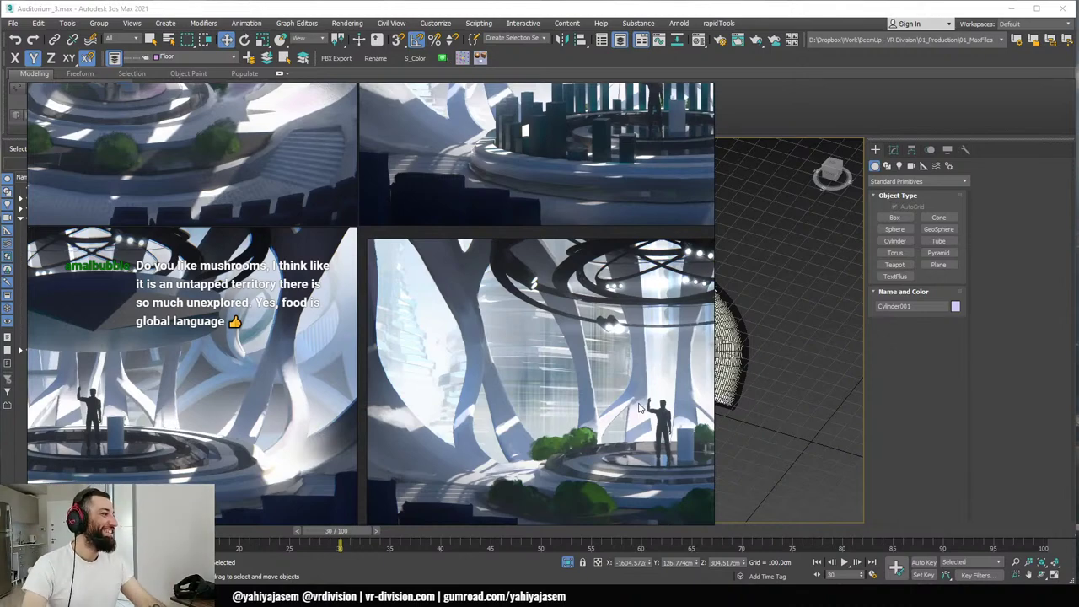
scroll(640, 388, down, 4)
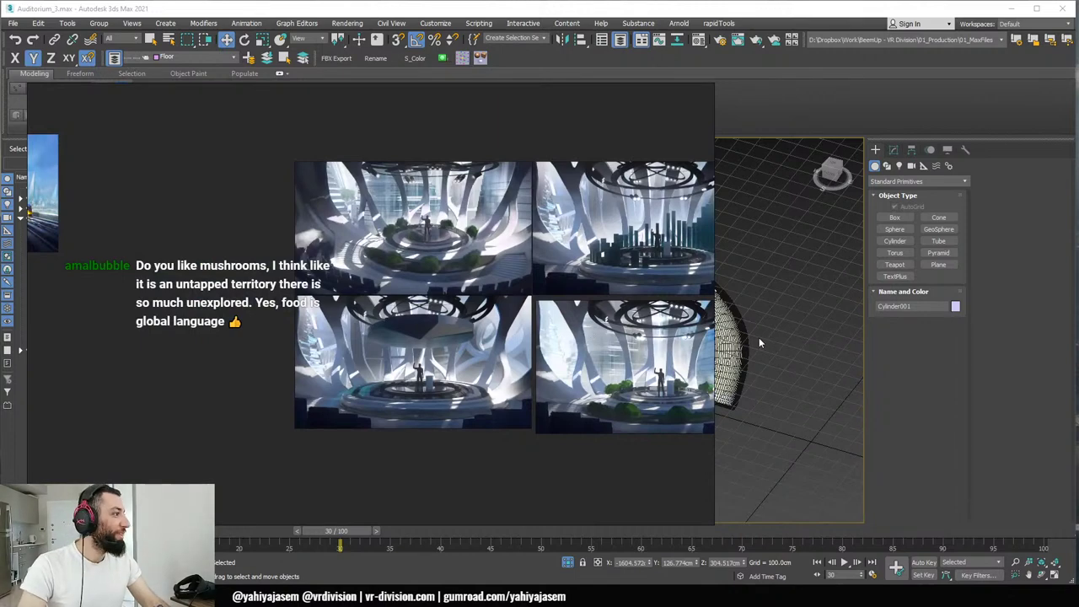
scroll(759, 342, up, 2)
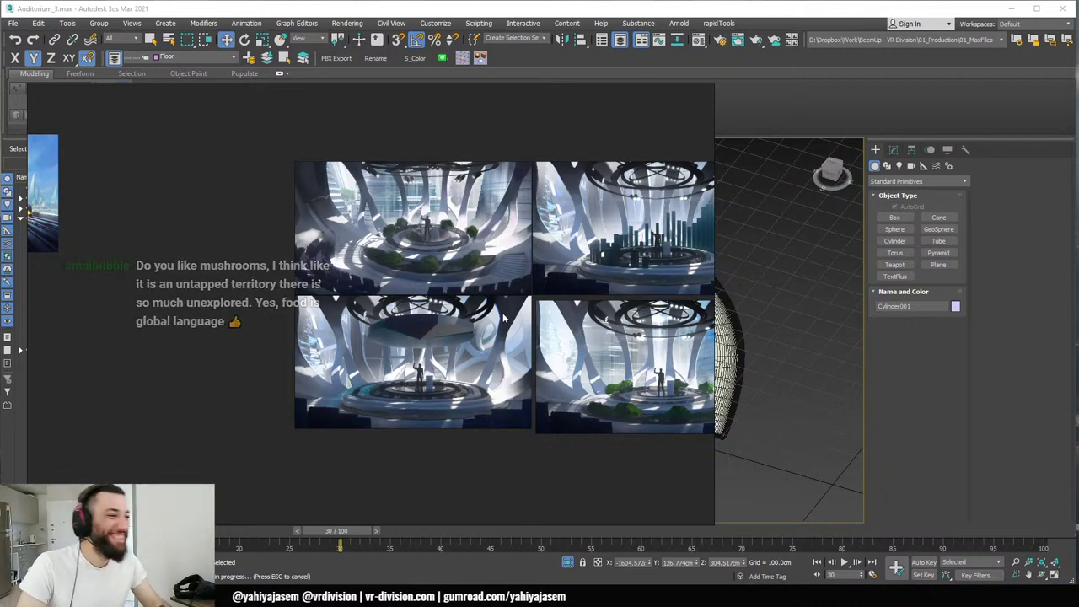
scroll(516, 317, down, 2)
middle_drag(516, 317, 498, 331)
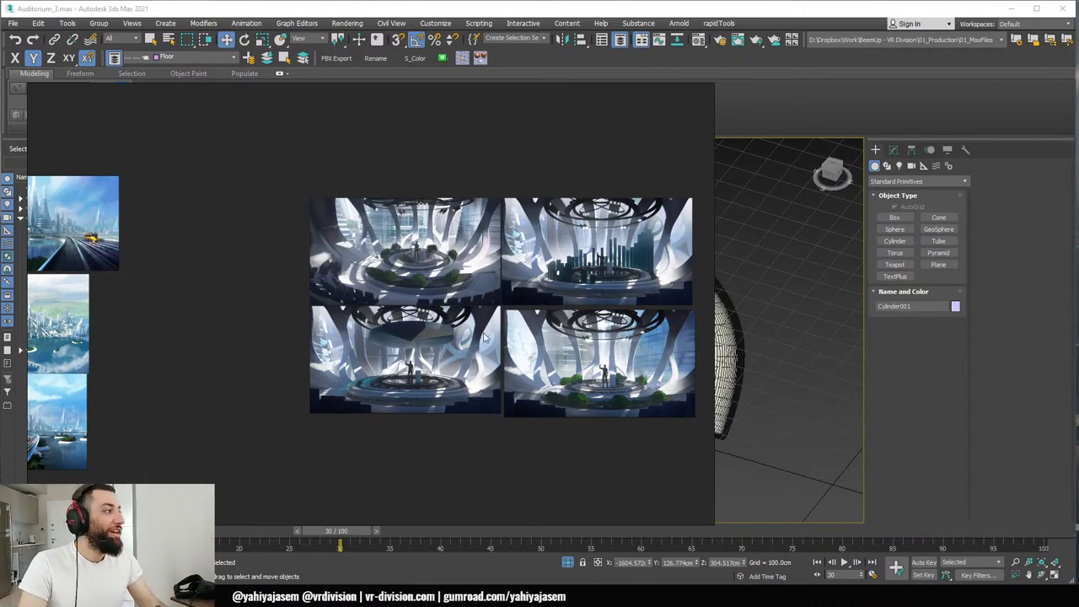
middle_drag(410, 302, 407, 302)
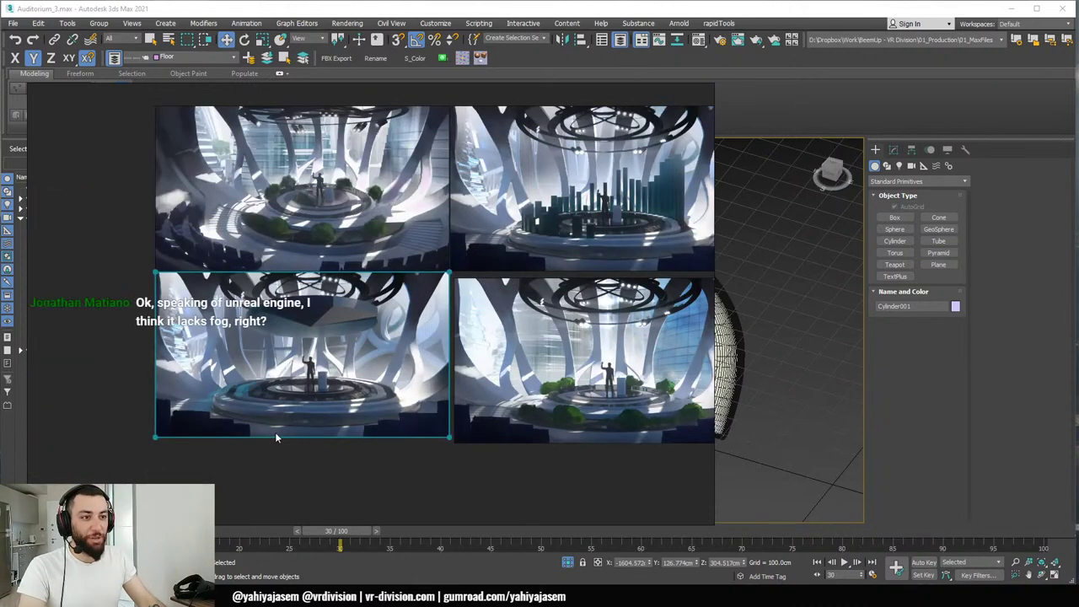
click(259, 456)
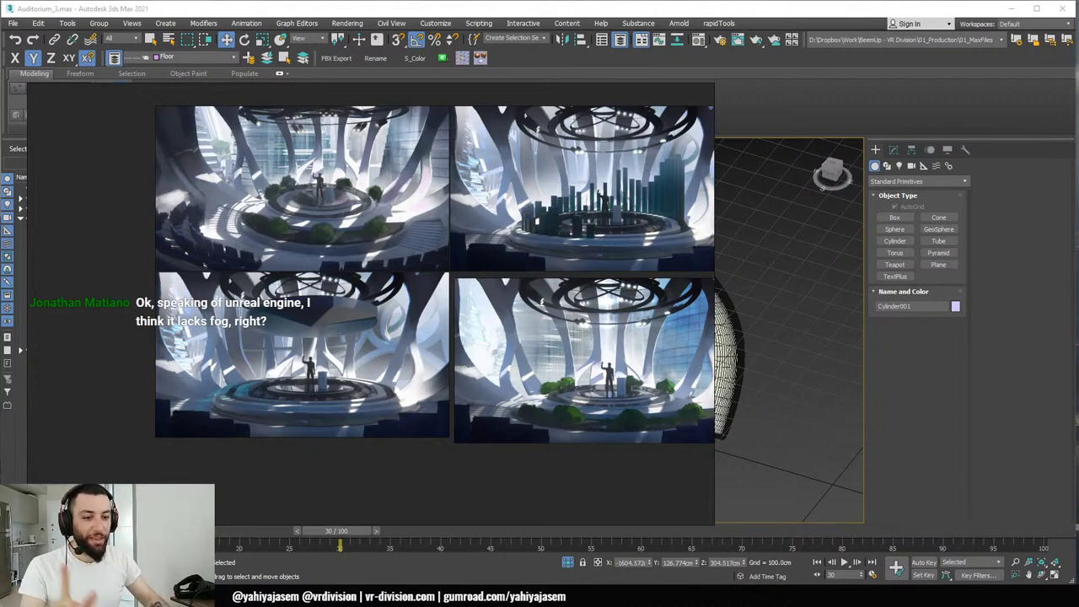
- Switch to the browser, search Google for "cgcup" in a new tab and open the CGCUP website
key(alt+Tab)
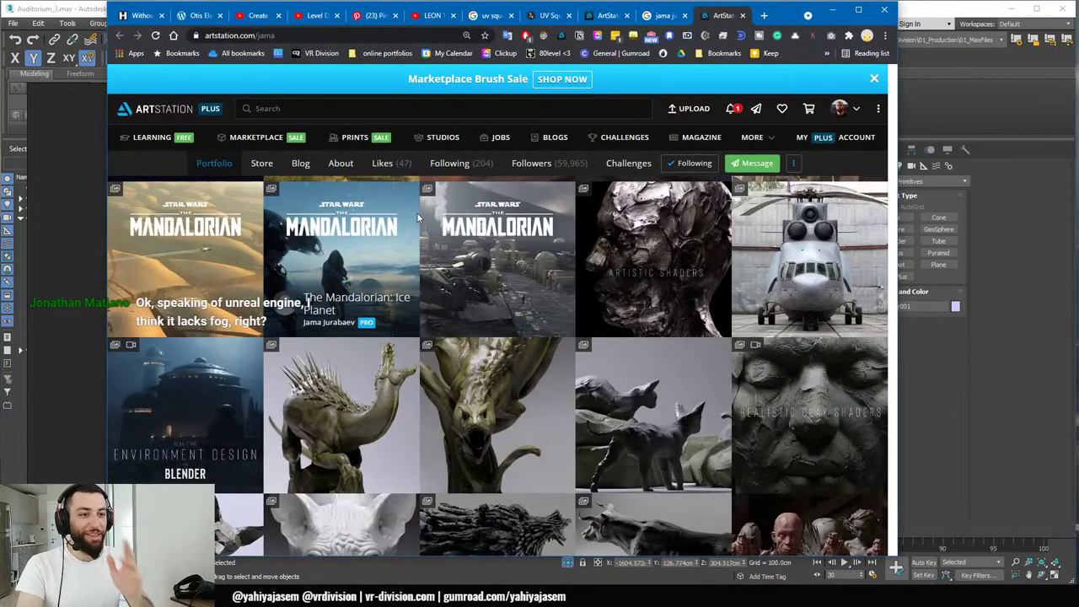
key(ctrl+t)
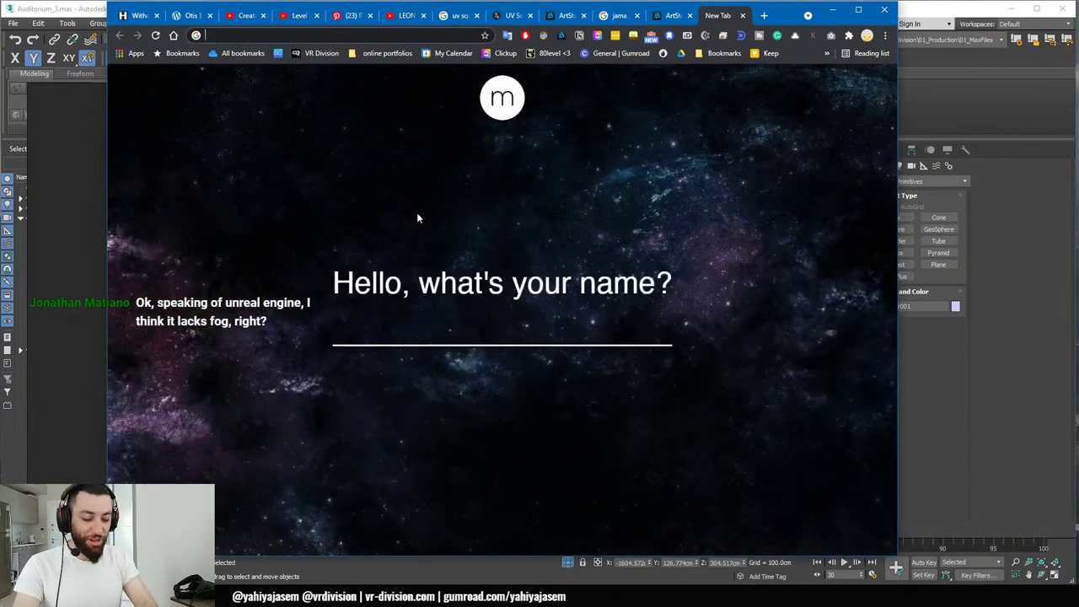
text(scgclu)
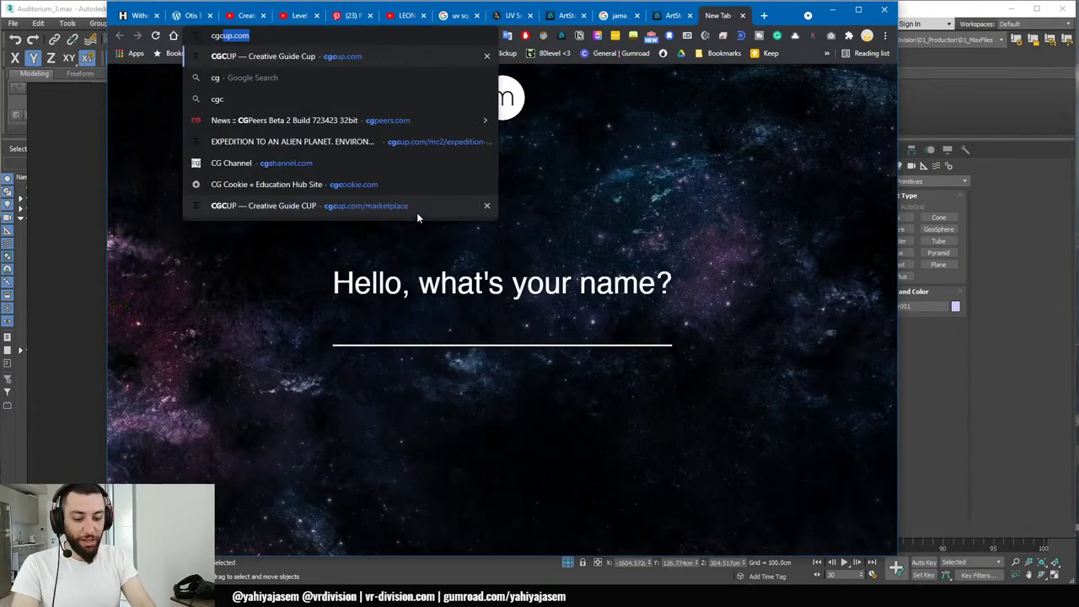
text(p)
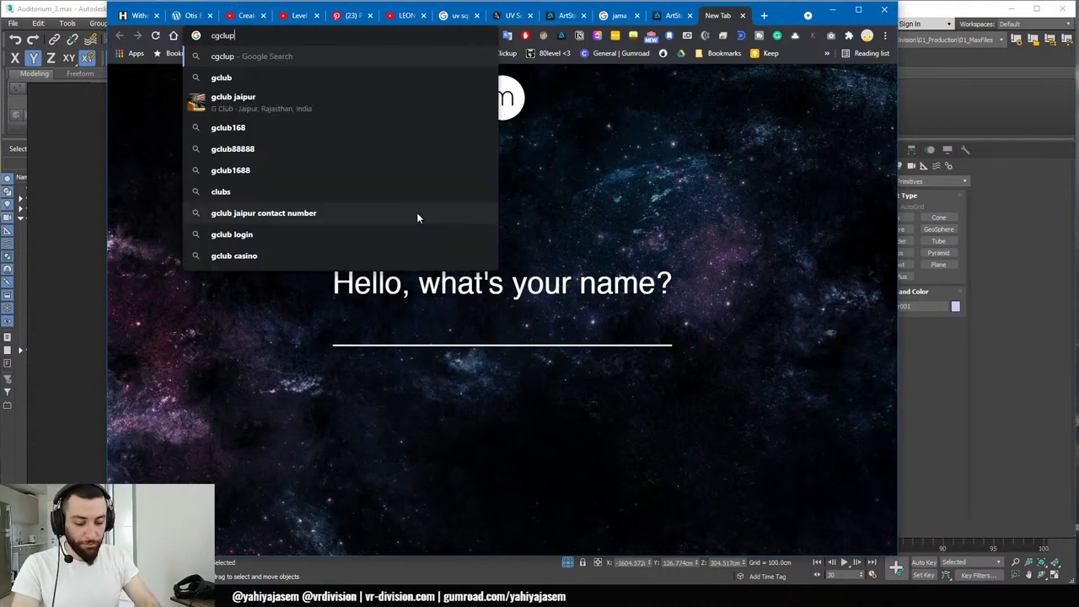
key(Return)
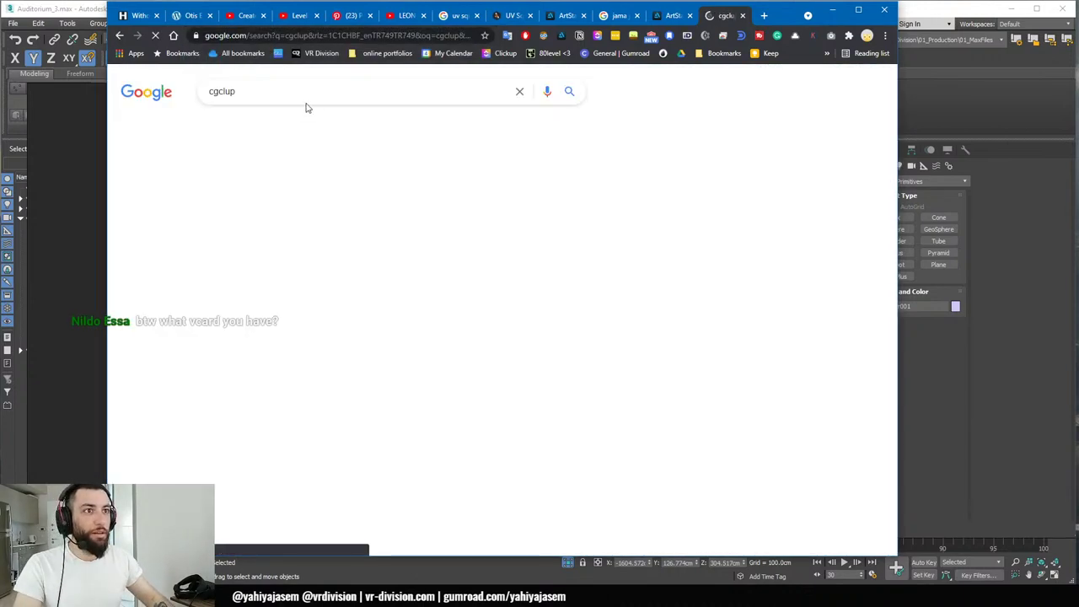
double_click(298, 90)
text(cgcup)
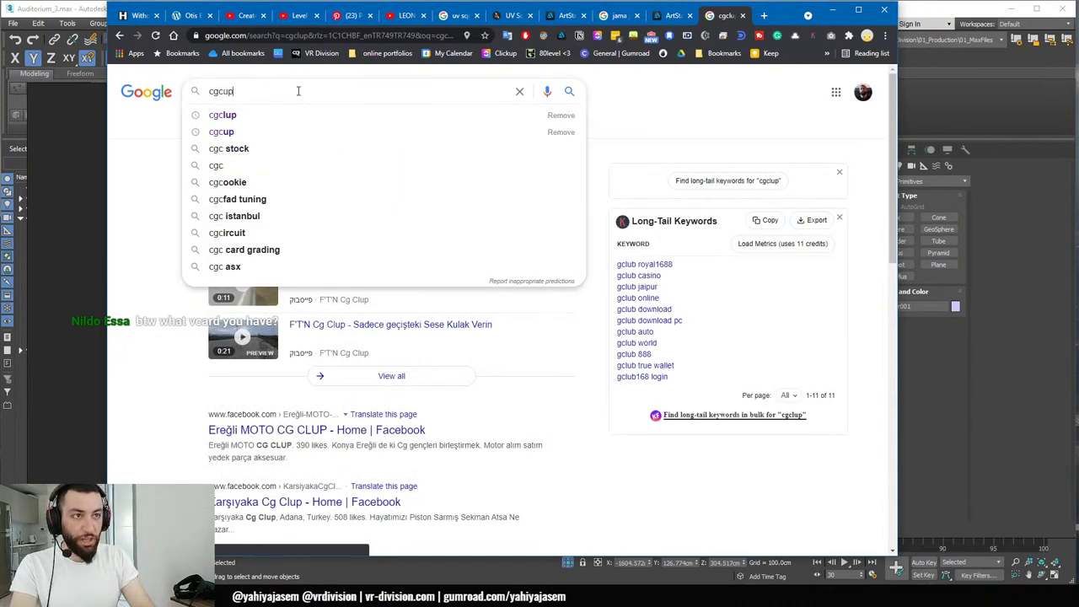
key(Return)
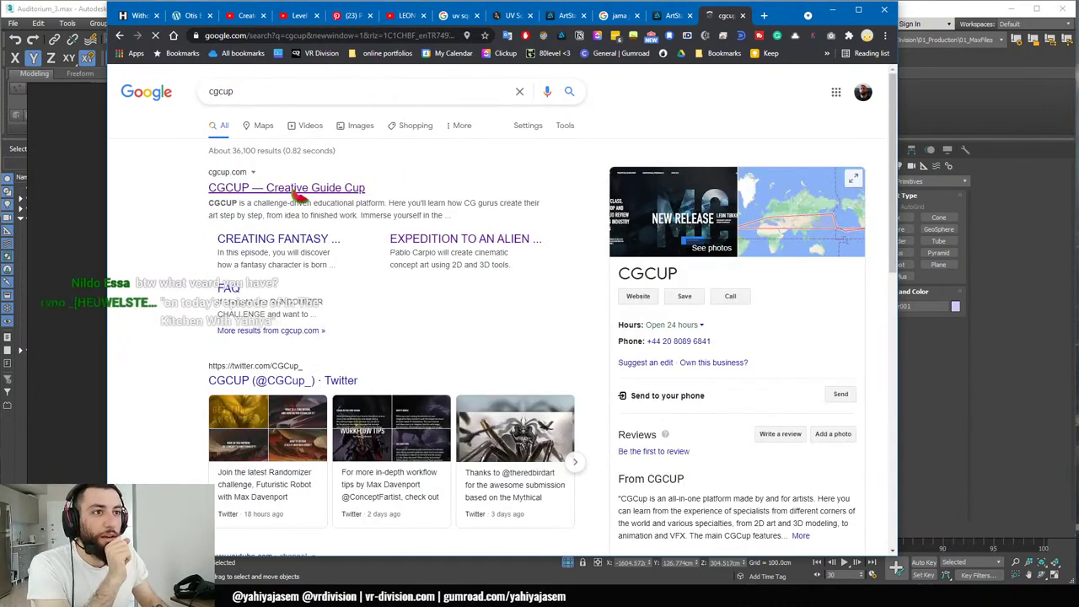
click(297, 191)
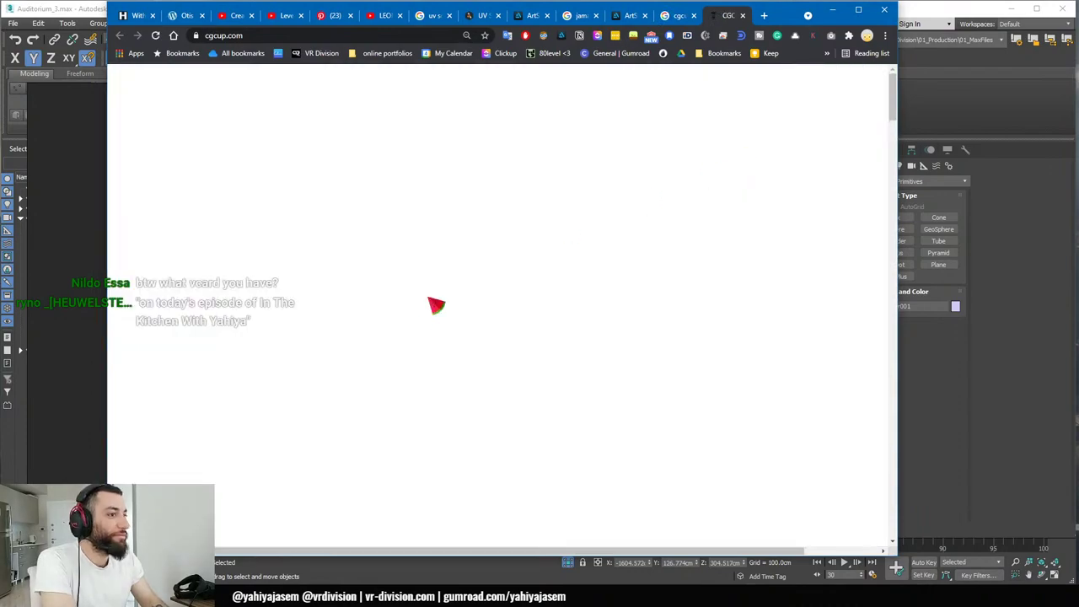
- Look through the CGCUP home page from the top artists to the list of challenge speakers
scroll(472, 287, down, 6)
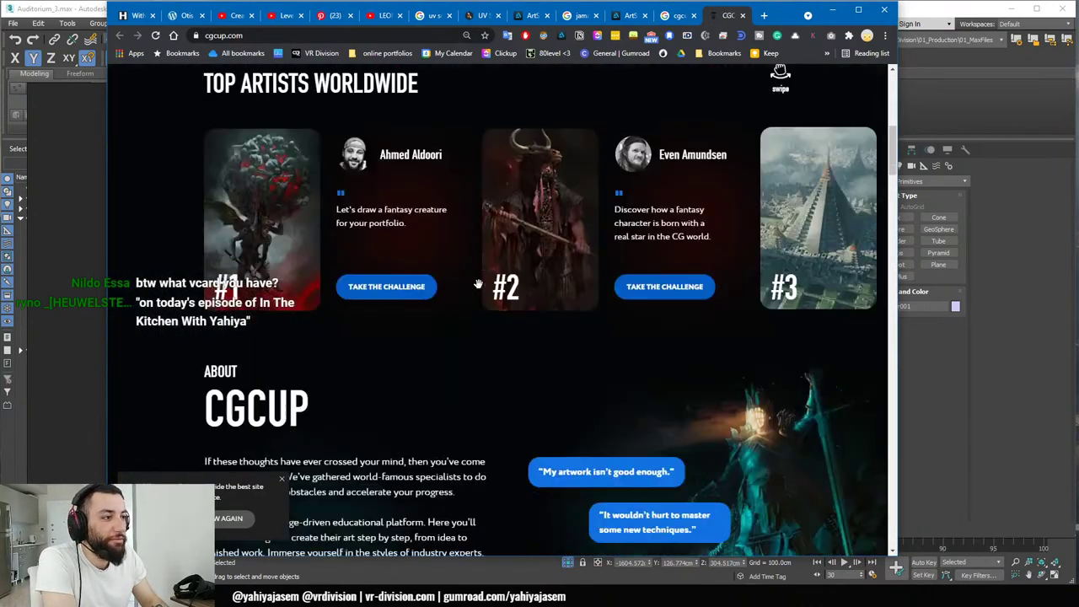
scroll(487, 289, up, 8)
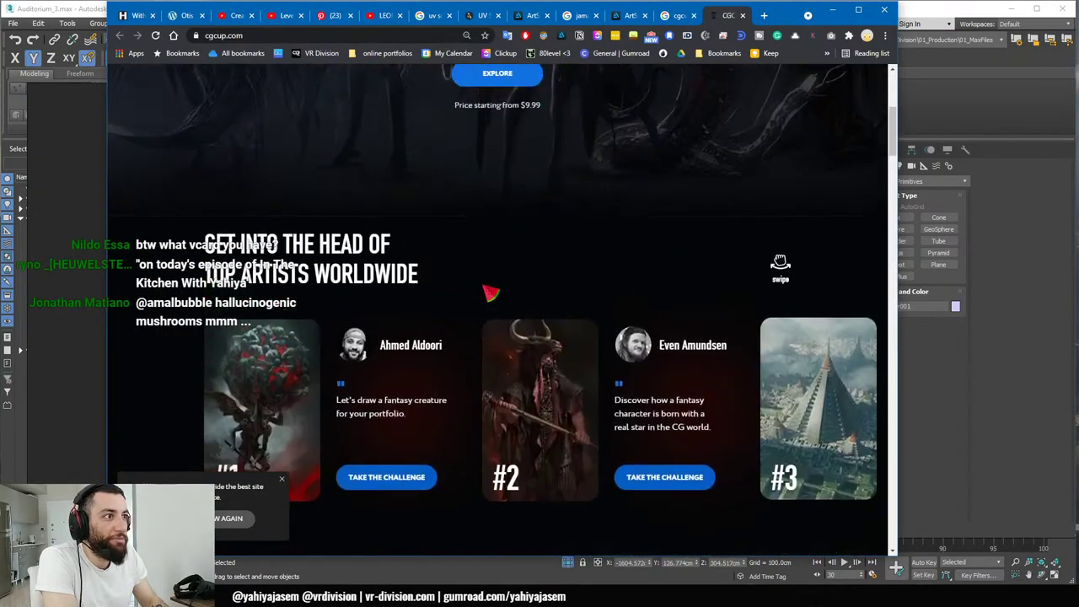
scroll(464, 185, down, 6)
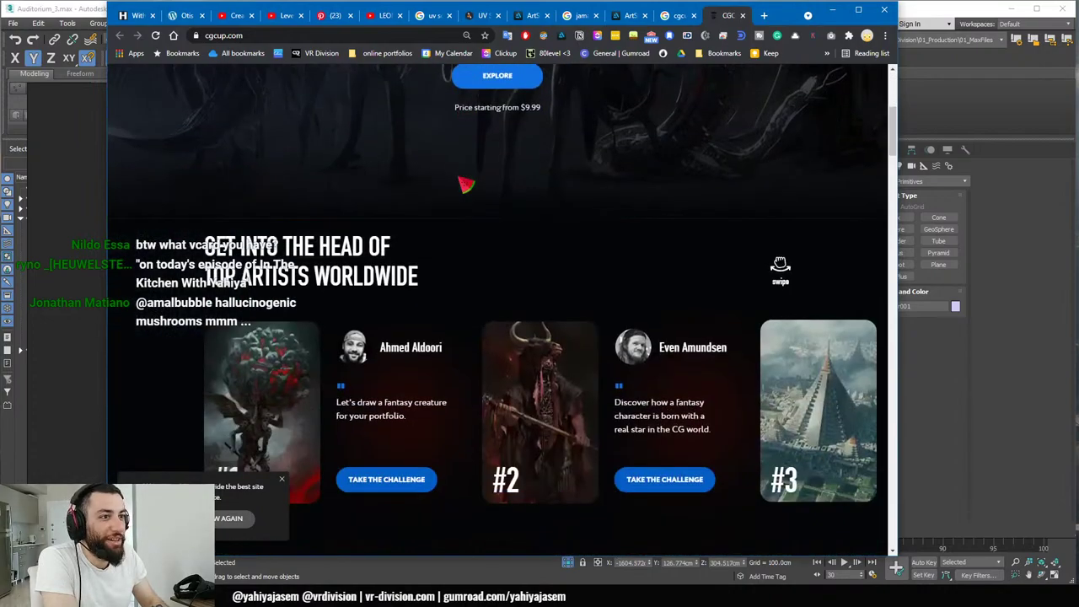
scroll(706, 236, down, 6)
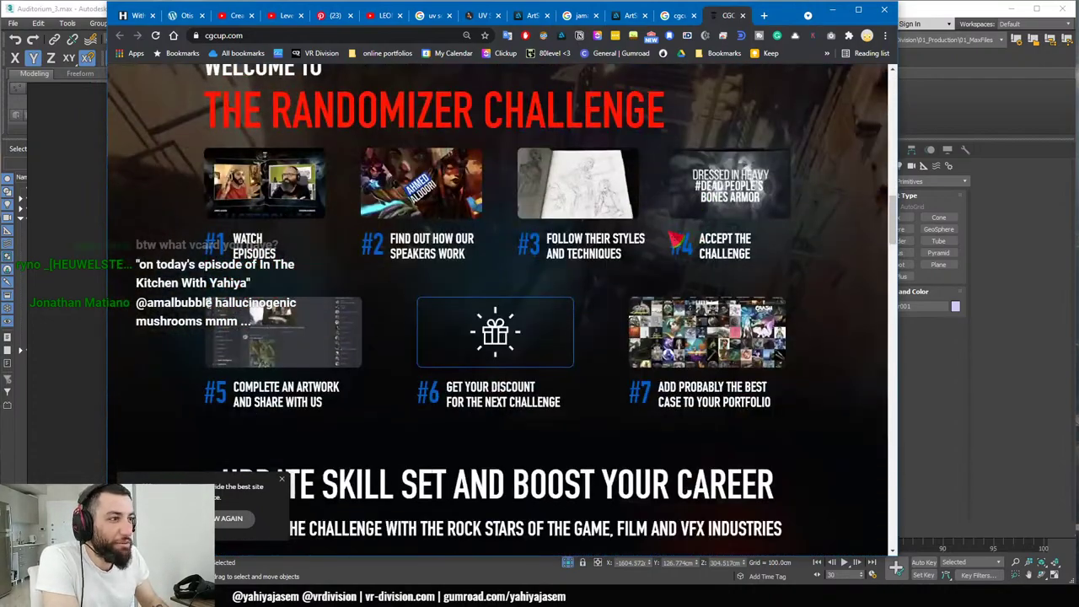
scroll(590, 270, down, 5)
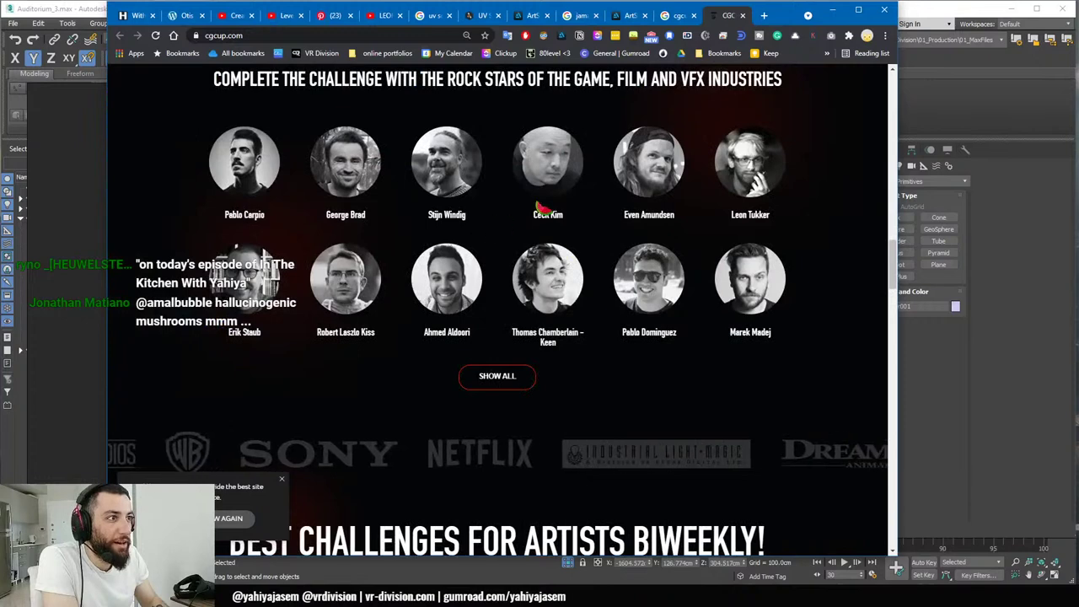
scroll(498, 253, down, 1)
scroll(391, 251, up, 1)
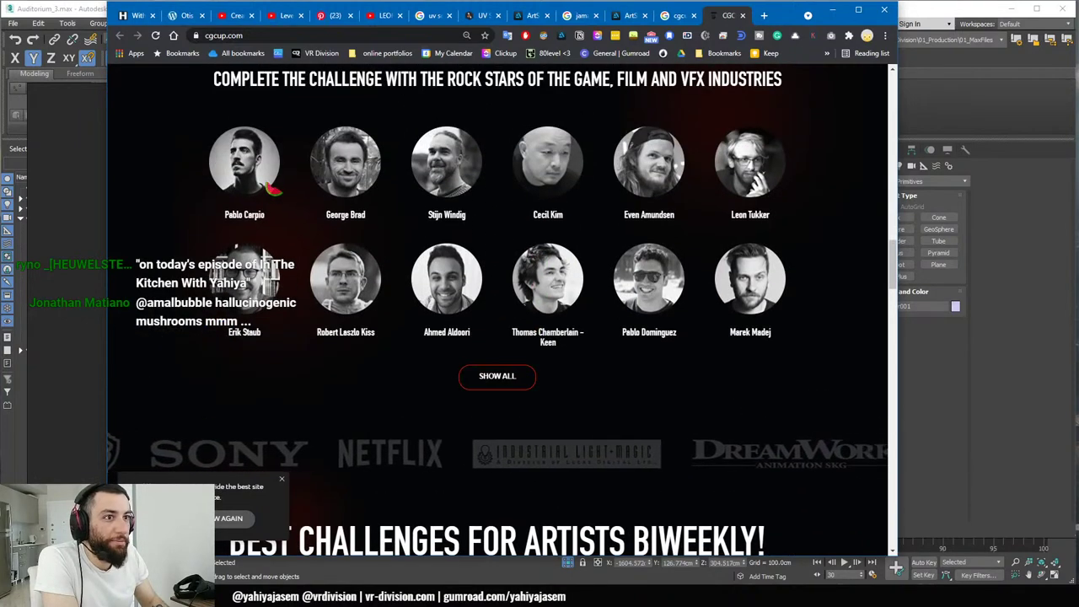
- Open the Expedition to an Alien Planet challenge and read its page, including the artwork samples, final work and pass options
click(258, 179)
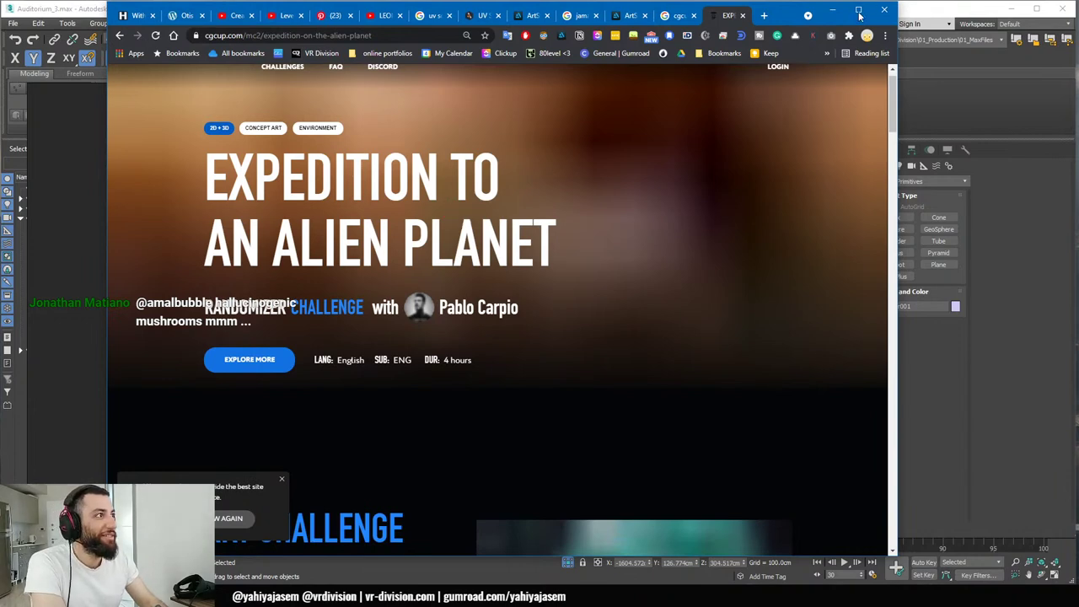
scroll(894, 137, down, 5)
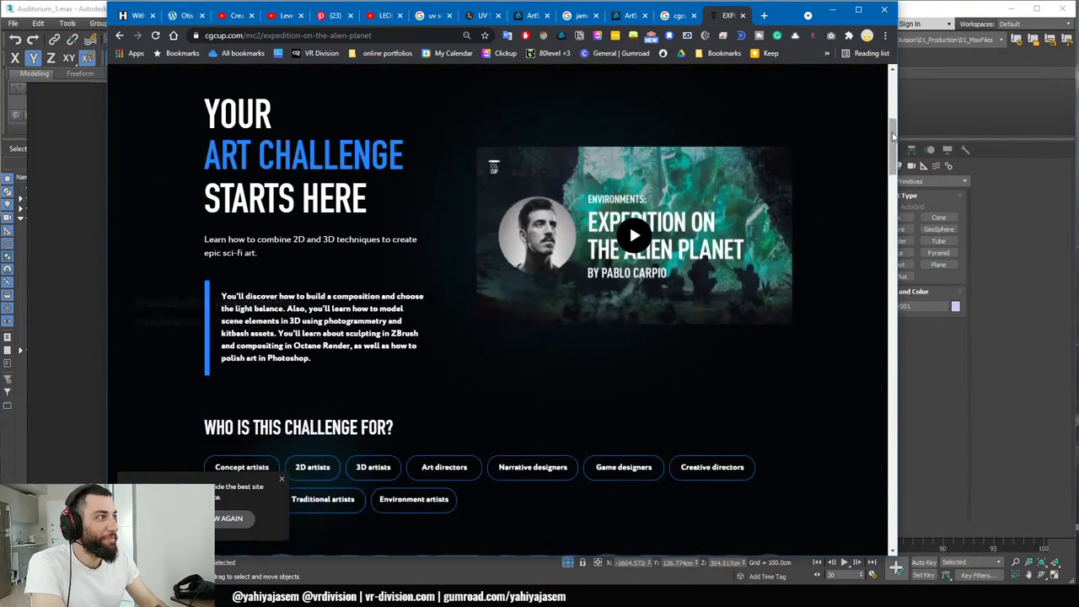
drag(895, 137, 978, 137)
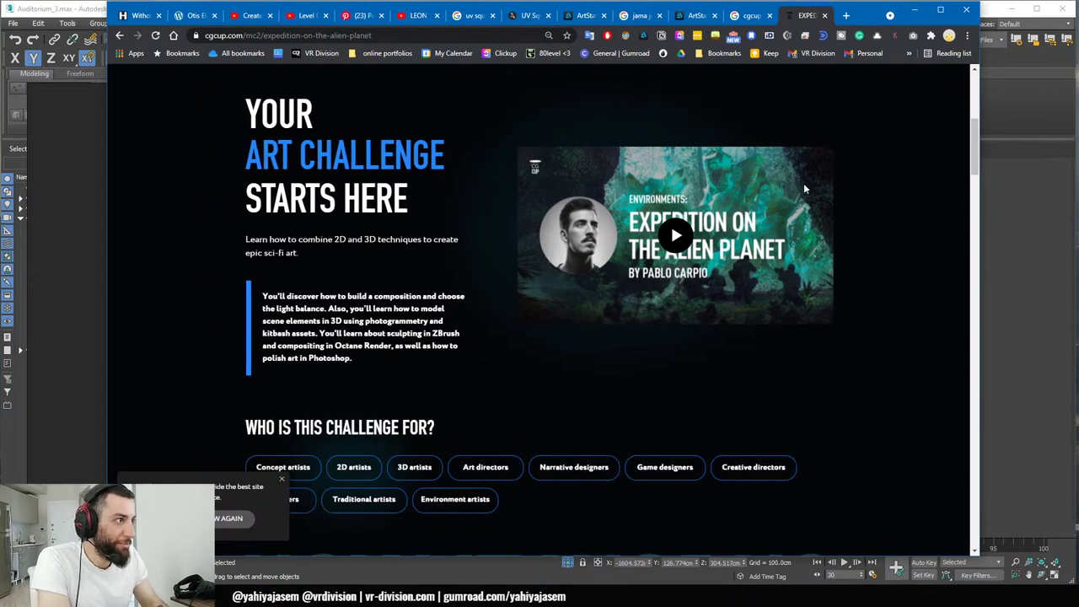
scroll(830, 232, down, 6)
scroll(615, 160, up, 2)
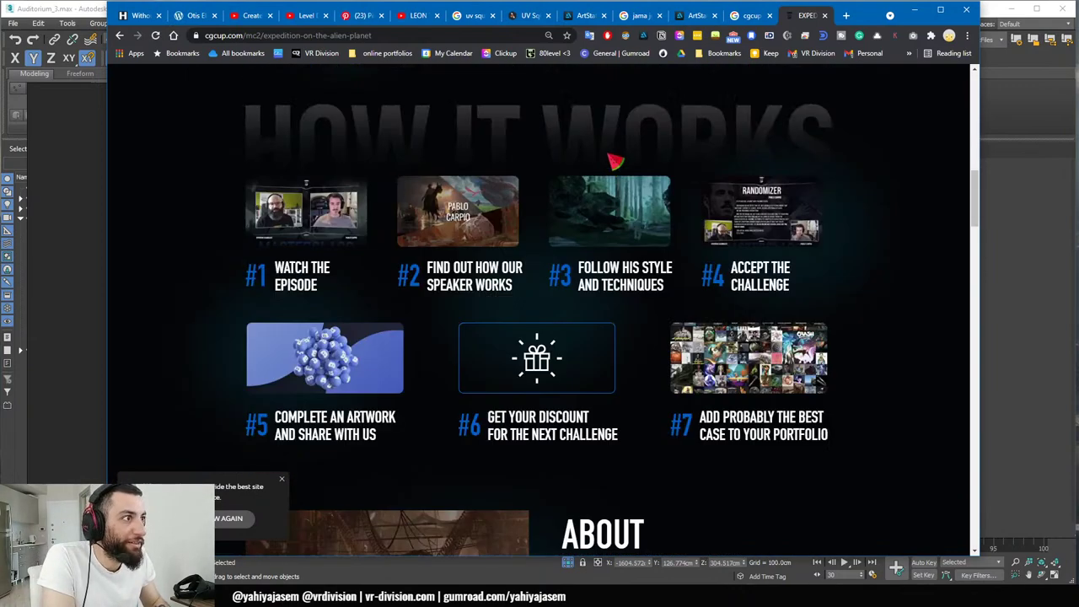
scroll(774, 236, down, 8)
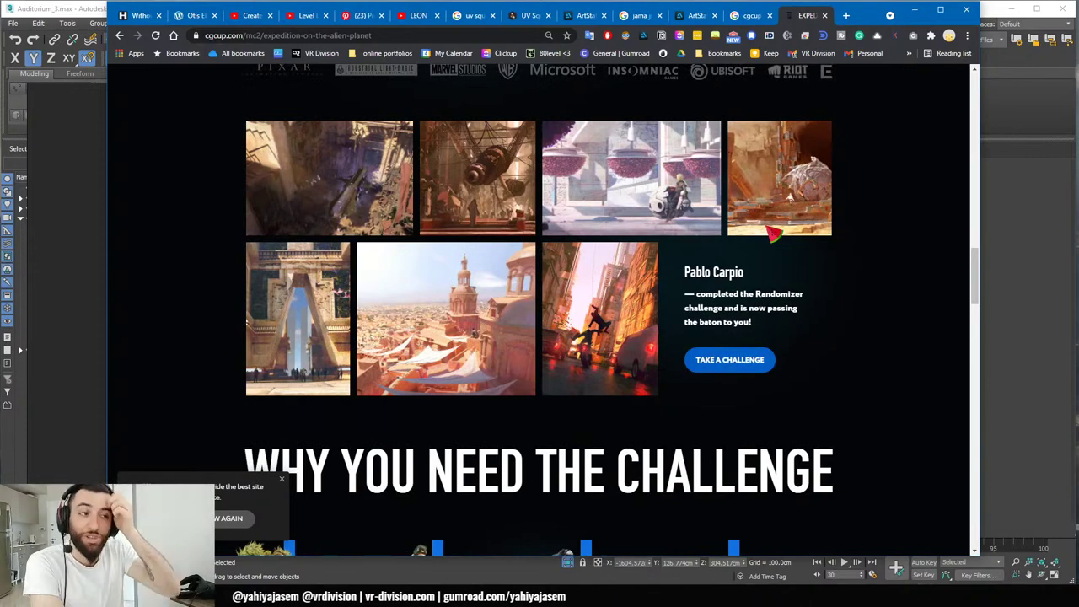
scroll(761, 246, down, 6)
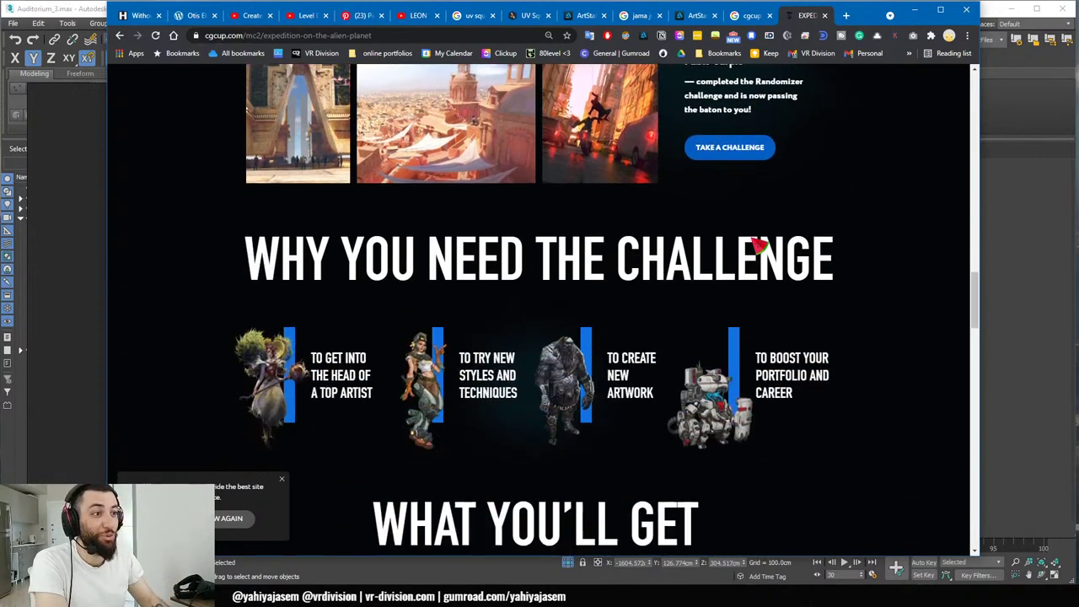
scroll(751, 244, down, 2)
scroll(725, 279, up, 2)
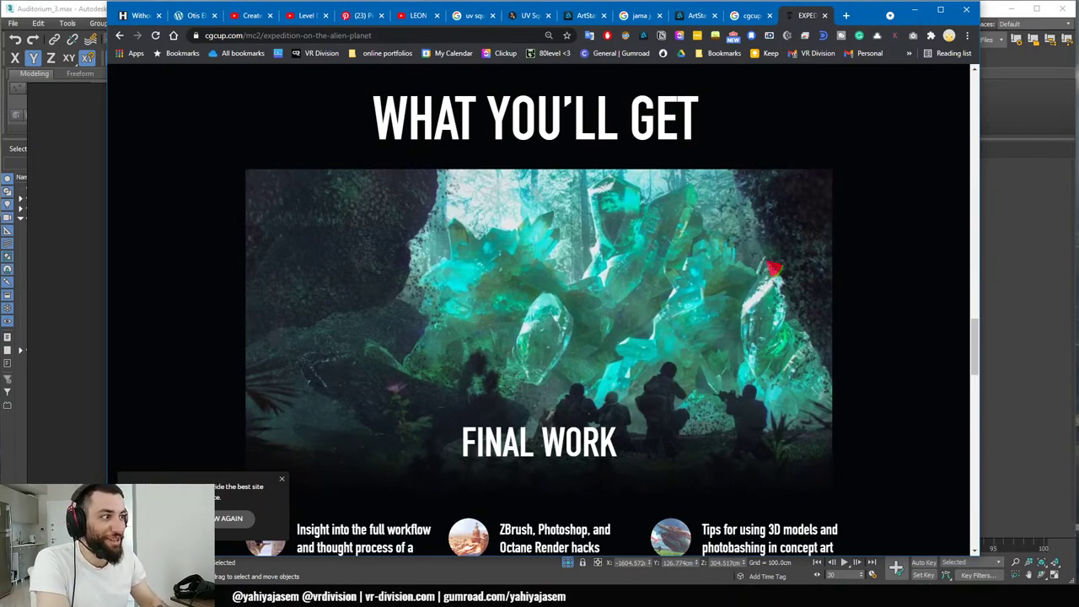
scroll(572, 253, down, 8)
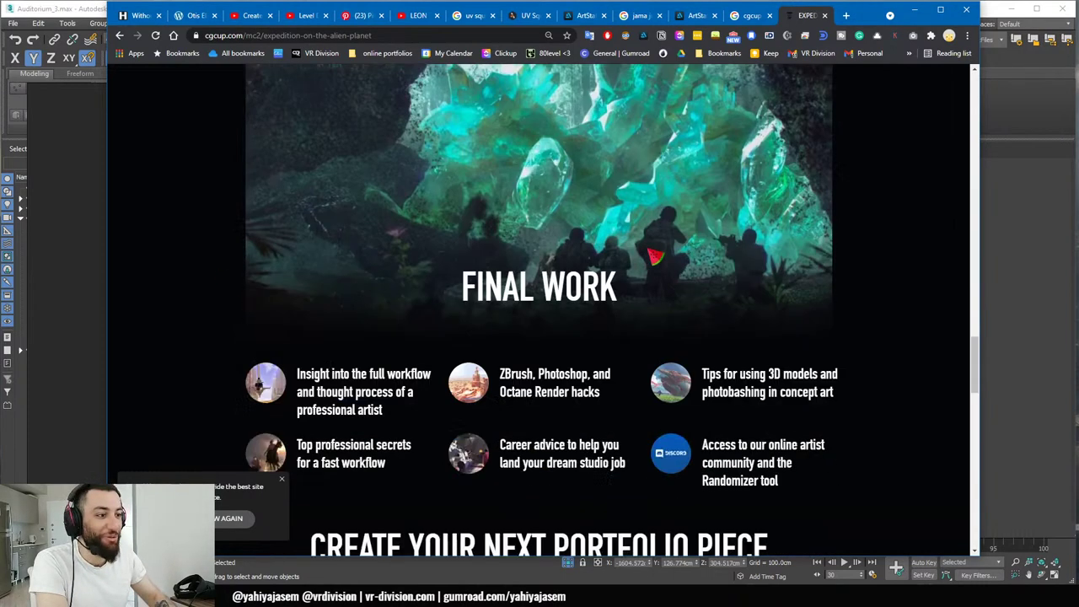
scroll(741, 232, down, 7)
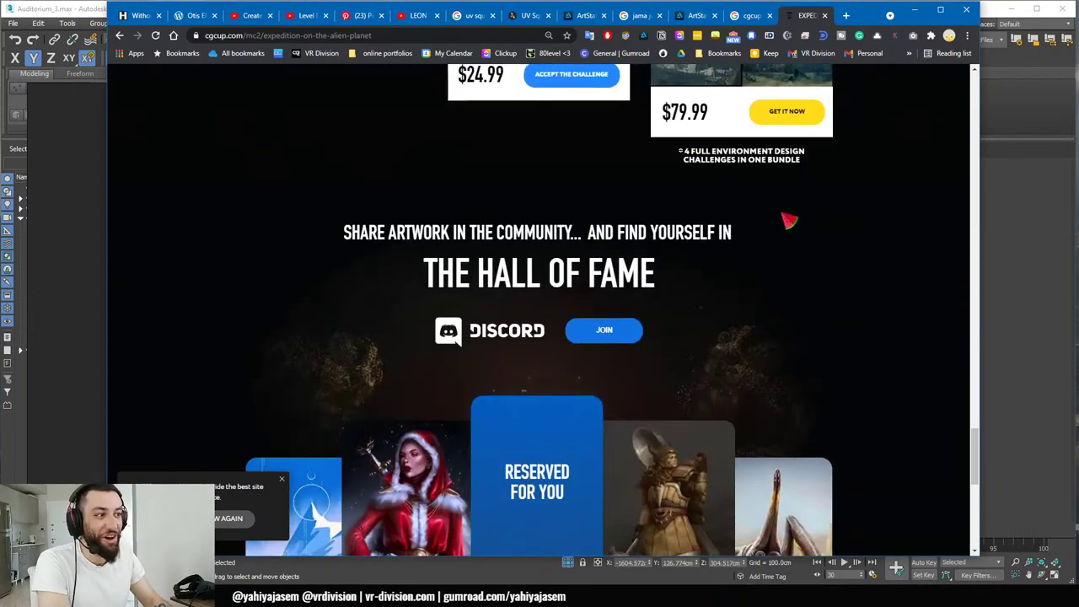
scroll(839, 244, up, 20)
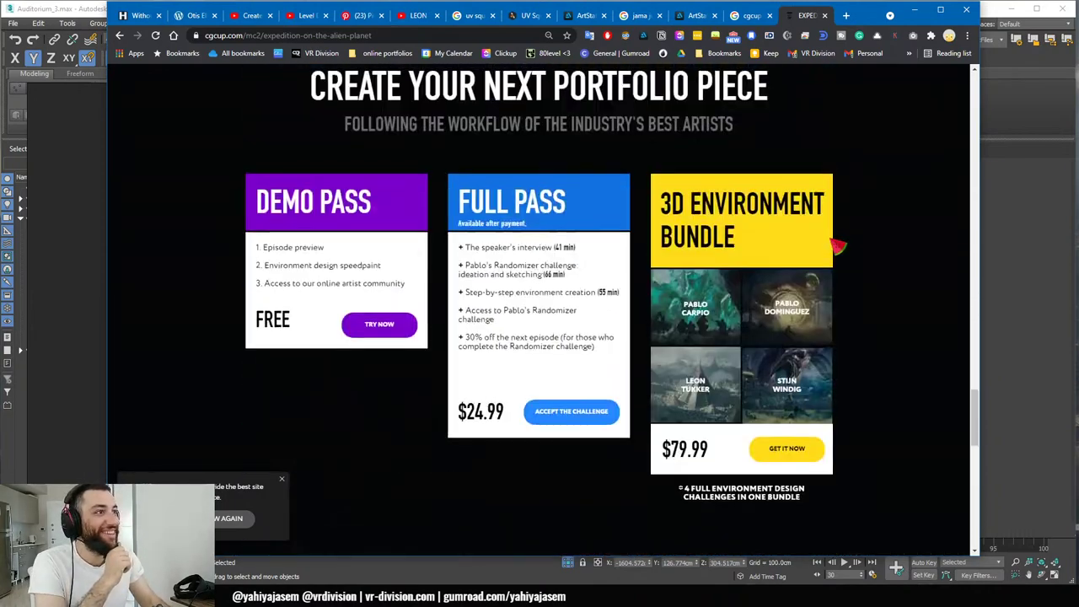
scroll(846, 253, up, 15)
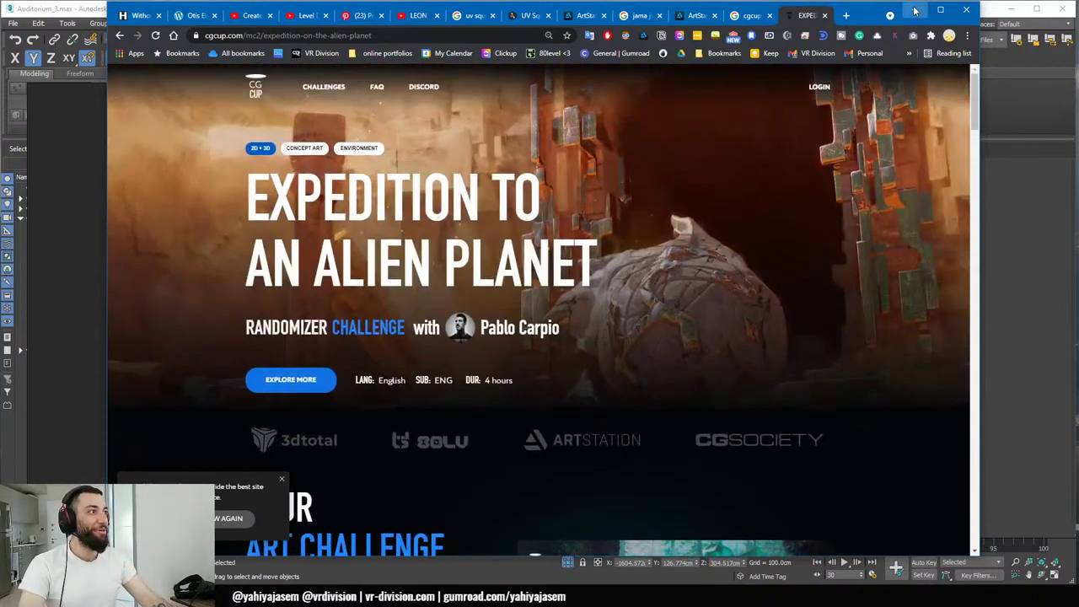
- Minimise the browser, switch back to 3ds Max and deselect the cylinder
click(915, 9)
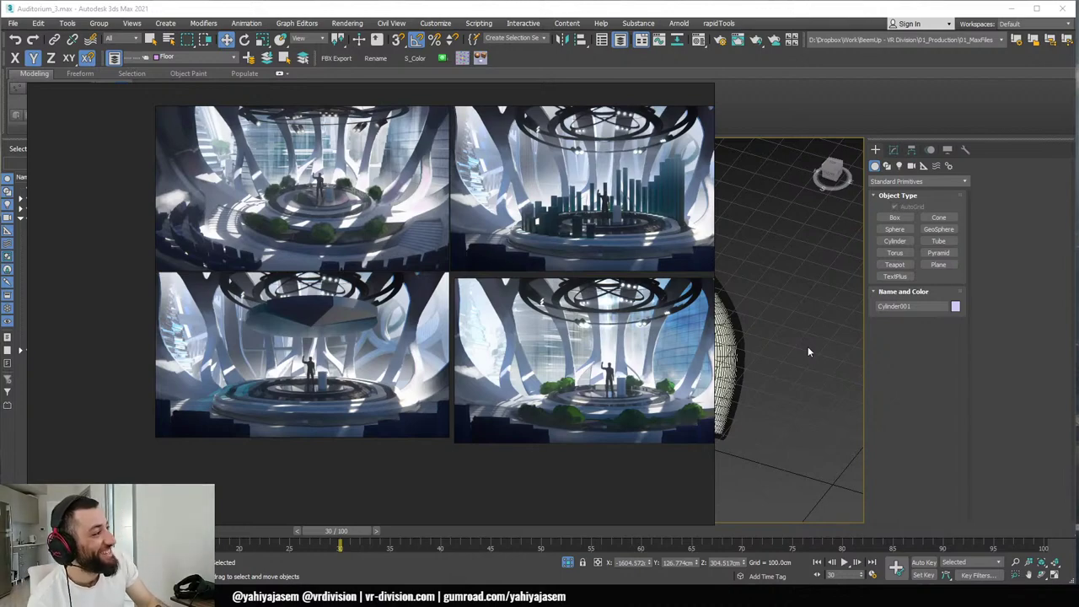
click(806, 346)
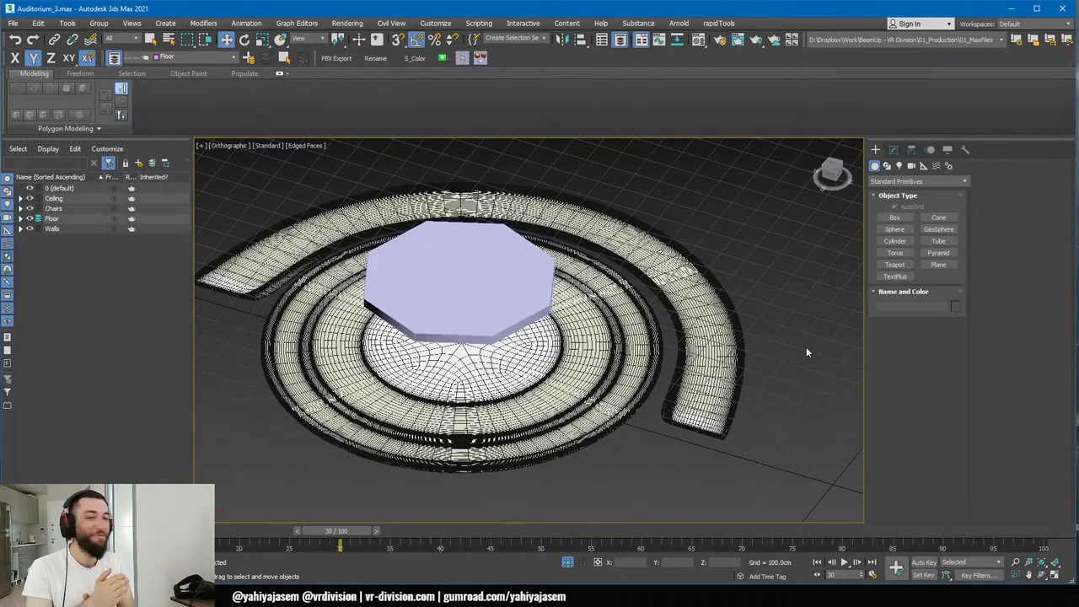
- Select the octagonal cylinder floating above the stage and show its parameters for editing
alt+middle_drag(543, 329, 503, 324)
click(520, 335)
key(z)
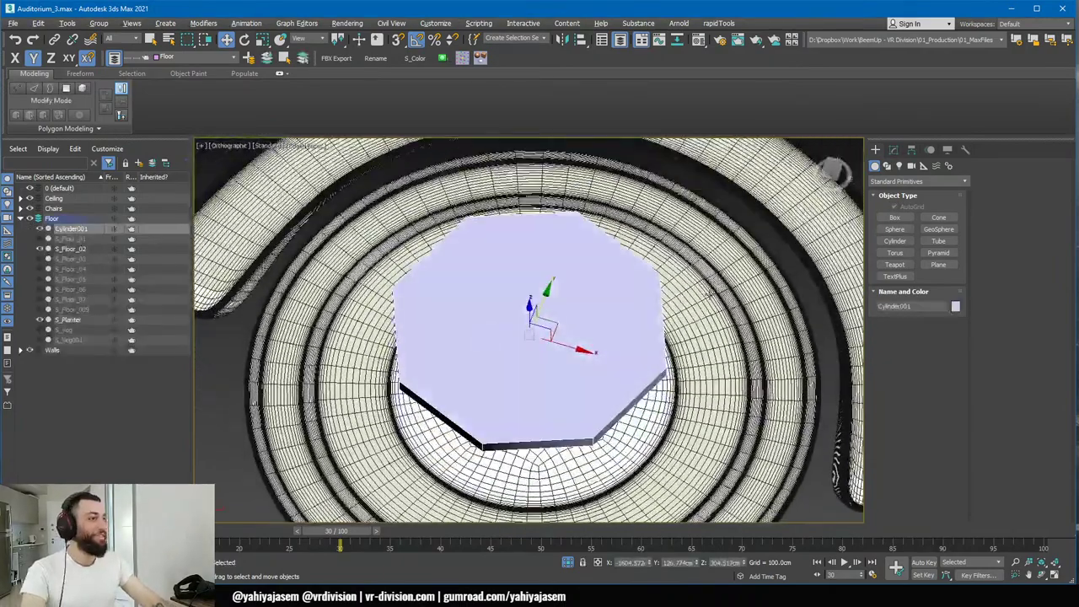
click(893, 151)
alt+middle_drag(531, 265, 462, 308)
- Switch to Unreal Editor, view the auditorium through the CineCameraActor and leave the full-screen viewport
key(alt+Tab)
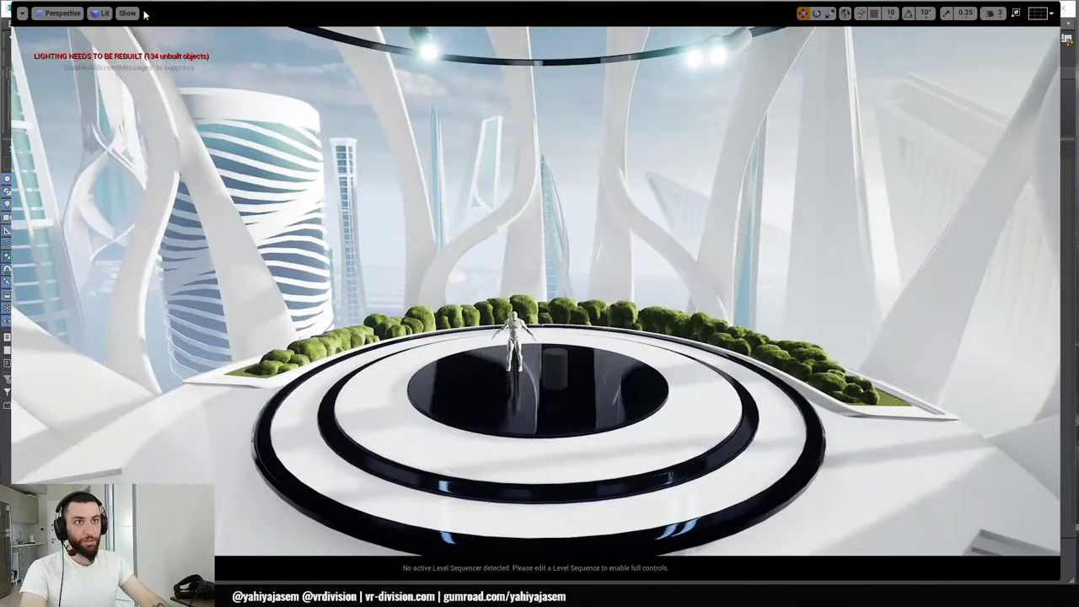
click(62, 13)
click(76, 138)
key(F11)
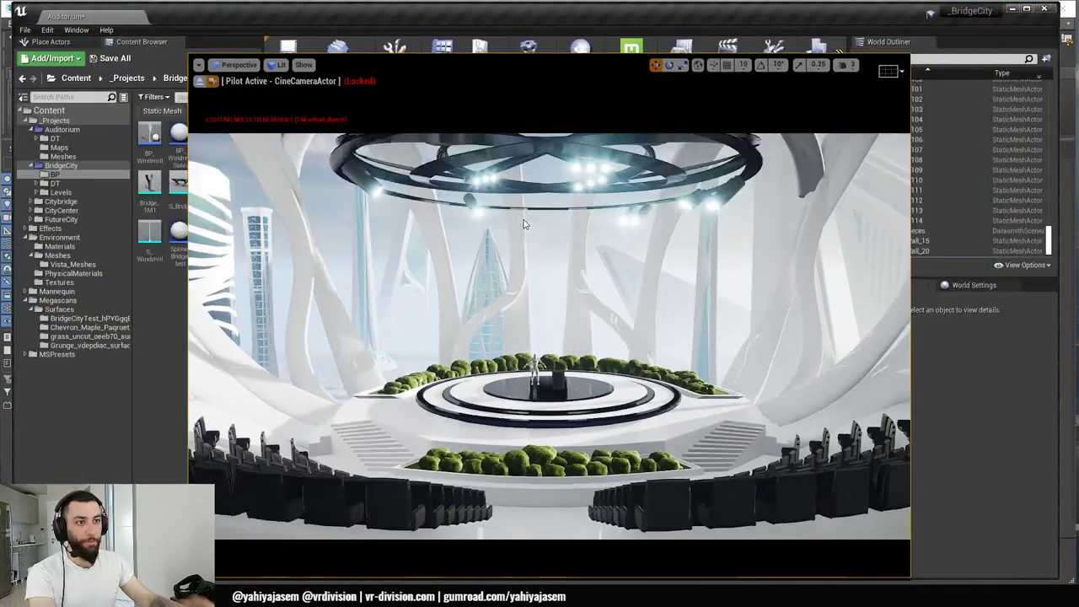
- Filter the scene actors by "heig", delete the ExponentialHeightFog to compare the view, and undo the deletion
click(960, 58)
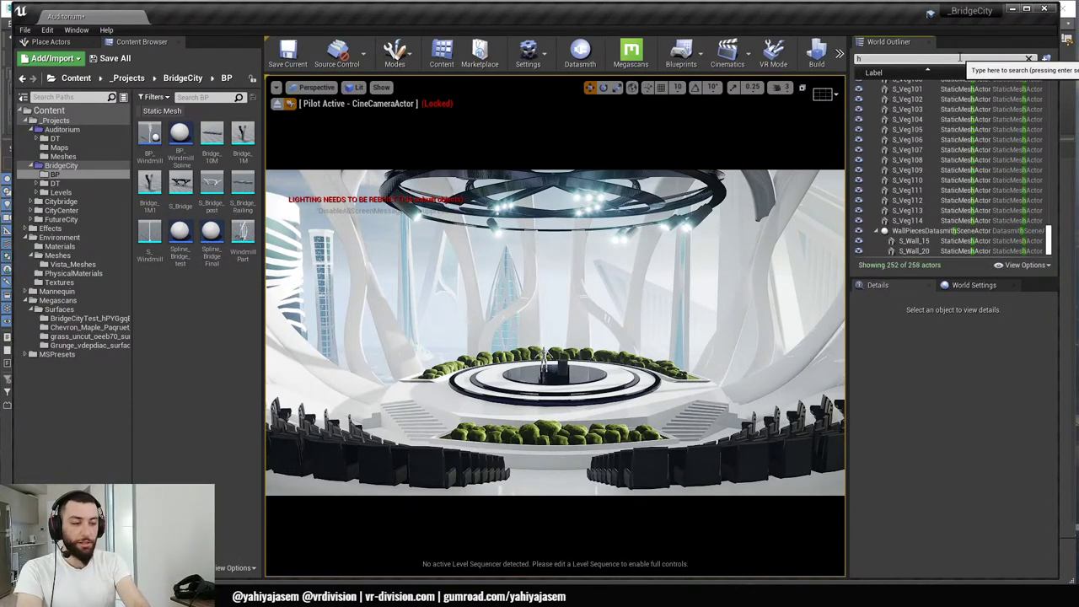
text(heig)
click(932, 105)
key(Delete)
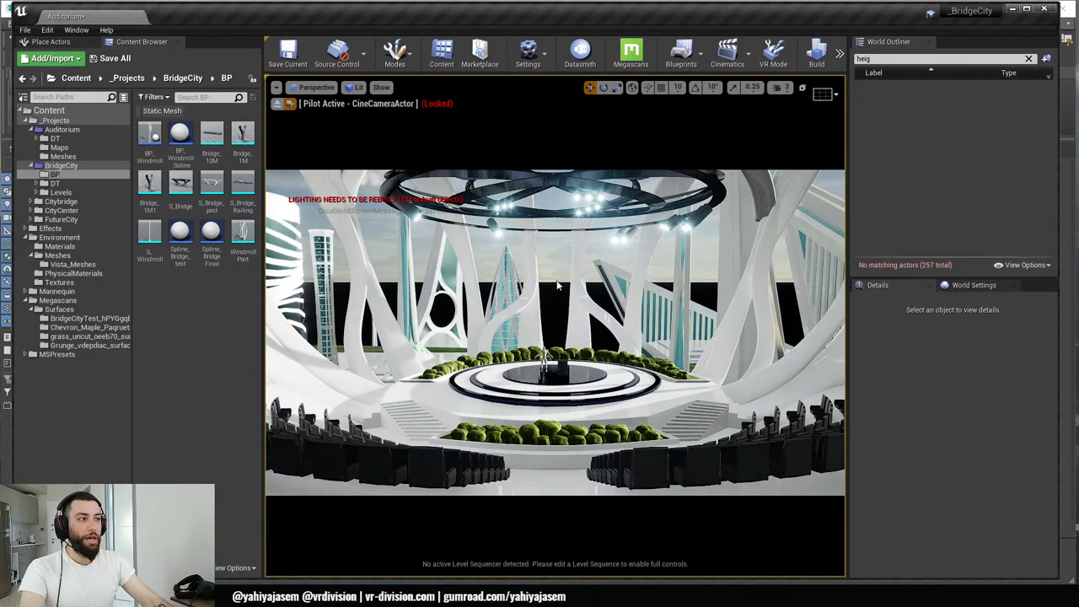
key(ctrl+z)
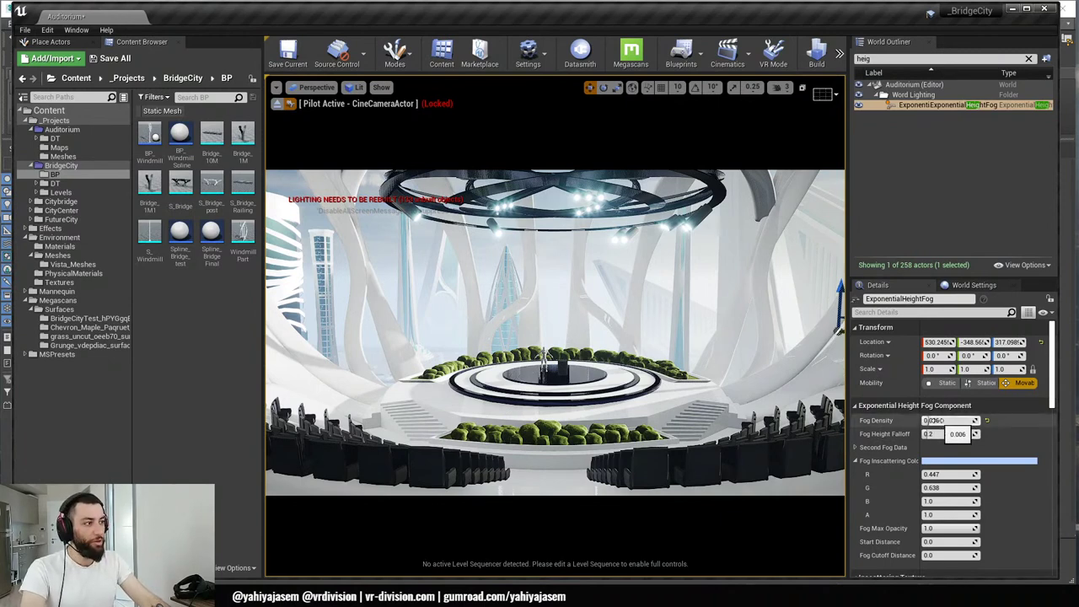
- Toggle the height fog's Volumetric Fog option to try it and return to its fog density settings
scroll(953, 439, down, 10)
click(927, 436)
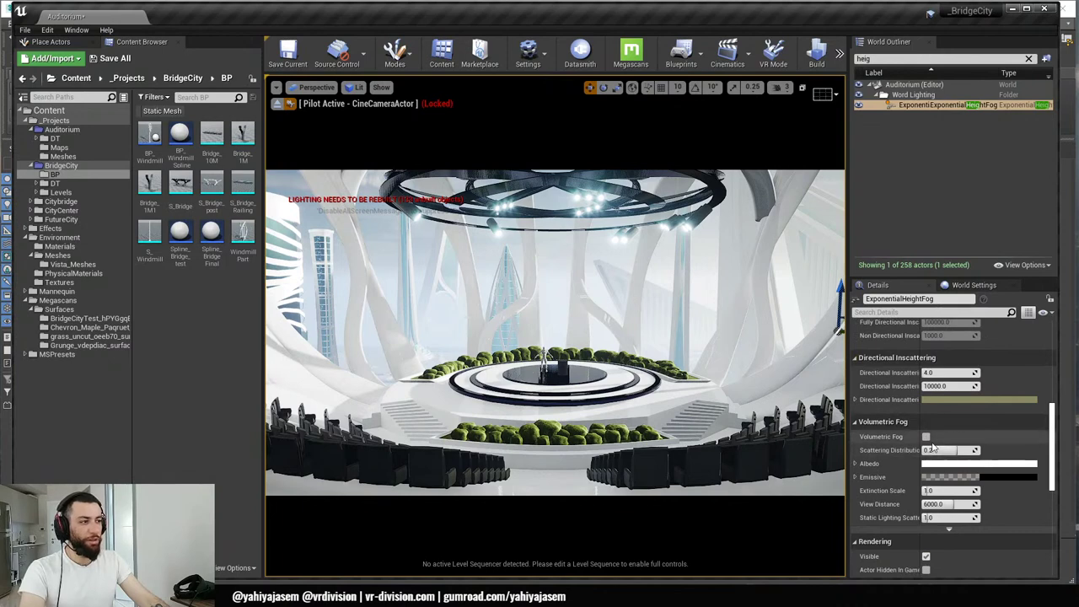
click(928, 438)
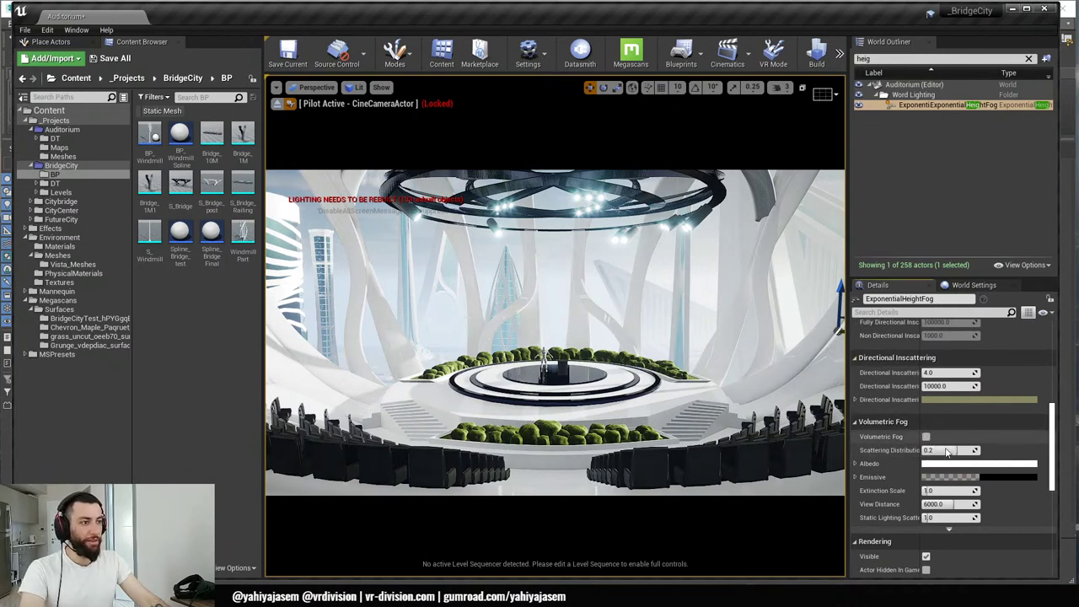
scroll(952, 455, up, 8)
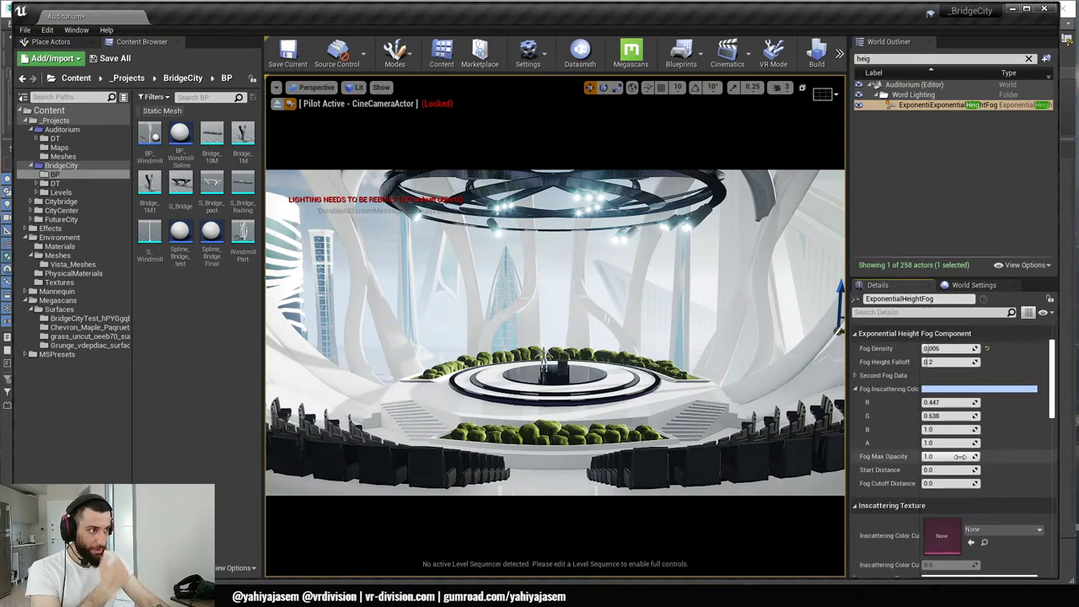
scroll(960, 456, up, 1)
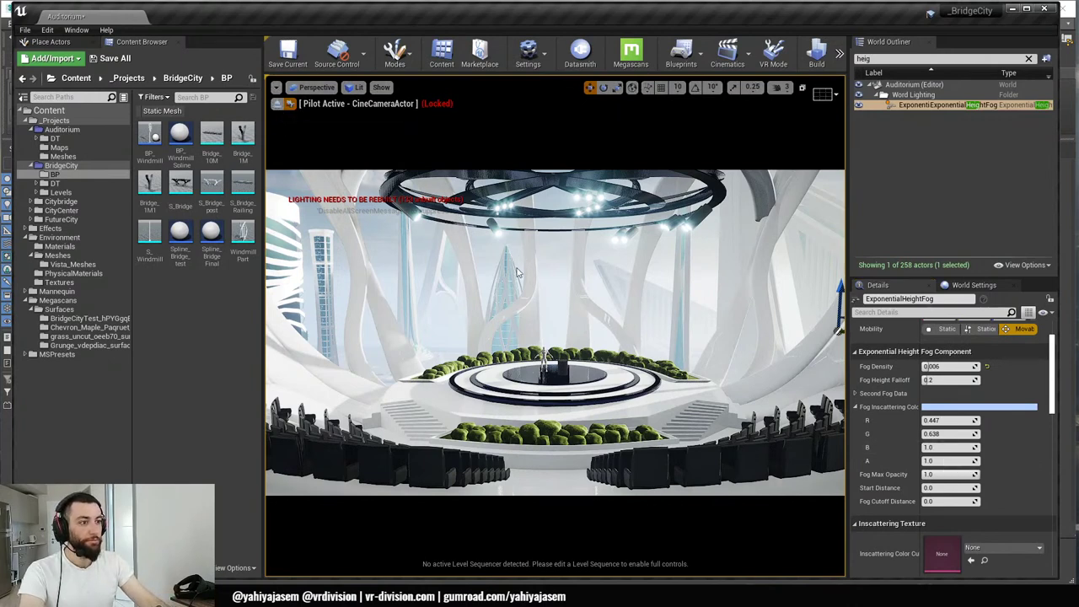
- Stop piloting the camera, delete the height fog again while flying towards the stage, and undo the deletion
click(290, 103)
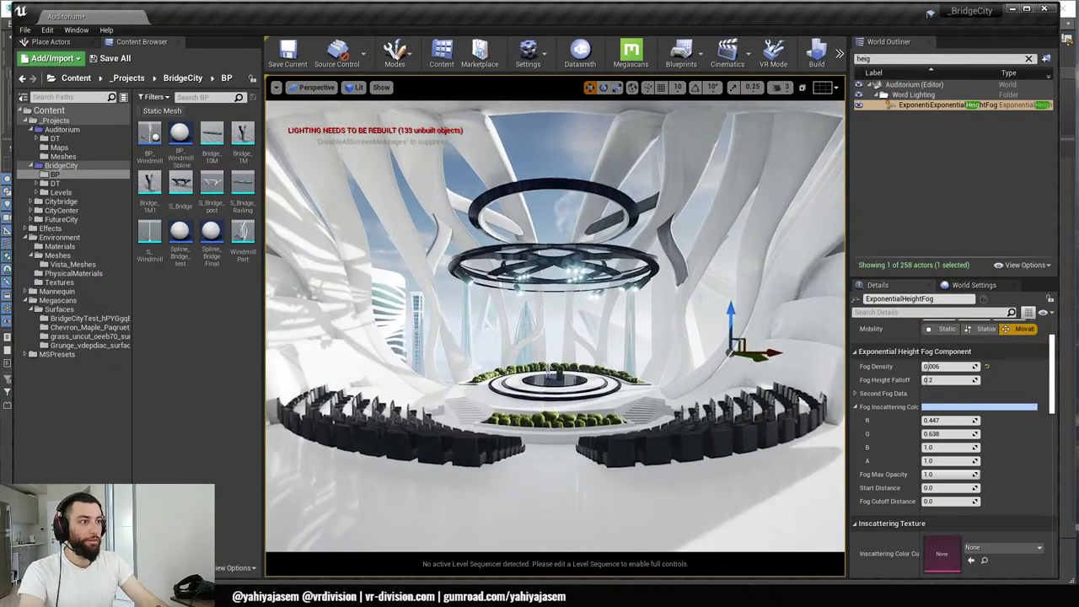
mouse_move(520, 212)
right_down()
mouse_move(520, 232)
mouse_move(512, 224)
right_up()
key(Delete)
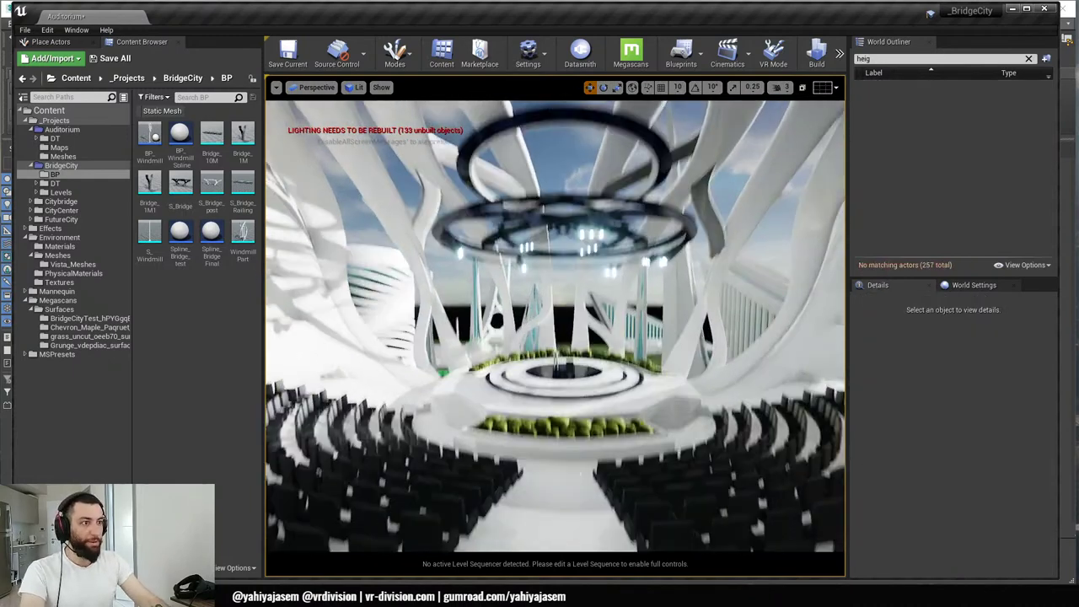
scroll(537, 243, up, 5)
key(ctrl+z)
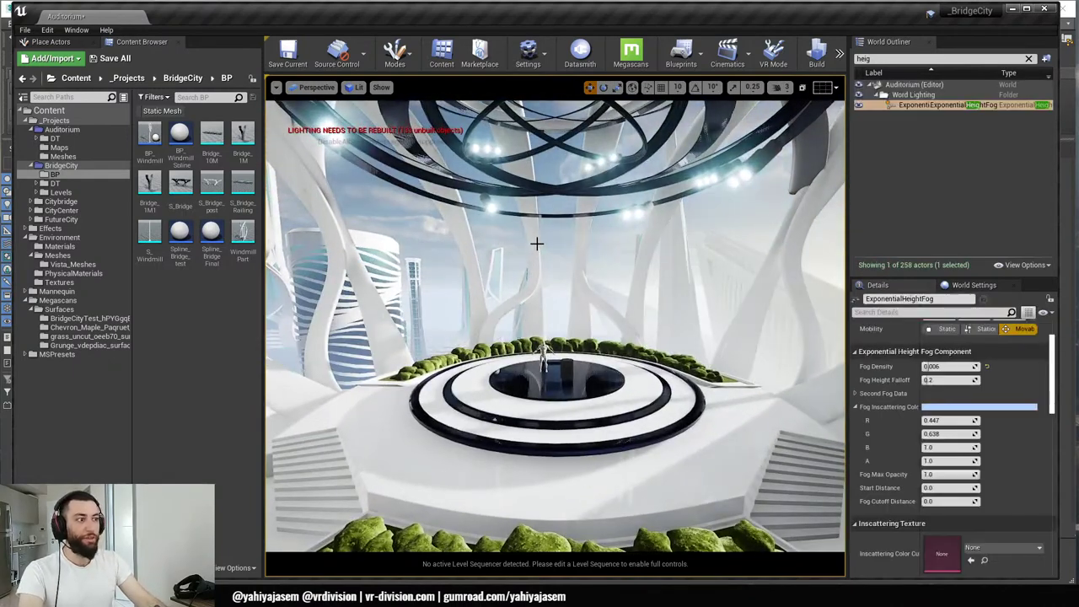
- Deselect the height fog, frame the stage from nearby and save the level
key(Escape)
right_drag(540, 286, 539, 262)
key(ctrl+s)
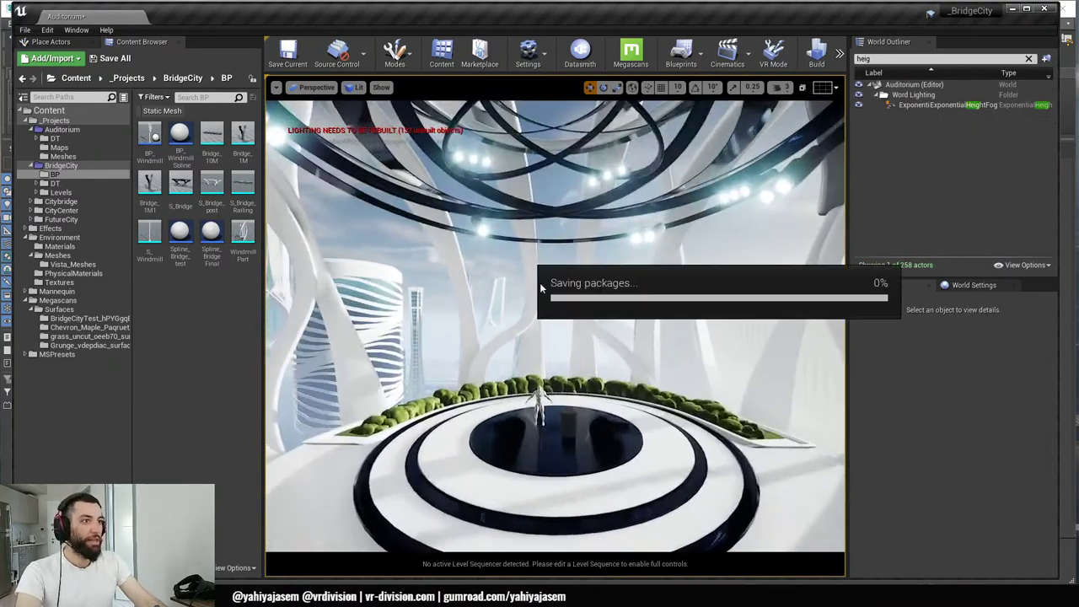
- Switch to the PureRef board and compare the concept image's faceted floating disc with the cylinder in 3ds Max
key(alt+Tab)
key(Return)
key(super+Tab)
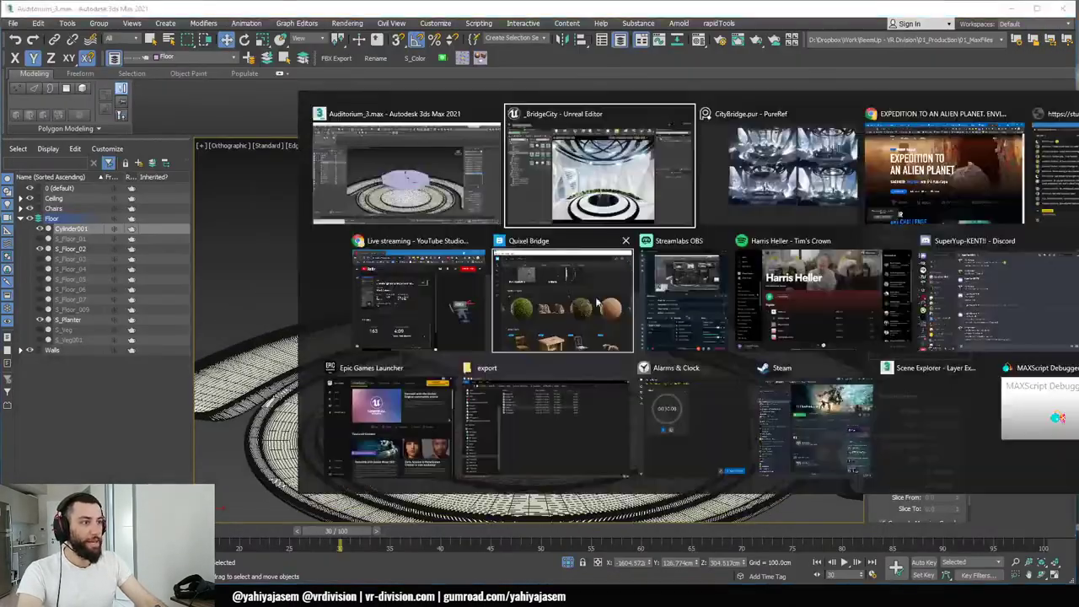
click(773, 160)
scroll(498, 368, up, 5)
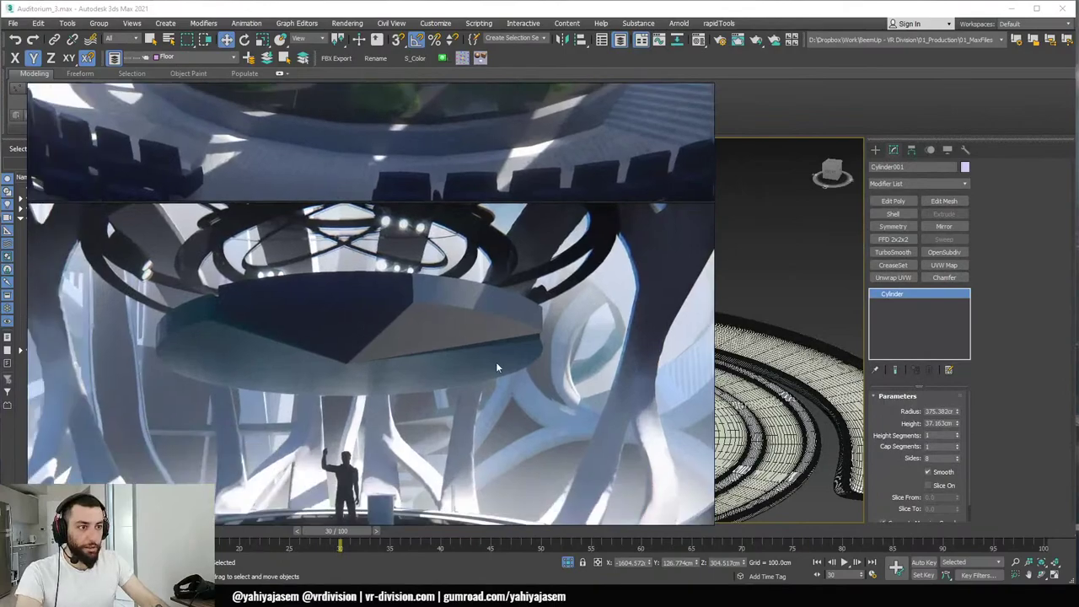
key(alt+Tab)
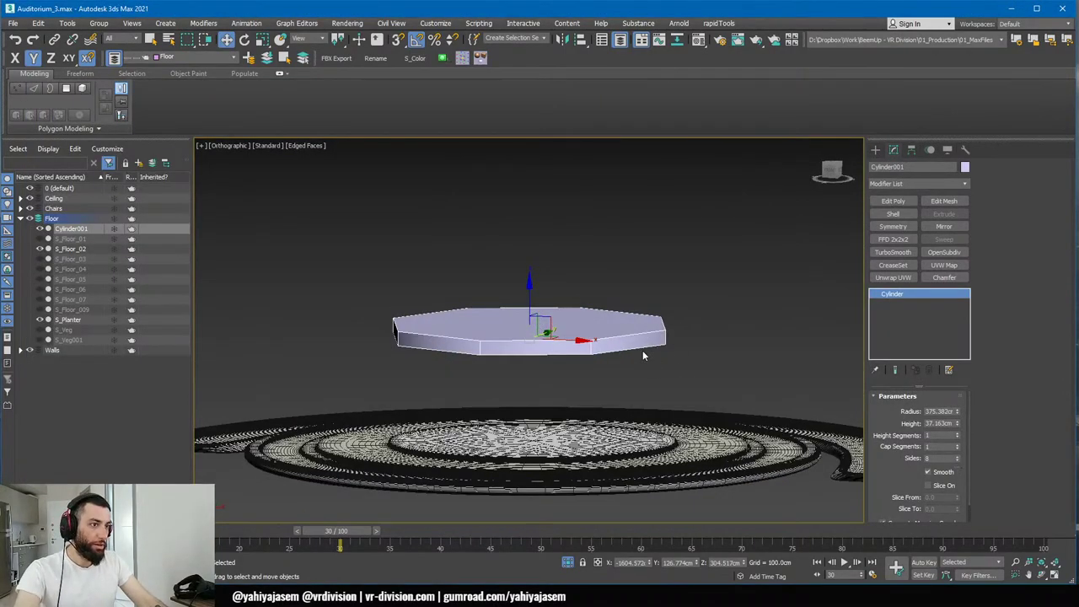
key(alt+Tab)
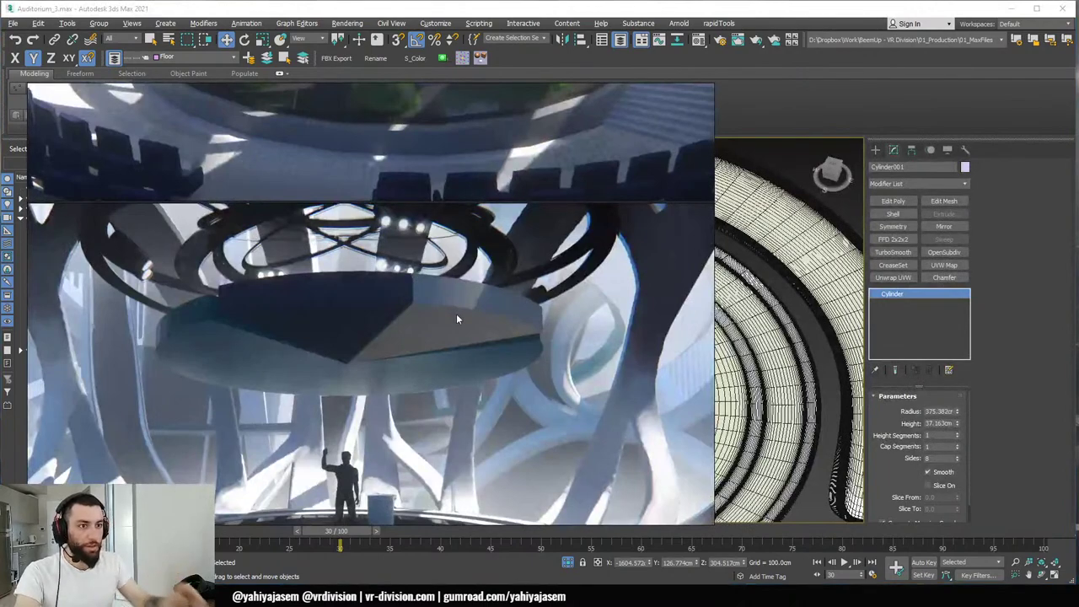
key(alt+Tab)
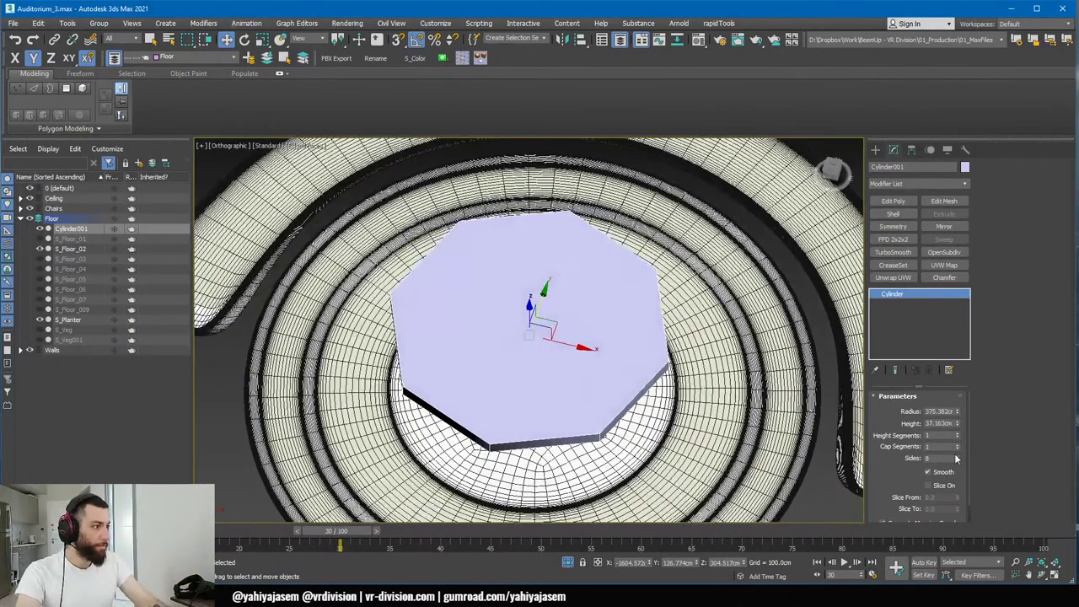
- Set the cylinder's cap segments to 2, keep its sides at 8, and isolate it
click(957, 455)
click(957, 461)
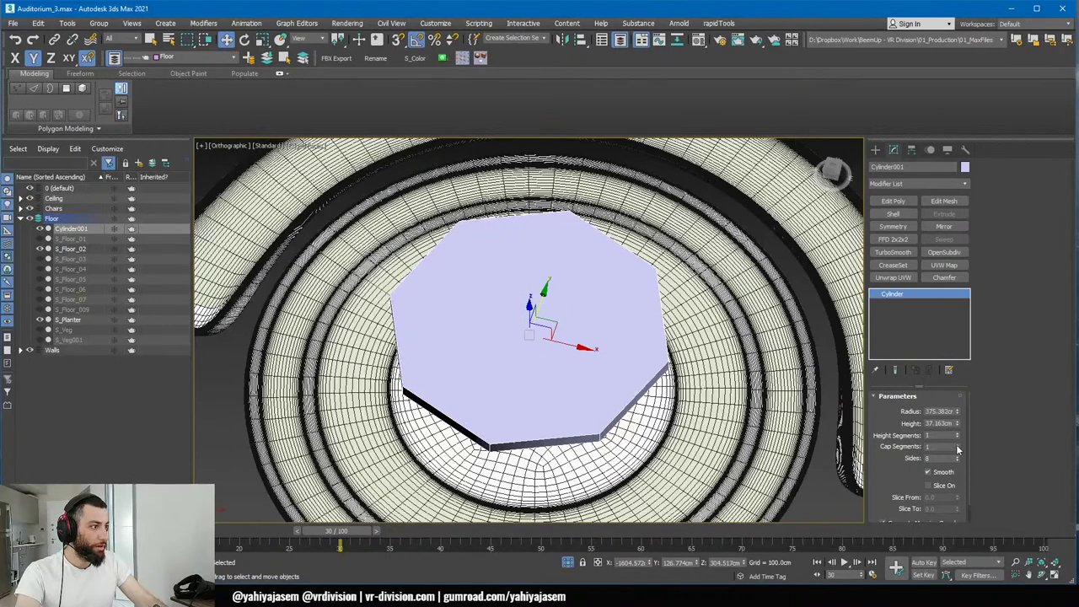
click(957, 444)
alt+middle_drag(628, 399, 665, 362)
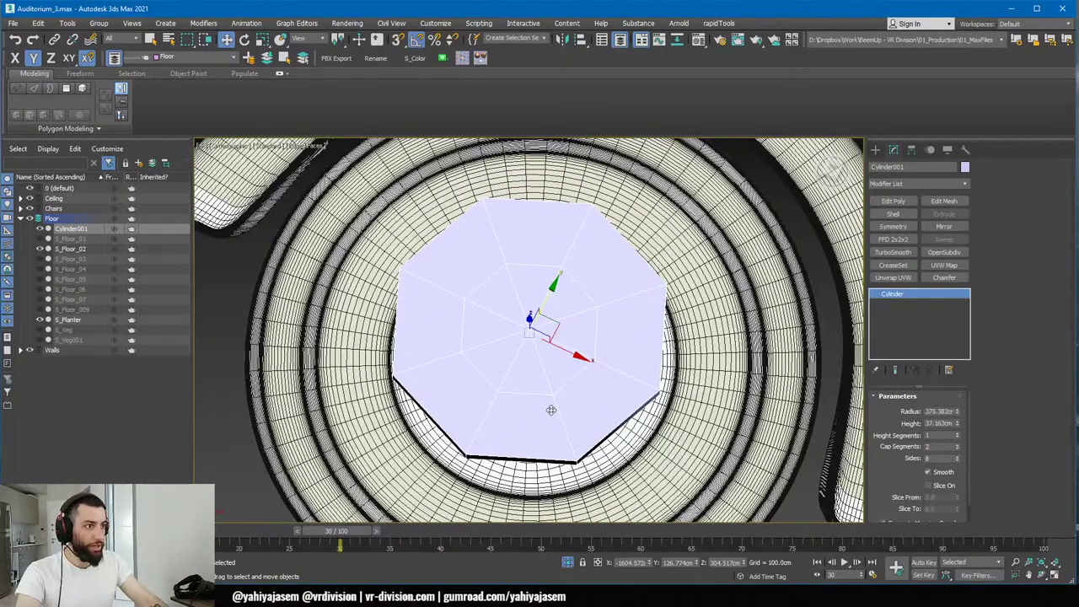
key(alt+q)
- Convert the cylinder to an editable poly and detach two adjacent wedges as a separate object
key(4)
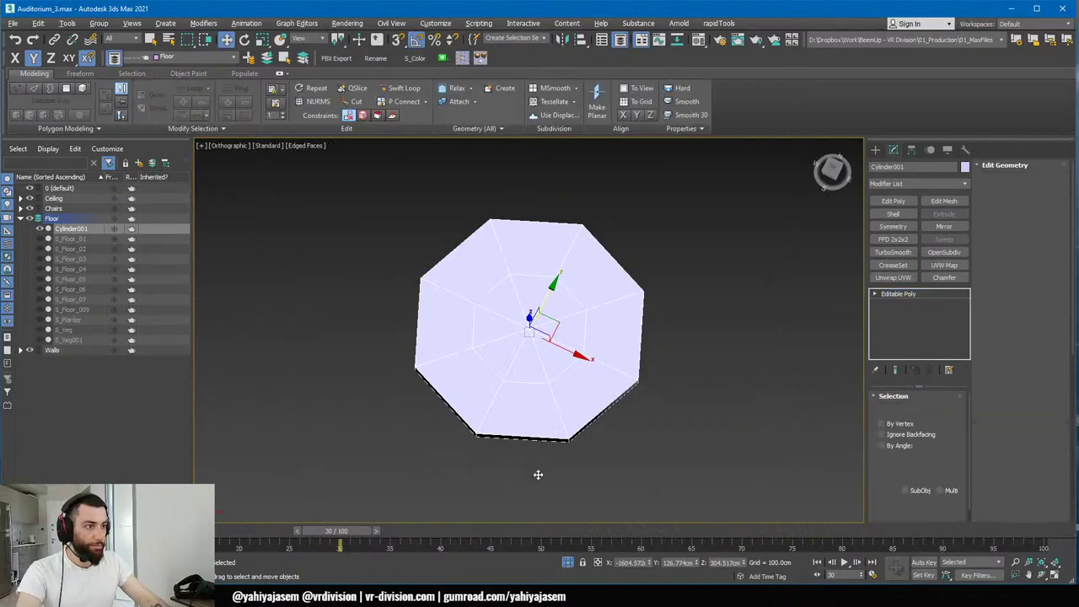
drag(537, 445, 577, 371)
key(alt+d)
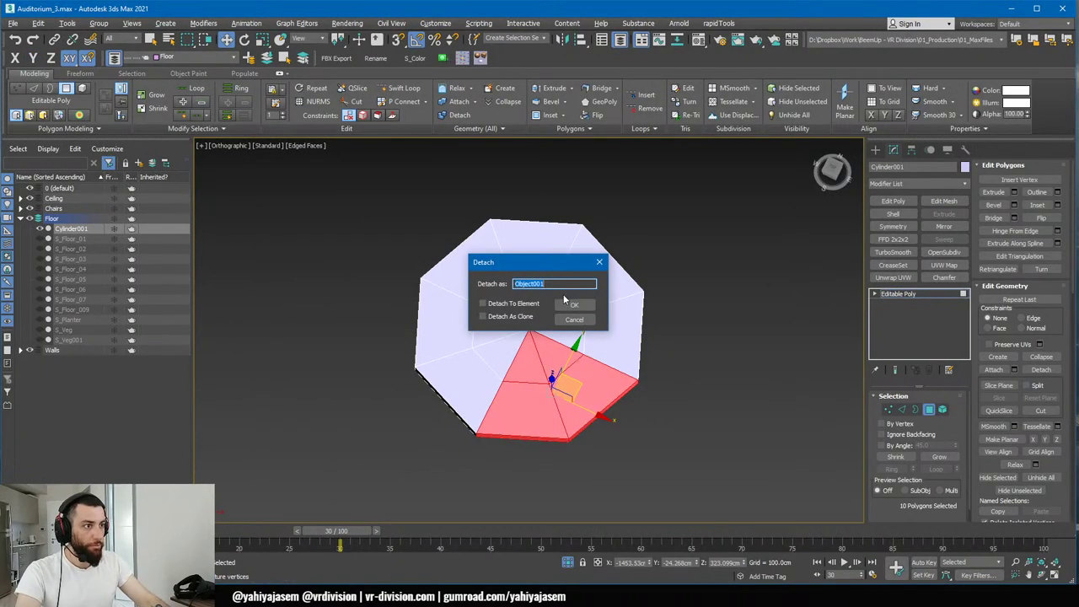
click(571, 305)
- Detach the single wedge next to the removed pair as another object and leave polygon editing
drag(696, 323, 573, 346)
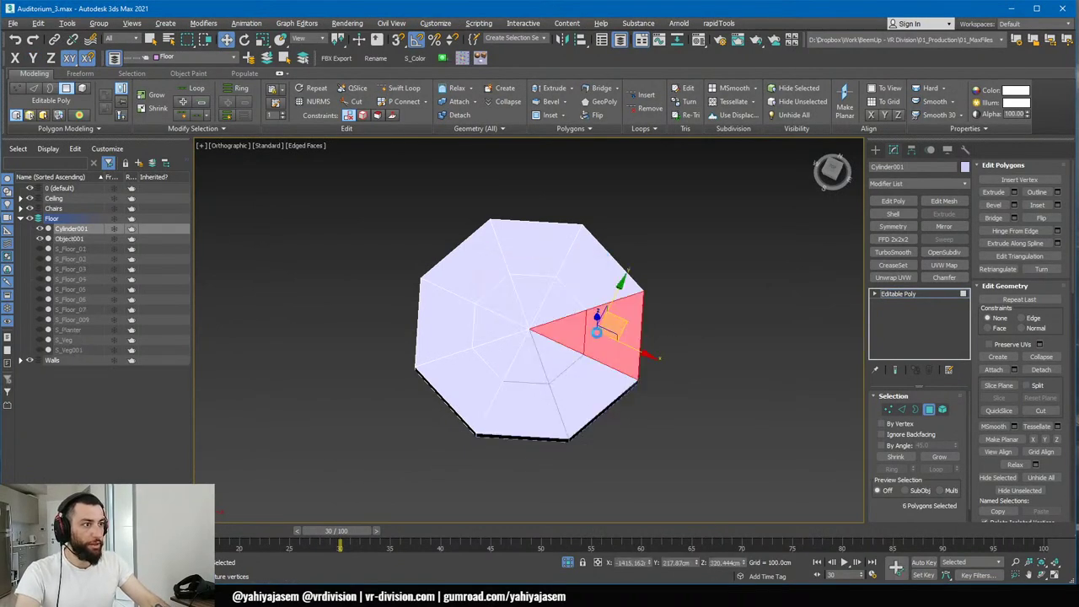
key(alt+d)
click(585, 306)
click(932, 293)
- Extend the open inner edge on the main piece's underside towards the centre to rebuild the missing triangular face
alt+middle_drag(834, 314, 709, 175)
scroll(587, 311, up, 5)
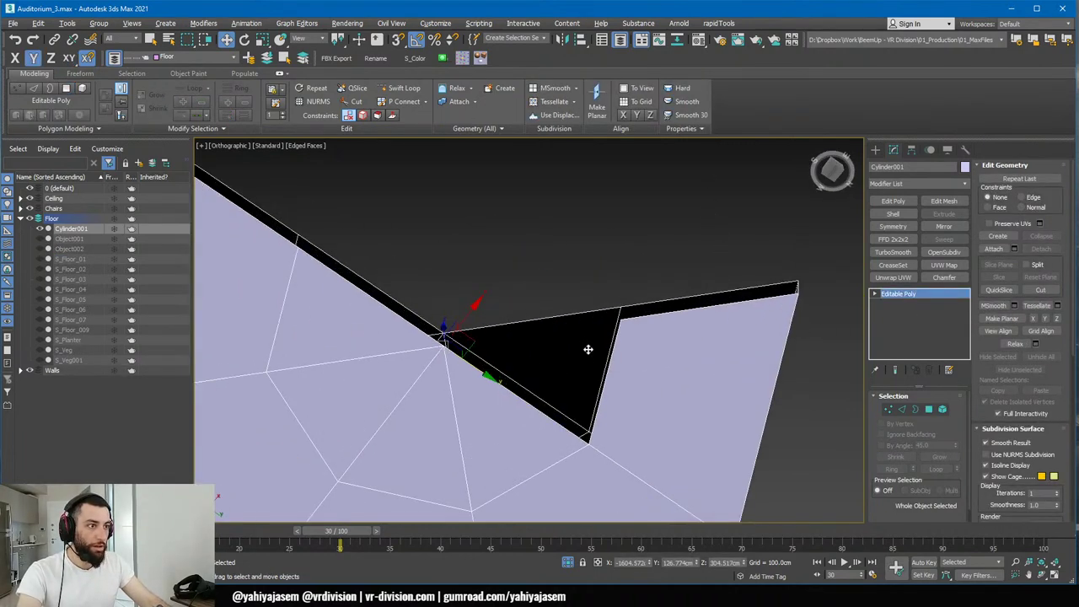
mouse_move(588, 350)
alt+middle_down()
mouse_move(595, 424)
mouse_move(588, 368)
alt+middle_up()
key(2)
click(614, 373)
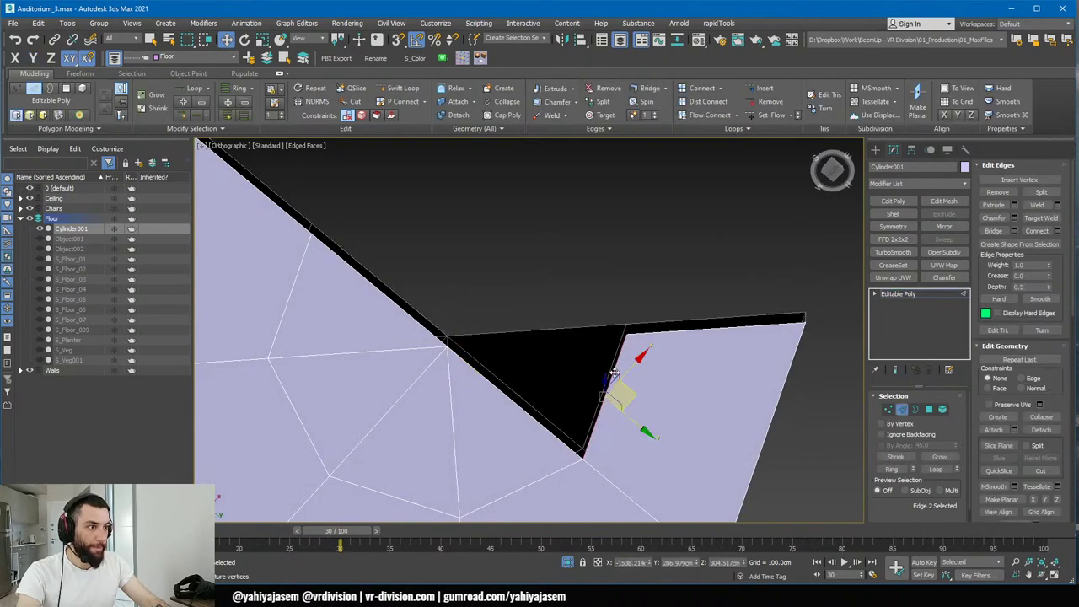
shift+drag(632, 389, 443, 375)
- Weld the extended face's vertices to the main piece's centre with snapping toggled
key(1)
click(491, 224)
key(s)
click(1044, 193)
- Close the open border along the main piece's two cut sides with faces and end its isolation
scroll(600, 259, down, 5)
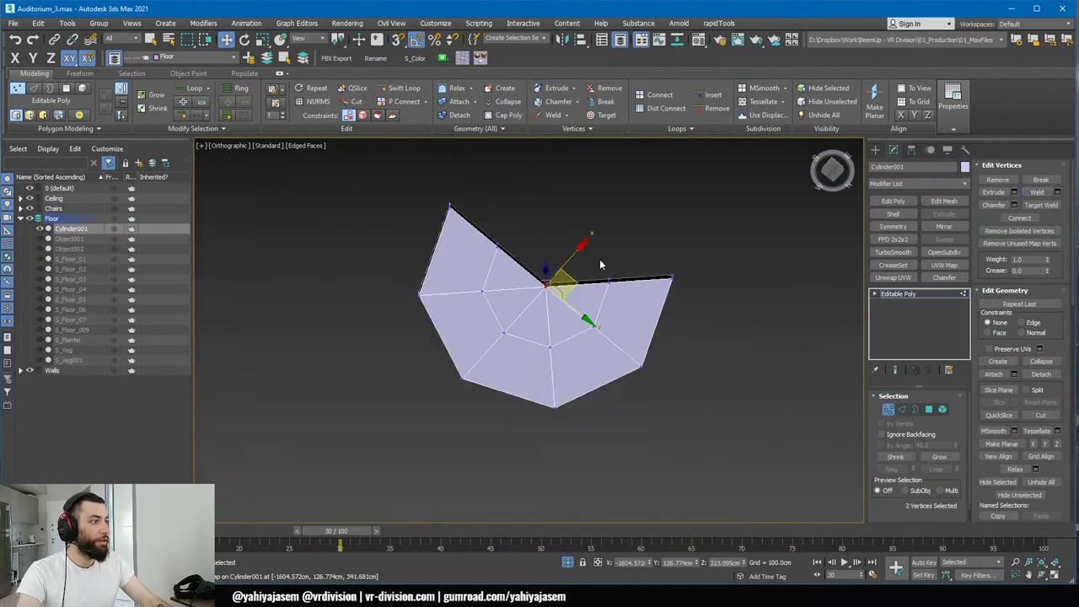
alt+middle_drag(600, 259, 603, 386)
scroll(640, 280, up, 5)
key(2)
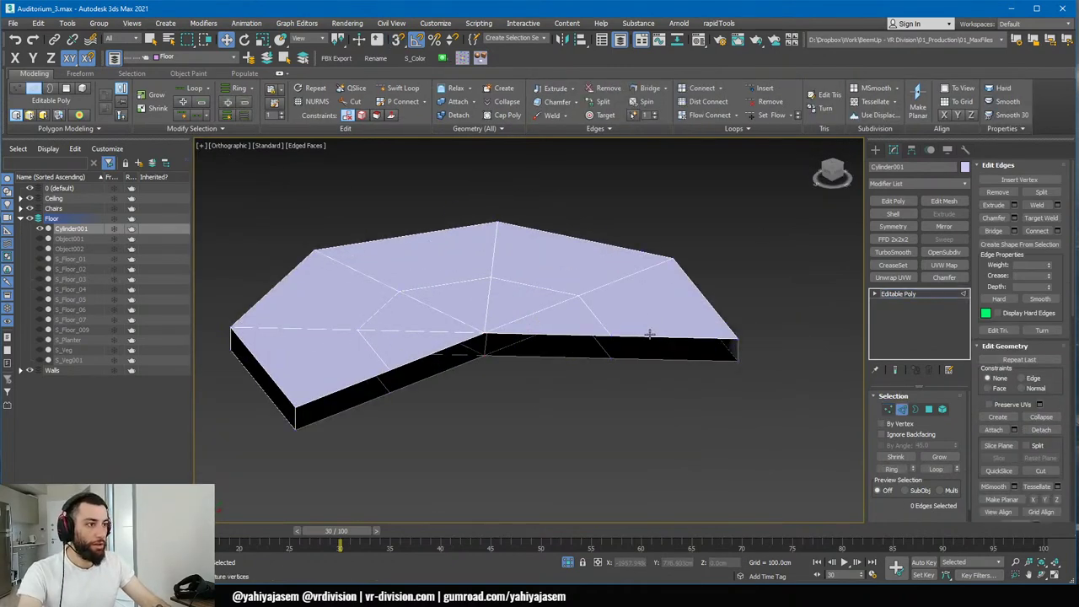
key(3)
click(650, 335)
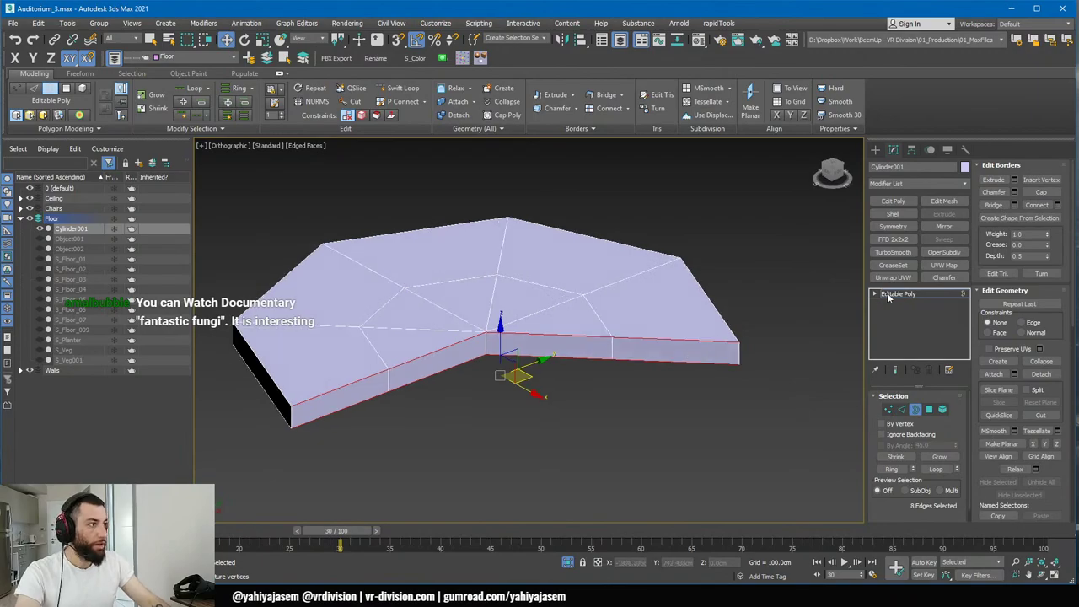
click(898, 293)
click(569, 562)
- Select the detached two-wedge piece and isolate it
alt+middle_drag(593, 365, 763, 388)
ctrl+click(645, 353)
ctrl+click(686, 316)
click(669, 344)
key(z)
key(alt+q)
scroll(641, 324, down, 4)
- Bridge the upper and lower open edges on one half of the two-wedge piece's cut side
key(2)
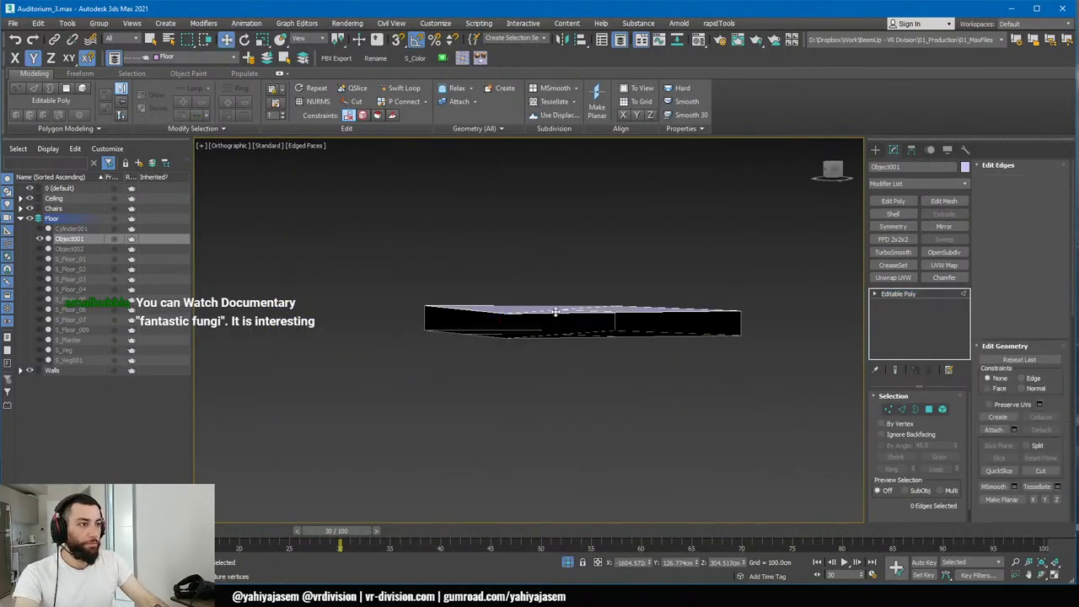
alt+middle_drag(557, 313, 548, 352)
click(537, 365)
ctrl+click(549, 394)
key(alt+b)
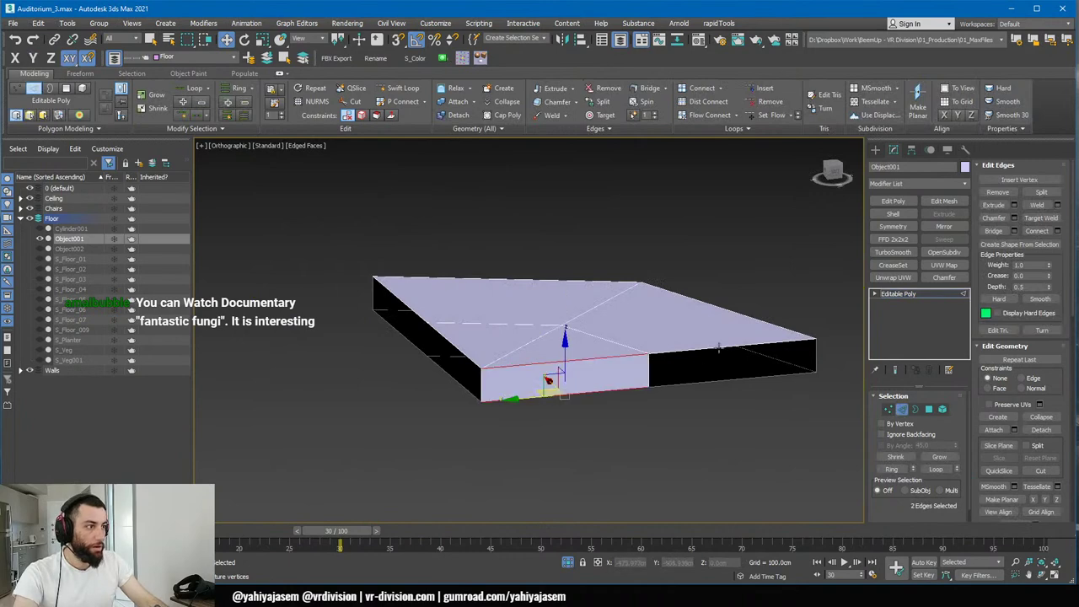
- Cap the remaining open borders of the two-wedge piece and end its isolation
key(3)
click(717, 347)
key(alt+p)
alt+middle_drag(452, 341, 578, 262)
click(581, 263)
click(917, 294)
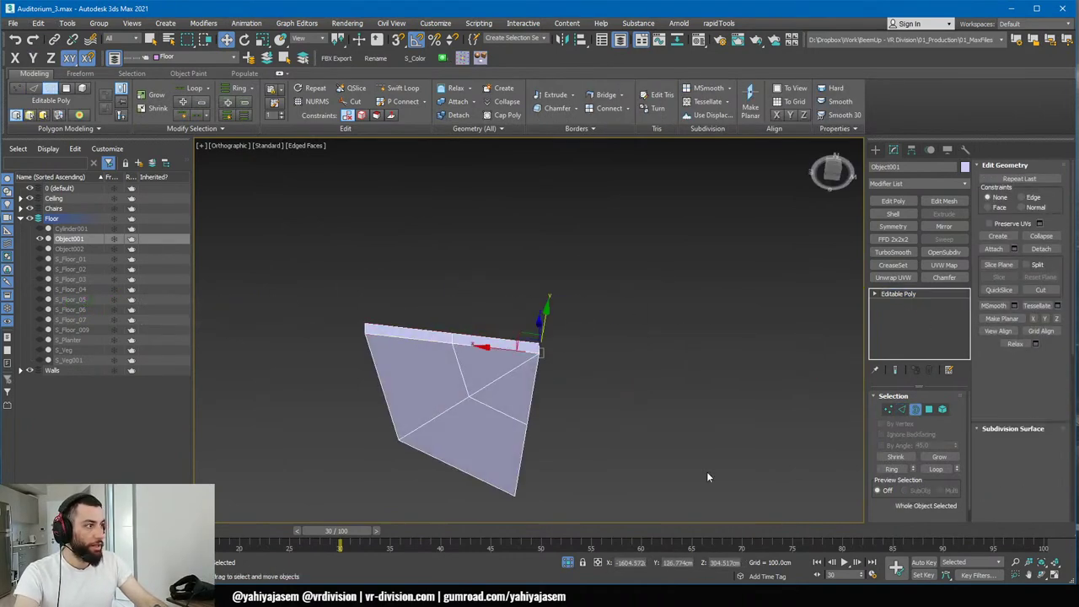
key(z)
click(568, 562)
- Isolate the detached single wedge and delete the stray triangular face attached to its underside
alt+middle_drag(584, 406, 581, 333)
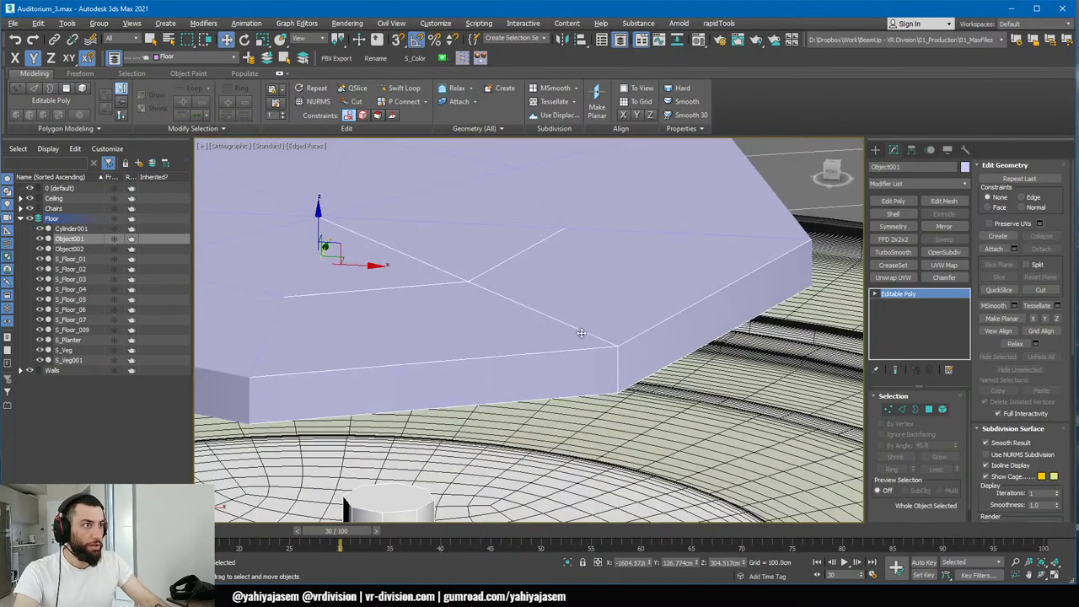
click(608, 227)
key(z)
key(alt+q)
alt+middle_drag(621, 275, 624, 192)
key(3)
key(4)
click(400, 345)
key(Delete)
- Bridge the upper and lower open edges on one half of the single wedge's open side
key(2)
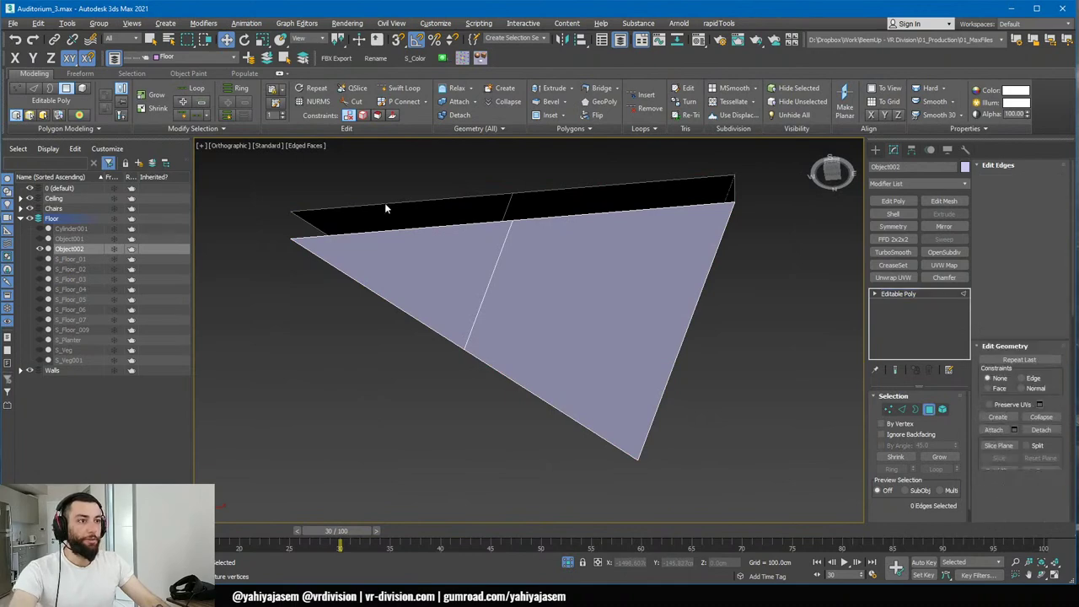
click(385, 205)
alt+middle_drag(387, 231, 414, 334)
- Cap the remaining open borders of the single wedge and end its isolation
key(3)
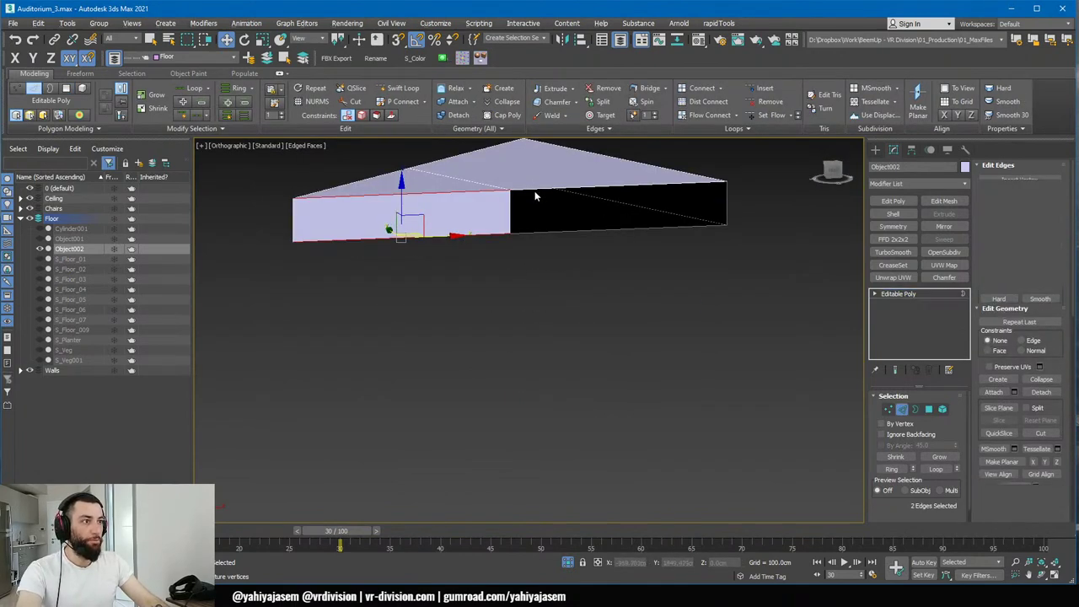
click(535, 191)
key(alt+p)
scroll(533, 192, down, 3)
alt+middle_drag(497, 208, 544, 260)
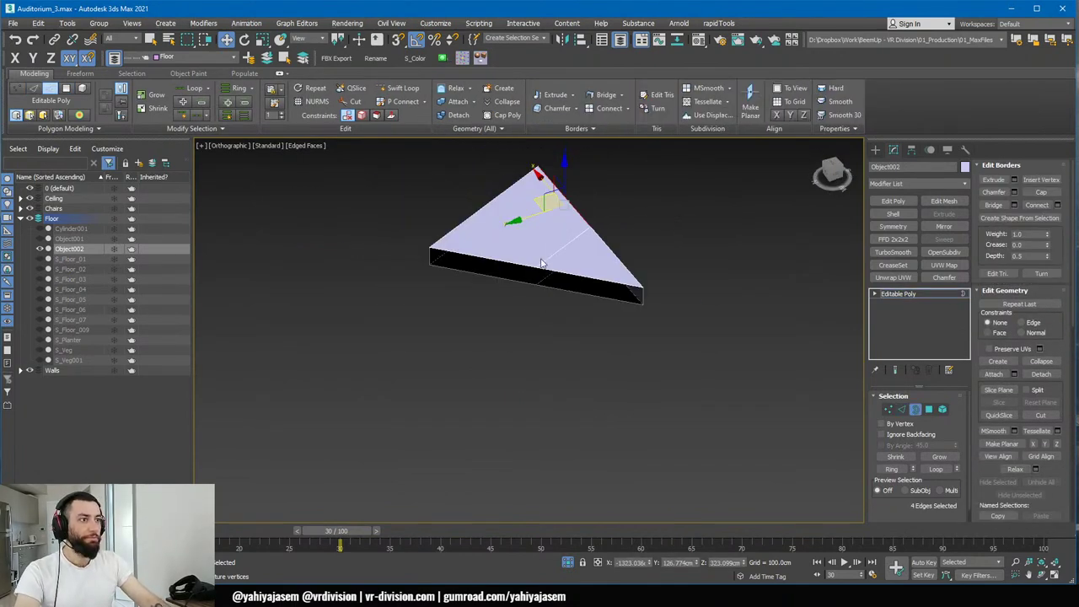
click(539, 267)
click(538, 268)
key(alt+p)
alt+middle_drag(570, 337, 539, 342)
click(937, 293)
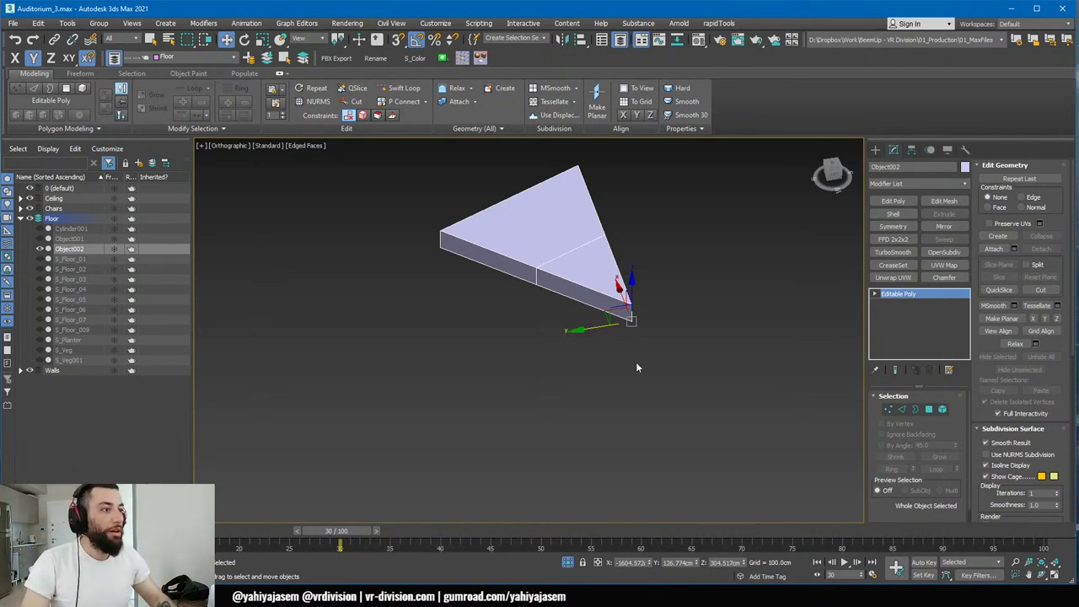
alt+middle_drag(636, 362, 477, 298)
alt+middle_drag(535, 372, 586, 526)
click(569, 563)
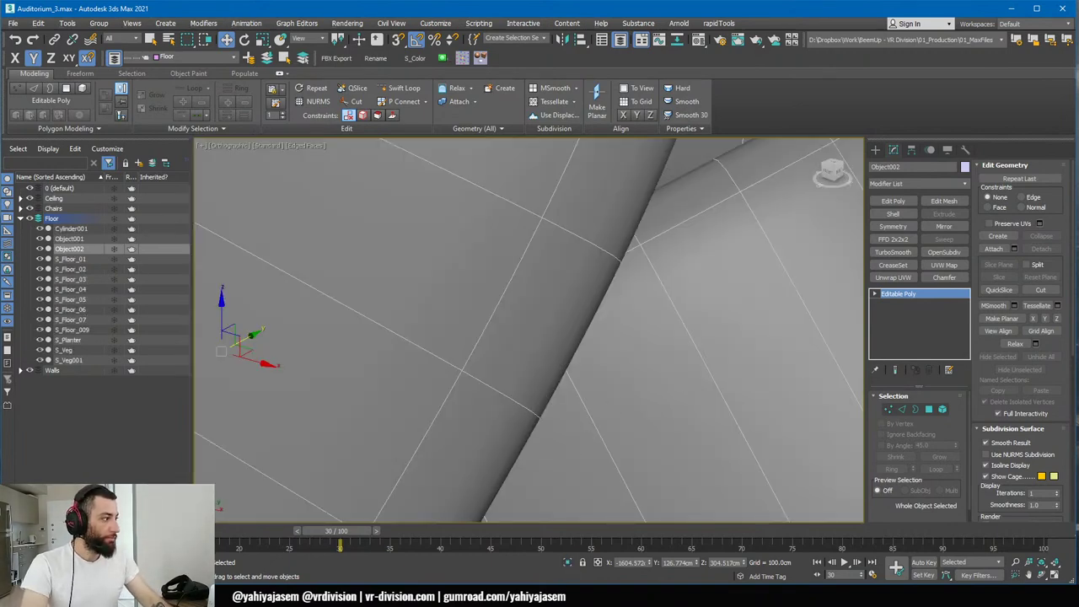
- Isolate the three disc pieces together and compare them with the floating disc in the concept image
key(alt+Tab)
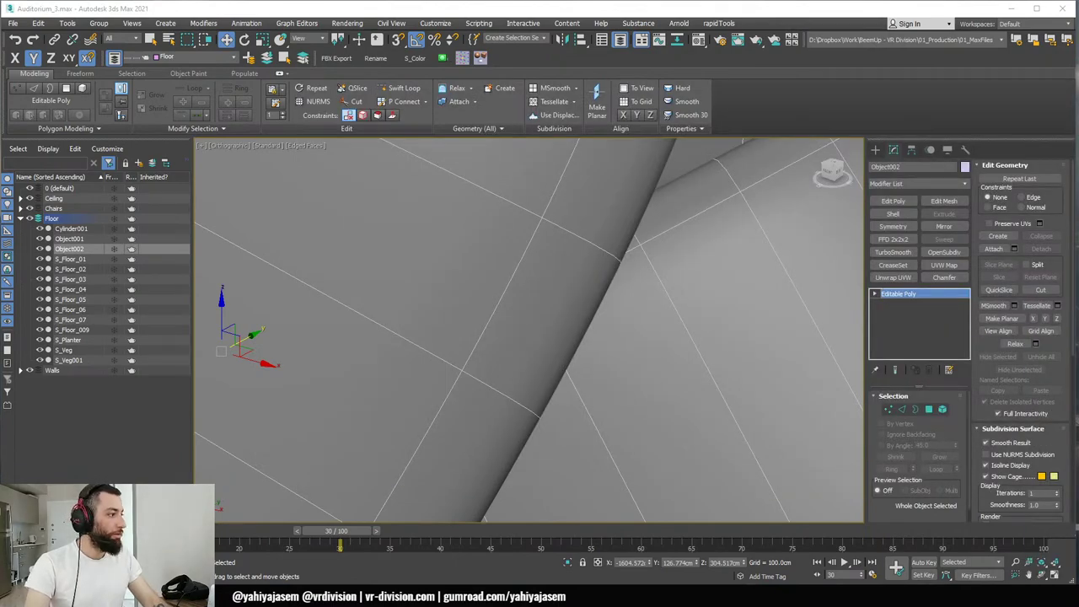
scroll(508, 223, down, 10)
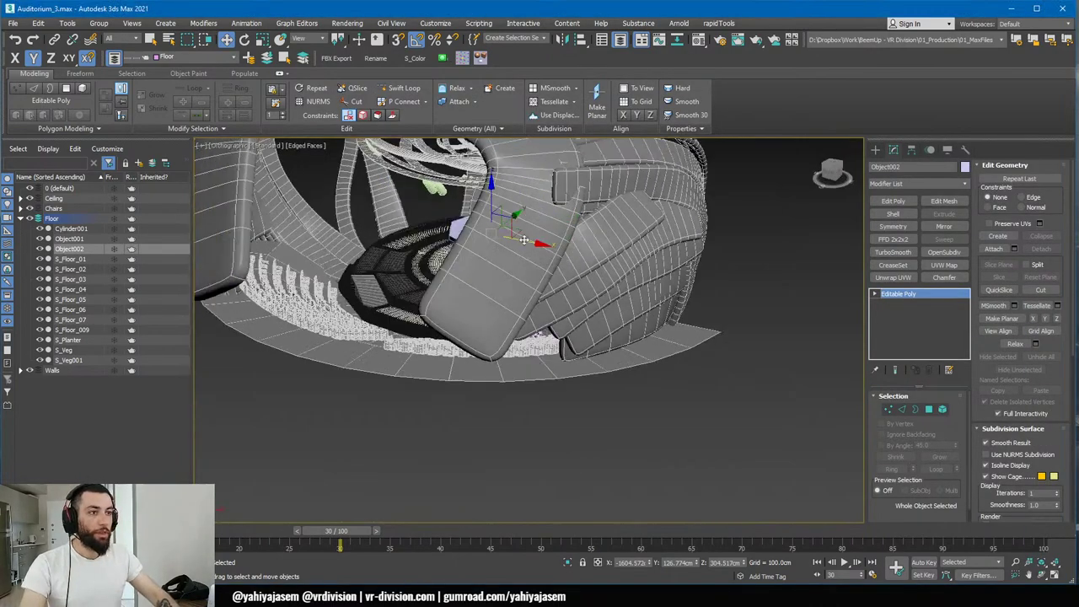
scroll(506, 258, up, 5)
mouse_move(513, 216)
alt+middle_down()
mouse_move(506, 258)
mouse_move(499, 230)
alt+middle_up()
ctrl+click(391, 224)
ctrl+click(371, 195)
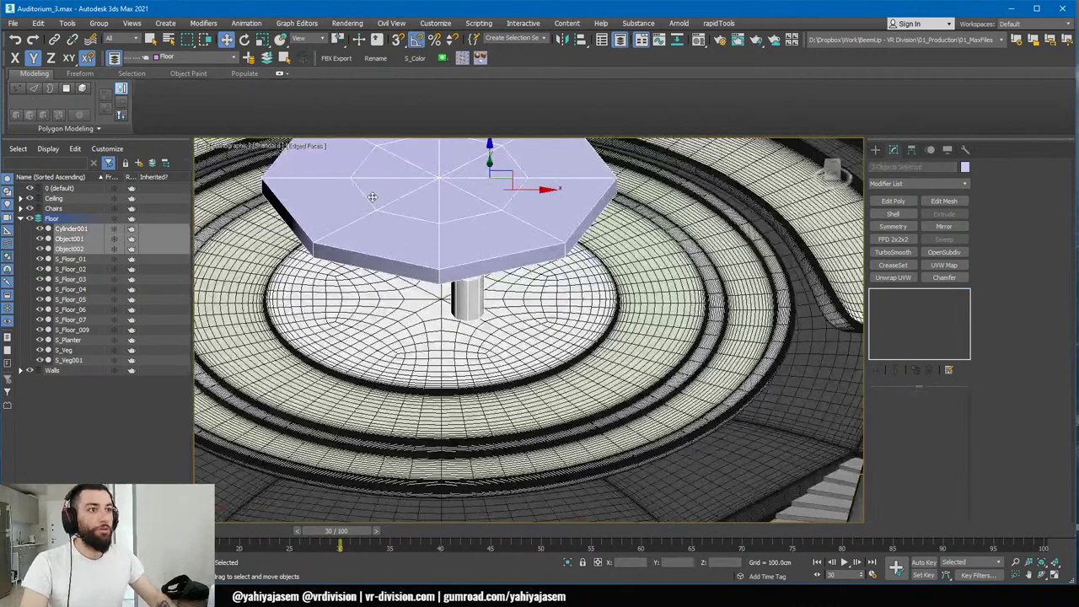
key(z)
key(alt+q)
alt+middle_drag(443, 262, 477, 263)
key(alt+Tab)
key(alt+Tab)
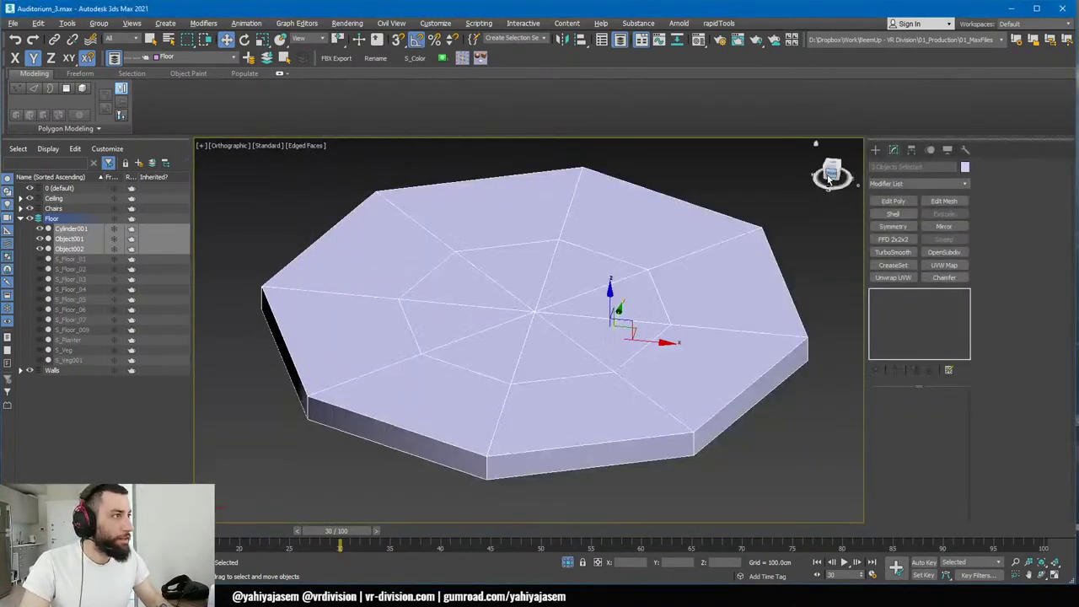
key(alt+Tab)
click(834, 176)
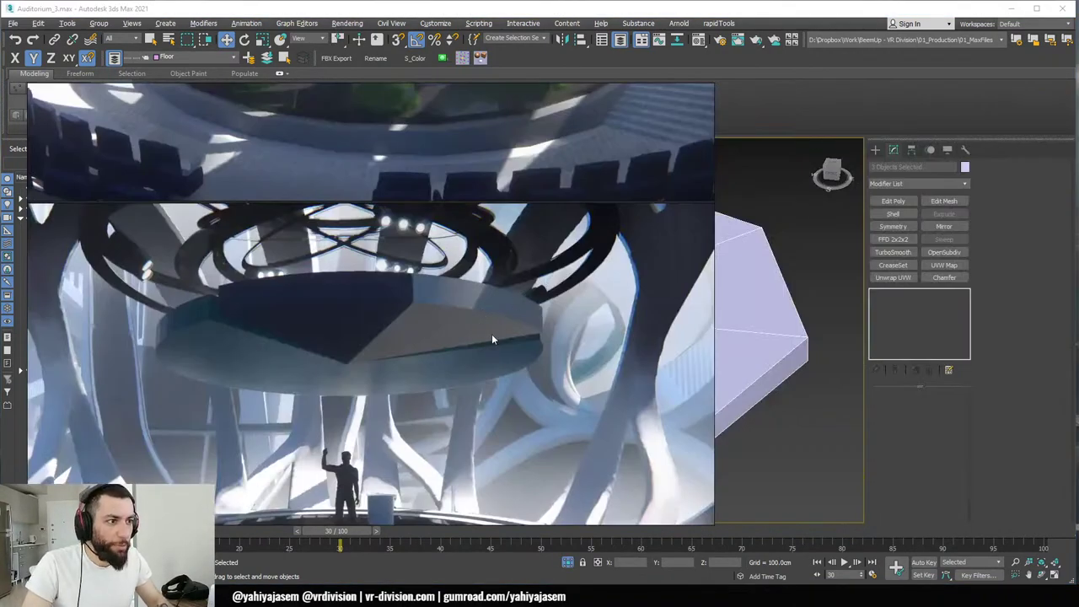
key(alt+Tab)
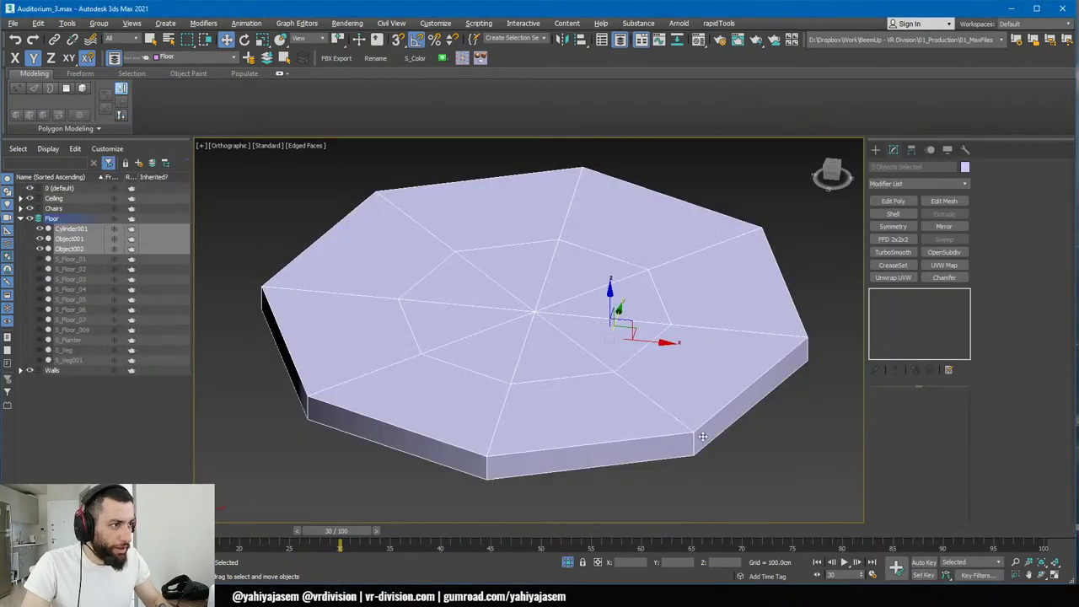
click(605, 438)
scroll(594, 408, down, 3)
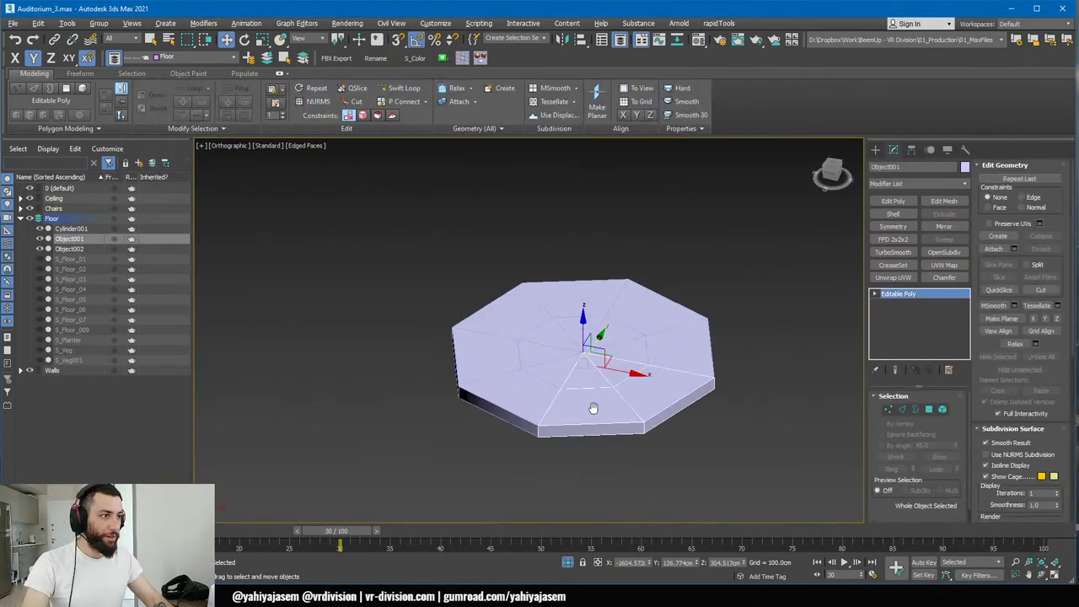
click(658, 346)
ctrl+click(549, 376)
ctrl+click(595, 407)
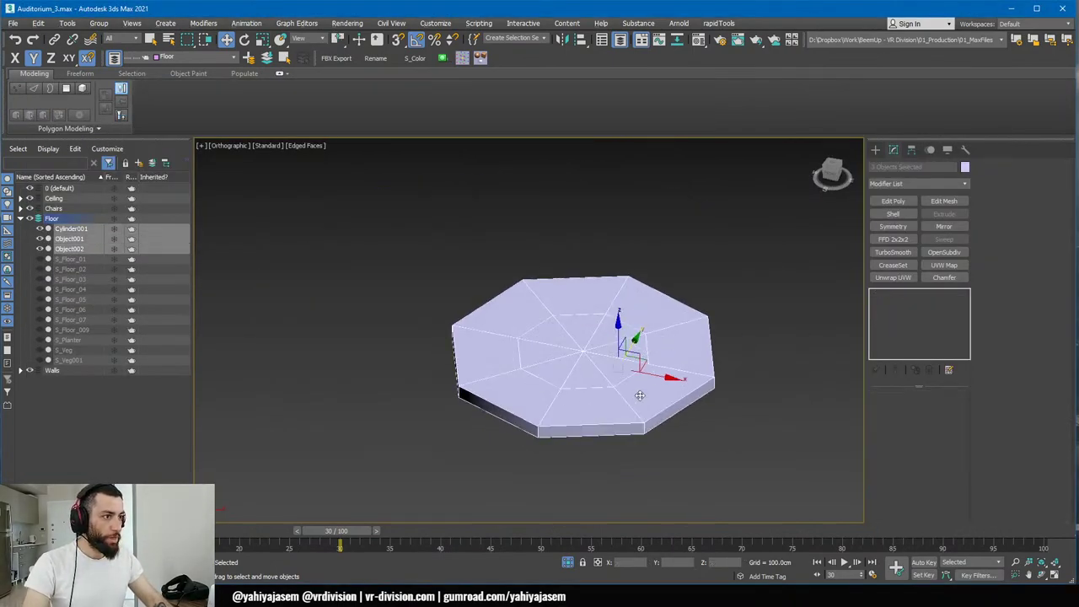
key(e)
drag(650, 394, 620, 402)
right_click(624, 401)
key(w)
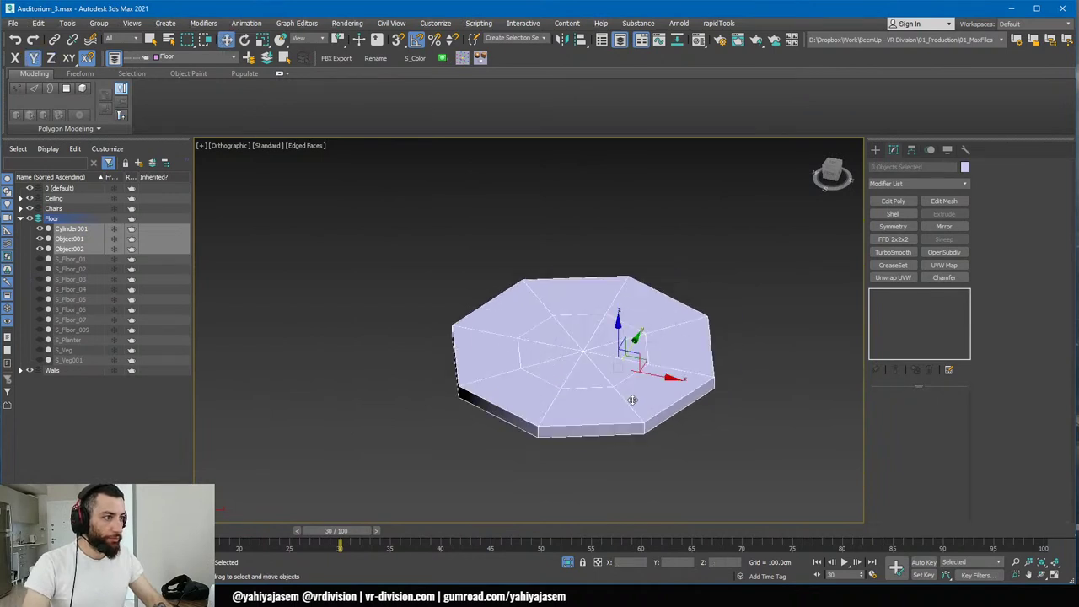
- Try to align the pivots of the two detached wedge pieces to the remaining cylinder piece
alt+click(646, 388)
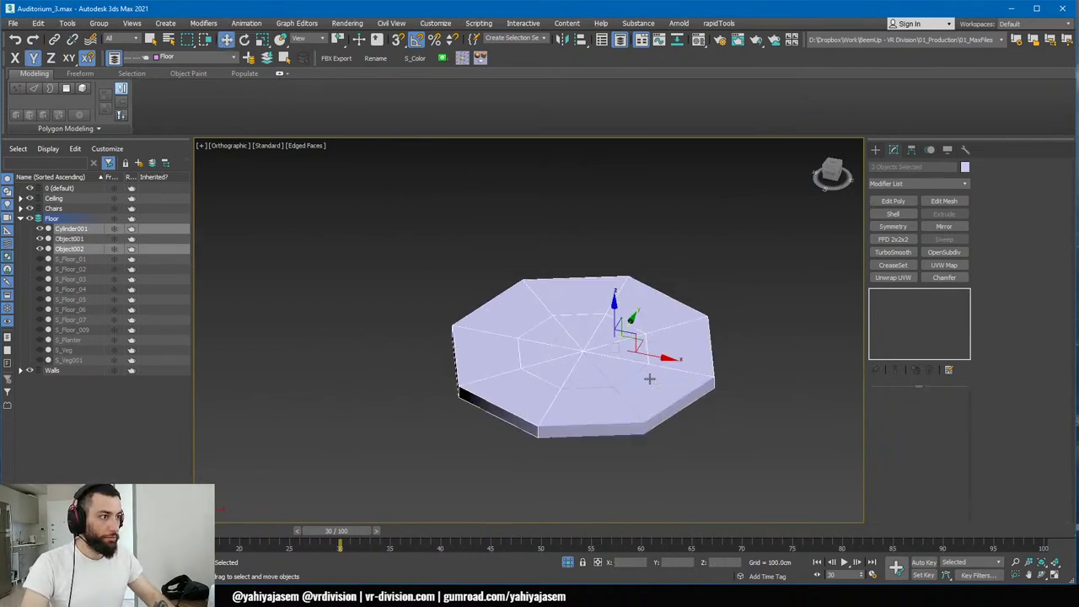
alt+click(660, 334)
alt+middle_drag(660, 333, 638, 378)
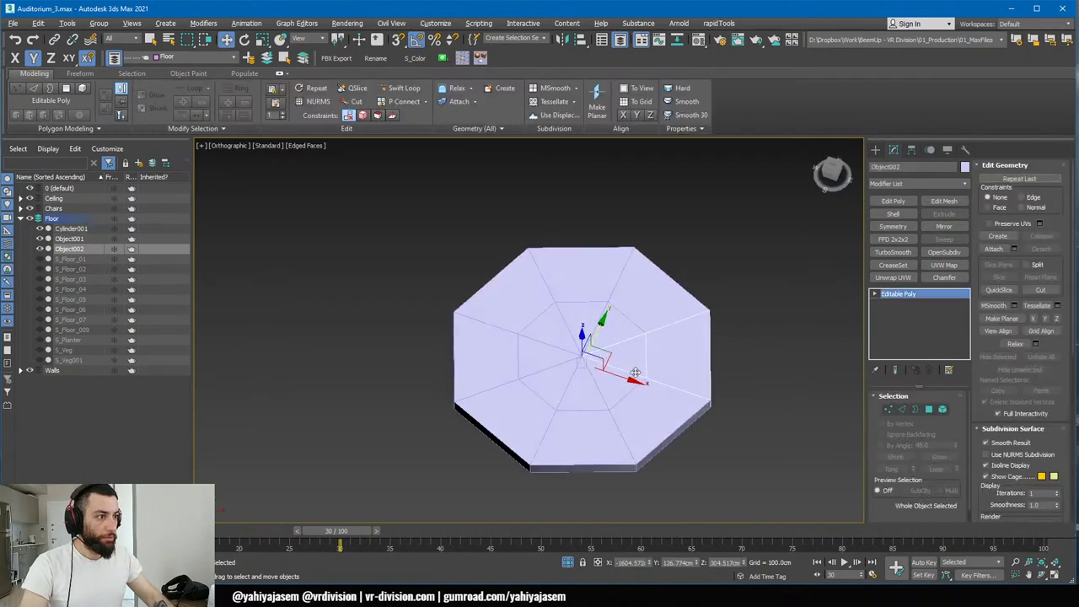
click(617, 309)
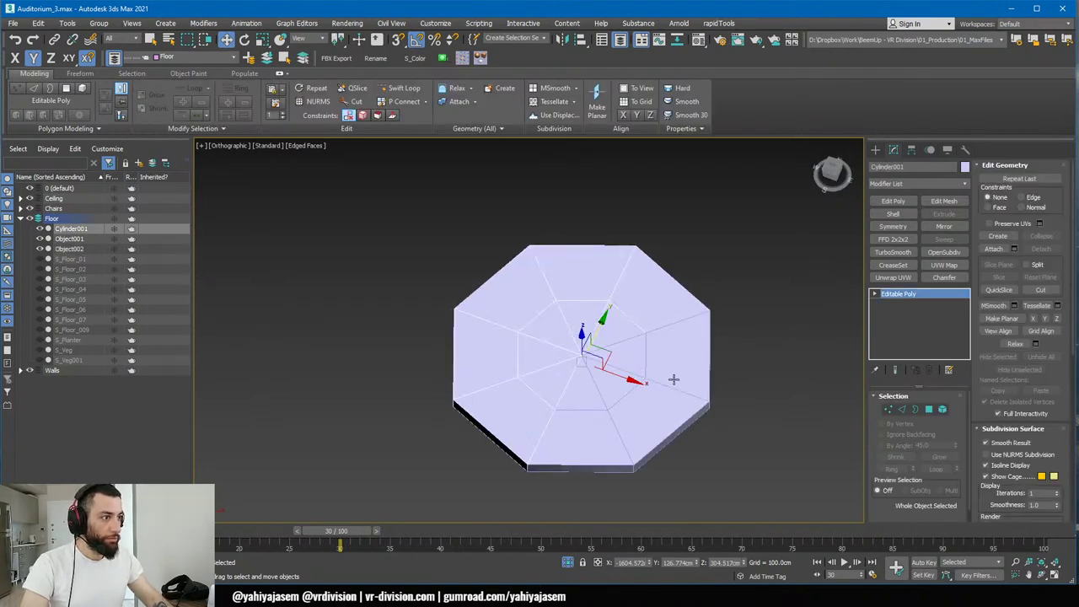
click(673, 379)
ctrl+click(652, 403)
click(912, 150)
click(922, 229)
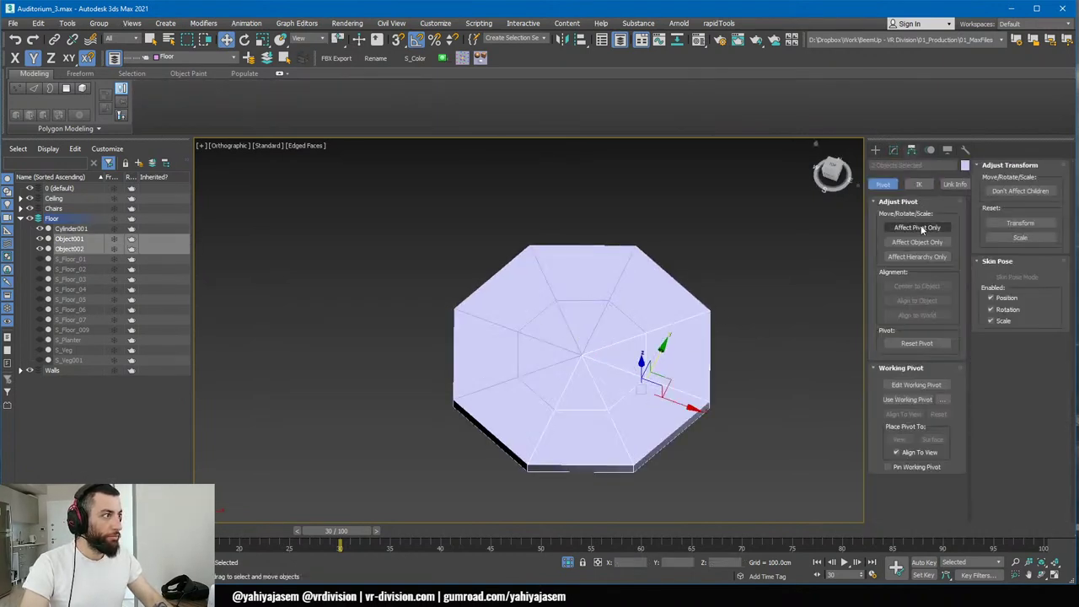
click(923, 229)
key(alt+a)
click(590, 358)
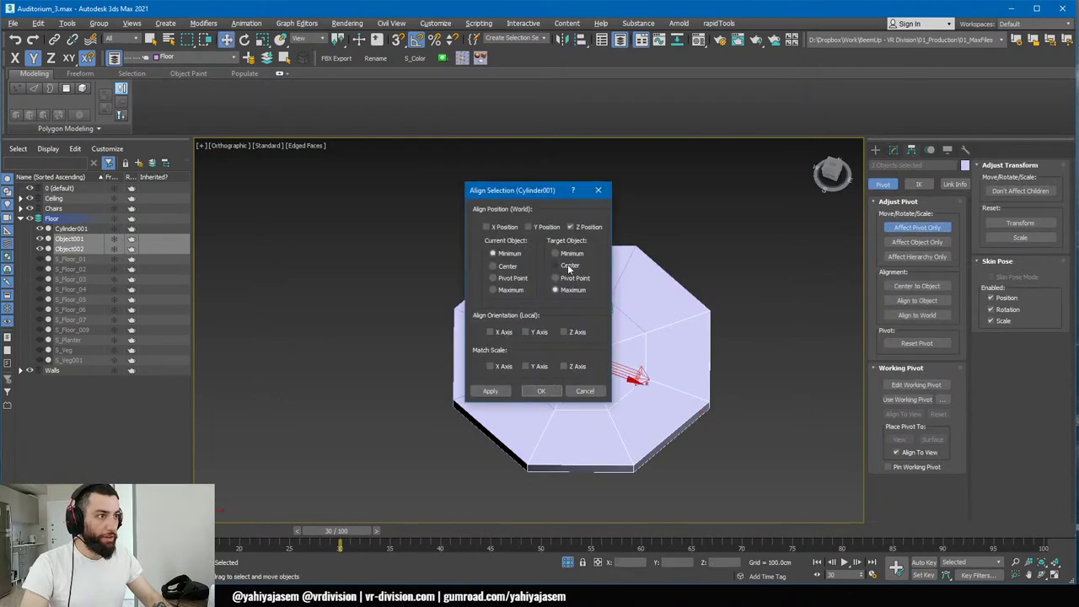
click(541, 391)
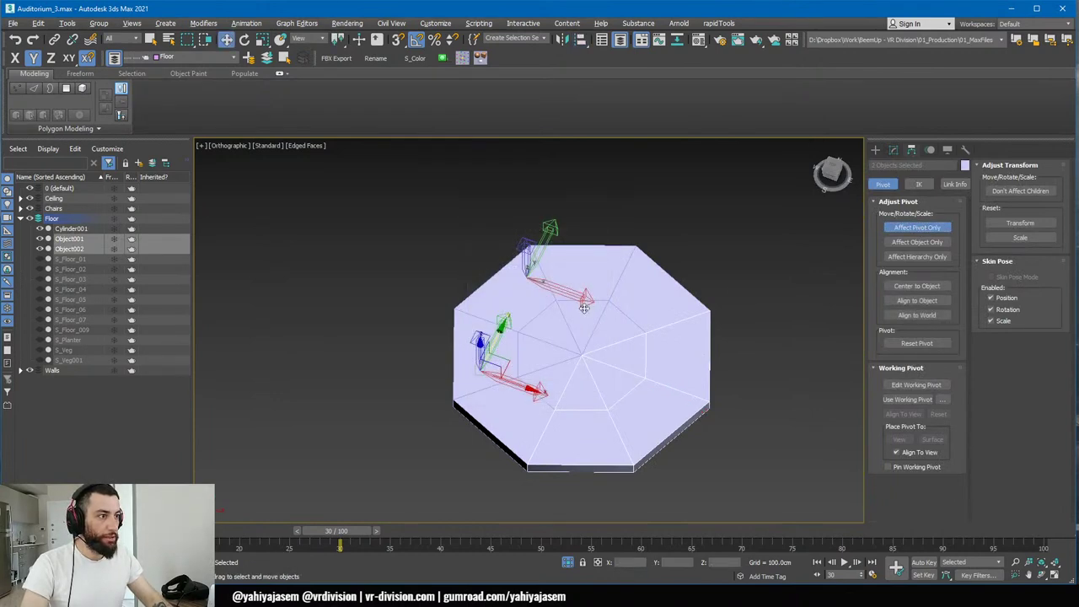
- Realign the pivots of both detached wedge pieces with the cylinder piece so they sit at the disc's center
click(584, 309)
click(674, 358)
ctrl+click(649, 393)
key(alt+a)
click(635, 342)
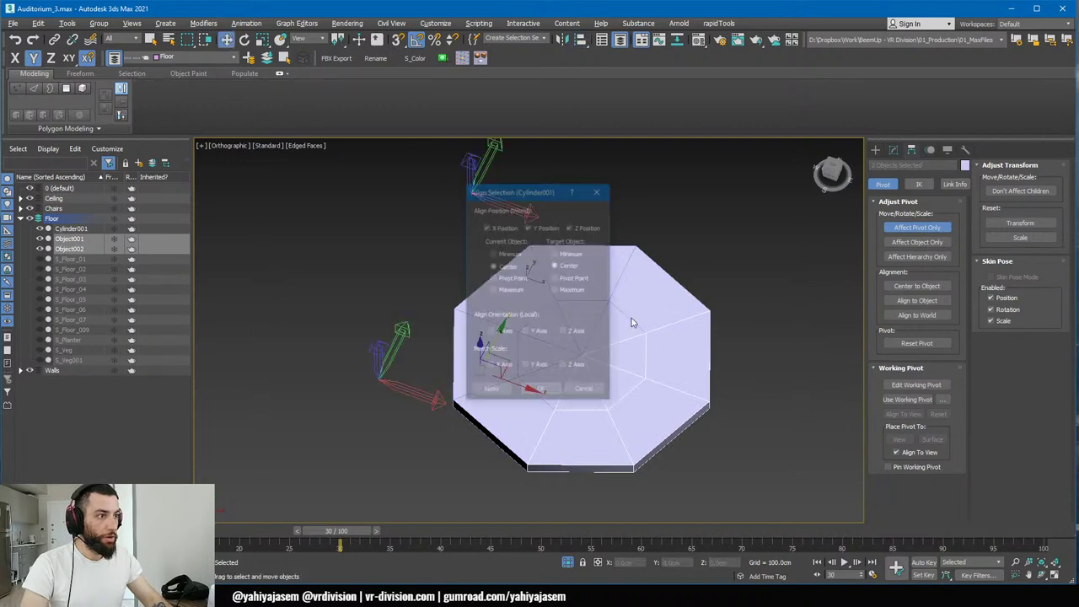
click(554, 390)
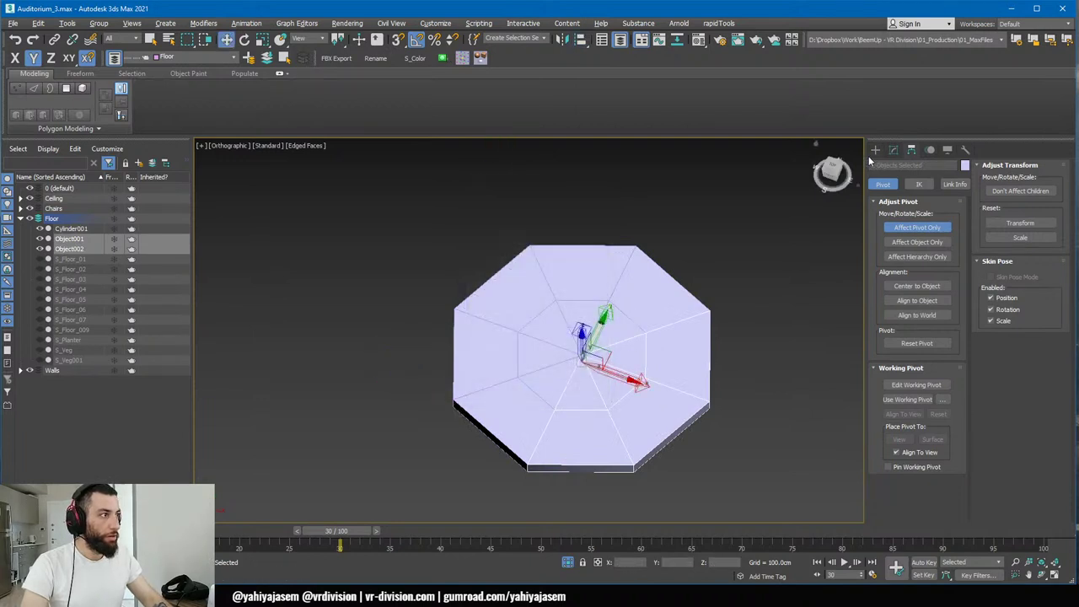
click(876, 150)
drag(768, 217, 510, 417)
key(e)
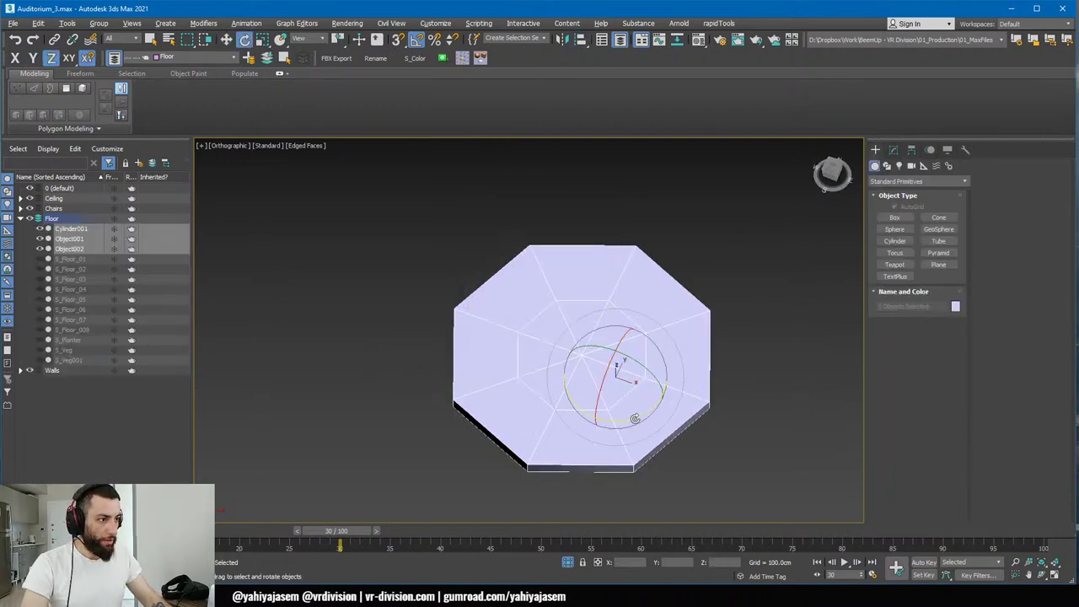
drag(635, 419, 686, 388)
right_click(686, 387)
key(w)
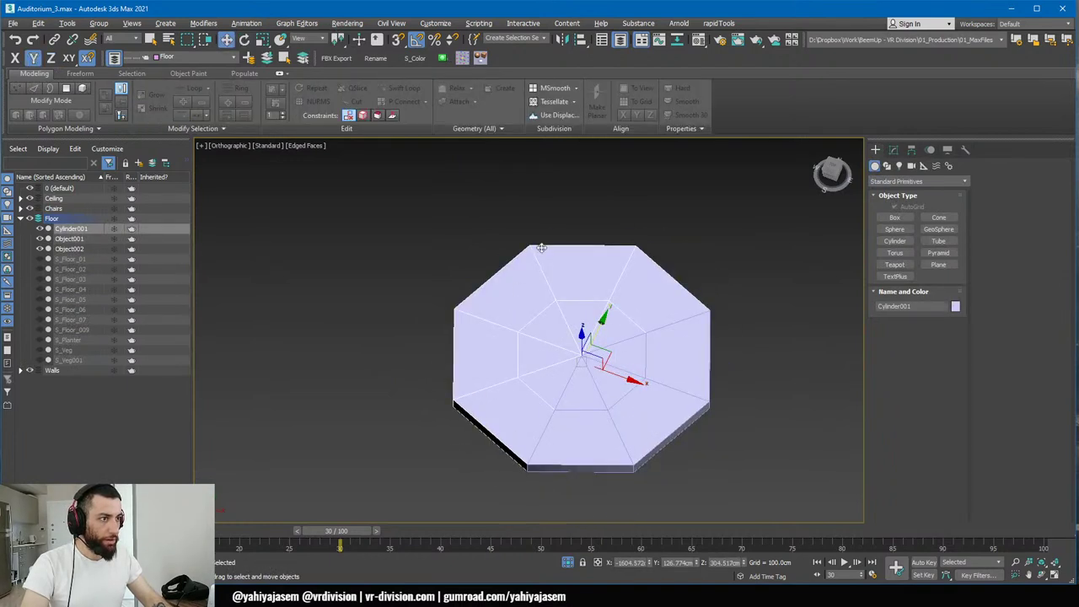
- In the top view, check the pivot of each disc piece and select all three pieces together
drag(338, 44, 341, 74)
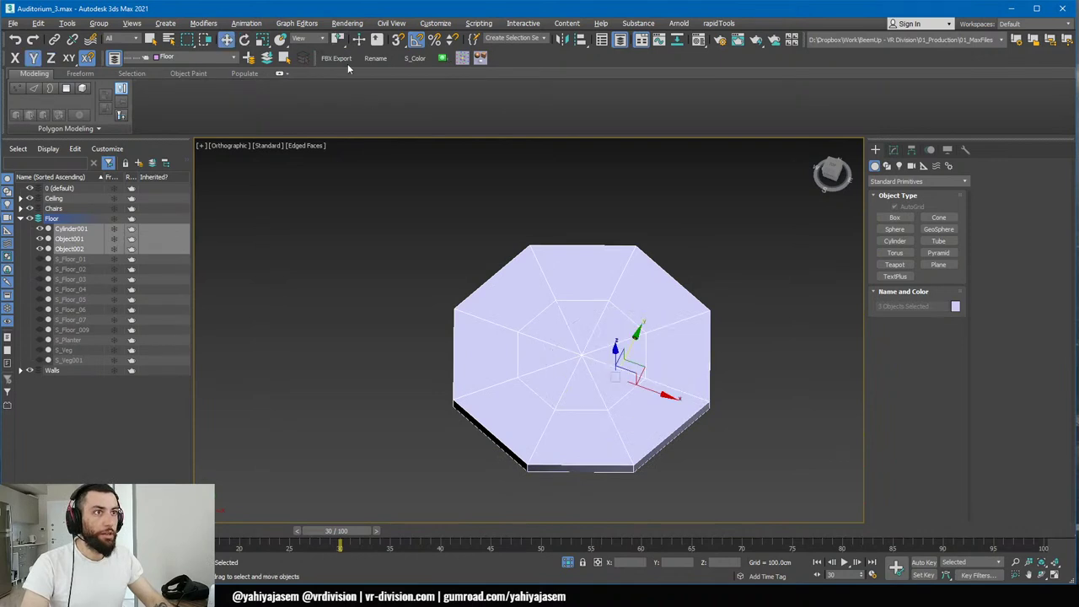
click(571, 294)
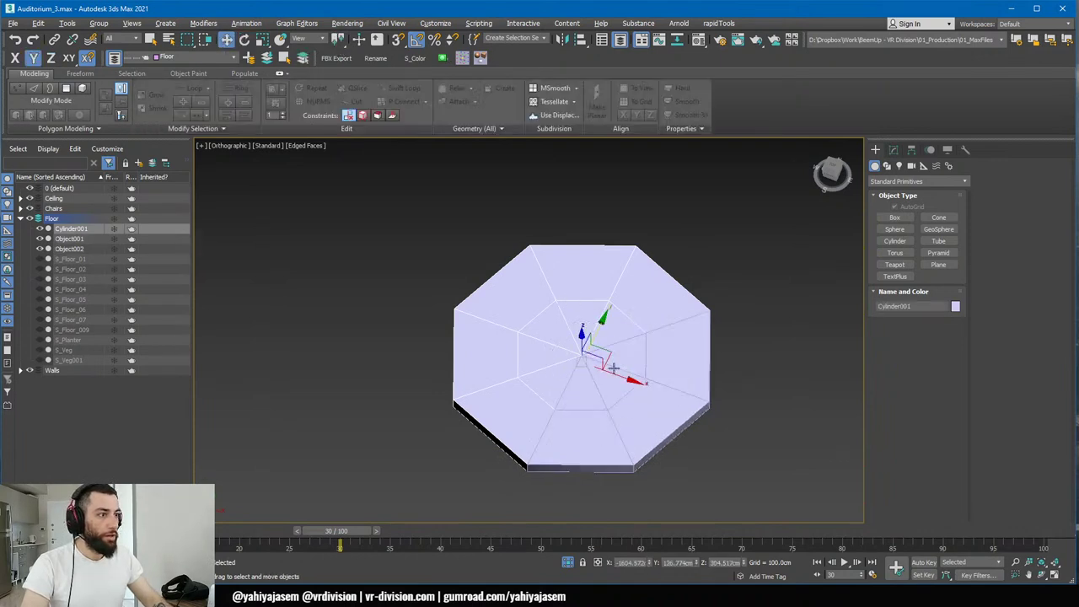
key(t)
click(631, 422)
click(621, 300)
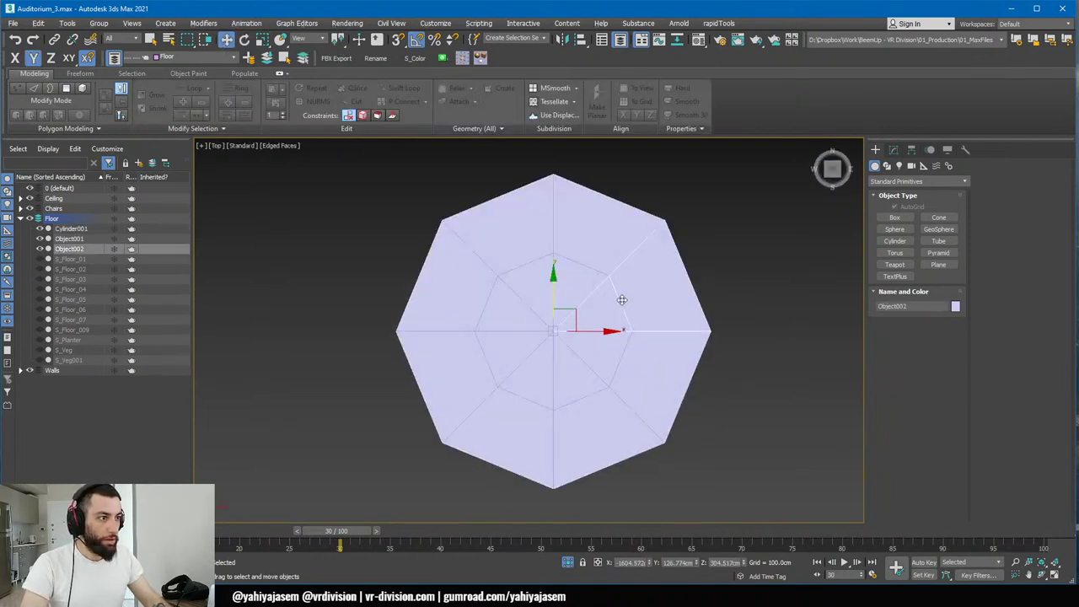
click(569, 268)
ctrl+click(592, 371)
ctrl+click(619, 313)
key(e)
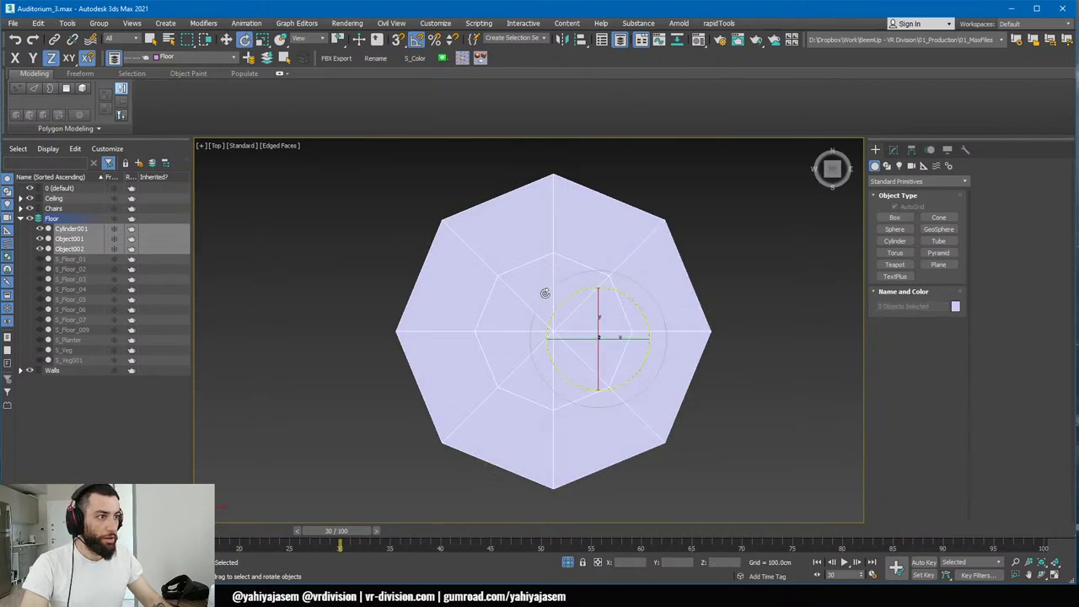
key(w)
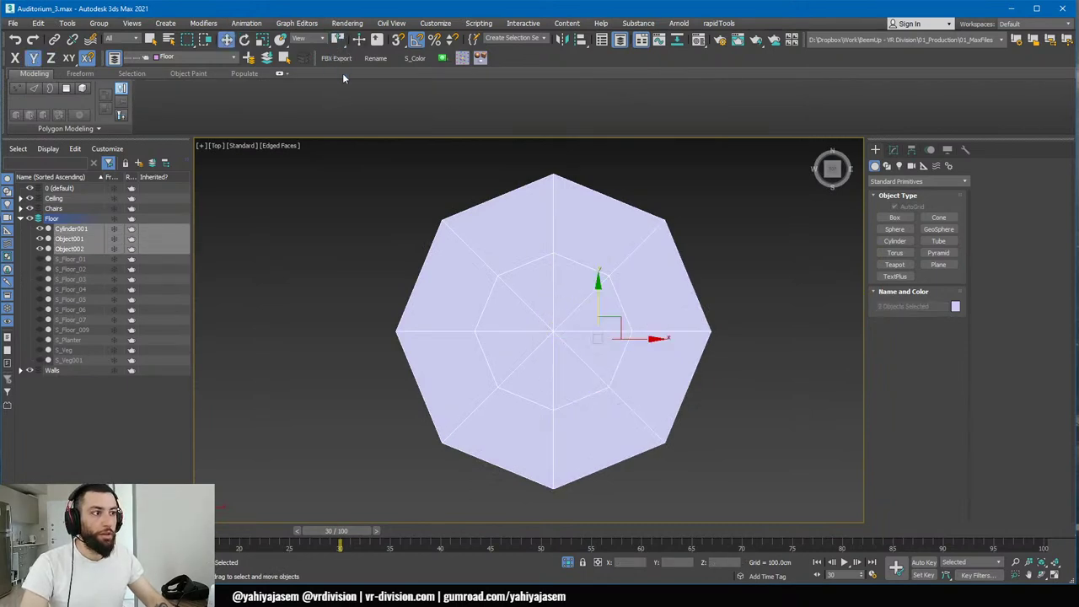
key(e)
drag(637, 282, 682, 429)
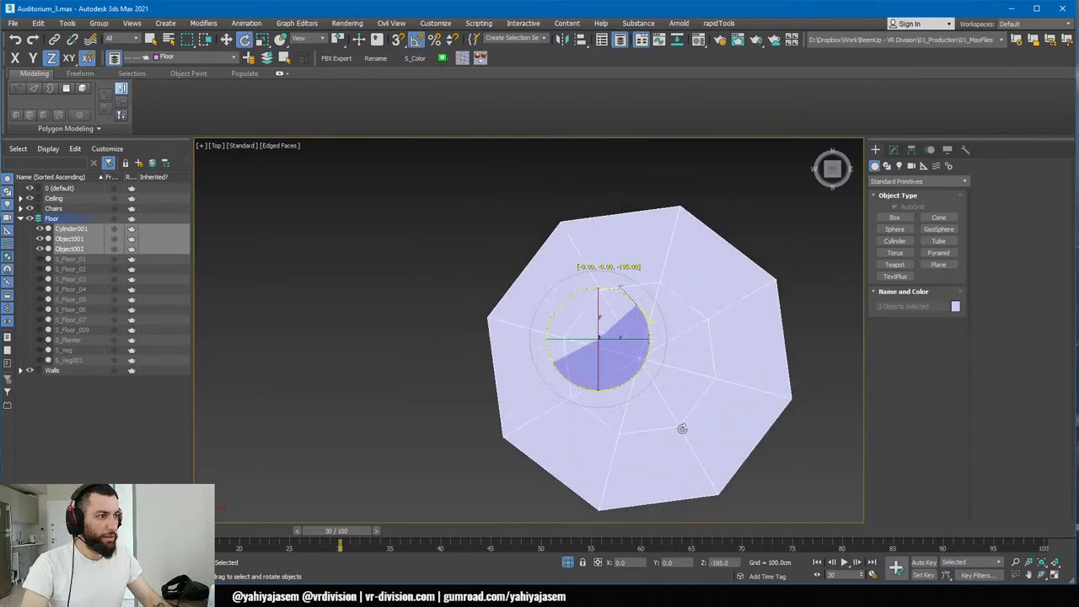
right_click(688, 428)
key(w)
- Examine the pivot positions of the three selected disc pieces
click(911, 149)
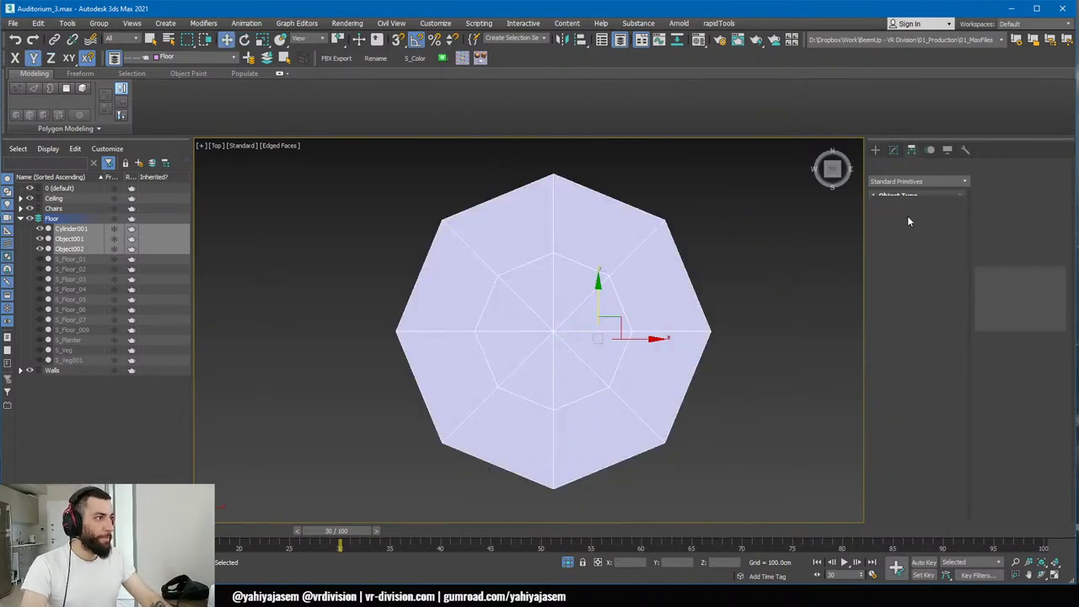
click(917, 242)
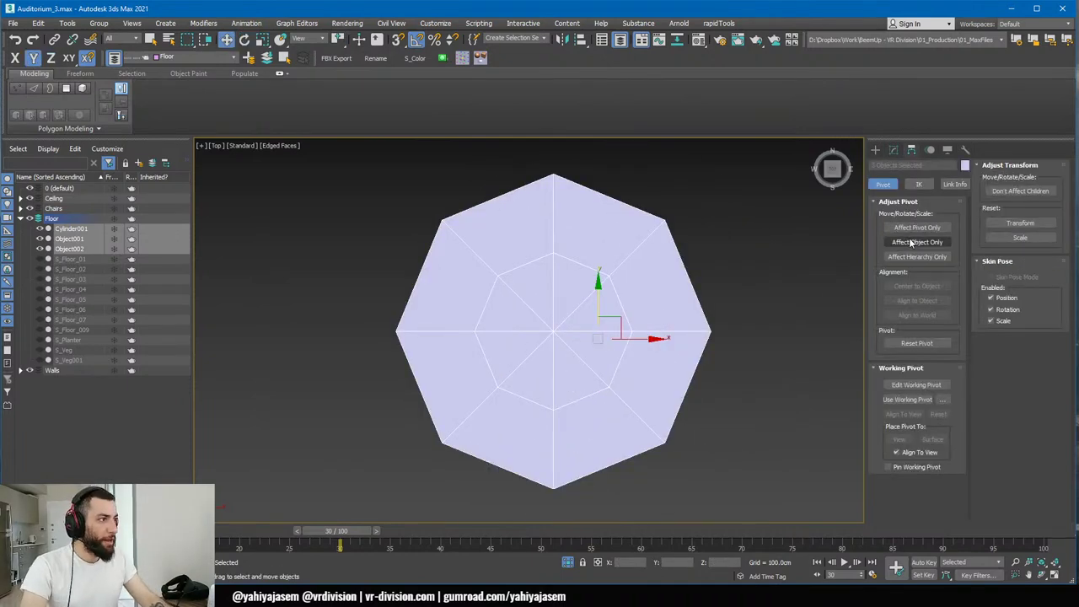
click(877, 150)
key(e)
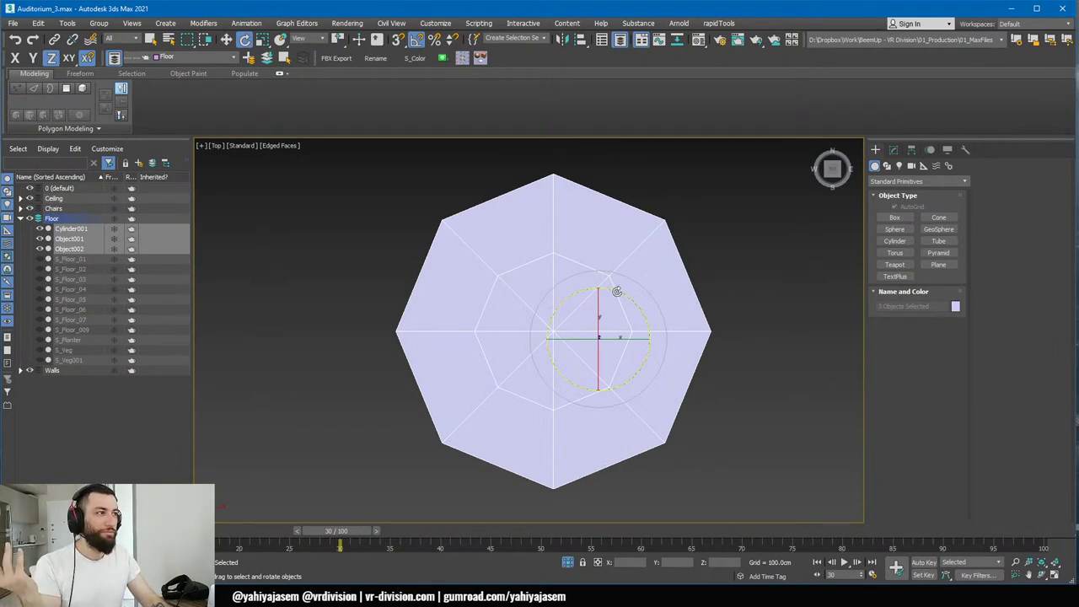
click(912, 149)
click(917, 227)
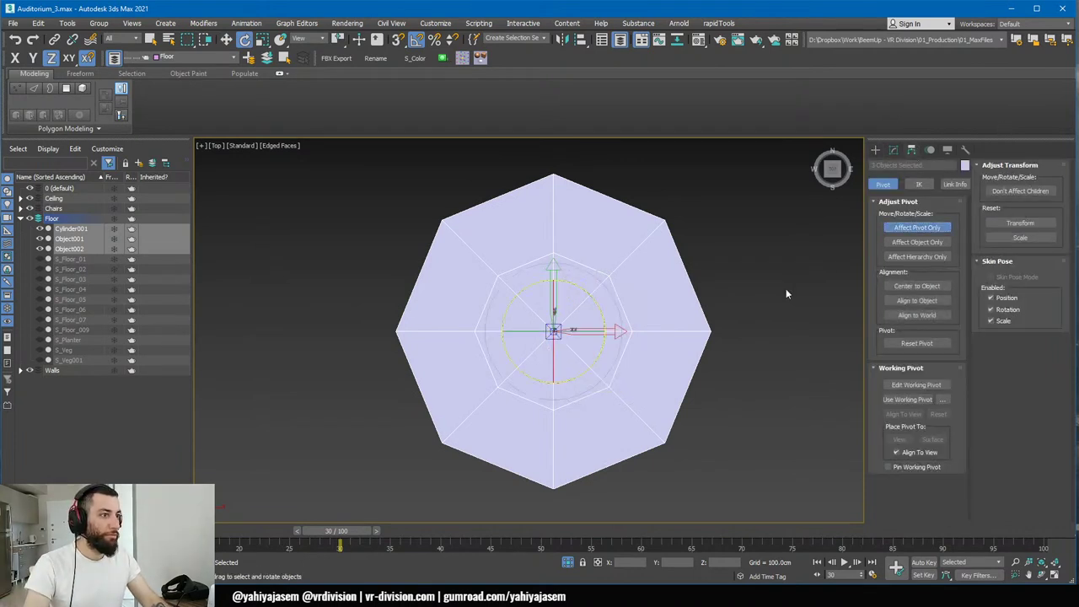
key(w)
click(877, 150)
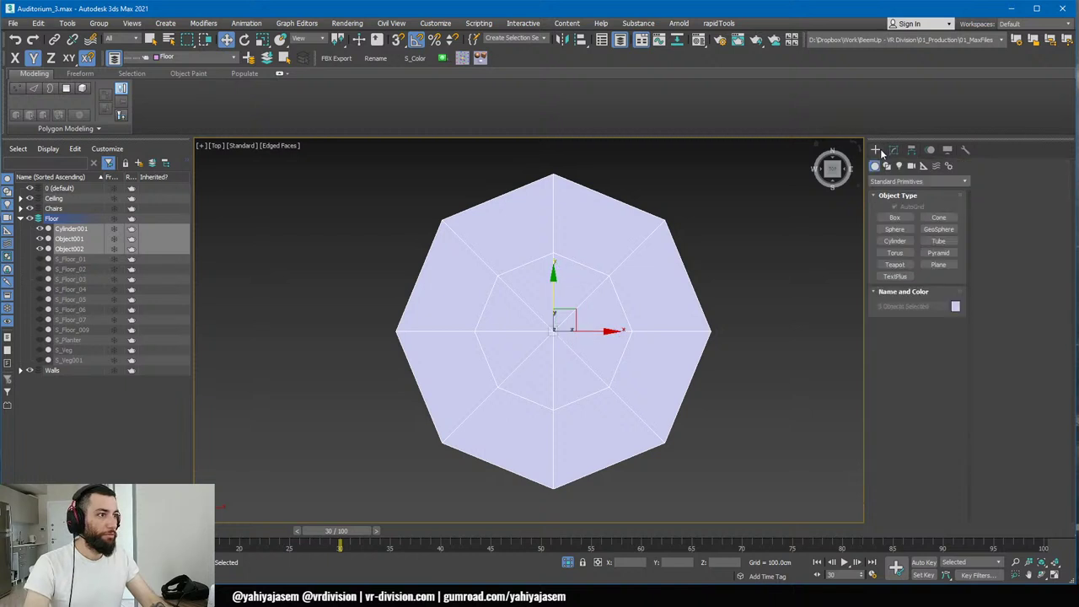
- Try rotating the three selected disc pieces together about the disc's center
key(e)
drag(598, 309, 615, 212)
key(ctrl+z)
key(w)
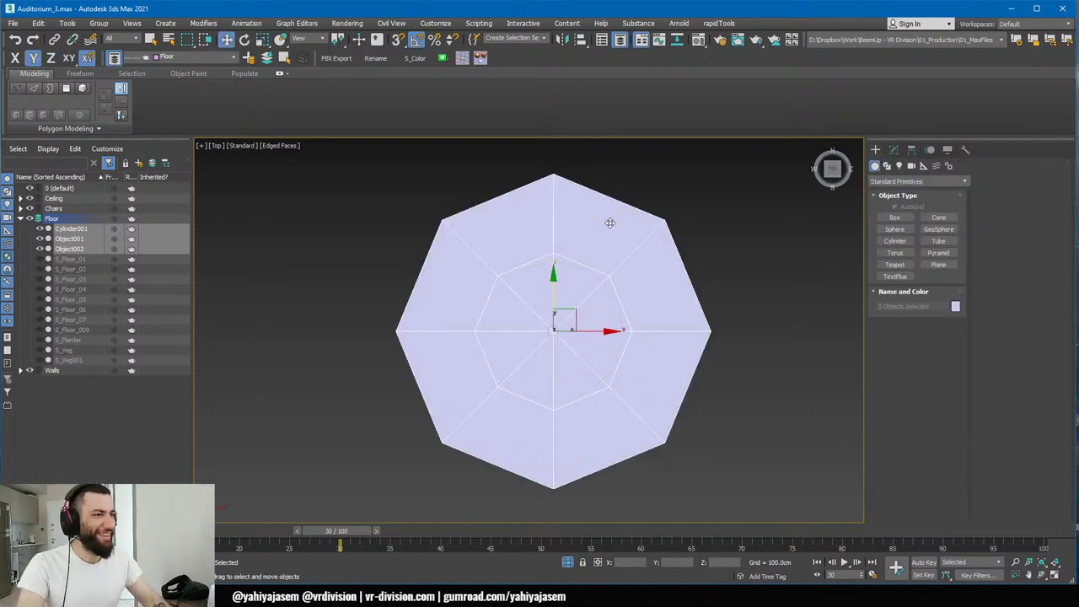
alt+middle_drag(599, 281, 622, 375)
scroll(734, 340, down, 2)
scroll(711, 292, up, 5)
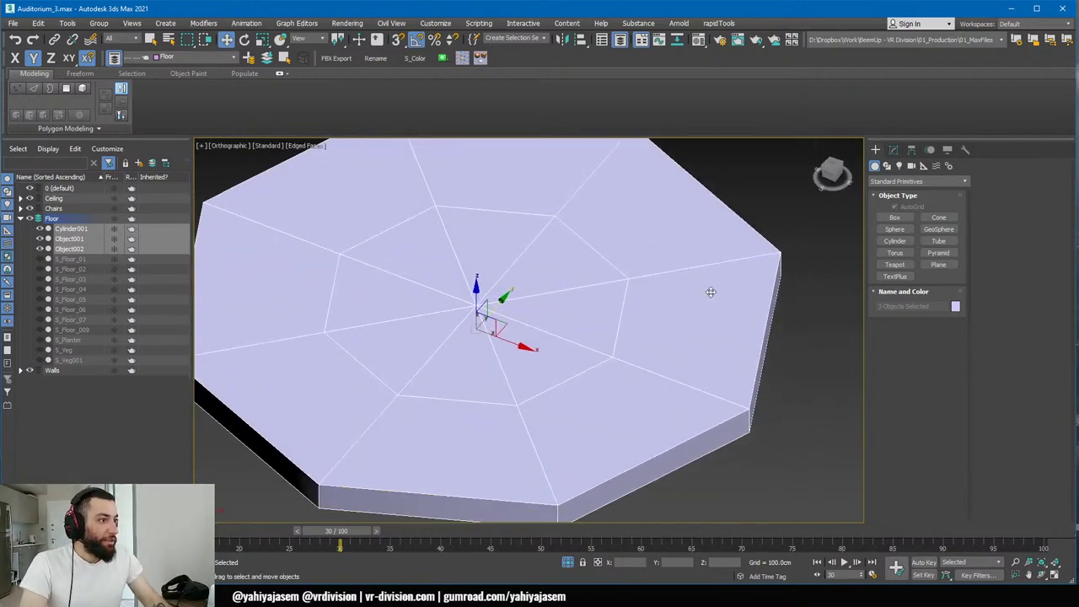
- Put the three disc pieces on a new layer named Pie
click(677, 278)
scroll(641, 275, down, 3)
click(114, 229)
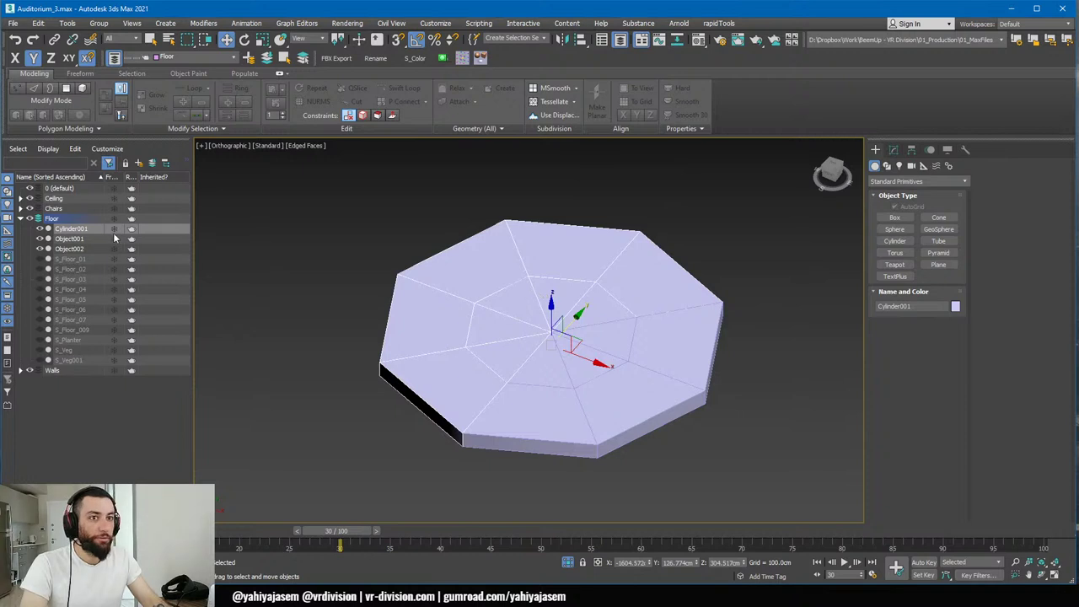
shift+click(85, 249)
scroll(367, 267, down, 1)
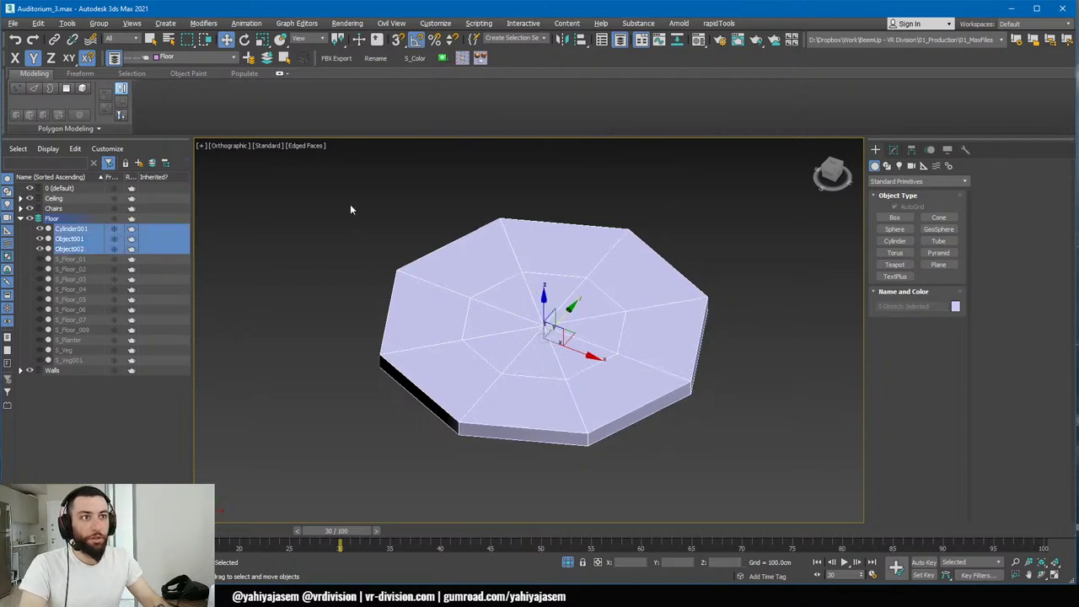
click(249, 59)
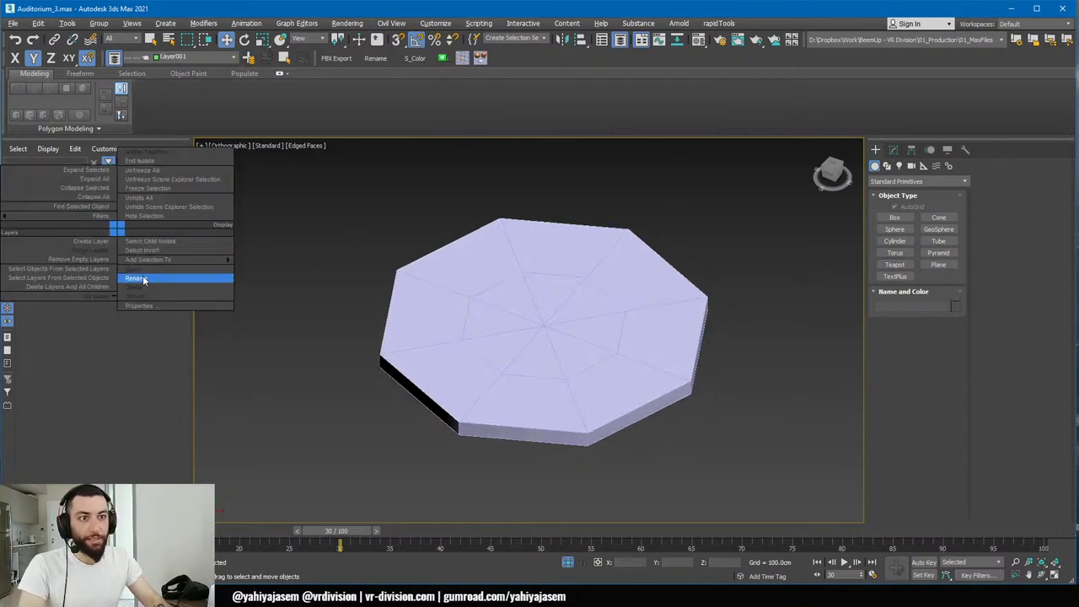
text(Pie)
key(Return)
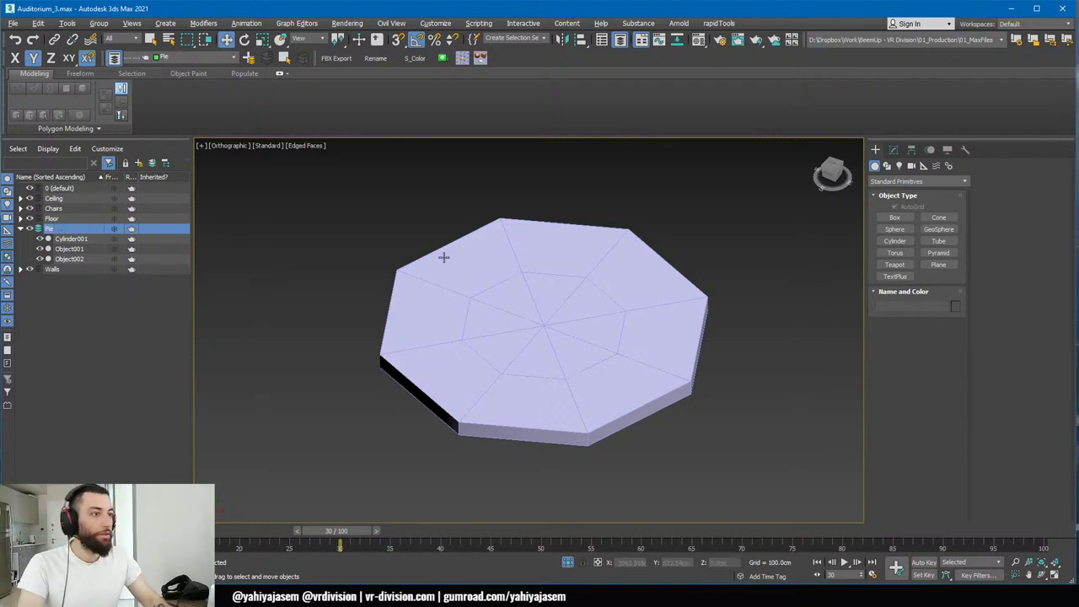
- Isolate the Cylinder001 piece and use CreaseSet to create a crease set from its edges selected at a 90° face angle
click(473, 251)
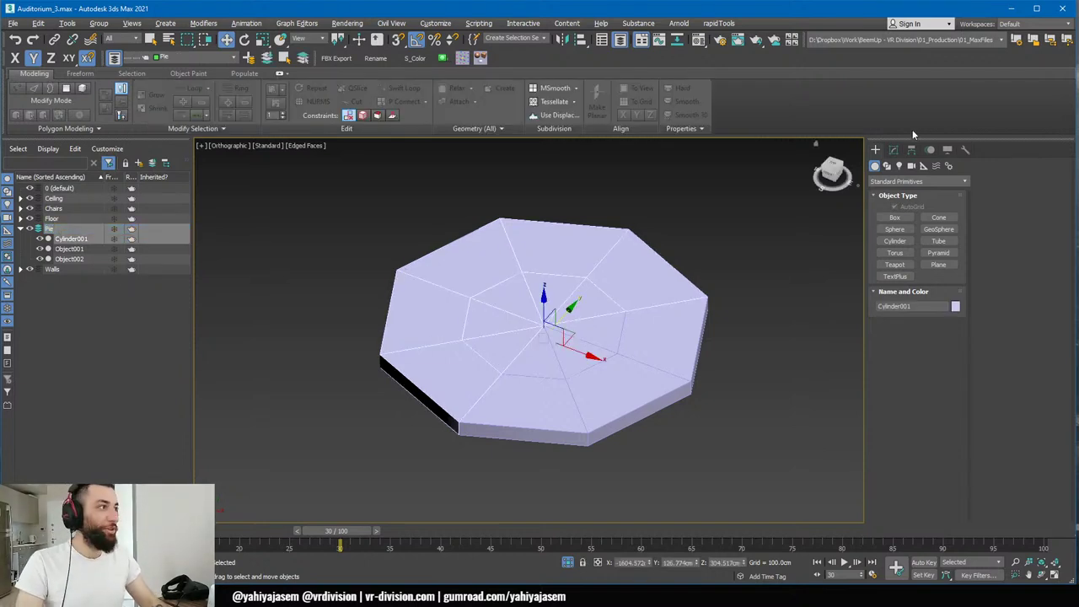
click(893, 149)
key(alt+q)
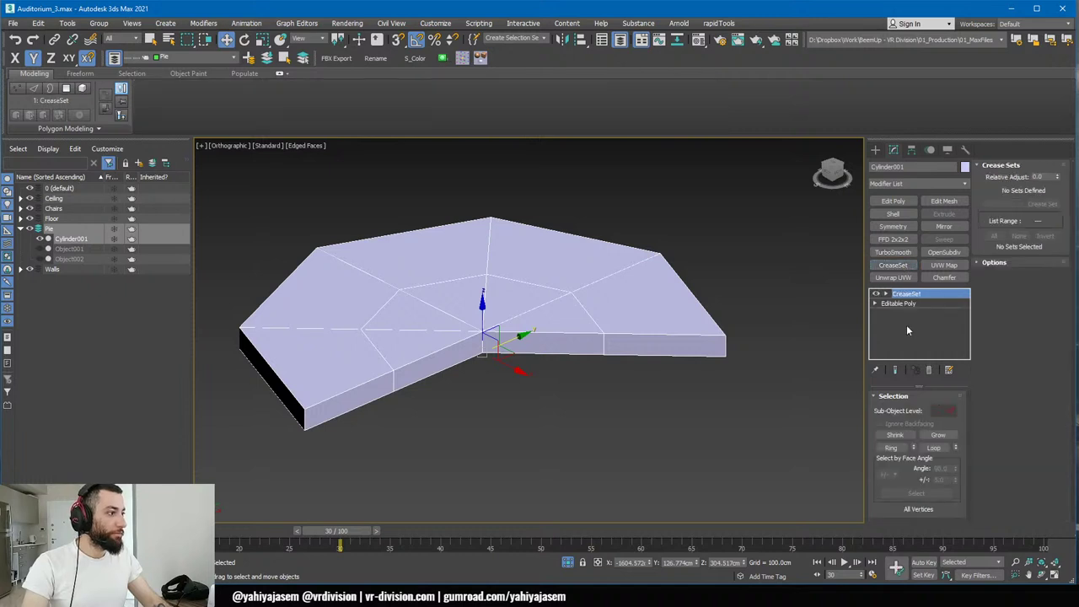
click(922, 494)
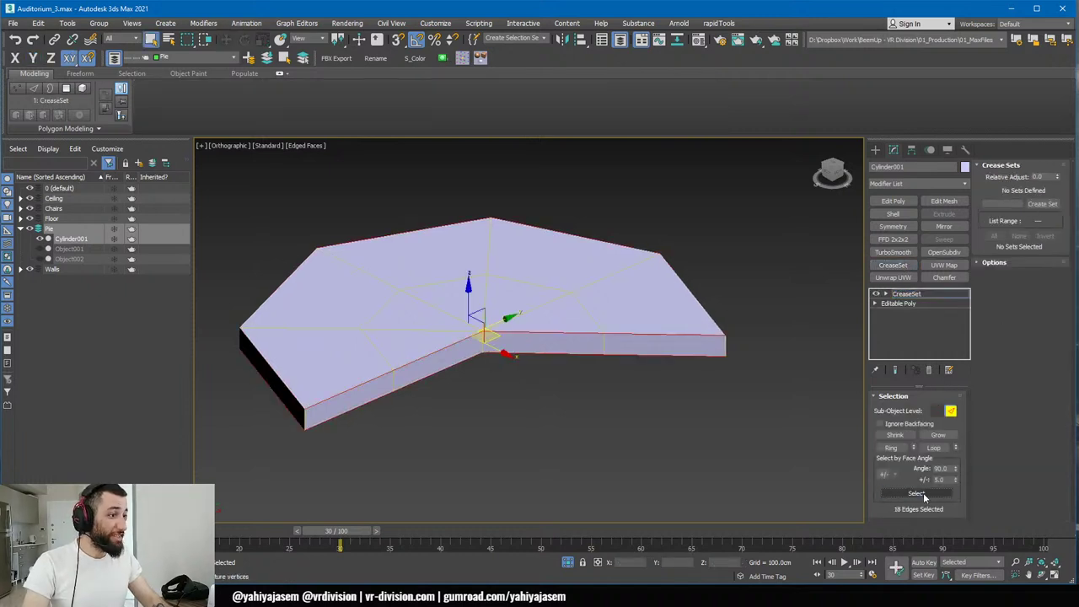
alt+middle_drag(717, 384, 792, 363)
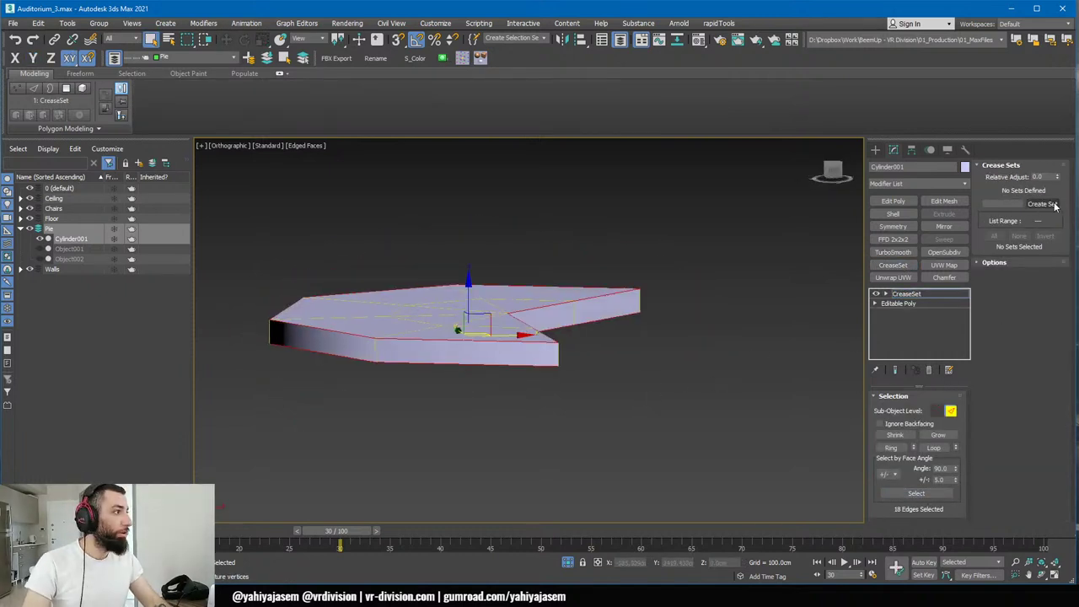
click(1052, 204)
alt+middle_drag(692, 290, 884, 266)
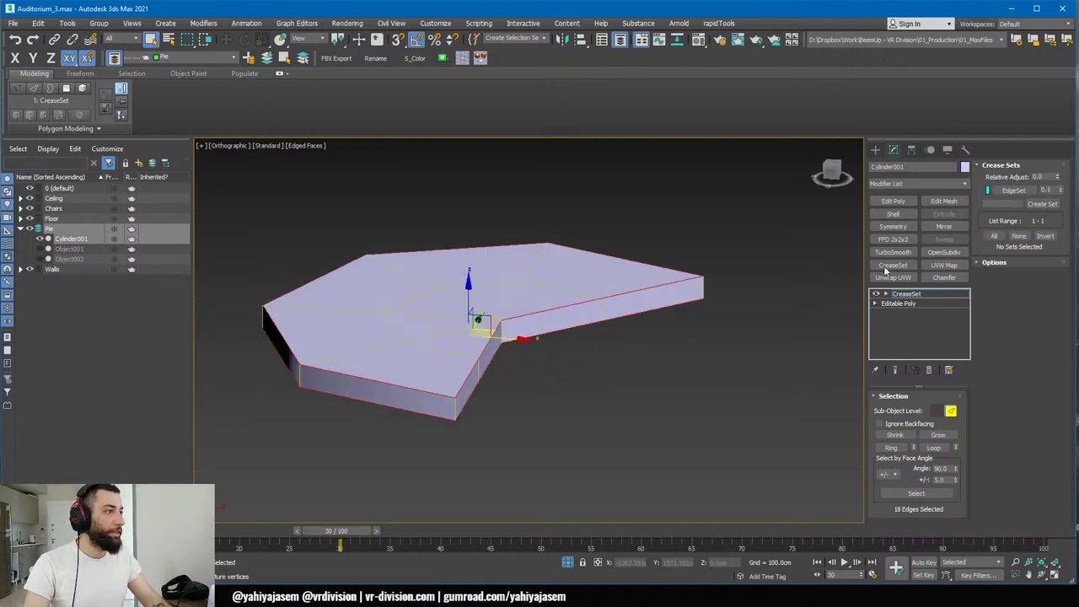
- Add an OpenSubdiv modifier with 3 iterations to the piece and inspect its smoothed shape without edge display
click(944, 253)
click(953, 413)
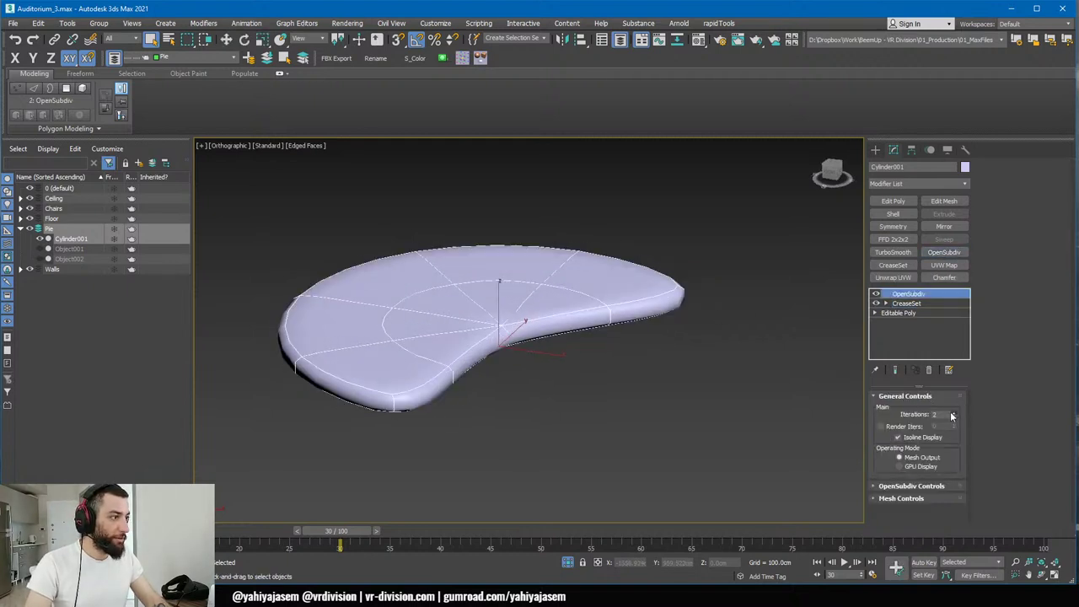
alt+middle_drag(734, 364, 706, 412)
click(954, 413)
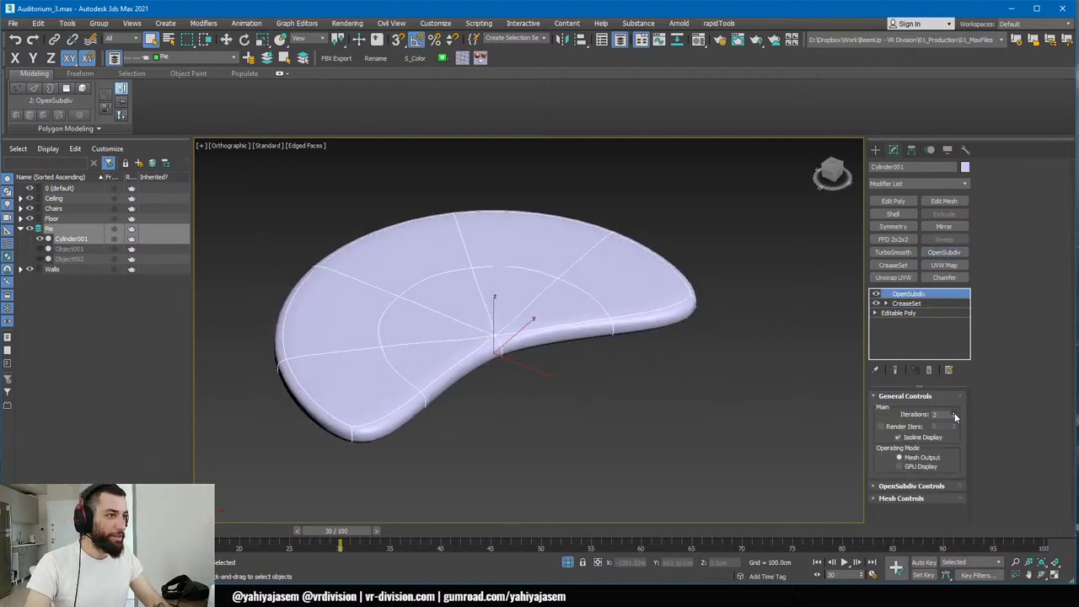
key(F4)
mouse_move(609, 360)
alt+middle_down()
mouse_move(602, 426)
mouse_move(609, 359)
alt+middle_up()
- In the base Editable Poly of the piece, try a Swift Loop along the rim and remove the inner ring of edges
right_click(900, 292)
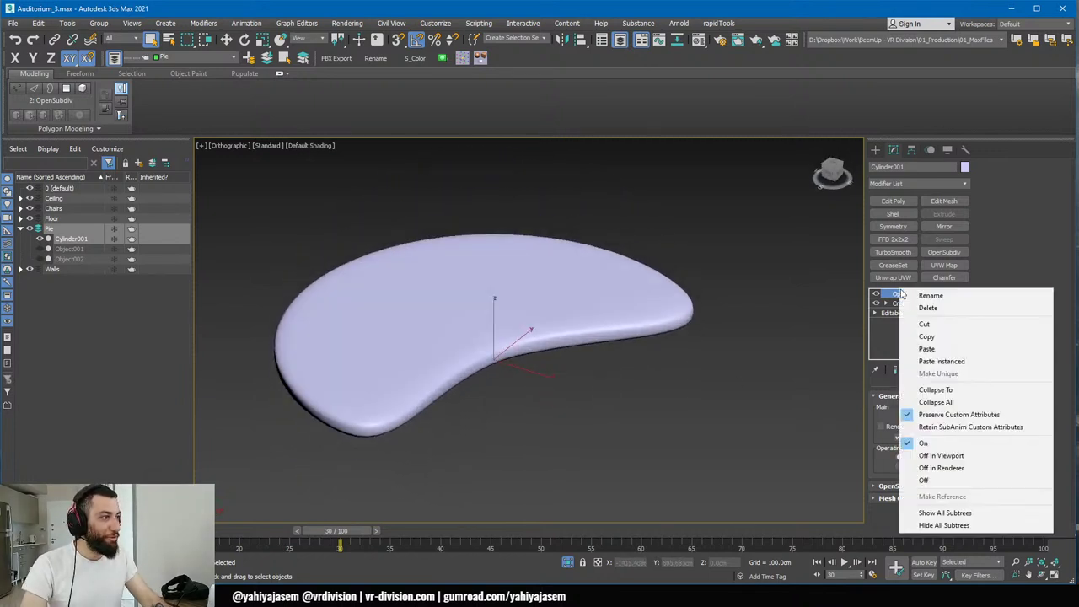
click(888, 346)
click(903, 314)
key(F4)
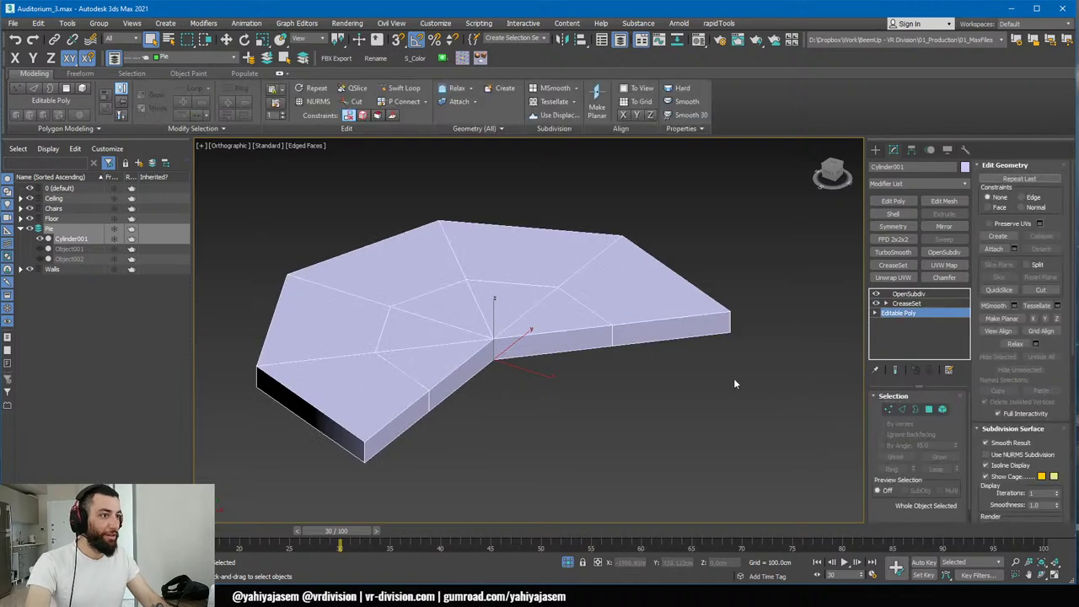
scroll(734, 300, up, 5)
click(732, 304)
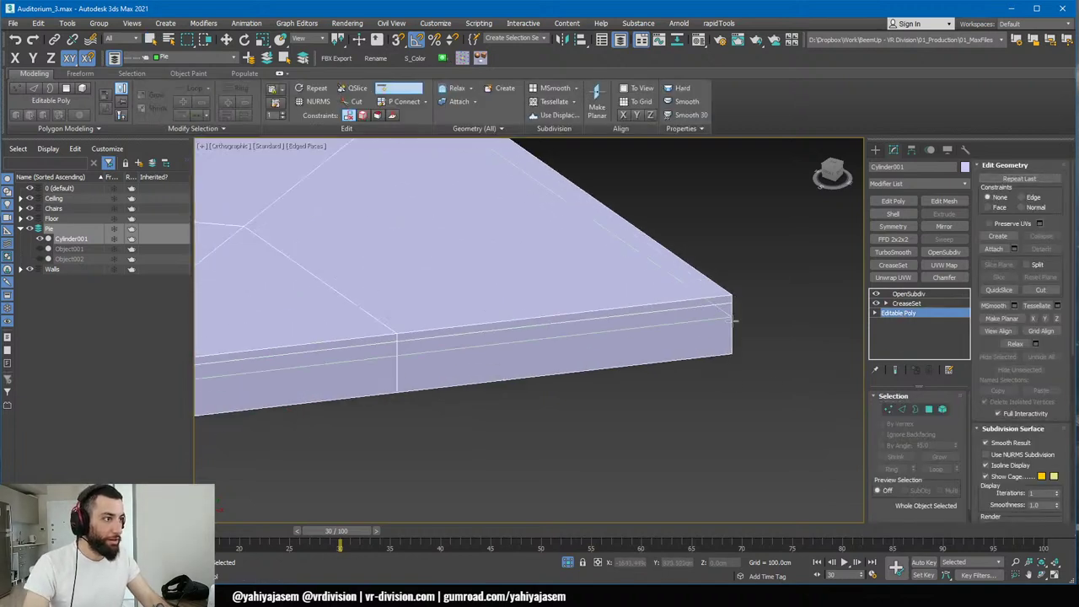
right_click(732, 353)
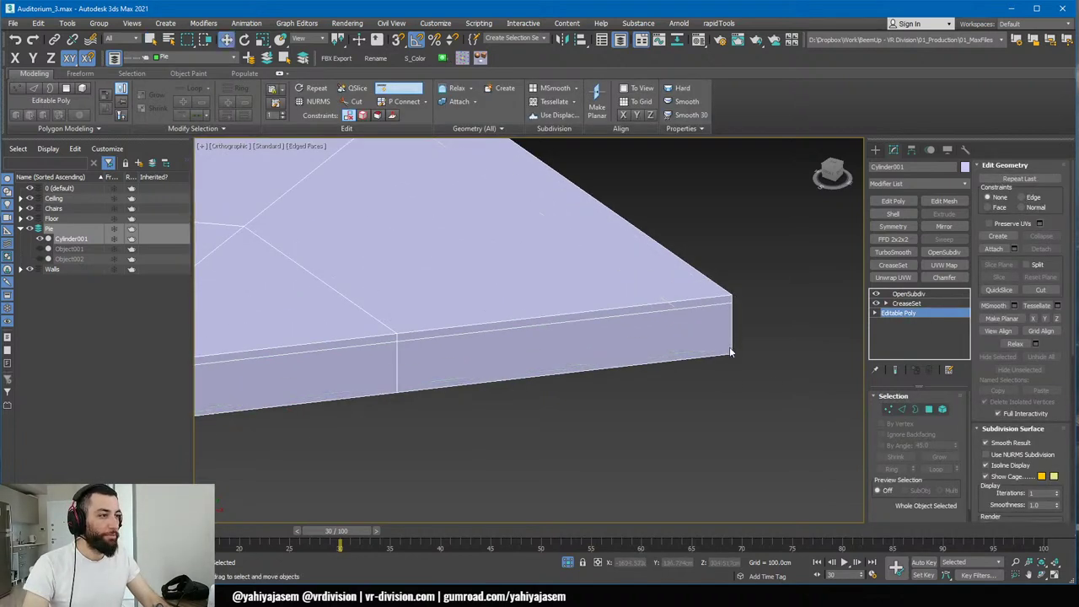
scroll(697, 312, down, 4)
key(2)
key(ctrl+BackSpace)
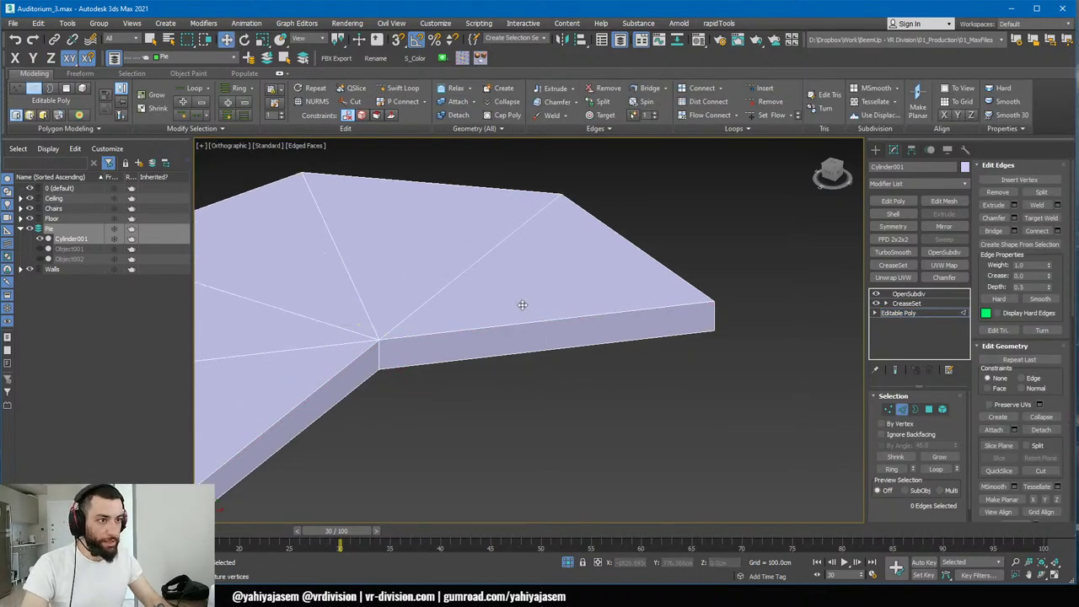
- Delete the CreaseSet modifier from the piece's modifier stack
click(894, 313)
click(900, 304)
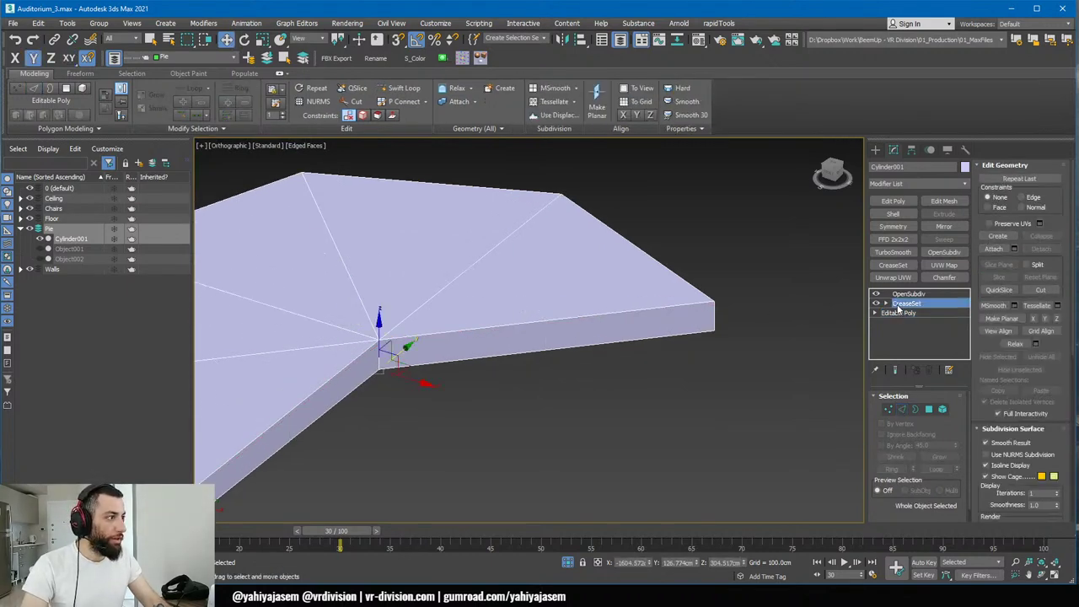
right_click(900, 304)
click(919, 322)
click(912, 304)
- Add a Chamfer modifier beneath OpenSubdiv and set its amount to 8.25 cm
key(1)
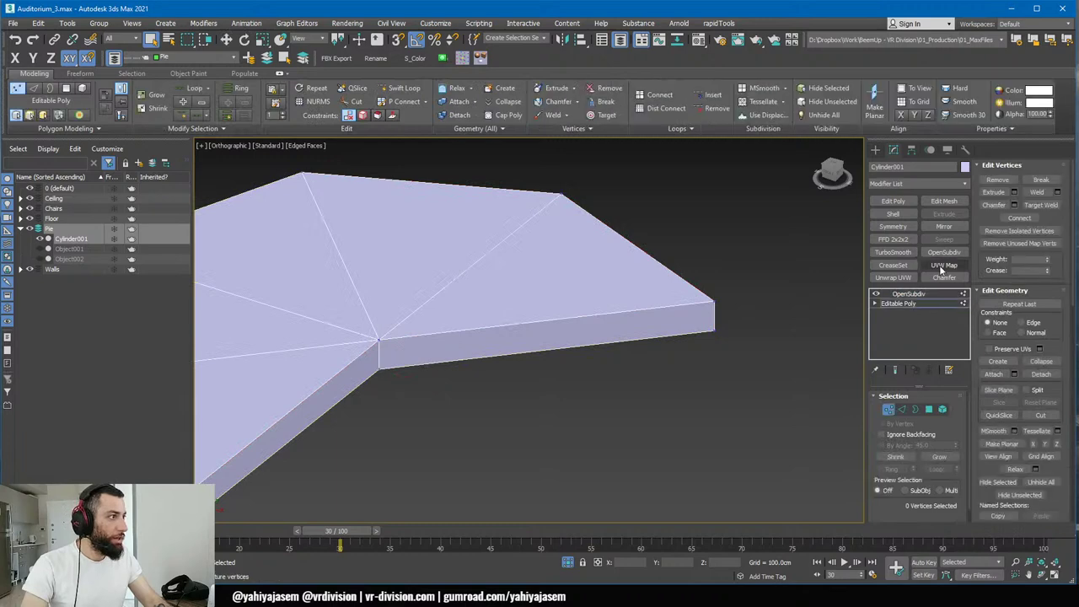
click(944, 277)
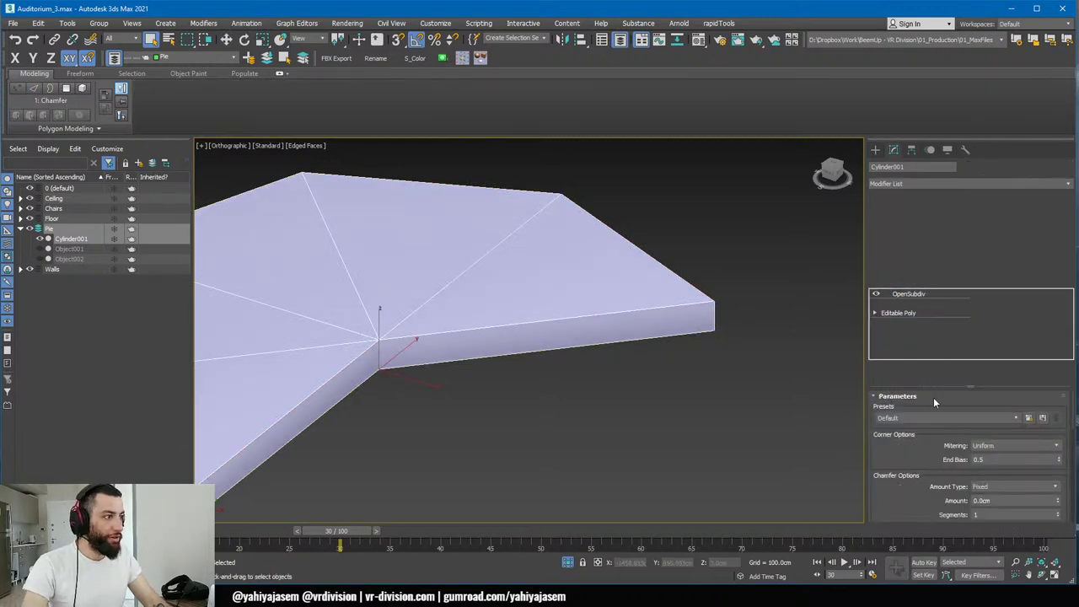
scroll(1045, 466, down, 1)
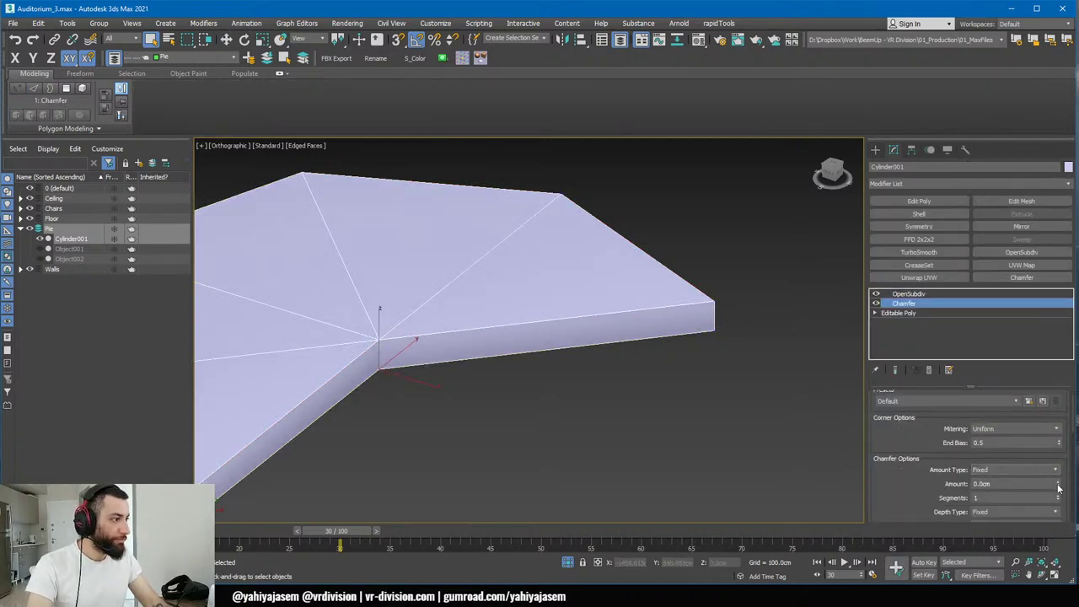
drag(1058, 483, 1045, 68)
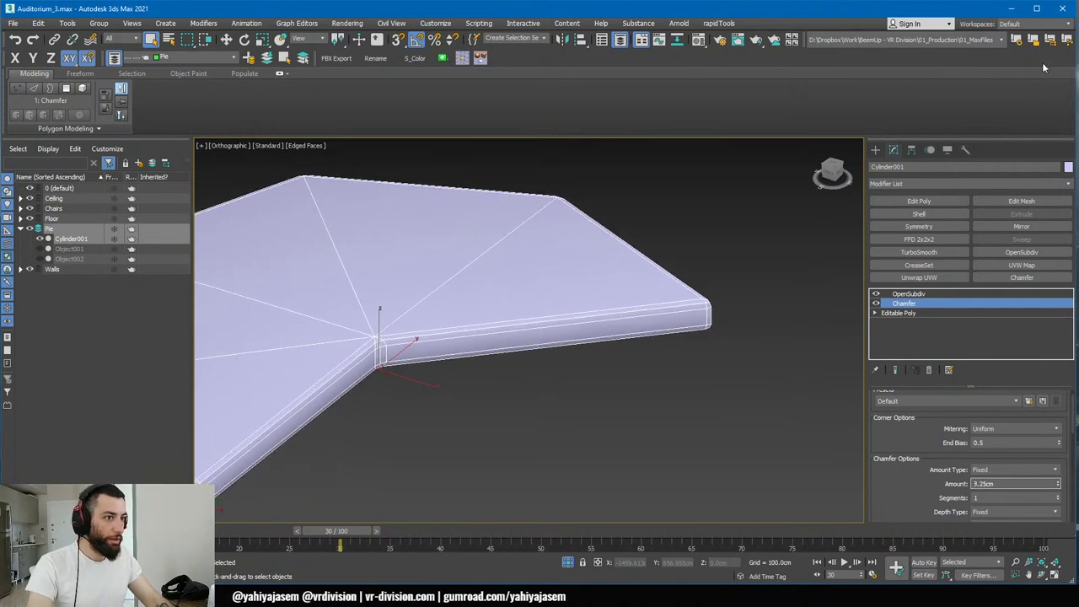
scroll(447, 337, down, 5)
middle_drag(408, 377, 495, 350)
scroll(494, 355, up, 8)
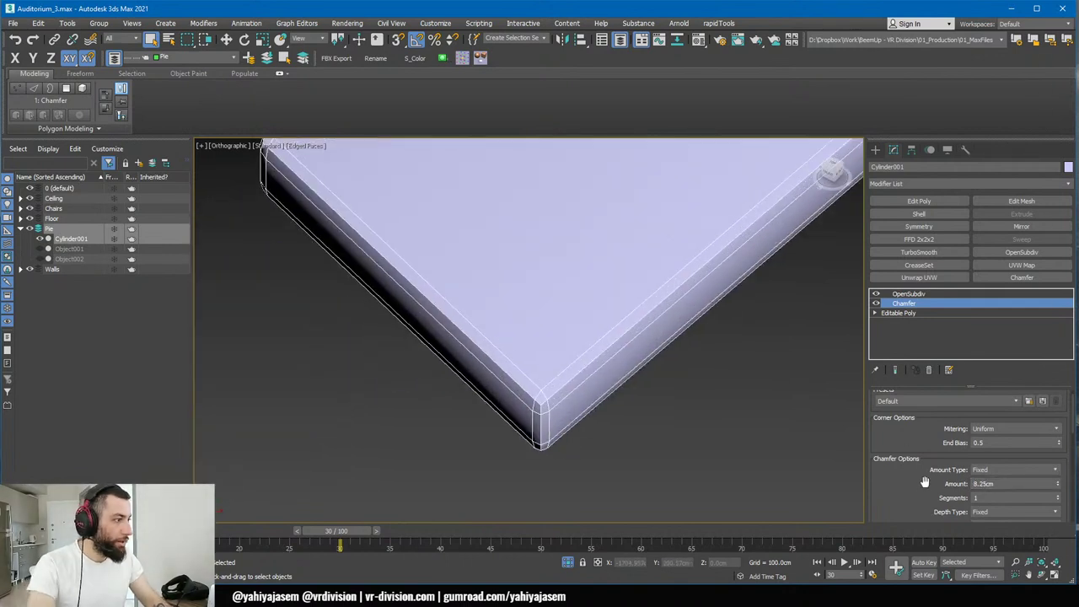
- Set the chamfer depth to 1 and inspect the support edges around the piece
scroll(925, 475, down, 3)
drag(1005, 447, 908, 445)
text(1)
key(Return)
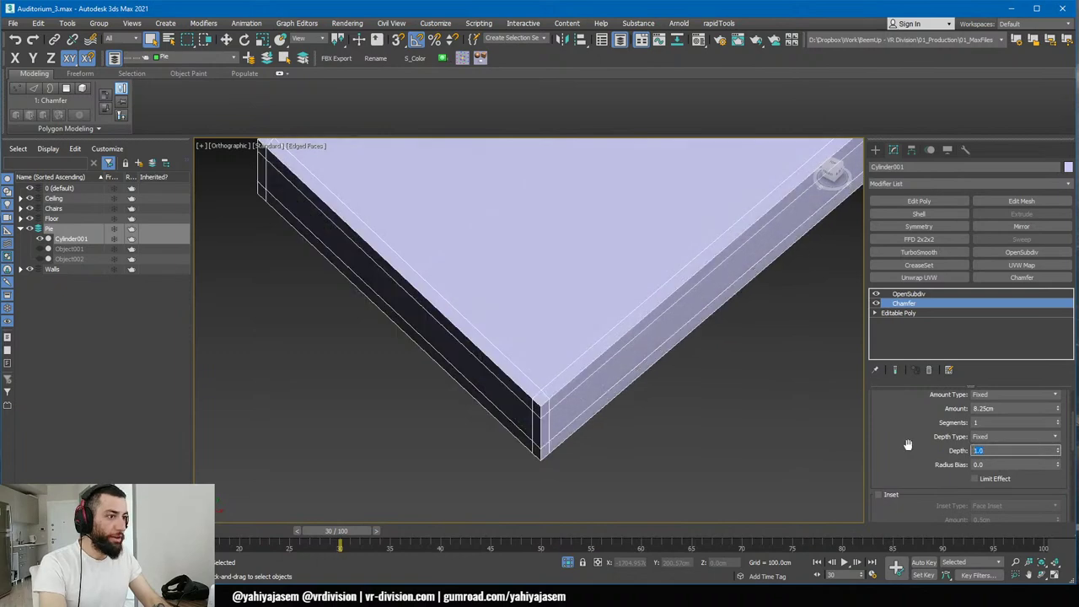
scroll(662, 333, down, 6)
scroll(513, 387, up, 6)
middle_drag(662, 332, 494, 427)
scroll(381, 440, up, 5)
scroll(432, 400, down, 7)
scroll(493, 426, down, 8)
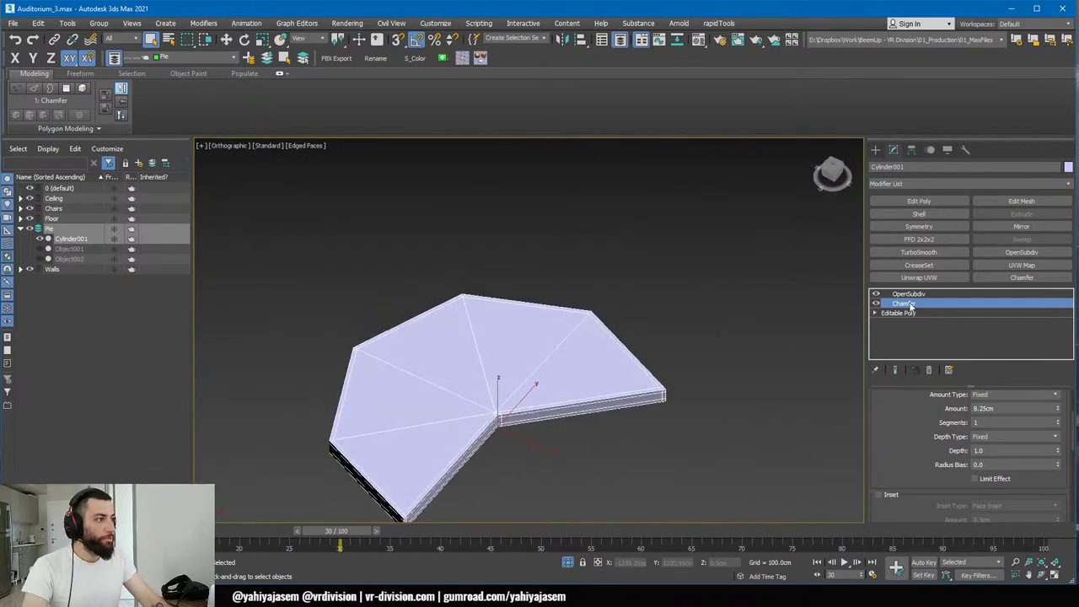
- Check the OpenSubdiv result on the chamfered piece in plain shading, and delete the OpenSubdiv modifier
click(918, 294)
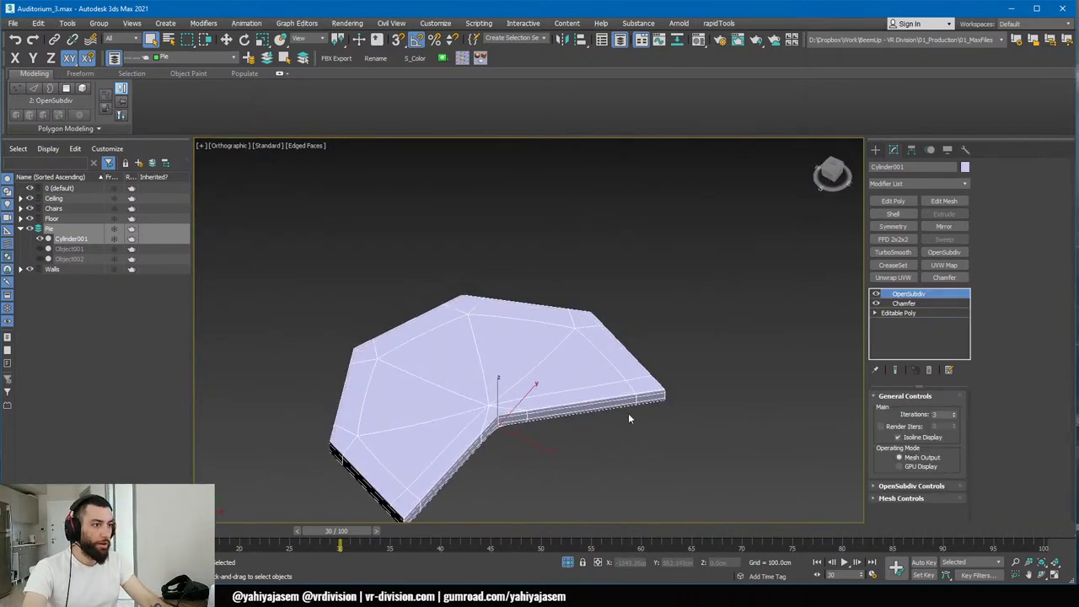
key(F4)
mouse_move(631, 411)
middle_down()
mouse_move(670, 344)
mouse_move(649, 239)
mouse_move(673, 403)
middle_up()
right_click(911, 294)
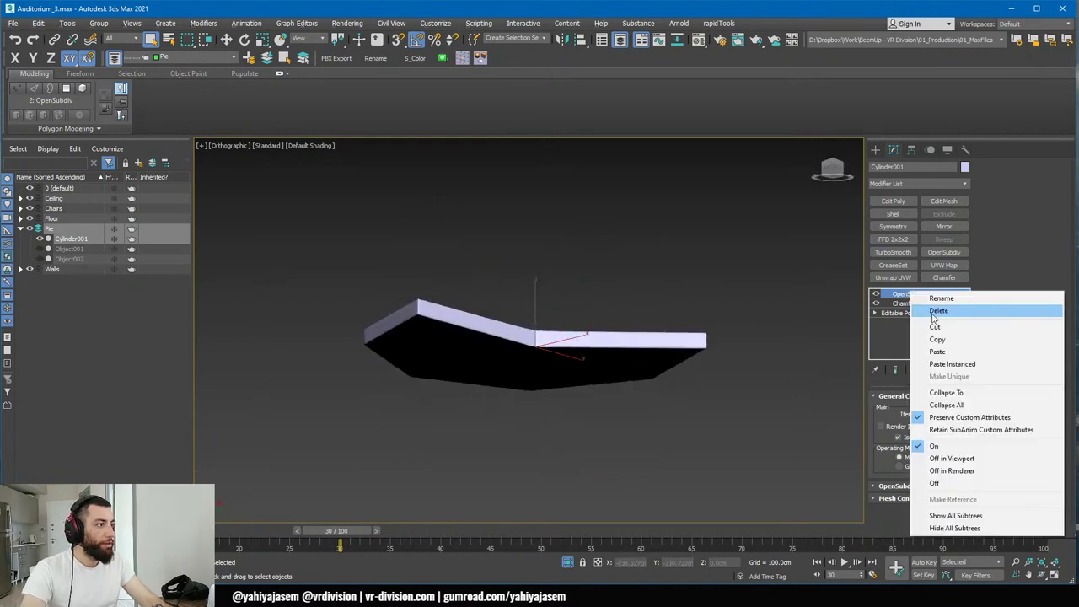
click(929, 309)
alt+middle_drag(593, 316, 575, 393)
key(F4)
scroll(528, 360, up, 5)
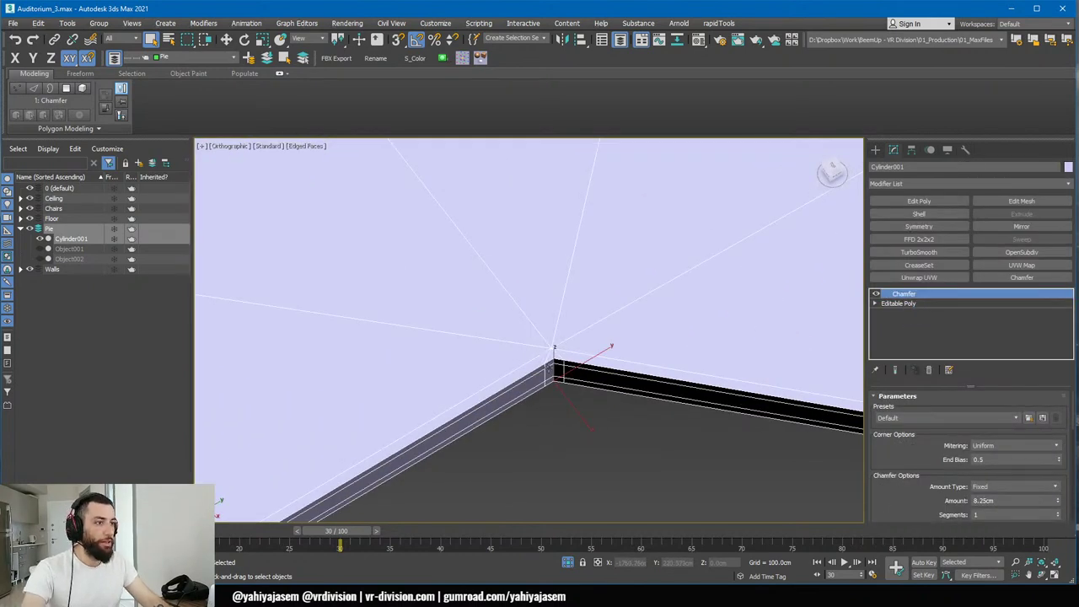
- Compare the piece with the Chamfer modifier switched off and on, and delete that modifier
scroll(582, 325, up, 3)
scroll(582, 325, down, 5)
scroll(670, 337, up, 3)
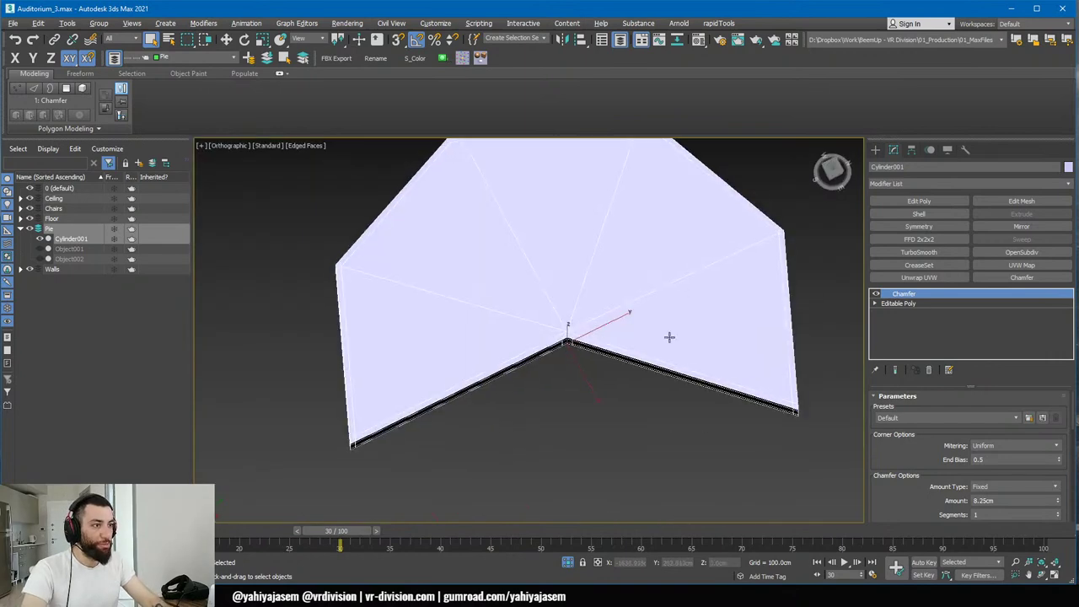
click(875, 293)
click(874, 293)
click(874, 293)
click(874, 294)
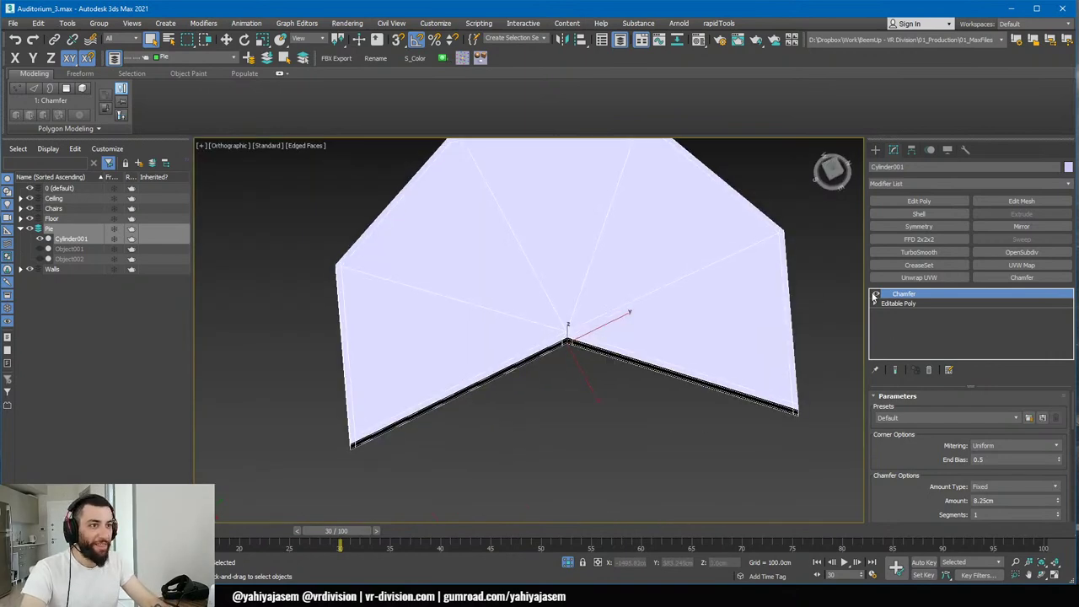
click(875, 294)
click(875, 294)
right_click(920, 302)
click(931, 395)
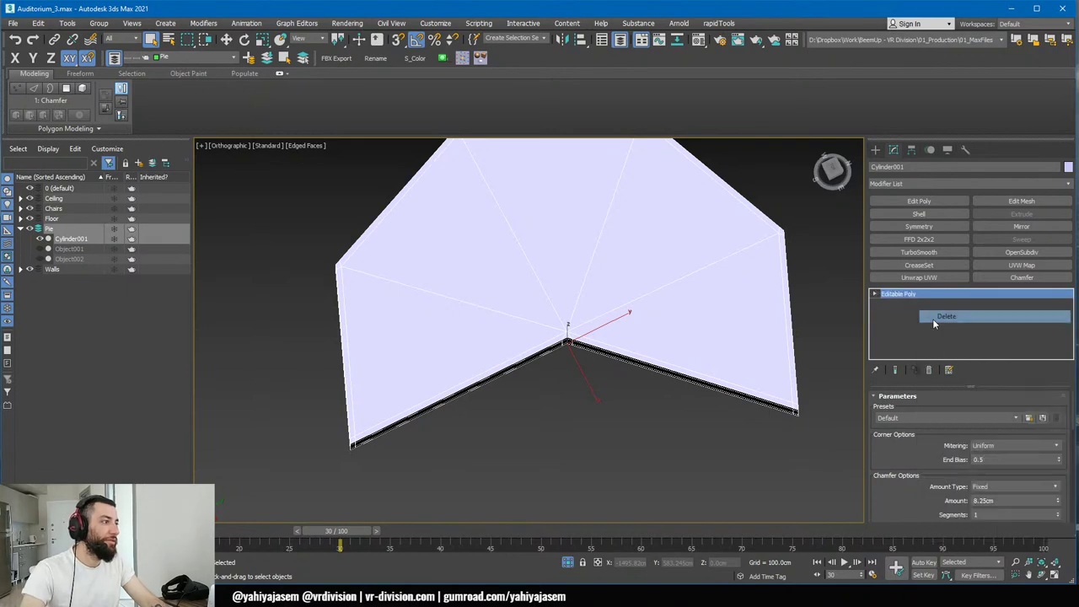
- End the single-piece isolation and isolate all three disc pieces together in the top view
click(567, 562)
ctrl+click(585, 354)
ctrl+click(653, 295)
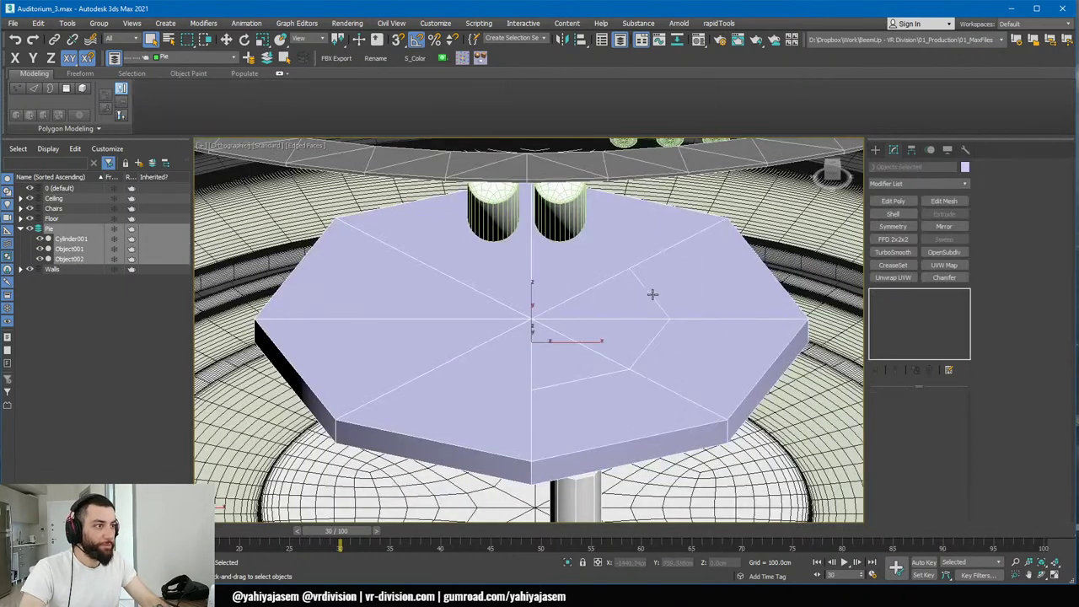
key(alt+q)
alt+middle_drag(654, 311, 760, 418)
click(840, 167)
key(z)
- Draw an eight-sided cylinder with AutoGrid from the disc's center, about 380 cm in radius and 46.5 cm high, and view it from the front
click(876, 149)
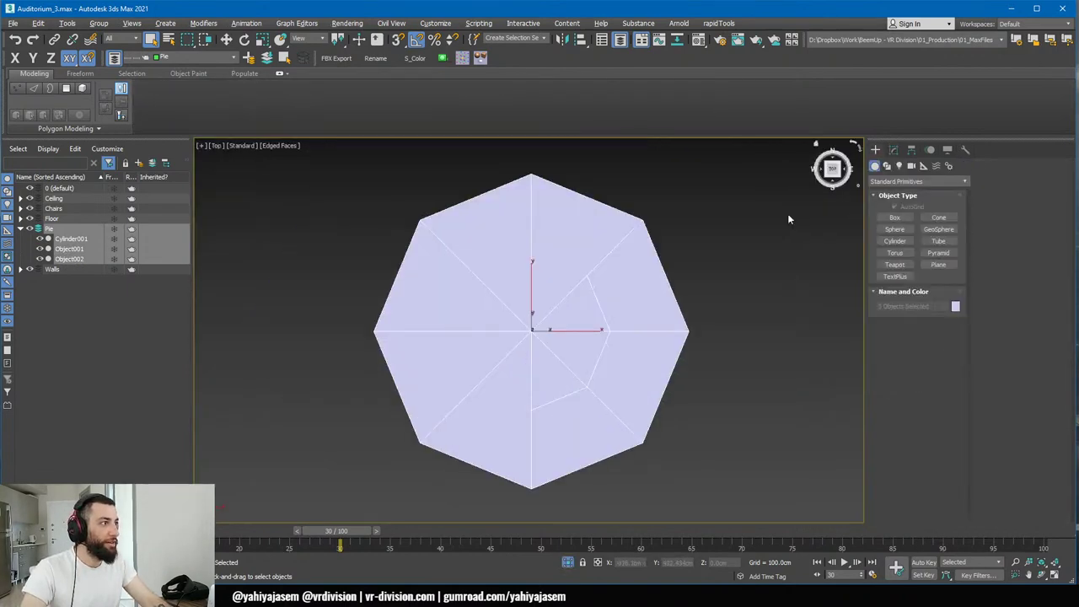
click(787, 217)
click(895, 242)
drag(529, 331, 633, 445)
click(632, 445)
key(f)
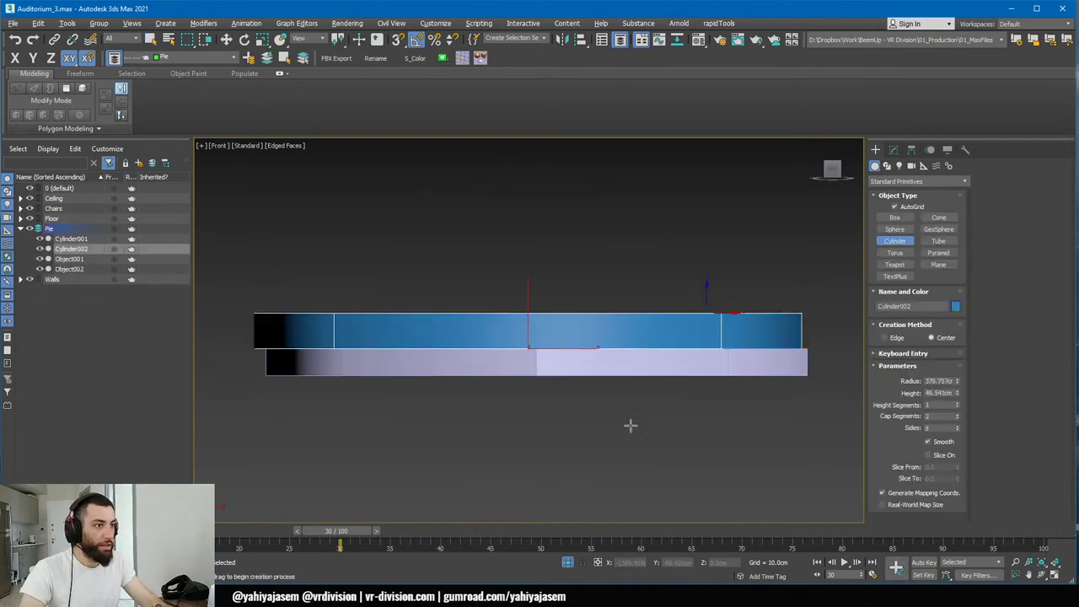
- Lower the new cylinder to the level of the existing disc in the front view, and orbit to see both from above
key(w)
drag(542, 327, 539, 376)
key(s)
key(s)
scroll(649, 347, down, 2)
alt+middle_drag(654, 333, 615, 388)
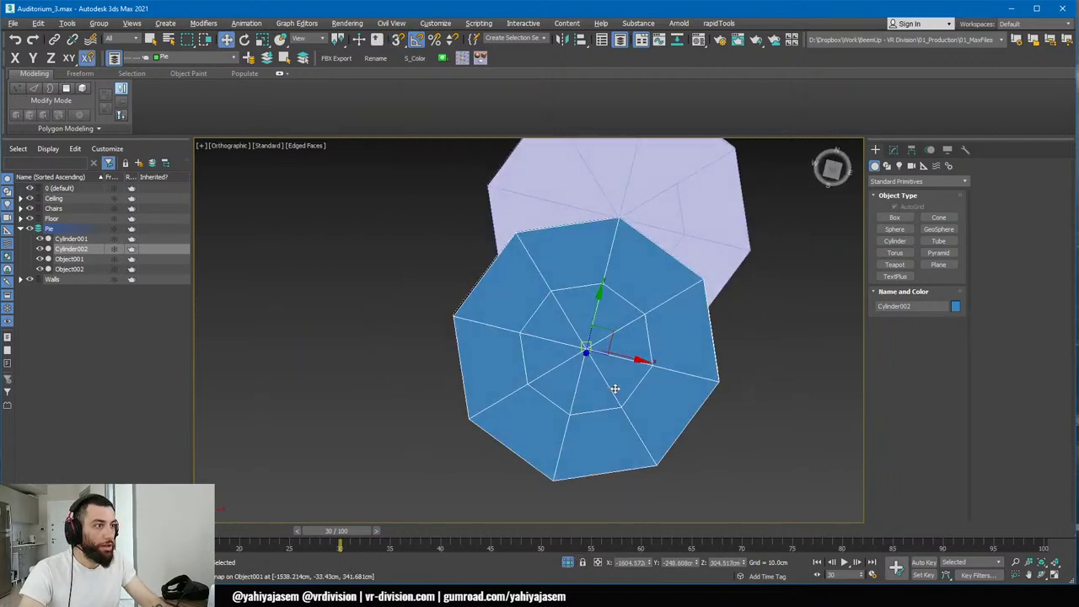
- Snap the locked cylinder's center onto the existing disc's center so the two line up at the same height
key(s)
key(space)
drag(613, 333, 585, 231)
drag(320, 353, 626, 214)
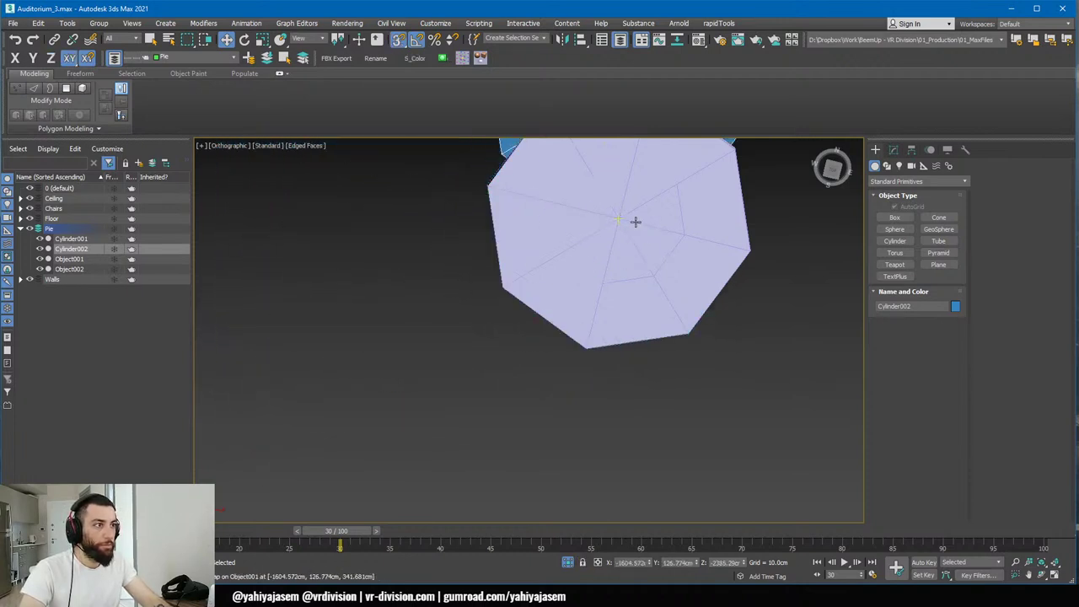
middle_drag(636, 222, 528, 379)
drag(513, 234, 519, 376)
key(s)
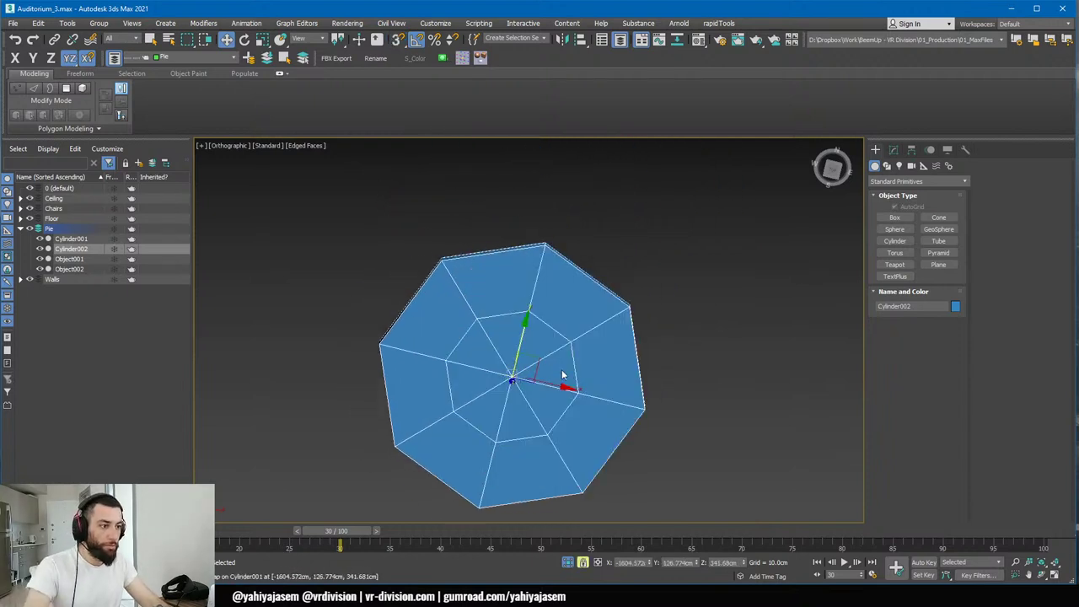
key(space)
- Delete the old disc pieces by inverting the selection, and isolate the new cylinder
middle_drag(603, 372, 597, 343)
key(ctrl+i)
key(Delete)
click(558, 364)
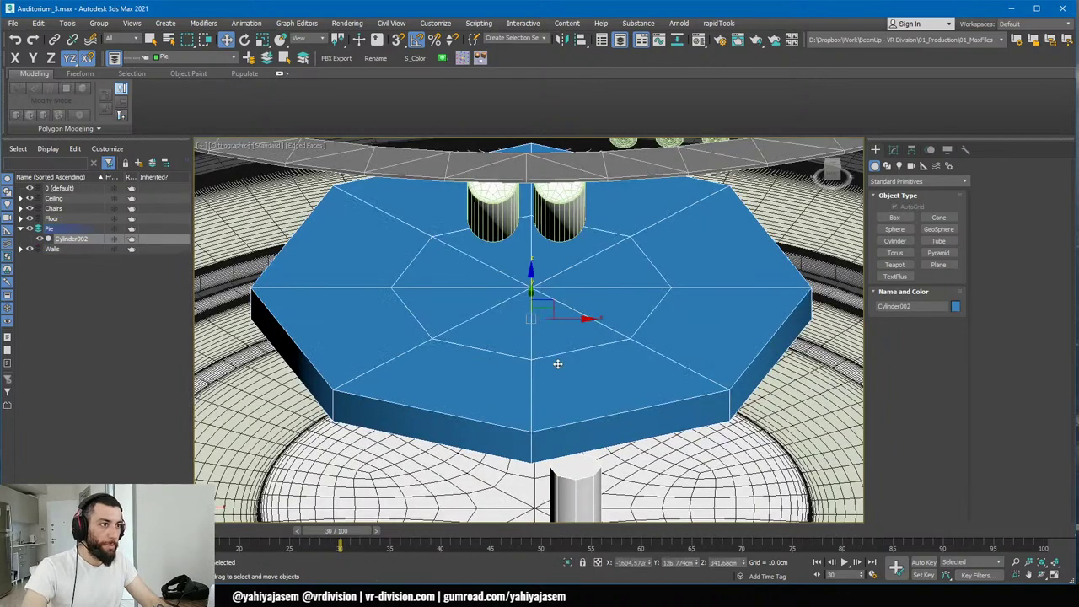
key(alt+q)
- Set the cylinder to 64 sides, 50 cm height, 400 cm radius and 2 cap segments, with 1 height segment
click(894, 150)
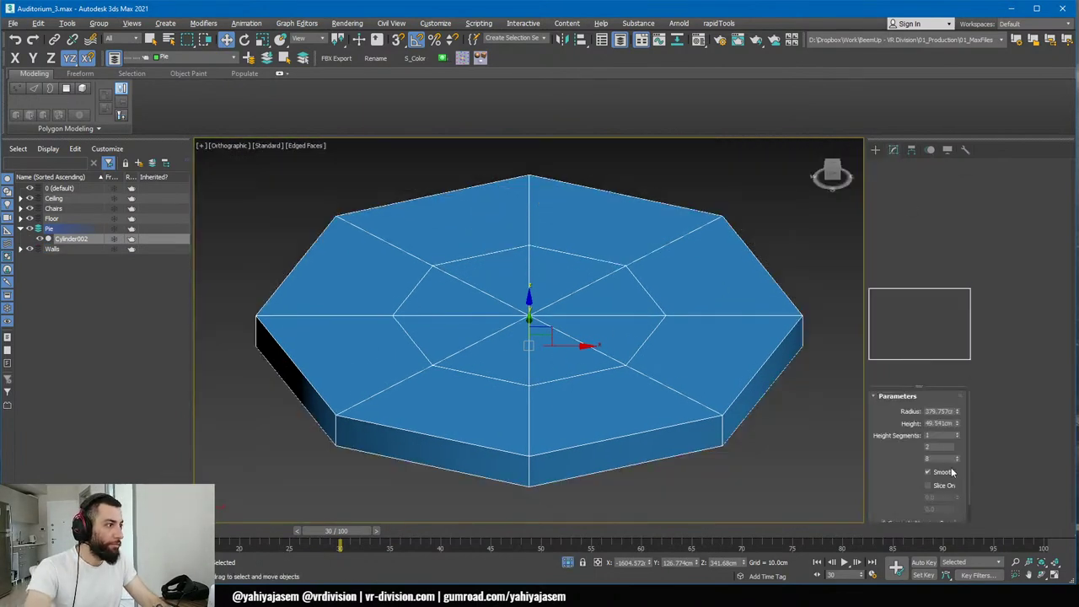
key(Return)
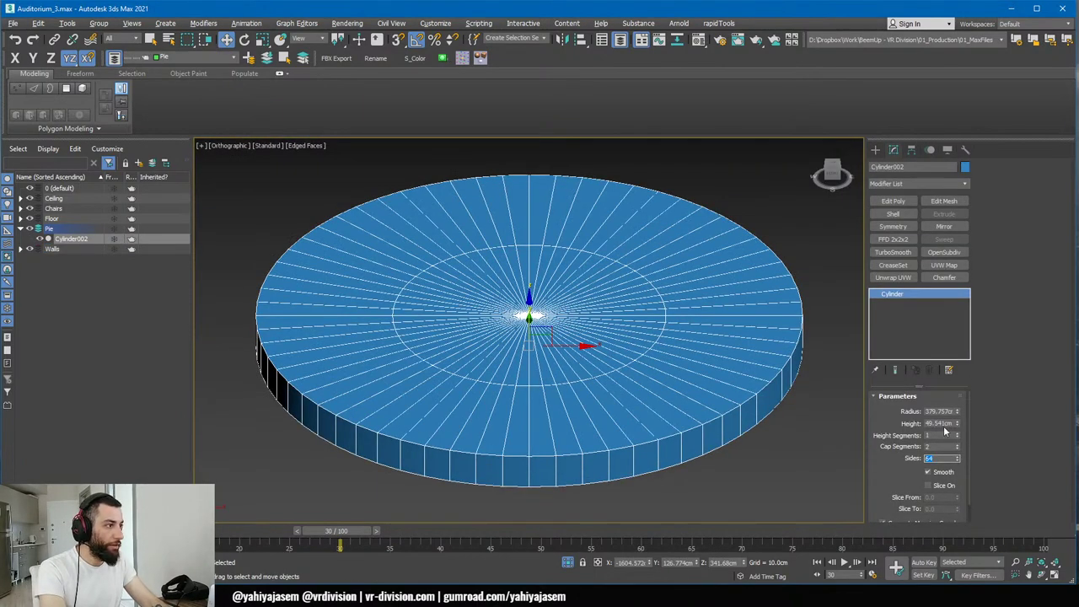
text(50)
key(Return)
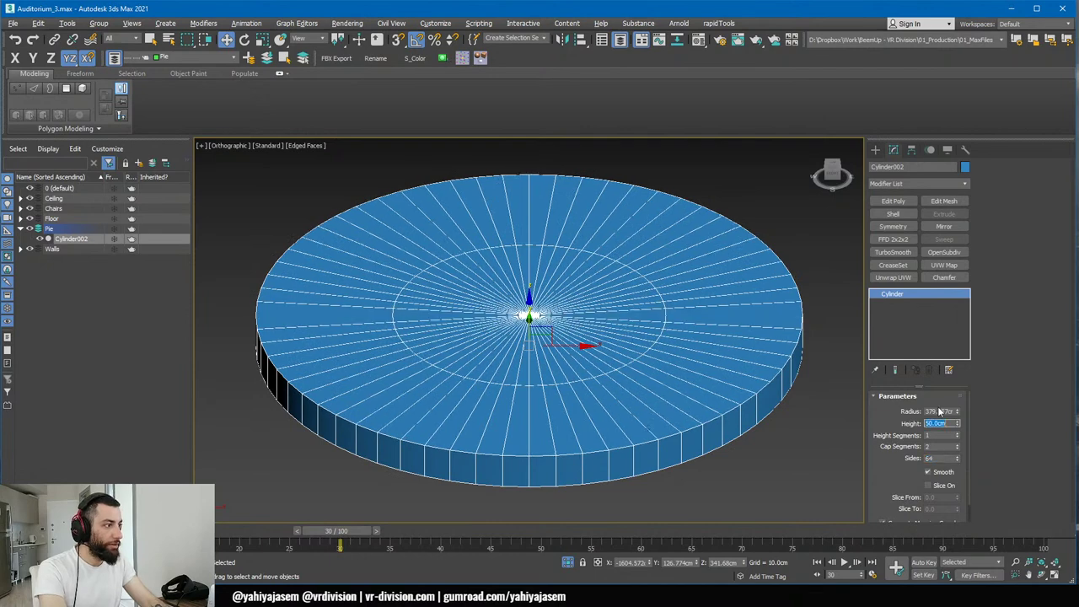
key(Return)
click(957, 449)
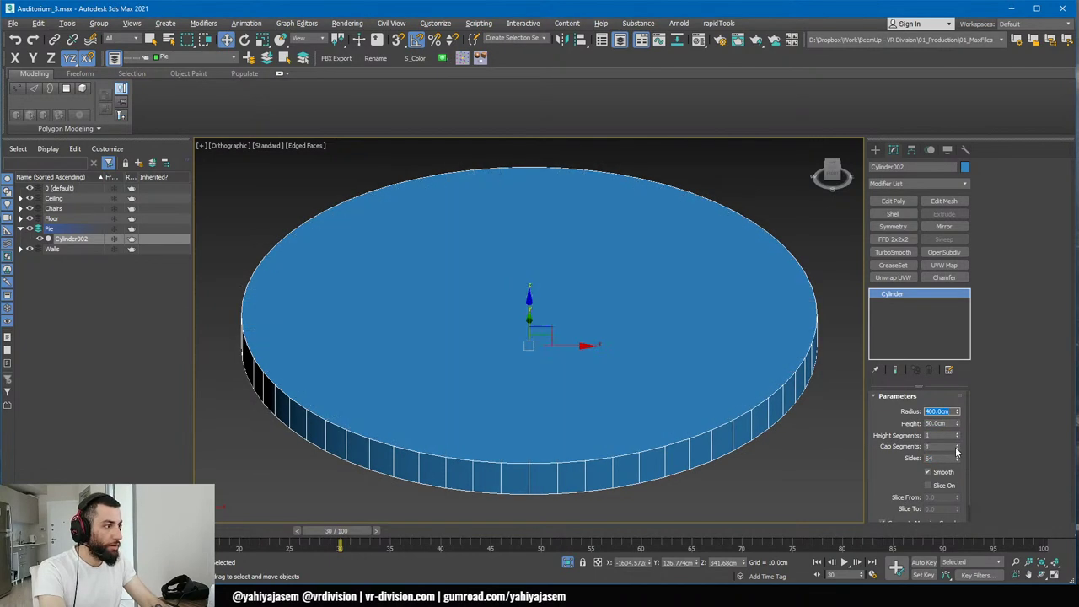
click(959, 445)
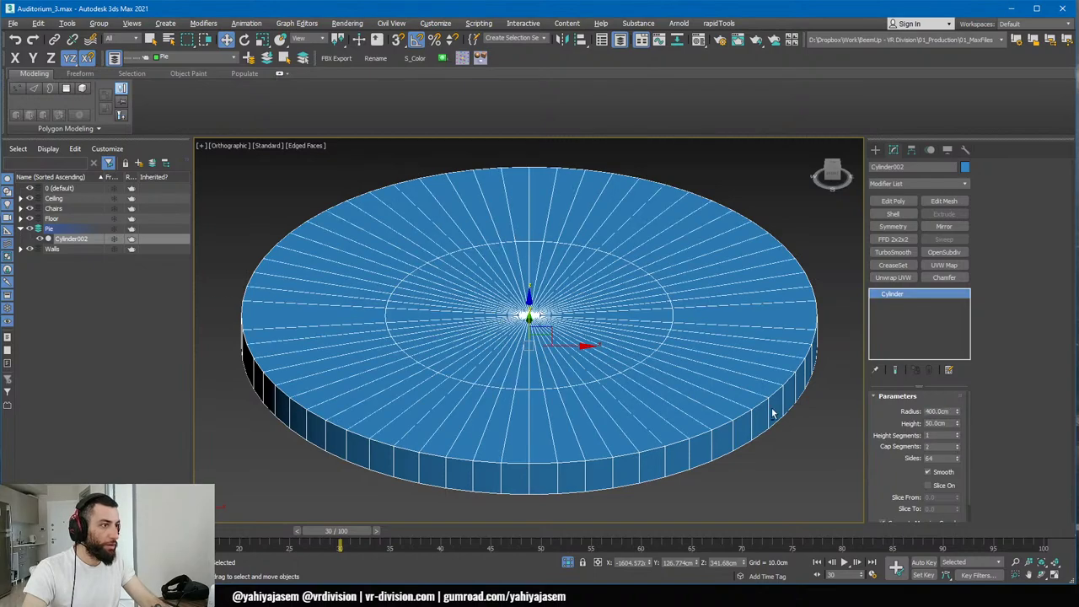
alt+middle_drag(773, 412, 727, 361)
click(957, 437)
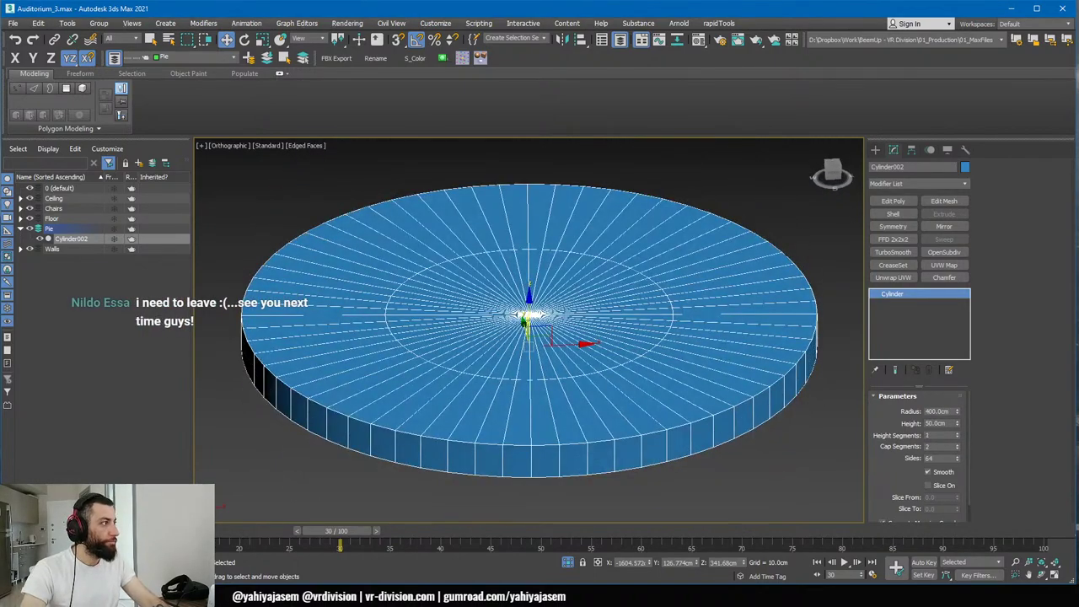
- Convert the cylinder to an Editable Poly and view it from the top
middle_drag(612, 302, 628, 265)
alt+middle_drag(628, 265, 622, 271)
key(alt+c)
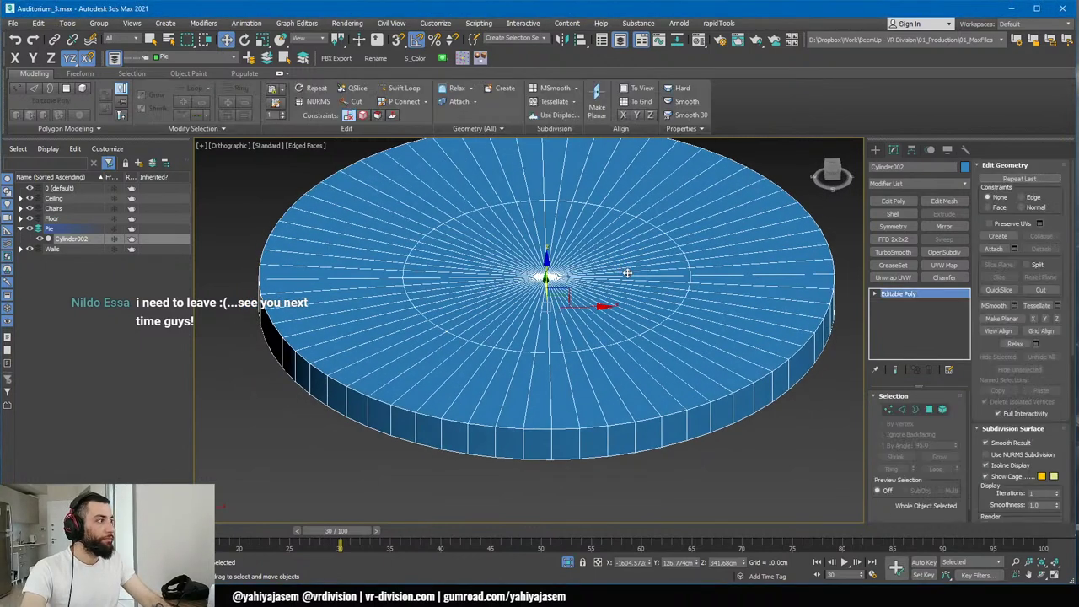
key(t)
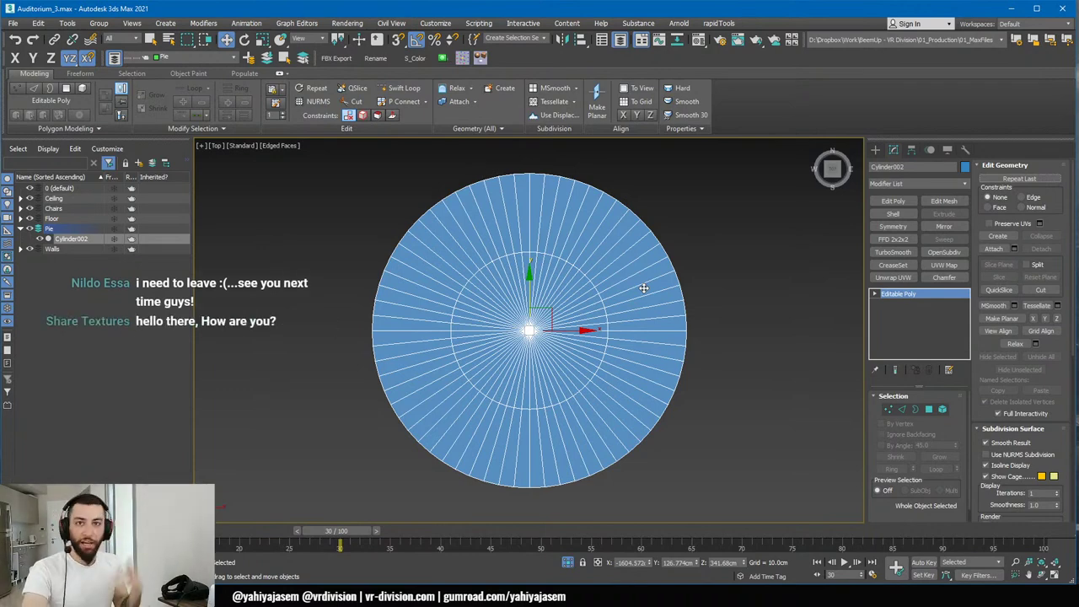
- Select exactly the lower-right quarter of the disc's polygons, adding the missed ones and removing the extra ones
key(4)
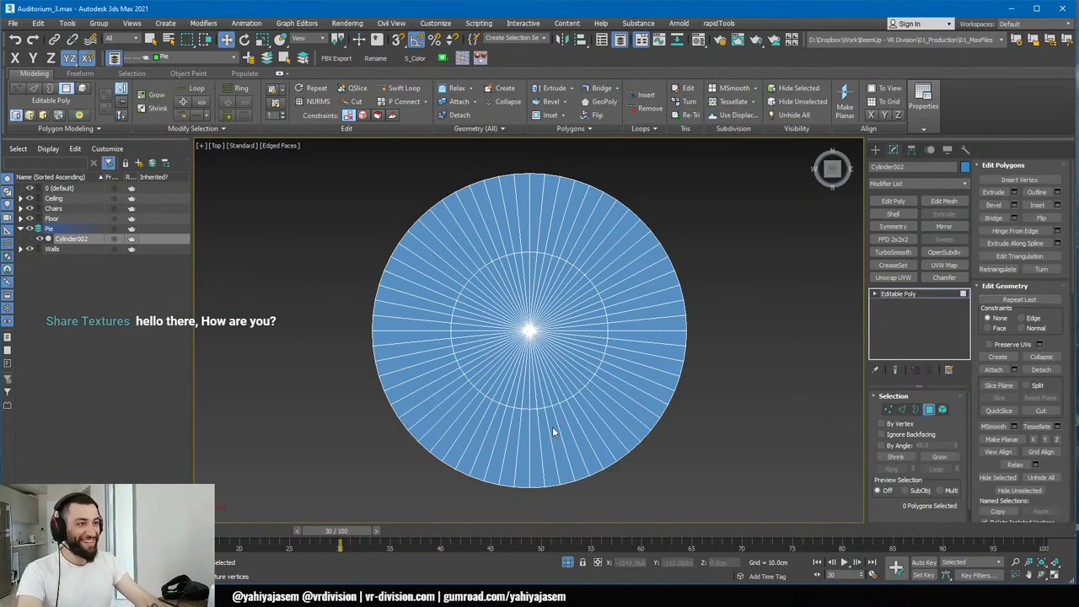
drag(532, 497, 527, 498)
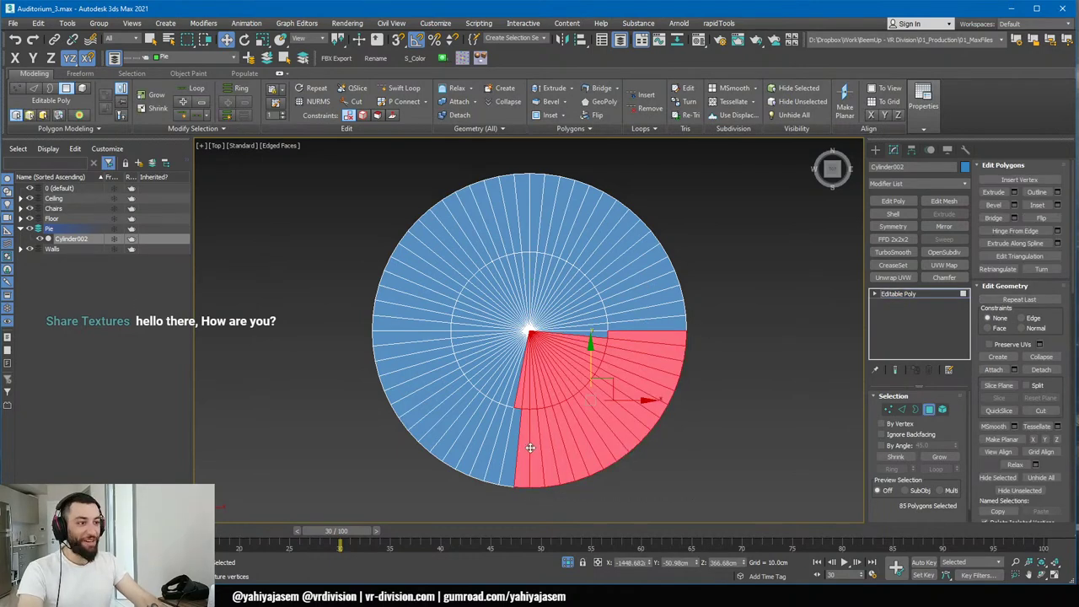
scroll(530, 368, up, 5)
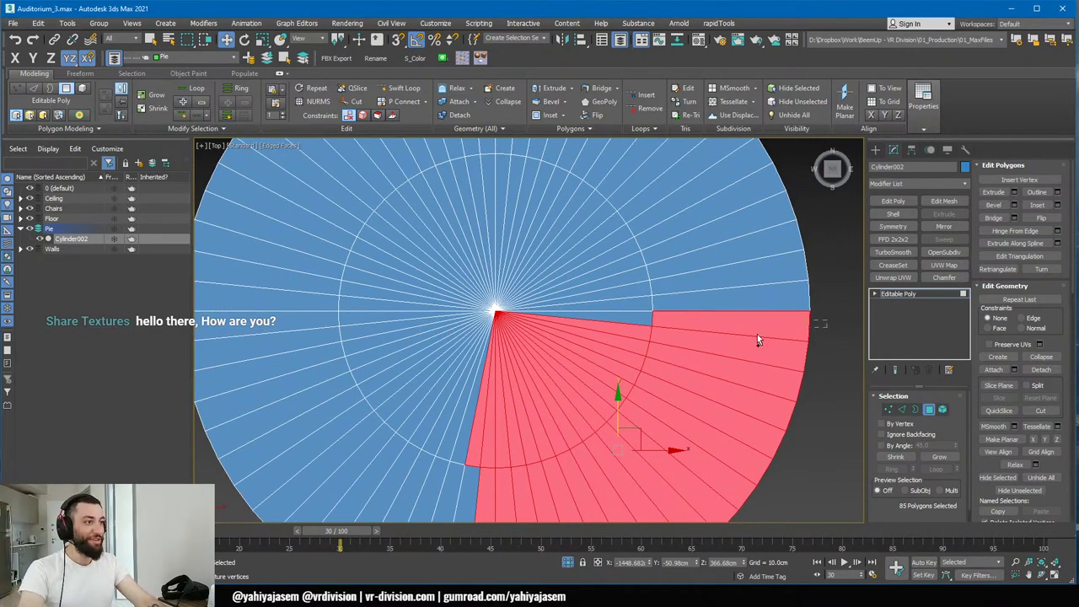
ctrl+drag(757, 335, 607, 345)
middle_drag(545, 436, 552, 286)
alt+drag(494, 493, 455, 287)
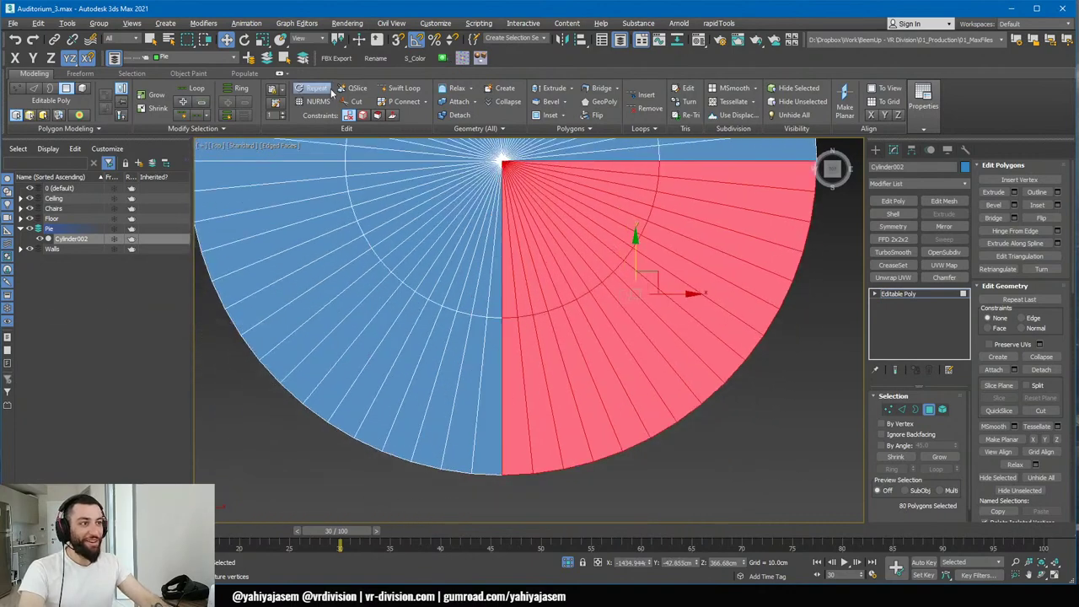
middle_drag(539, 311, 535, 356)
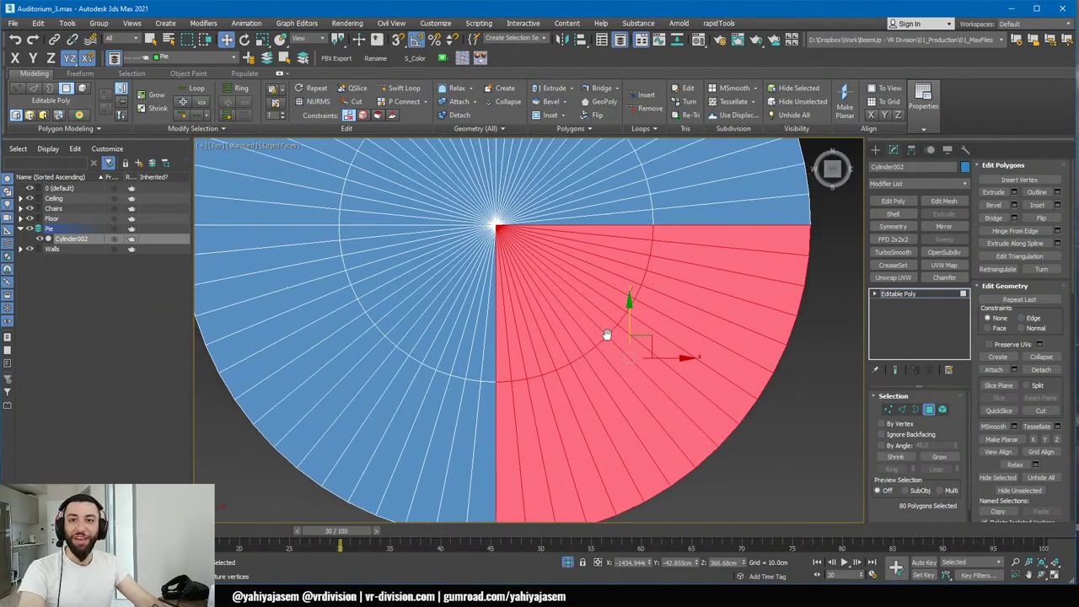
middle_drag(608, 335, 509, 362)
scroll(700, 321, down, 4)
middle_drag(672, 310, 643, 351)
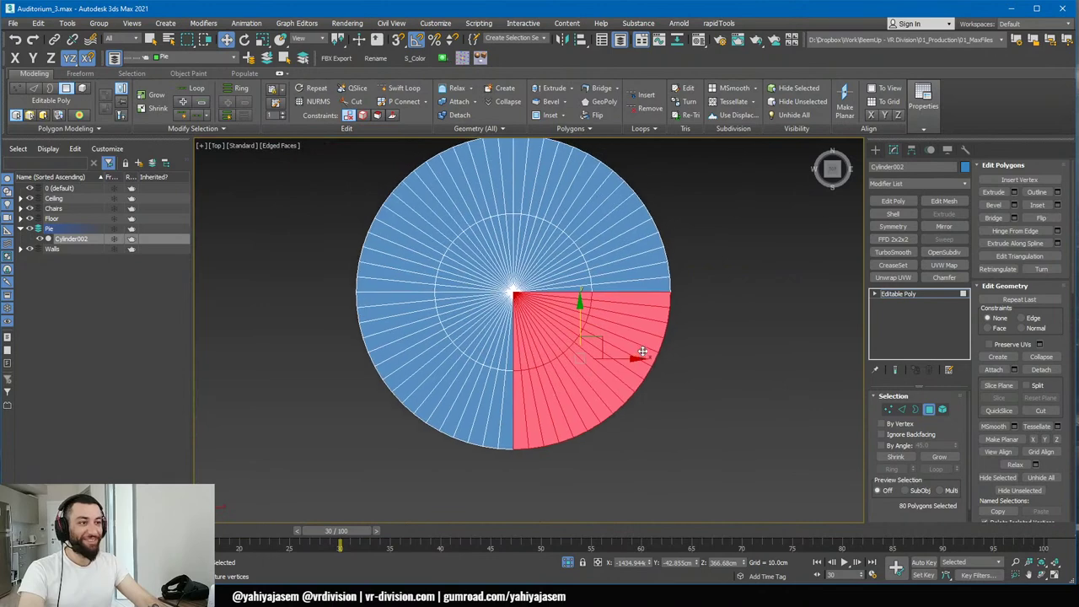
- Detach the selected quarter as a separate object, and isolate the remaining three-quarter piece
key(alt+d)
click(576, 321)
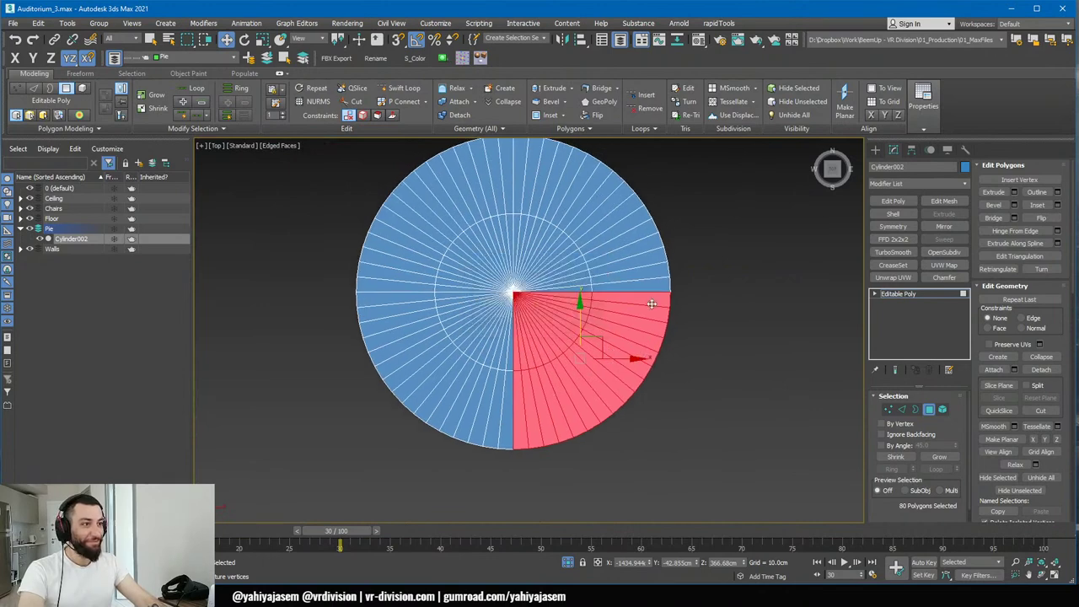
key(alt+d)
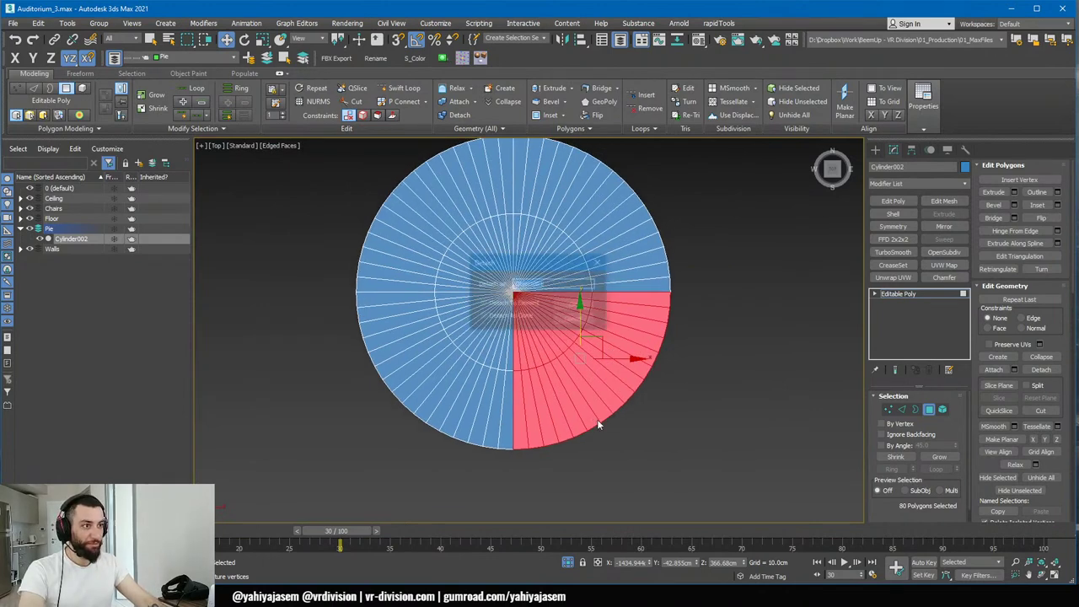
click(575, 309)
click(934, 293)
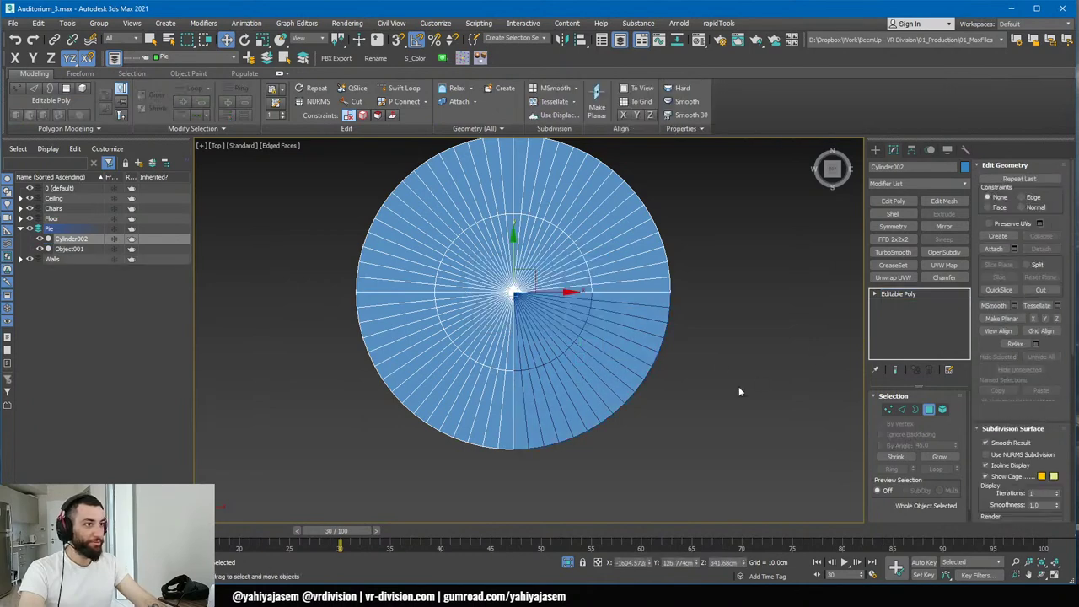
click(738, 387)
click(653, 259)
key(alt+q)
- Try to close the three-quarter piece's whole open border with a single cap, and undo it
key(3)
click(632, 331)
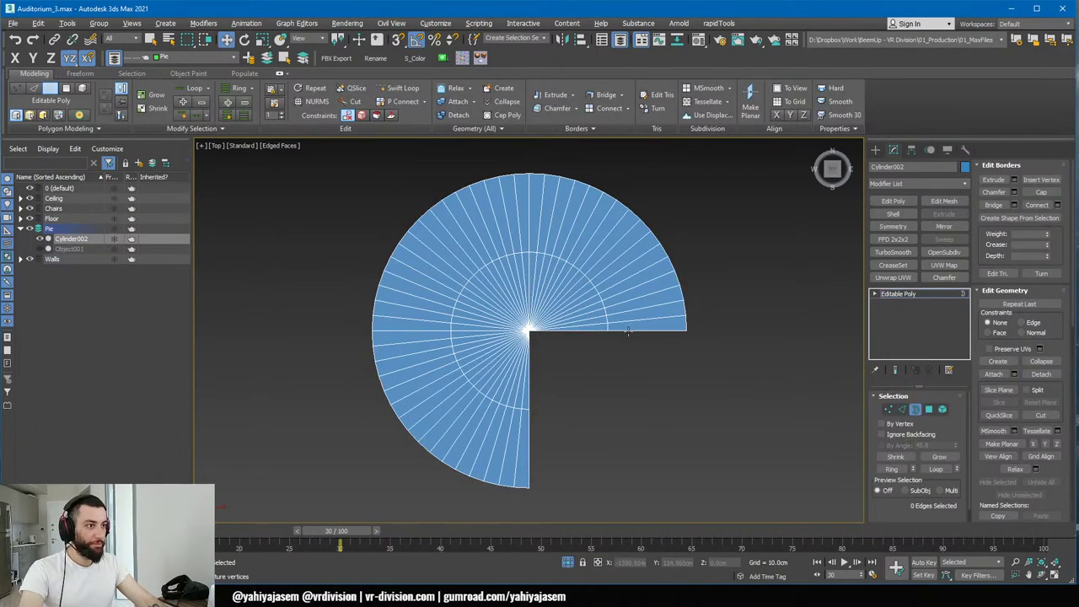
alt+middle_drag(632, 331, 604, 292)
key(alt+p)
key(ctrl+z)
- Bridge the inner part of one open side of the three-quarter piece, and cap the remaining side holes
scroll(591, 359, up, 4)
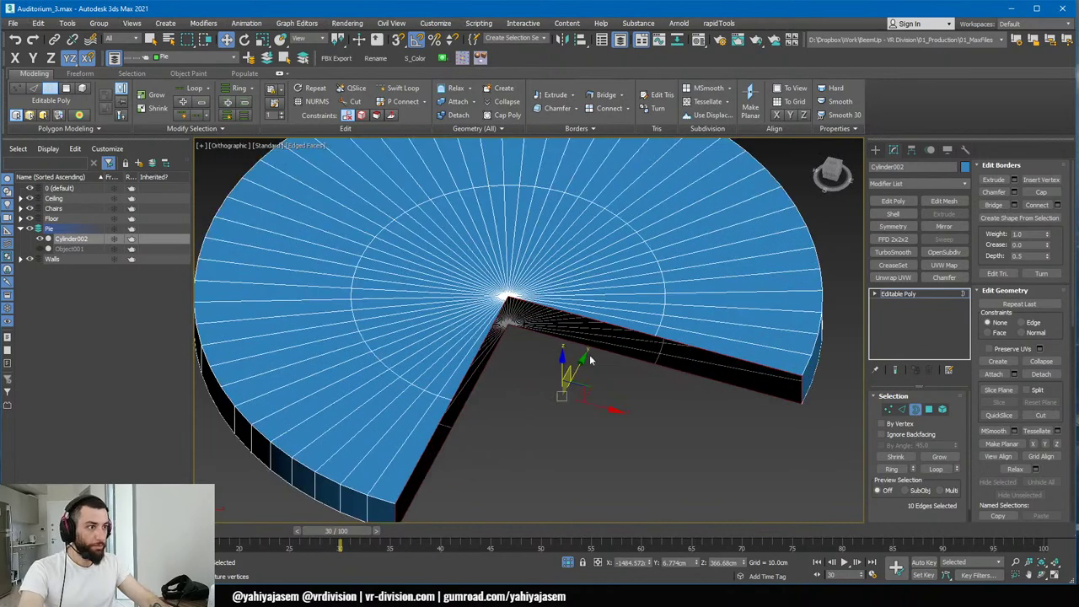
key(2)
click(586, 317)
ctrl+click(581, 344)
key(alt+b)
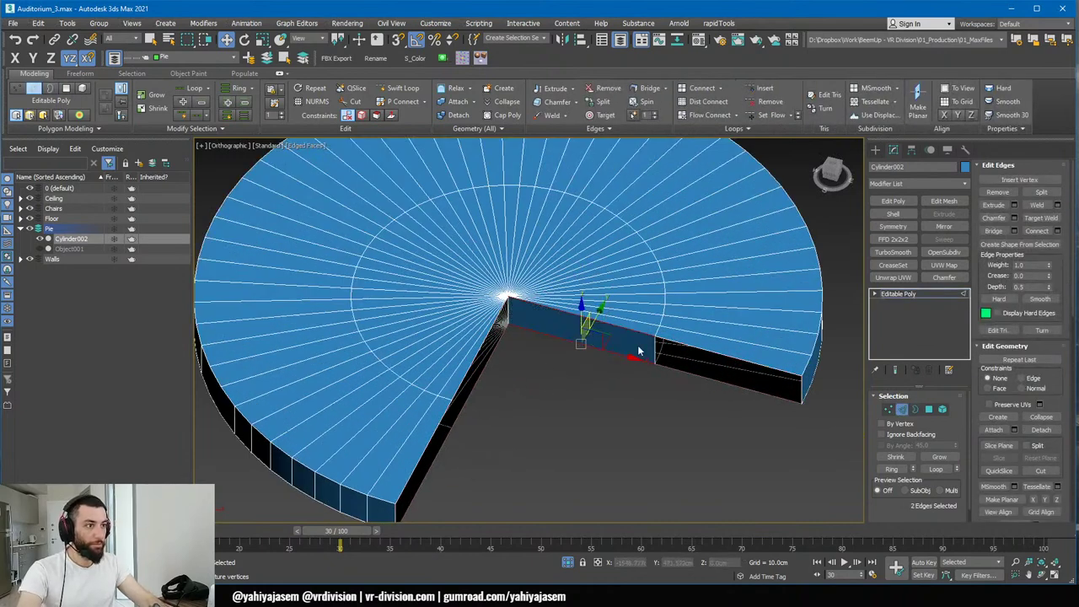
key(3)
click(484, 332)
key(alt+p)
click(714, 354)
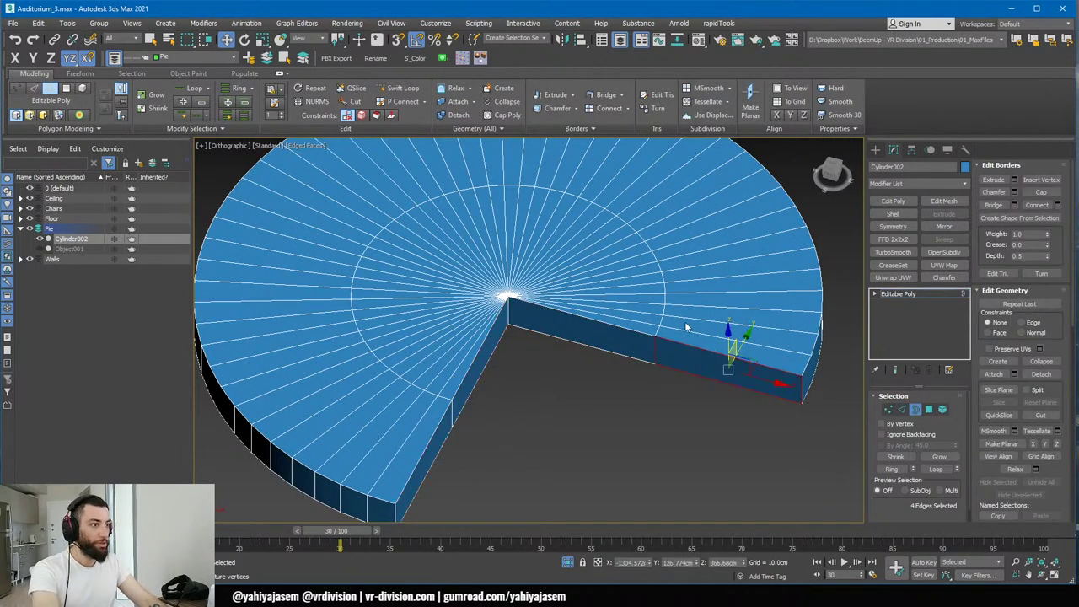
- Remove the inner ring edge loop from the three-quarter piece and leave edge editing
key(2)
click(665, 299)
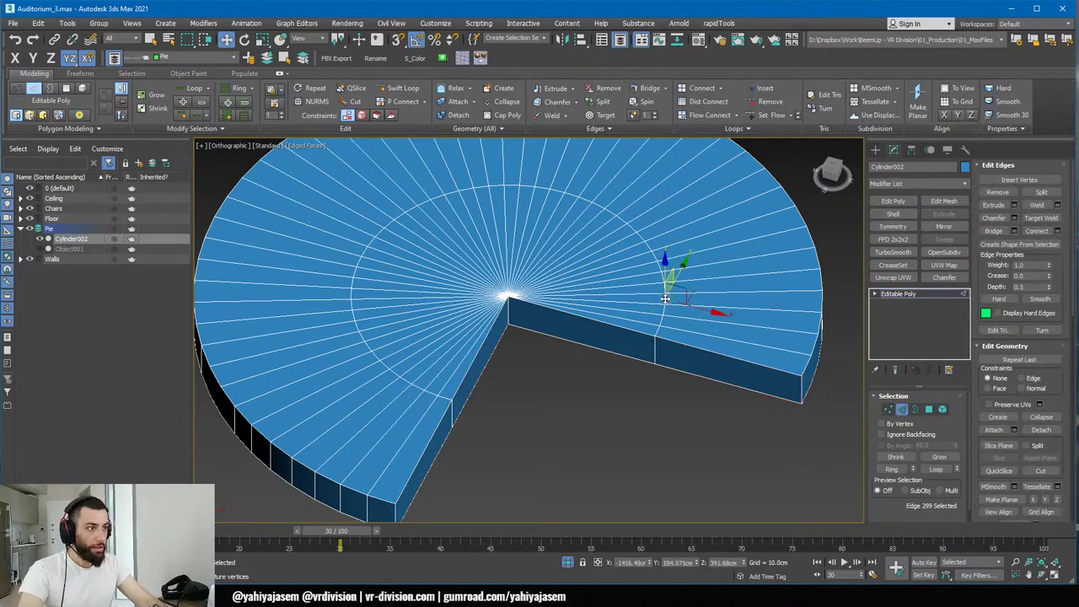
key(2)
scroll(700, 410, down, 3)
- End the three-quarter piece's isolation, and isolate the detached quarter in the top view
click(567, 563)
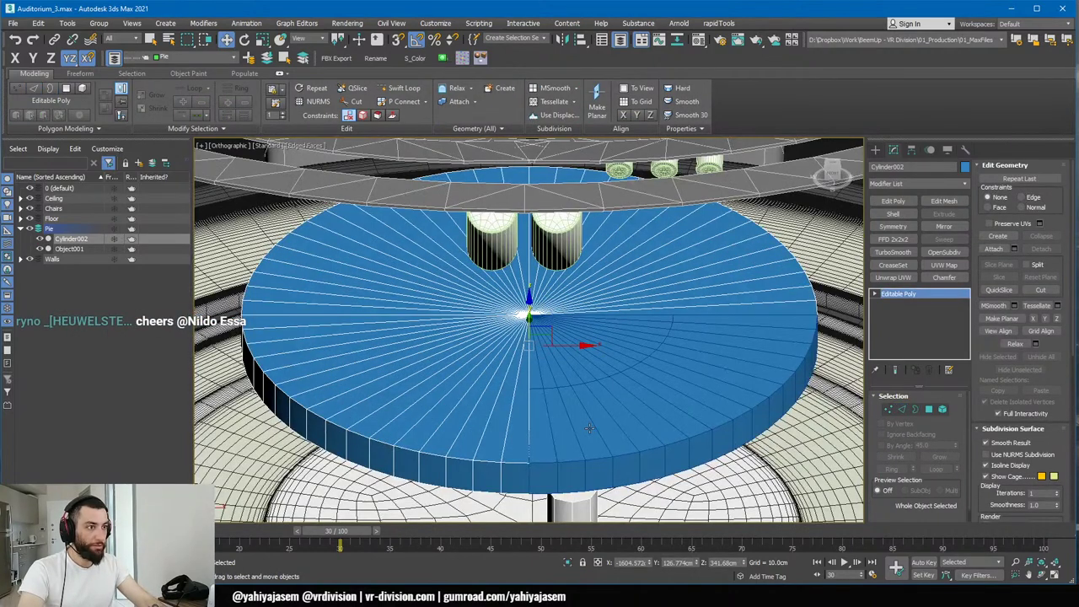
ctrl+click(585, 427)
key(alt+q)
click(661, 433)
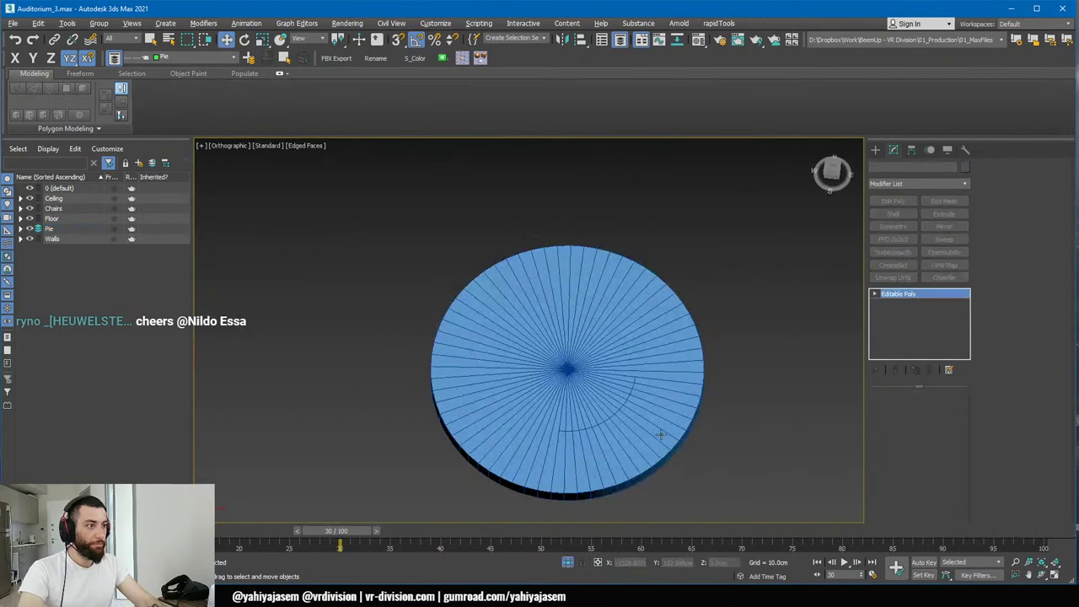
key(alt+q)
alt+middle_drag(652, 442, 622, 468)
key(t)
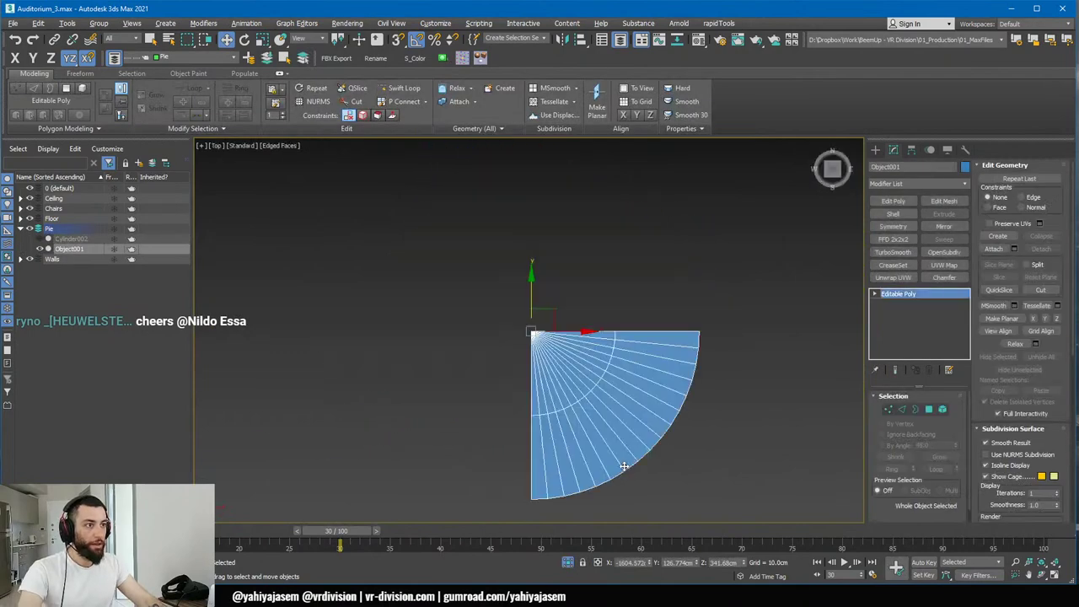
- Detach a five-segment wedge along the quarter's upper edge as a separate object, and isolate the larger remaining wedge
key(4)
drag(736, 282, 662, 400)
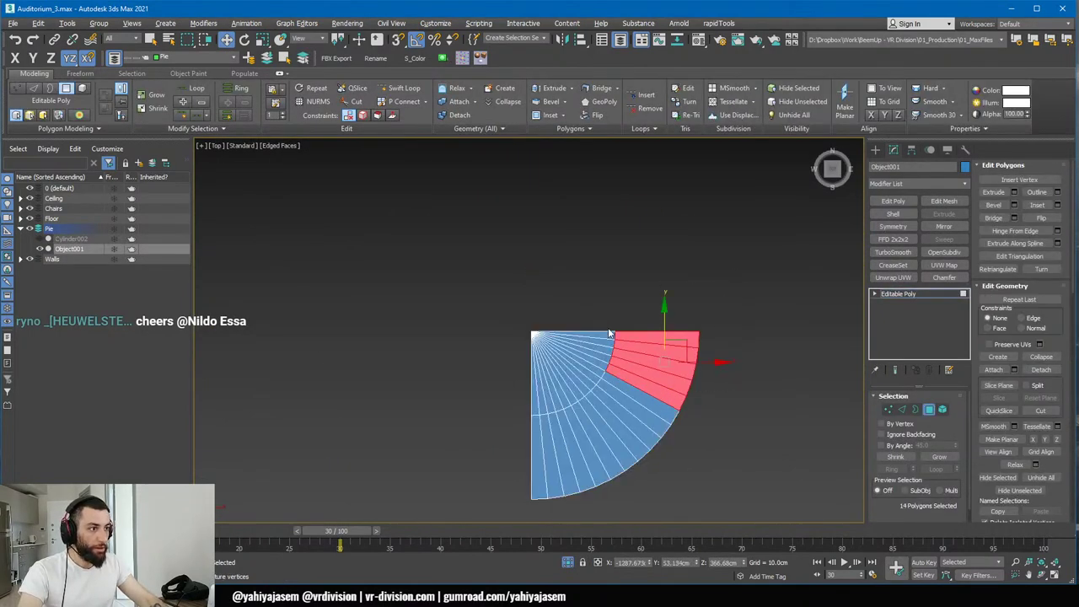
scroll(458, 340, up, 6)
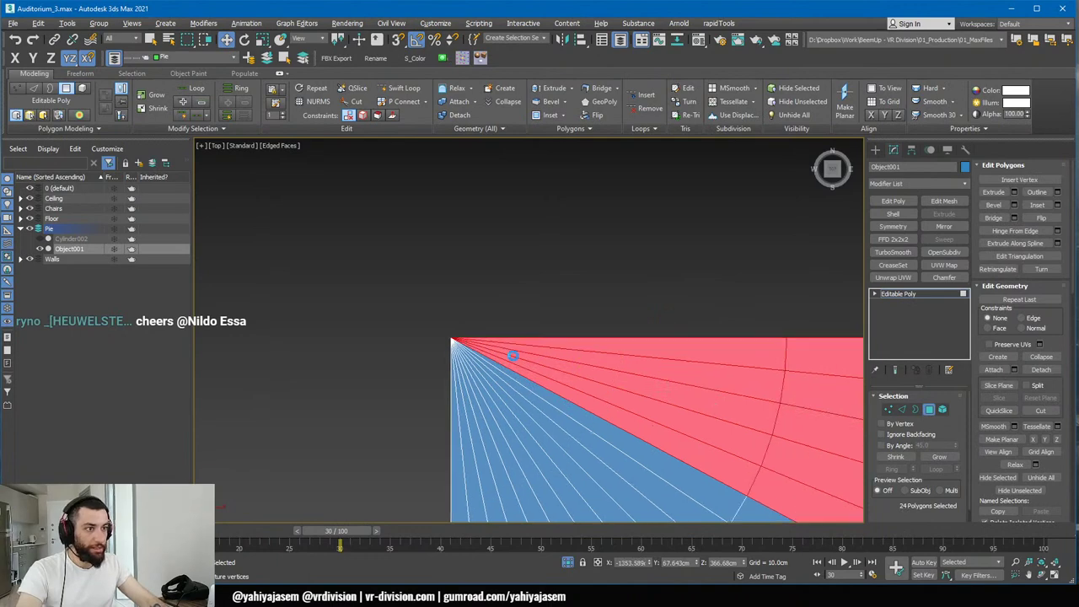
click(580, 302)
key(z)
key(alt+q)
alt+middle_drag(500, 321, 430, 273)
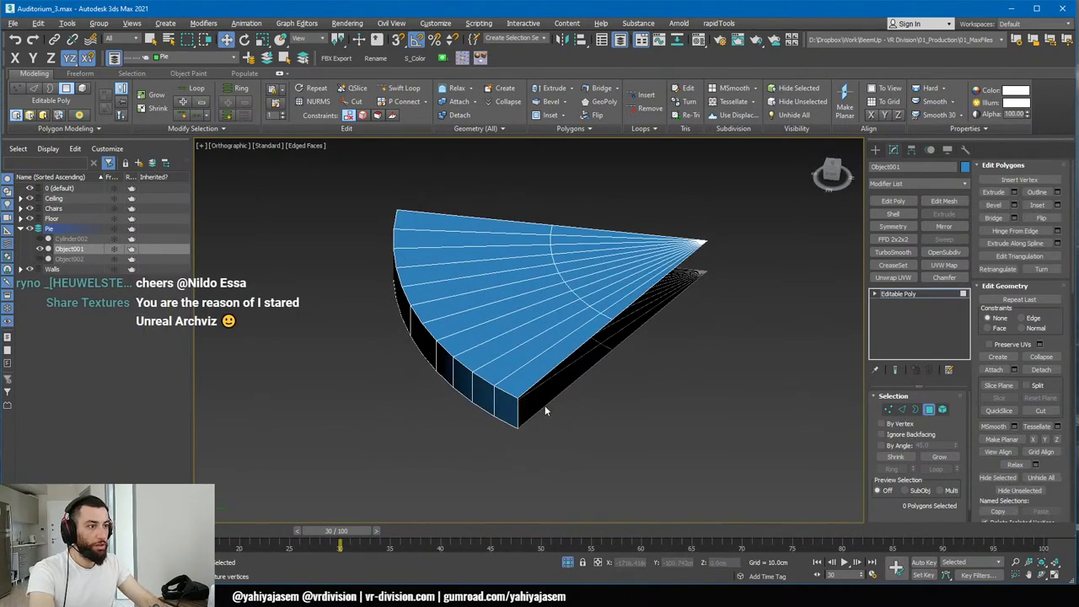
- Bridge the inner part of one open side of the isolated larger wedge, and cap the remaining outer hole
key(4)
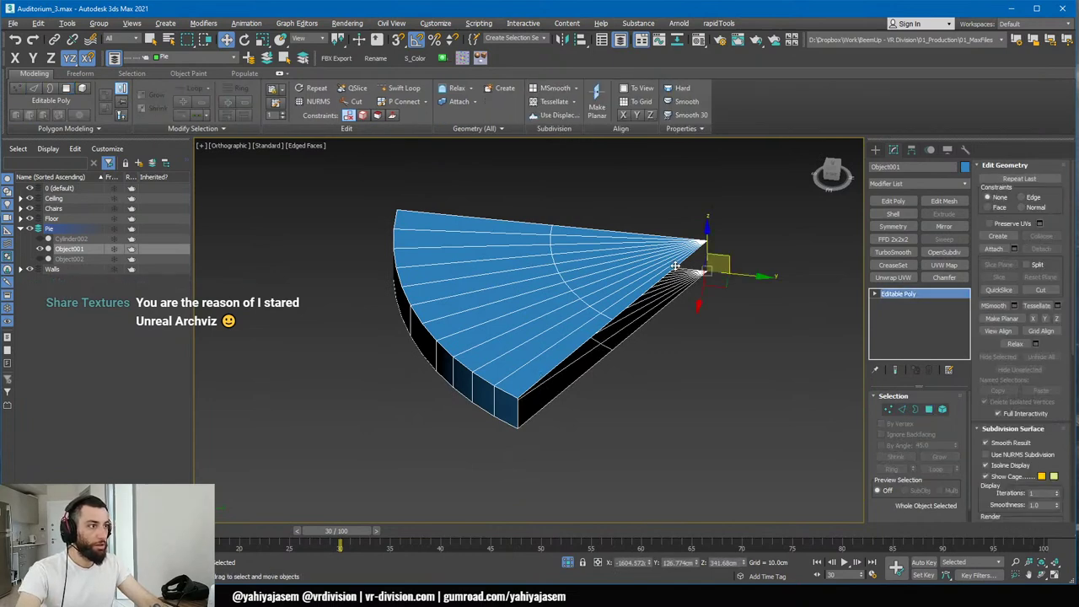
key(2)
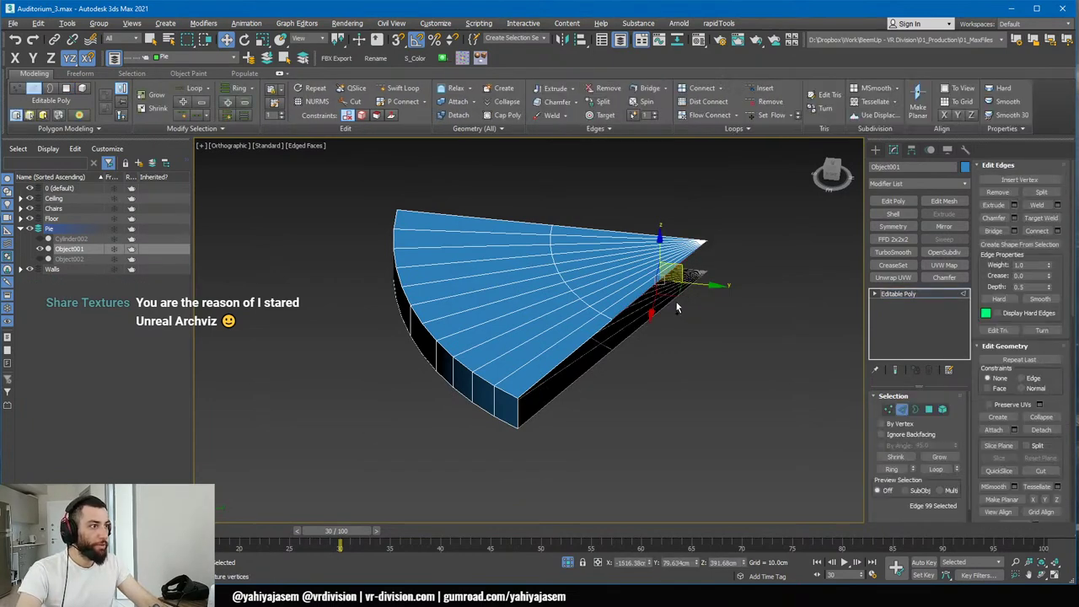
click(672, 302)
key(3)
click(589, 339)
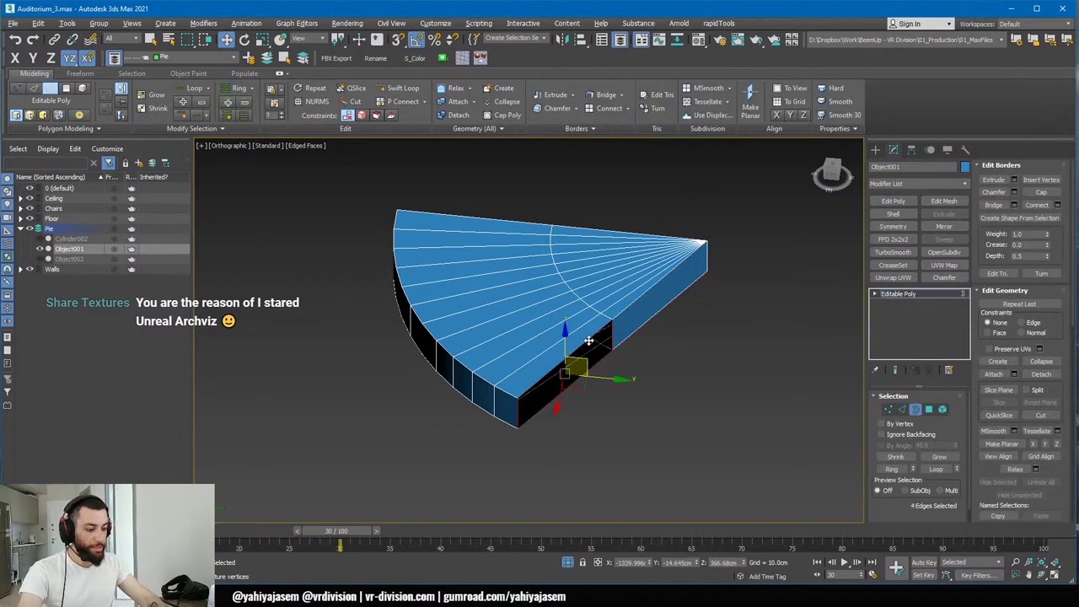
- Cap the larger wedge's opposite side, remove its inner ring edge loop, and end the isolation
alt+middle_drag(691, 323, 676, 222)
click(690, 205)
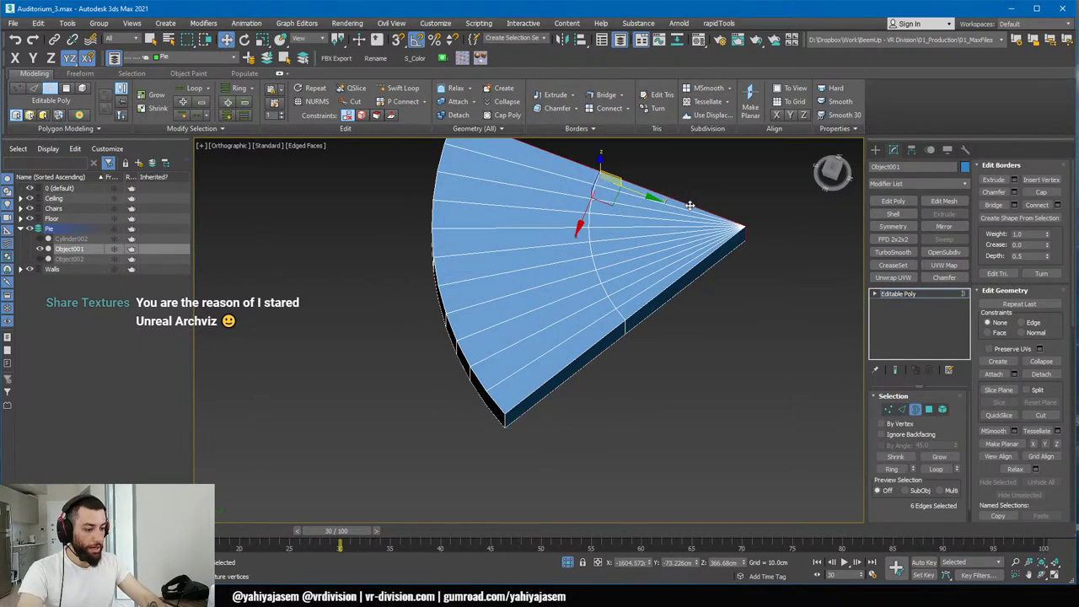
key(2)
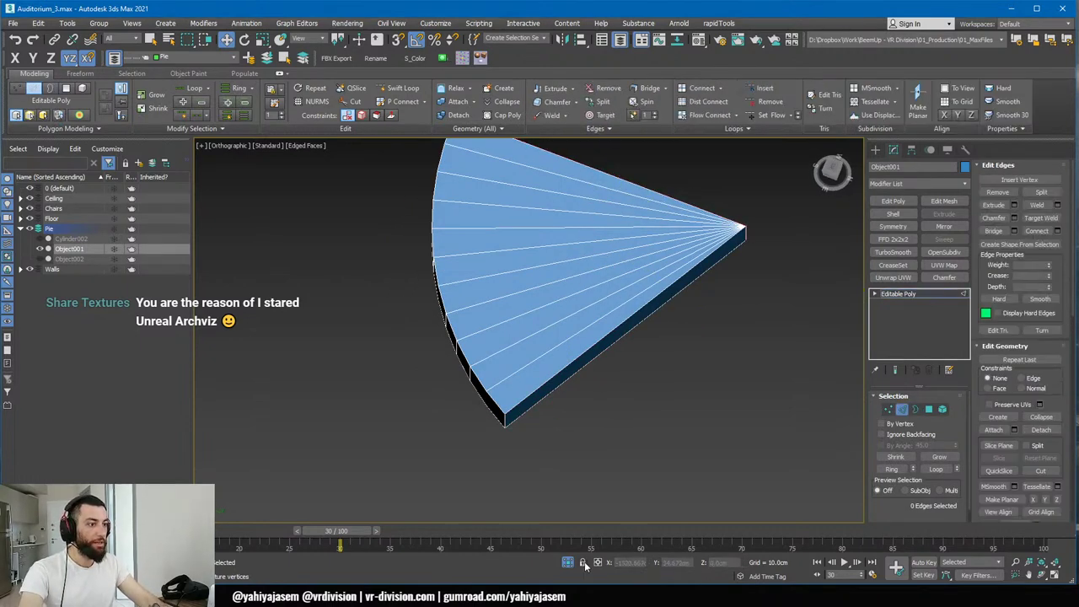
click(582, 563)
click(907, 294)
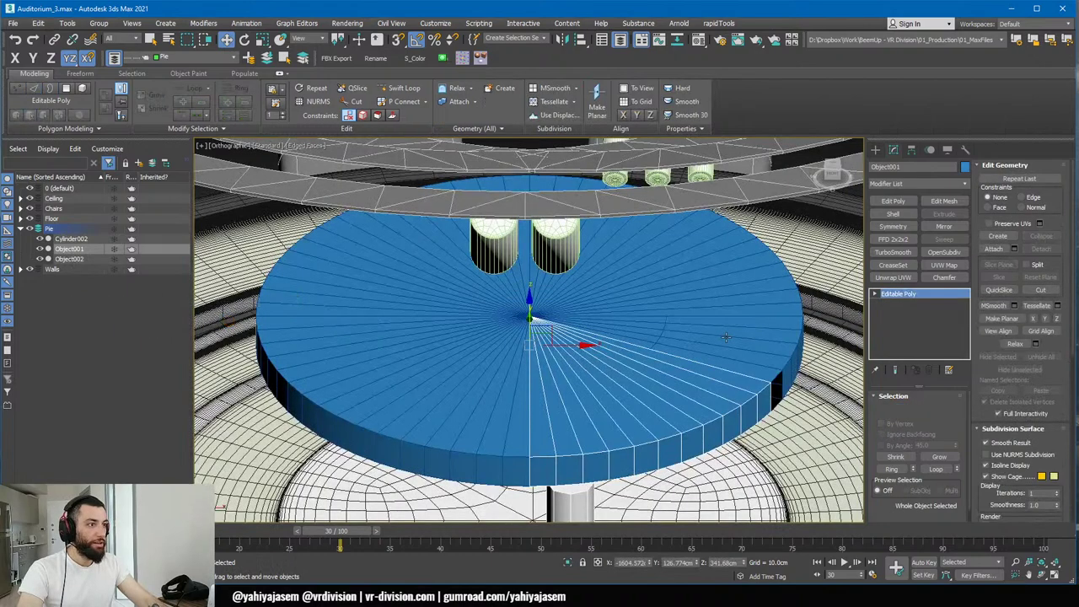
- Isolate the five-segment wedge and bridge the missing face on its curved outer rim
click(700, 350)
key(alt+q)
alt+middle_drag(700, 350, 703, 396)
key(2)
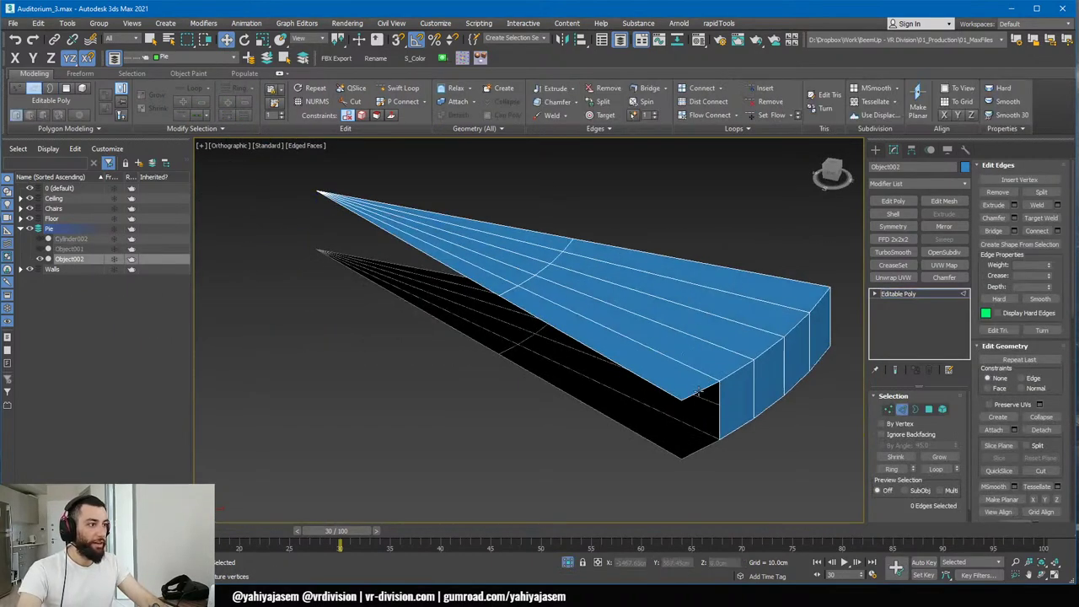
click(701, 389)
ctrl+click(696, 449)
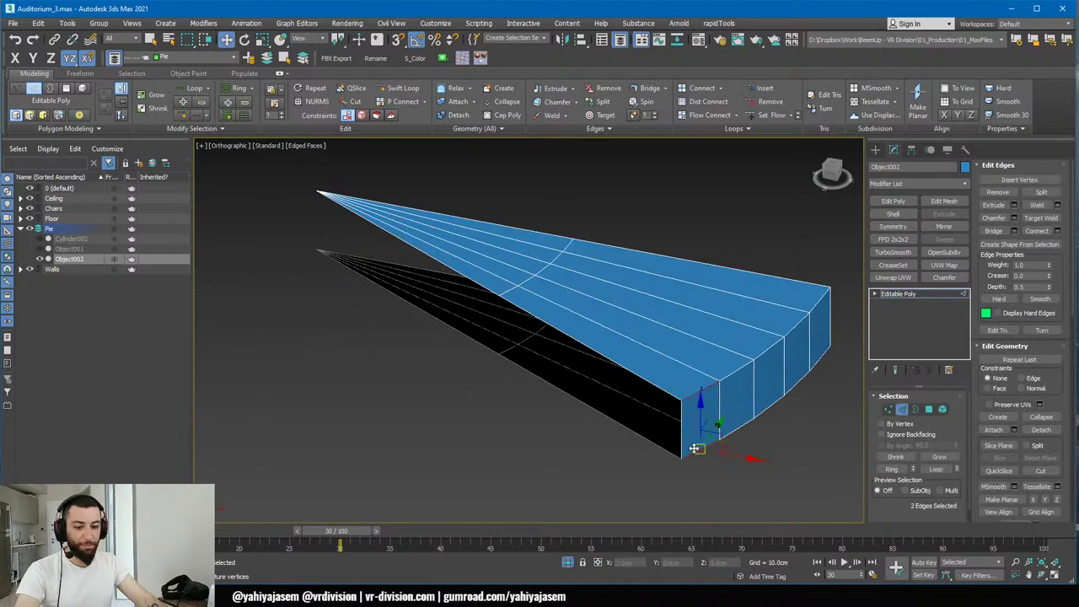
- Bridge the inner part of the five-segment wedge's open side, and cap the remaining outer hole
click(411, 245)
ctrl+click(399, 296)
key(alt+b)
key(3)
click(580, 343)
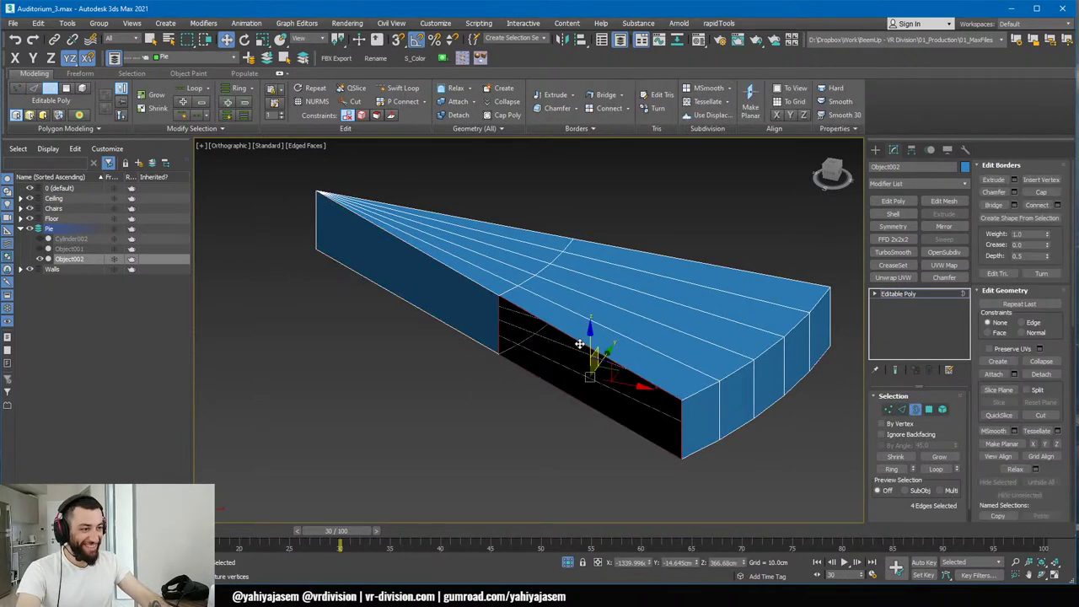
key(alt+p)
- Cap the five-segment wedge's other side, leave border editing, and end the isolation
alt+middle_drag(579, 342, 495, 351)
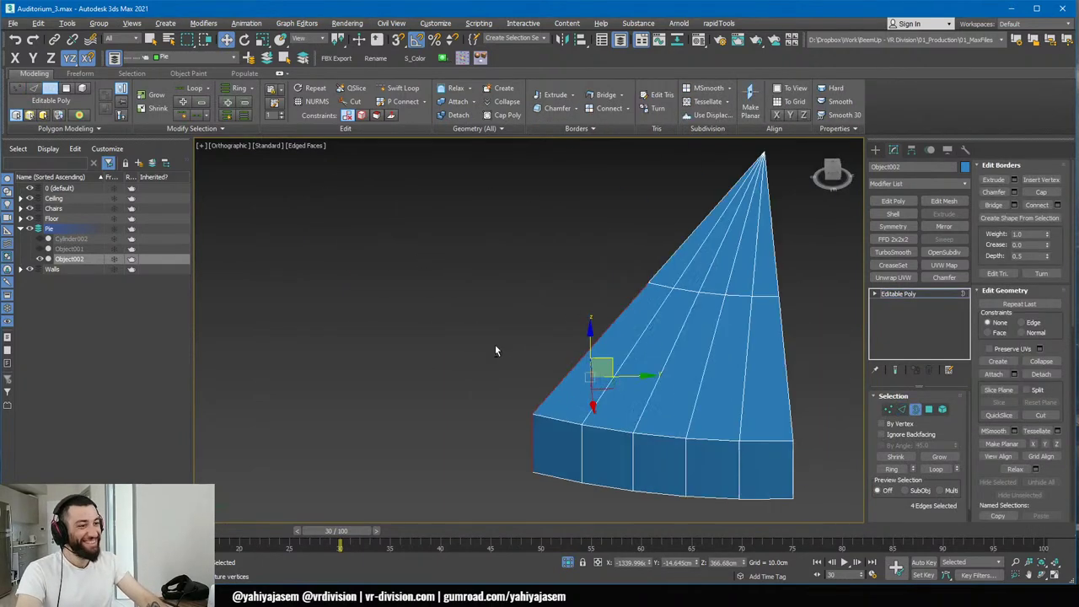
click(691, 414)
click(904, 297)
alt+middle_drag(696, 337, 592, 525)
click(567, 563)
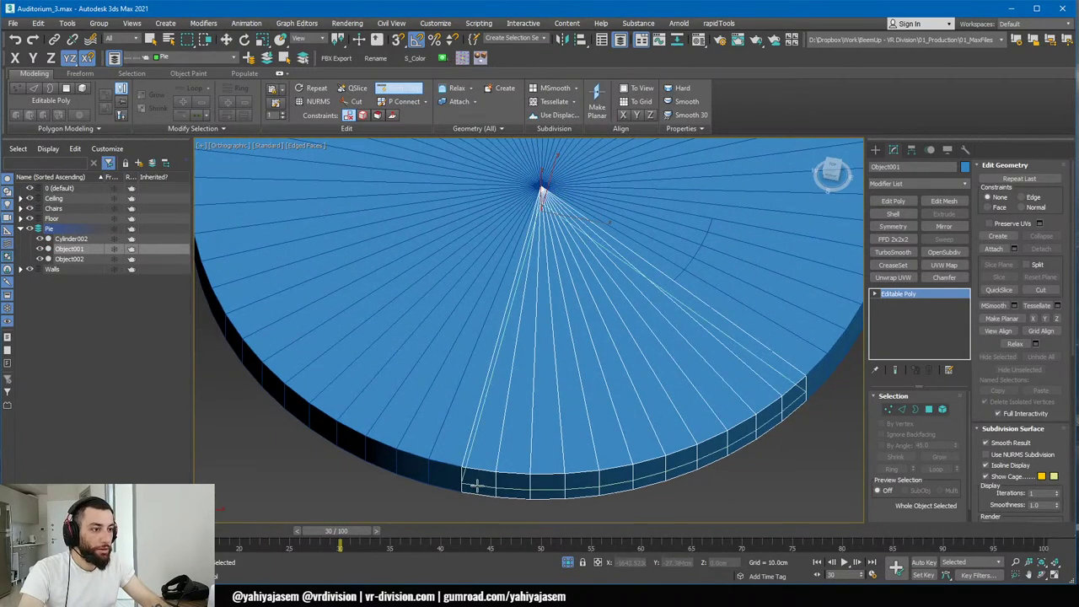
- Insert a Swift Loop just inside the larger wedge's other side, and try the tool on the five-segment wedge
click(796, 392)
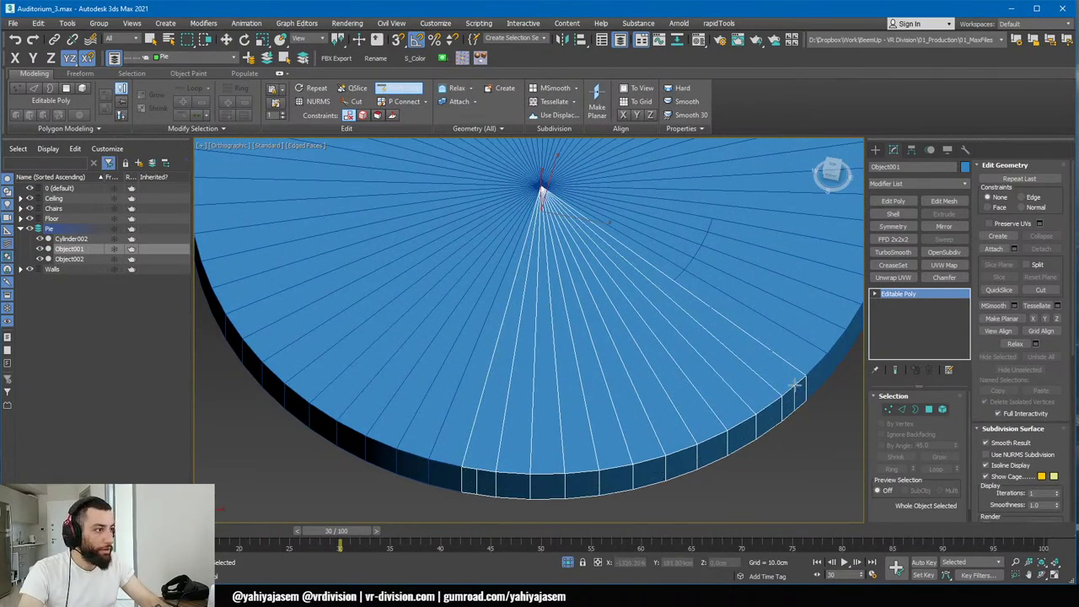
middle_drag(786, 415, 504, 427)
key(w)
click(570, 355)
alt+middle_drag(570, 356, 500, 362)
key(alt+s)
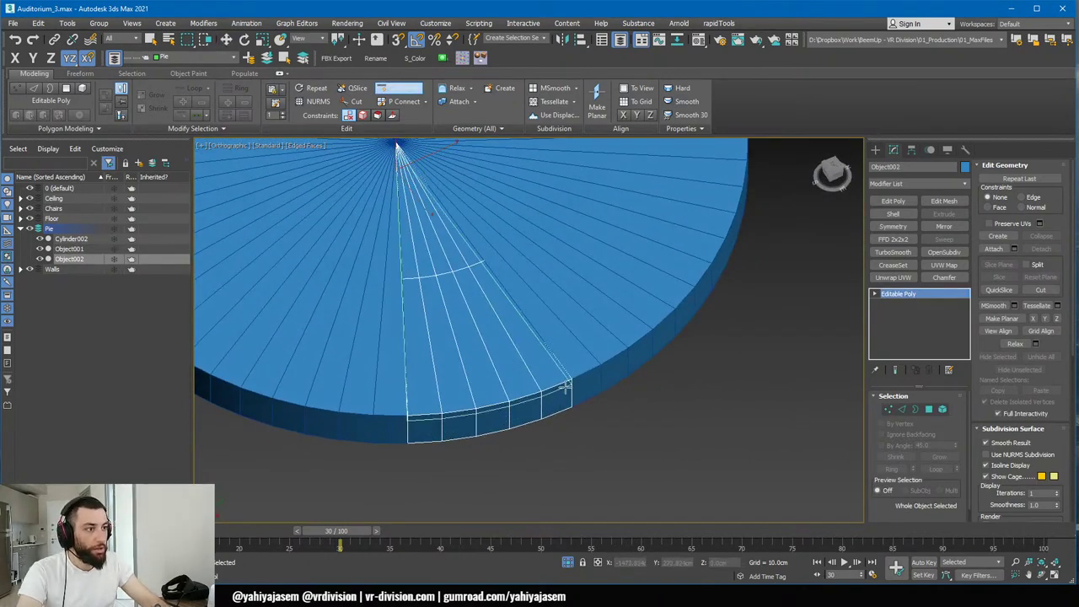
key(w)
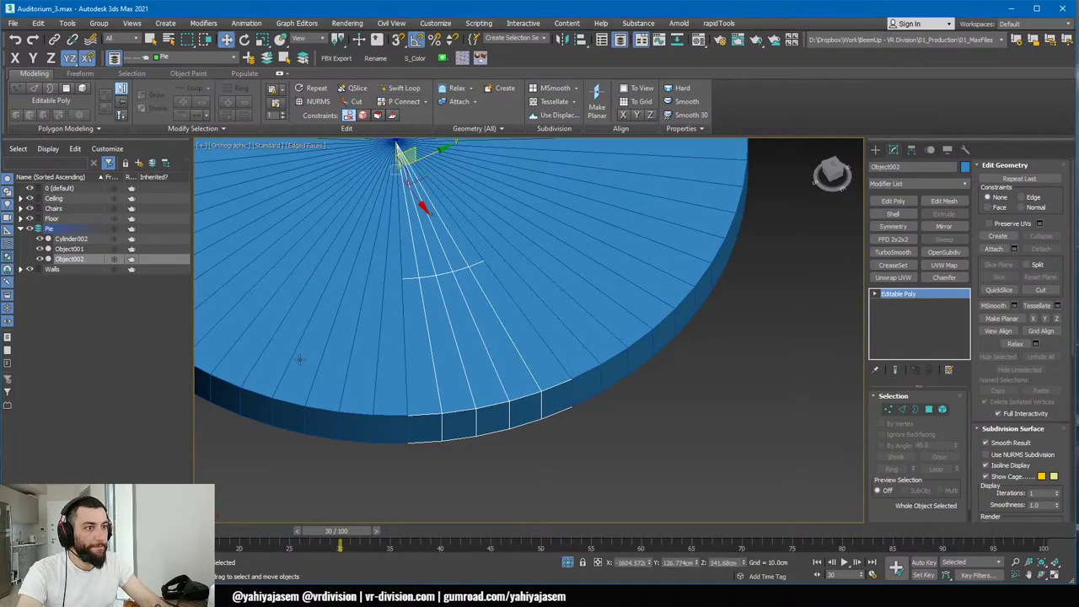
- Undo the edge loops added just inside the larger wedge's sides
click(336, 358)
middle_drag(341, 358, 556, 362)
scroll(535, 359, down, 2)
scroll(473, 364, up, 1)
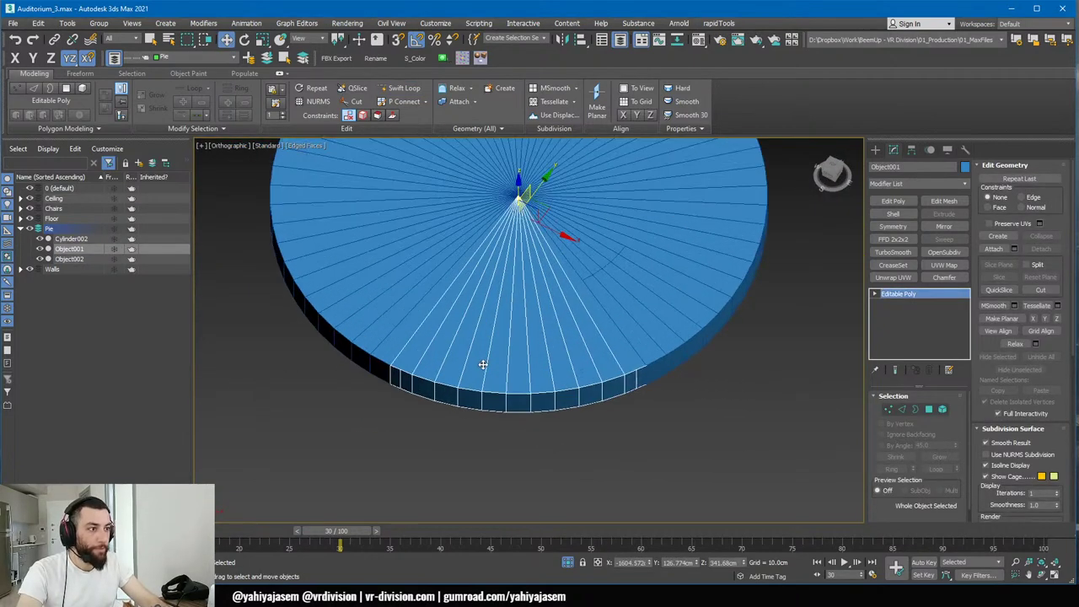
key(ctrl+z)
click(484, 364)
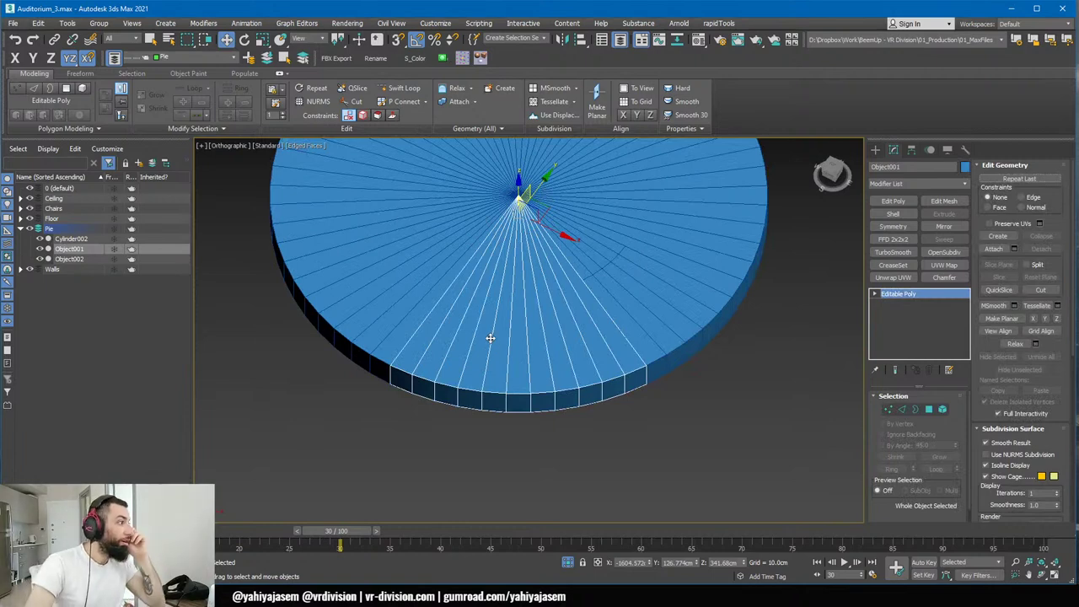
key(ctrl+z)
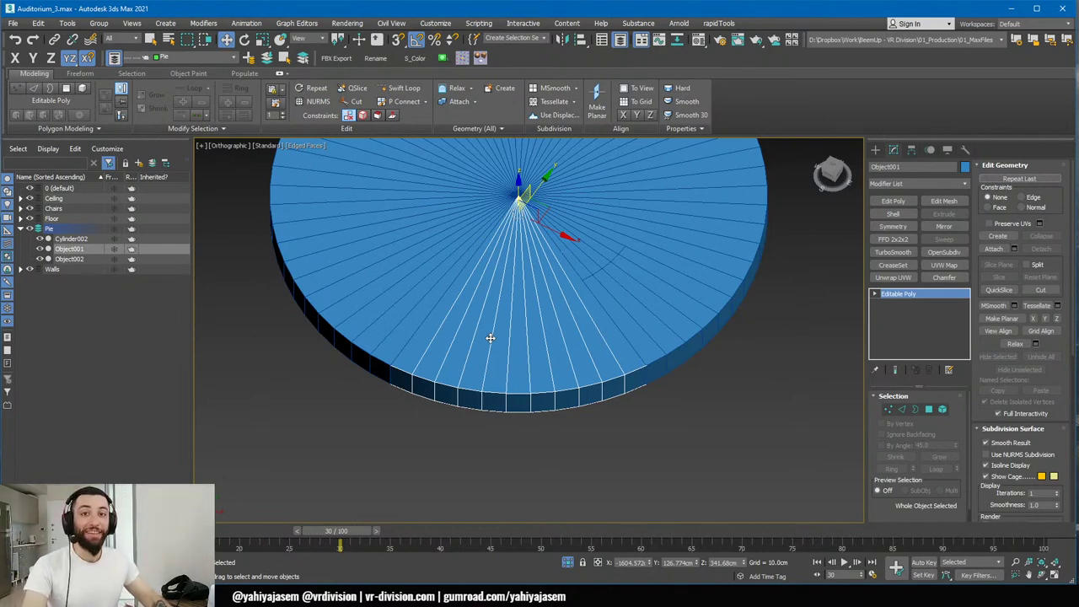
- Isolate the larger wedge and connect its radial edges with a new ring edge loop
key(alt+s)
alt+middle_drag(499, 271, 611, 263)
key(w)
key(alt+q)
alt+middle_drag(430, 305, 611, 315)
key(2)
drag(696, 385, 462, 407)
alt+middle_drag(550, 390, 984, 345)
click(1045, 235)
alt+middle_drag(626, 329, 556, 335)
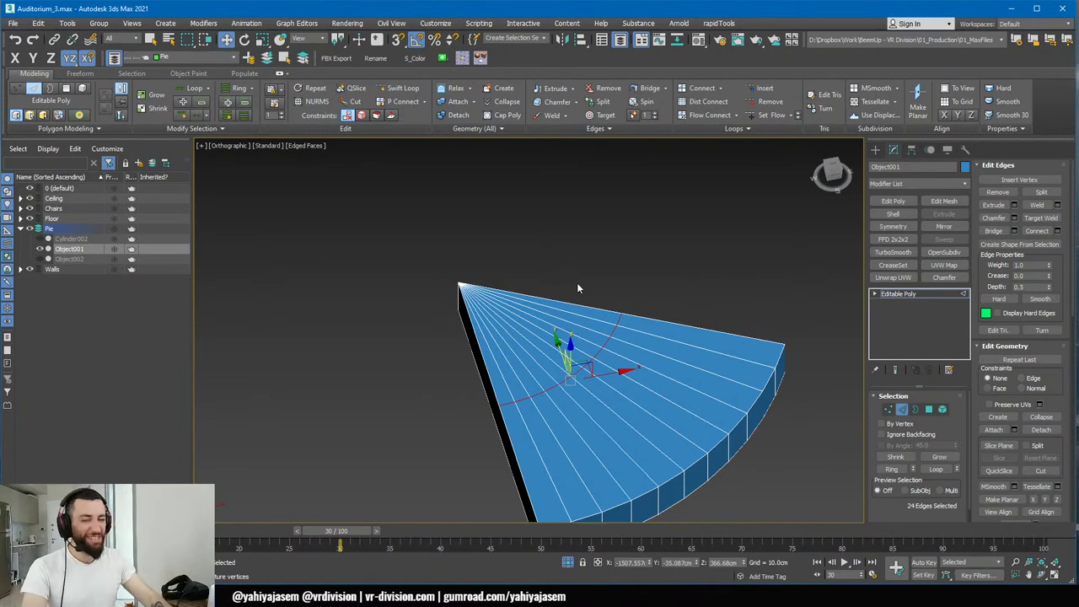
alt+middle_drag(577, 287, 596, 281)
- Switch to Unreal Editor and examine the auditorium's stage and the ceiling rings above it
key(alt+Tab)
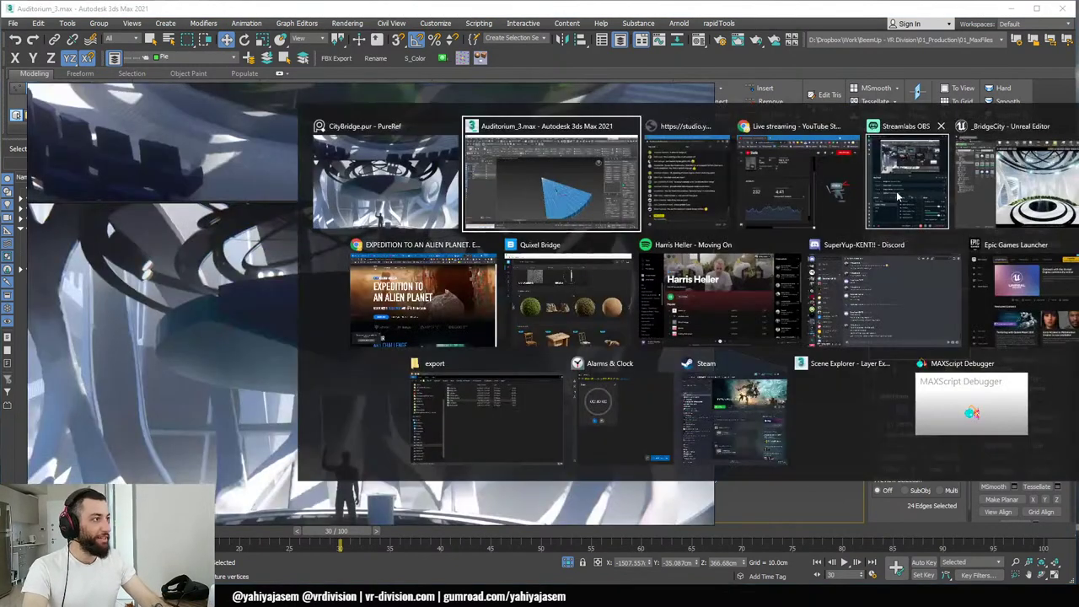
click(1020, 182)
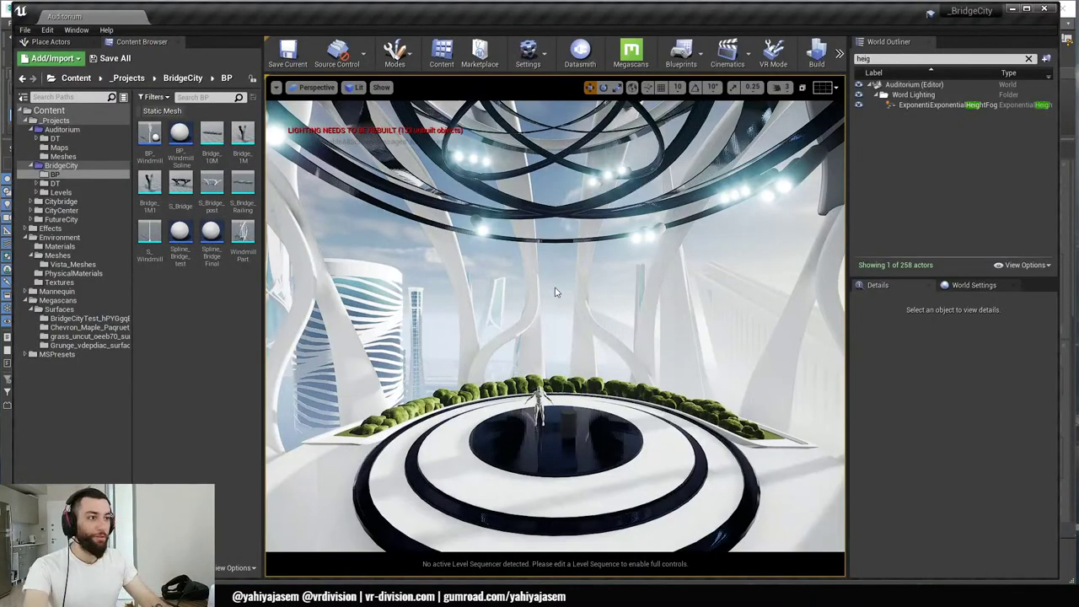
right_drag(556, 292, 552, 293)
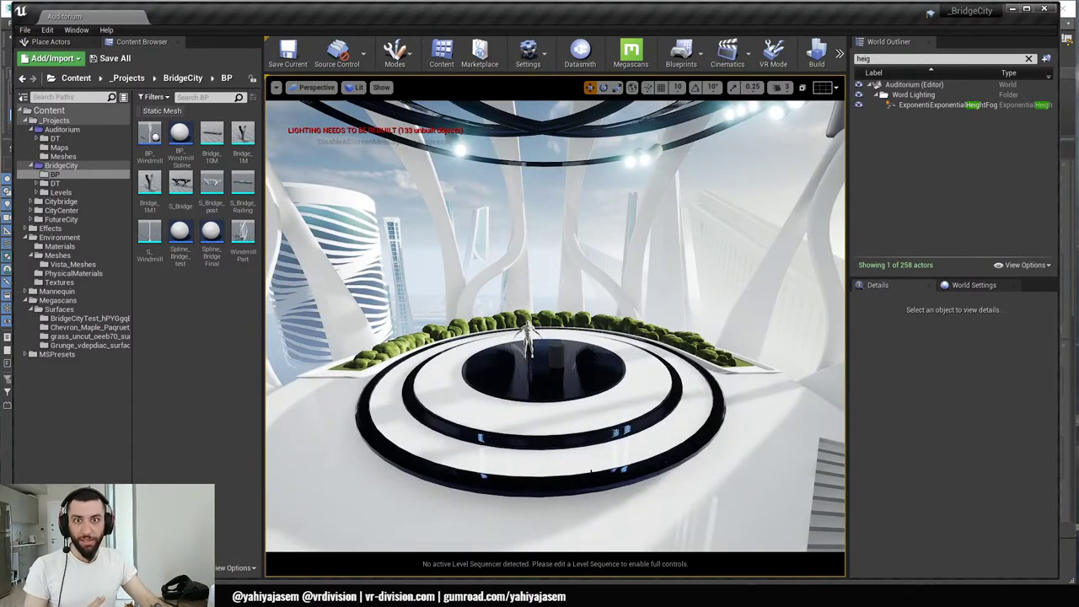
right_drag(552, 293, 555, 268)
right_drag(553, 374, 554, 366)
- Switch back to 3ds Max, leave edge editing on the larger wedge, and end its isolation
key(alt+Tab)
alt+middle_drag(564, 377, 568, 381)
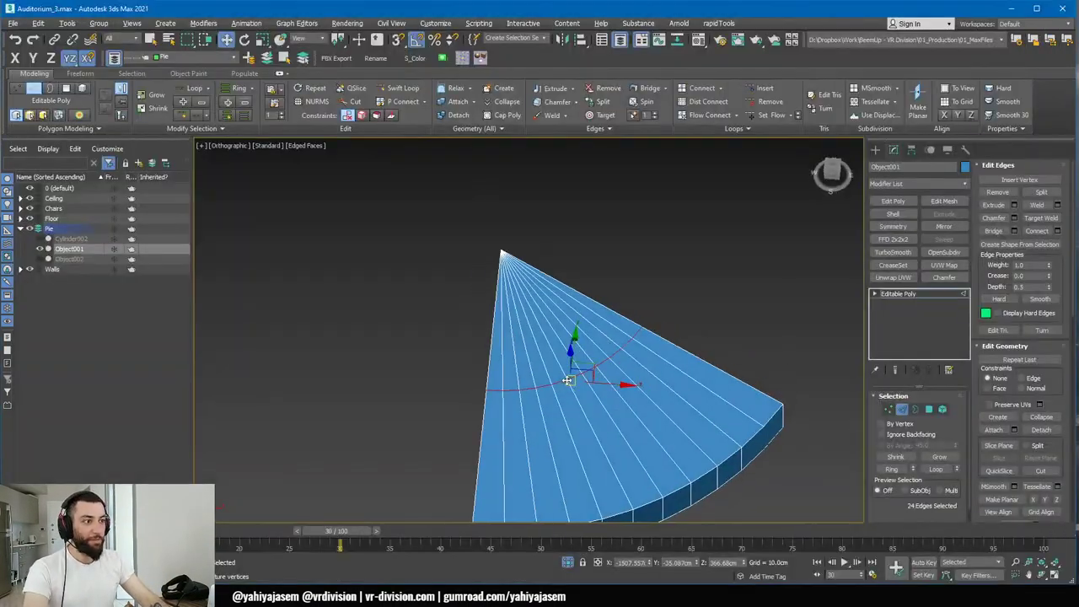
click(897, 294)
click(568, 563)
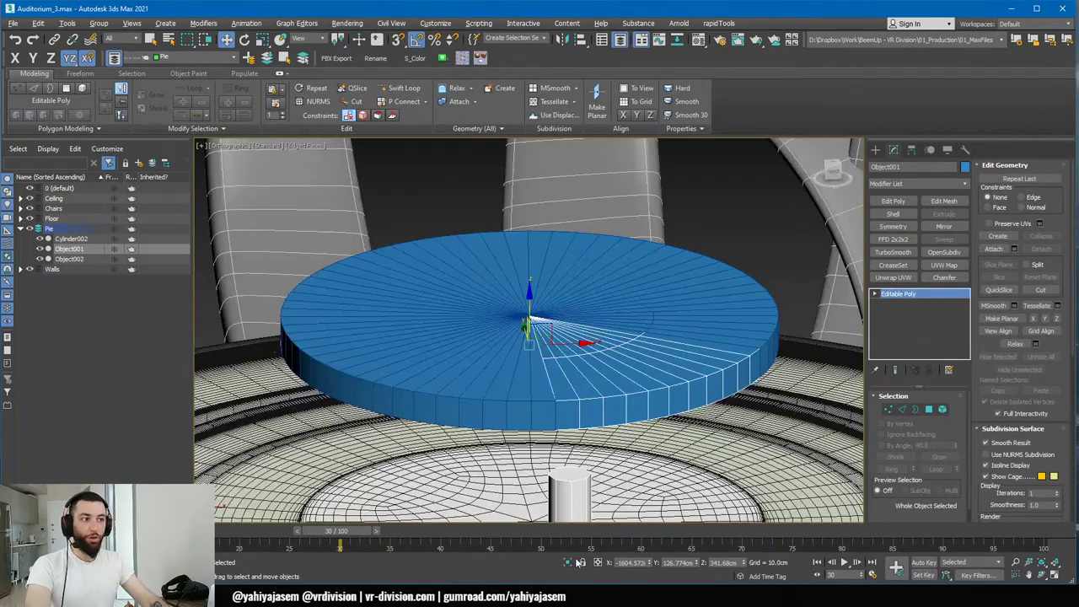
- Select both wedges and the remaining cylinder piece, isolate them together, and clear the selection
scroll(571, 379, up, 4)
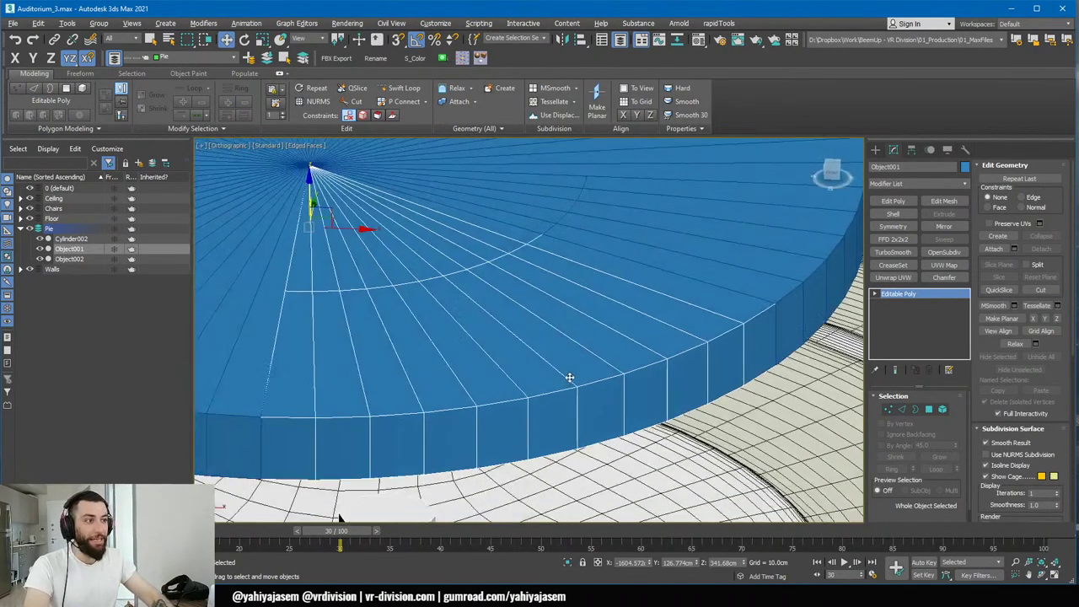
scroll(590, 354, up, 3)
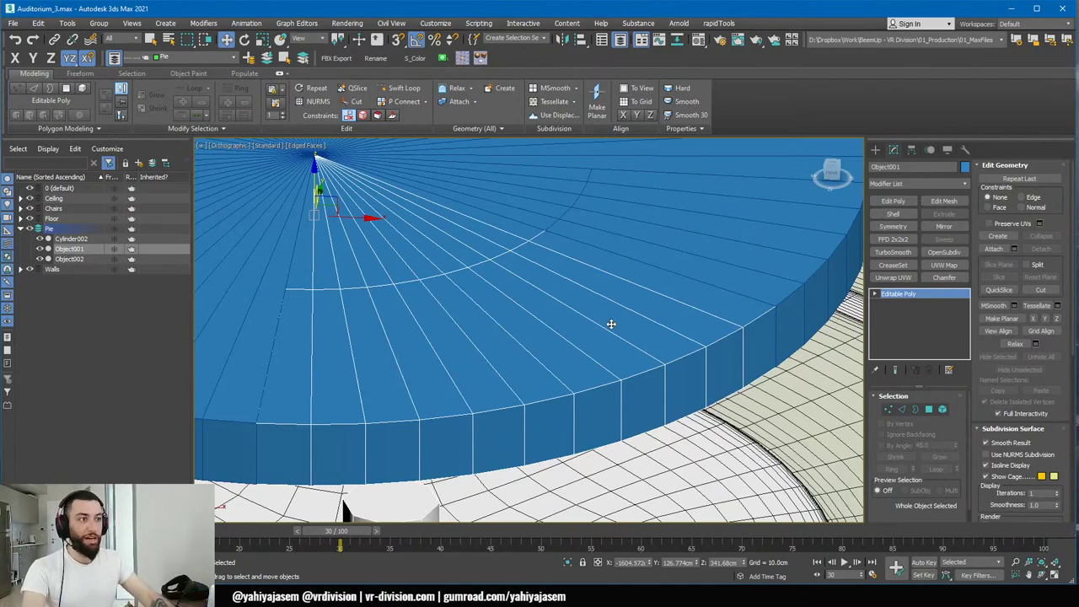
scroll(579, 336, up, 3)
scroll(579, 335, down, 5)
ctrl+click(609, 263)
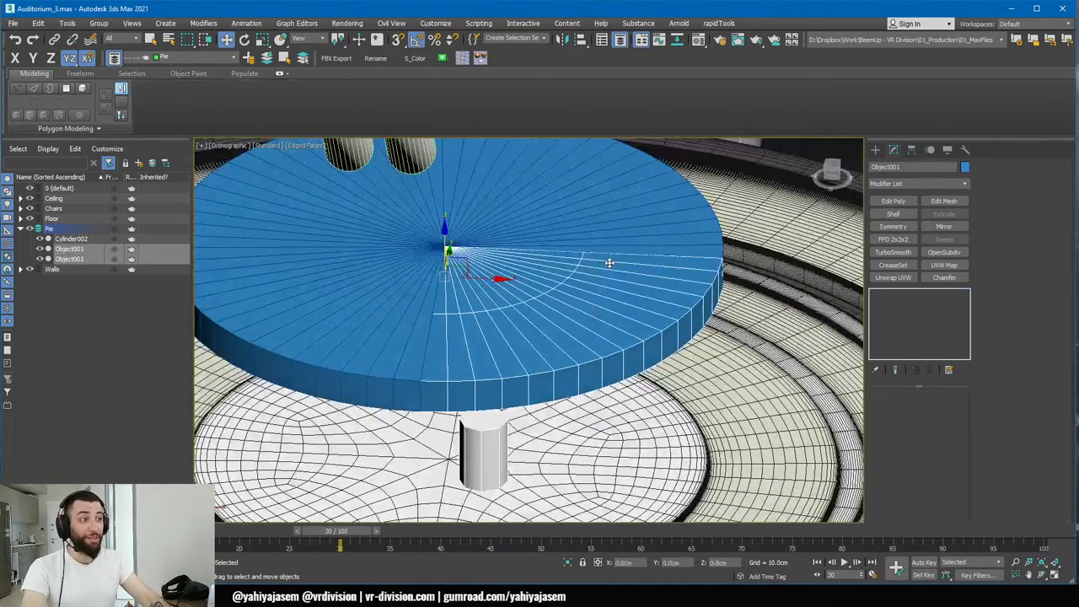
ctrl+click(600, 224)
key(alt+q)
alt+middle_drag(595, 245, 586, 325)
click(713, 495)
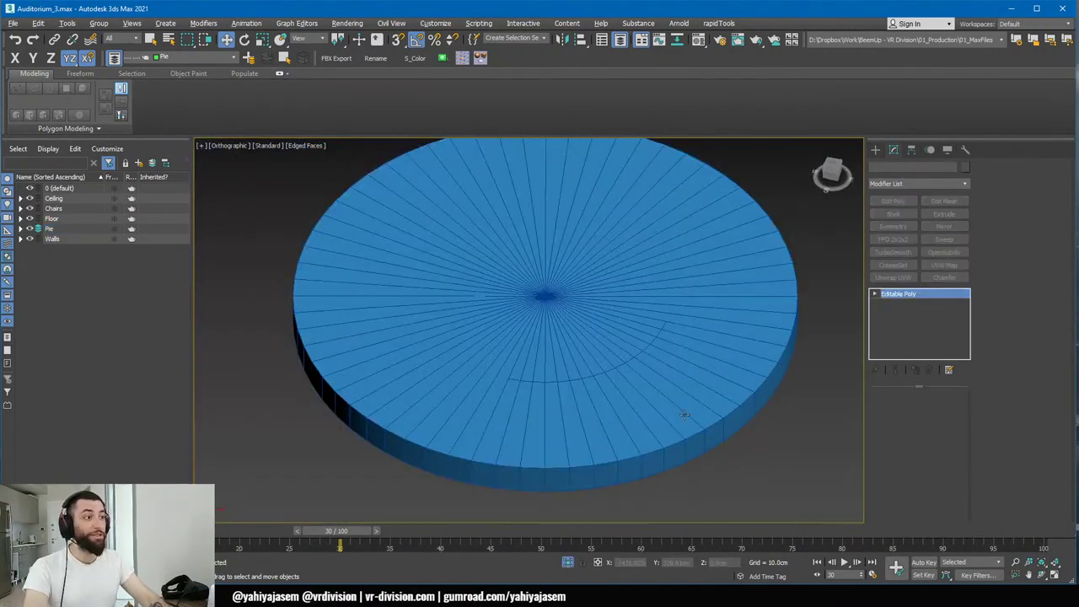
- Add a Swift Loop just inside each straight side of the larger wedge
click(685, 414)
scroll(685, 414, down, 2)
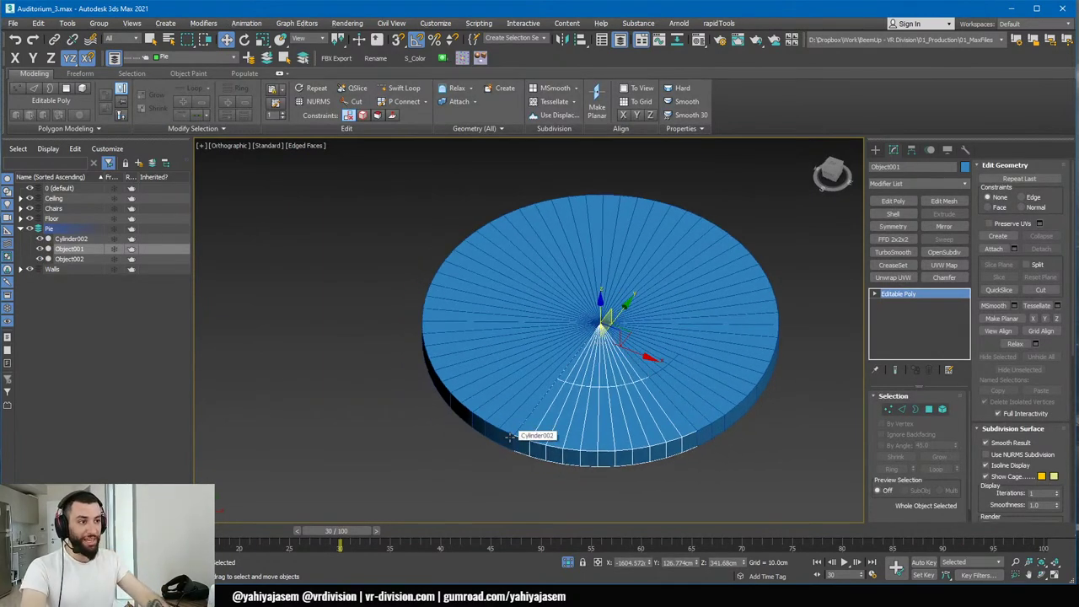
alt+middle_drag(510, 437, 524, 434)
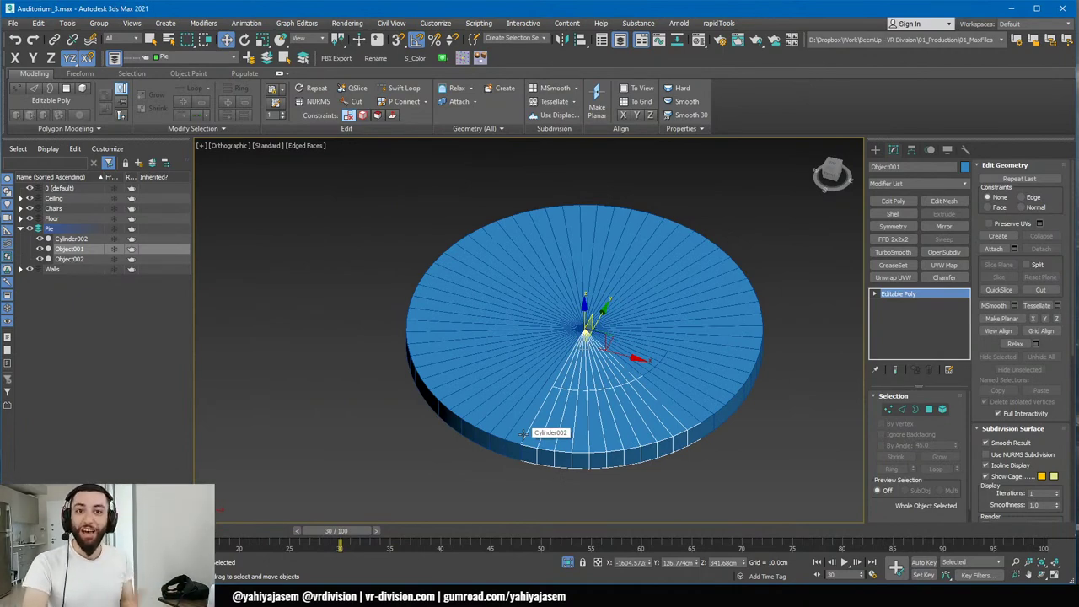
scroll(493, 396, up, 5)
middle_drag(535, 460, 501, 384)
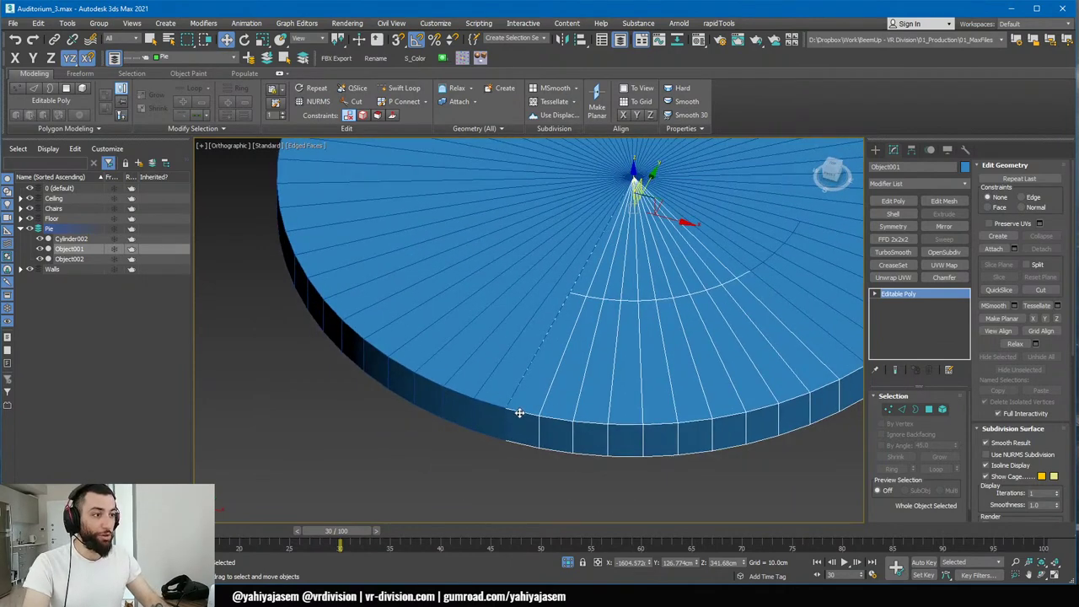
key(alt+s)
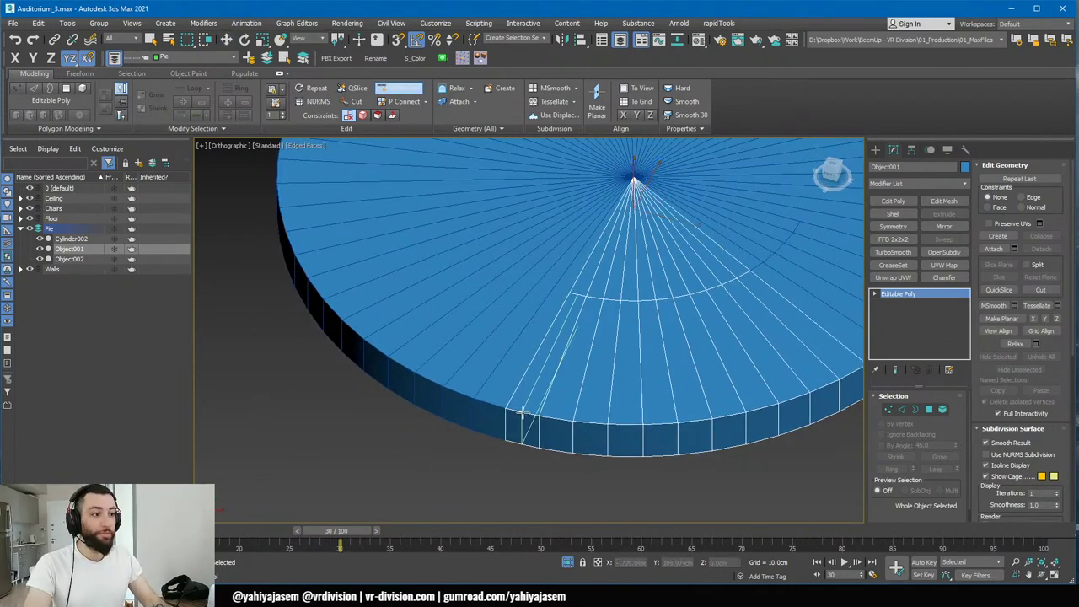
click(522, 421)
middle_drag(709, 387, 513, 416)
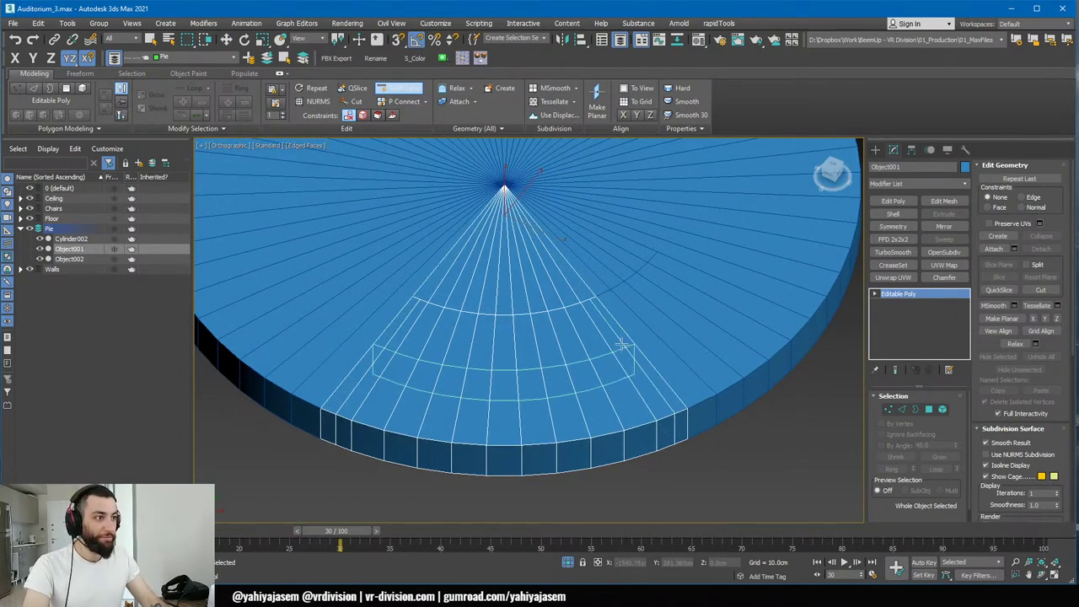
- Finish the loops, isolate the larger wedge, and open its vertices for editing in the Top view
key(w)
key(alt+q)
alt+middle_drag(611, 404, 600, 304)
key(1)
key(t)
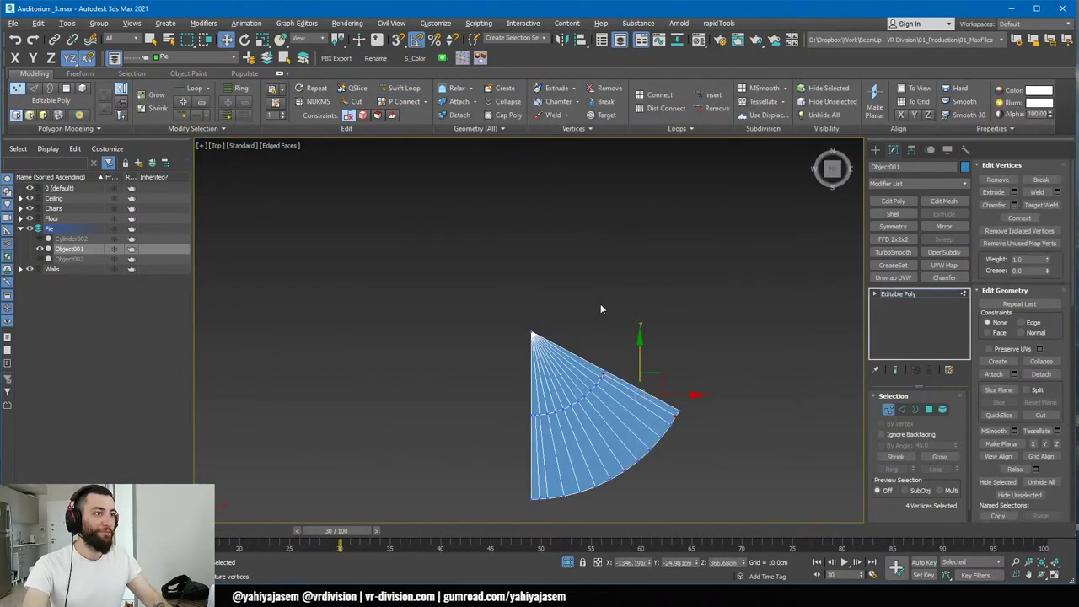
- Connect the loop's end vertices on the inner arc to the wedge's tip vertices along the slanted straight side
key(z)
middle_drag(343, 214, 613, 358)
key(F3)
drag(551, 312, 509, 339)
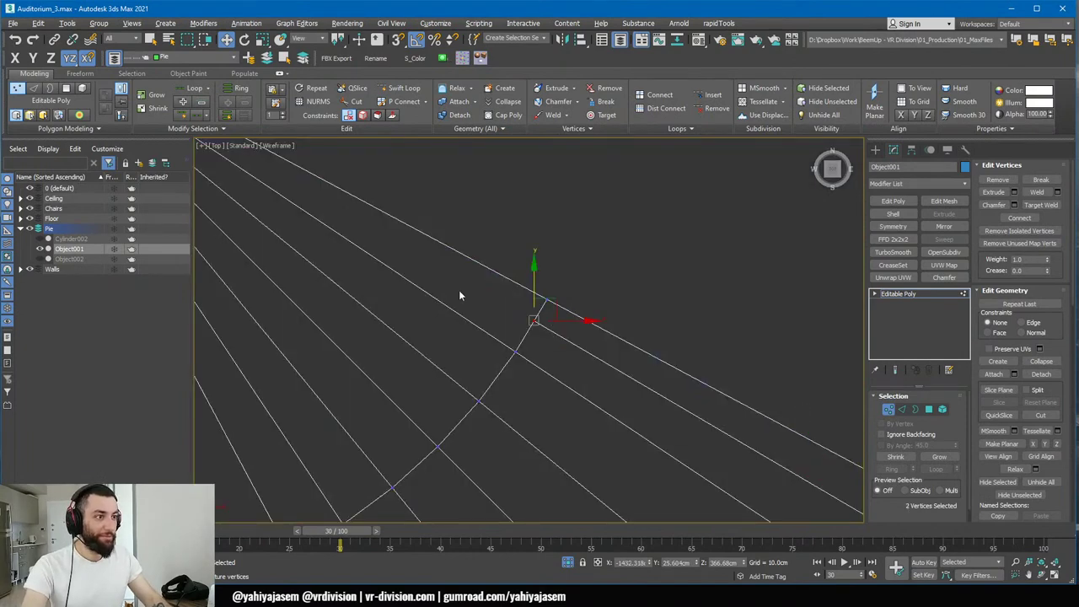
middle_drag(460, 293, 636, 376)
scroll(684, 399, down, 5)
scroll(402, 160, down, 2)
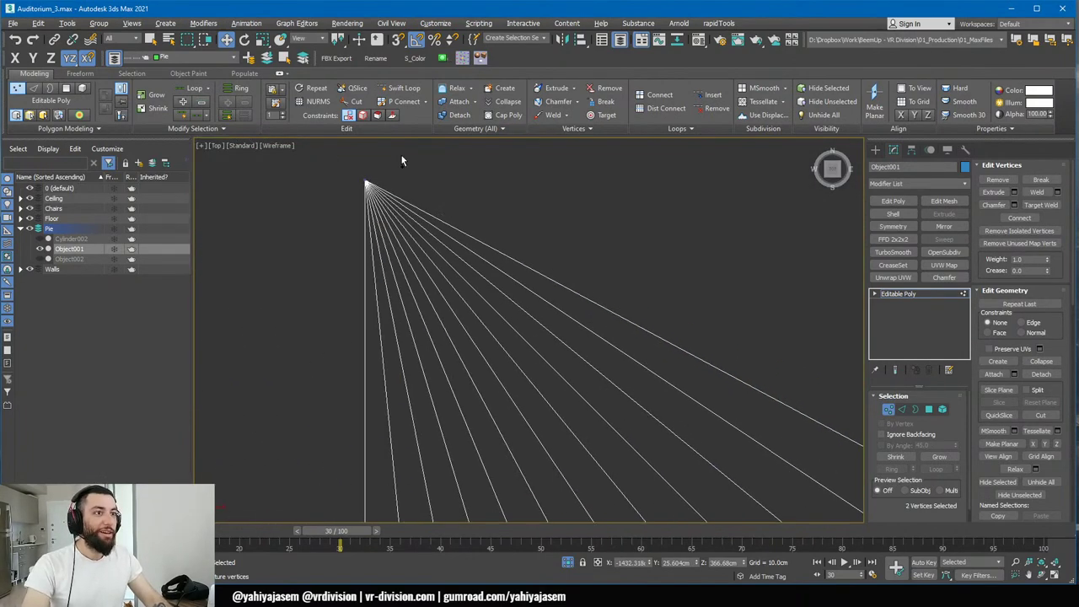
key(ctrl+shift+w)
click(555, 313)
middle_drag(625, 358, 558, 283)
scroll(562, 285, down, 3)
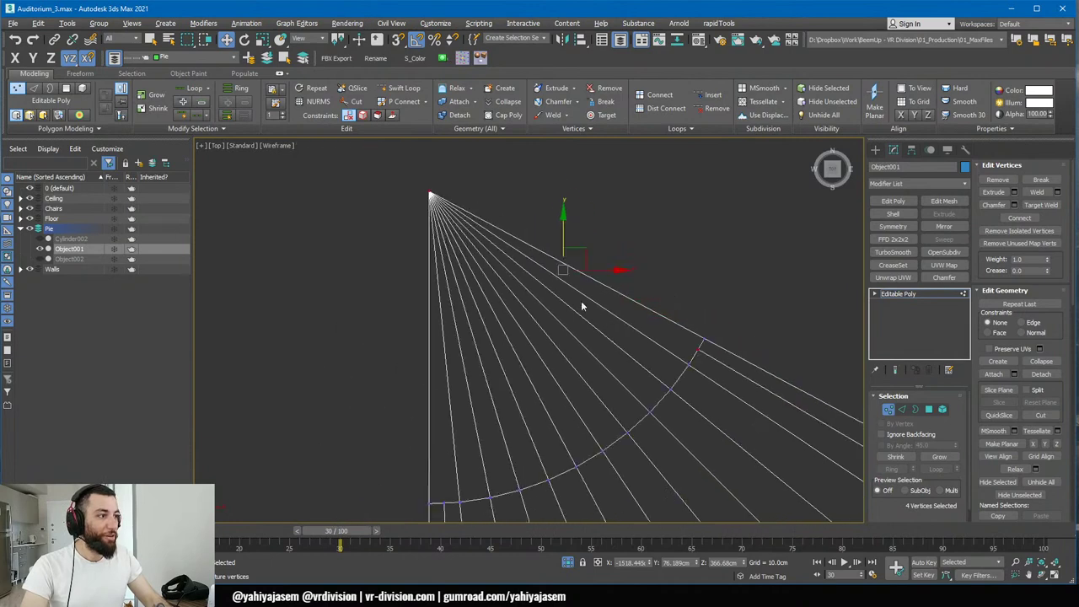
- Connect the loop's end vertices on the arc to the tip vertices along the larger wedge's other, vertical straight side
middle_drag(456, 479, 470, 413)
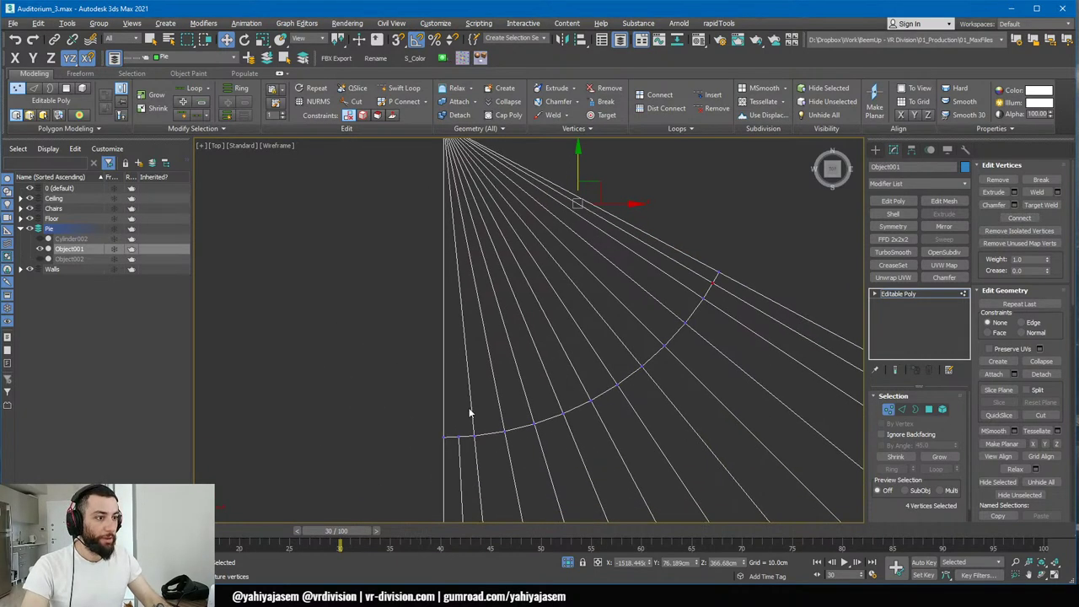
drag(452, 454, 450, 453)
middle_drag(468, 197, 479, 246)
ctrl+drag(417, 140, 497, 215)
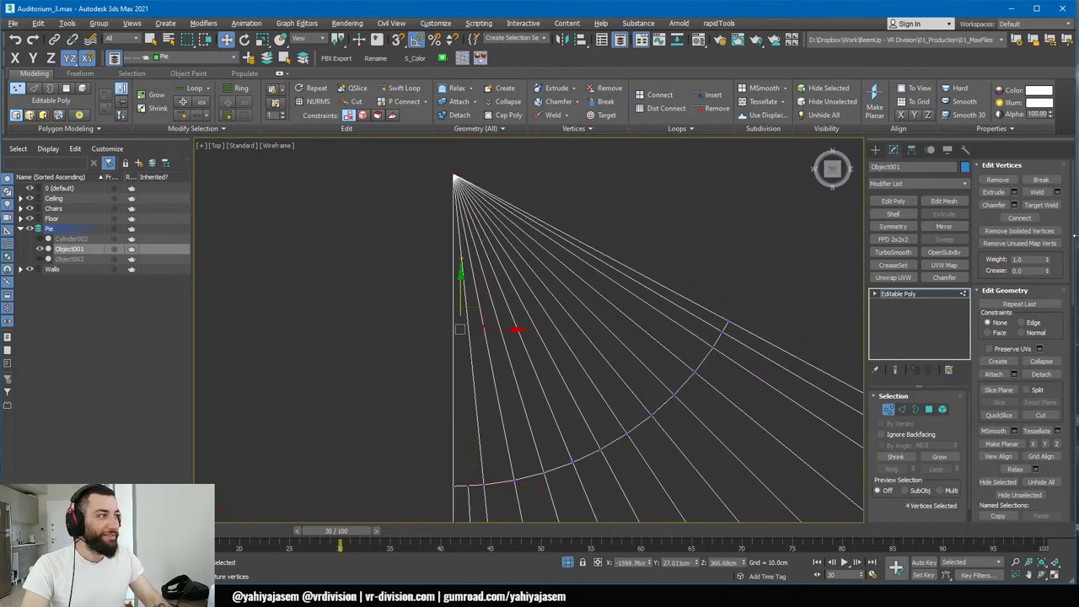
click(1028, 218)
- Remove the thin strip of polygons outside the new loop along the larger wedge's vertical straight side
middle_drag(585, 390, 574, 253)
scroll(548, 296, down, 2)
key(4)
middle_drag(500, 354, 516, 206)
alt+middle_drag(498, 354, 521, 359)
click(523, 329)
ctrl+click(523, 307)
ctrl+click(523, 302)
ctrl+click(517, 353)
ctrl+click(403, 290)
ctrl+click(399, 279)
alt+middle_drag(397, 283, 365, 190)
alt+middle_drag(385, 393, 659, 388)
- Select the open border on the trimmed side in shaded display and cap it
click(591, 314)
key(F3)
key(3)
click(478, 402)
key(alt+p)
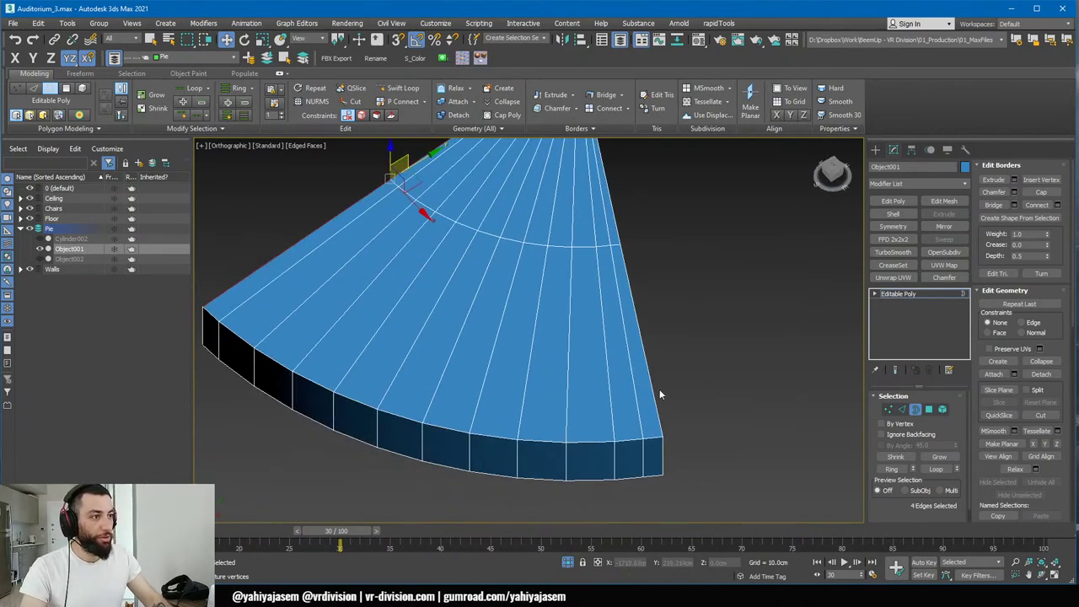
- Select all polygons of the thin strip along the larger wedge's slanted straight side and delete them
key(4)
click(658, 437)
key(t)
key(z)
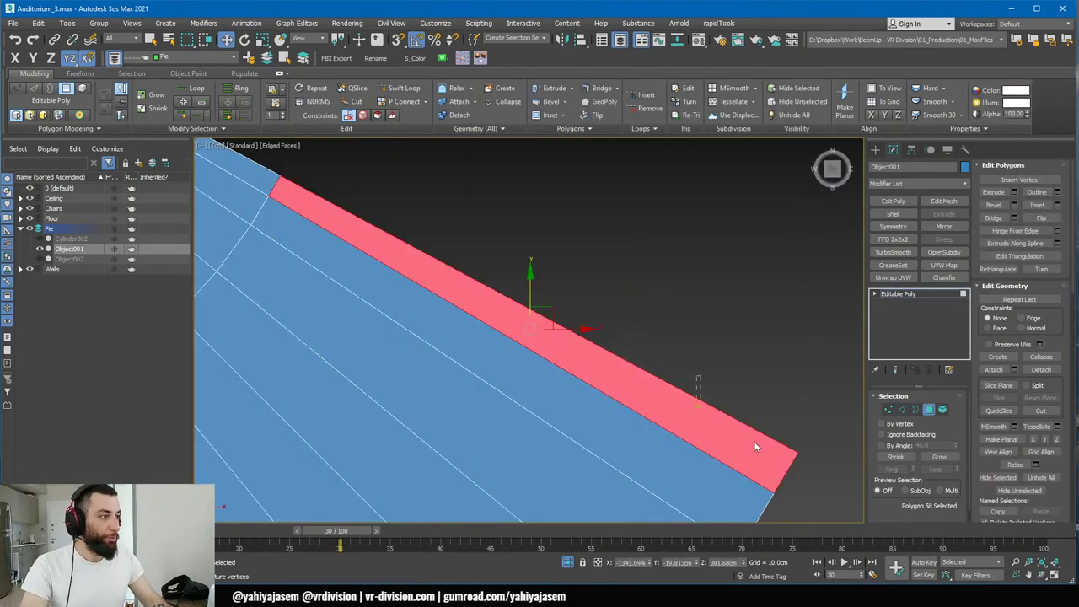
ctrl+drag(819, 443, 821, 445)
ctrl+drag(836, 412, 785, 468)
scroll(498, 246, up, 2)
middle_drag(499, 246, 747, 401)
ctrl+drag(489, 278, 422, 308)
middle_drag(443, 310, 684, 434)
scroll(674, 426, down, 3)
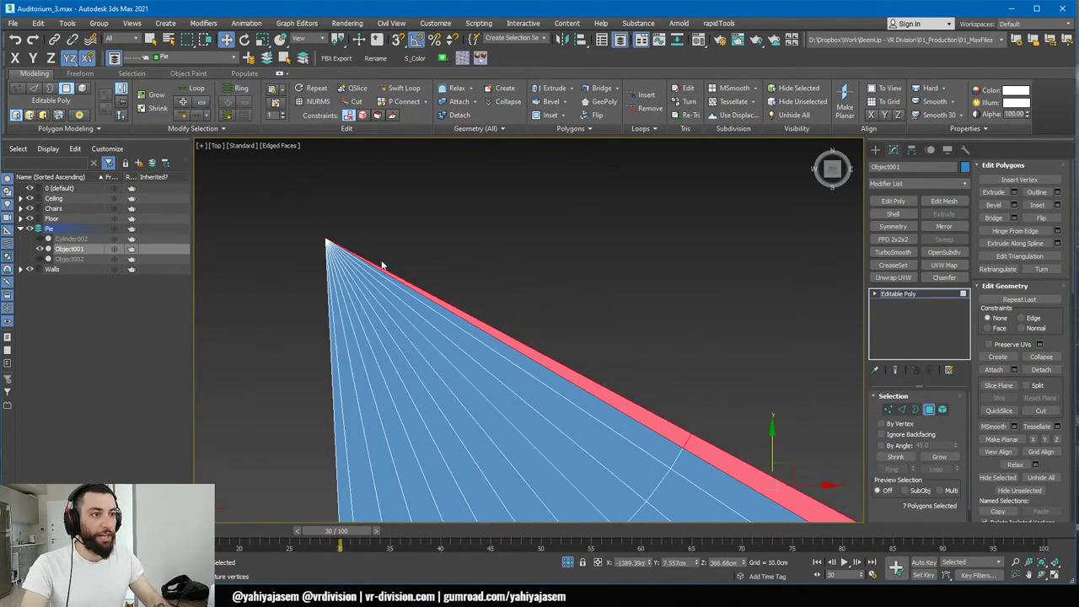
scroll(381, 265, up, 2)
scroll(540, 304, down, 3)
key(Delete)
- Bridge the top and bottom open edges of the slanted side, both inside and outside the arc
scroll(540, 304, up, 3)
middle_drag(540, 304, 445, 213)
key(2)
click(703, 410)
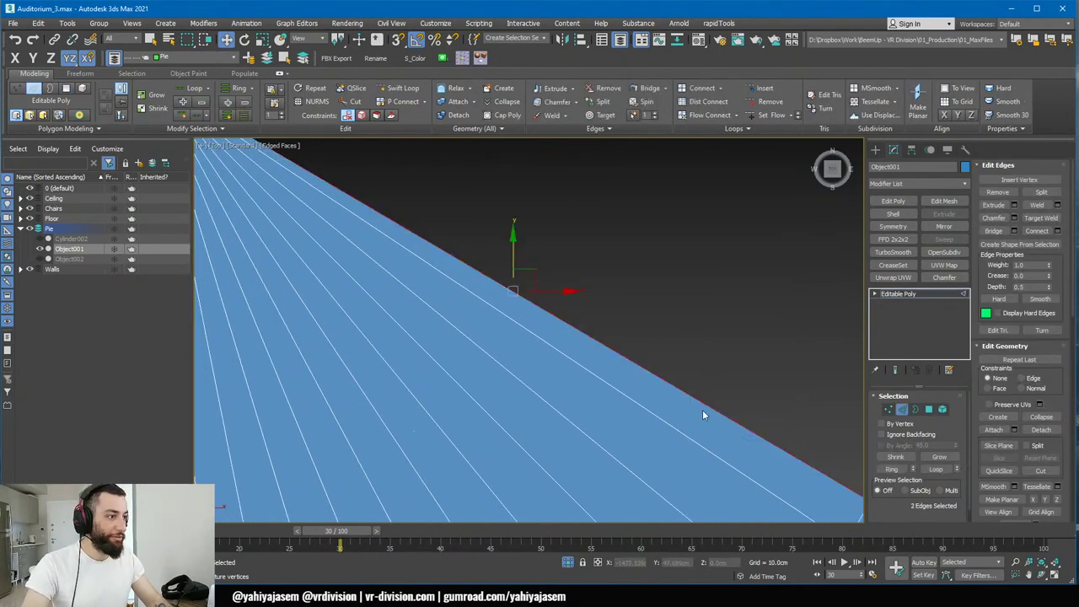
alt+middle_drag(703, 410, 334, 382)
key(ctrl+b)
click(335, 359)
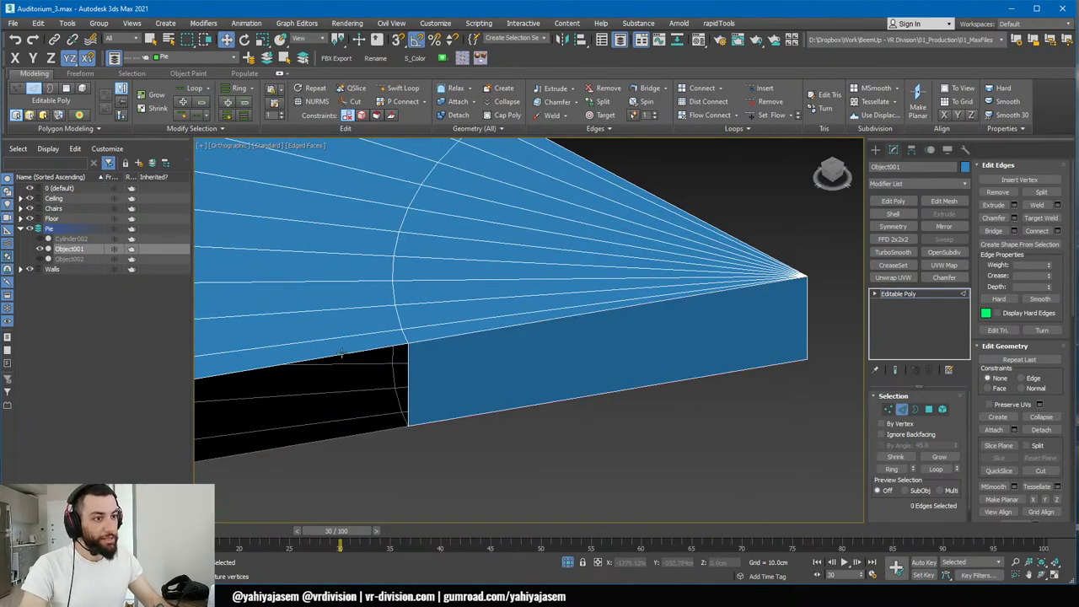
click(336, 355)
scroll(329, 439, down, 3)
ctrl+click(437, 416)
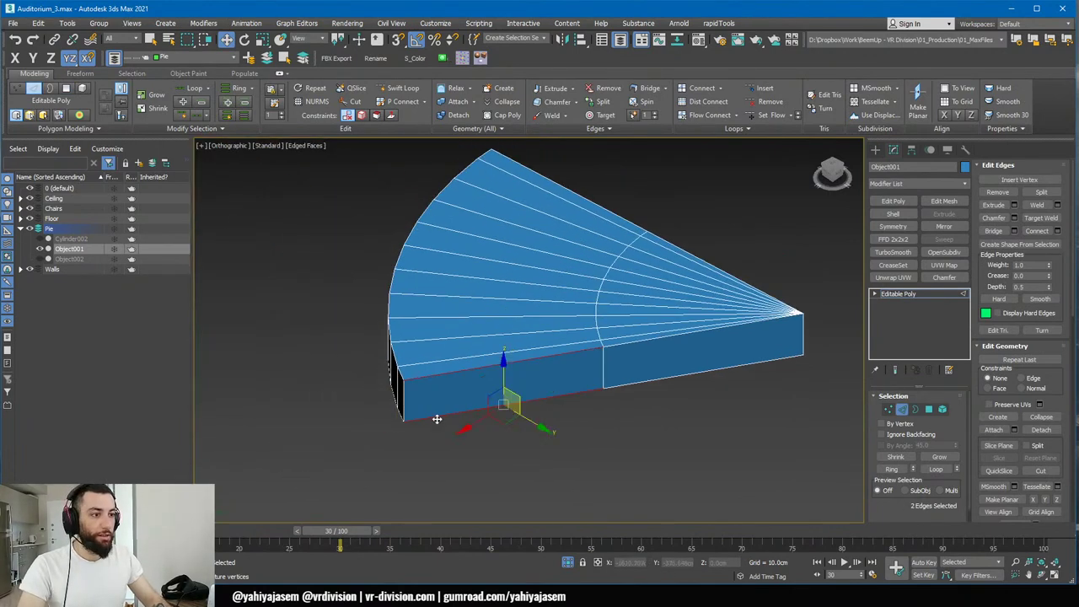
- Leave edge editing on the larger wedge and end its isolation
click(922, 295)
alt+middle_drag(496, 407, 576, 427)
scroll(518, 460, up, 1)
click(568, 563)
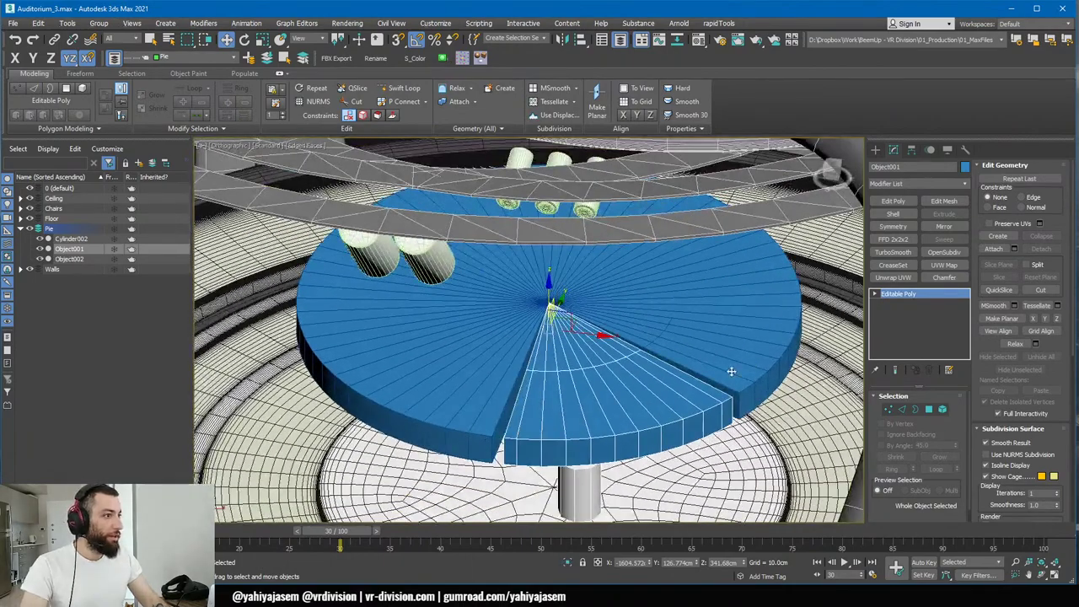
- Isolate the smaller wedge and add a Swift Loop just inside each of its straight sides
click(636, 403)
key(alt+q)
alt+middle_drag(636, 401, 657, 415)
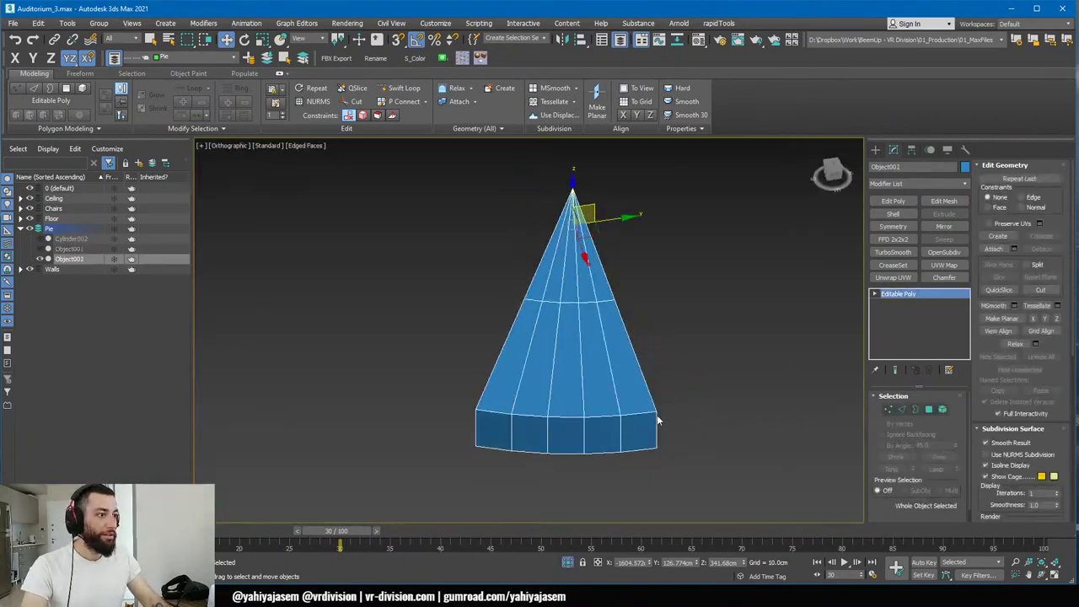
key(alt+s)
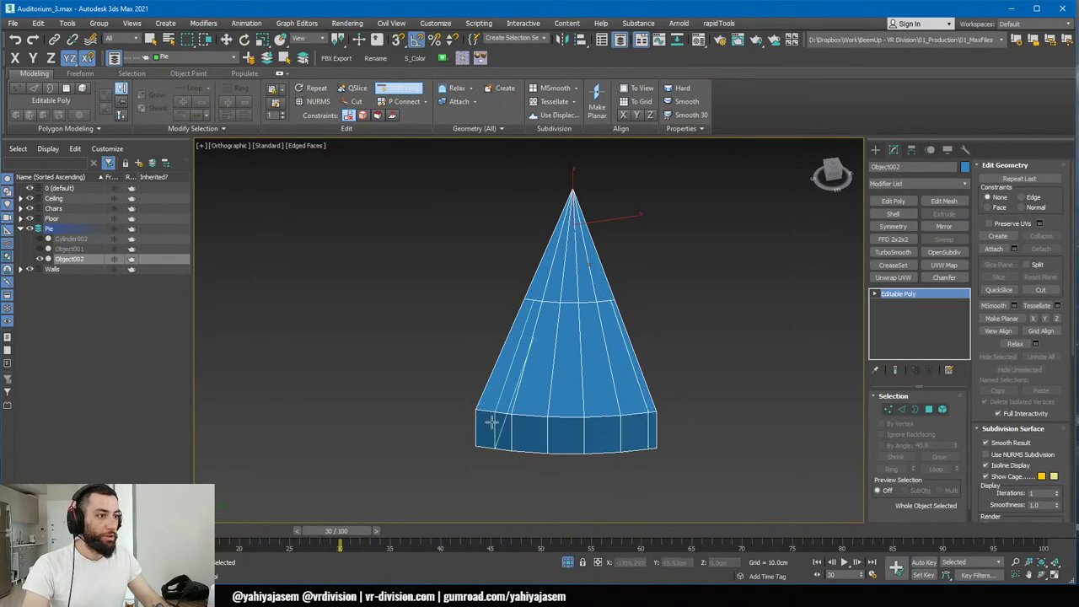
key(w)
- In the Top view, connect the smaller wedge's loop vertices on the arc to its tip vertices along the slanted side
key(1)
key(t)
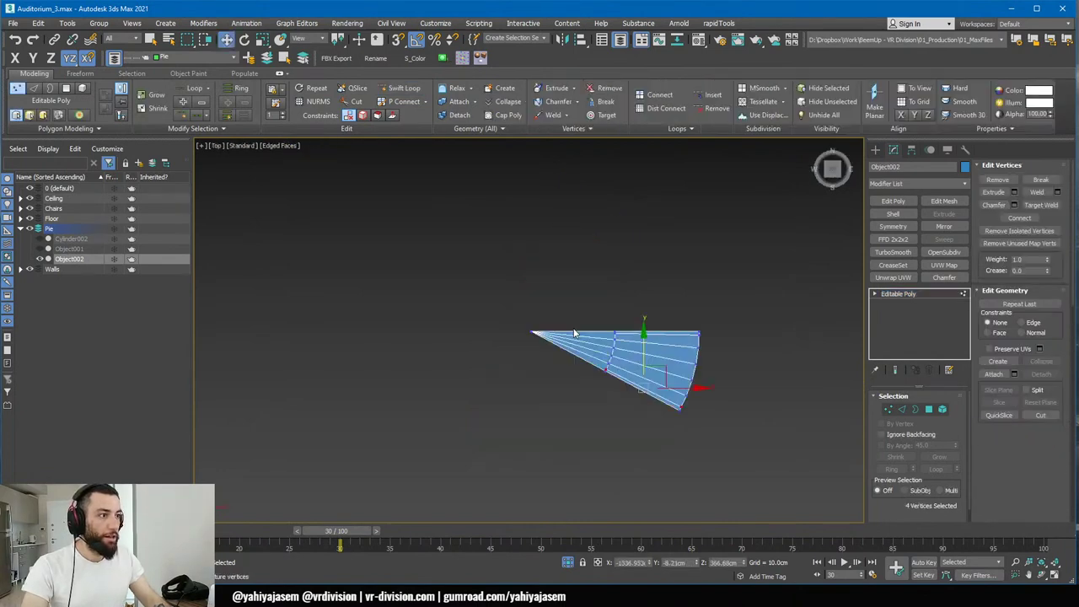
key(z)
scroll(490, 238, down, 4)
middle_drag(354, 226, 556, 317)
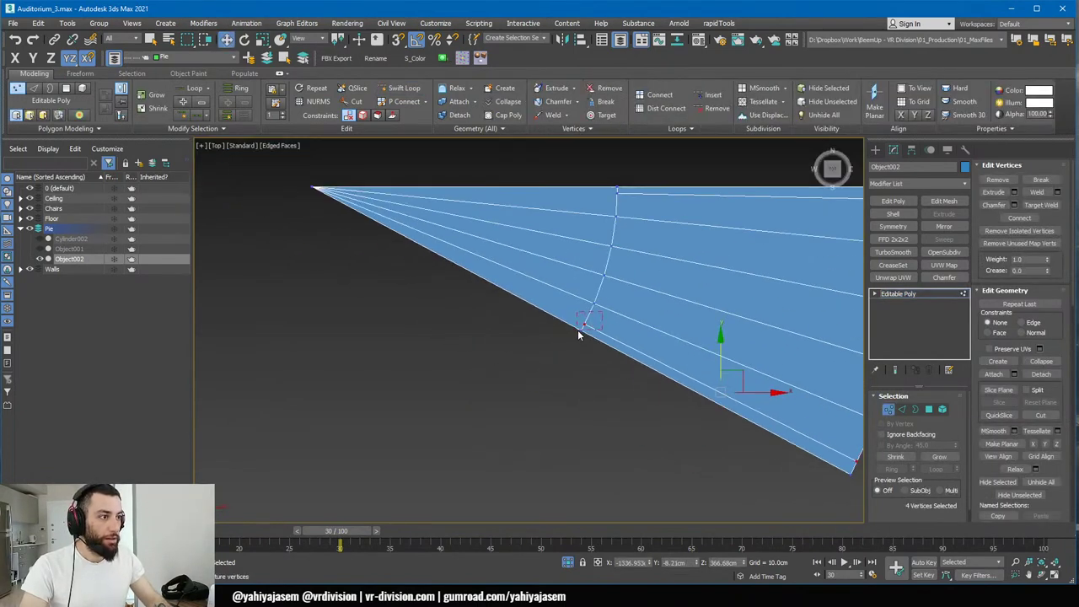
drag(579, 335, 591, 358)
scroll(532, 280, up, 3)
scroll(421, 288, down, 2)
middle_drag(422, 288, 777, 455)
ctrl+drag(408, 194, 313, 276)
scroll(562, 398, down, 2)
middle_drag(561, 398, 358, 297)
scroll(638, 382, up, 2)
key(F3)
click(1023, 219)
scroll(663, 228, down, 2)
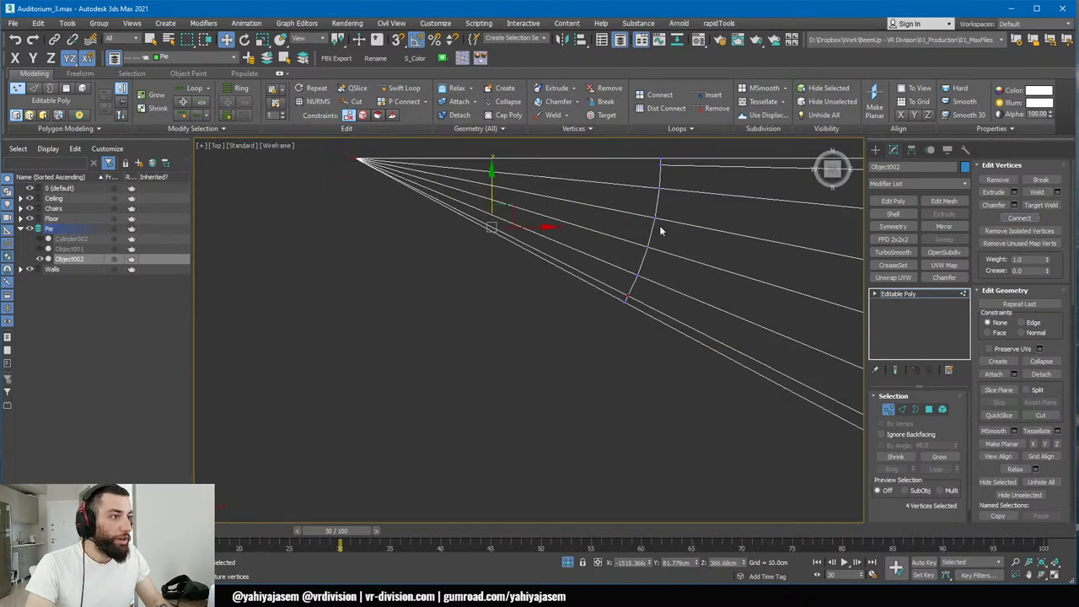
- Connect the loop vertices on the arc to the tip vertices along the smaller wedge's horizontal side
middle_drag(640, 152, 634, 301)
scroll(634, 301, up, 2)
drag(650, 360, 646, 357)
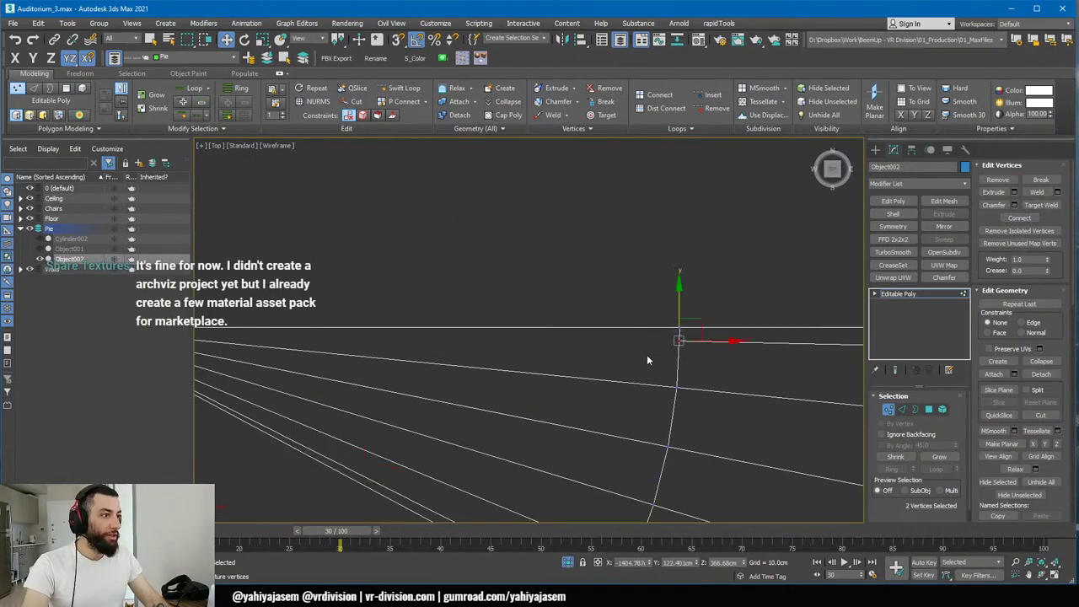
scroll(590, 332, down, 4)
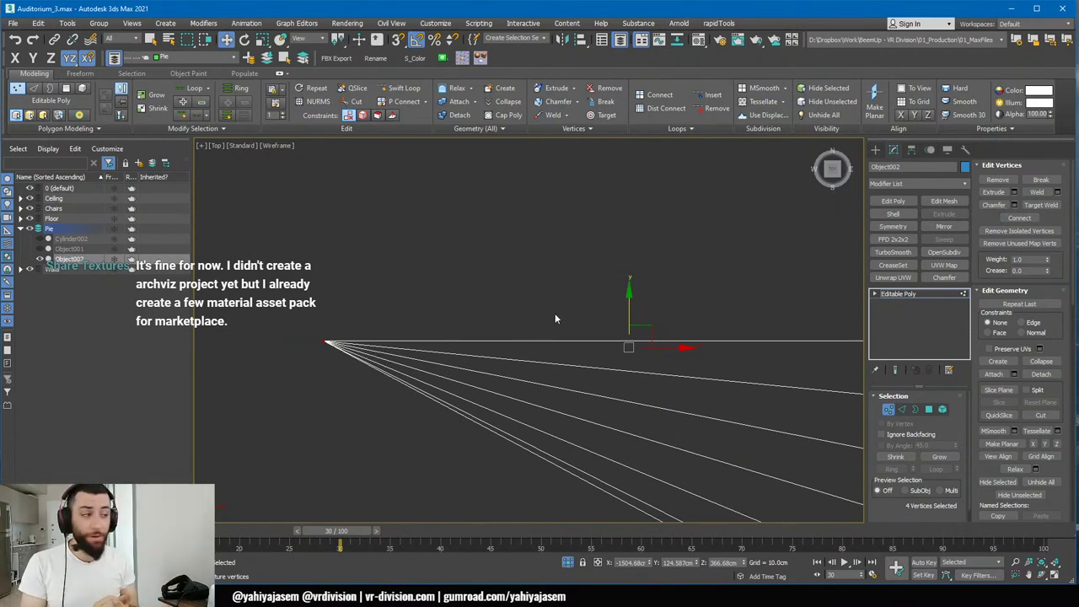
middle_drag(724, 257, 609, 248)
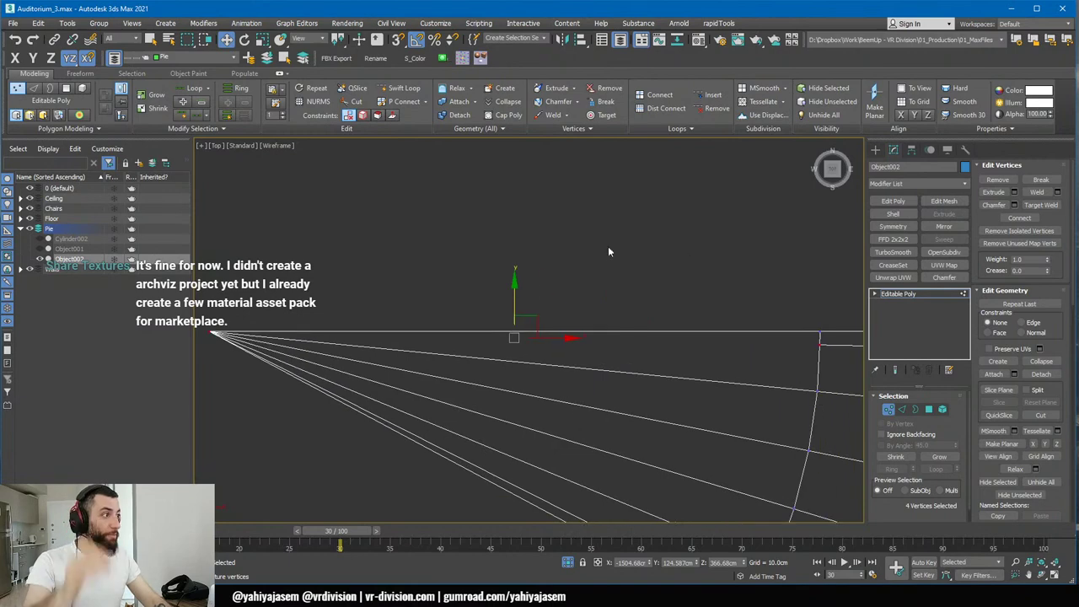
click(1026, 218)
- Select the thin strip of polygons along the smaller wedge's horizontal side and delete it
middle_drag(614, 337, 525, 306)
scroll(475, 298, down, 5)
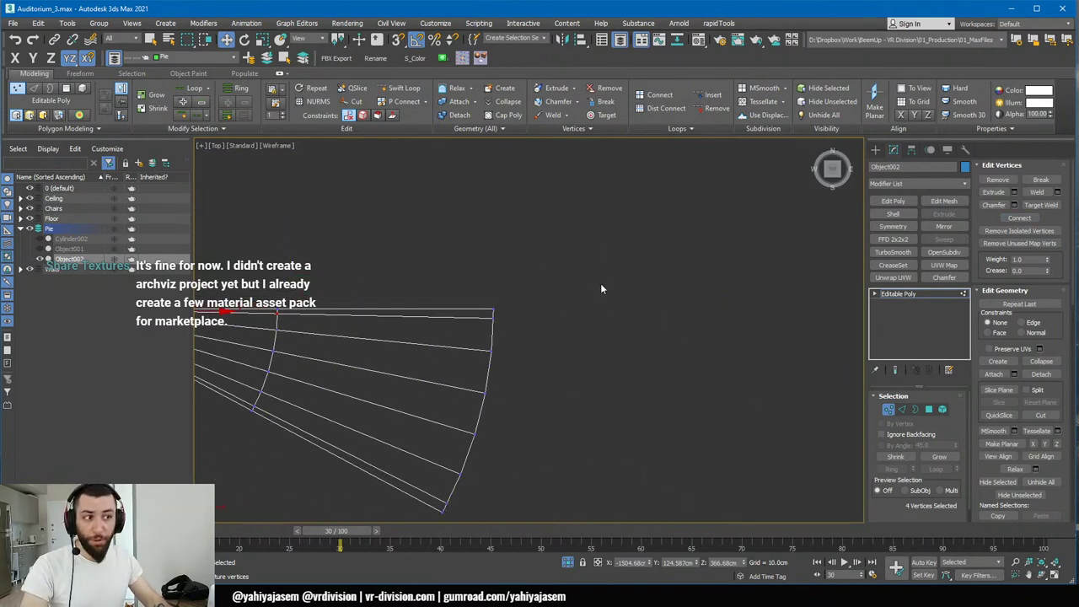
key(4)
drag(600, 284, 246, 308)
middle_drag(246, 308, 605, 306)
scroll(394, 292, up, 3)
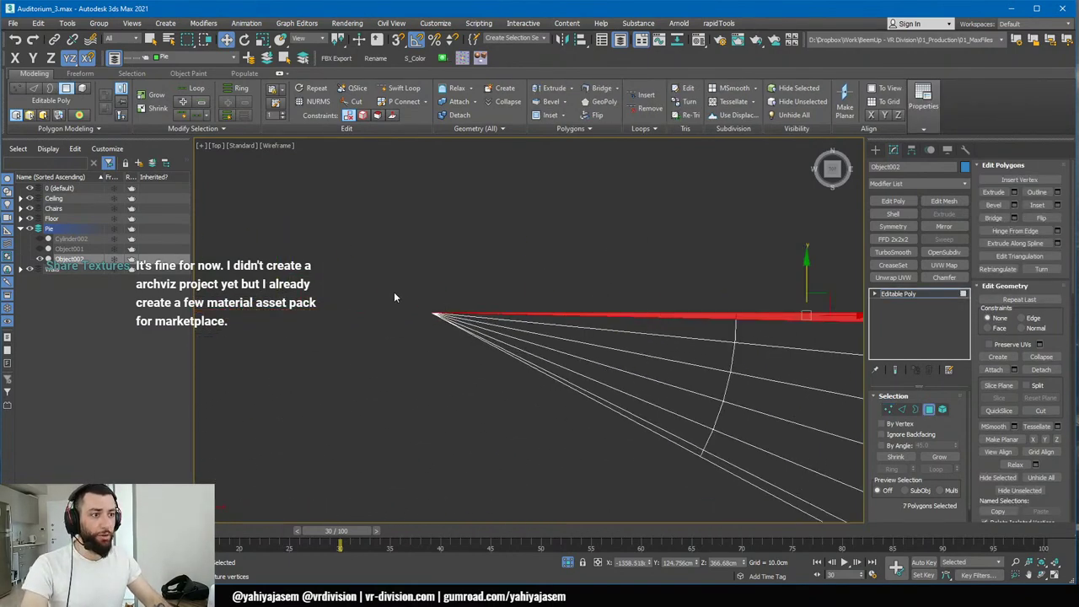
middle_drag(657, 331, 297, 190)
key(Delete)
- Delete the thin strip of polygons along the smaller wedge's slanted side, both inside and outside the arc
drag(645, 500, 688, 477)
key(Delete)
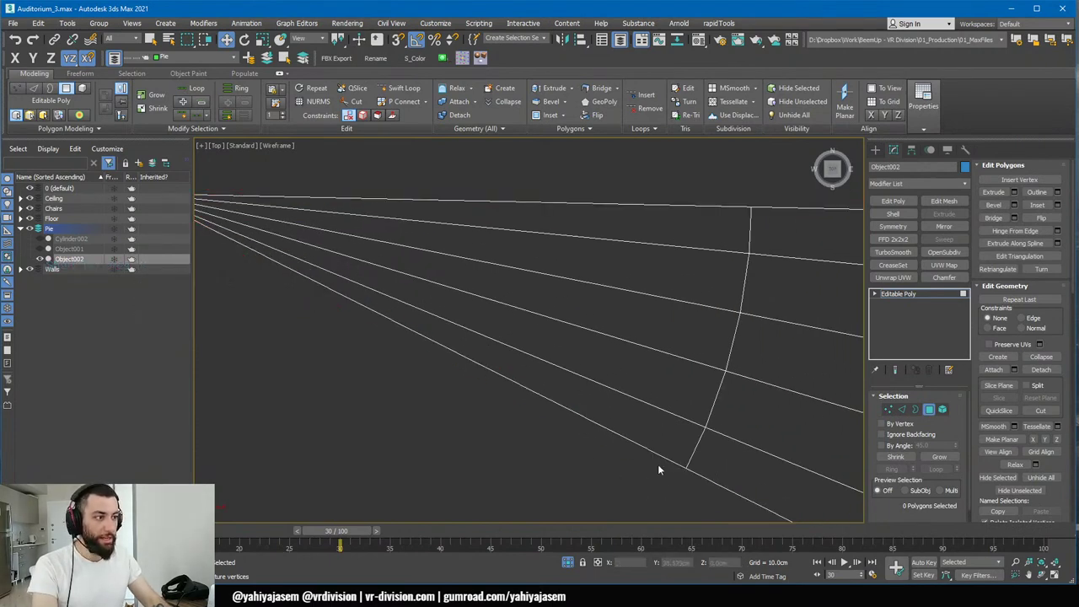
scroll(657, 464, down, 3)
middle_drag(665, 435, 605, 358)
scroll(710, 422, up, 2)
click(714, 394)
middle_drag(738, 245, 789, 347)
key(Delete)
- Close the smaller wedge's slanted side by bridging its top and bottom edges on the outer and inner sections
scroll(585, 392, up, 2)
alt+middle_drag(585, 393, 629, 357)
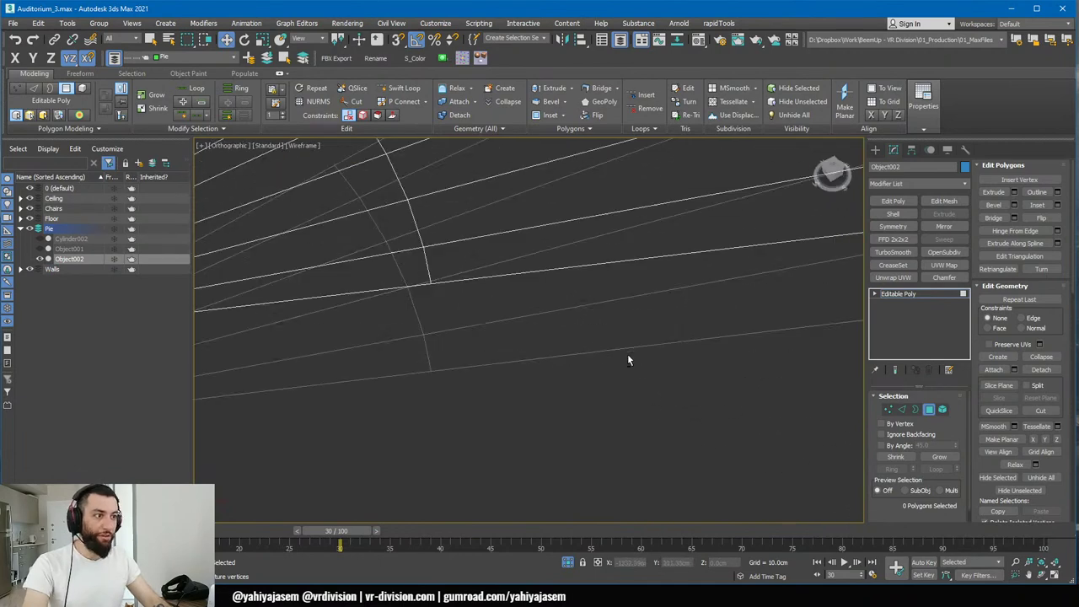
key(2)
key(F3)
click(558, 271)
ctrl+click(588, 347)
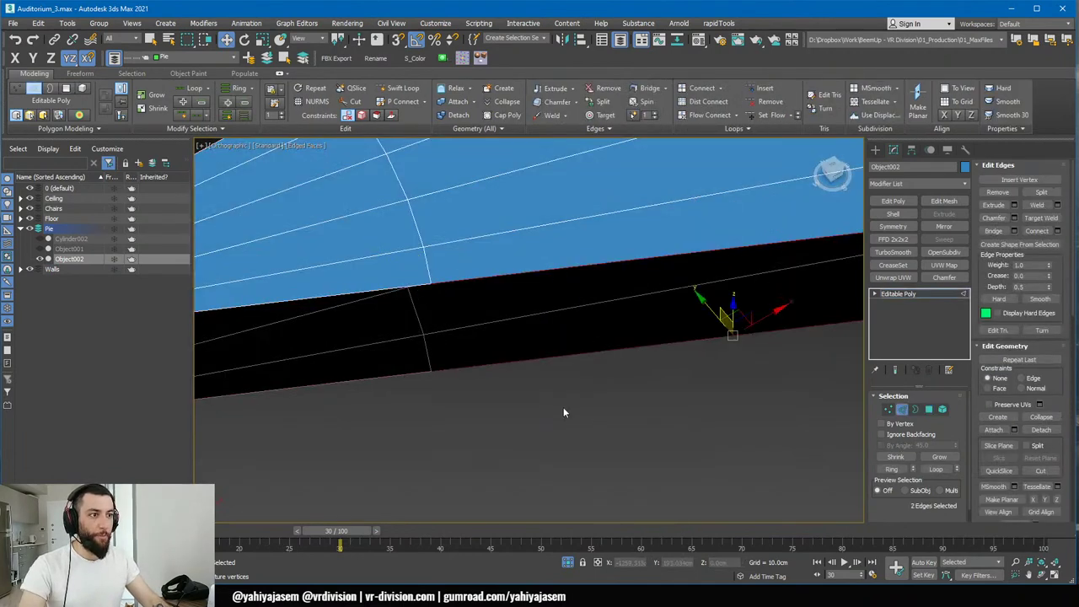
key(shift+b)
middle_drag(332, 349, 518, 362)
click(566, 305)
click(569, 302)
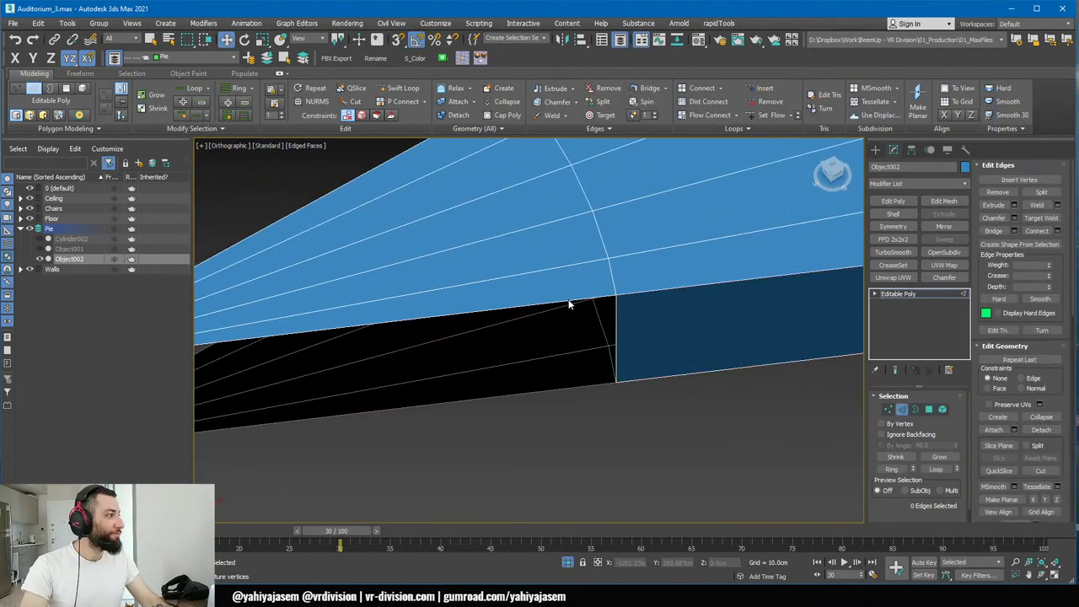
click(547, 303)
ctrl+click(557, 389)
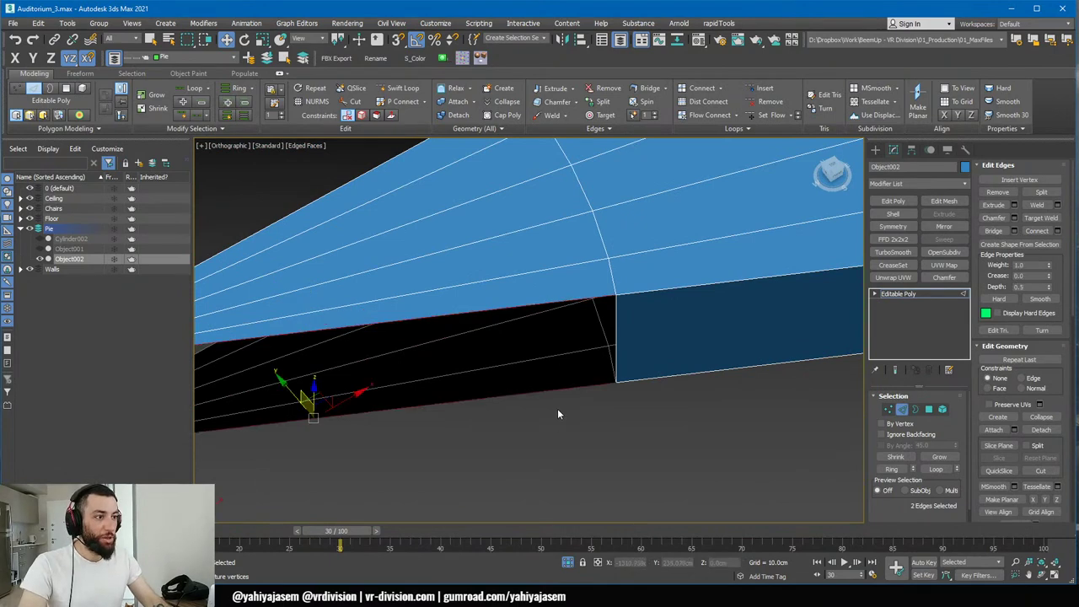
key(shift+b)
- Bridge the top and bottom edges of the smaller wedge's remaining open side in two sections, and leave edge editing
scroll(578, 379, down, 4)
mouse_move(378, 389)
alt+middle_down()
mouse_move(500, 382)
mouse_move(389, 376)
alt+middle_up()
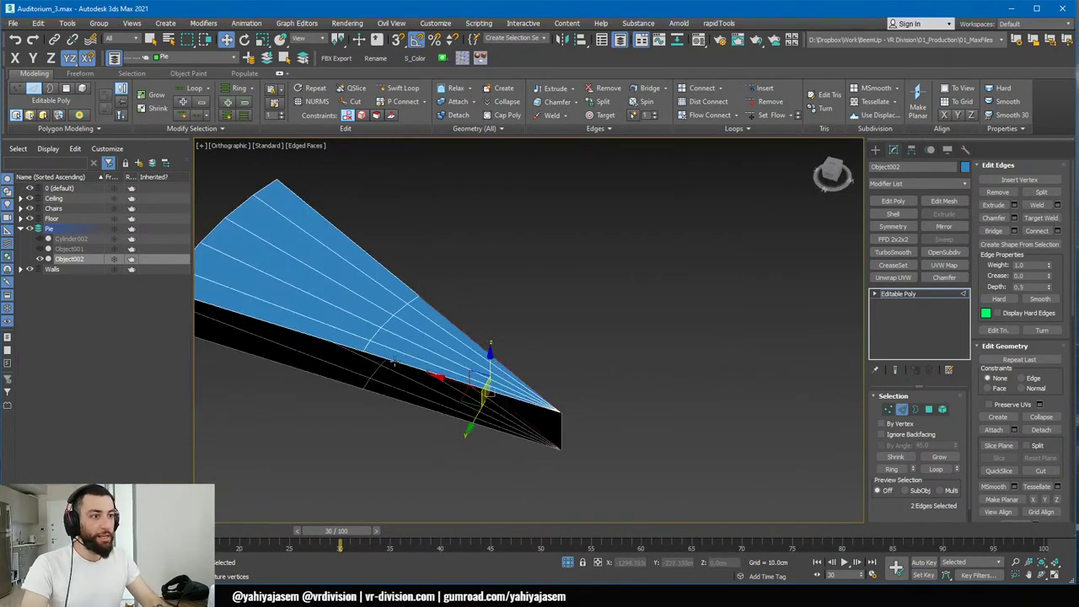
click(394, 362)
ctrl+click(393, 398)
key(shift+b)
middle_drag(297, 342, 463, 365)
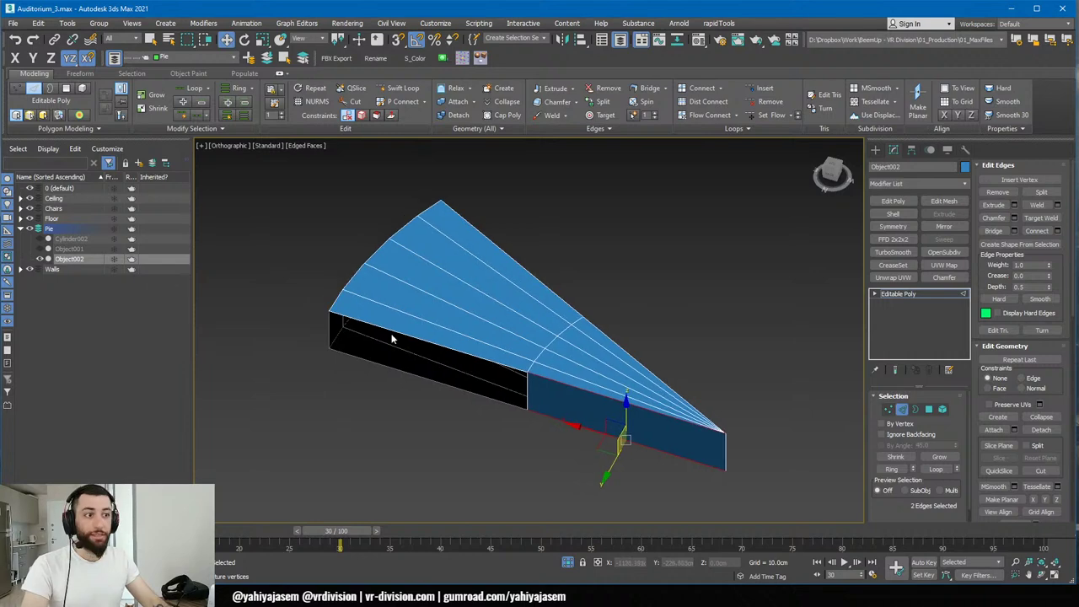
click(392, 333)
ctrl+click(384, 365)
key(shift+b)
alt+middle_drag(336, 364, 434, 372)
click(914, 293)
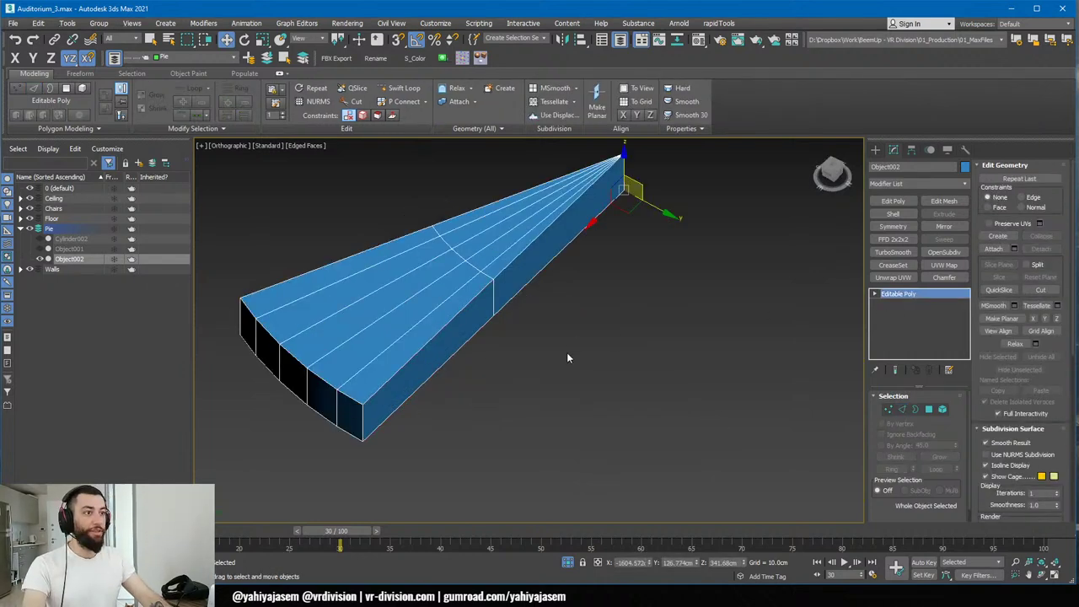
alt+middle_drag(567, 357, 580, 335)
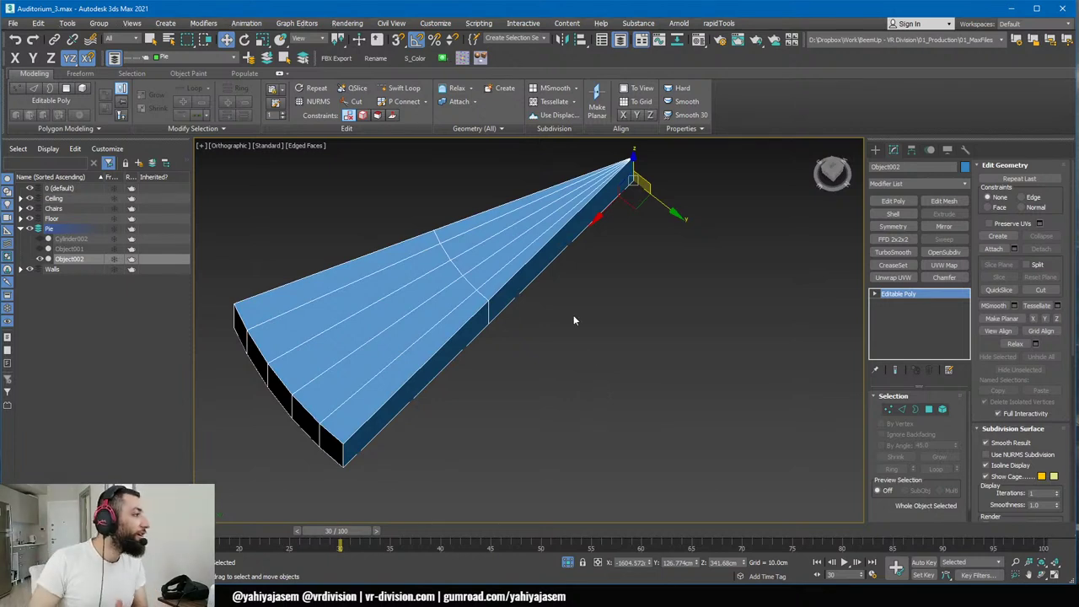
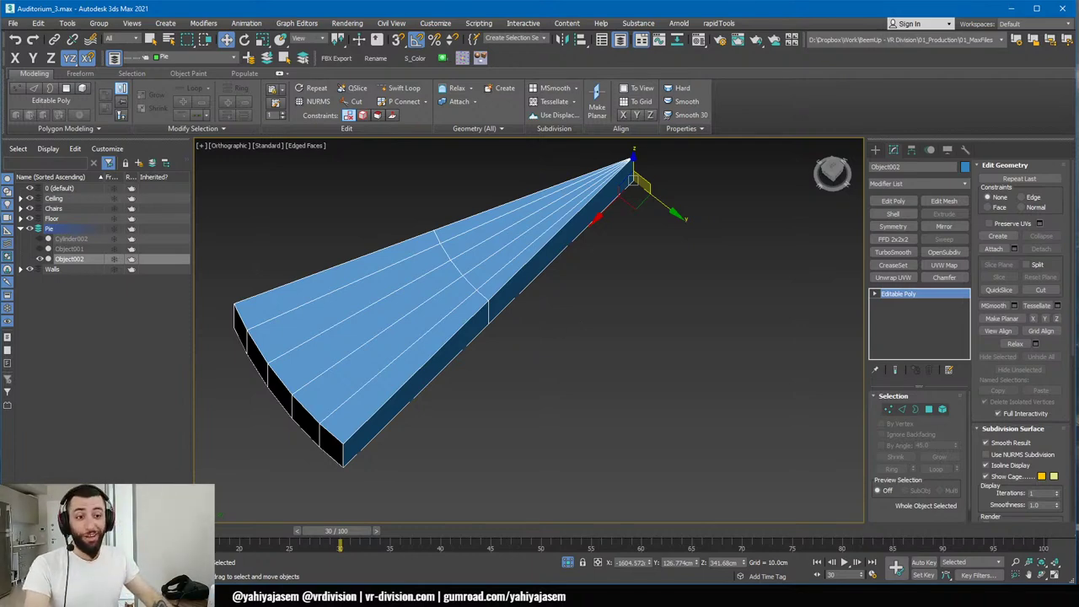
- Switch to Chrome, open VR Division's Gumroad profile in a new tab, and view its description and products
key(alt+Tab)
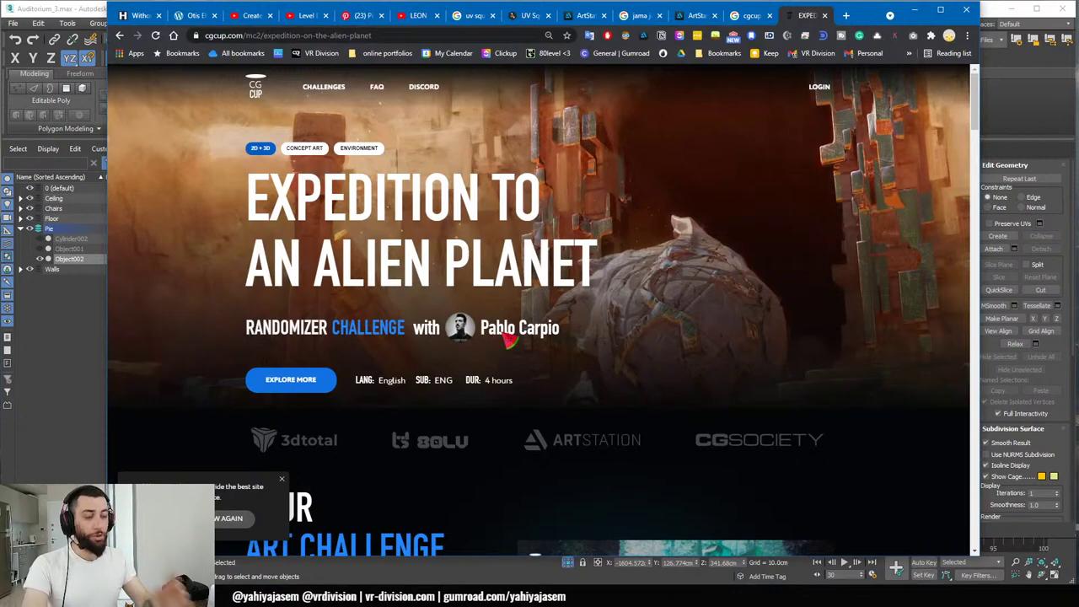
key(ctrl+t)
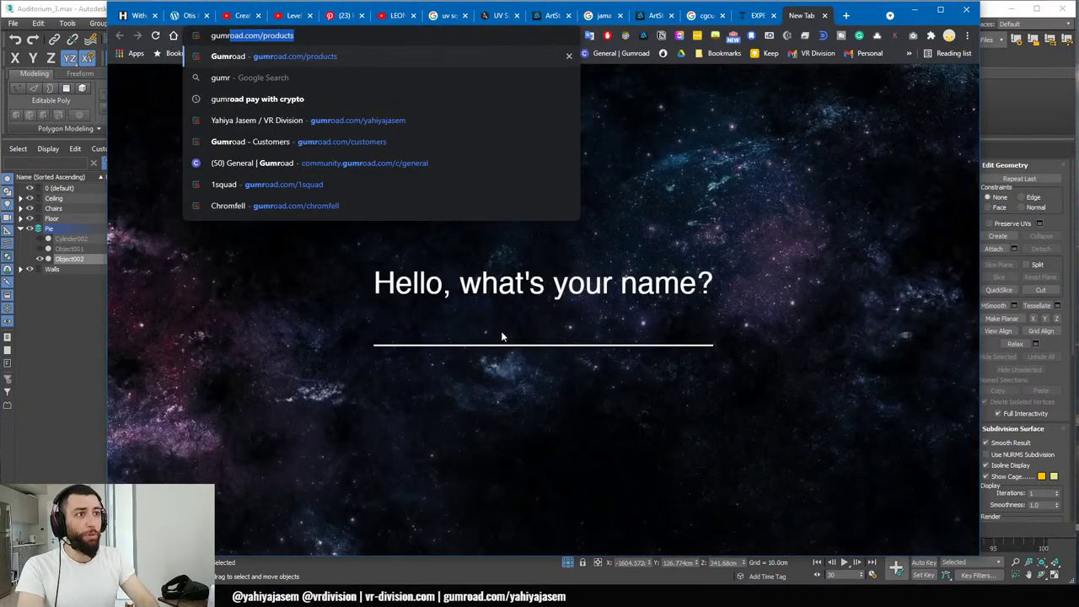
key(Down)
key(Down)
key(Down)
key(Return)
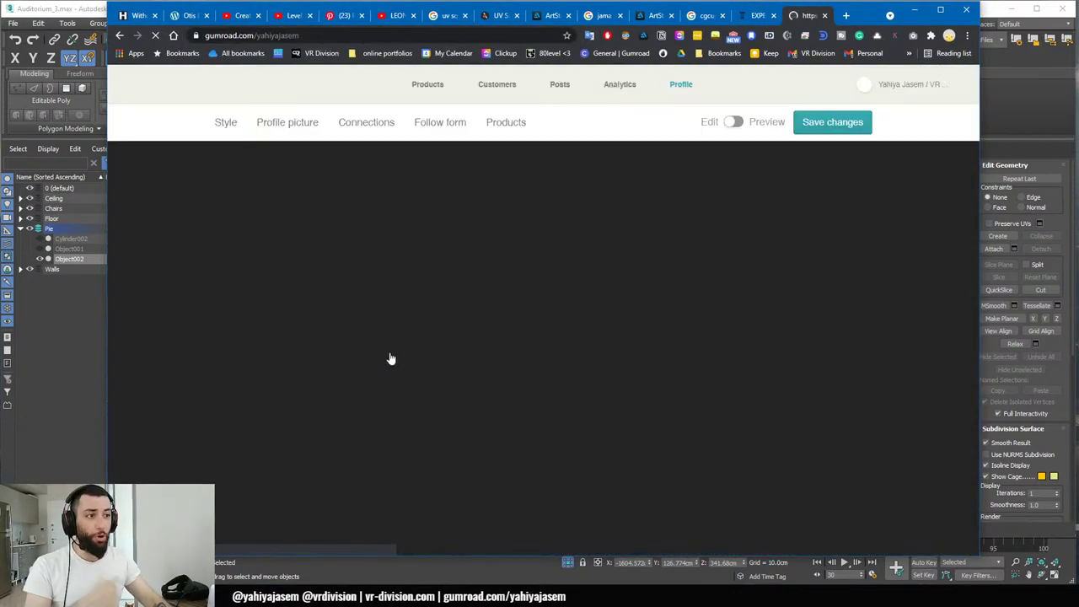
scroll(295, 311, down, 2)
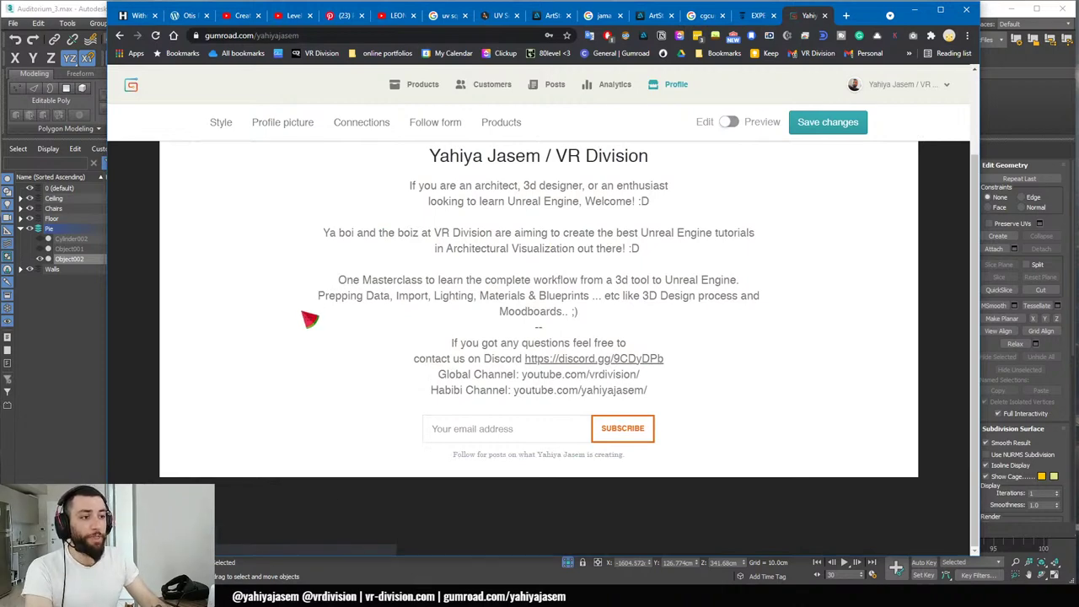
scroll(307, 321, down, 2)
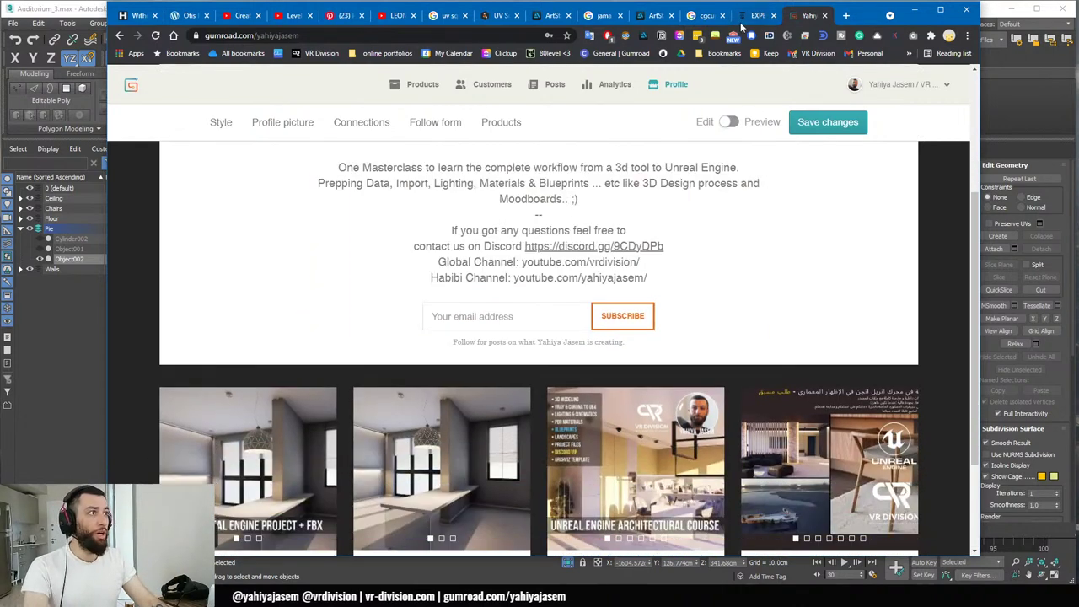
- Load the VR Division YouTube channel in the CG Cup challenge's tab and look through its created playlists
click(746, 17)
click(318, 39)
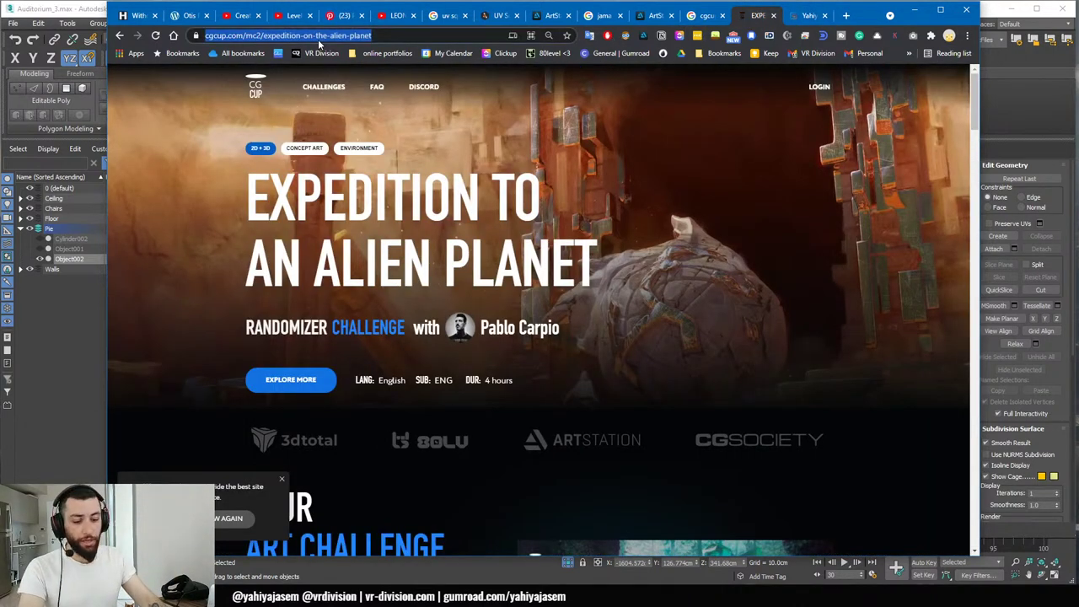
text(you)
key(Down)
key(Return)
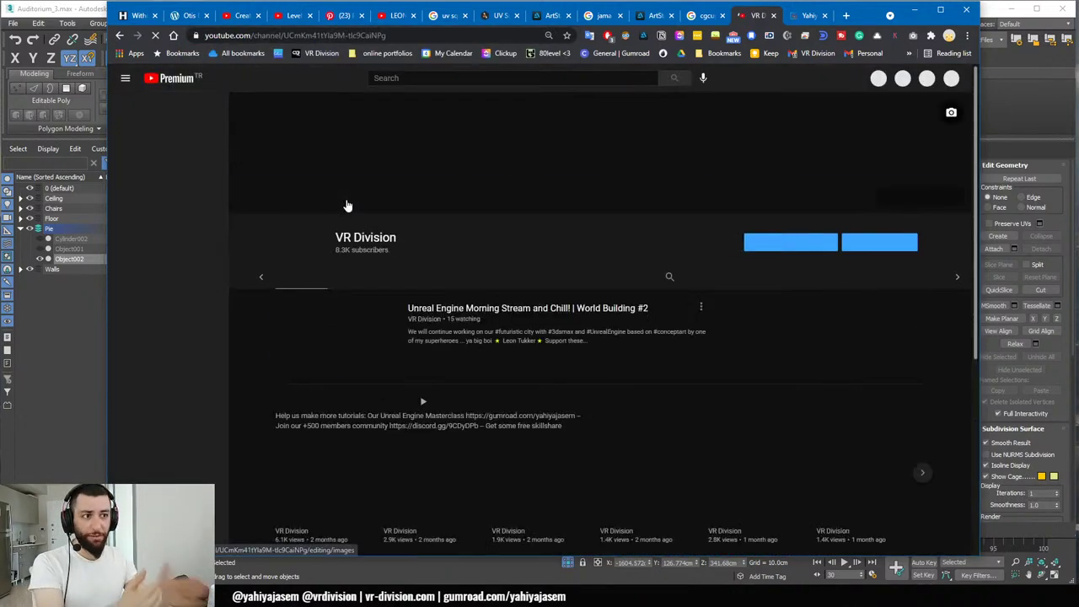
click(414, 278)
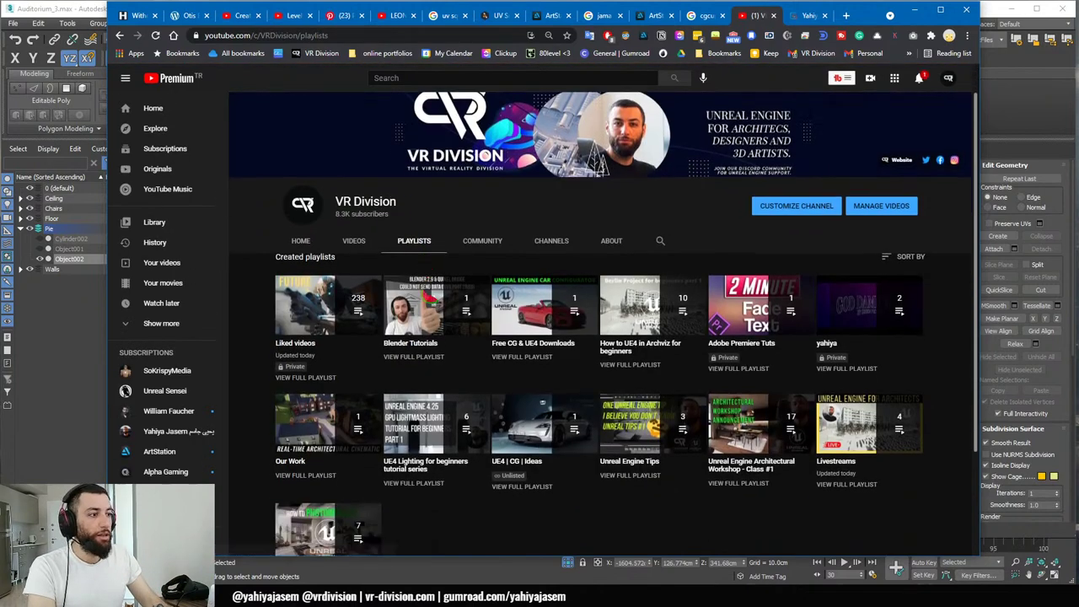
scroll(430, 295, down, 2)
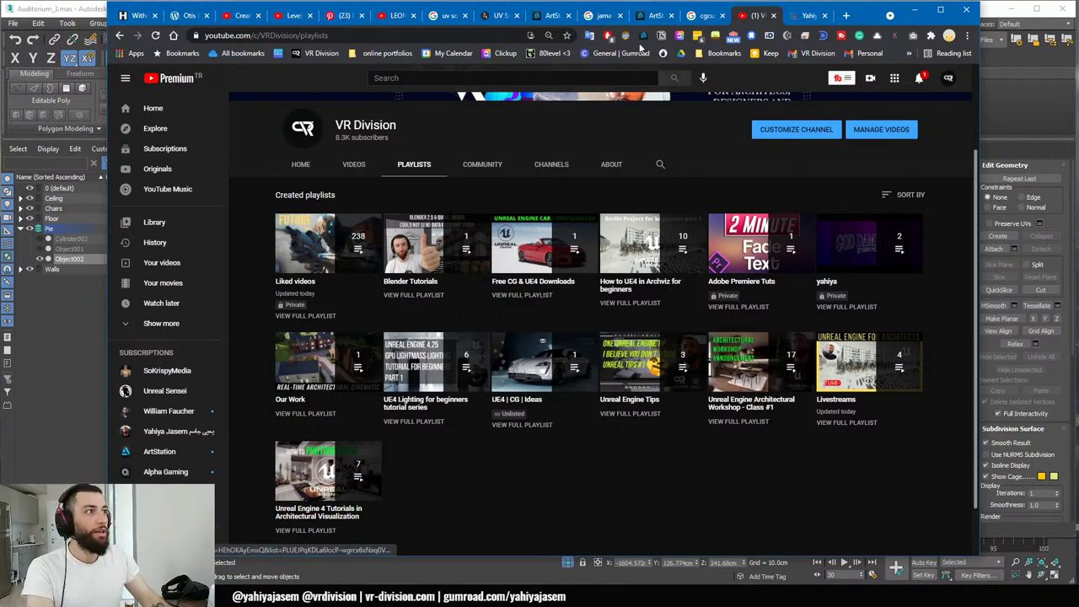
- Open the account's own ArtStation profile and browse its portfolio for the architectural workshop and free Unreal Engine projects
click(693, 16)
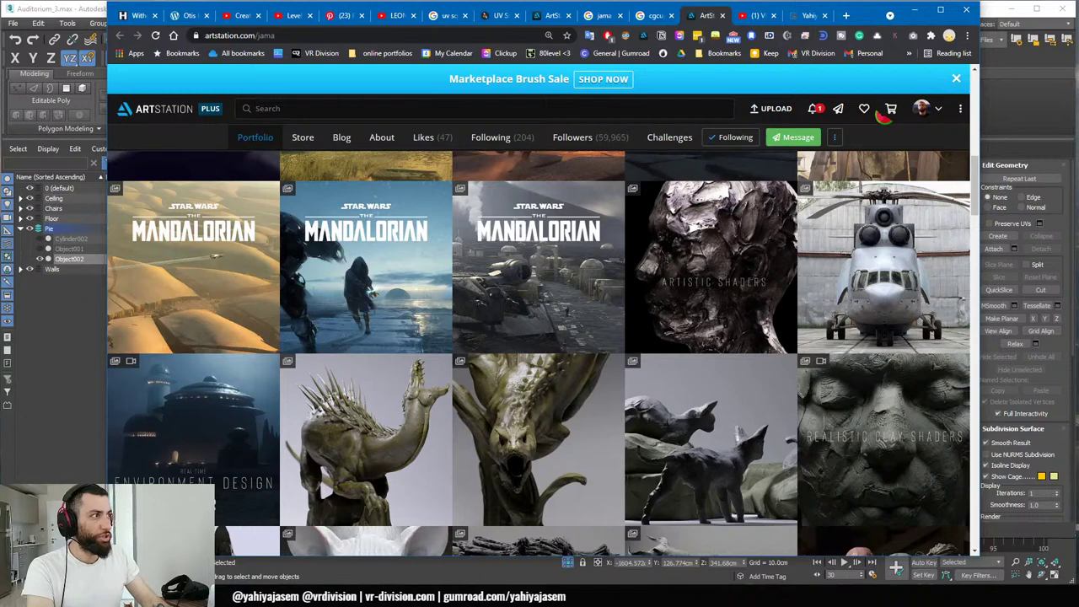
click(944, 110)
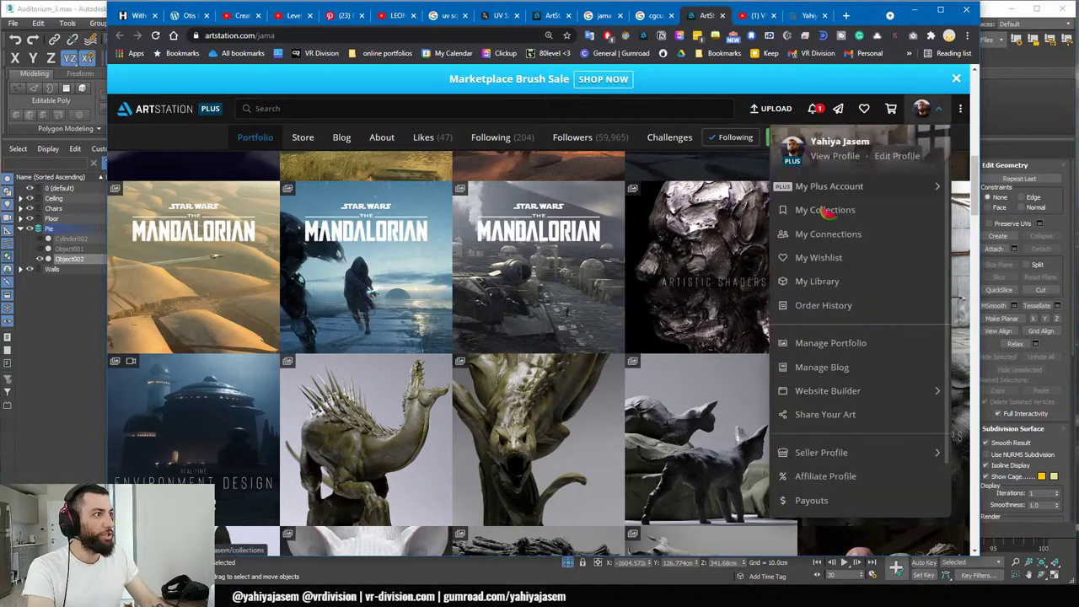
click(836, 159)
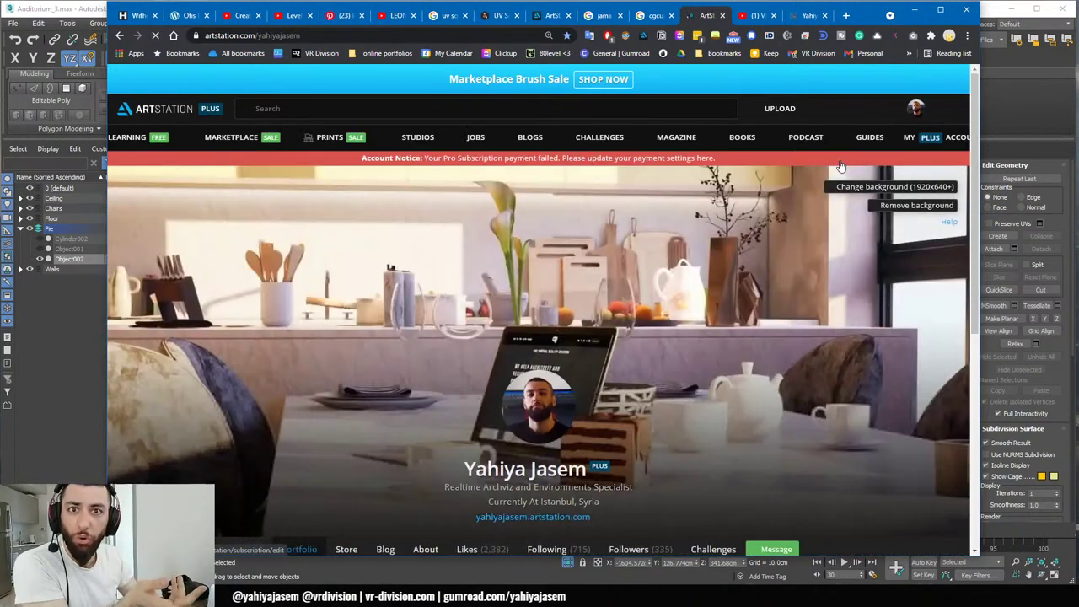
scroll(539, 354, down, 4)
scroll(540, 355, down, 3)
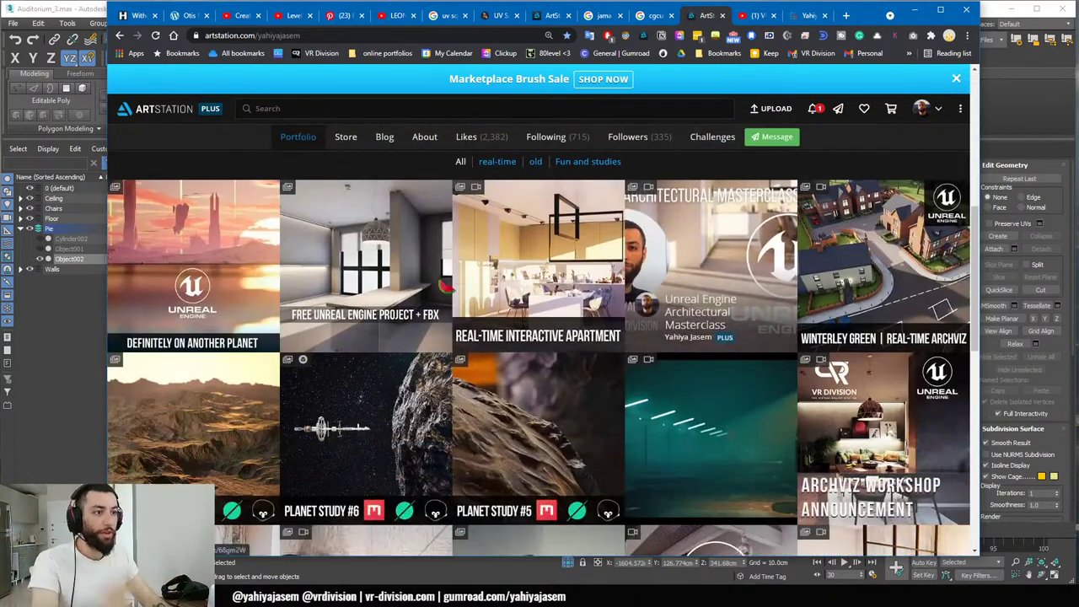
scroll(708, 270, down, 3)
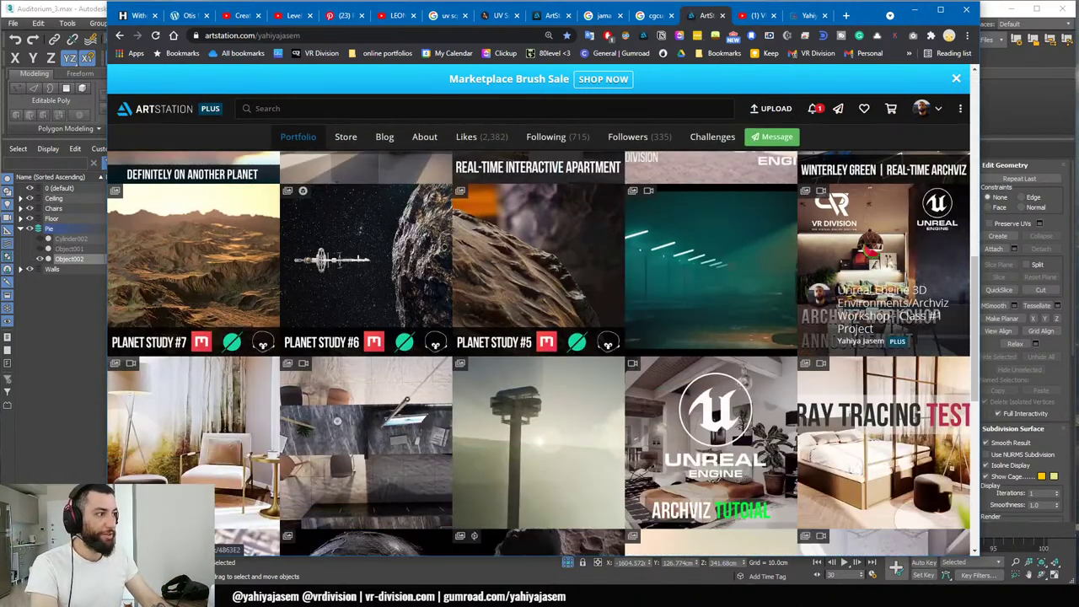
scroll(540, 354, up, 5)
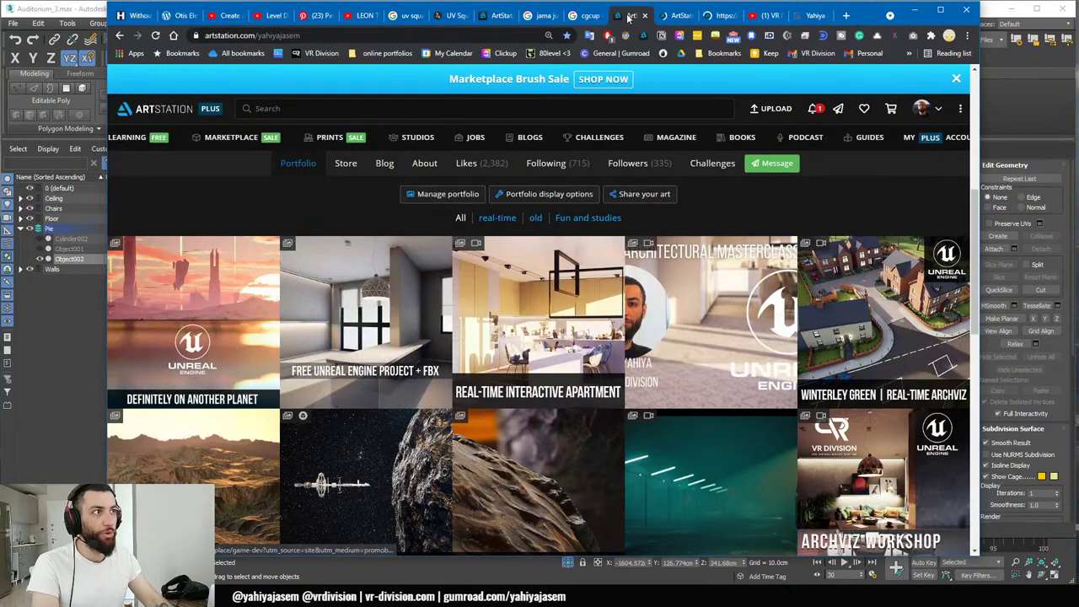
- View the Unreal Engine Architectural Workshops - Class #1 artwork and examine its interior renders
click(628, 15)
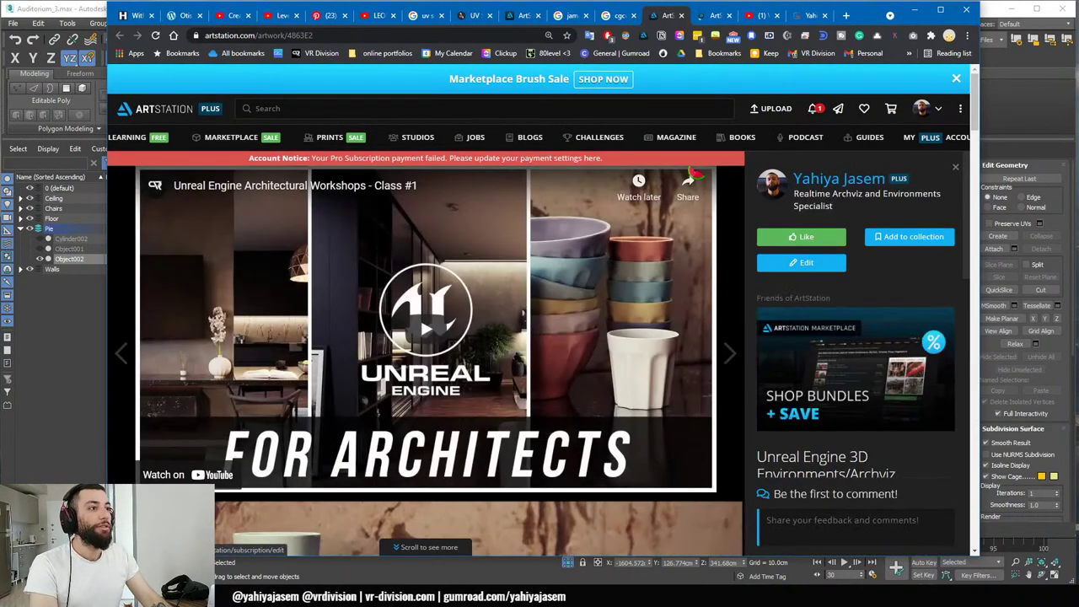
scroll(691, 174, down, 10)
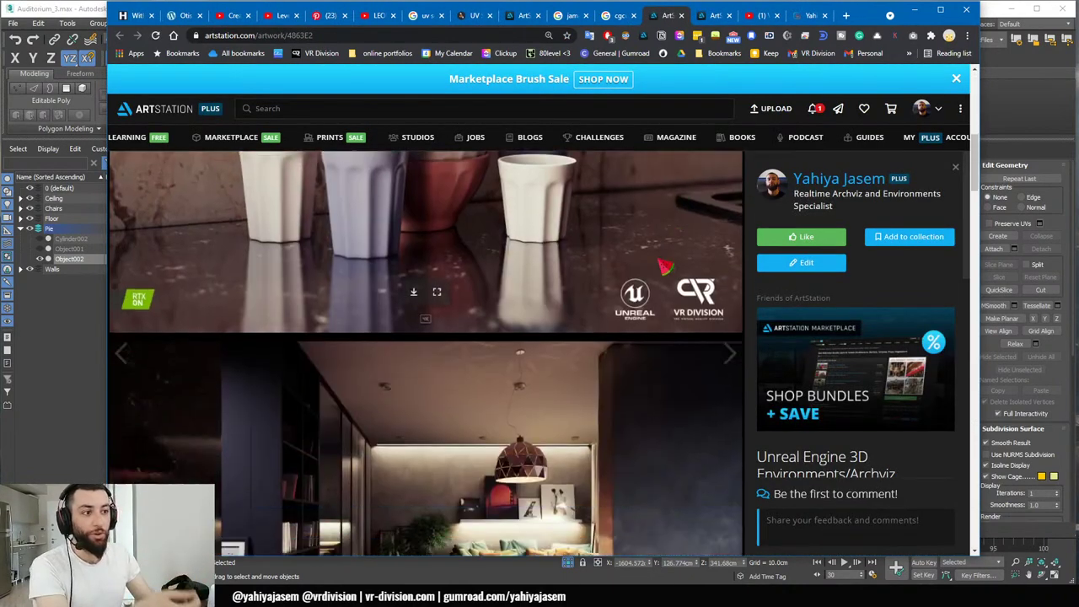
scroll(666, 266, down, 2)
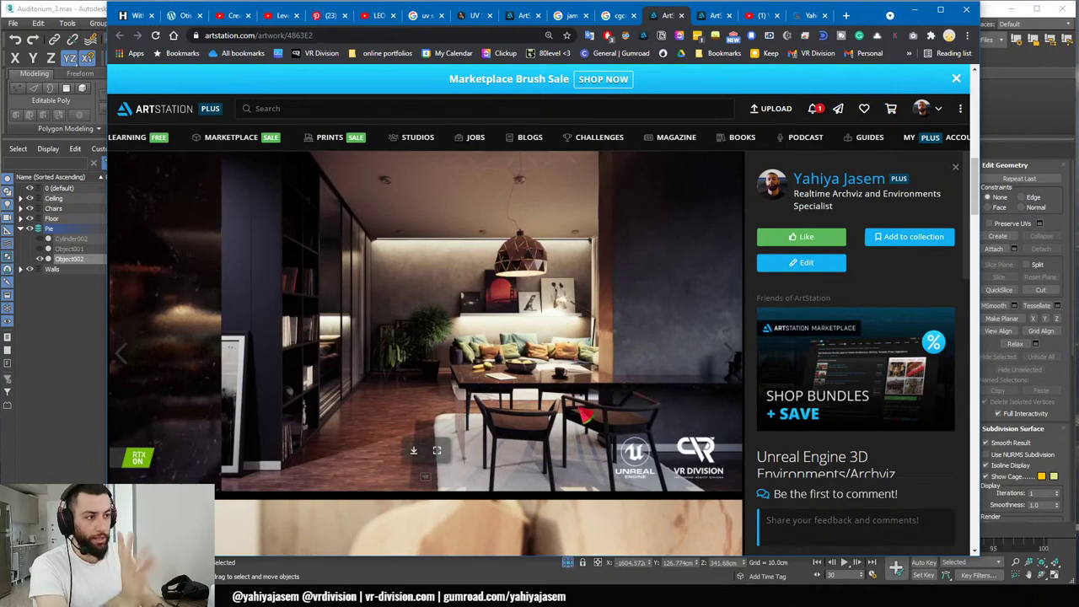
scroll(588, 413, down, 4)
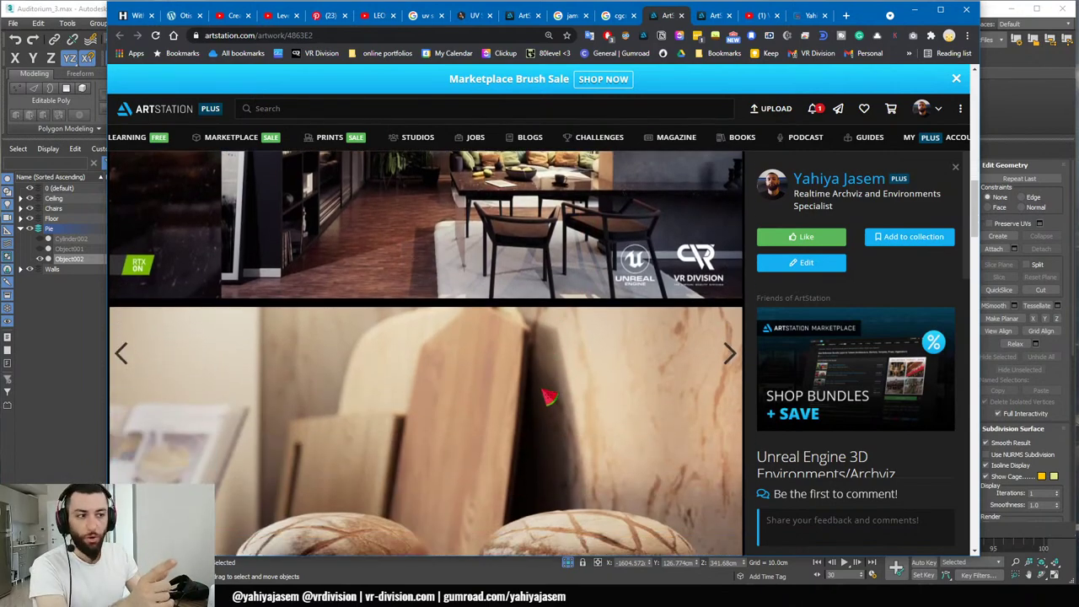
scroll(552, 390, up, 3)
scroll(549, 337, down, 5)
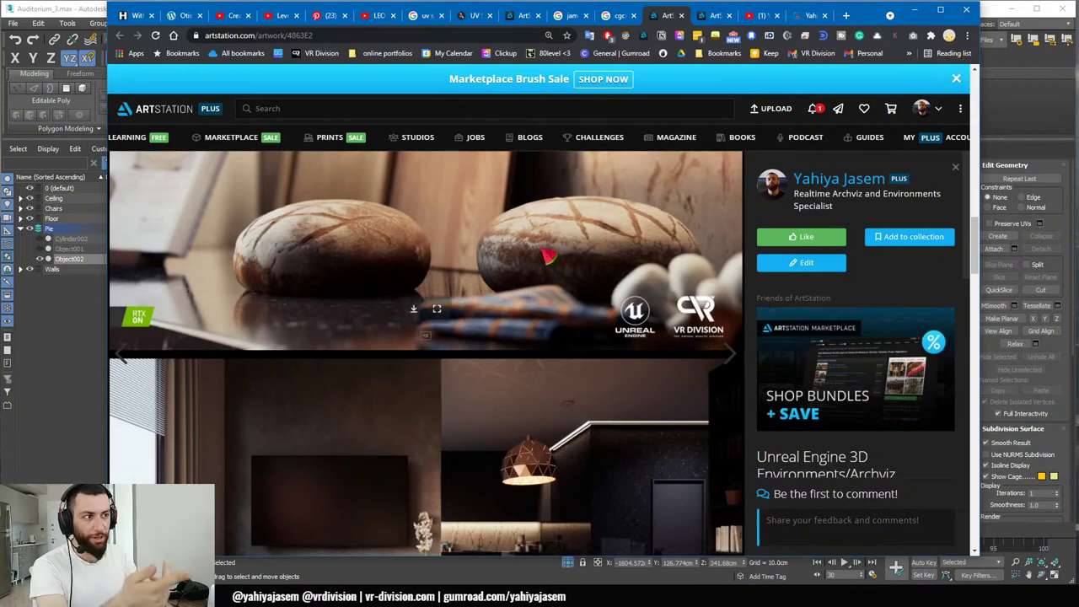
scroll(558, 260, down, 3)
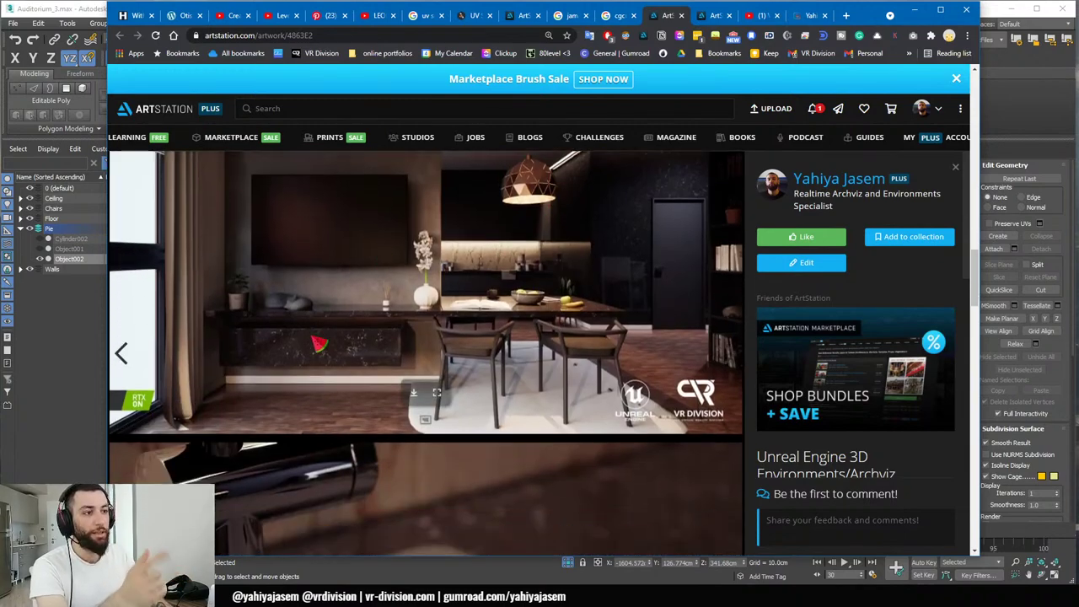
scroll(503, 405, down, 3)
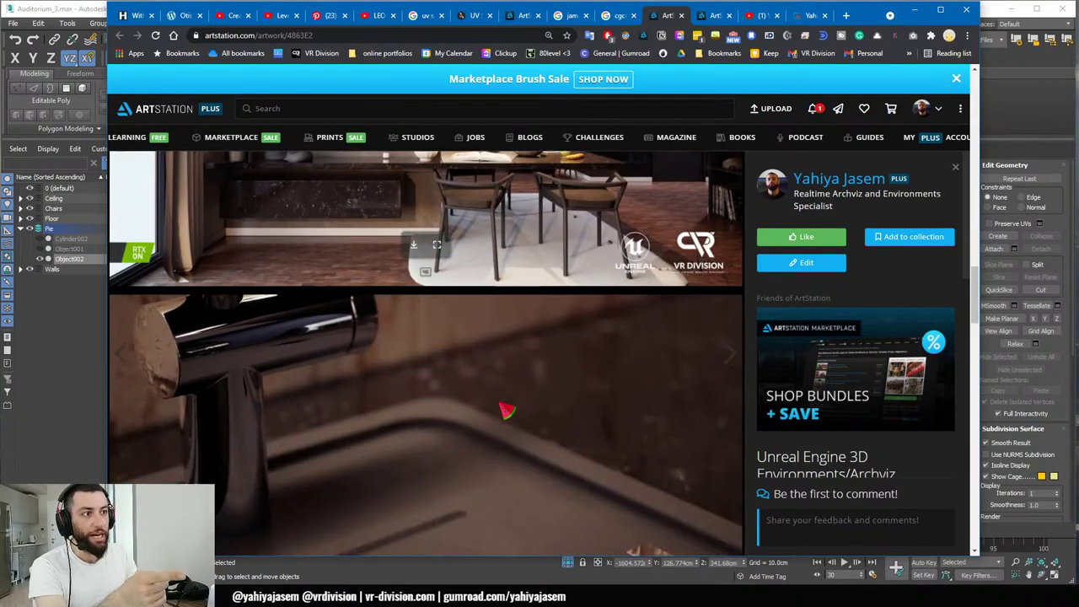
- View the interior renders of the free Unreal Engine project artwork and select its page address
click(713, 16)
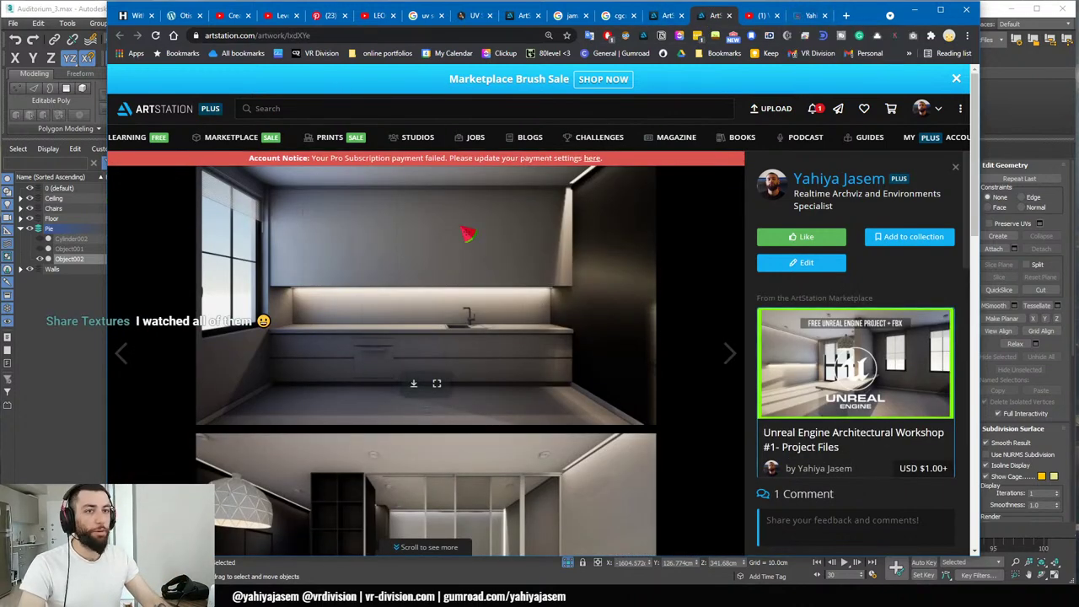
scroll(510, 287, down, 1)
scroll(413, 278, down, 3)
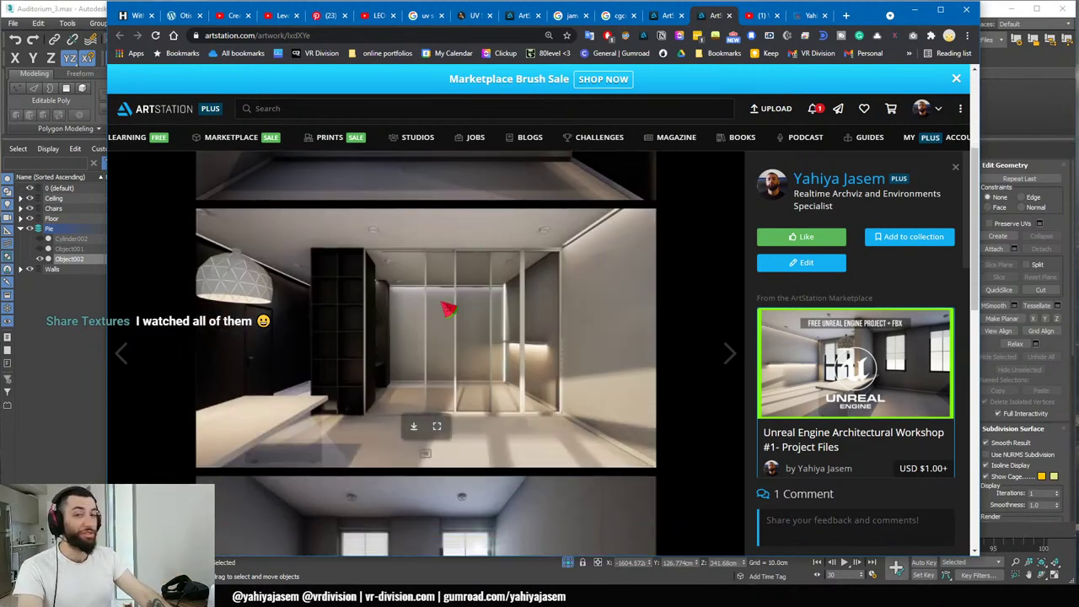
scroll(447, 310, down, 12)
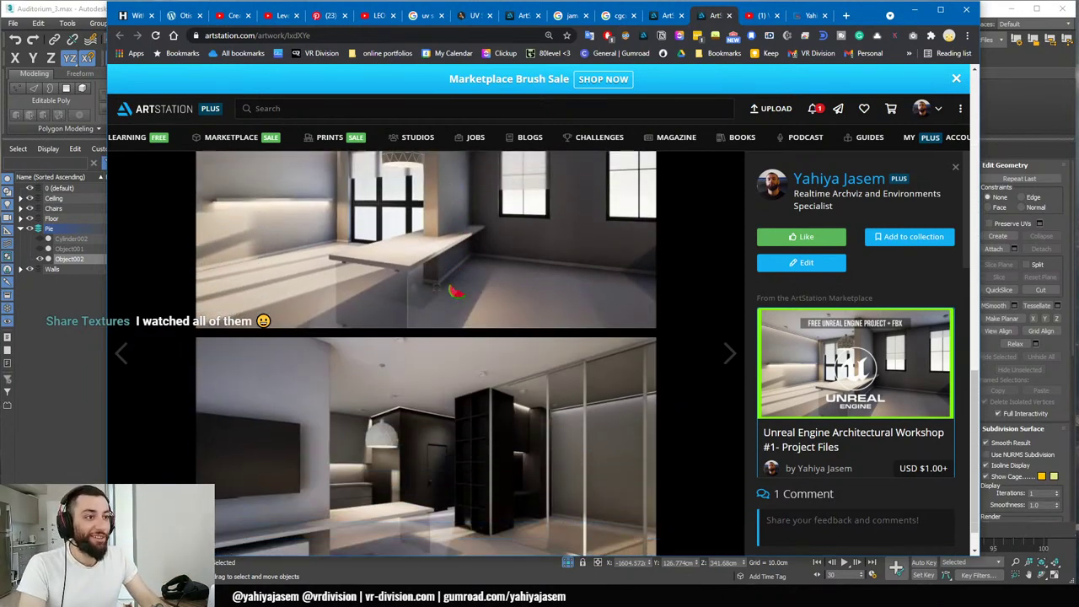
scroll(455, 291, down, 1)
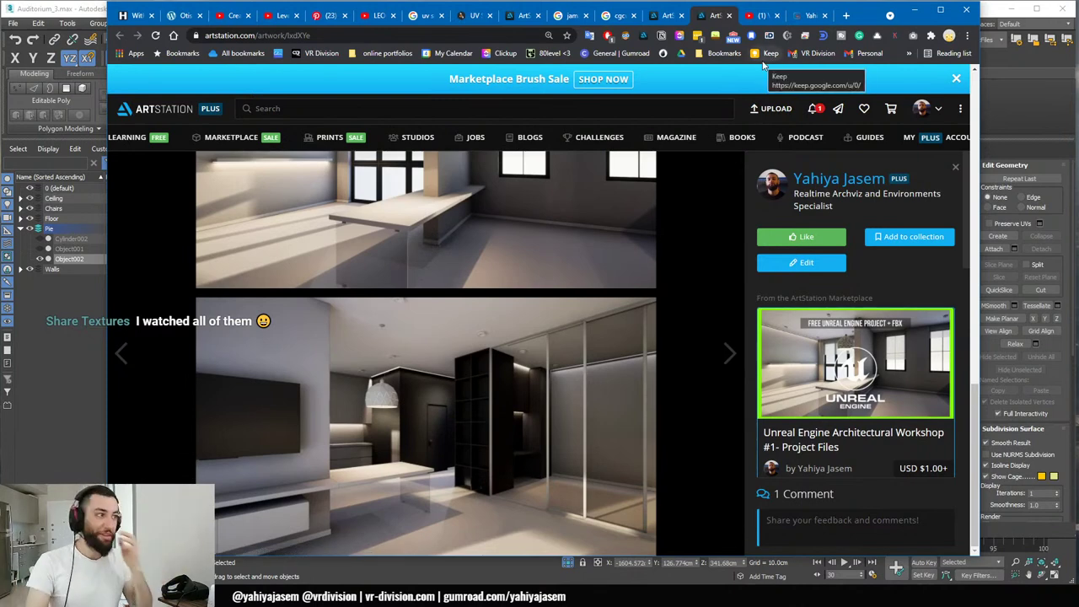
scroll(480, 357, down, 5)
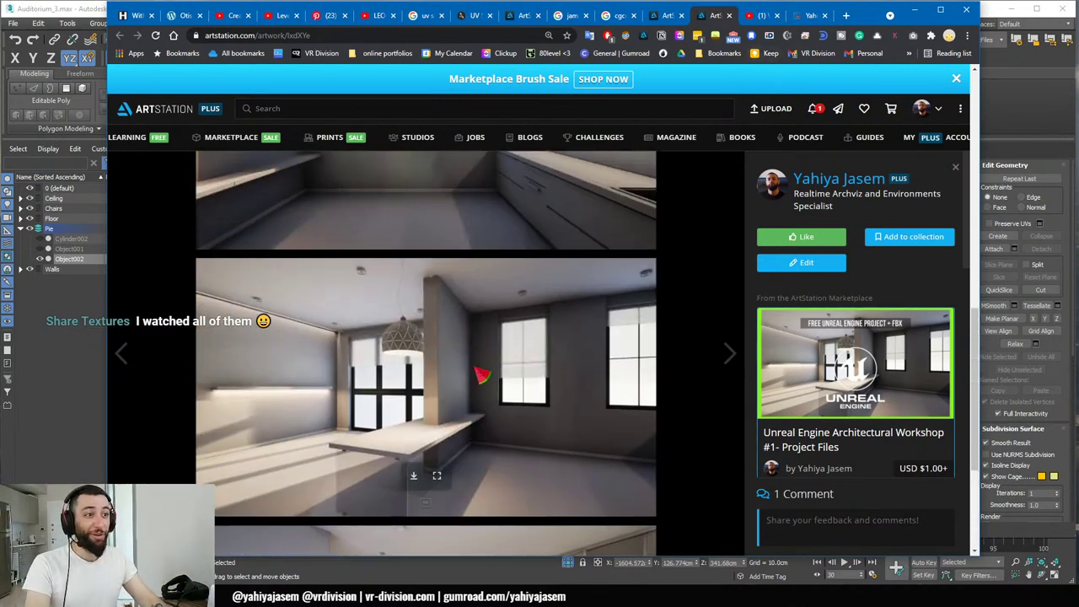
scroll(480, 374, up, 2)
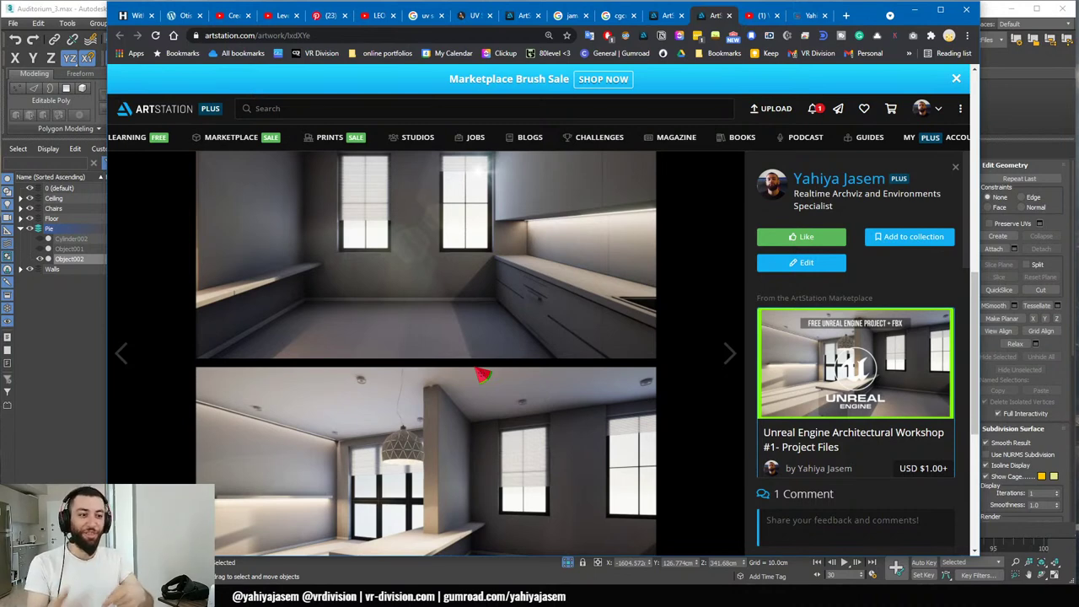
scroll(482, 375, down, 10)
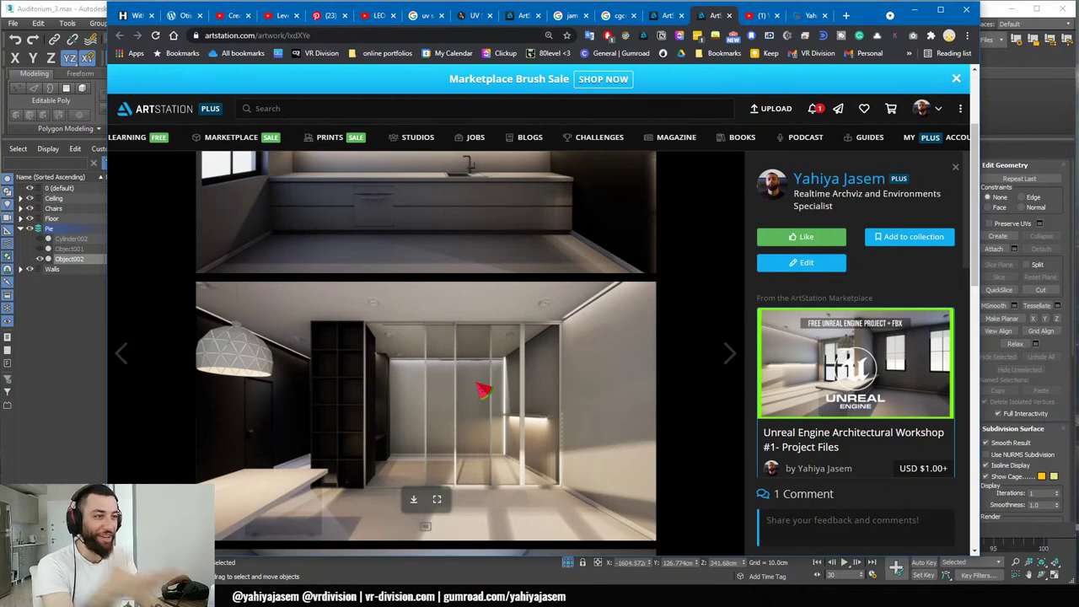
scroll(482, 389, up, 5)
click(403, 35)
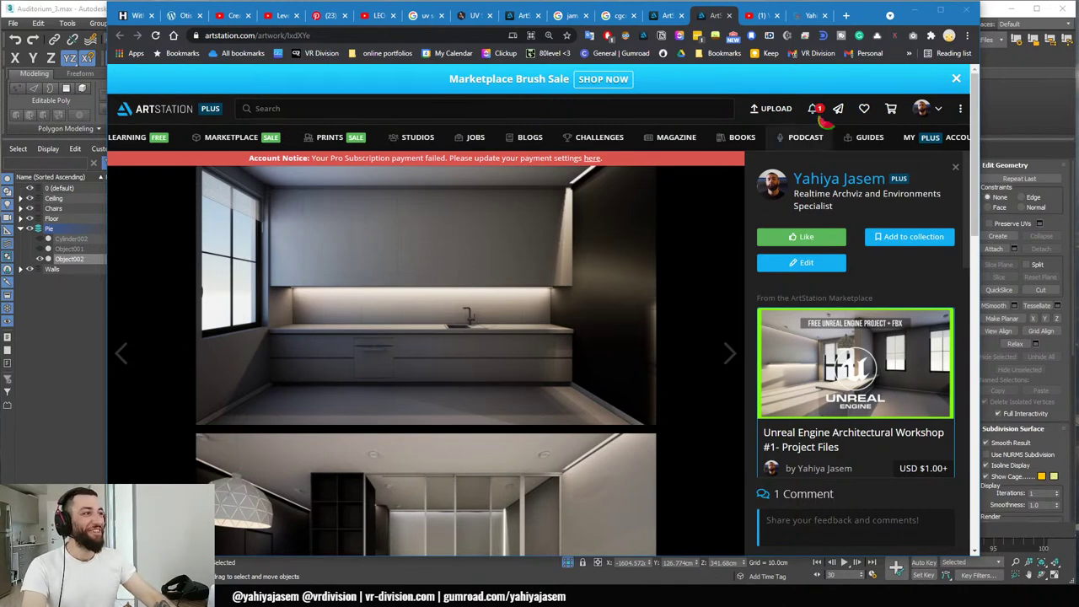
- Return to 3ds Max, end the smaller wedge's isolation, and select and isolate the cylinder together with both wedges
click(914, 10)
scroll(548, 285, down, 4)
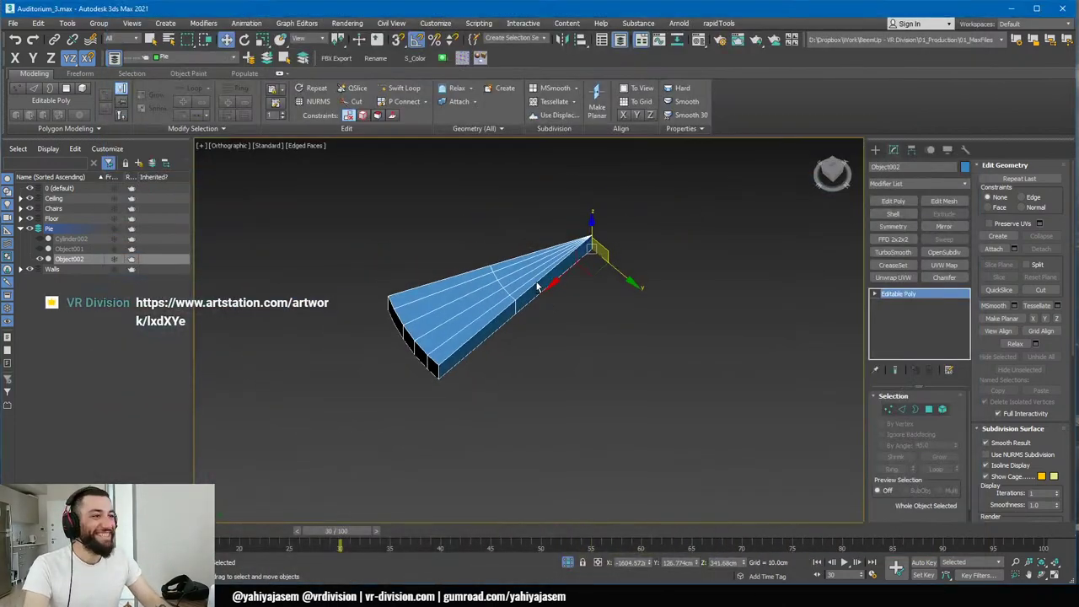
alt+middle_drag(538, 287, 476, 345)
click(569, 562)
scroll(499, 285, down, 10)
key(ctrl+q)
key(alt+q)
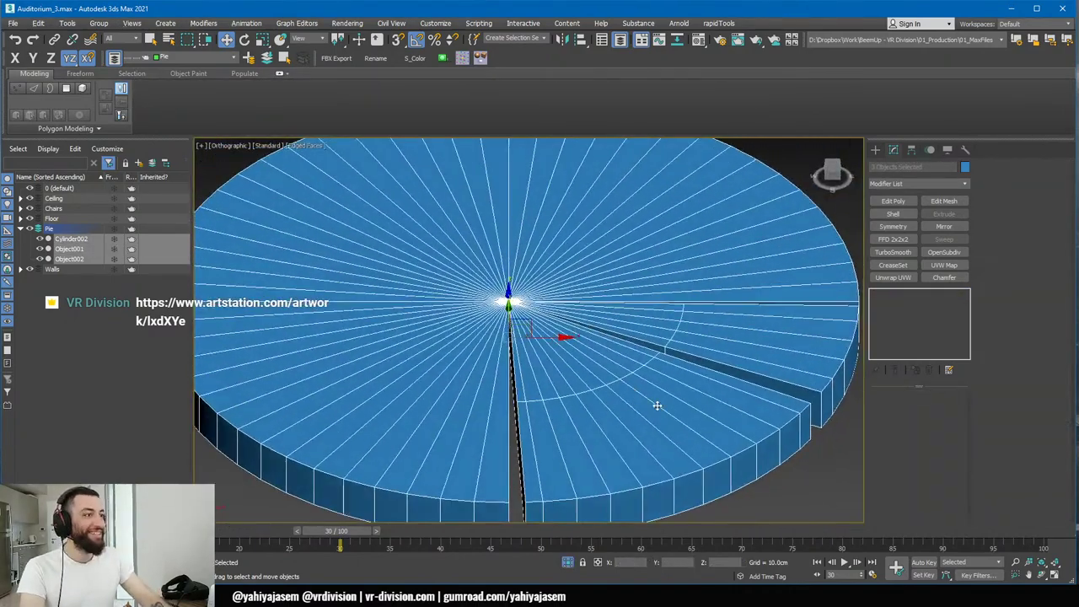
- Batch-rename the cylinder and both wedges with the base name S_PieChart_ and sequential numbering
scroll(658, 404, down, 3)
alt+middle_drag(658, 405, 677, 424)
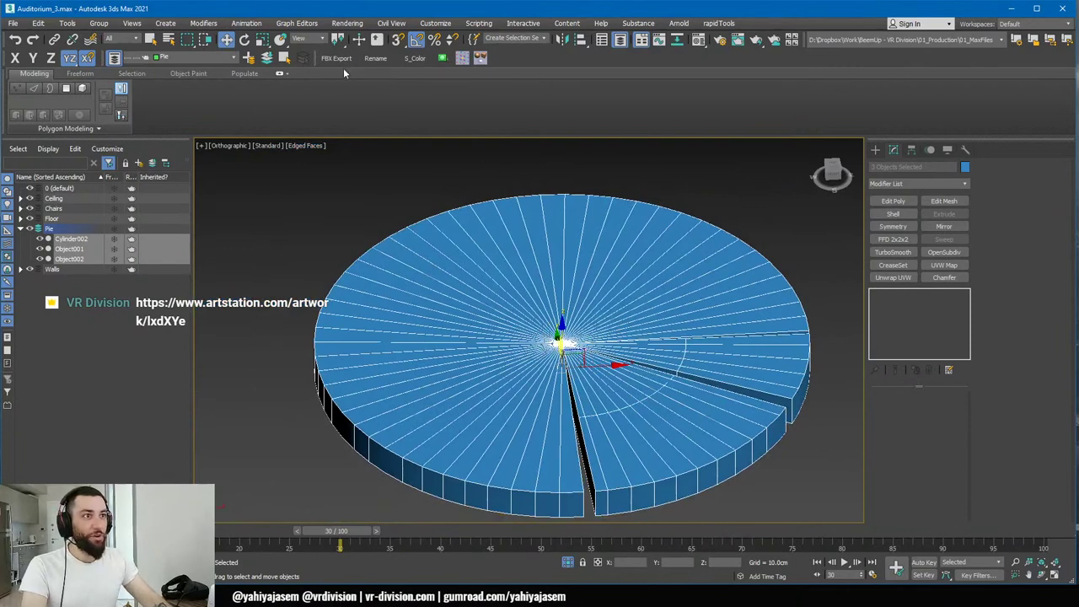
alt+middle_drag(529, 233, 393, 132)
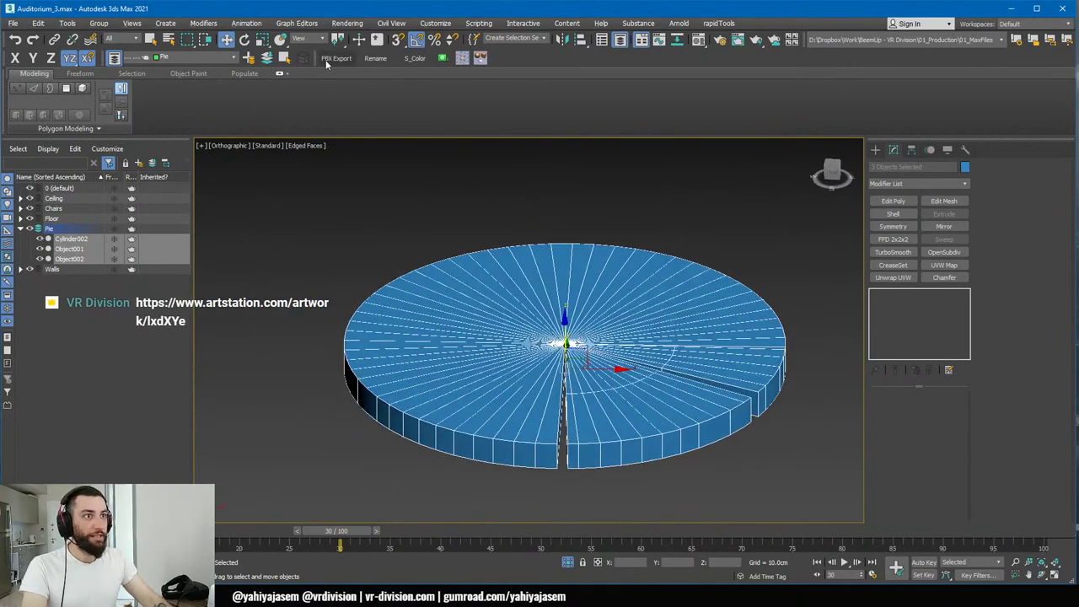
click(376, 59)
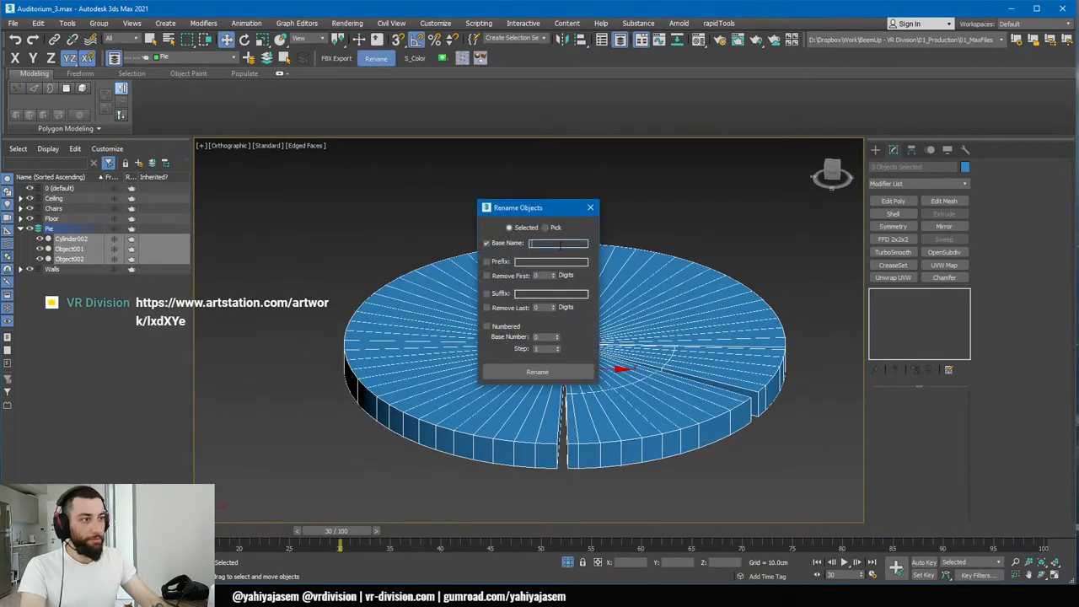
text(S_PieCgh)
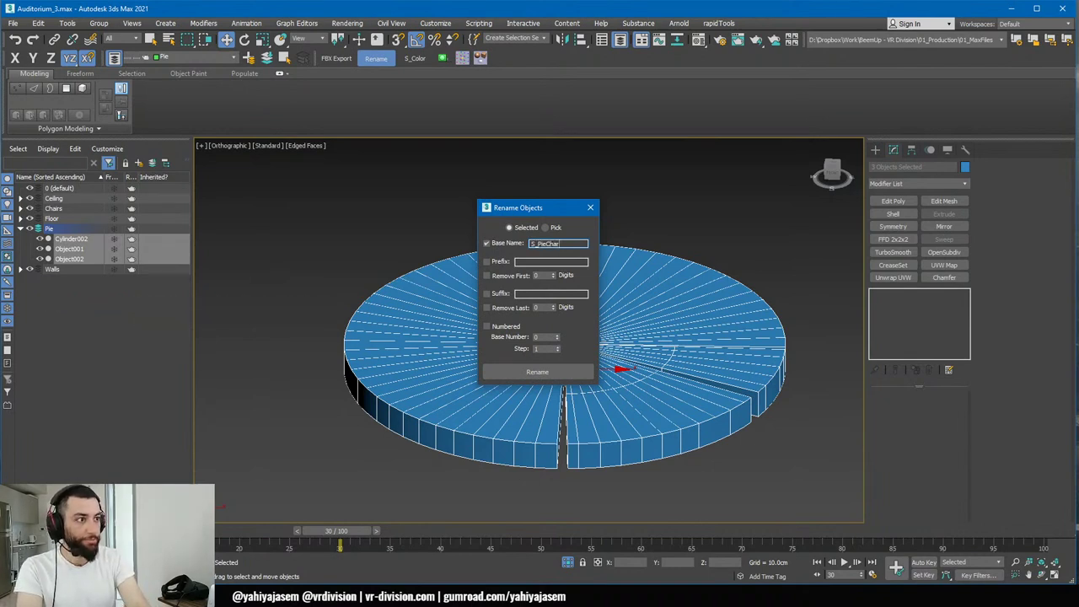
click(510, 326)
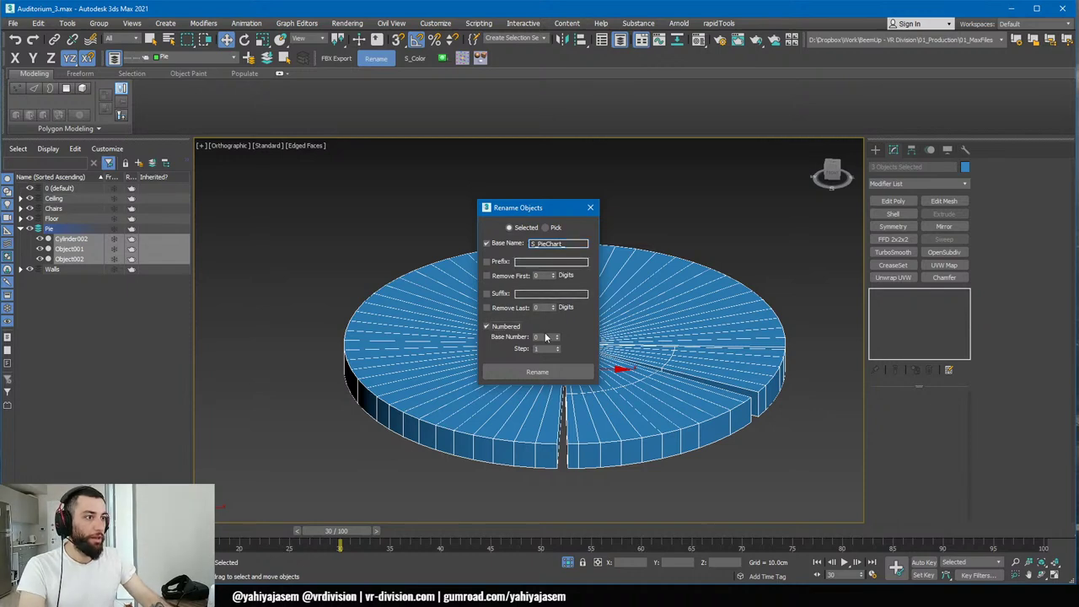
click(549, 372)
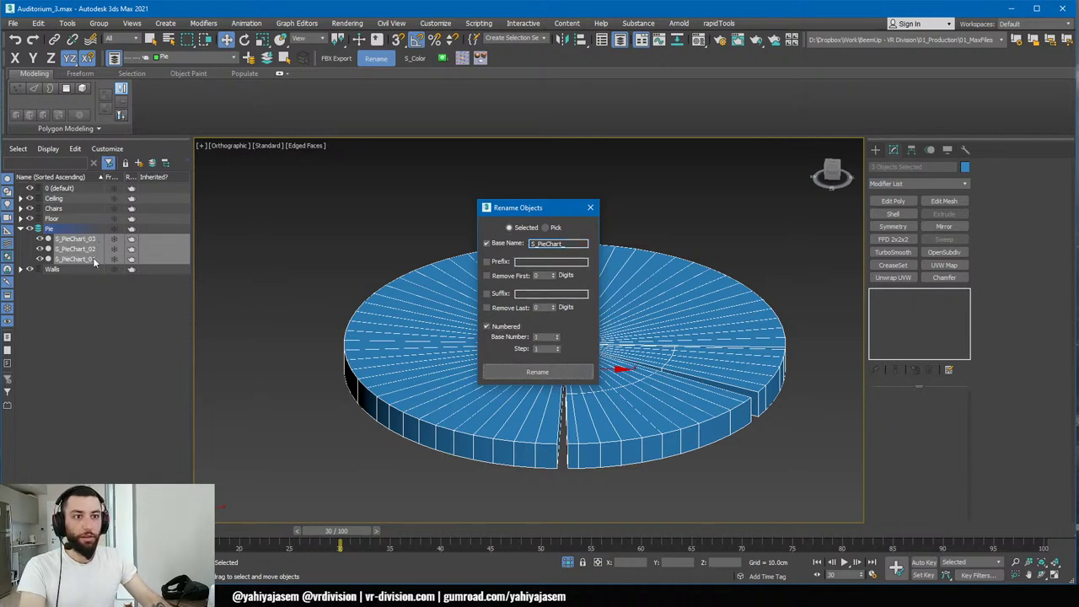
click(591, 207)
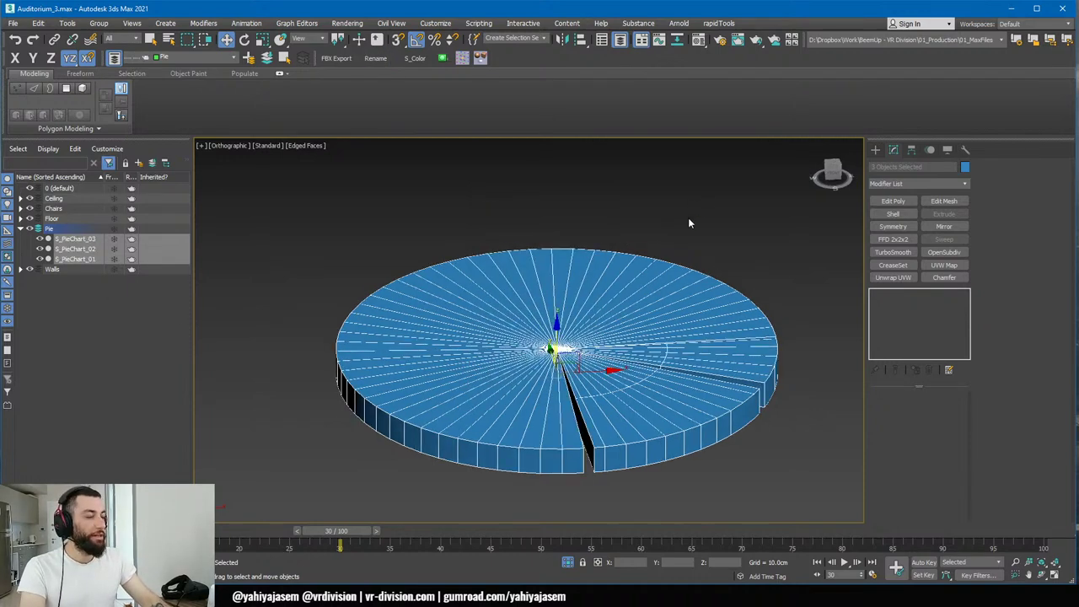
- Apply a UVW Map modifier with Box mapping to the three pieces, setting length, width and height to 100 cm
click(945, 266)
click(908, 462)
drag(885, 468, 885, 446)
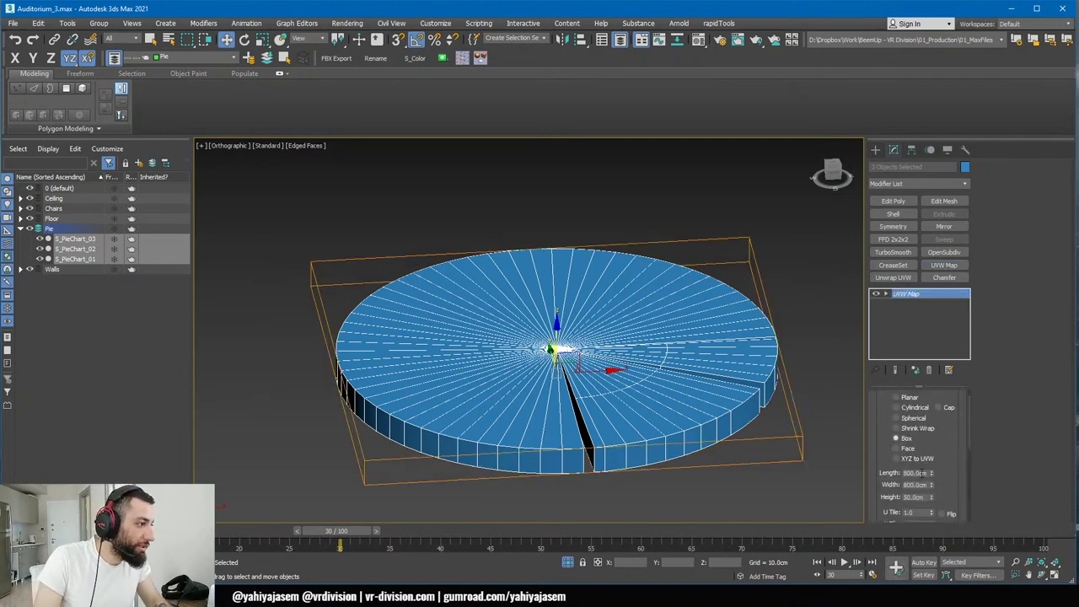
double_click(917, 474)
text(100)
key(Tab)
text(100)
key(Tab)
text(100)
- Export the visible objects at the current frame only as a Datasmith file named Piechart in the DT_Temp folder
mouse_move(627, 390)
alt+middle_down()
mouse_move(615, 412)
mouse_move(612, 391)
alt+middle_up()
key(ctrl+e)
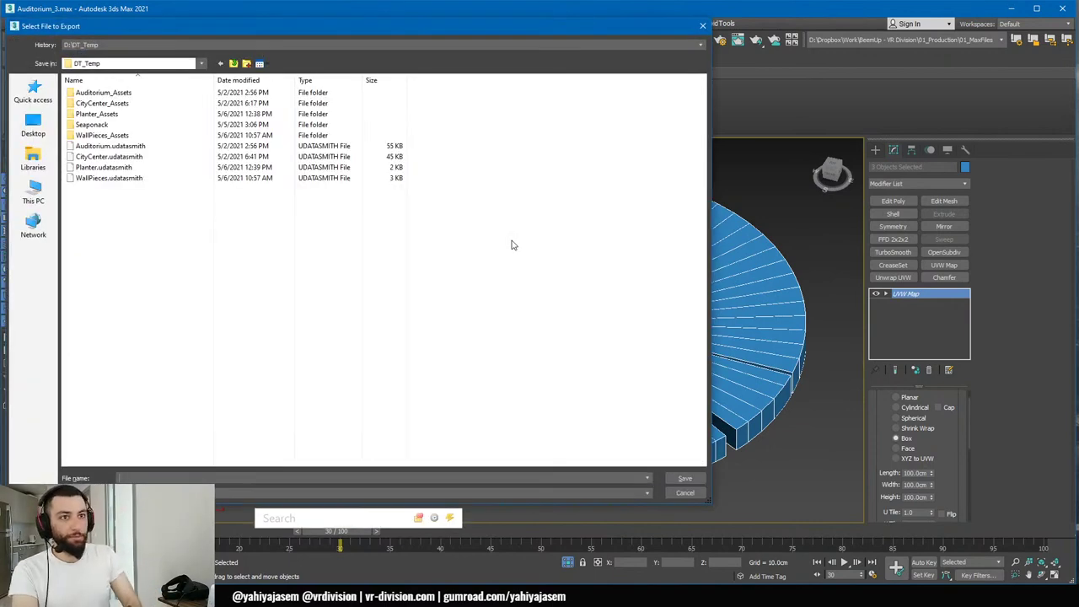
text(Piechai)
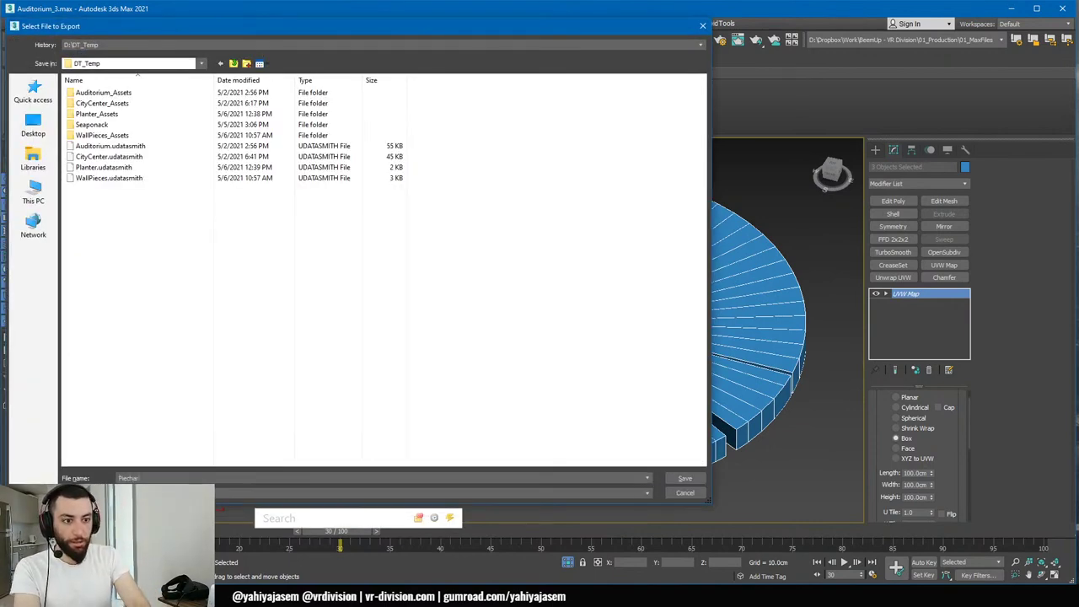
key(Return)
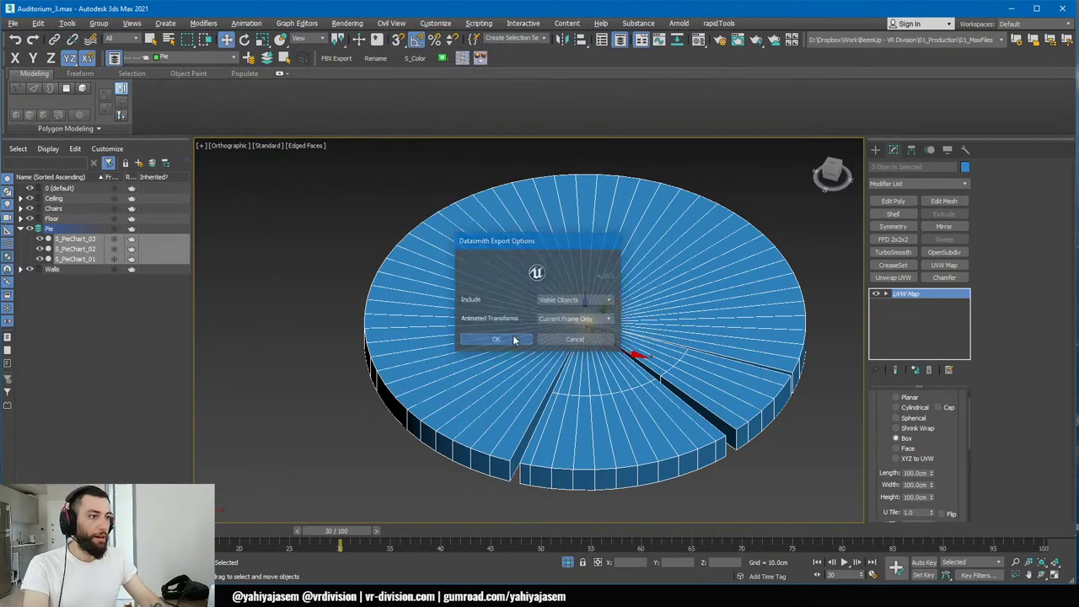
click(513, 334)
- Switch to Unreal Engine and import Piechart.udatasmith into the Auditorium project's DT folder with geometry only
key(alt+Tab)
key(alt+Tab)
key(alt+Tab)
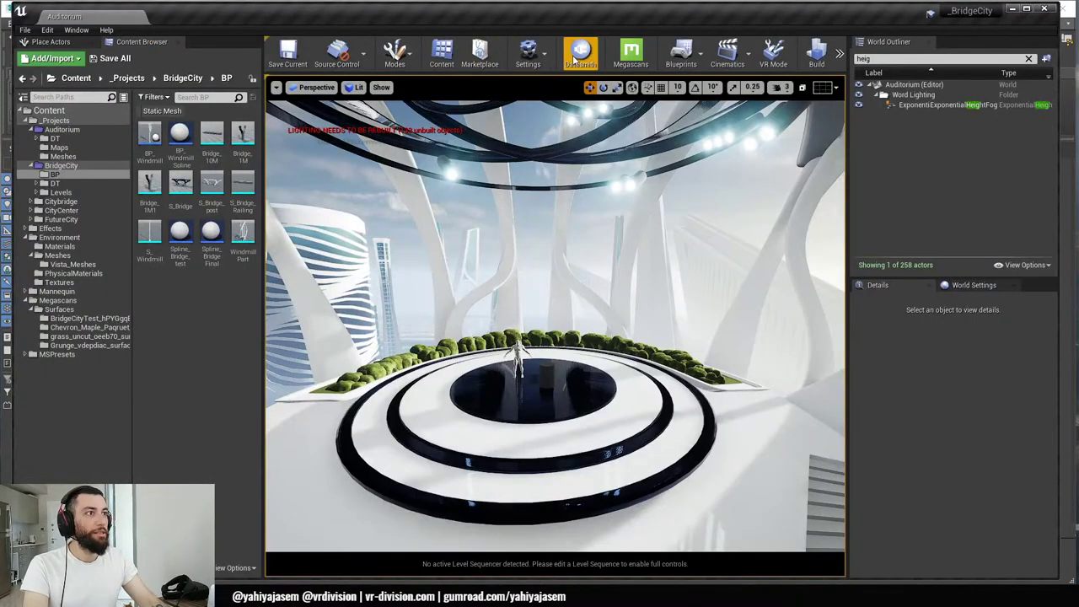
click(577, 58)
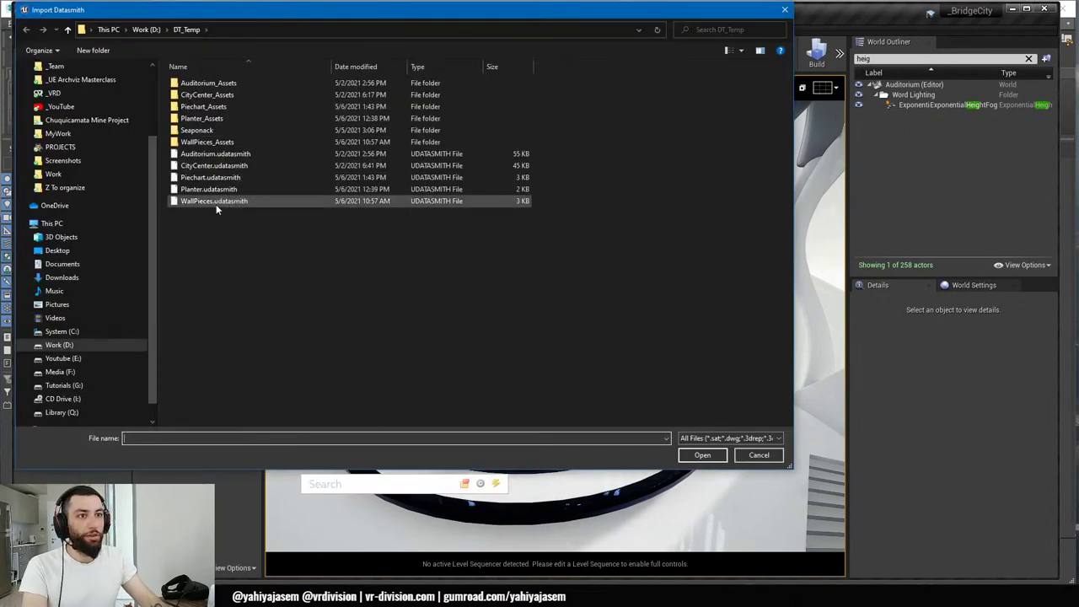
double_click(215, 178)
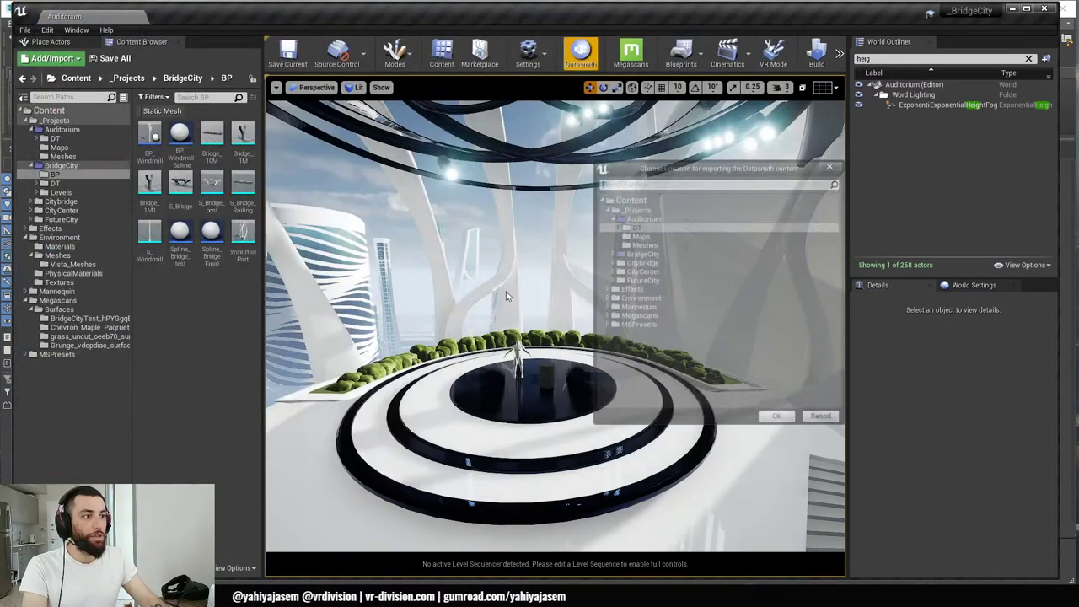
click(781, 419)
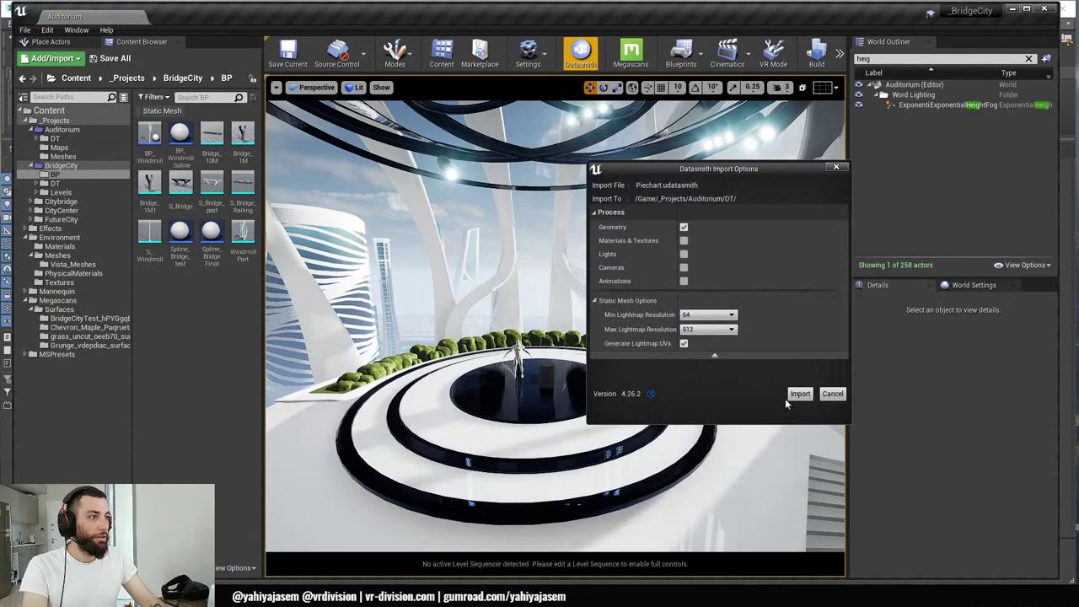
click(800, 393)
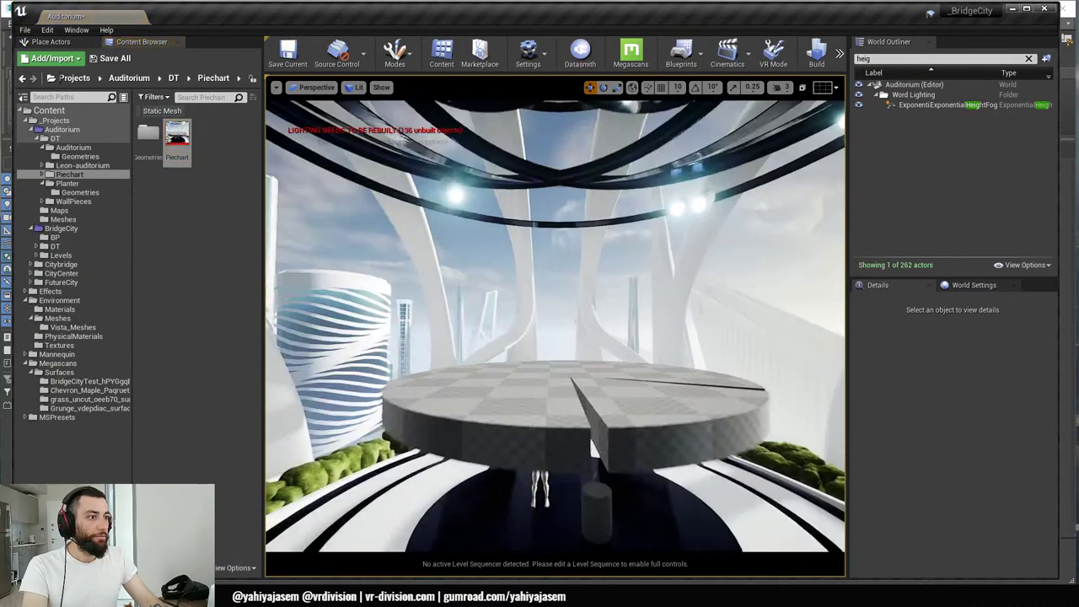
- Select all three imported pie chart pieces and raise them together higher above the auditorium stage
click(604, 266)
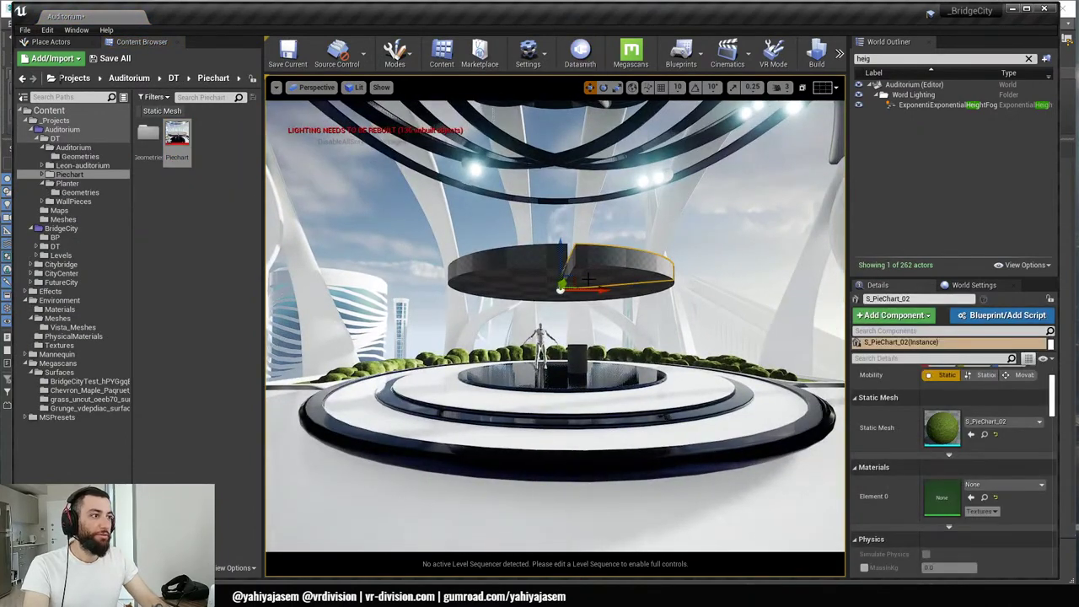
right_drag(588, 280, 588, 279)
click(582, 274)
click(445, 244)
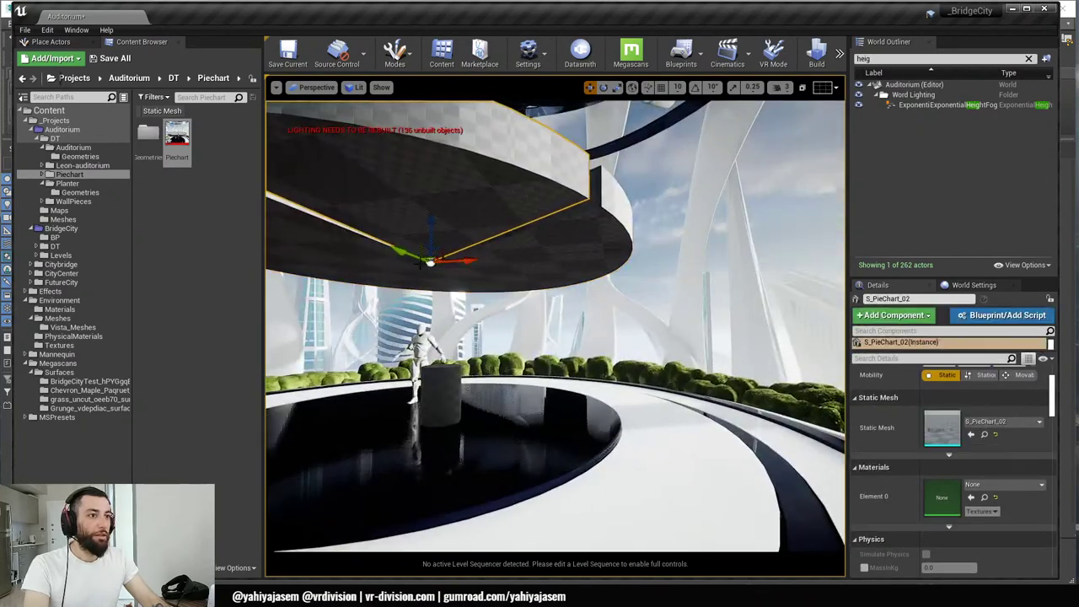
ctrl+click(577, 209)
right_drag(576, 209, 576, 209)
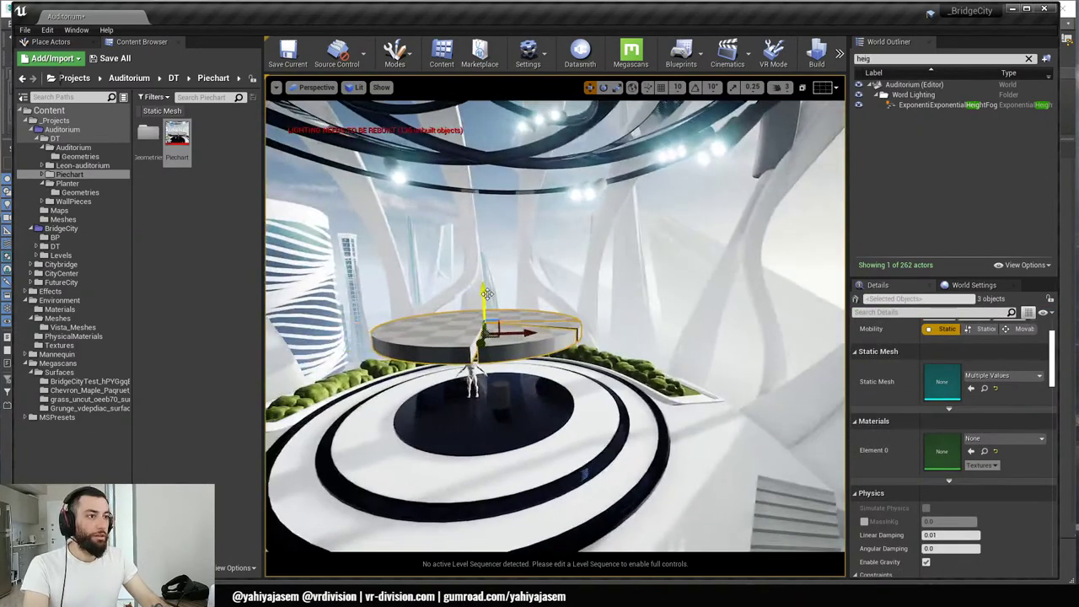
drag(487, 294, 483, 237)
- View the scene through CineCameraActor, rotate the three pieces around the vertical axis and raise them toward the ceiling rings
click(315, 88)
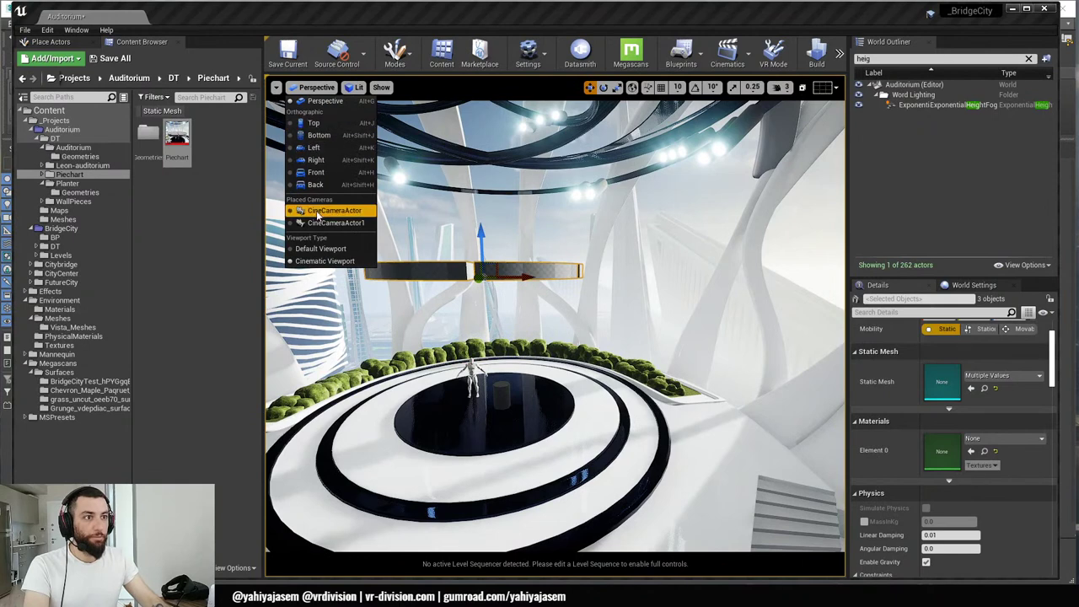
click(329, 214)
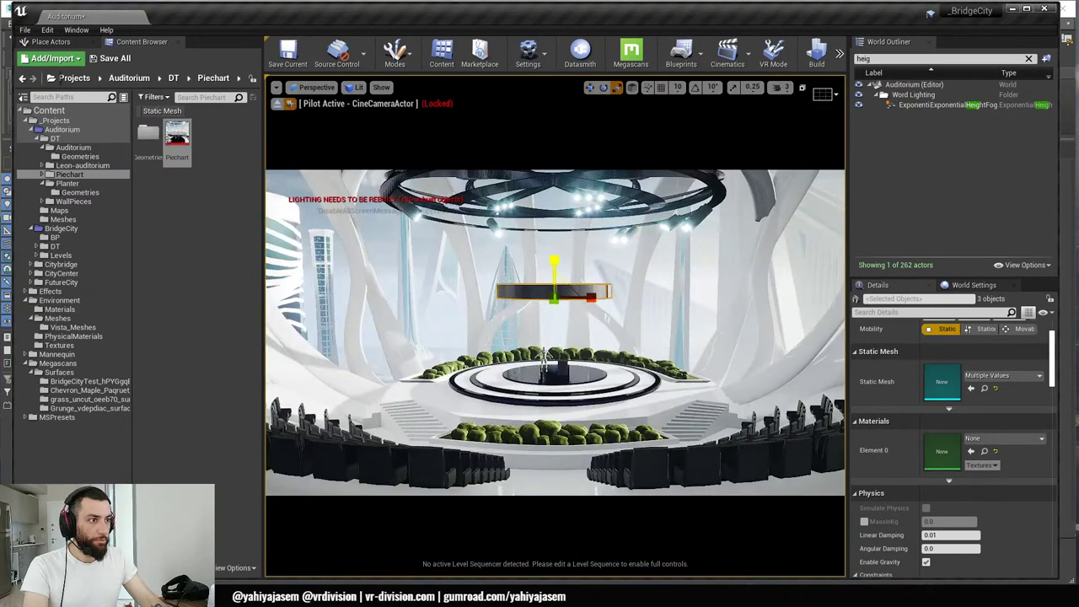
key(e)
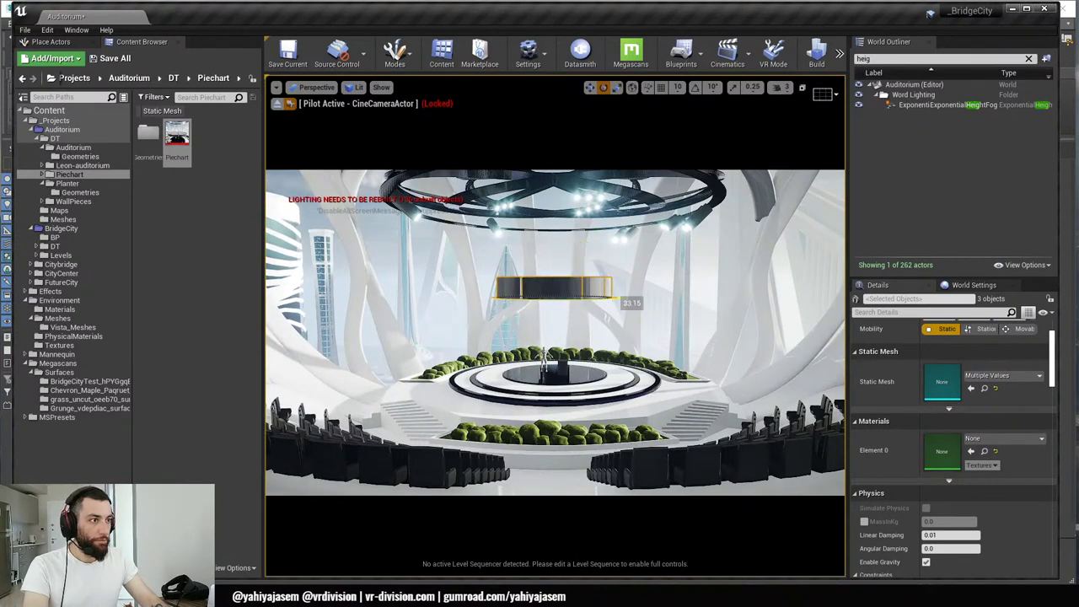
key(r)
drag(554, 259, 554, 230)
key(w)
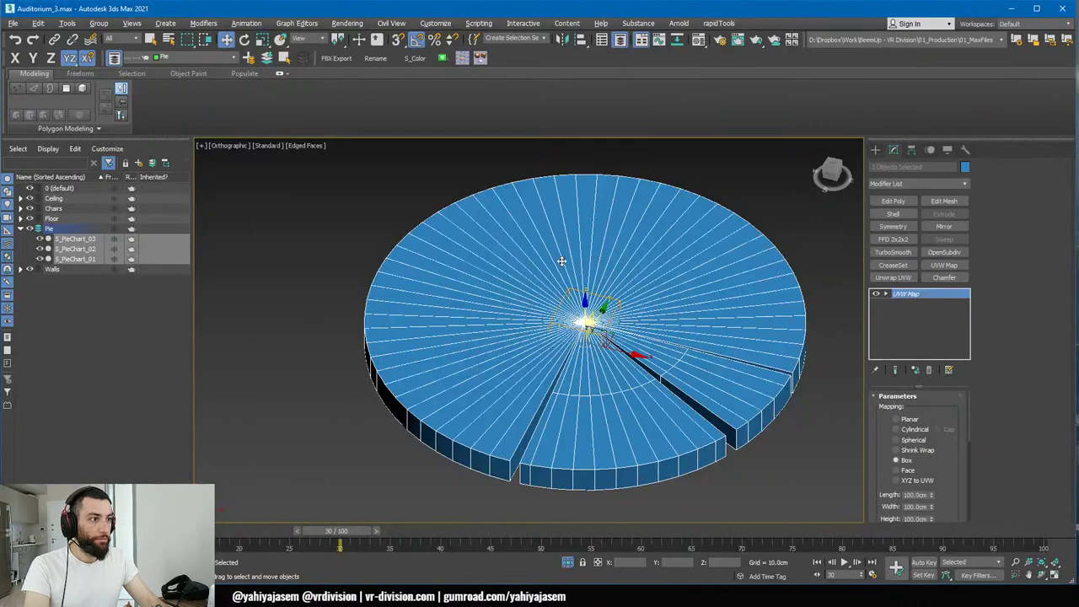
- Switch to the concept reference image and examine how the segmented disc hangs above the stage
key(alt+Tab)
click(558, 364)
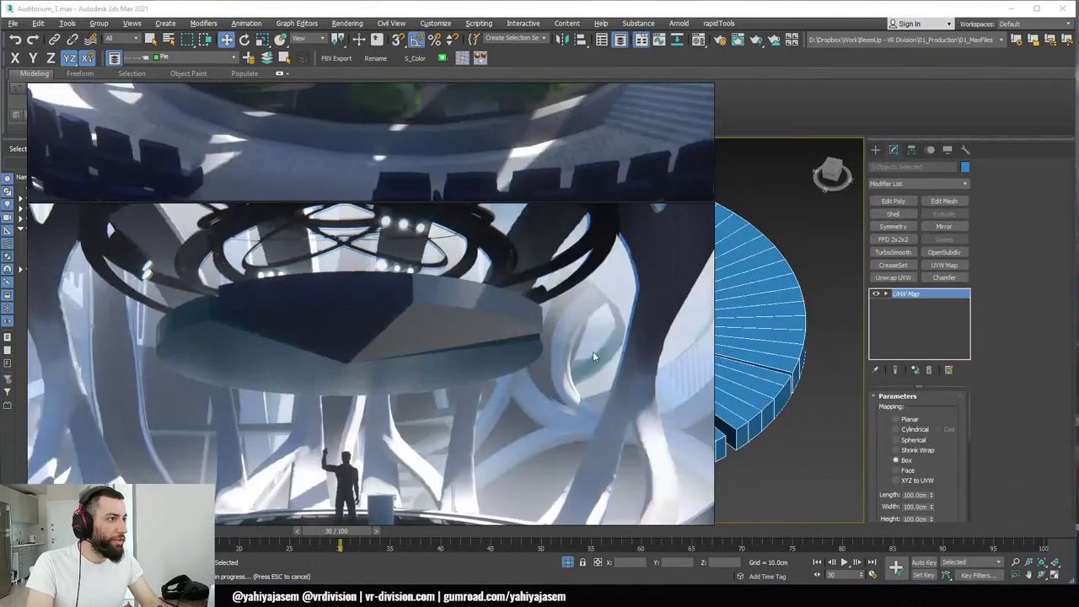
middle_drag(497, 405, 495, 291)
scroll(495, 290, up, 2)
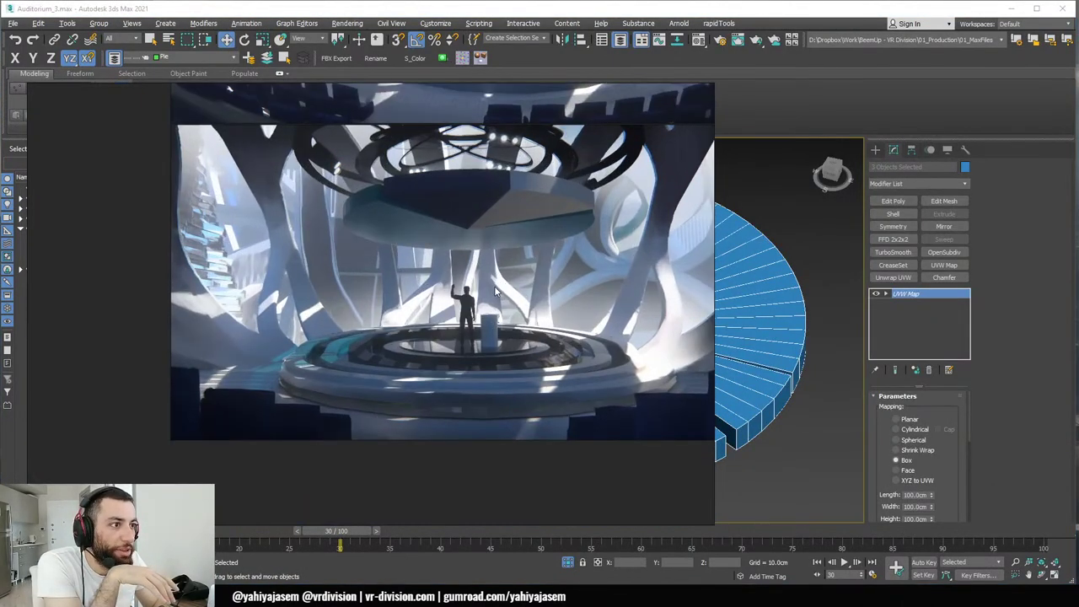
click(629, 3)
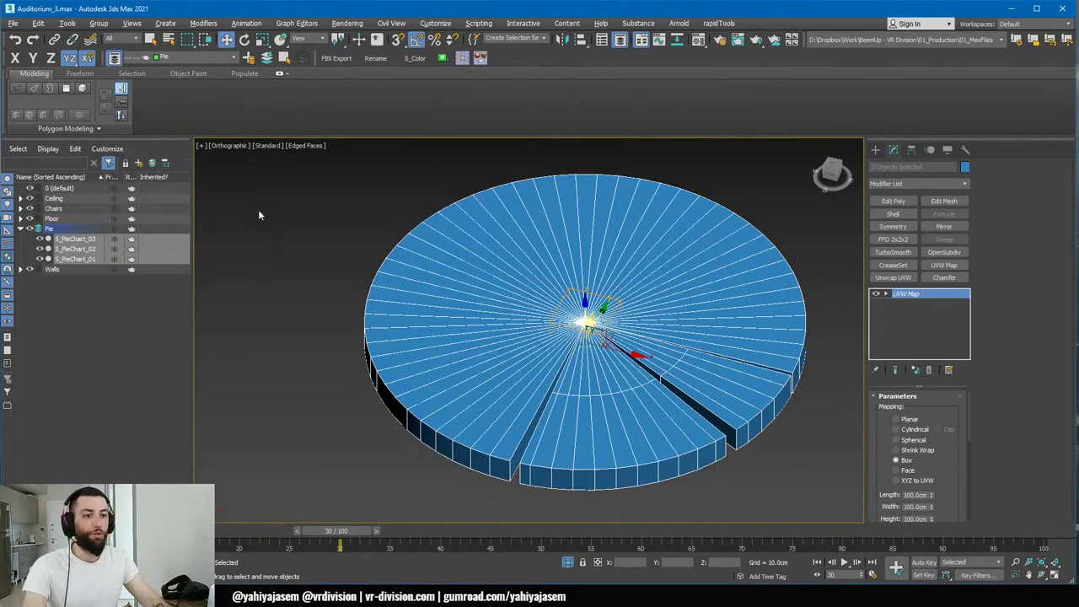
- Return to Unreal Engine, stop piloting CineCameraActor, and lower the disc slightly beneath the ceiling rings
key(alt+Tab)
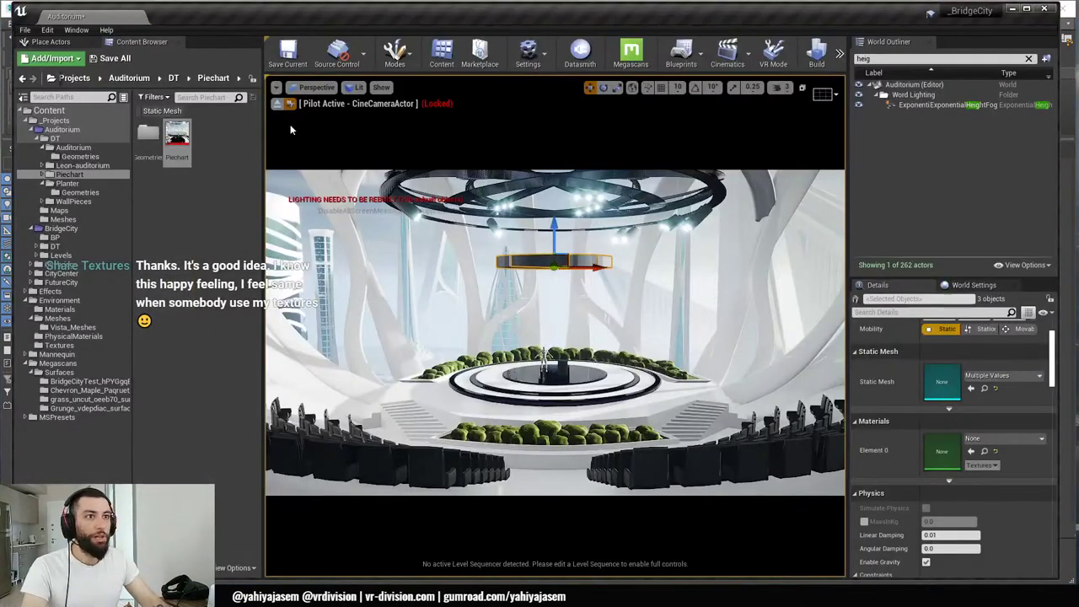
click(278, 104)
mouse_move(388, 160)
right_down()
mouse_move(375, 173)
mouse_move(377, 156)
mouse_move(388, 169)
mouse_move(392, 160)
mouse_move(390, 148)
mouse_move(374, 149)
right_up()
key(w)
key(q)
key(Escape)
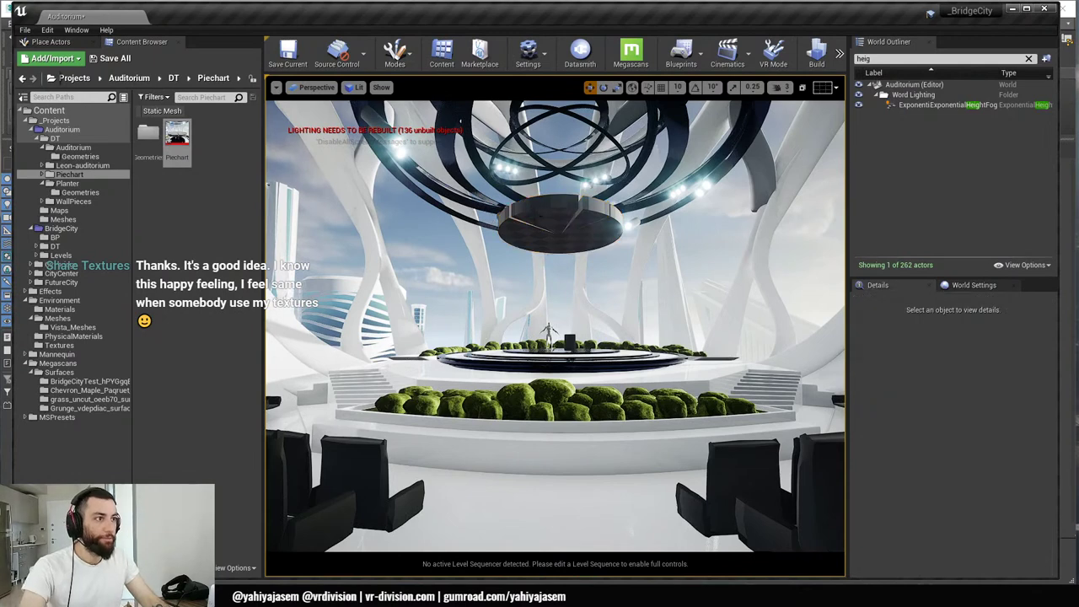
click(577, 232)
drag(559, 207, 559, 228)
- Clear the World Outliner search and pick out the three S_PieChart pieces under the Piechart scene actor
click(578, 226)
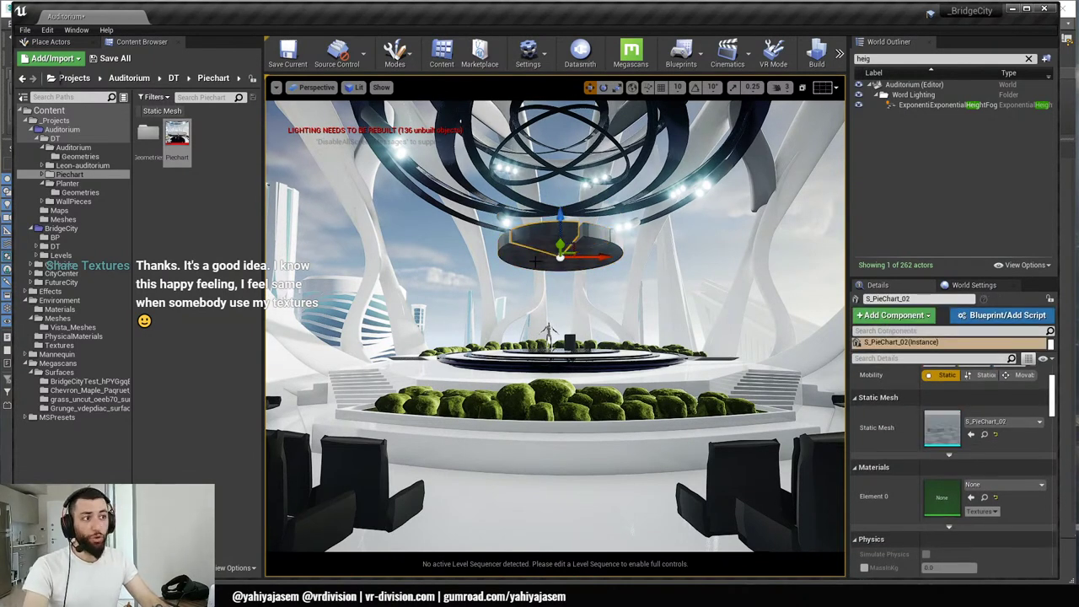
click(582, 243)
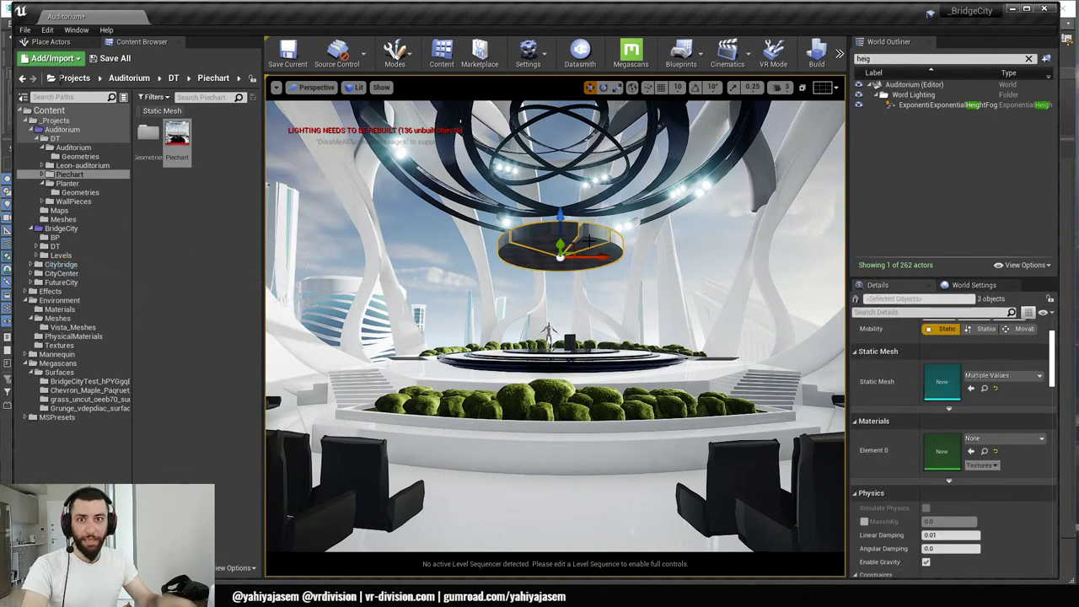
click(543, 244)
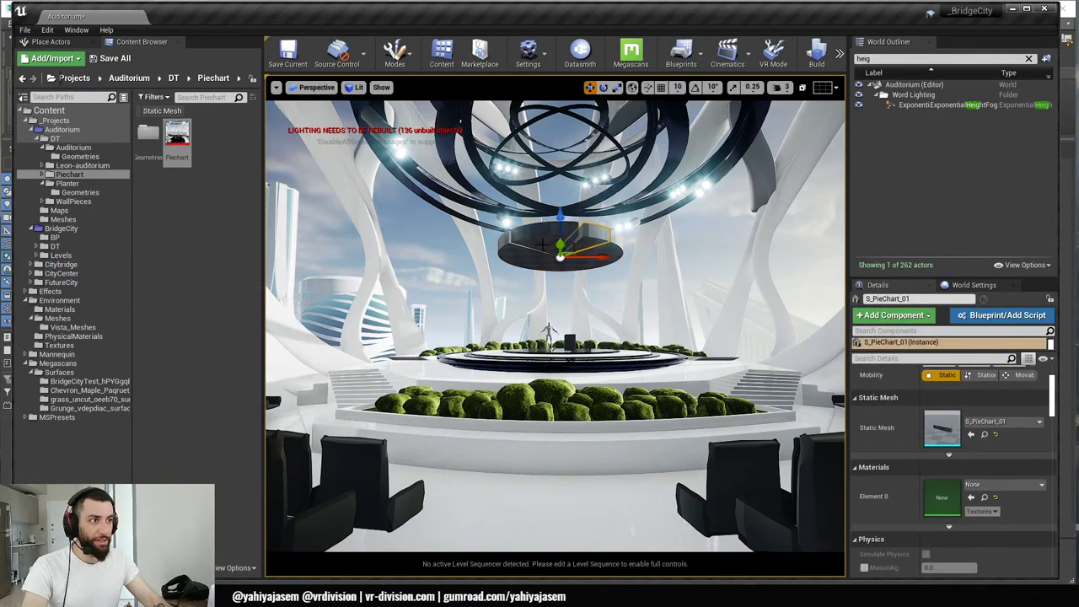
click(1028, 58)
click(915, 183)
click(915, 173)
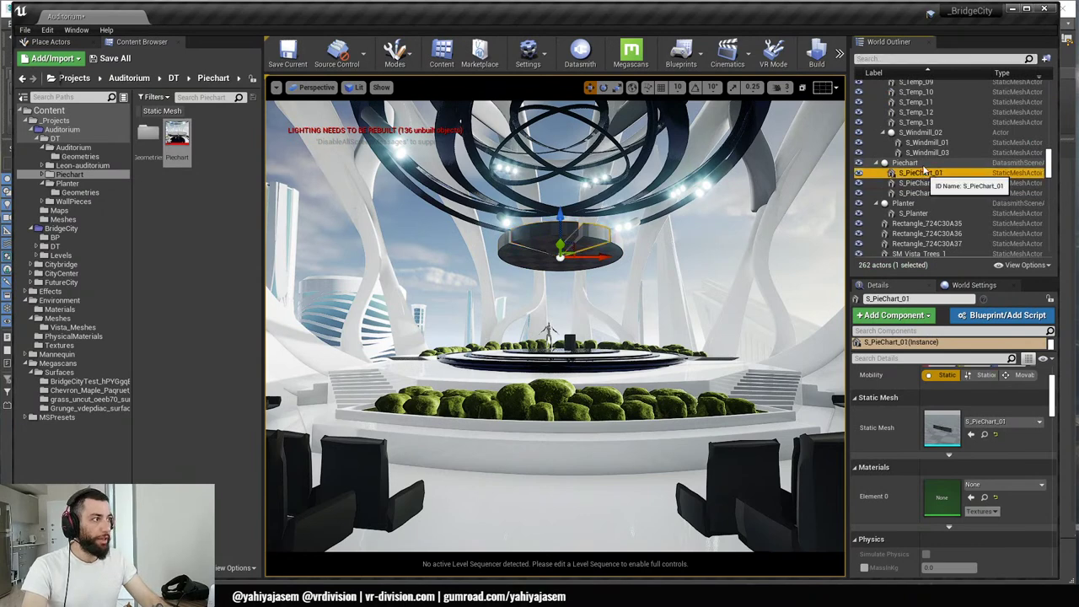
click(915, 164)
click(920, 174)
ctrl+click(920, 183)
ctrl+click(921, 193)
- Select S_PieChart_01, S_PieChart_02 and S_PieChart_03 together, group them, and clear the selection
click(587, 261)
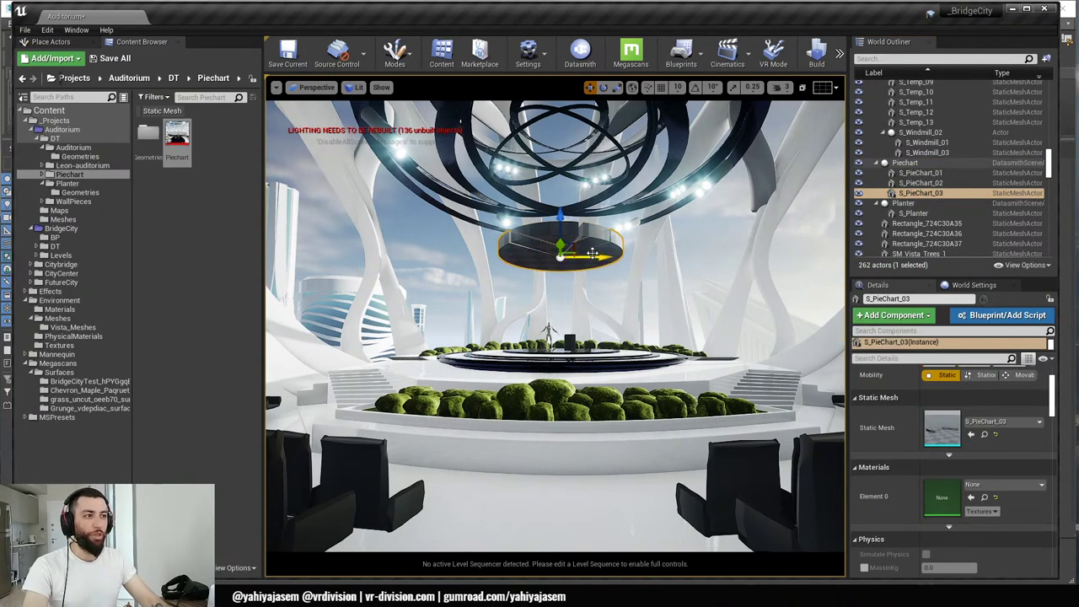
ctrl+click(595, 238)
ctrl+click(543, 239)
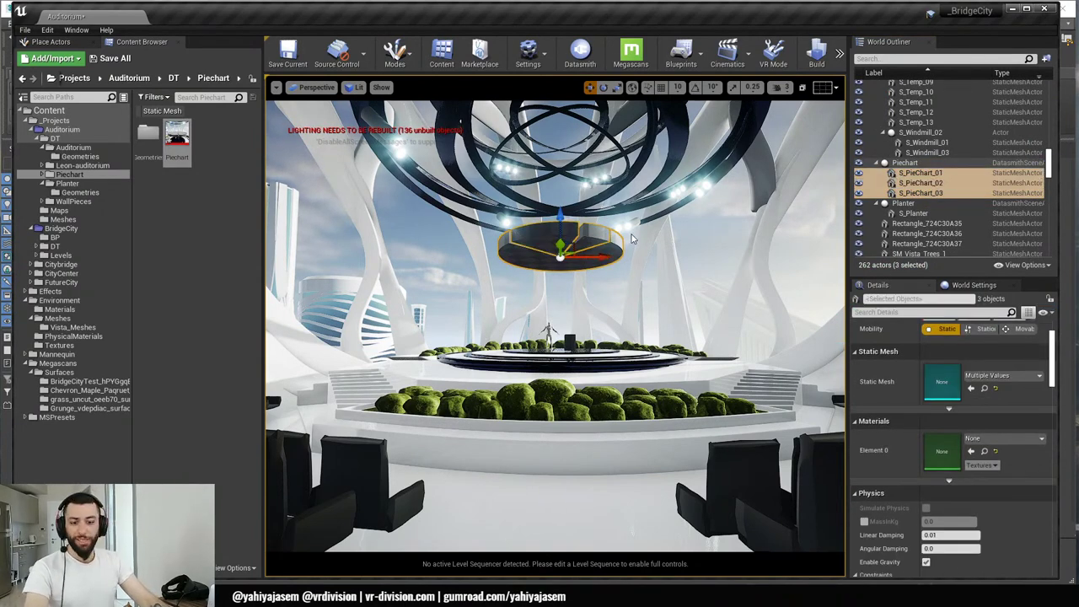
key(ctrl+g)
key(Escape)
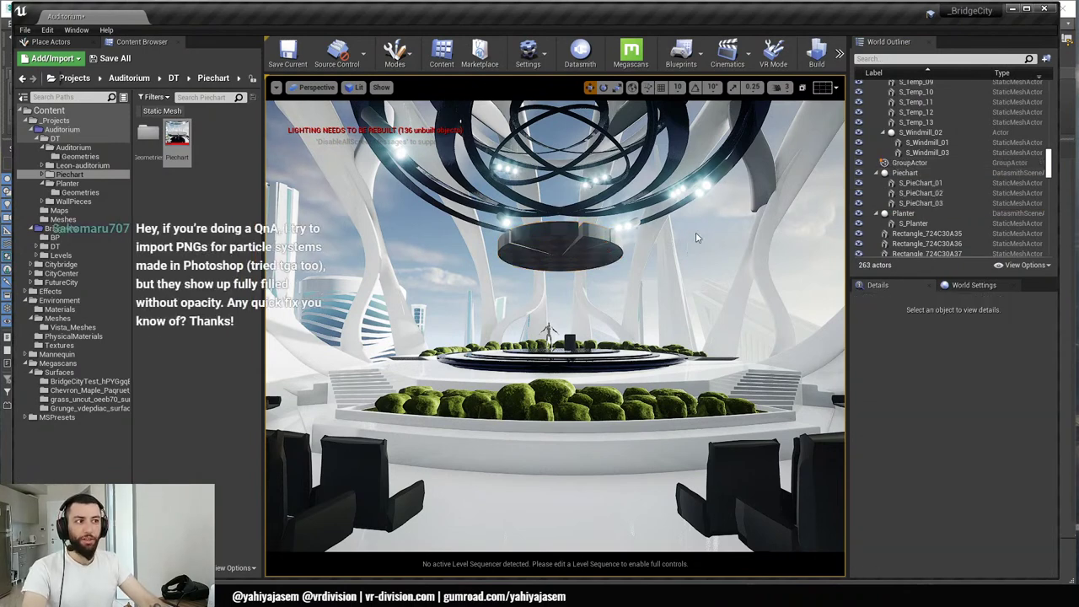
- Lower the grouped pie chart disc slightly beneath the ceiling rings, clear the selection, and save the level
click(592, 244)
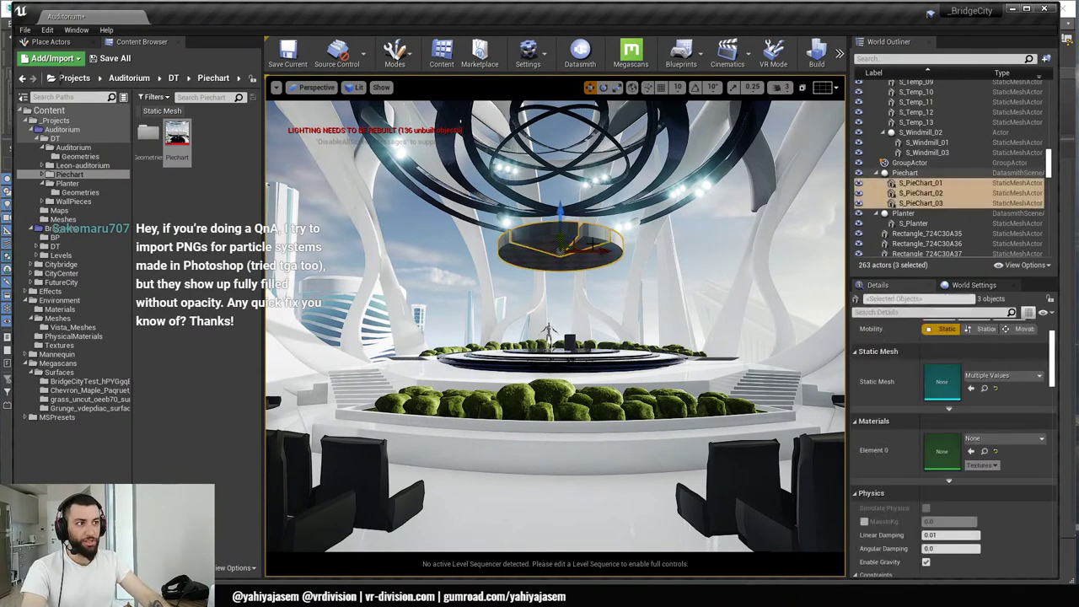
mouse_move(565, 242)
mouse_down()
mouse_move(560, 278)
mouse_move(554, 171)
mouse_move(570, 236)
mouse_up()
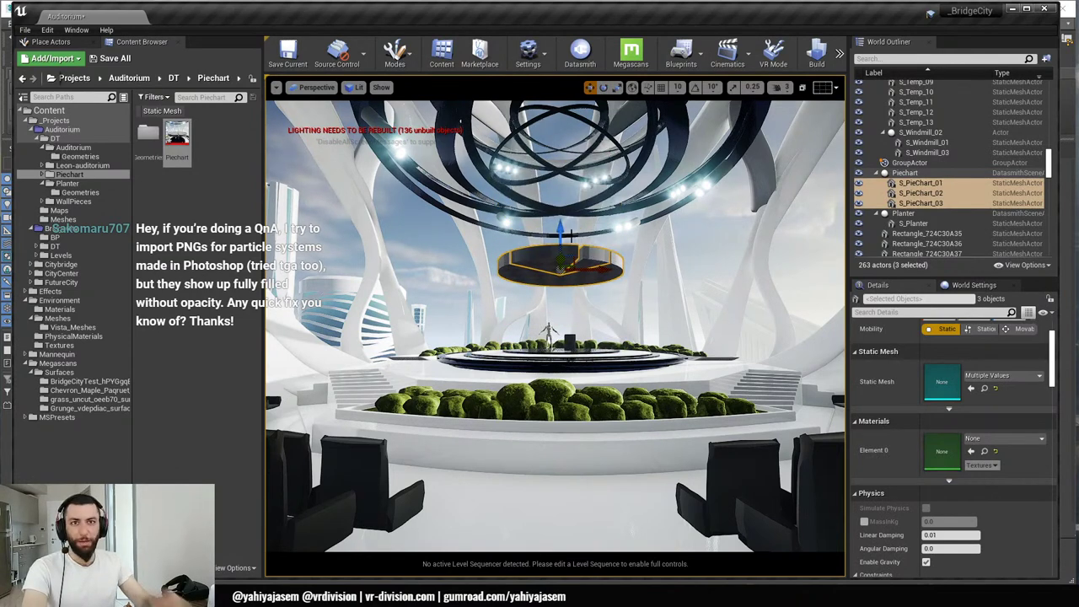
key(ctrl+z)
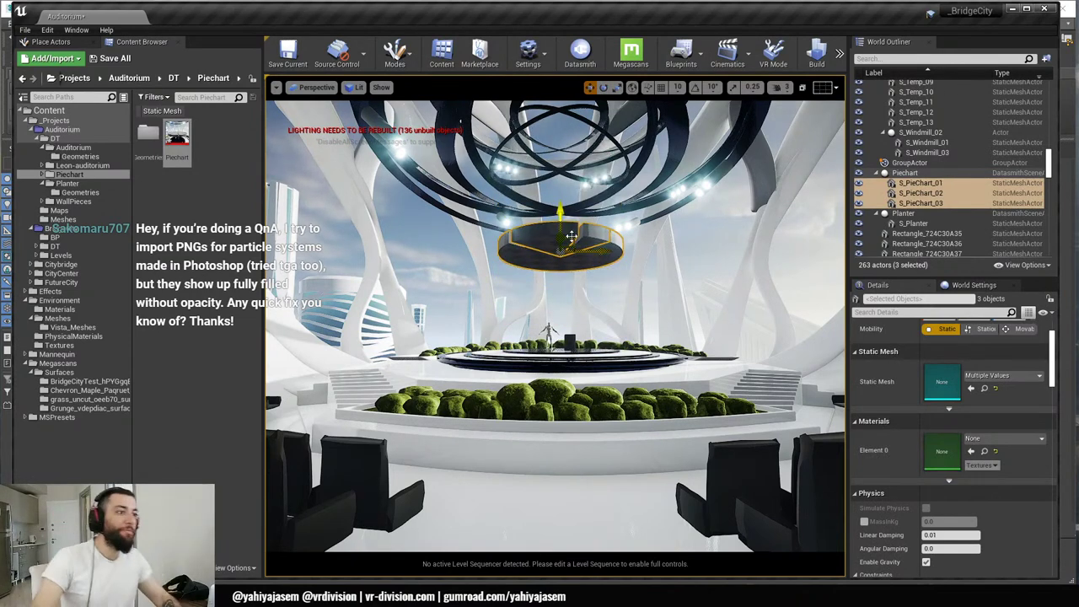
drag(562, 222, 563, 228)
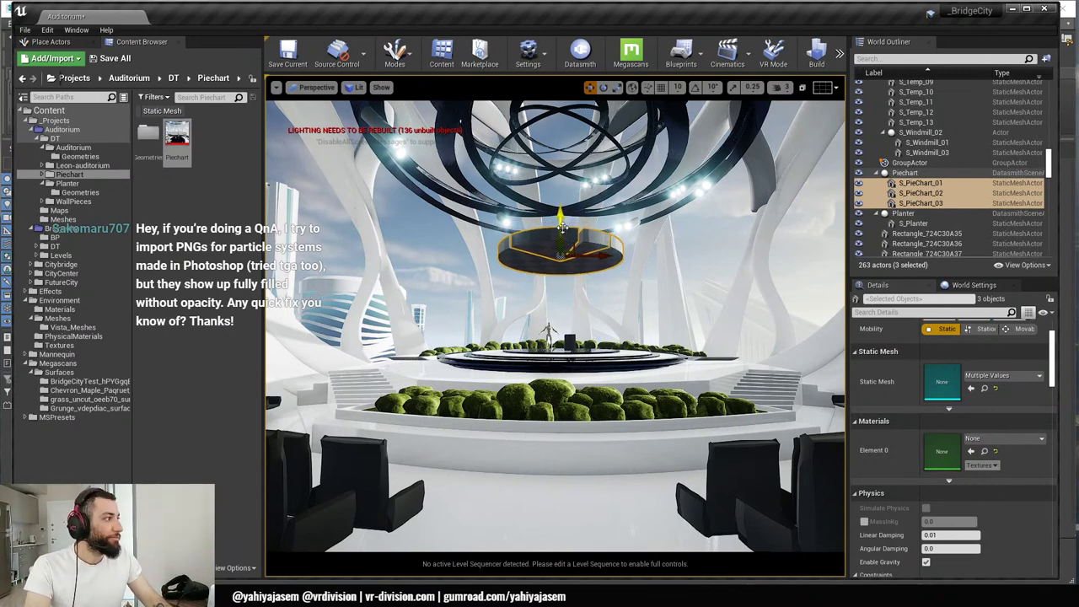
key(Escape)
key(ctrl+s)
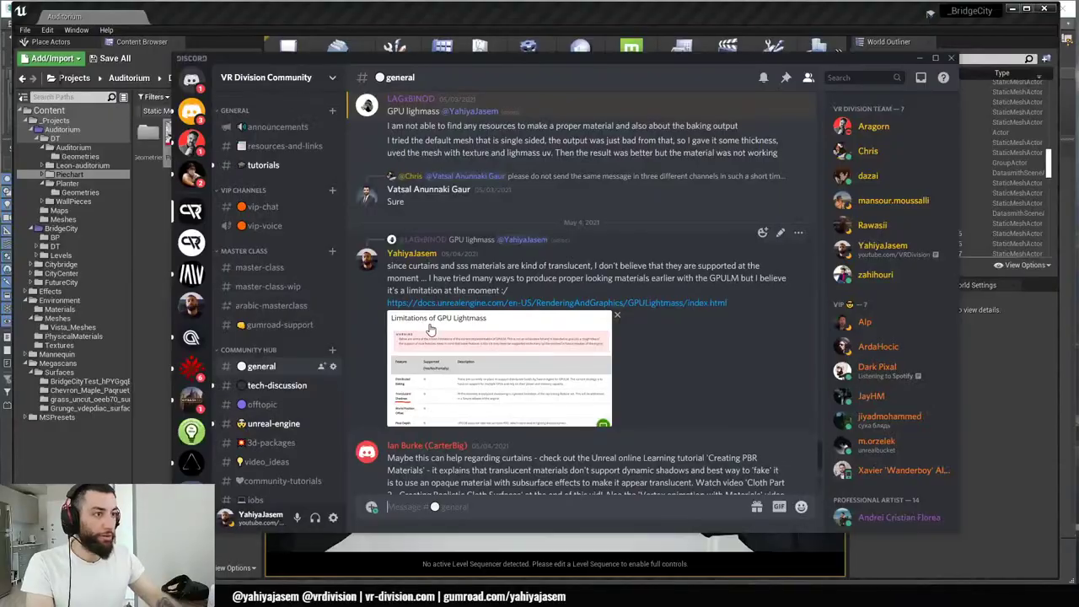
- Look through the recent GPU Lightmass discussion in the VR Division Community general channel on Discord, and return to Unreal Engine
scroll(588, 264, down, 3)
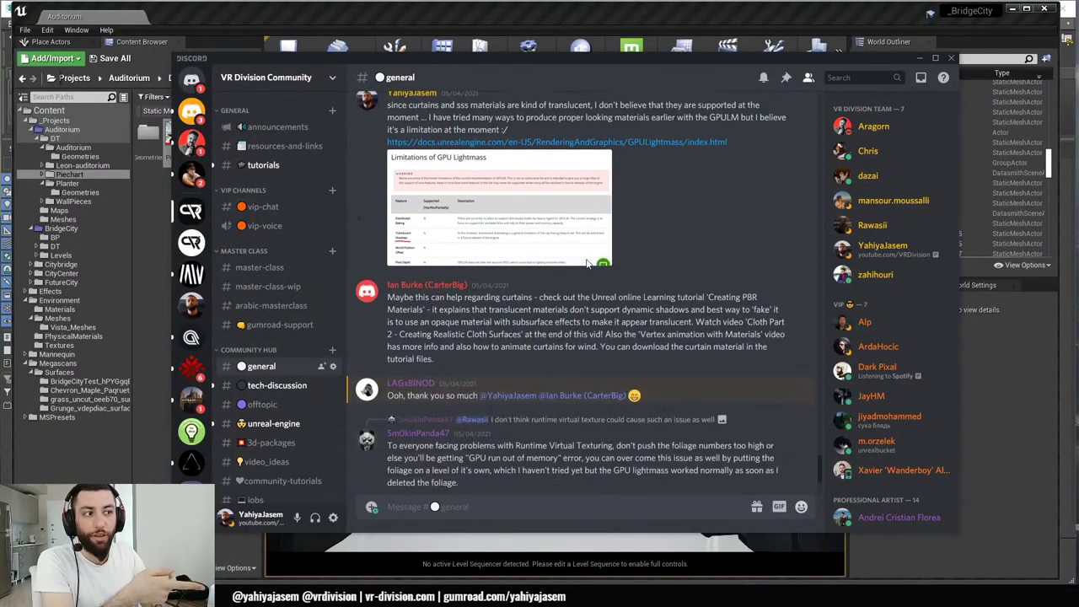
scroll(586, 263, down, 2)
scroll(303, 281, down, 4)
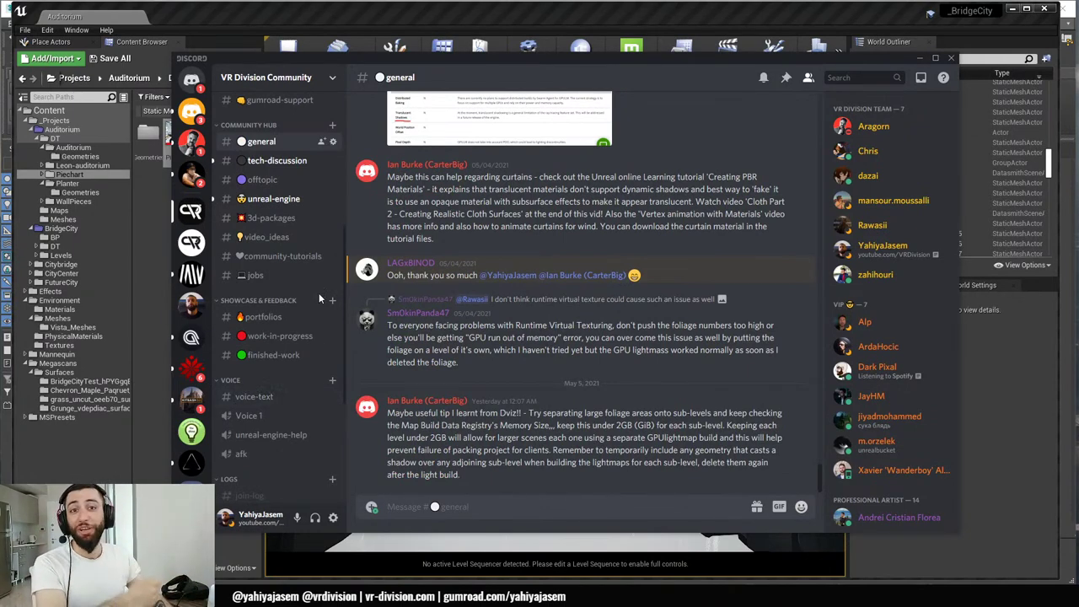
click(920, 57)
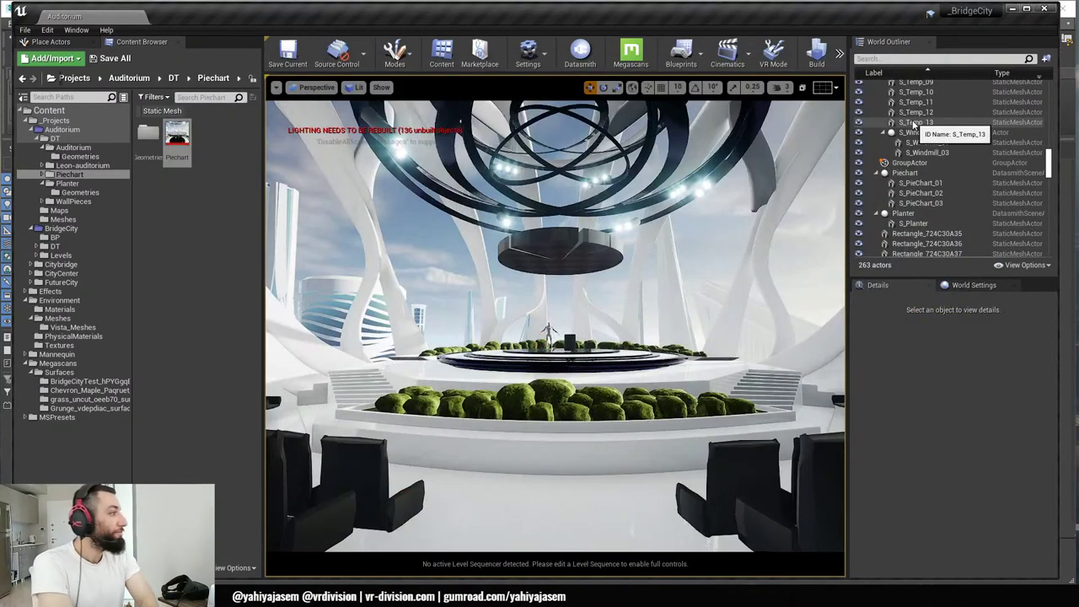